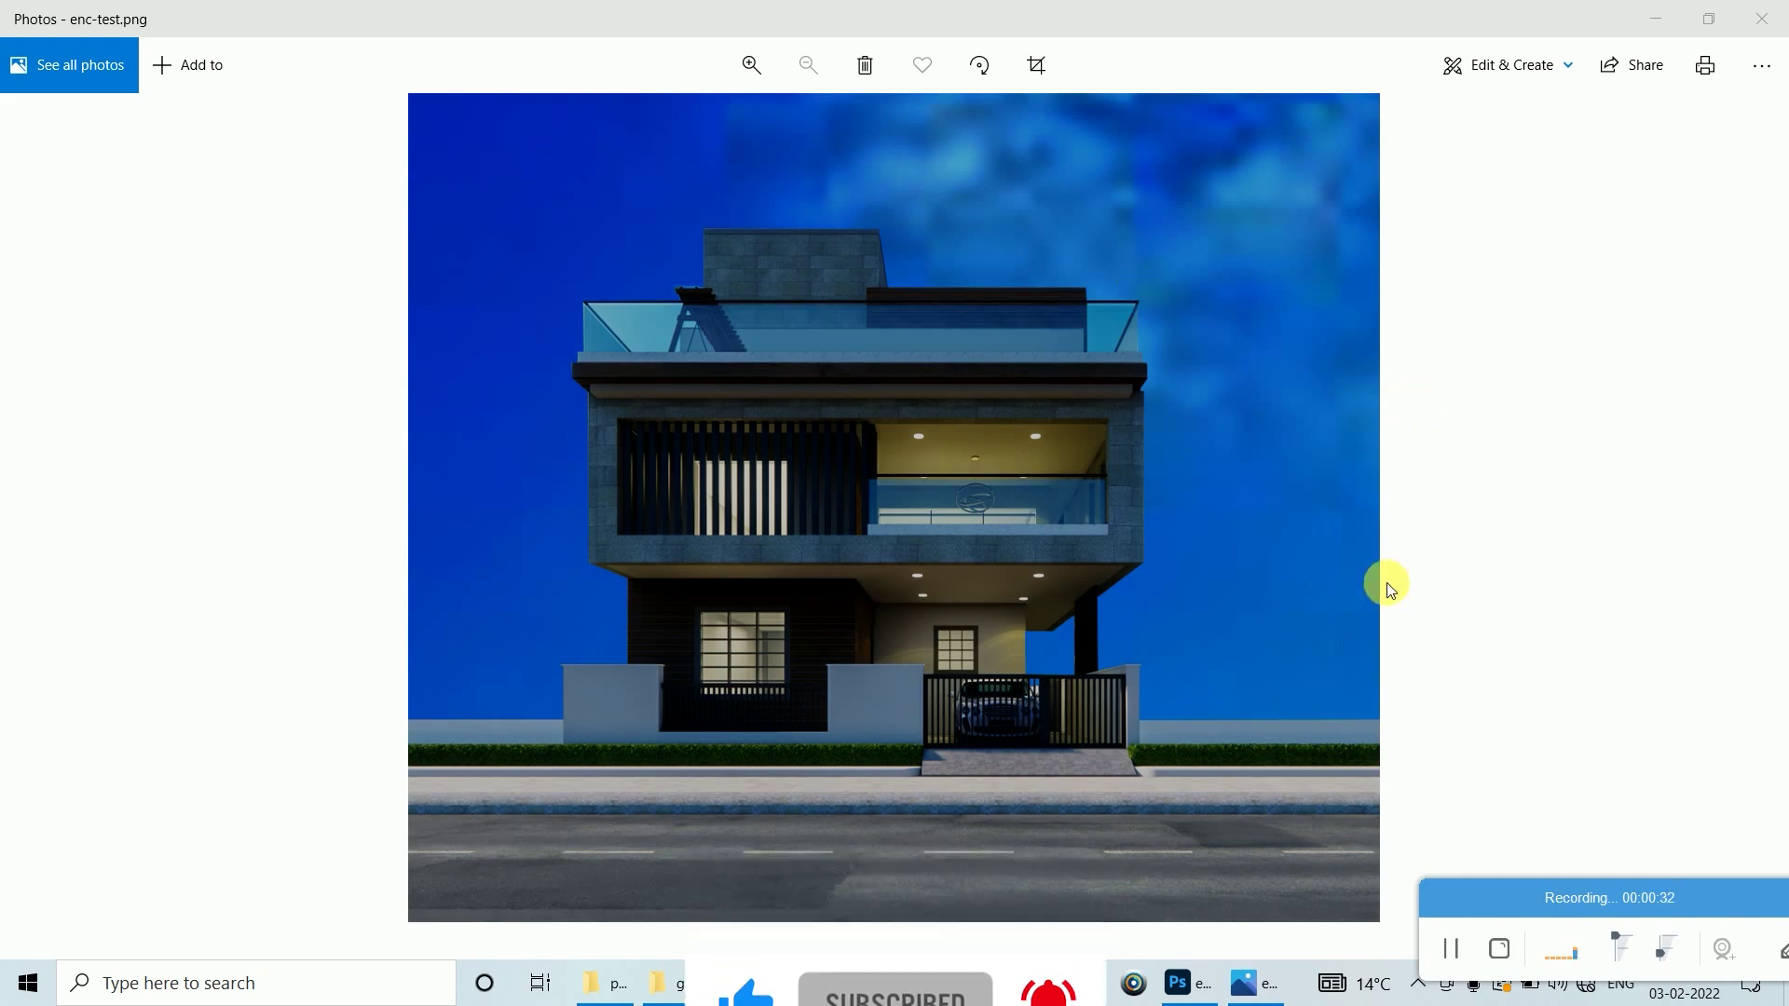
Step: View the finished reference image final-2-post-render.jpg in Photos and switch to Photoshop with enc-test.png open
click(1328, 543)
key(Right)
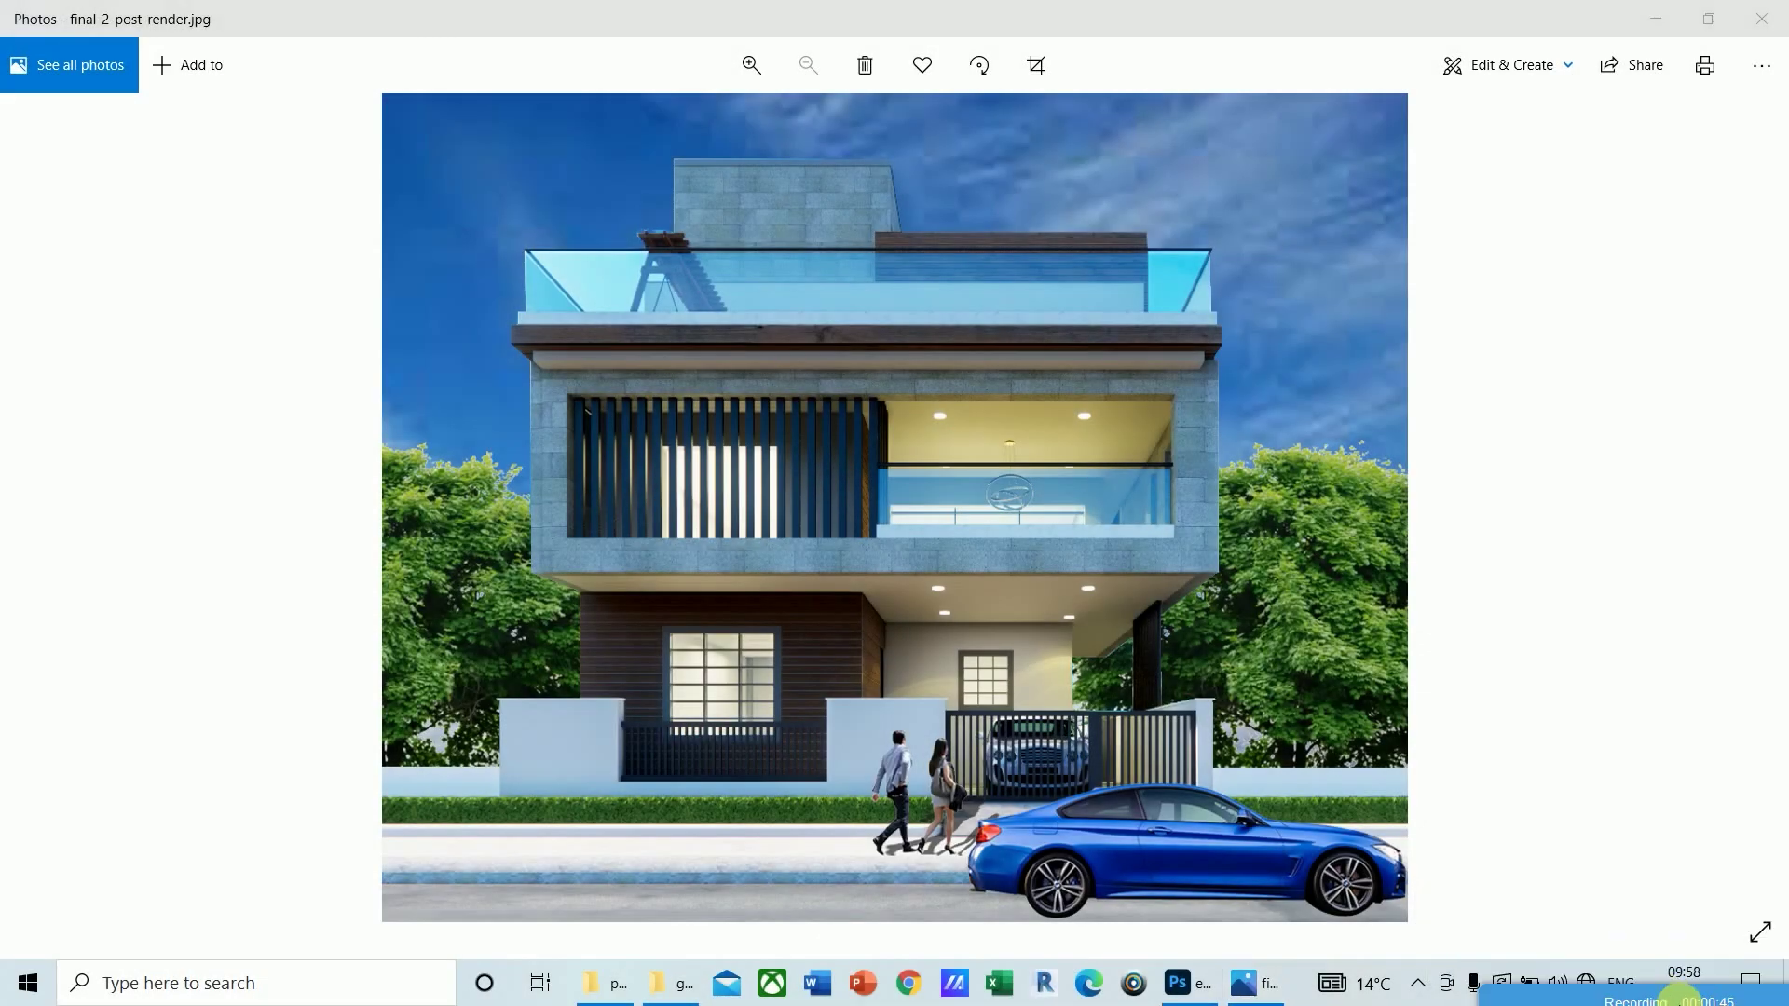
click(1200, 993)
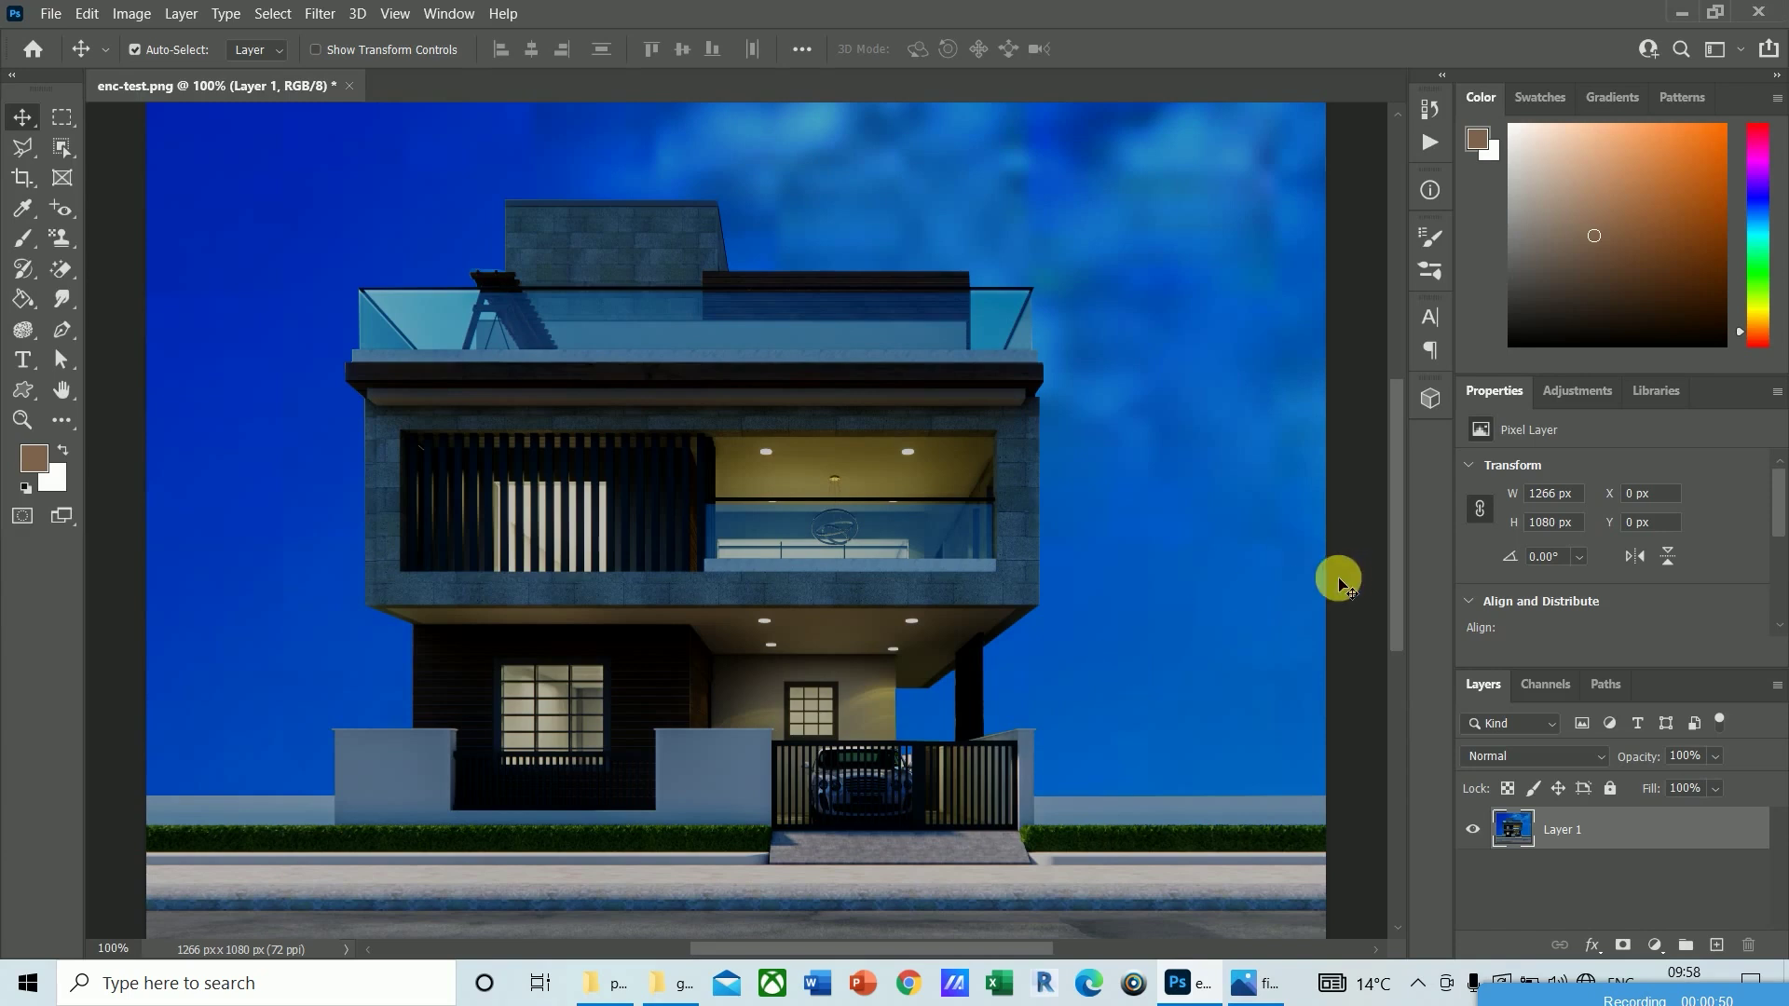
Step: Apply a Brightness/Contrast adjustment to the house render with brightness 36
mouse_move(1398, 547)
mouse_down()
mouse_move(1397, 486)
mouse_move(1389, 572)
mouse_move(1394, 556)
mouse_up()
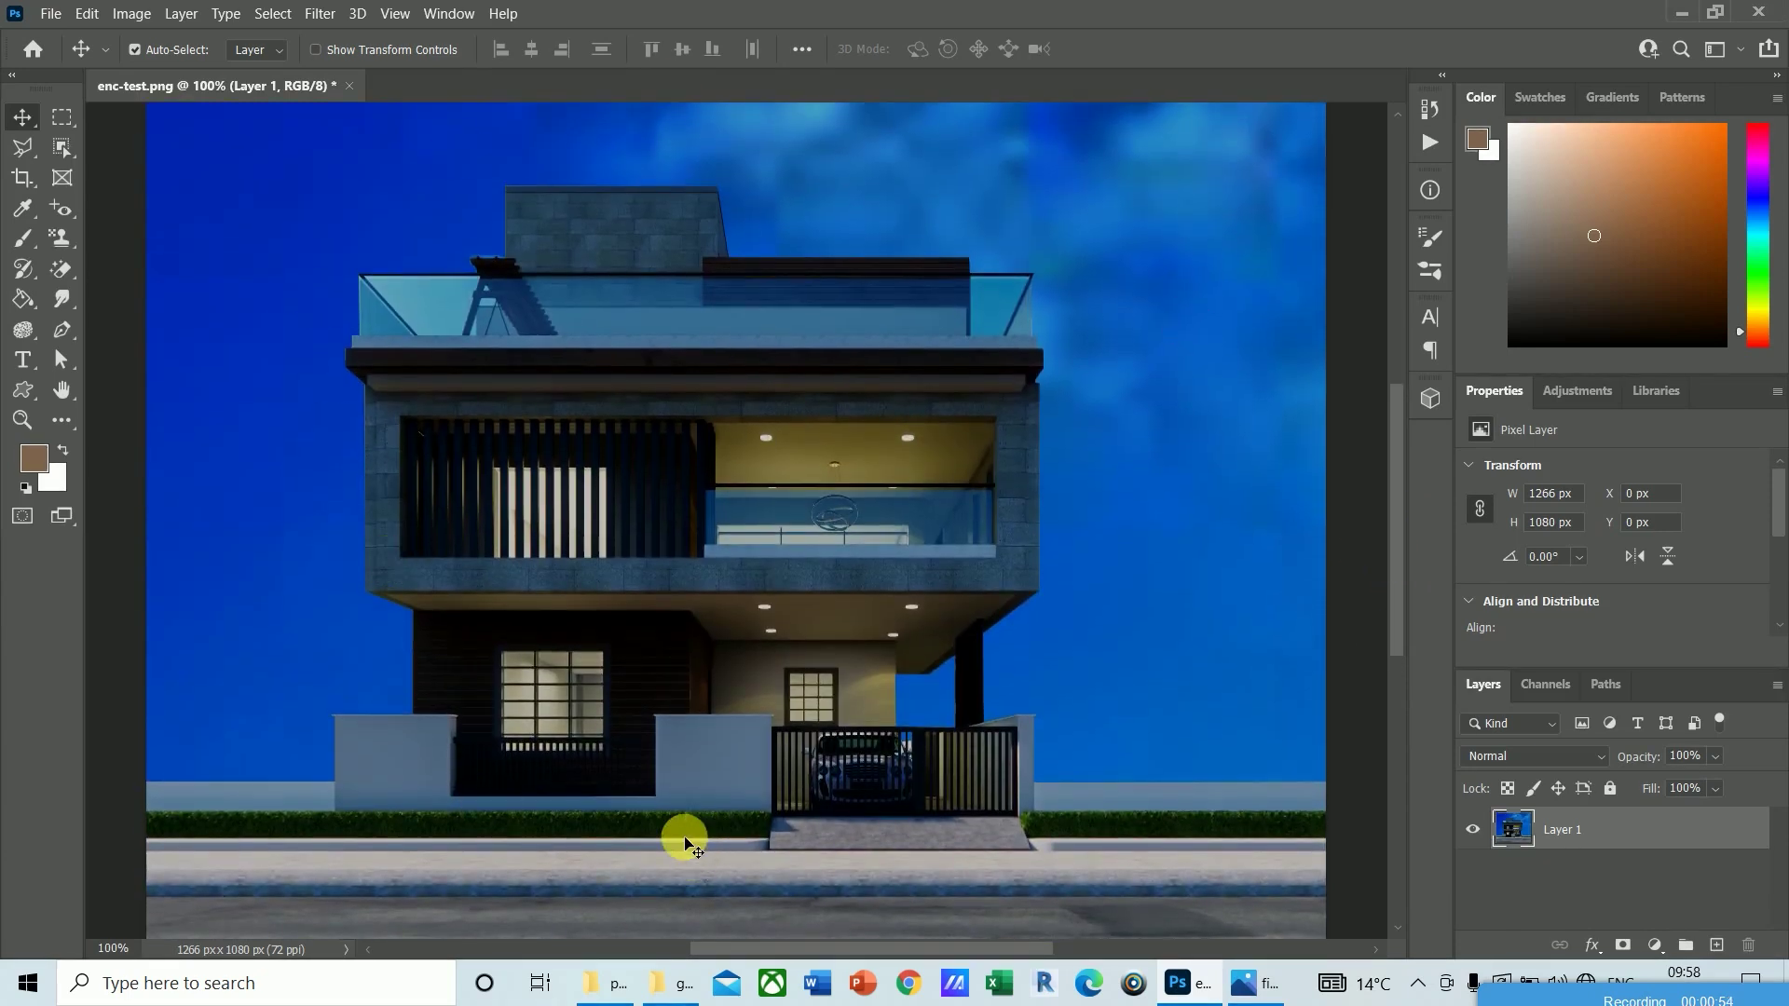
click(131, 13)
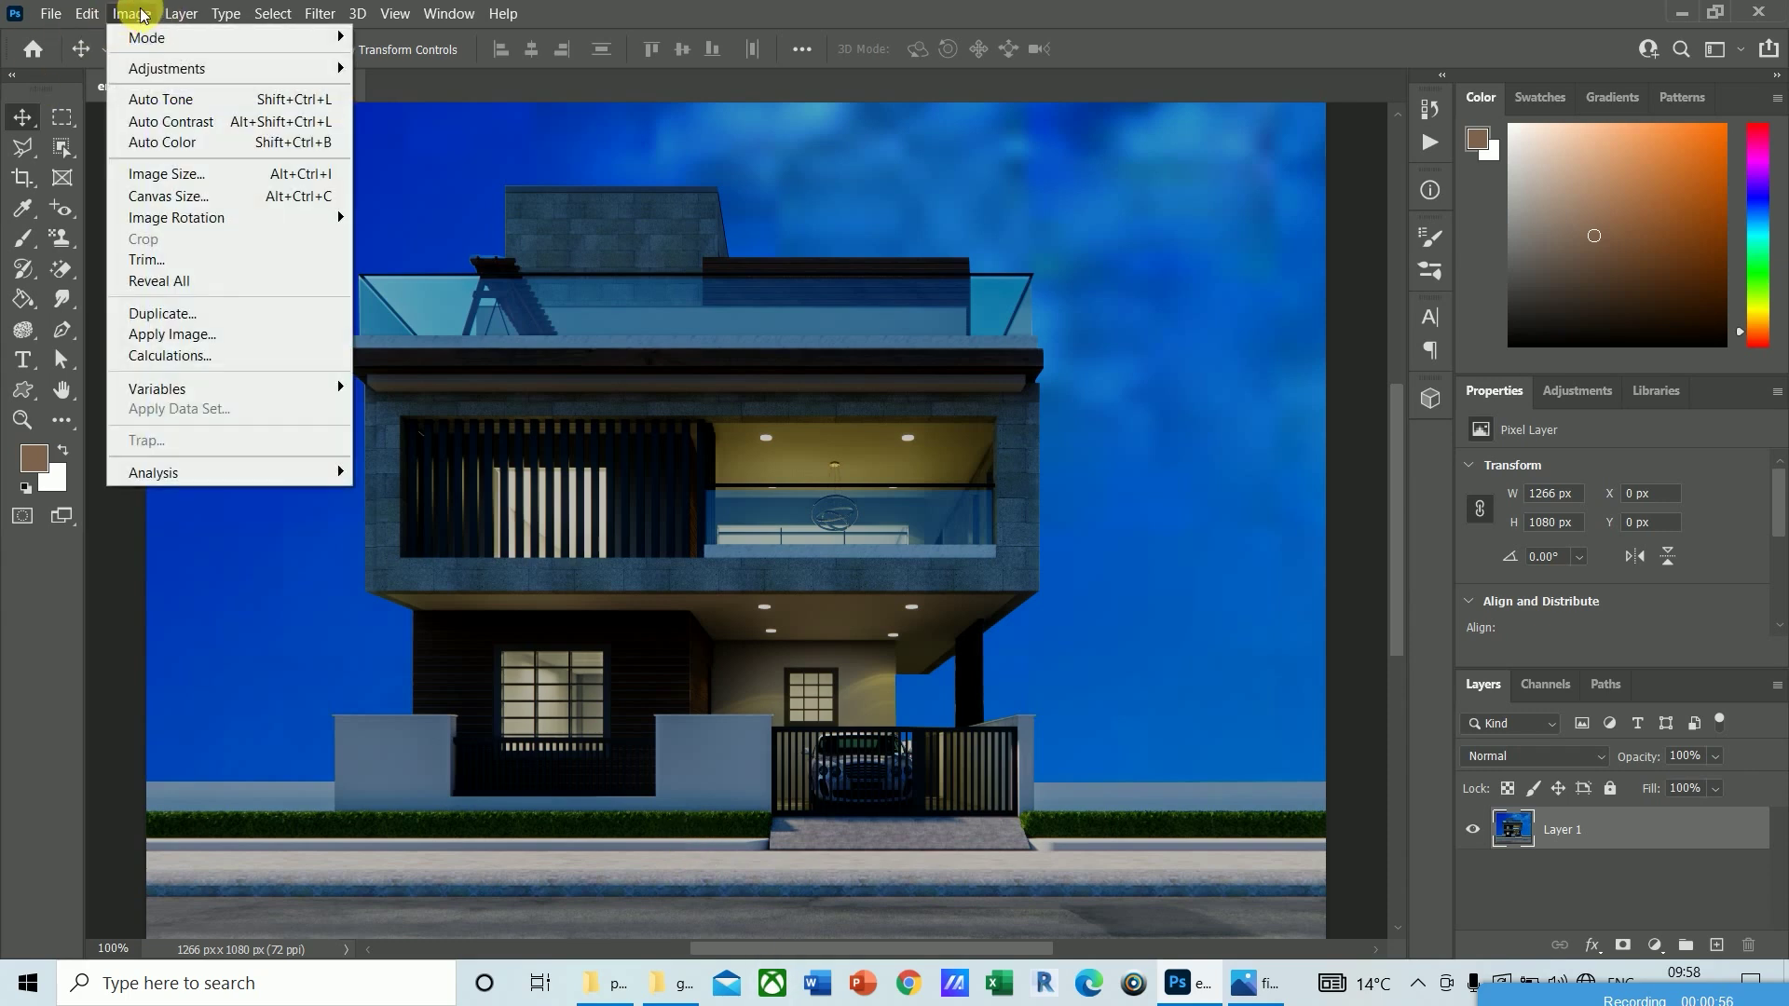
mouse_move(144, 72)
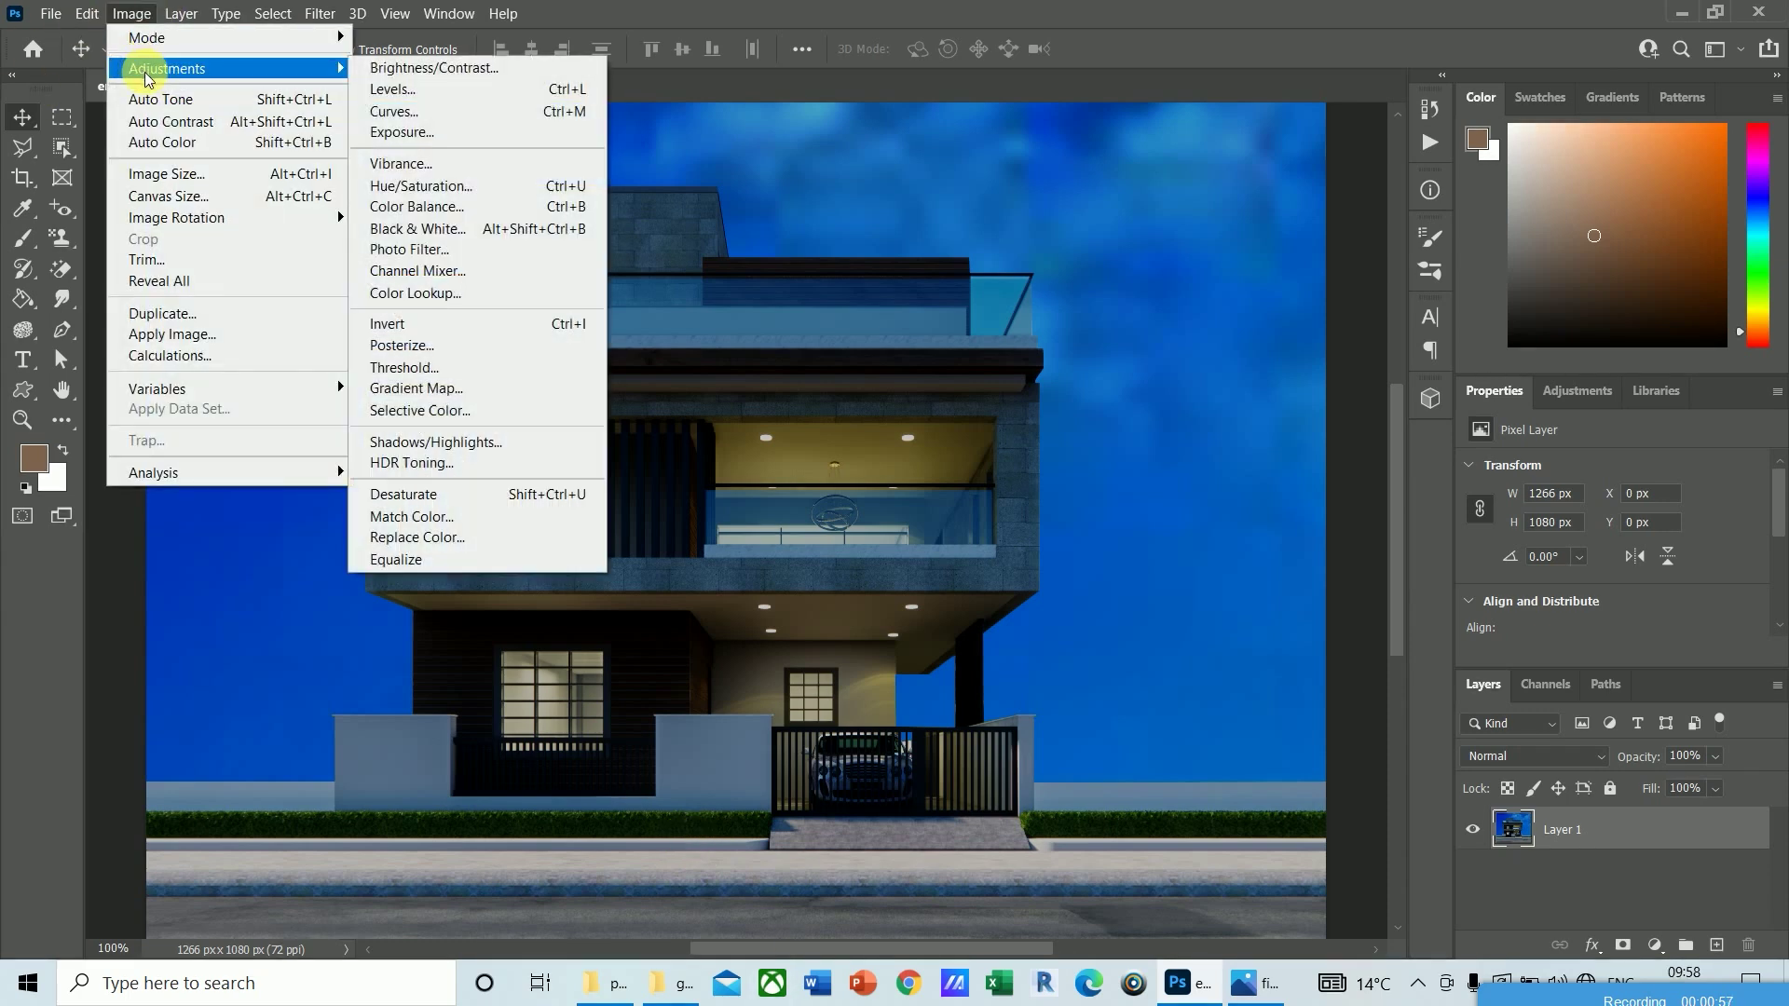
click(435, 69)
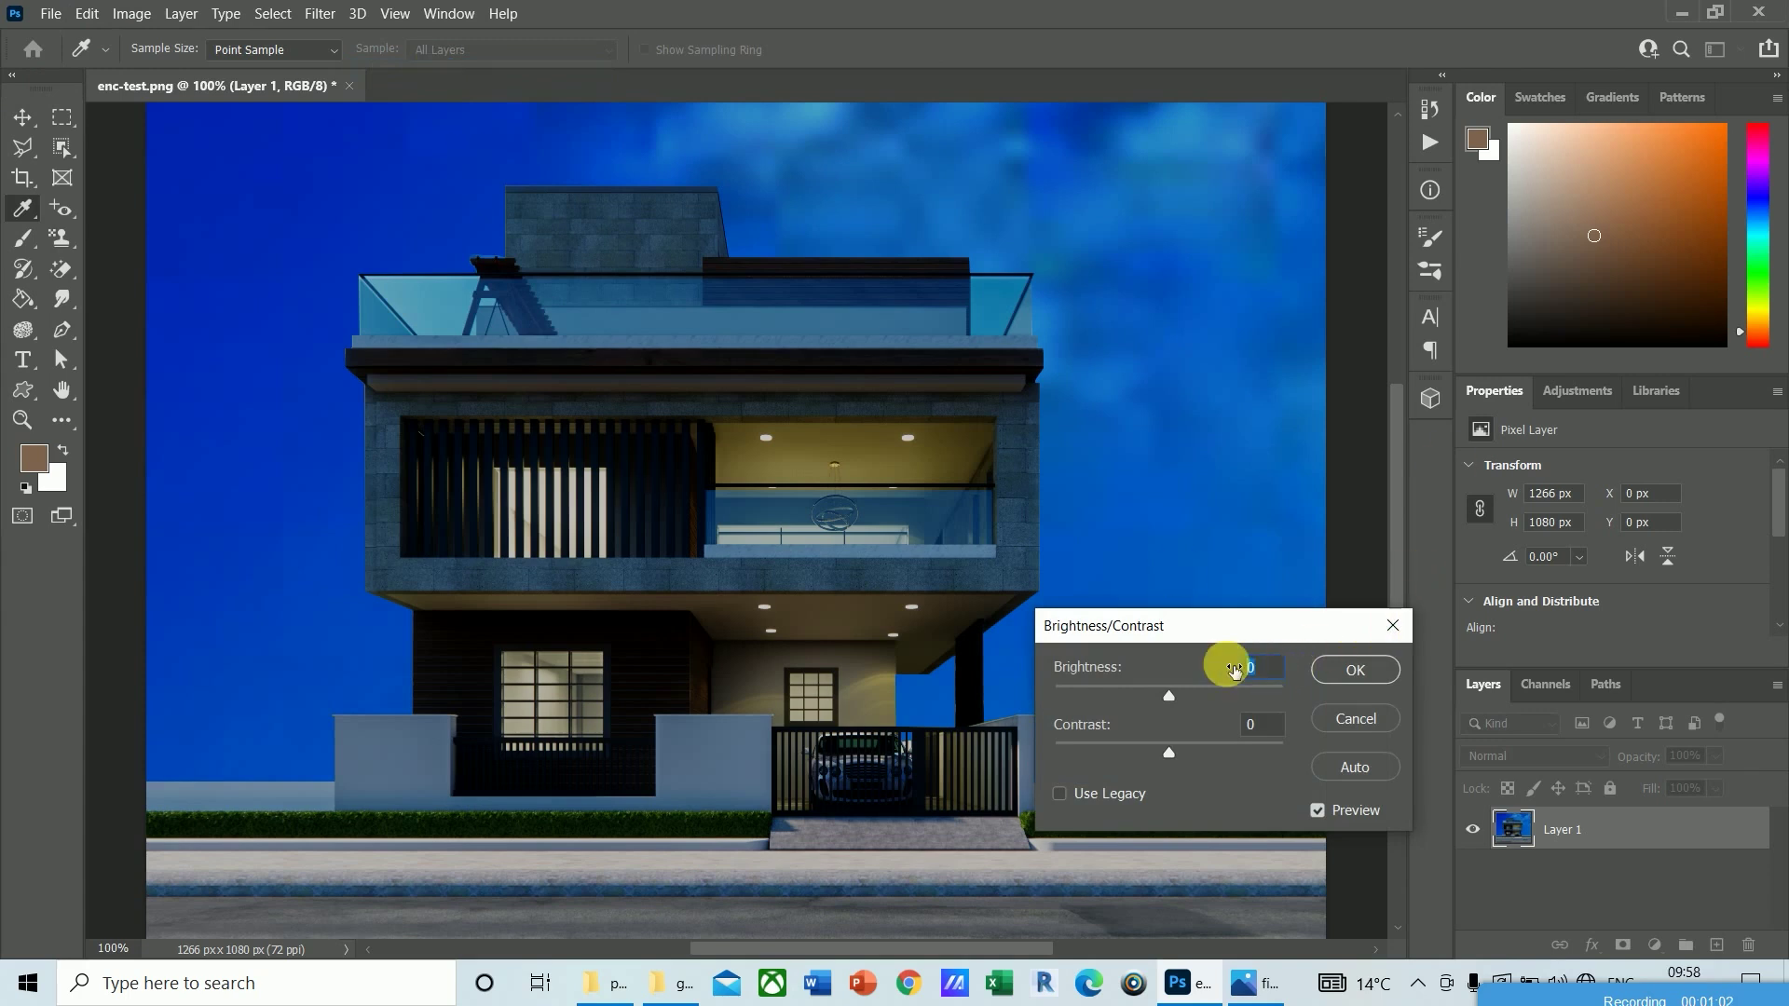
text(36)
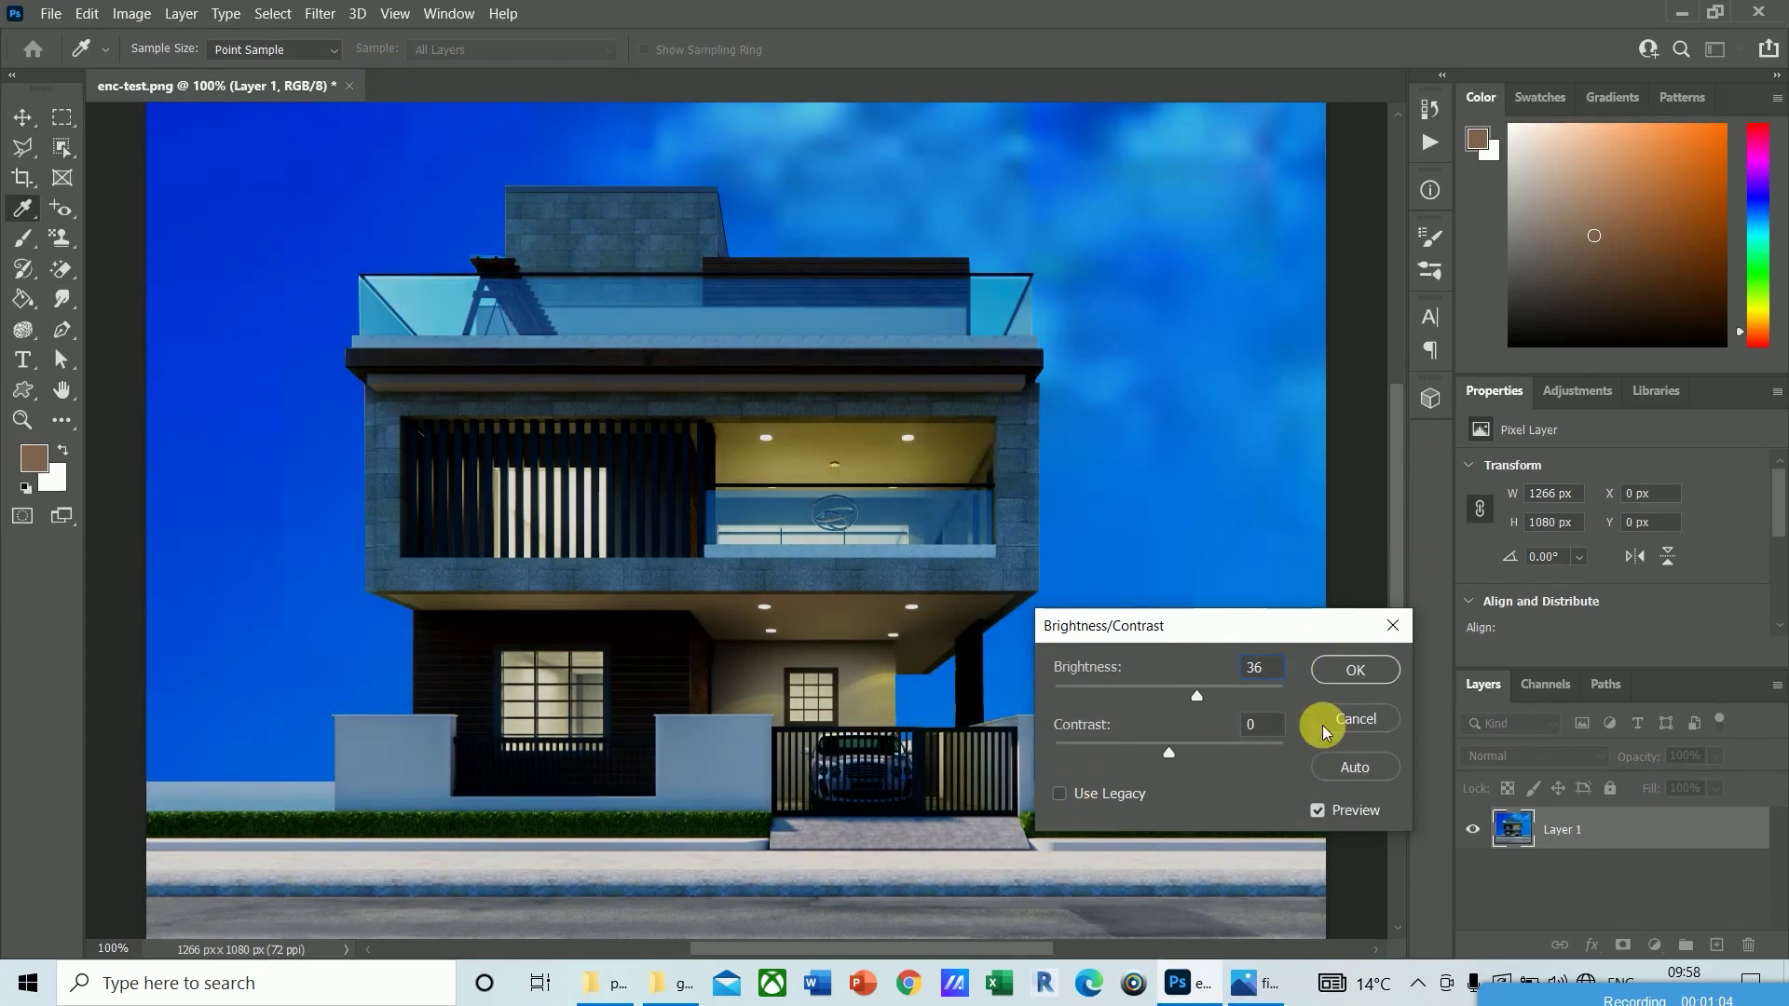
click(1353, 670)
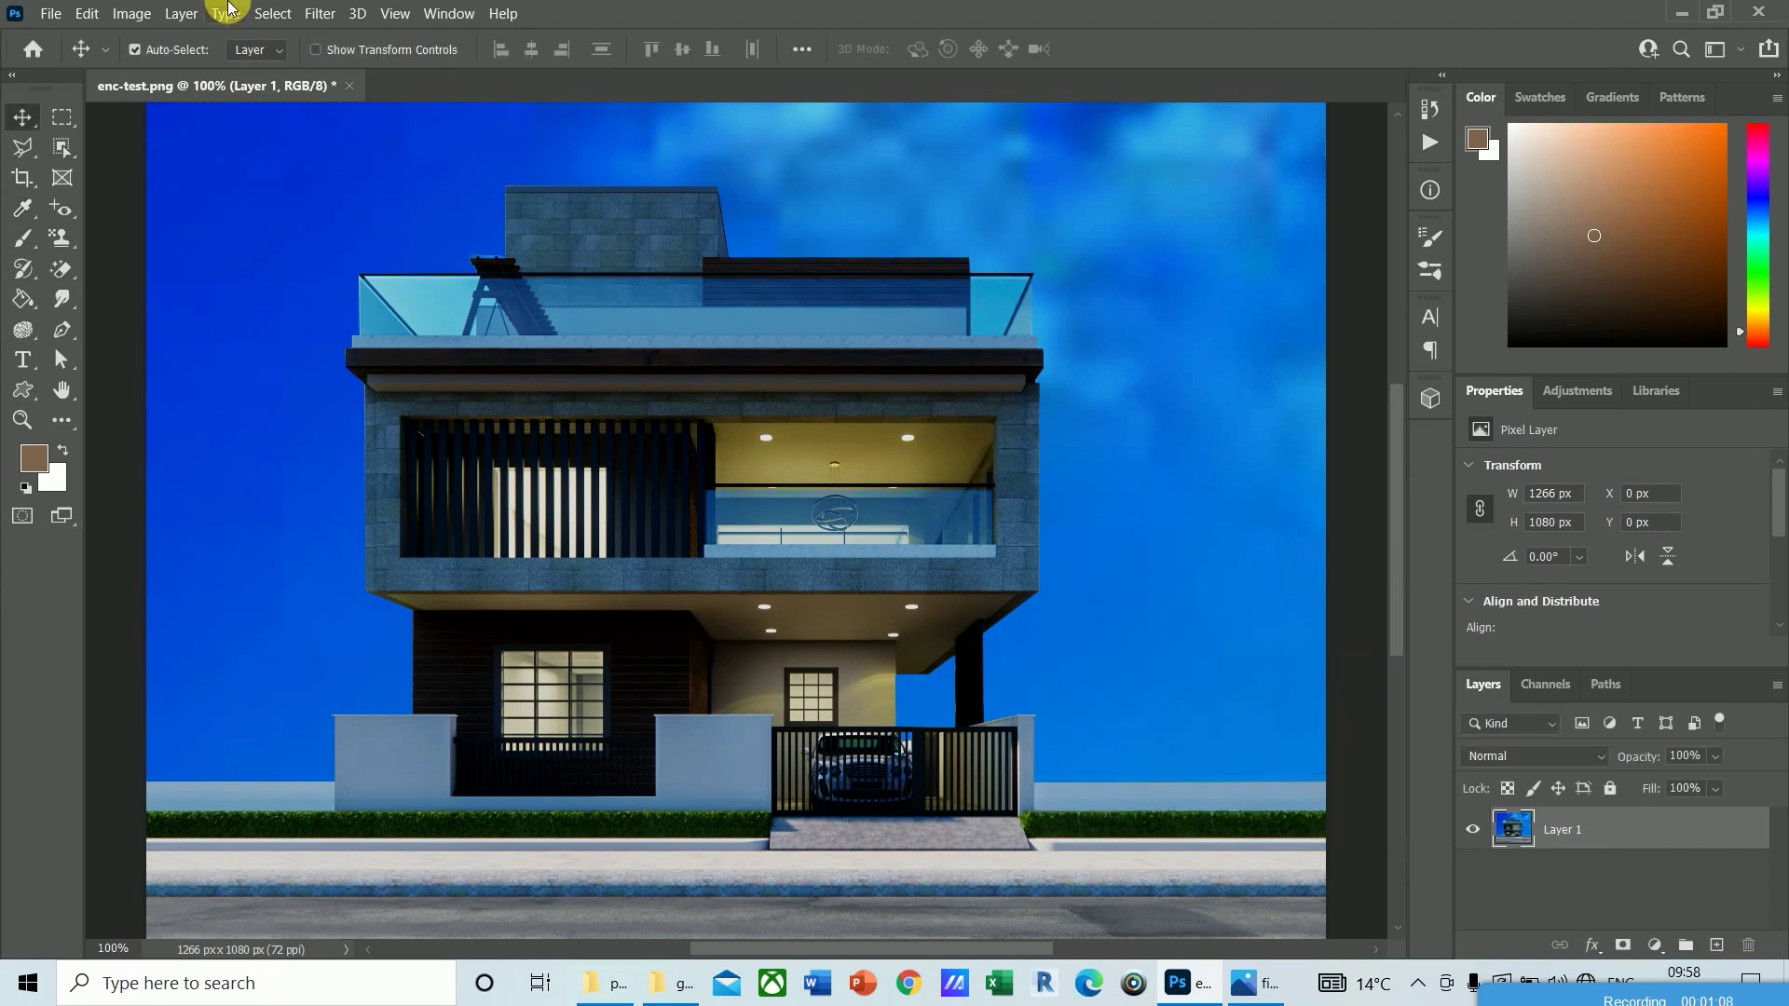
Step: Apply a Vibrance adjustment to the house render with vibrance 0 and saturation +15
click(129, 14)
mouse_move(163, 70)
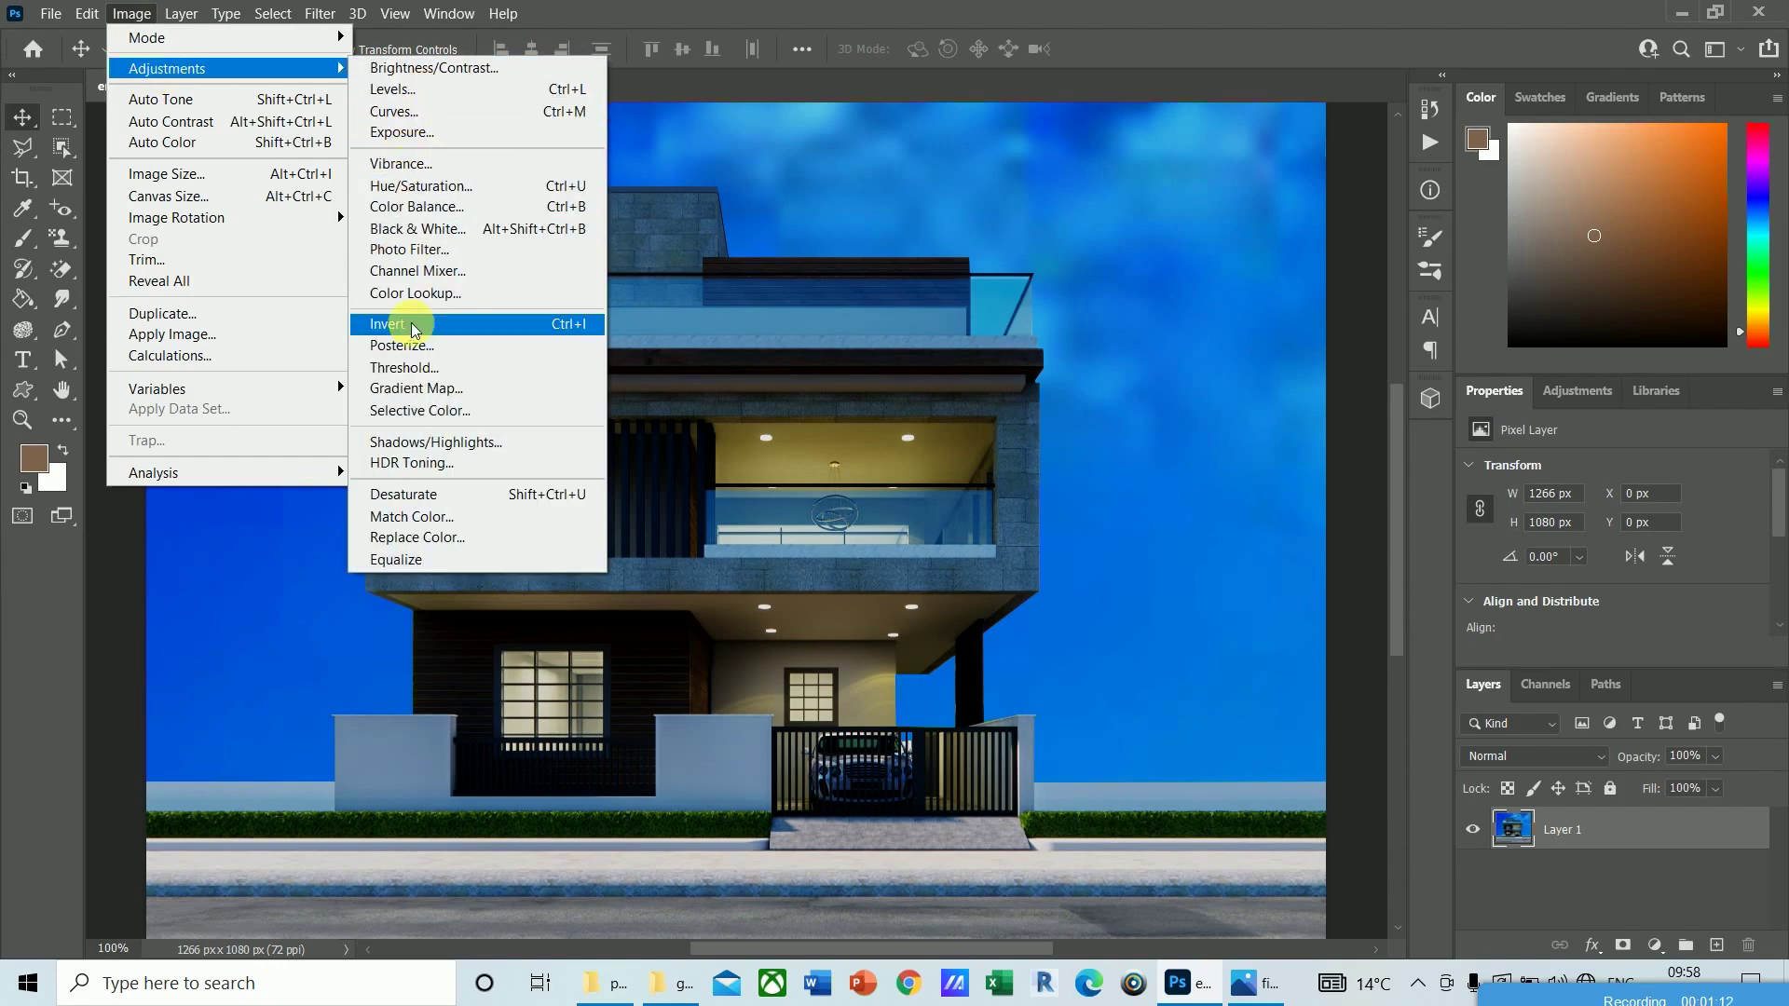
click(418, 166)
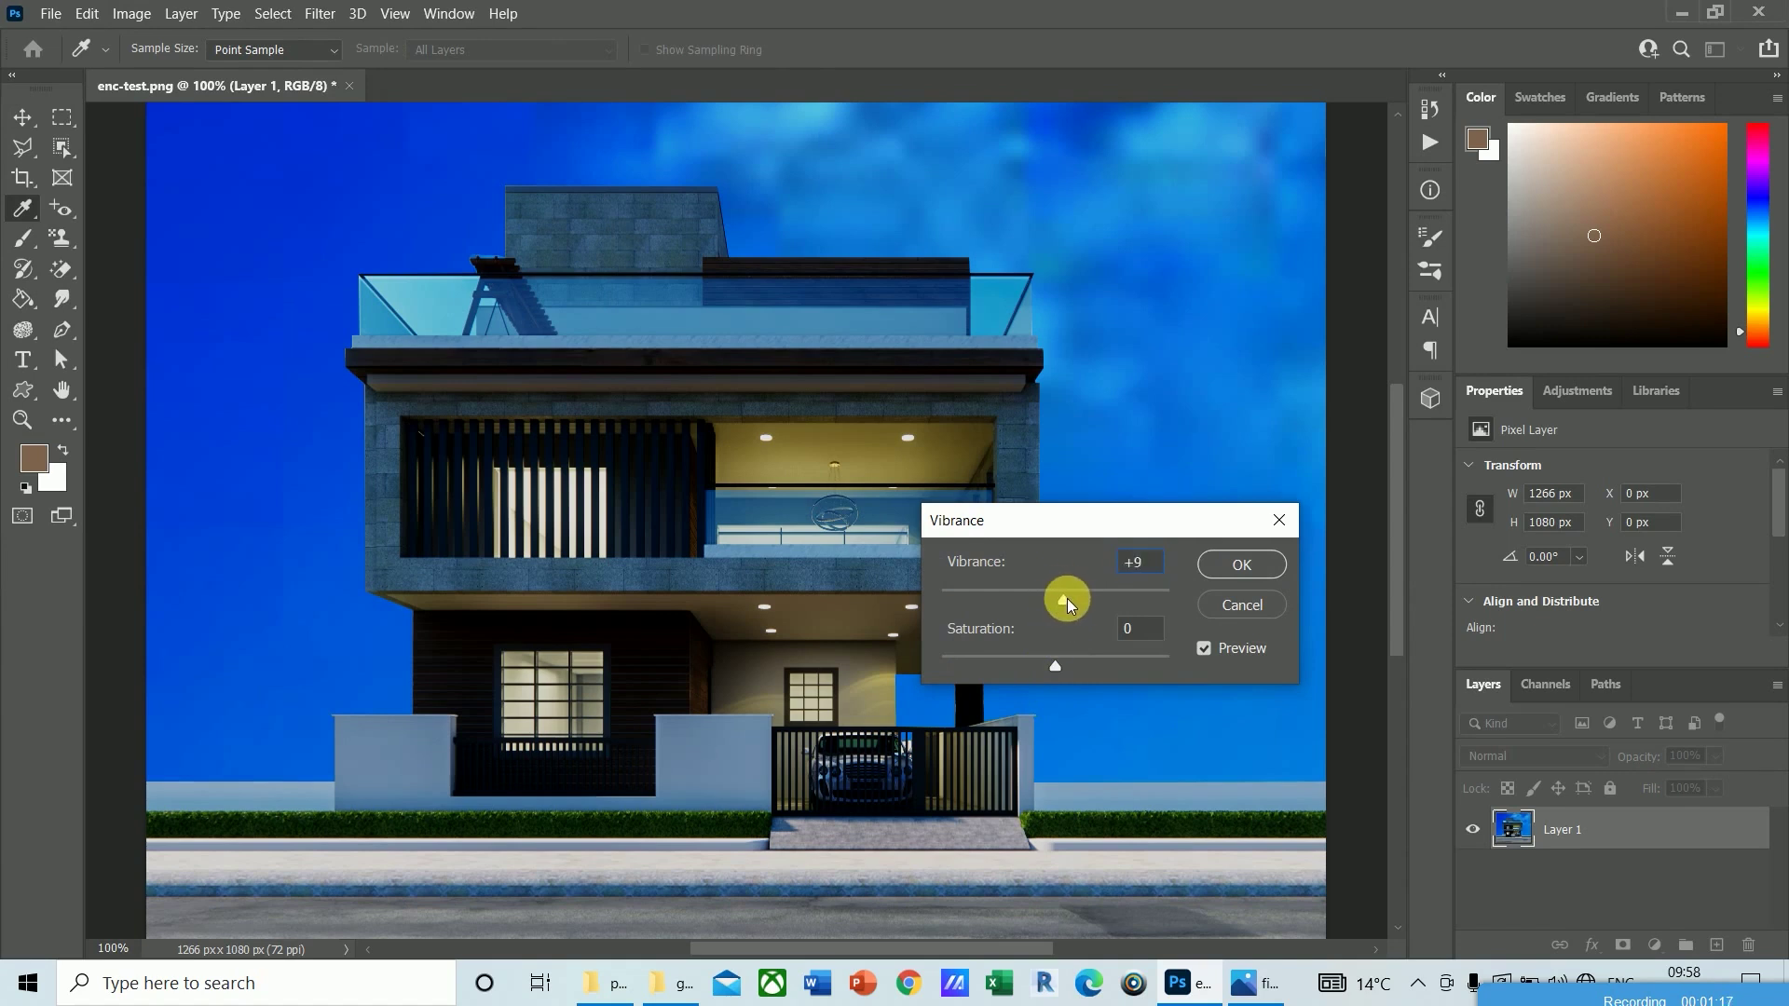
drag(1084, 603, 1040, 600)
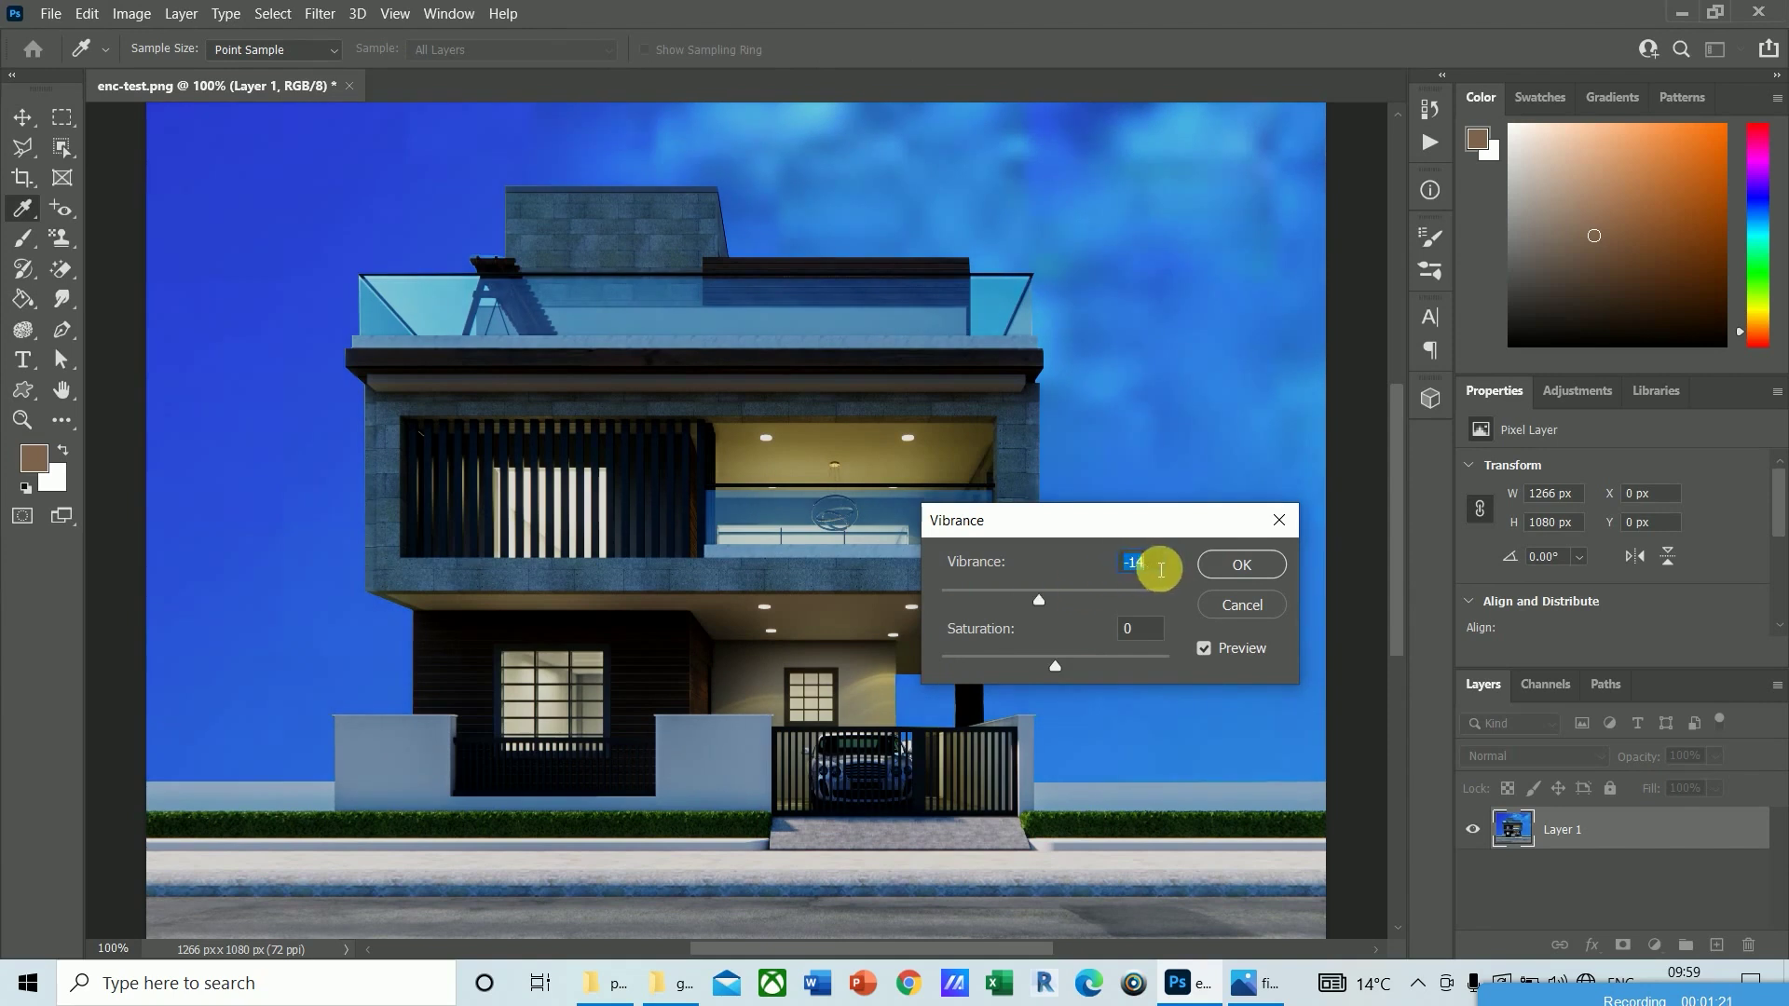
text(0)
mouse_move(1047, 667)
mouse_down()
mouse_move(975, 668)
mouse_move(1106, 662)
mouse_move(1019, 667)
mouse_up()
click(1147, 639)
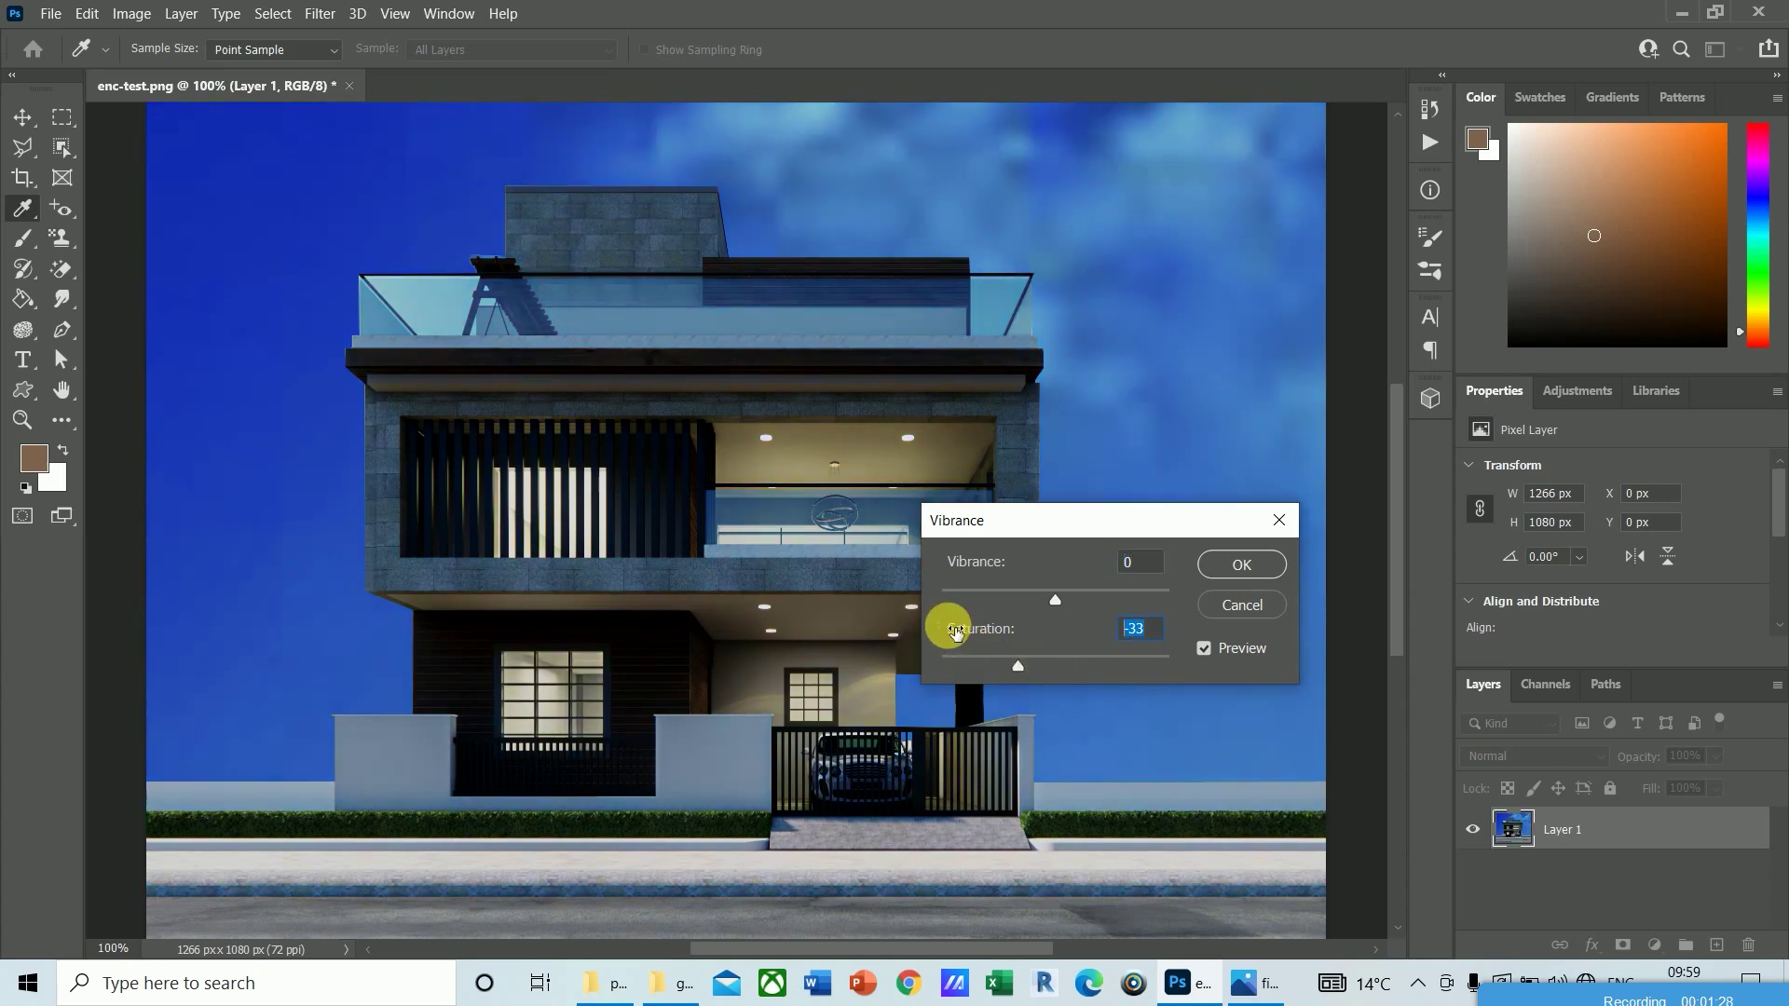
drag(955, 634, 1007, 634)
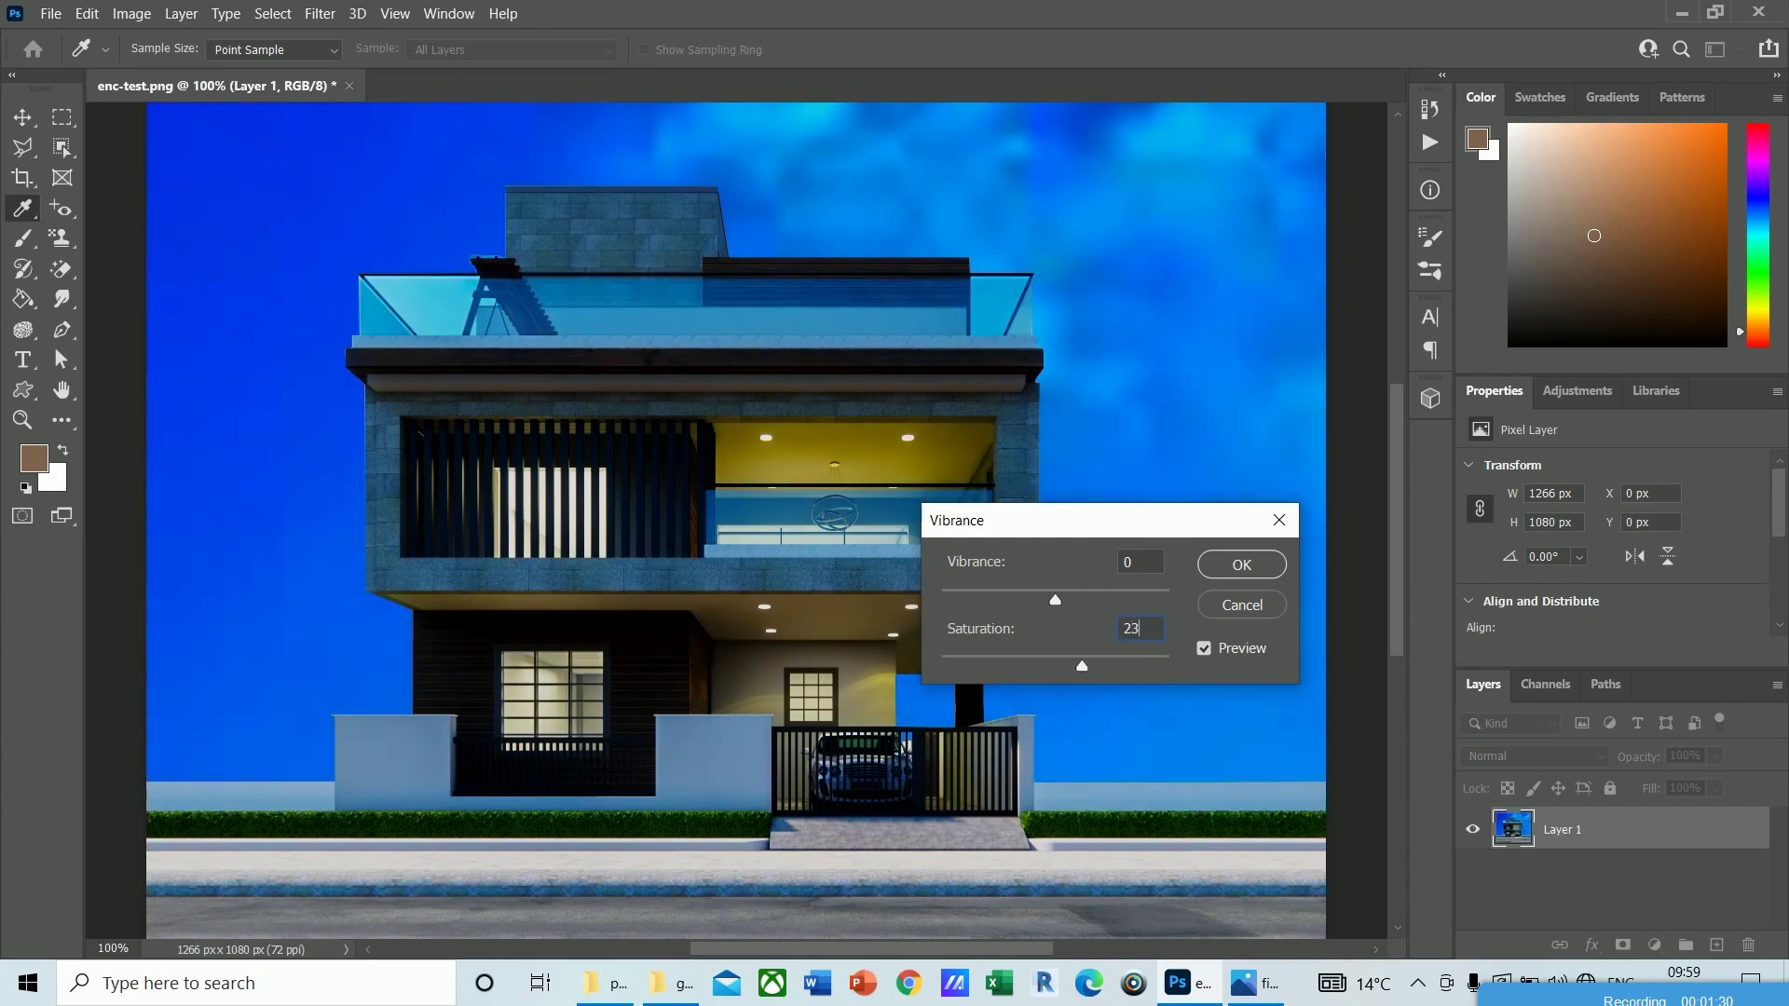
key(BackSpace)
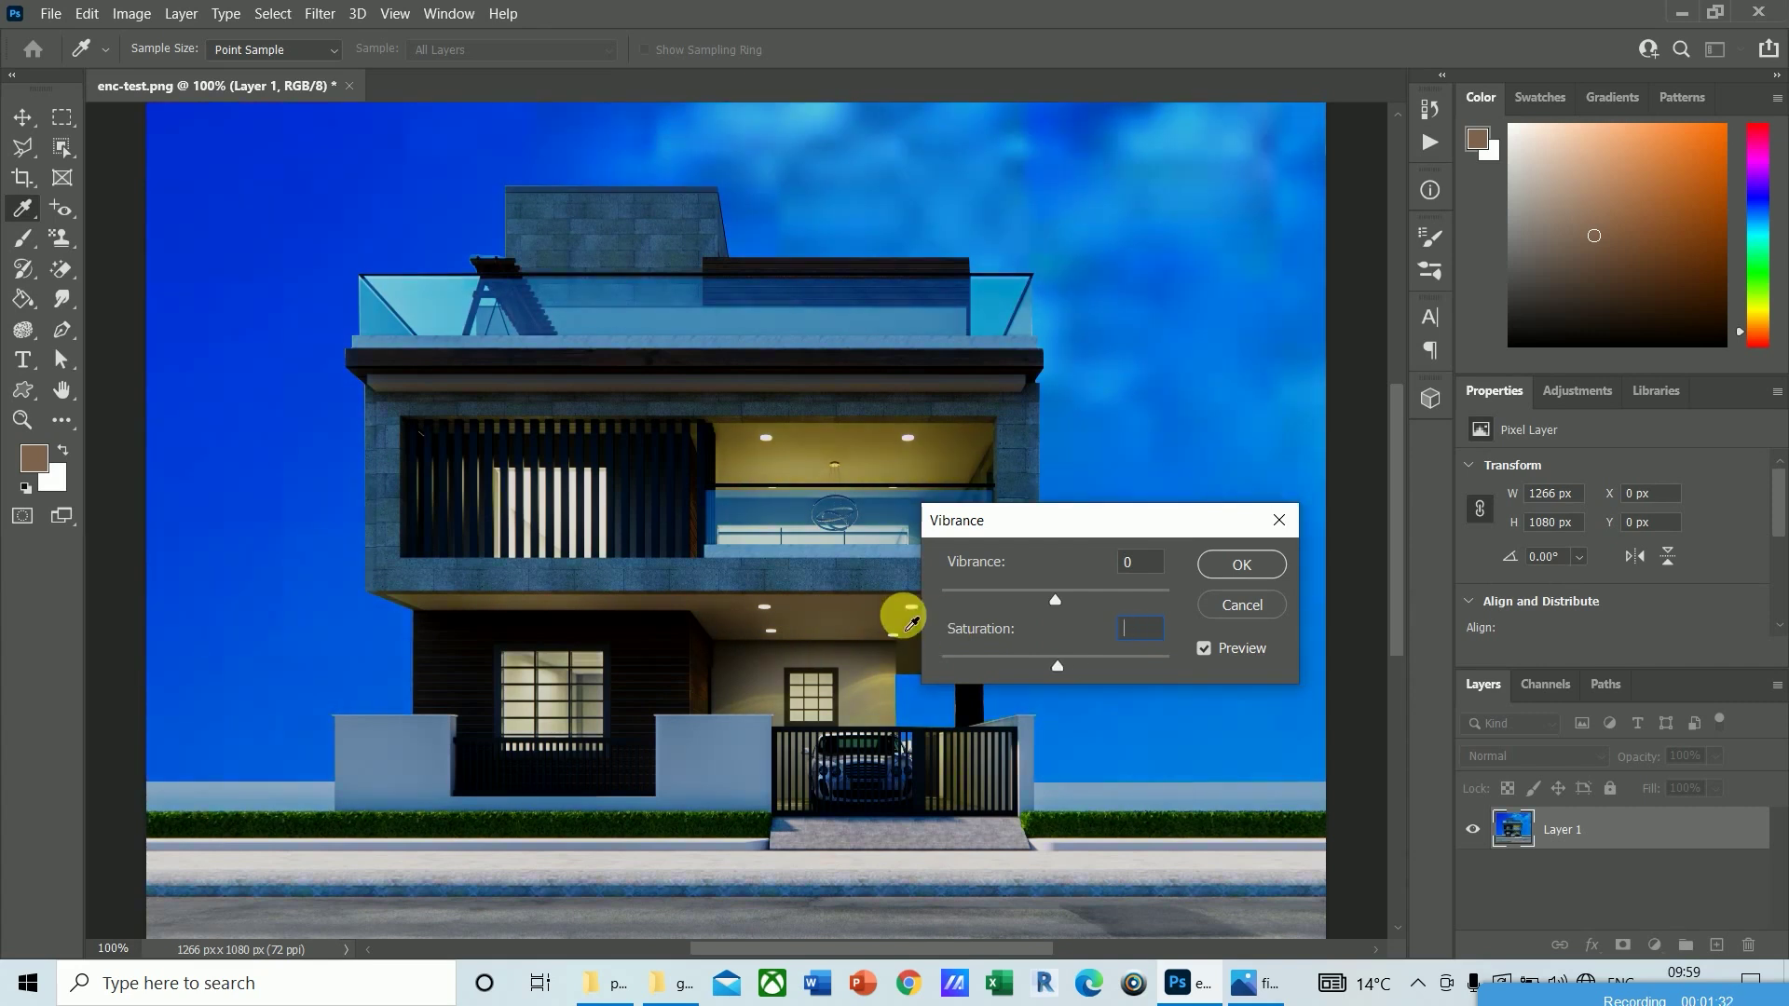
text(15)
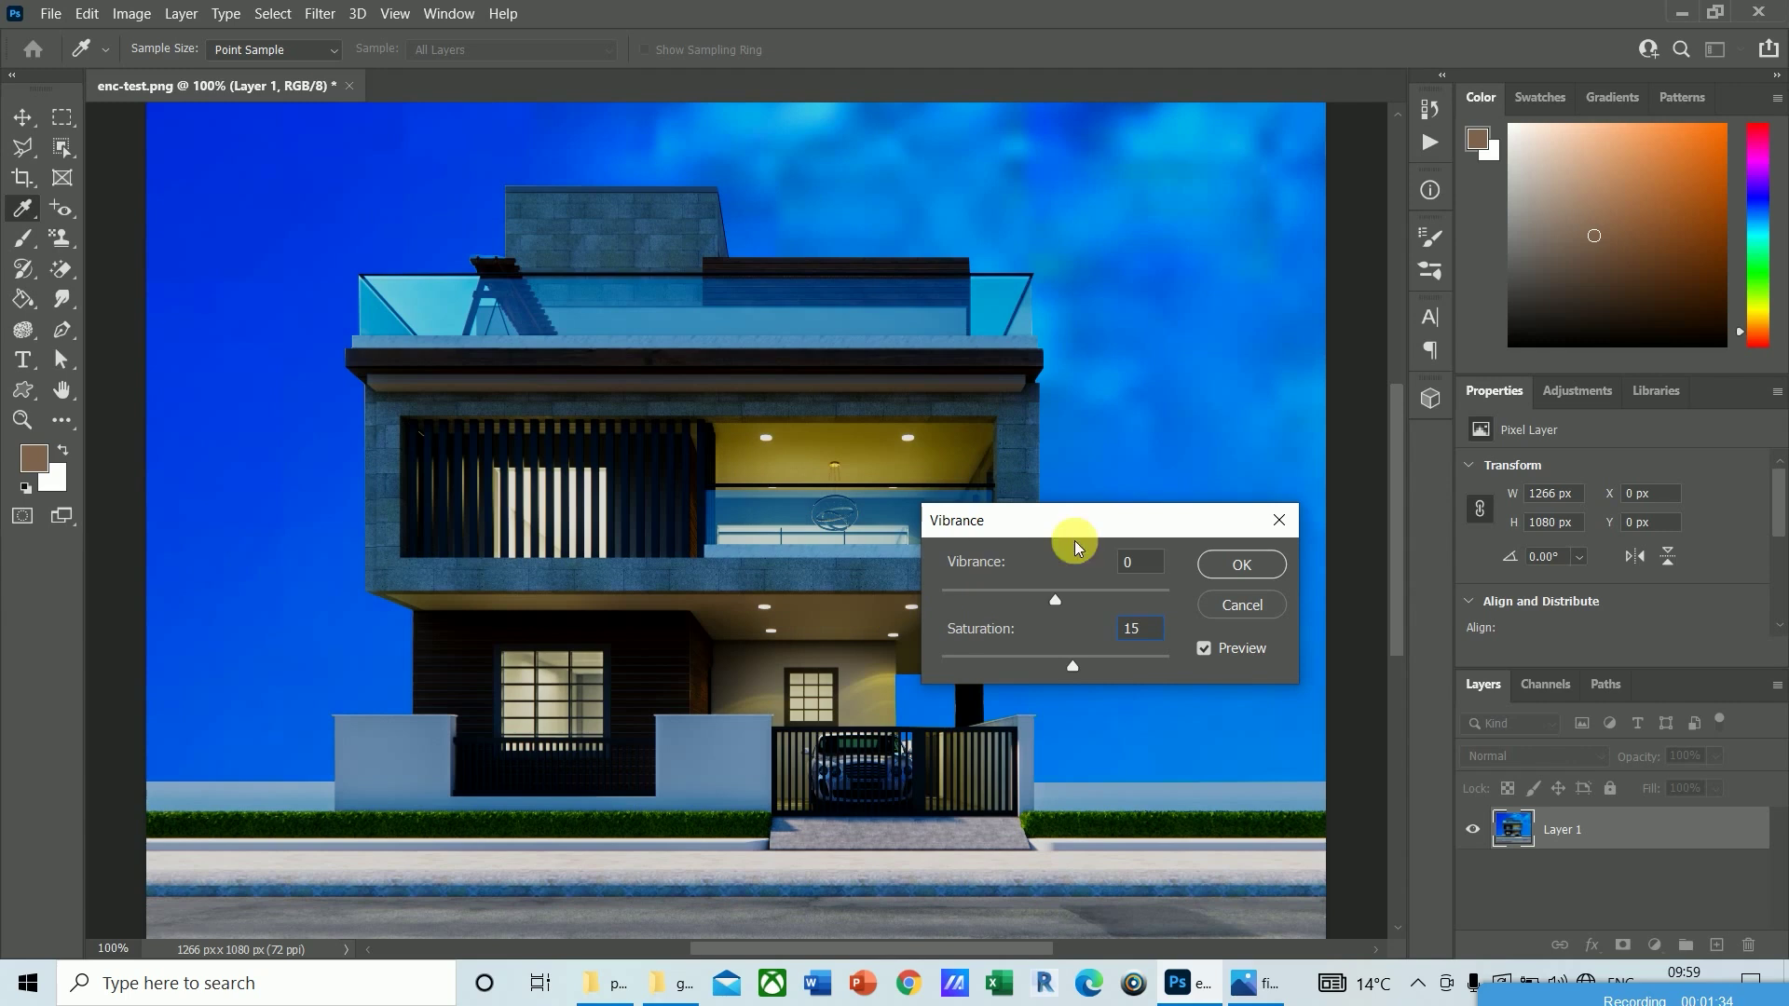
click(1258, 569)
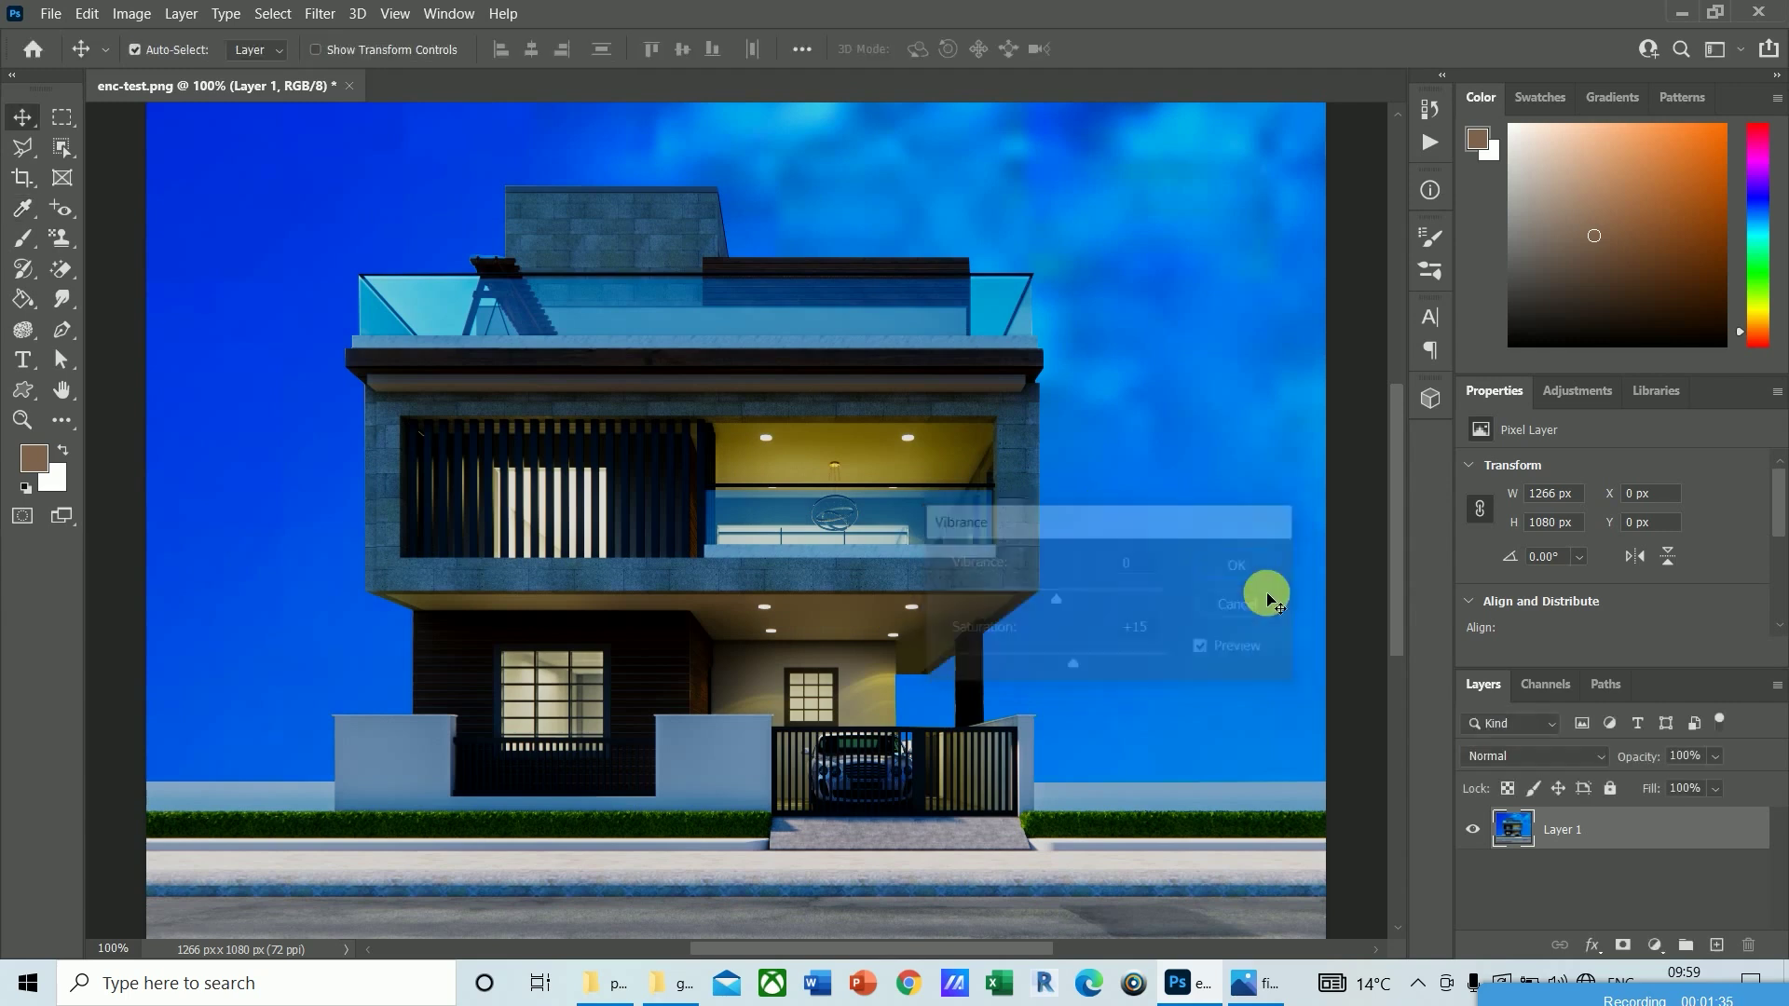
Step: Start an Exposure adjustment on the house render and set the exposure to +0.56
click(132, 13)
mouse_move(144, 75)
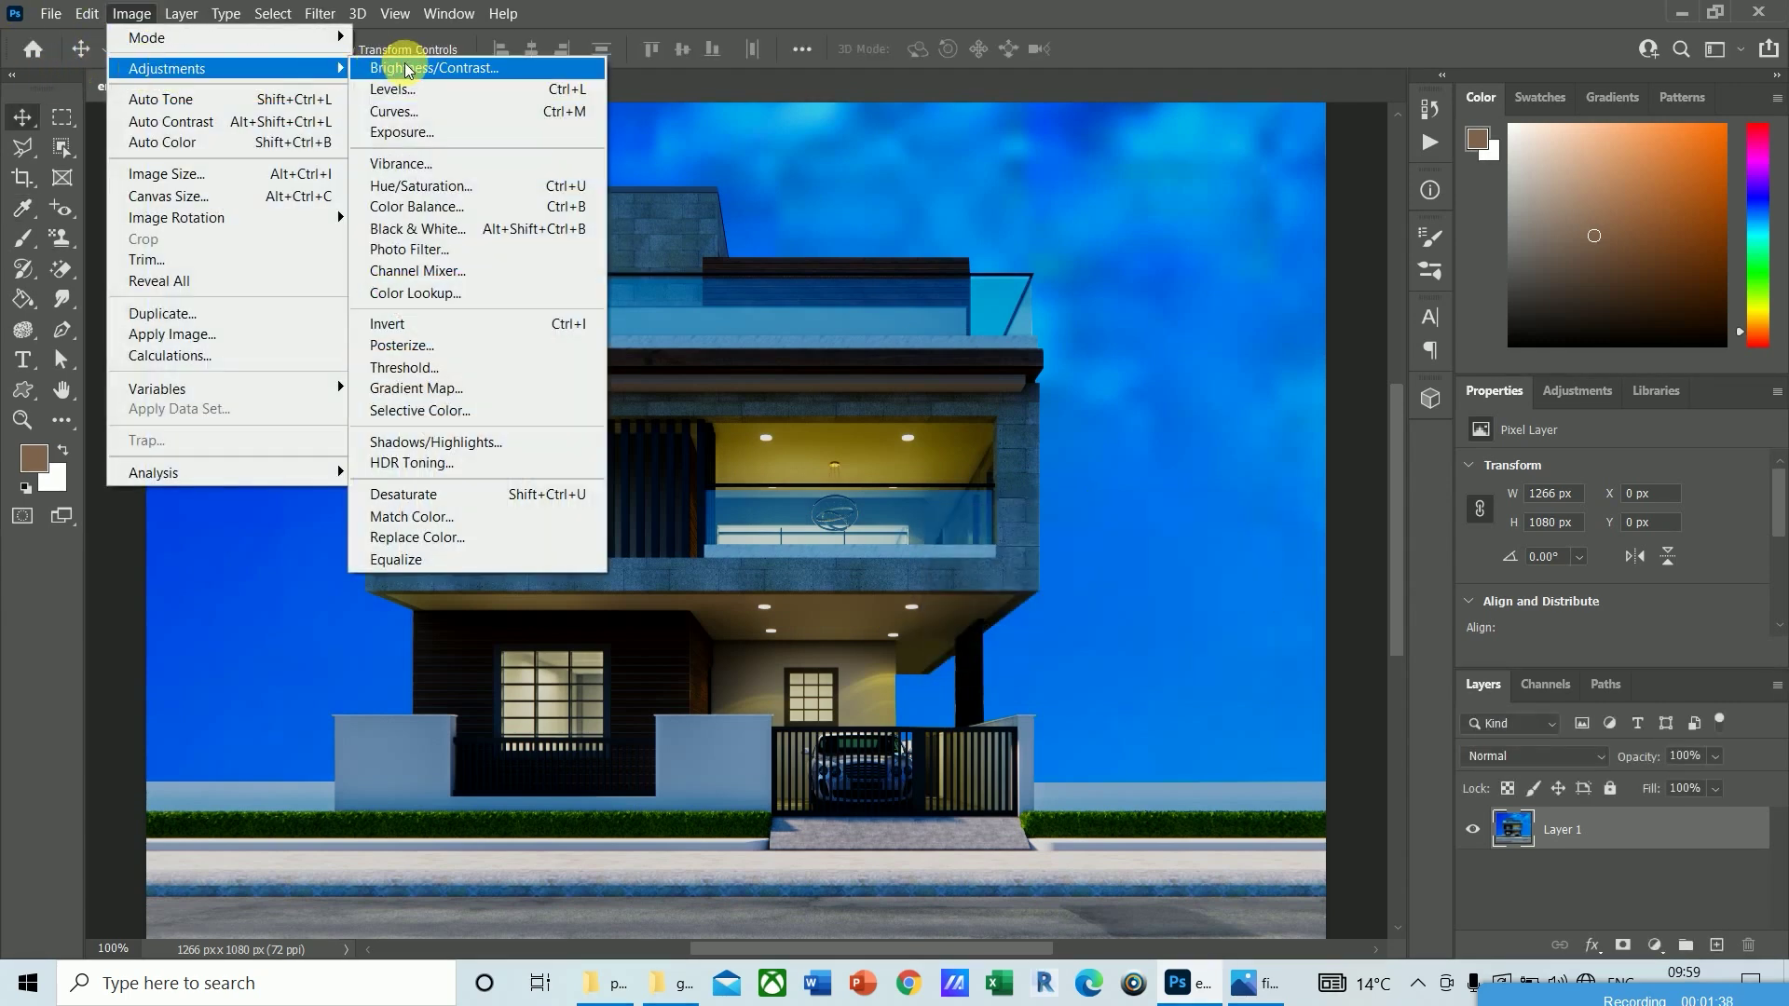
click(402, 132)
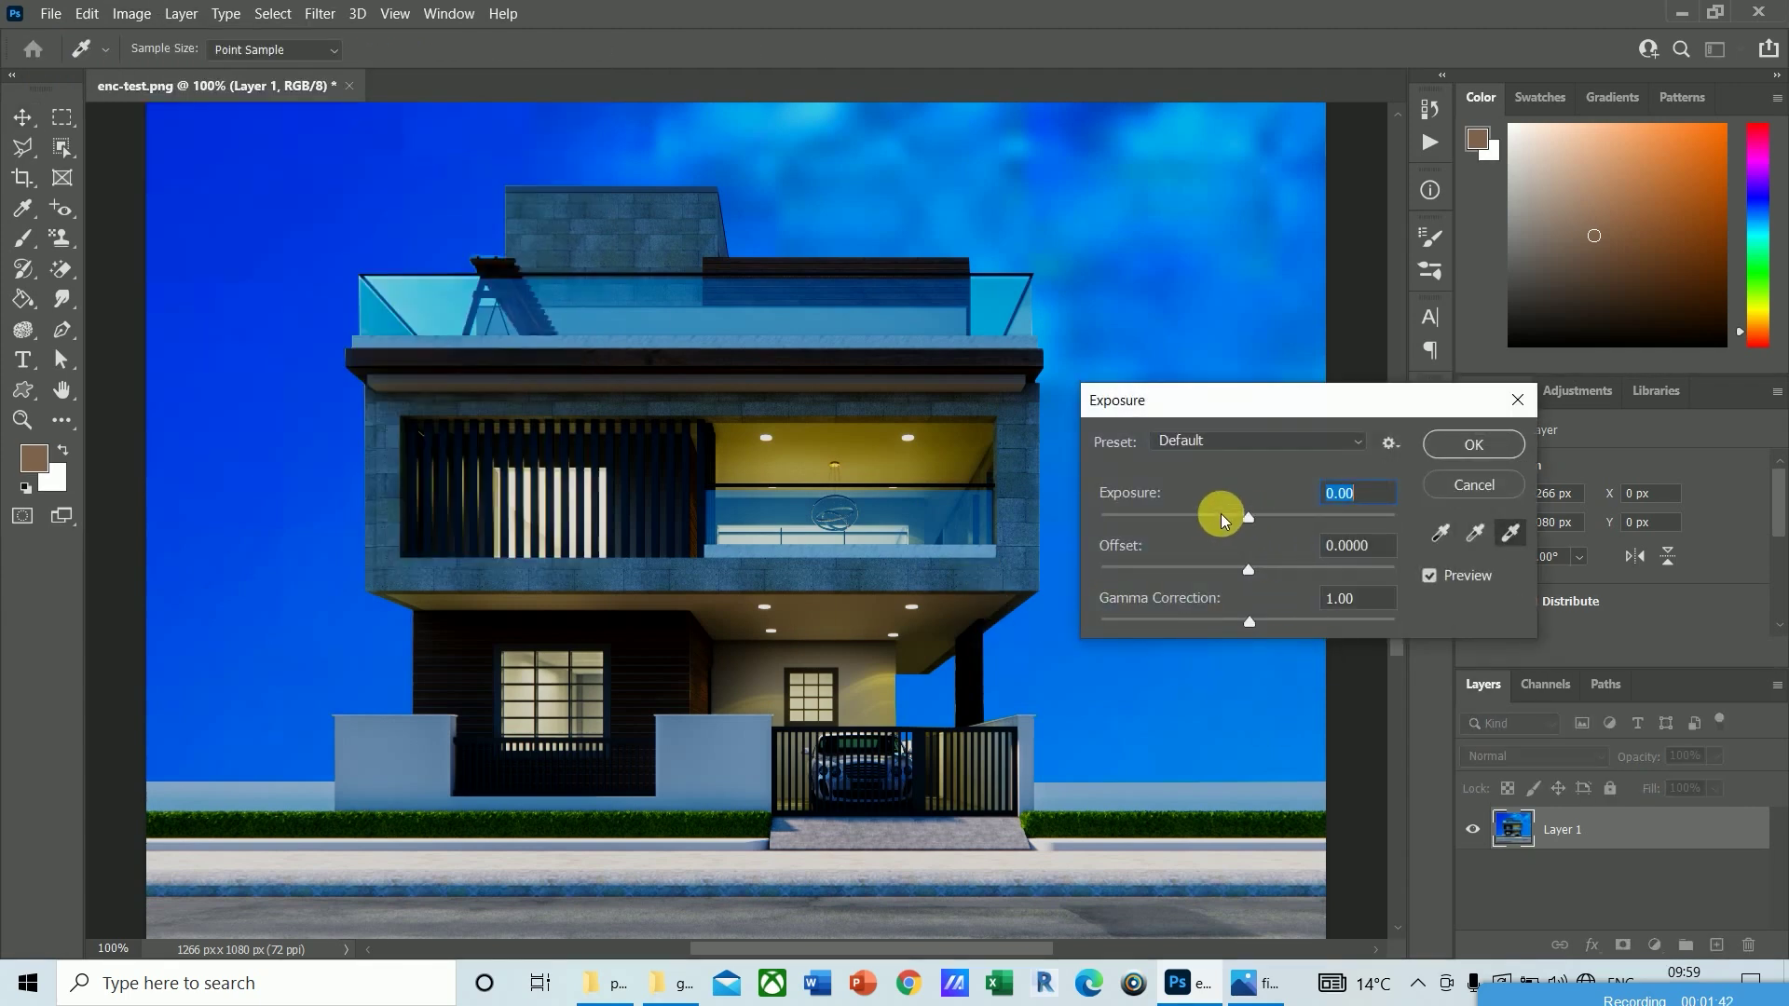
drag(1252, 520, 1269, 523)
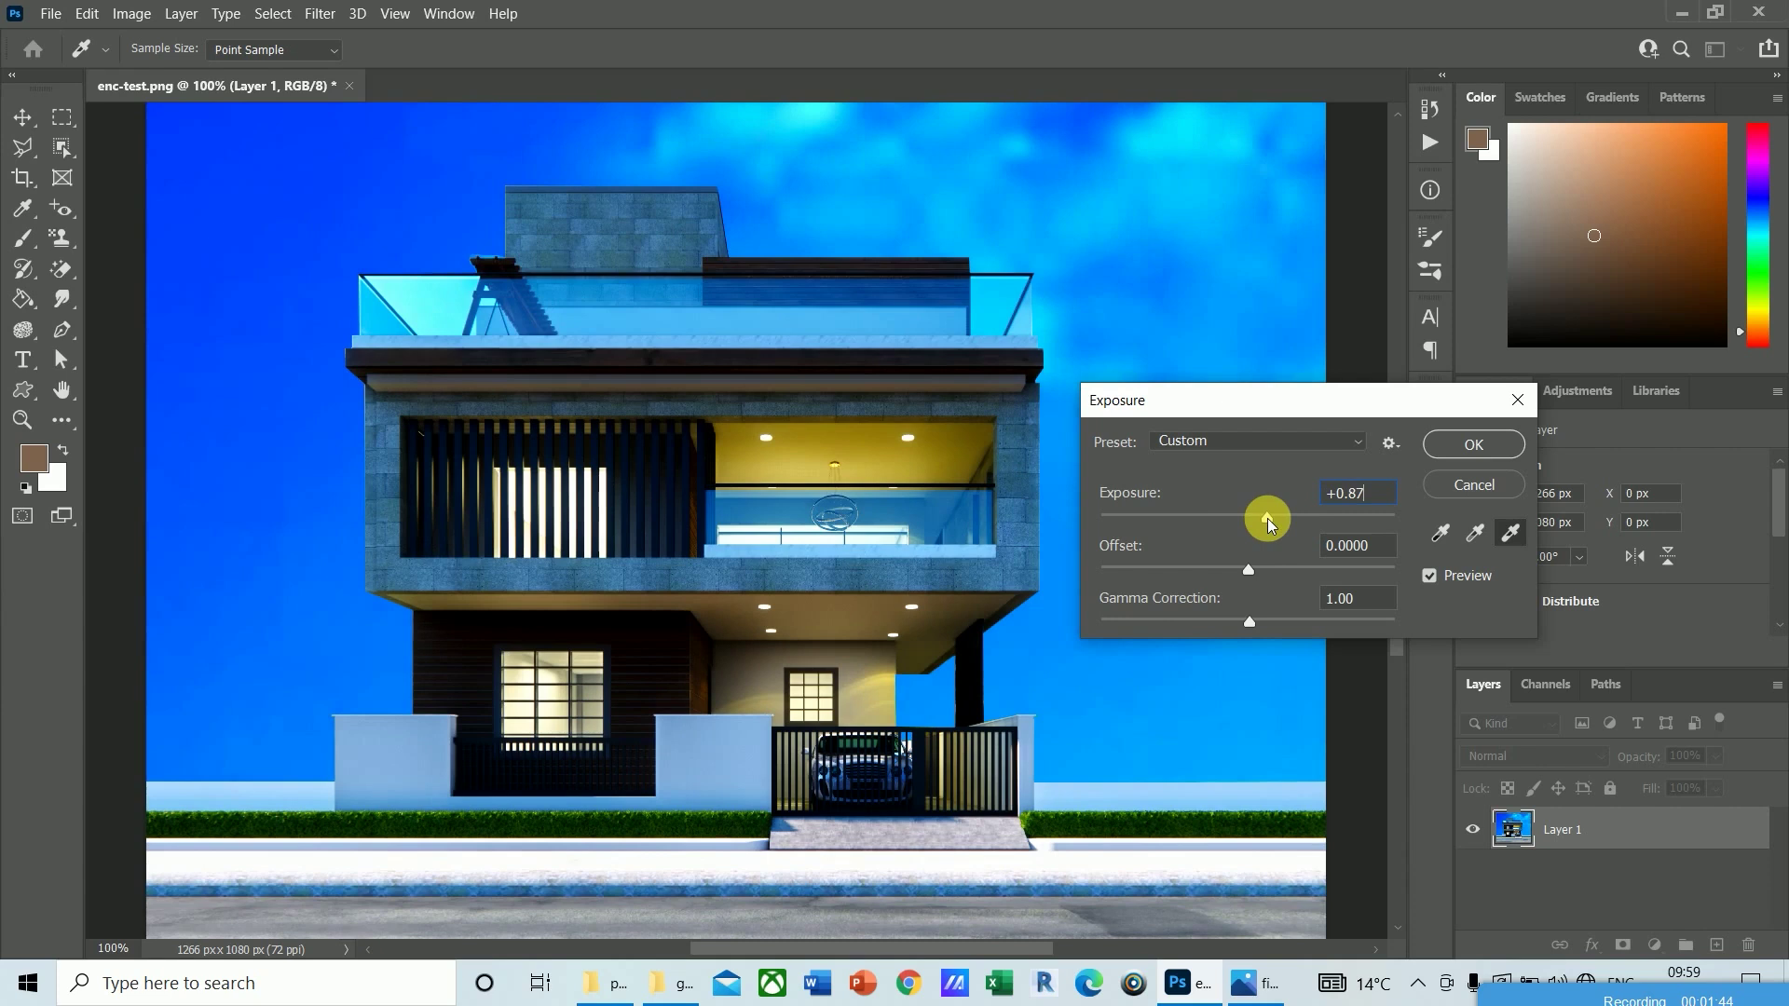
click(1376, 496)
text(0.56)
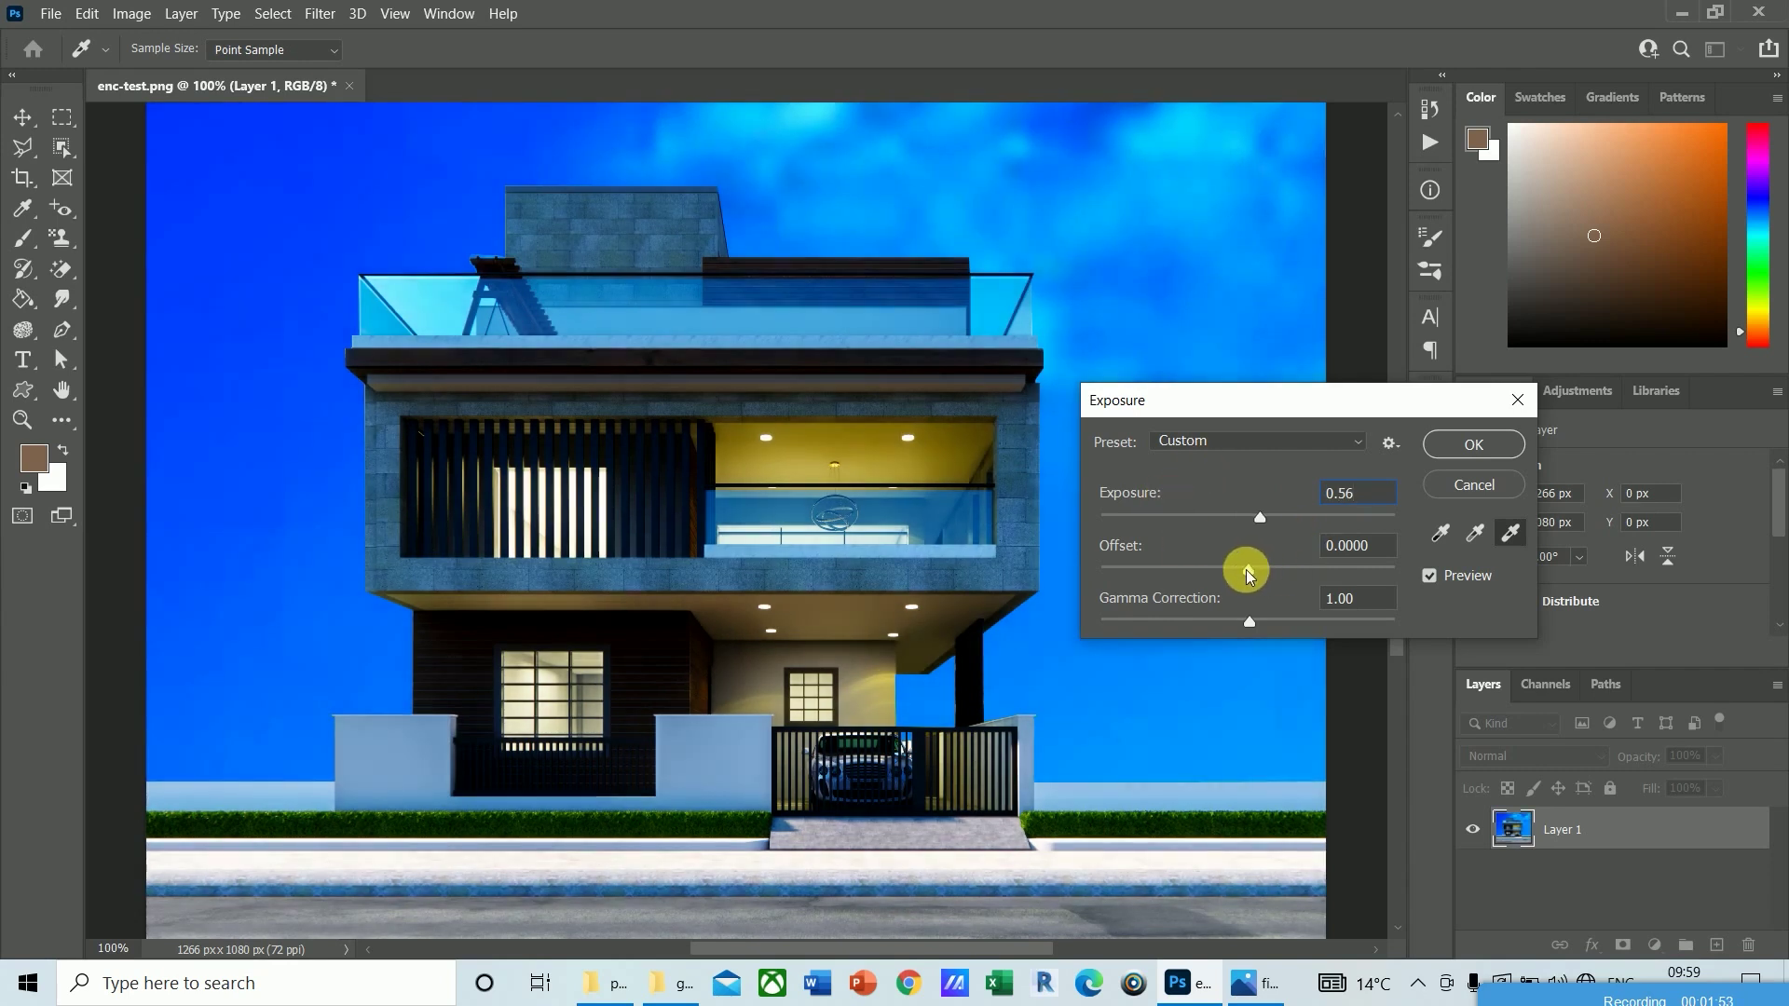
Step: Try a different offset in the Exposure adjustment and reset it to 0
drag(1250, 575, 1268, 575)
drag(1392, 557, 1257, 555)
text(0)
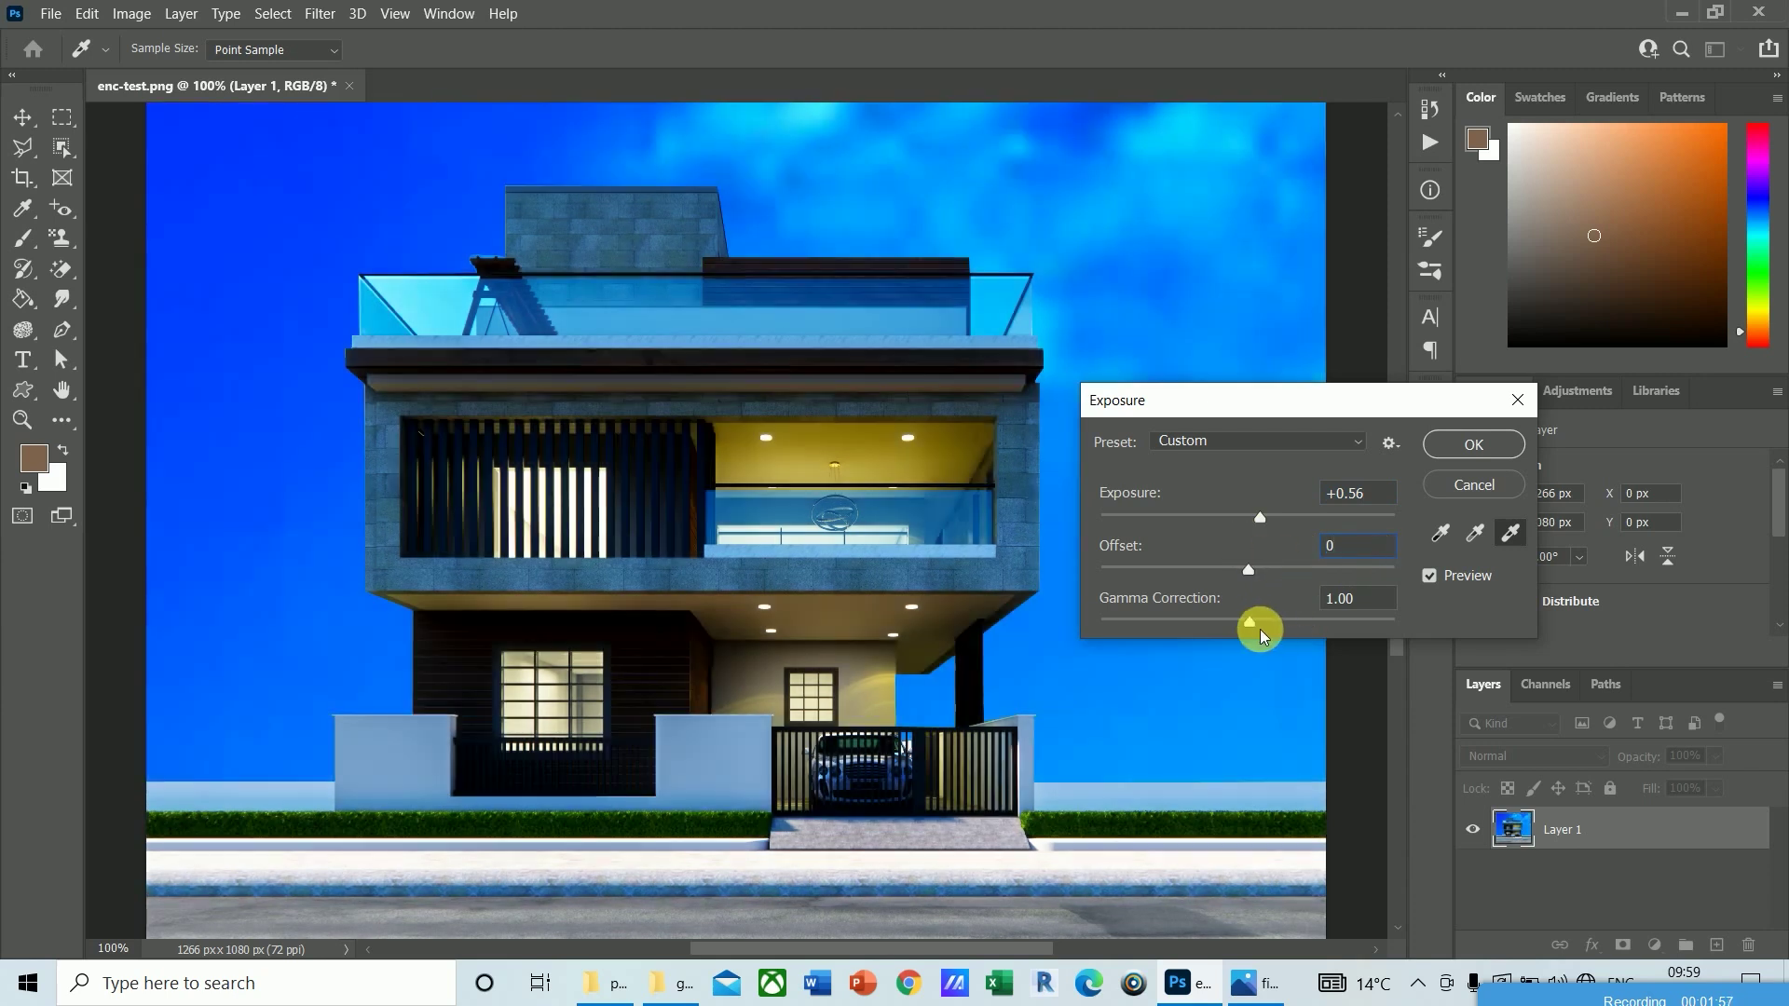
Step: Set the gamma correction to 1.66 and apply the Exposure adjustment to the render
drag(1251, 627, 1215, 627)
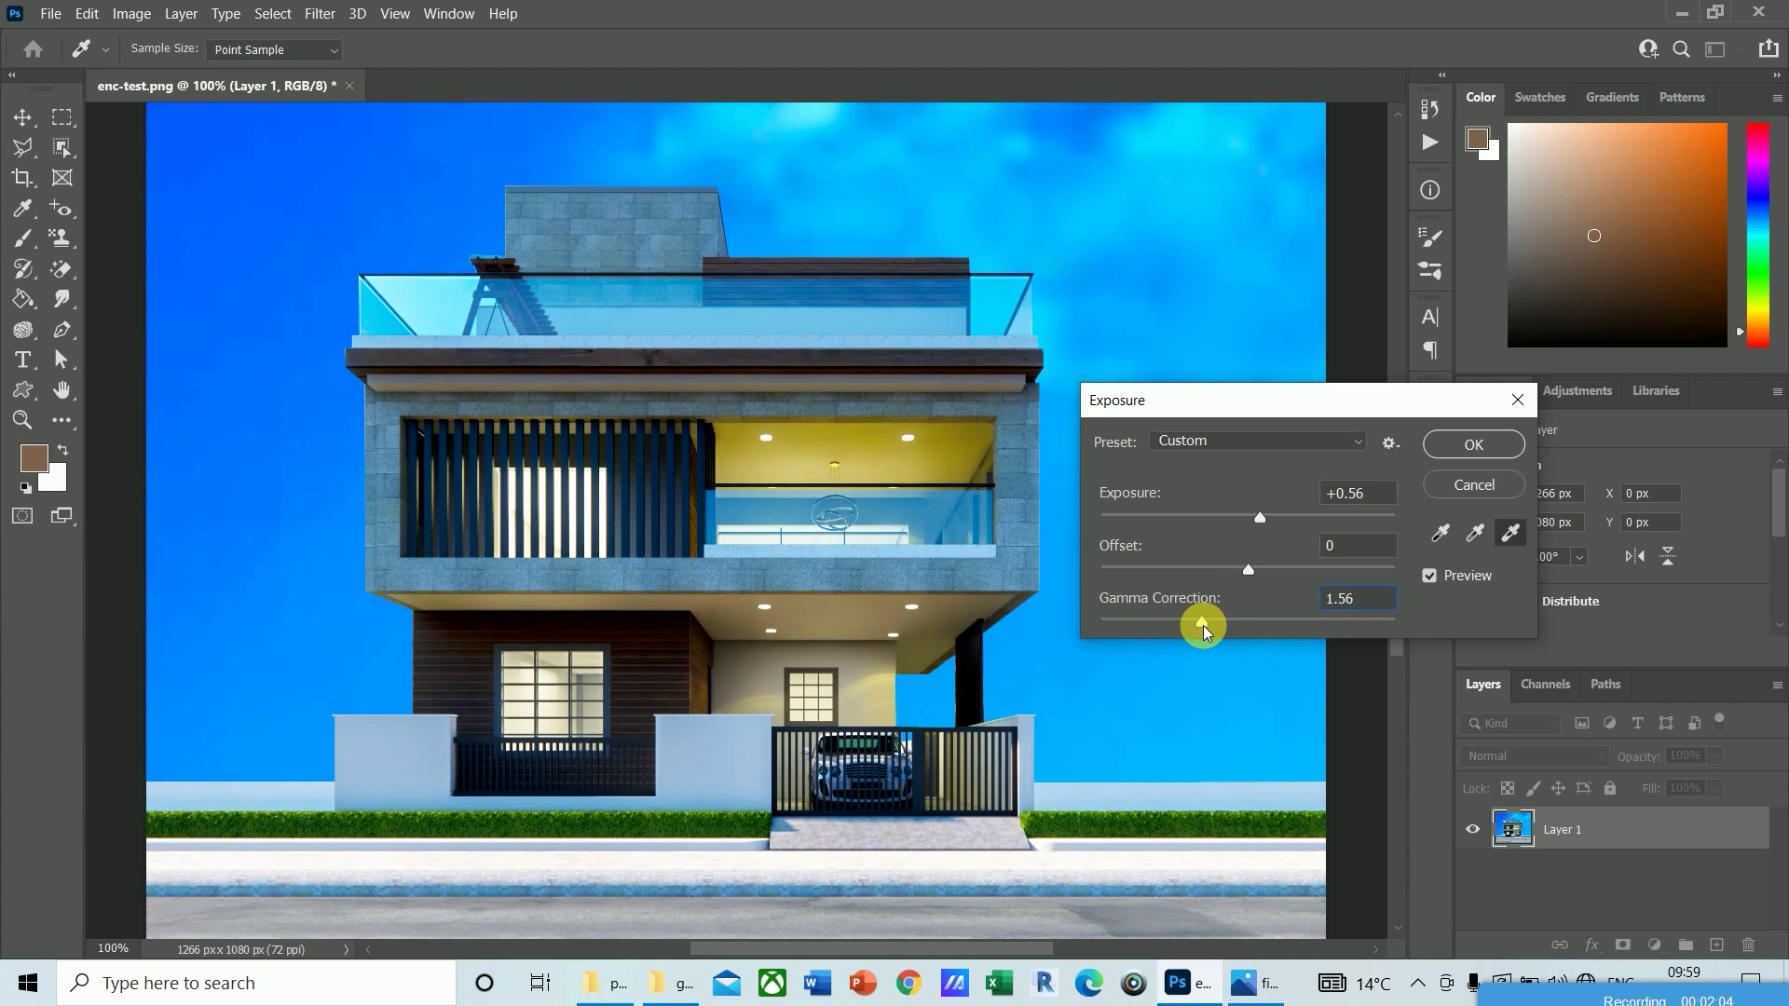
double_click(1366, 601)
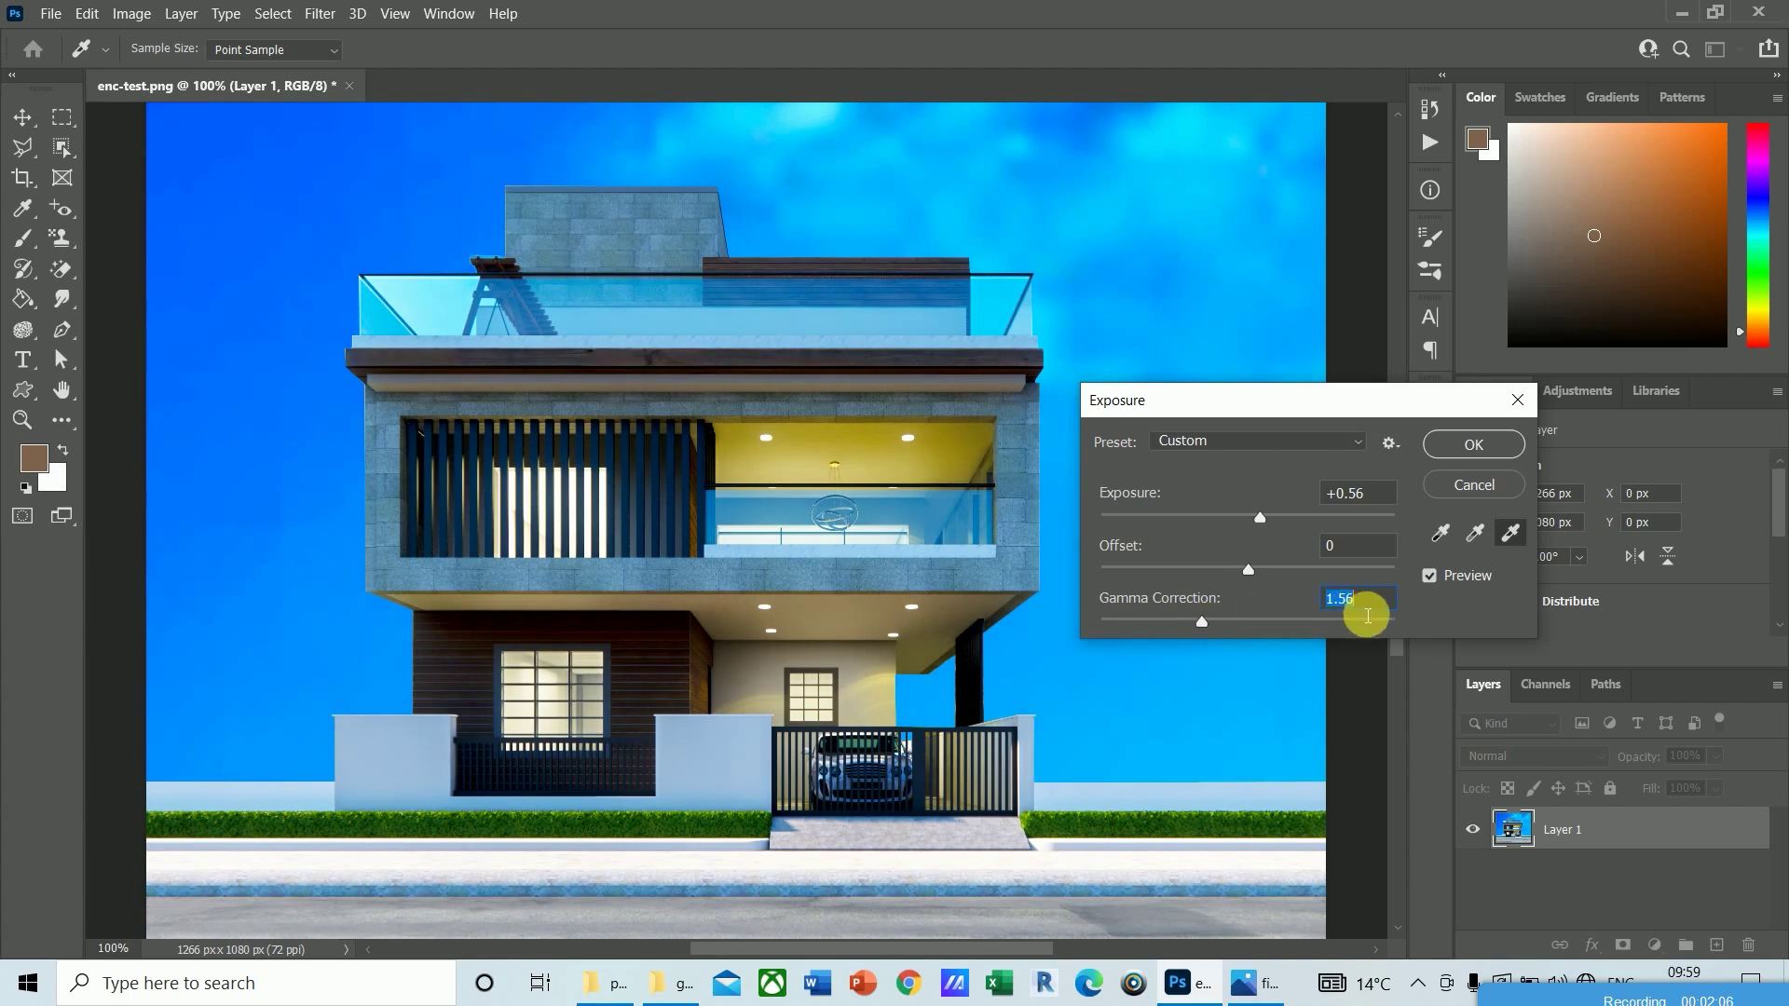
text(2)
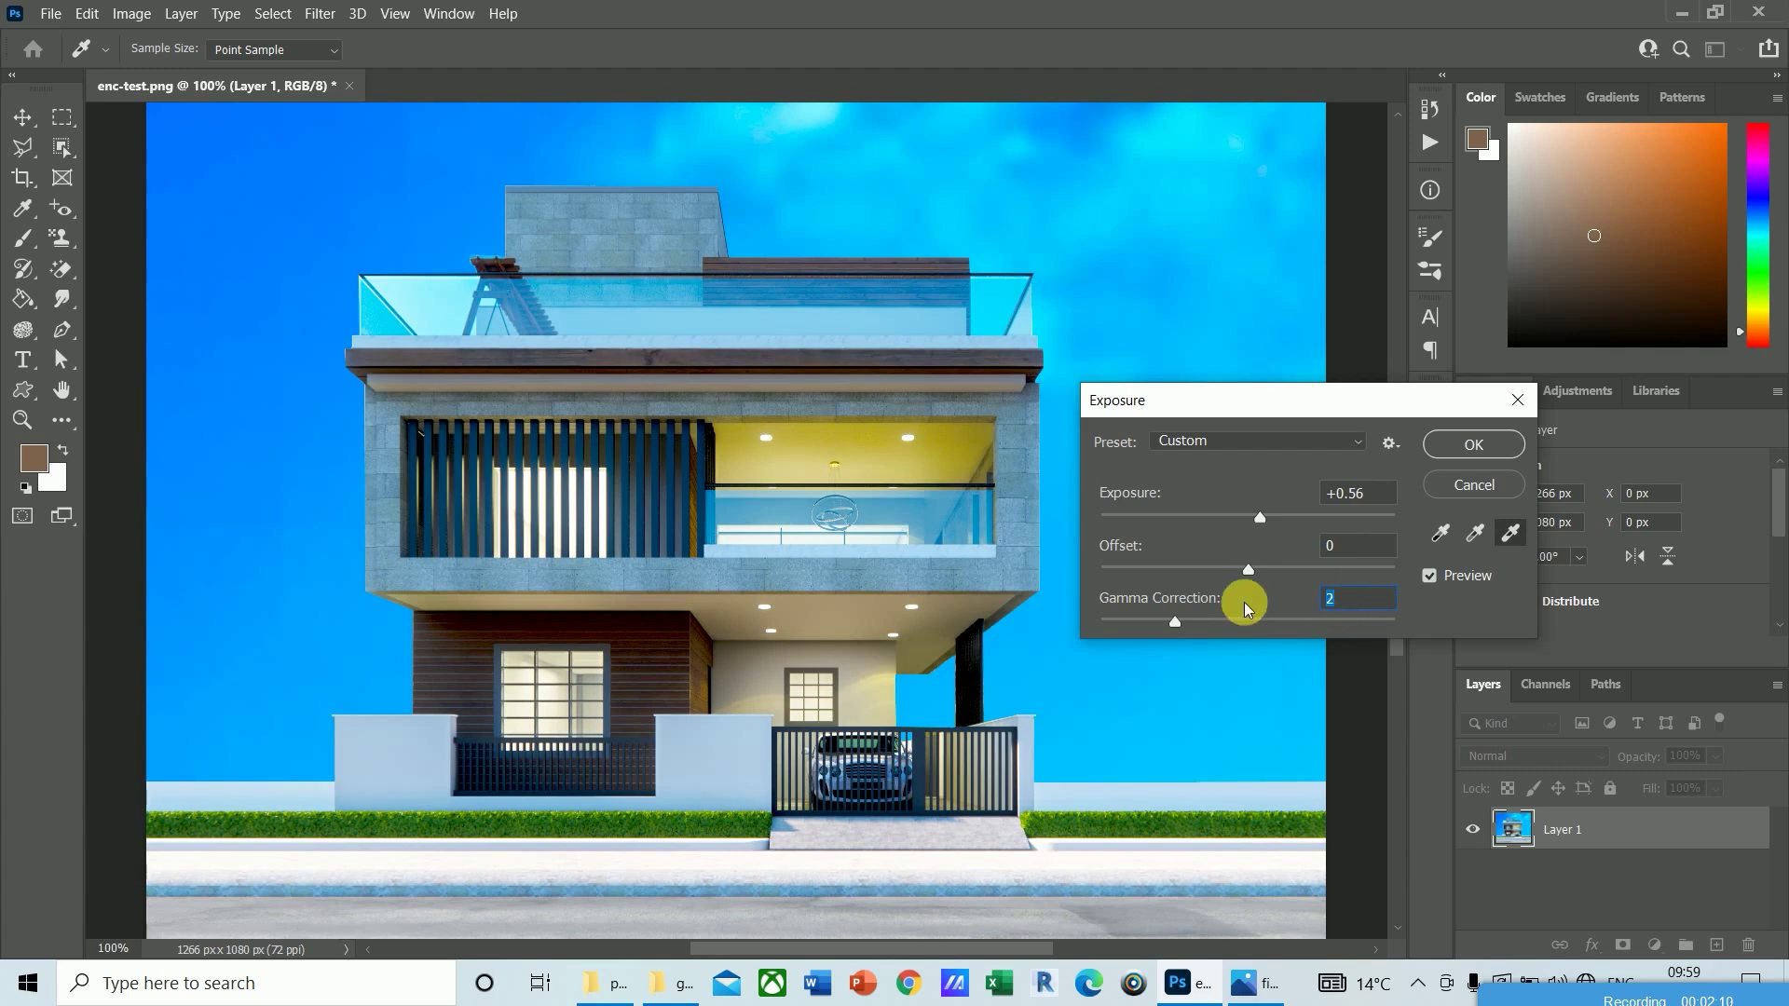
key(BackSpace)
text(1)
text(.)
text(7)
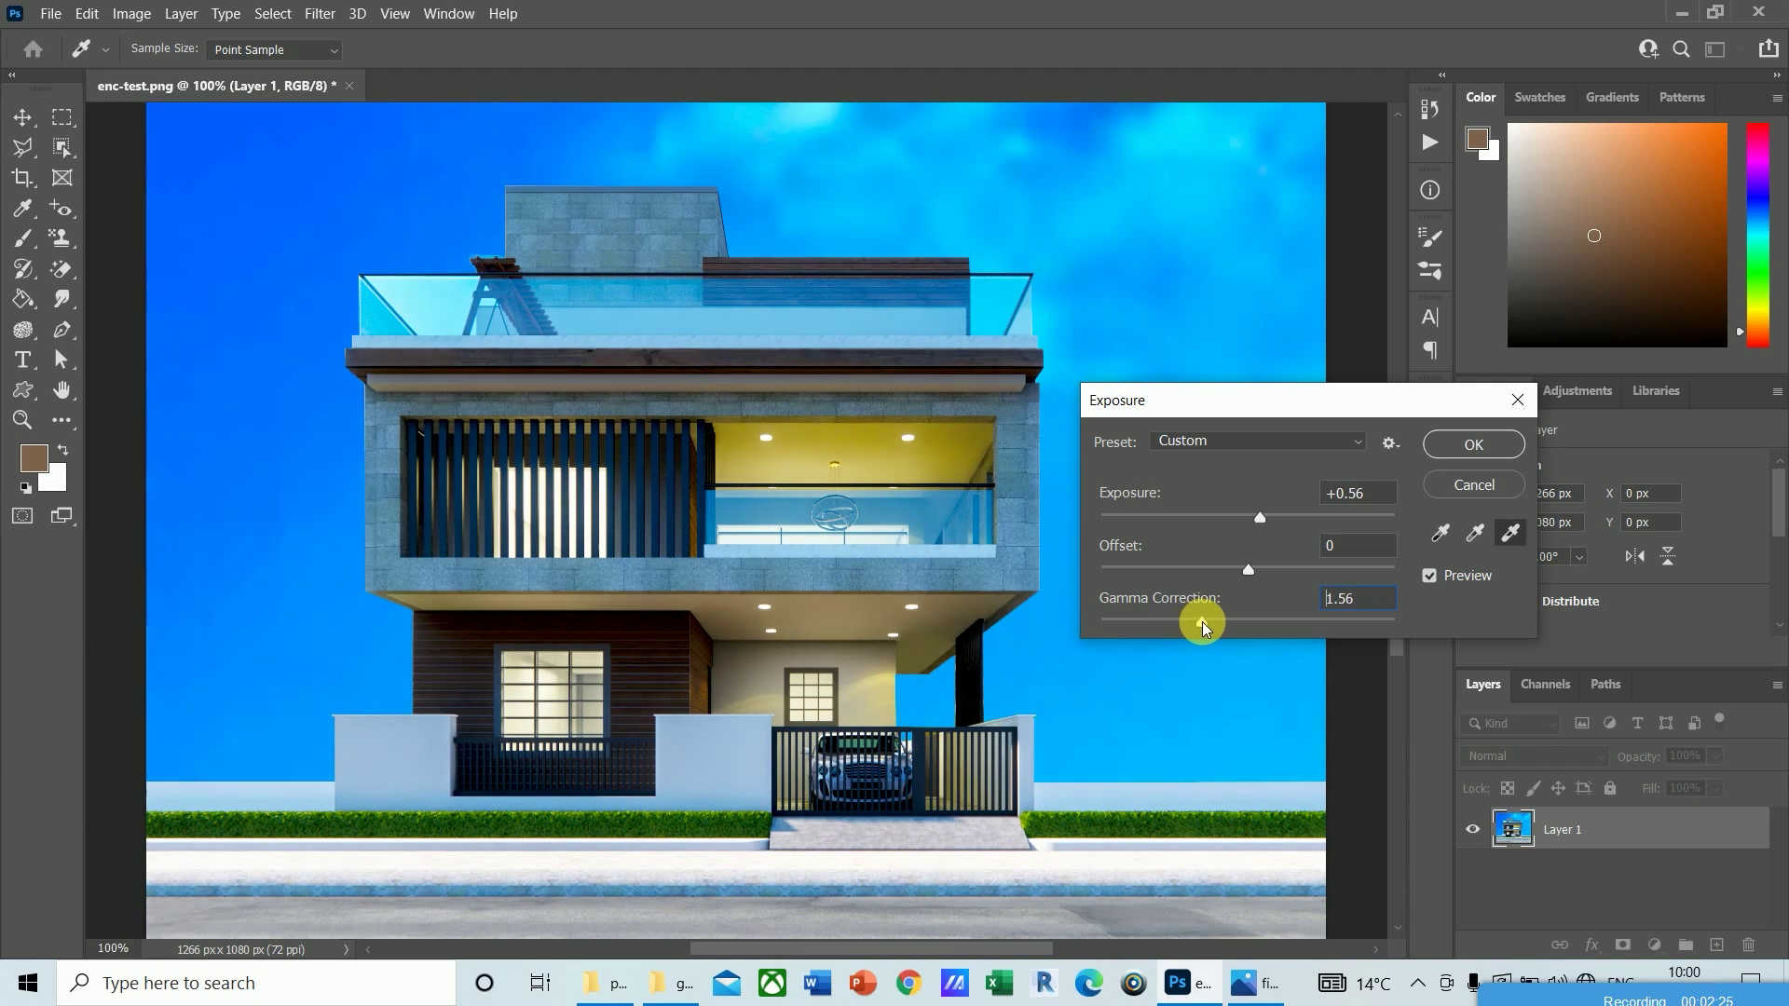
click(1202, 626)
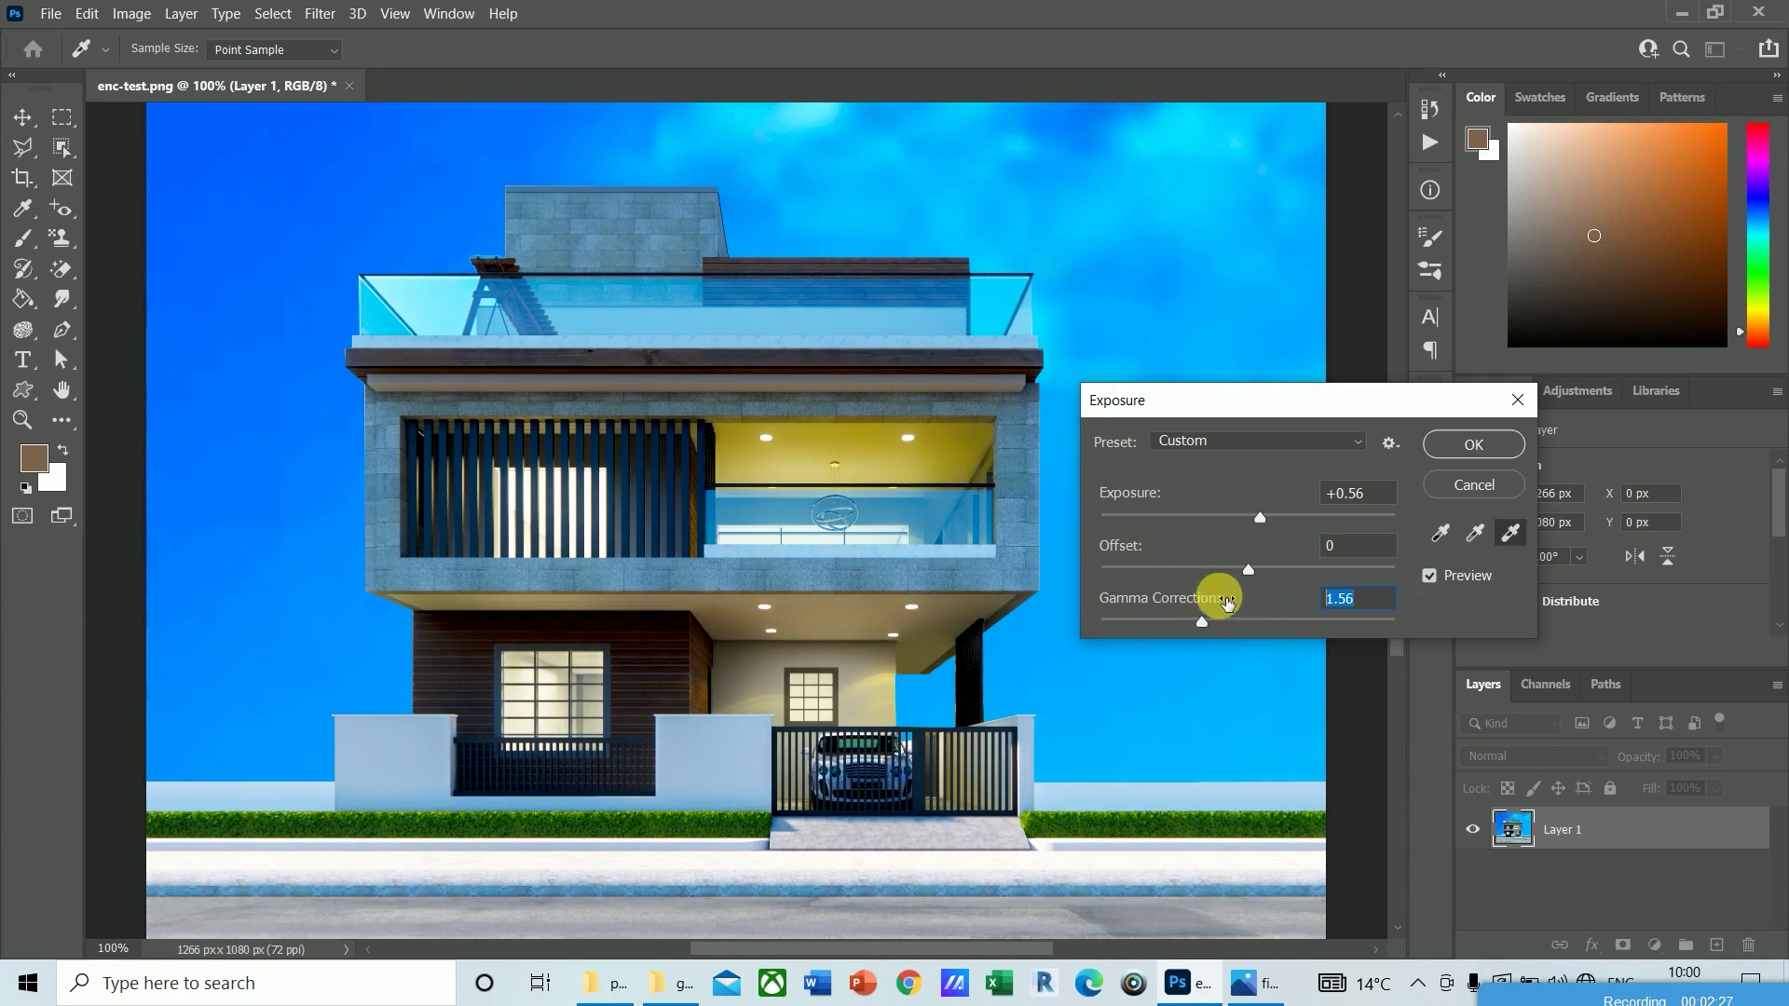
text(1)
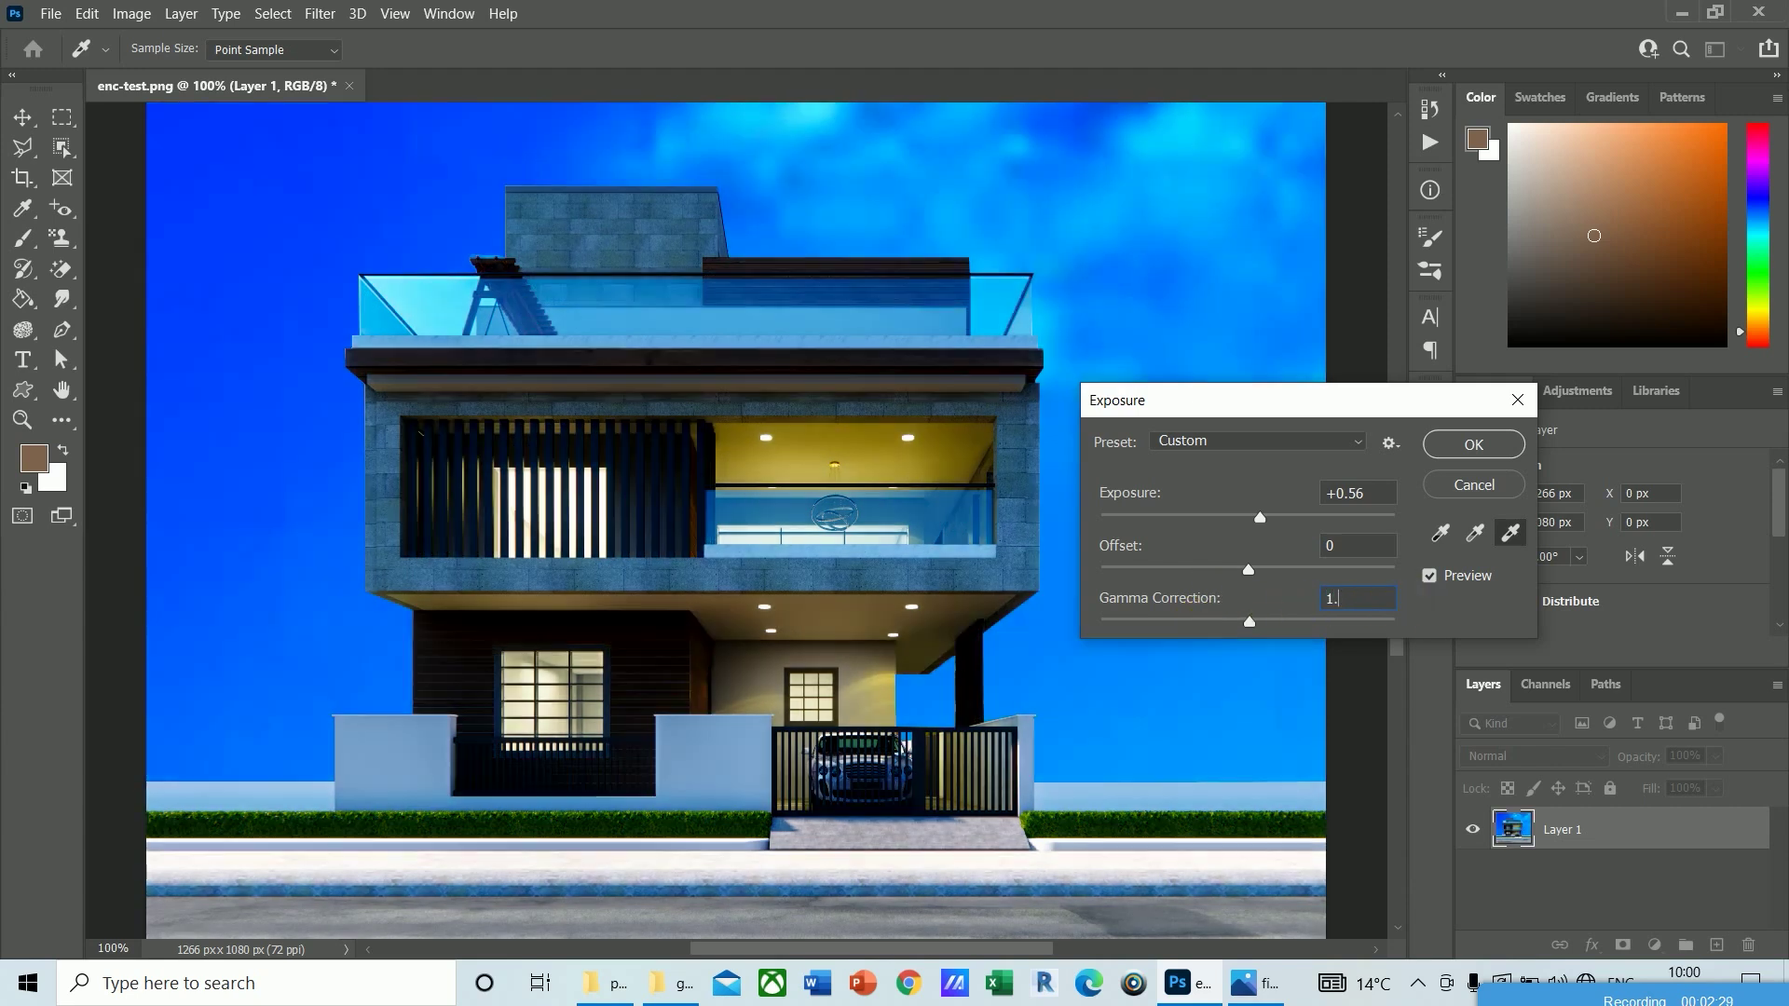
text(.66)
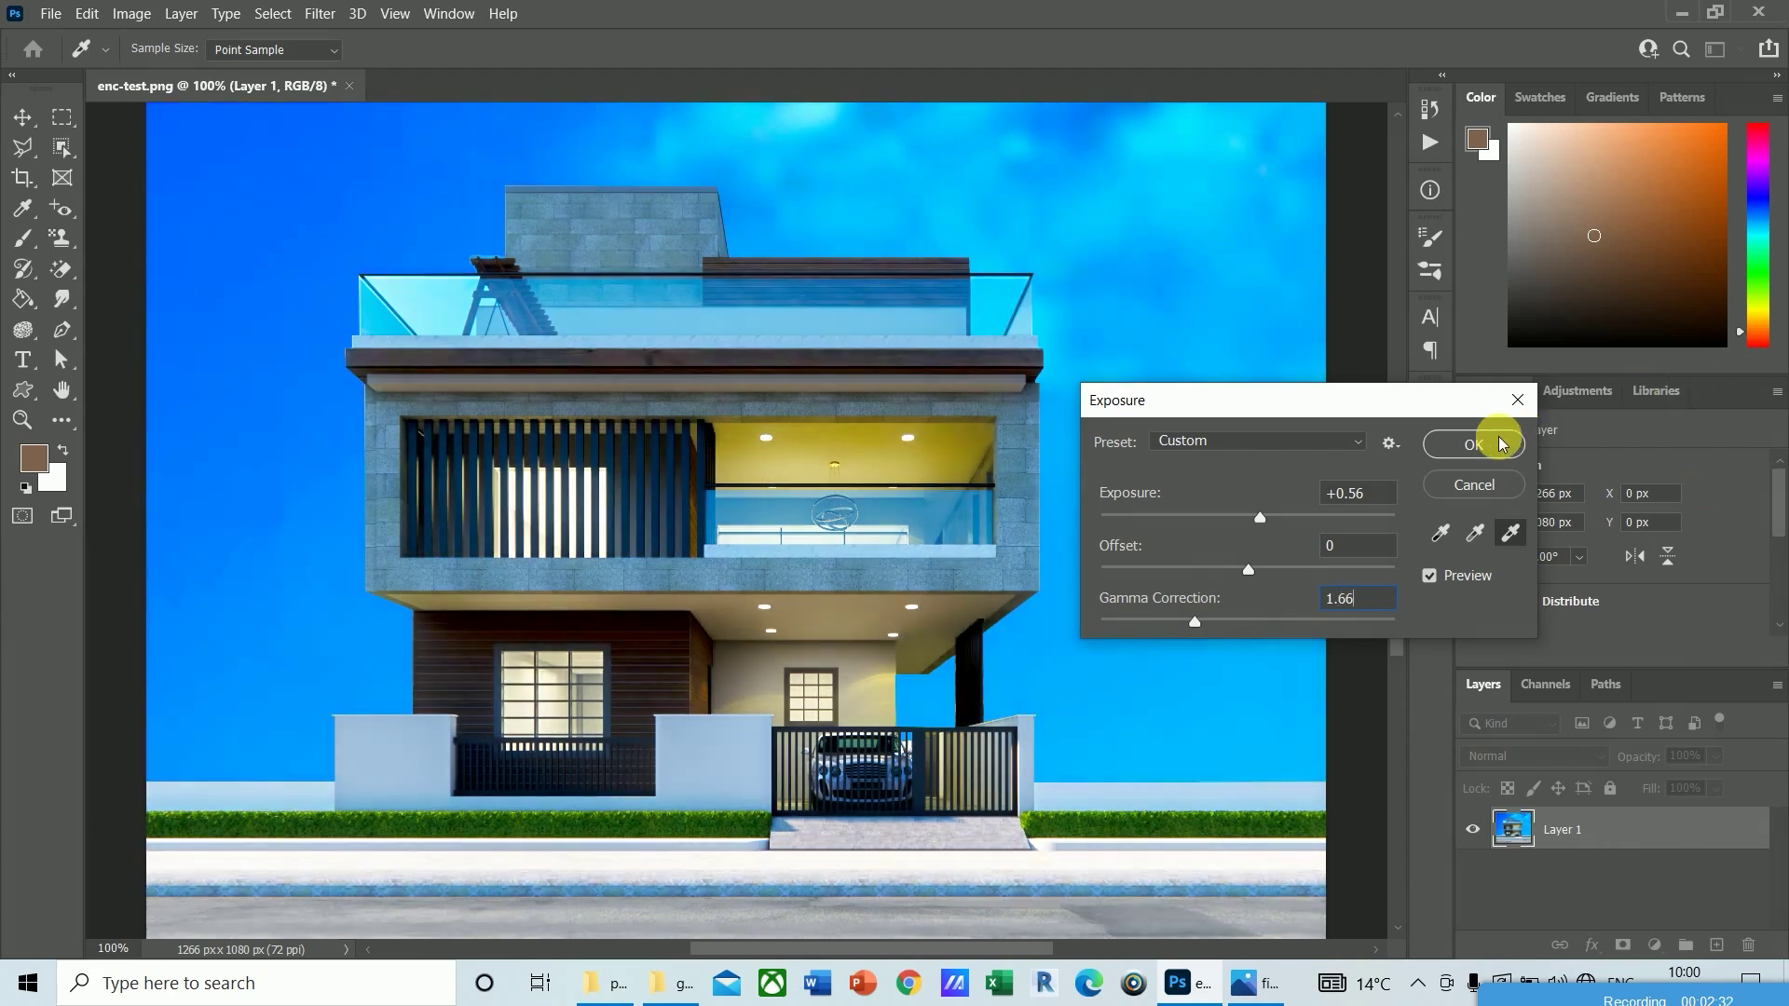
click(1486, 441)
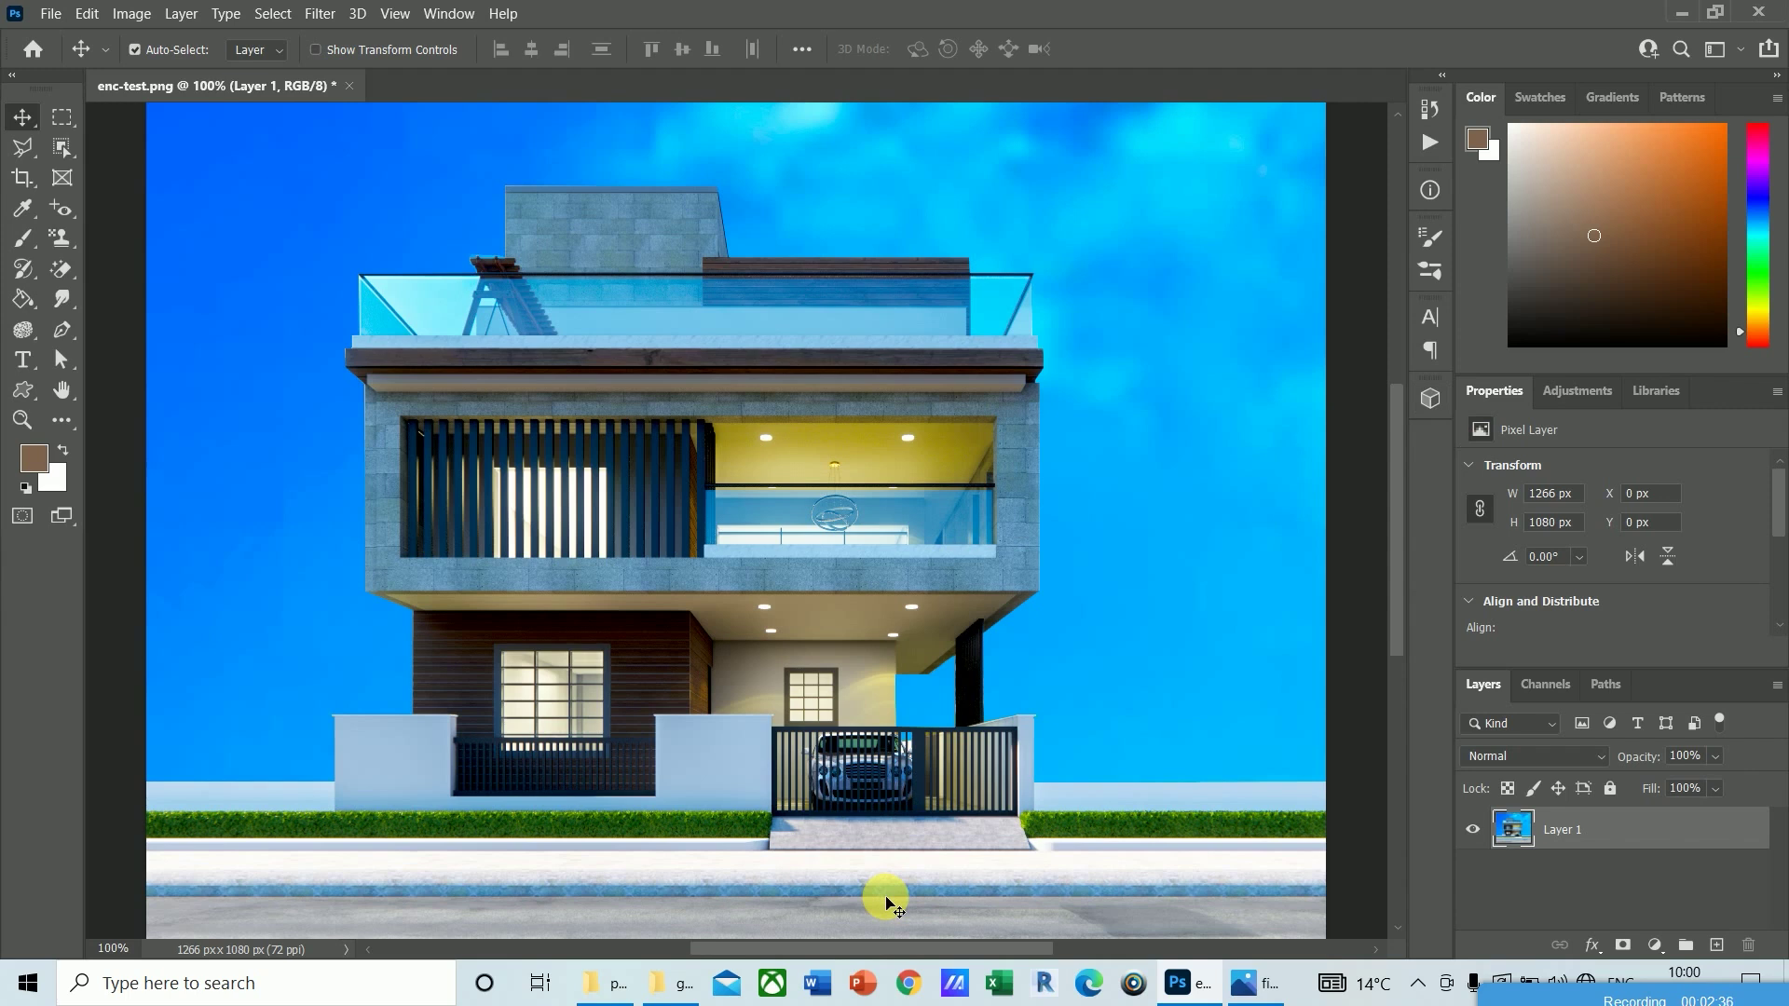
click(131, 13)
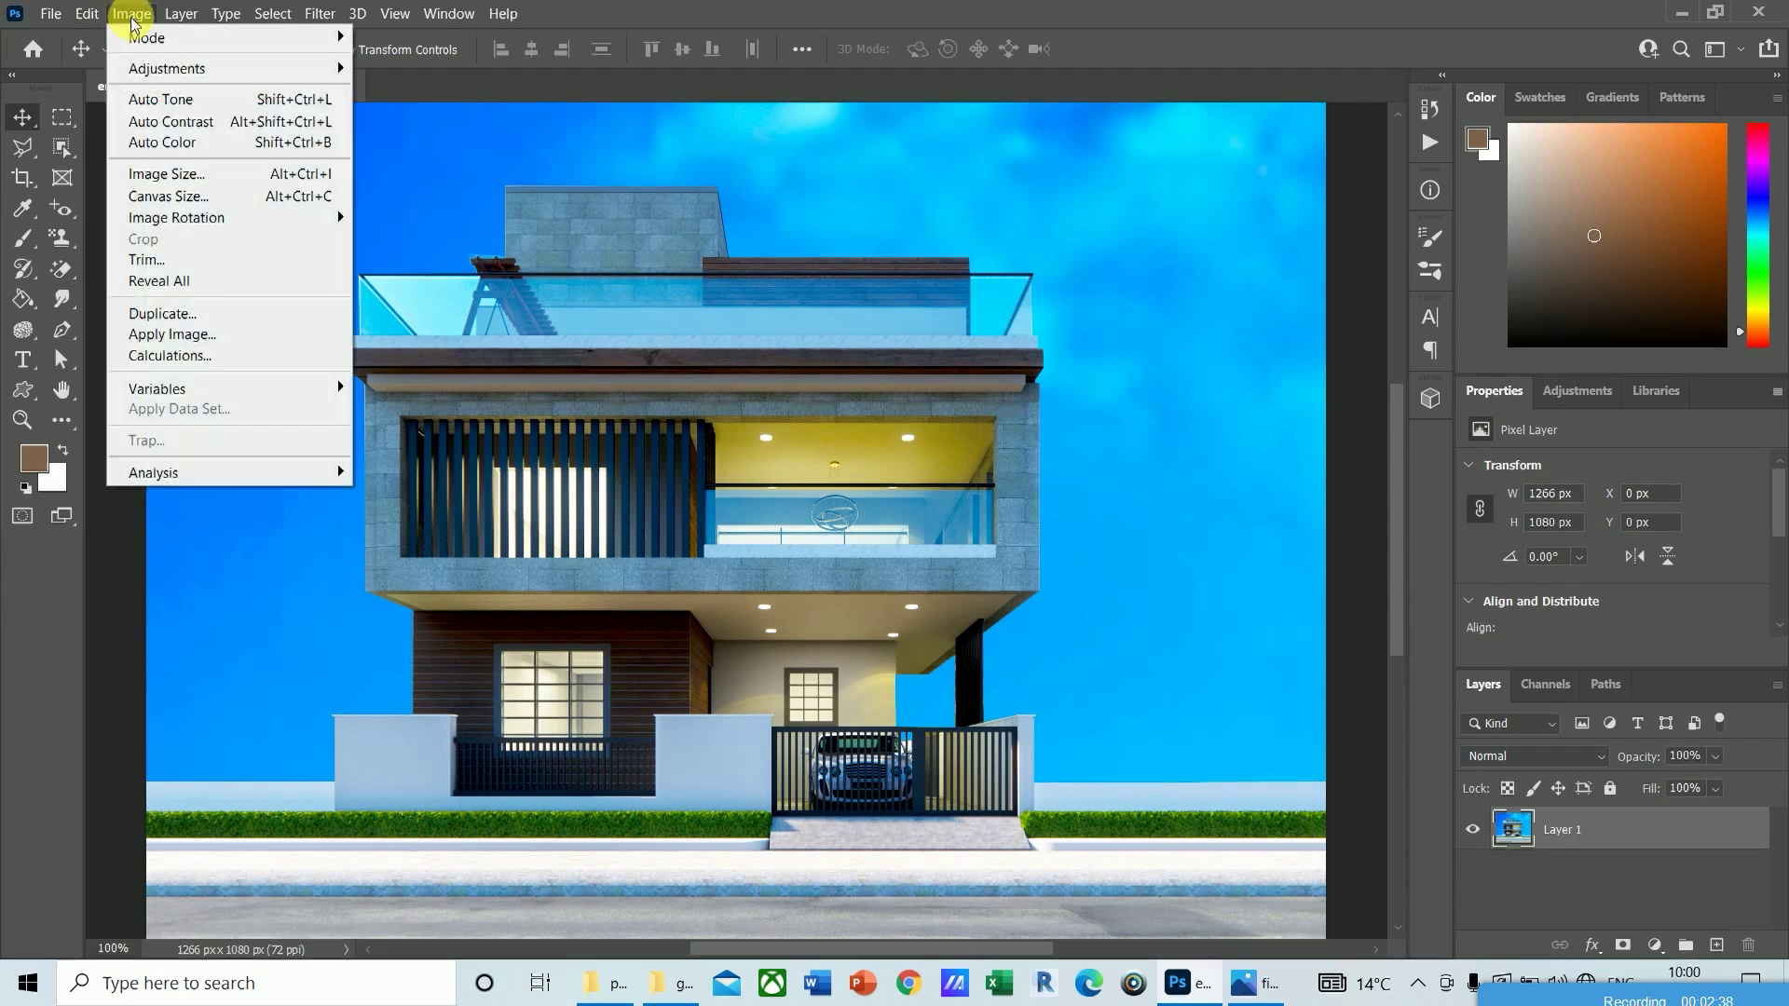
mouse_move(179, 72)
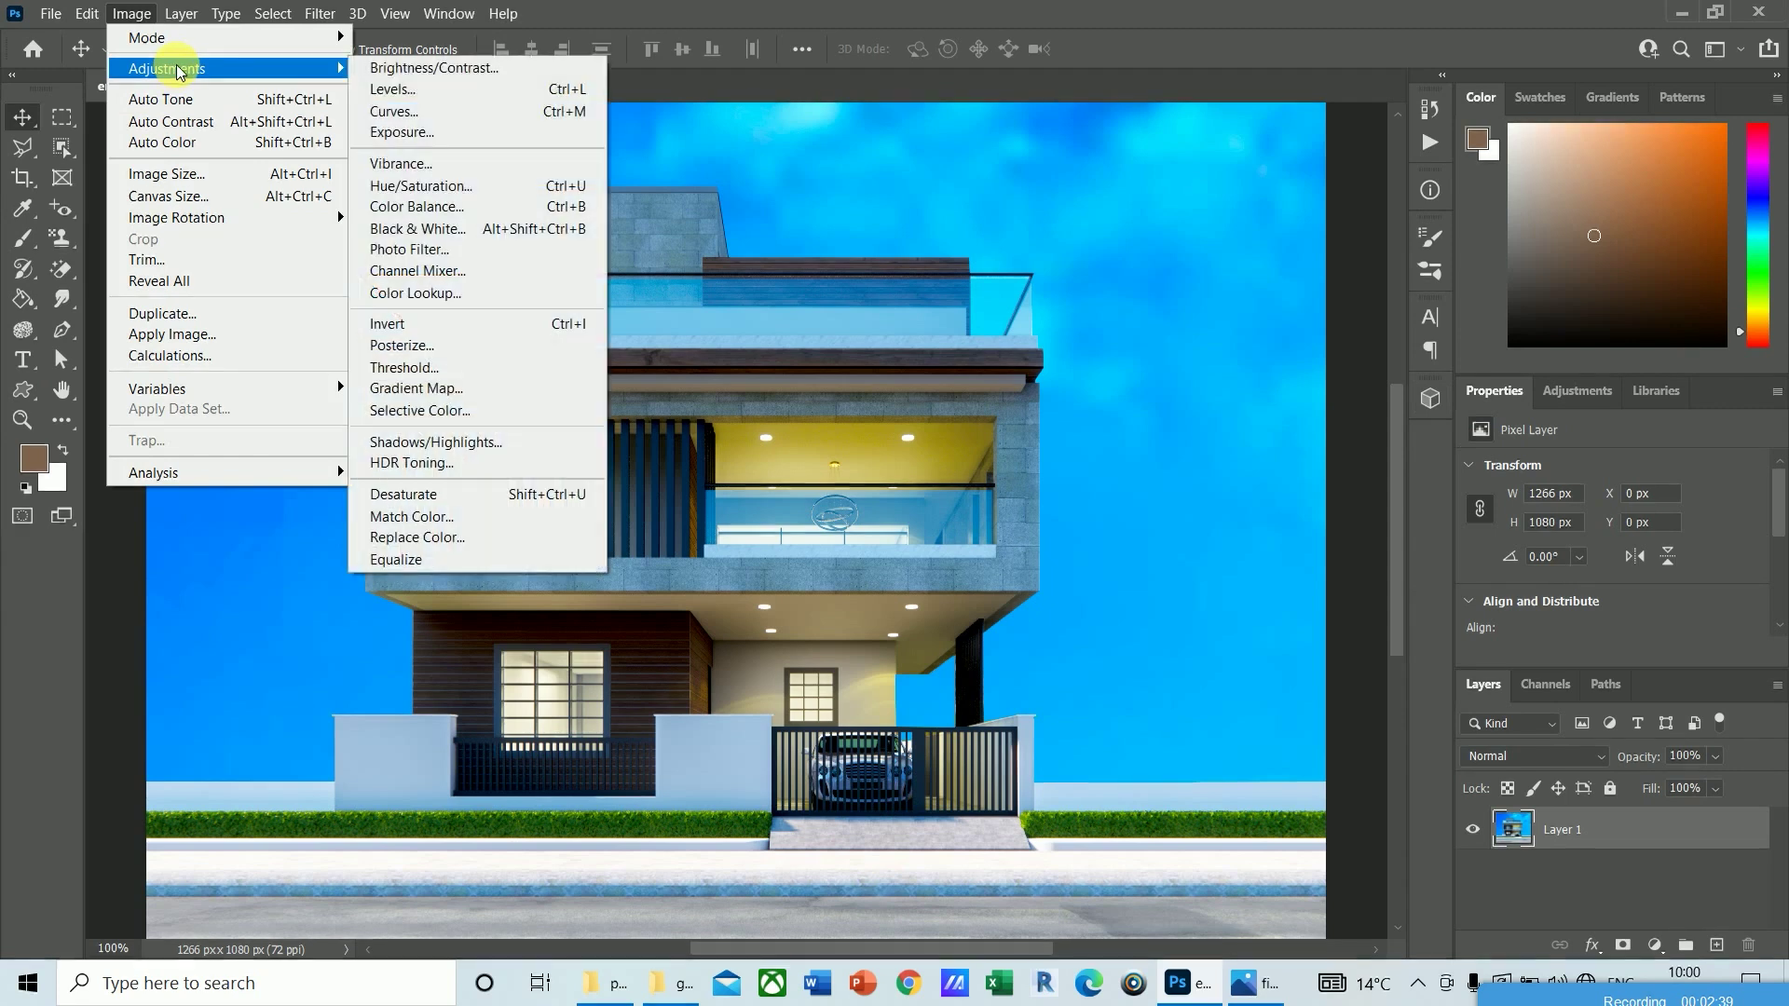
click(432, 133)
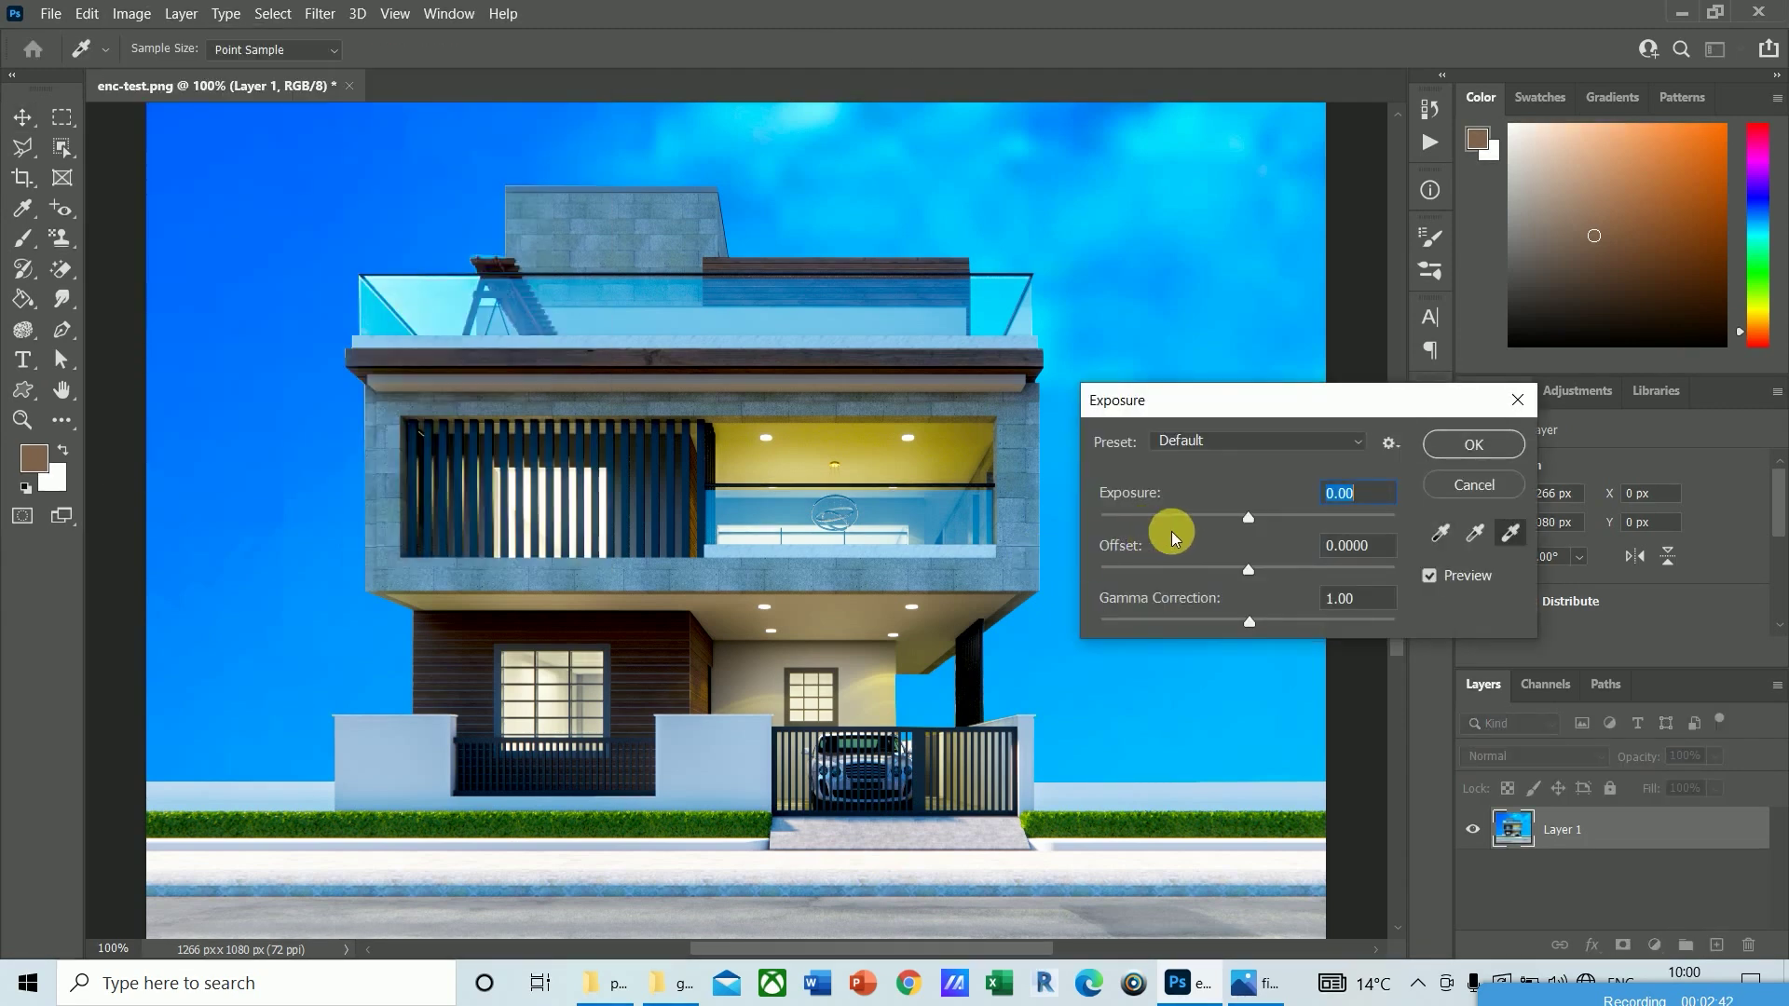
click(1472, 487)
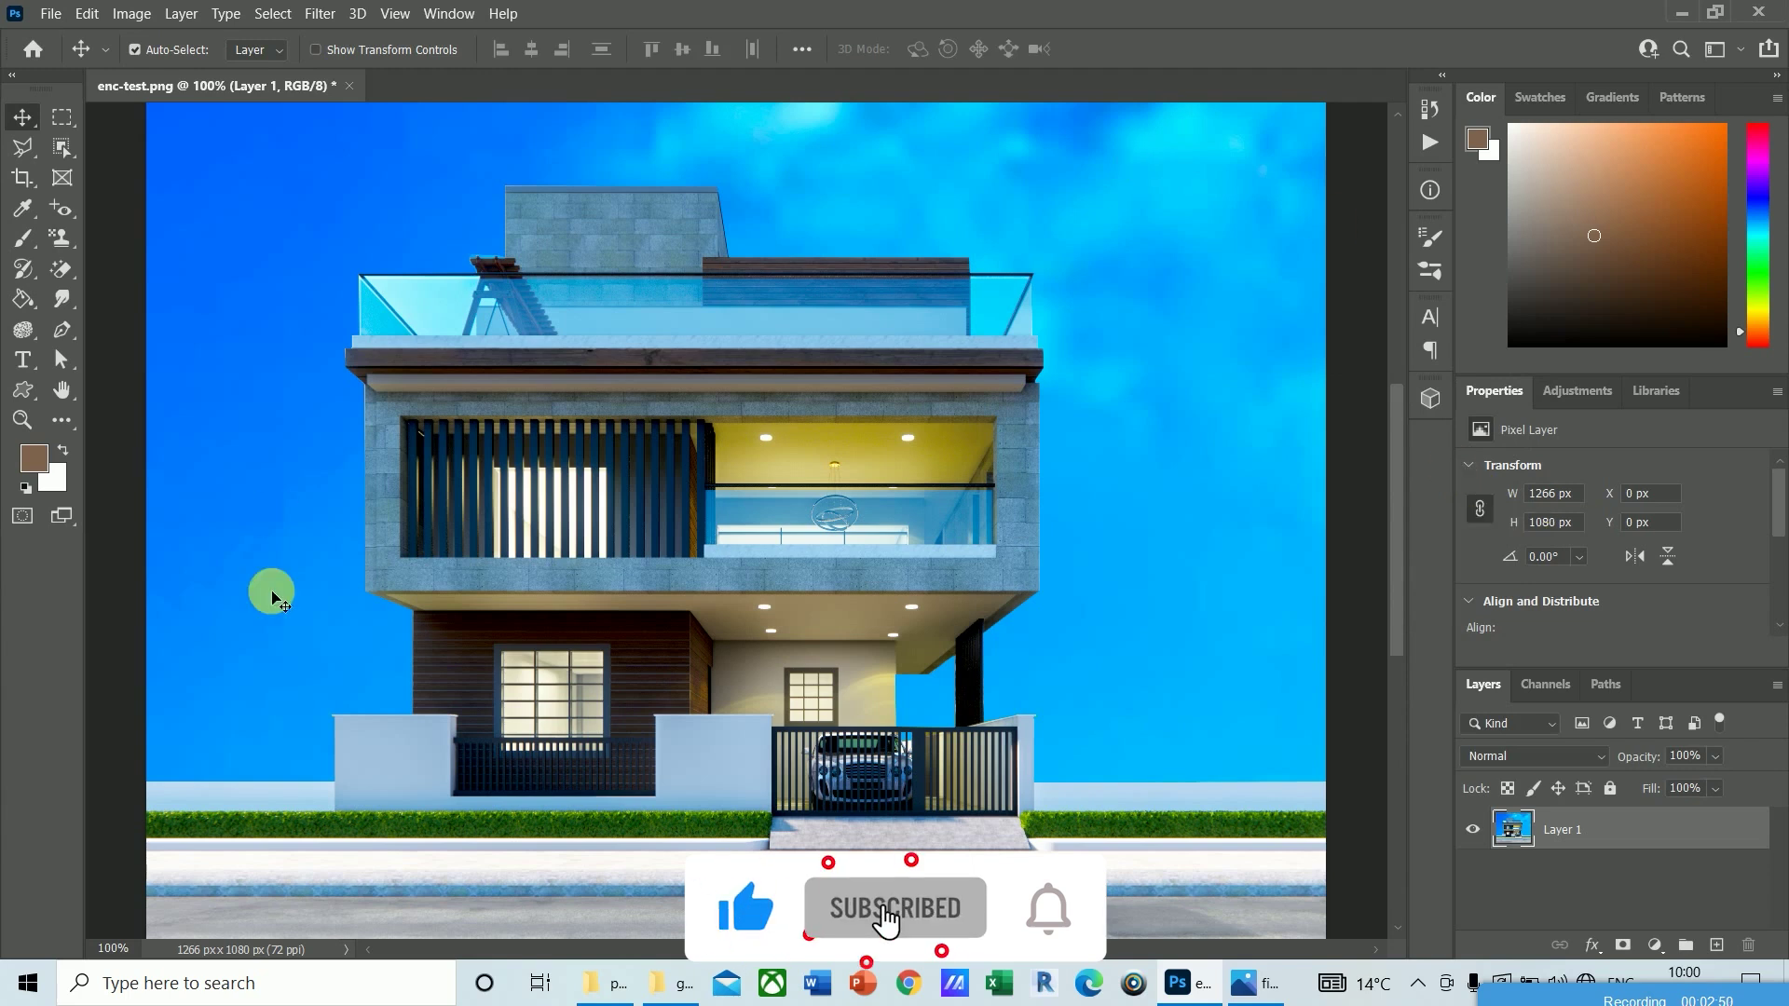
Step: Try replacing the sky with several Blue Skies presets and apply the wispy-cloud sky to new layers
click(86, 13)
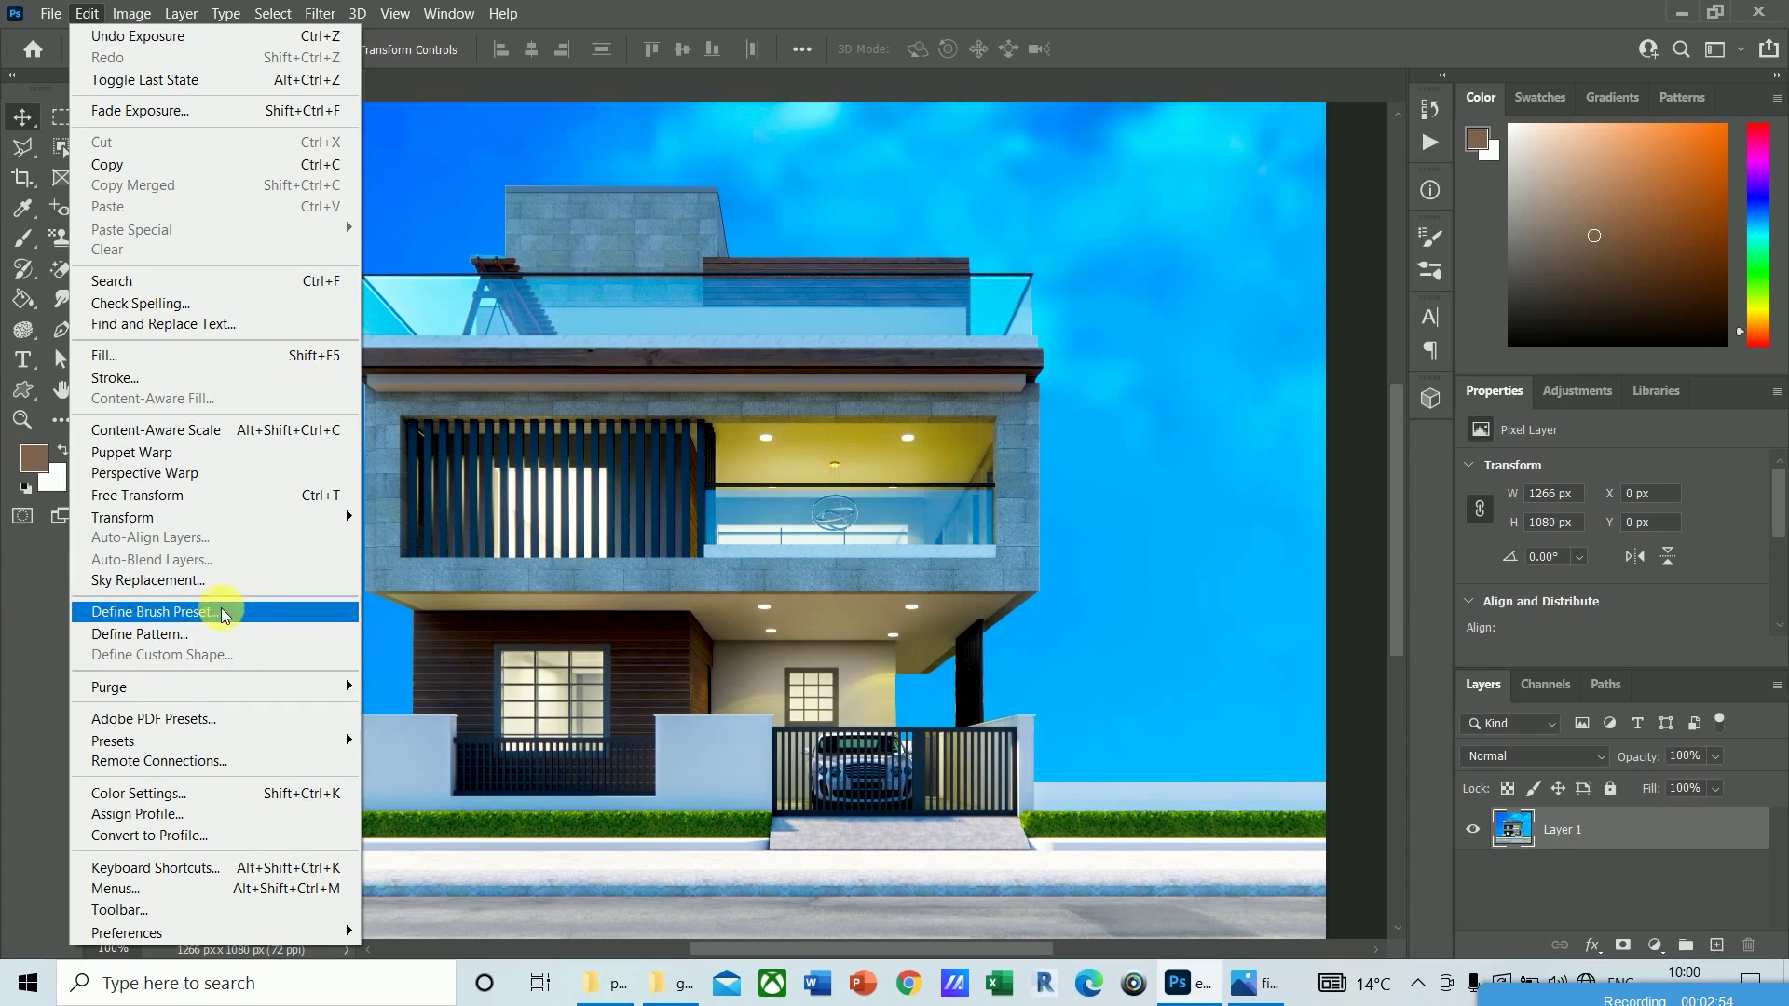
click(131, 581)
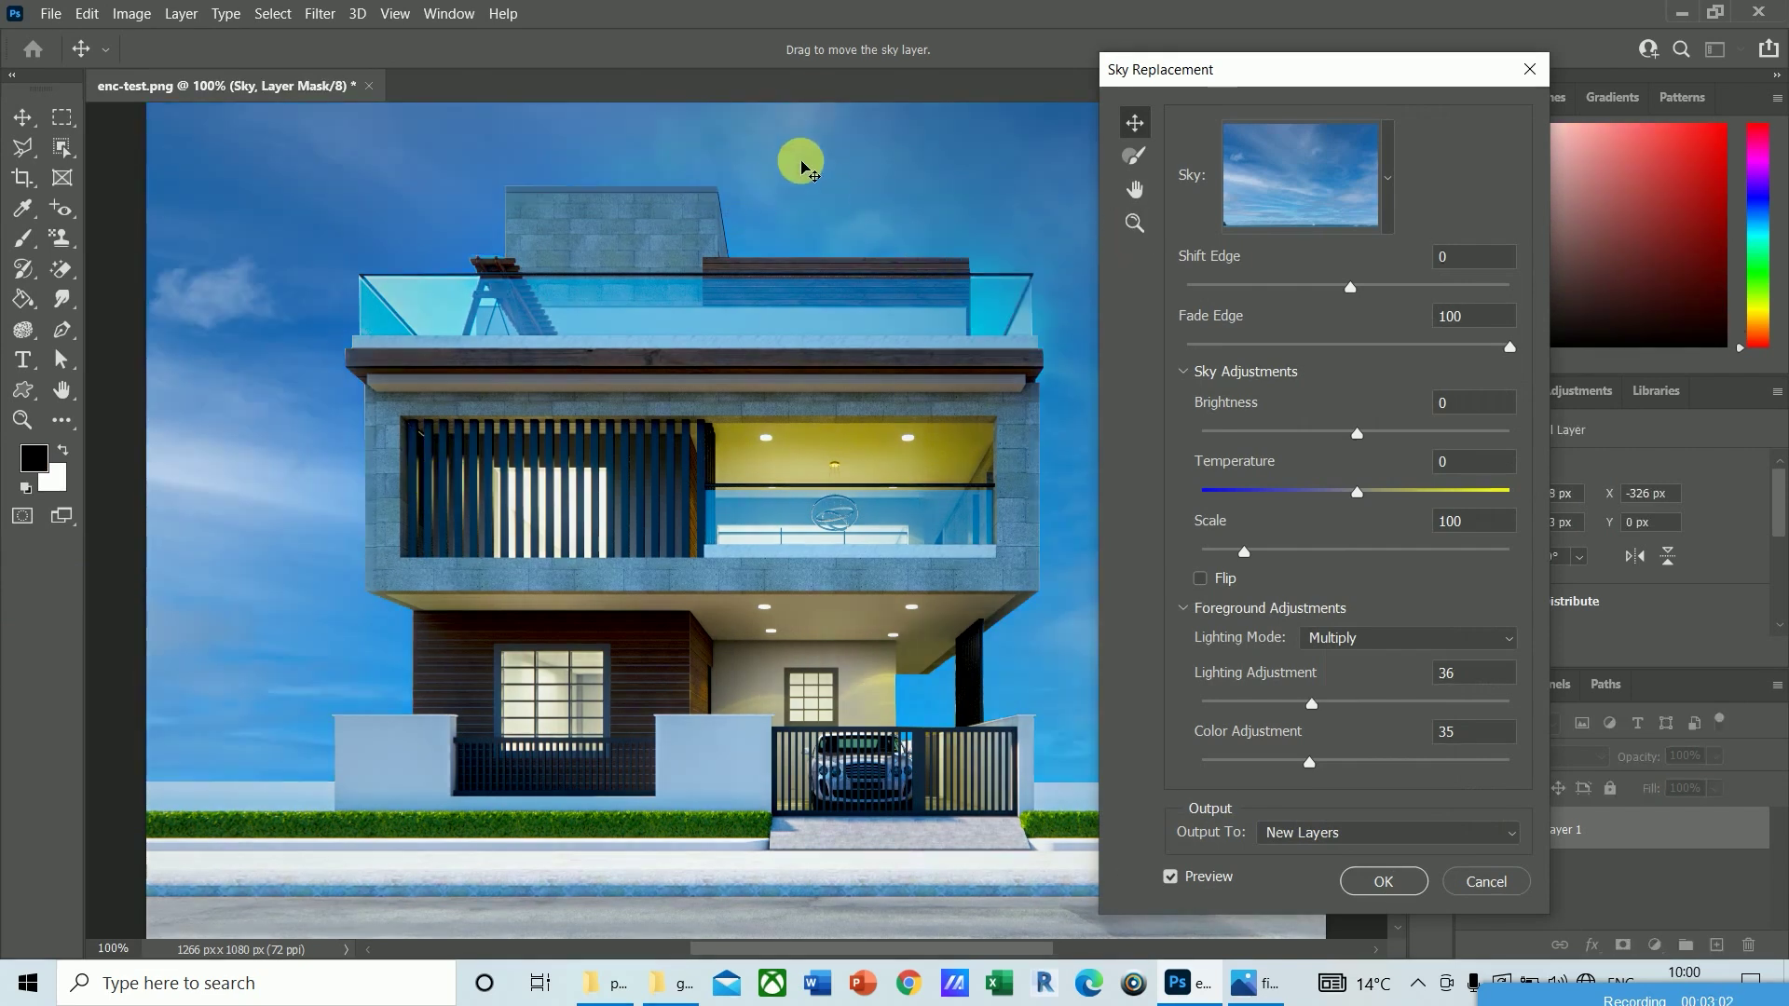
click(1387, 182)
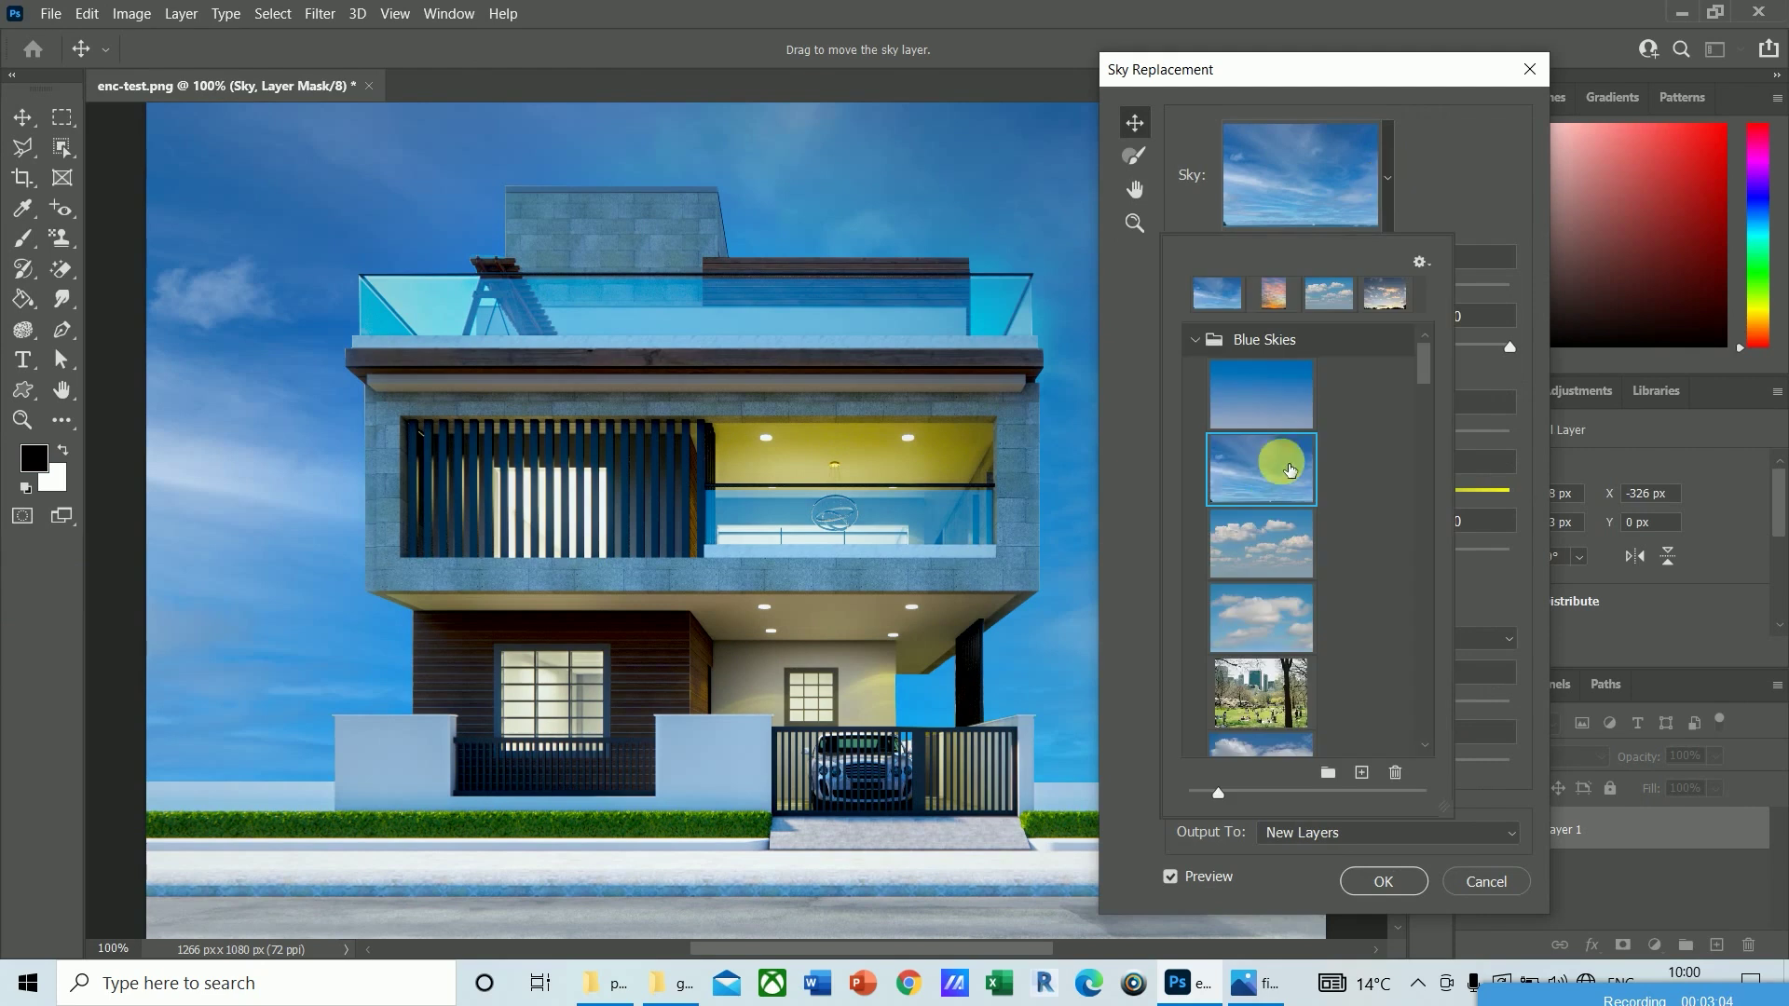
click(1262, 396)
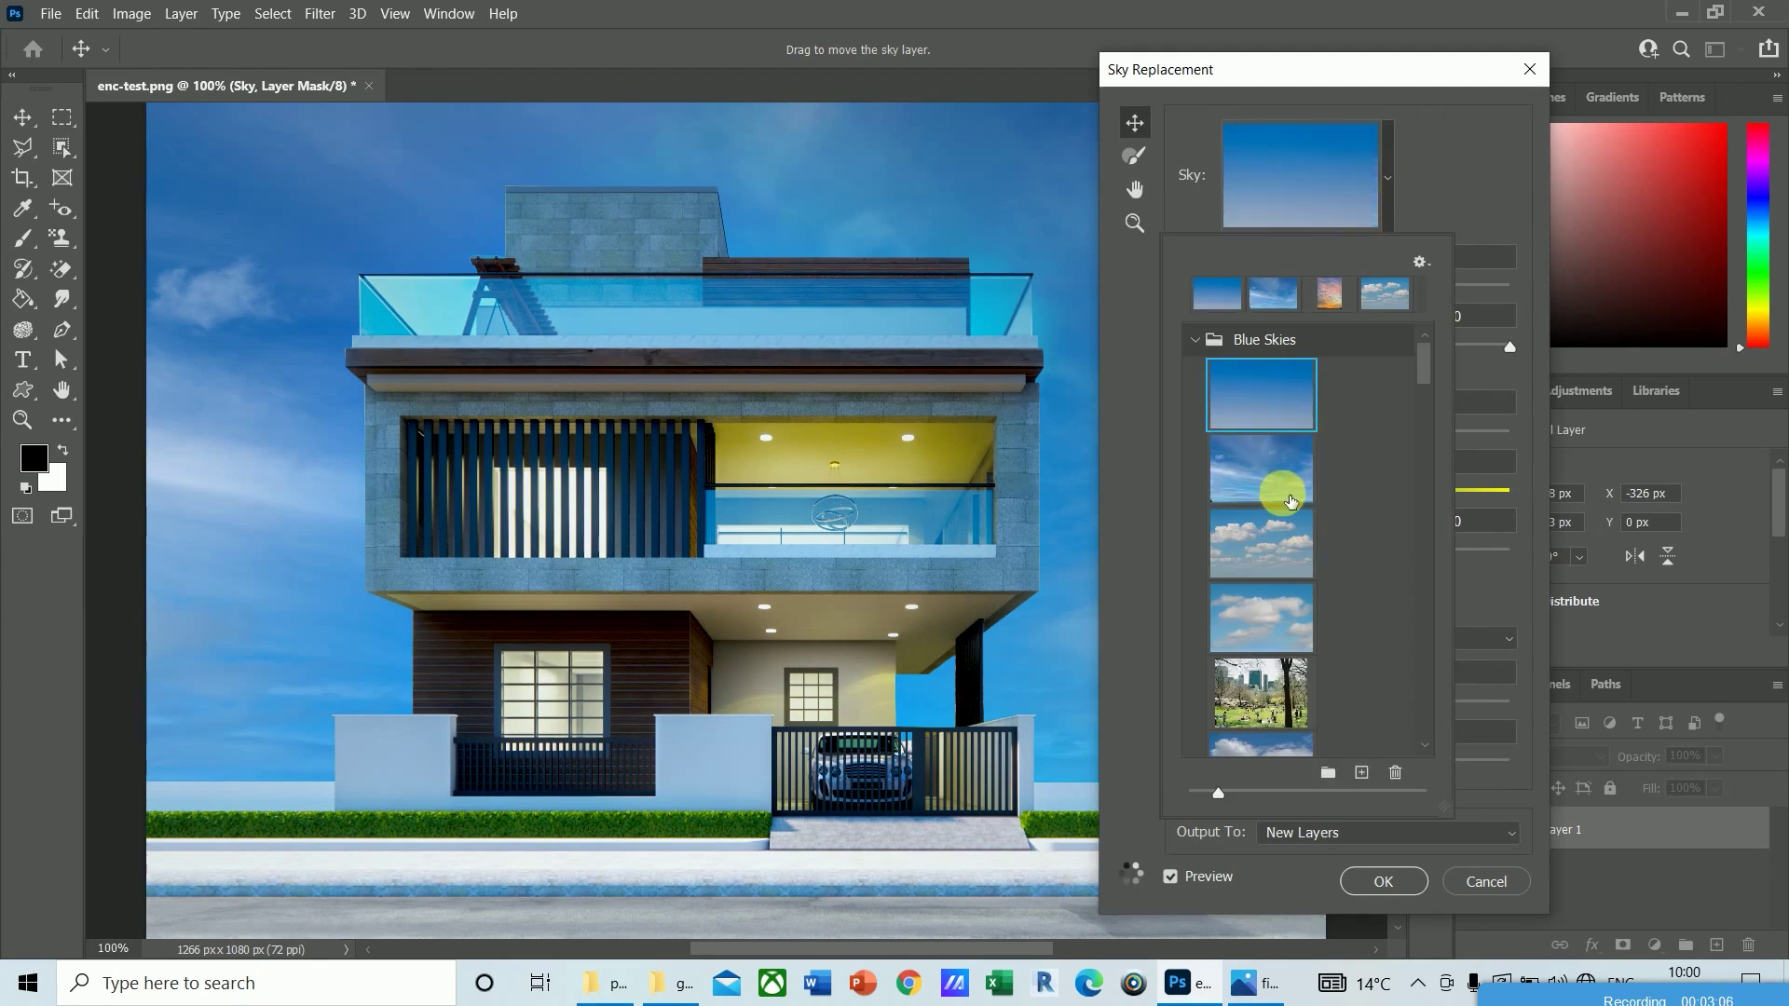
click(1264, 542)
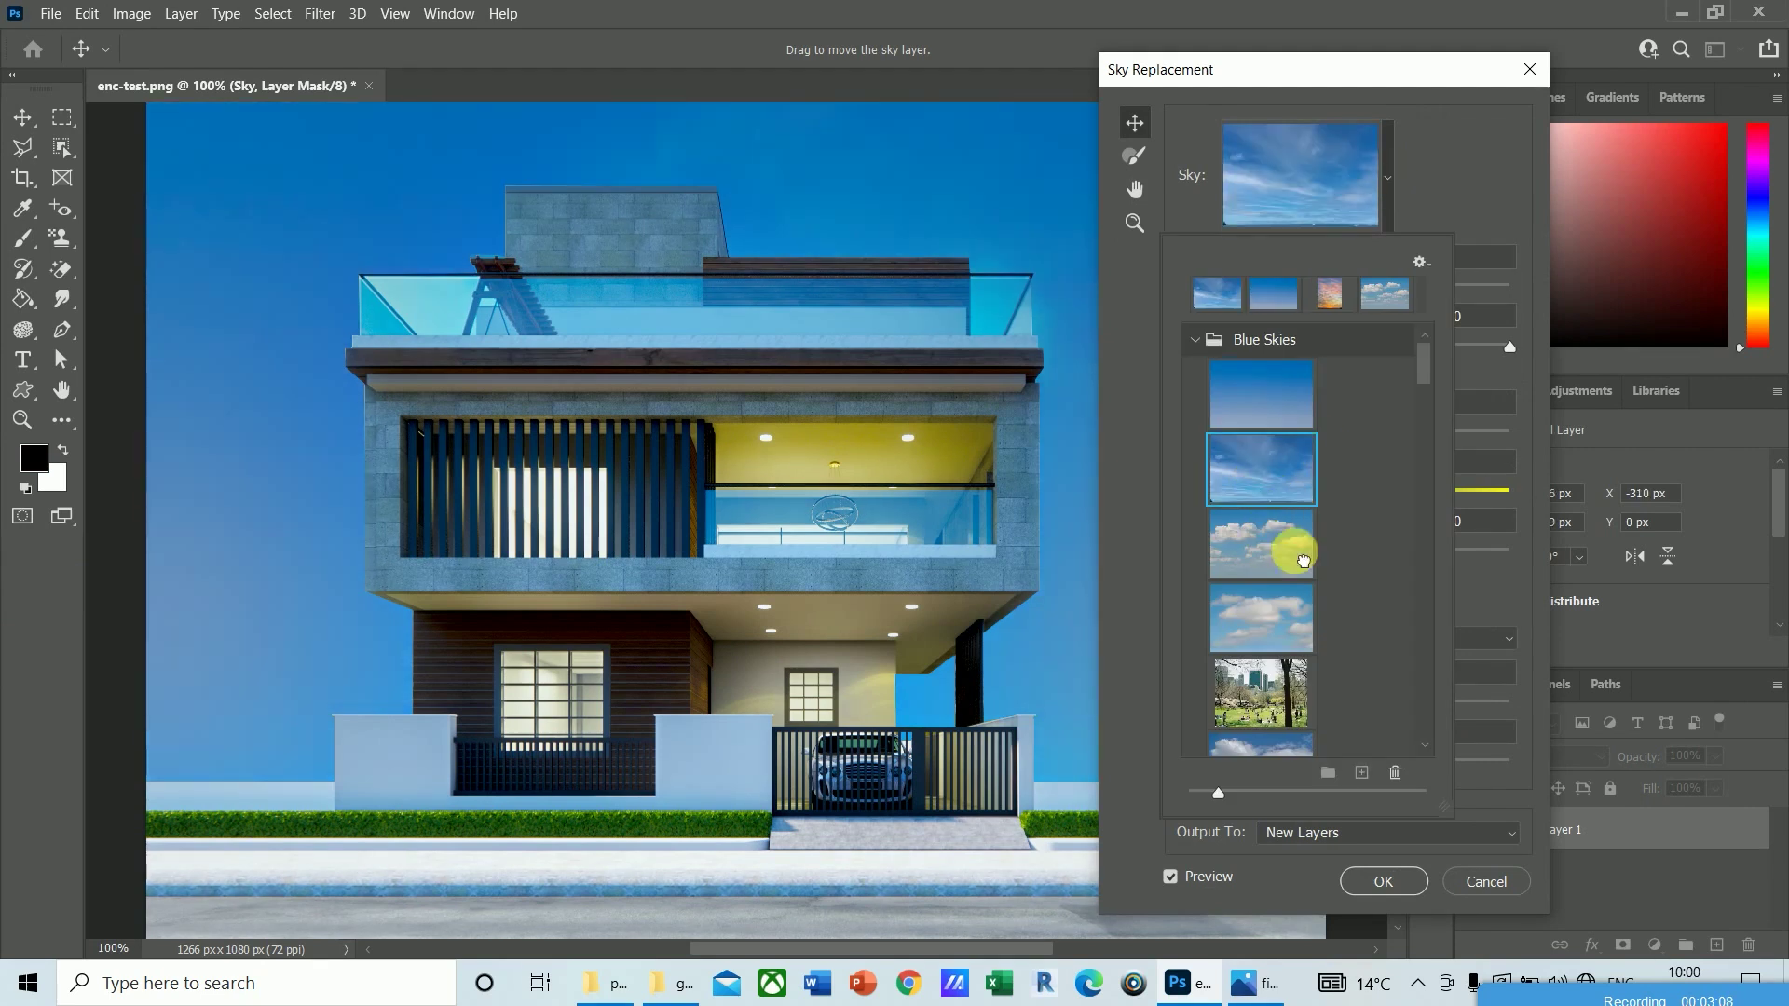
drag(1428, 376, 1456, 567)
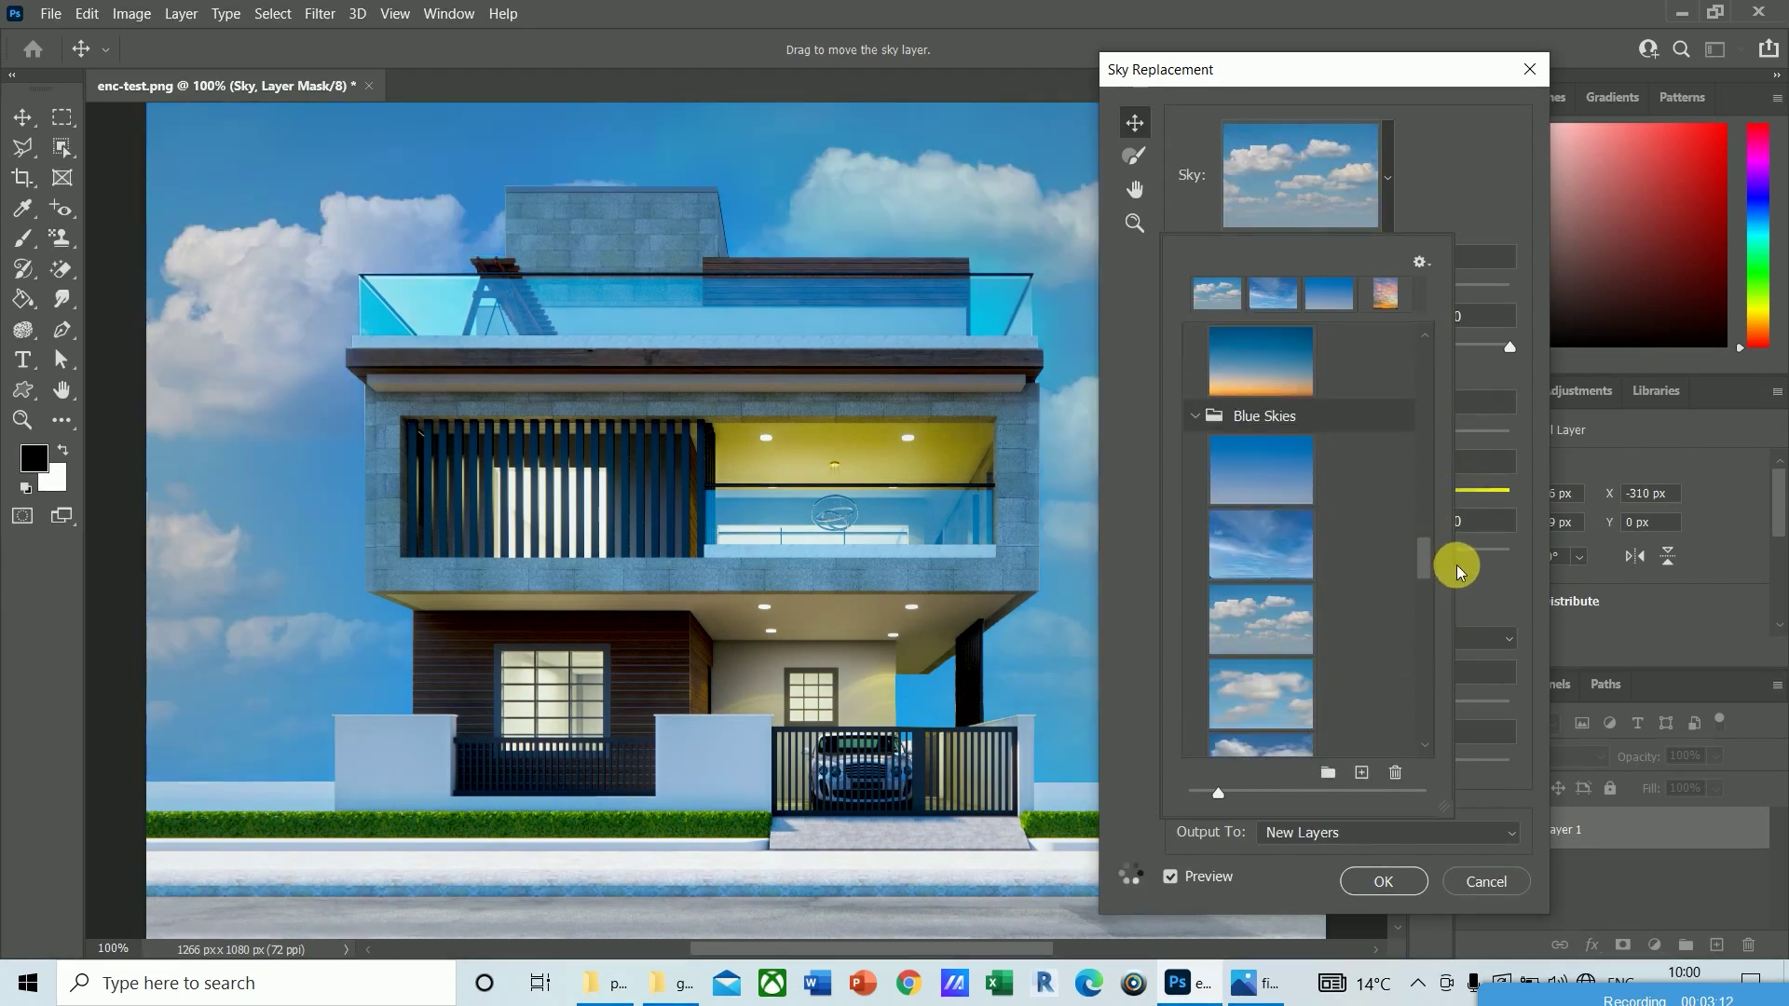
click(1277, 552)
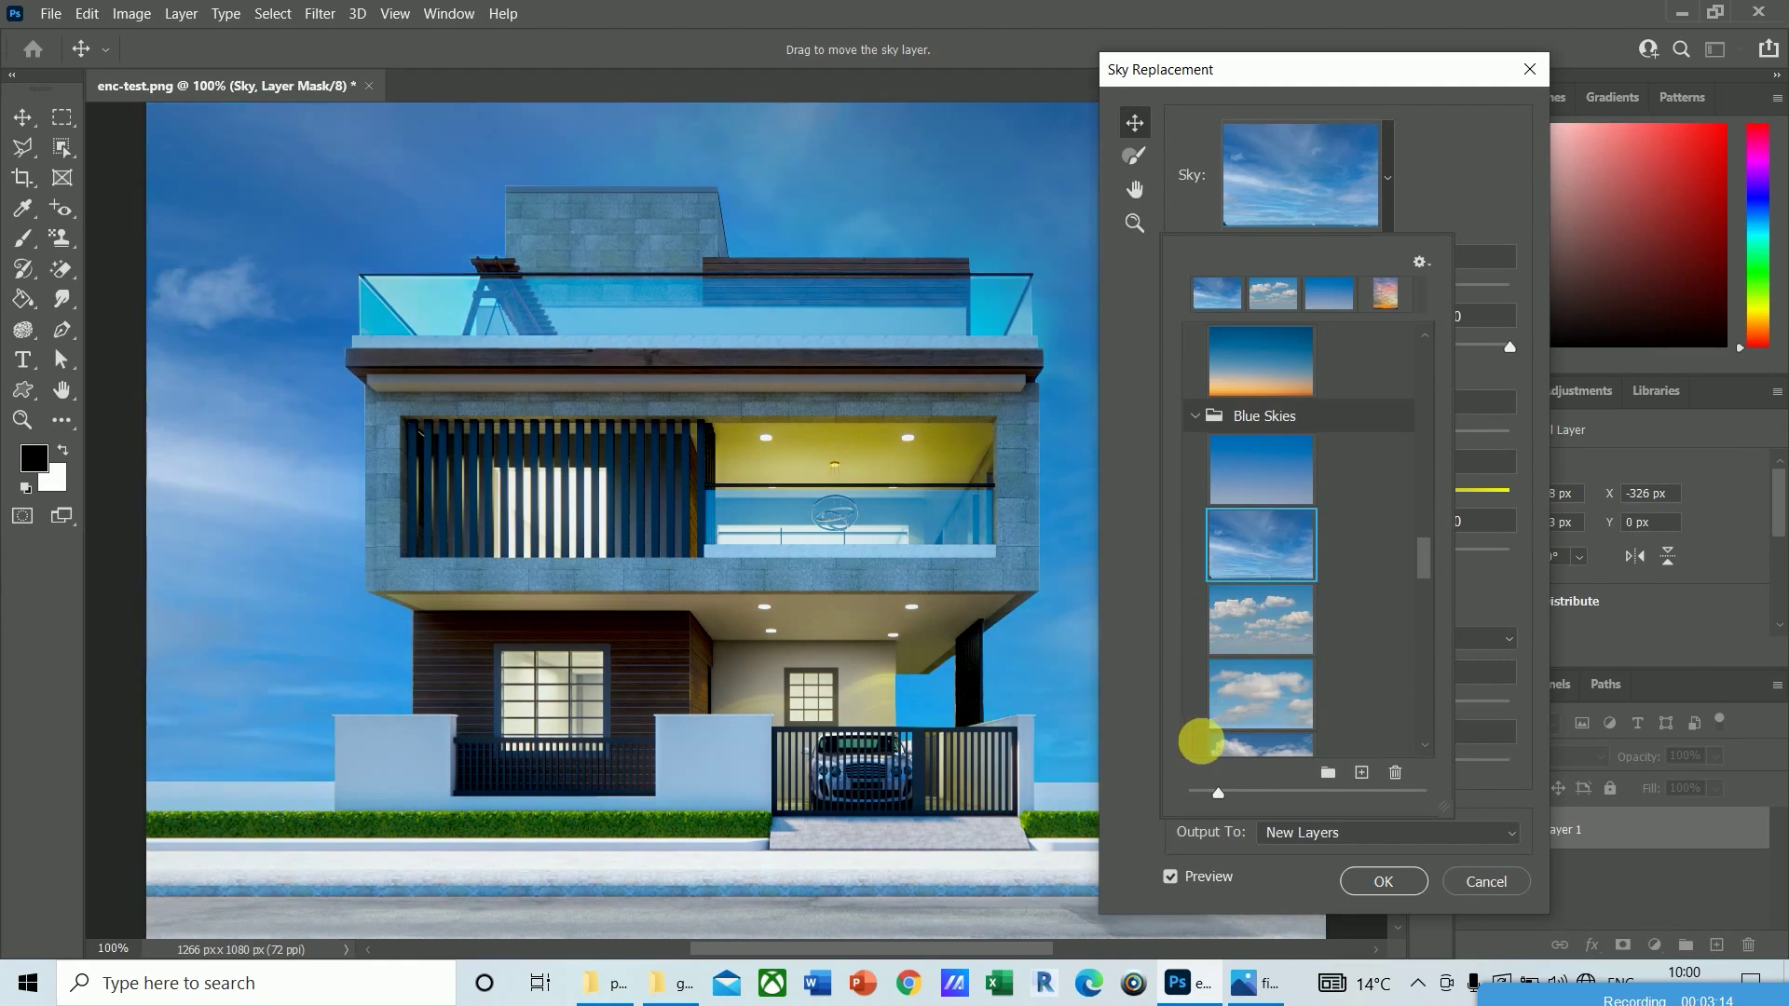
click(1378, 890)
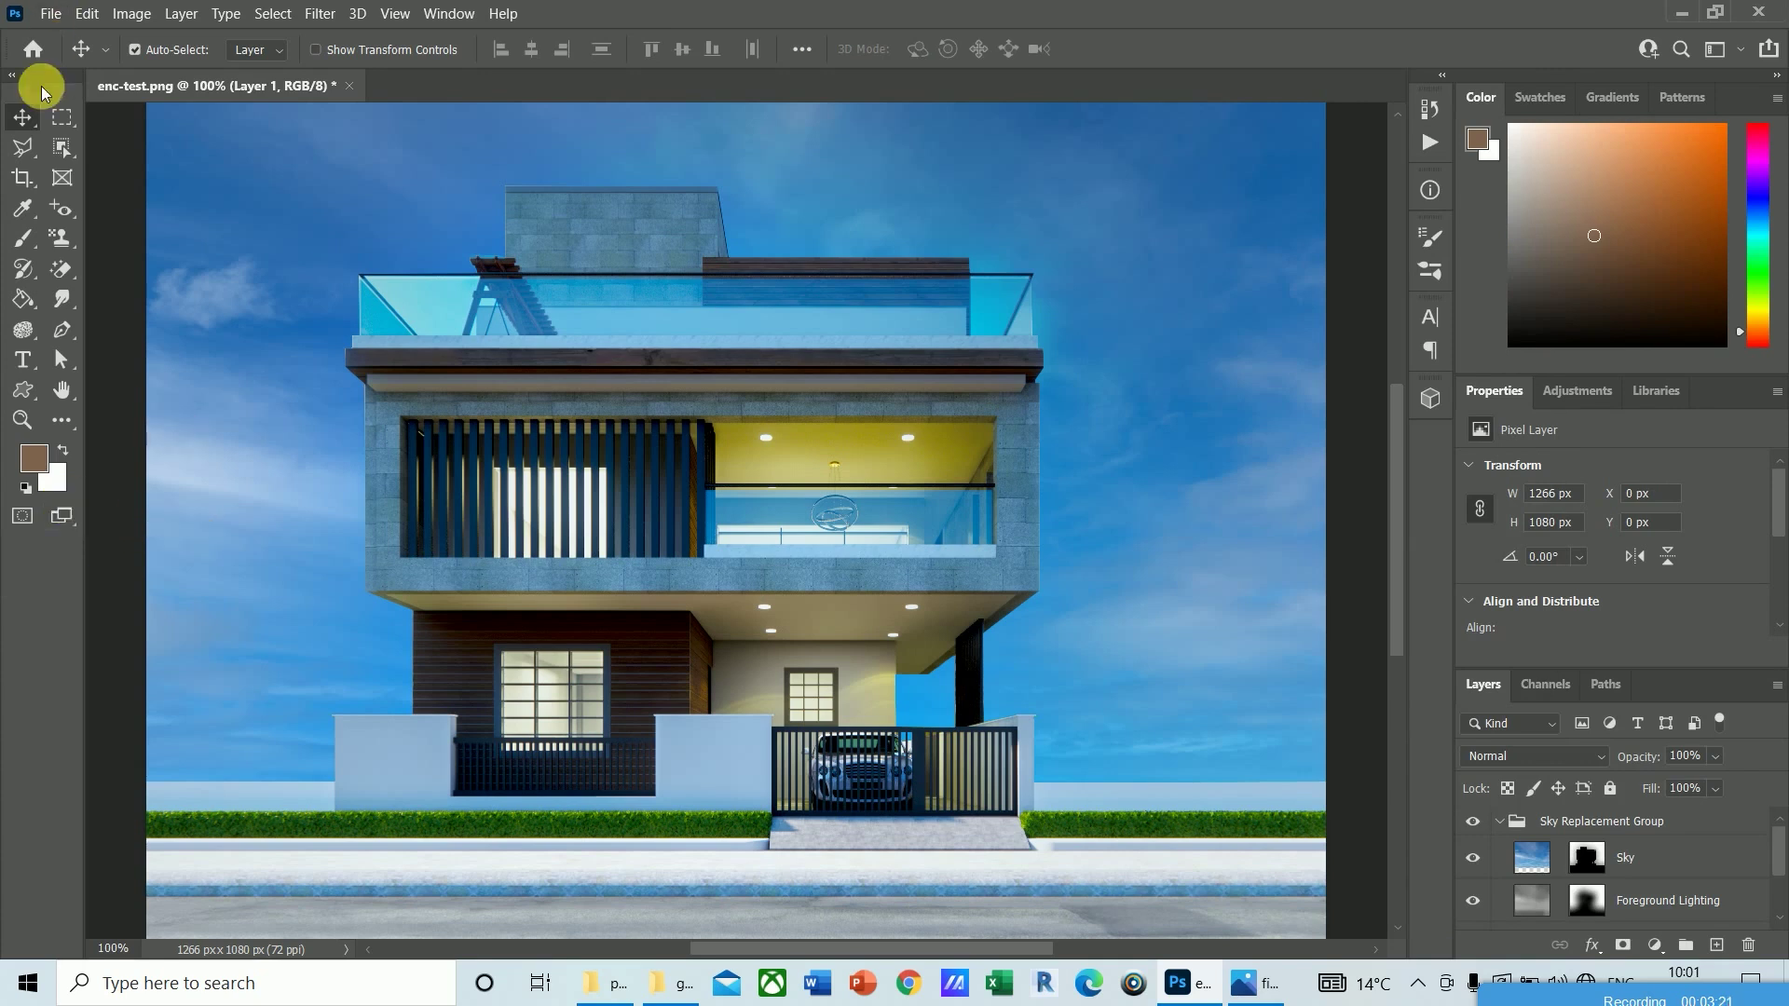
Step: Browse to the texture folder for opening a file and show its images as extra large thumbnails
click(49, 13)
click(70, 60)
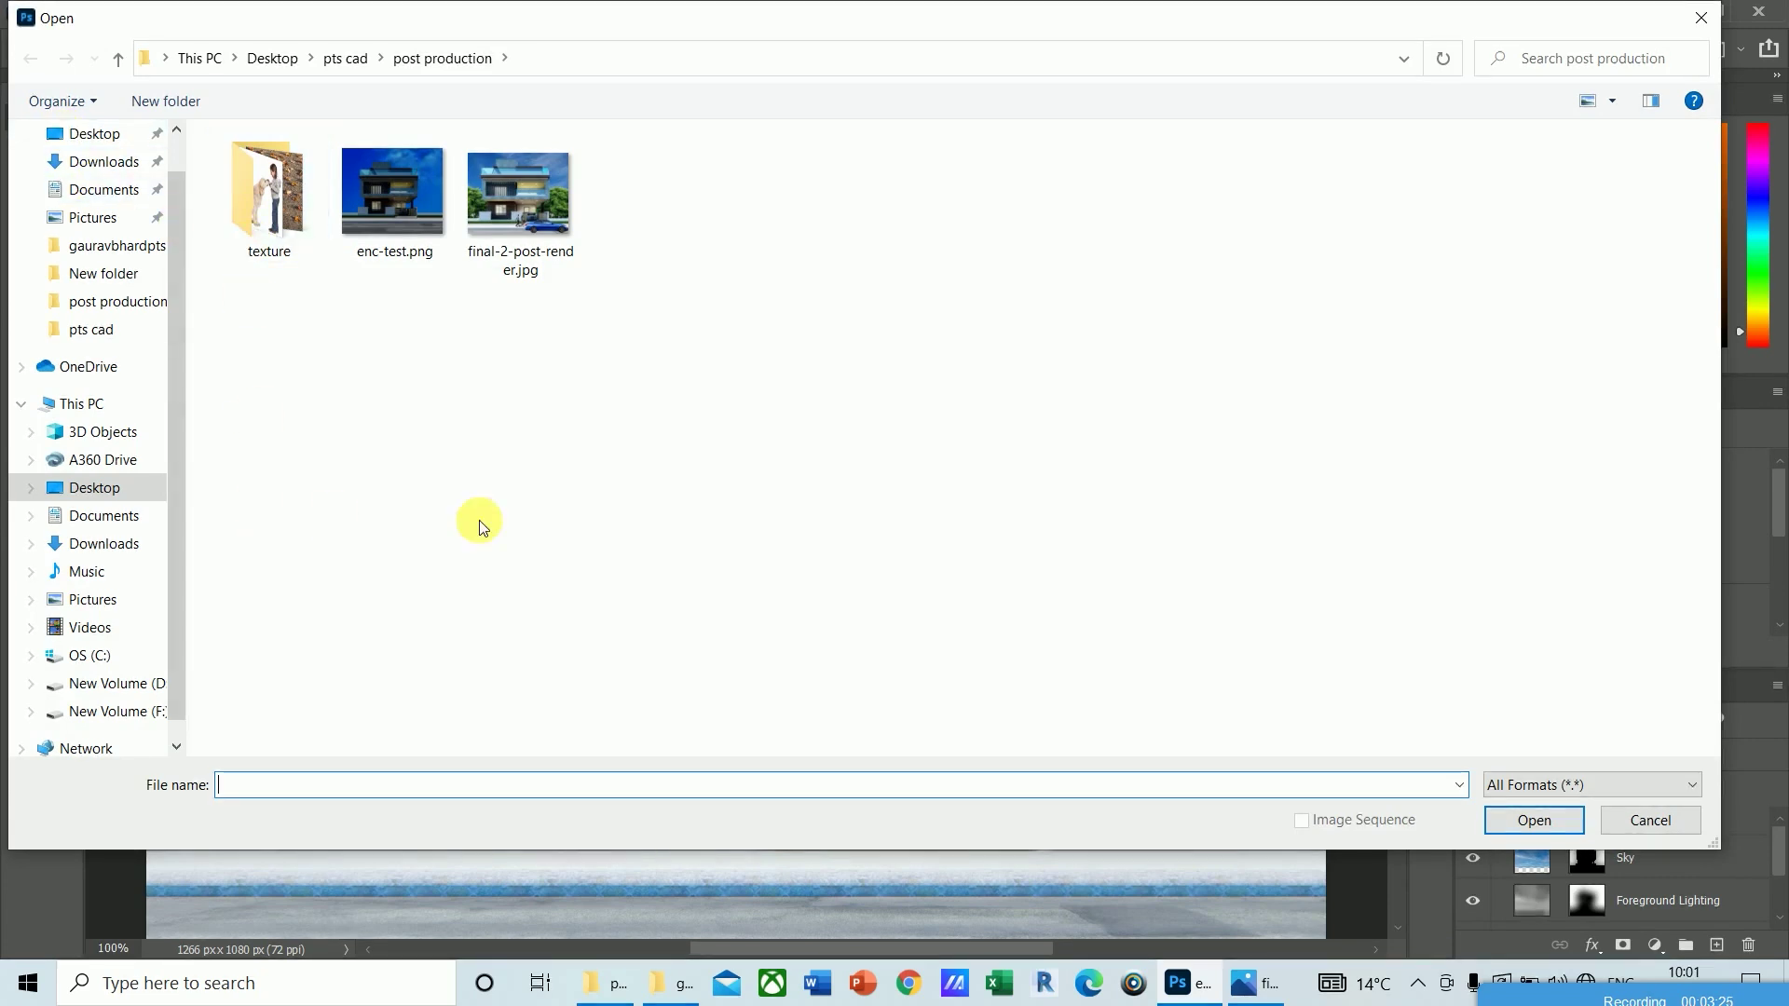
double_click(275, 211)
right_click(1134, 399)
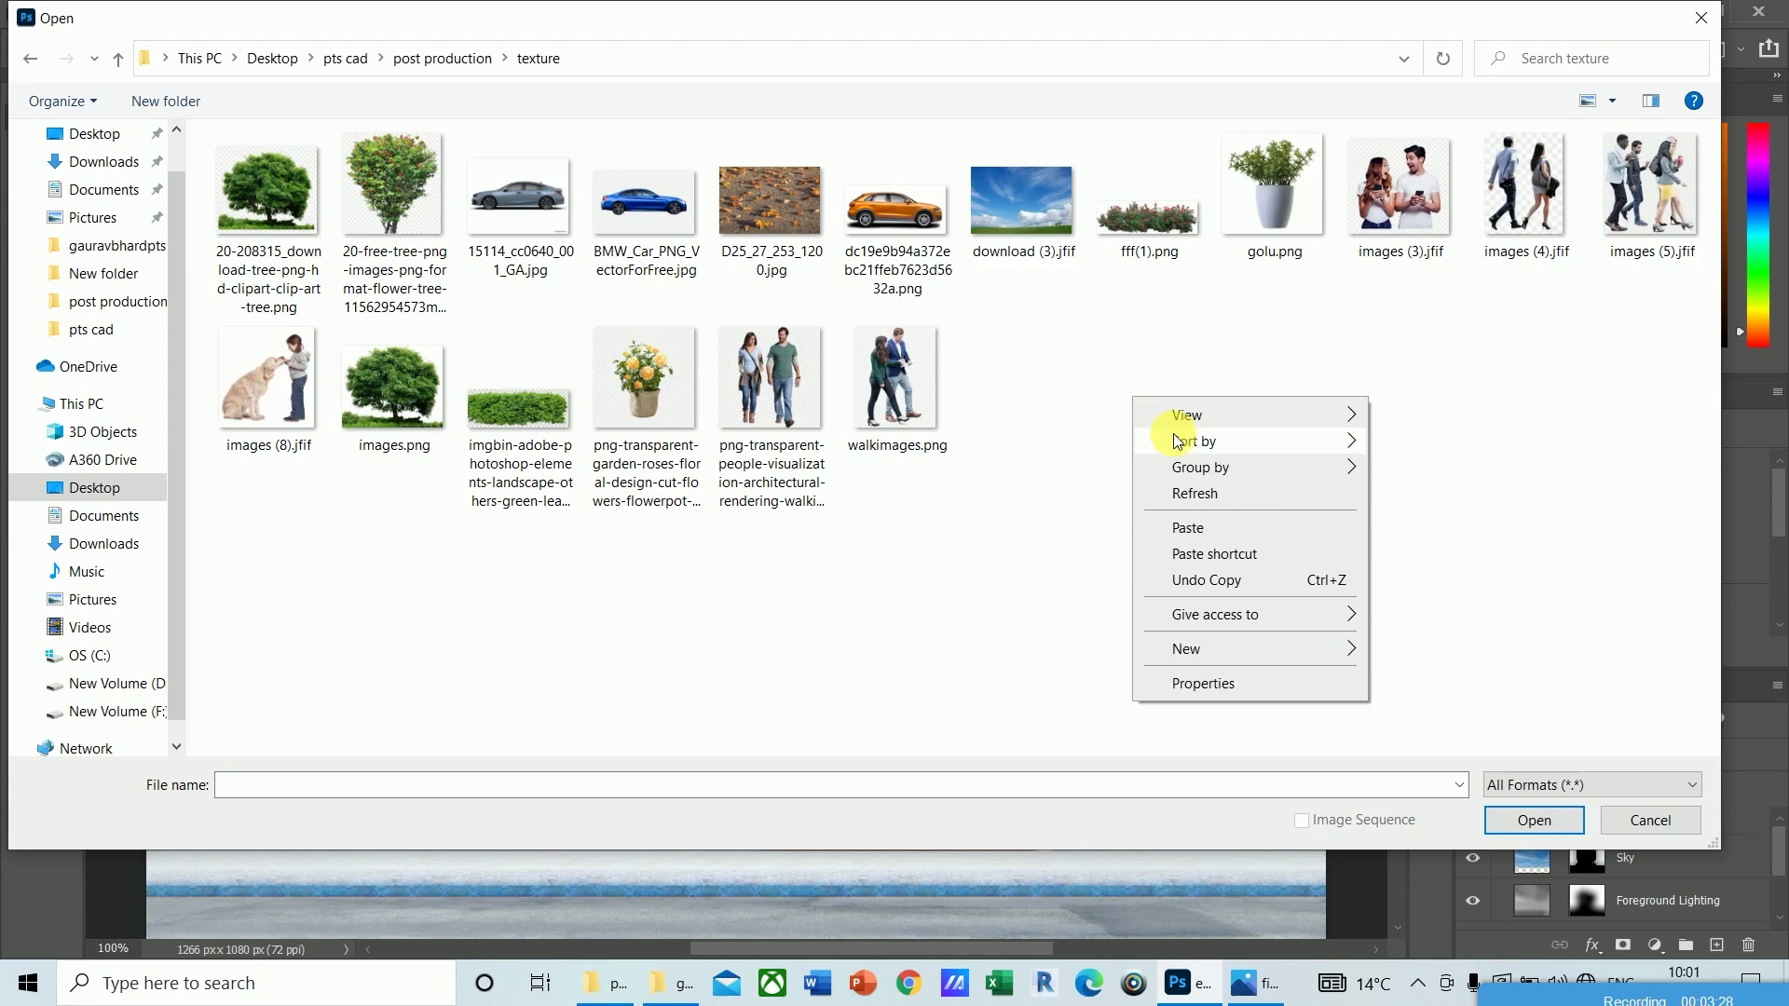
mouse_move(1188, 424)
click(1451, 414)
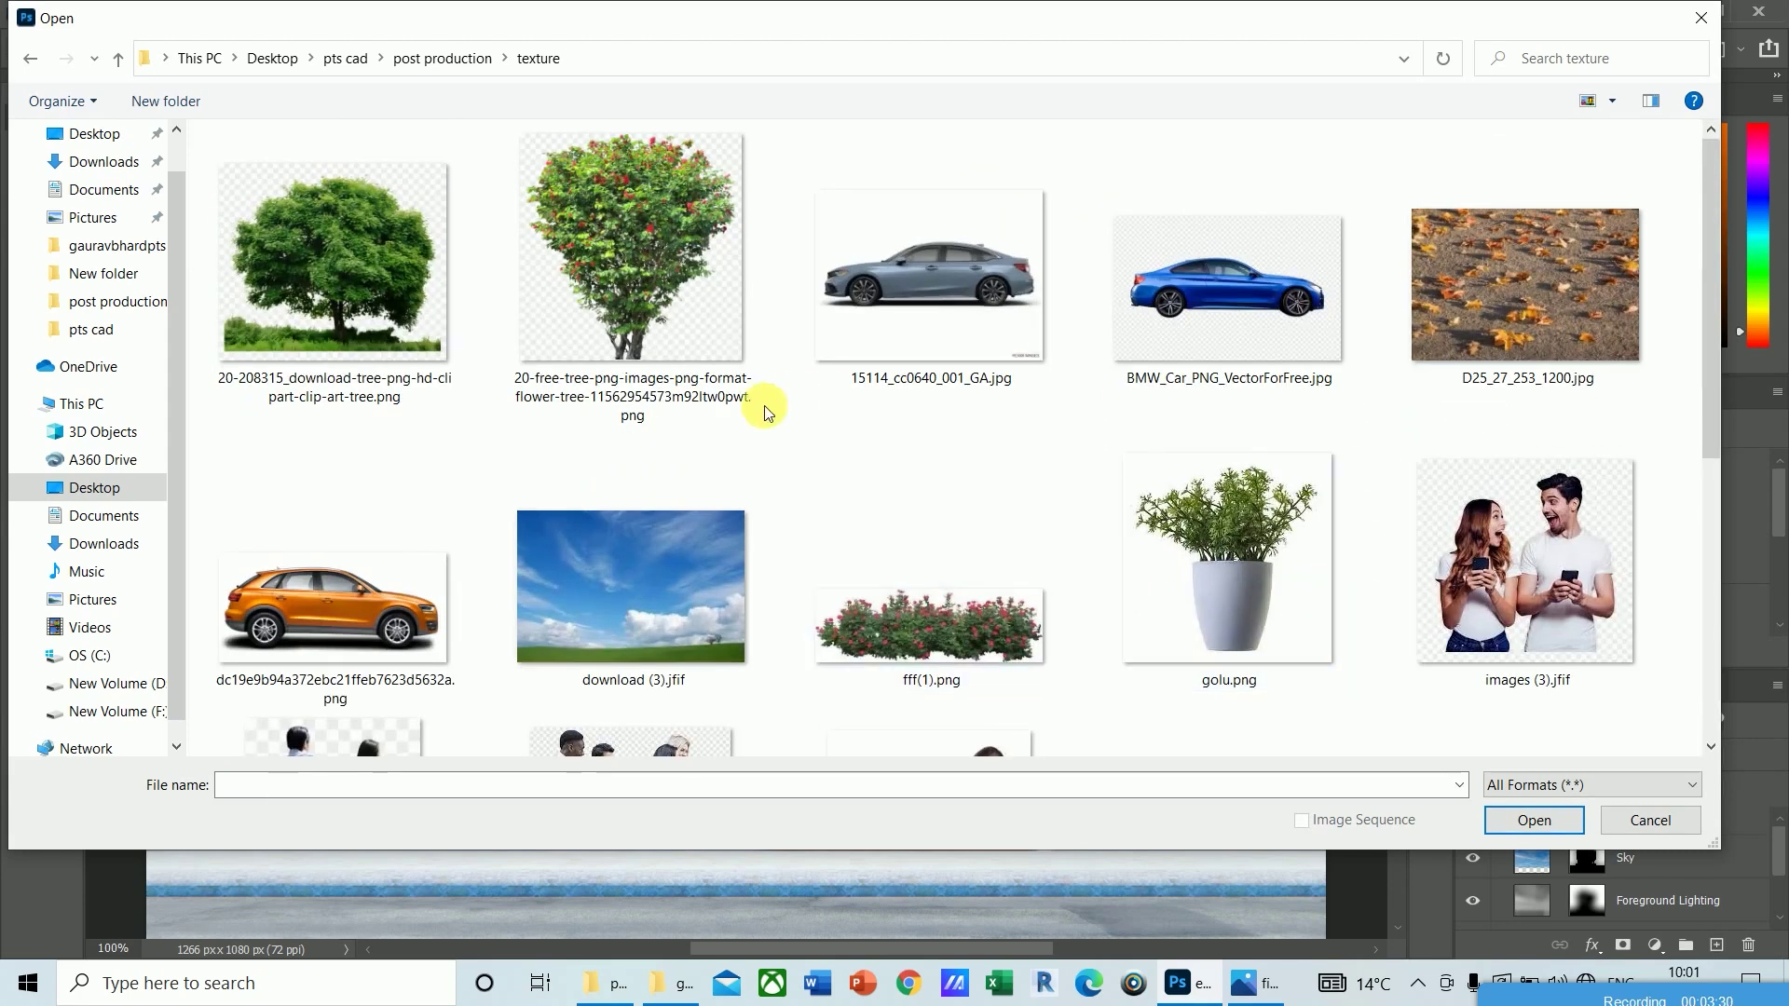
Step: Look through the texture images and open 20-208315_download-tree-png-hd-clipart-clip-art-tree.png
mouse_move(1709, 396)
mouse_down()
mouse_move(1727, 634)
mouse_move(1714, 401)
mouse_up()
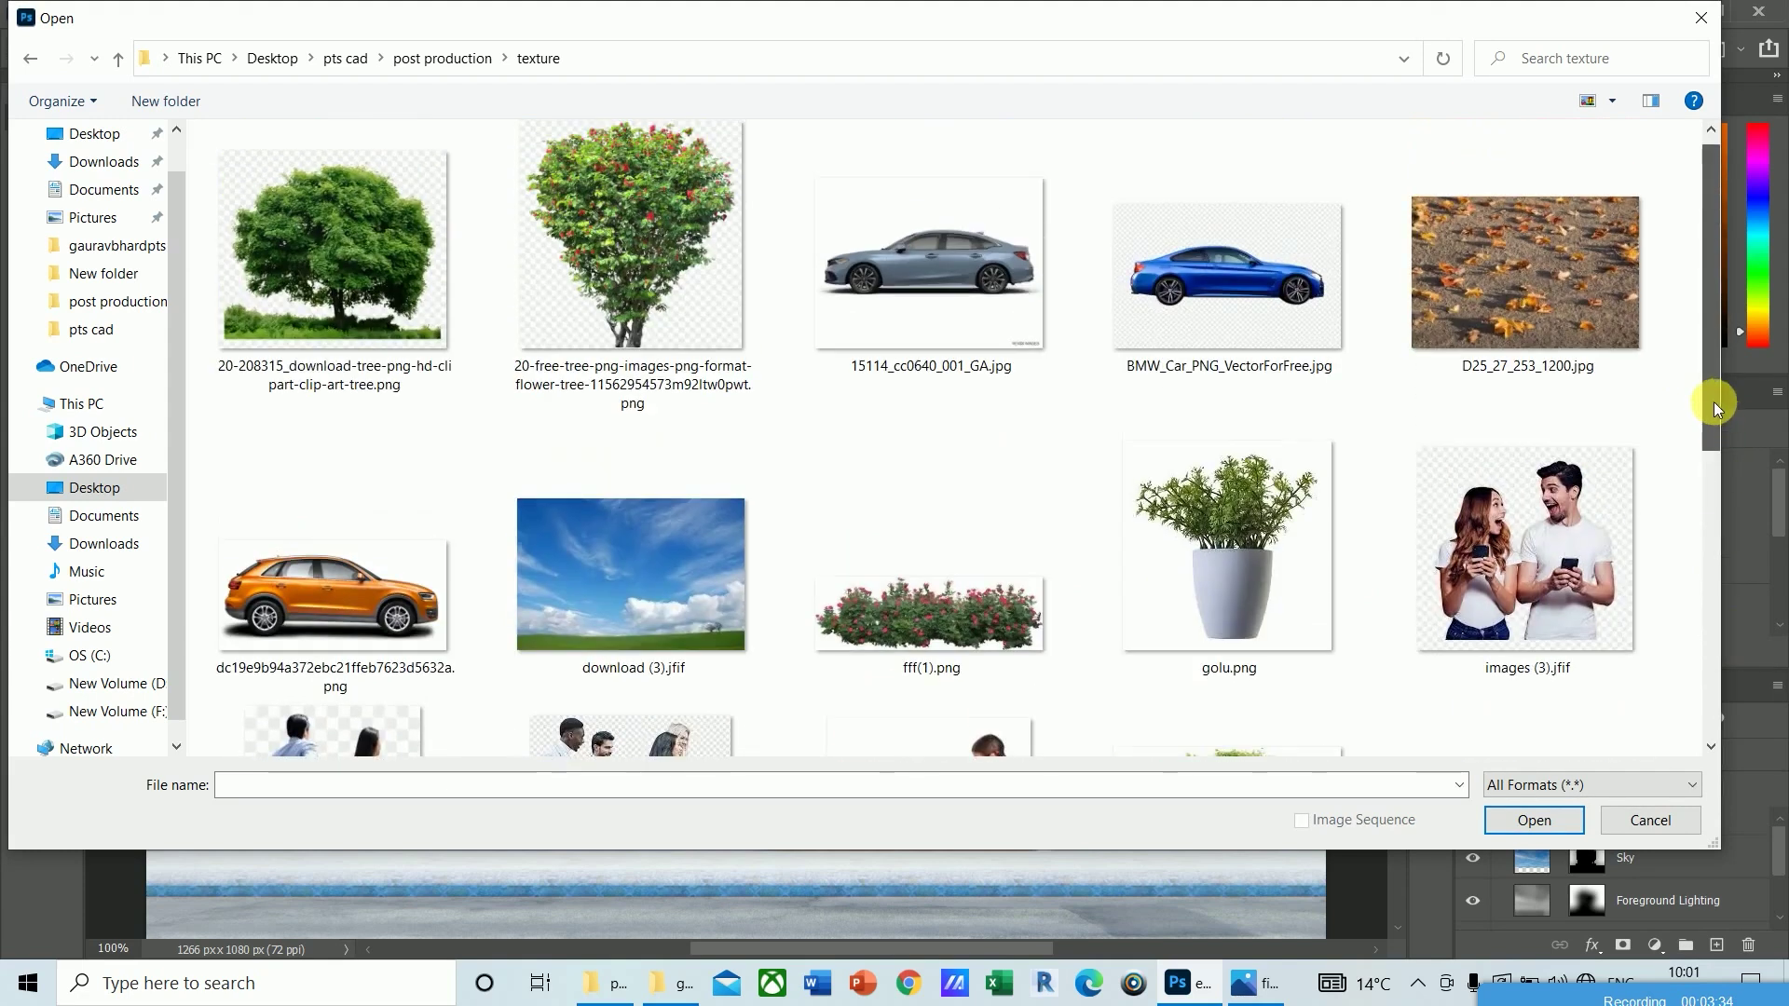
click(350, 238)
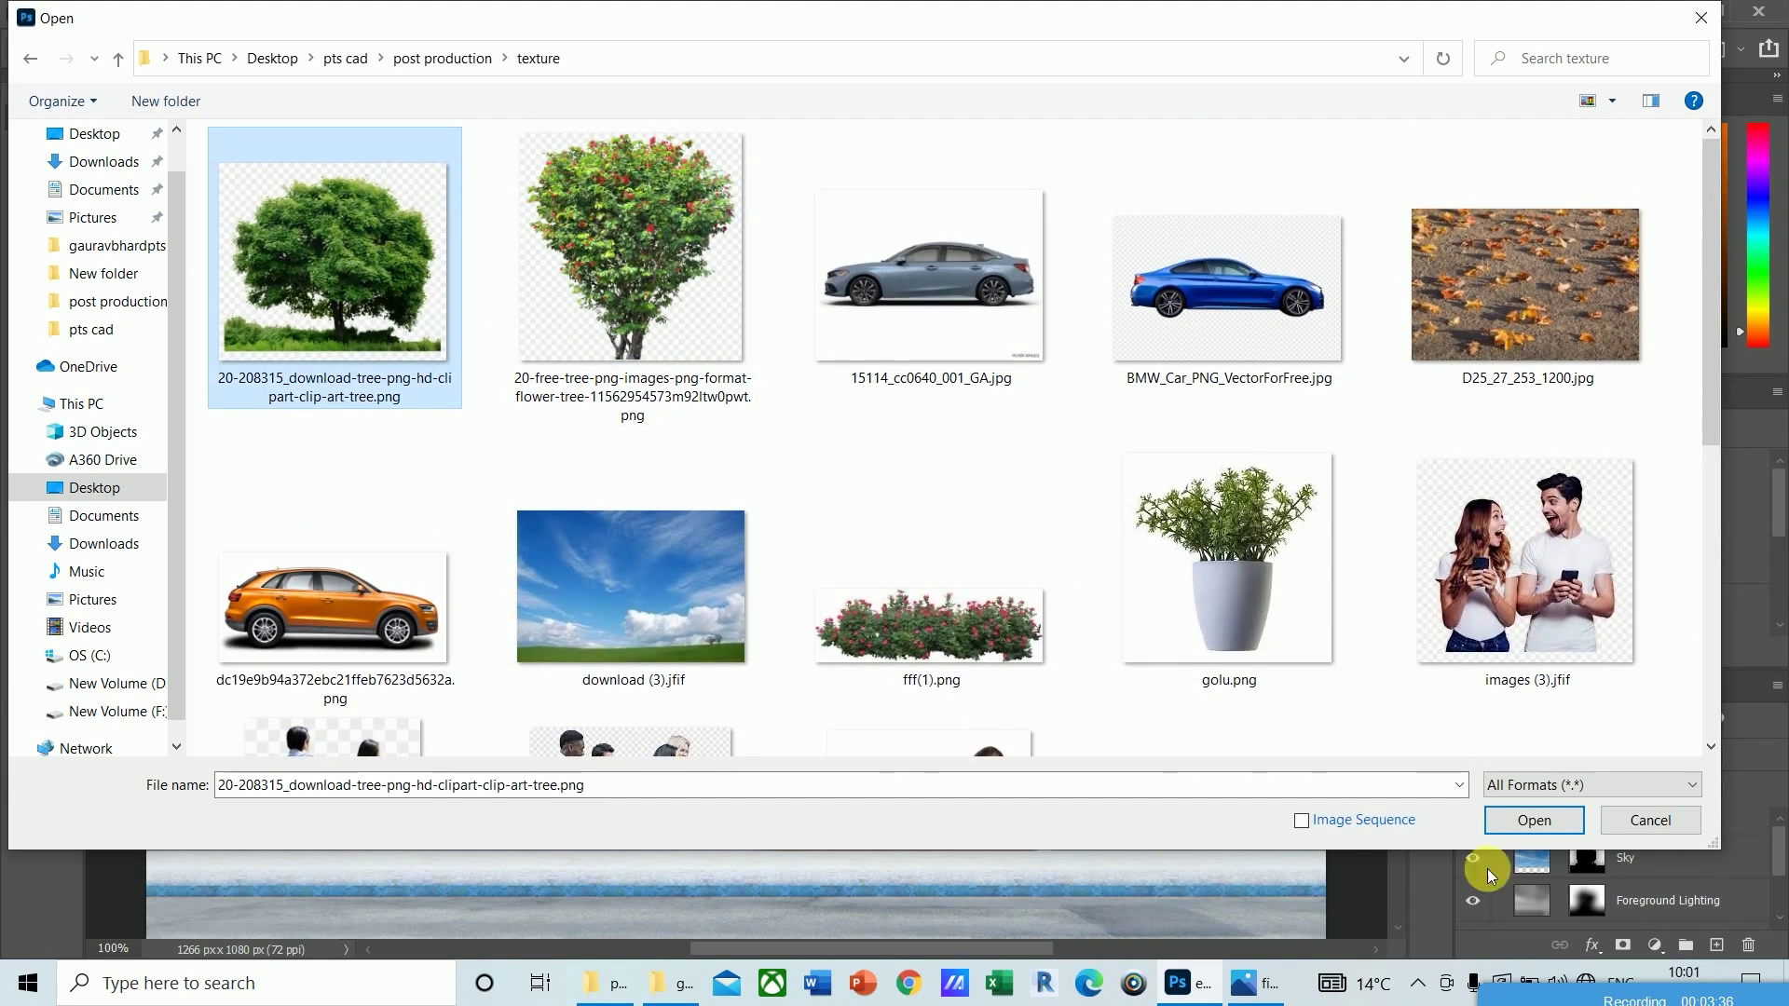
drag(1710, 377, 1712, 480)
drag(1700, 422, 1690, 374)
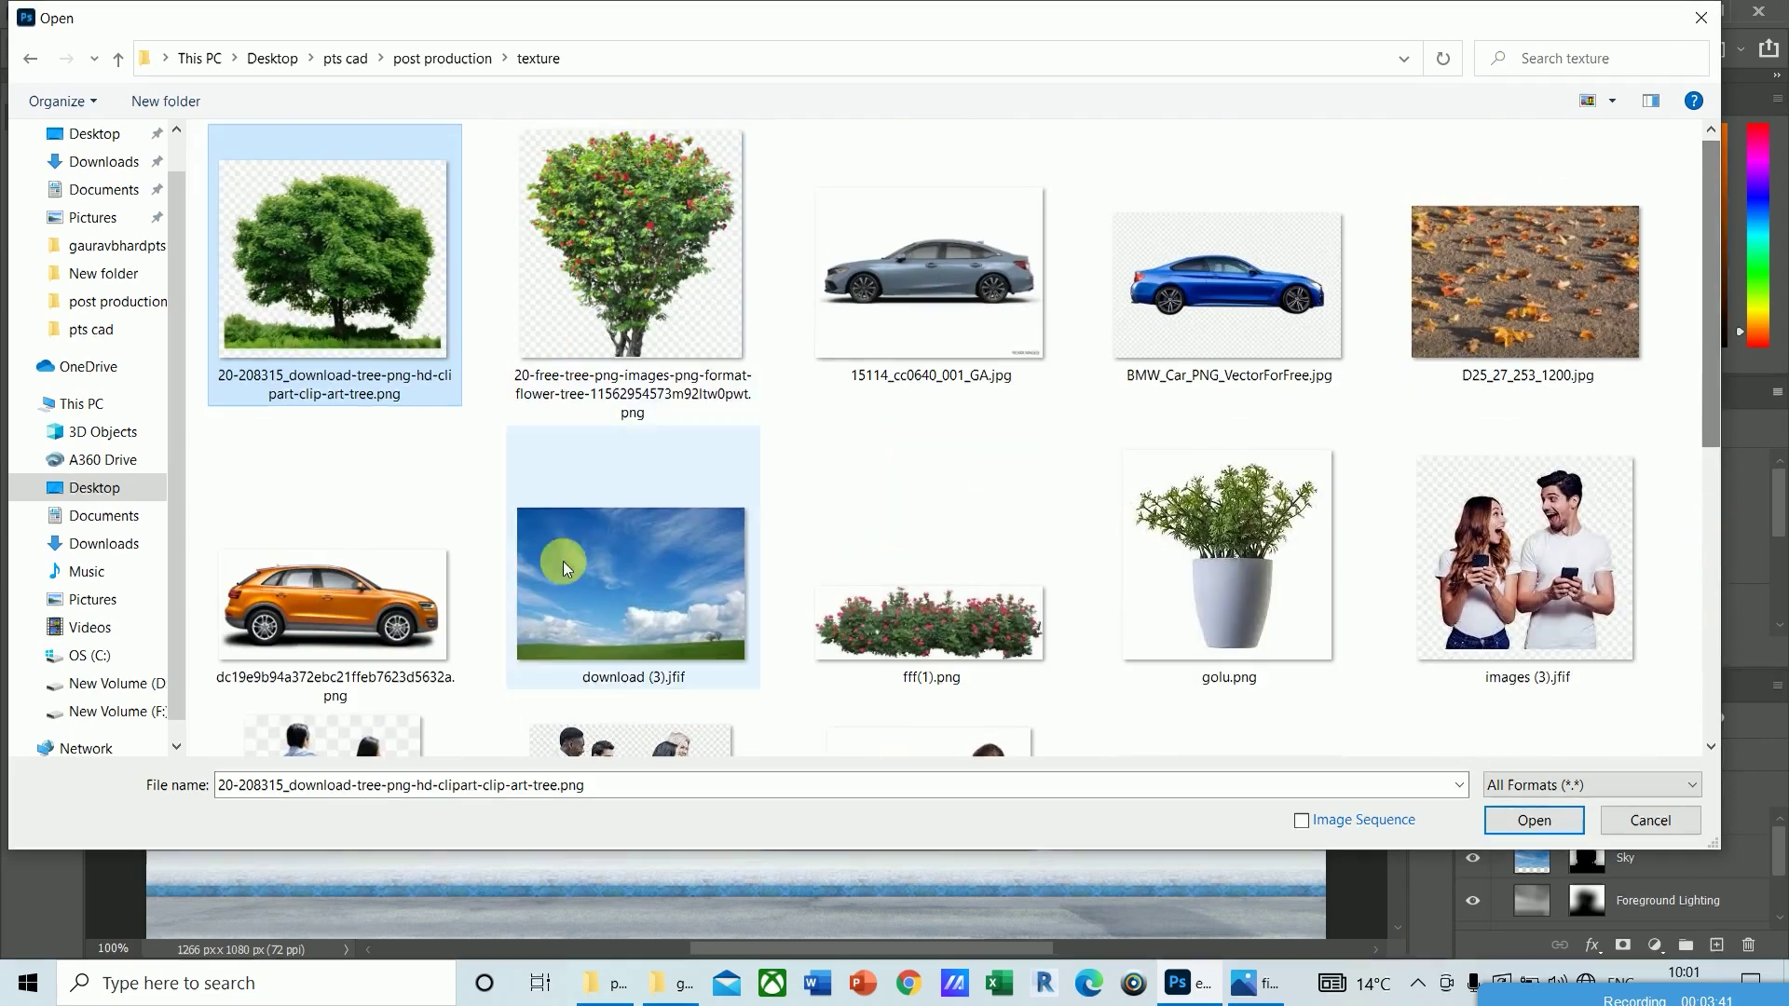
click(1534, 820)
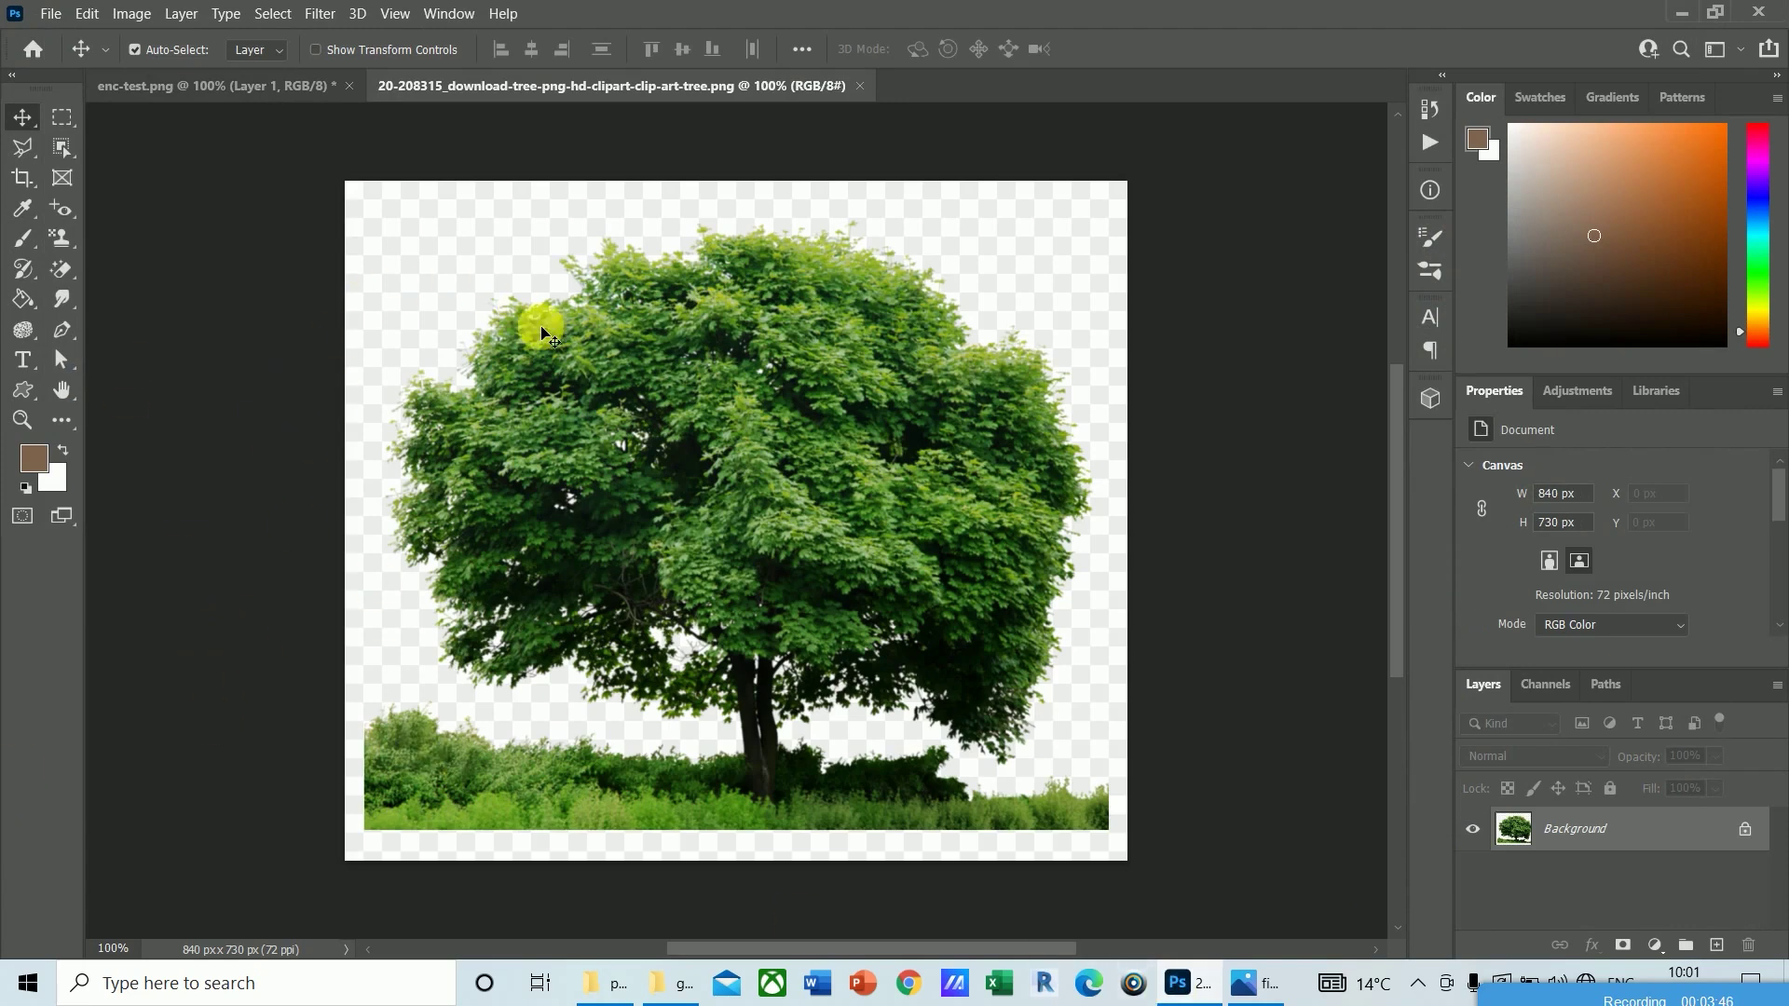
Step: Select the tree's crown and trunk with the rectangular Object Selection tool and convert the Background into the regular layer Layer 0
click(59, 151)
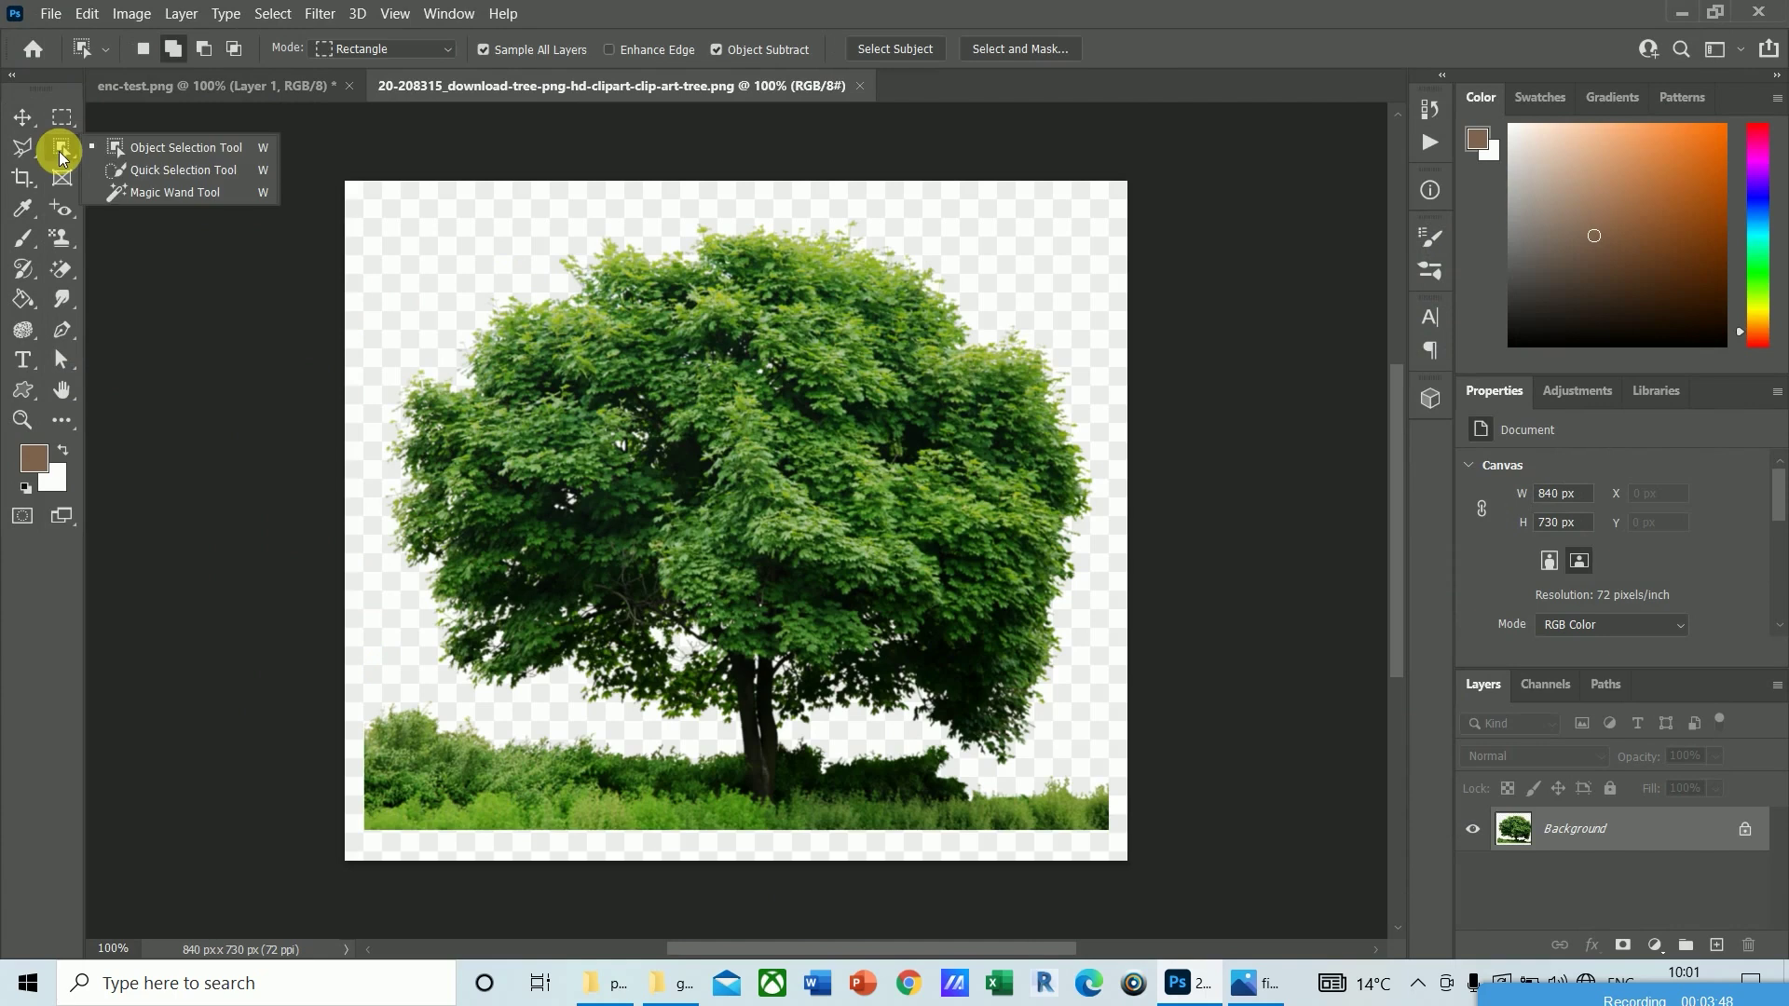
click(108, 147)
drag(248, 191, 1148, 783)
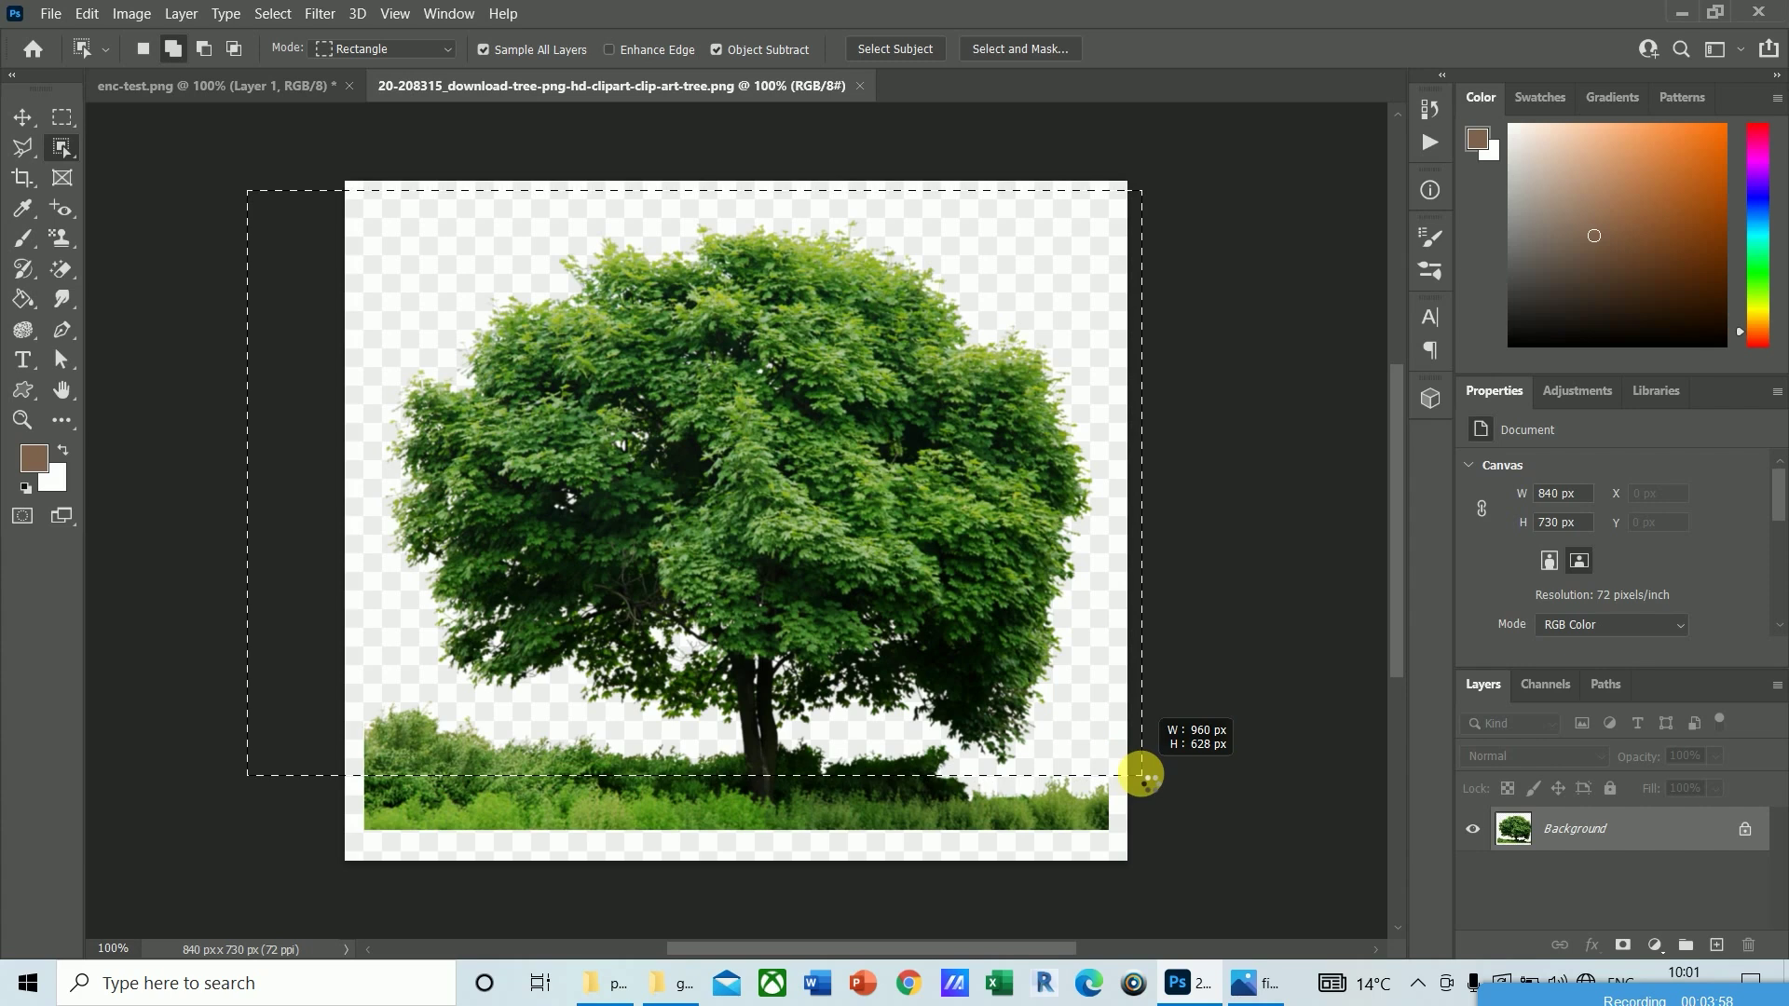
drag(1141, 773, 1139, 772)
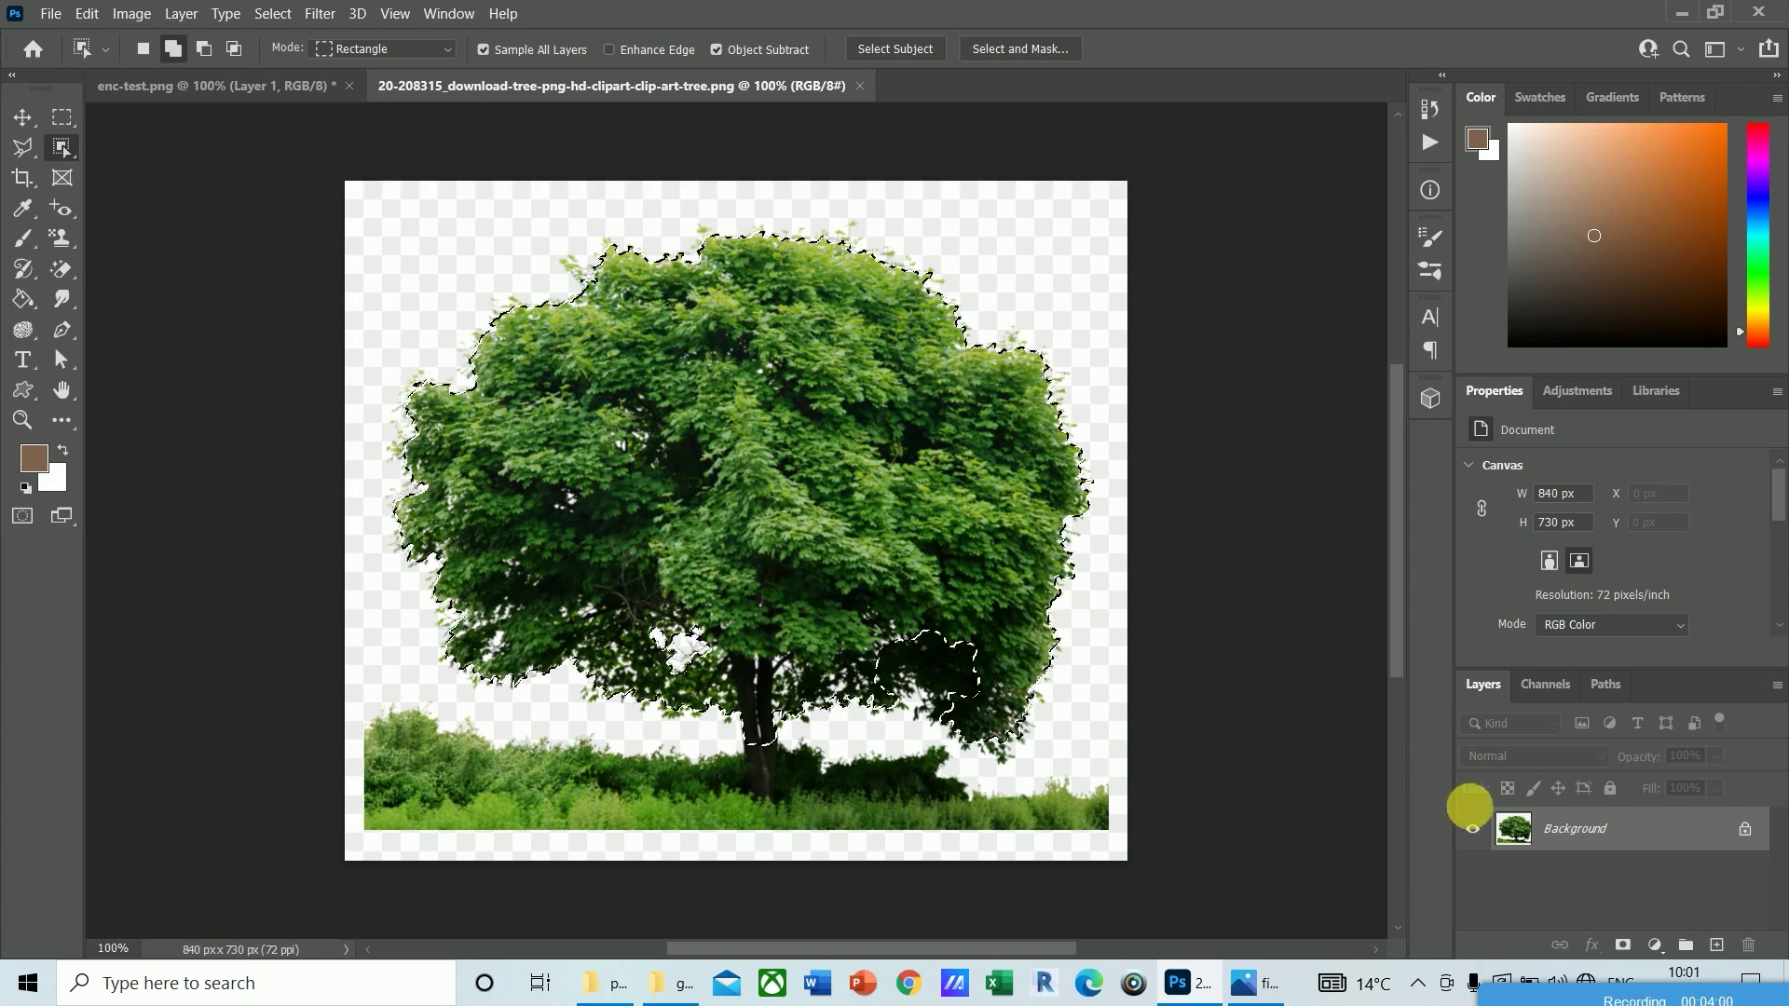
double_click(1533, 833)
click(1071, 283)
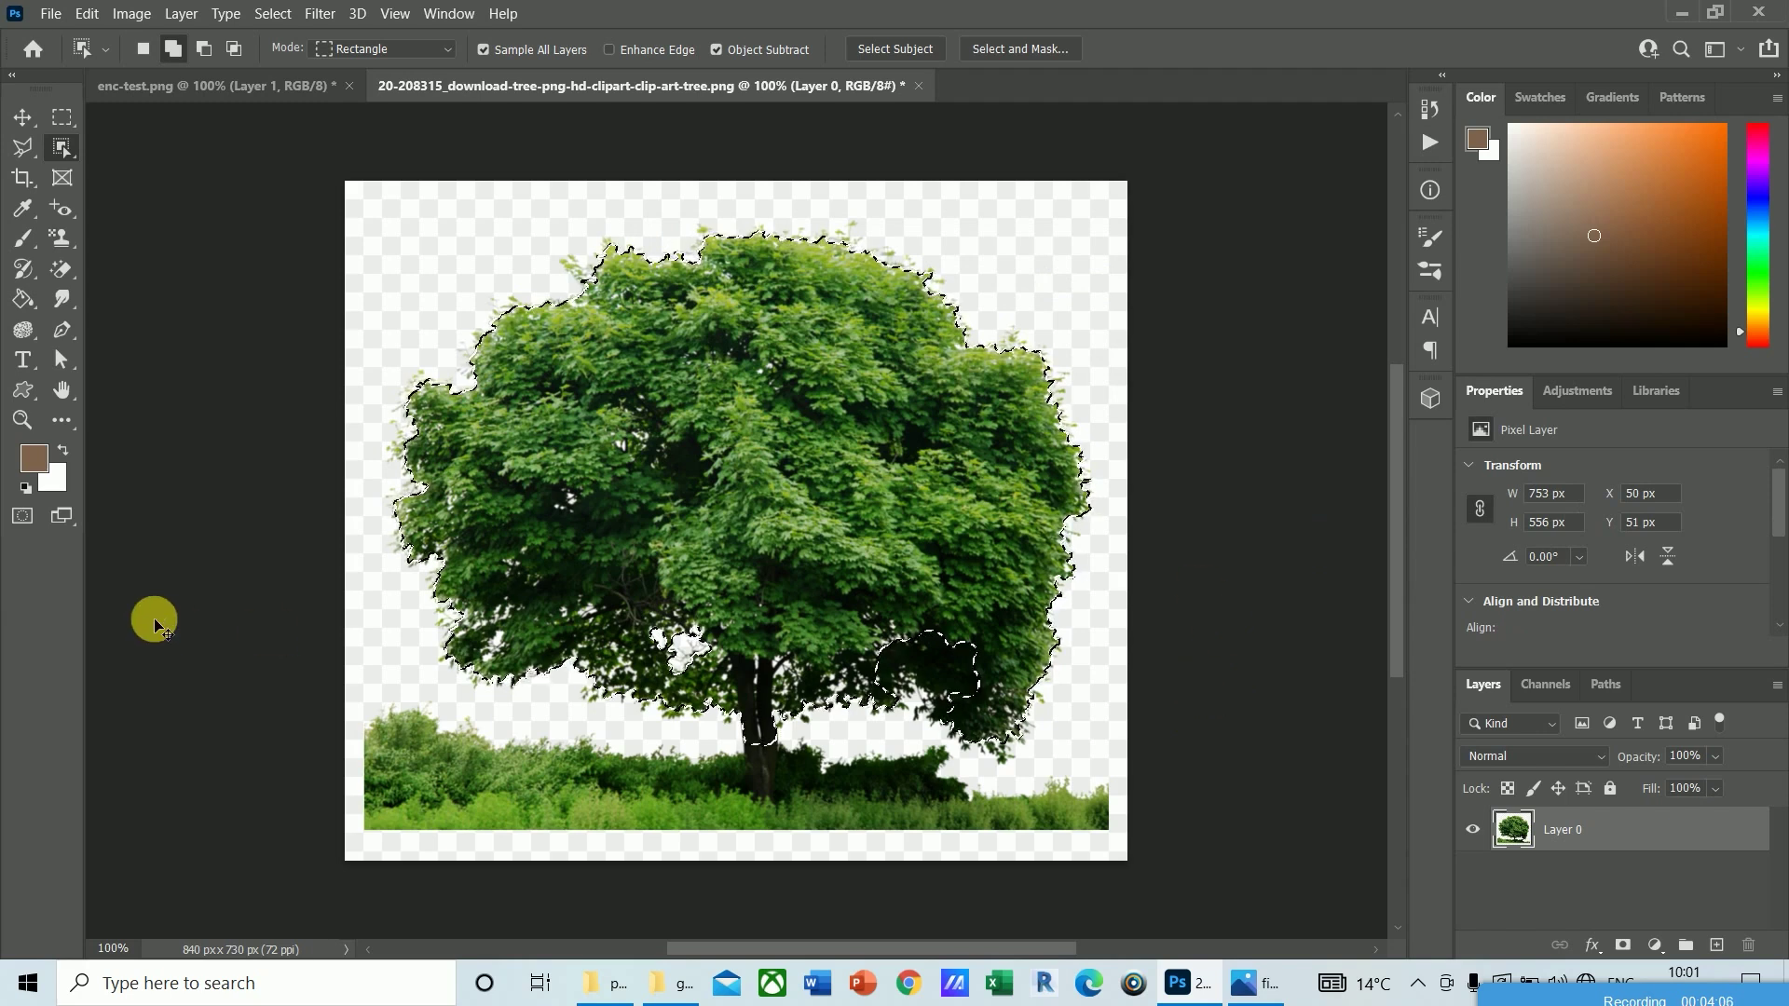
Step: Paste the selected tree into enc-test.png as a new layer over the house render
key(ctrl+Tab)
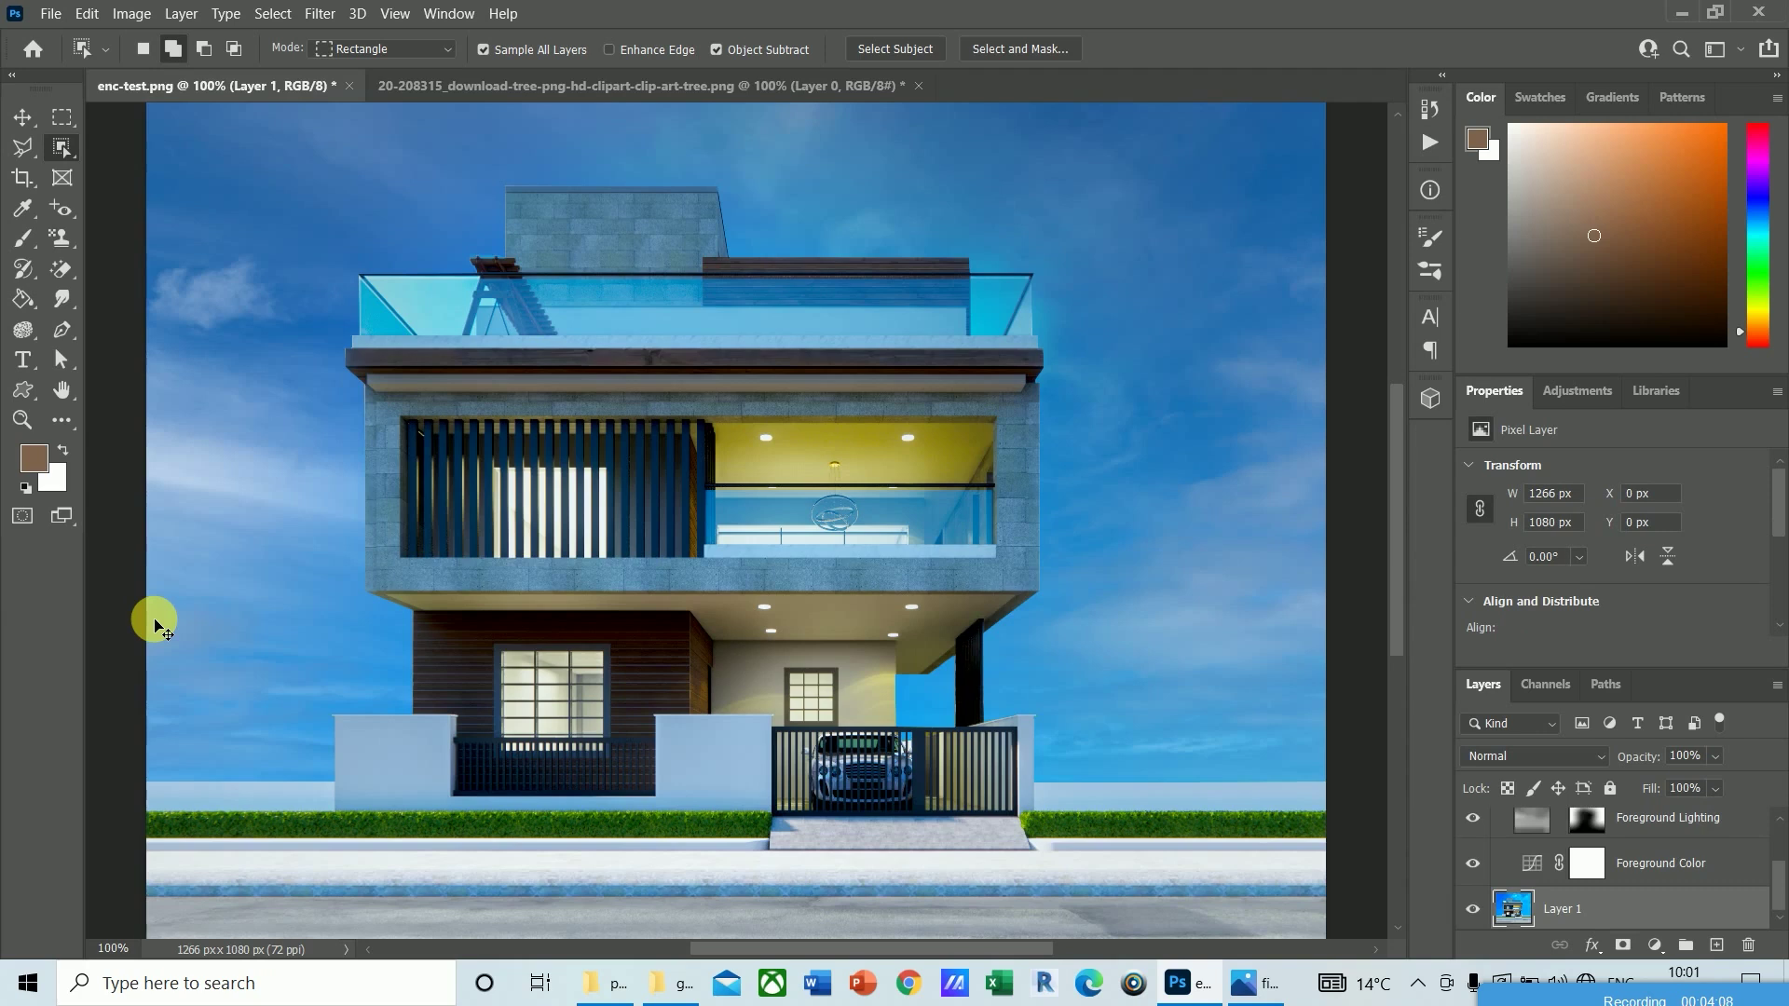
key(ctrl+v)
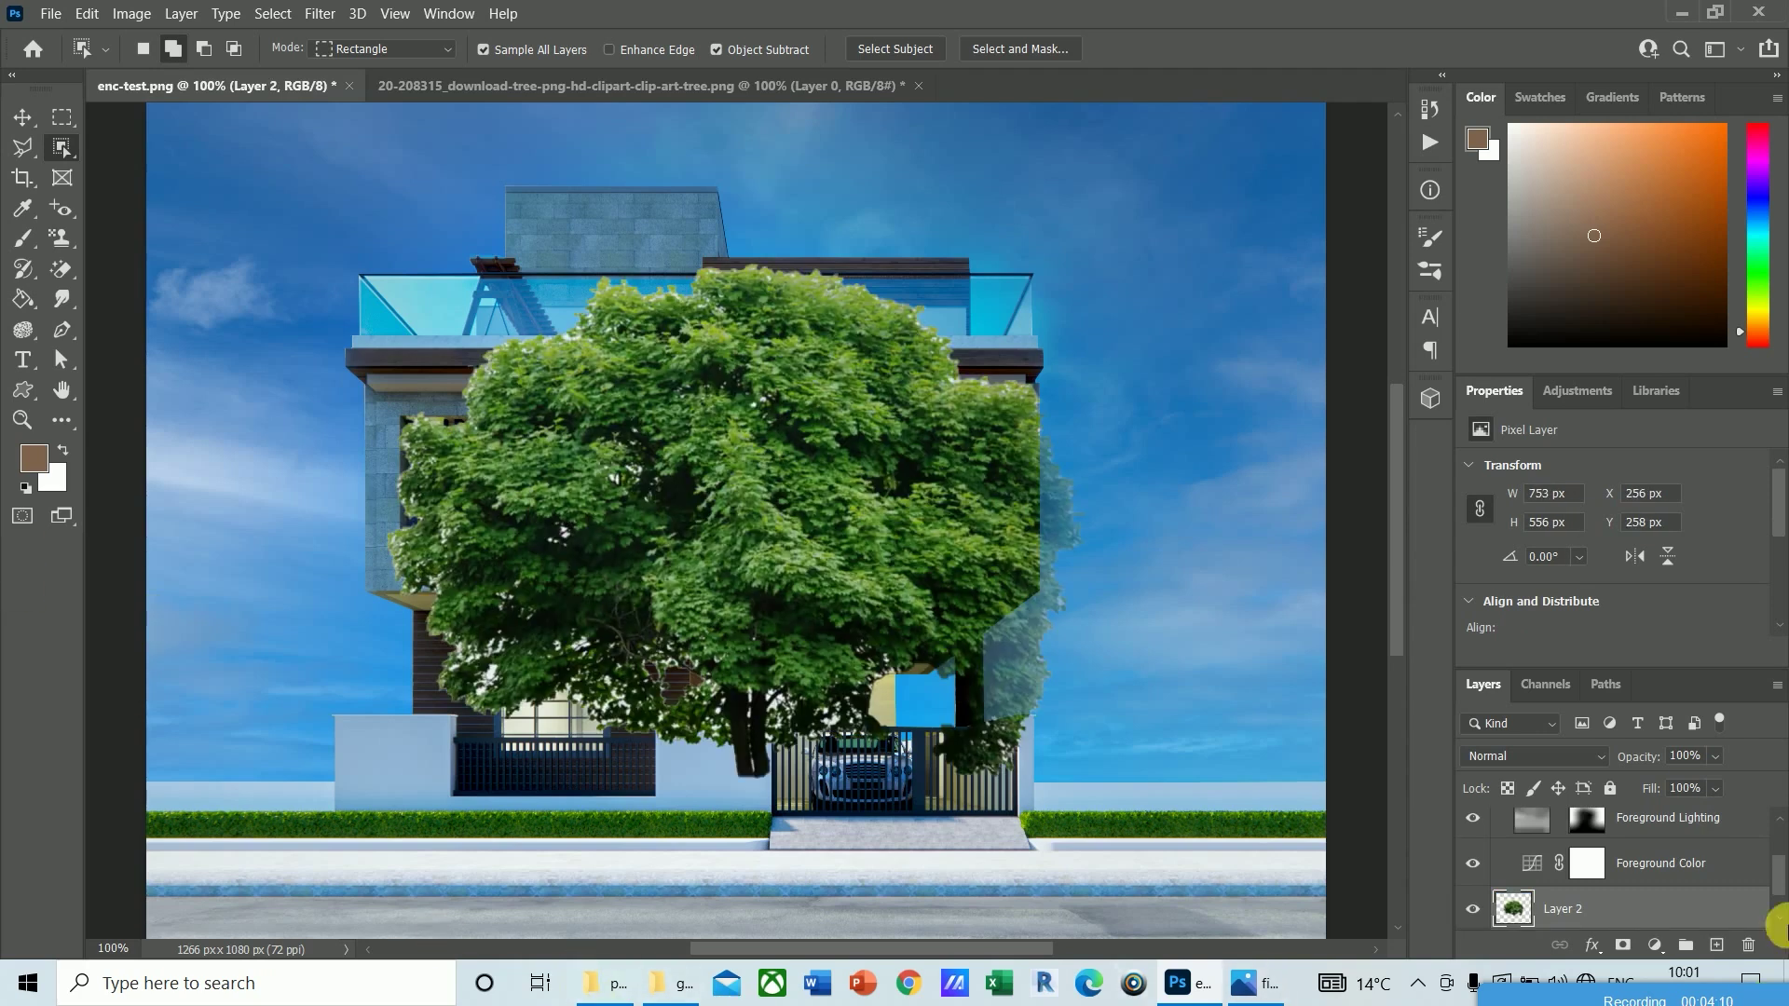
drag(1774, 875, 1773, 887)
Step: Try the tree layer below the house layer and move it back above the house
mouse_move(1590, 871)
mouse_down()
mouse_move(1589, 941)
mouse_move(1566, 916)
mouse_move(1567, 863)
mouse_up()
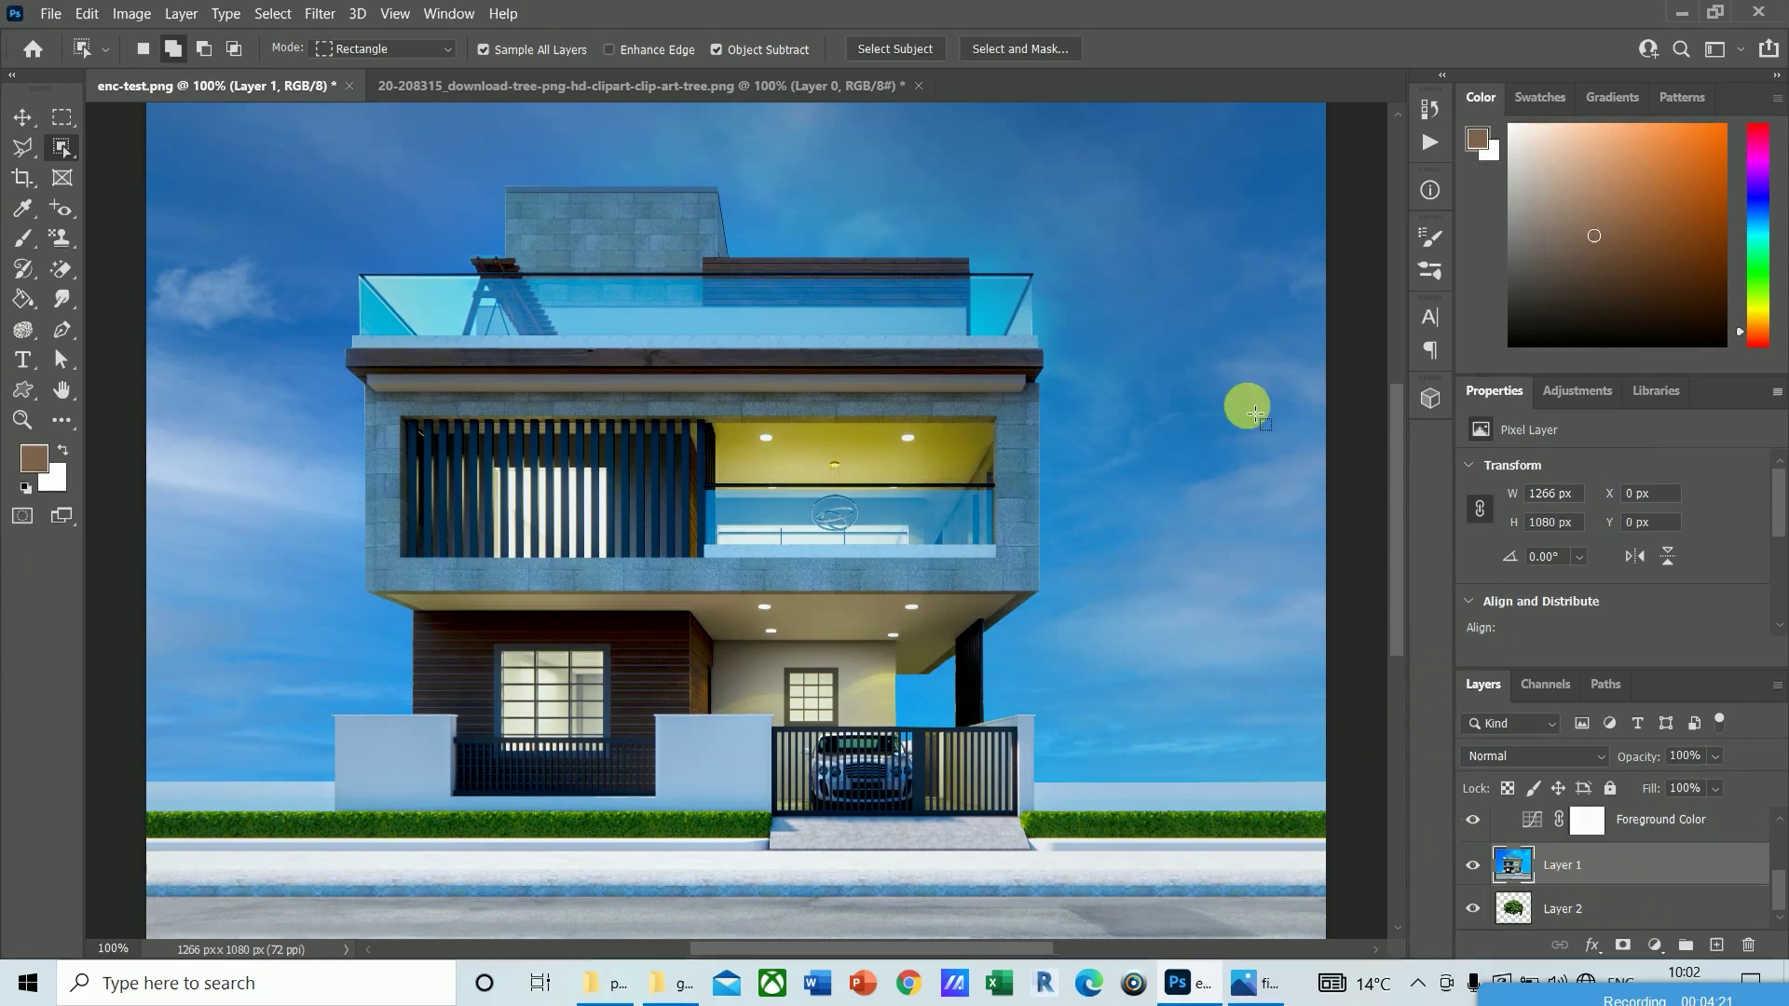
scroll(1775, 886, up, 1)
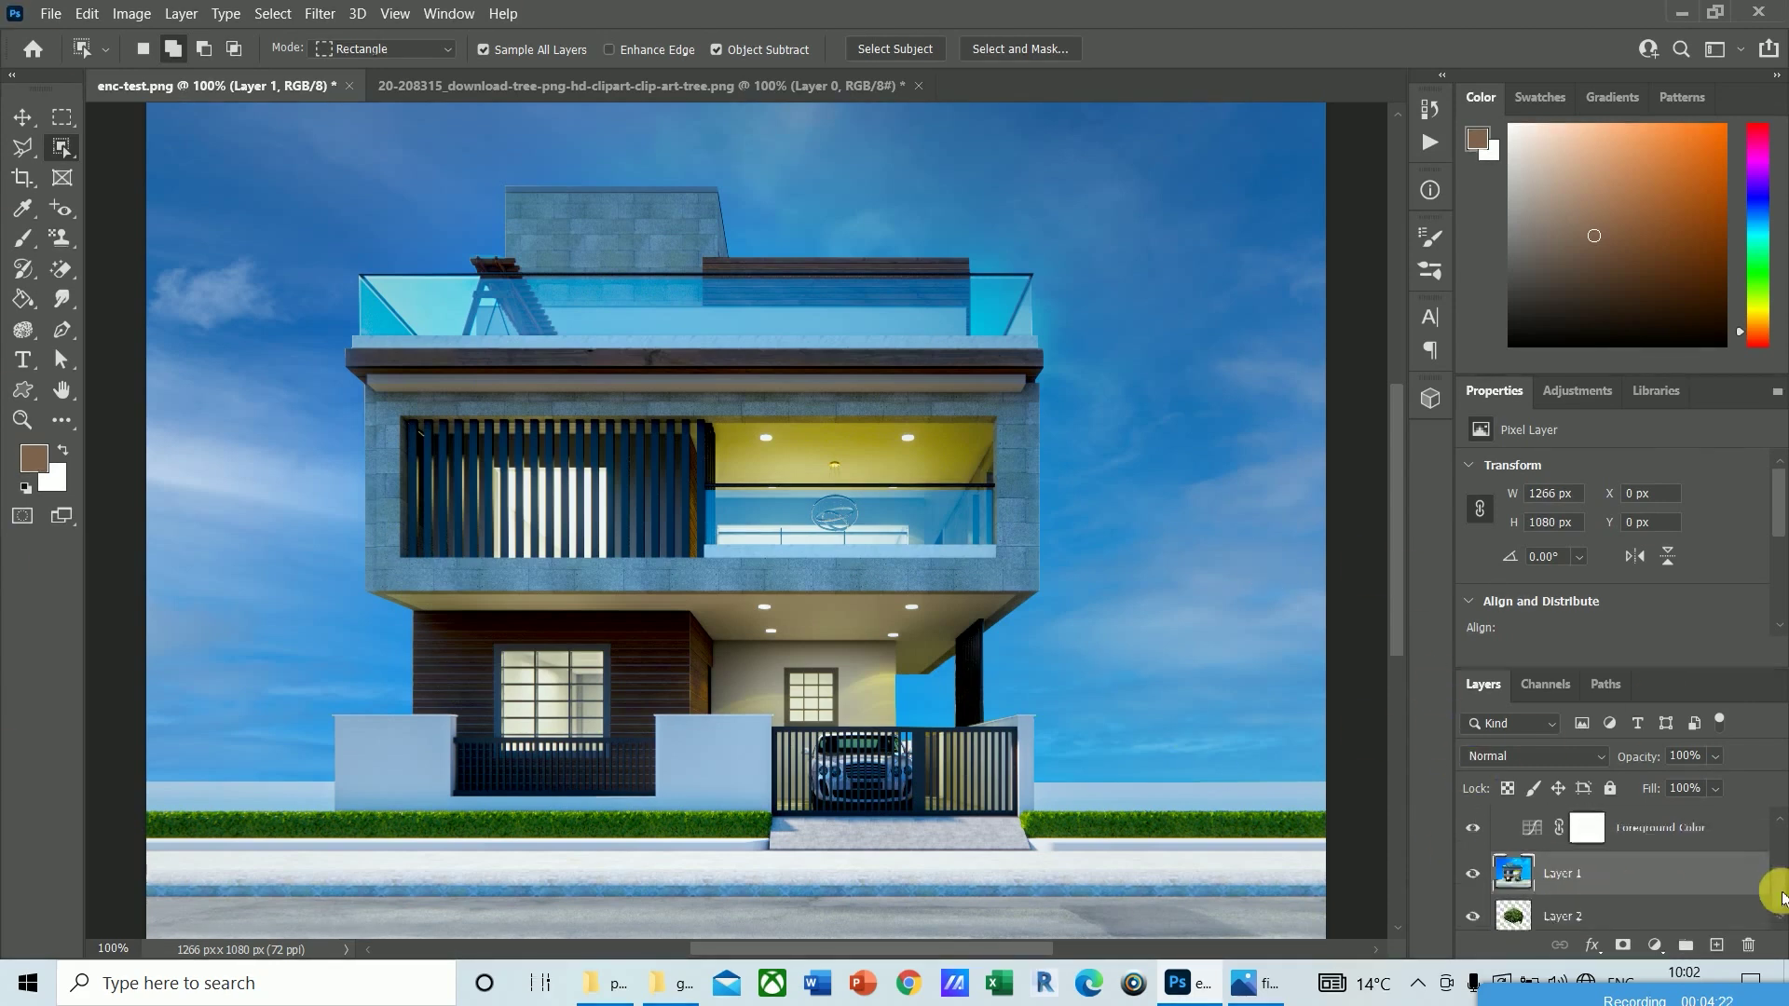
double_click(1566, 910)
click(1519, 912)
drag(1519, 914, 1519, 850)
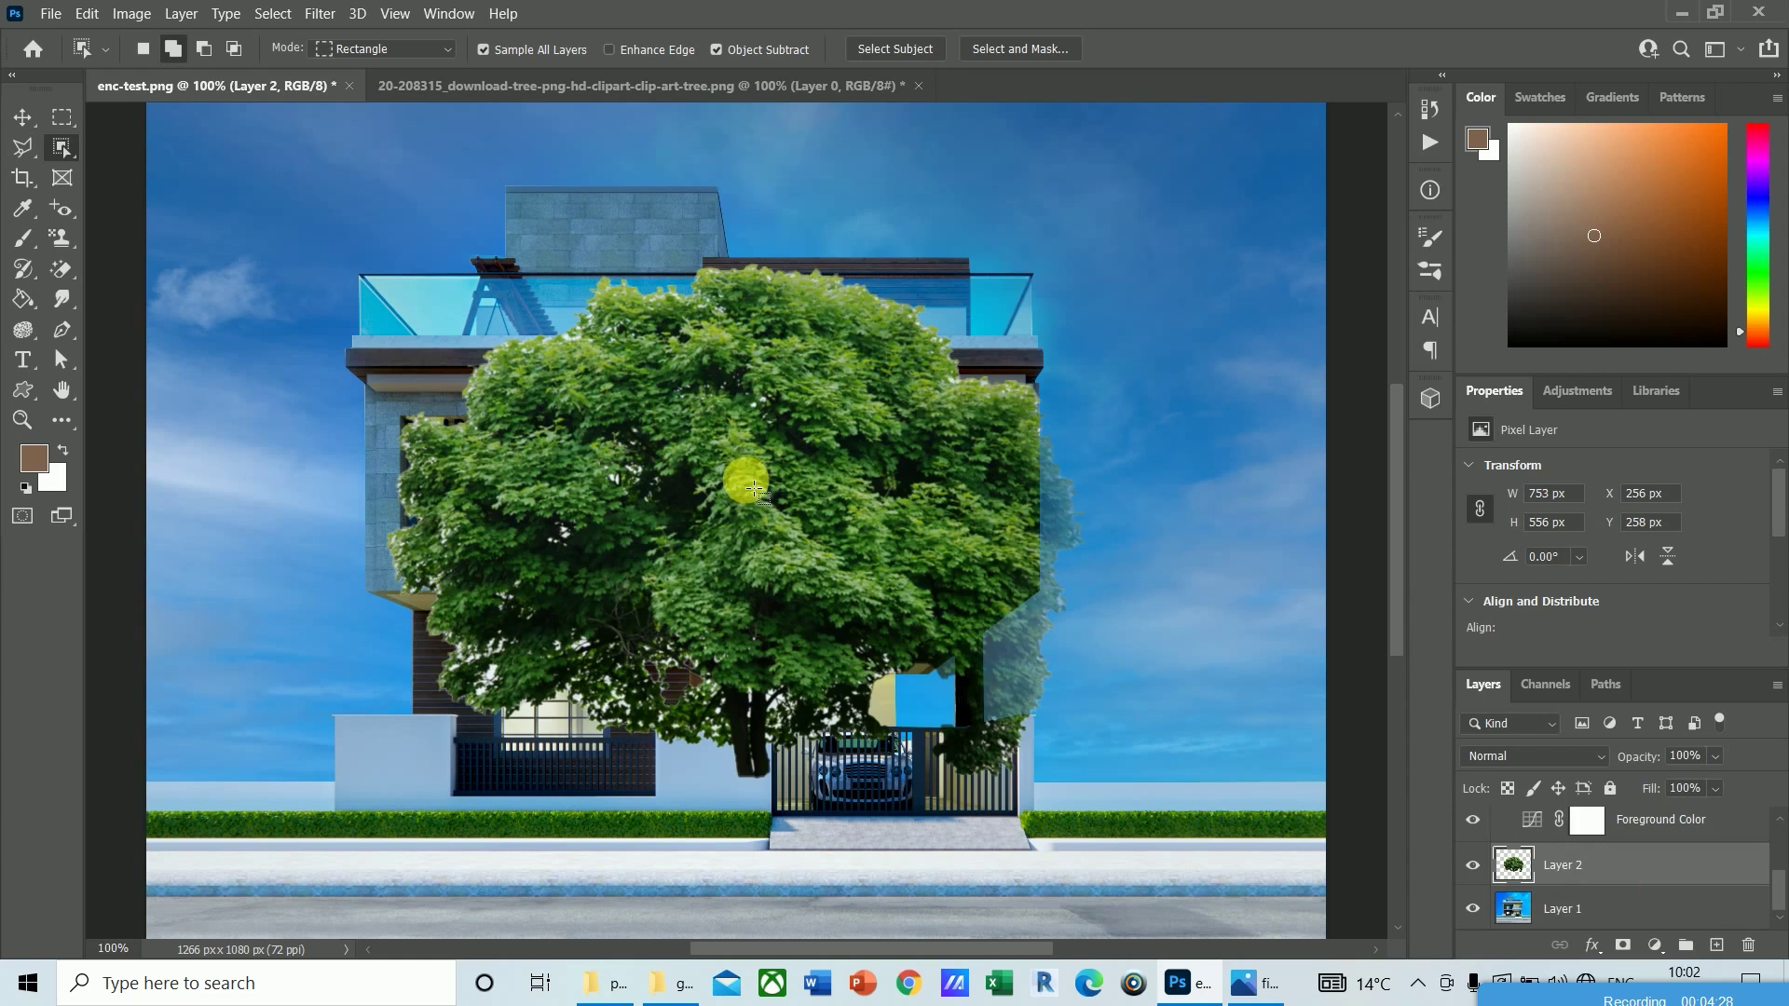
Step: Try to move the pasted tree across the house render with the Move tool
key(v)
drag(771, 488, 902, 525)
click(1557, 876)
drag(780, 522, 759, 454)
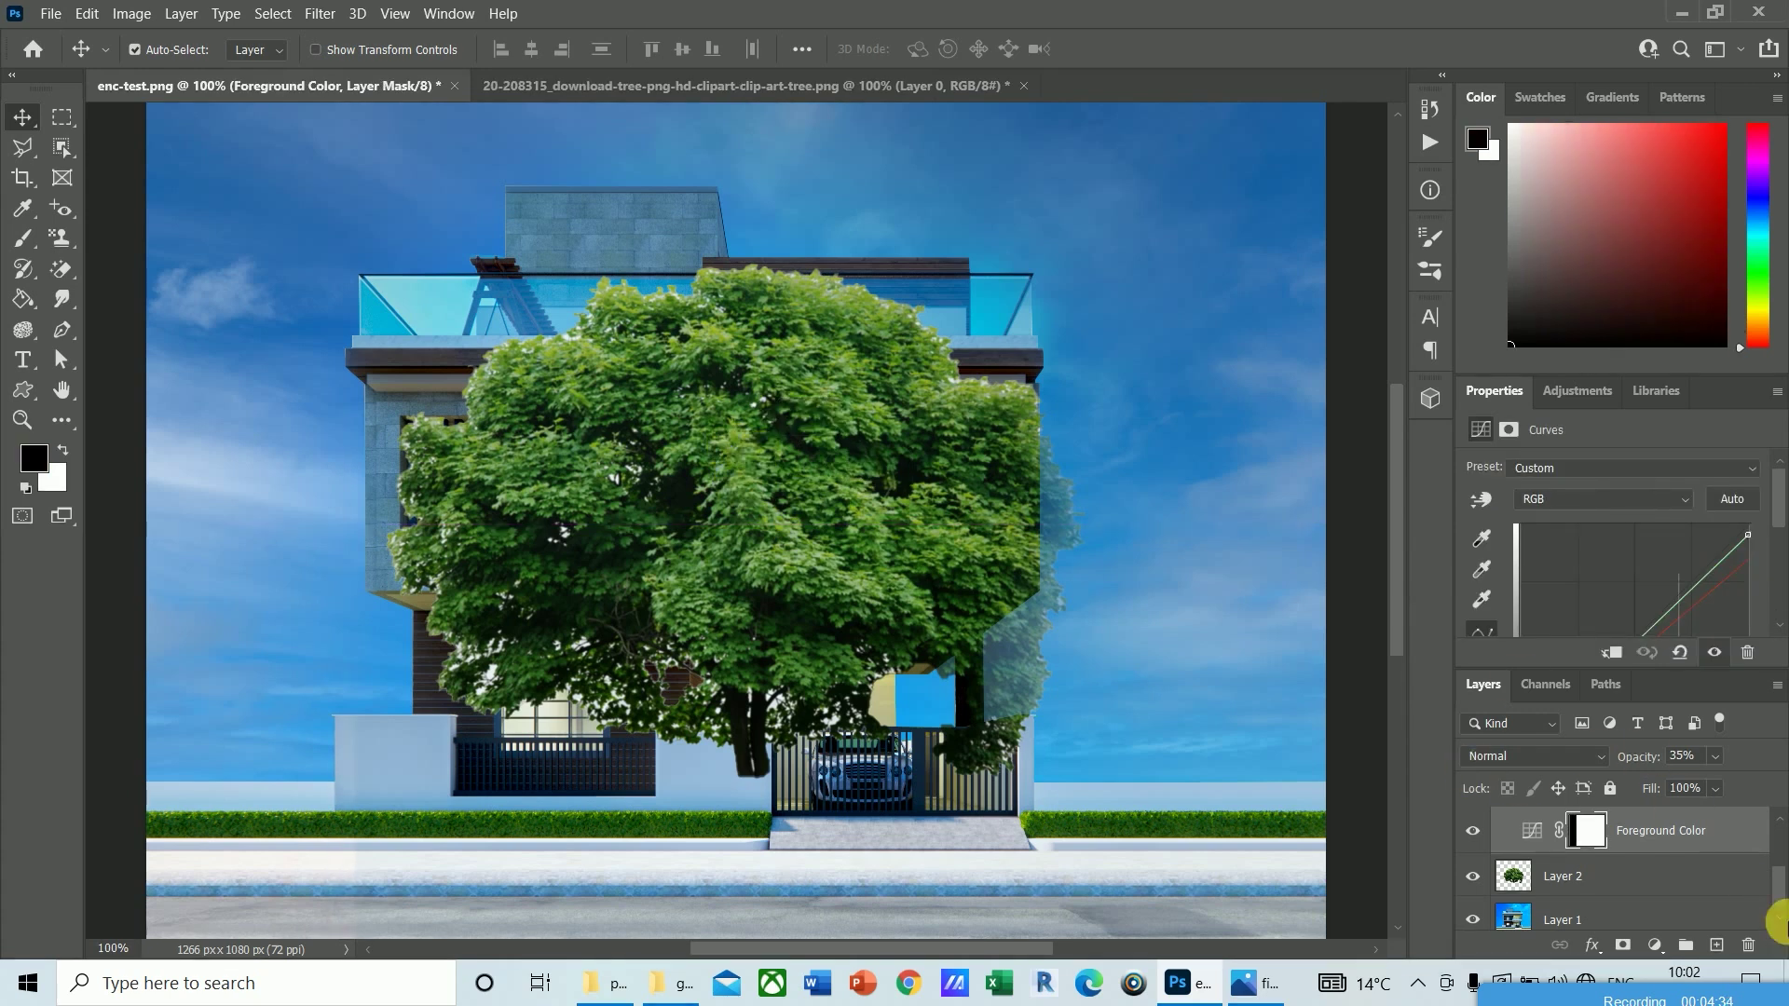
Step: Collapse the Sky Replacement Group and delete it together with its contents
scroll(1776, 895, up, 3)
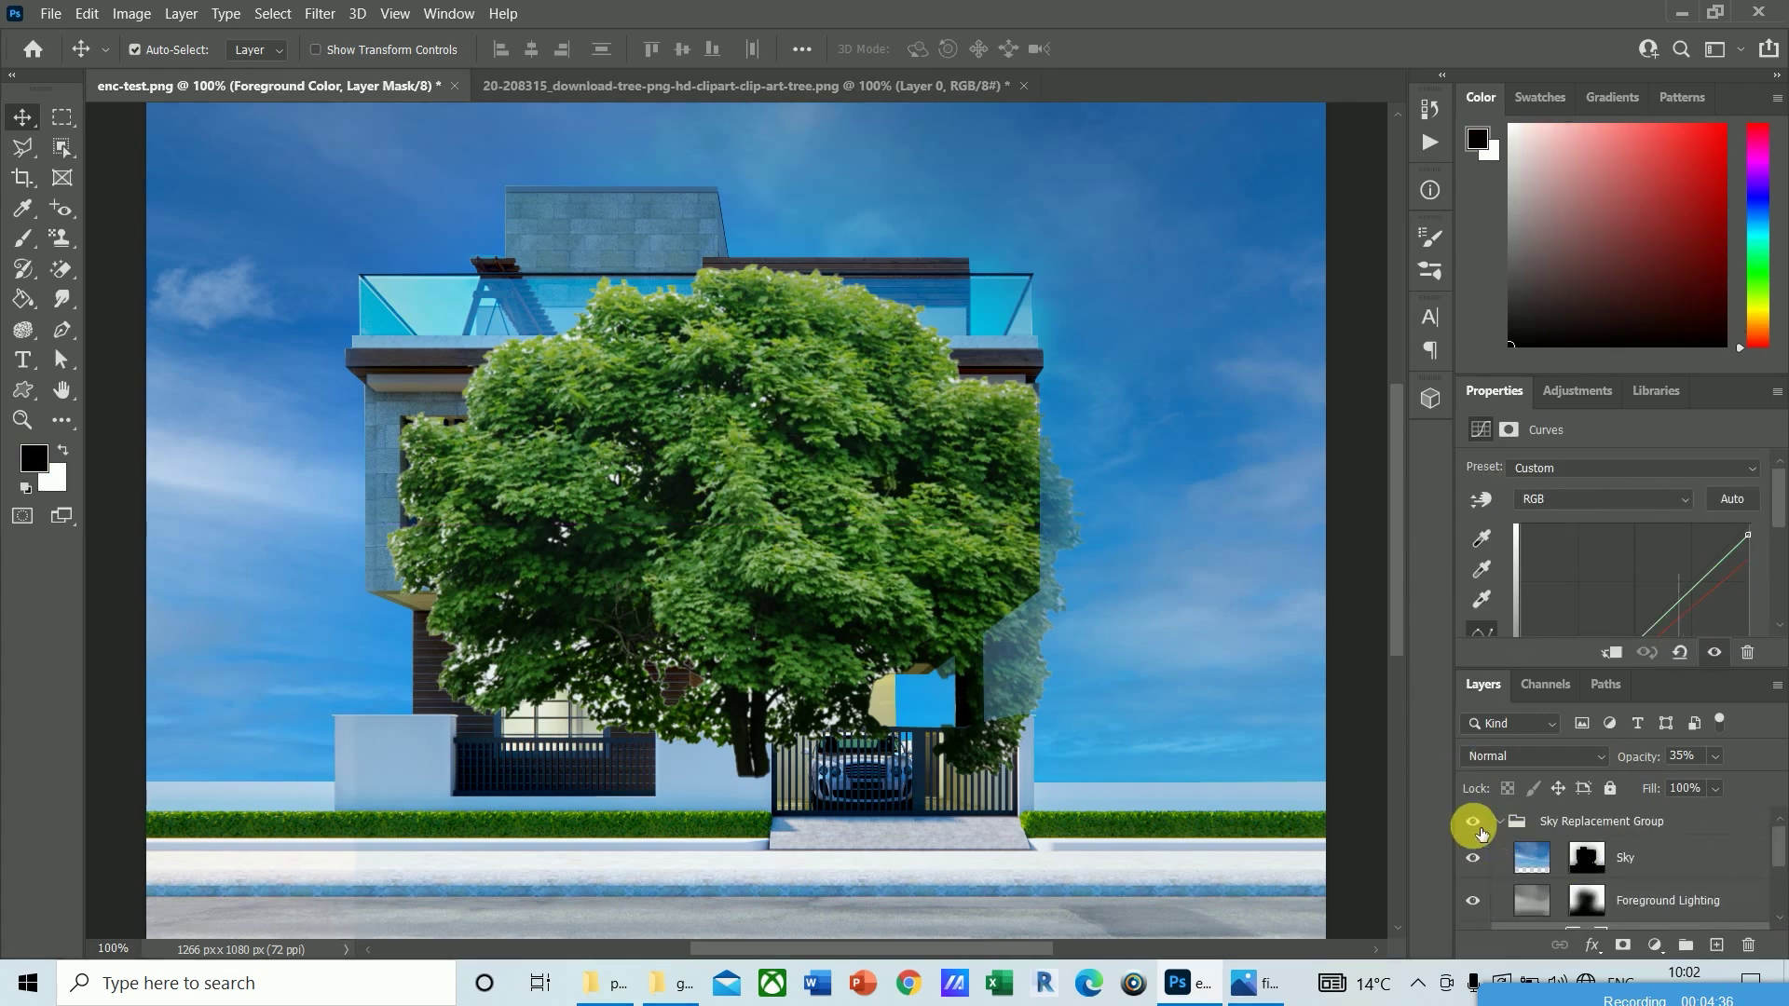
click(1556, 829)
click(1500, 821)
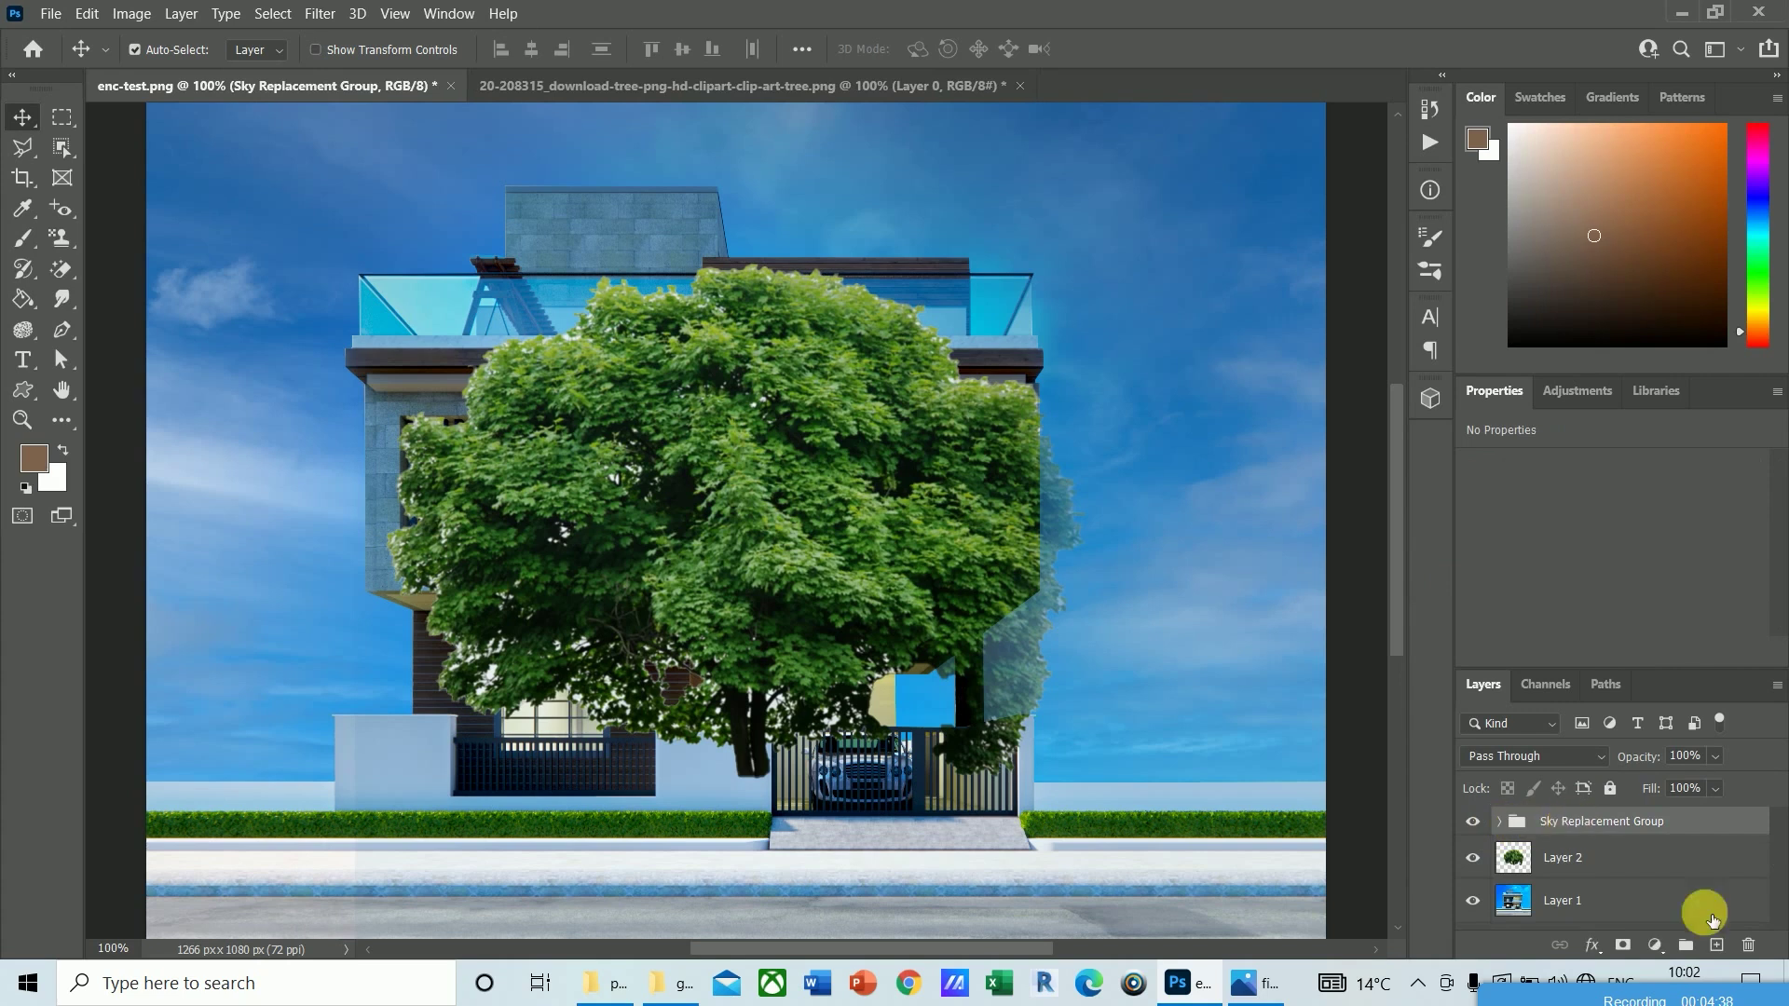
click(1749, 945)
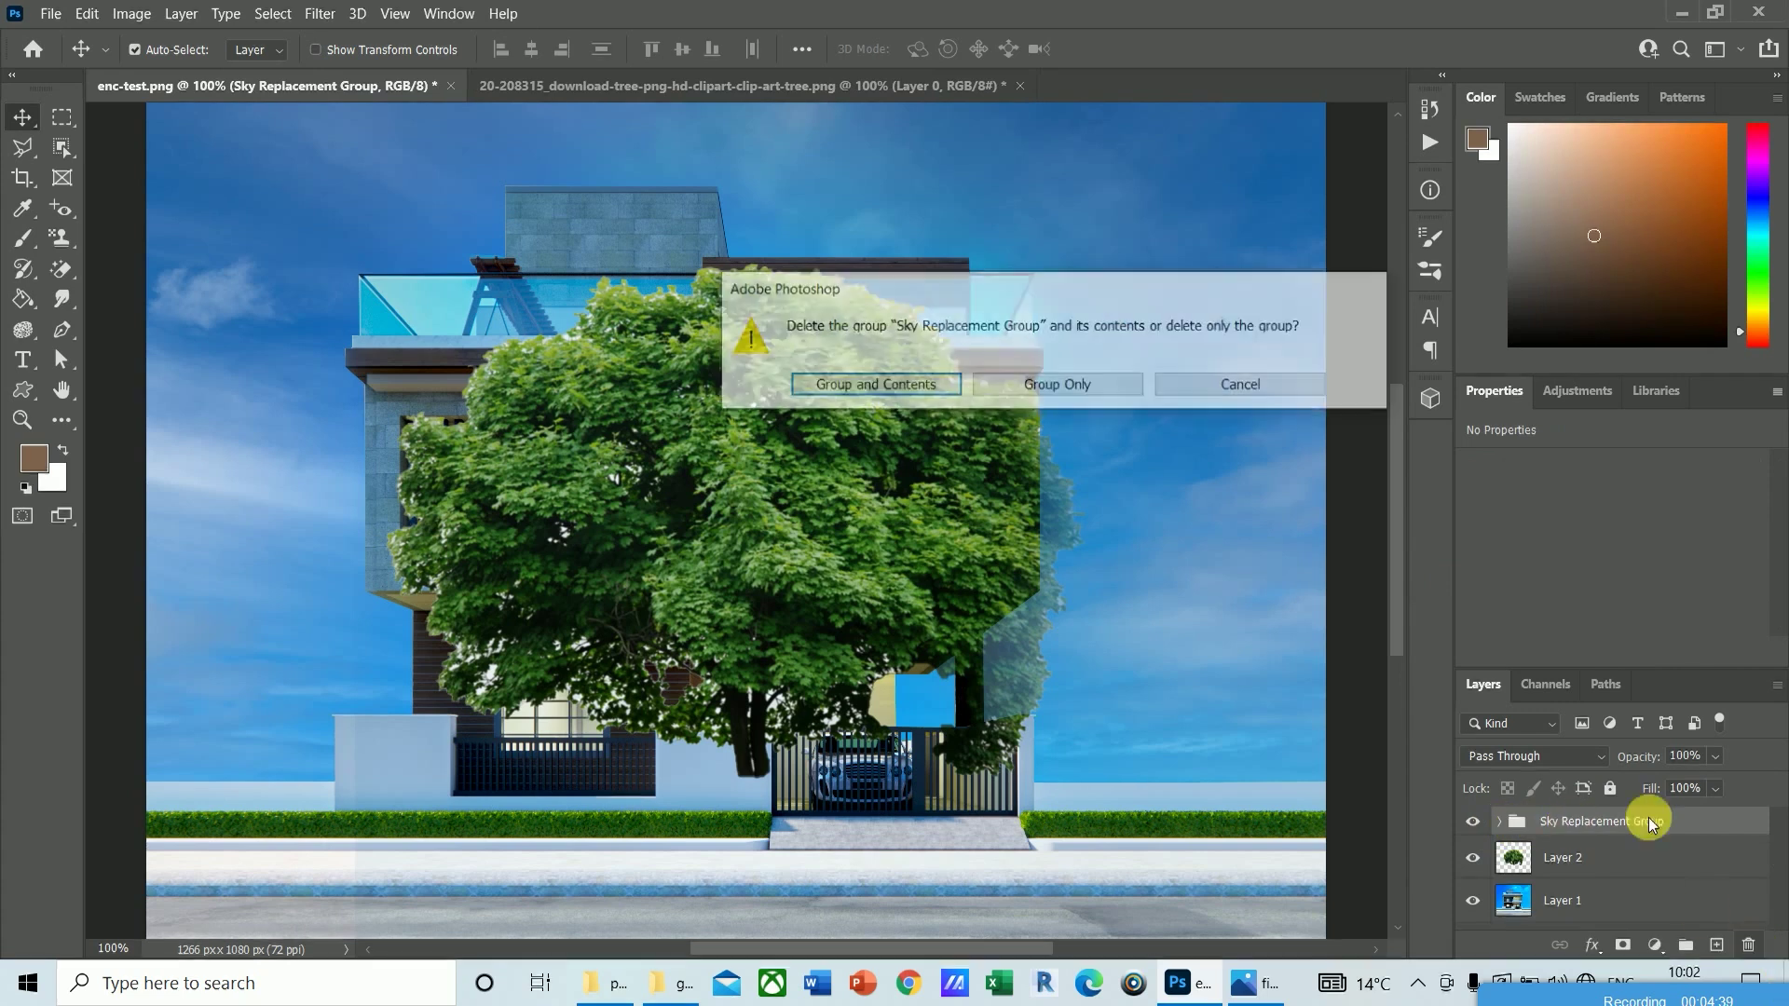
click(868, 388)
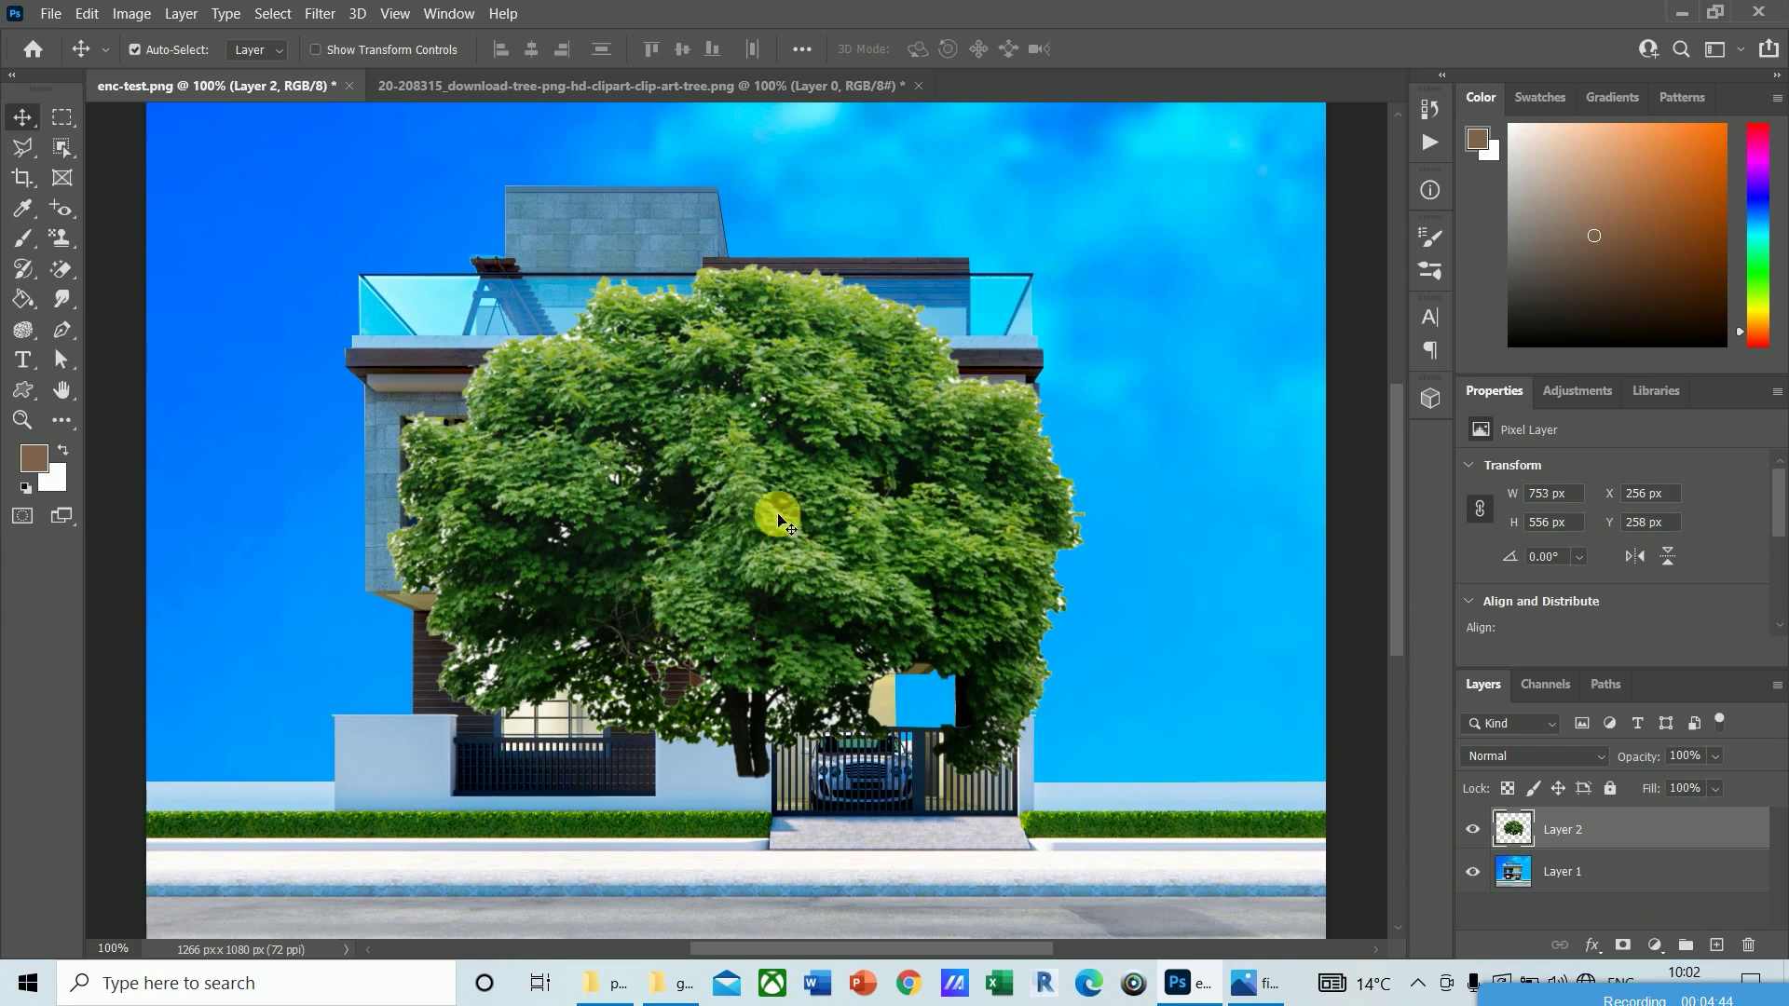
Step: Move the tree to the right edge of the render beside the gate, at about X 802 px and Y 295 px
drag(762, 512, 1247, 557)
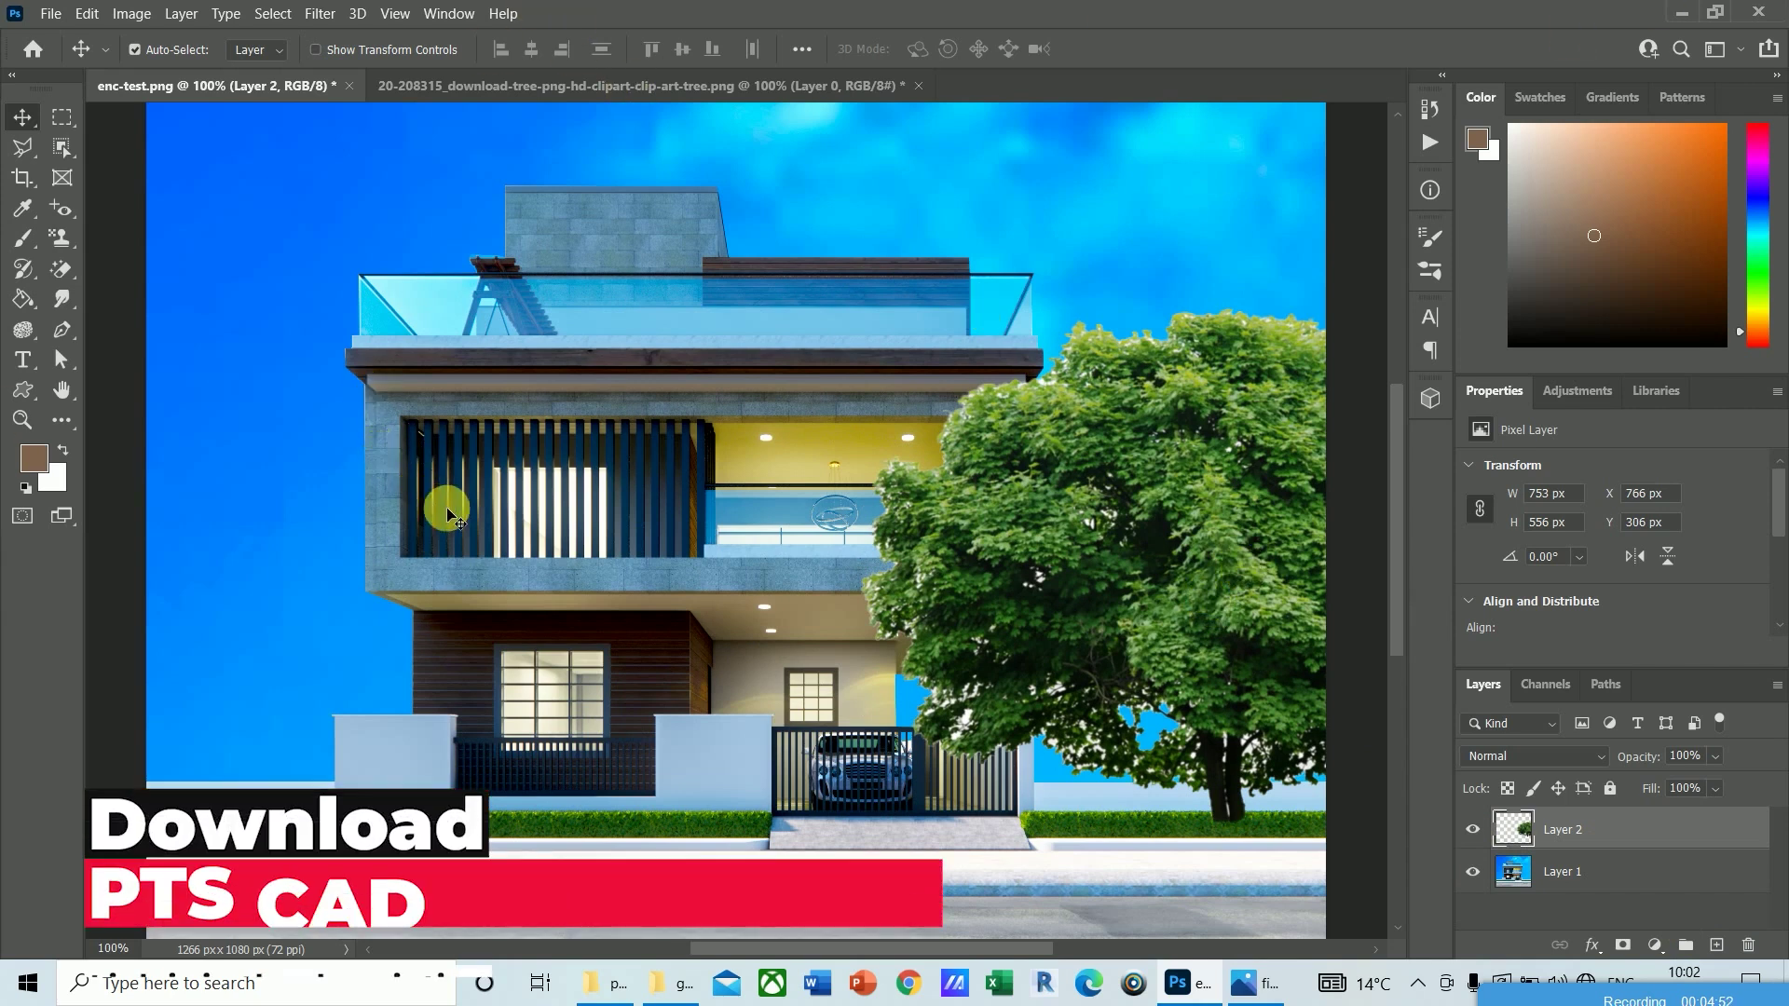
key(ctrl+minus)
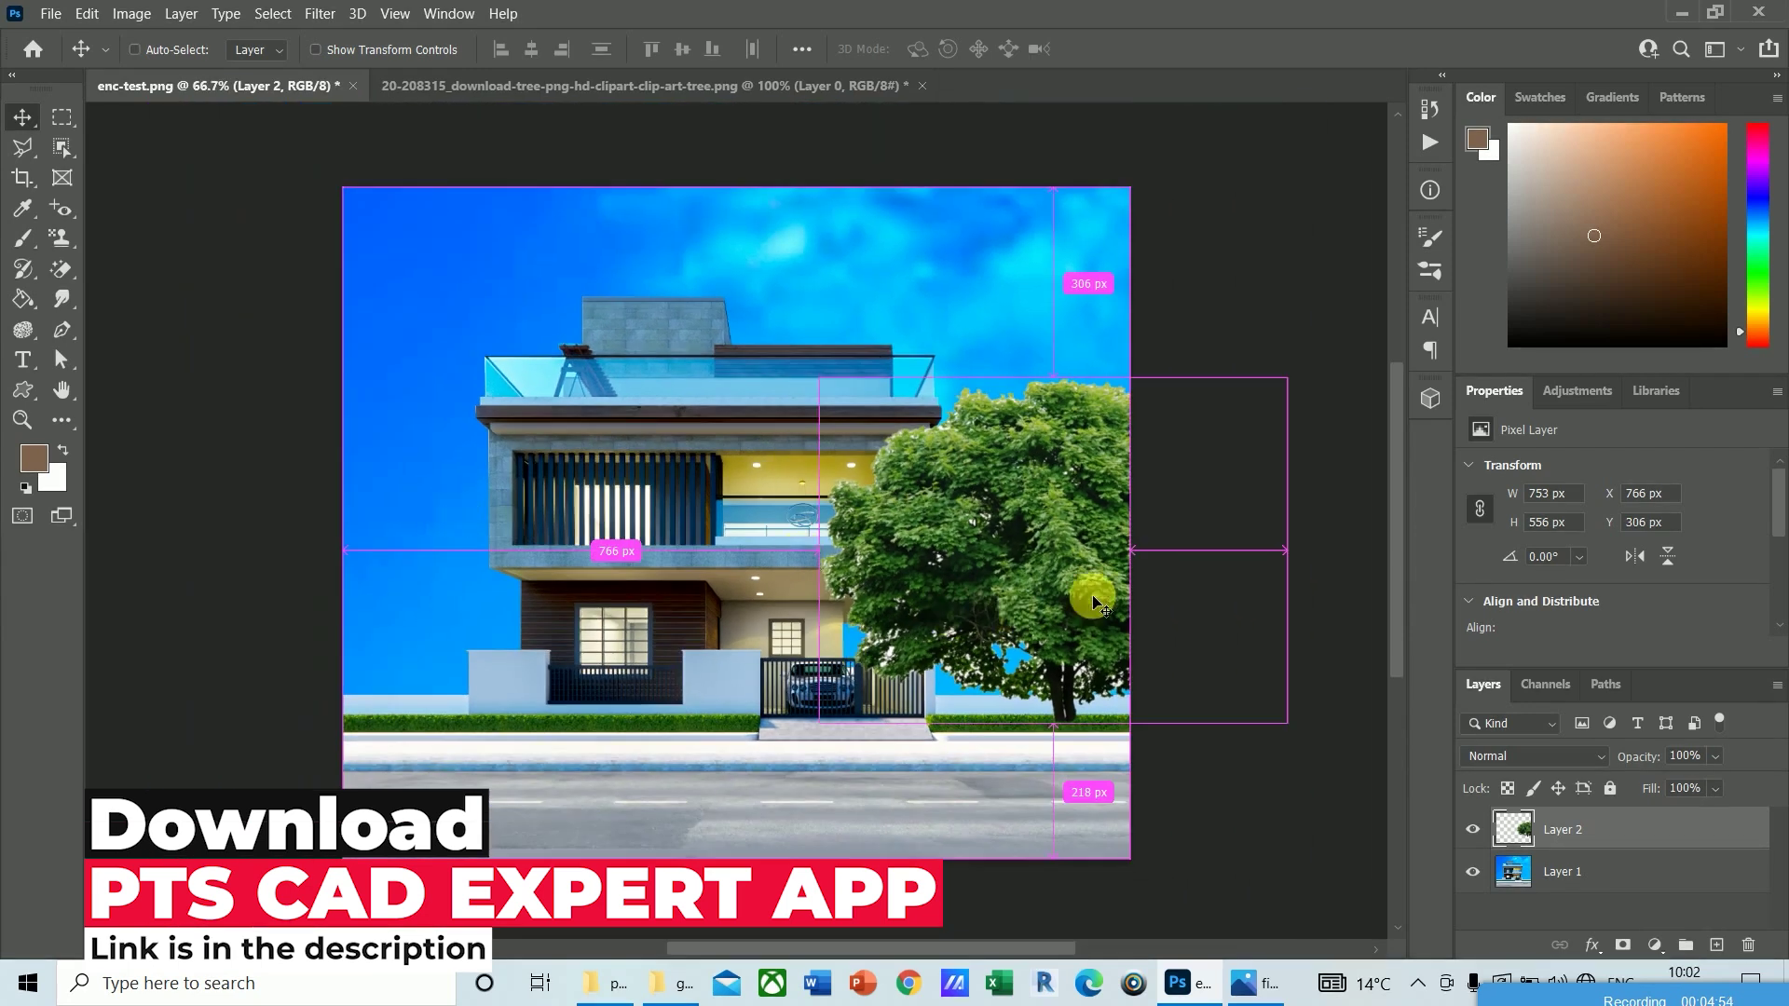
mouse_move(1048, 518)
mouse_down()
mouse_move(1122, 474)
mouse_move(1097, 517)
mouse_move(1026, 538)
mouse_move(1087, 431)
mouse_move(1025, 526)
mouse_up()
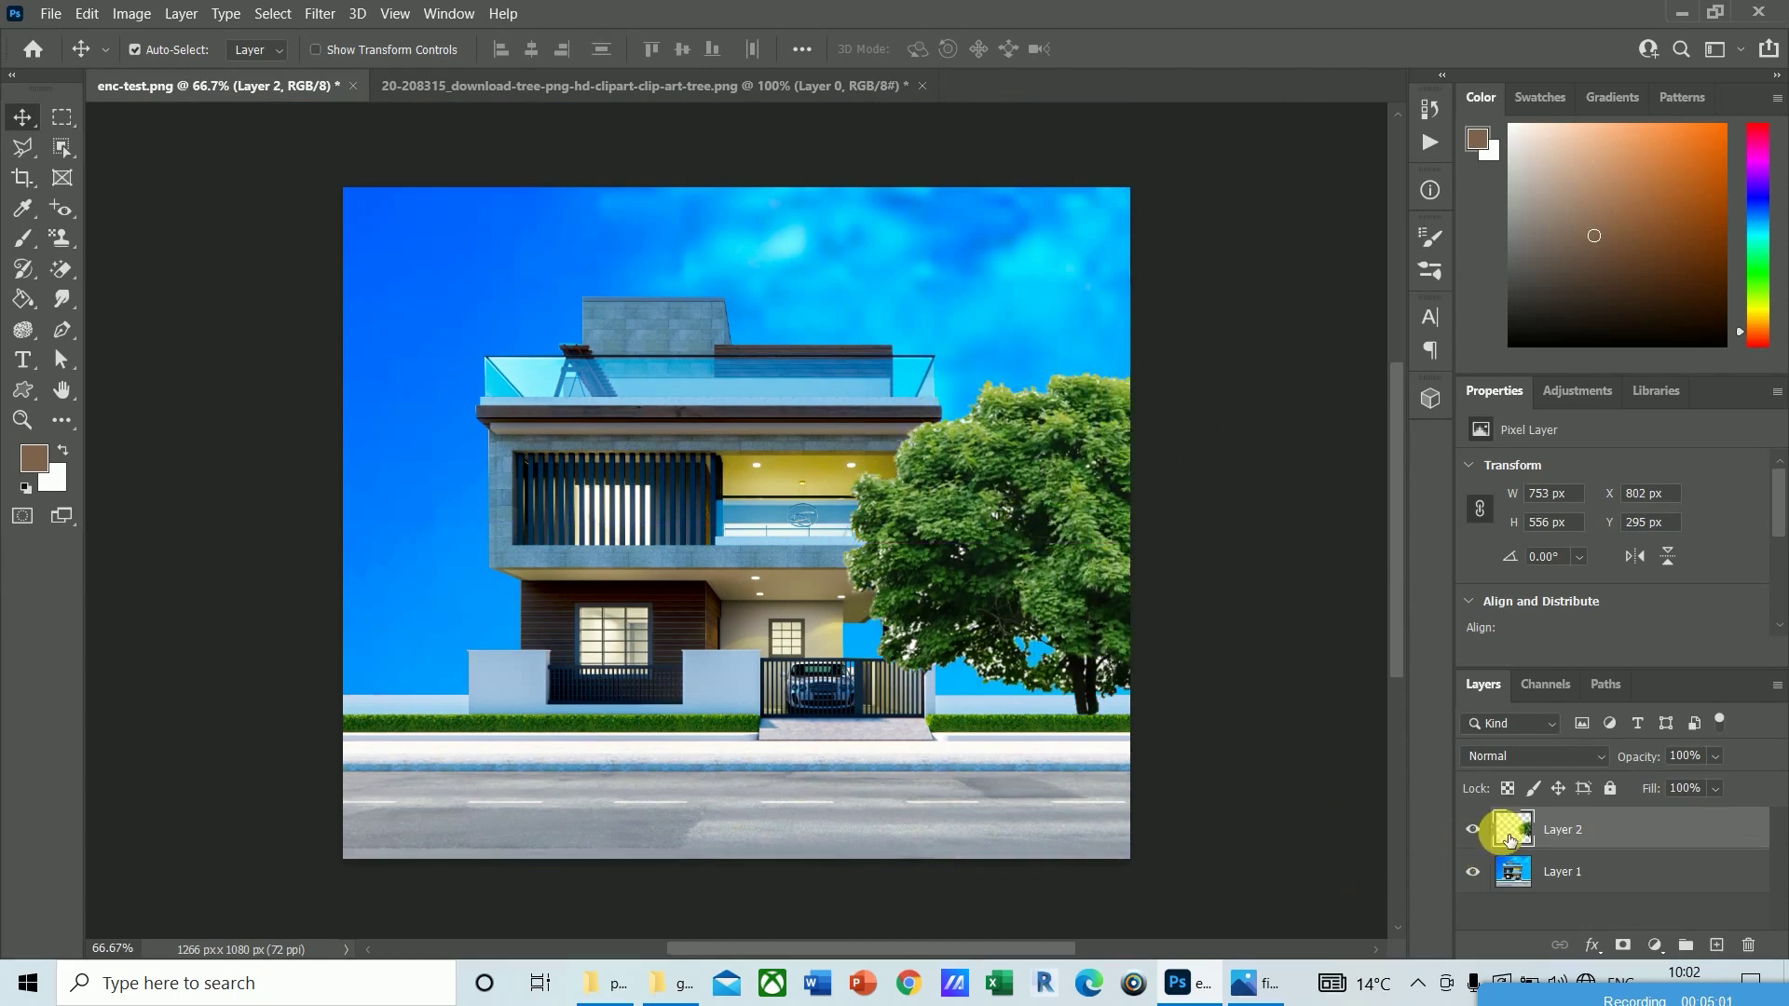
Step: Hide the tree layer and view the house render at 100% zoom
click(1473, 829)
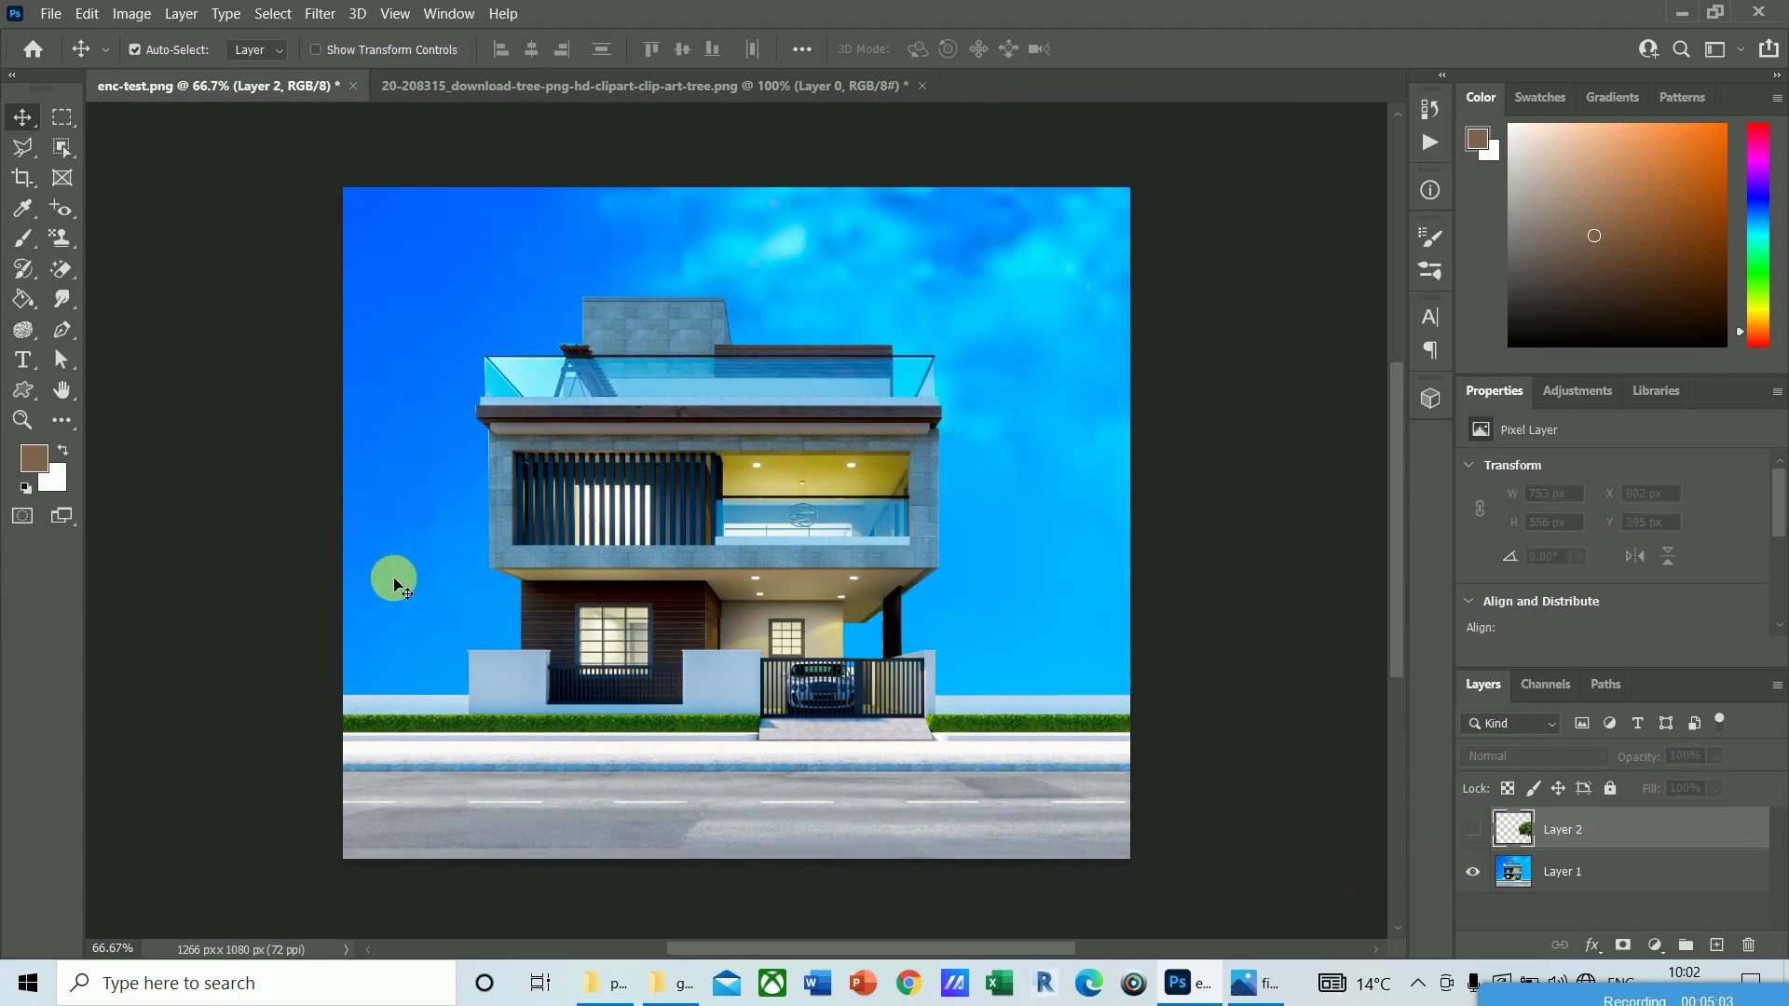
key(ctrl+plus)
key(ctrl+plus)
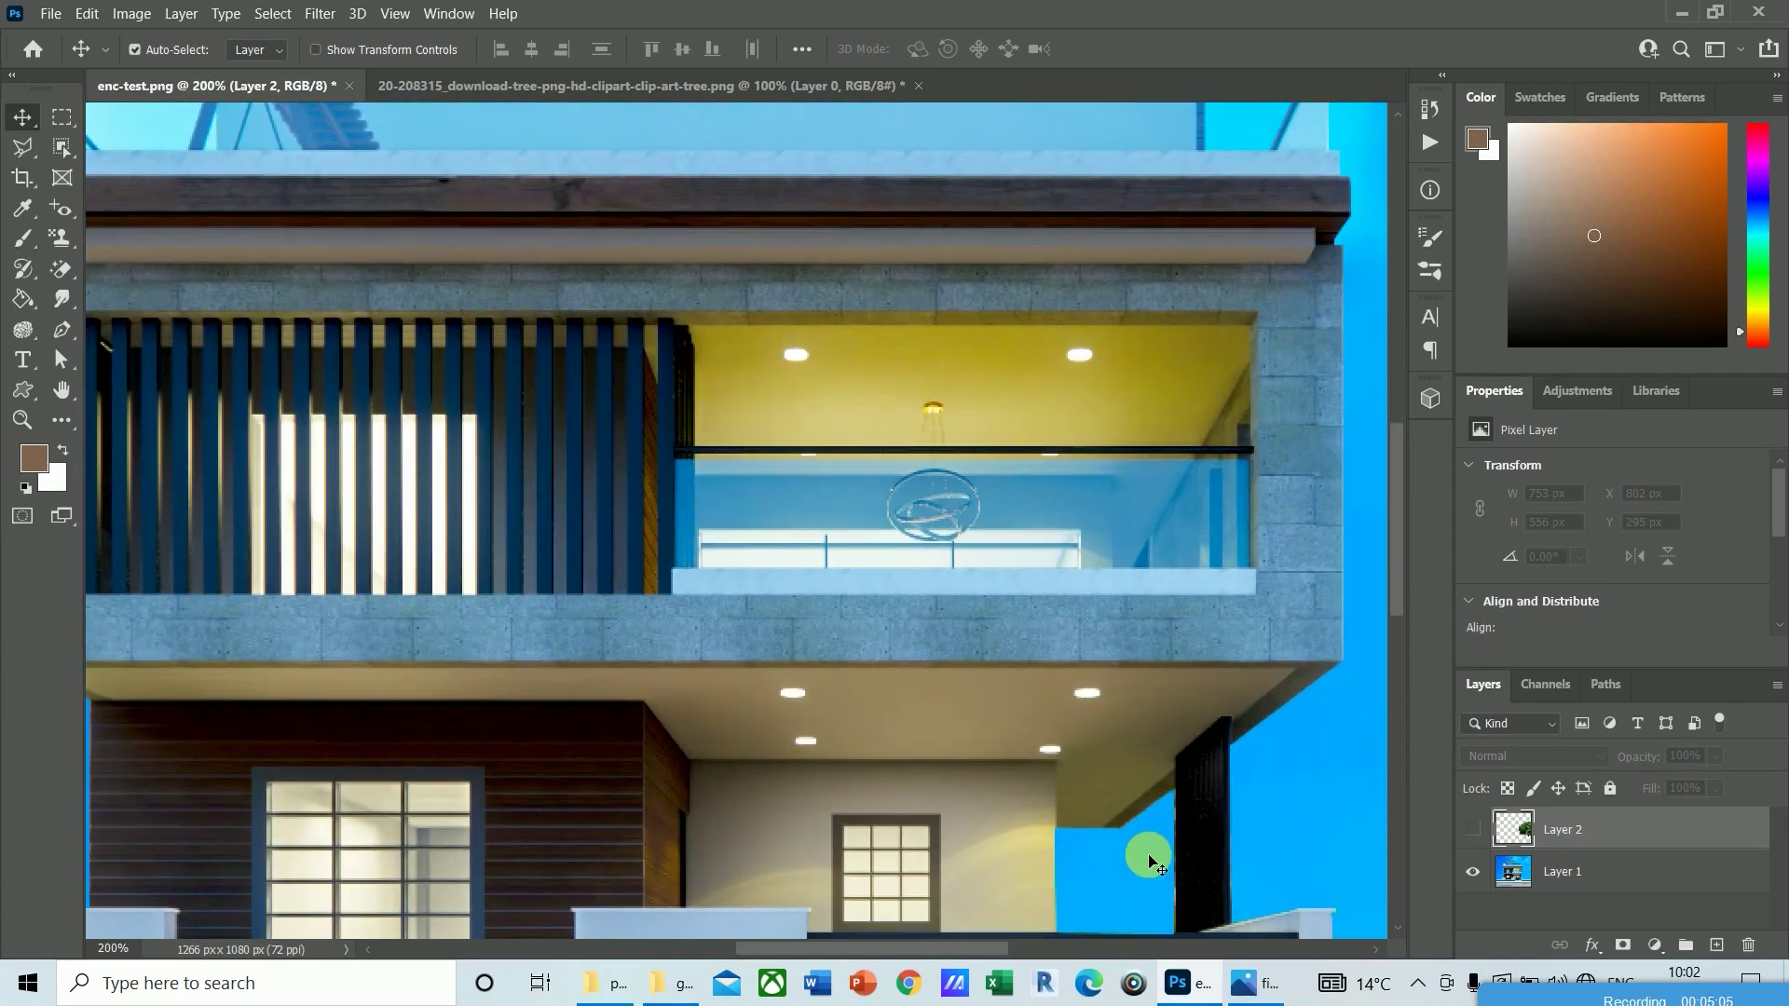
key(ctrl+minus)
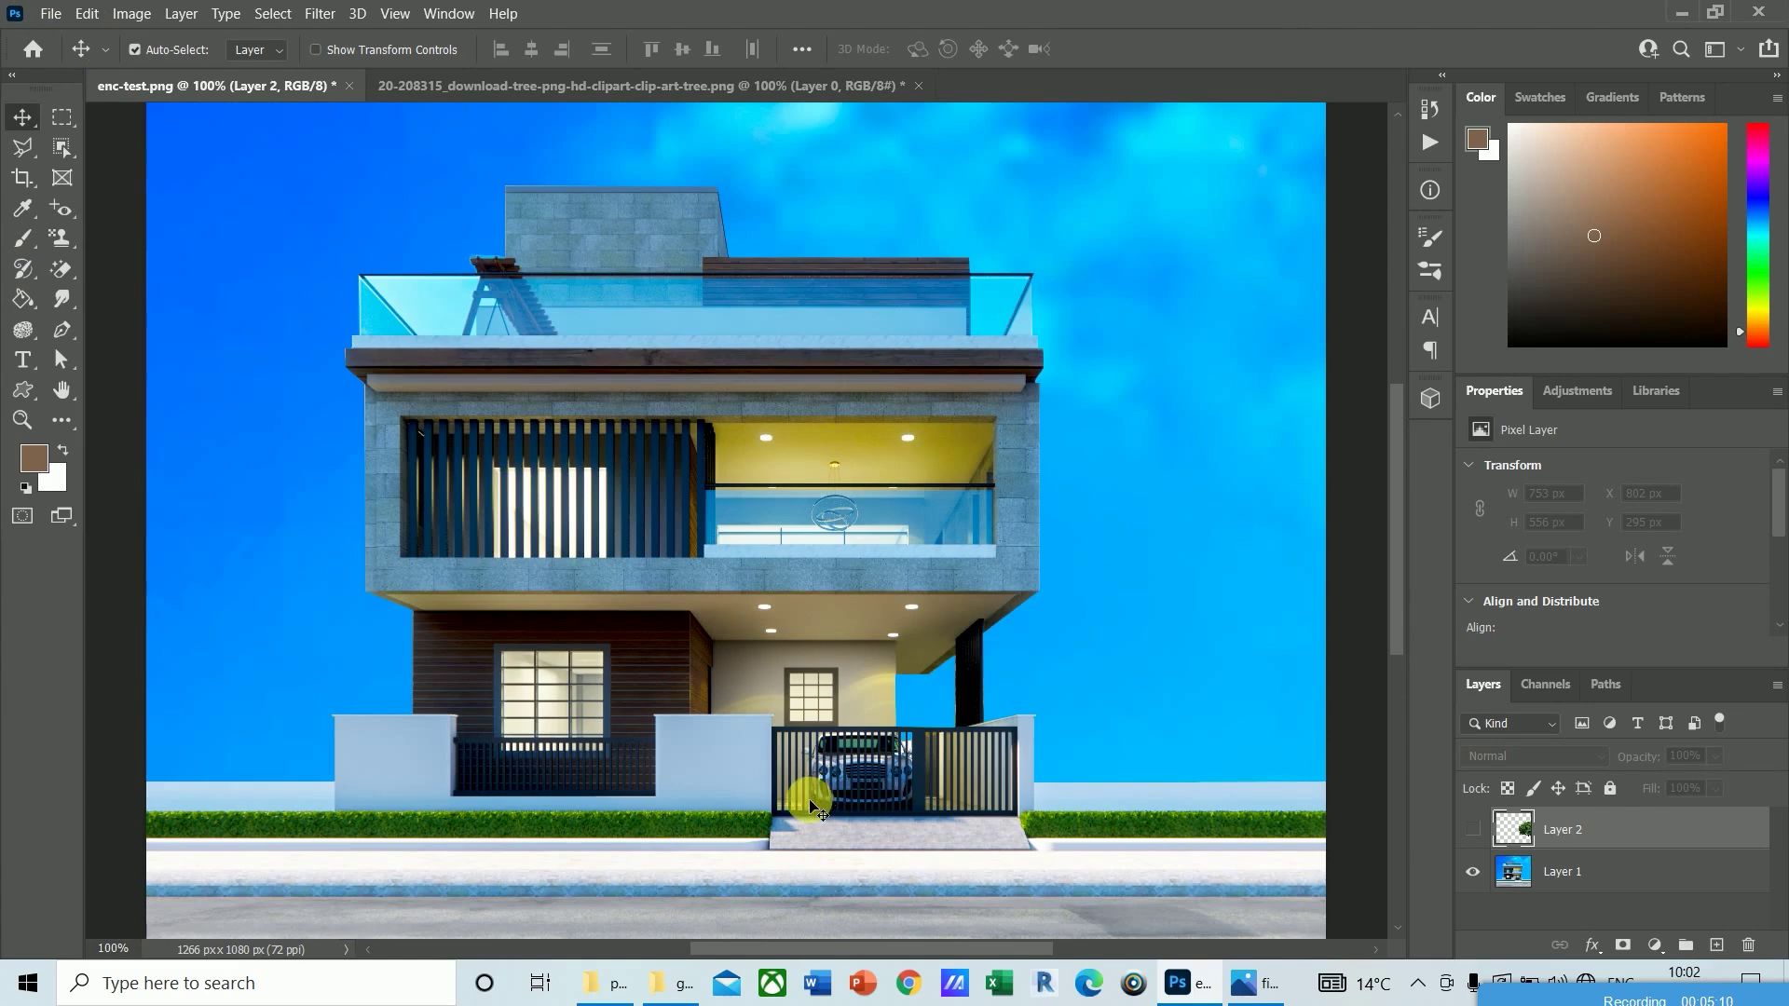
Step: Activate the Pen tool in Path mode and open its path options
click(22, 152)
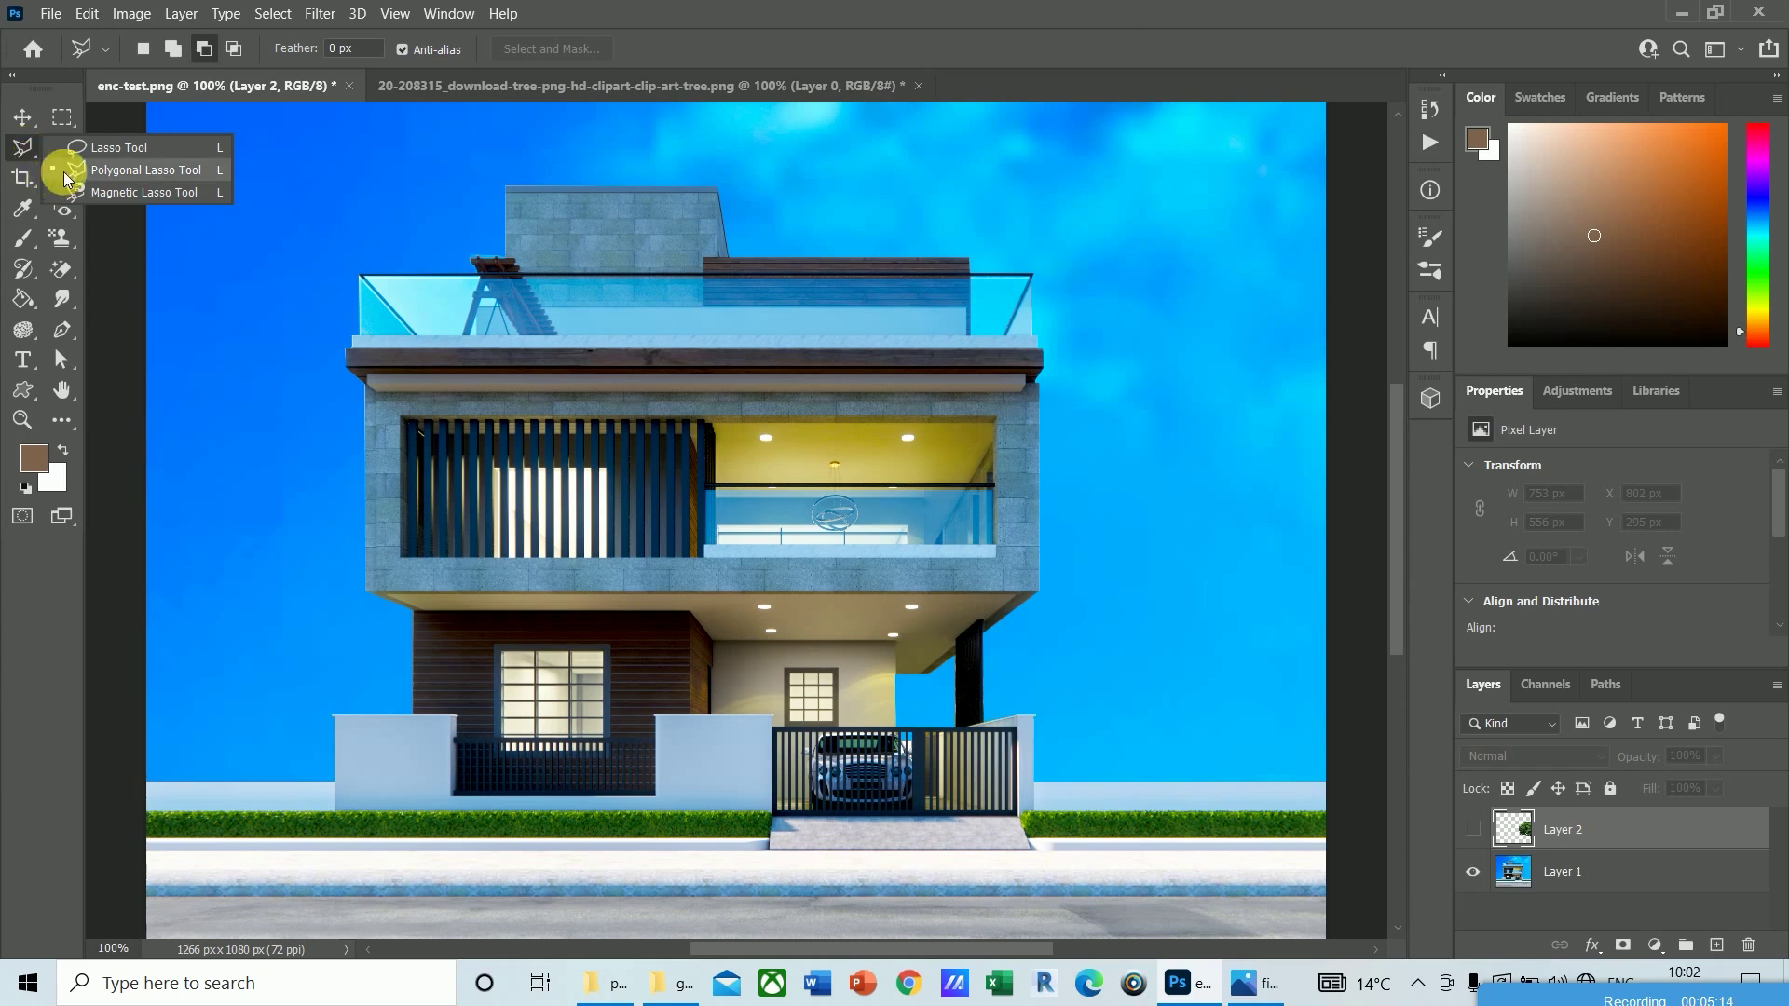
click(62, 332)
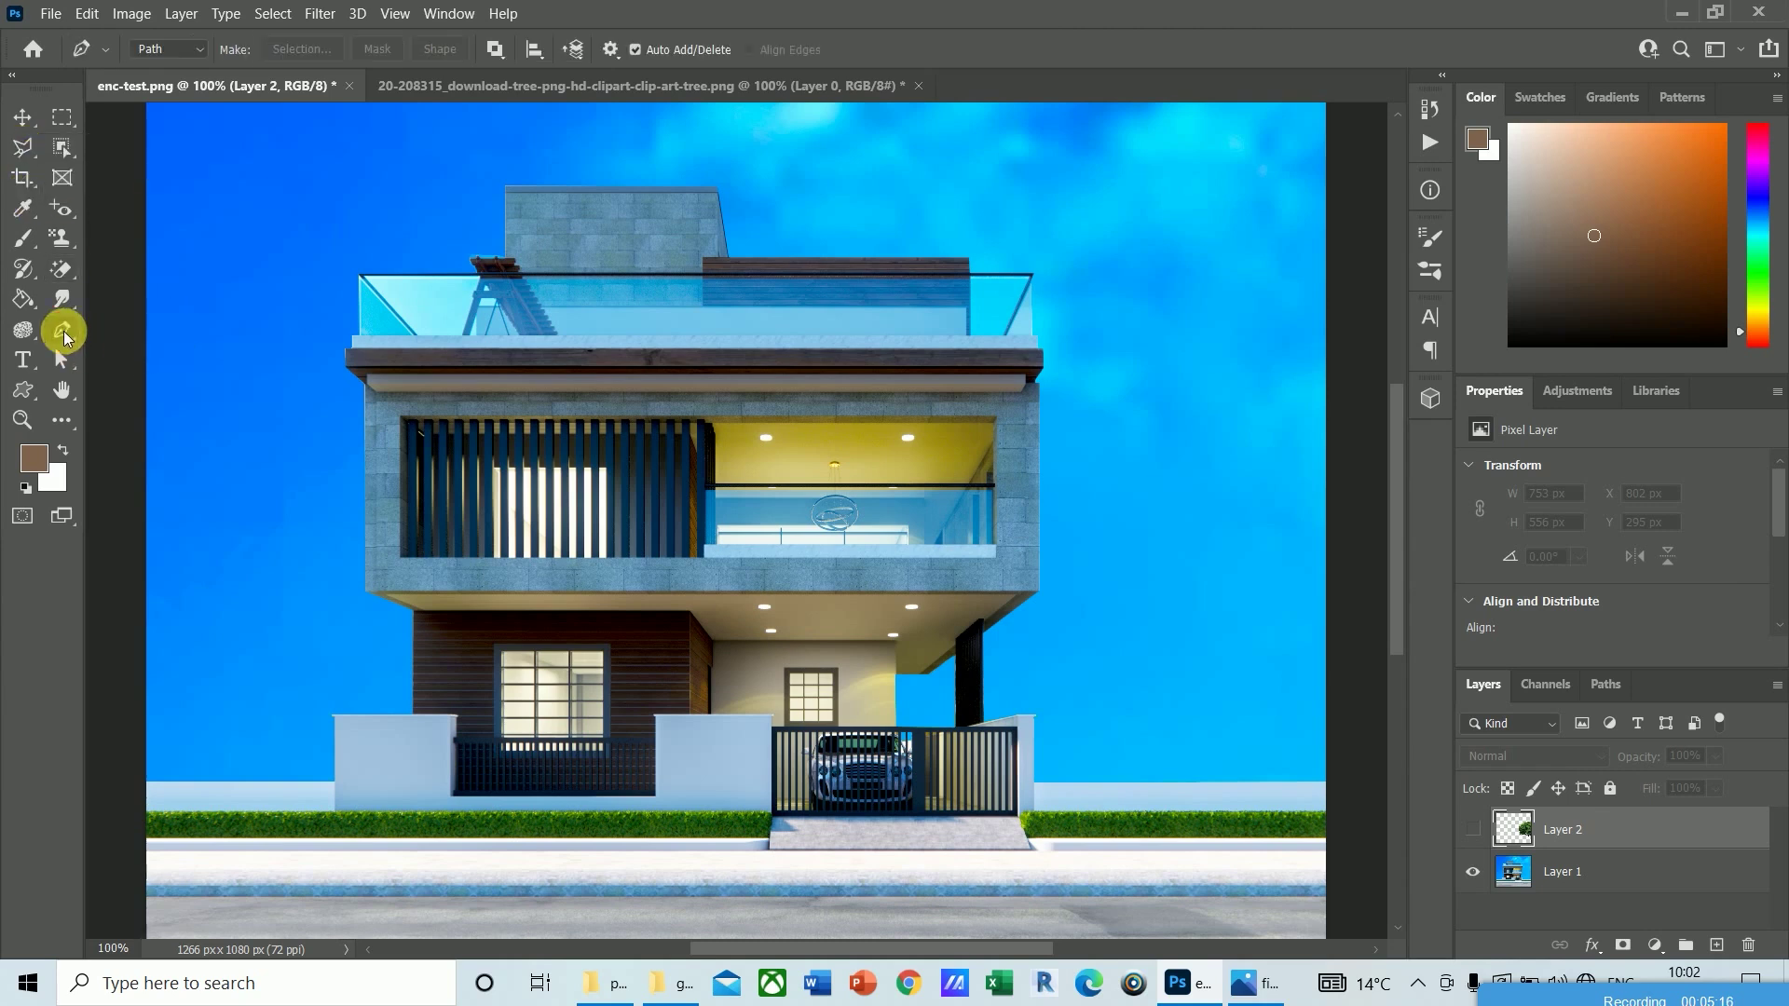
click(120, 327)
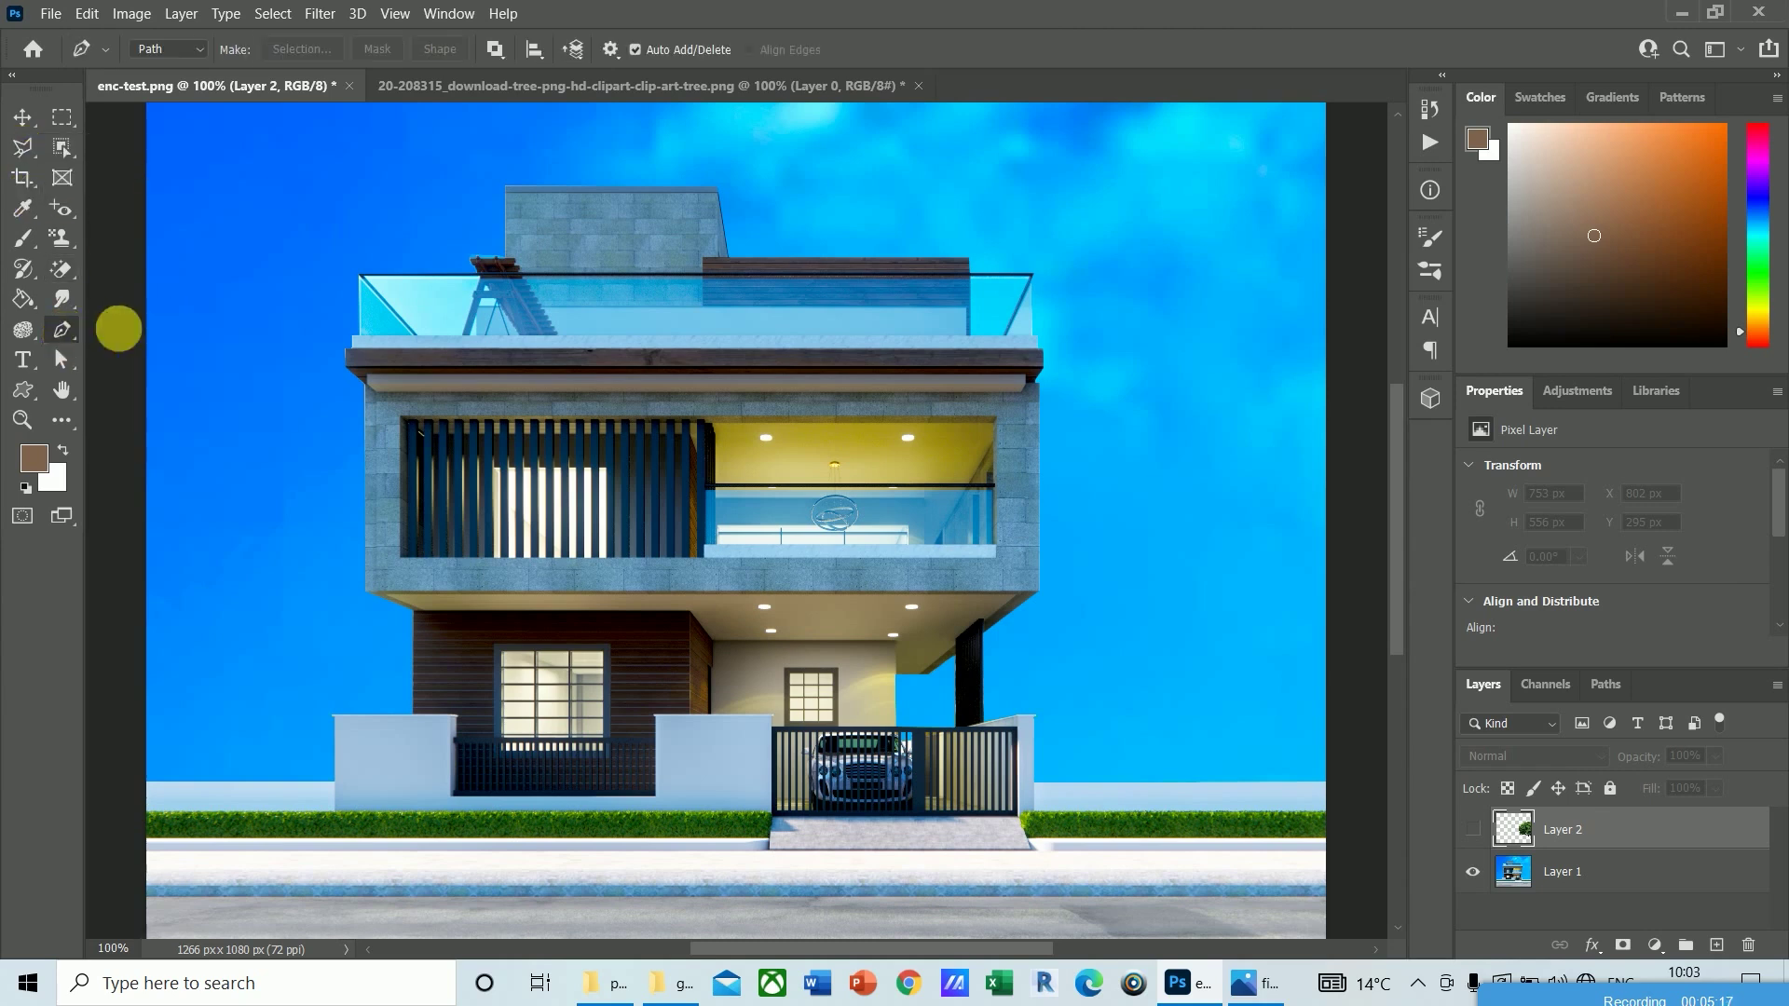
click(610, 49)
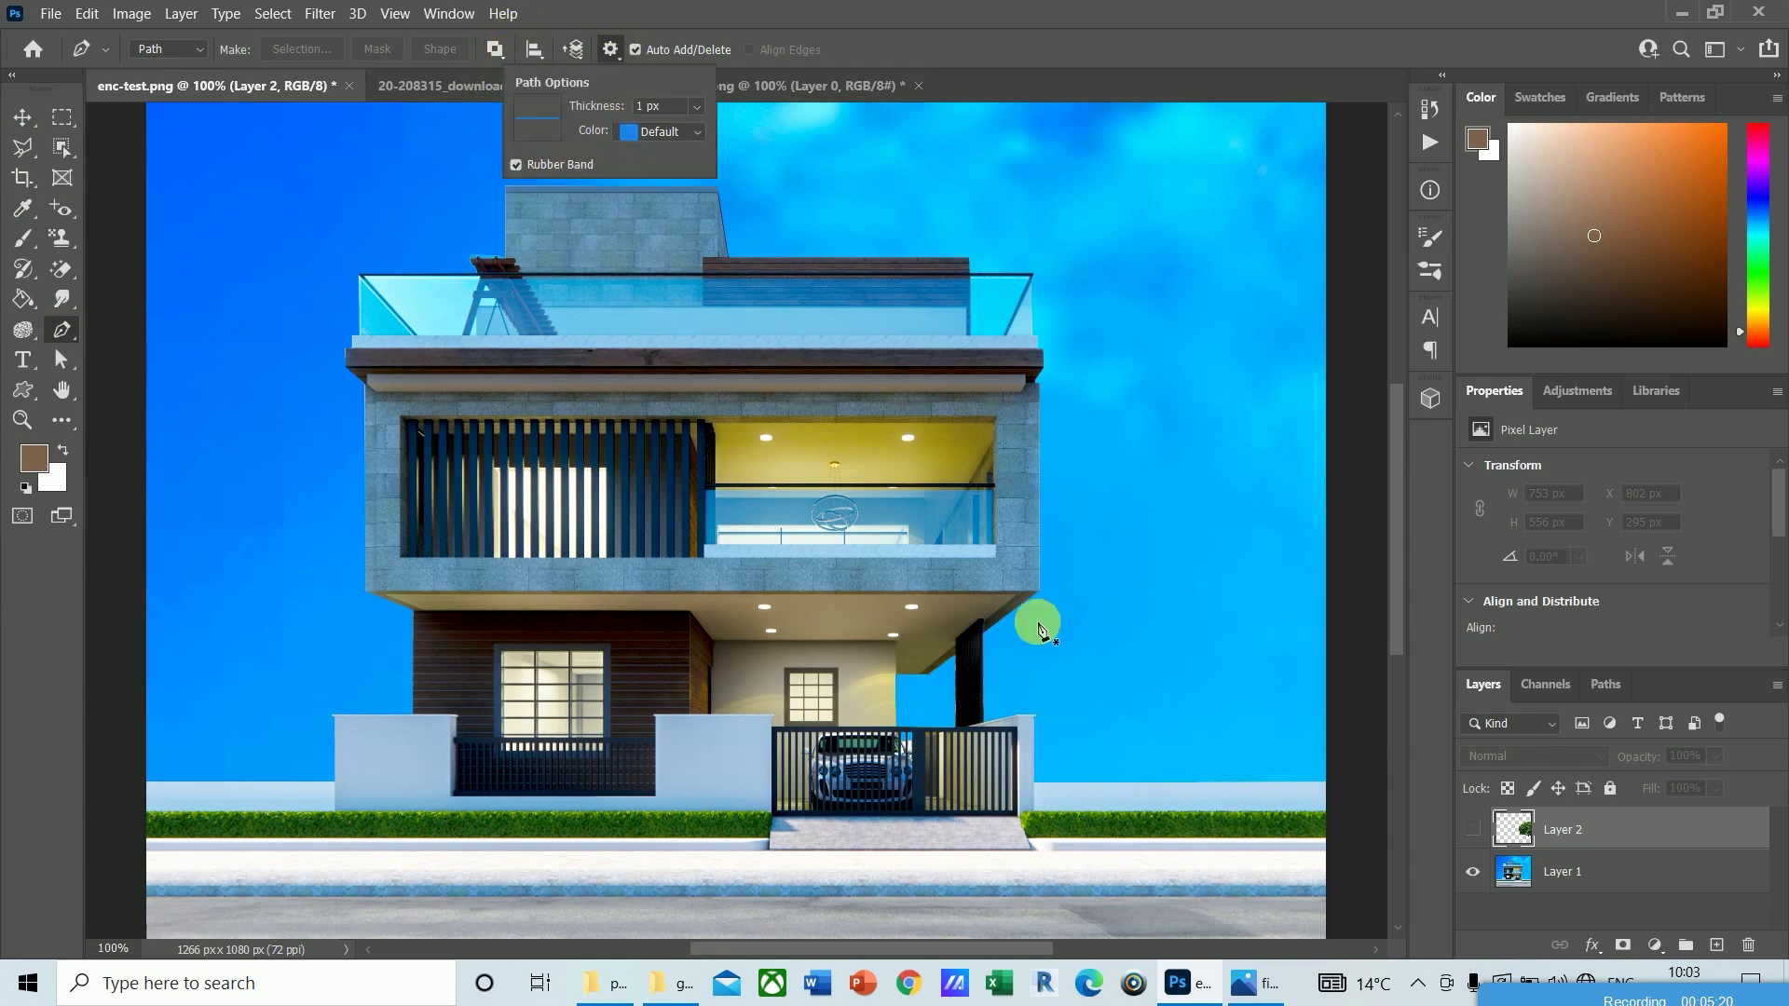
Step: Trace a path from the left boundary wall along the horizon, around the image's outer sky edges, and back to the right gate wall
click(332, 782)
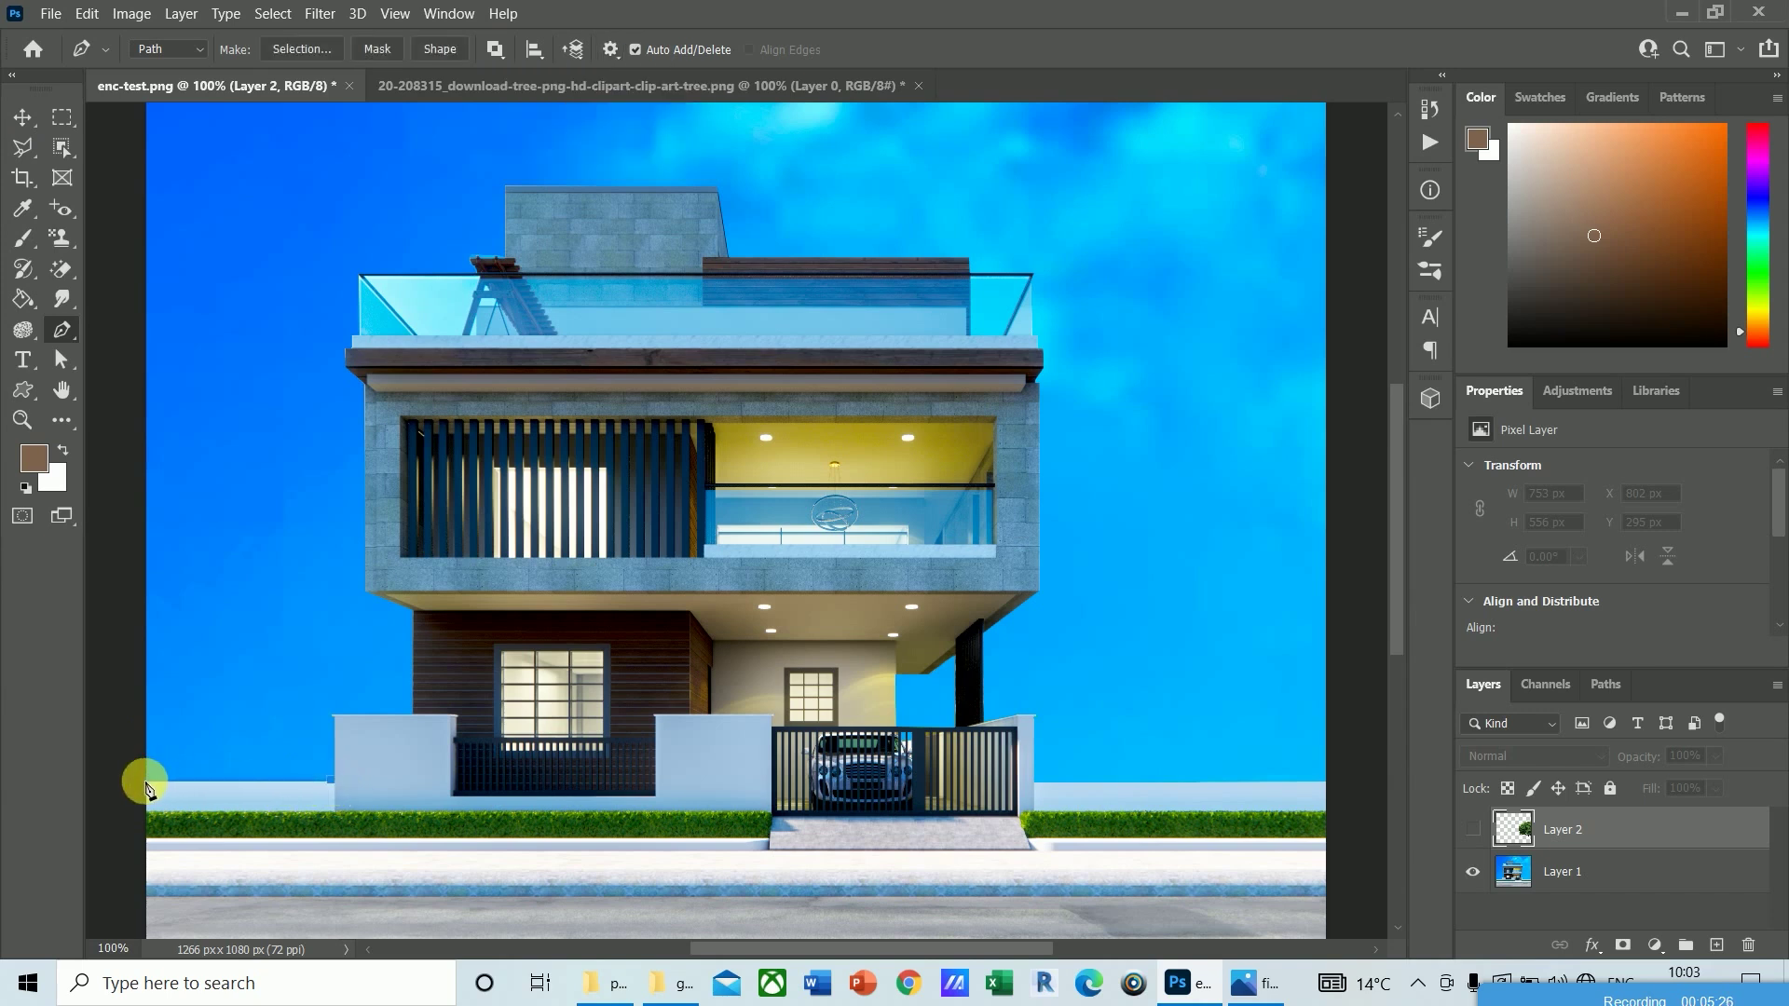
click(145, 783)
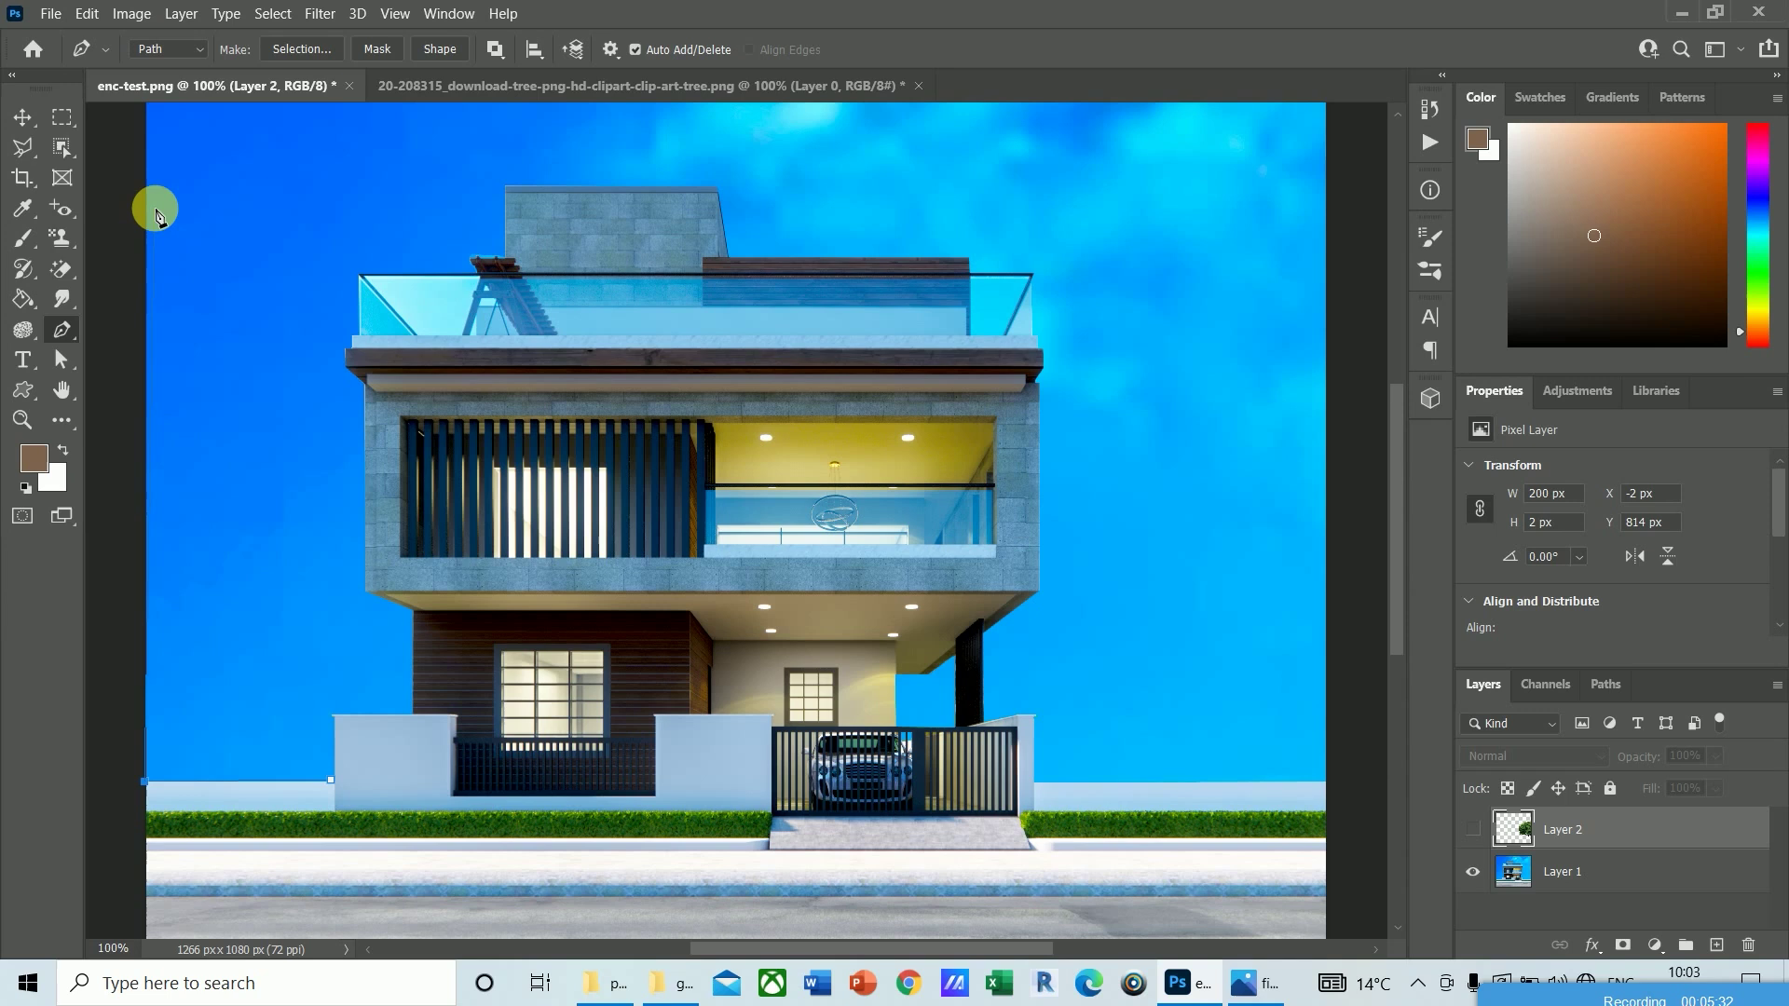
scroll(149, 233, up, 5)
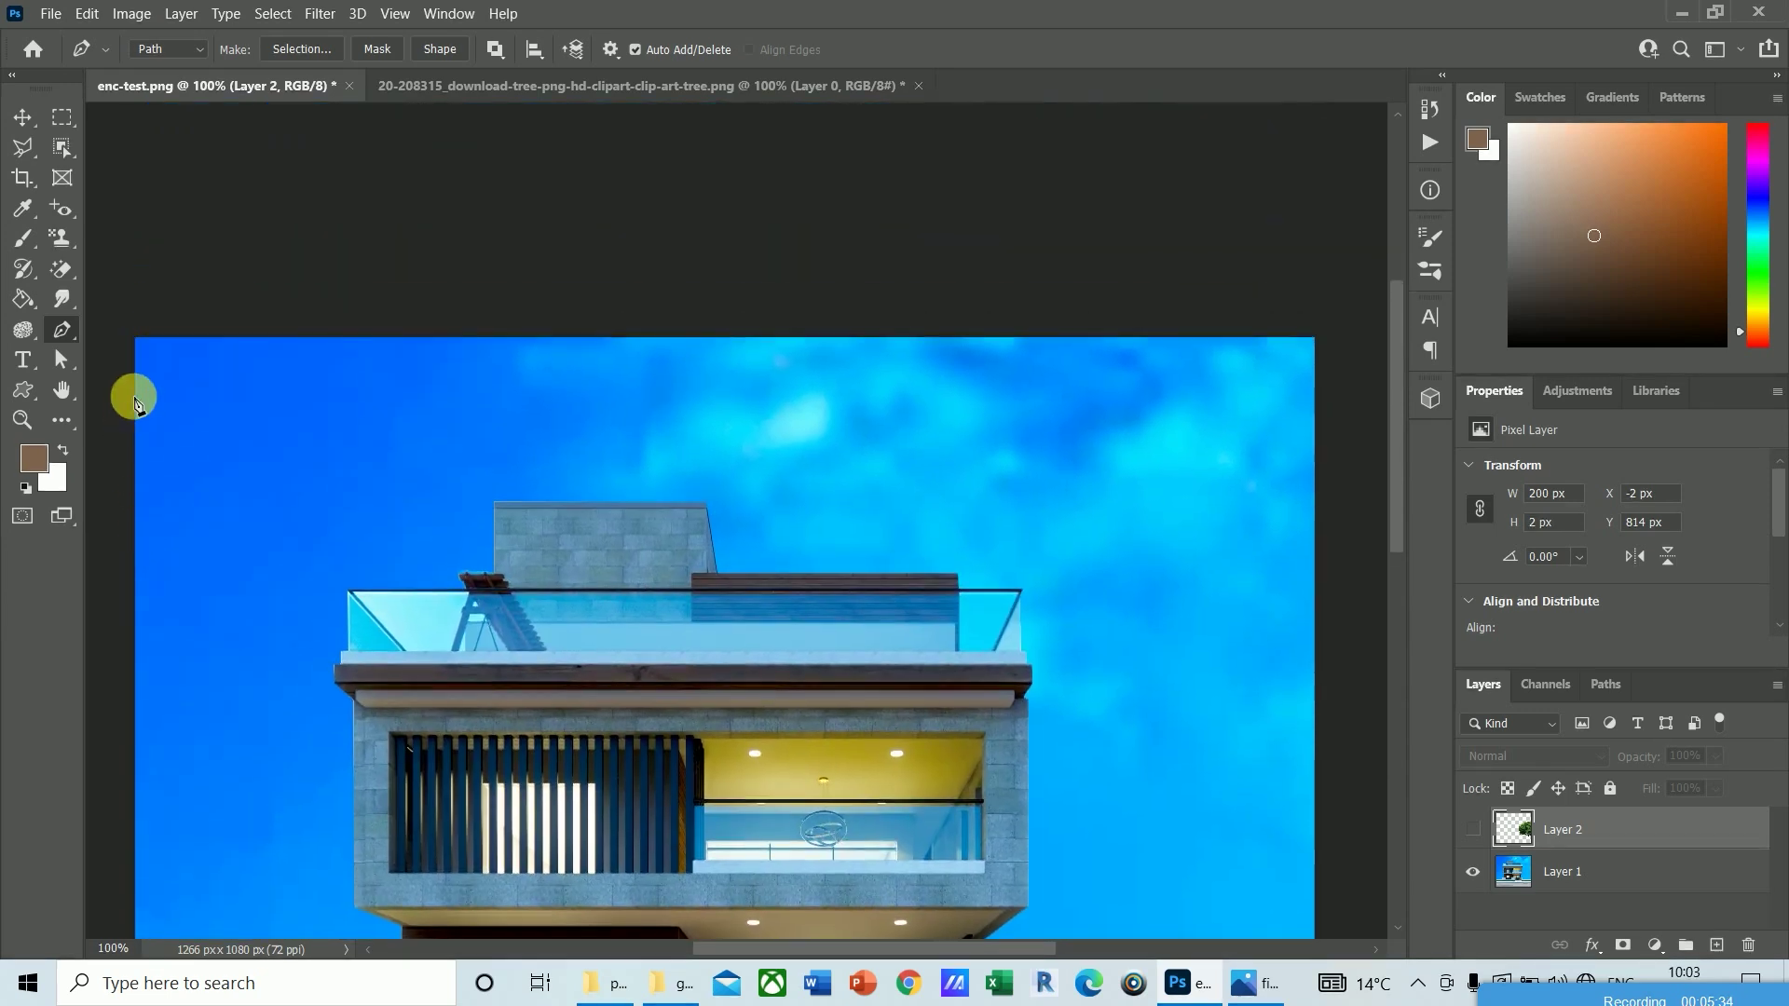
click(136, 339)
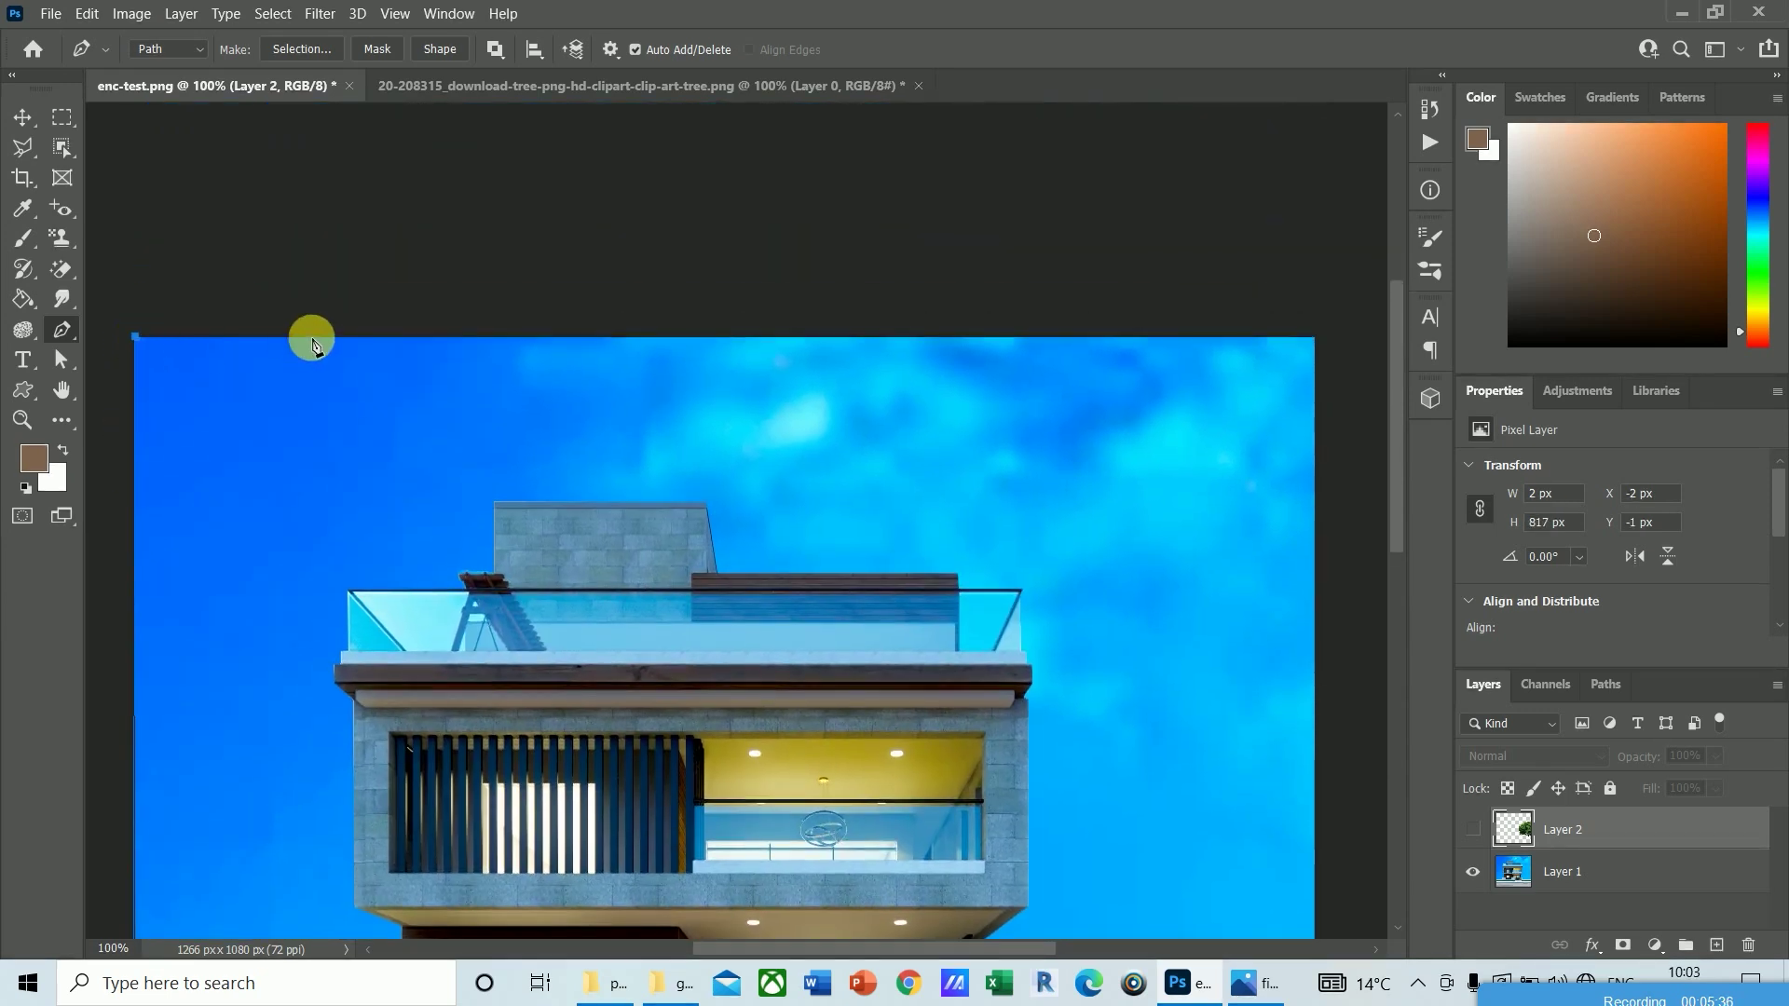
click(1315, 339)
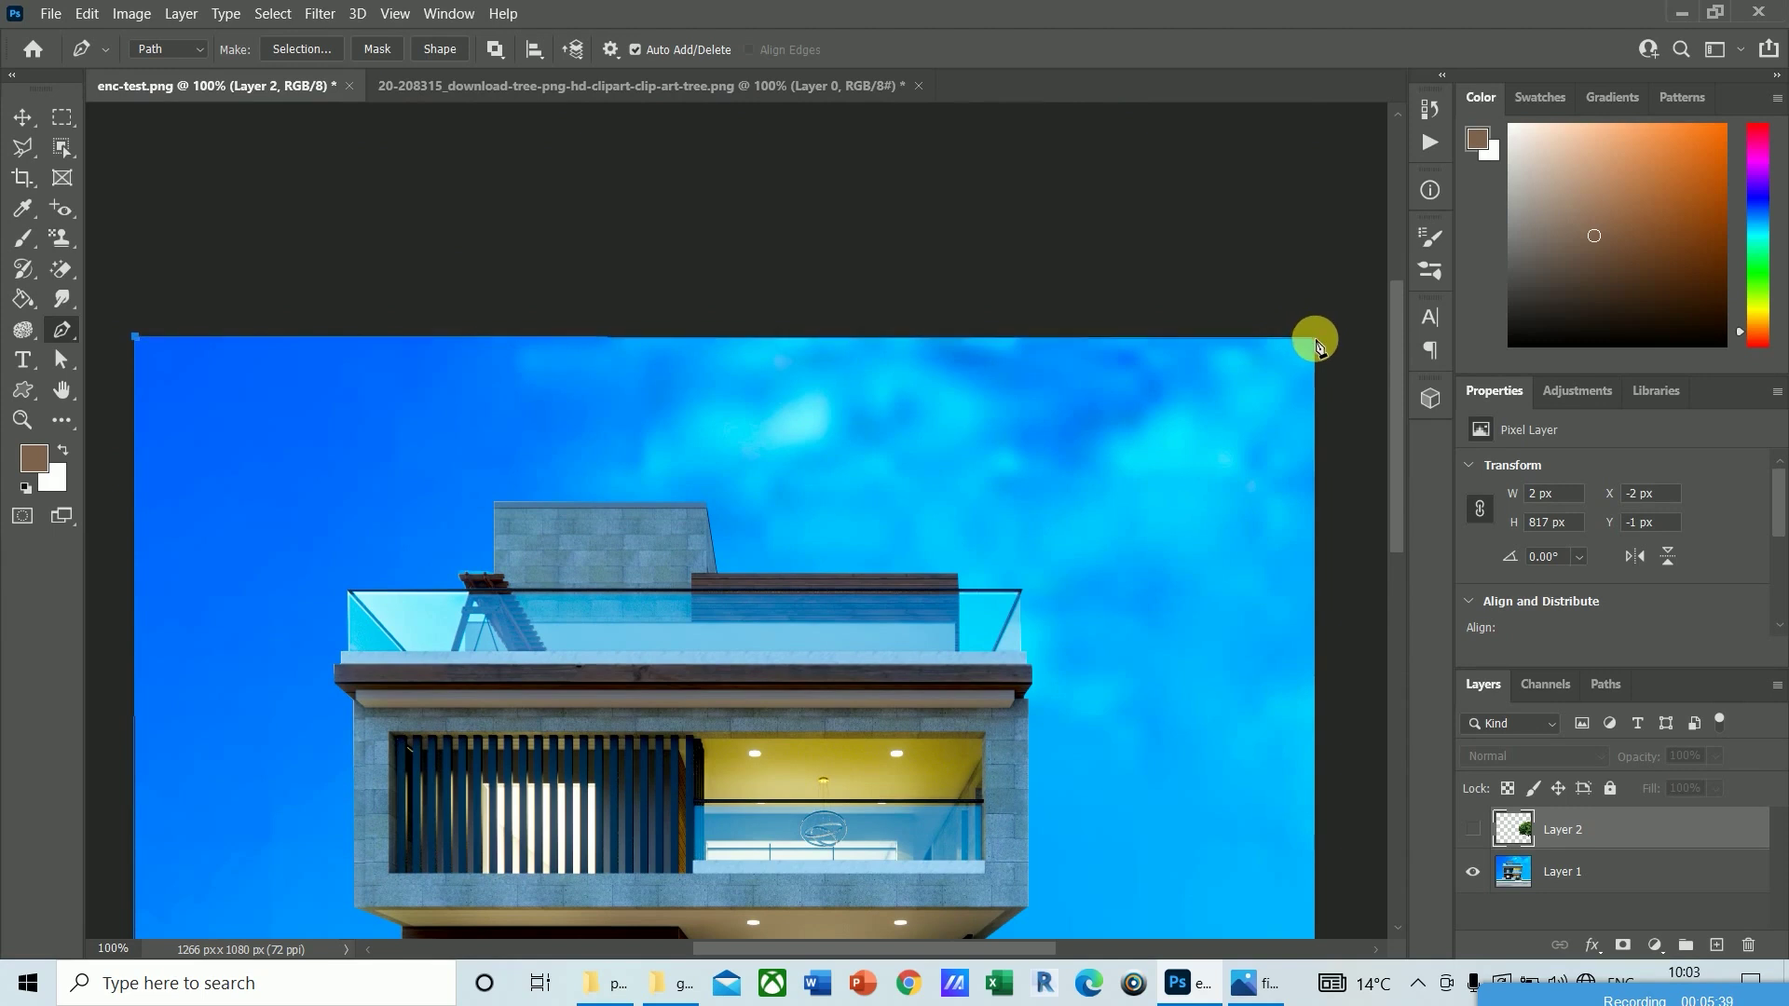
click(1315, 338)
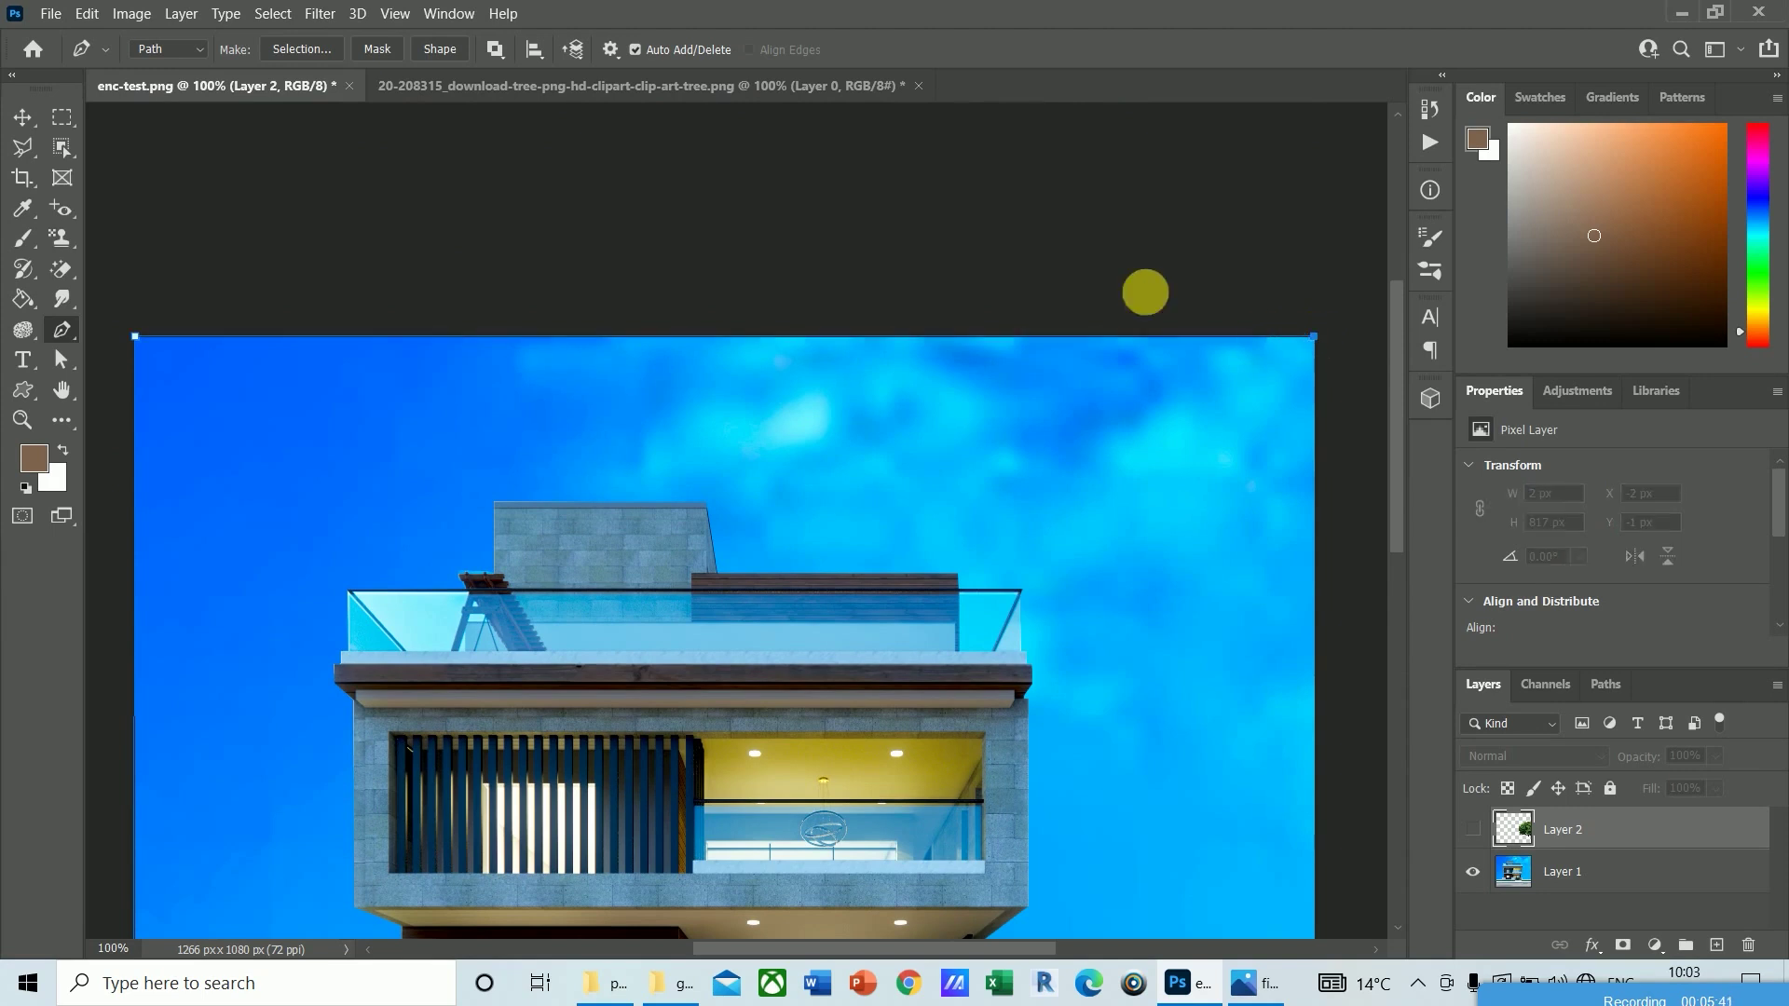
key(space)
drag(1249, 677, 1178, 307)
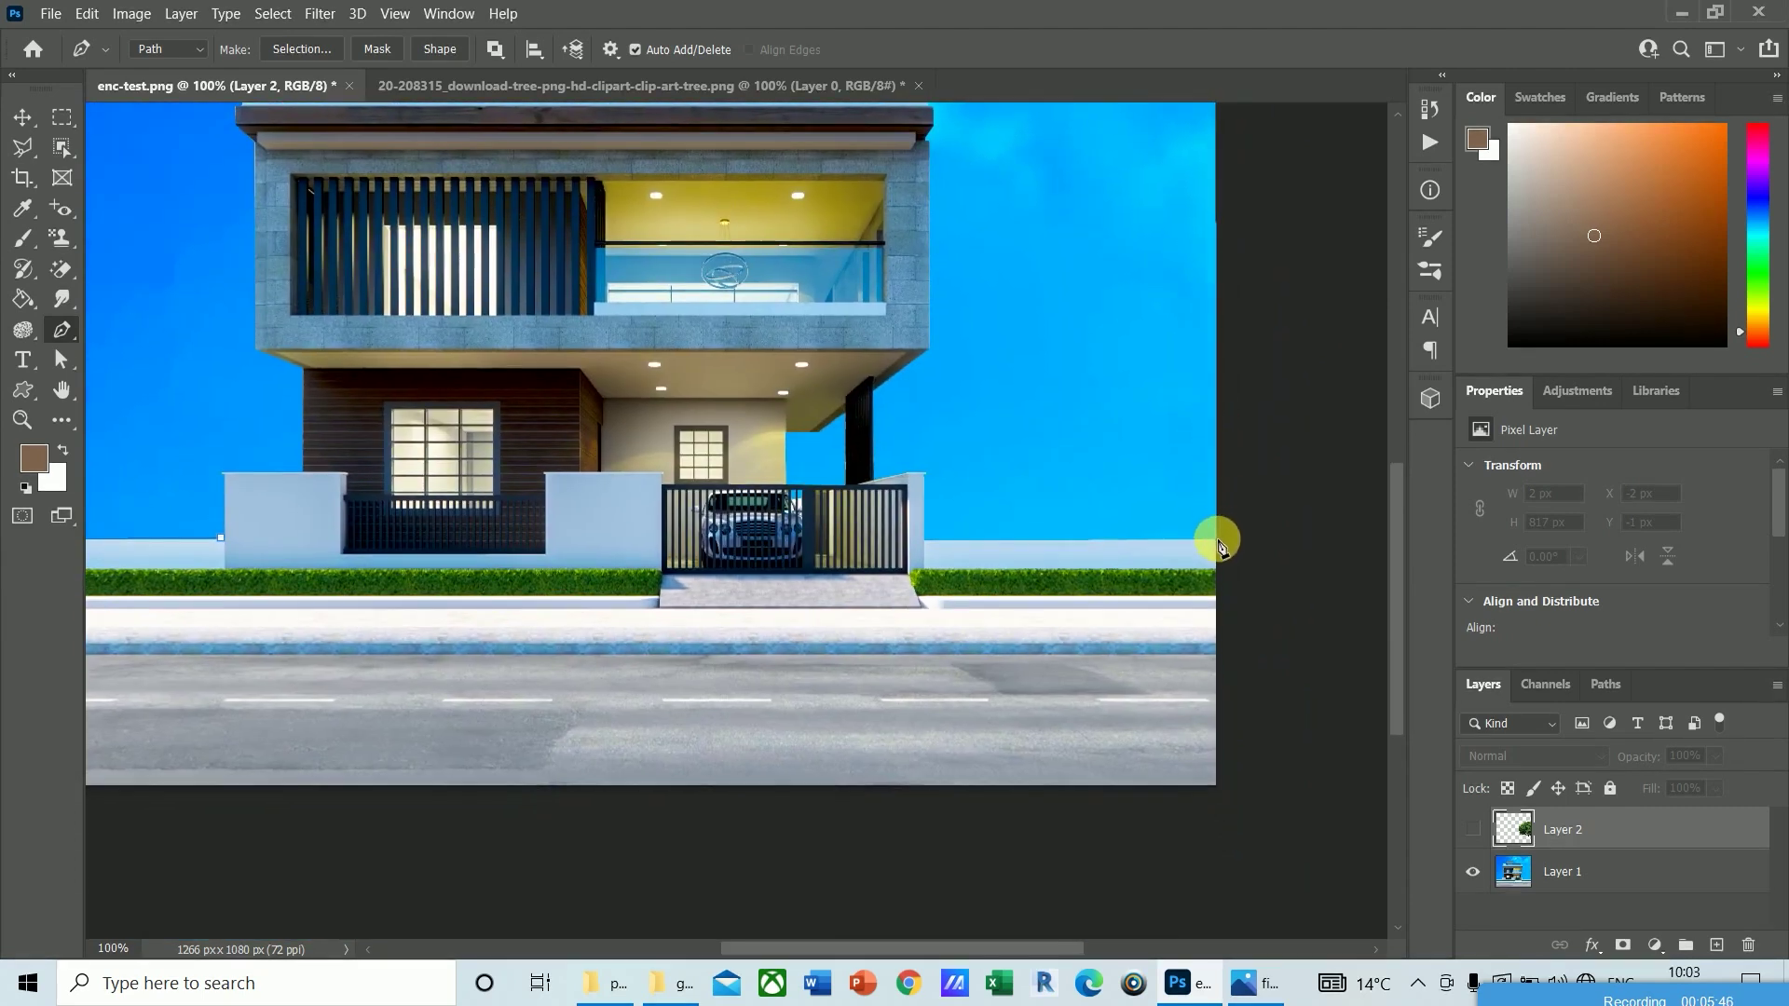
click(1218, 542)
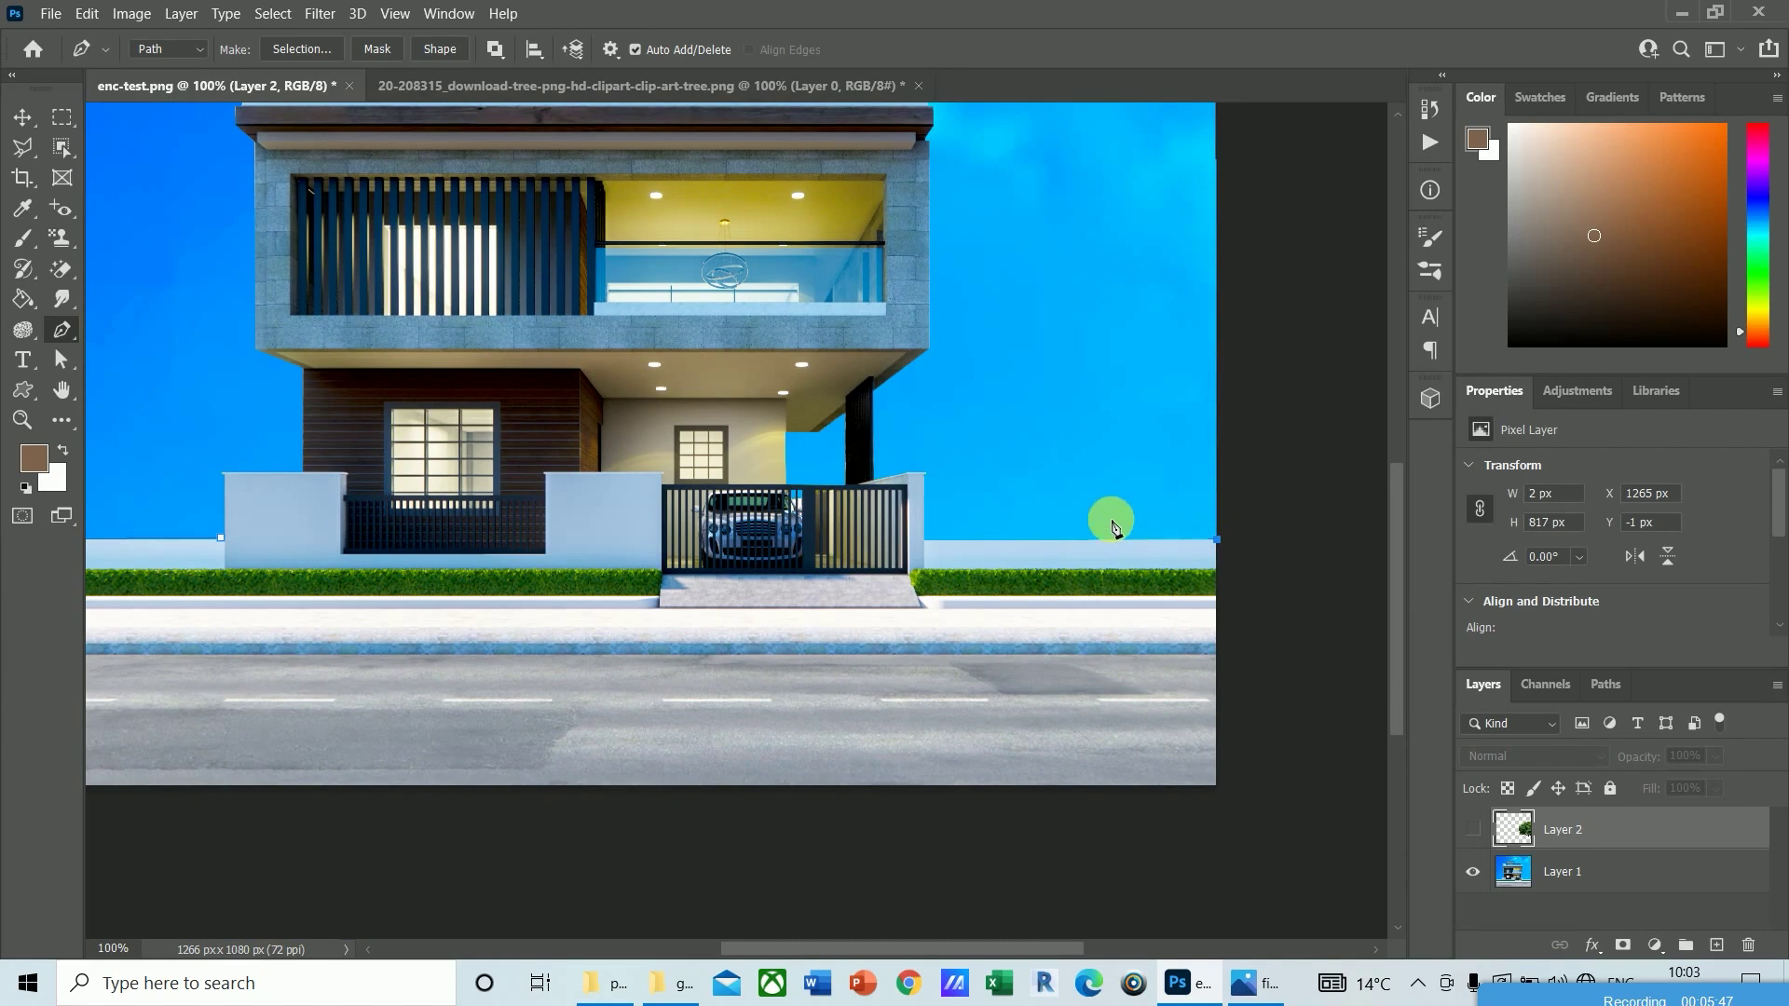
click(924, 540)
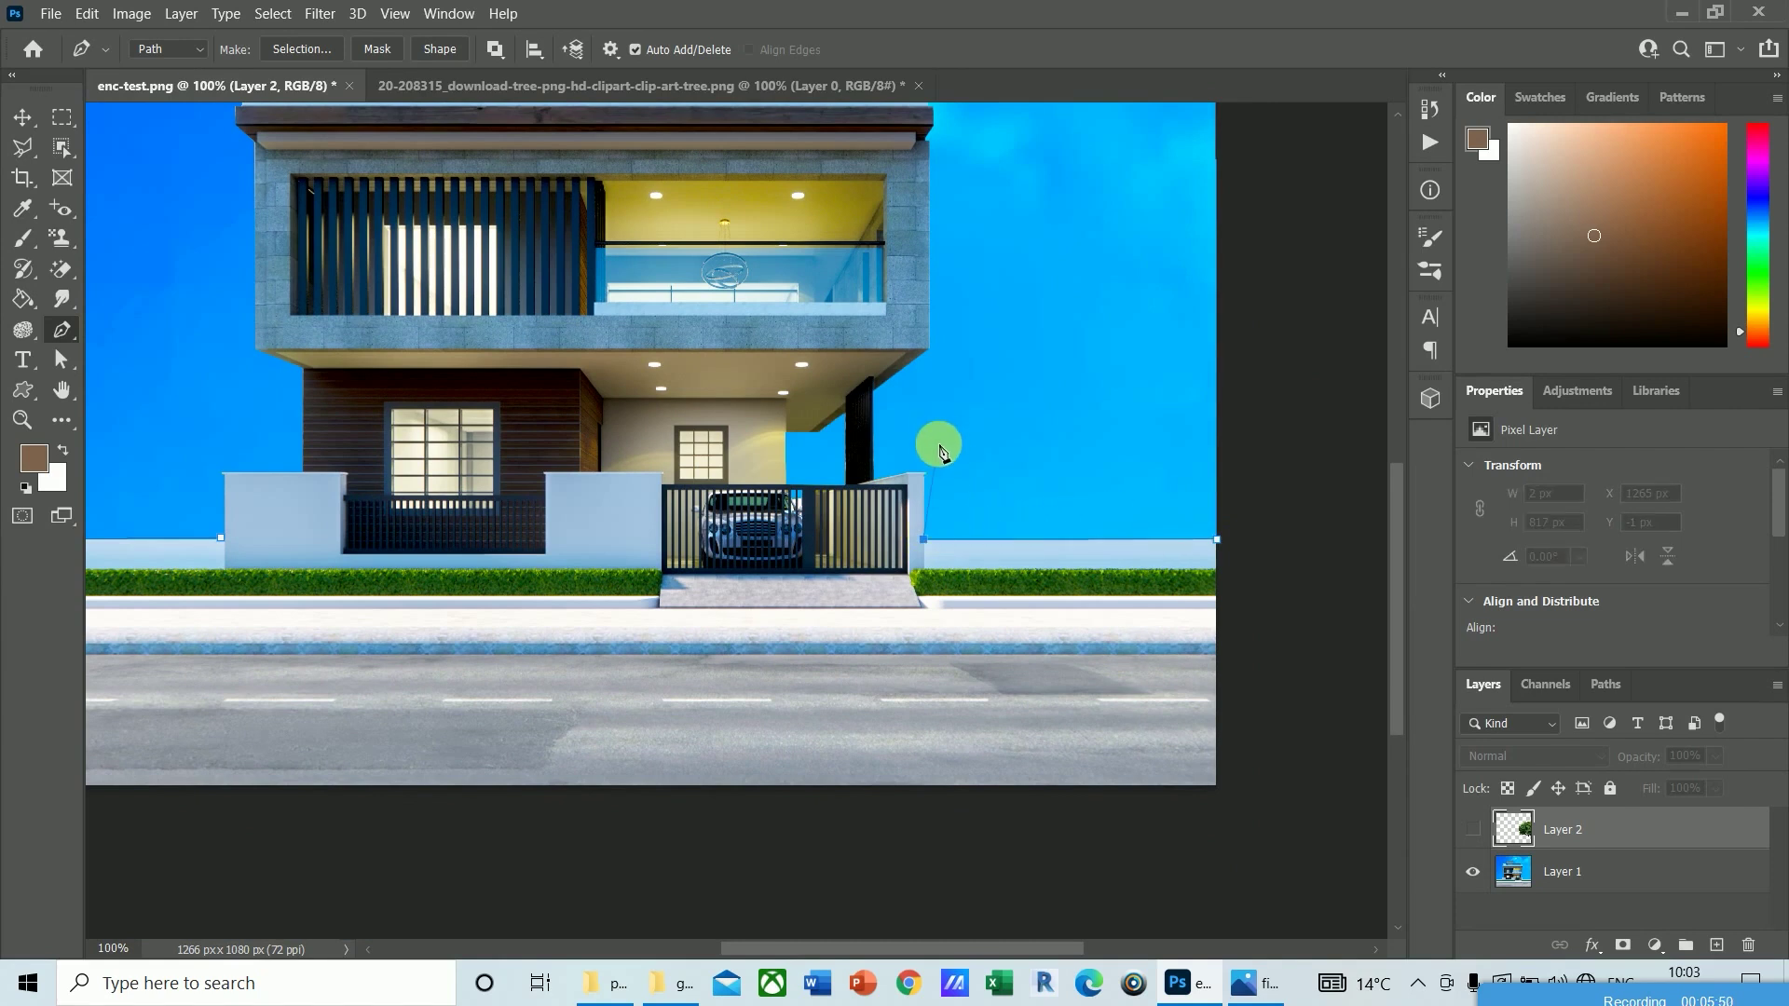
Step: Resume the path at the right gate wall and trace up its outer side and along its cap to the black column
key(ctrl+plus)
key(ctrl+plus)
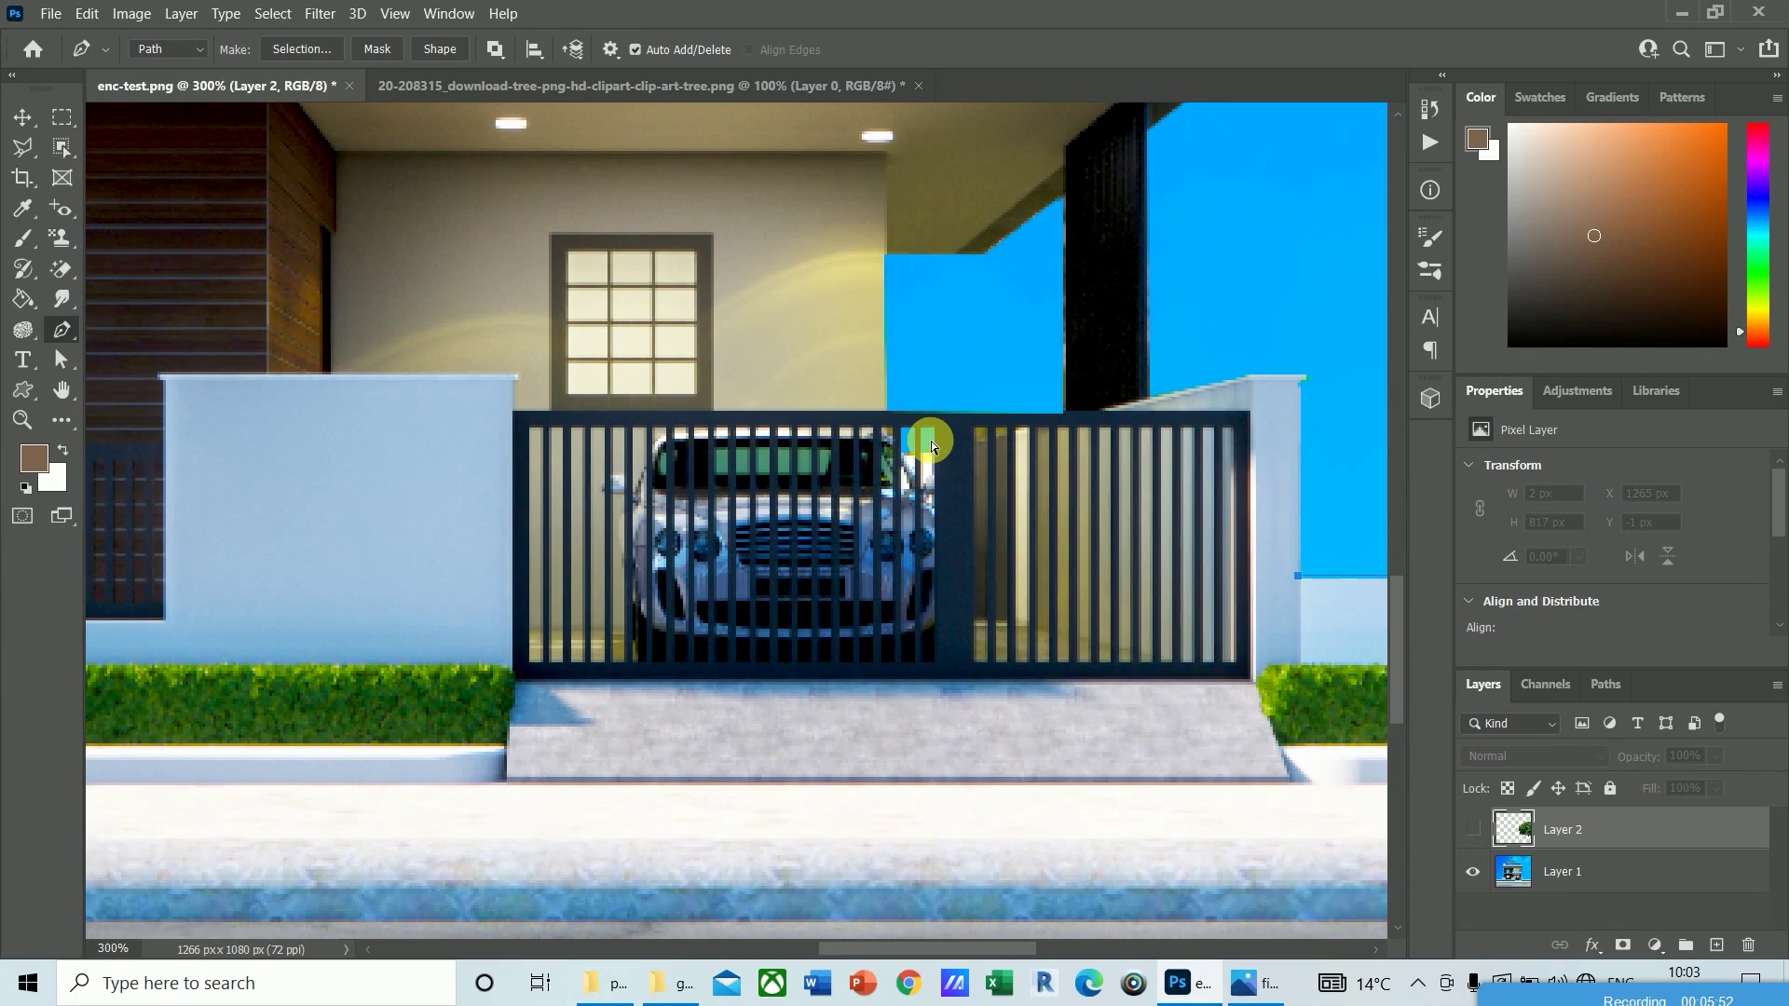
key(ctrl+plus)
key(ctrl+plus)
drag(1127, 484, 154, 790)
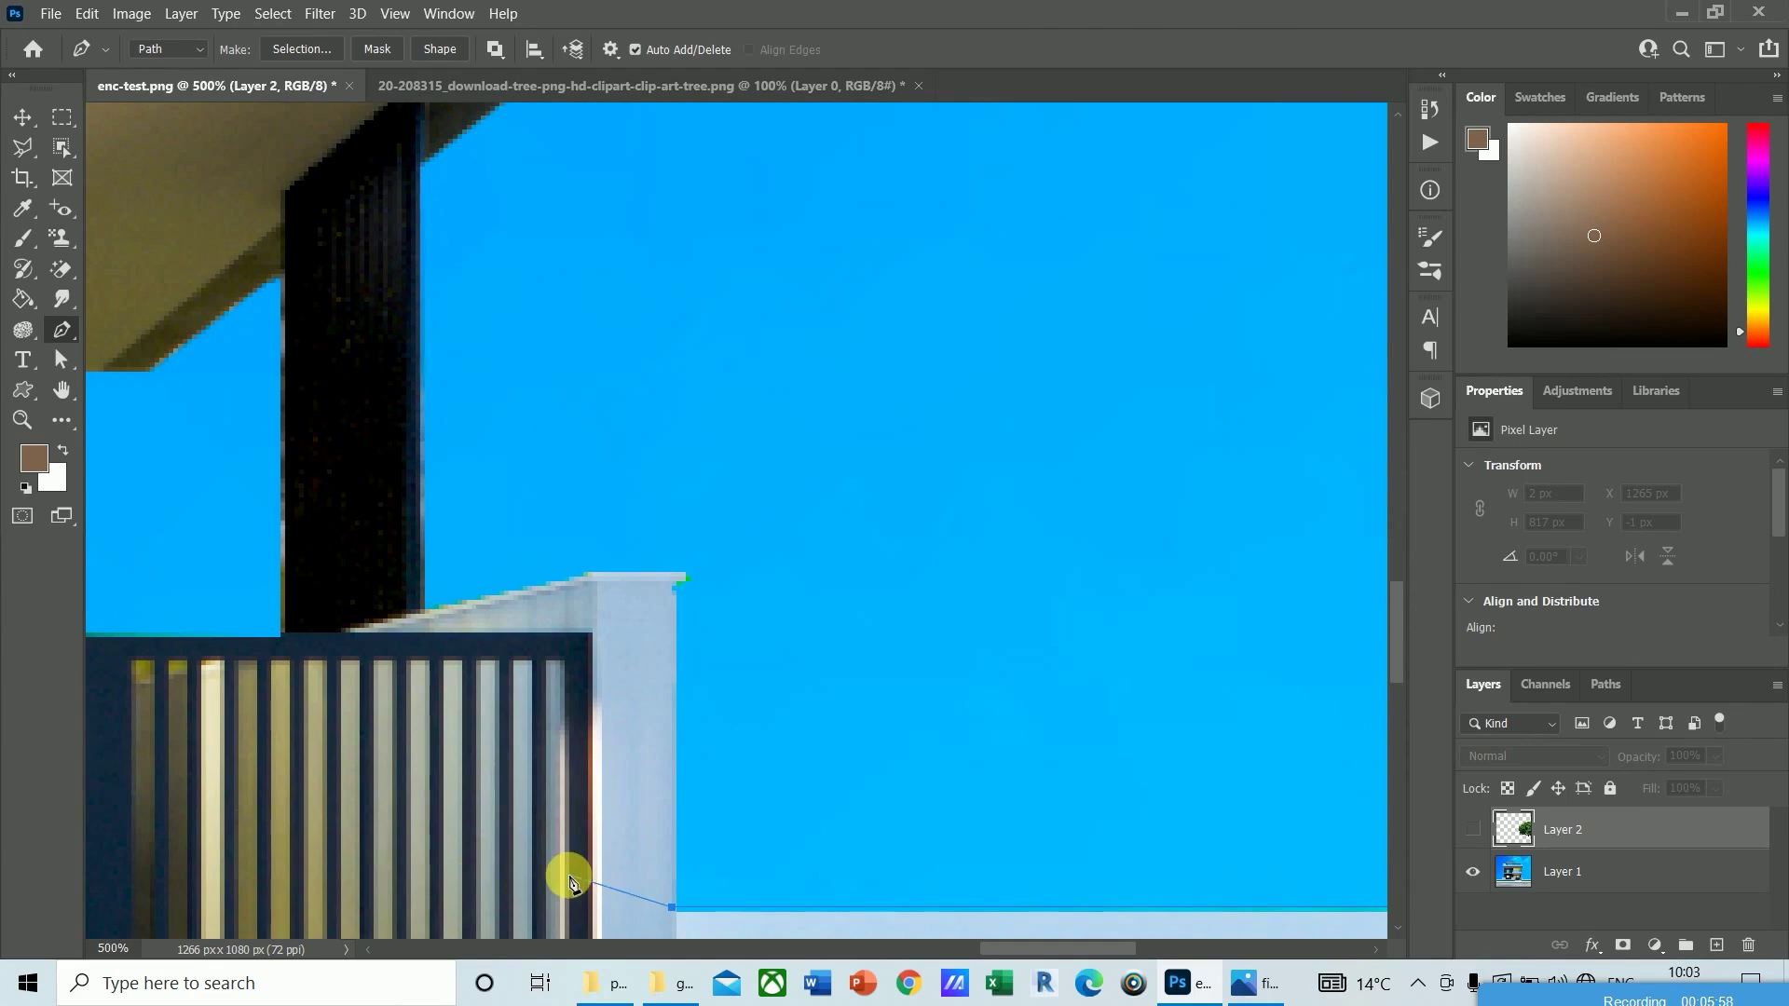
key(Return)
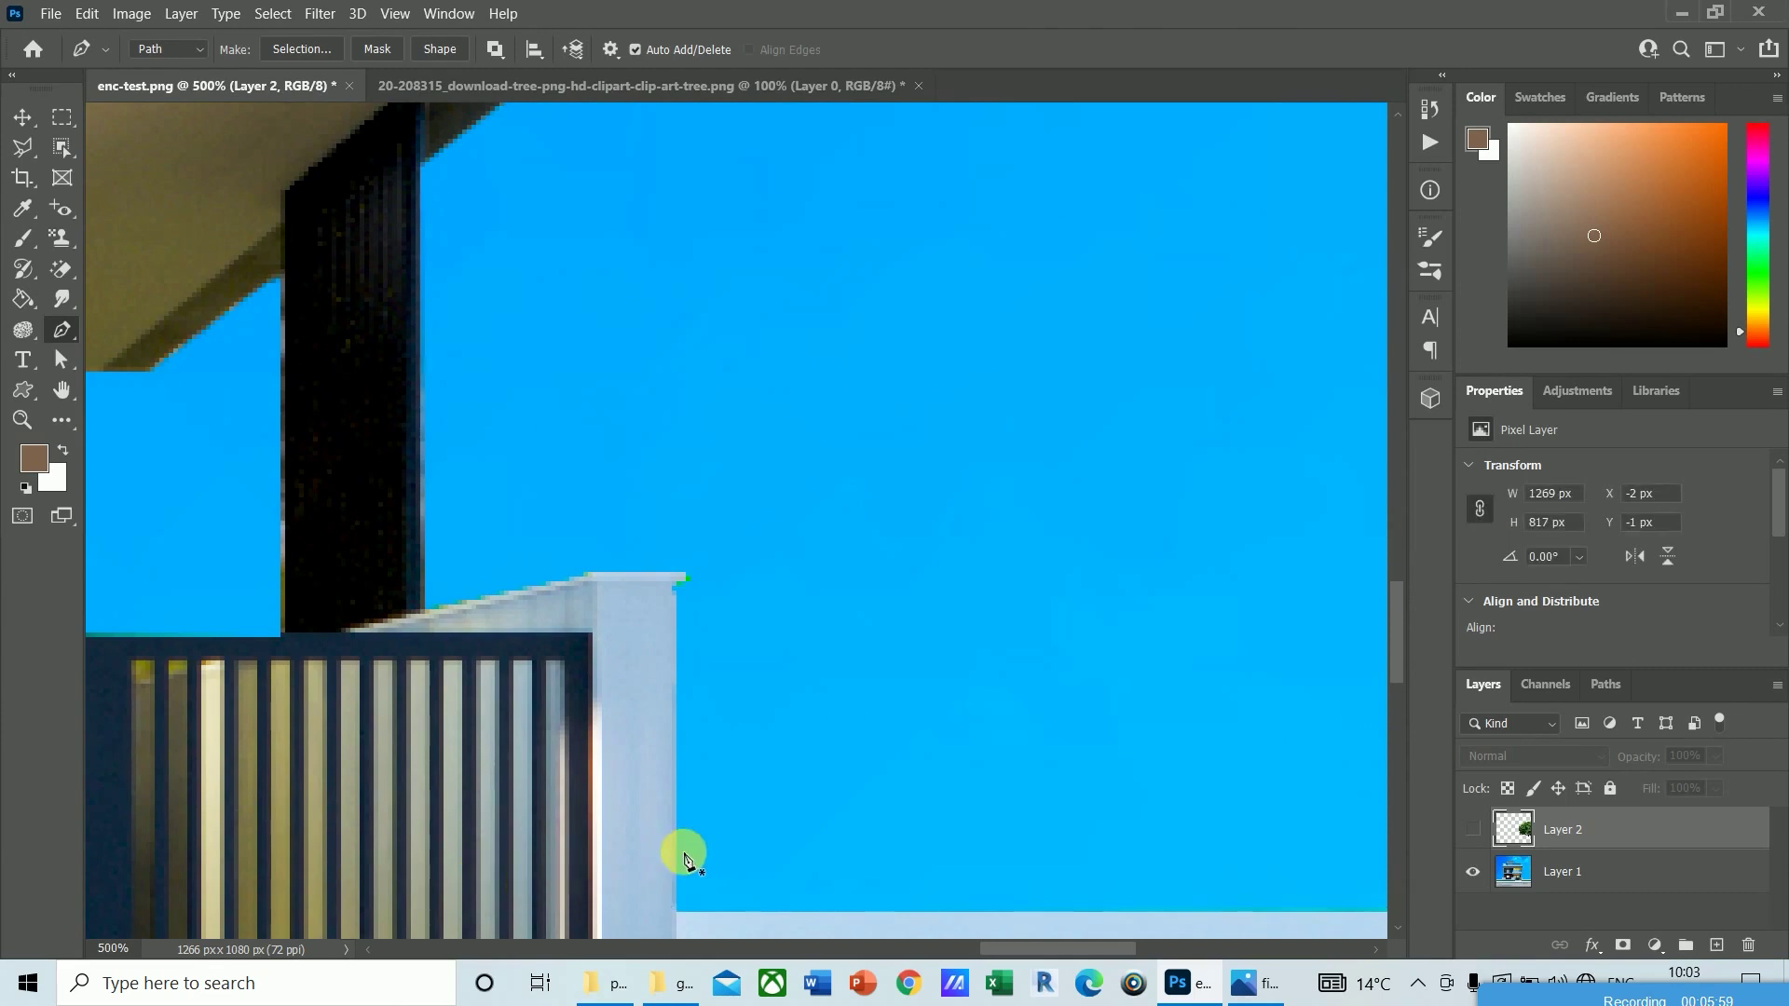
click(672, 914)
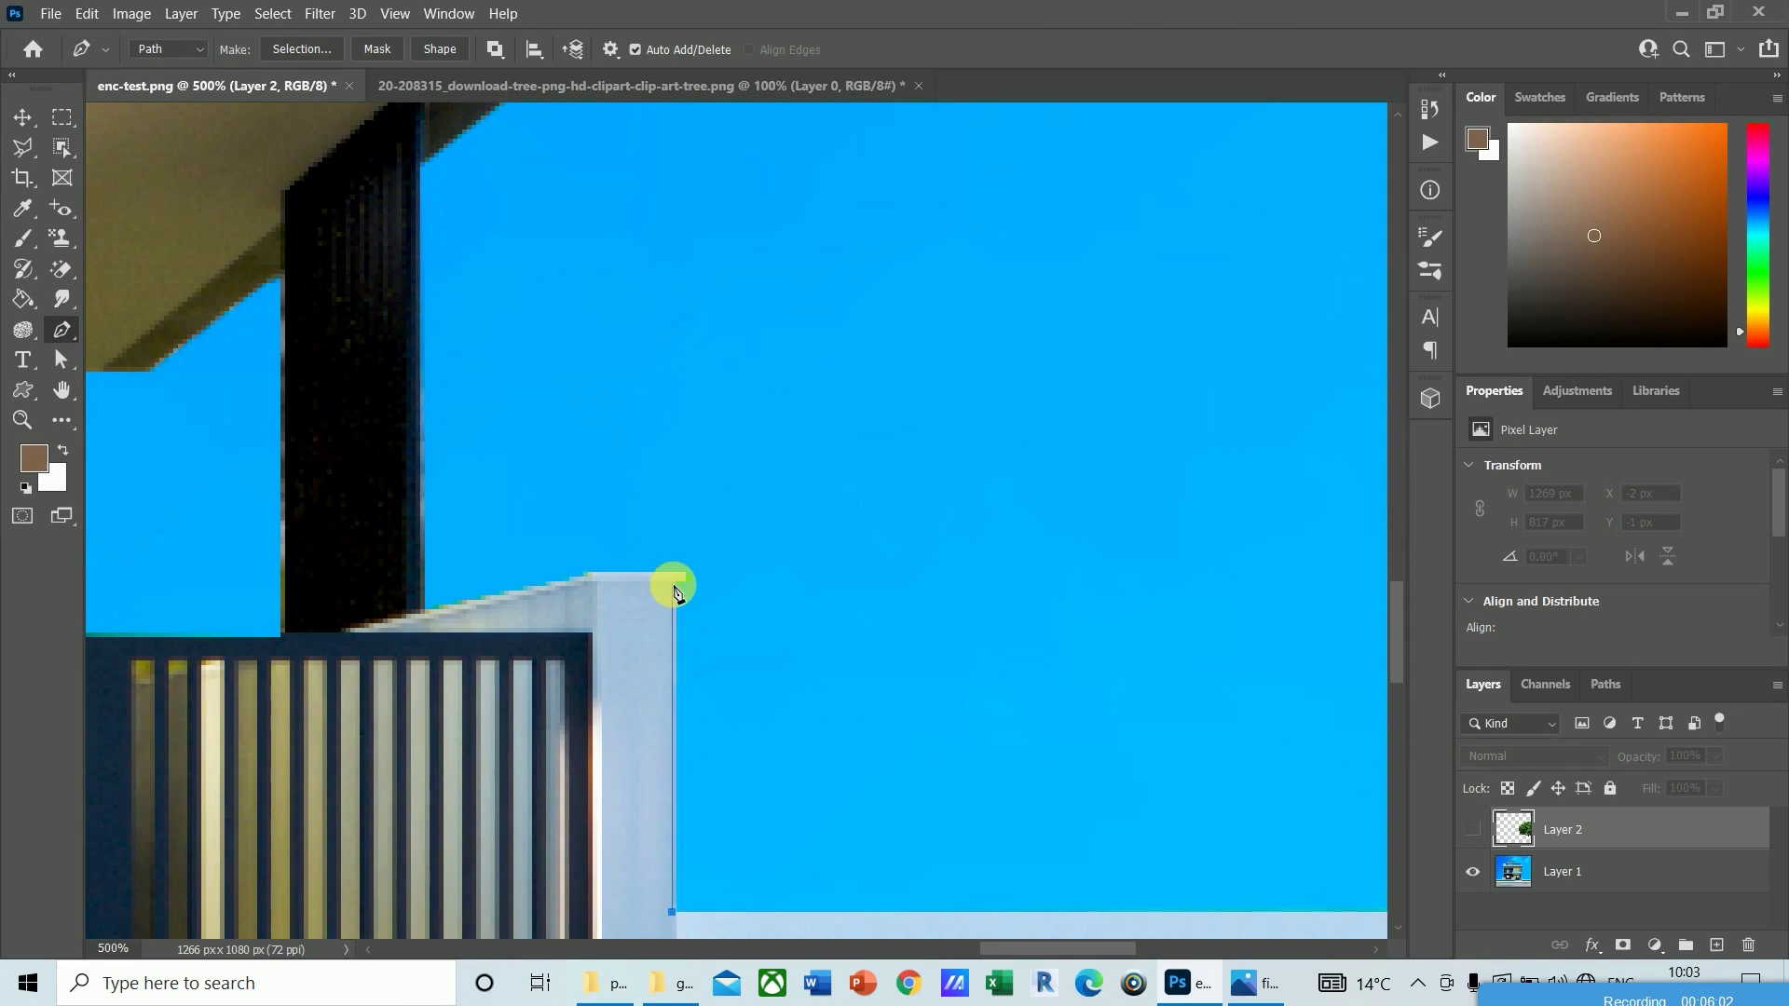
click(673, 585)
click(687, 573)
click(589, 576)
click(425, 613)
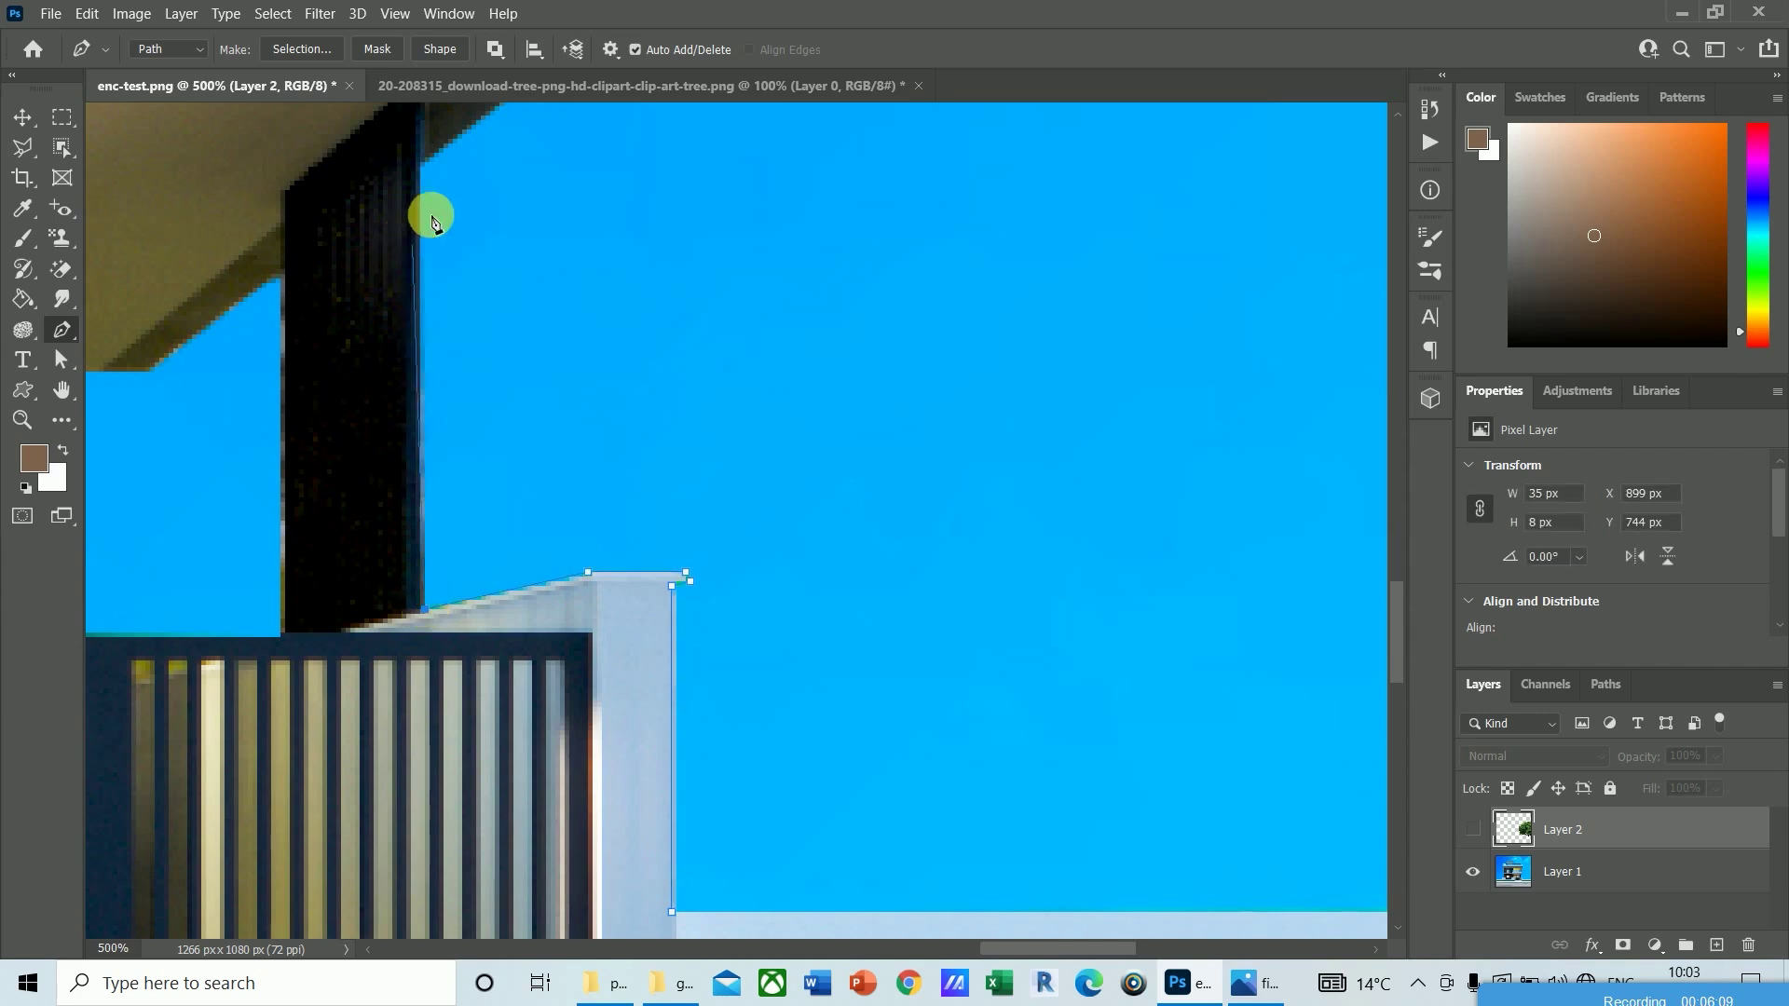
Step: Extend the path up the black column, along the sloping soffit and up the right edge of the upper-floor stone wall
click(421, 167)
click(458, 140)
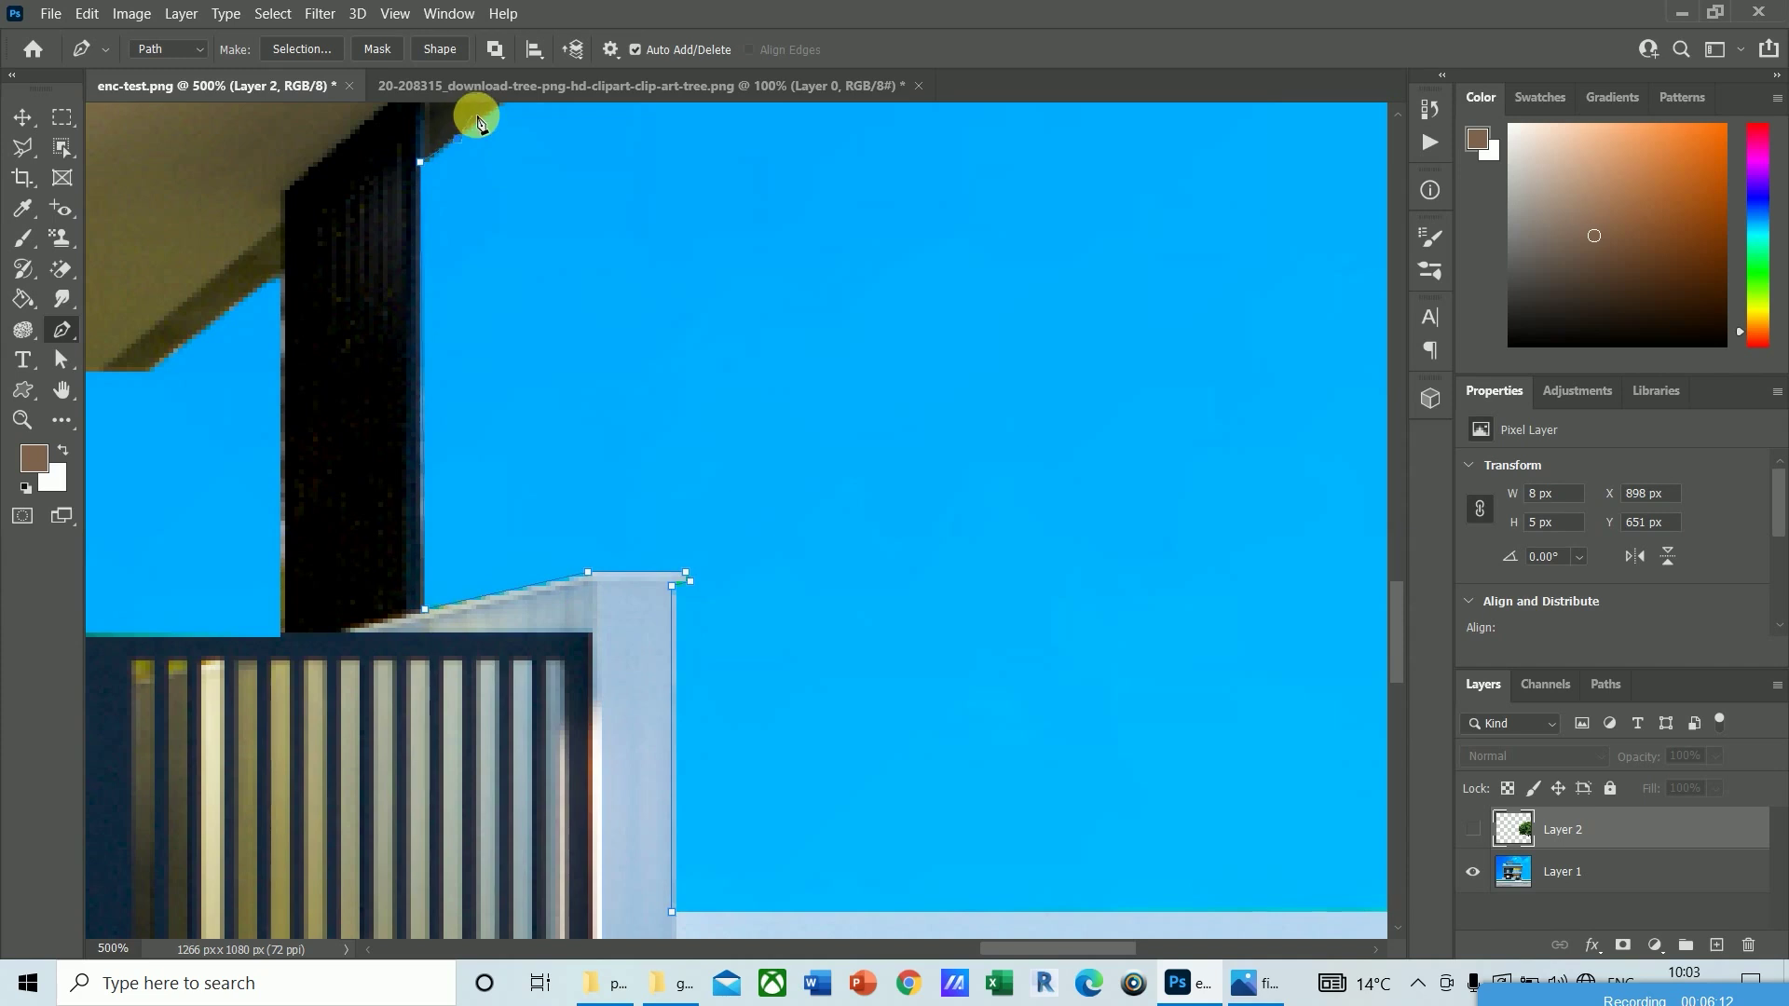
drag(502, 122, 311, 488)
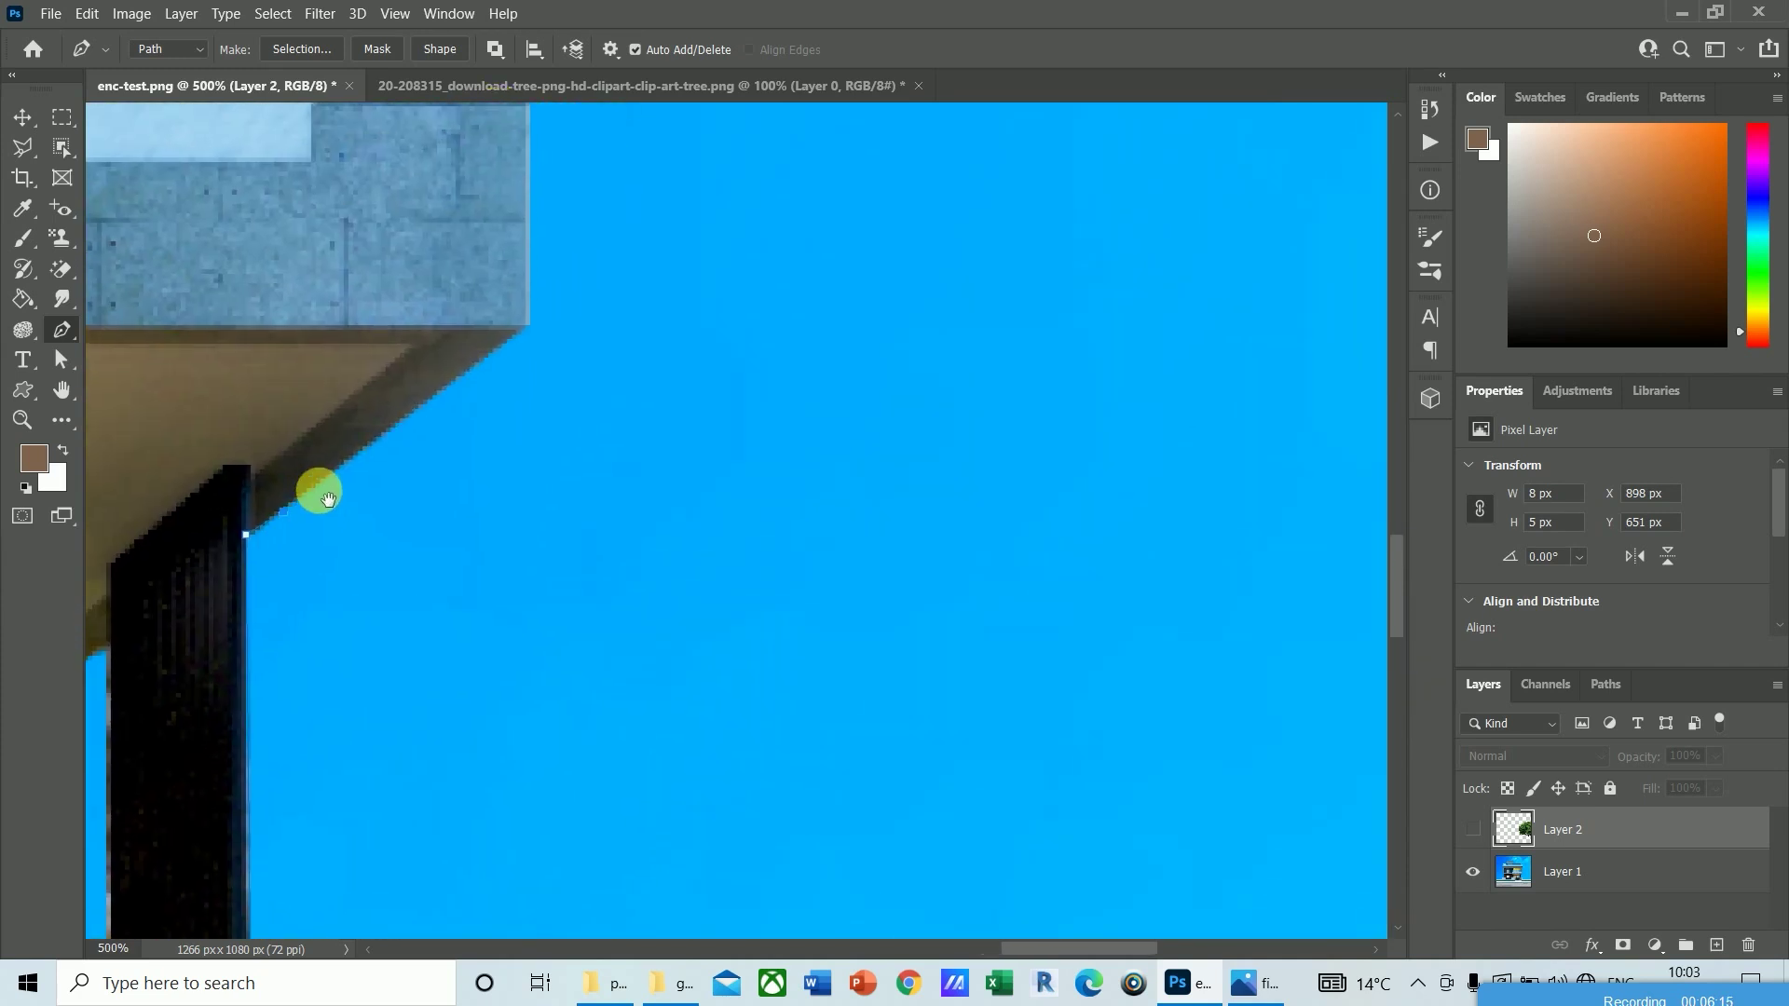
click(526, 332)
drag(549, 268, 339, 915)
drag(368, 108, 360, 143)
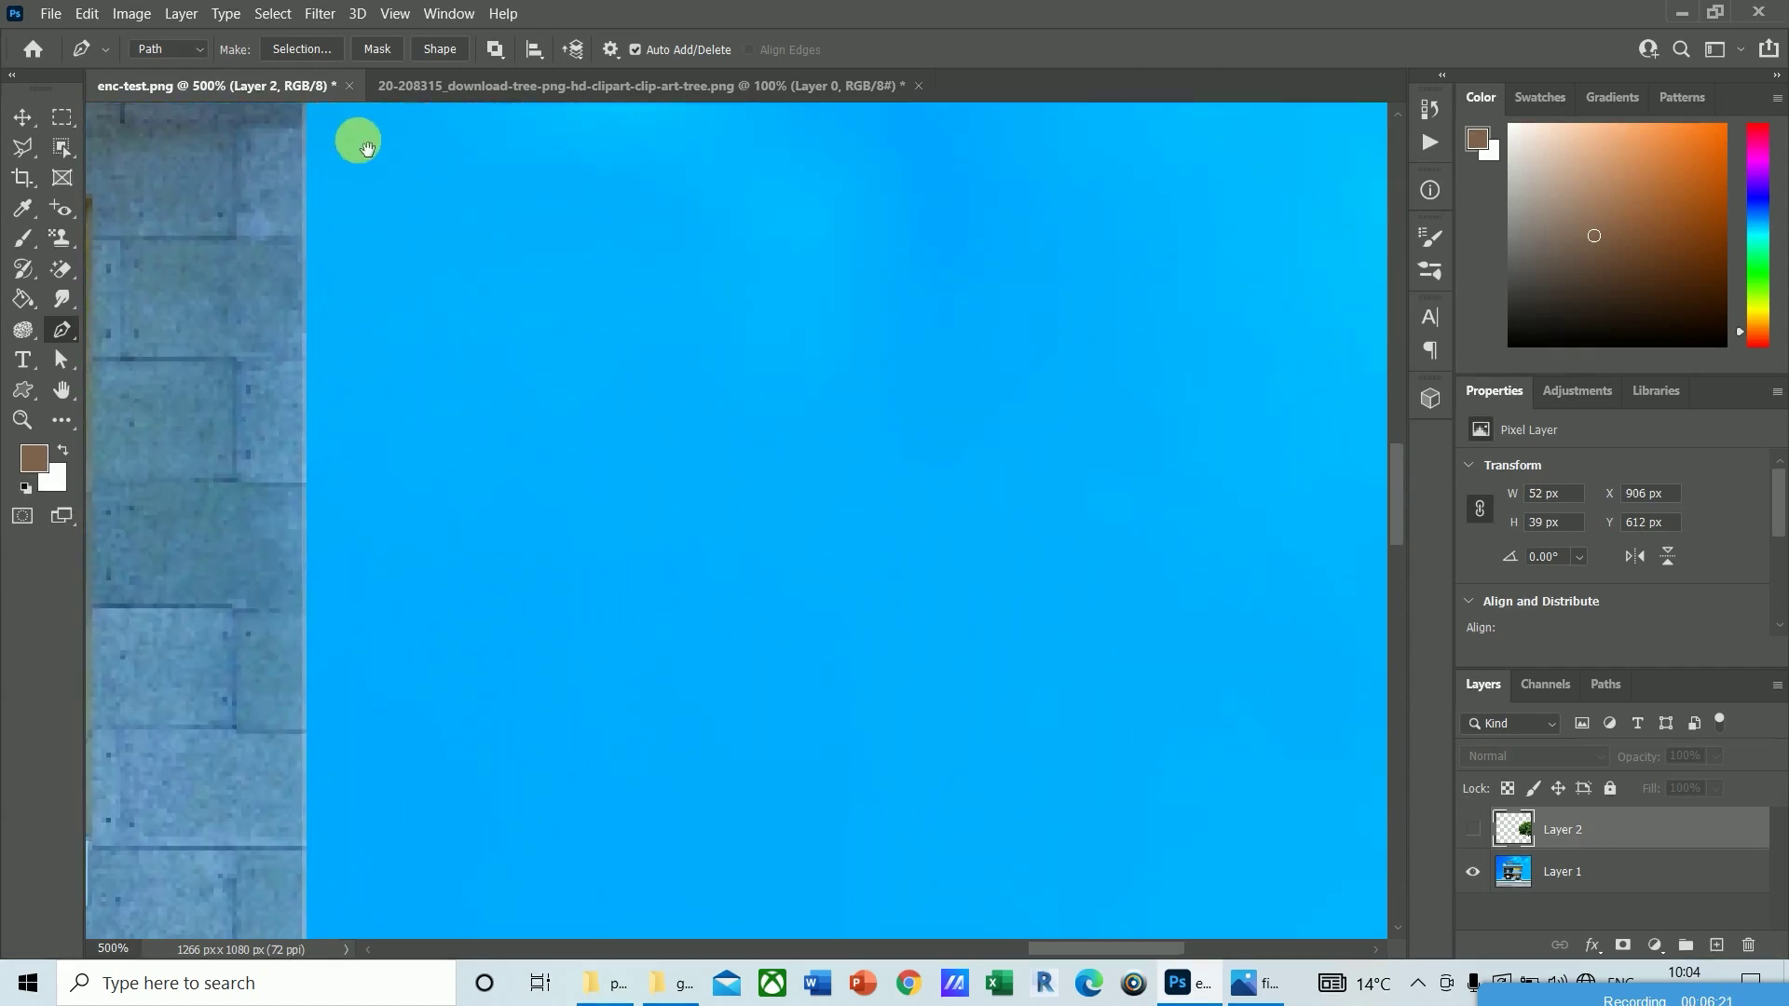
click(307, 166)
drag(367, 152, 379, 596)
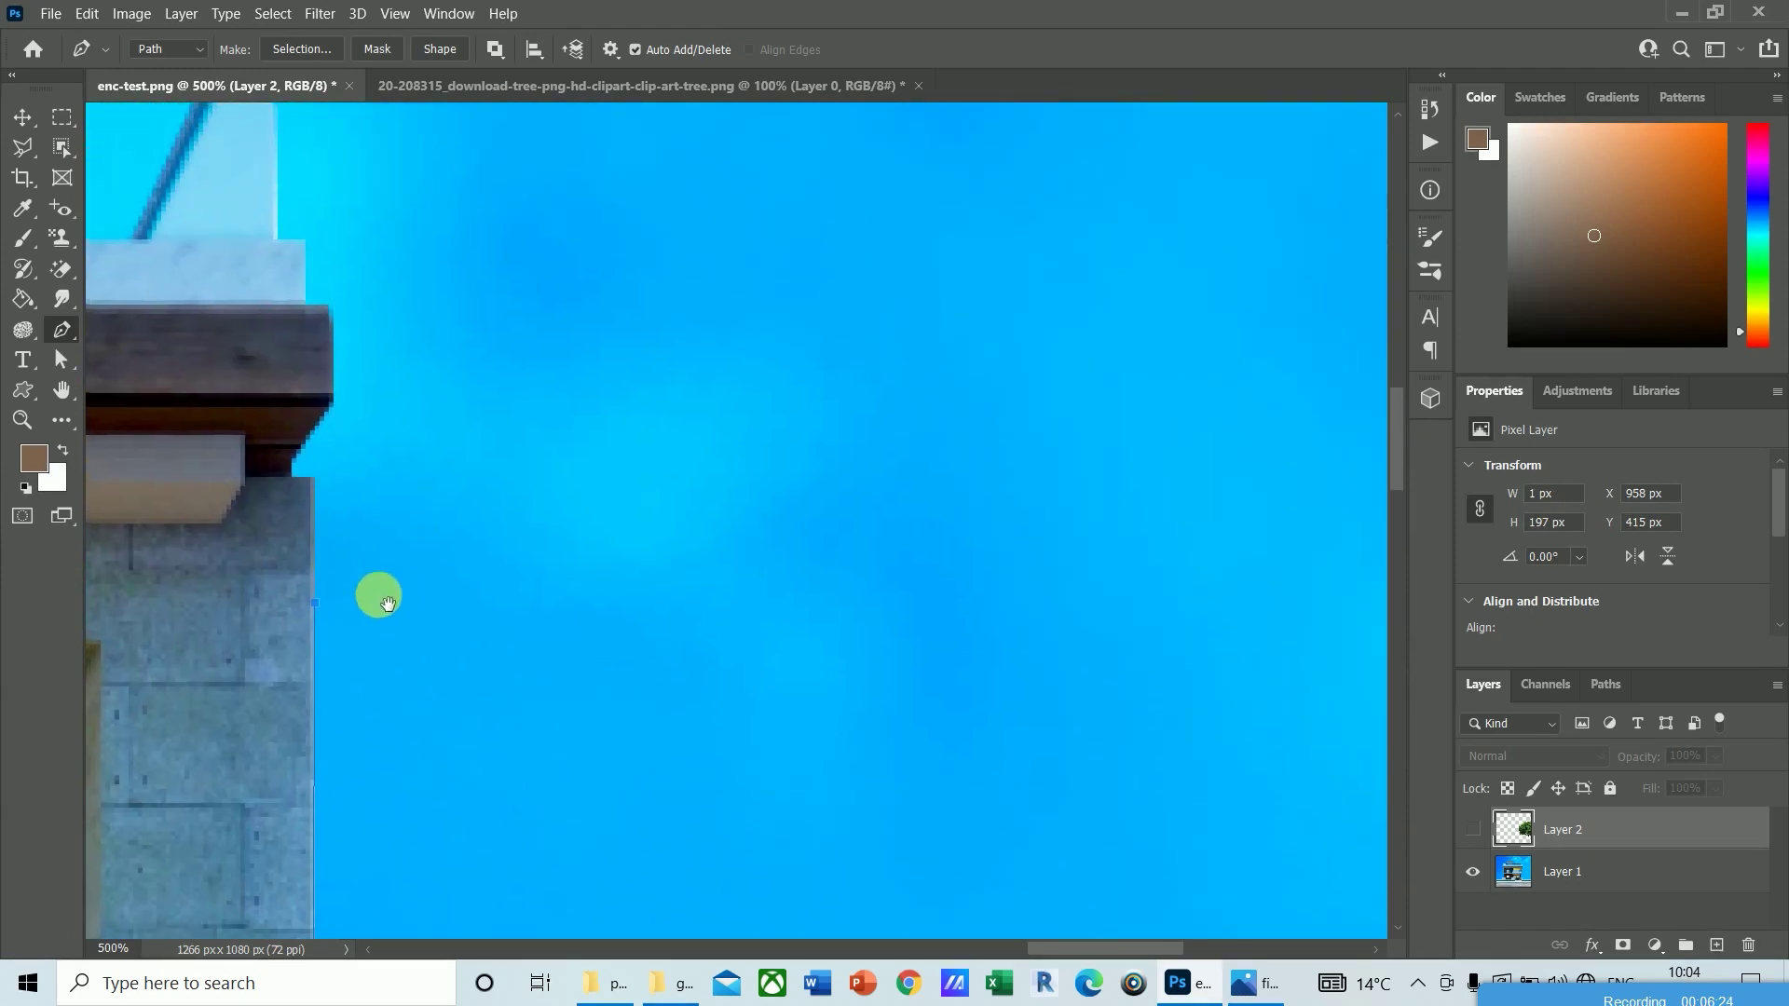
Step: Trace the path around the right end of the brown roof fascia and the pale parapet ledge above it
click(304, 483)
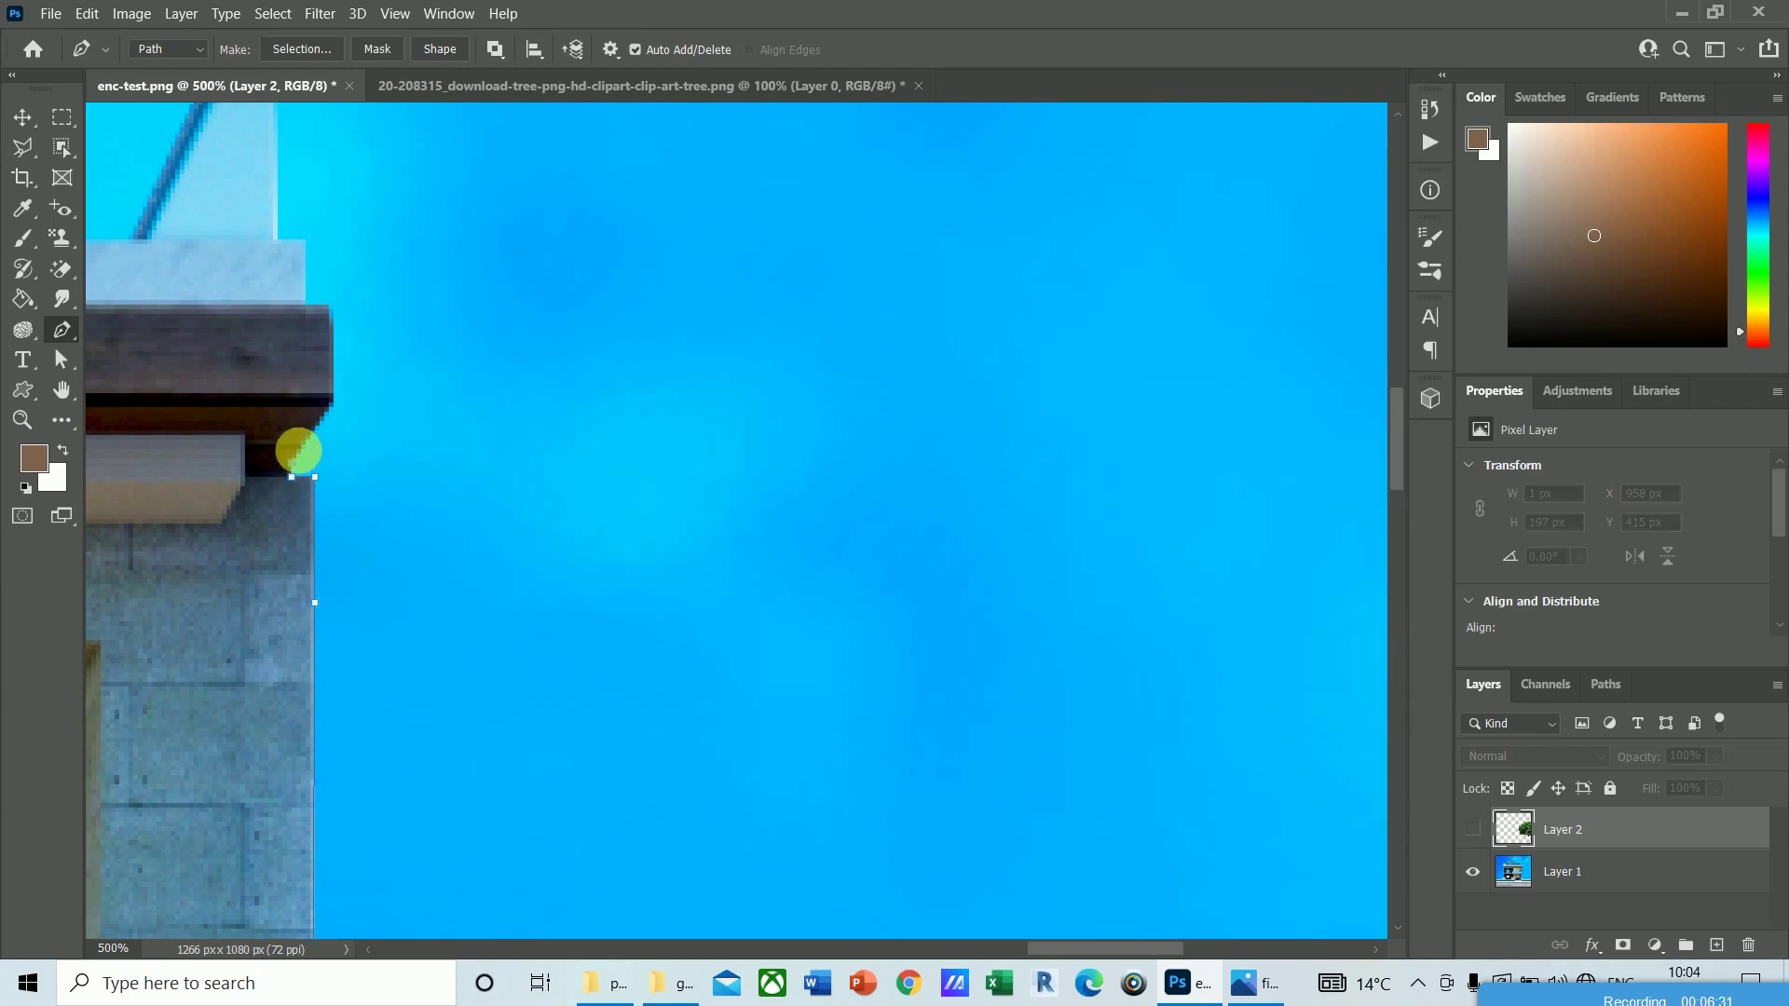
click(333, 398)
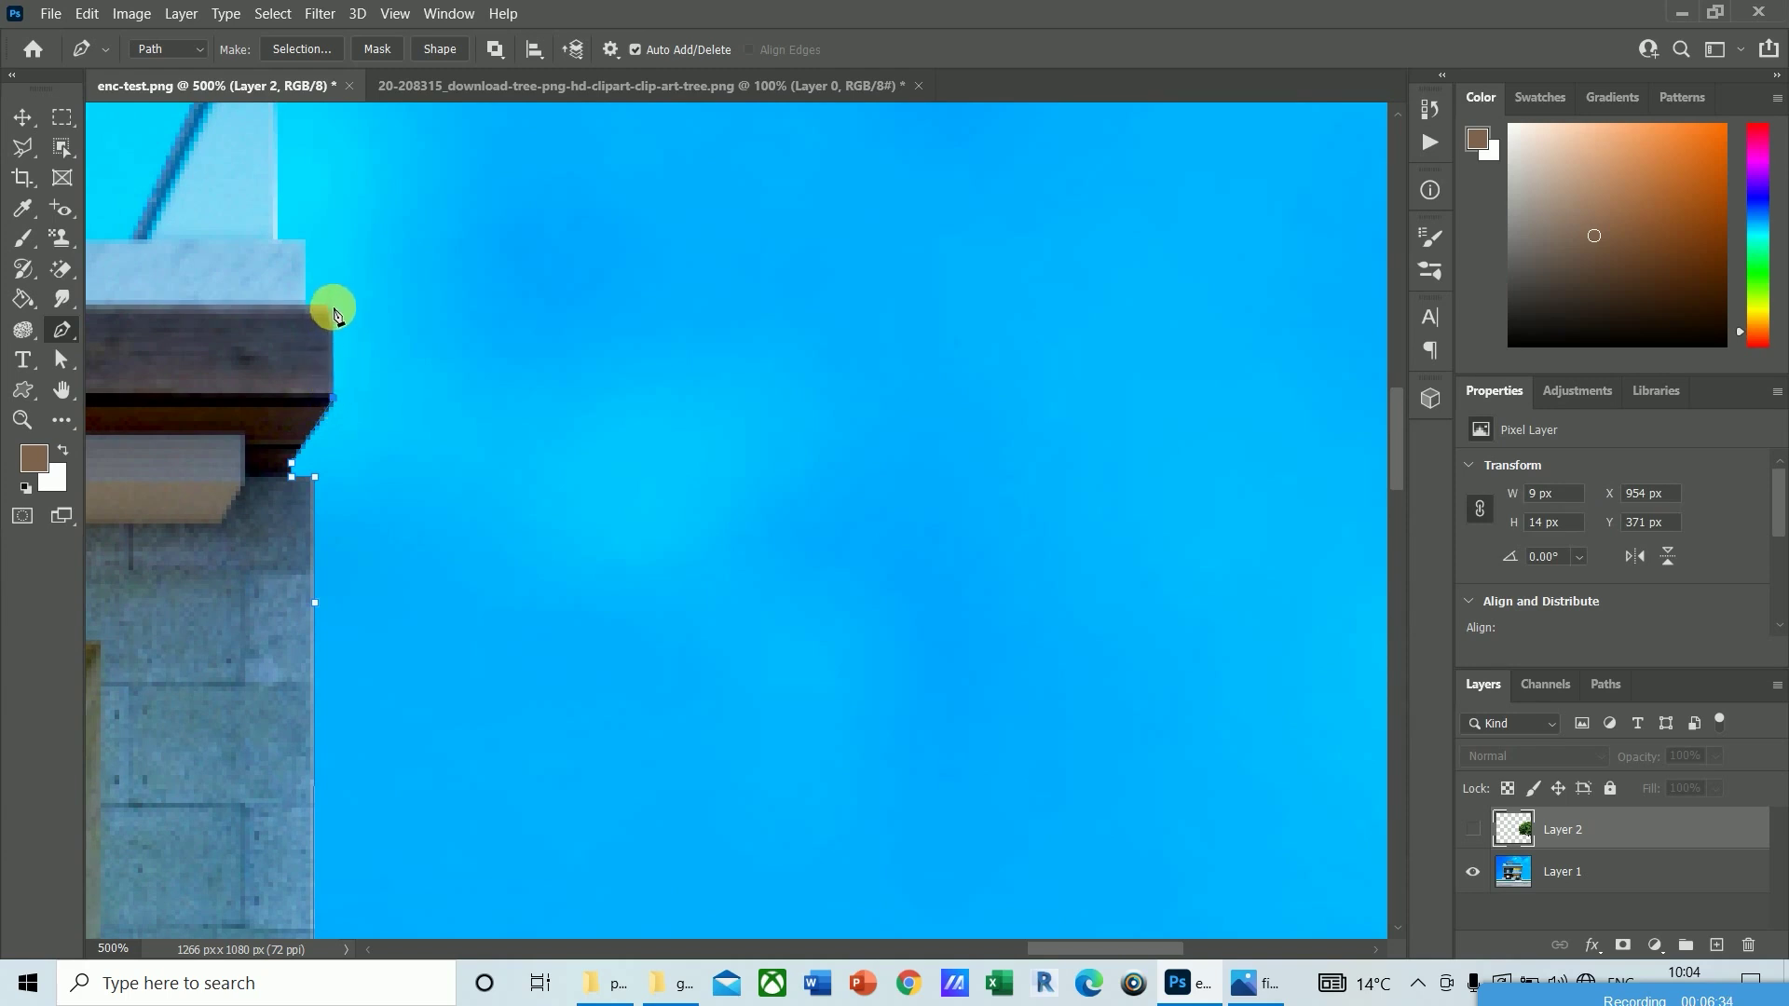
click(333, 310)
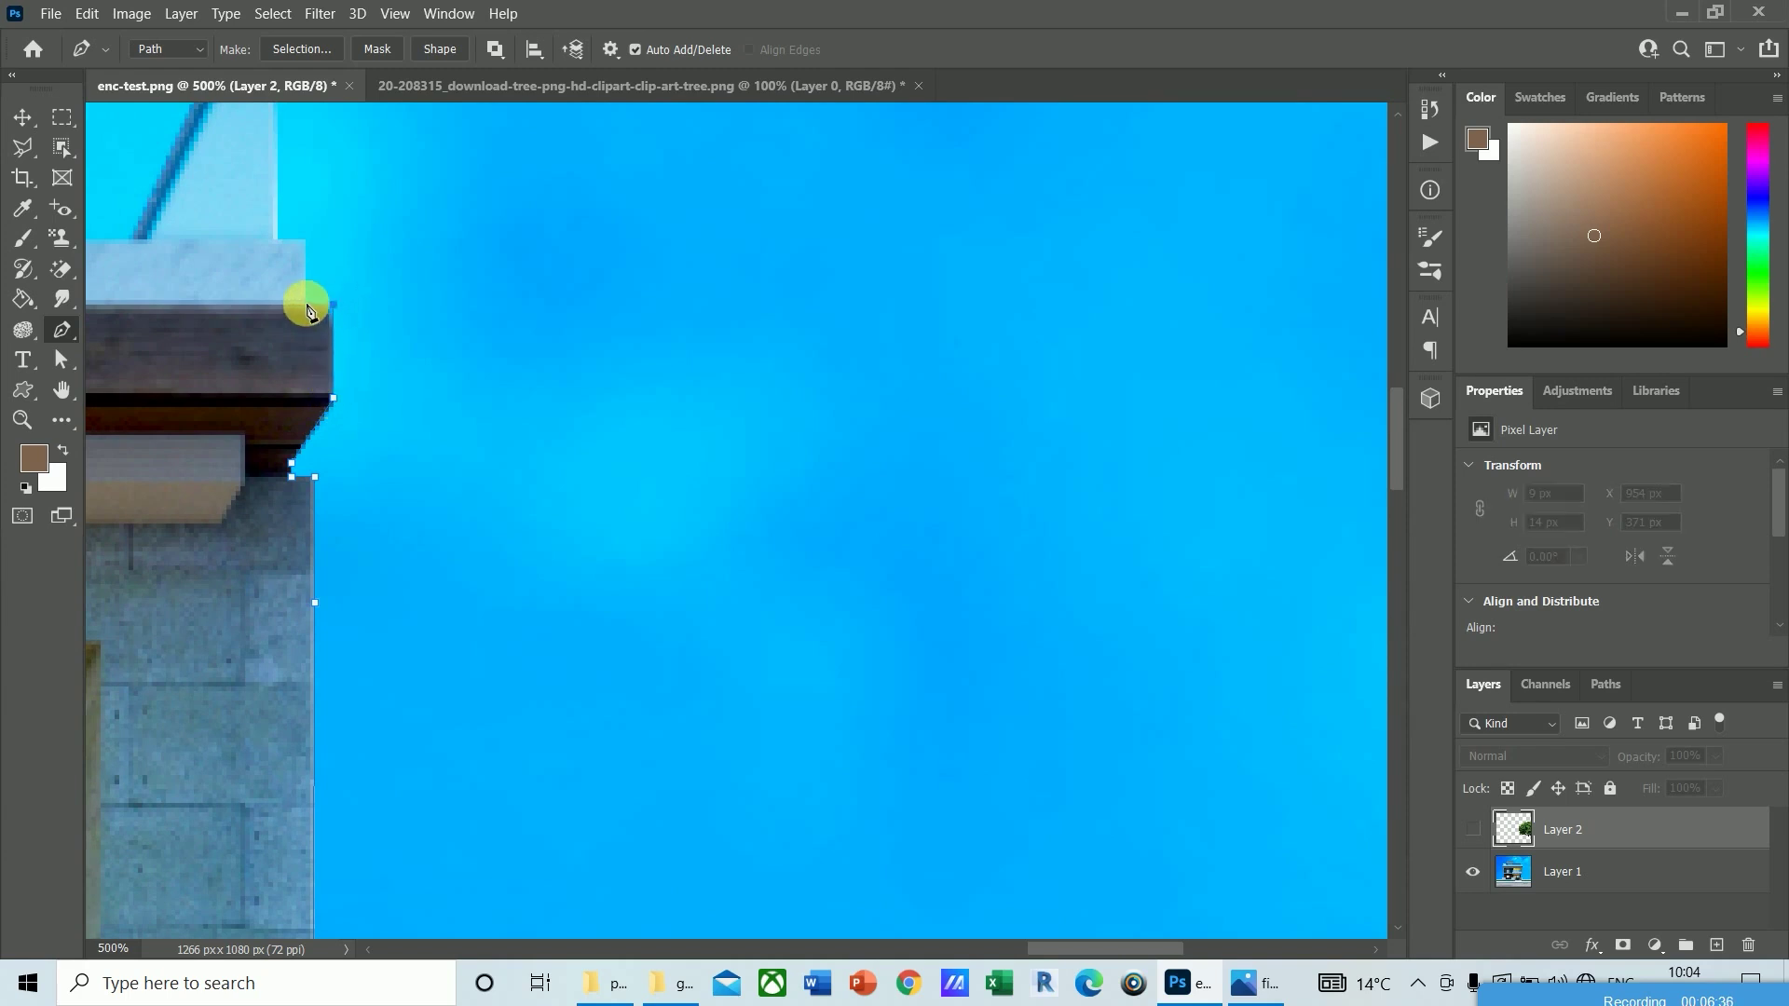
click(308, 301)
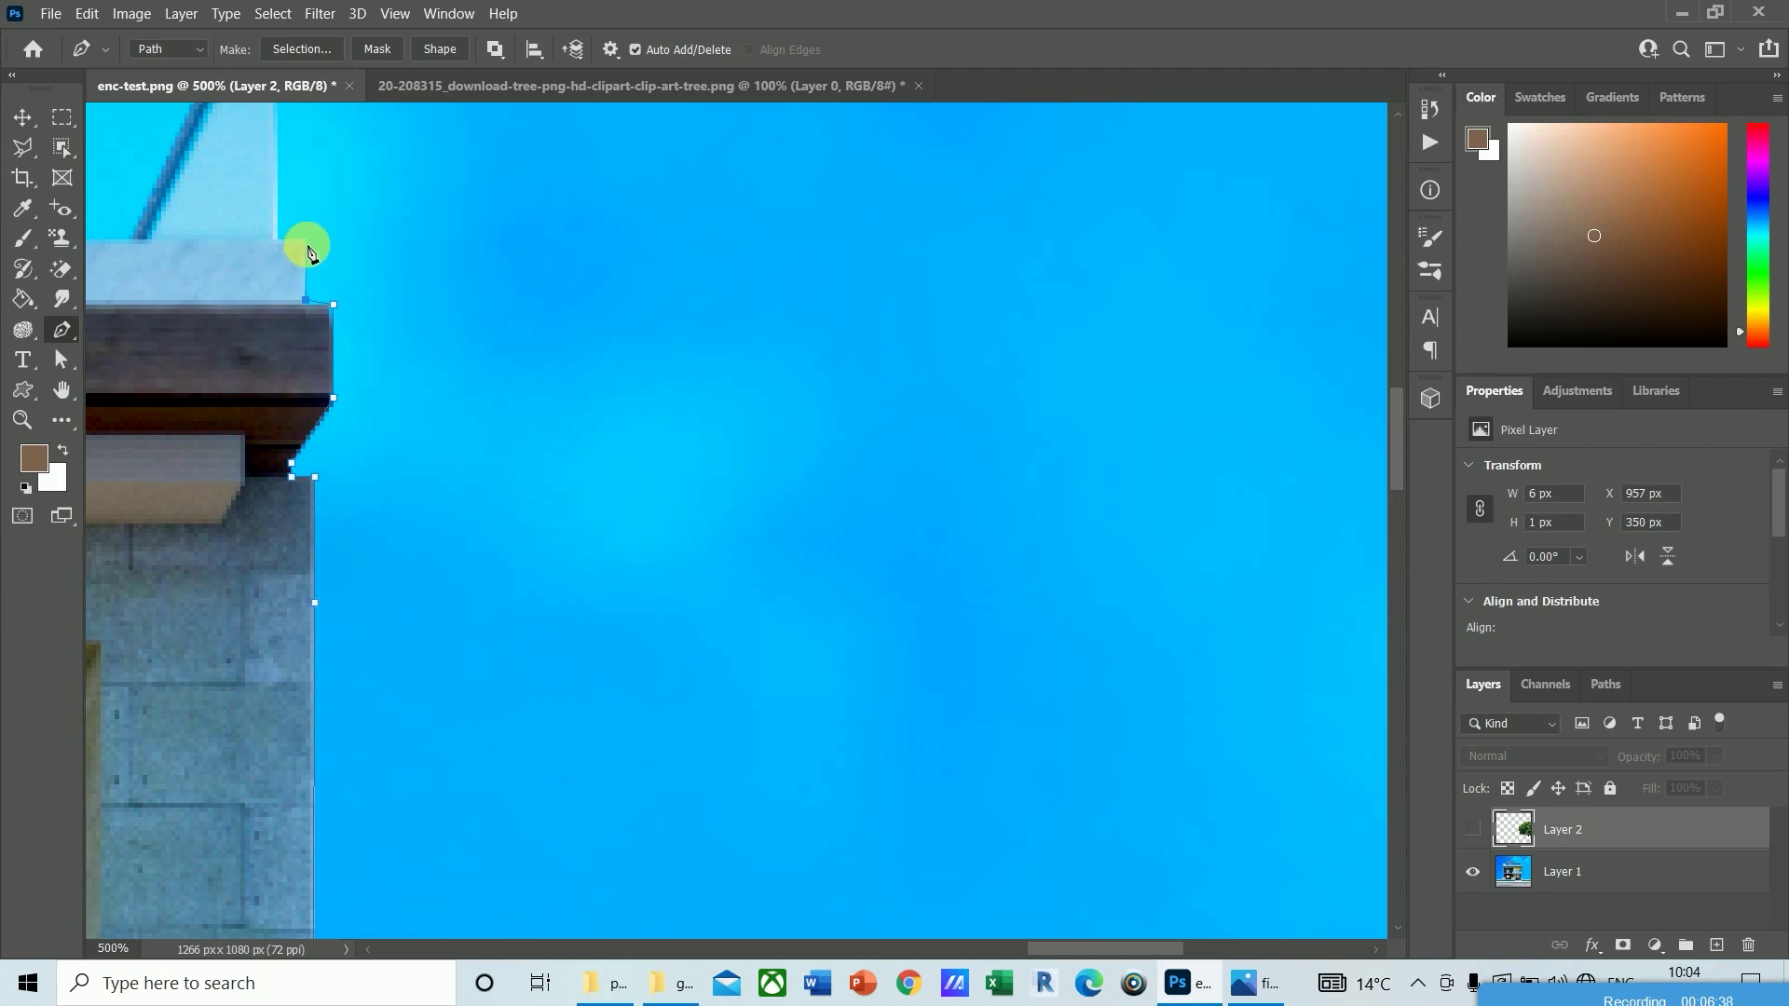
click(311, 225)
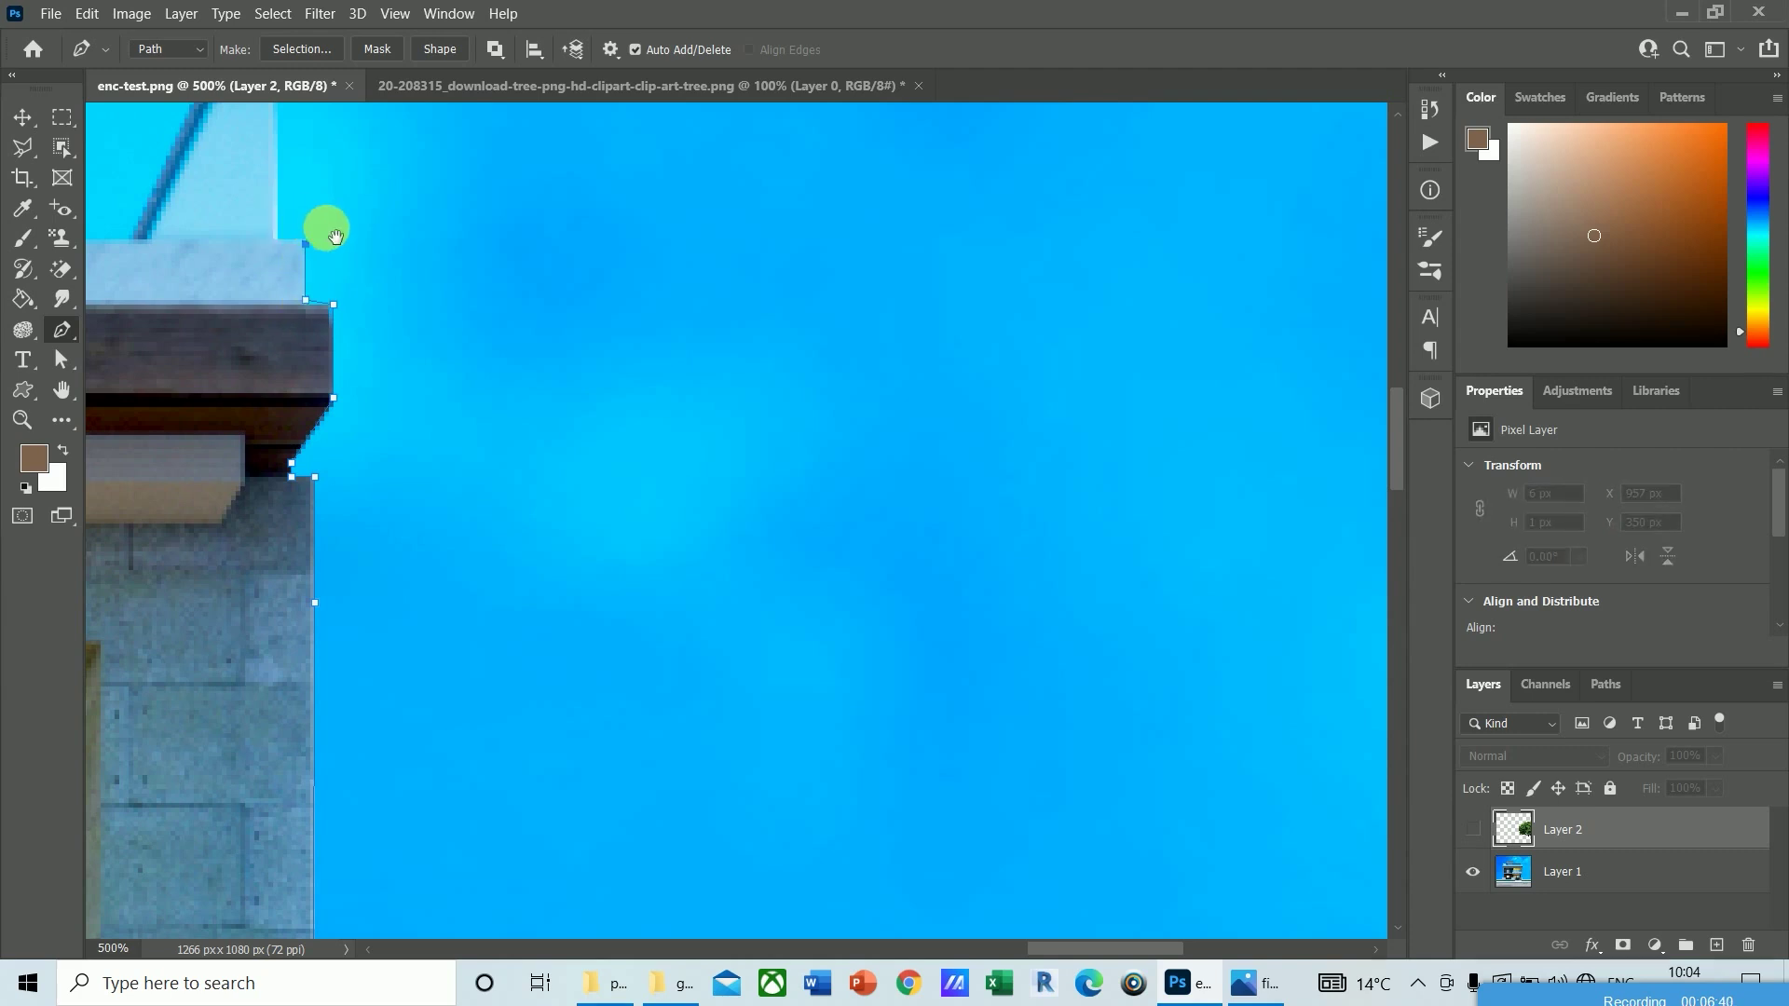
Step: Continue the path up the terrace's glass railing and along its dark top rail to the wooden rooftop wall
drag(335, 237, 403, 548)
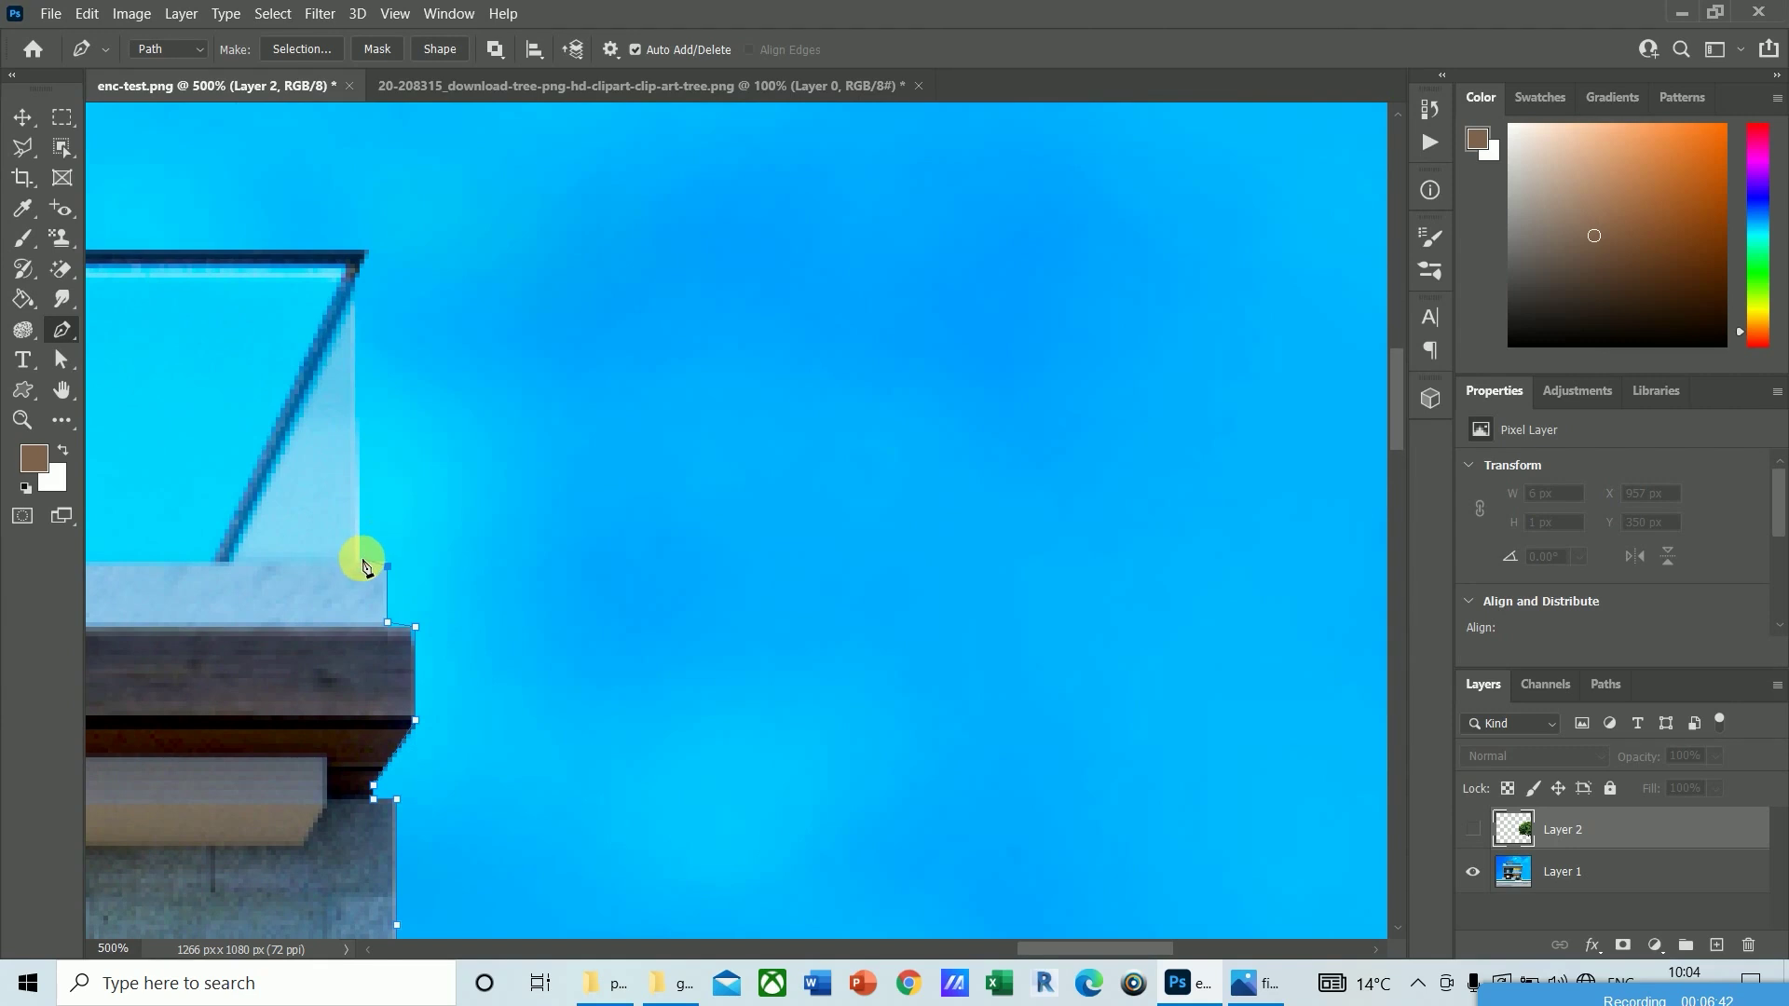
click(358, 275)
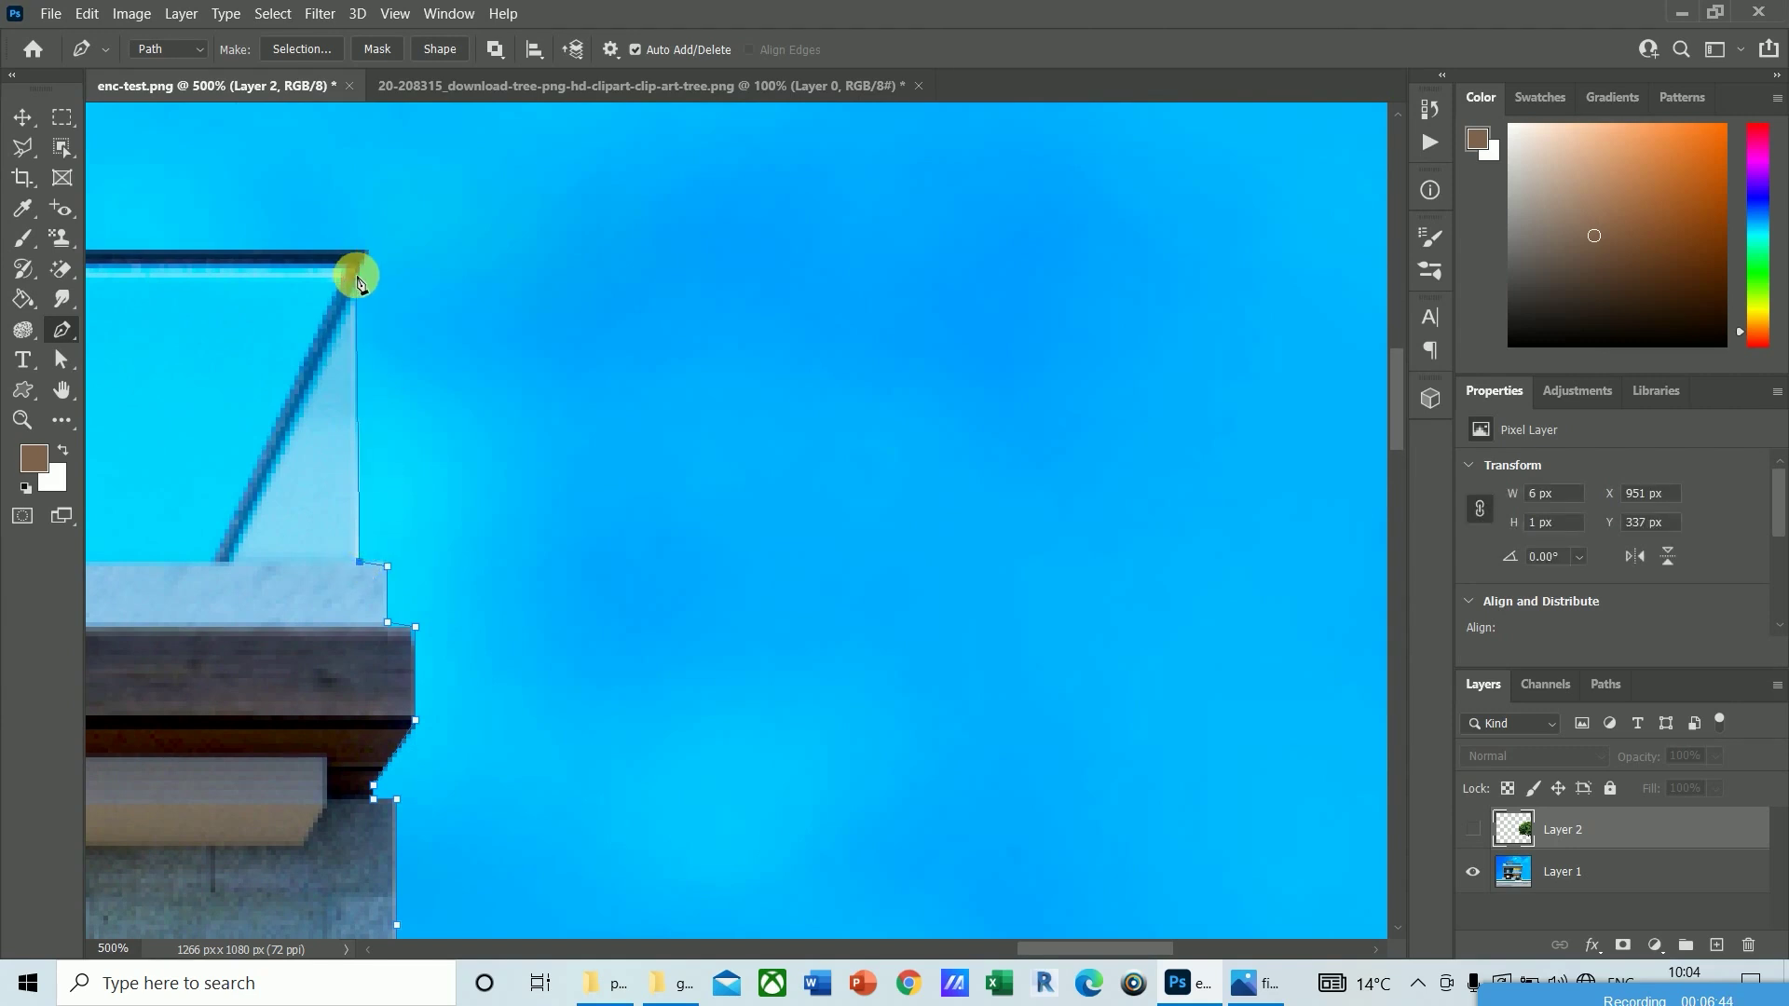
drag(370, 254, 799, 679)
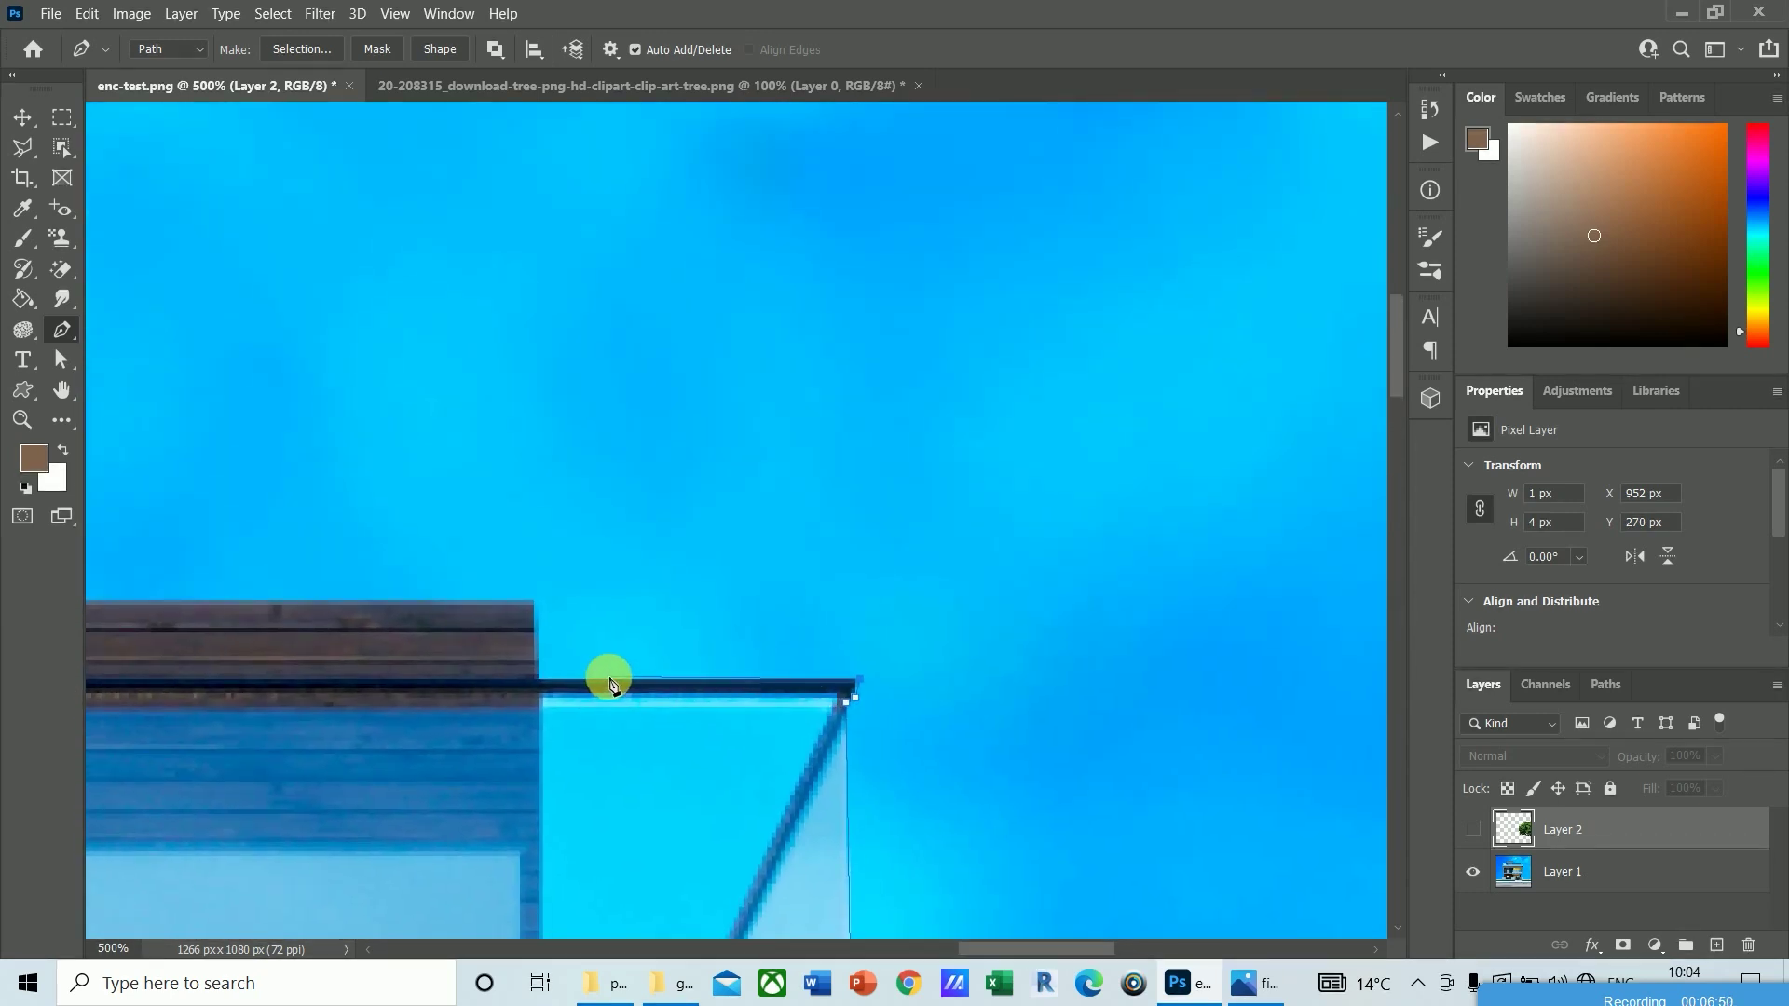
click(540, 682)
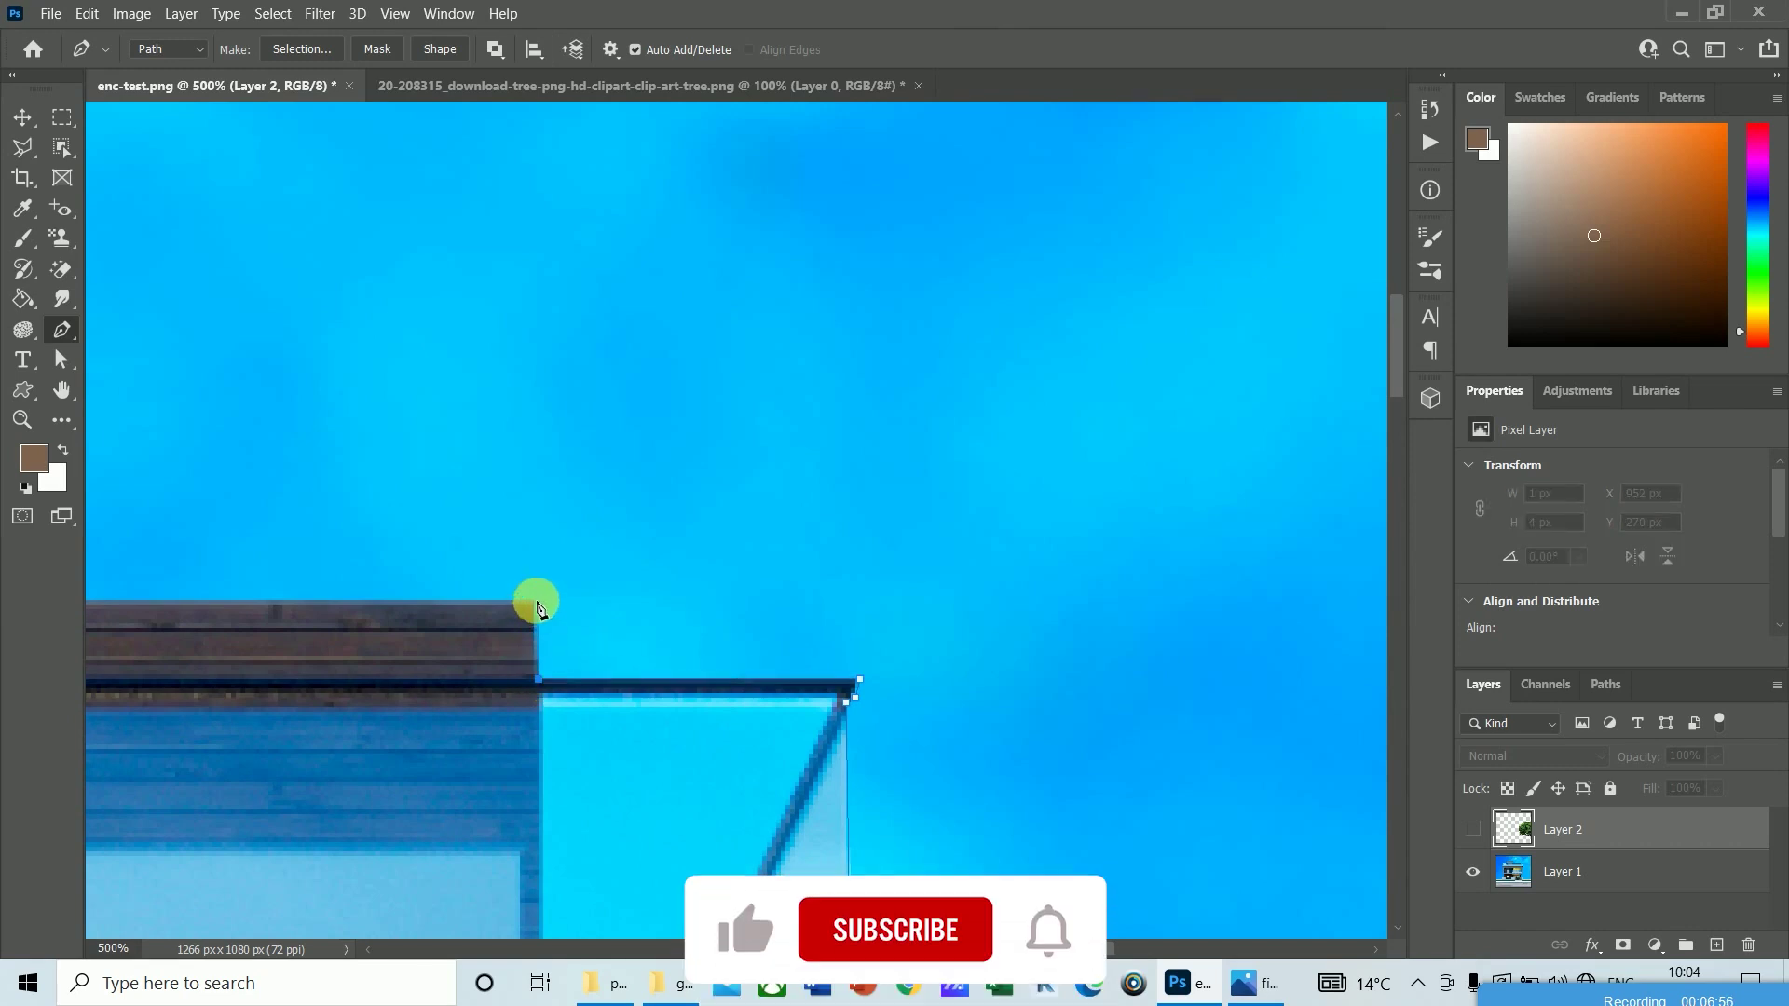
Step: Trace the path along the top of the wooden rooftop wall and up the slanted side of the stone rooftop block
click(534, 601)
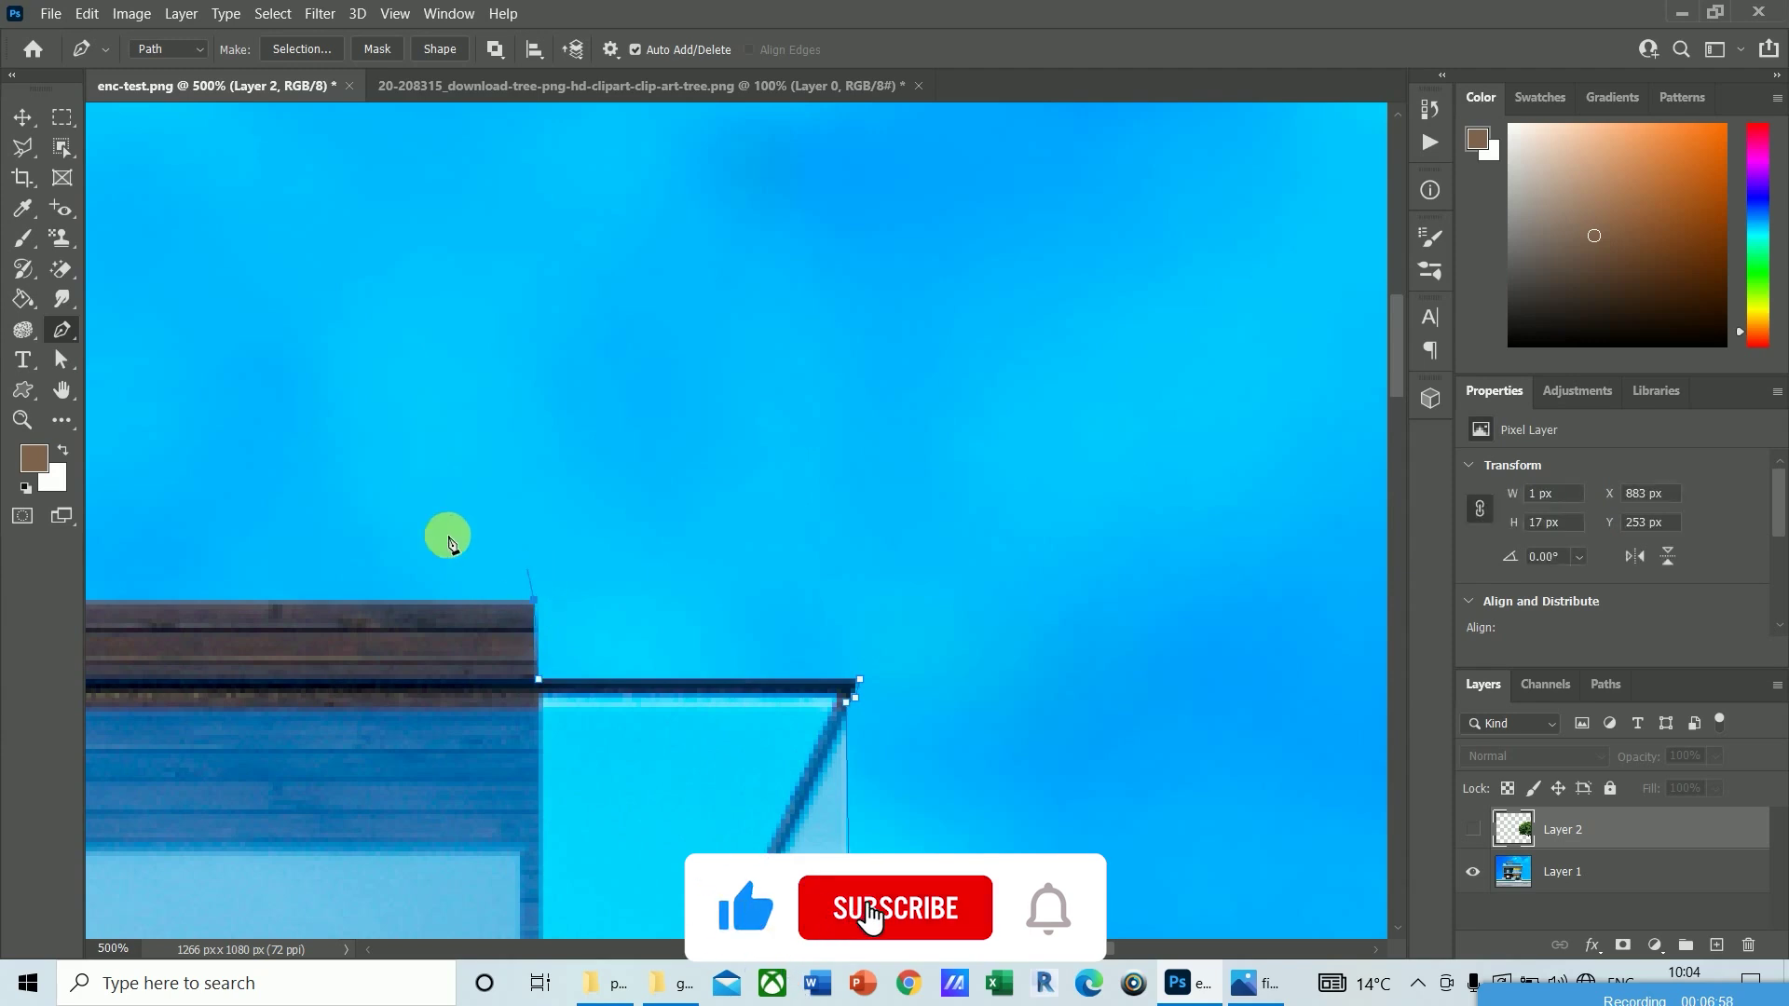
drag(371, 499, 376, 503)
drag(1065, 620, 1377, 551)
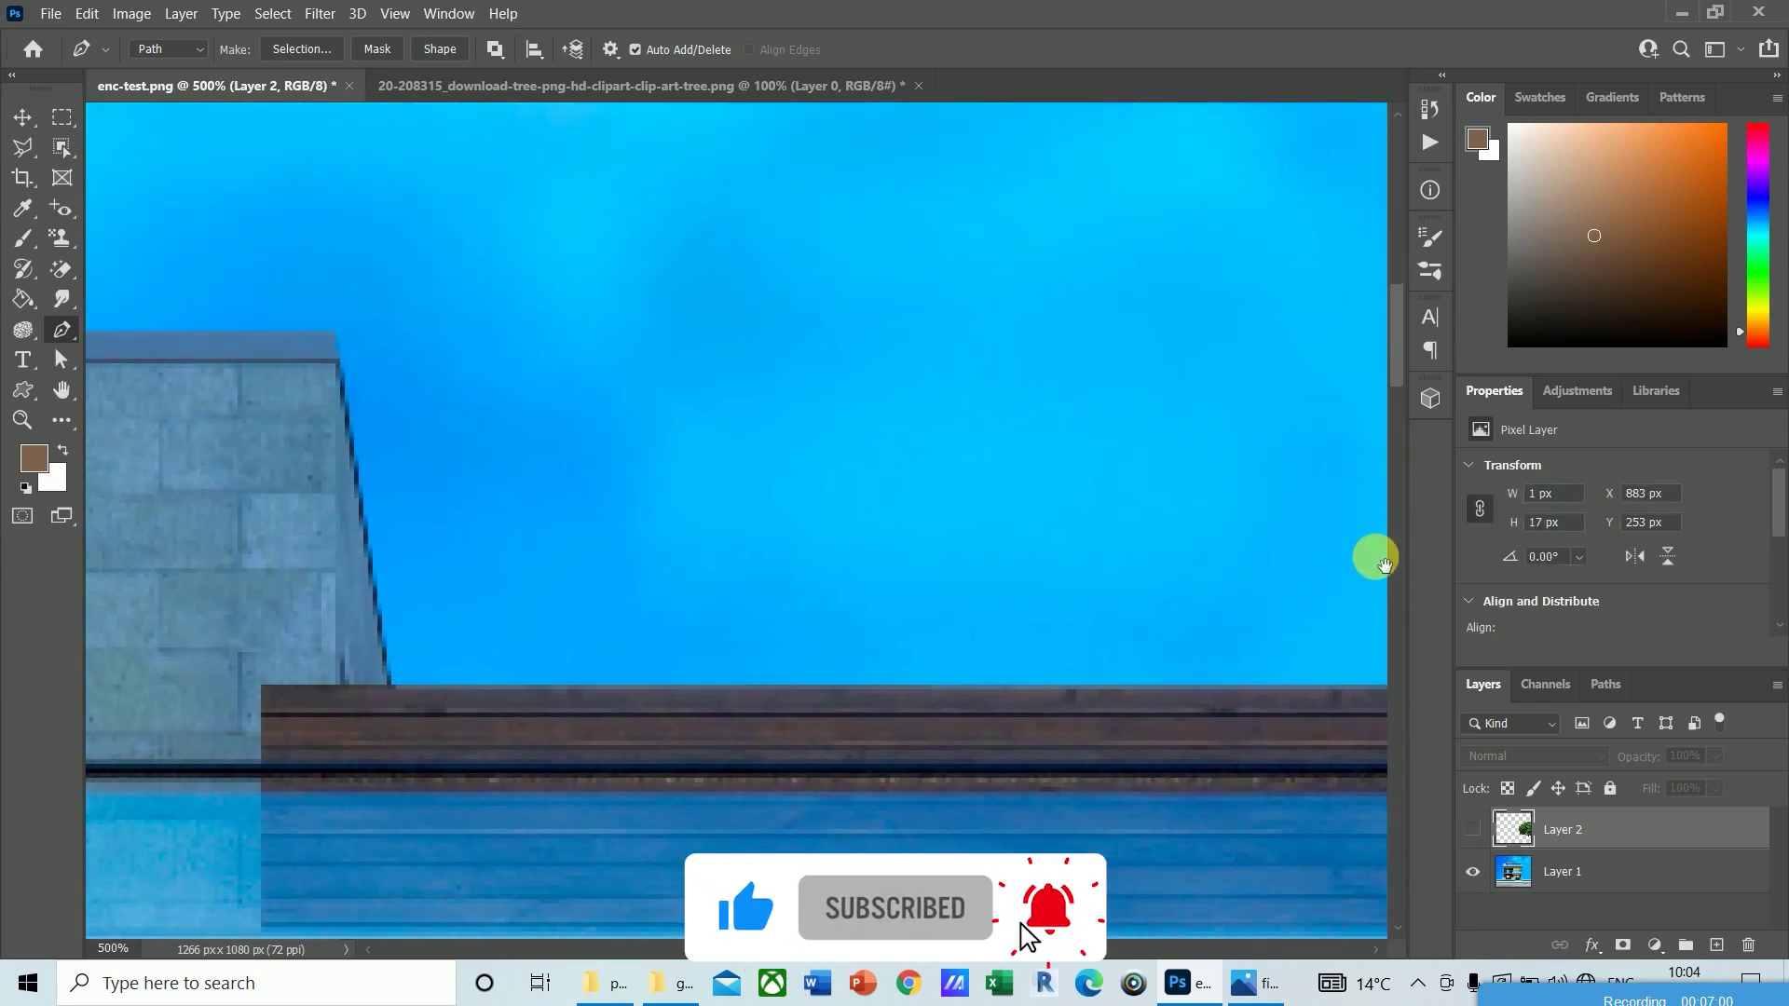
click(382, 687)
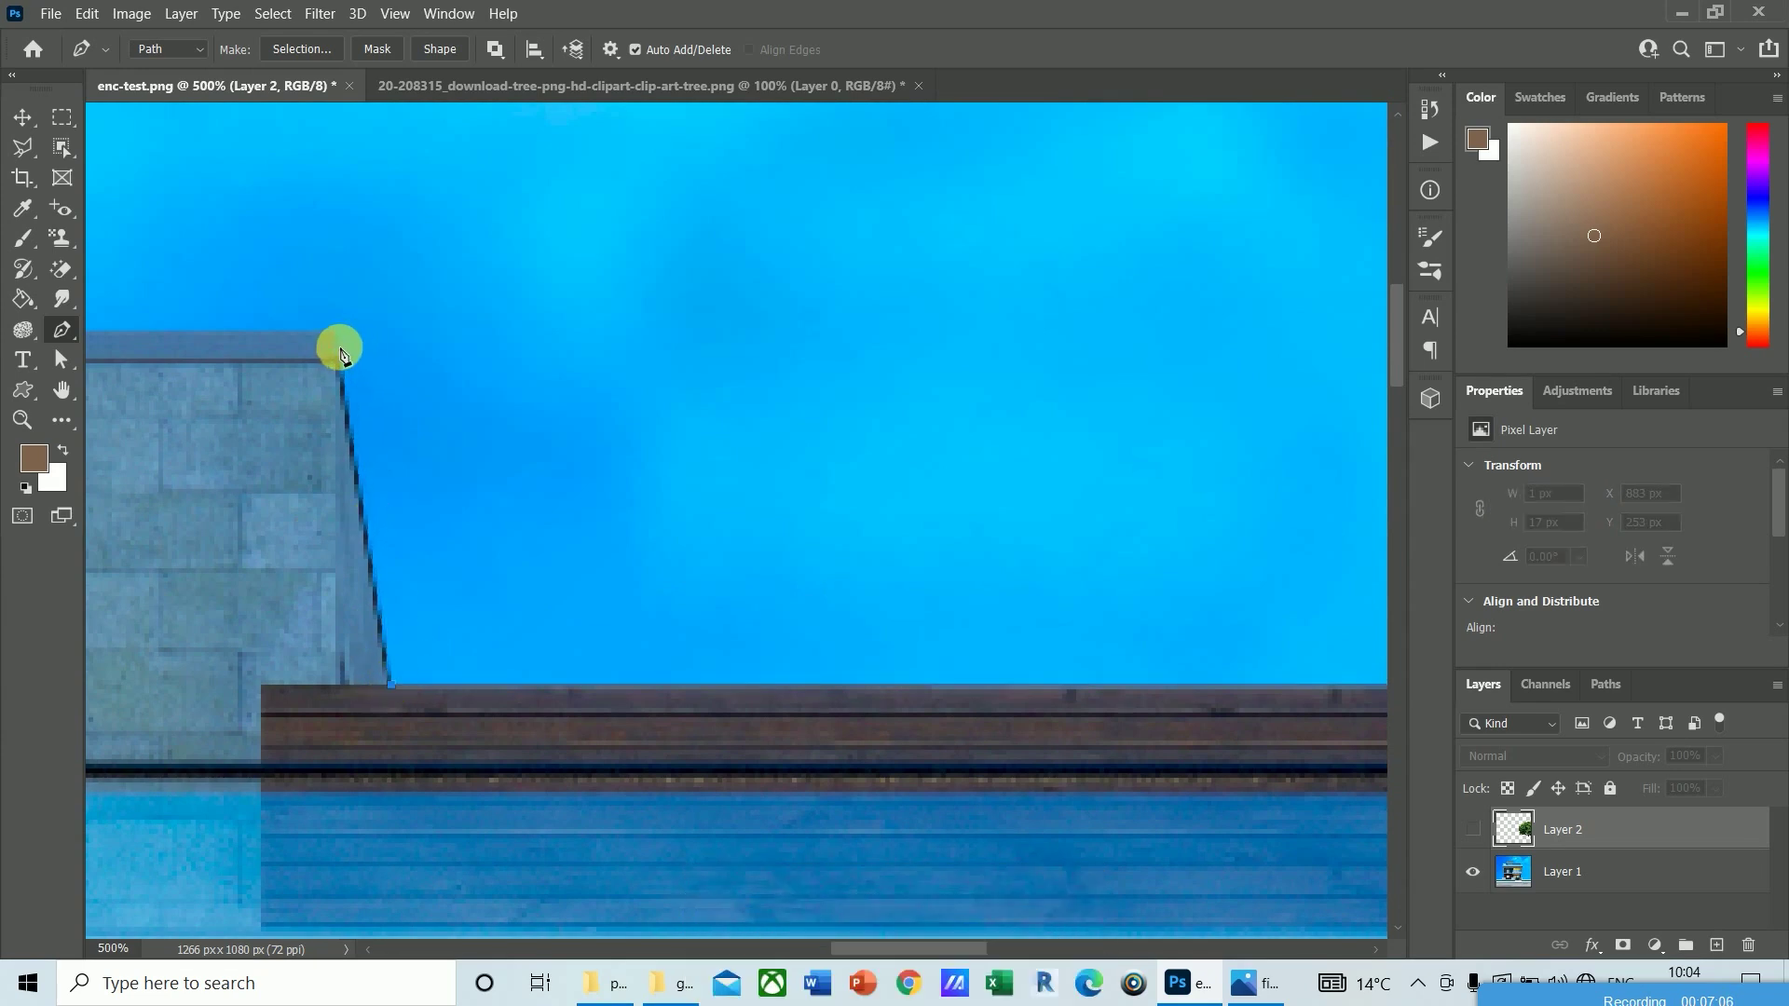
drag(335, 331, 1412, 596)
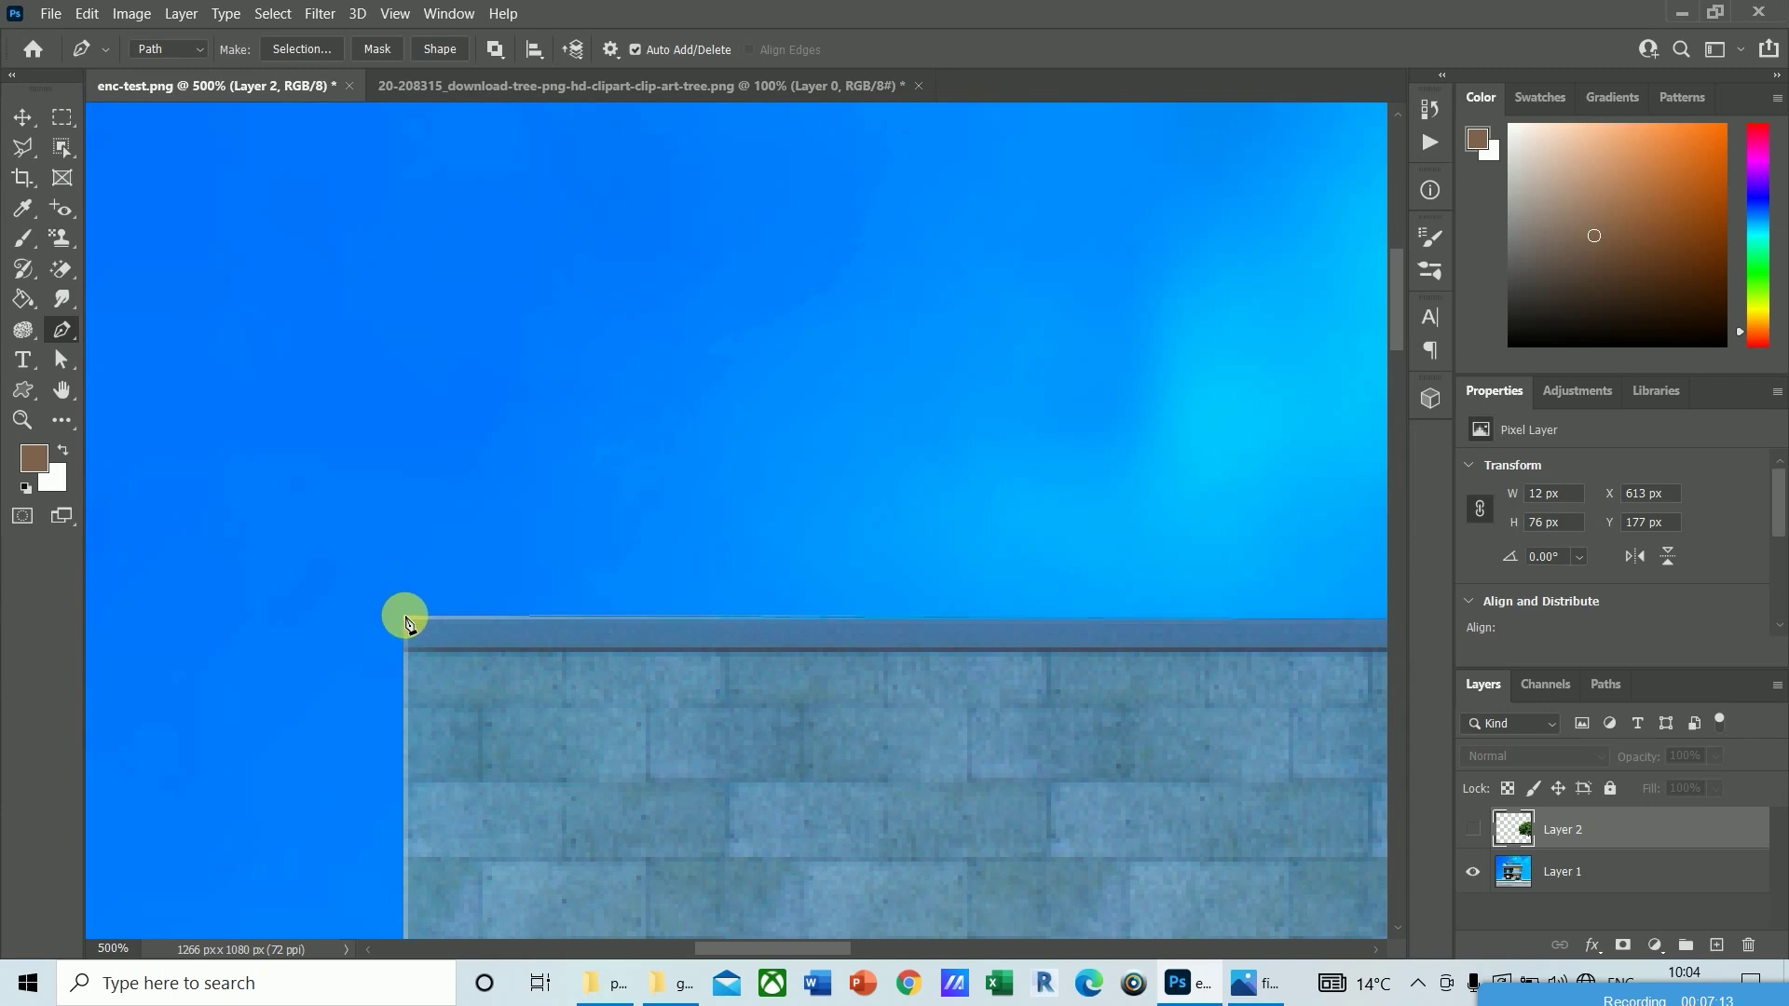
Step: Trace the path along the top and down the left edge of the stone rooftop block and around the wooden pergola's end
click(402, 616)
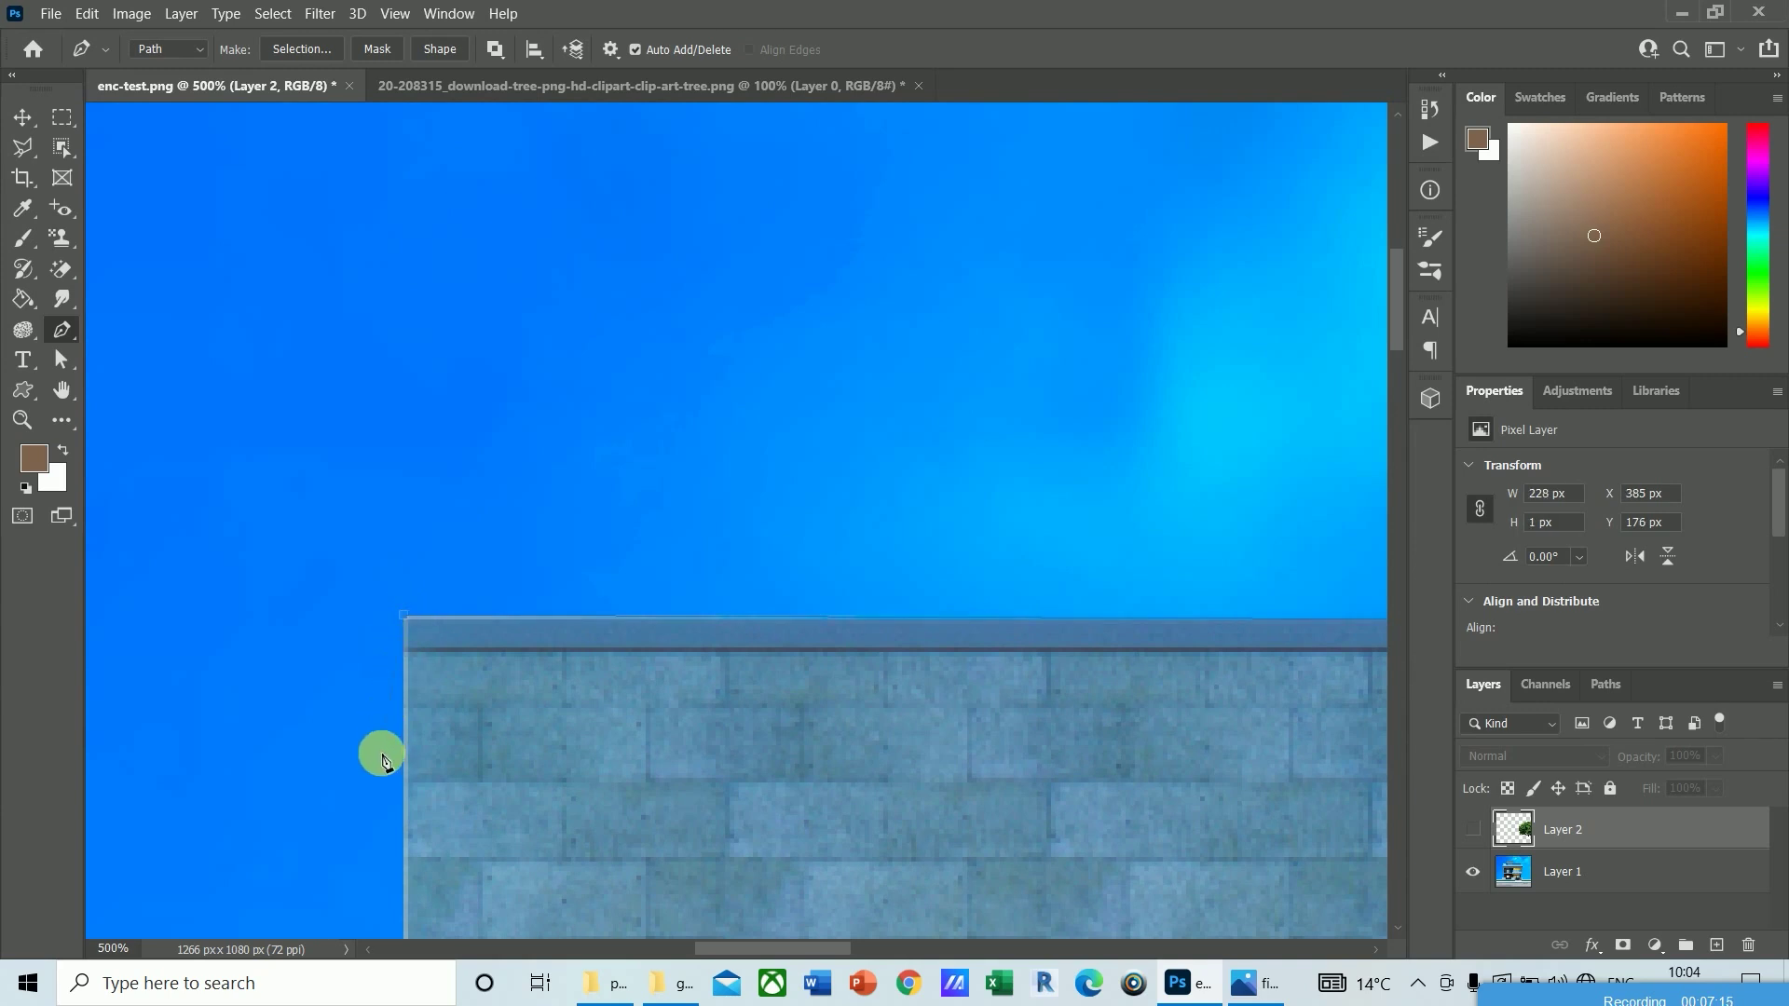
drag(384, 777, 456, 189)
click(456, 189)
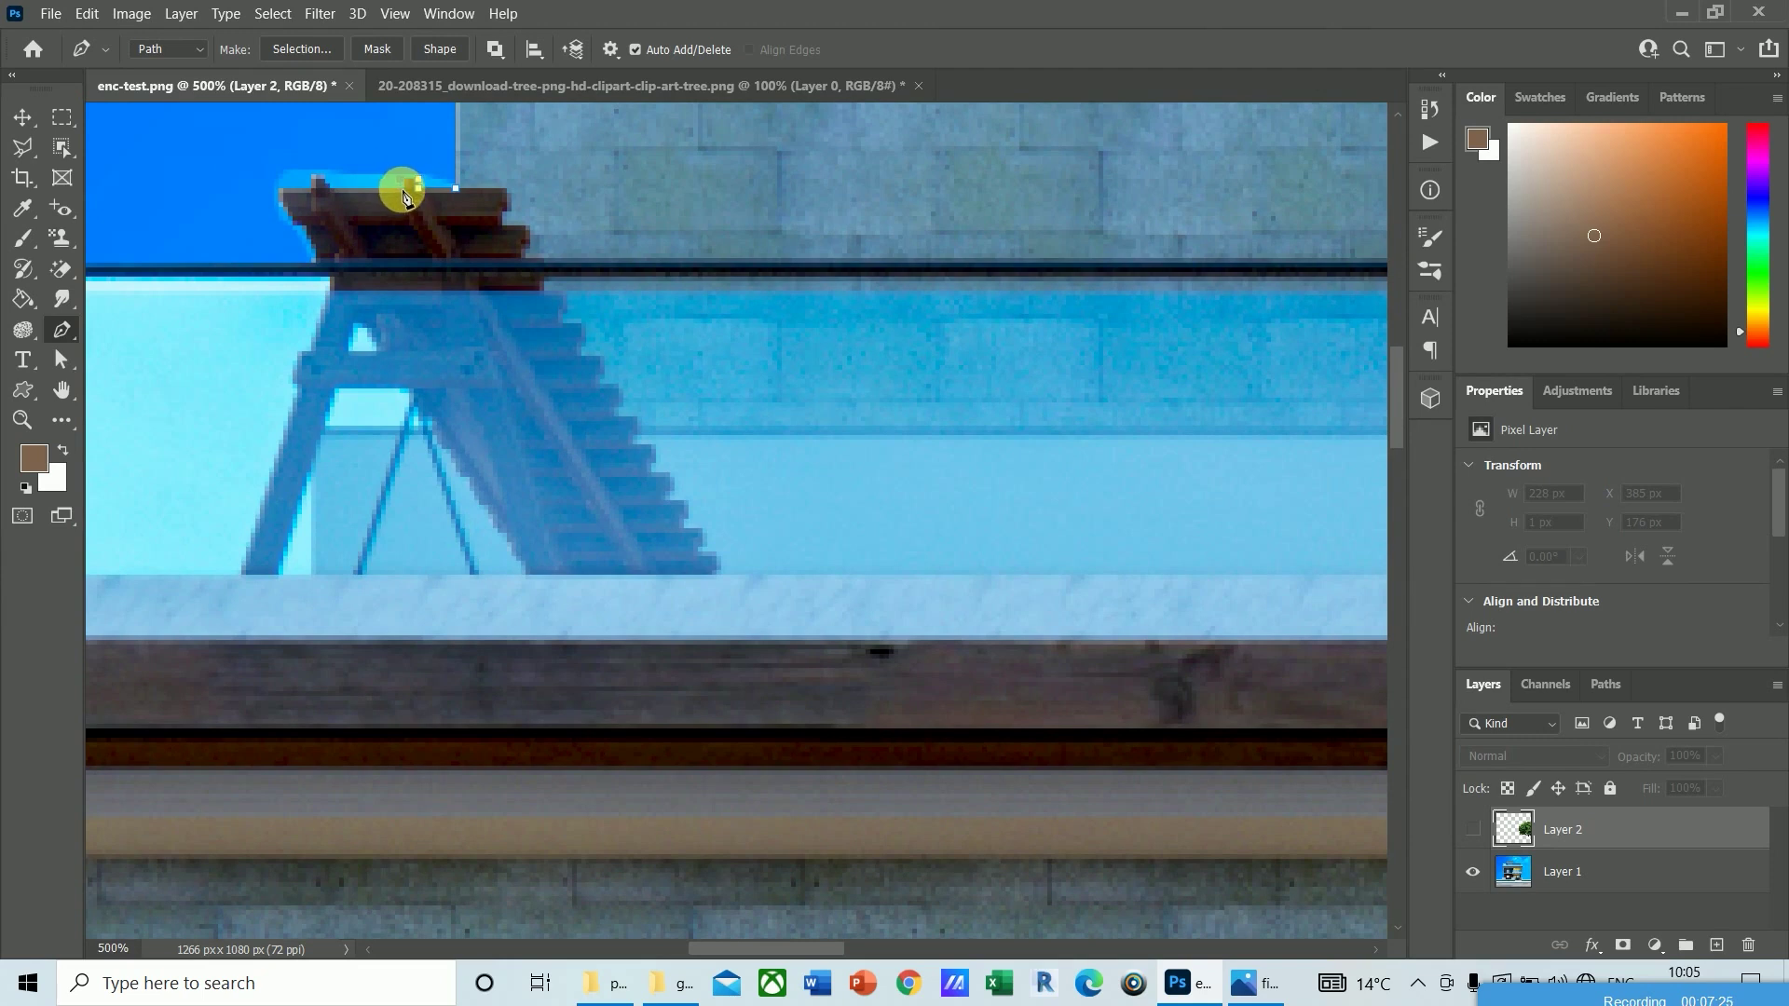
click(326, 184)
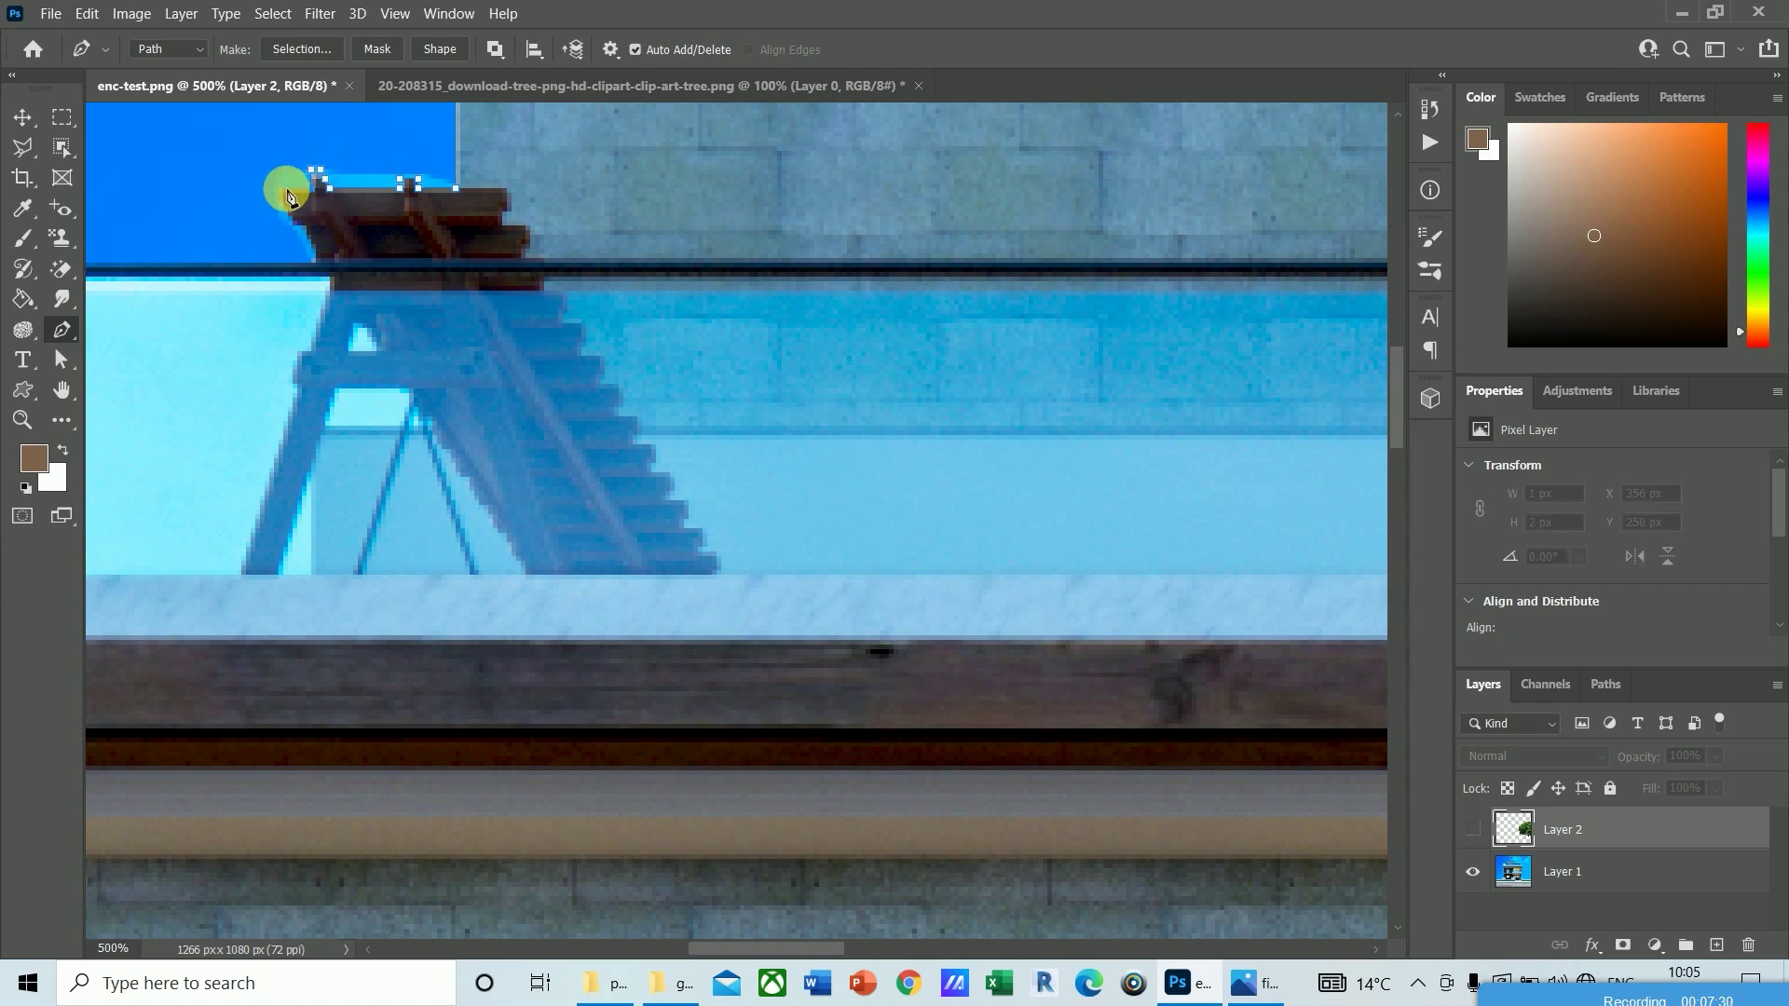
click(279, 205)
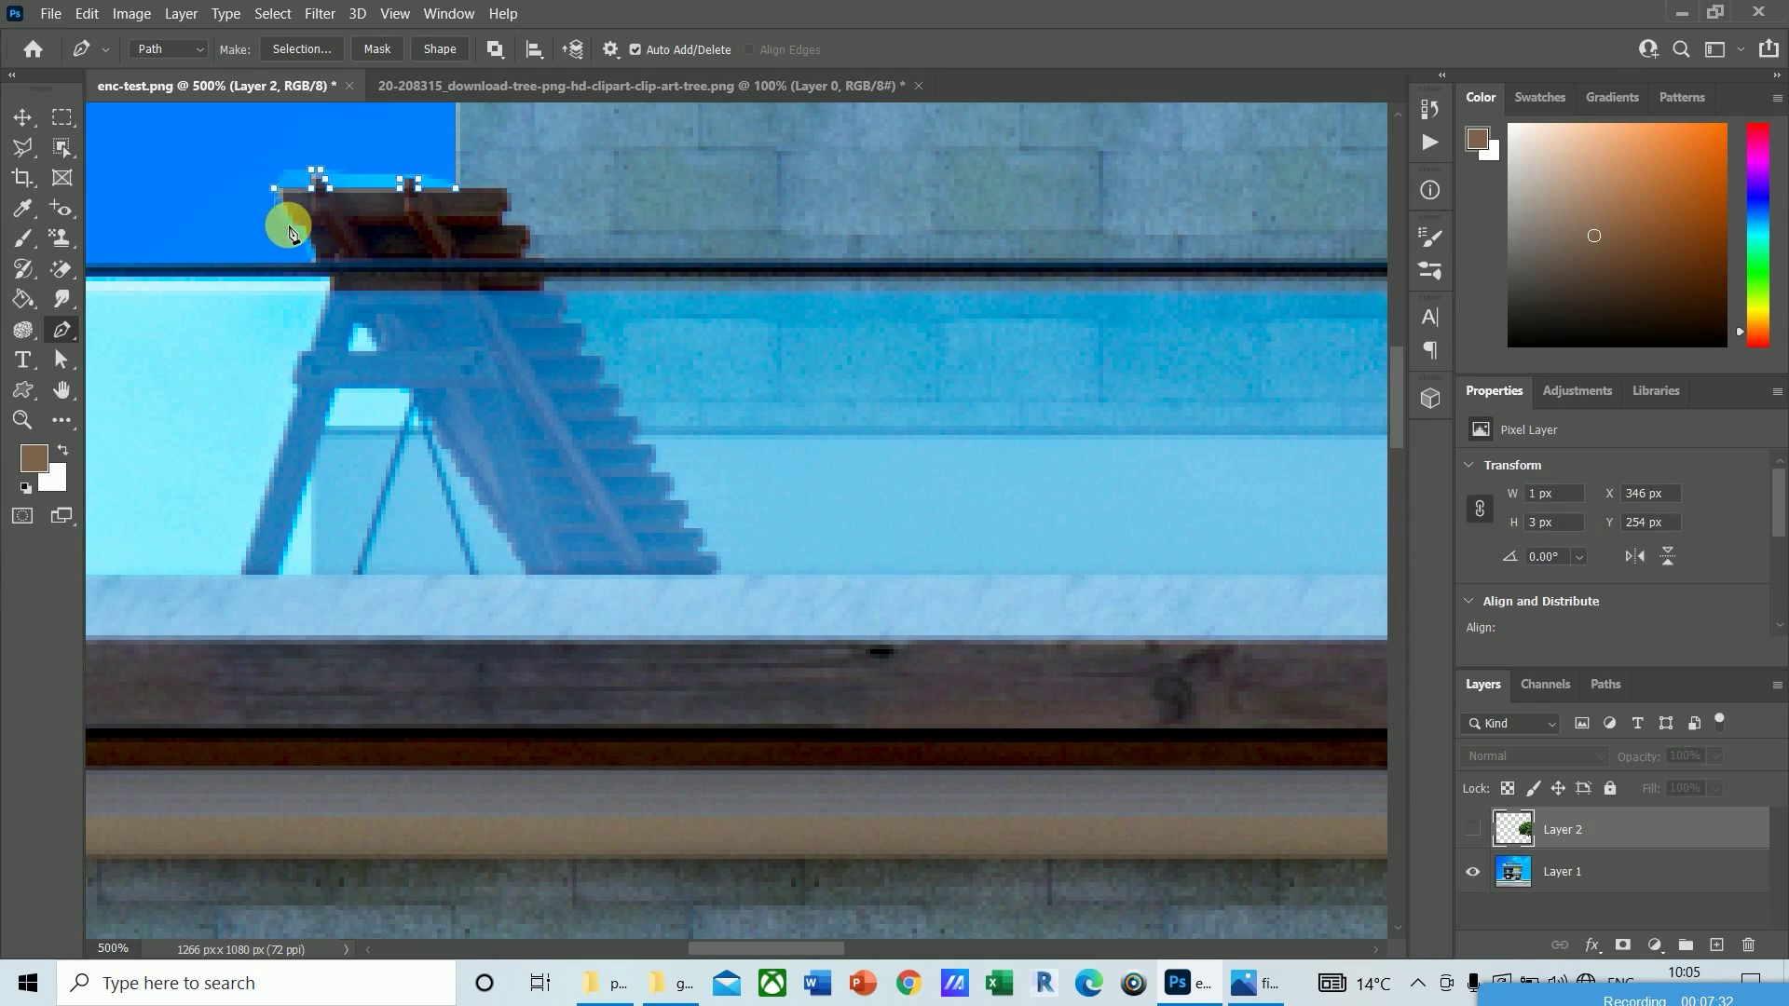
click(292, 227)
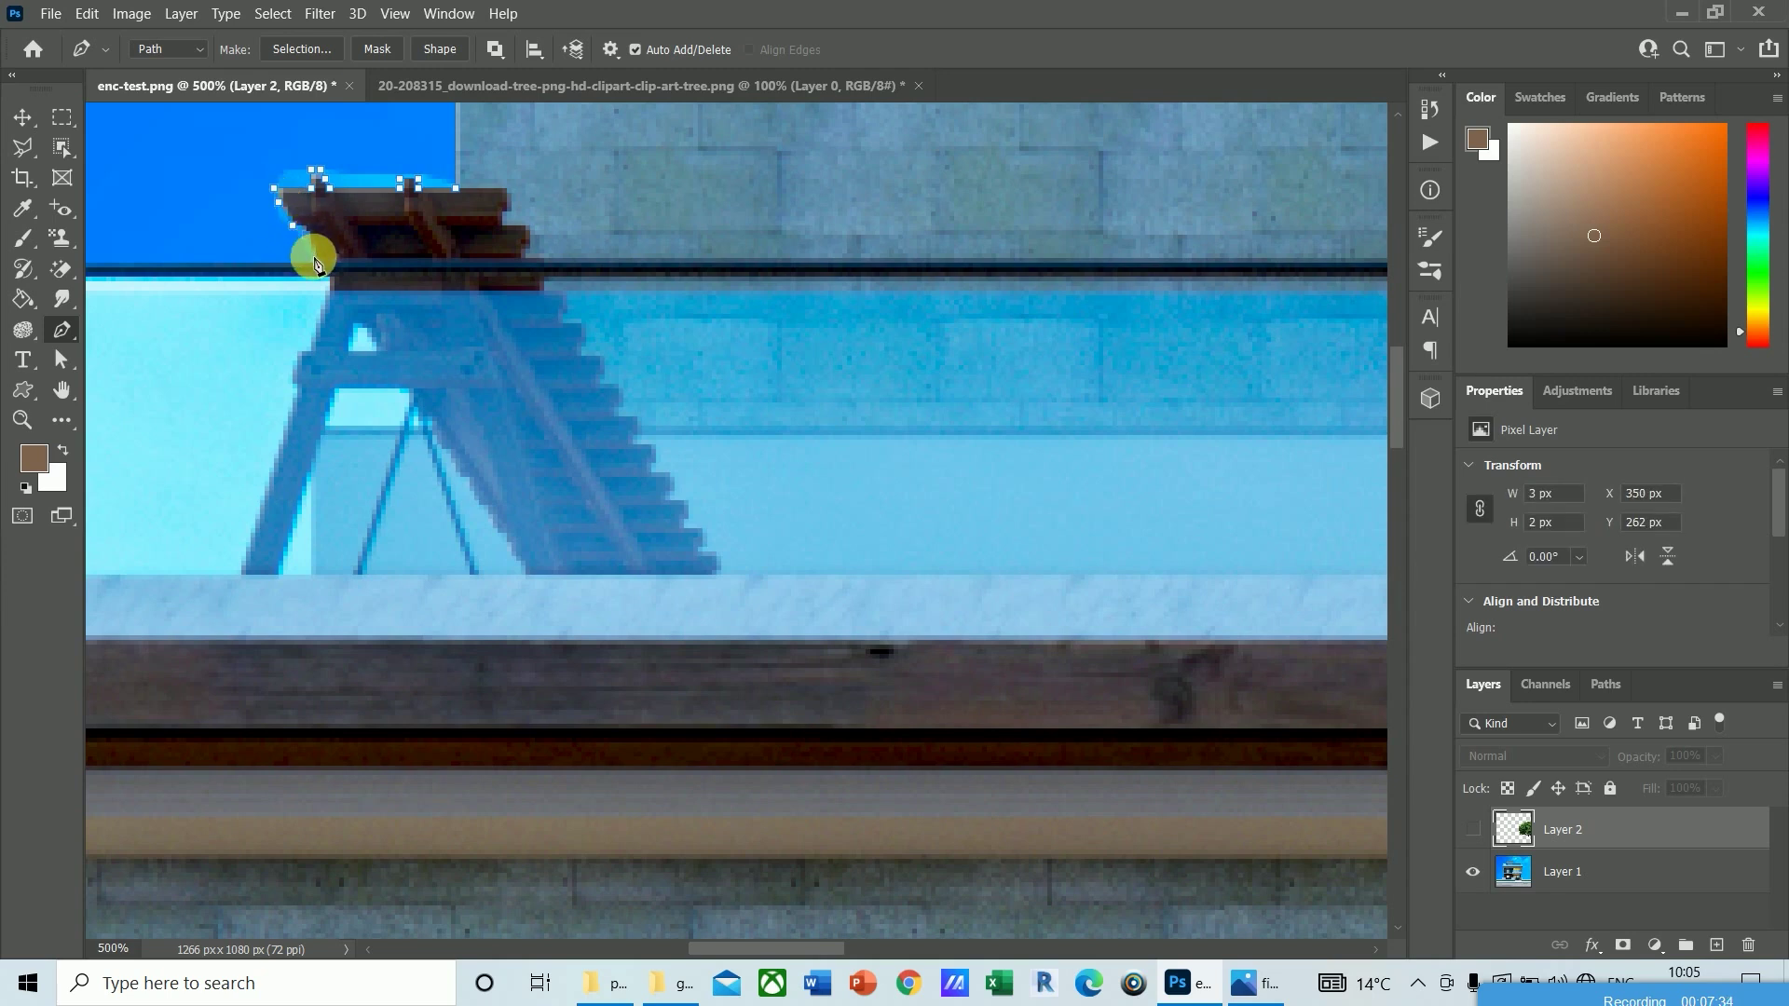
click(315, 261)
Step: Continue the path along the terrace's dark top rail and down the left end of the glass railing to the parapet ledge
drag(224, 260, 728, 522)
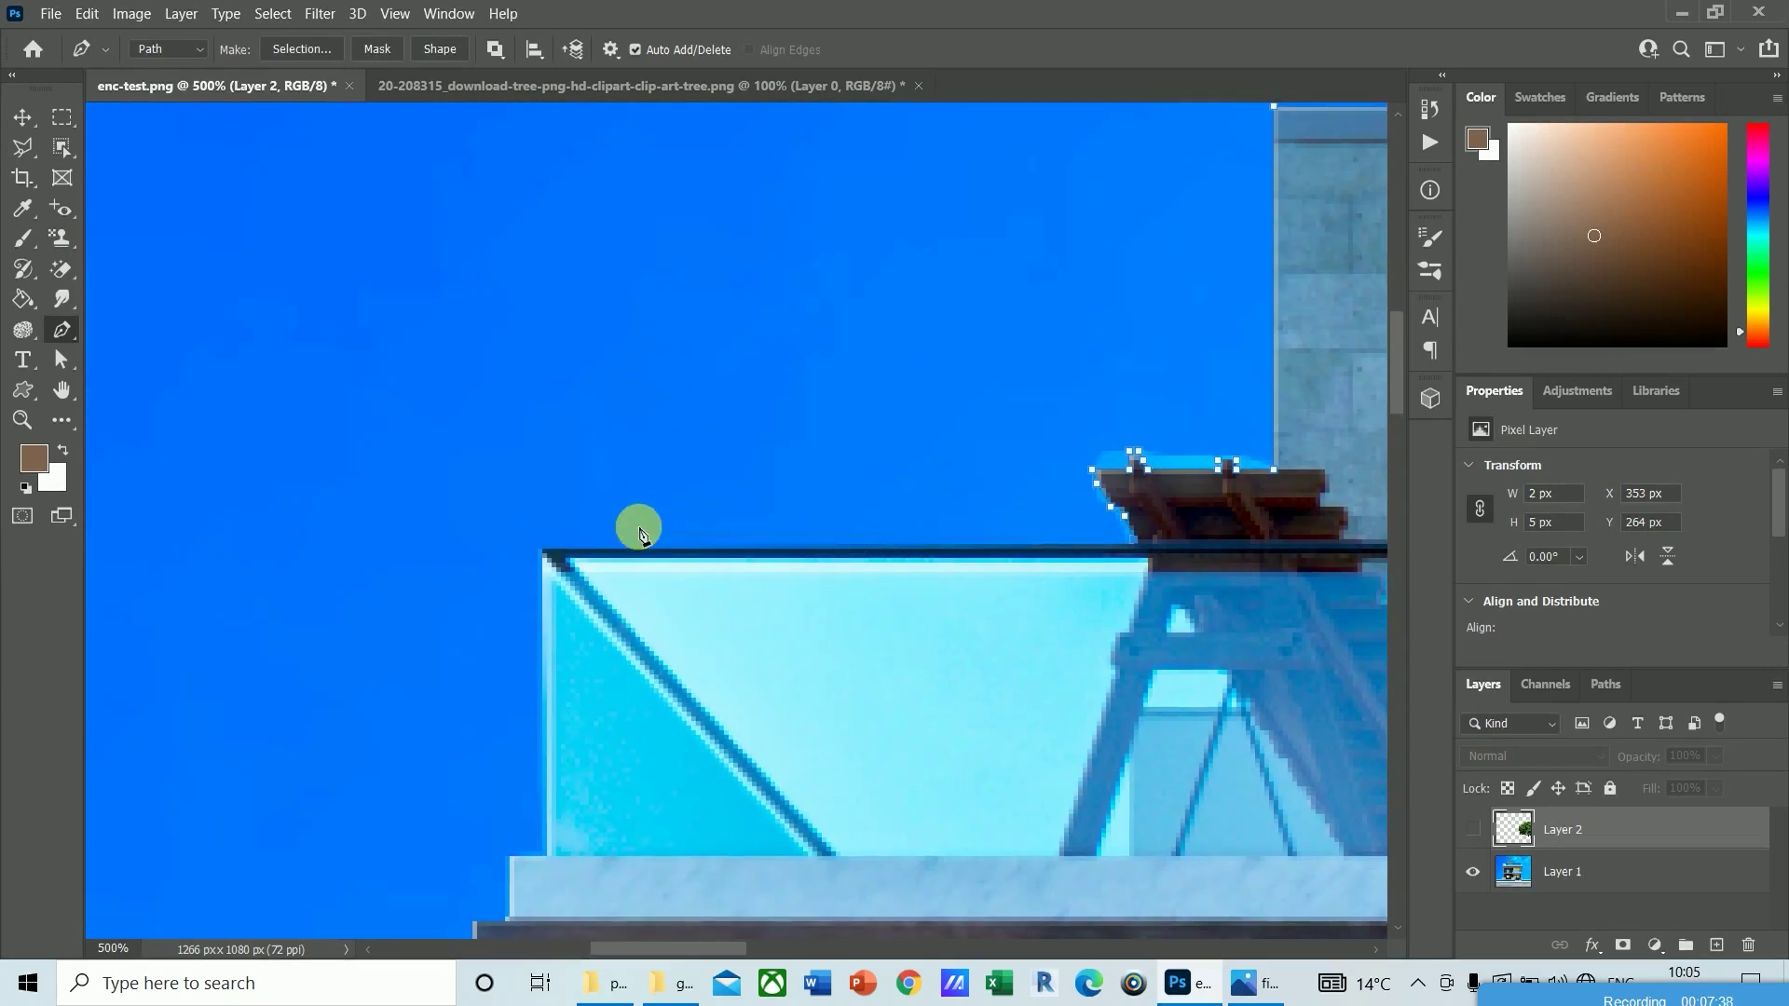
click(542, 548)
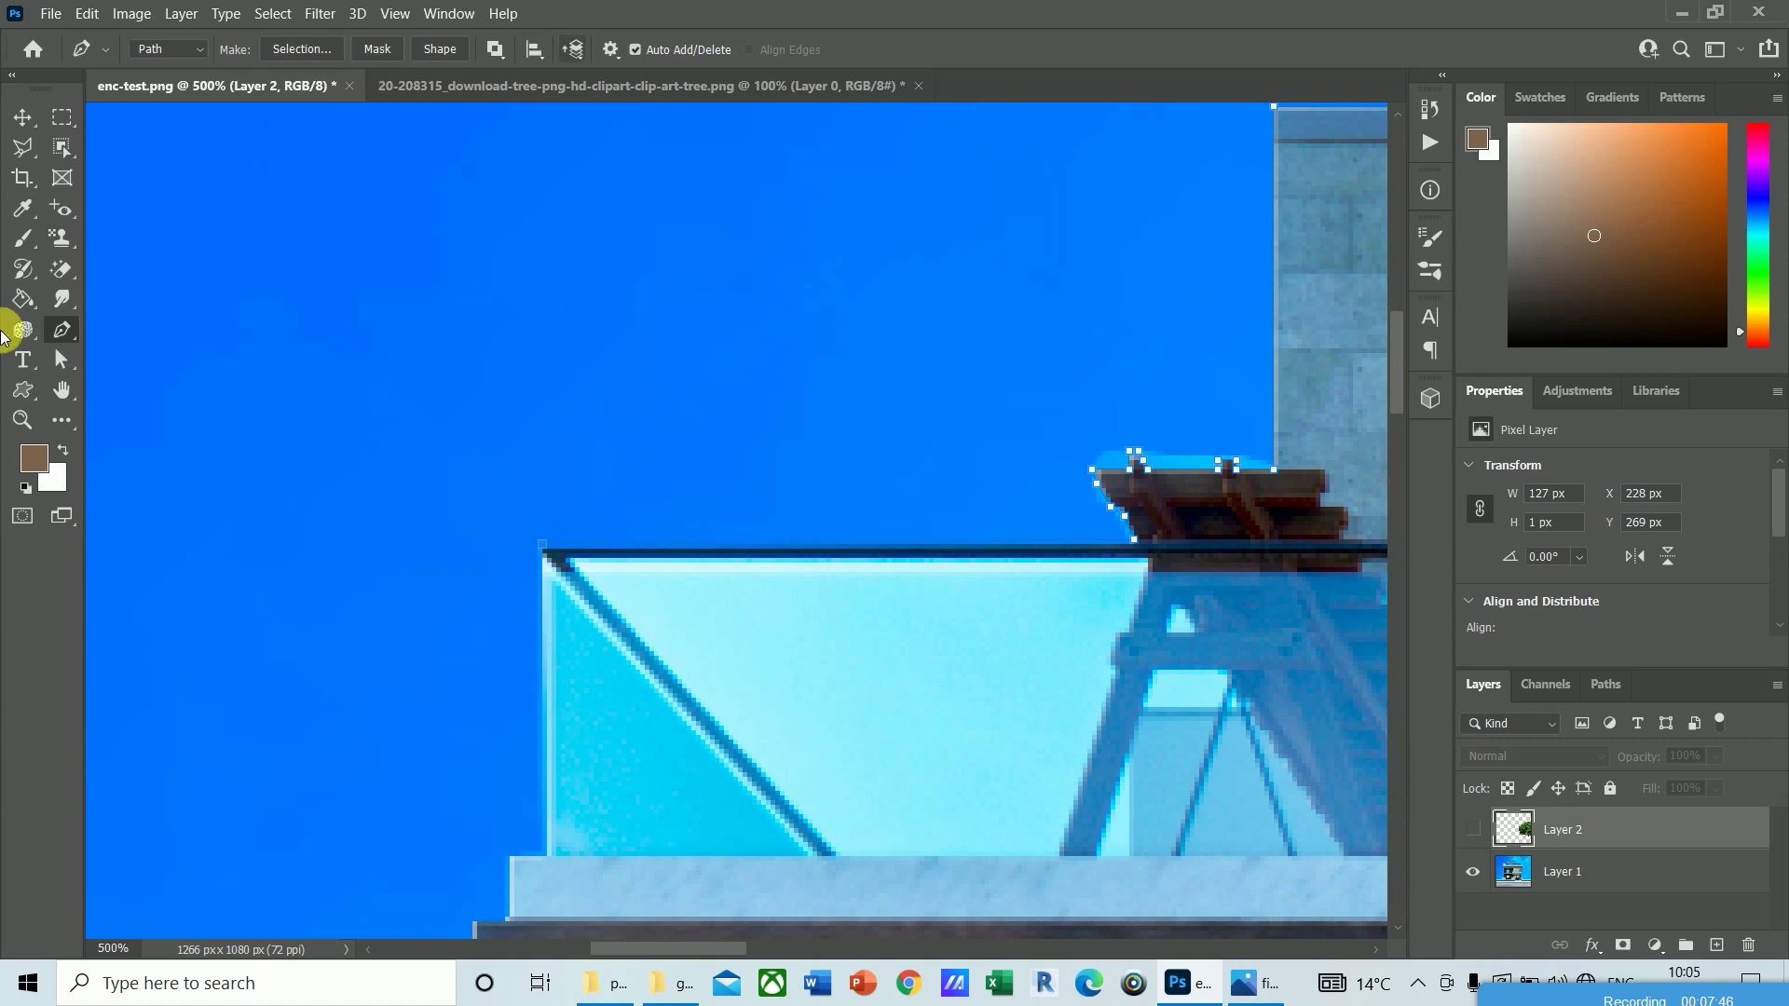
click(544, 851)
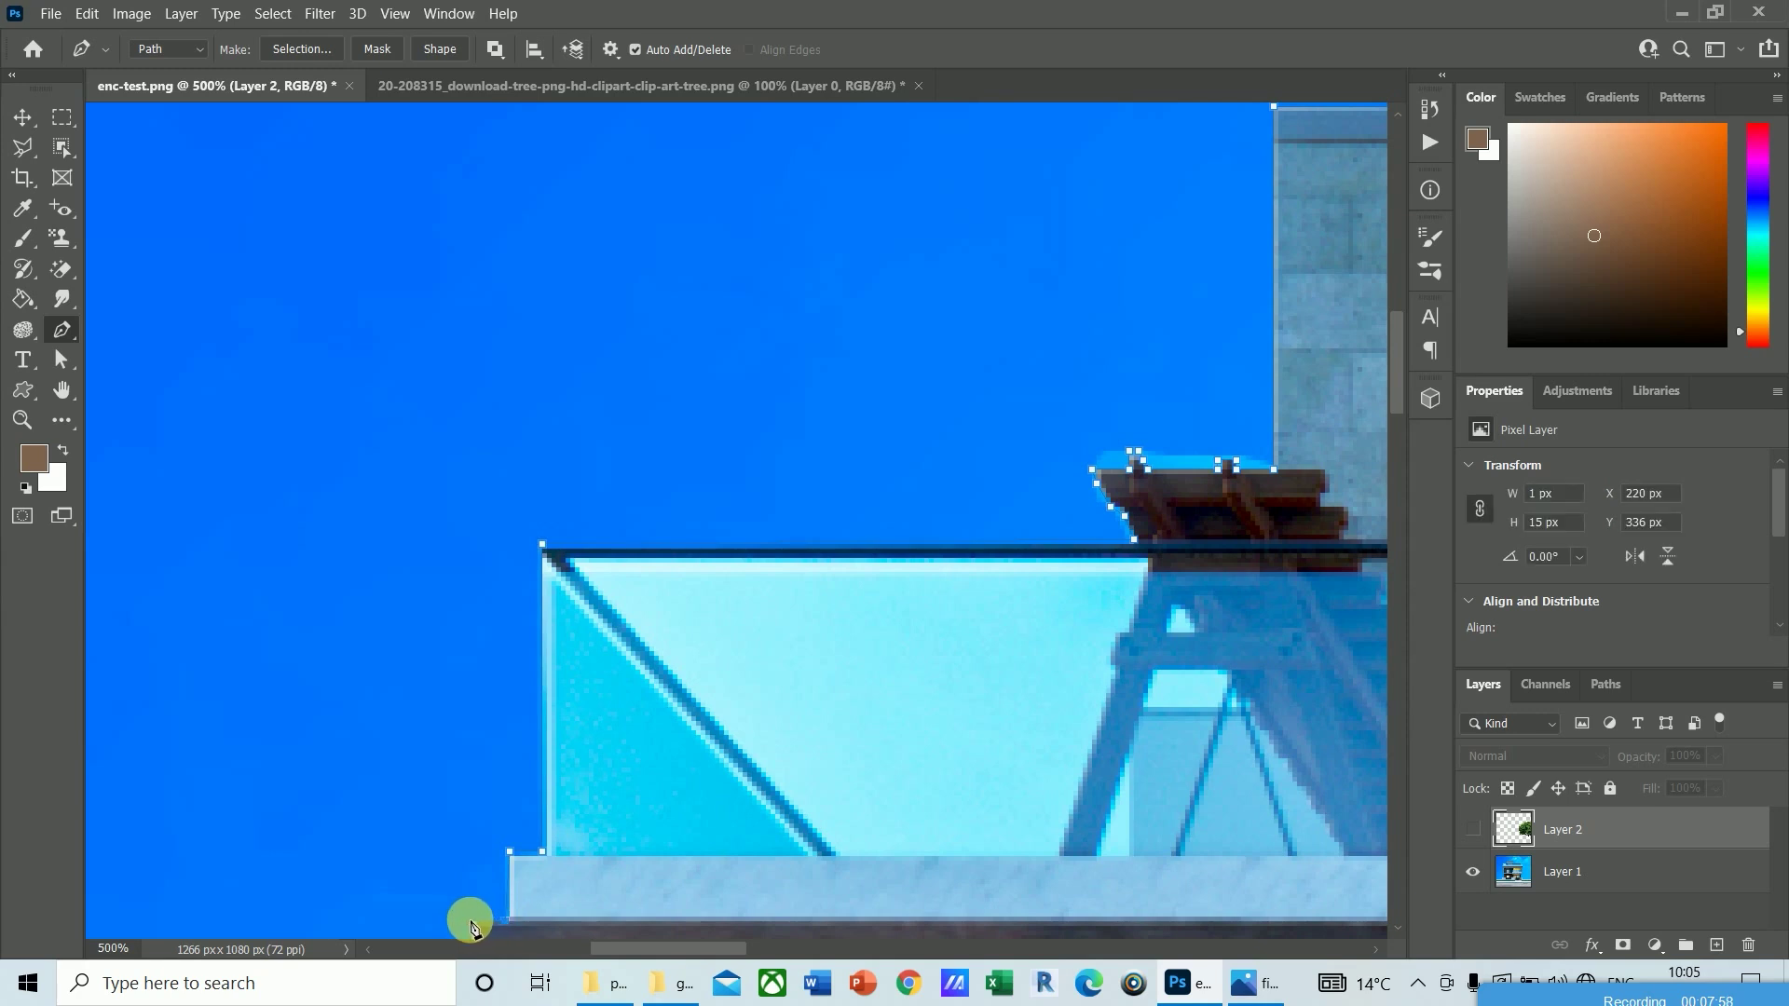
Step: Trace the path around the left end of the brown roof fascia and along its slanted underside to the stone wall
drag(463, 830, 428, 255)
click(435, 346)
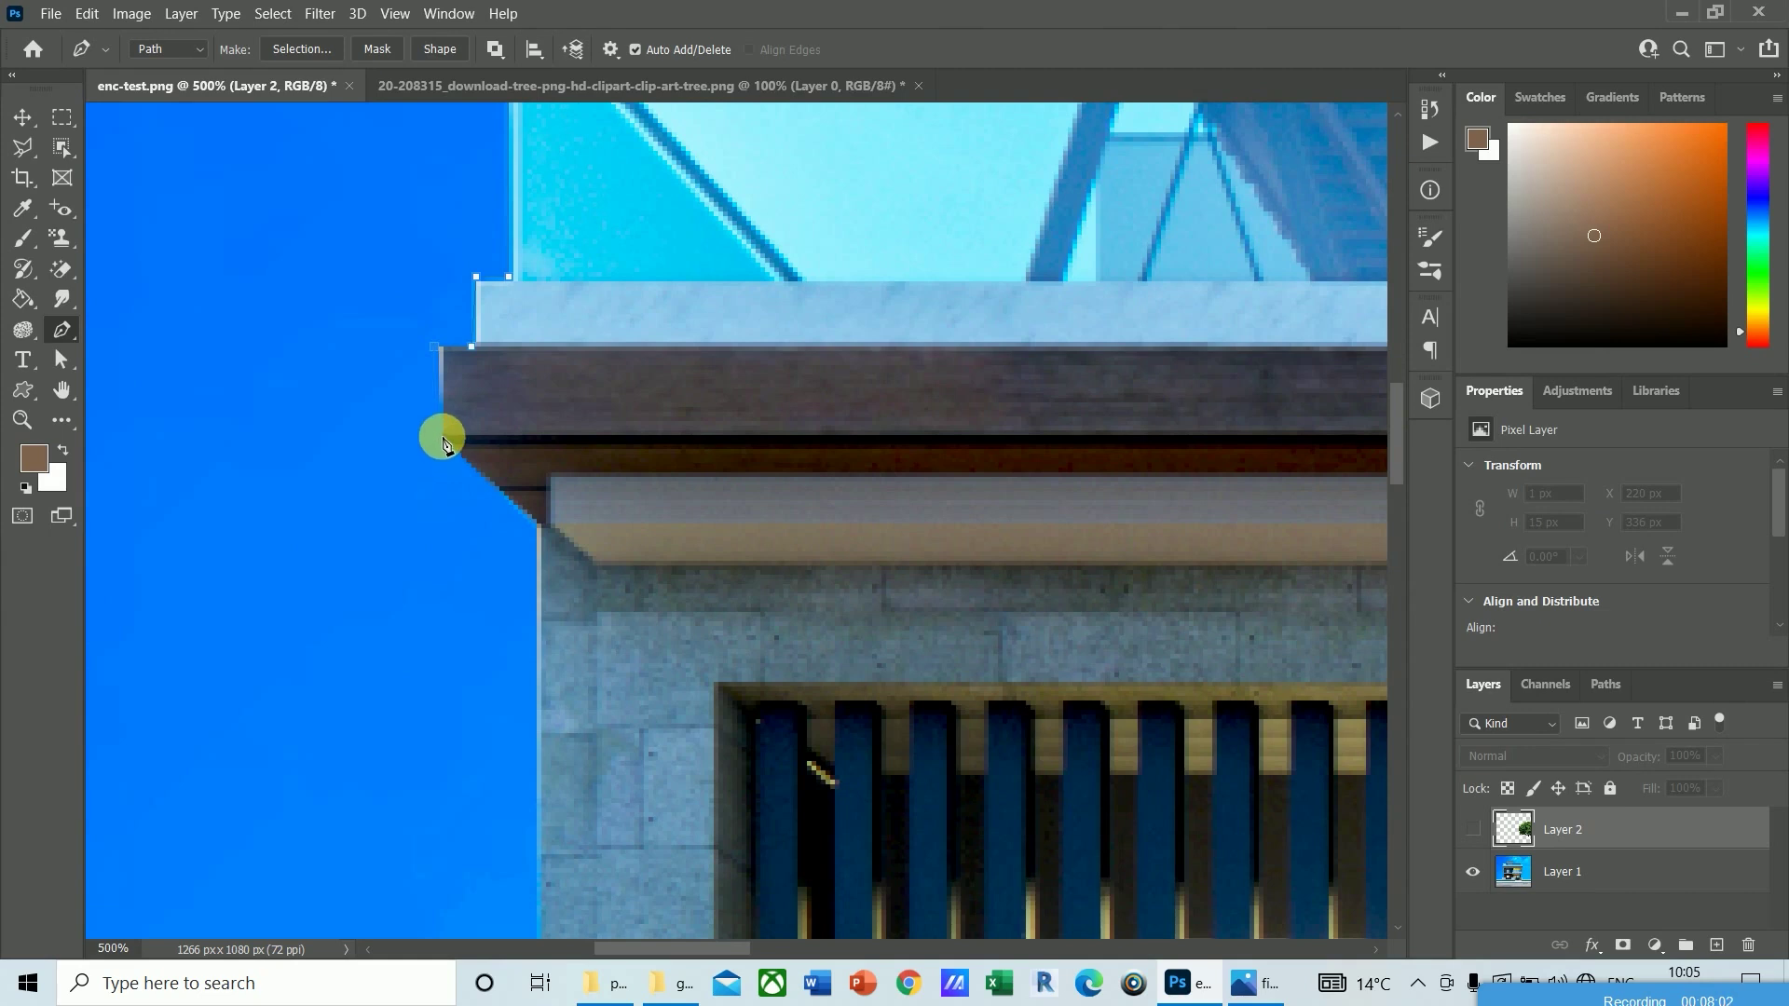
click(443, 438)
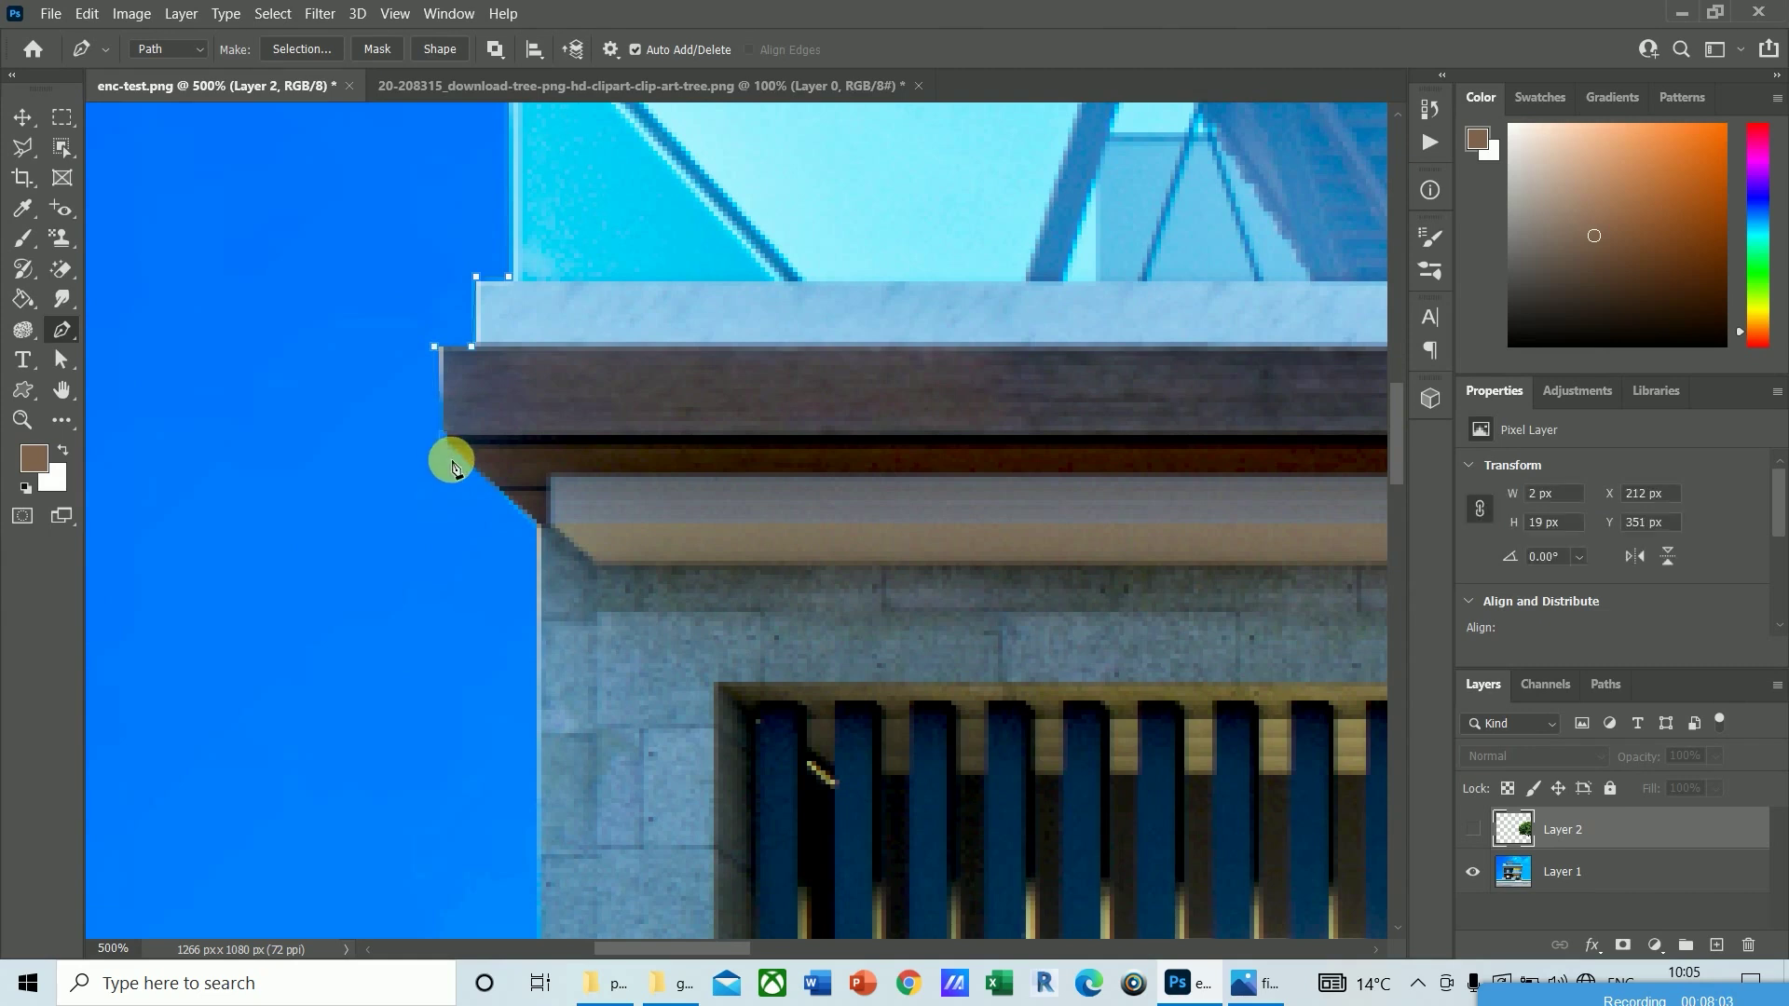
click(537, 529)
Step: Extend the path down the upper-floor stone wall's left edge, along the sloping soffit and down the dark wooden wall
drag(512, 739, 566, 9)
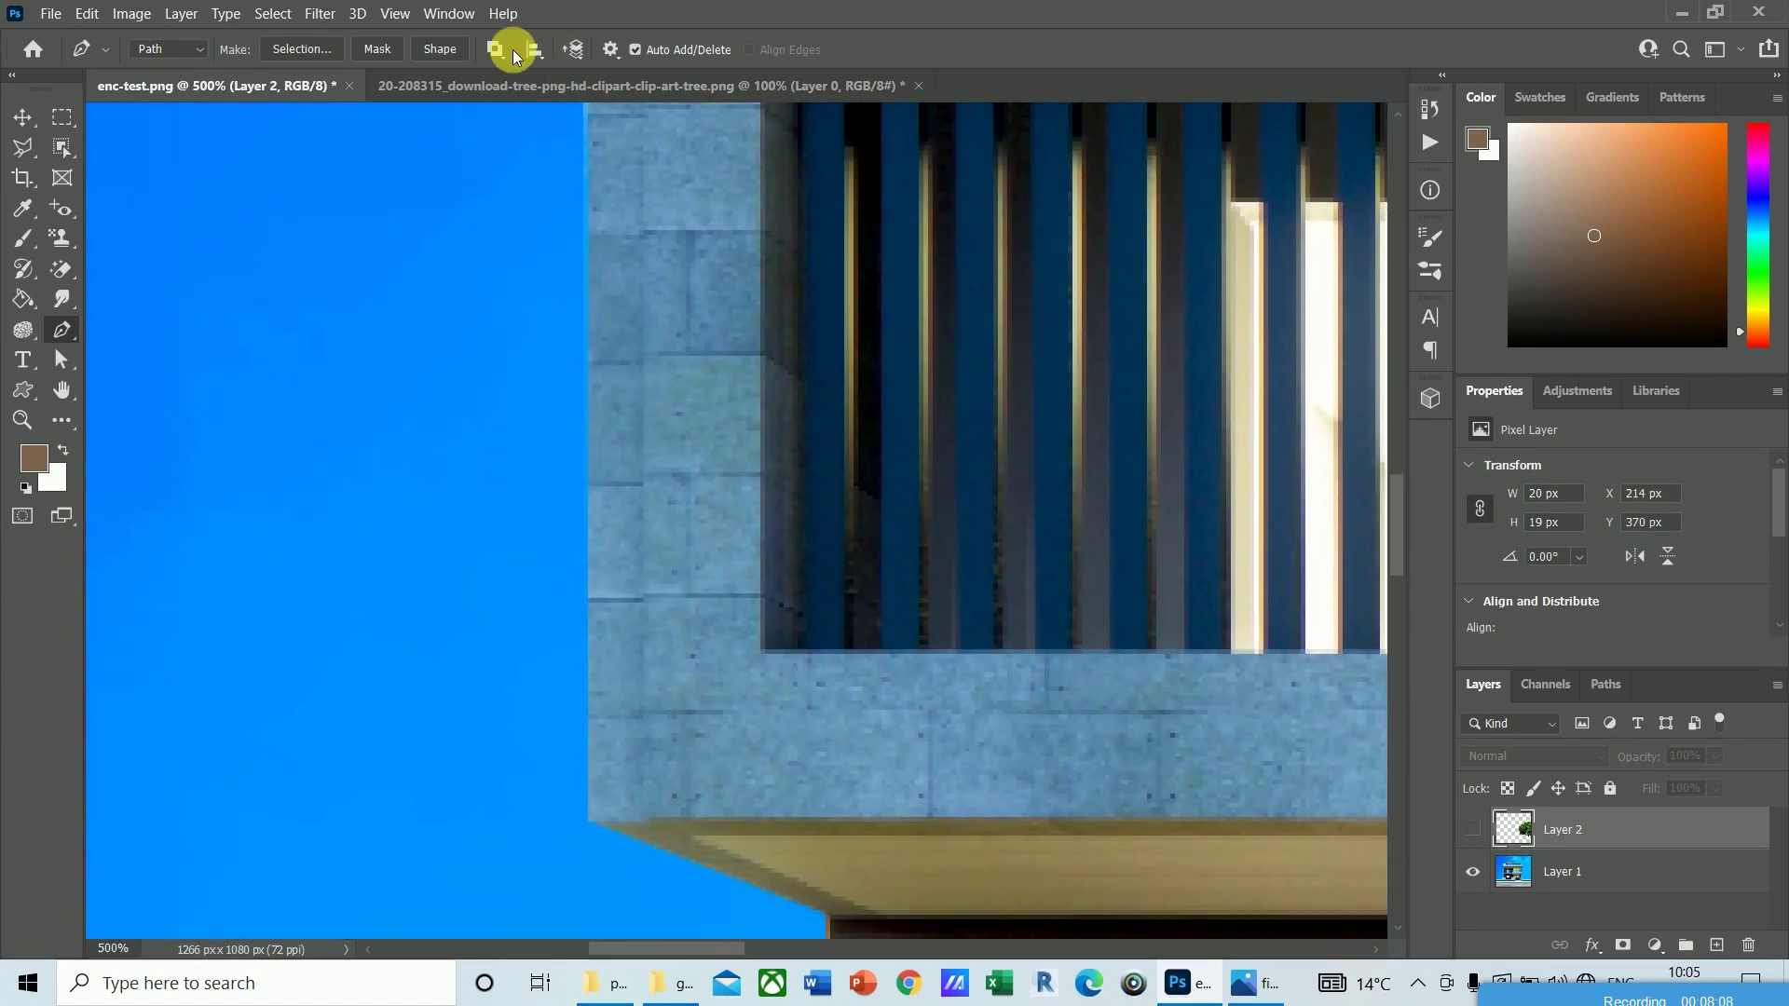
click(584, 818)
drag(555, 791, 503, 187)
click(764, 304)
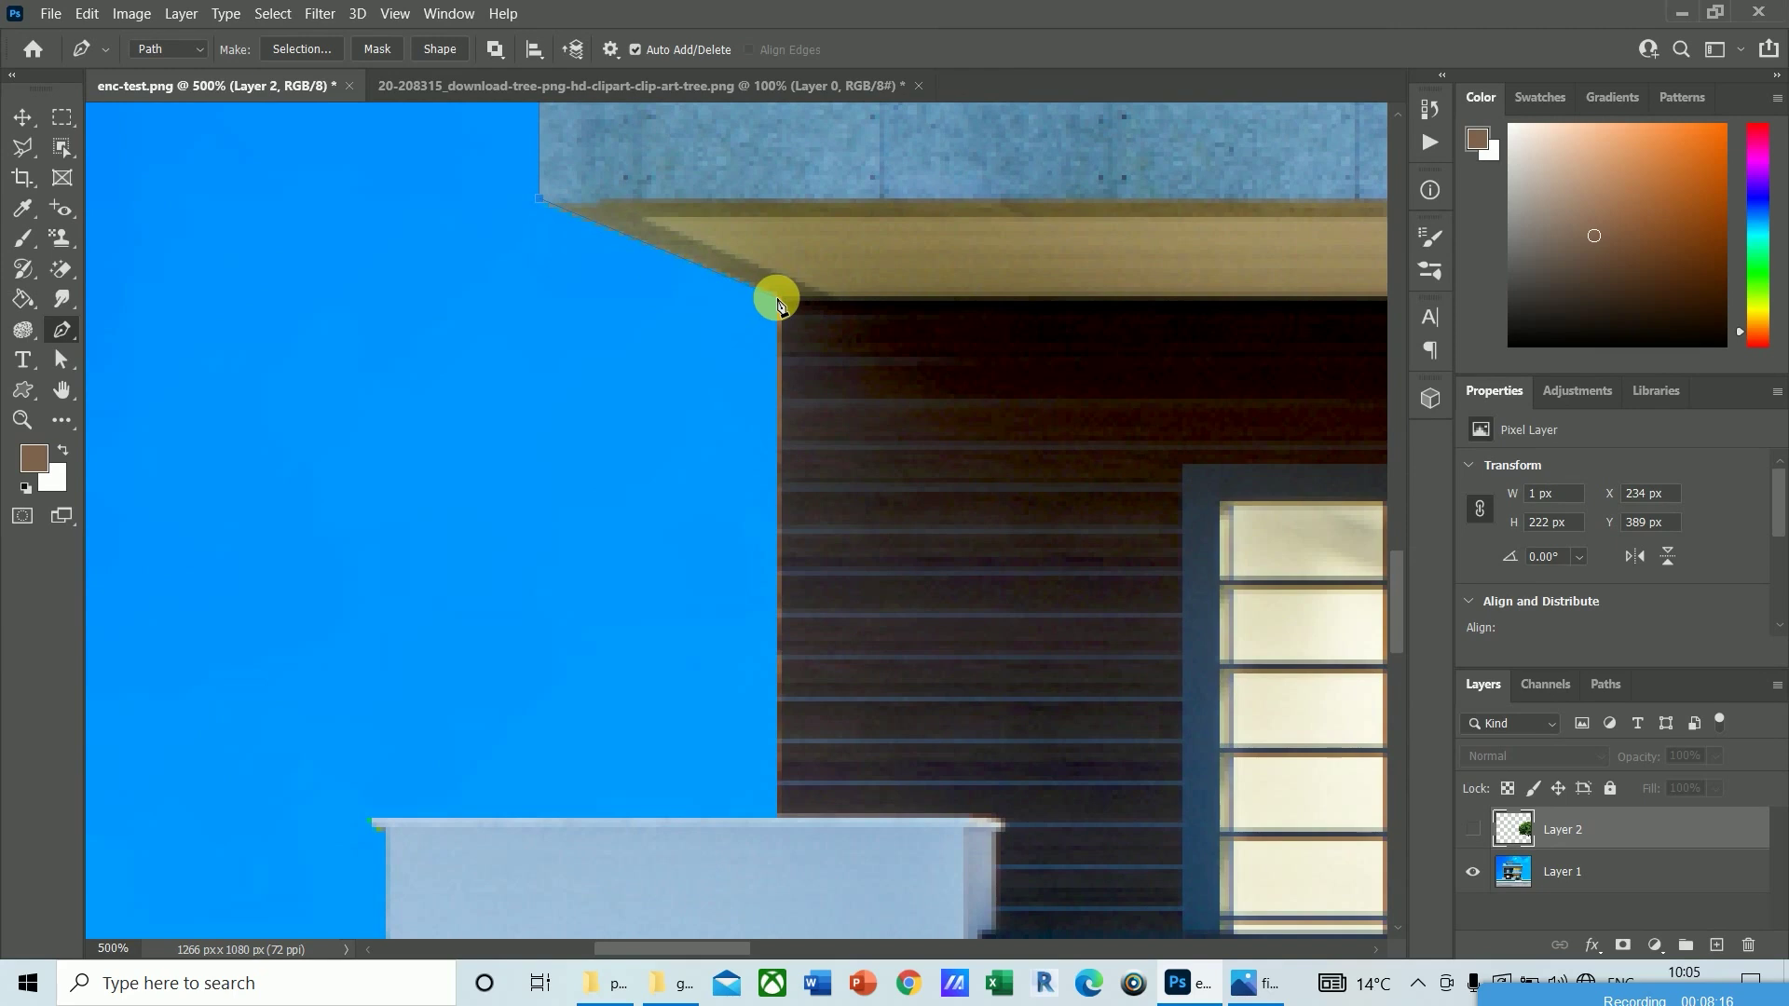
click(778, 816)
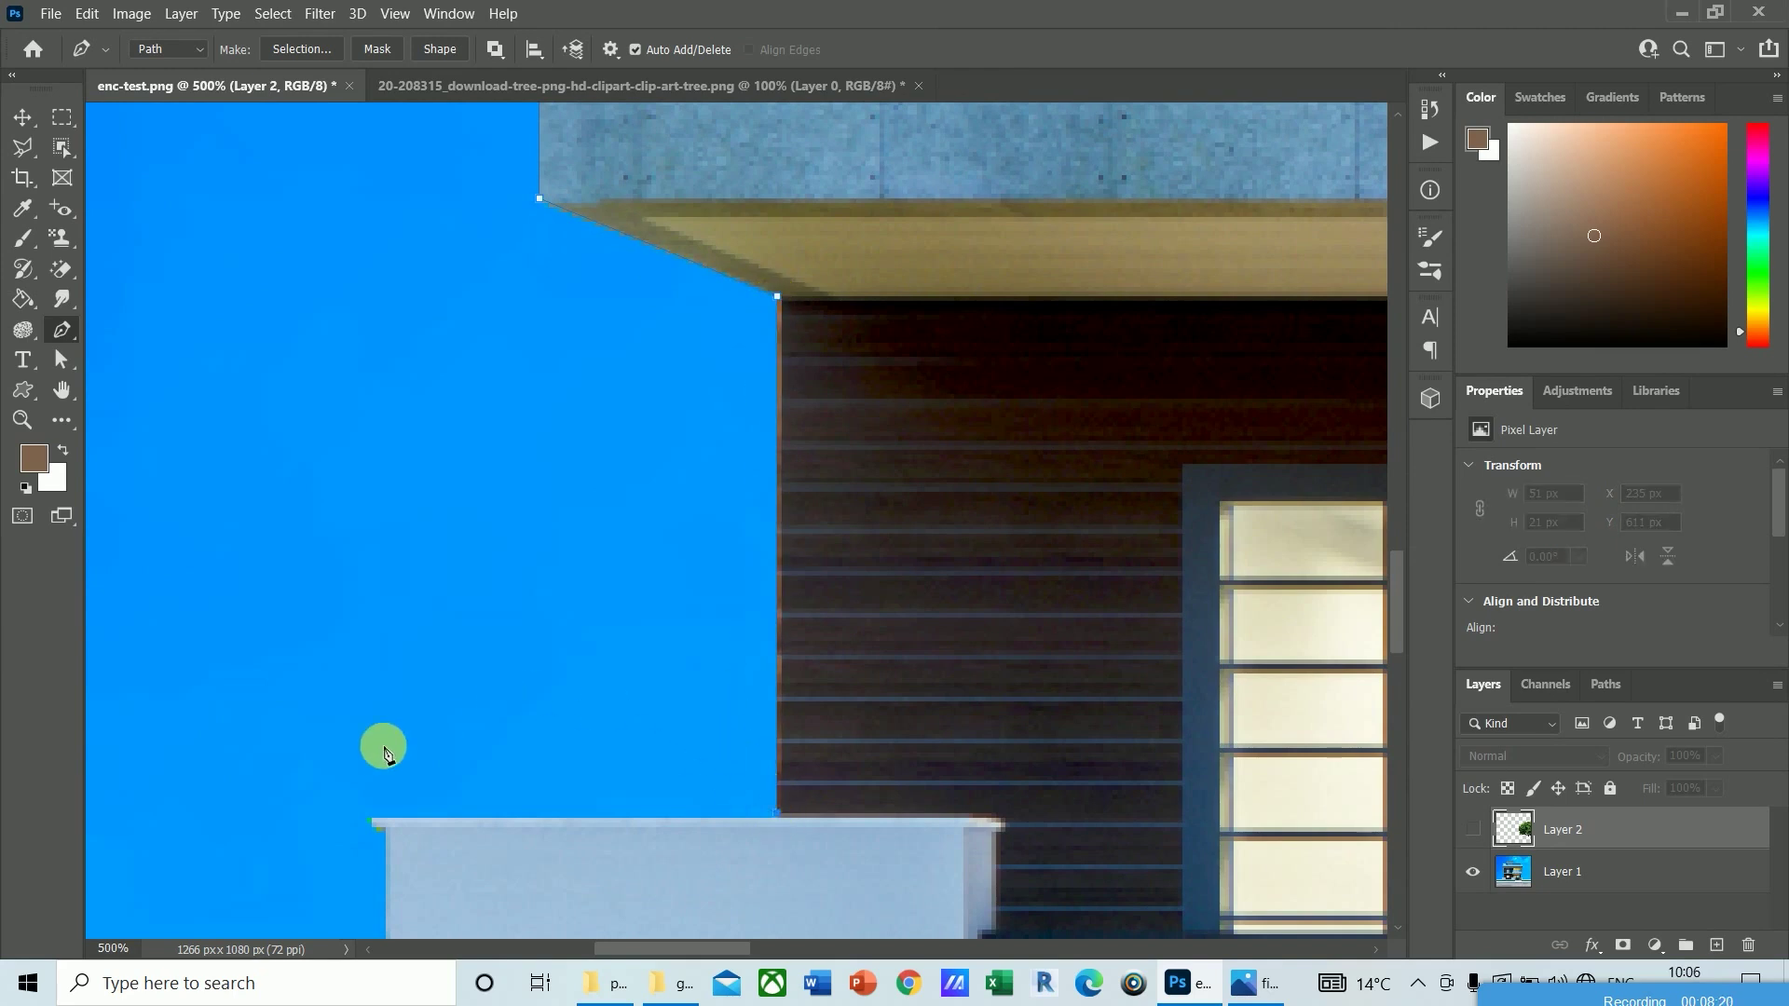
Step: Trace the path along the left boundary wall's cap, around its overhang and down the side to the low wall
click(370, 824)
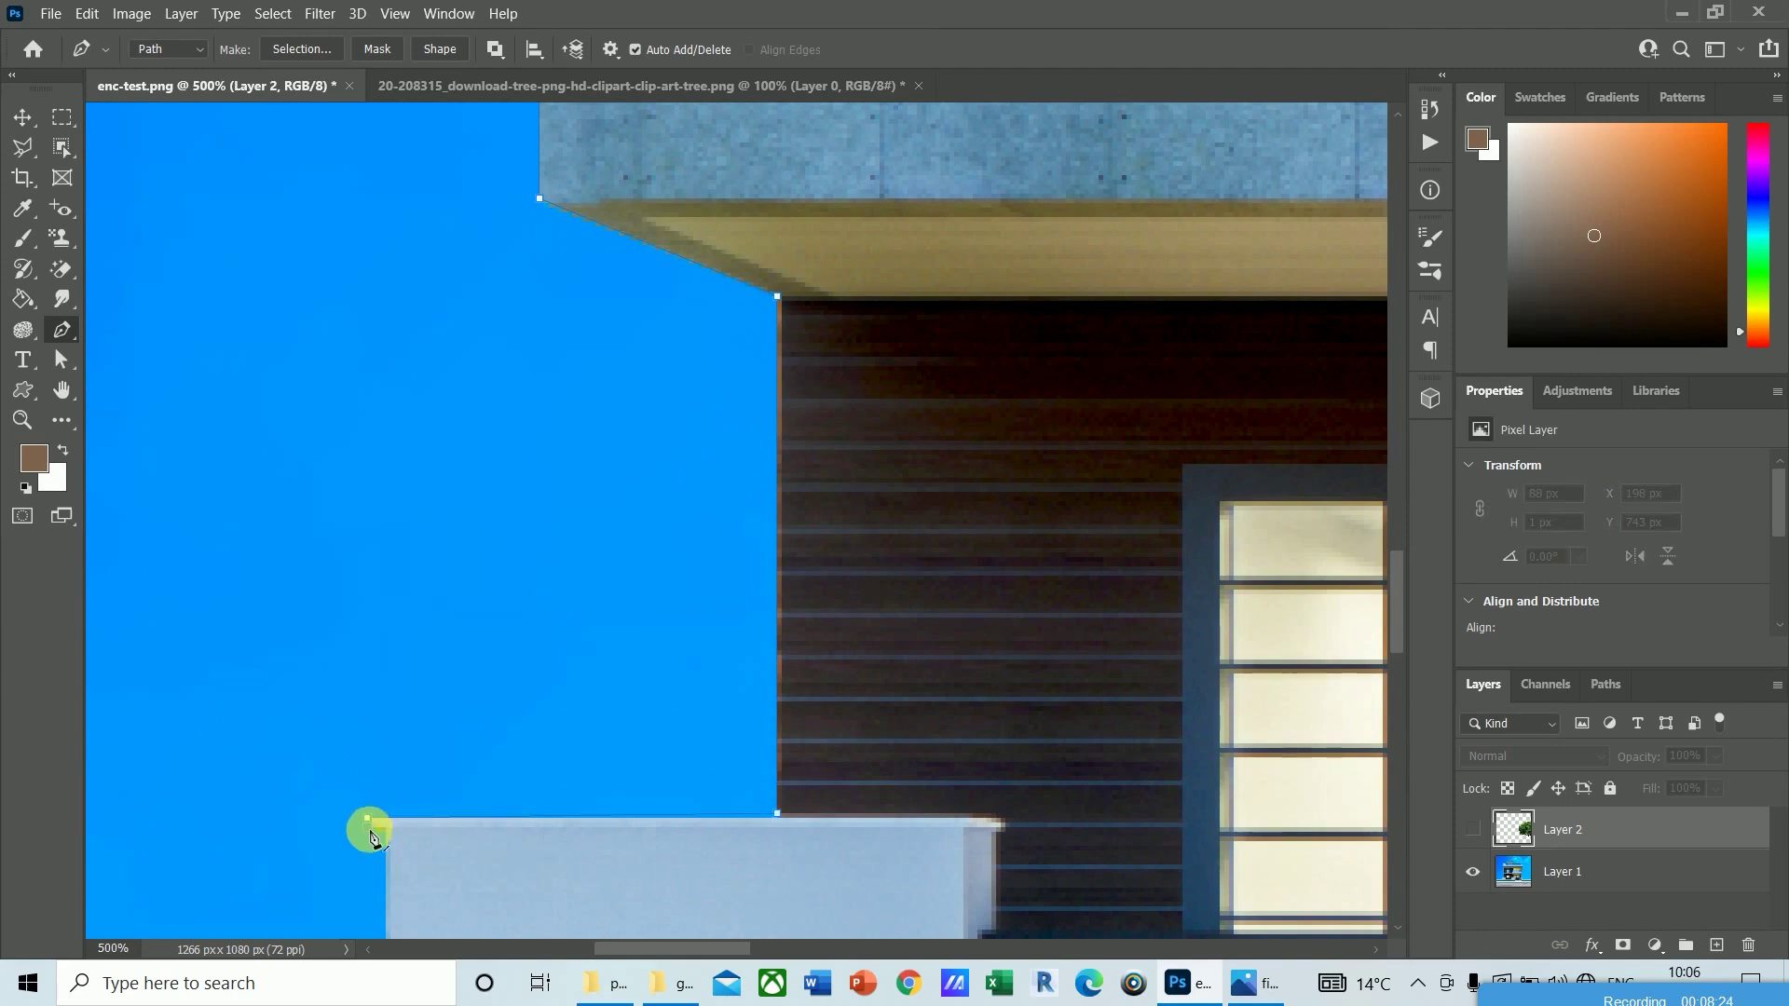
click(380, 838)
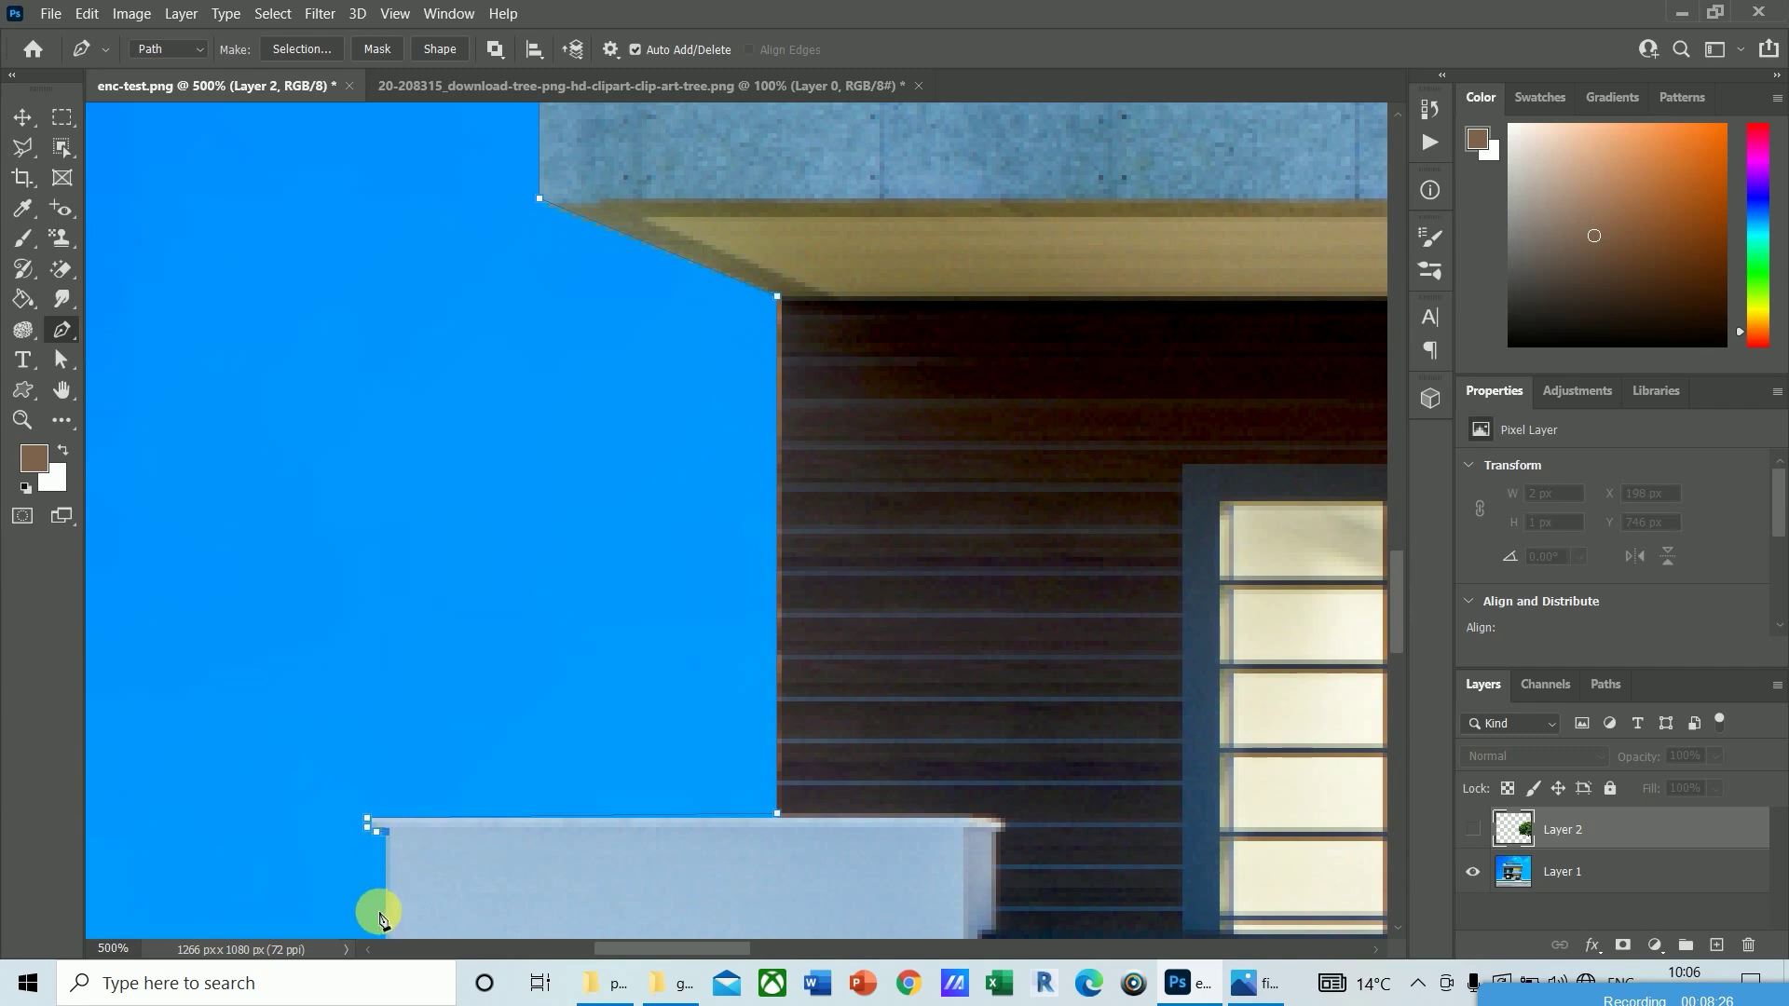
drag(367, 902, 557, 333)
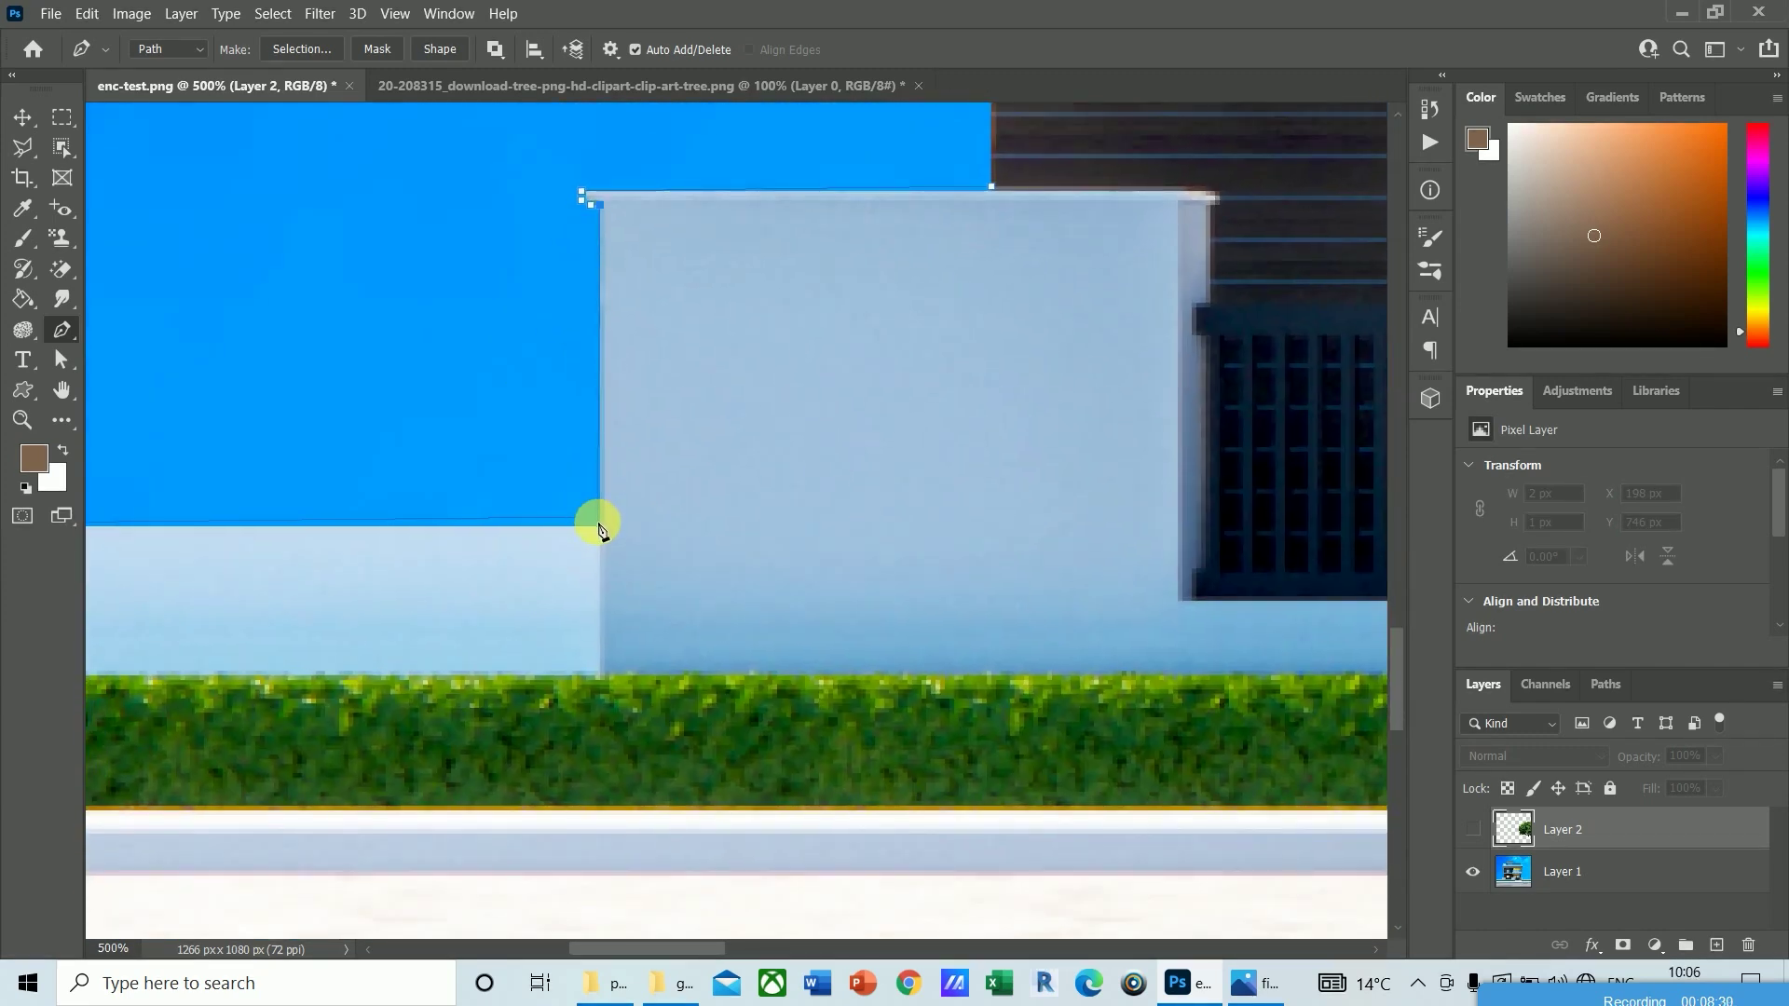
click(599, 523)
click(582, 524)
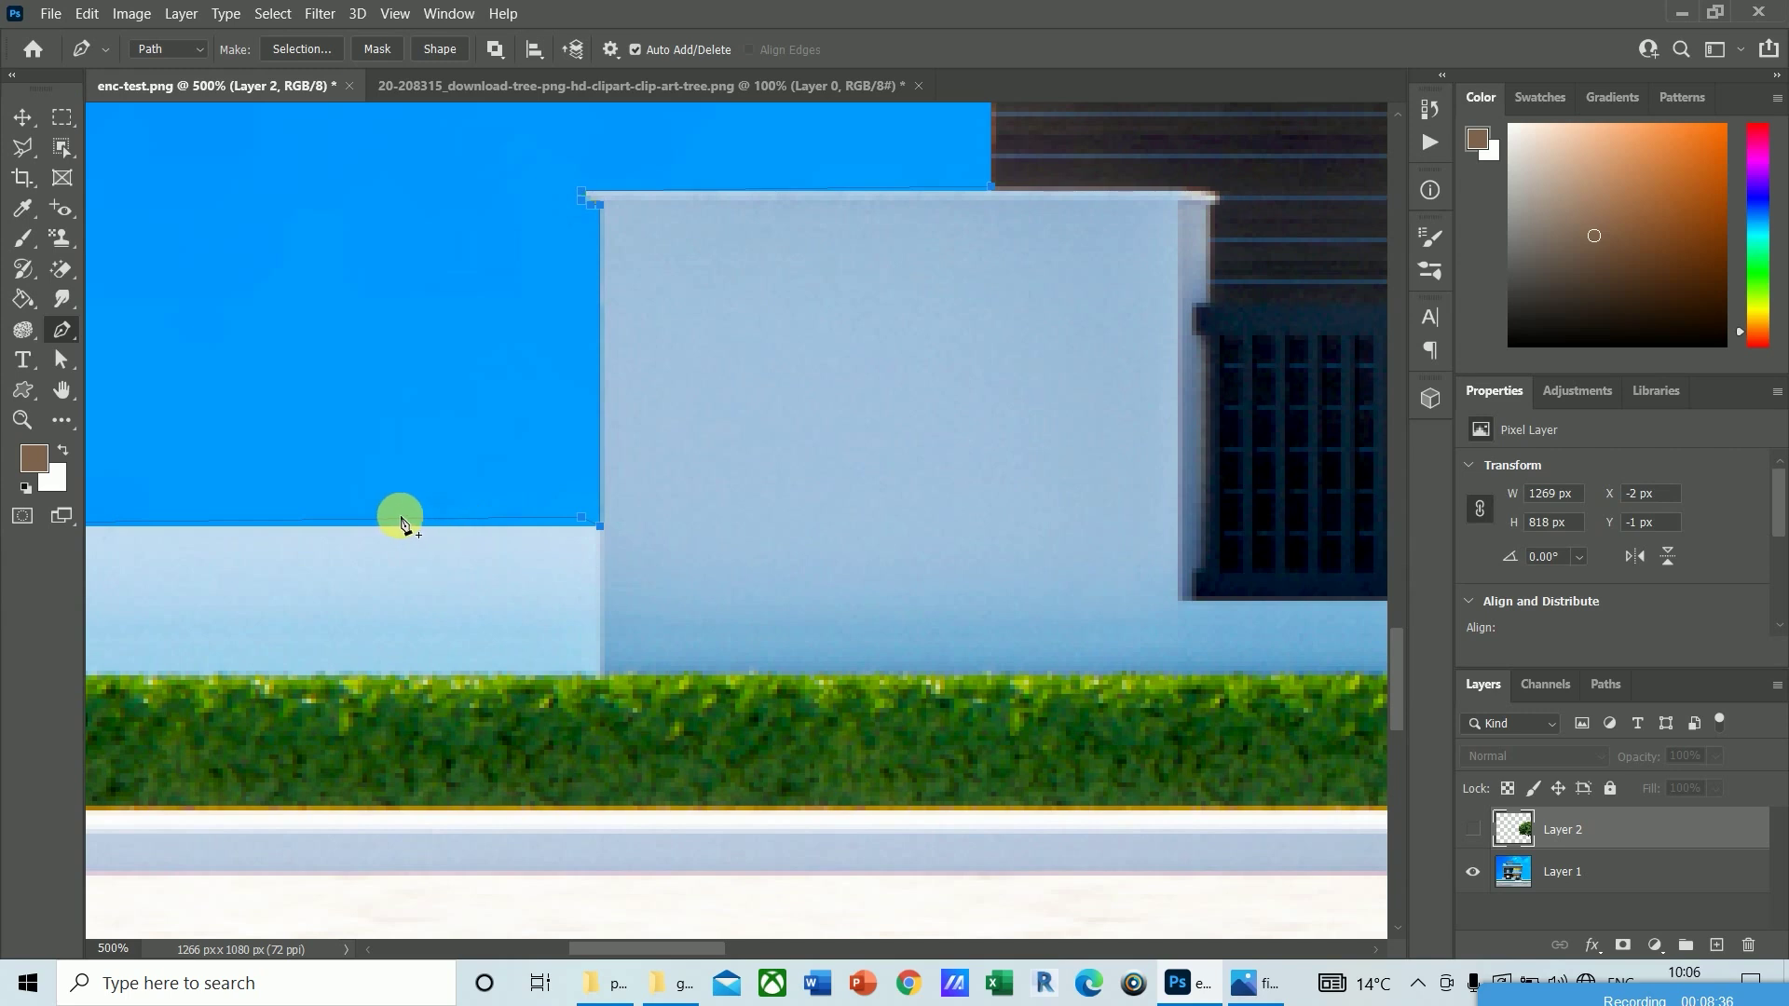
Step: Run a path along the top edge of the left low wall and out past the image's left edge
click(353, 526)
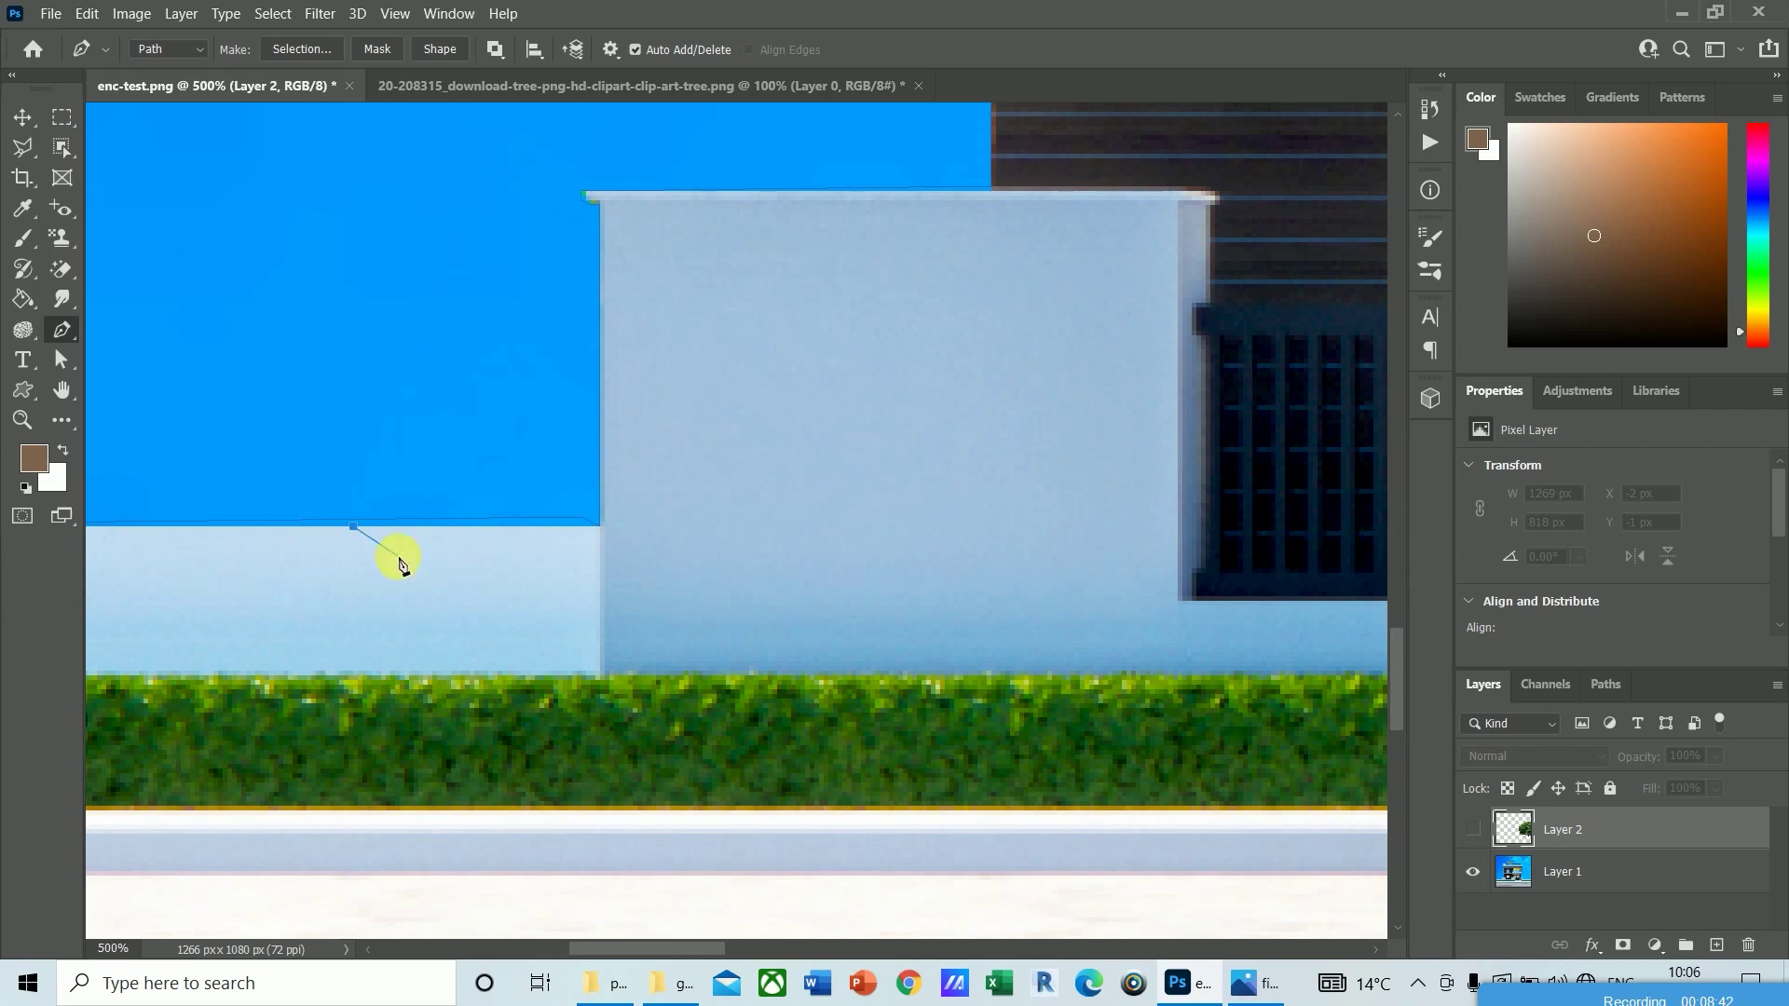
drag(325, 518, 1446, 687)
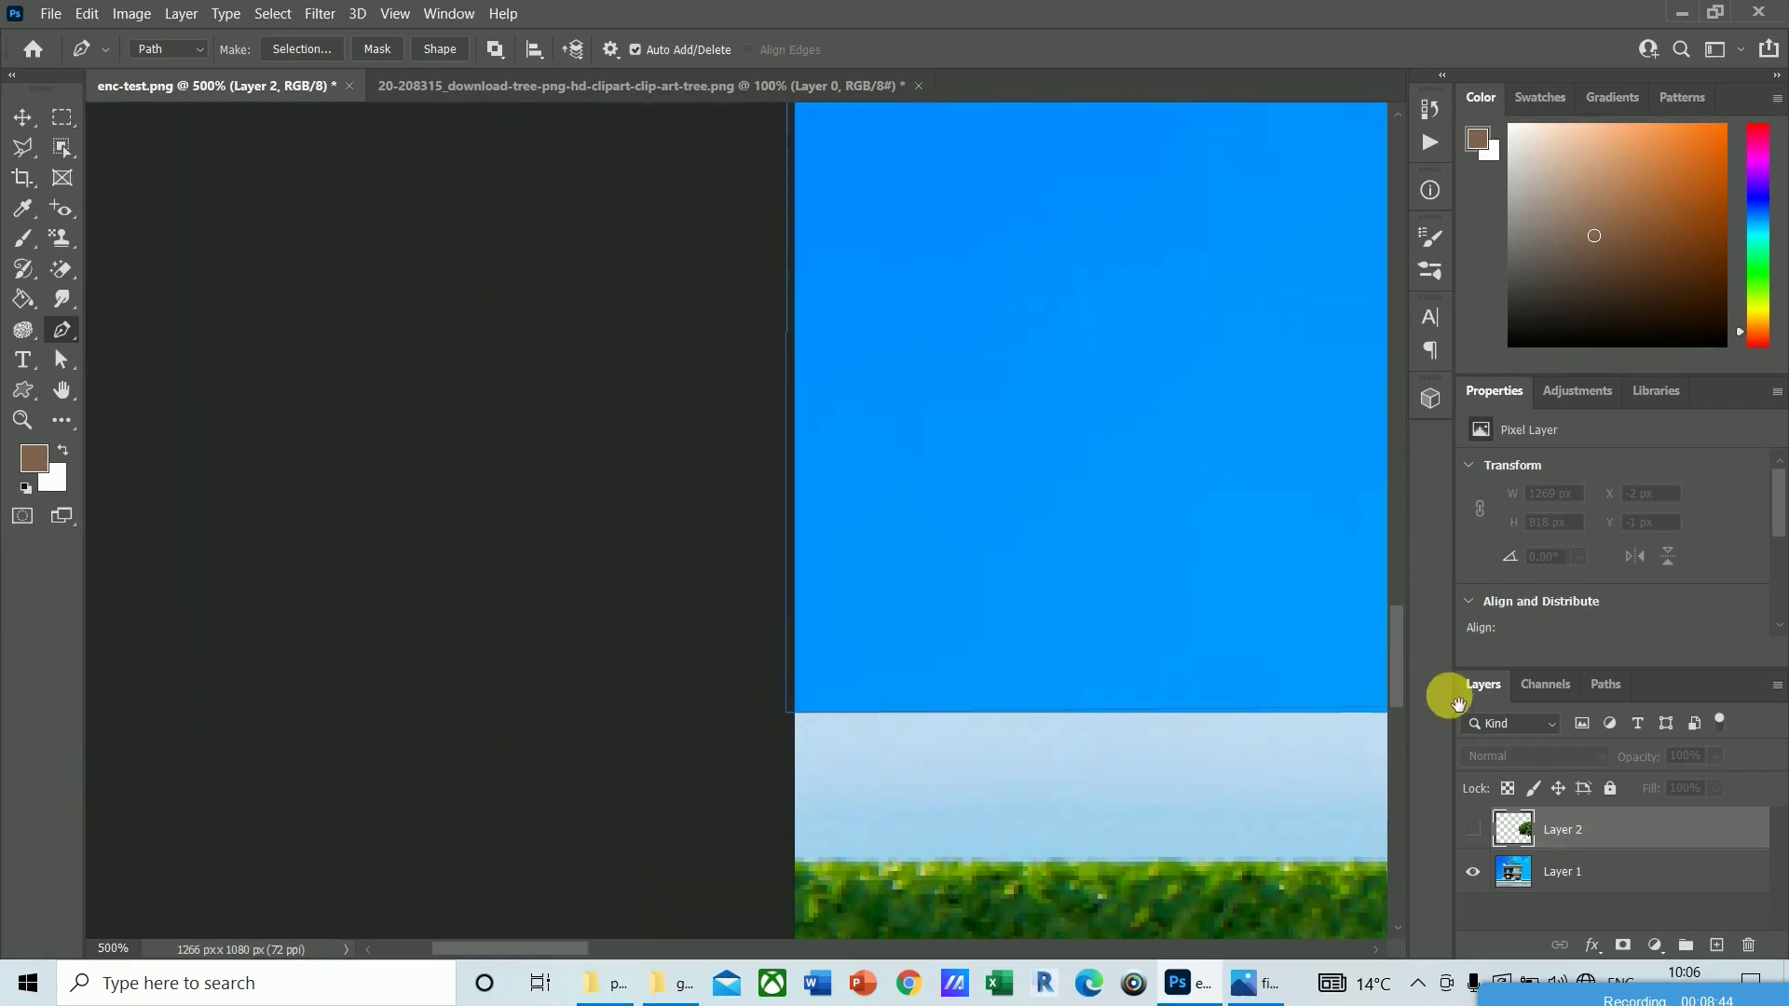
click(754, 713)
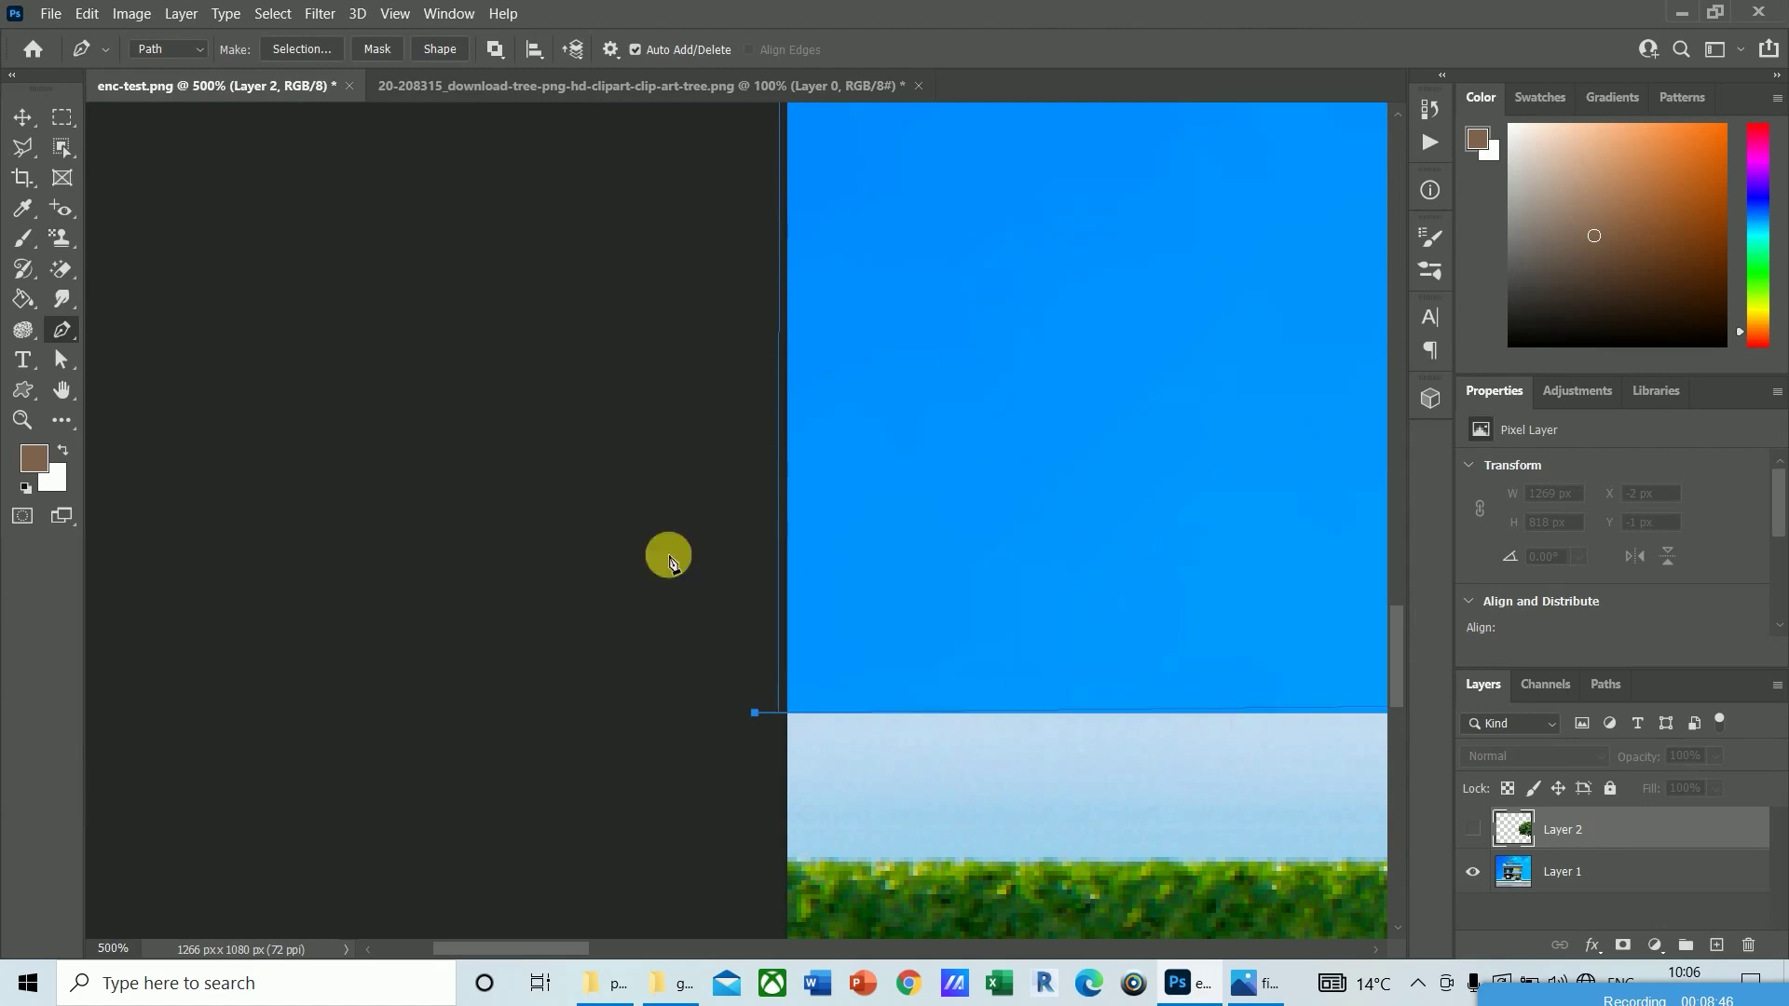
Step: Carry the path around the outside of the image, above the sky and over to the right side of the canvas
drag(695, 284, 599, 988)
drag(583, 418, 464, 888)
key(ctrl+minus)
key(ctrl+minus)
key(ctrl+minus)
key(ctrl+minus)
key(ctrl+minus)
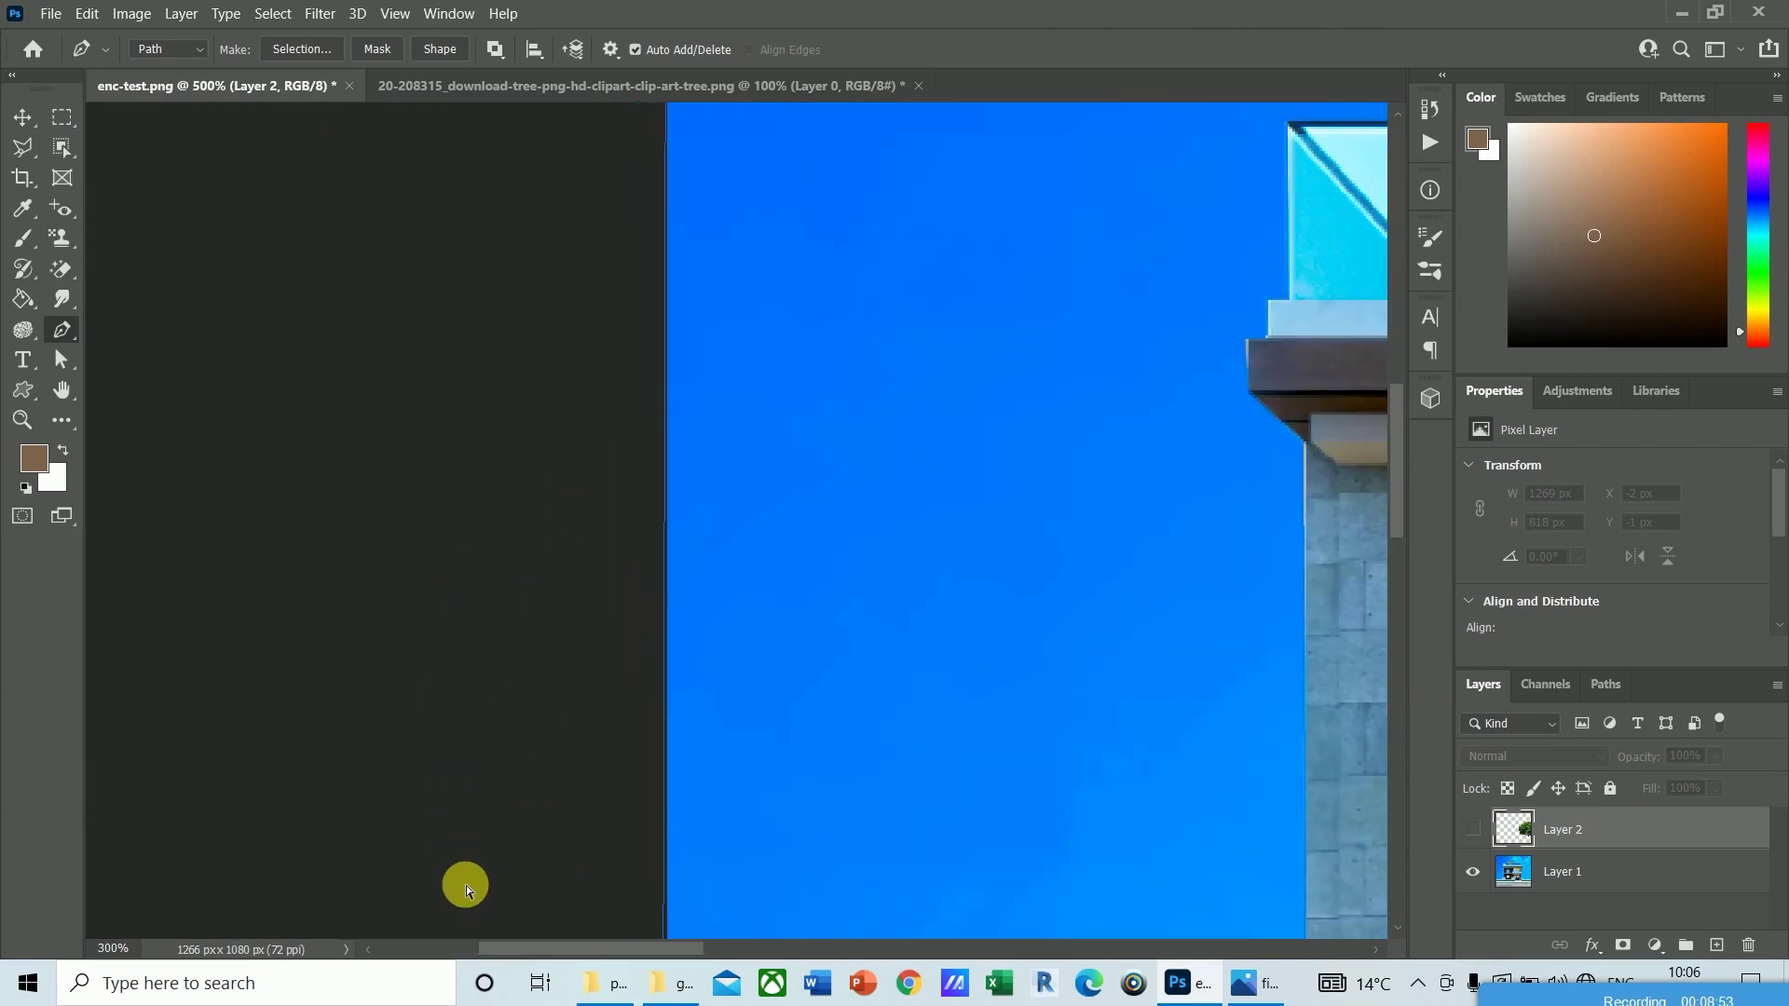
key(ctrl+minus)
click(667, 264)
click(1261, 251)
click(1351, 302)
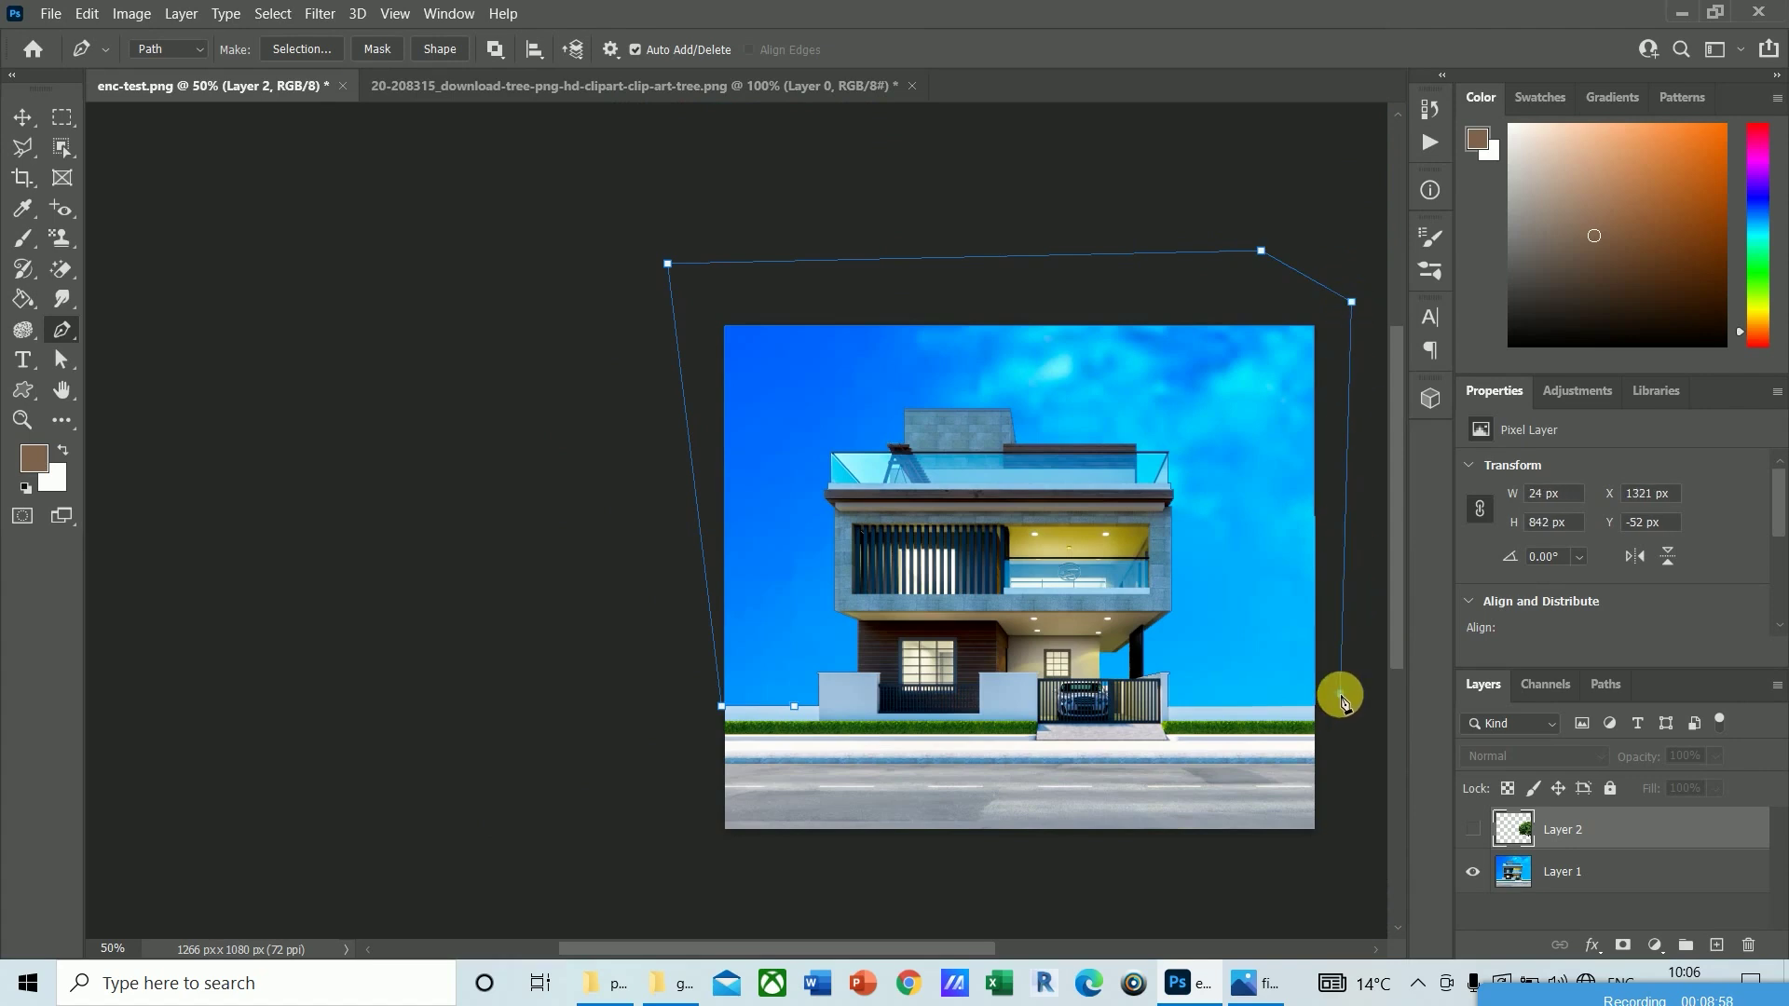
Step: Bring the path back to the image's right edge, connect it along the right low wall to the boundary wall and end it
key(ctrl+plus)
key(ctrl+plus)
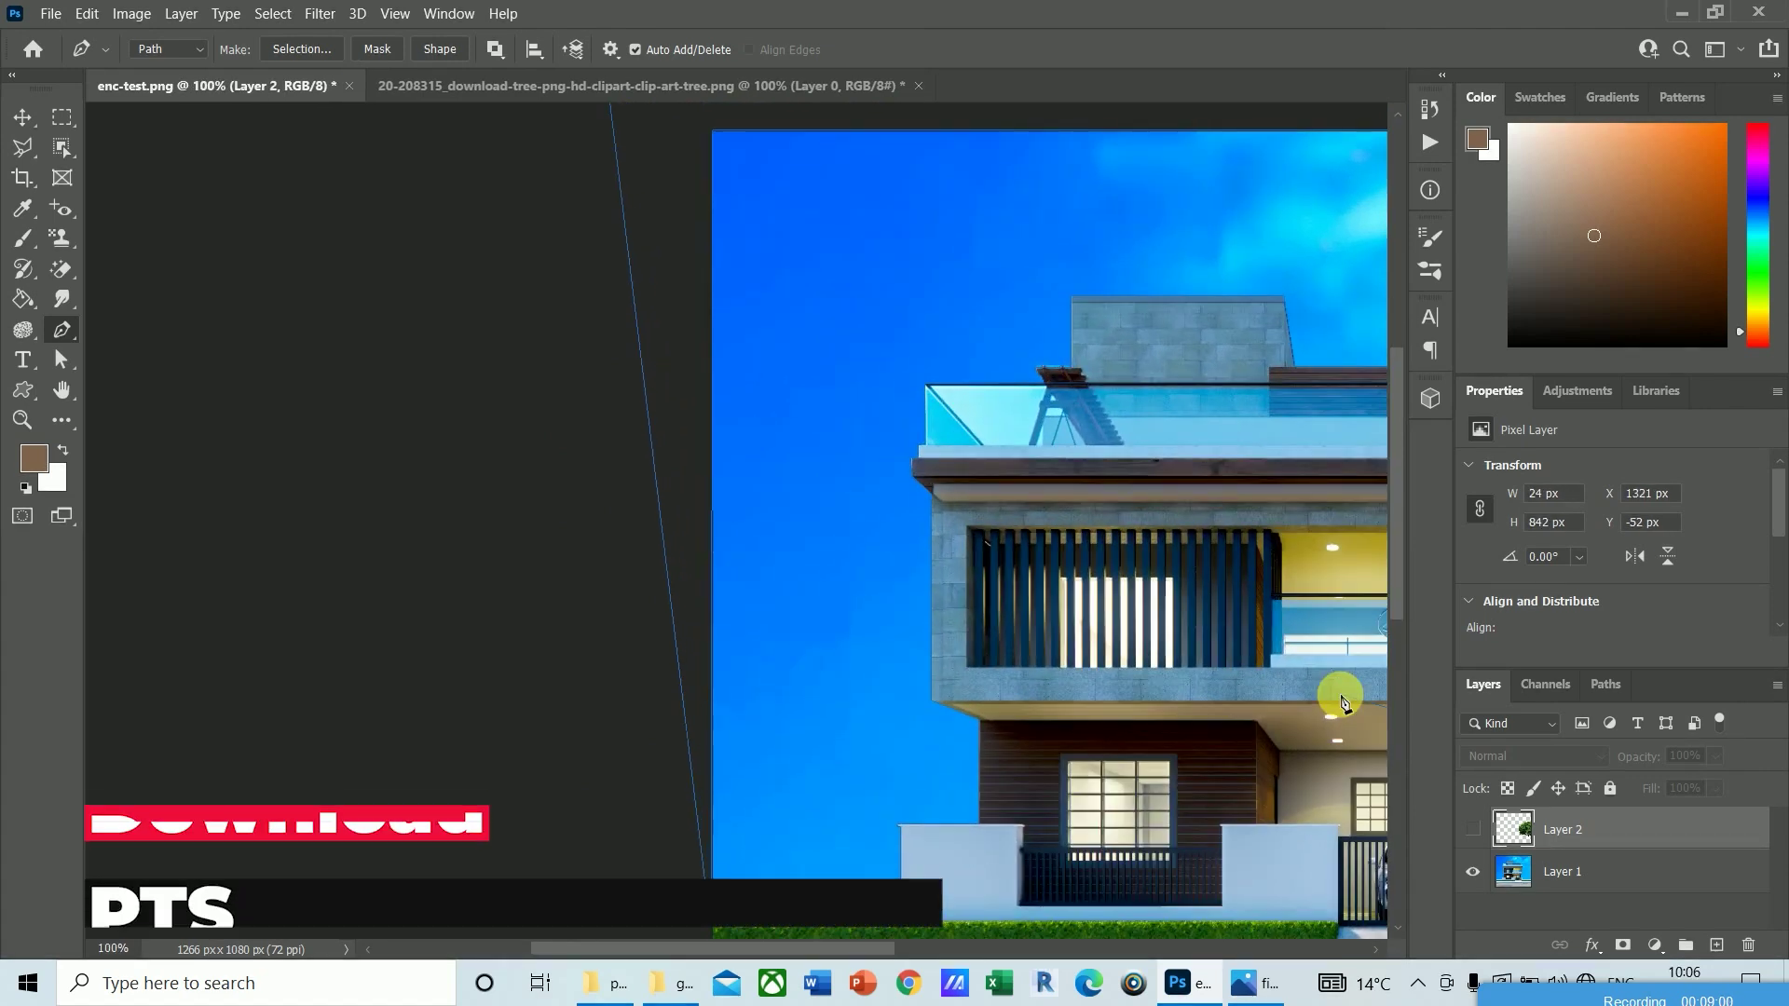
drag(1345, 703, 524, 516)
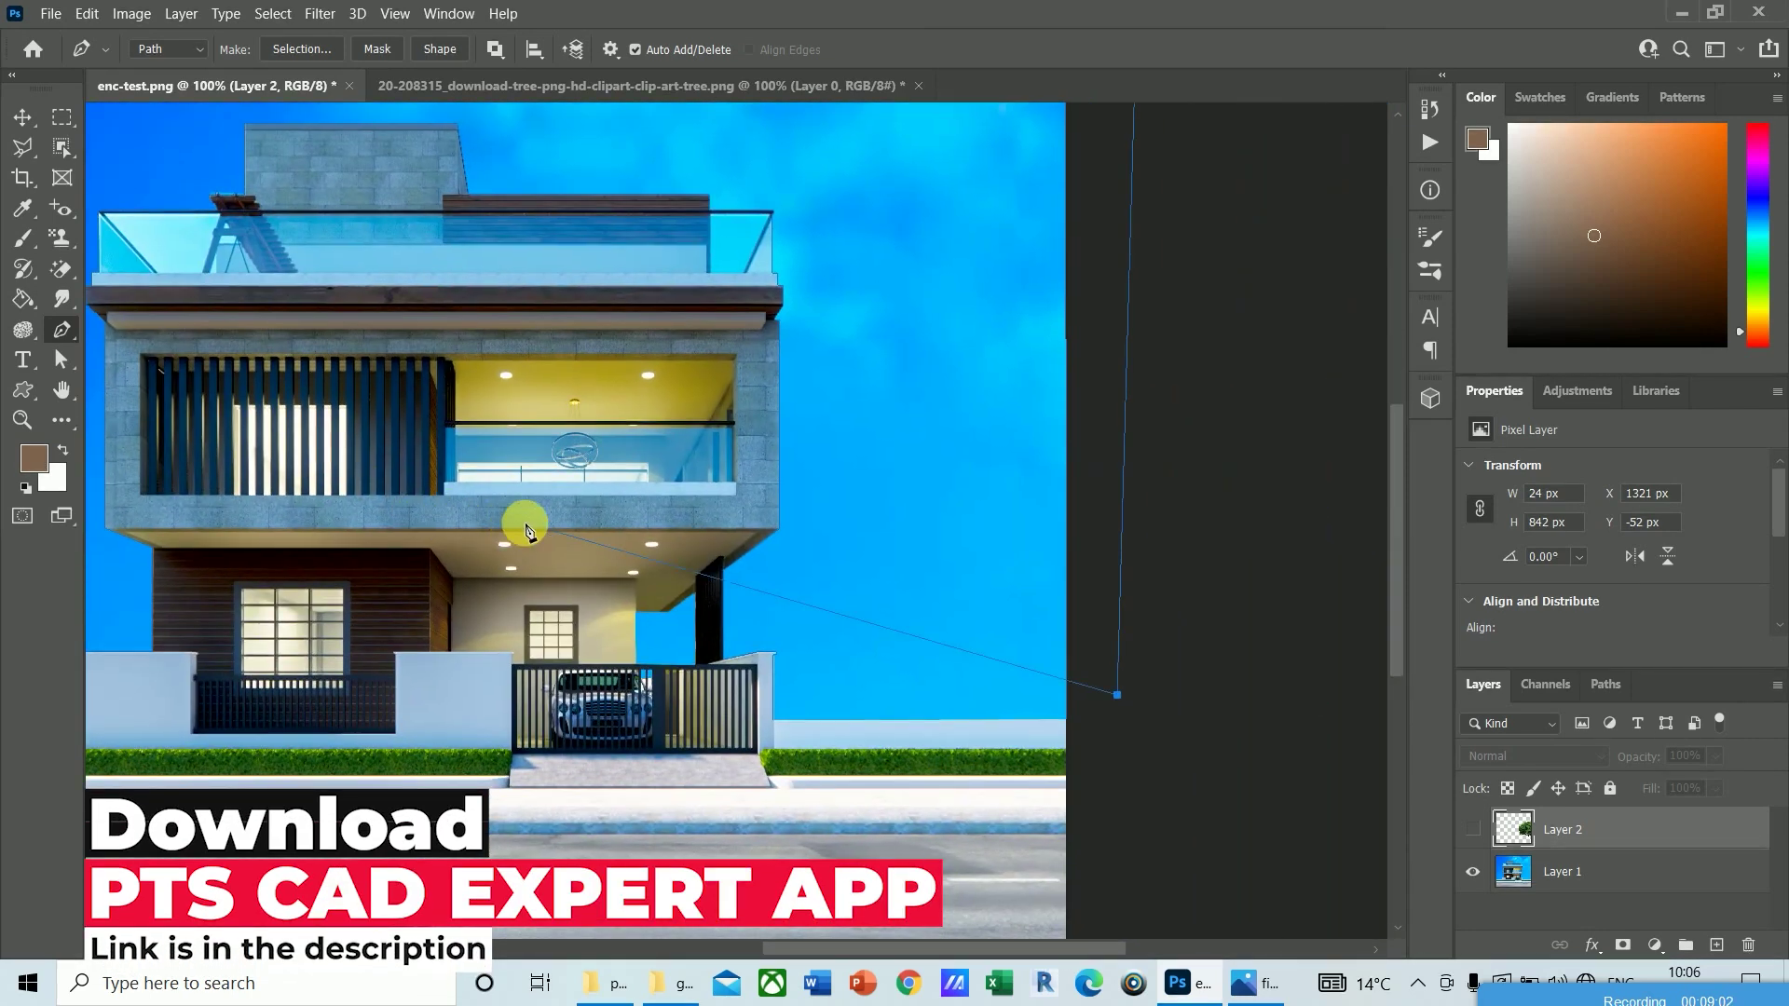
click(1067, 720)
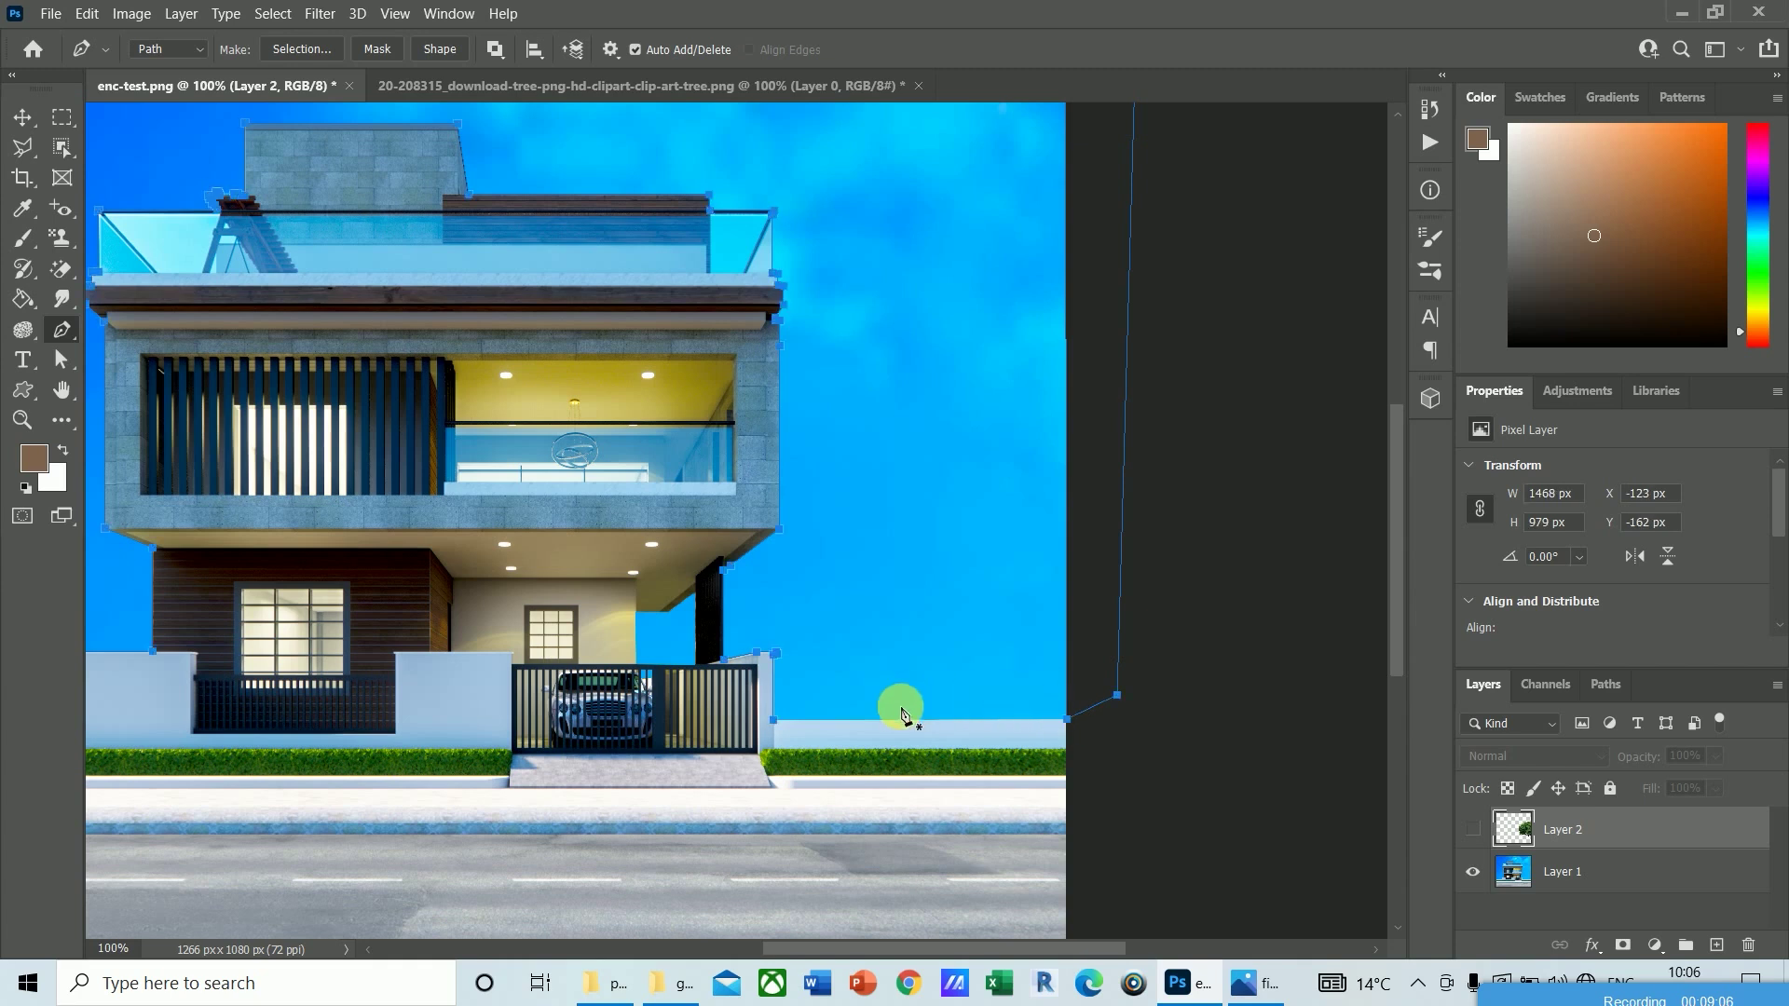
click(776, 722)
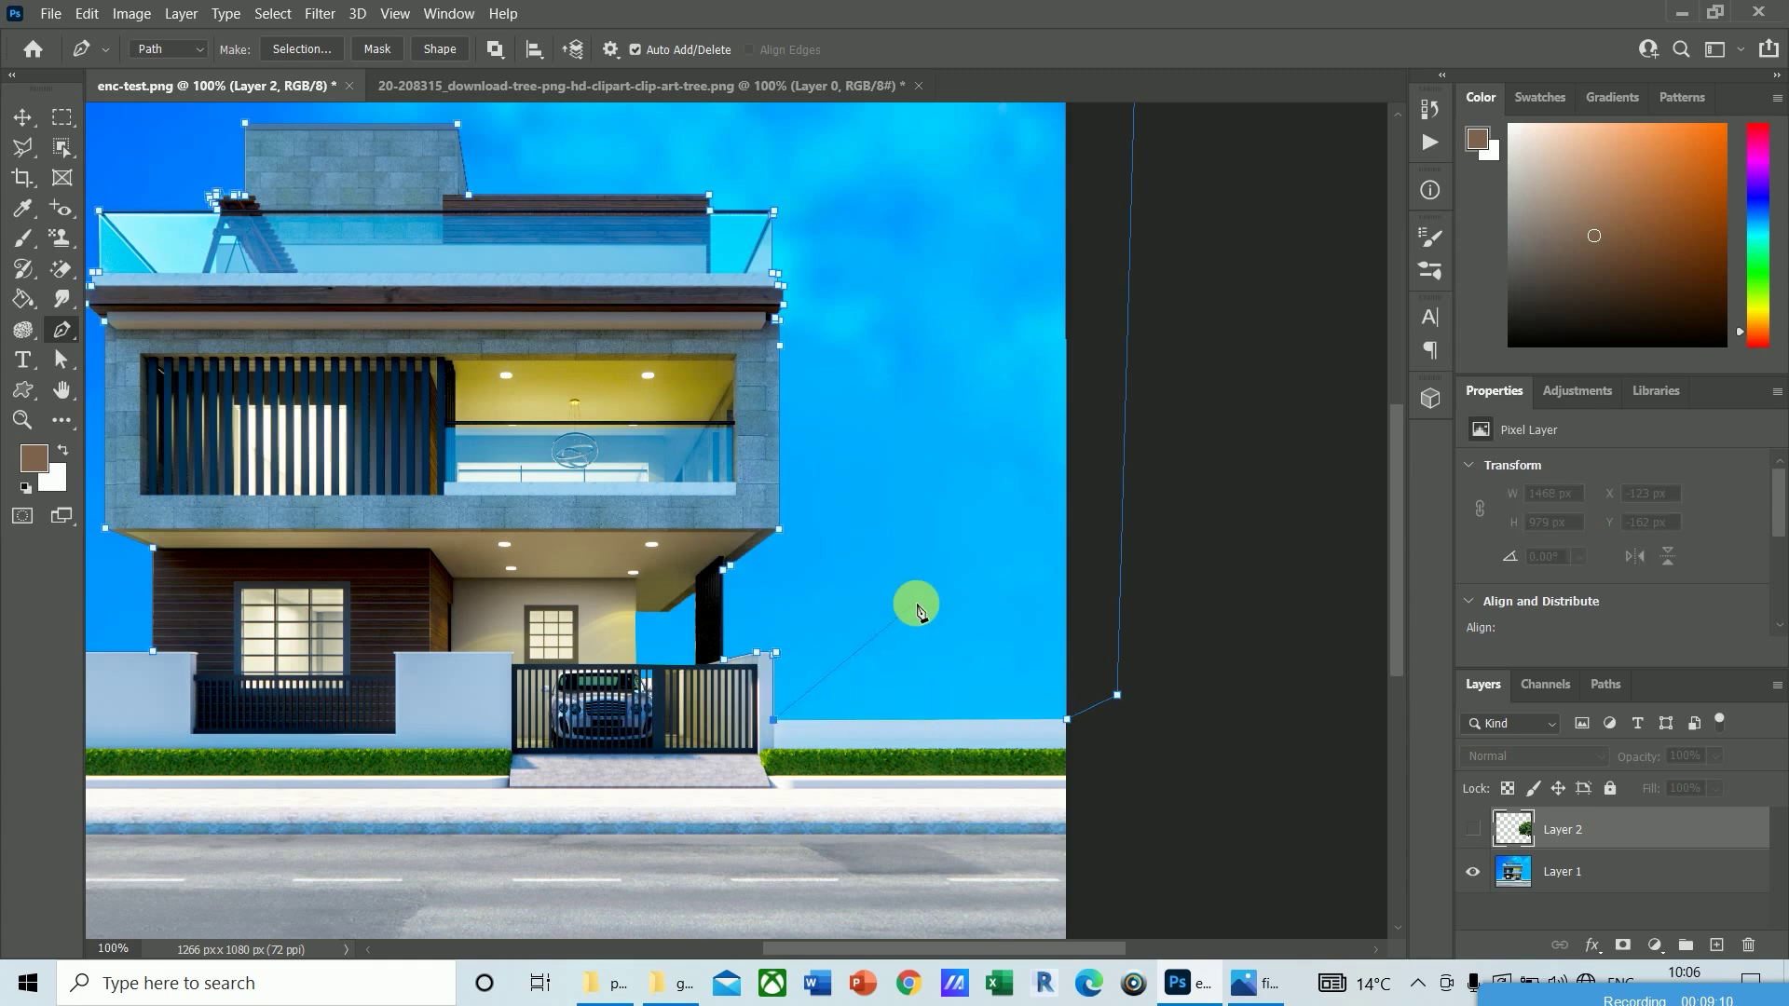
click(1065, 718)
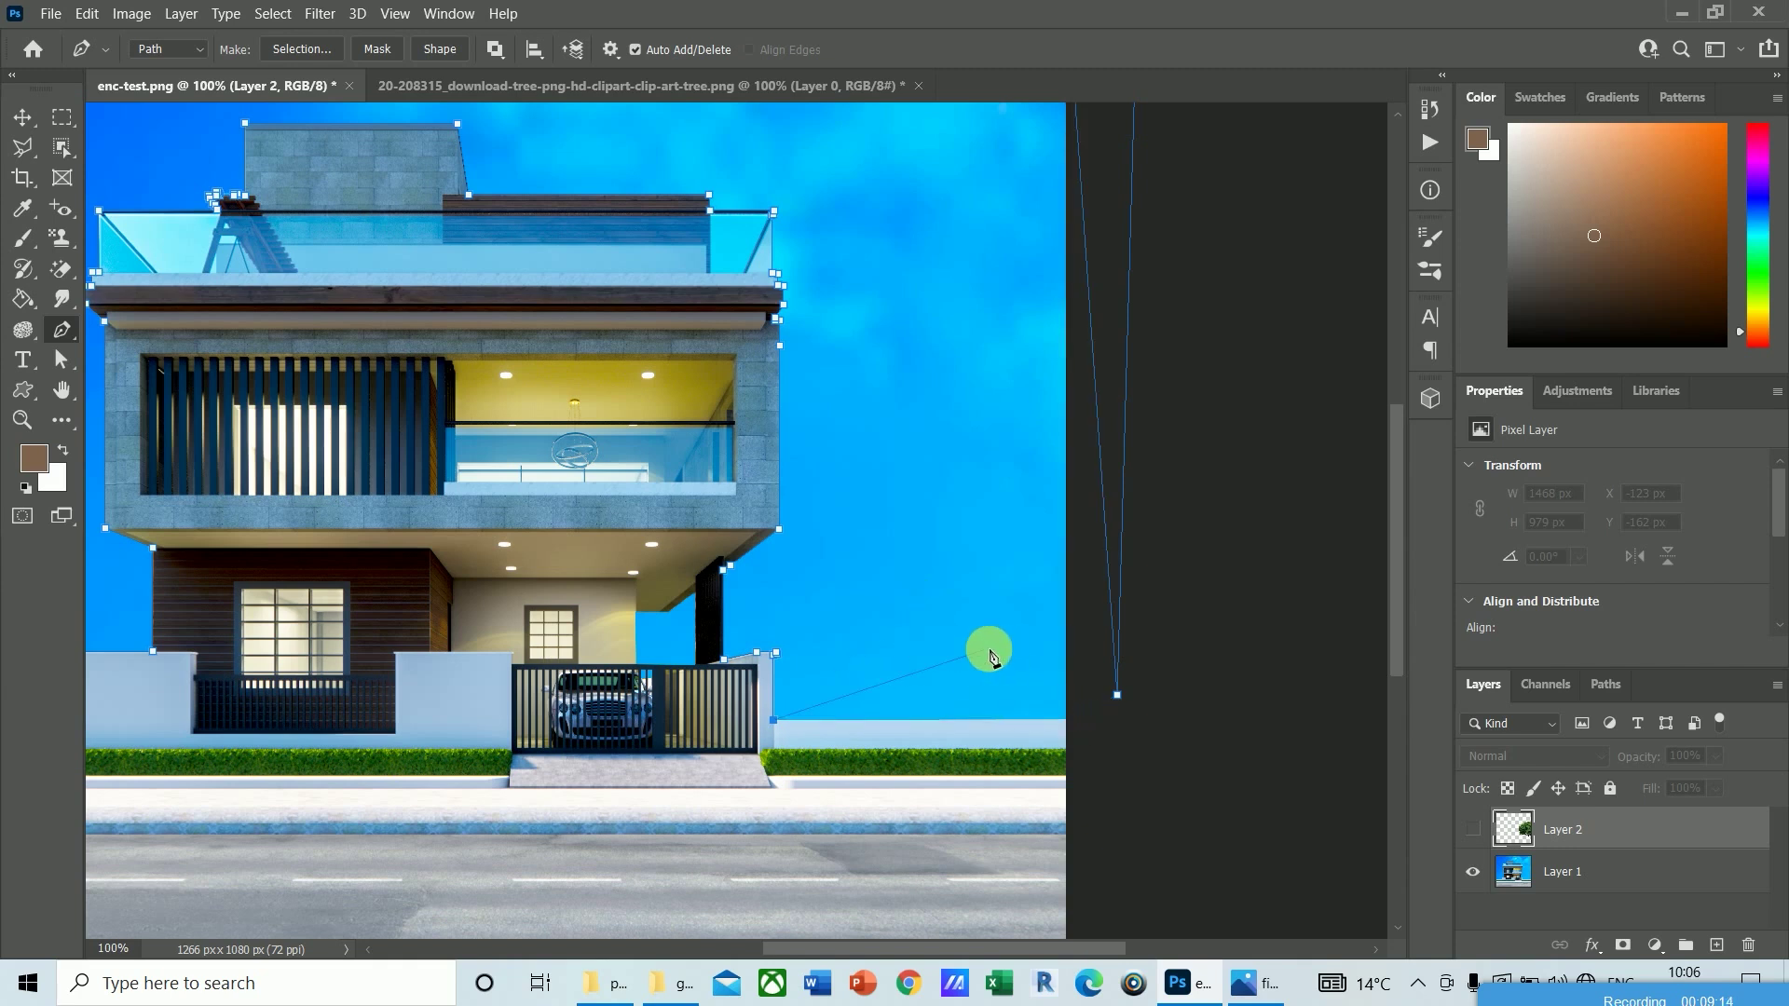
key(Escape)
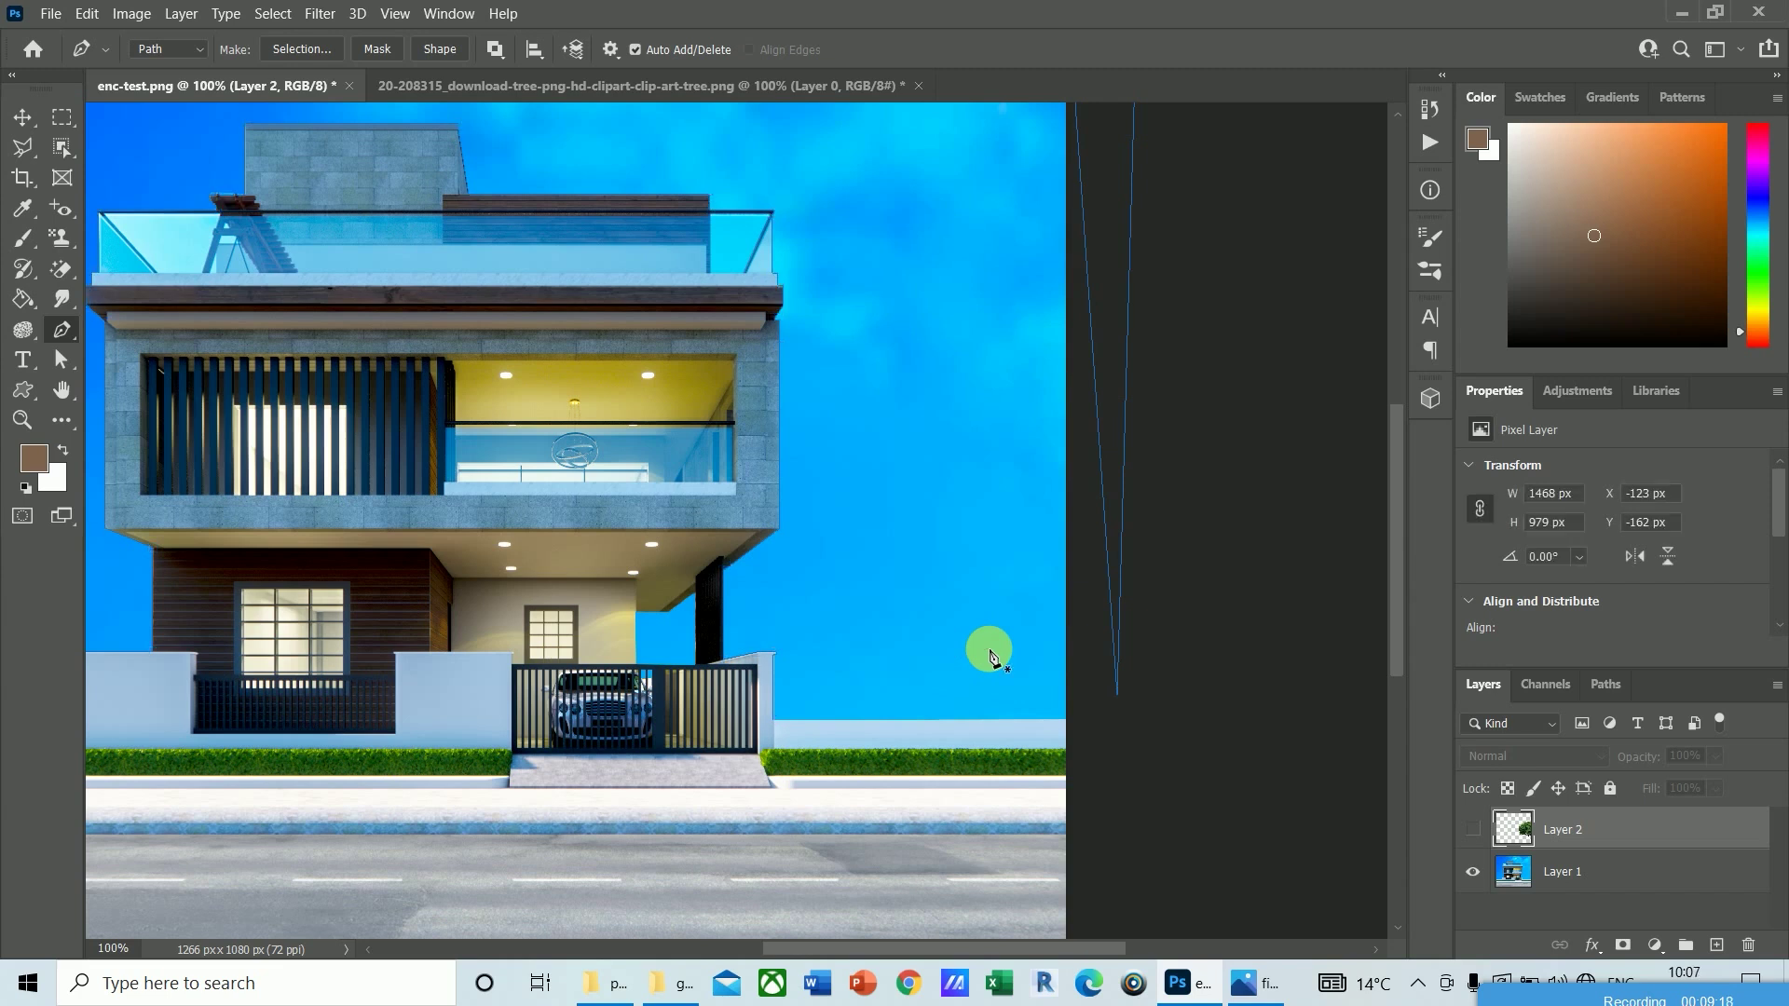
Step: Convert the path into a selection, invert the selection and invert it back
key(ctrl+Return)
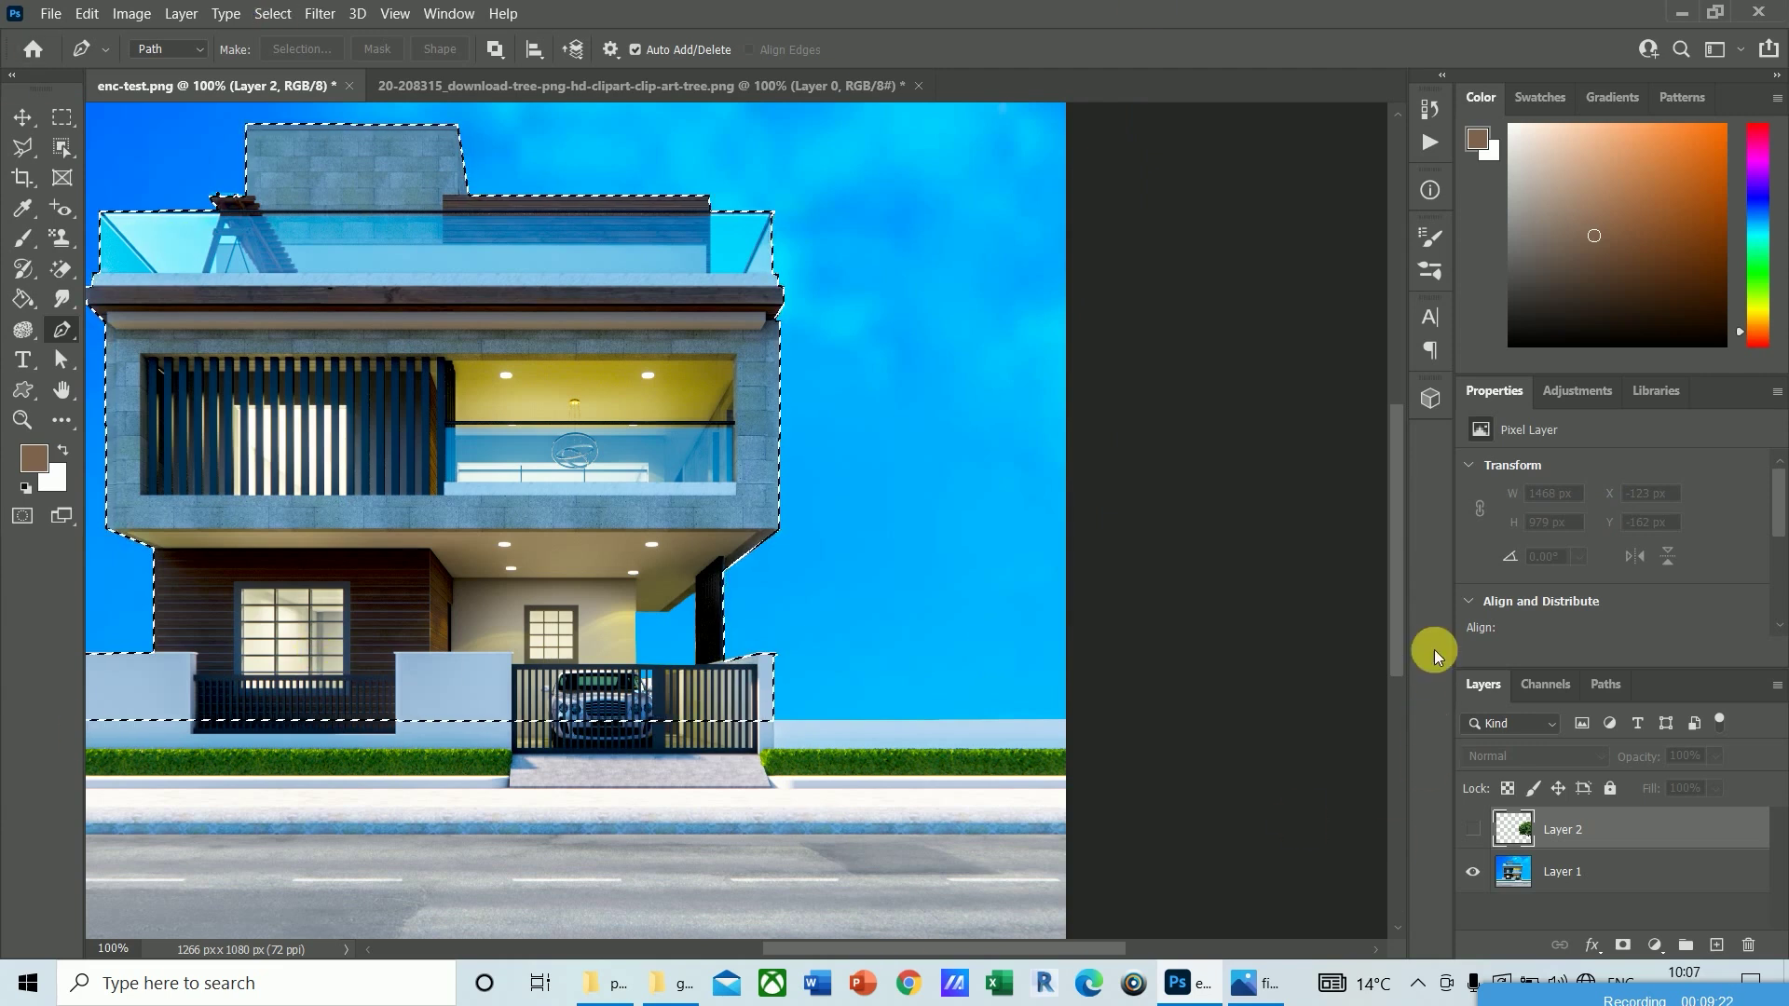
drag(1394, 629, 1263, 531)
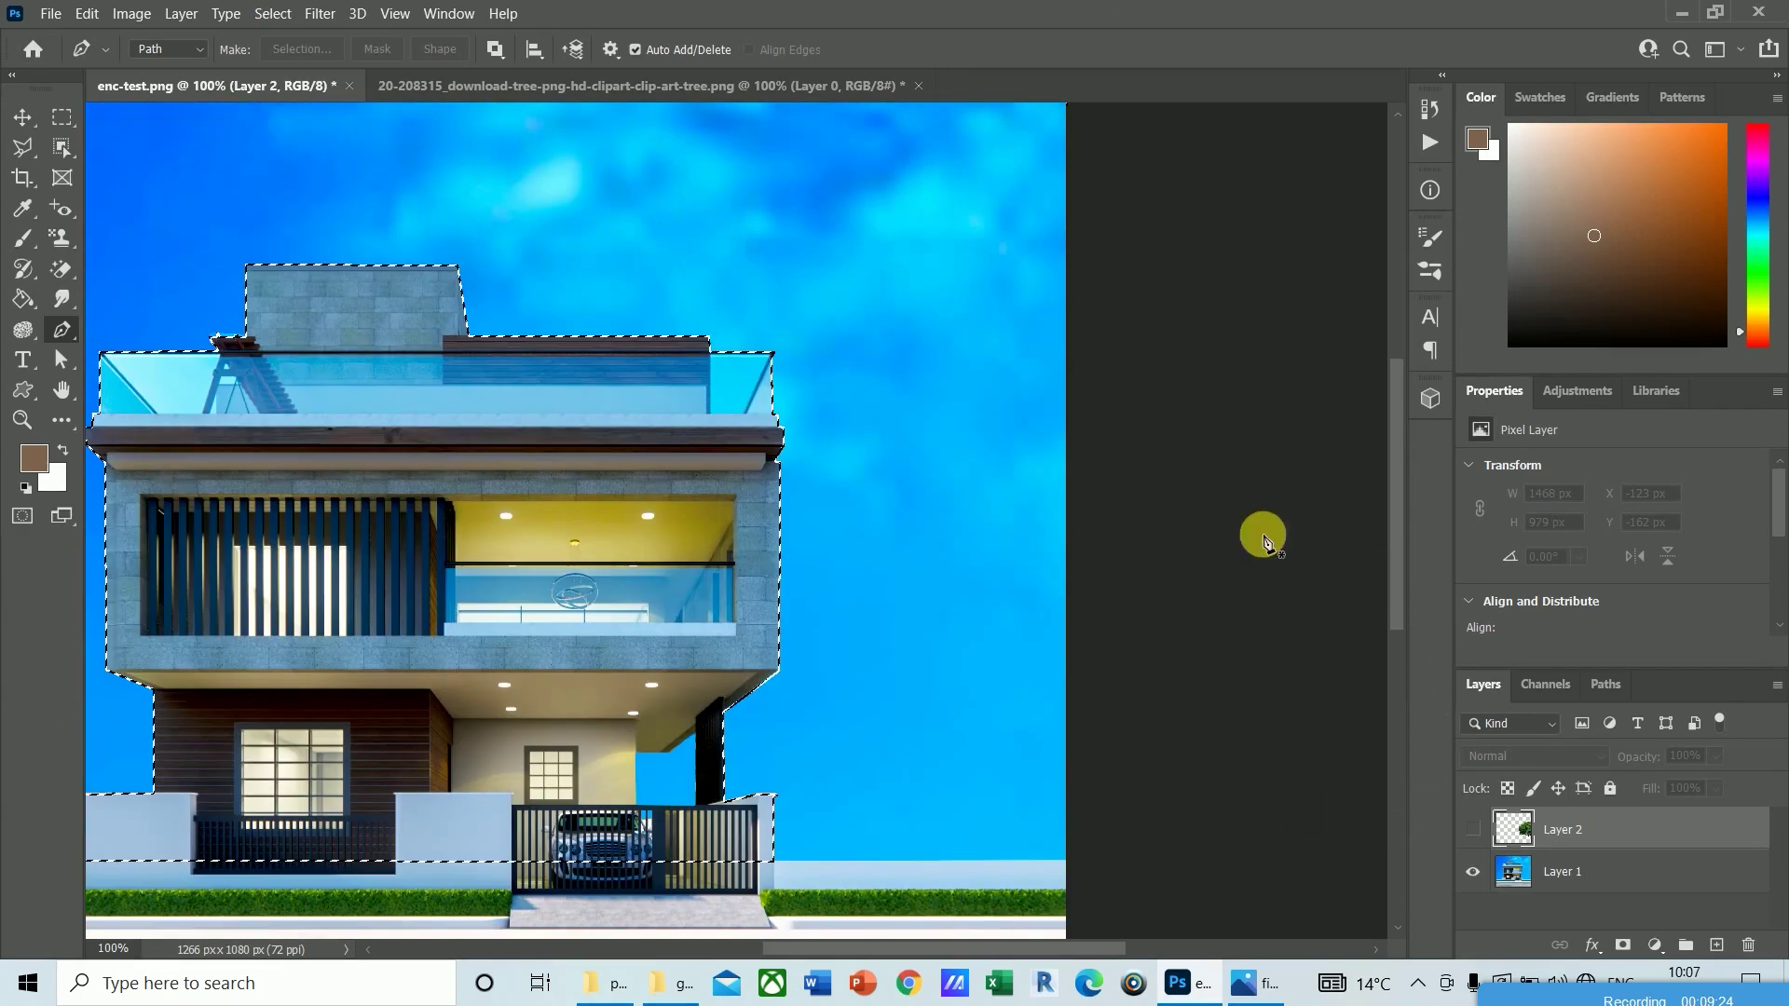
drag(958, 948, 876, 945)
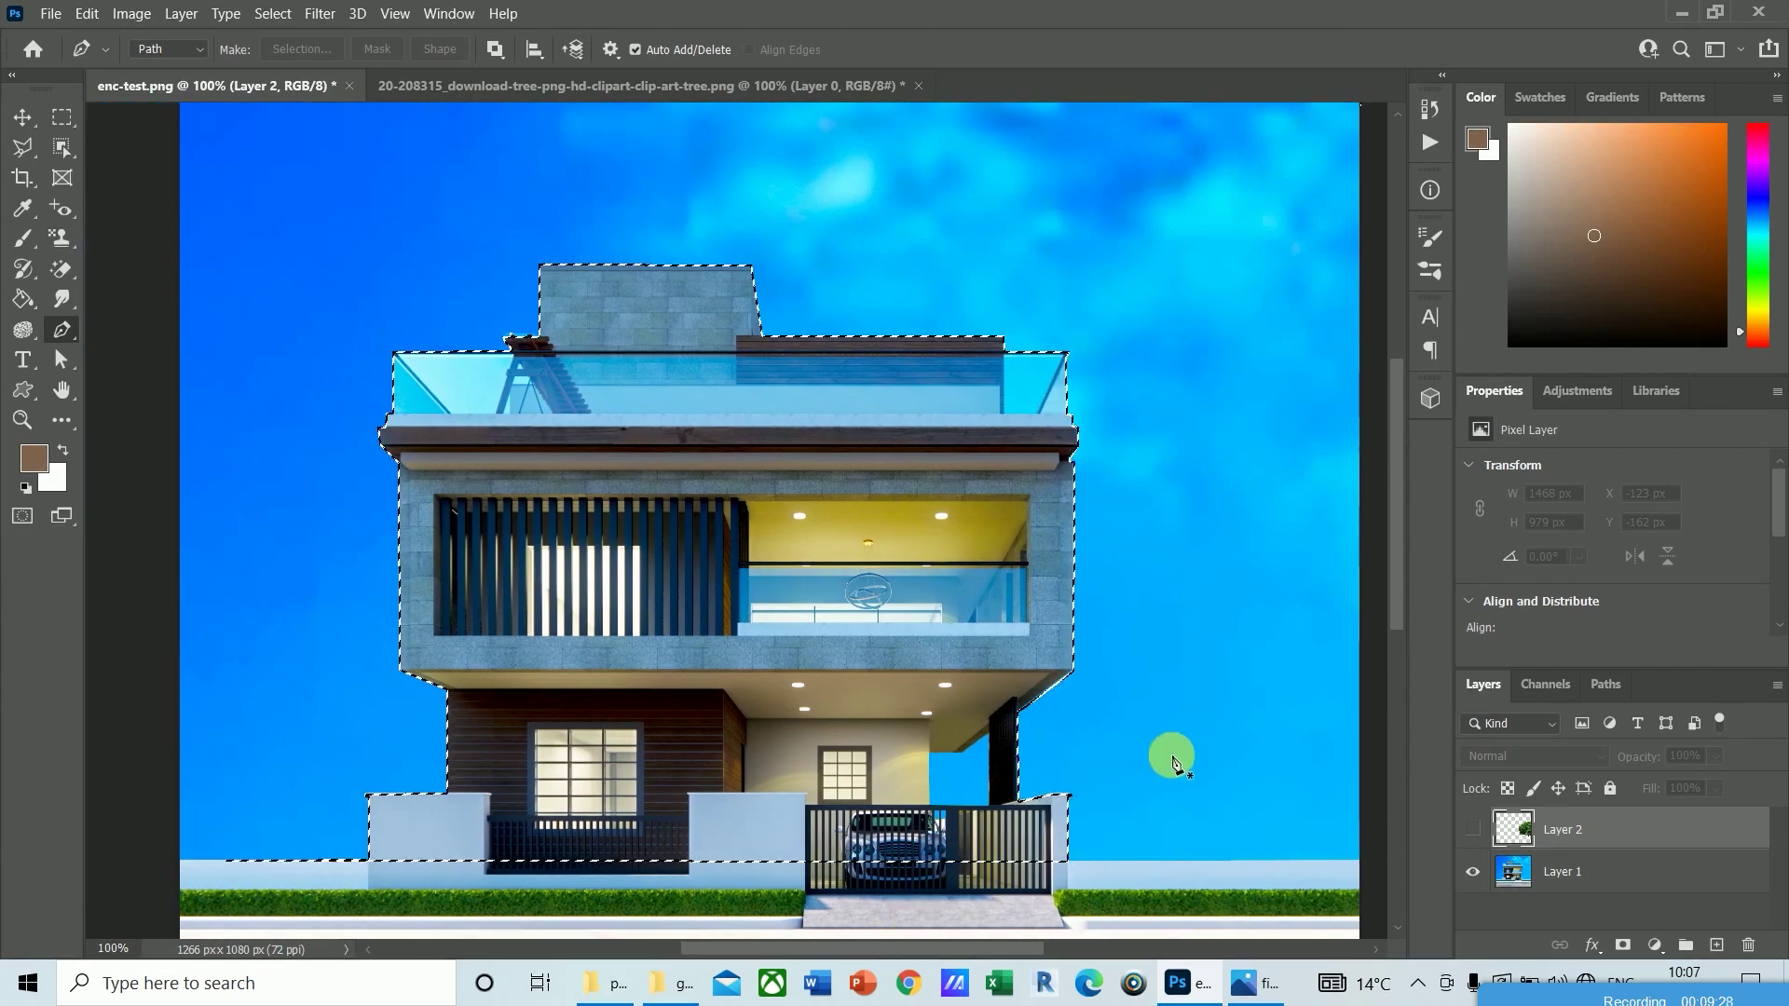
drag(1396, 548, 1423, 591)
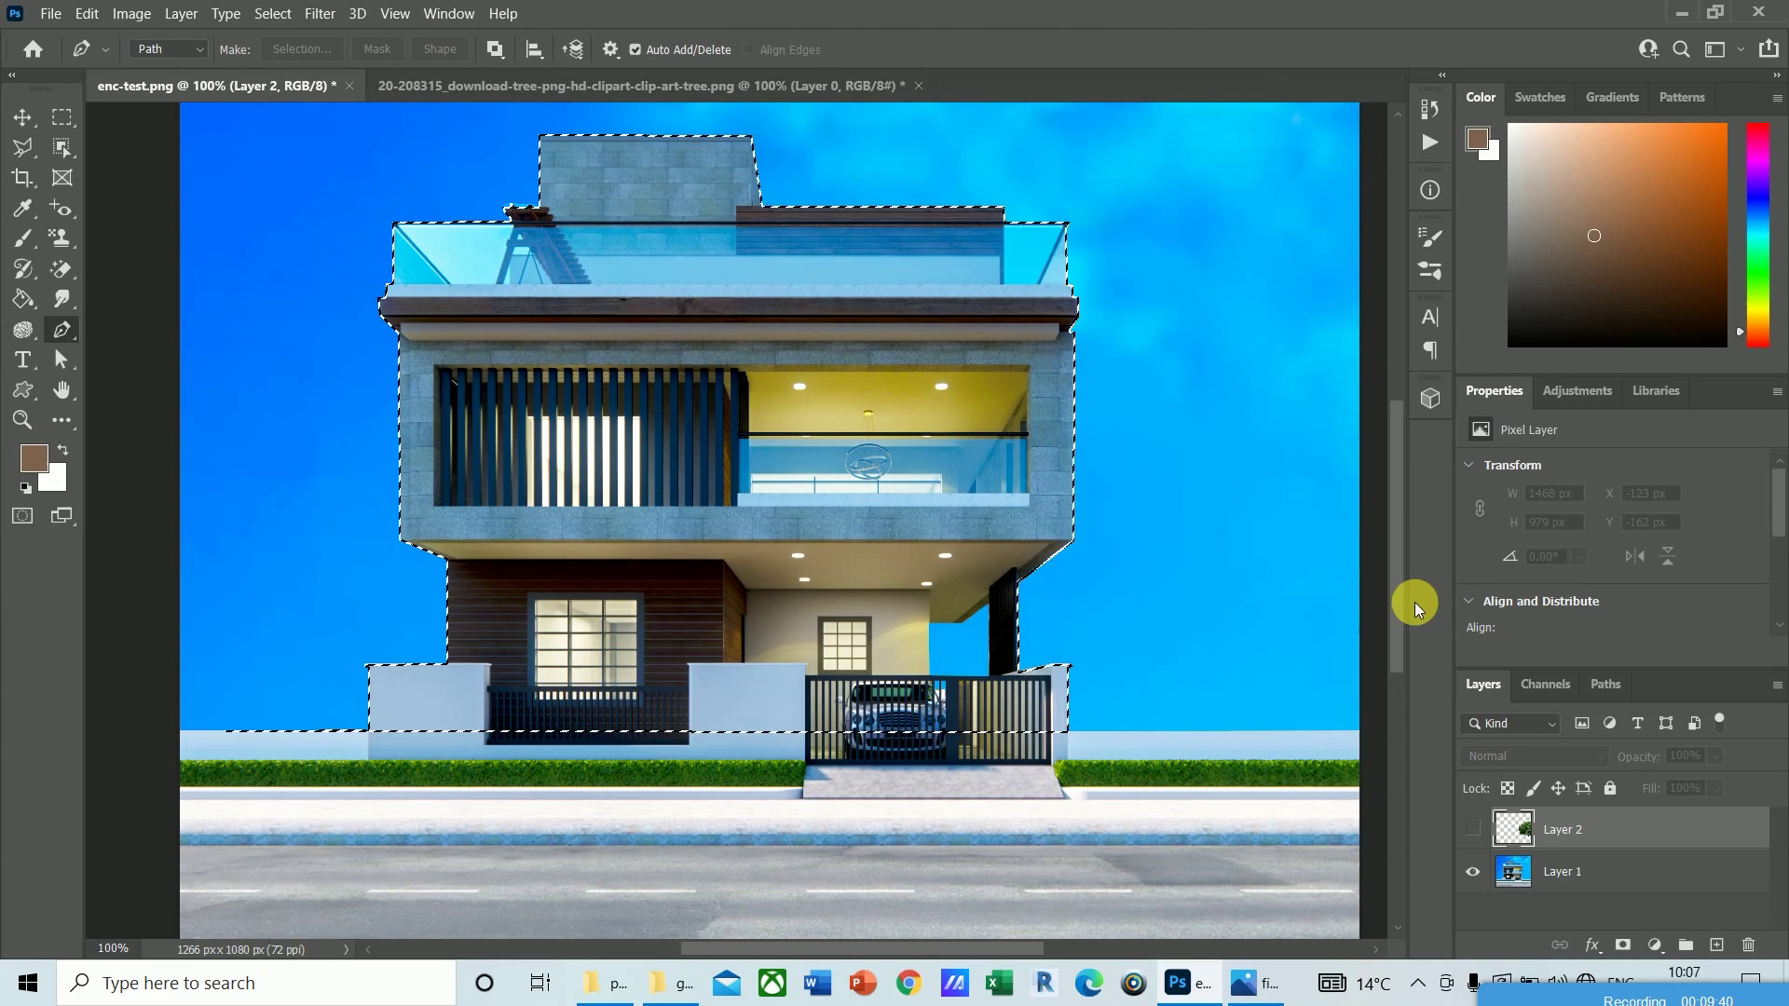
key(ctrl+shift+i)
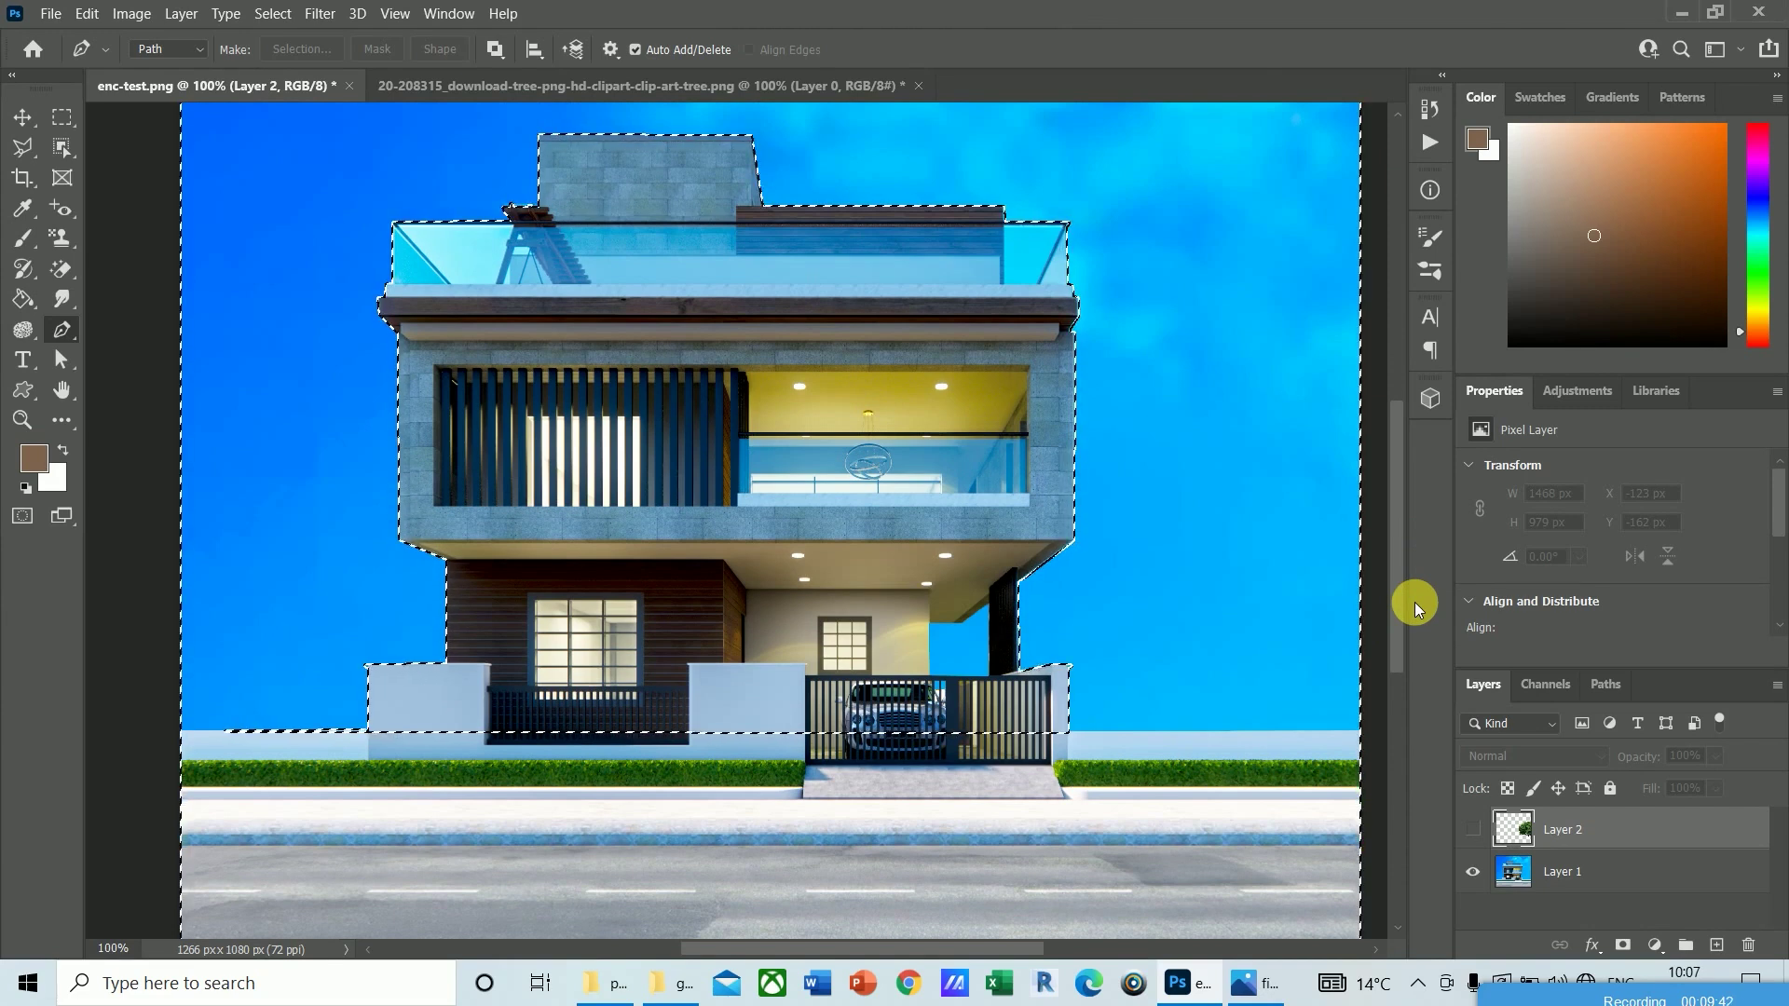
key(ctrl+shift+i)
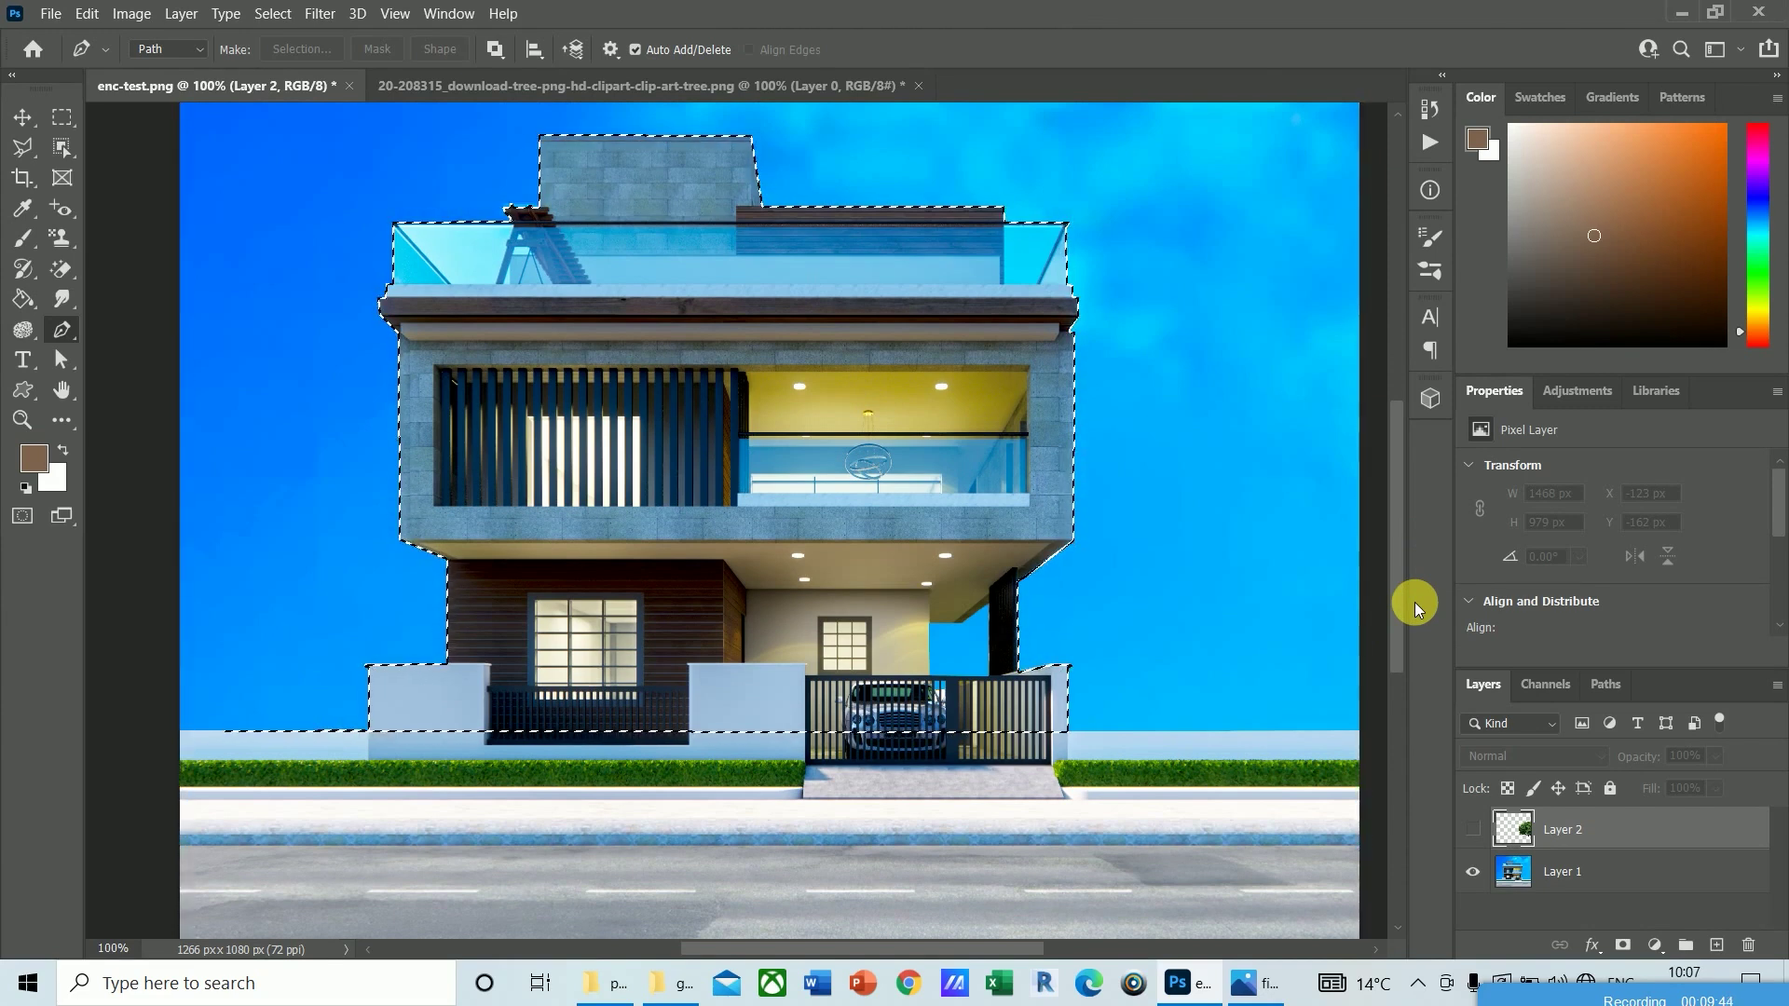
Step: With the Polygonal Lasso set to add to the selection, outline from the right boundary wall along the low wall and past the image's right edge
click(26, 149)
click(176, 48)
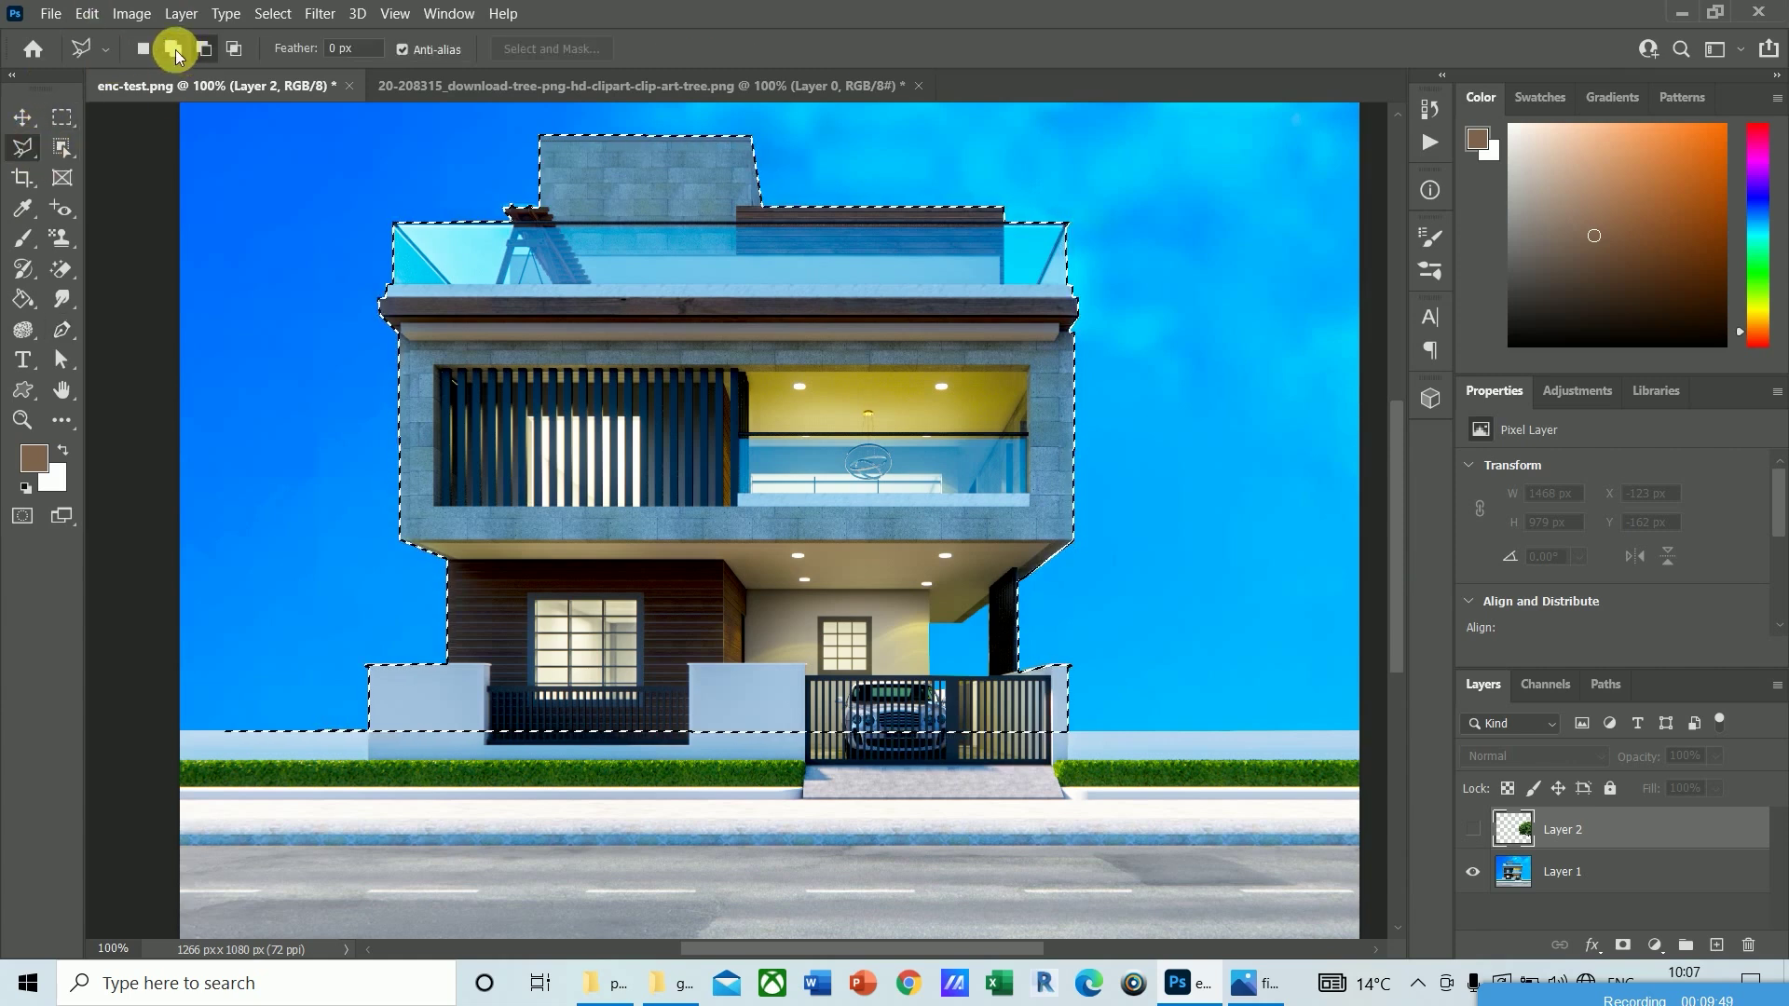
click(639, 719)
click(542, 754)
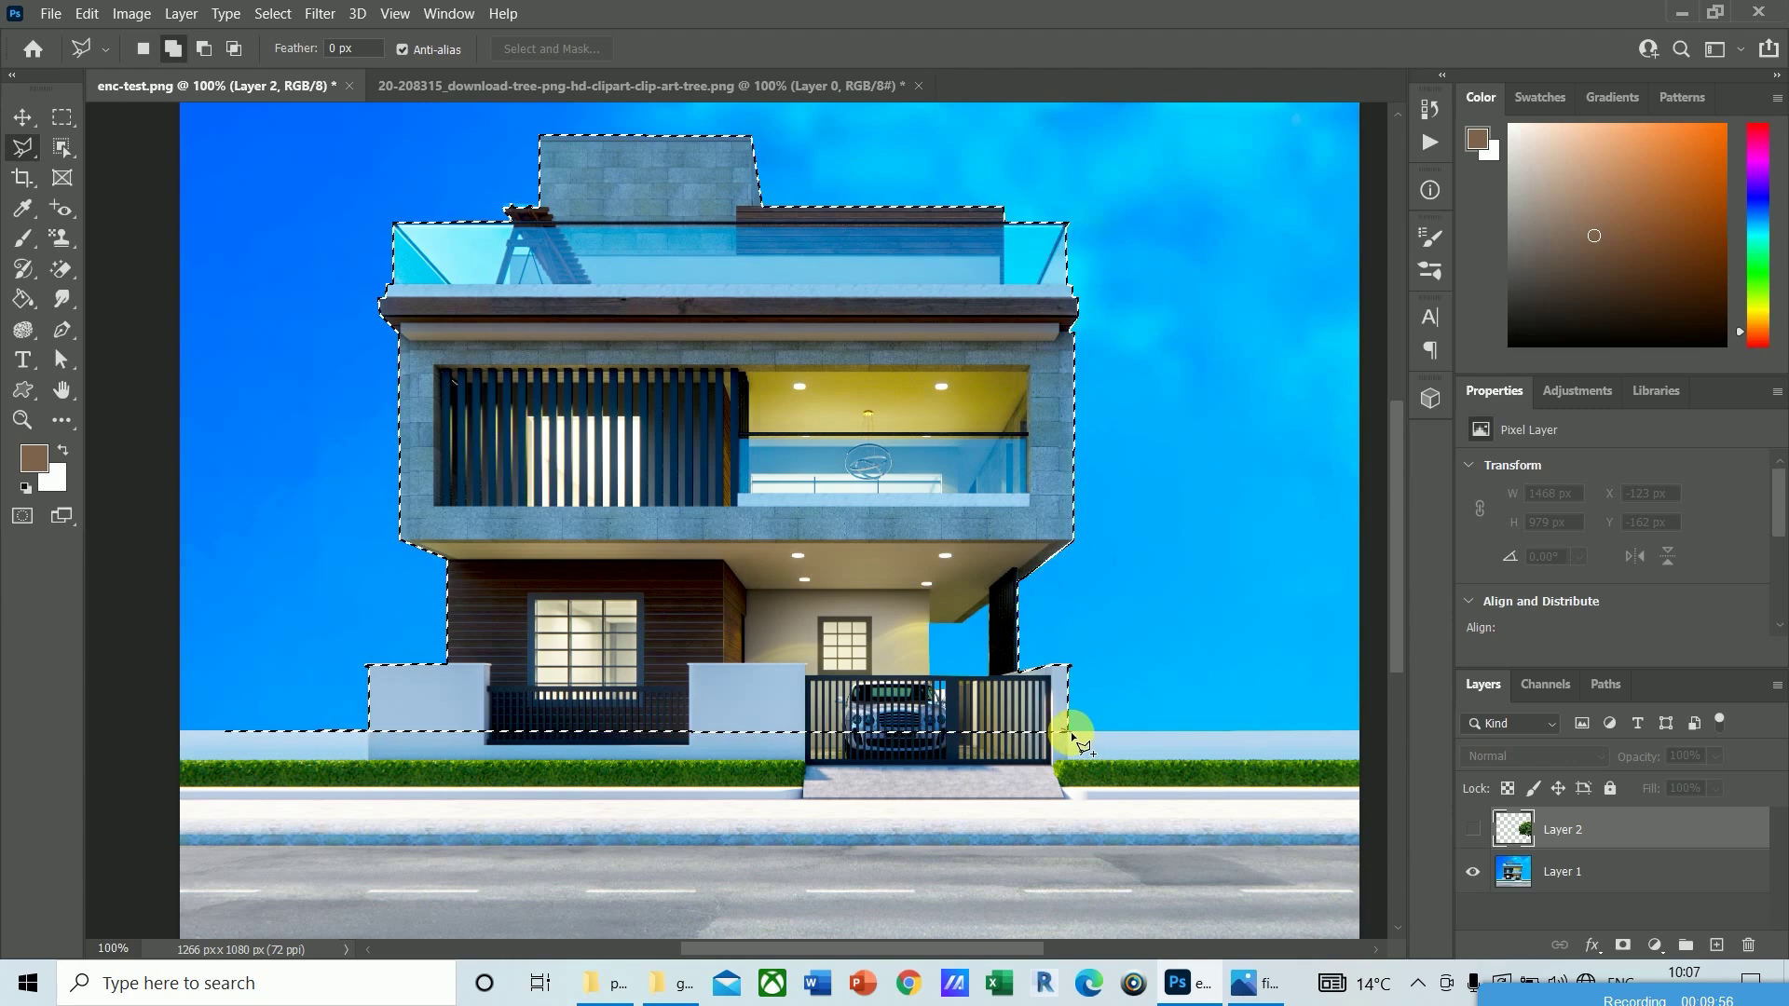
click(1167, 636)
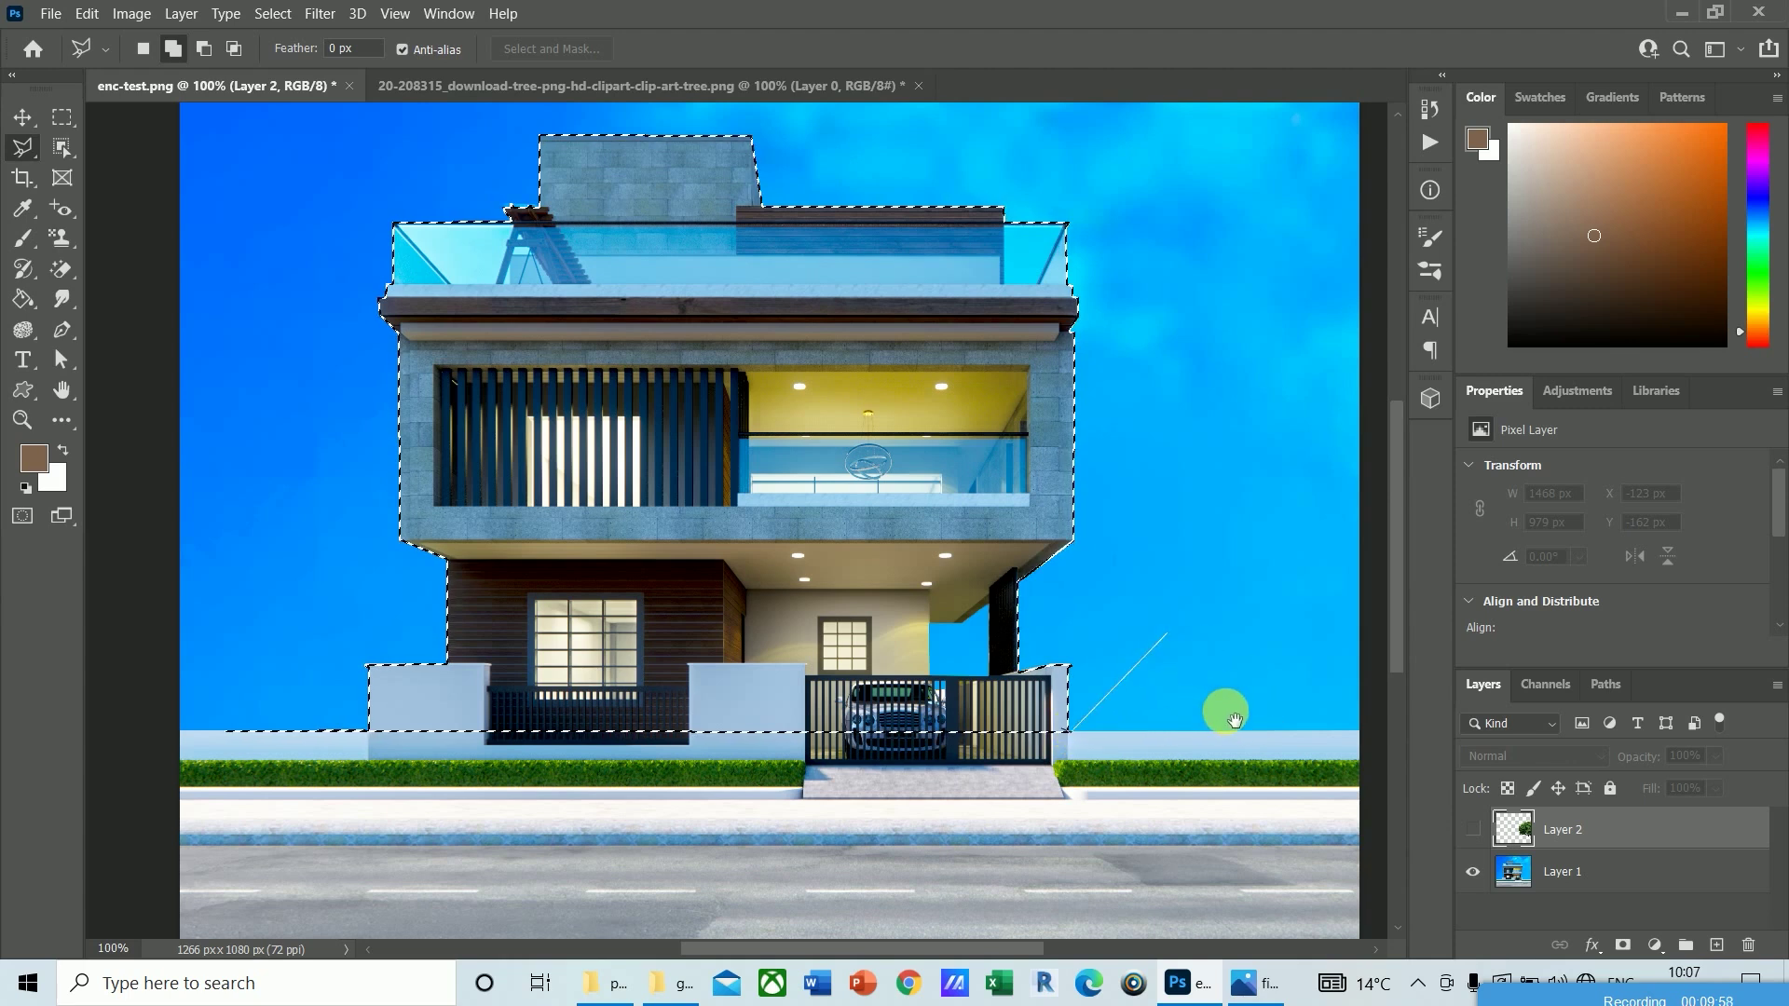
drag(1234, 719, 571, 659)
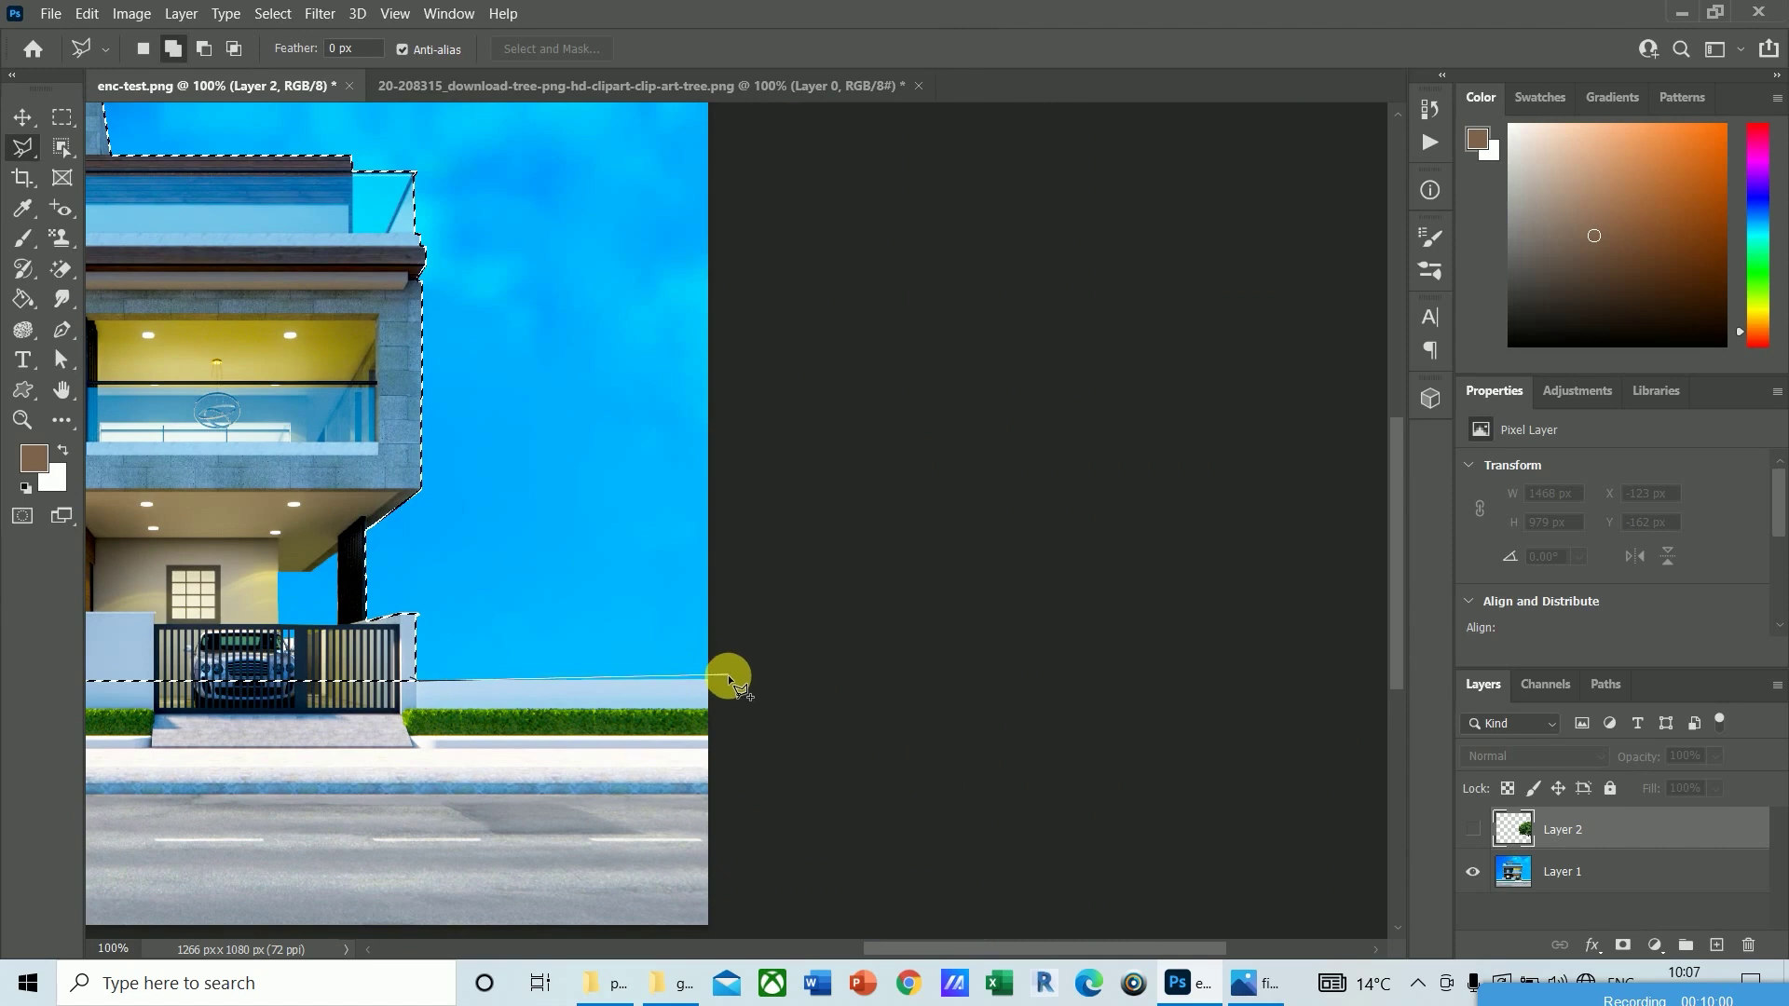
click(736, 674)
scroll(731, 871, down, 3)
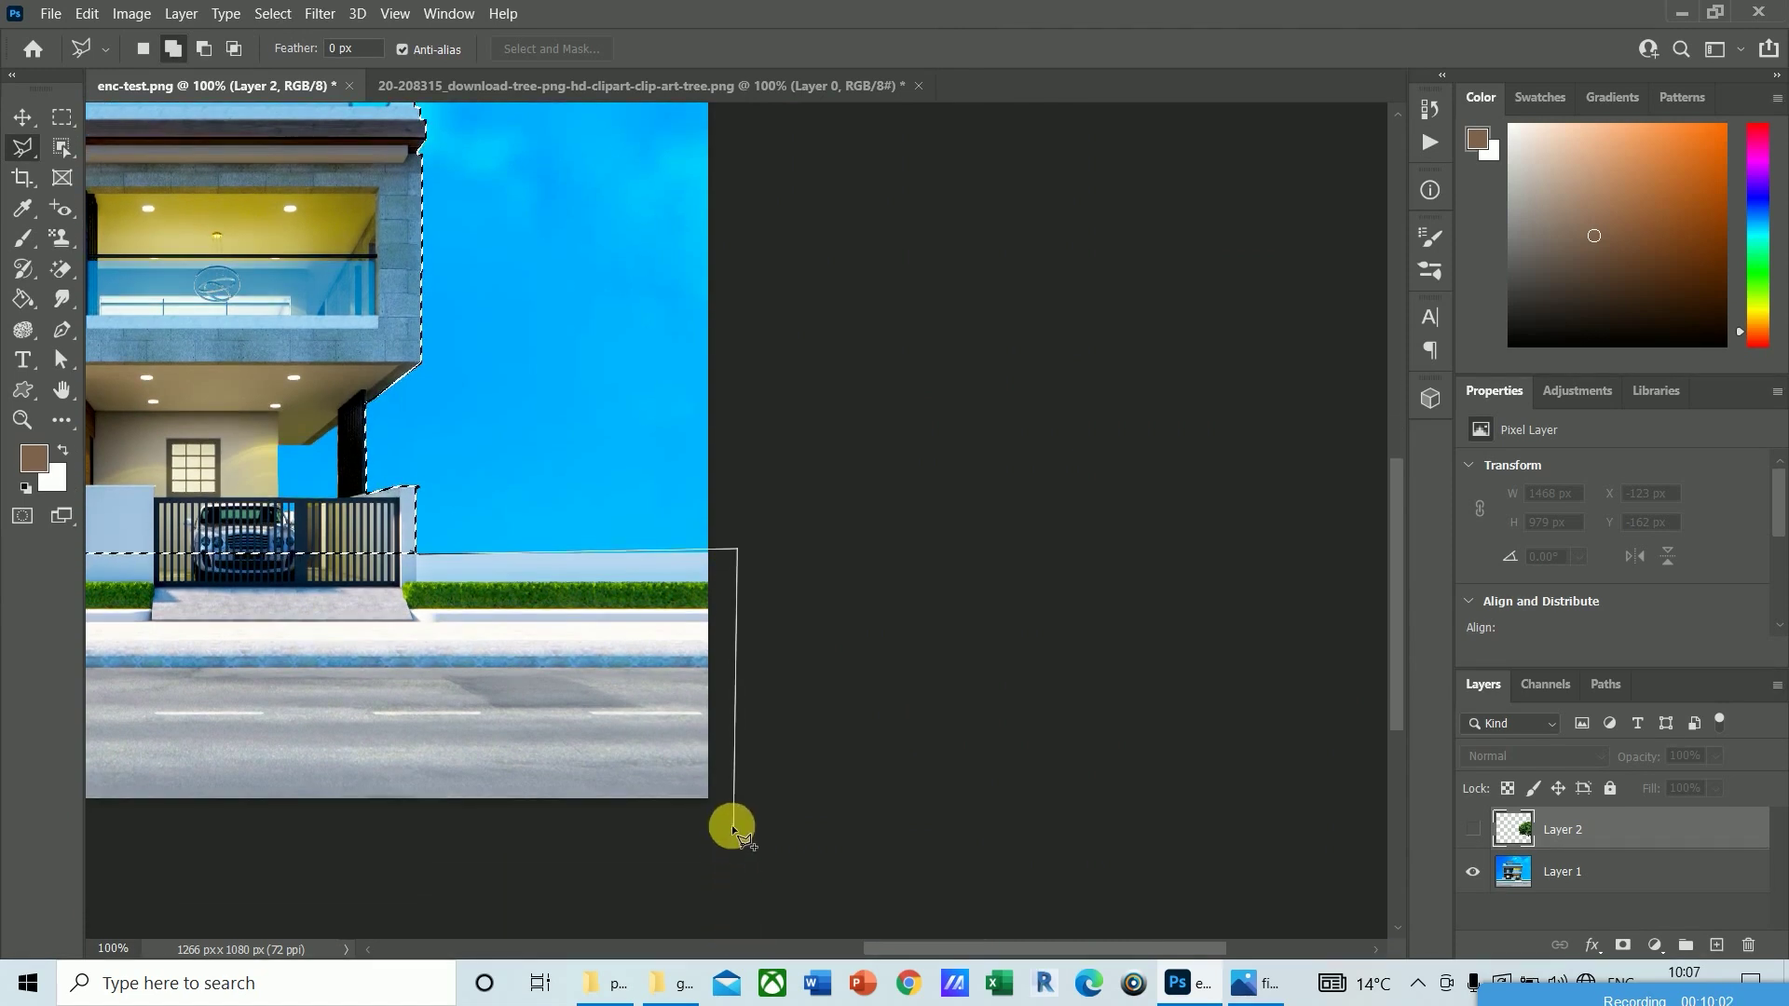
Step: Carry the lasso outline below the road and up past the left edge, closing it along the left low wall to add the foreground
drag(311, 826, 1322, 851)
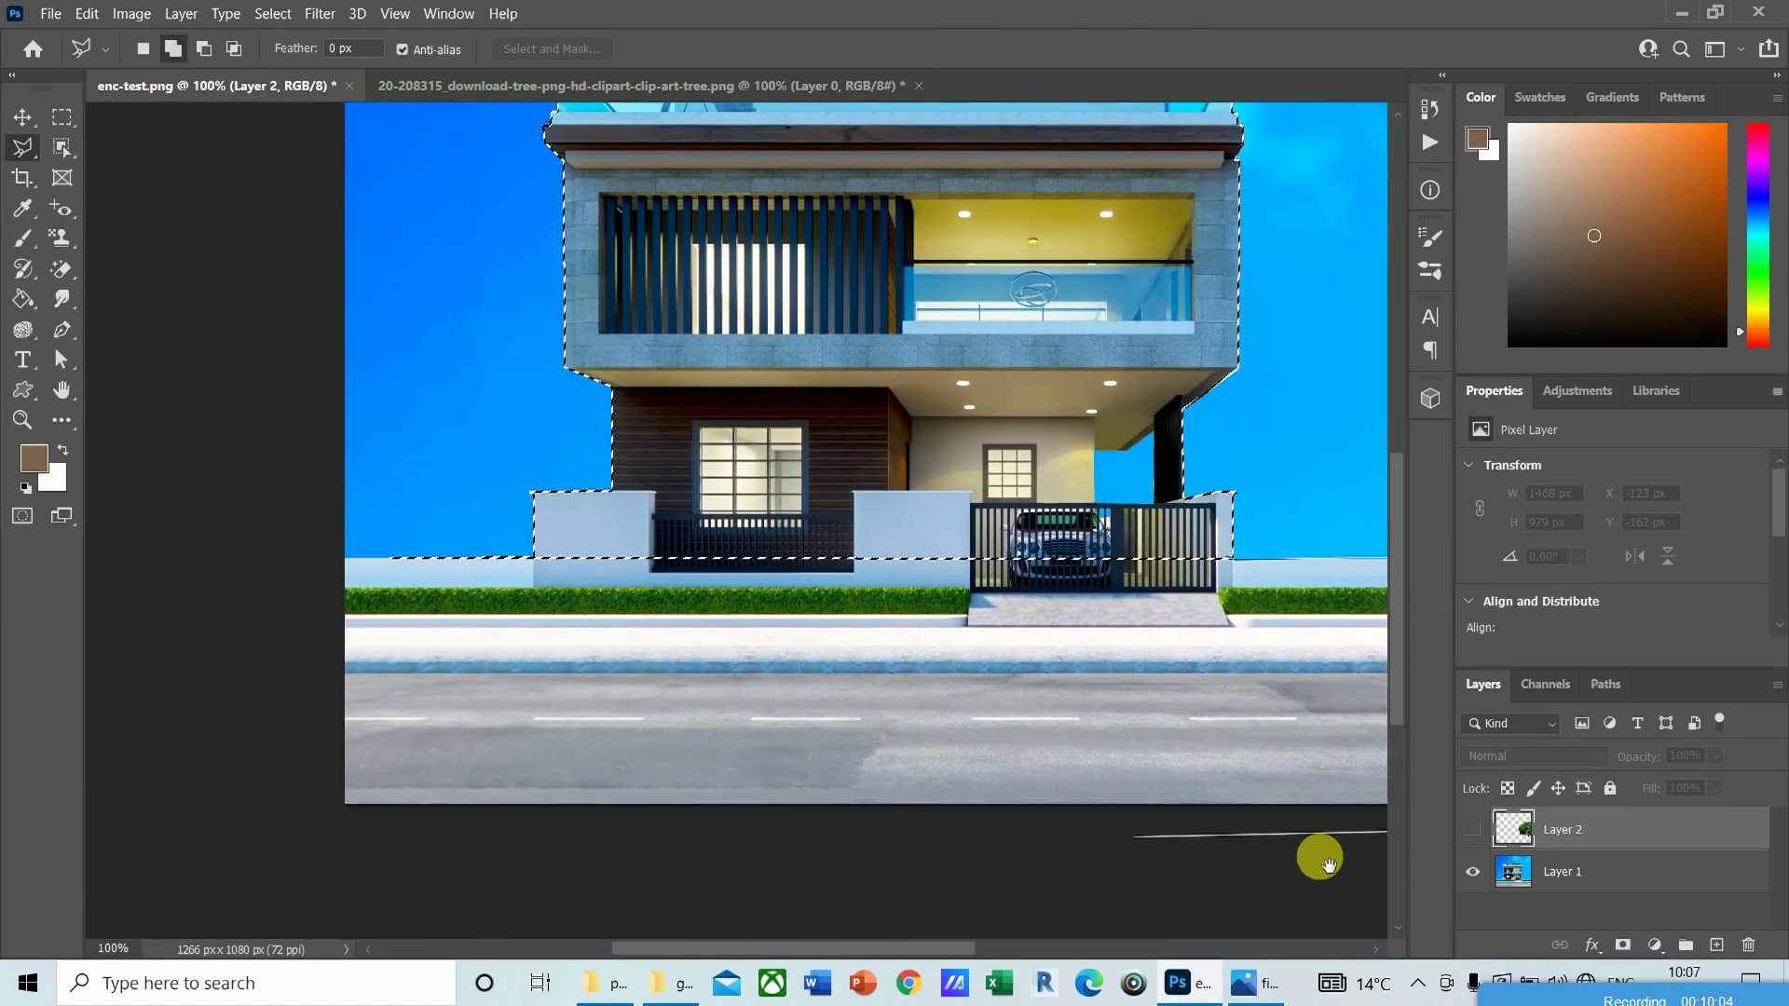
click(546, 838)
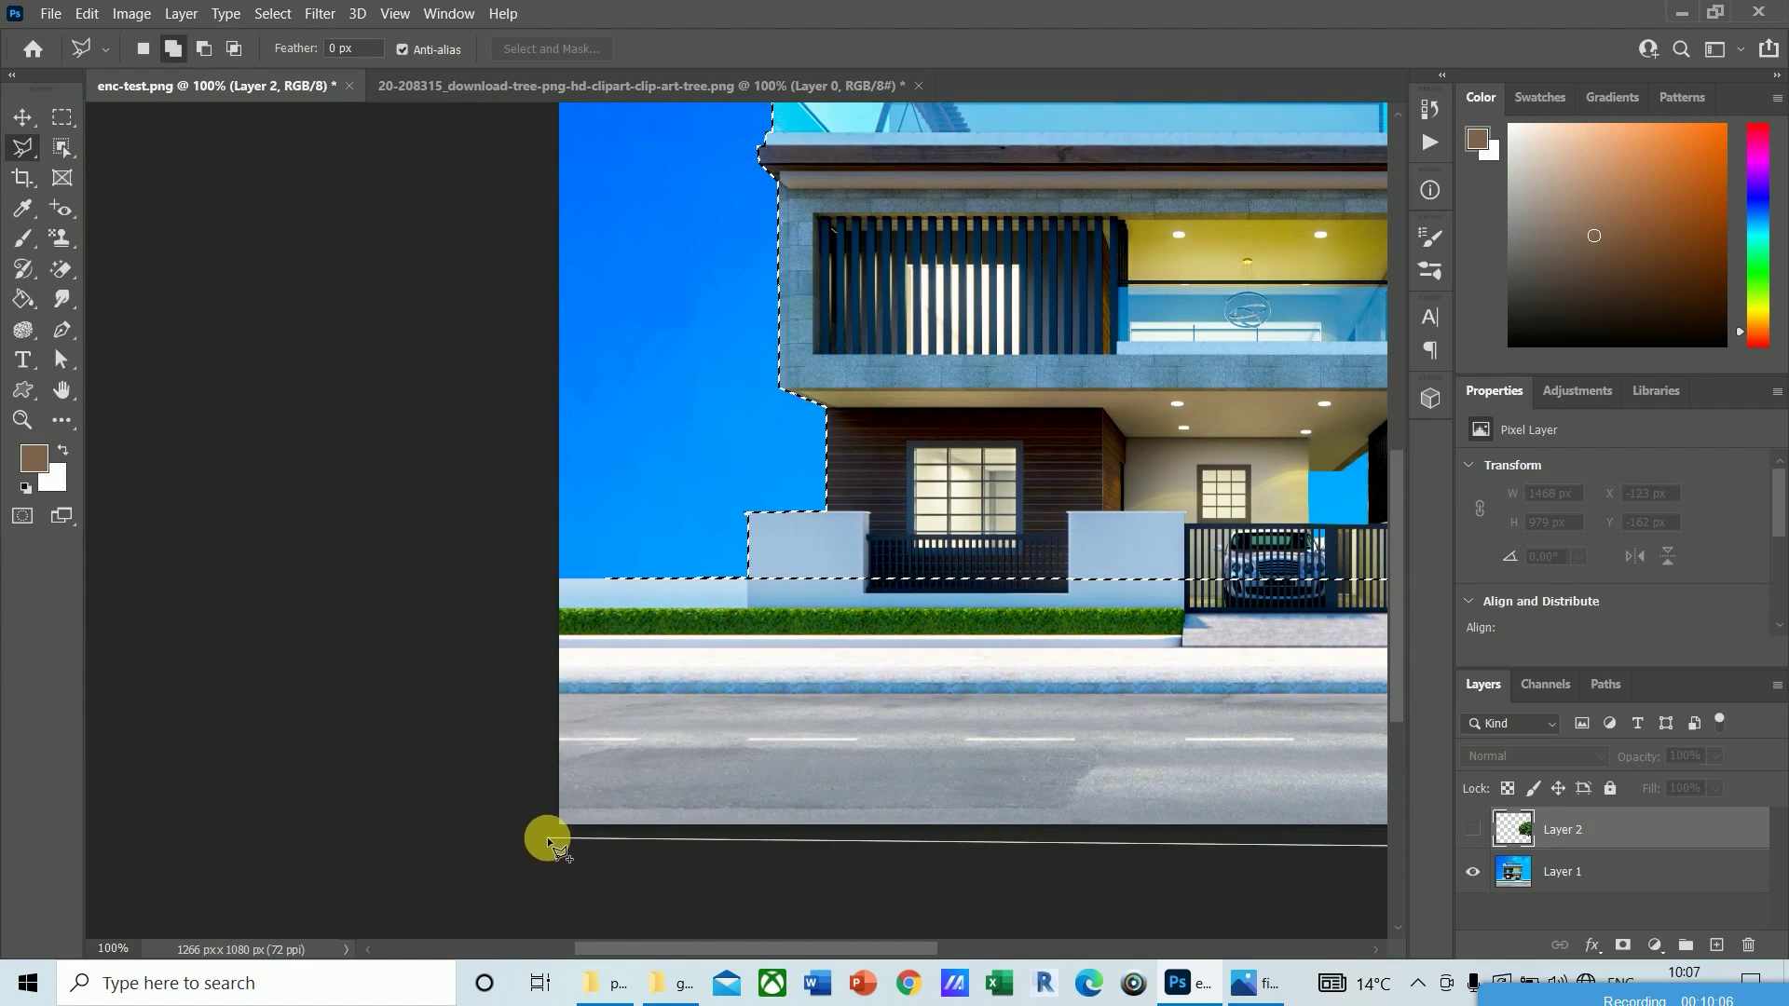
click(547, 583)
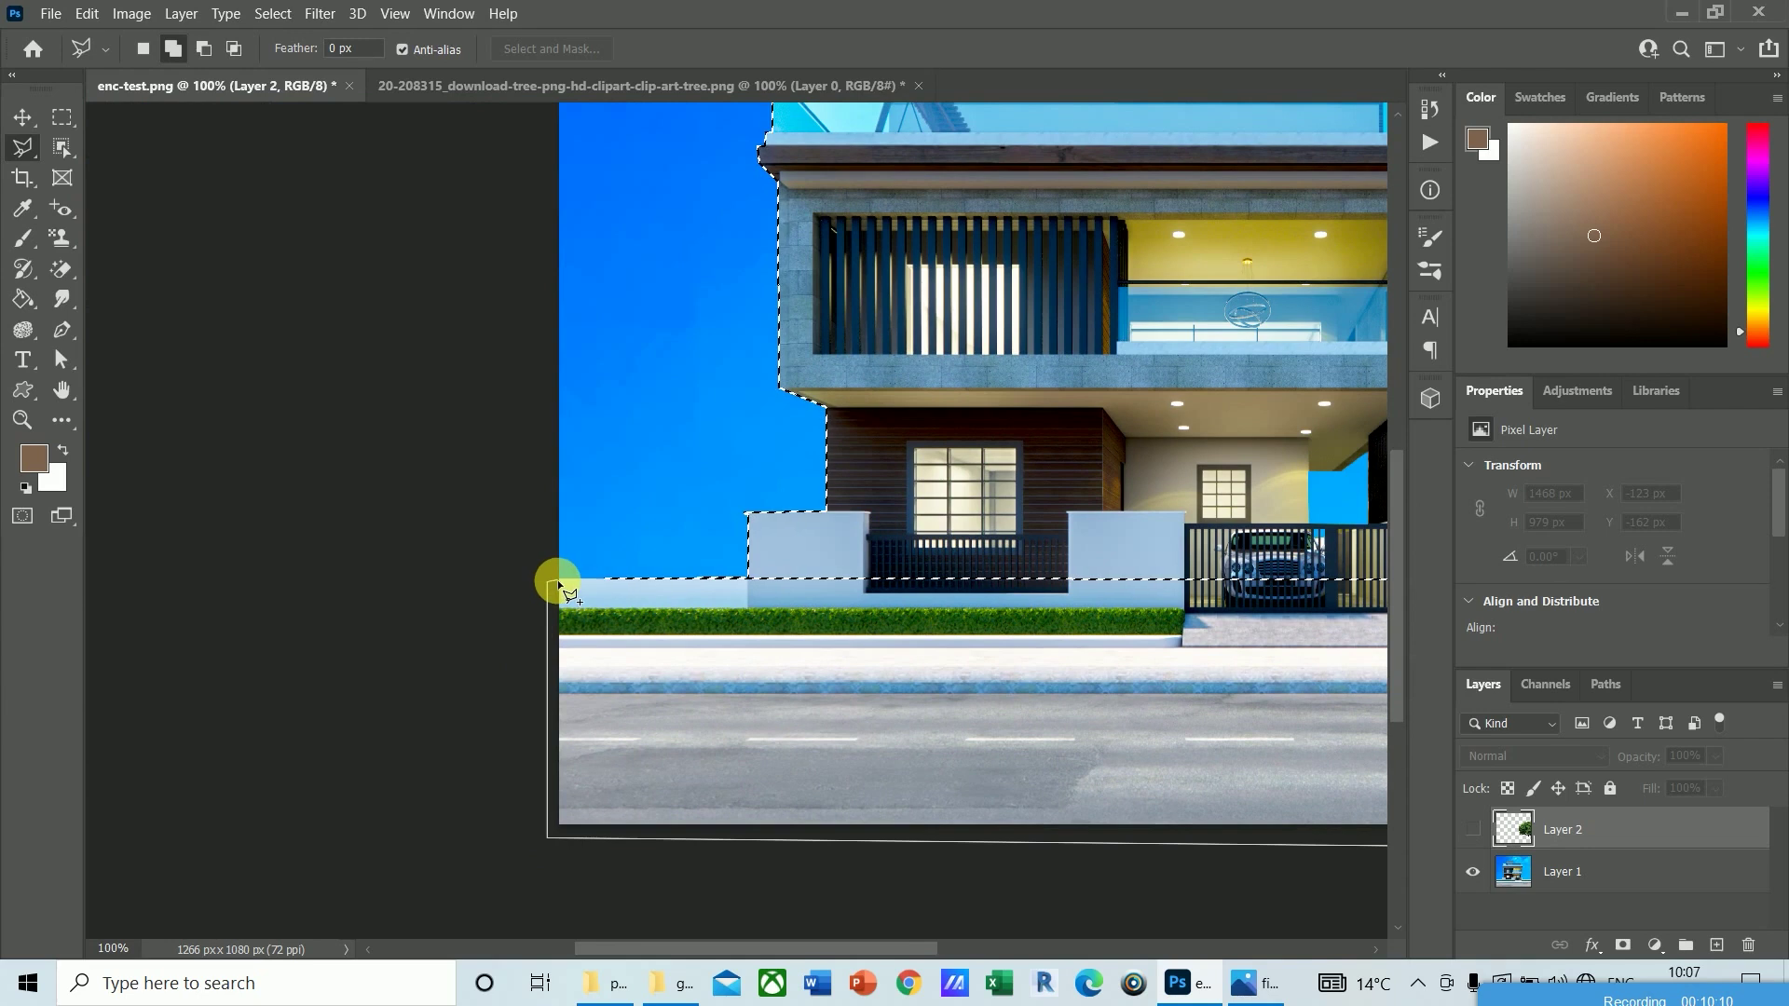
double_click(775, 582)
drag(767, 948, 915, 948)
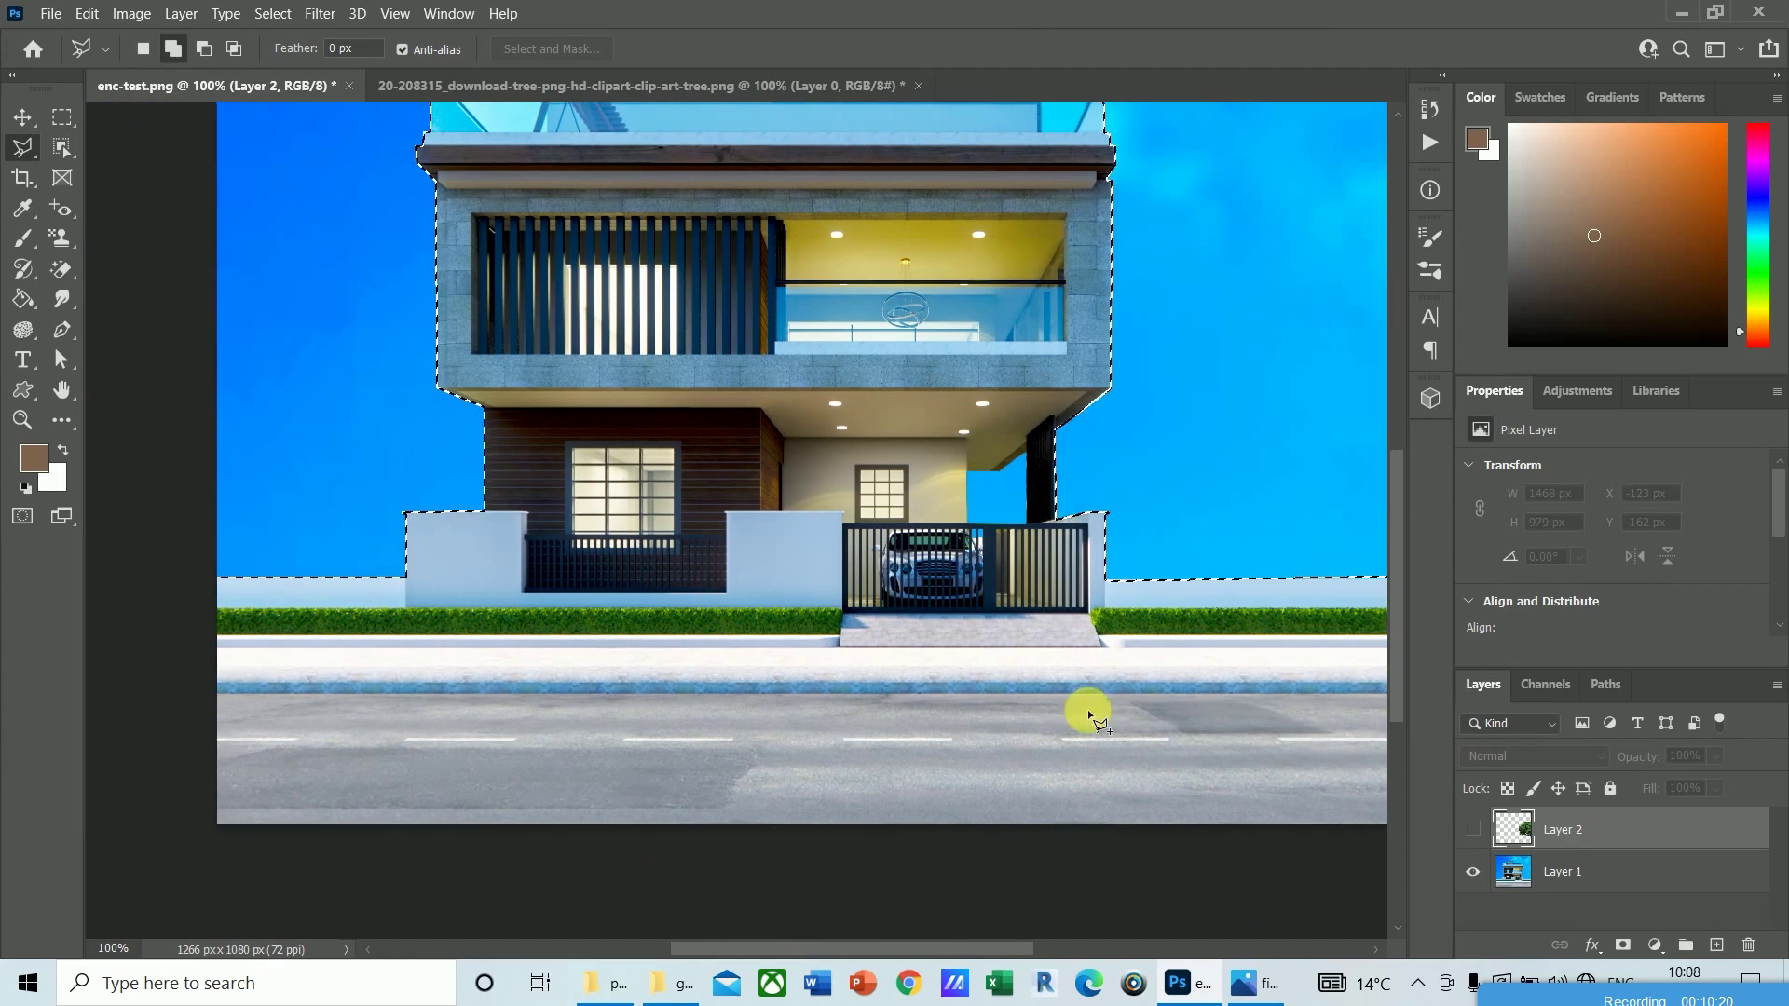
Step: Invert the selection, delete the sky around the house from Layer 1 and deselect
drag(1394, 510, 1434, 479)
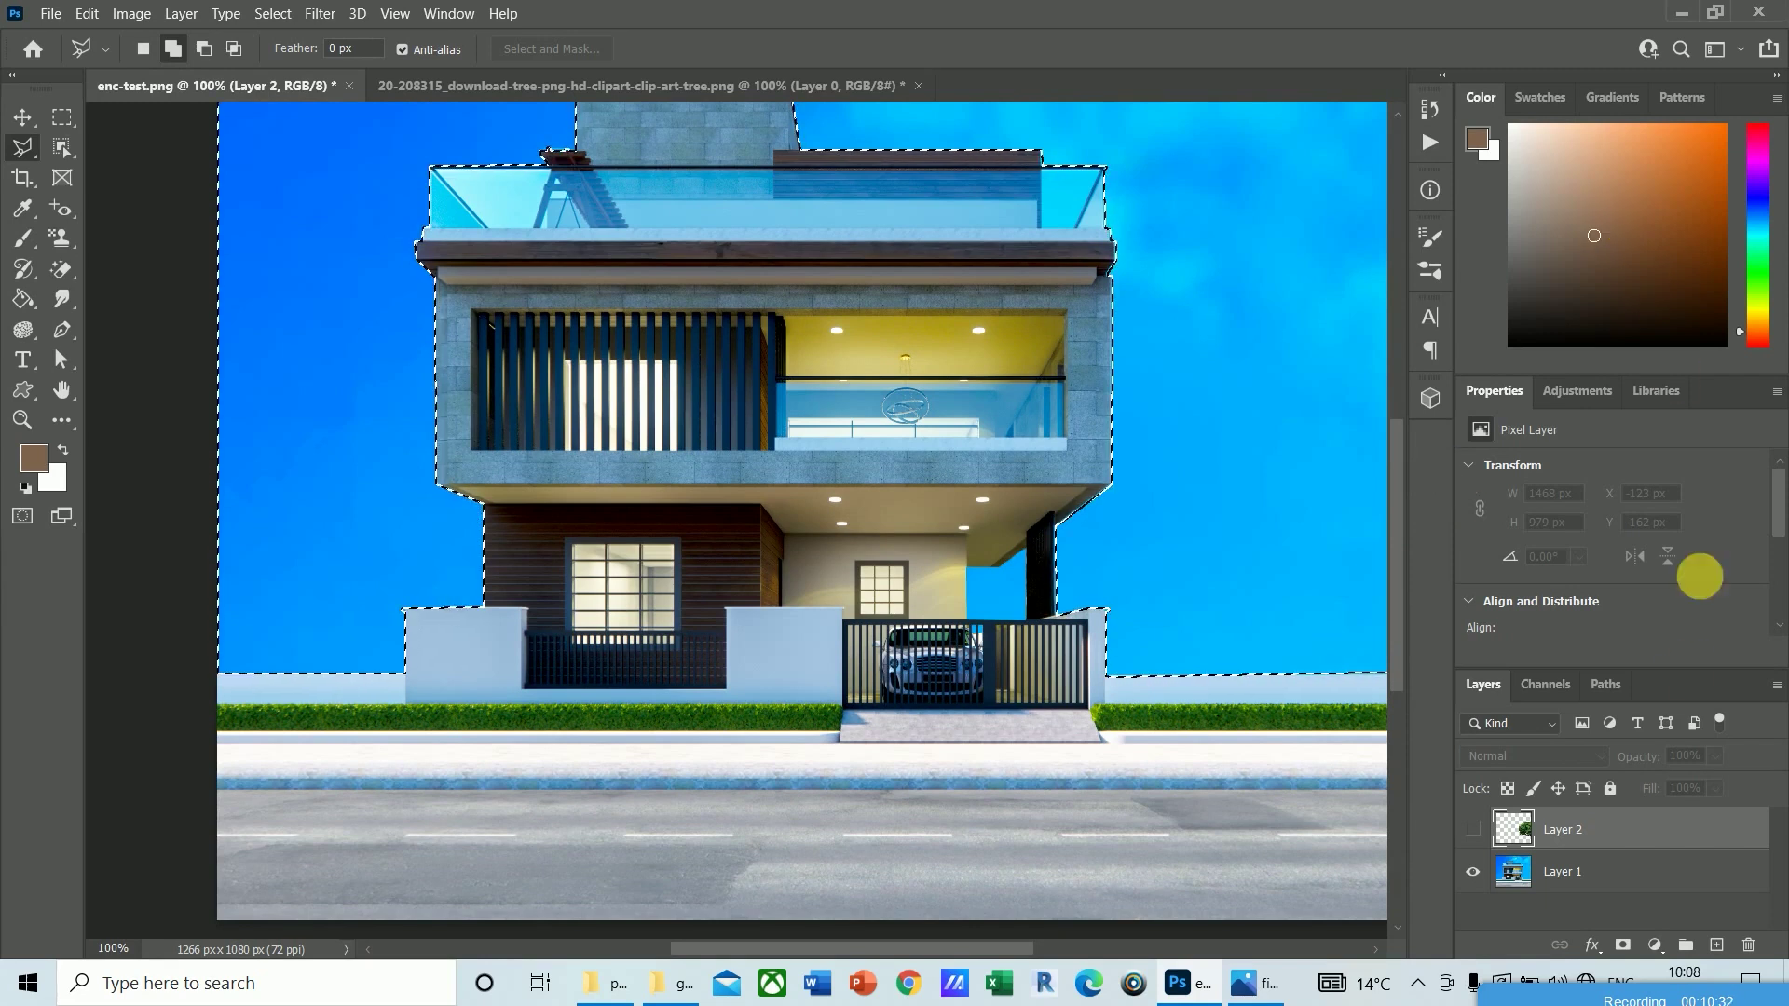
click(1565, 876)
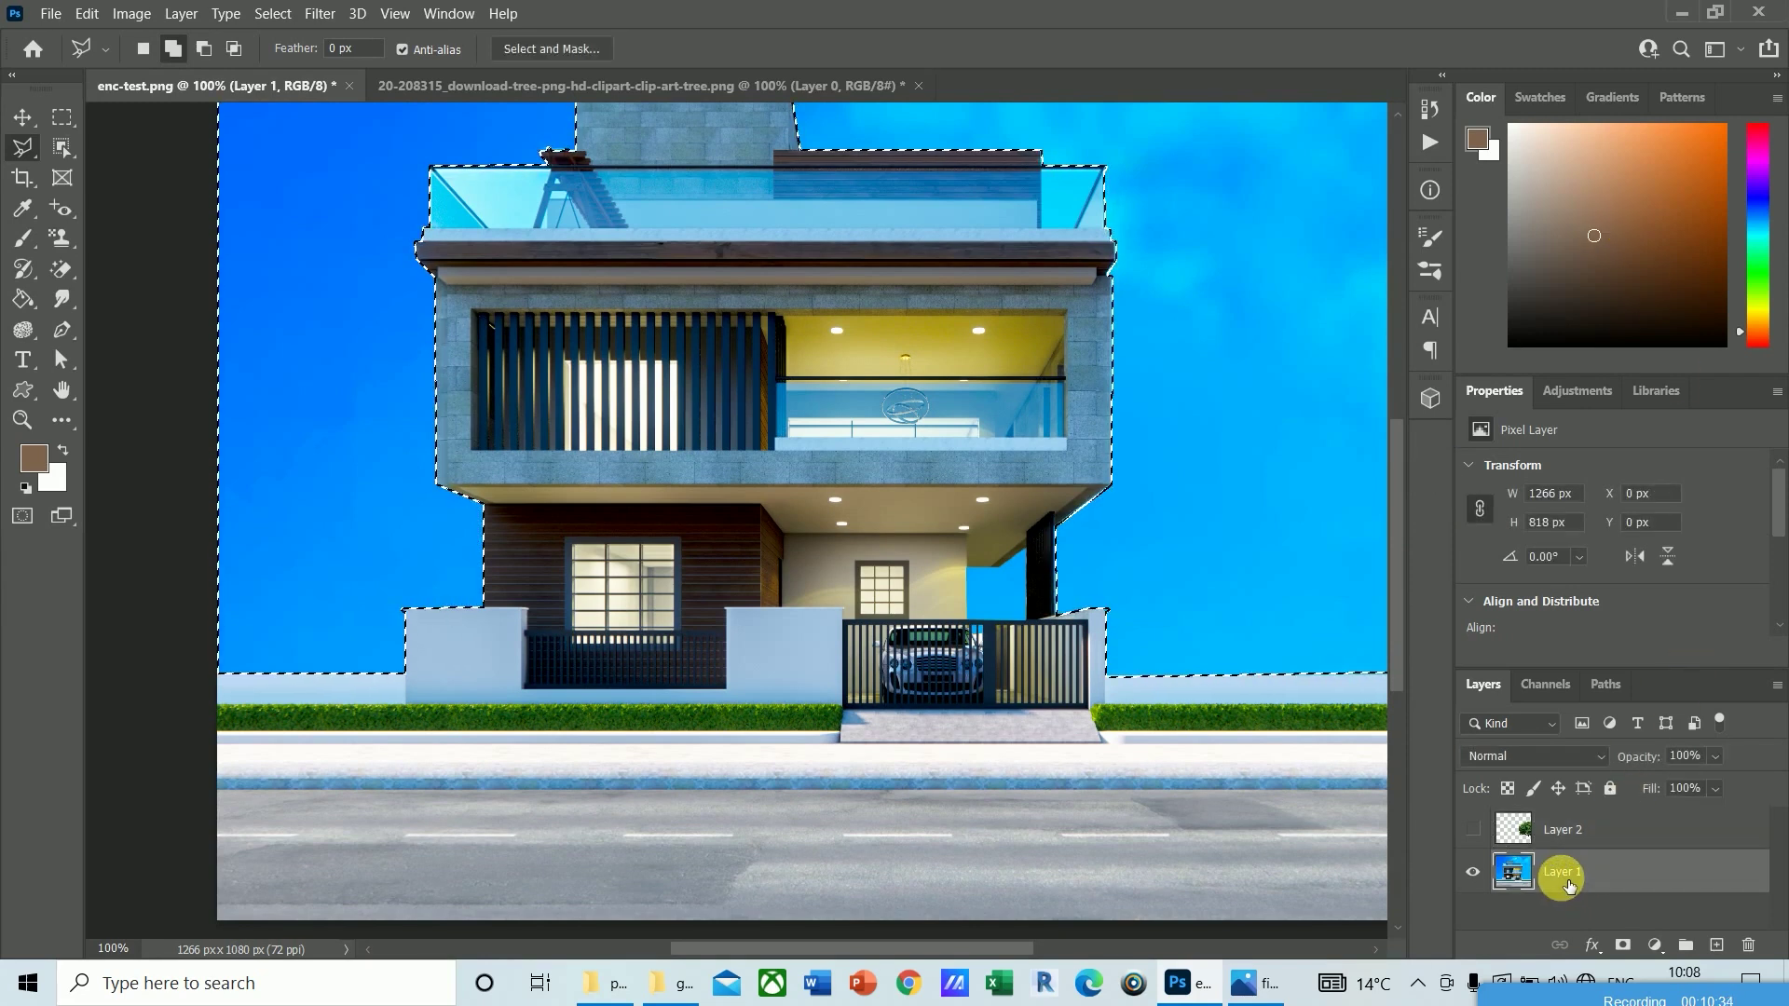
key(Delete)
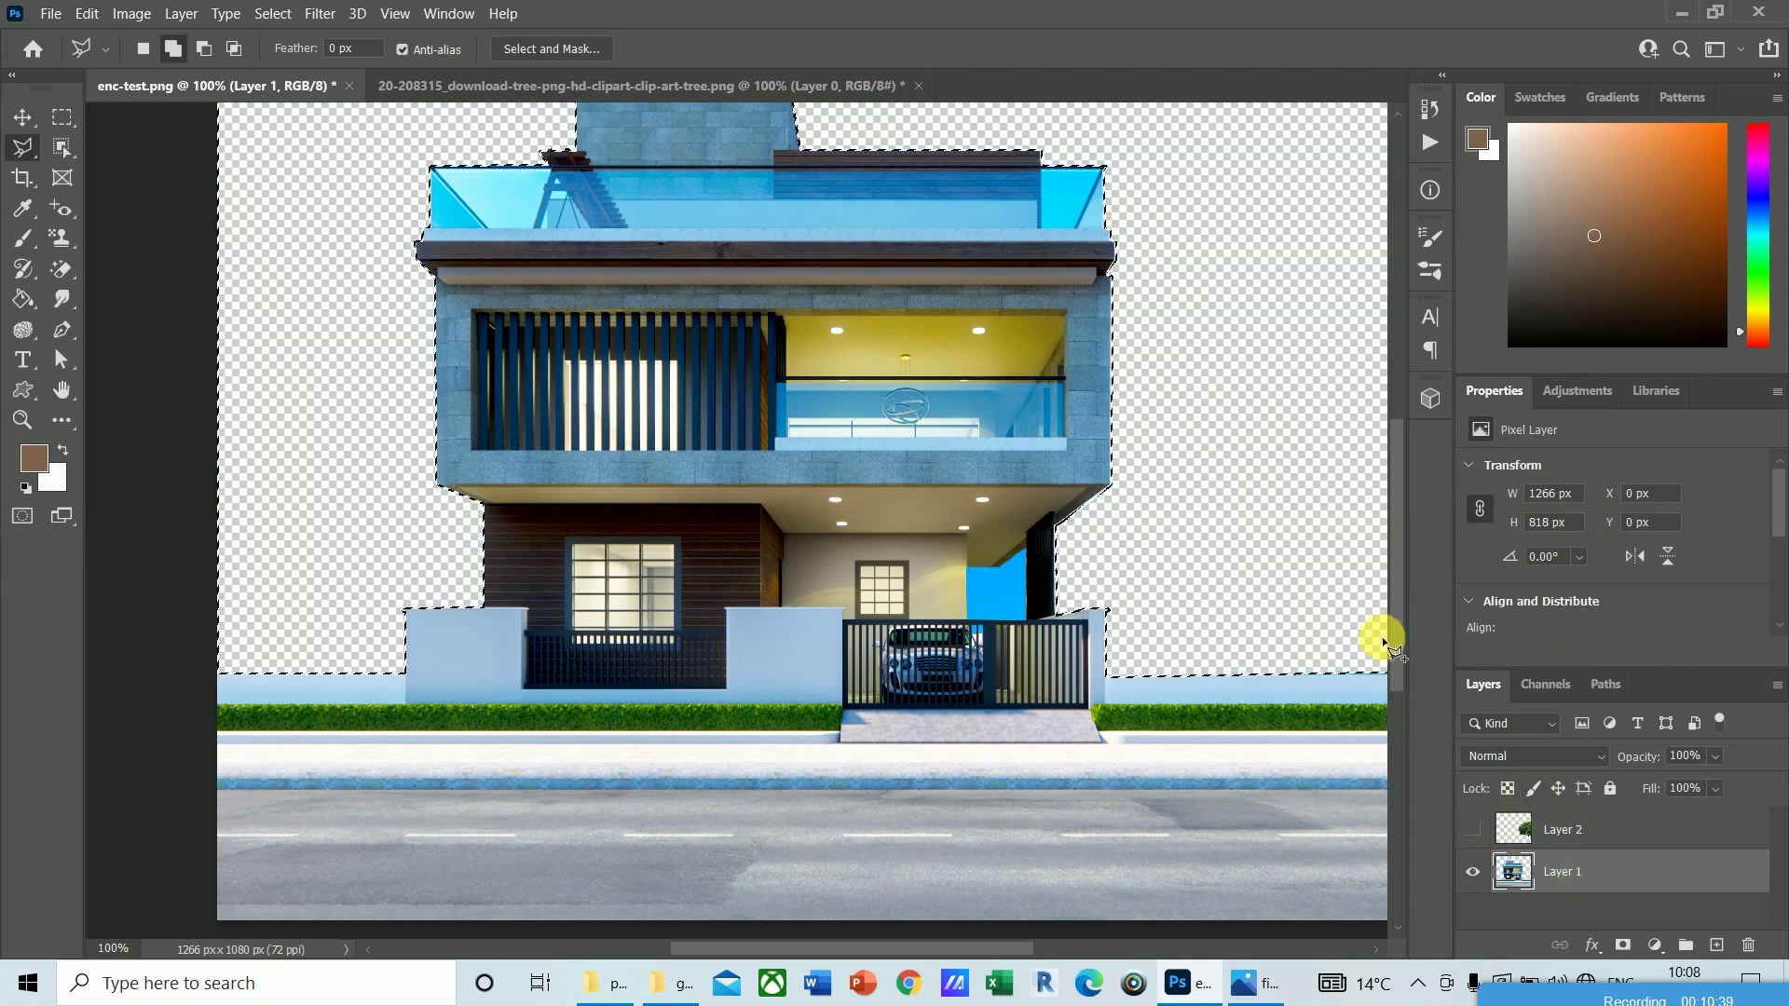
drag(1395, 640, 1447, 690)
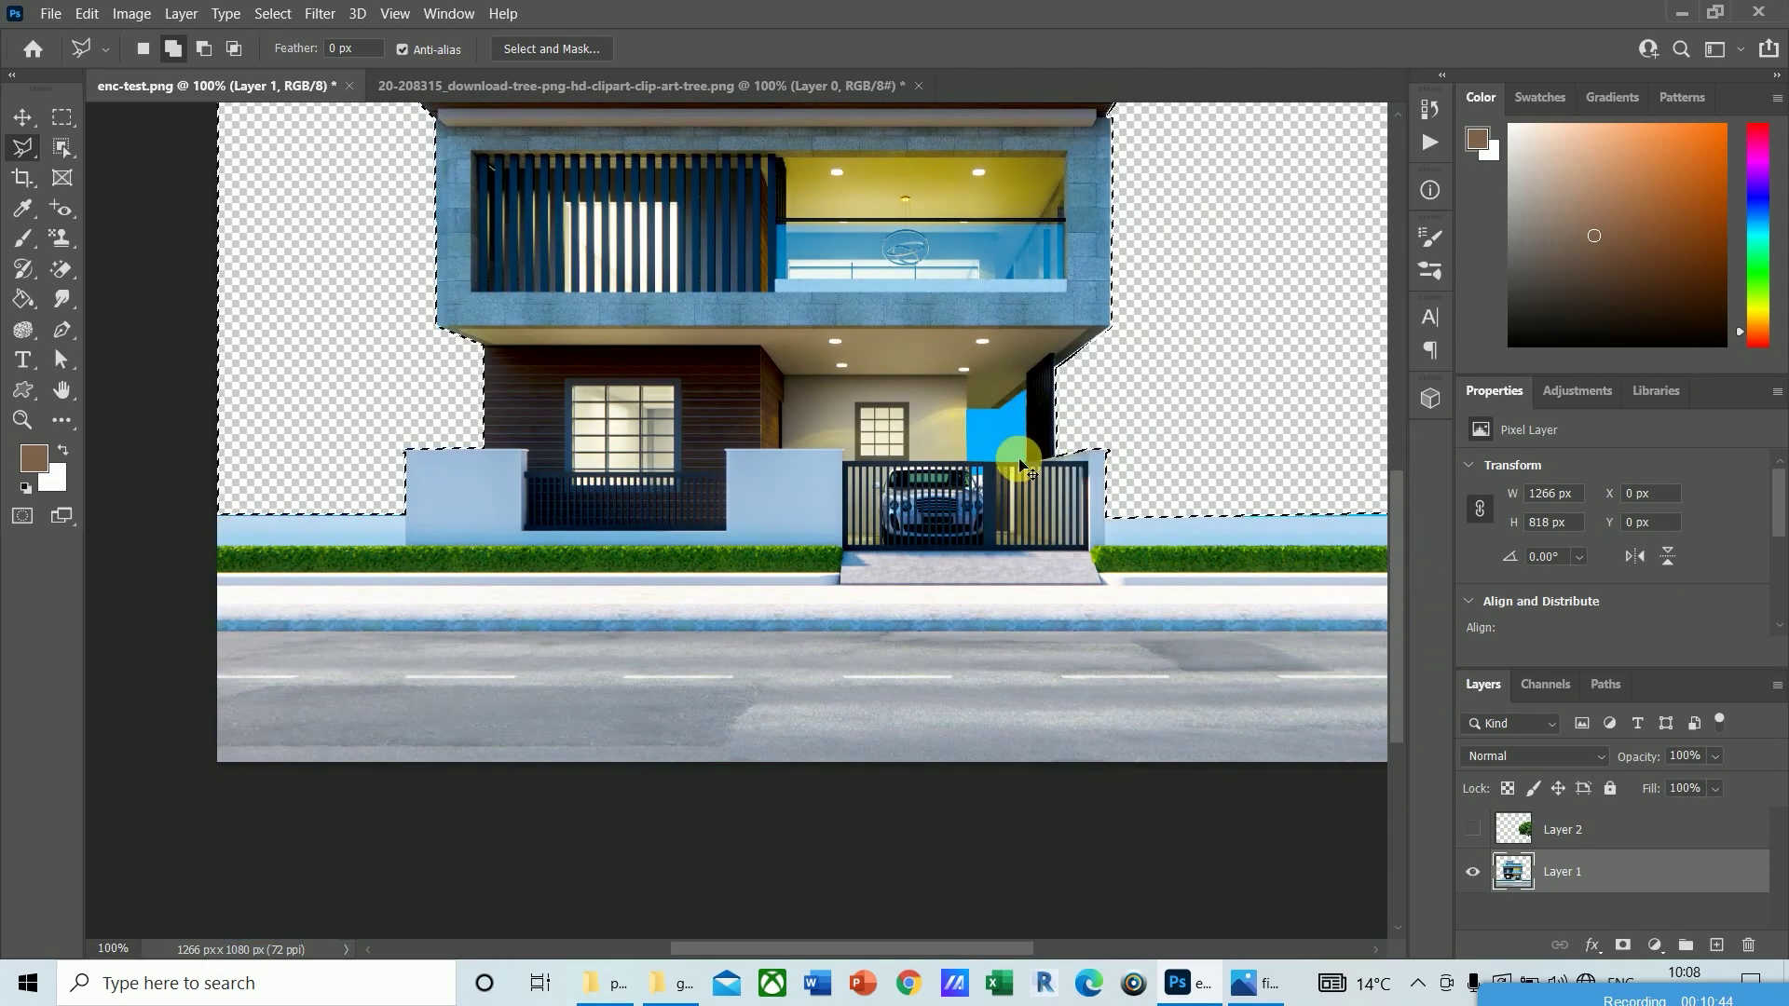
key(ctrl+d)
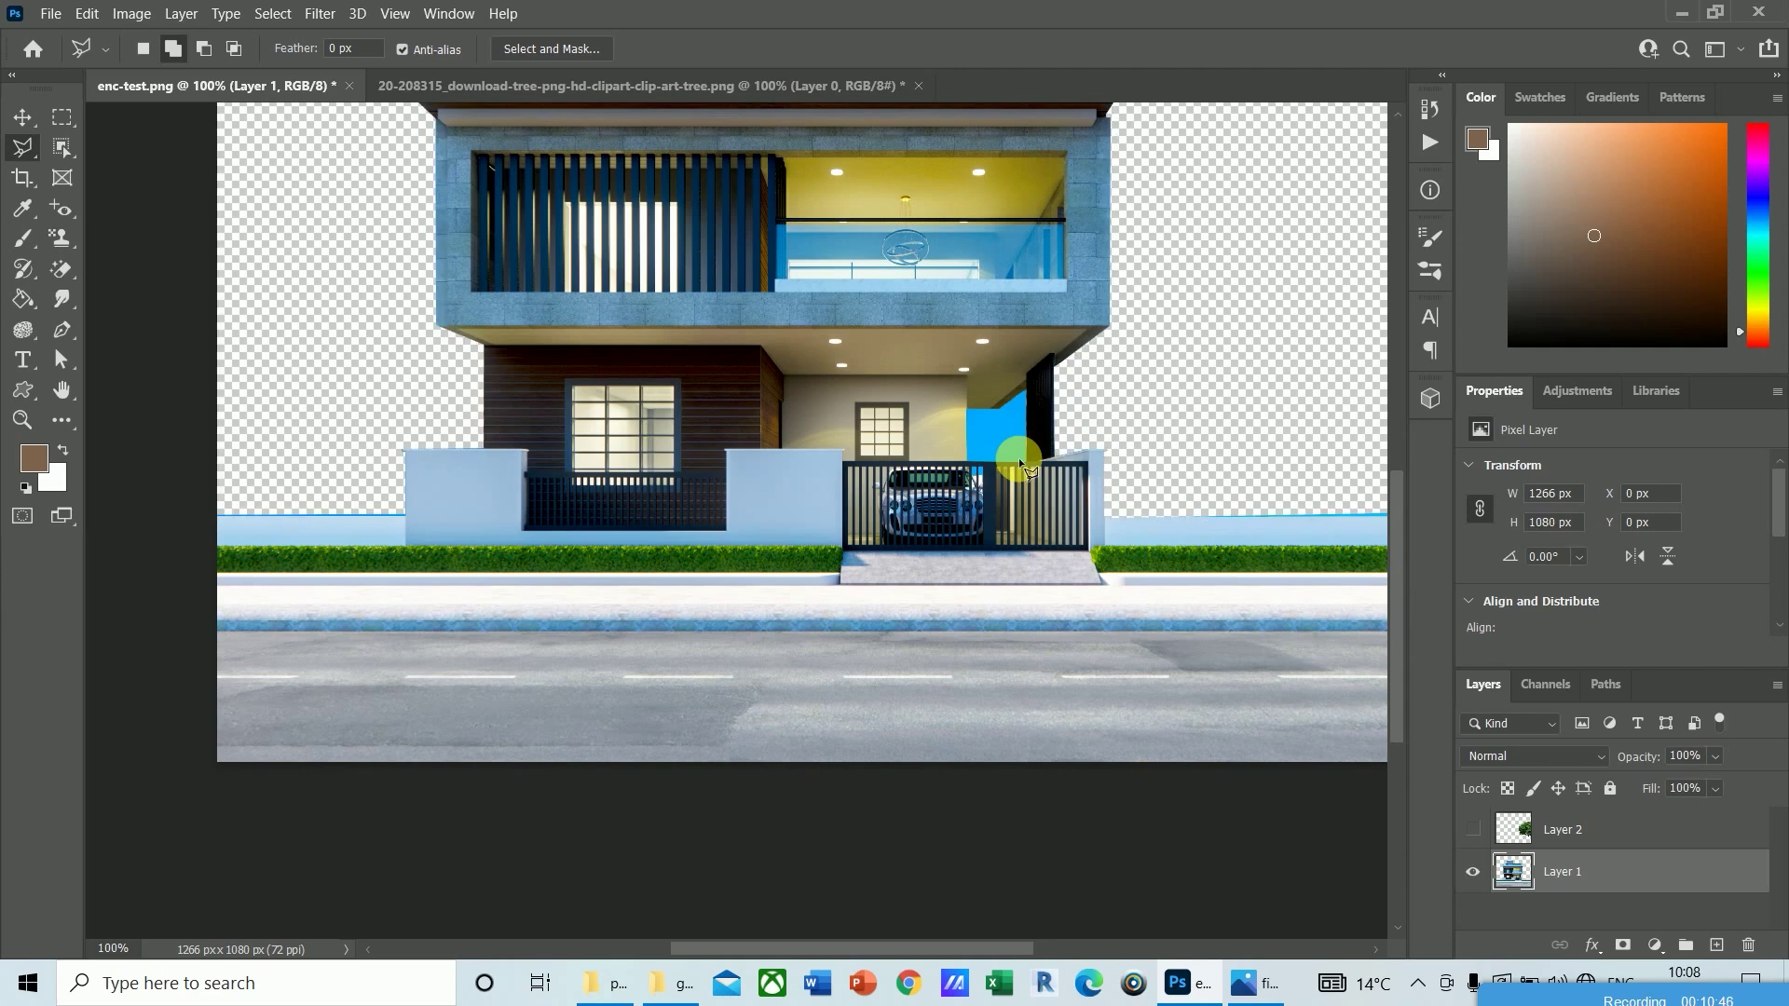
Step: Outline the leftover blue strip above the right low wall with the Polygonal Lasso, delete it and deselect
key(ctrl+plus)
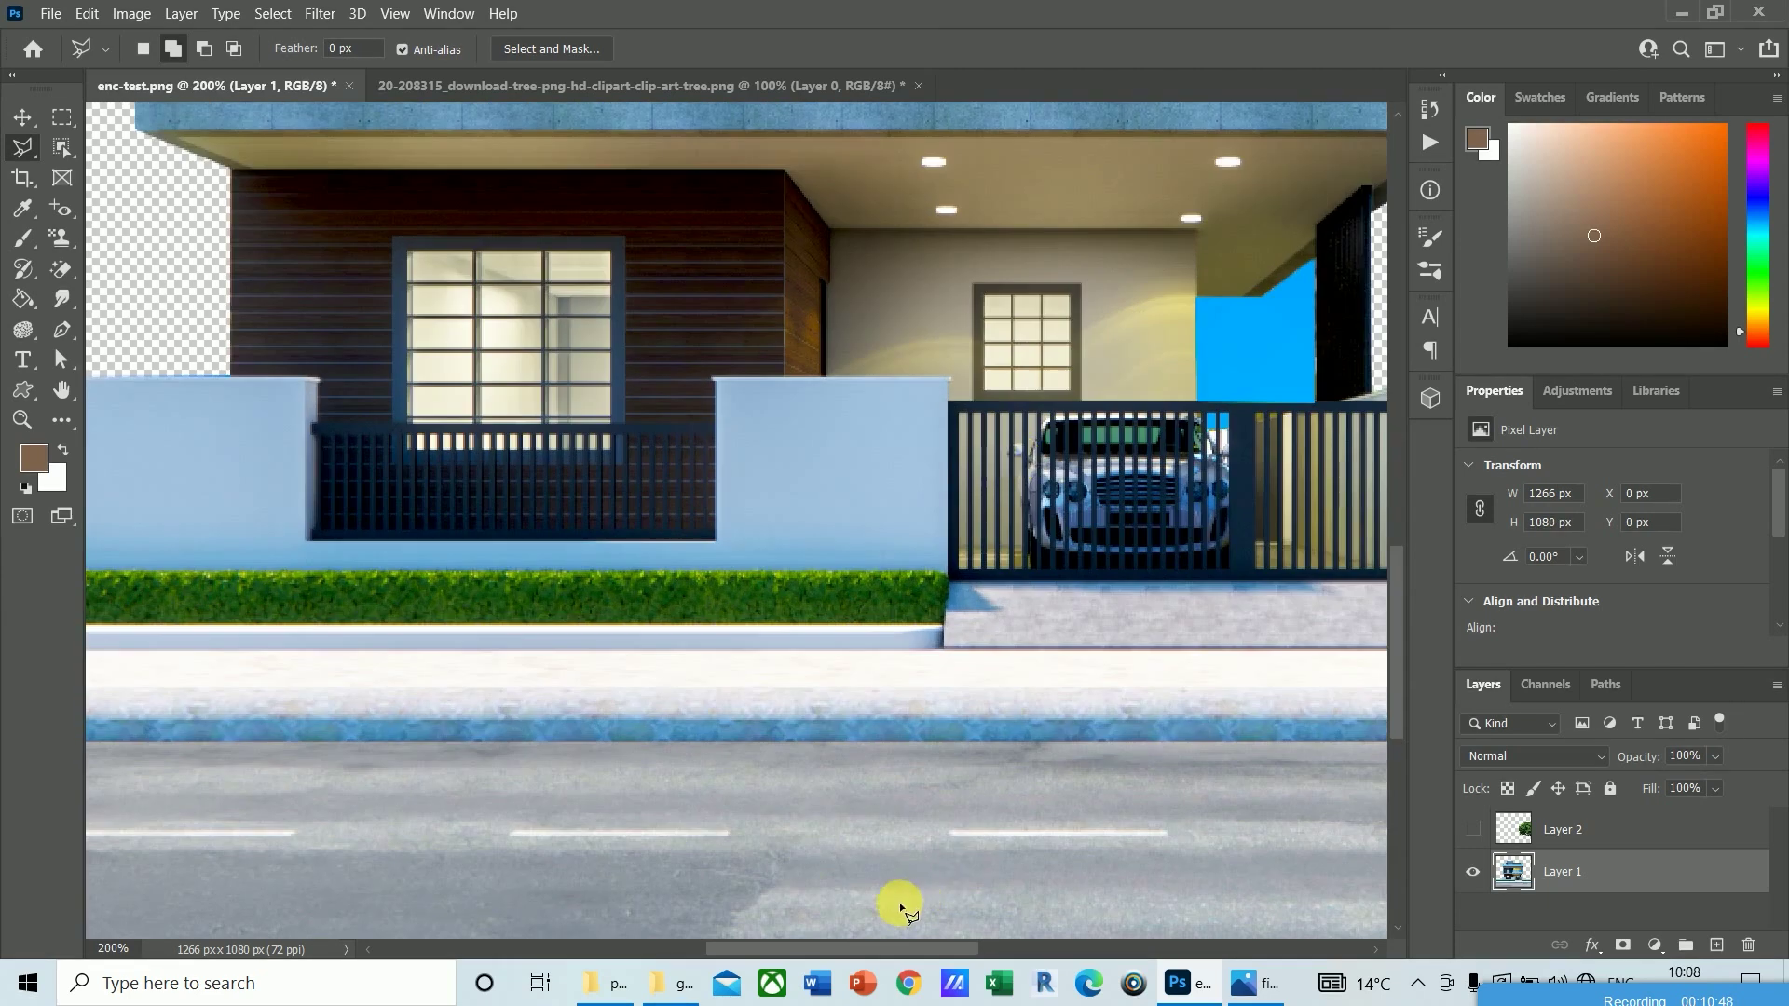
drag(874, 956, 1029, 958)
drag(1395, 651, 1400, 601)
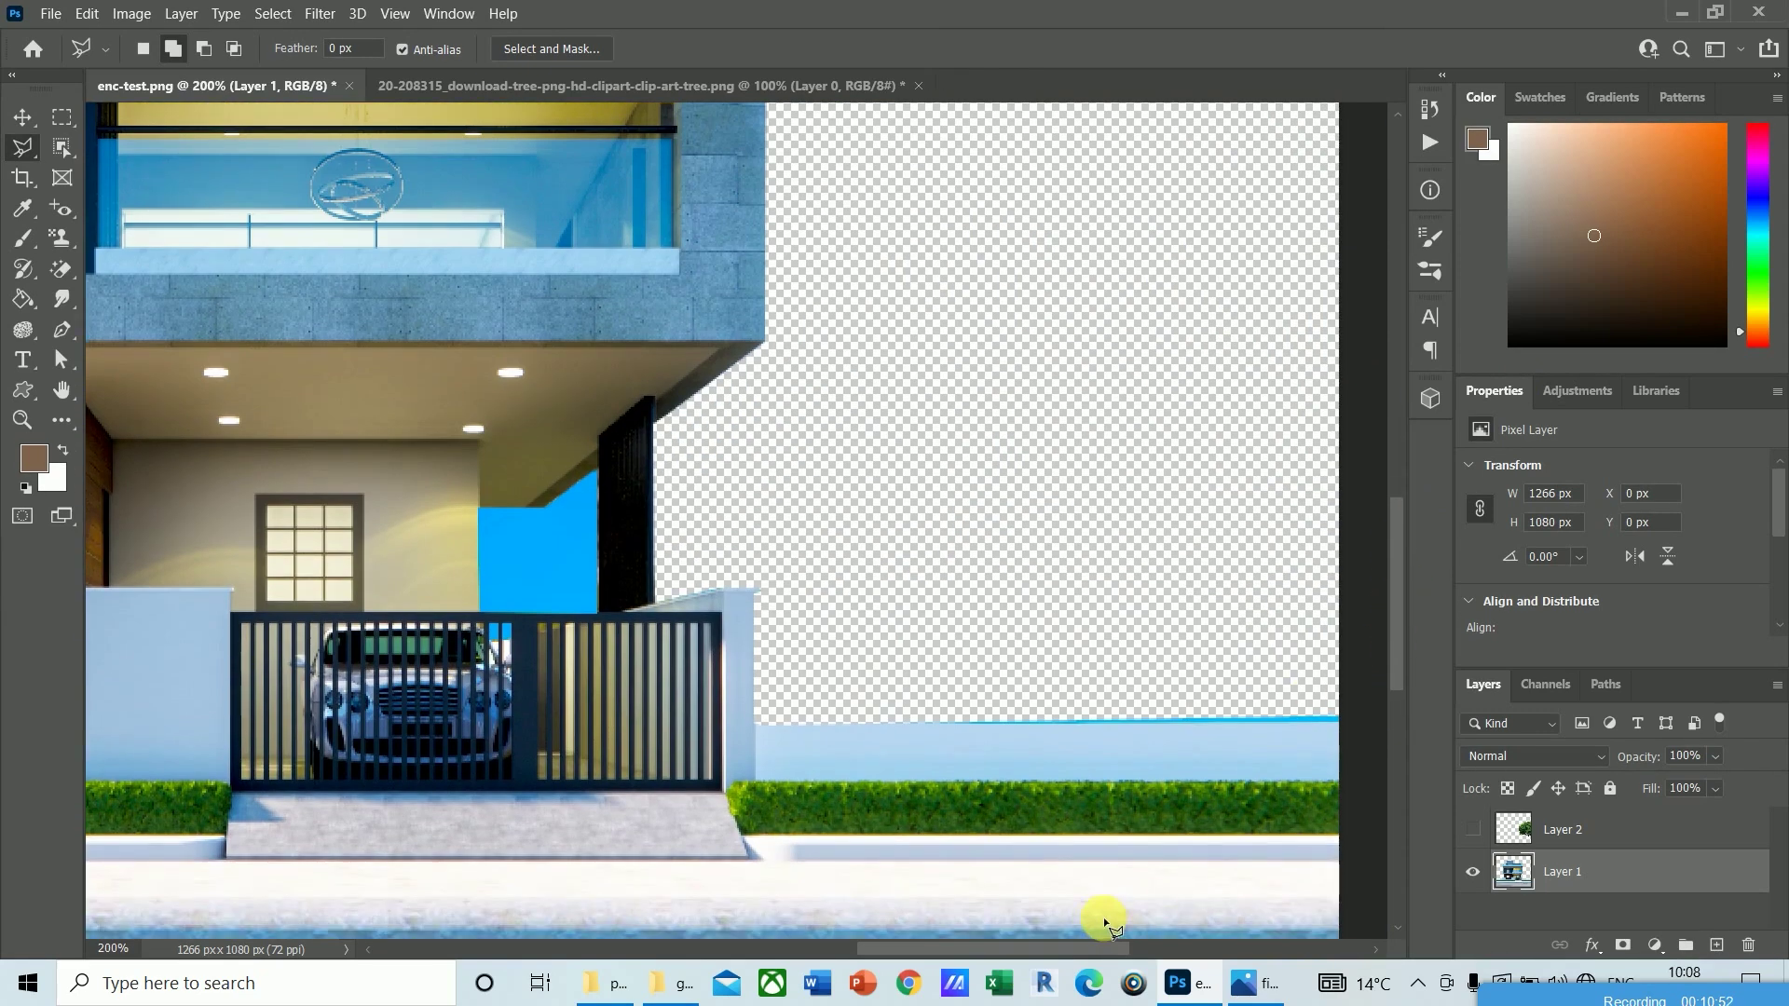
drag(1035, 948, 1166, 948)
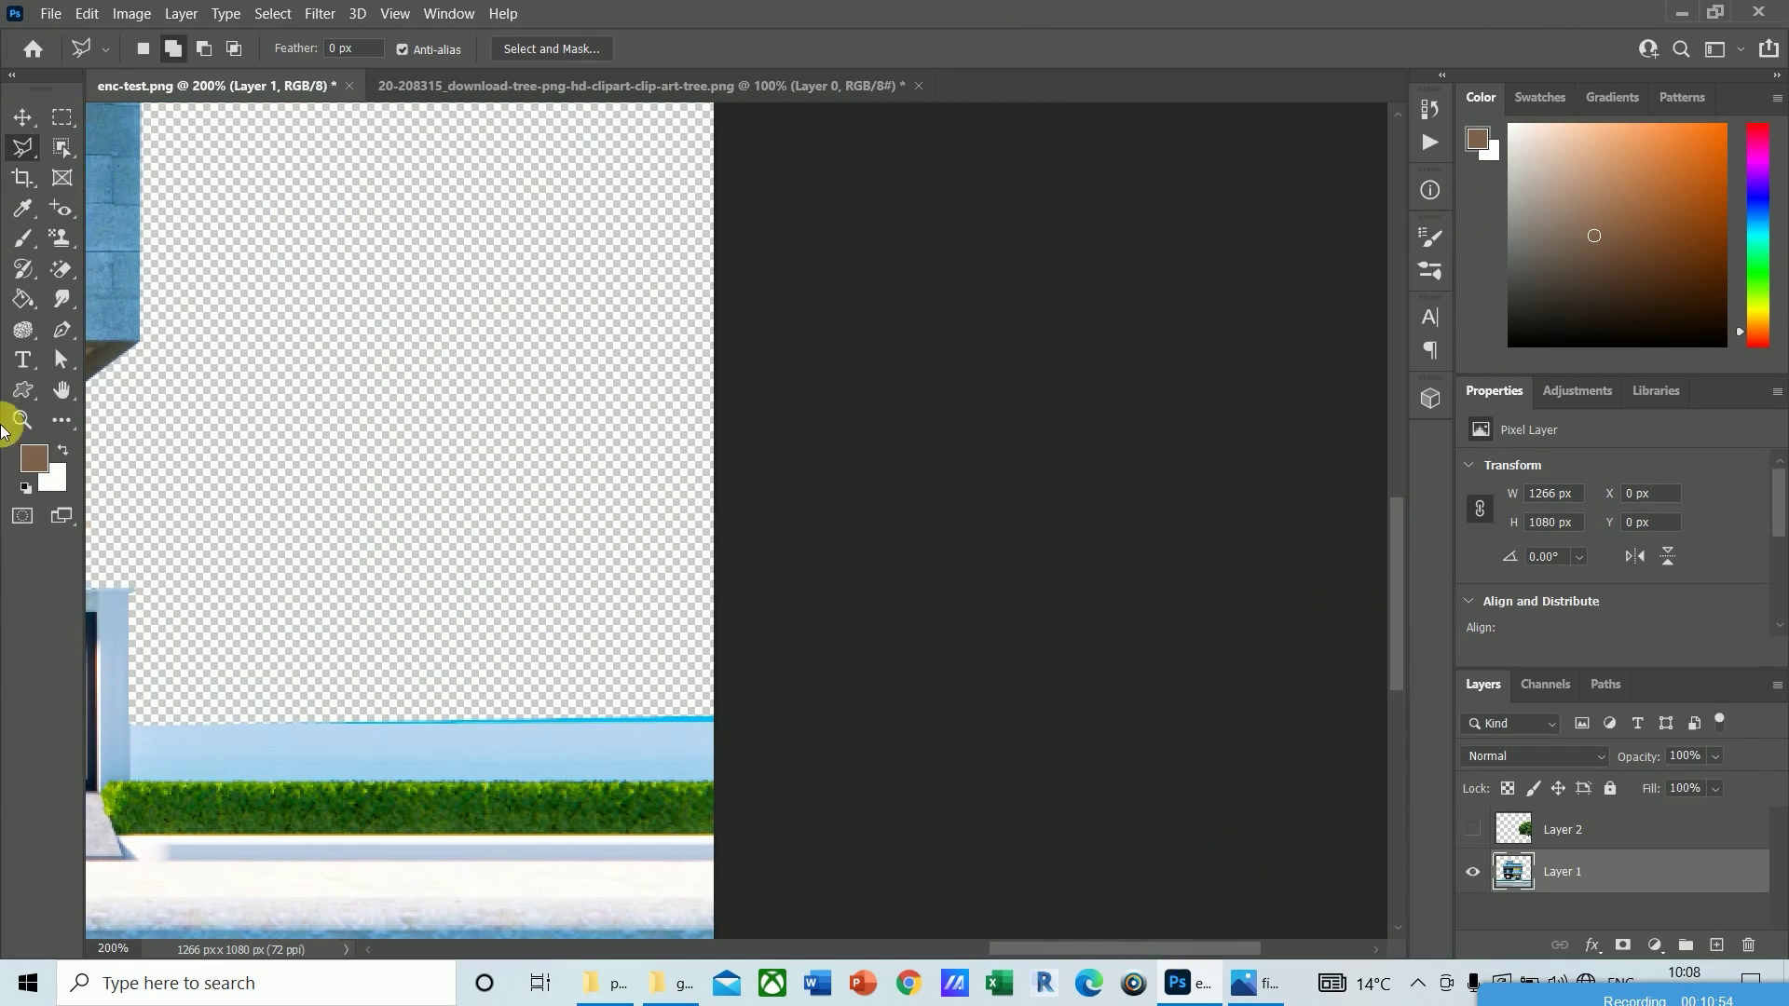
click(715, 722)
click(131, 723)
click(305, 550)
click(497, 465)
click(726, 446)
double_click(1028, 679)
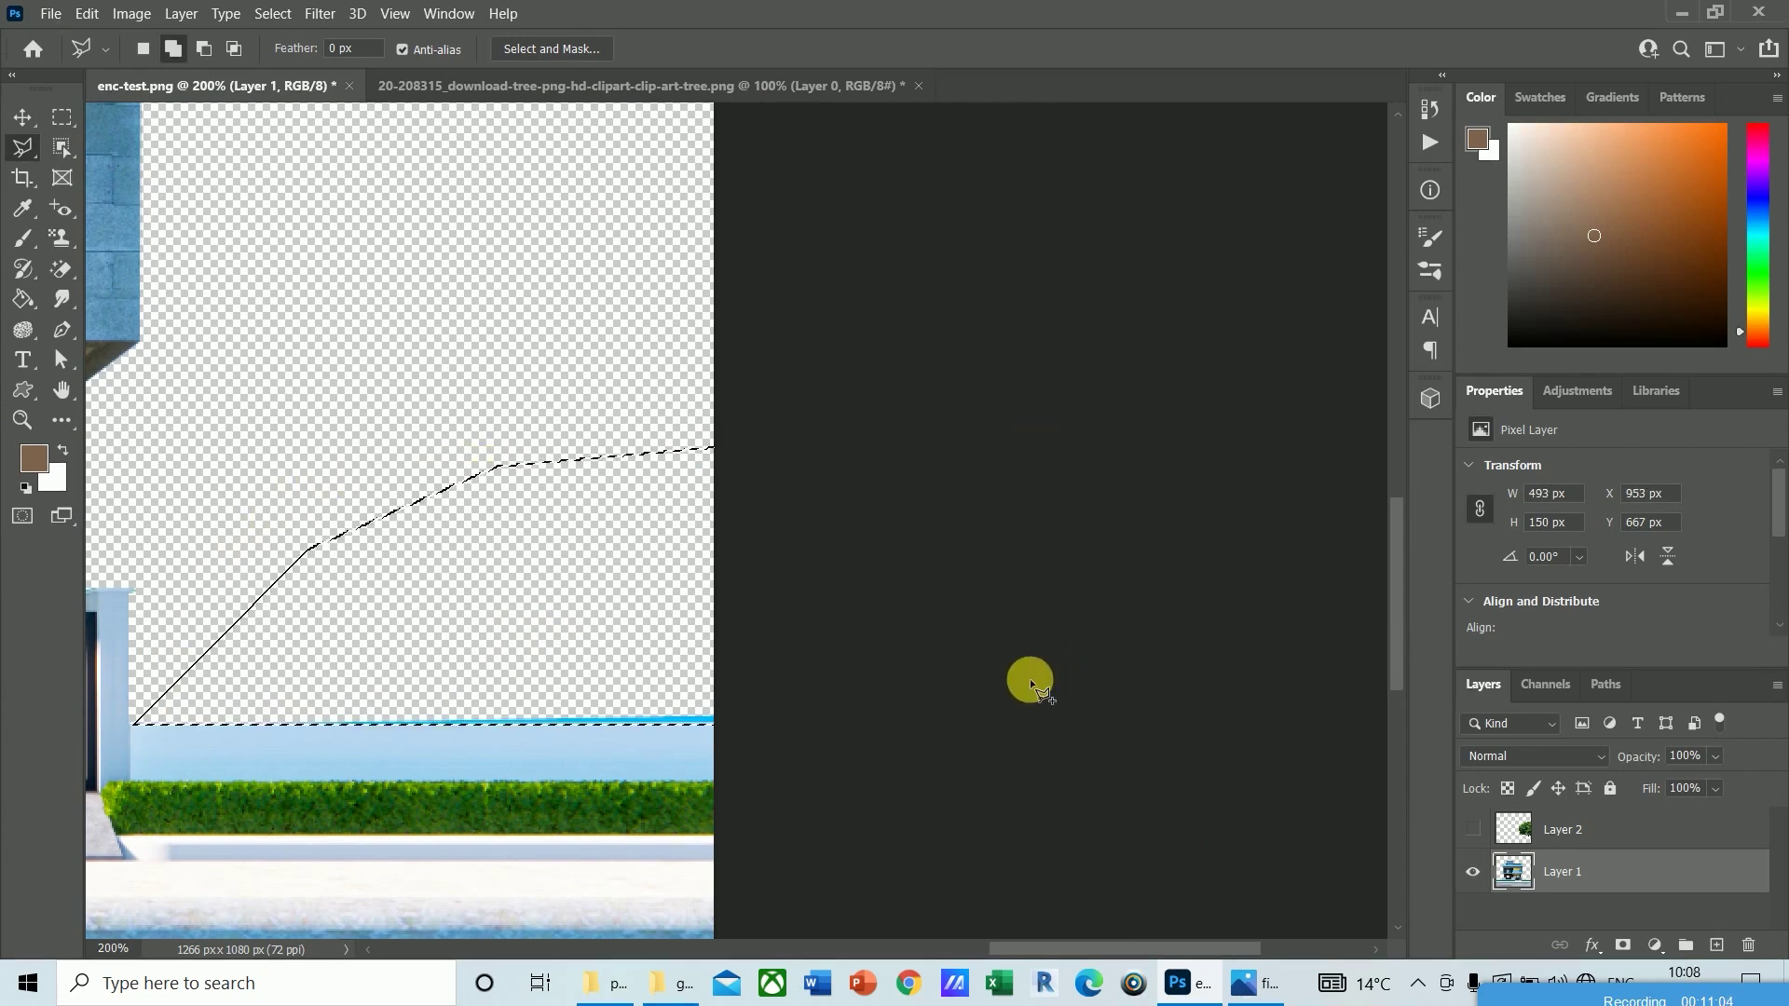
key(ctrl+d)
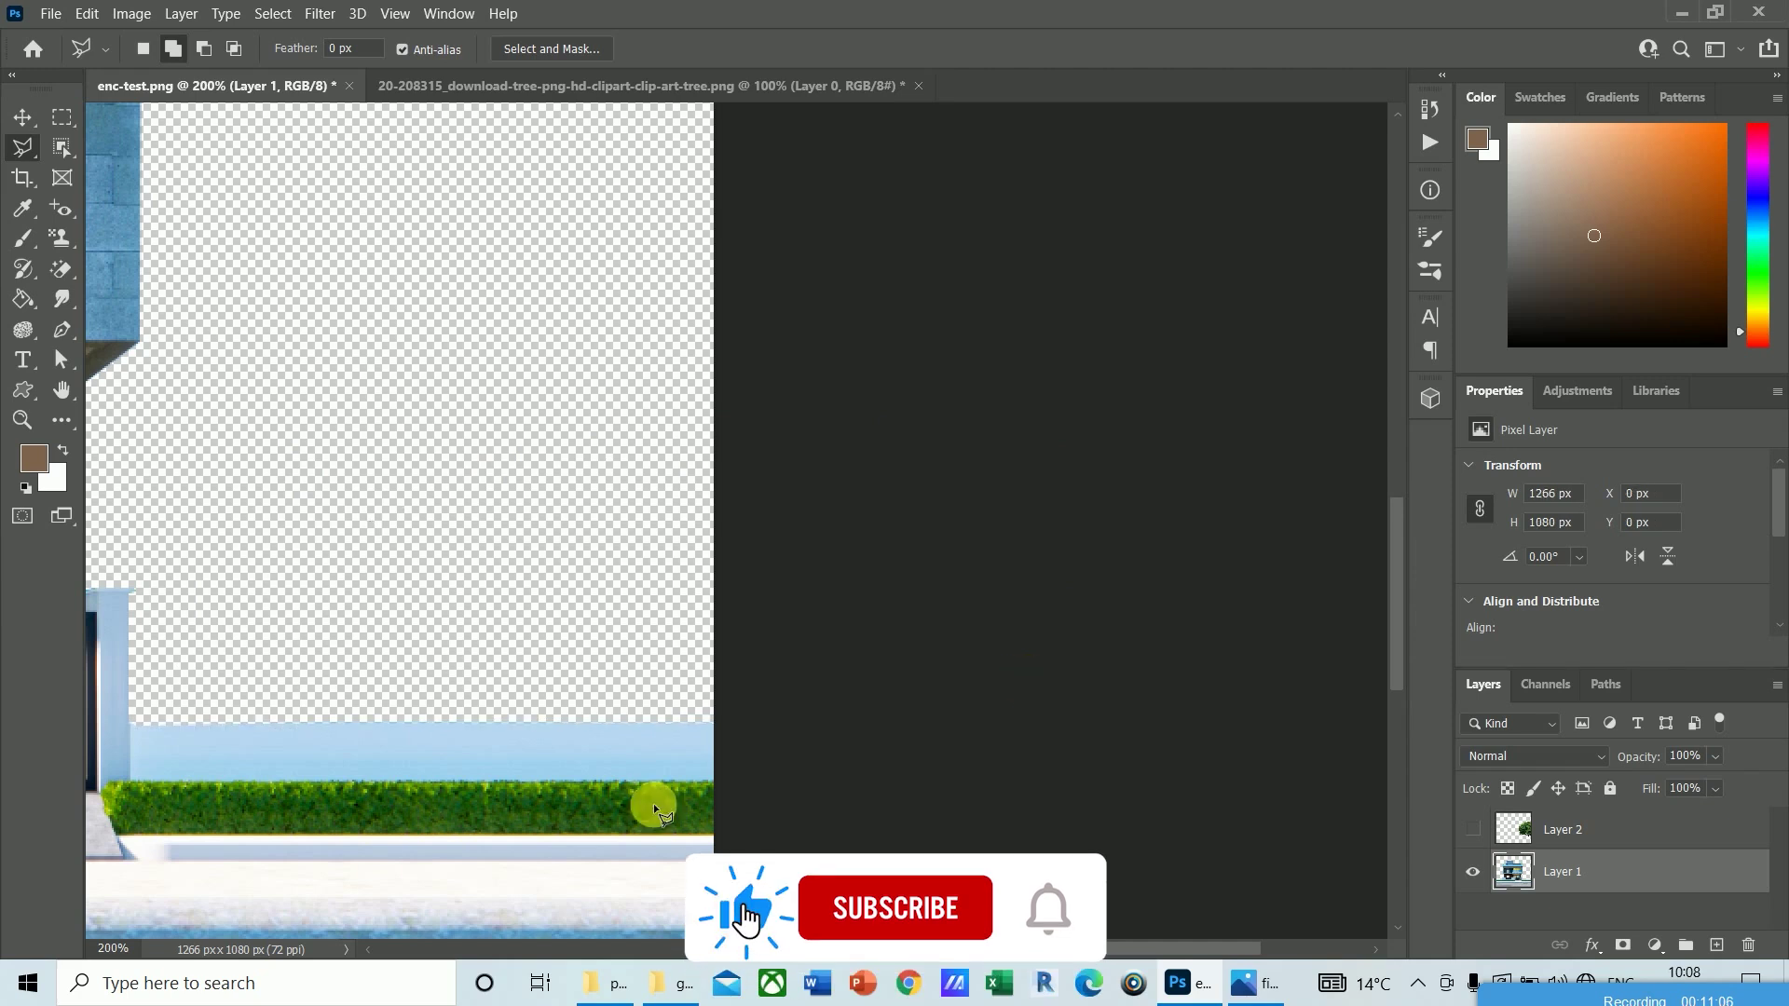
Step: Outline the leftover blue strip above the left low wall with the Polygonal Lasso, delete it and deselect
drag(1181, 951, 698, 953)
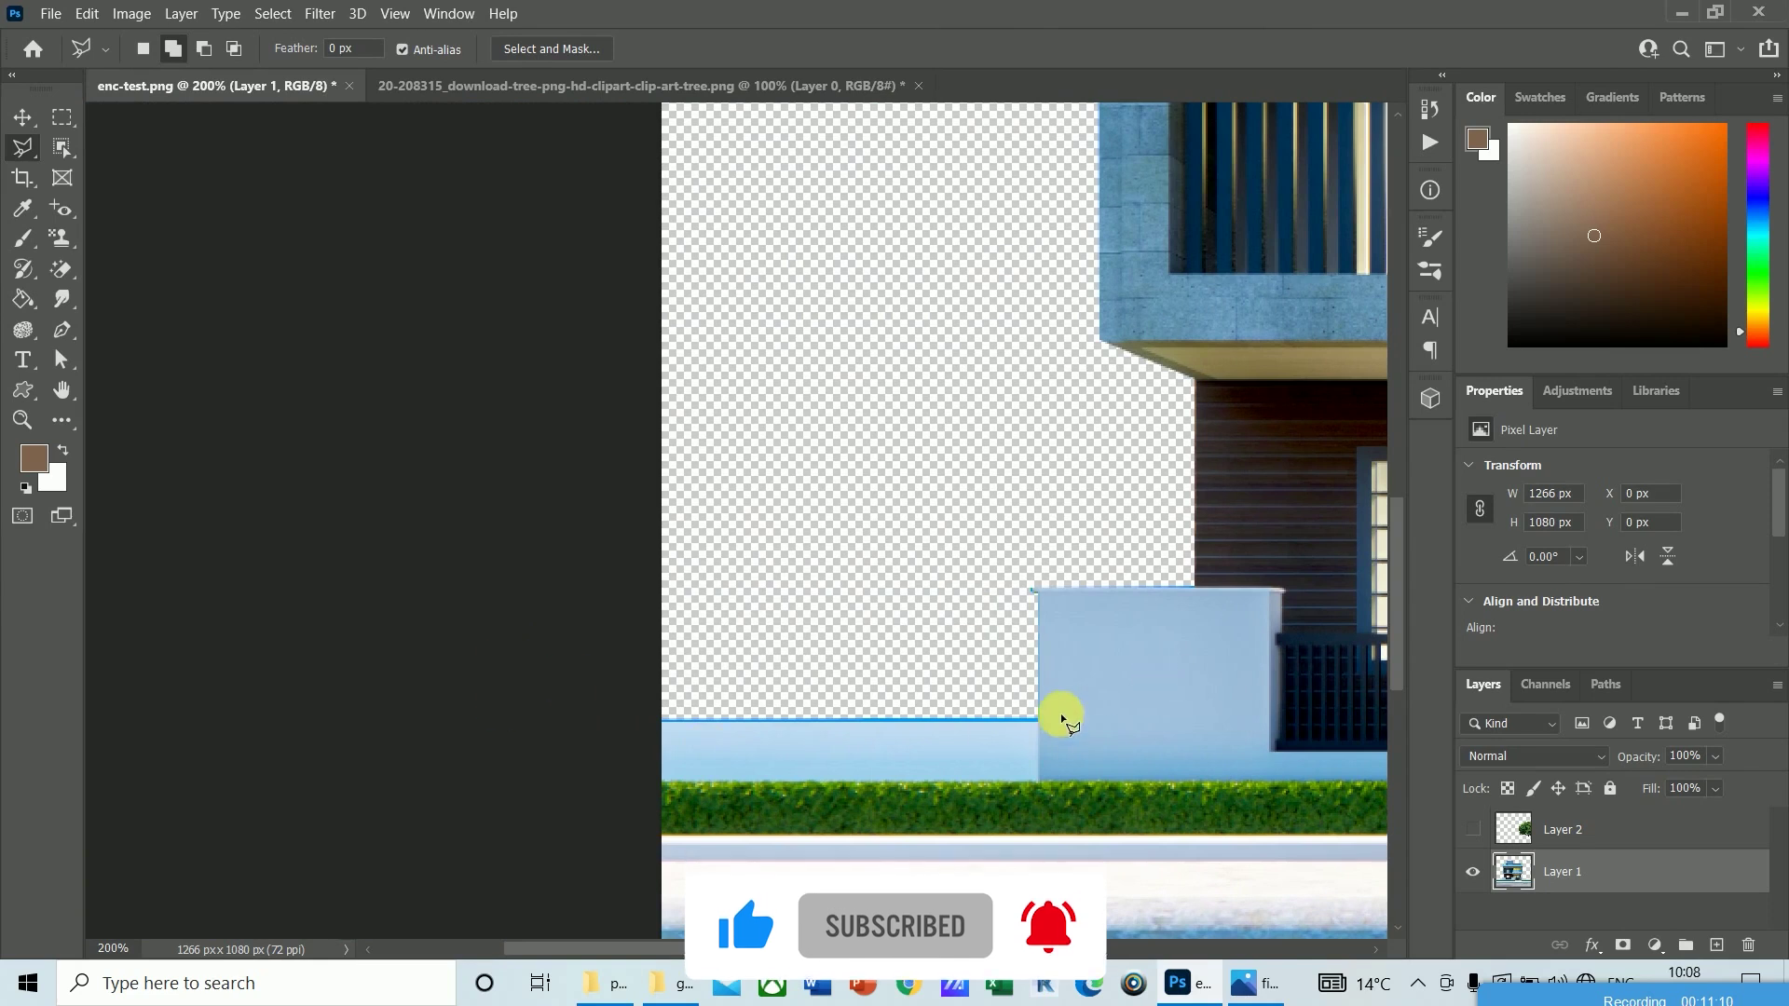
click(1037, 719)
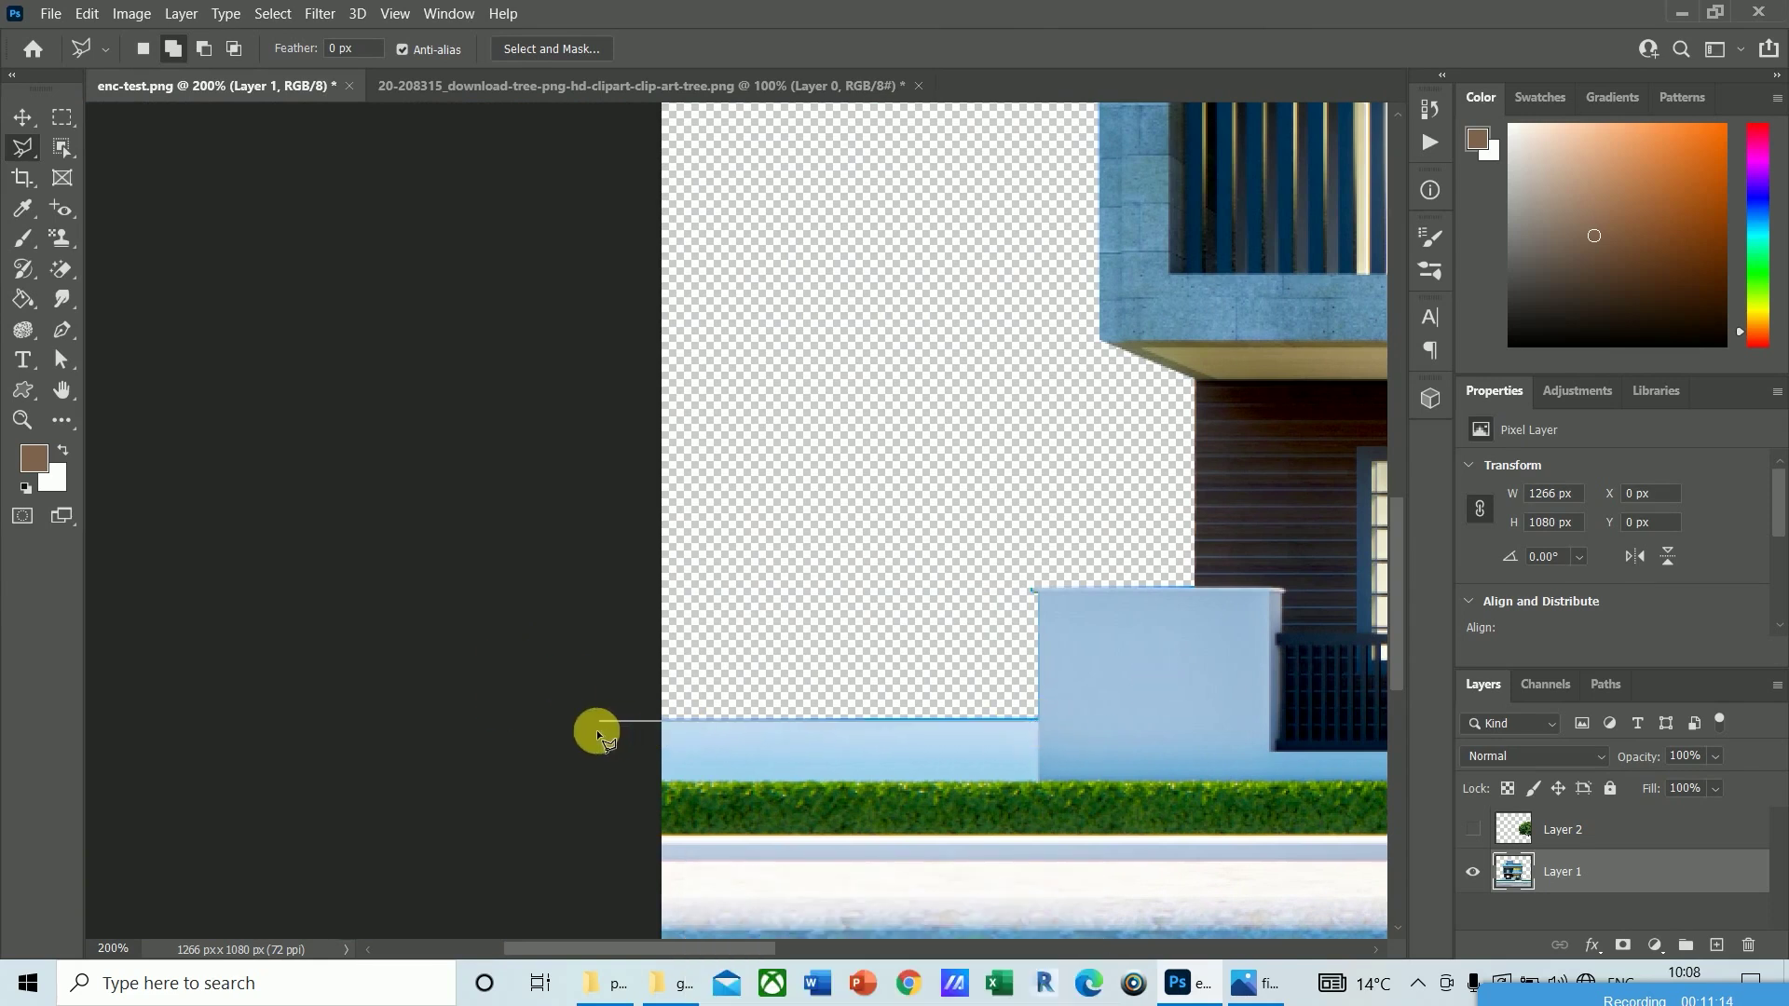
click(985, 570)
double_click(1025, 646)
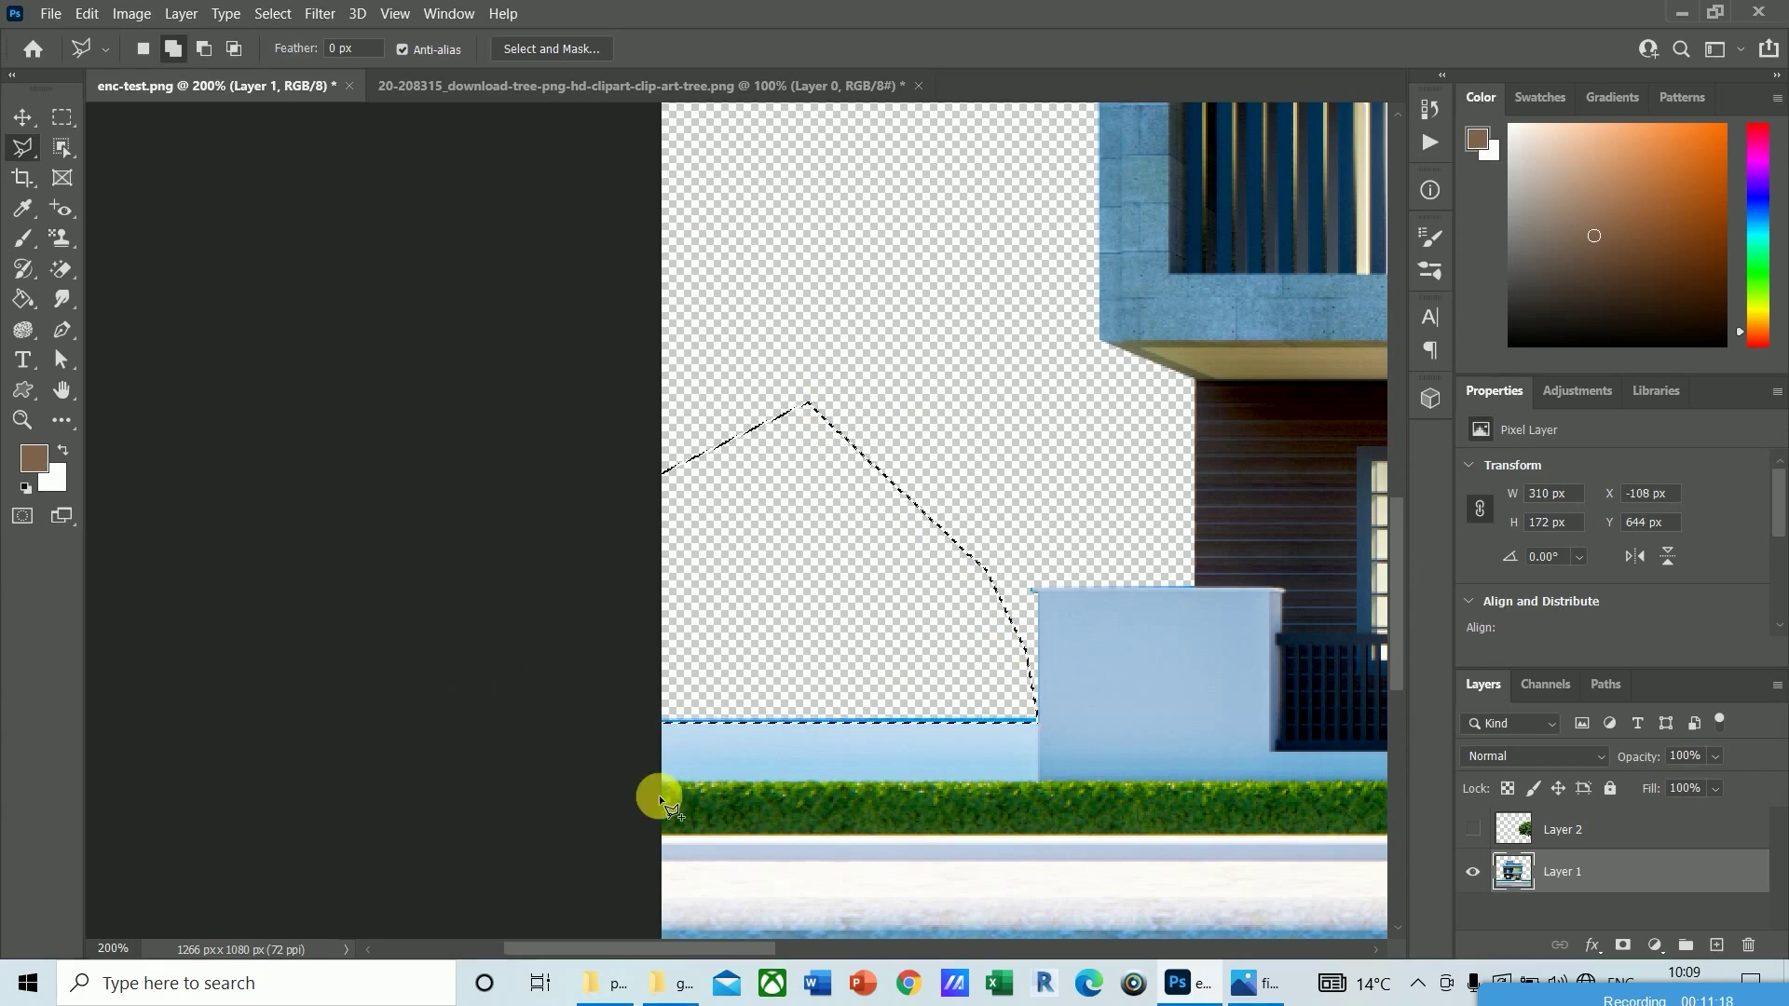
key(ctrl+d)
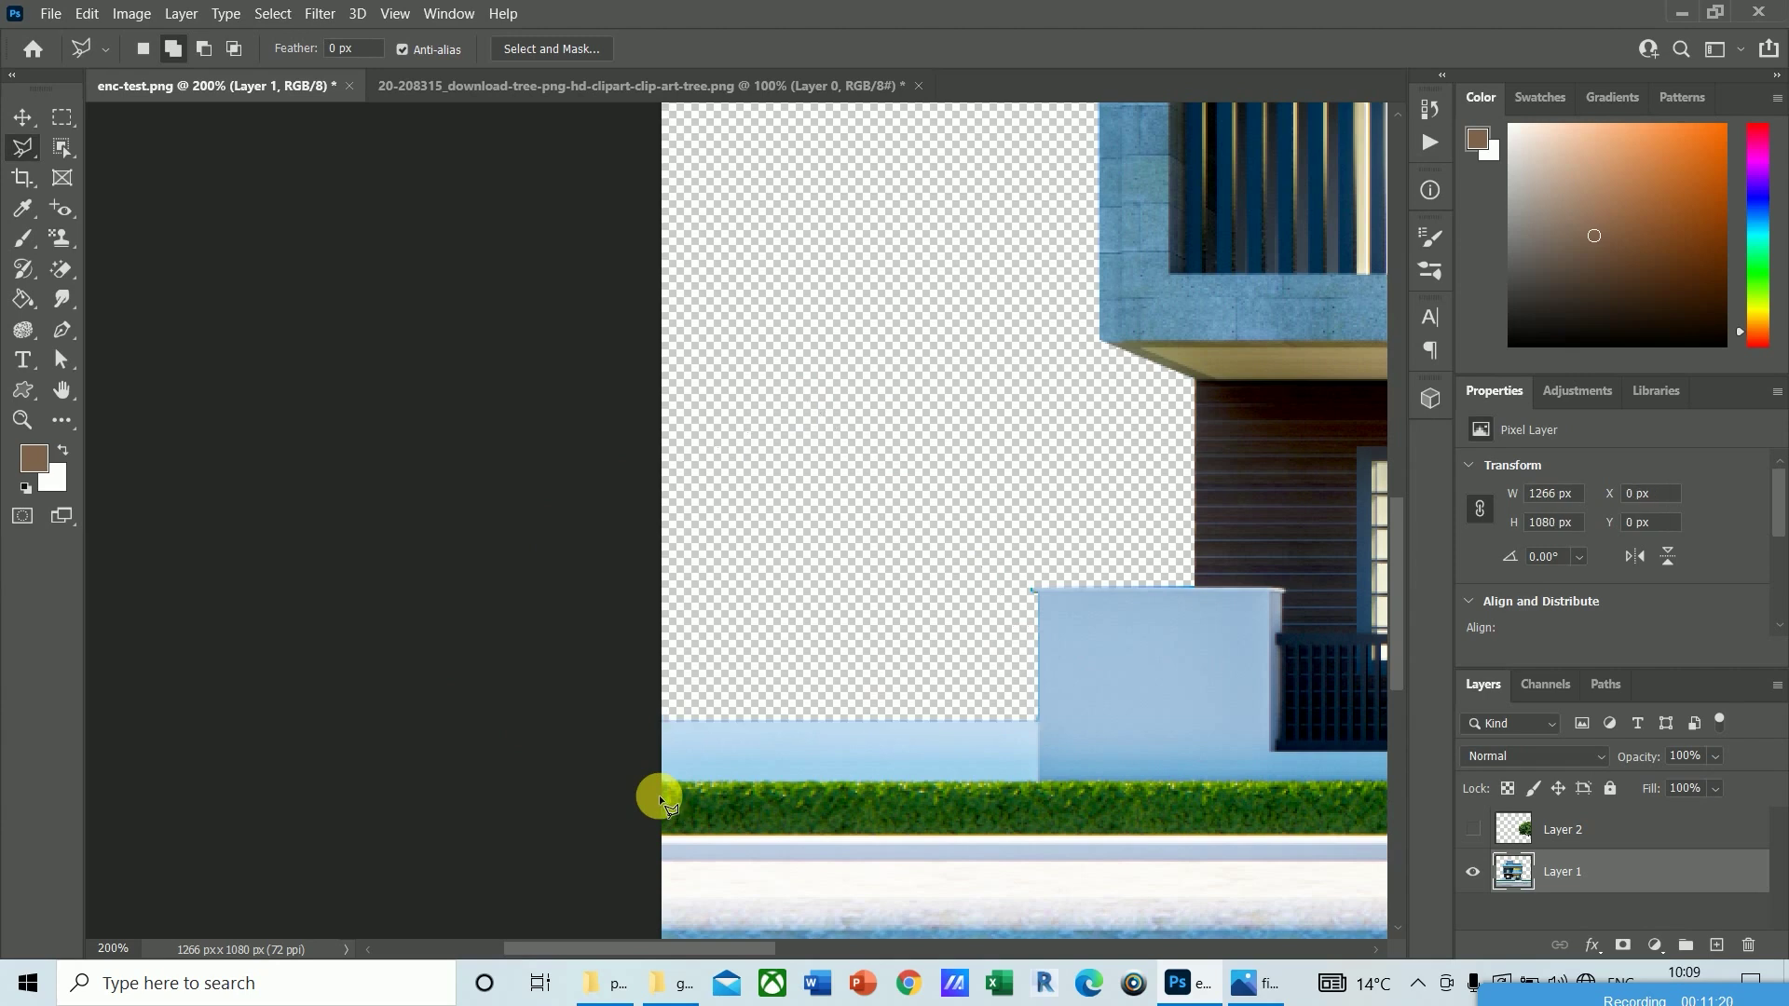
Step: Use the Object Selection tool on the area around the blue sky patch beneath the overhang, beside the dark column
key(ctrl+minus)
key(ctrl+minus)
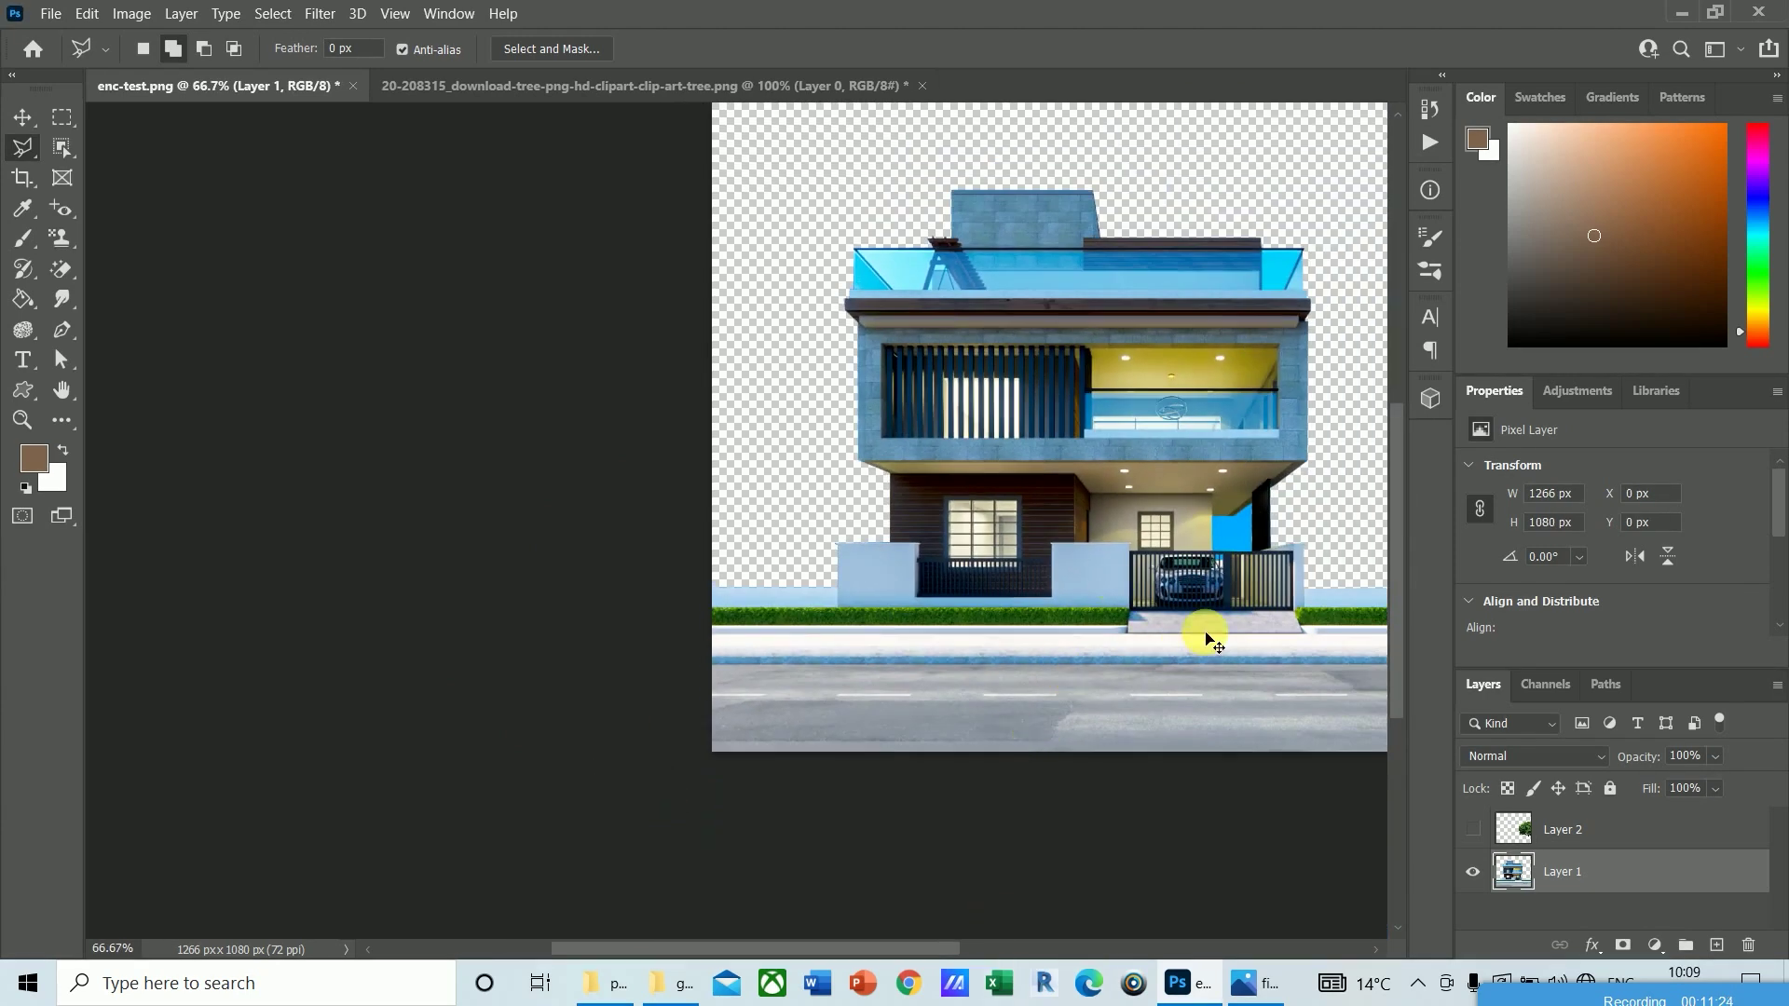
key(ctrl+plus)
key(ctrl+plus)
drag(684, 950, 980, 948)
drag(1394, 593, 1389, 553)
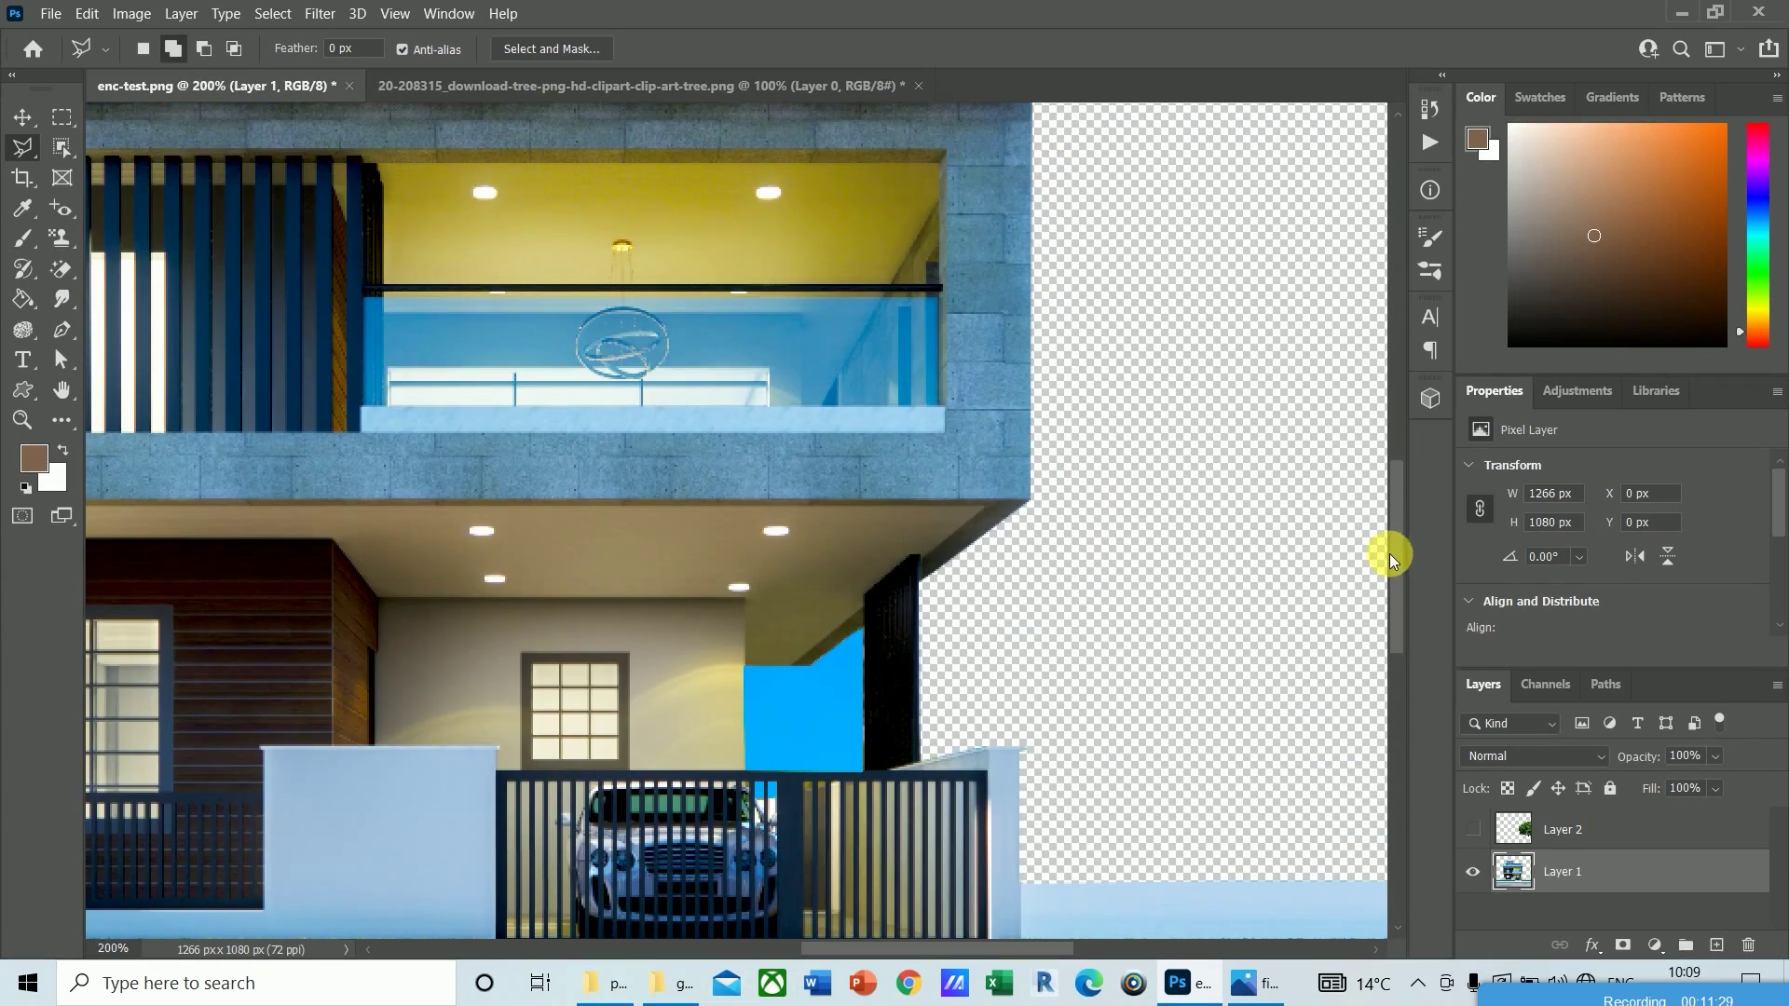
click(65, 149)
click(117, 153)
drag(586, 513, 1074, 842)
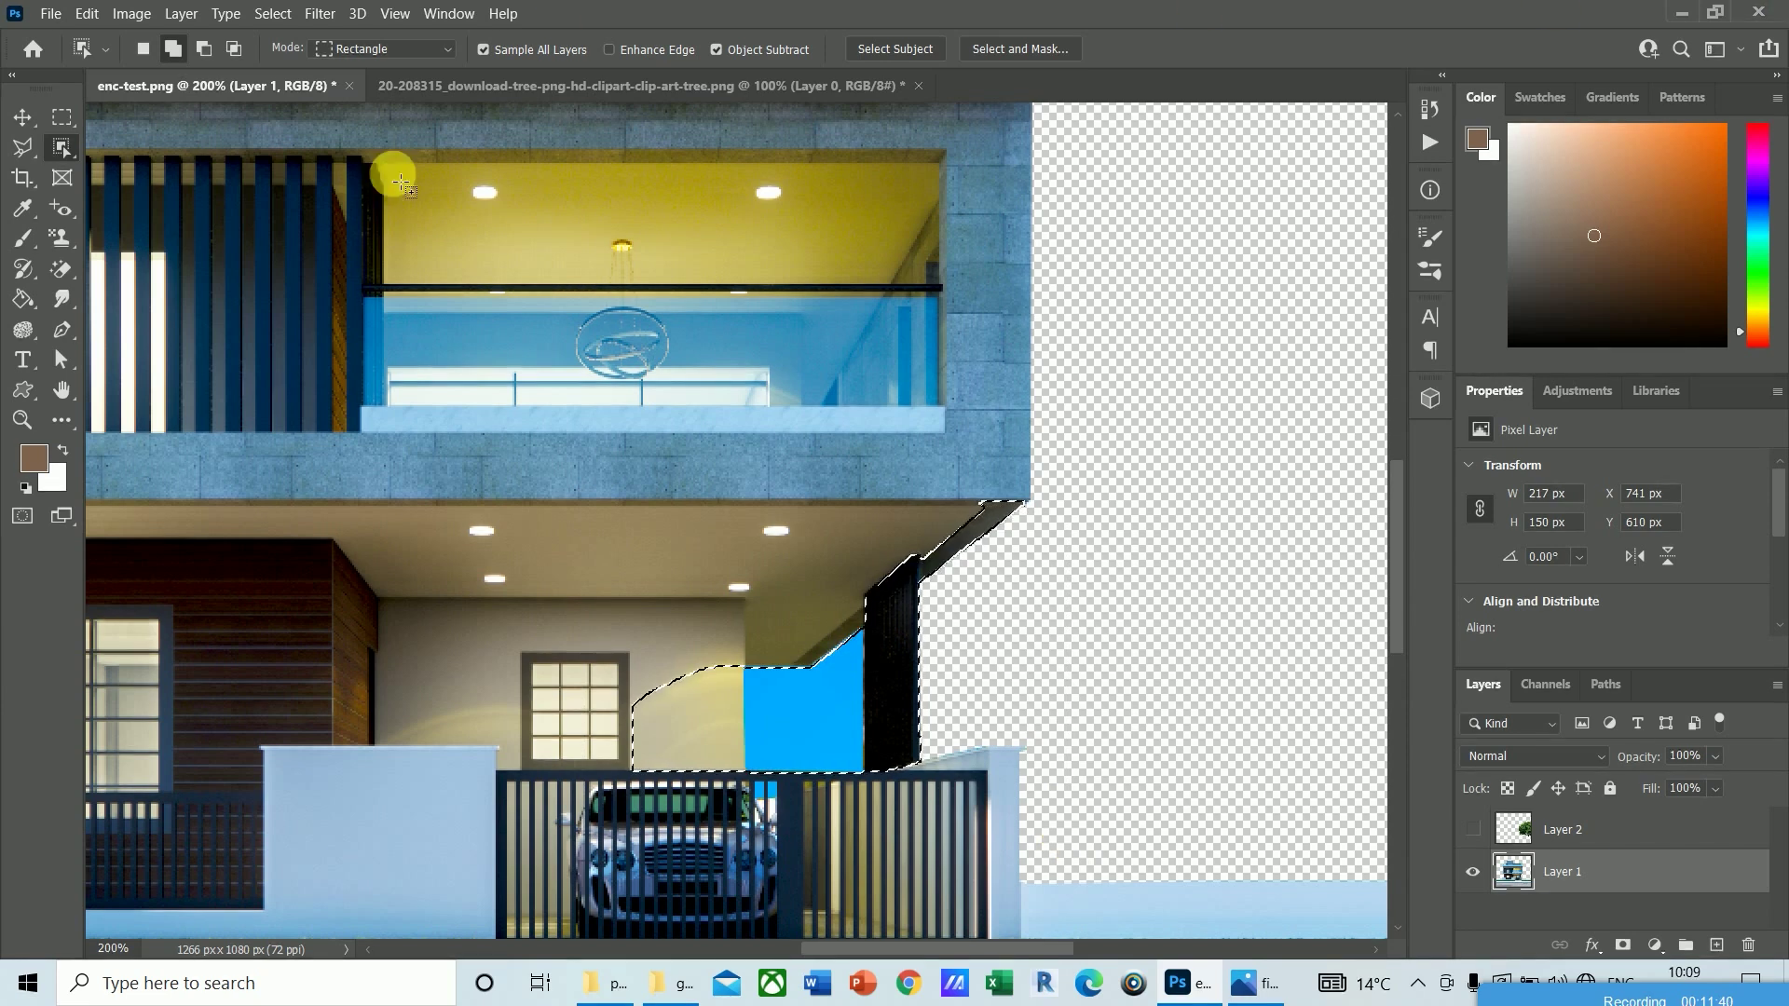
Step: Subtract the dark column and the overhang's outer edge from the selection with the Polygonal Lasso
click(204, 49)
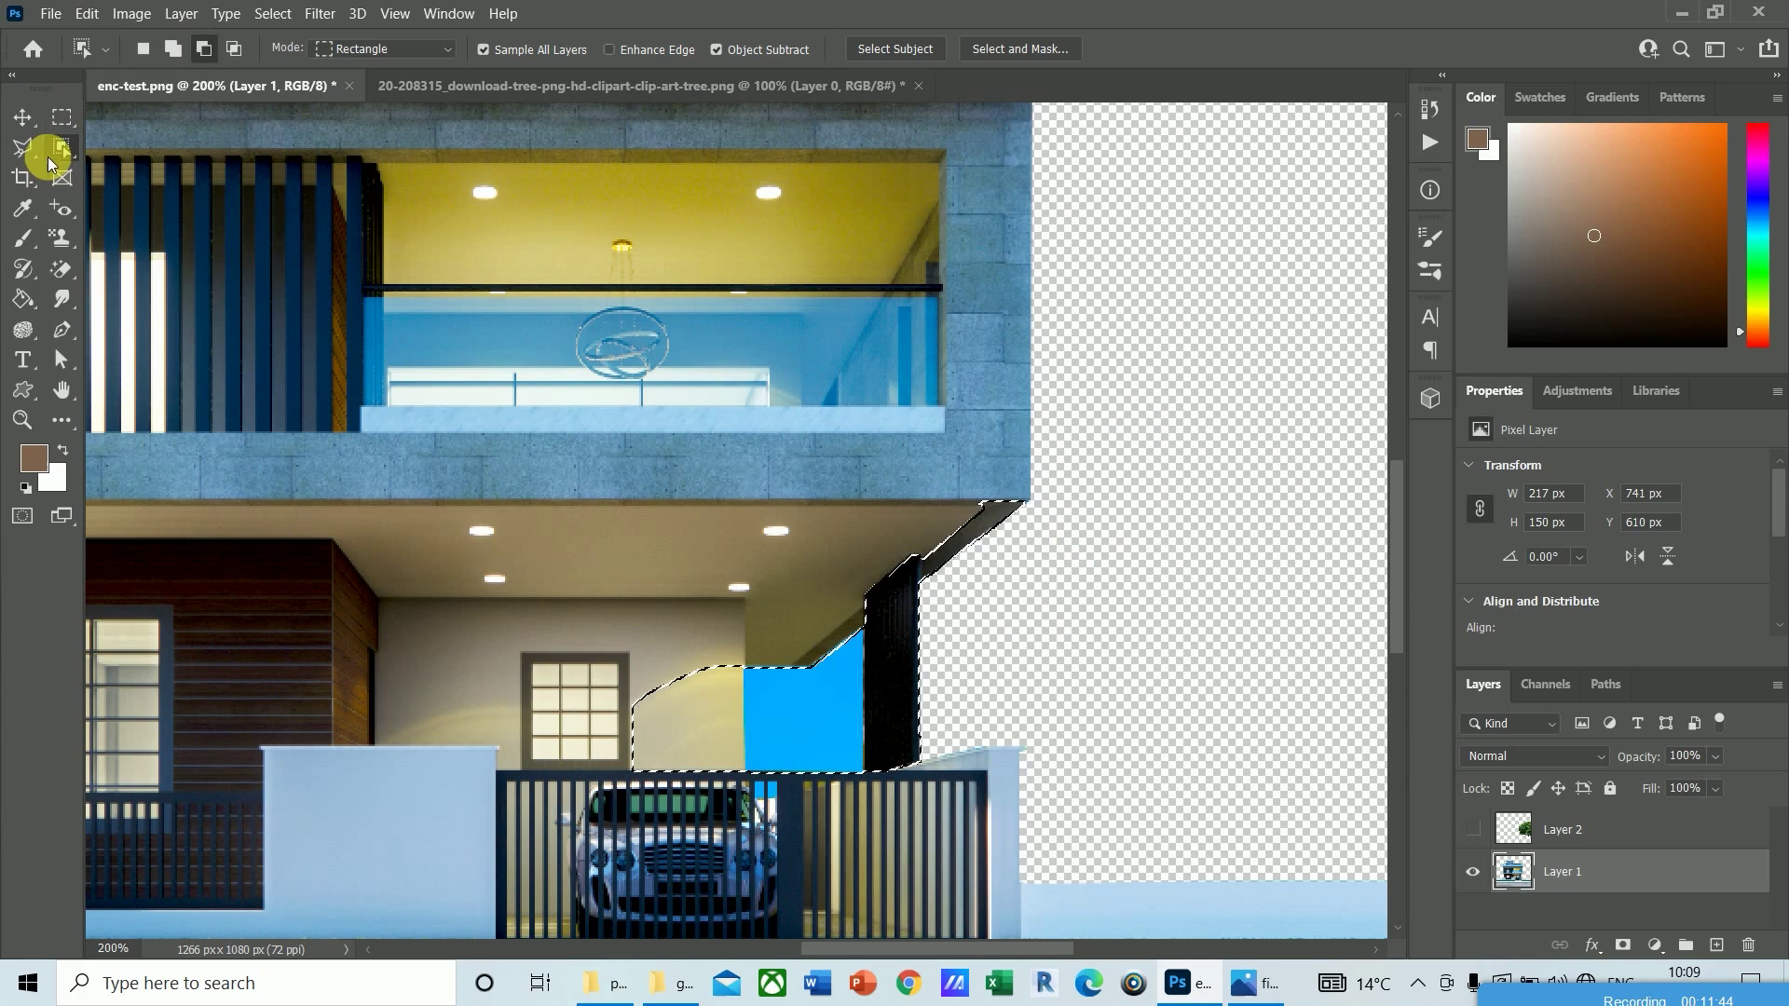
click(25, 146)
click(204, 49)
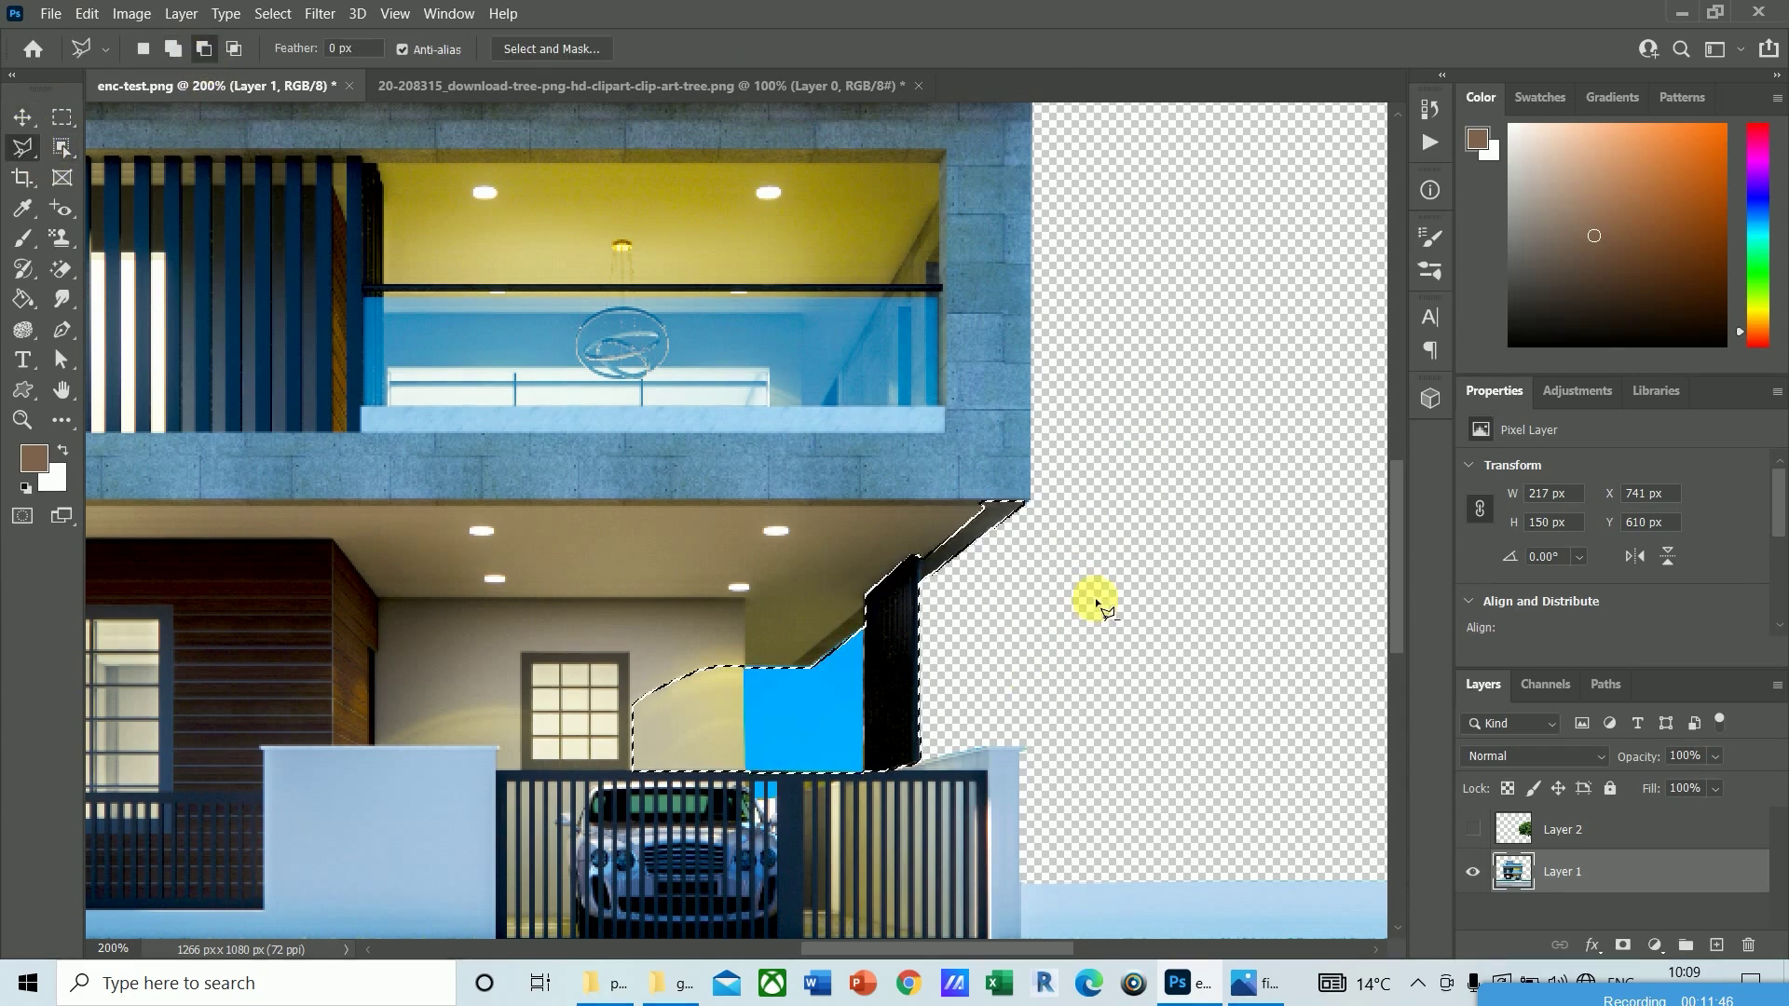
click(1078, 454)
click(855, 589)
click(869, 625)
click(869, 802)
click(1019, 801)
click(1078, 745)
click(1165, 586)
double_click(1215, 446)
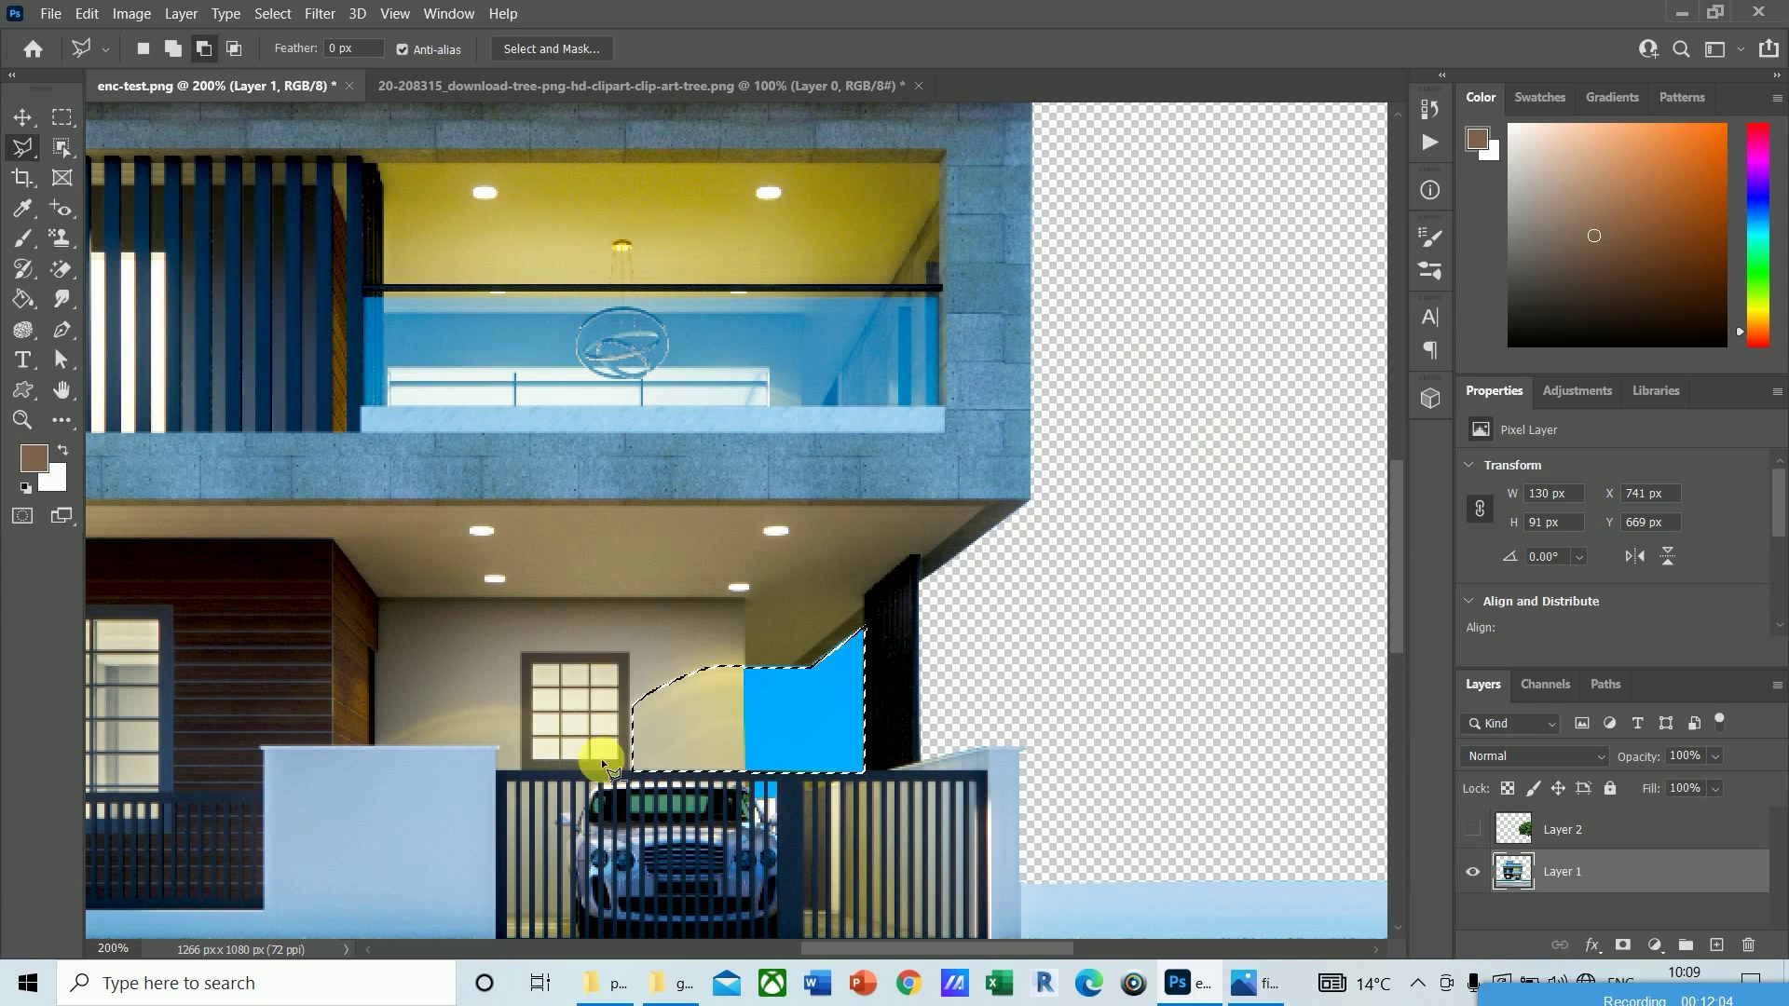
Step: Subtract the cream wall from the selection, delete the blue sky patch beside the column and deselect
click(742, 601)
click(745, 897)
click(589, 898)
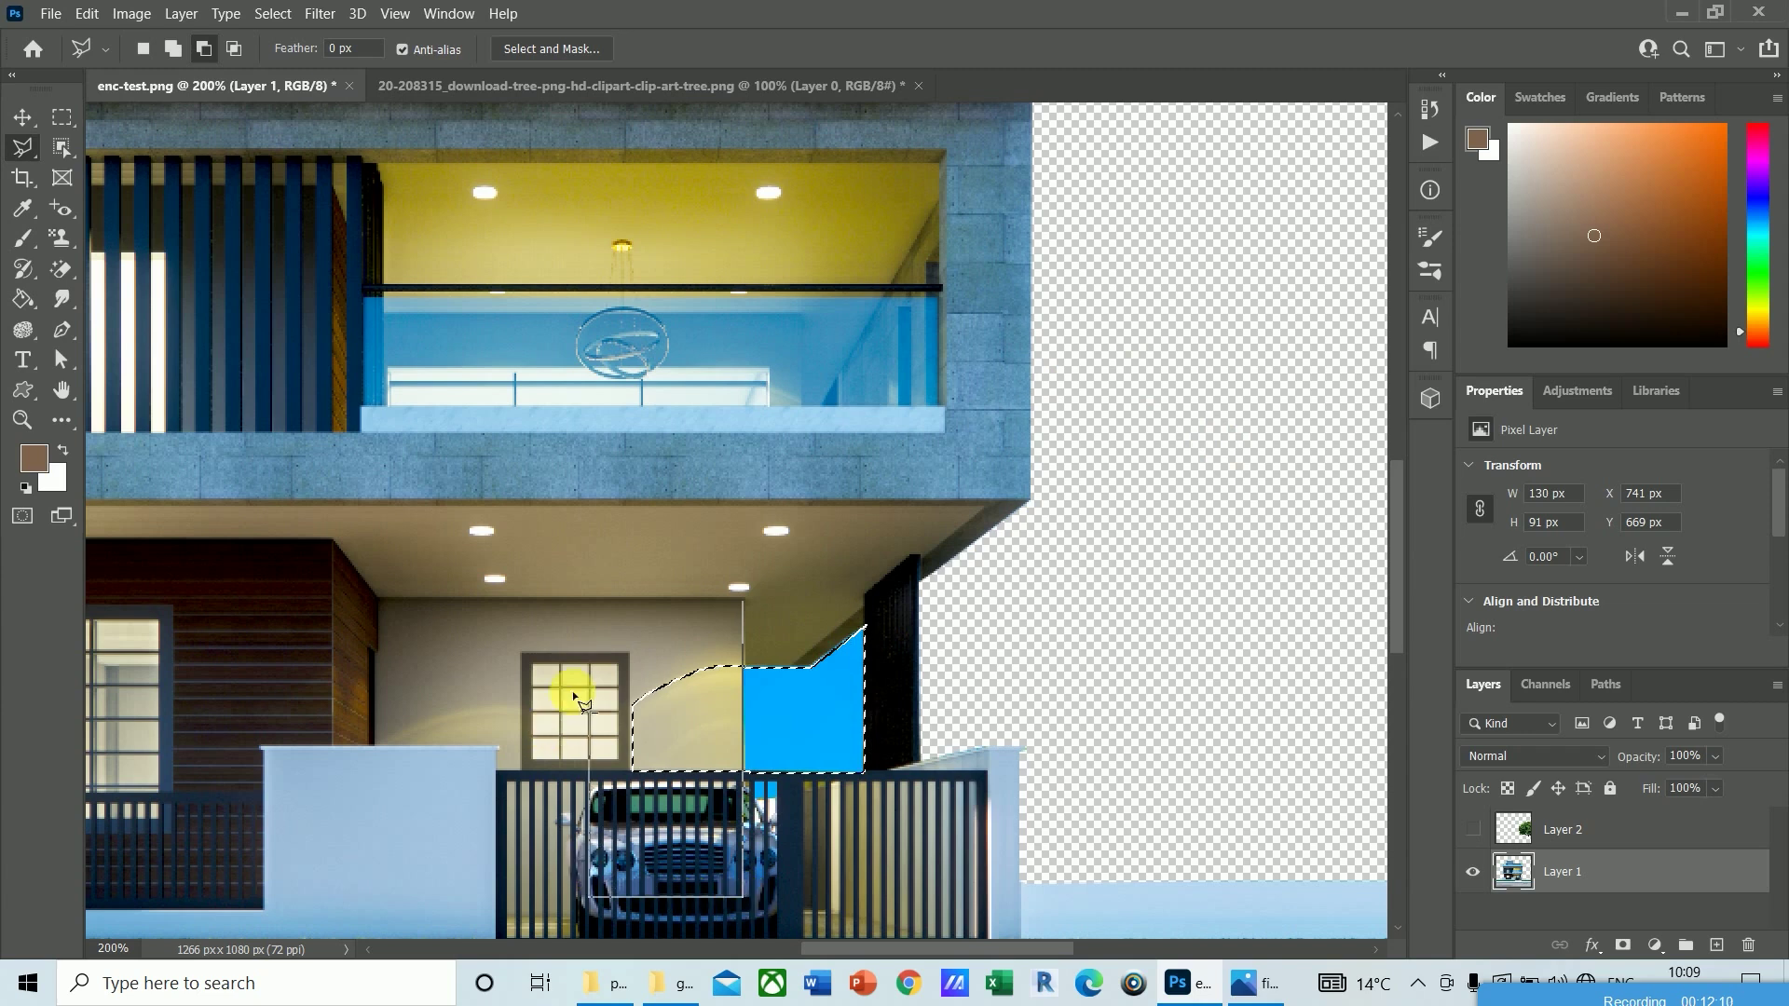
double_click(637, 642)
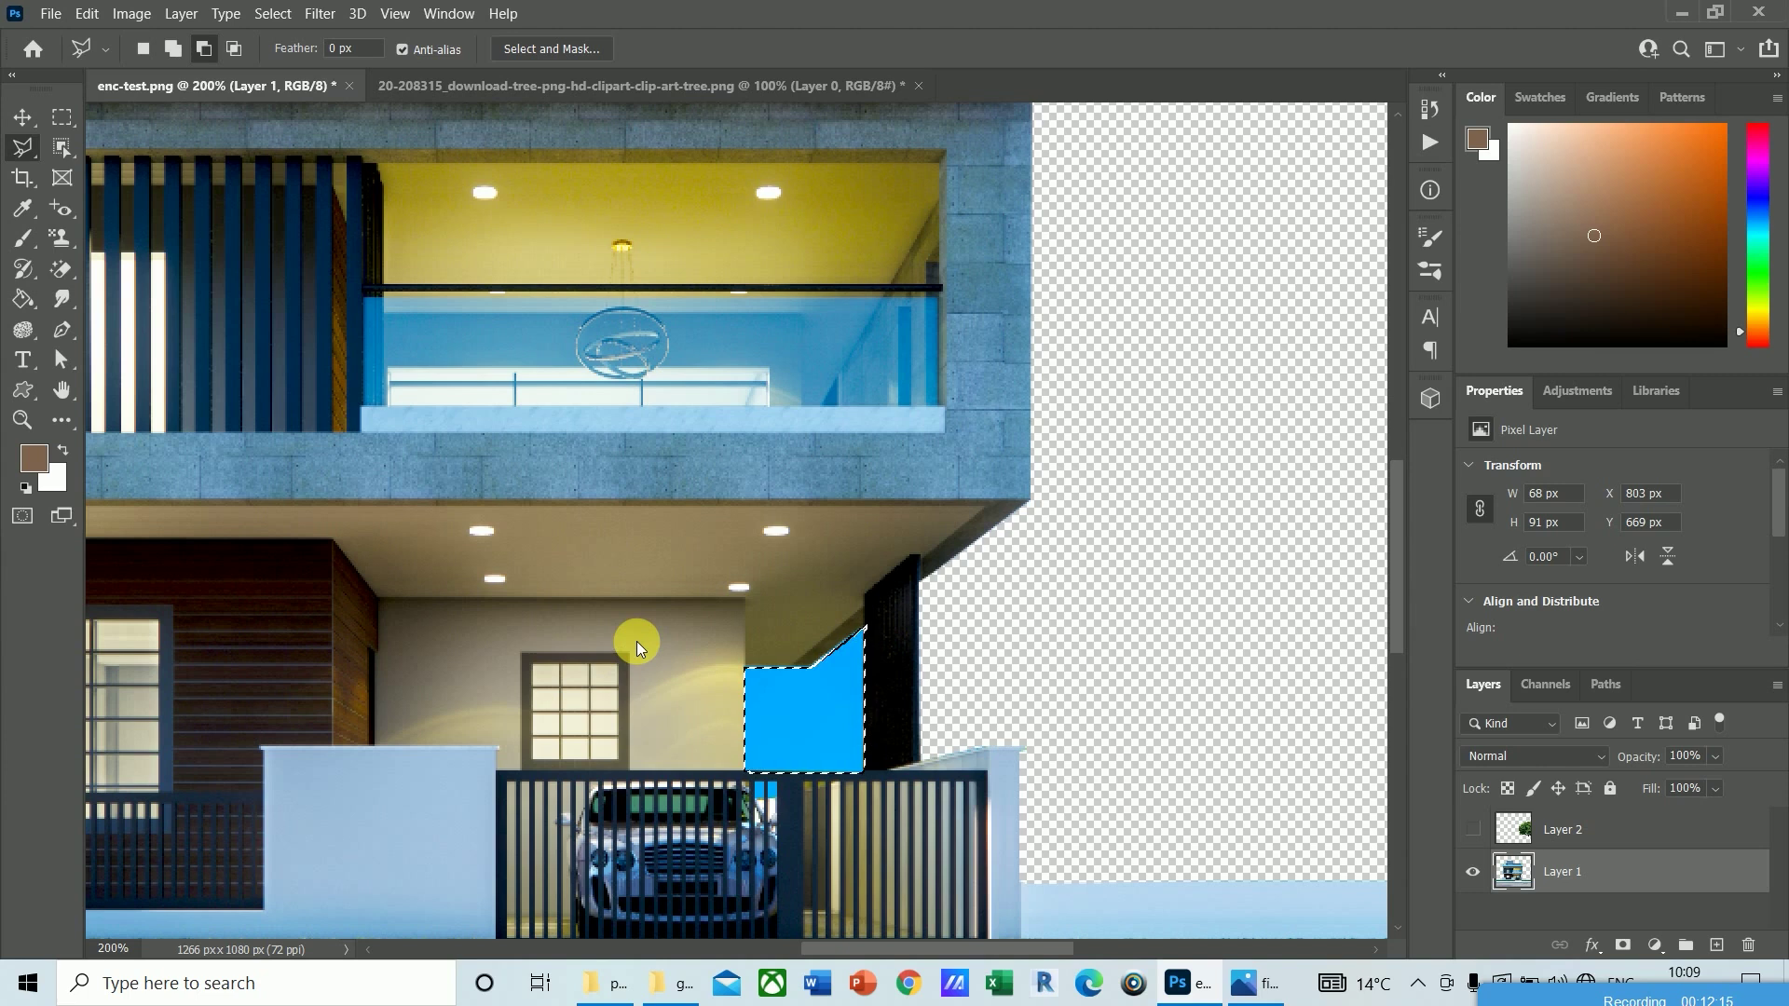
key(Delete)
key(ctrl+d)
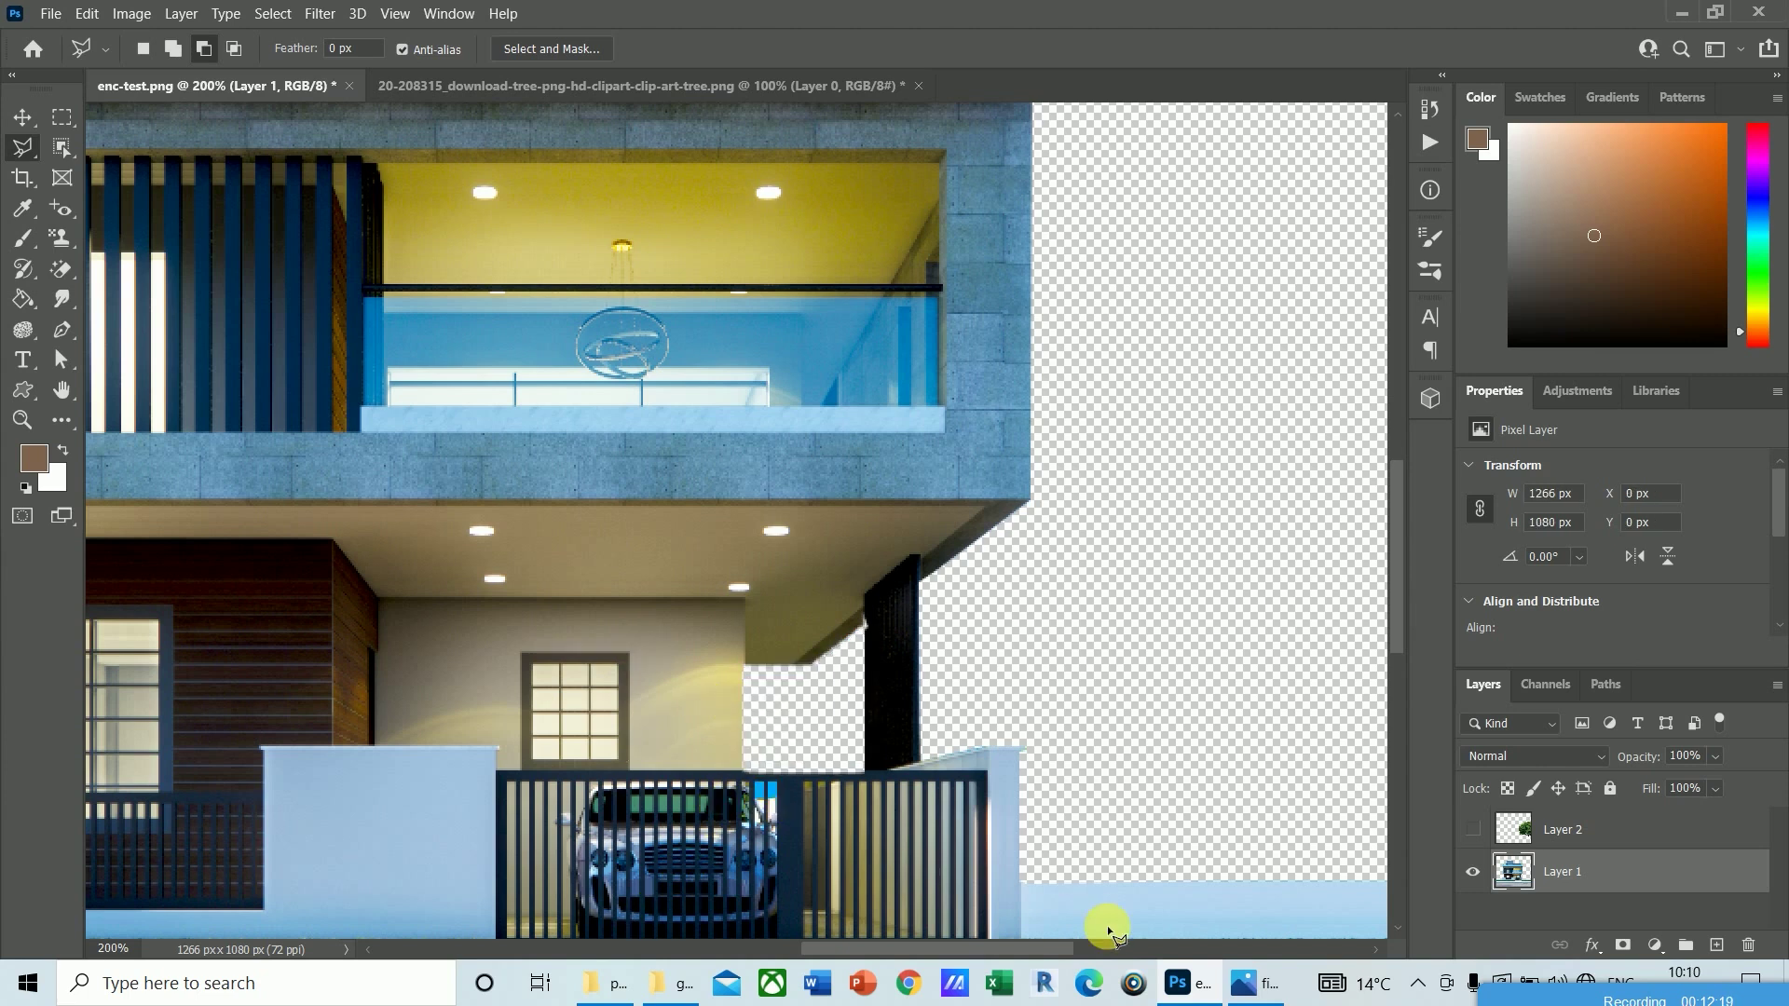
Step: Outline the first blue sky gap between the gate bars beside the car with the Polygonal Lasso, delete it and deselect
key(ctrl+plus)
key(ctrl+plus)
key(ctrl+plus)
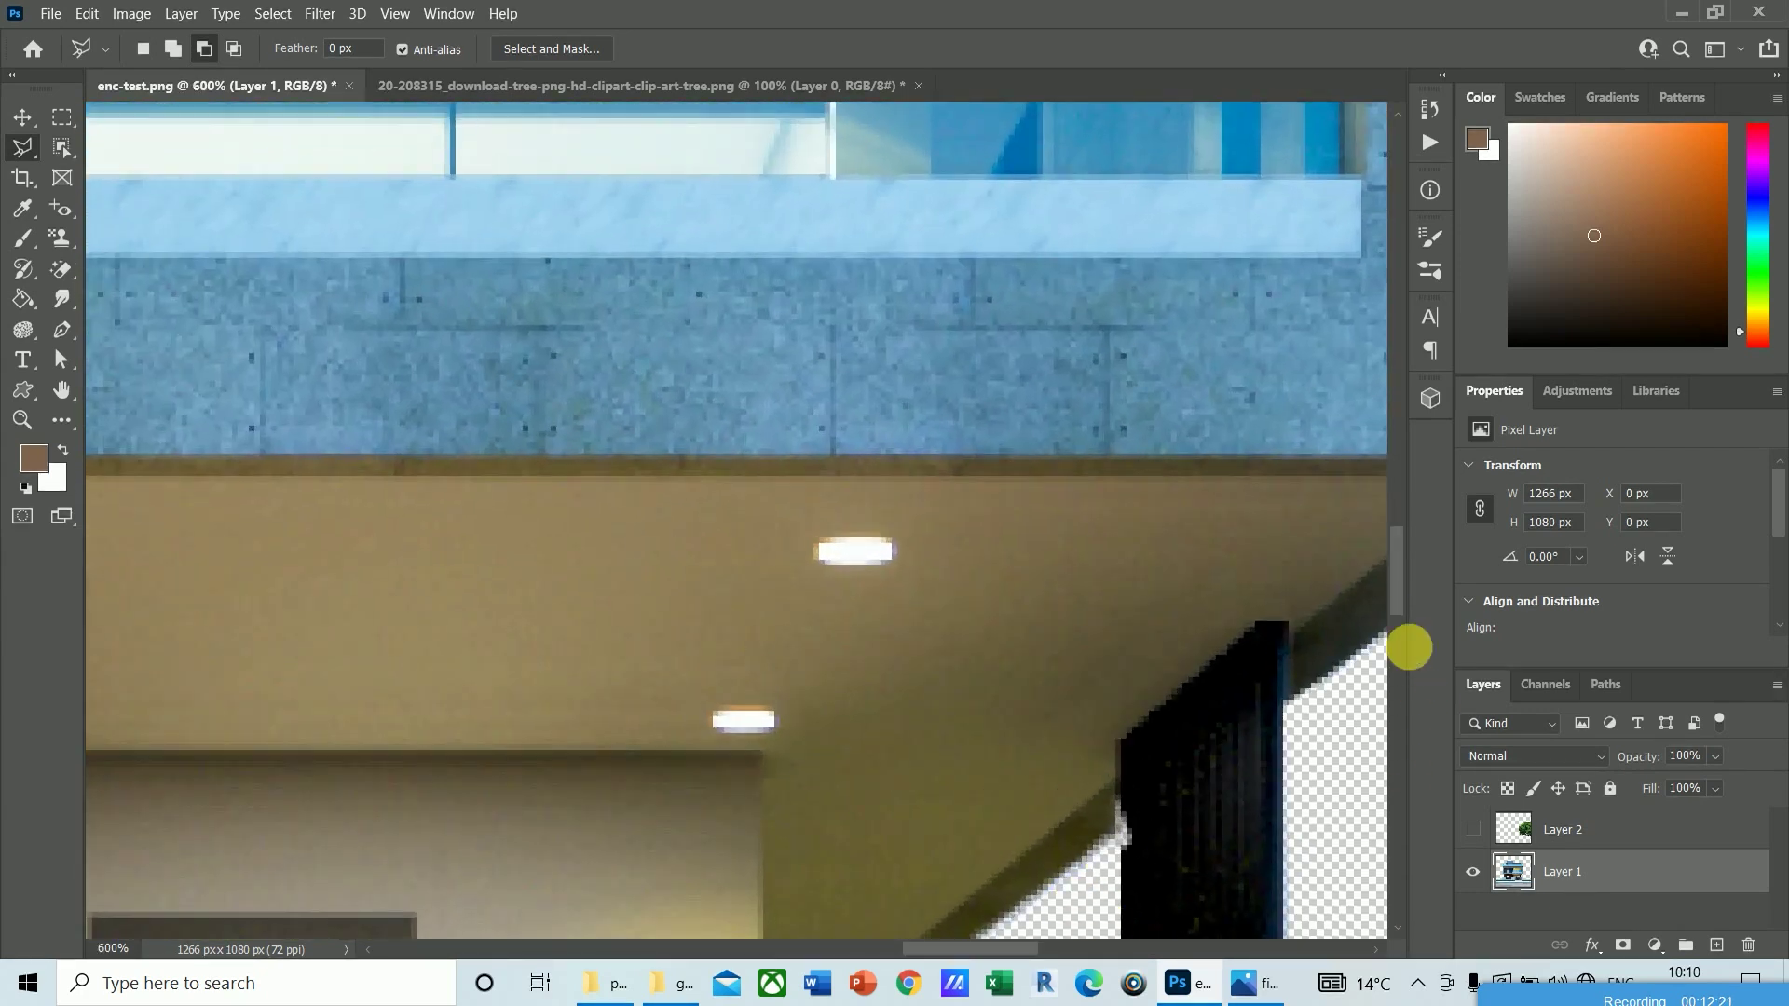
drag(1400, 561, 1395, 662)
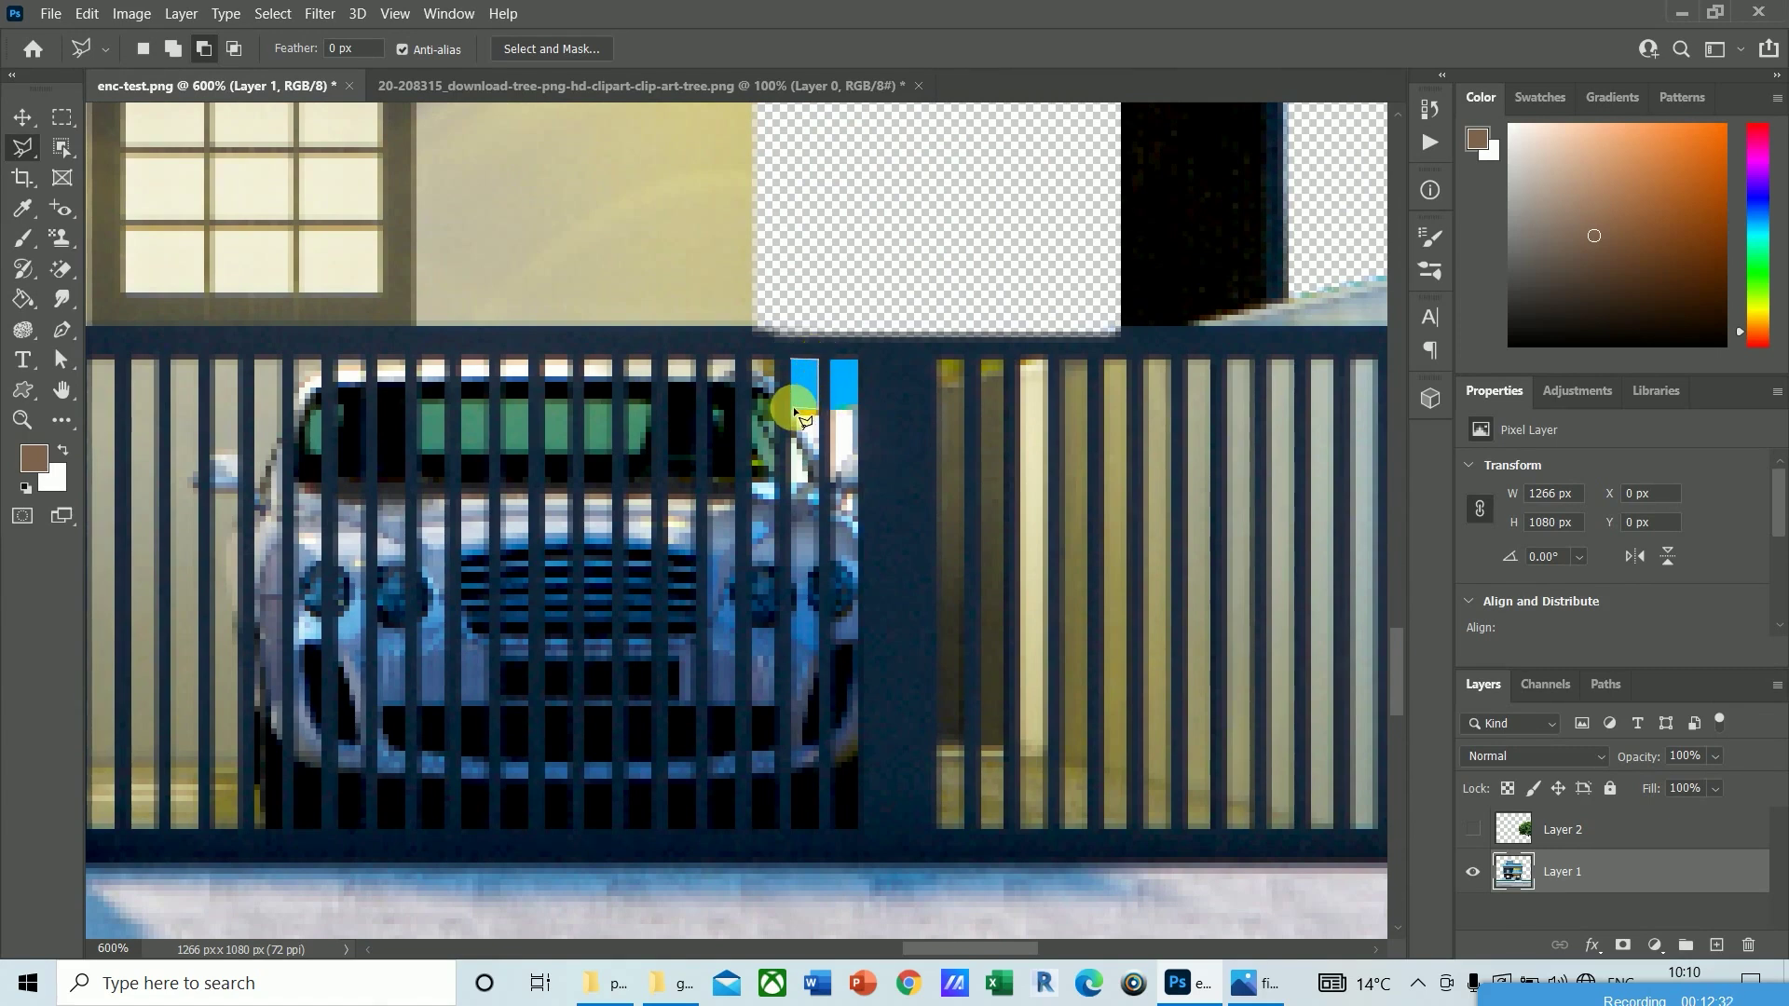
click(793, 365)
key(Delete)
key(ctrl+d)
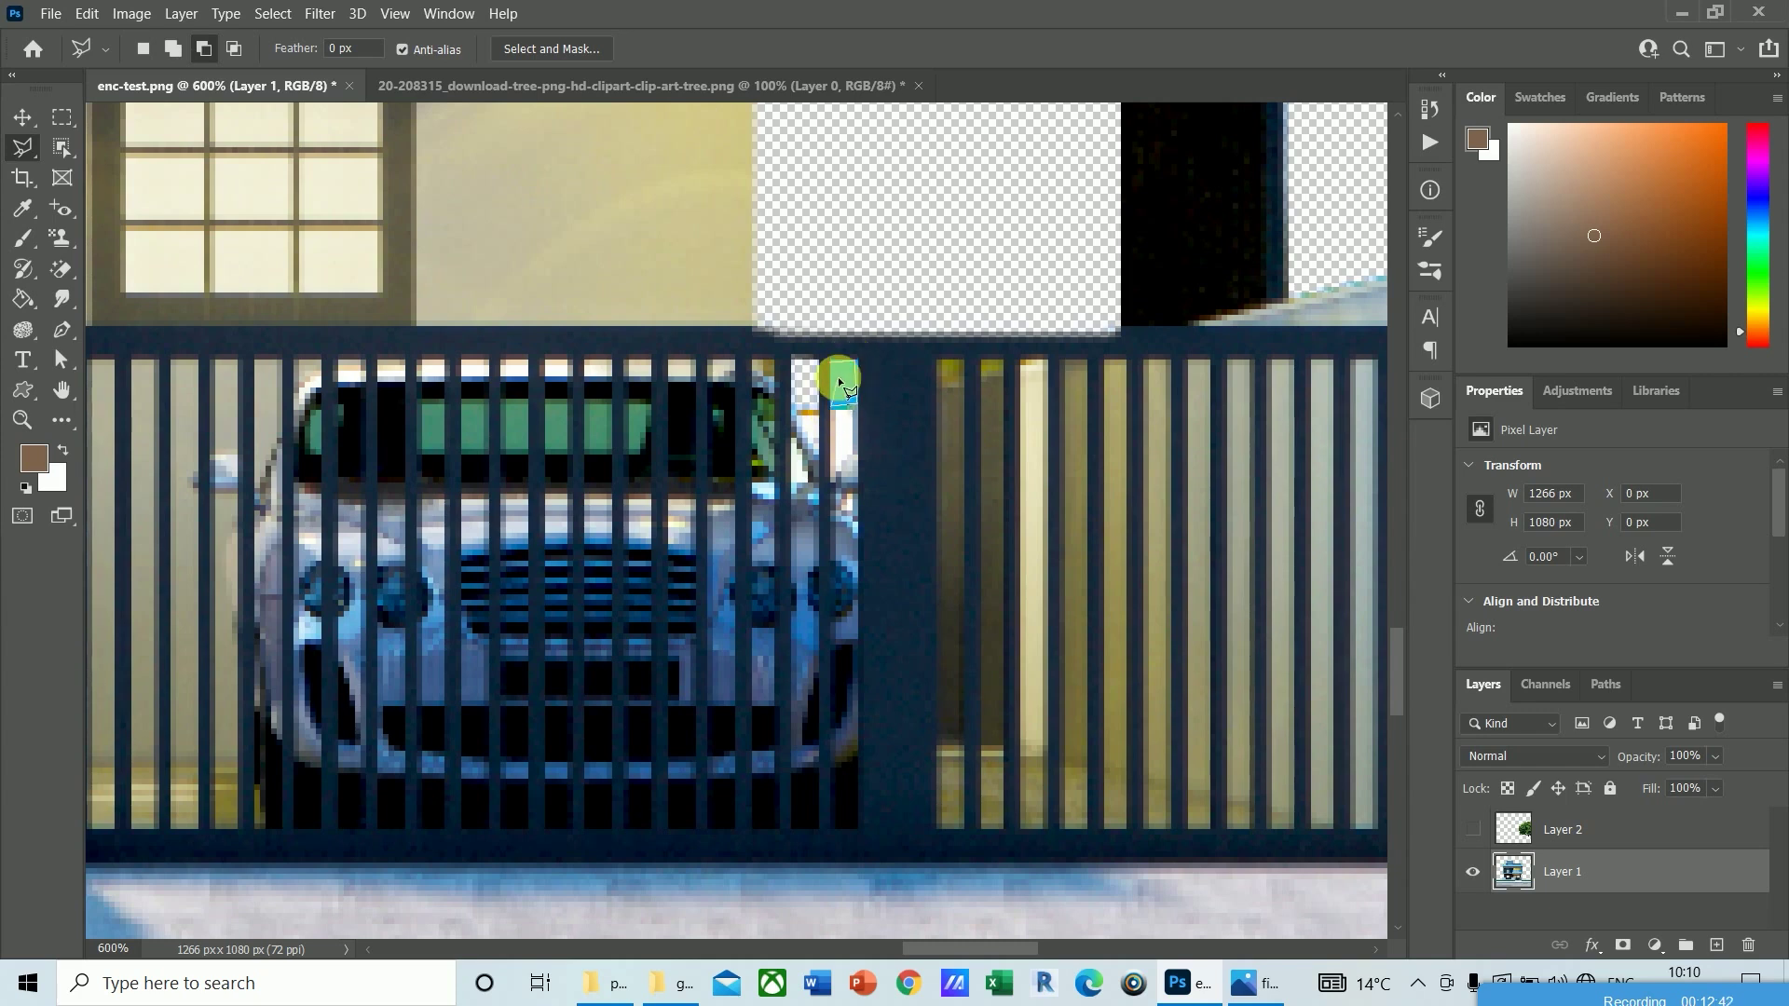
Step: Finish outlining the second blue sky gap between the gate bars beside the car, delete it and deselect
click(839, 382)
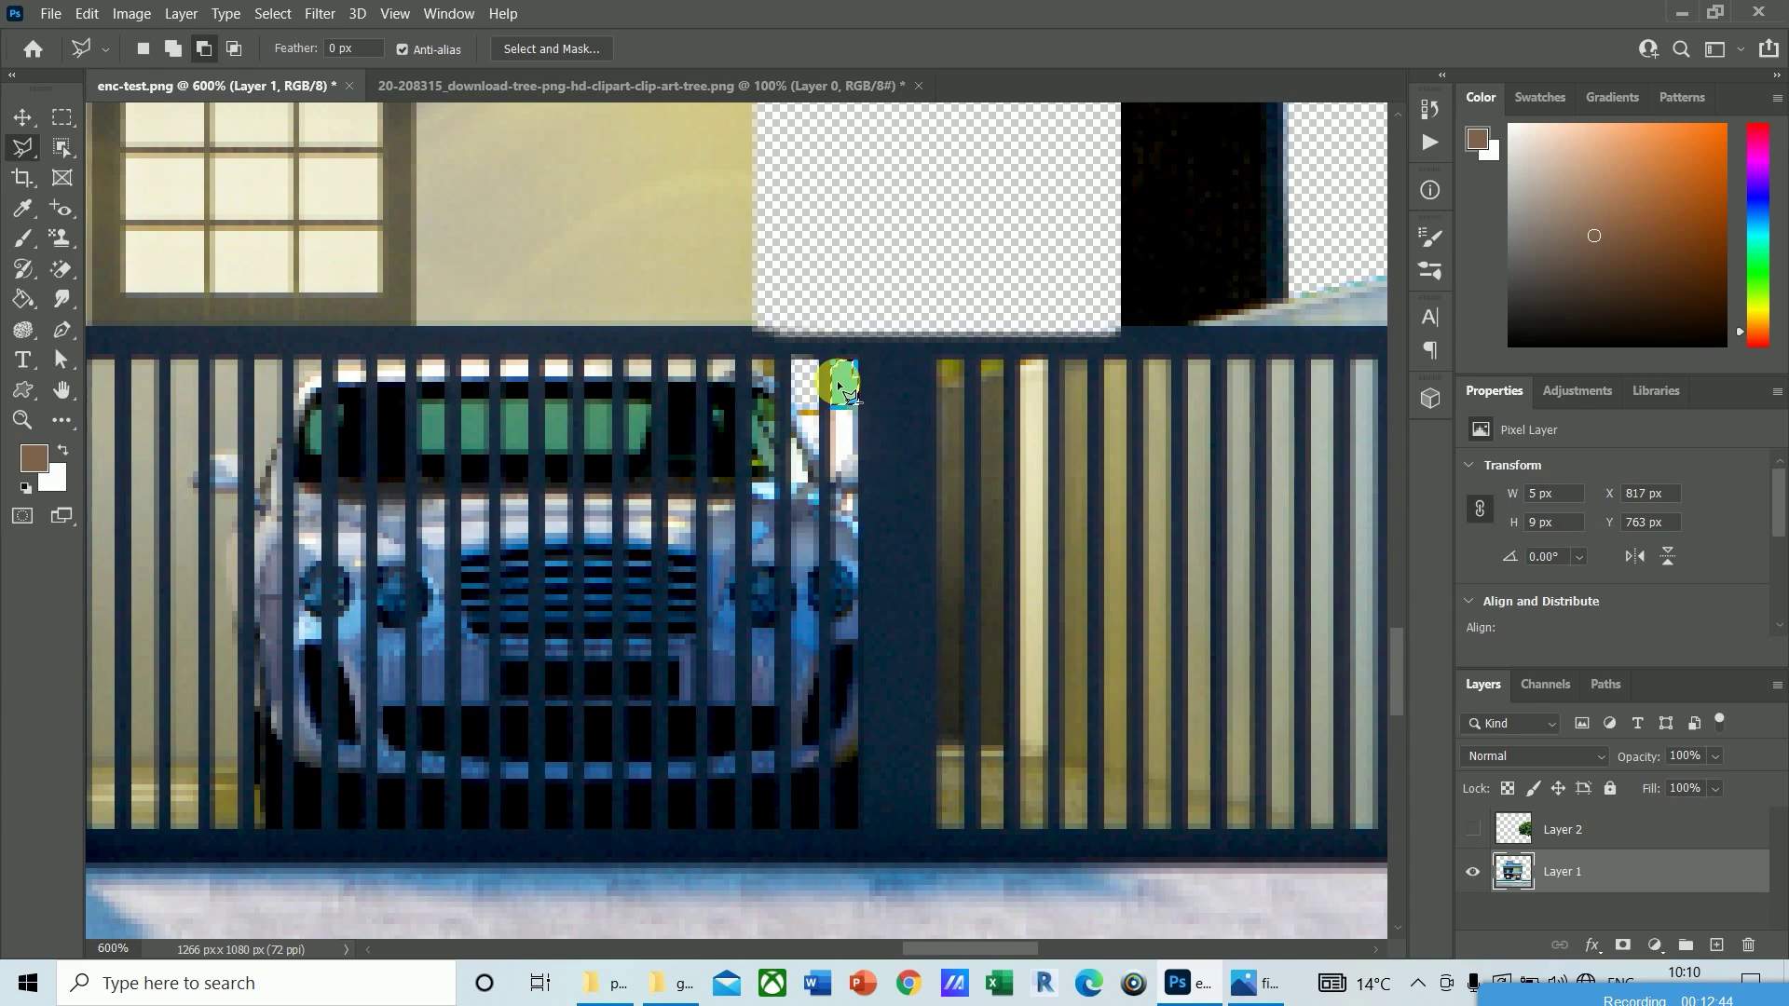
click(839, 384)
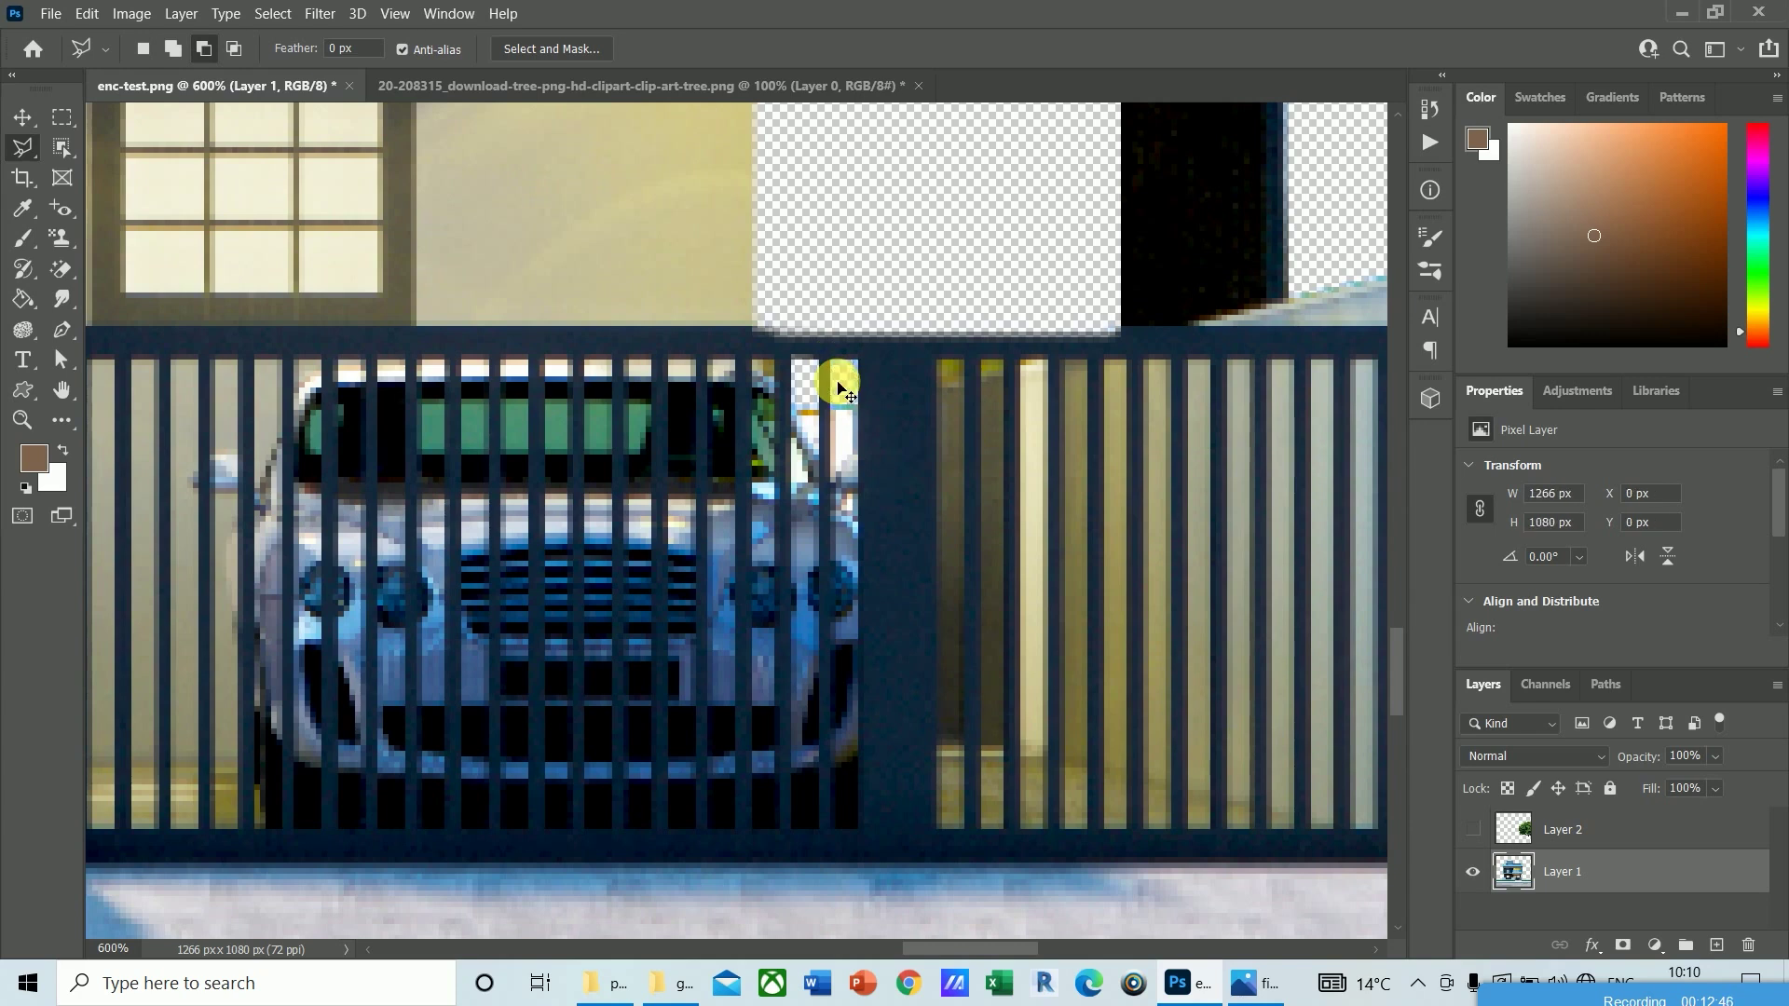
scroll(838, 384, down, 10)
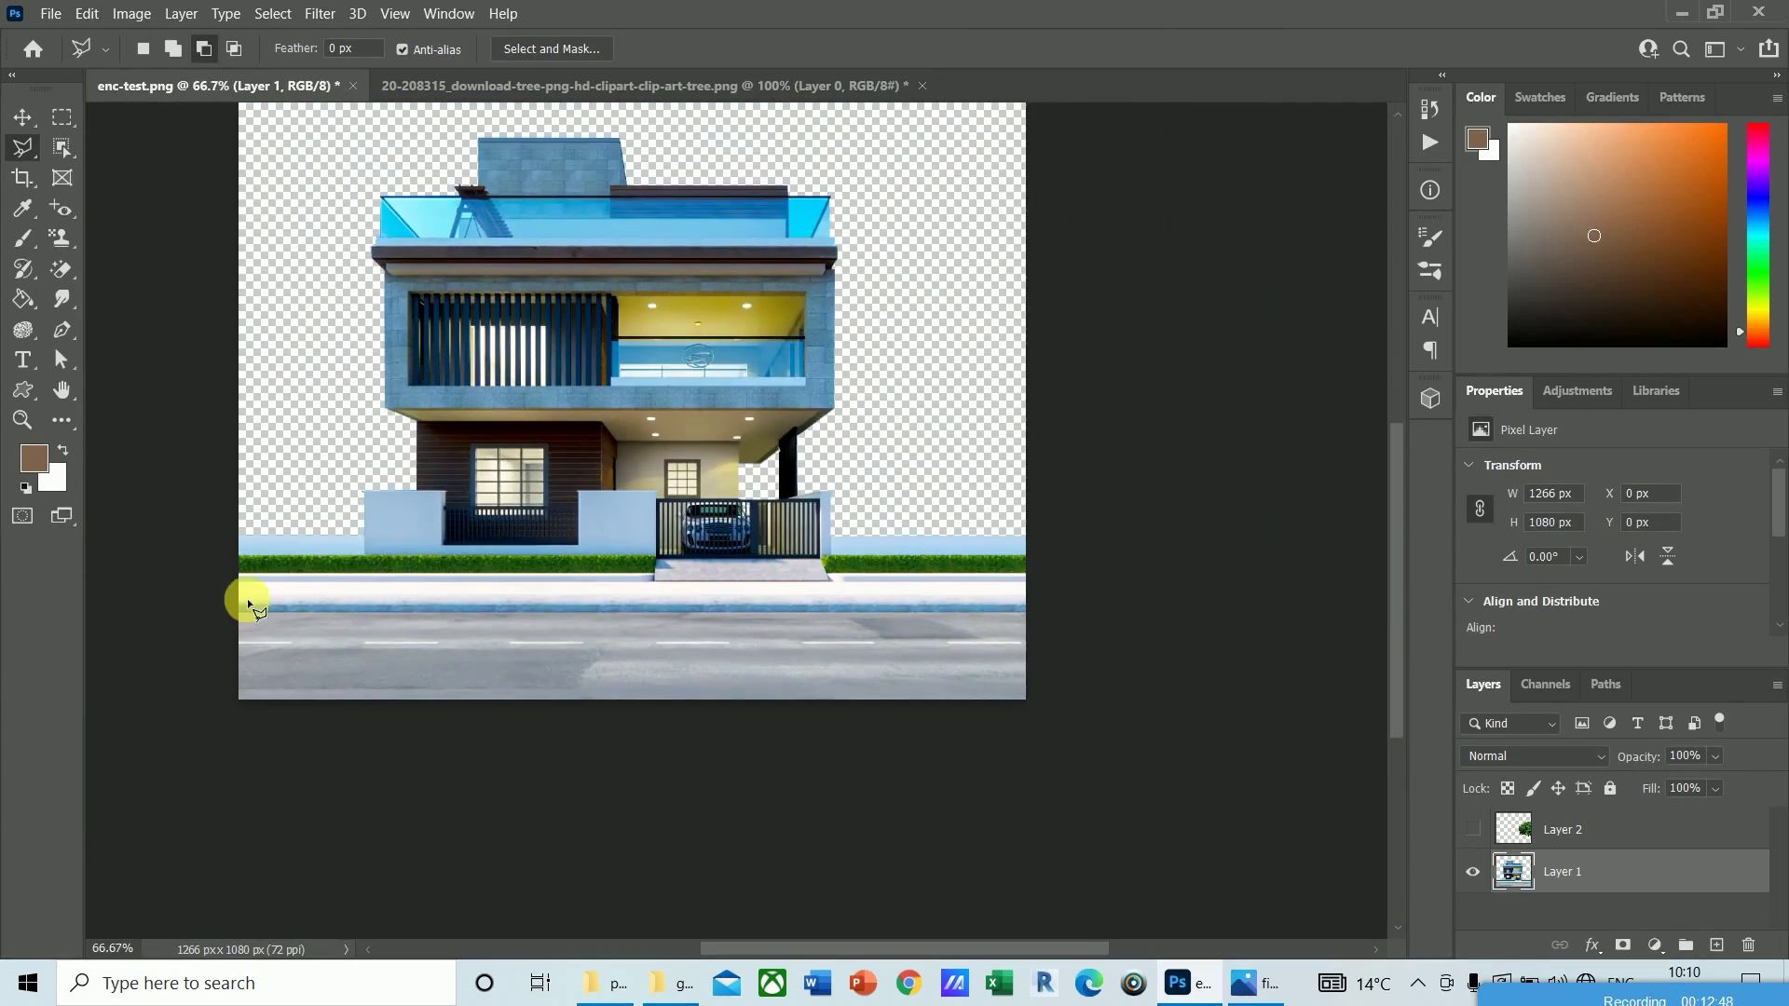
Step: Select the hidden tree layer, Layer 2, and briefly show it to check the tree
click(1563, 828)
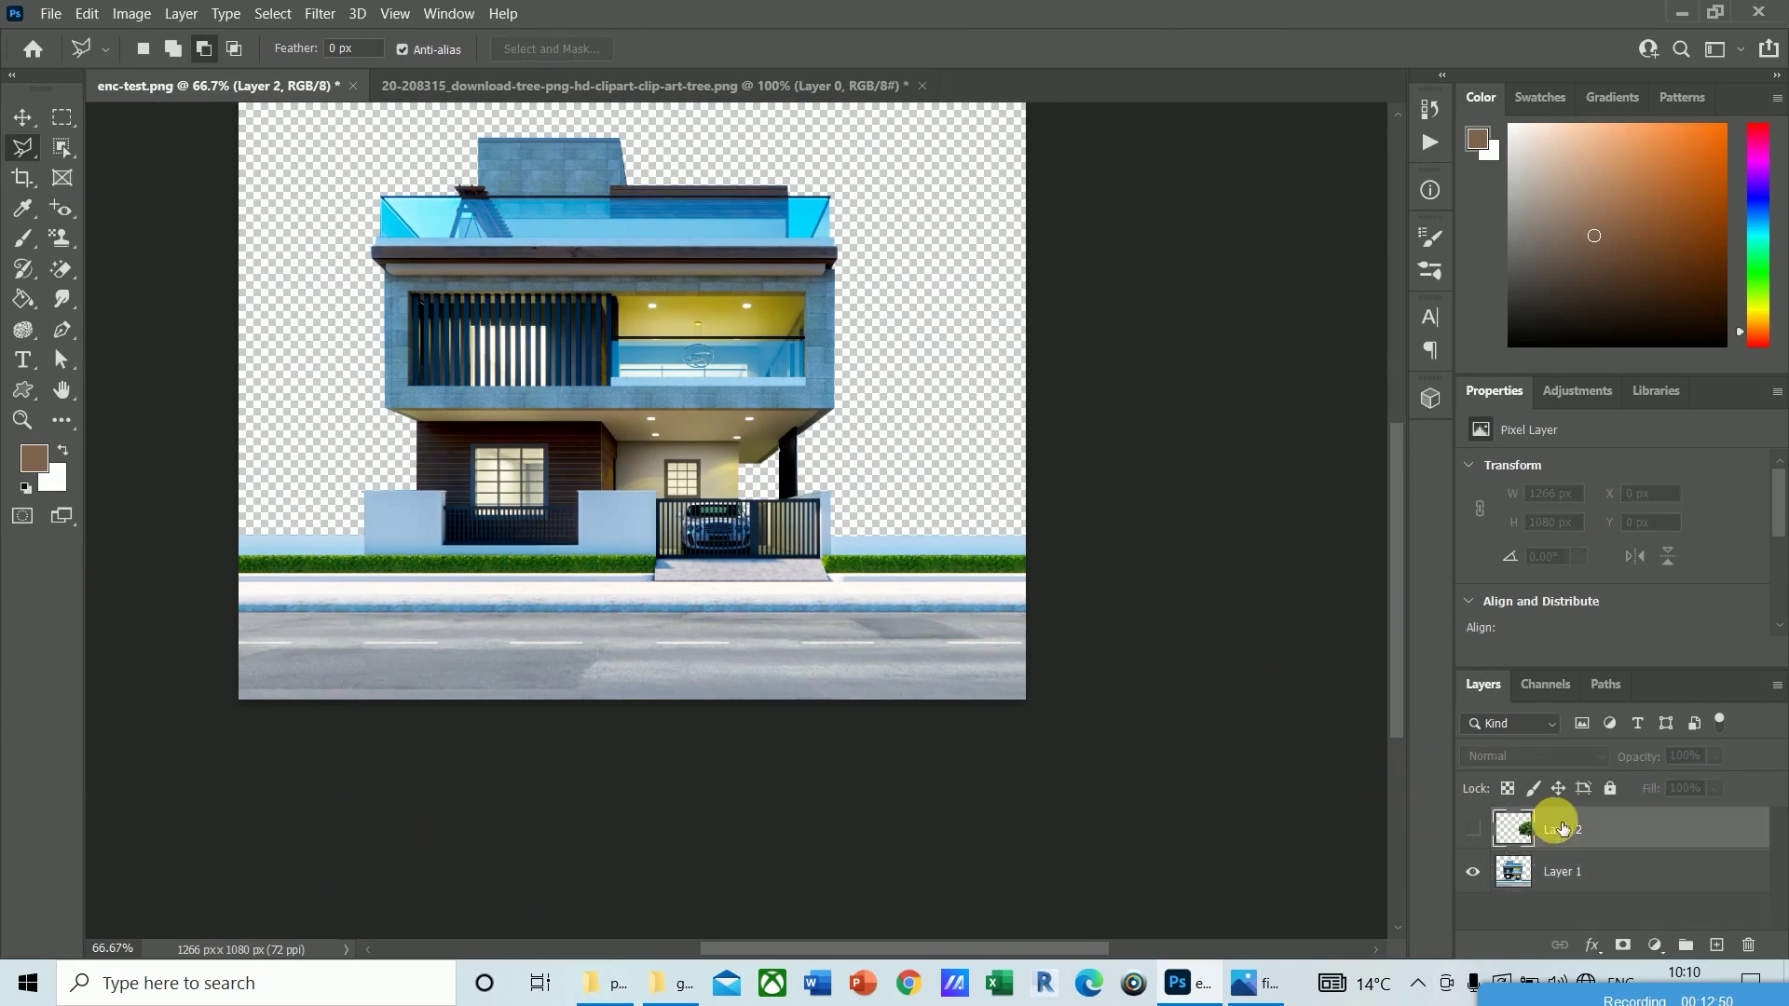
click(1474, 828)
click(1474, 828)
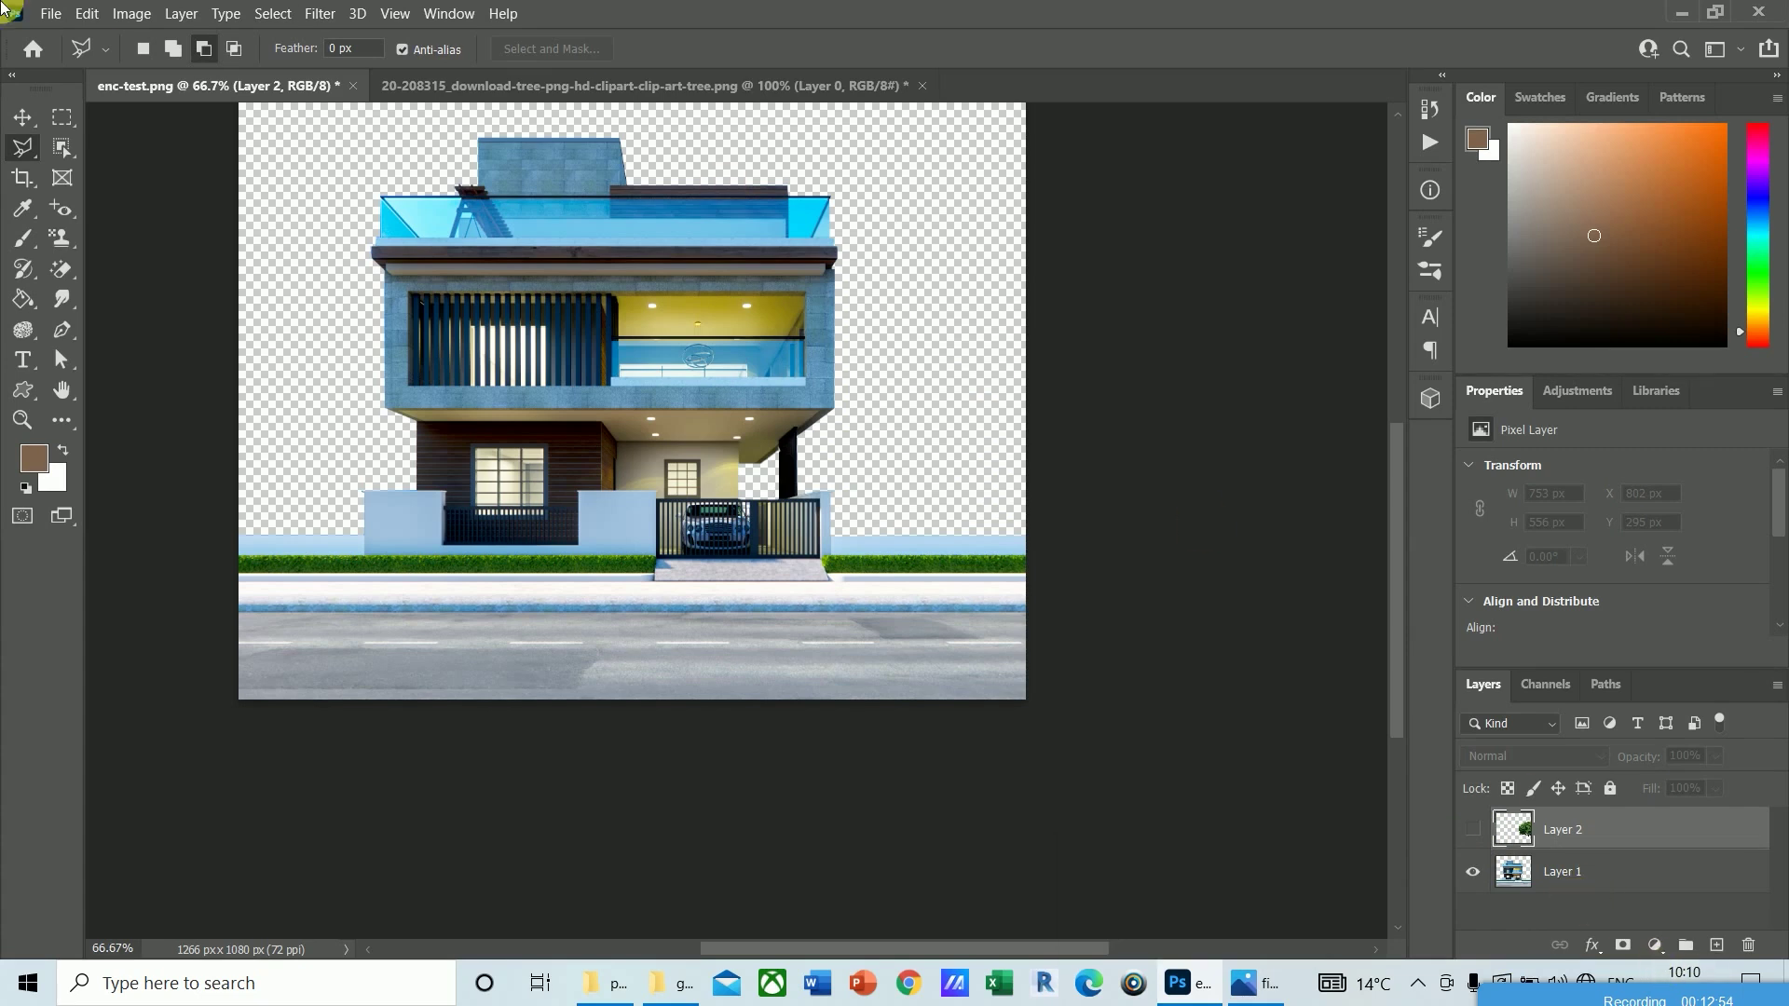
Step: Open the sky image download (3).jfif from the texture folder
click(42, 18)
click(42, 46)
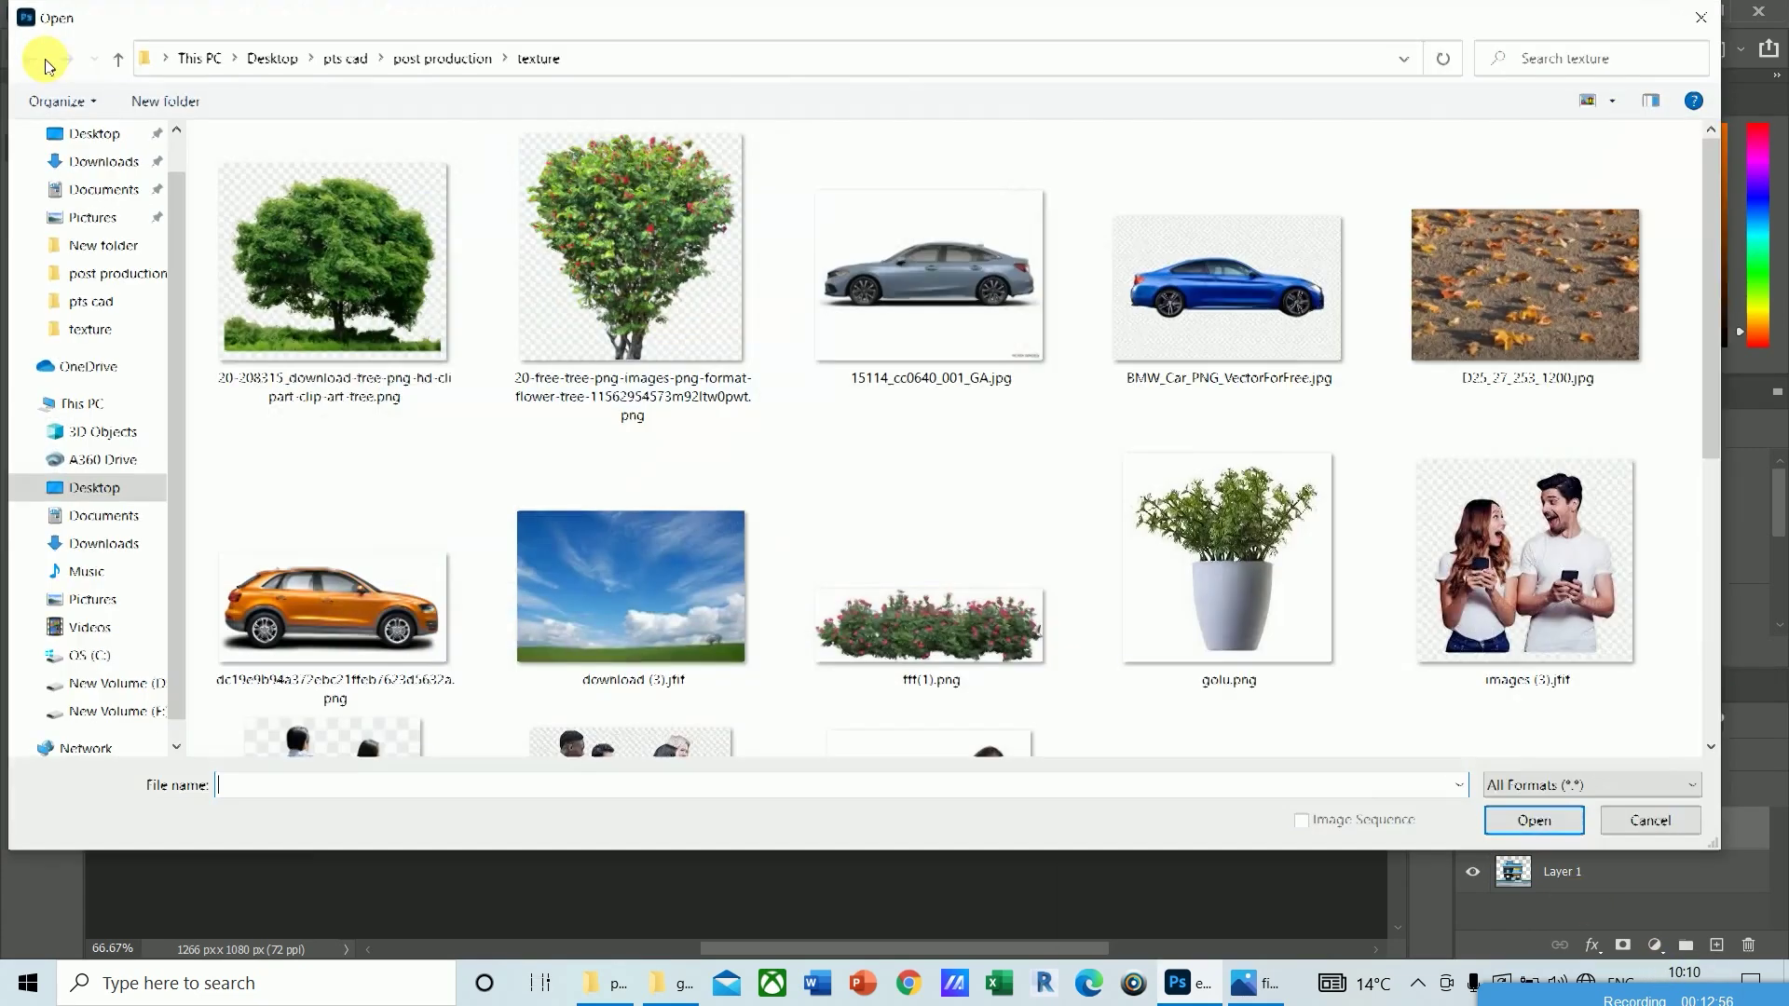
click(623, 607)
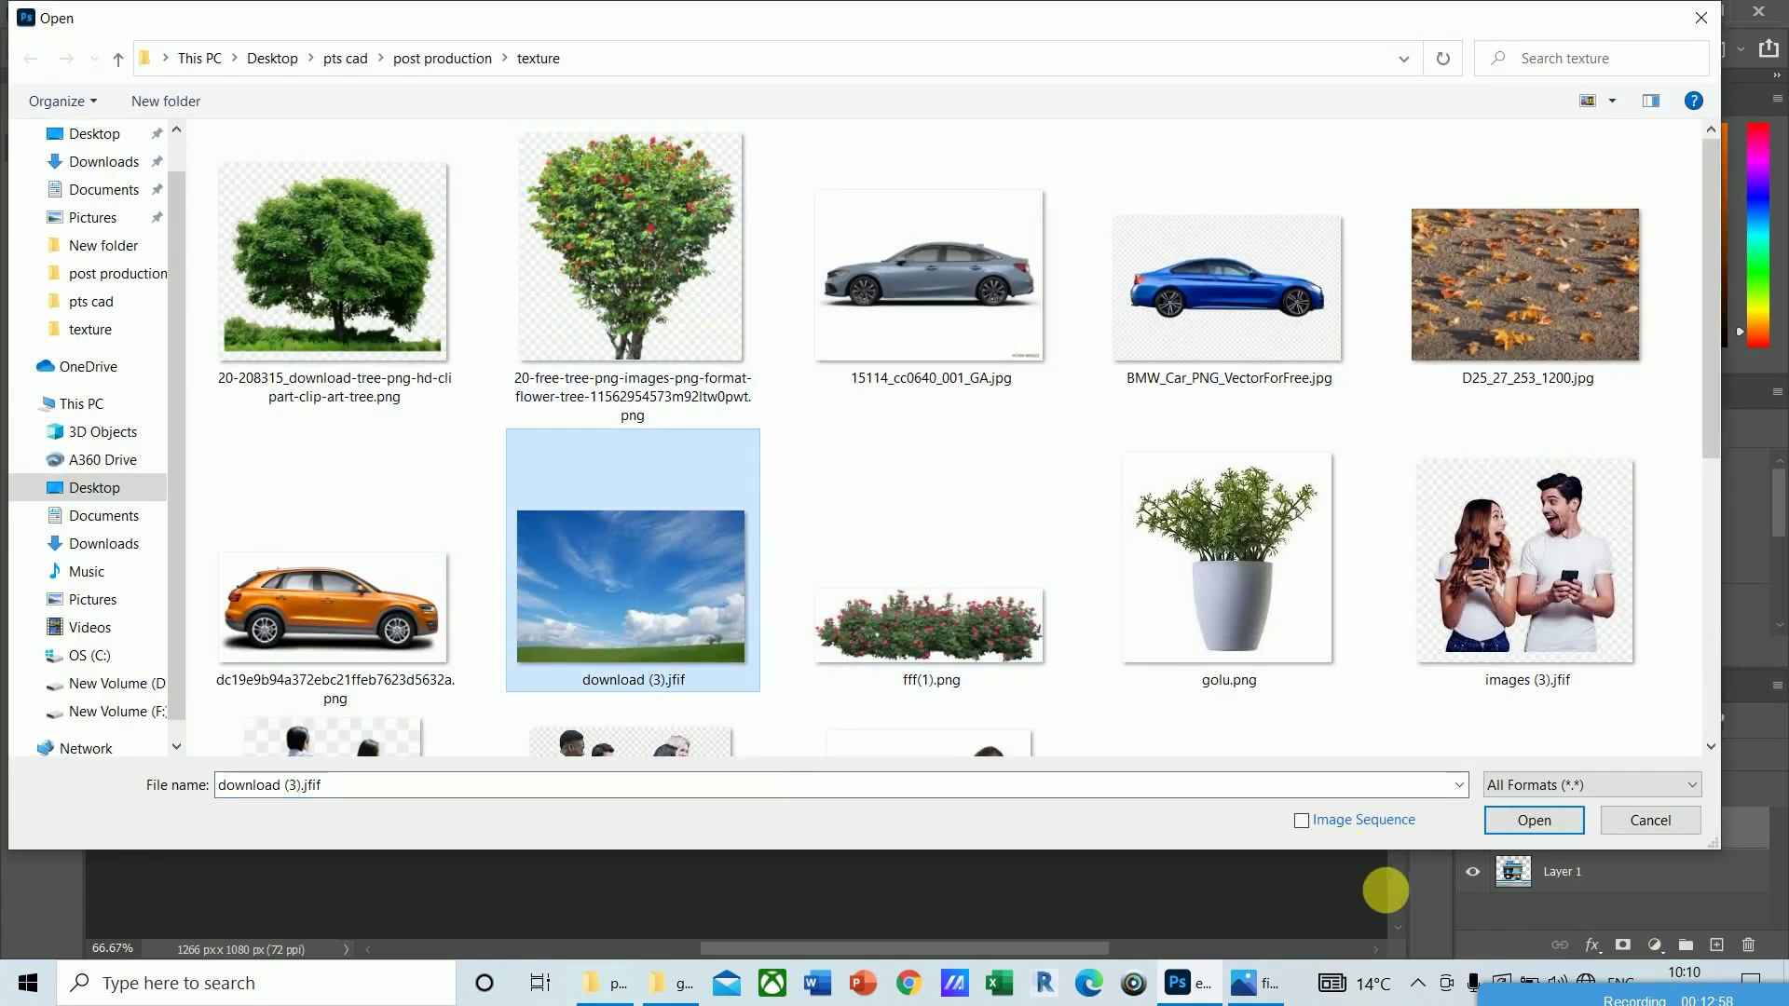
click(1534, 822)
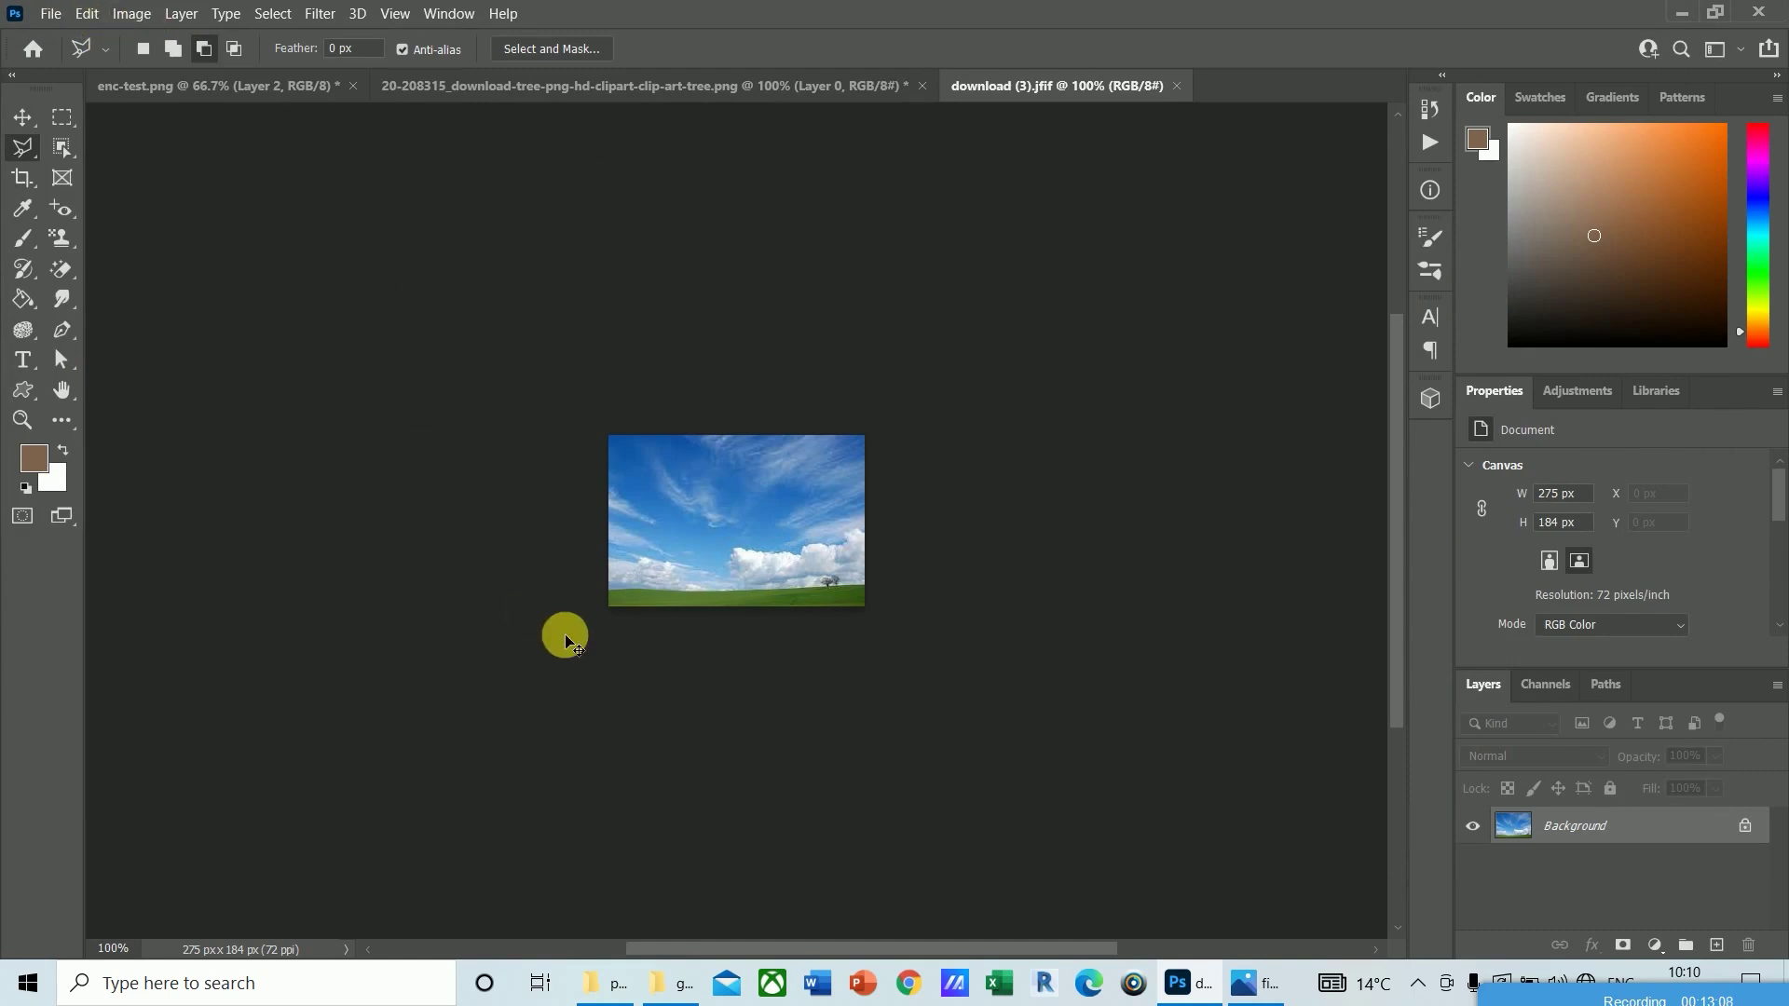
Step: Resample the sky image to a resolution of 123 pixels/inch
key(ctrl+alt+i)
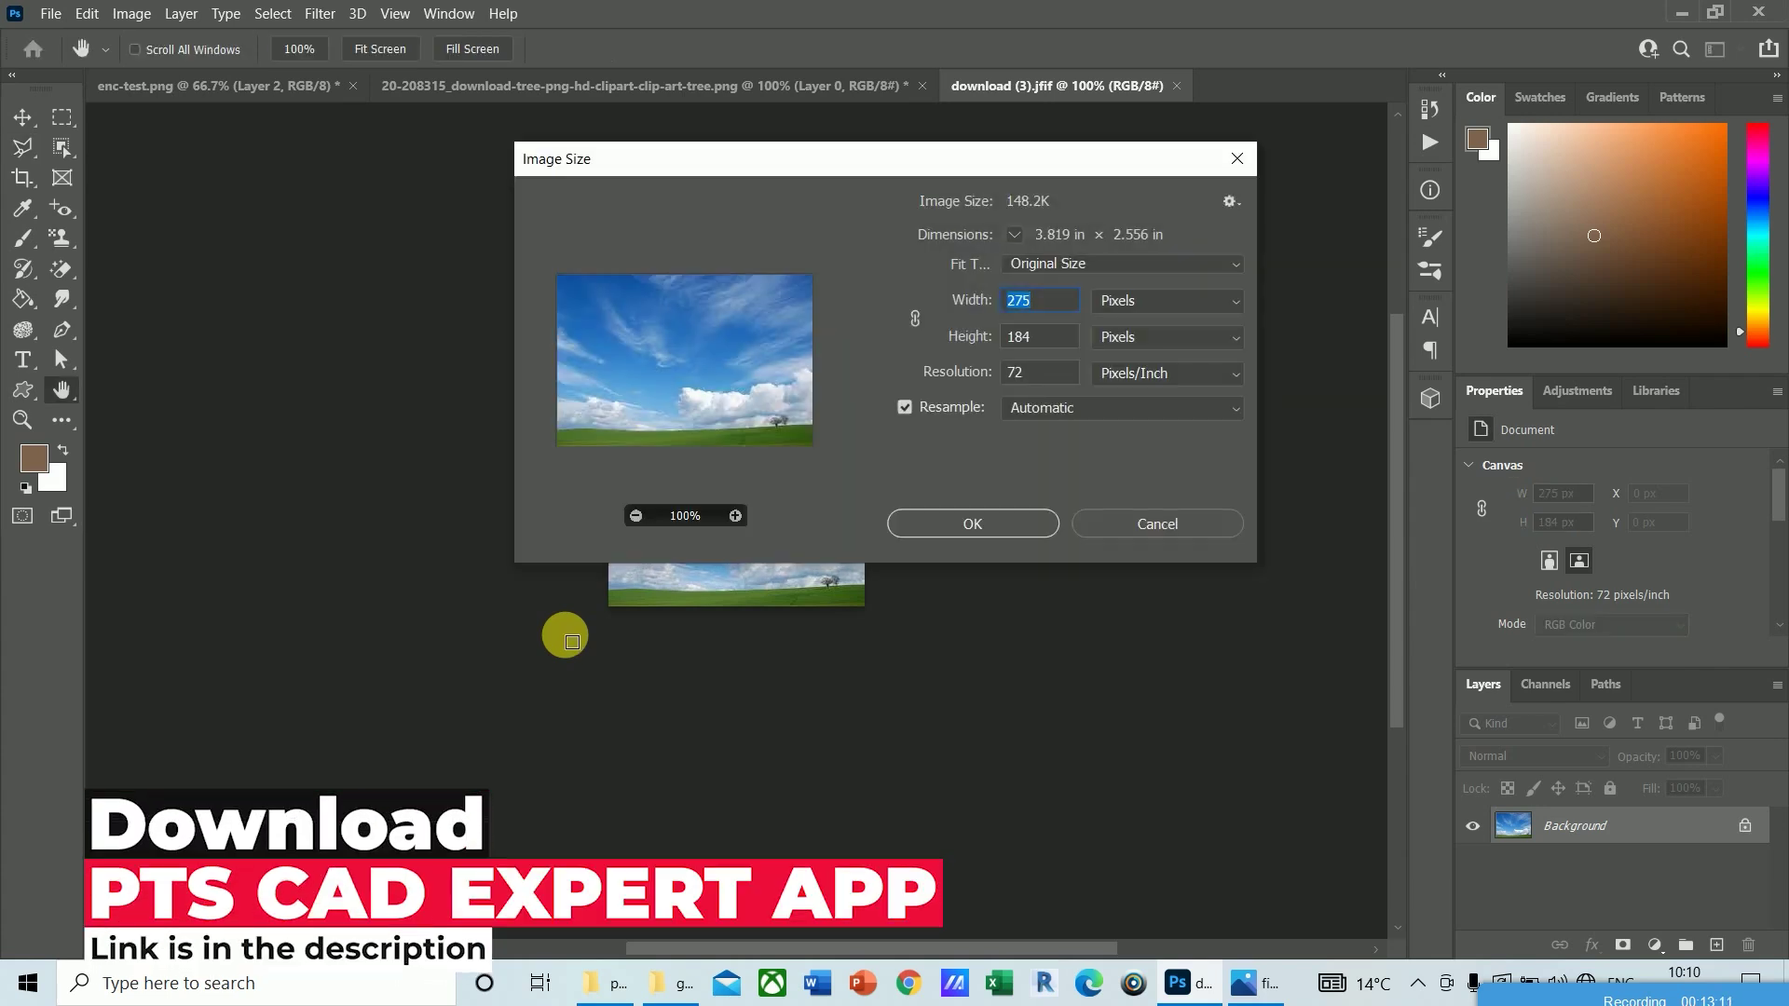
double_click(1049, 382)
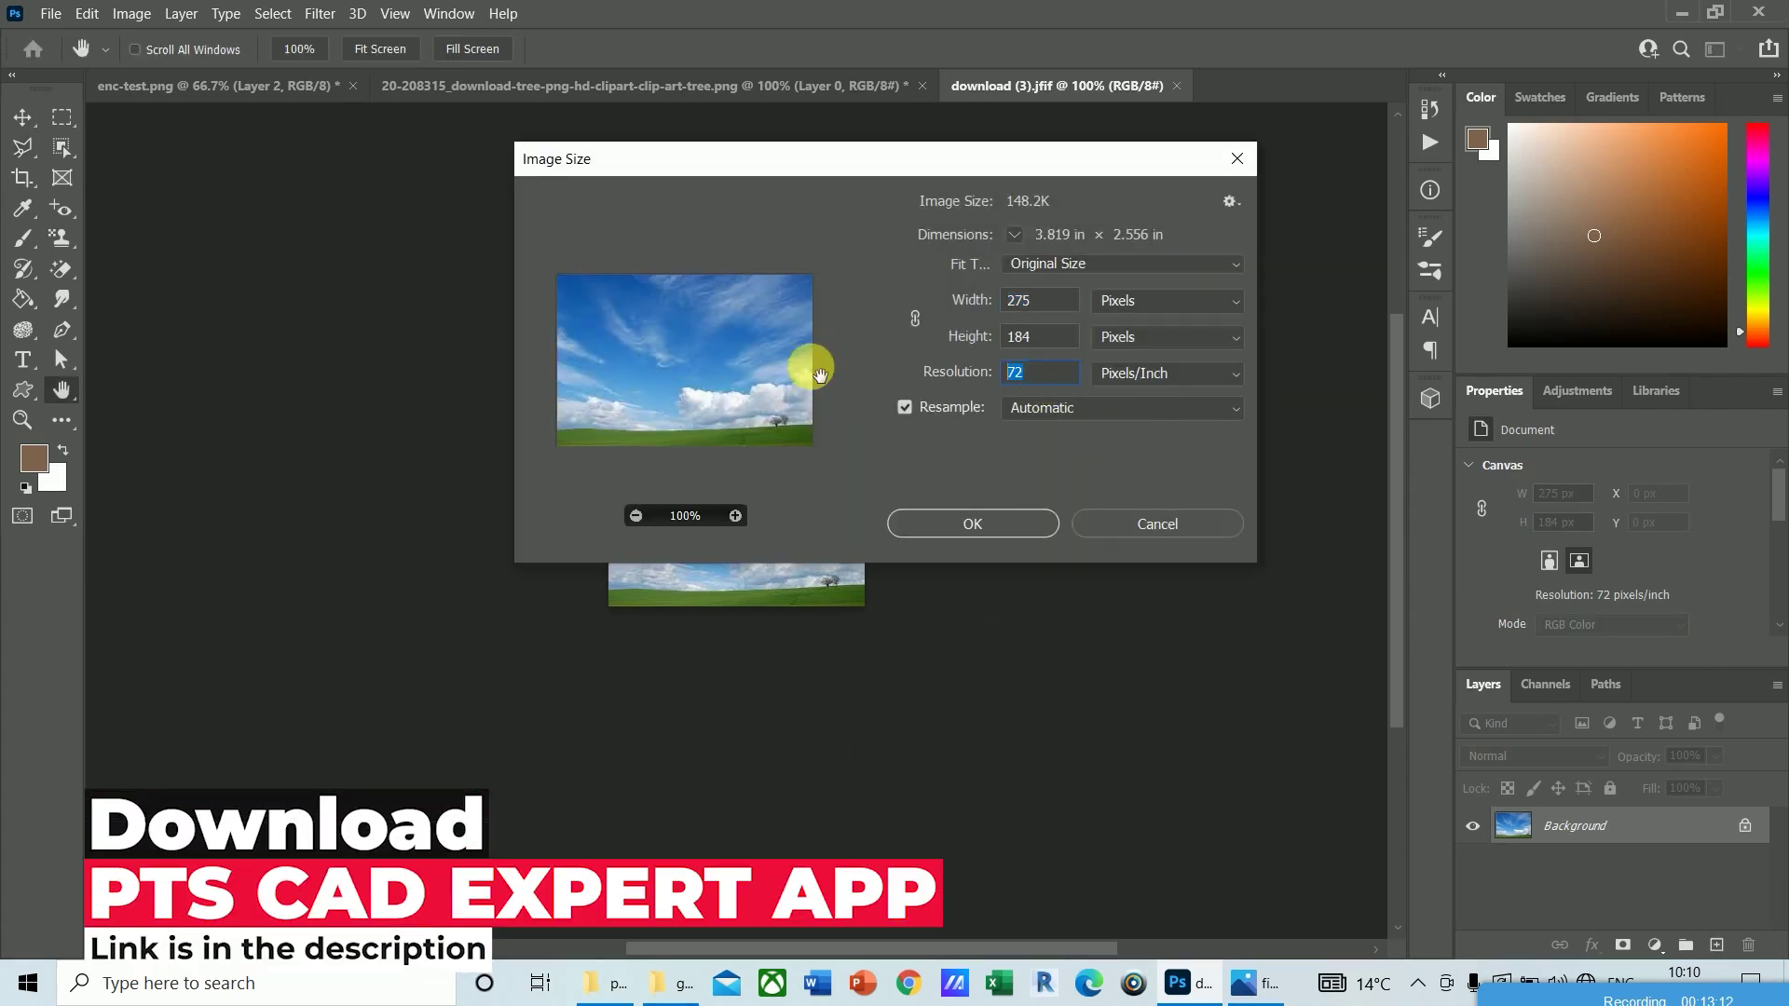
text(123)
click(969, 523)
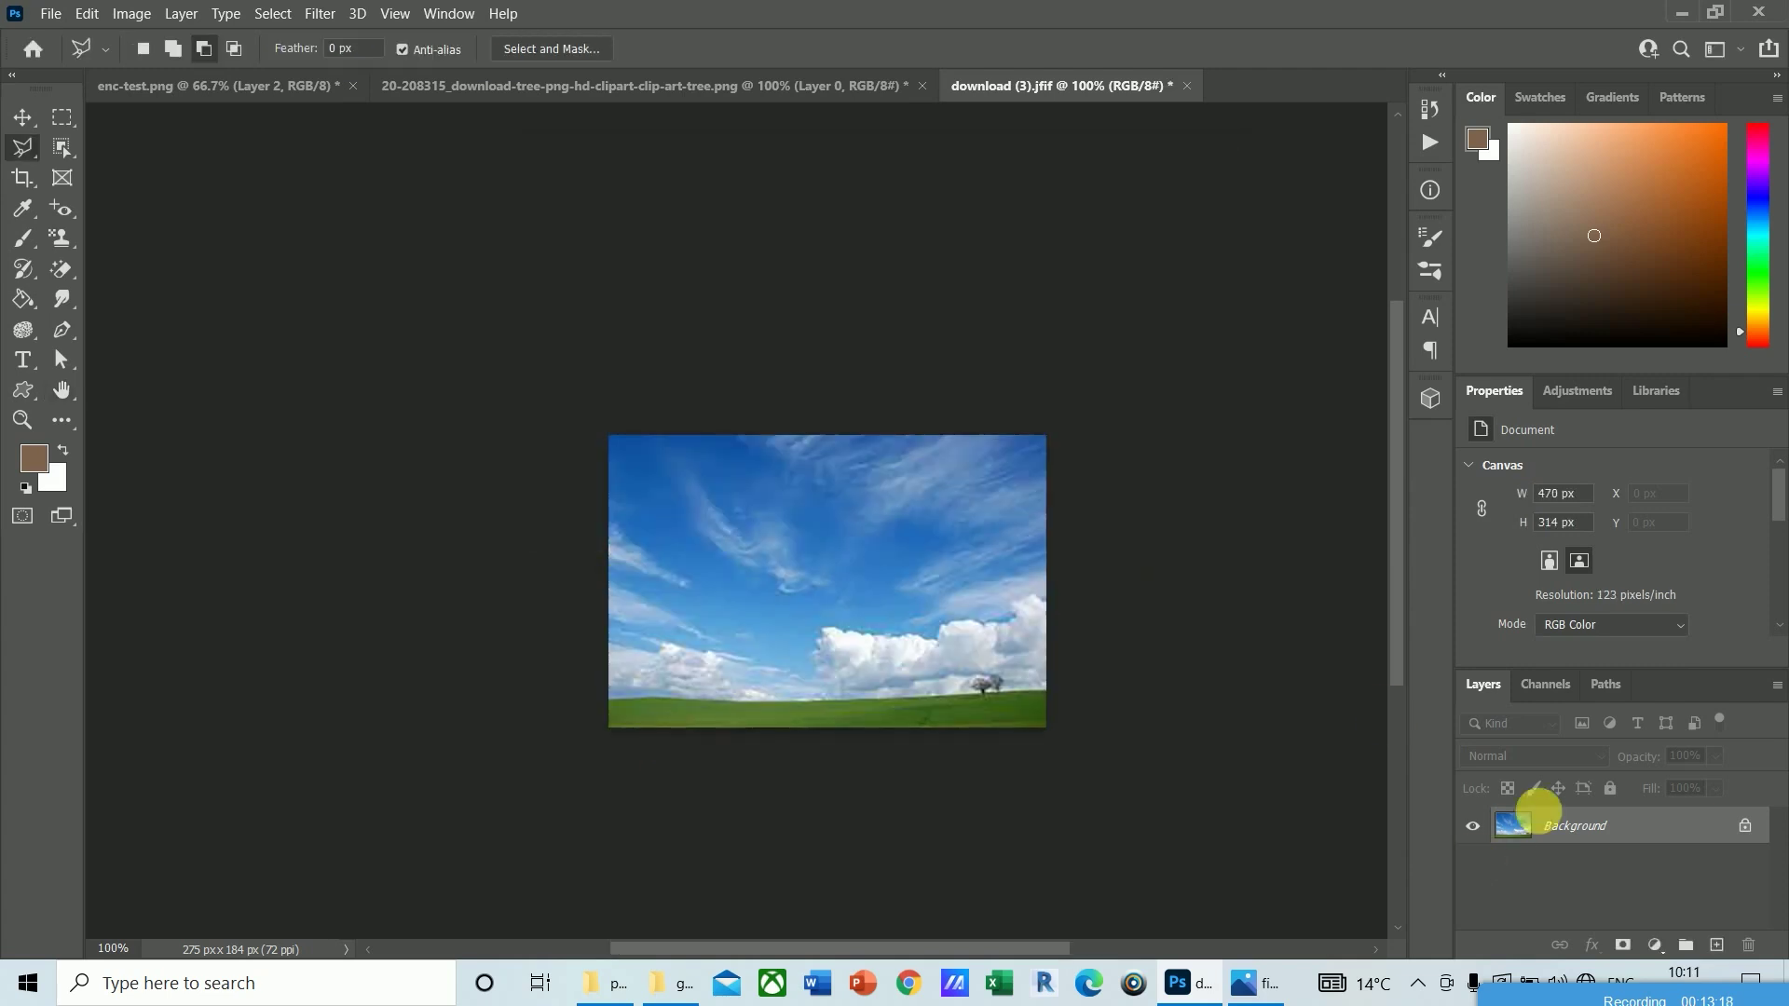
Step: Convert the sky image's locked background to a normal layer and copy the whole picture into enc-test.png
double_click(1603, 838)
click(1084, 284)
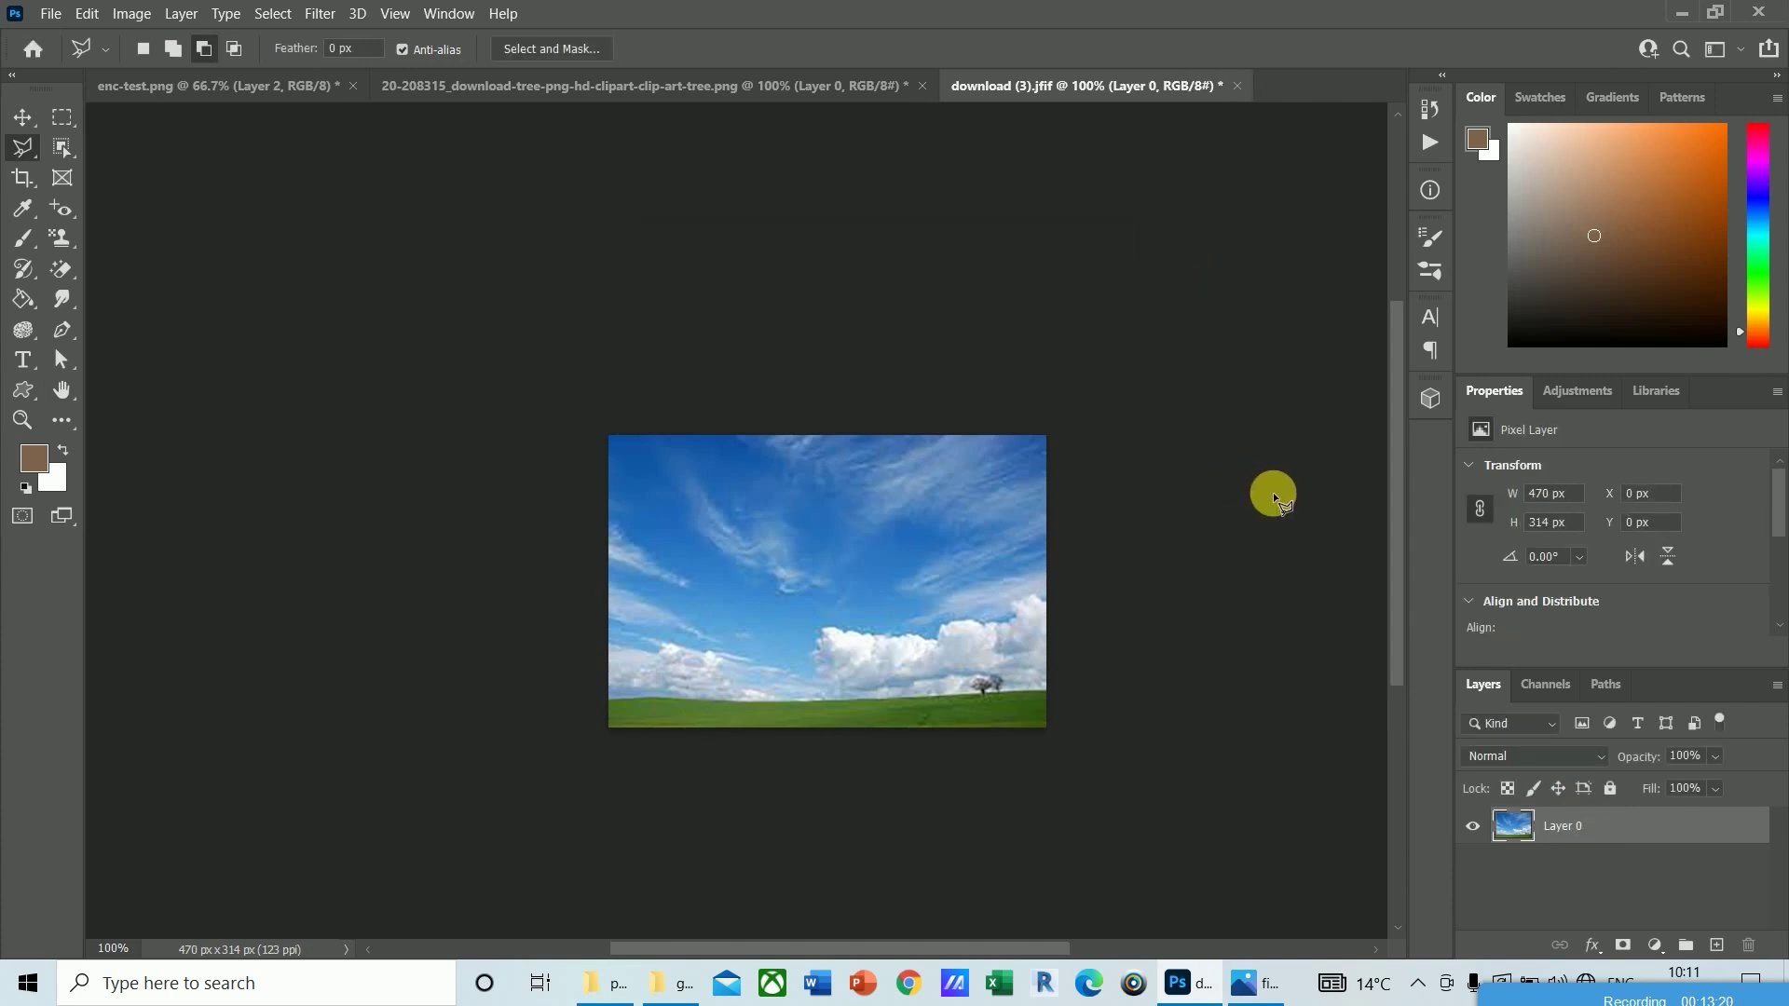
key(ctrl+a)
key(ctrl+c)
key(ctrl+Tab)
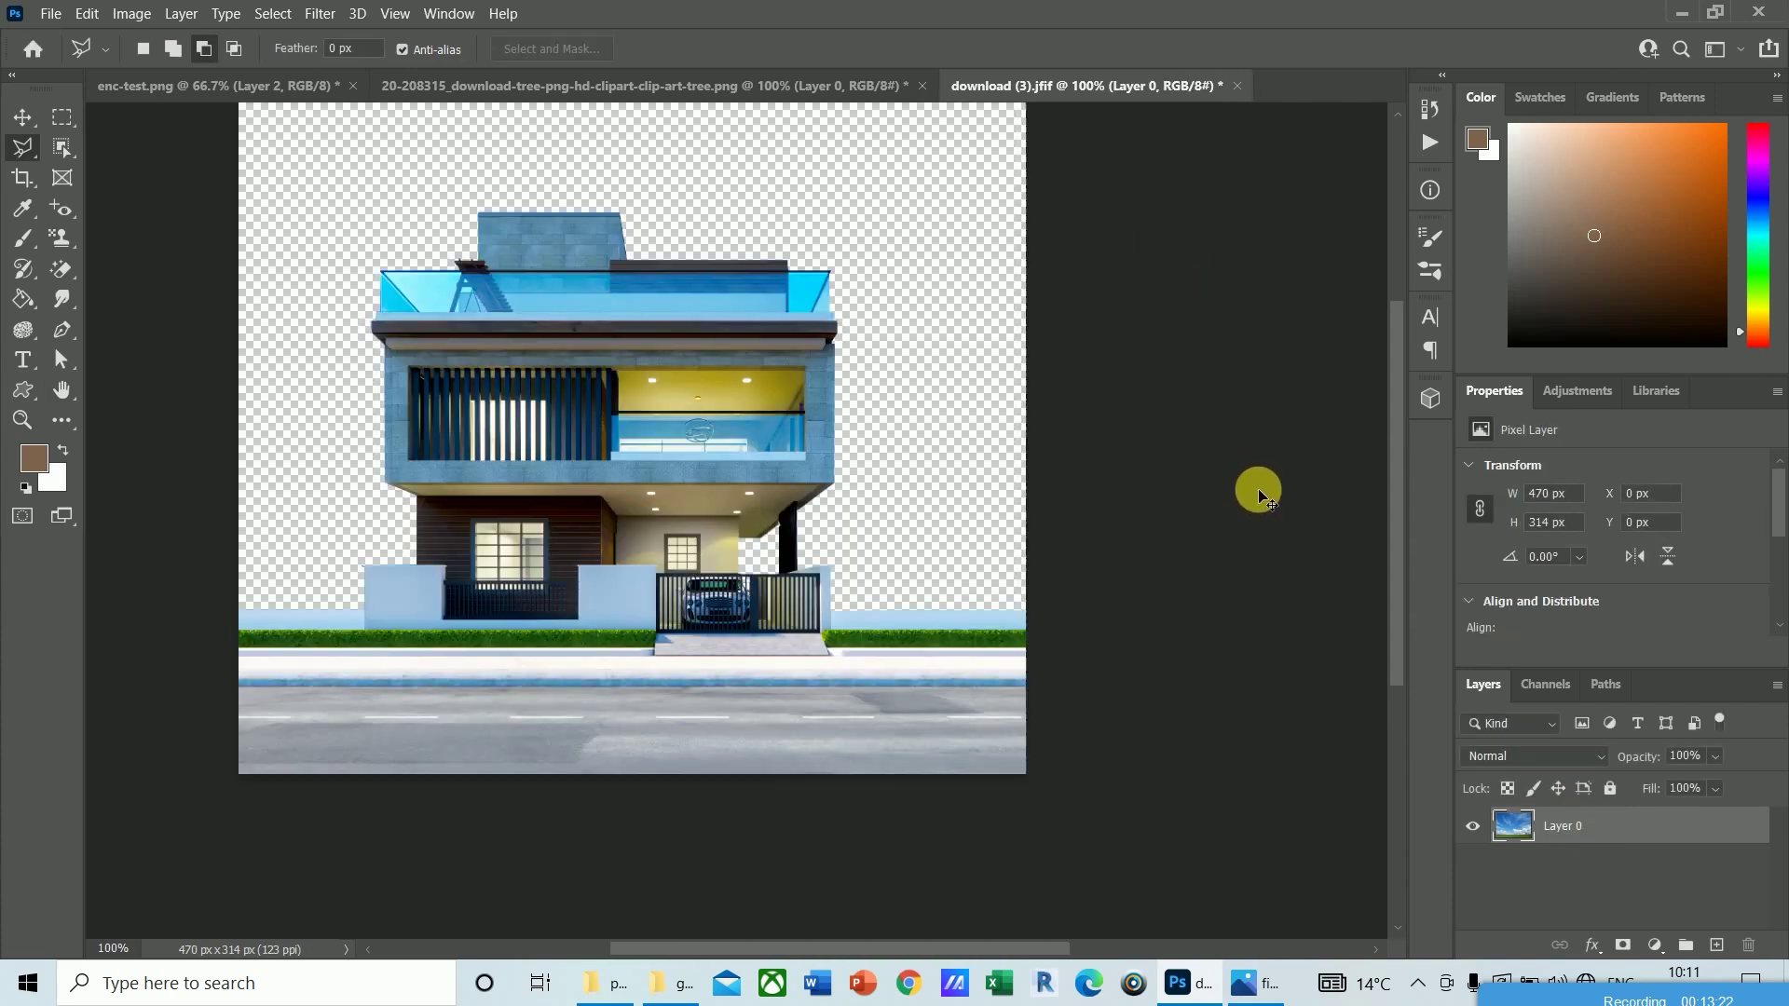
key(ctrl+v)
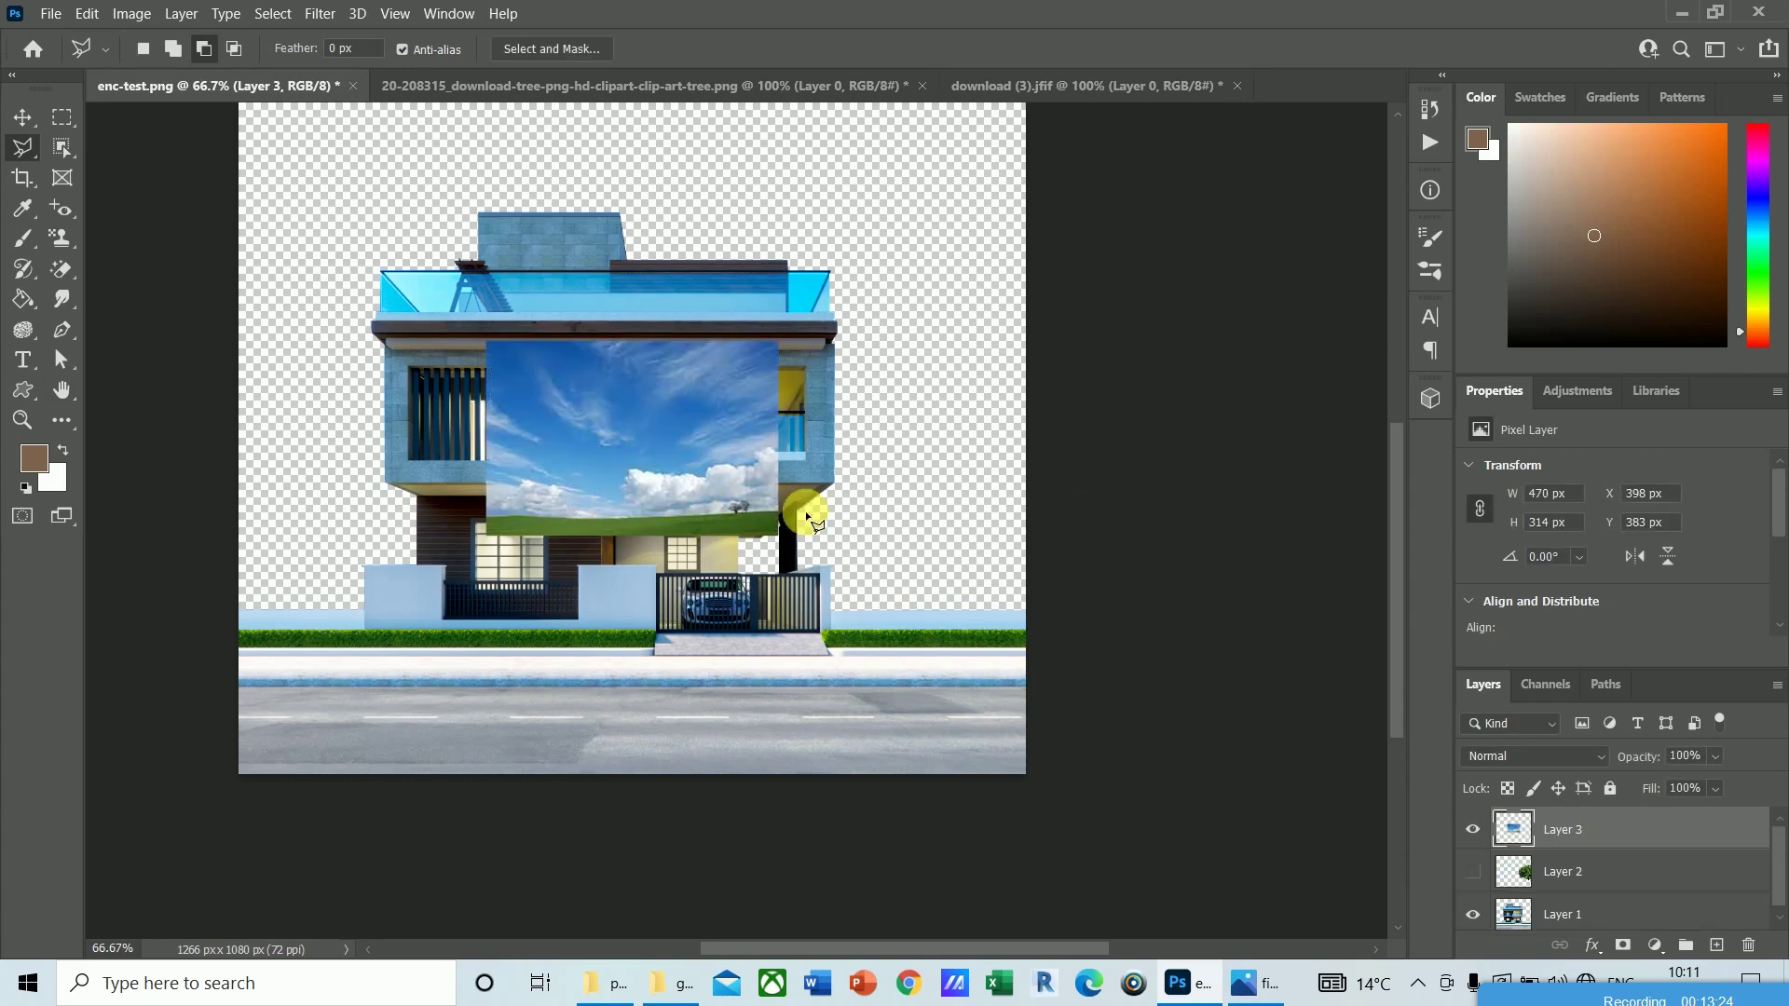
Step: Move the house layer, Layer 1, to the front of the pasted sky in the layer order
drag(1550, 829, 1571, 943)
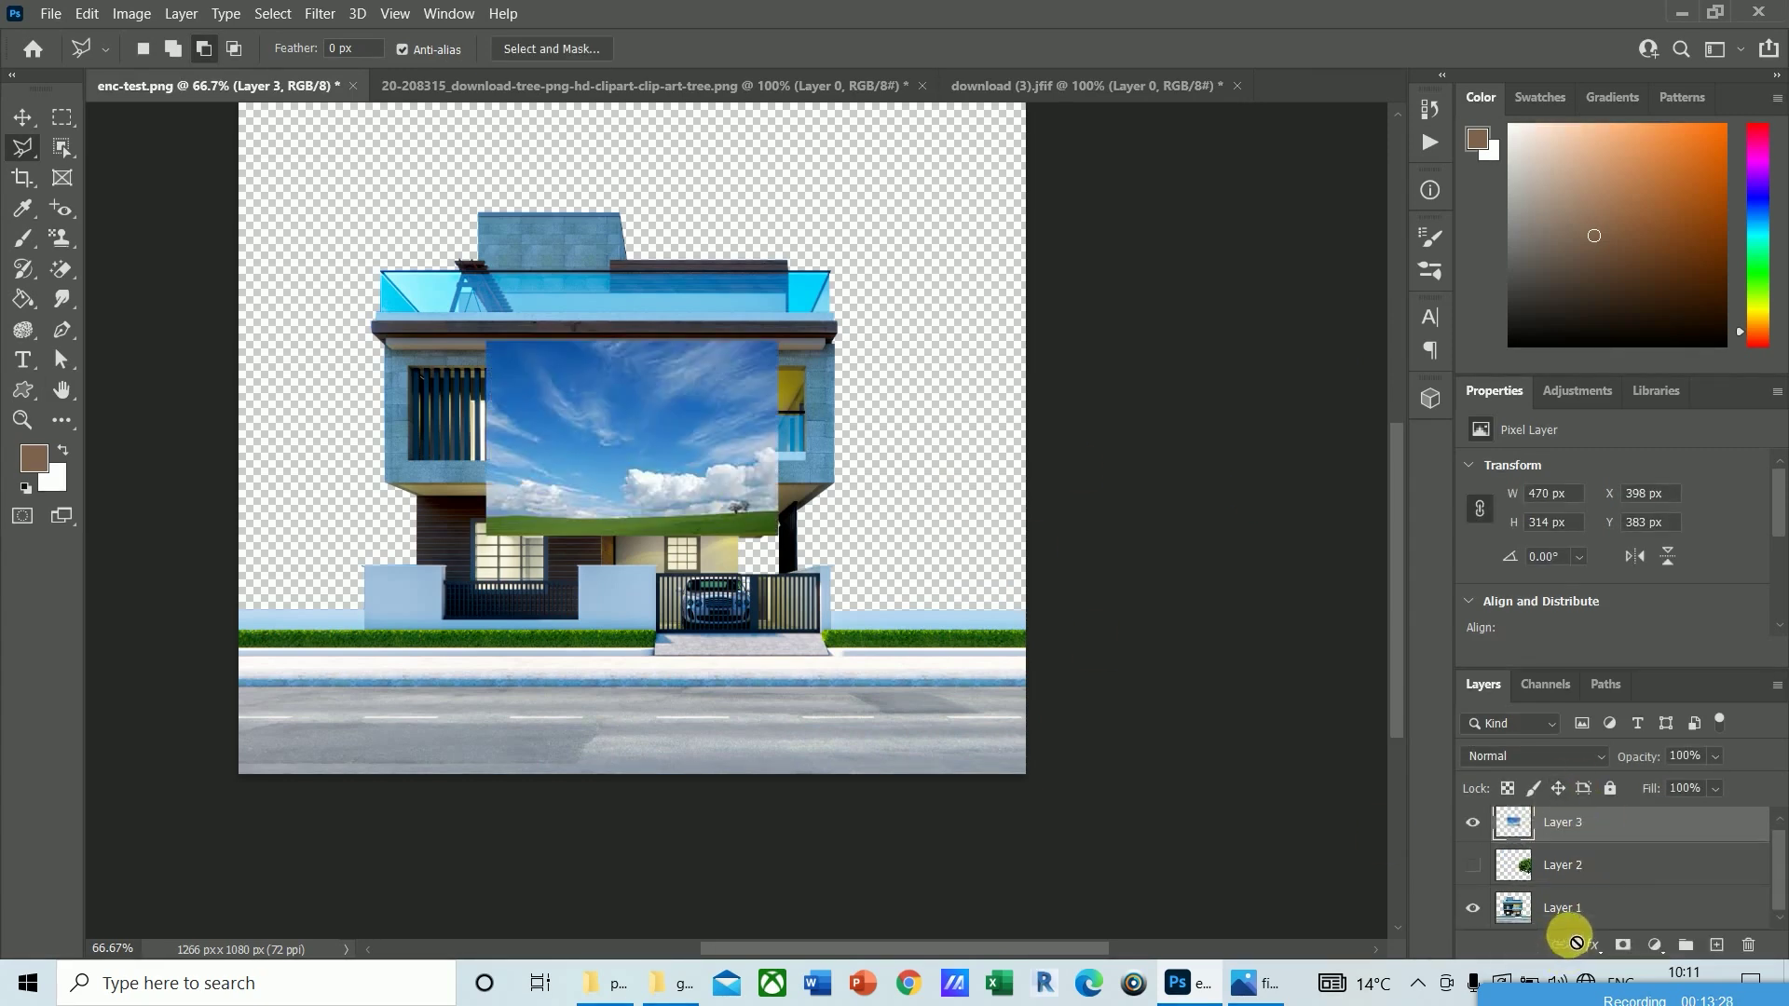
click(1574, 922)
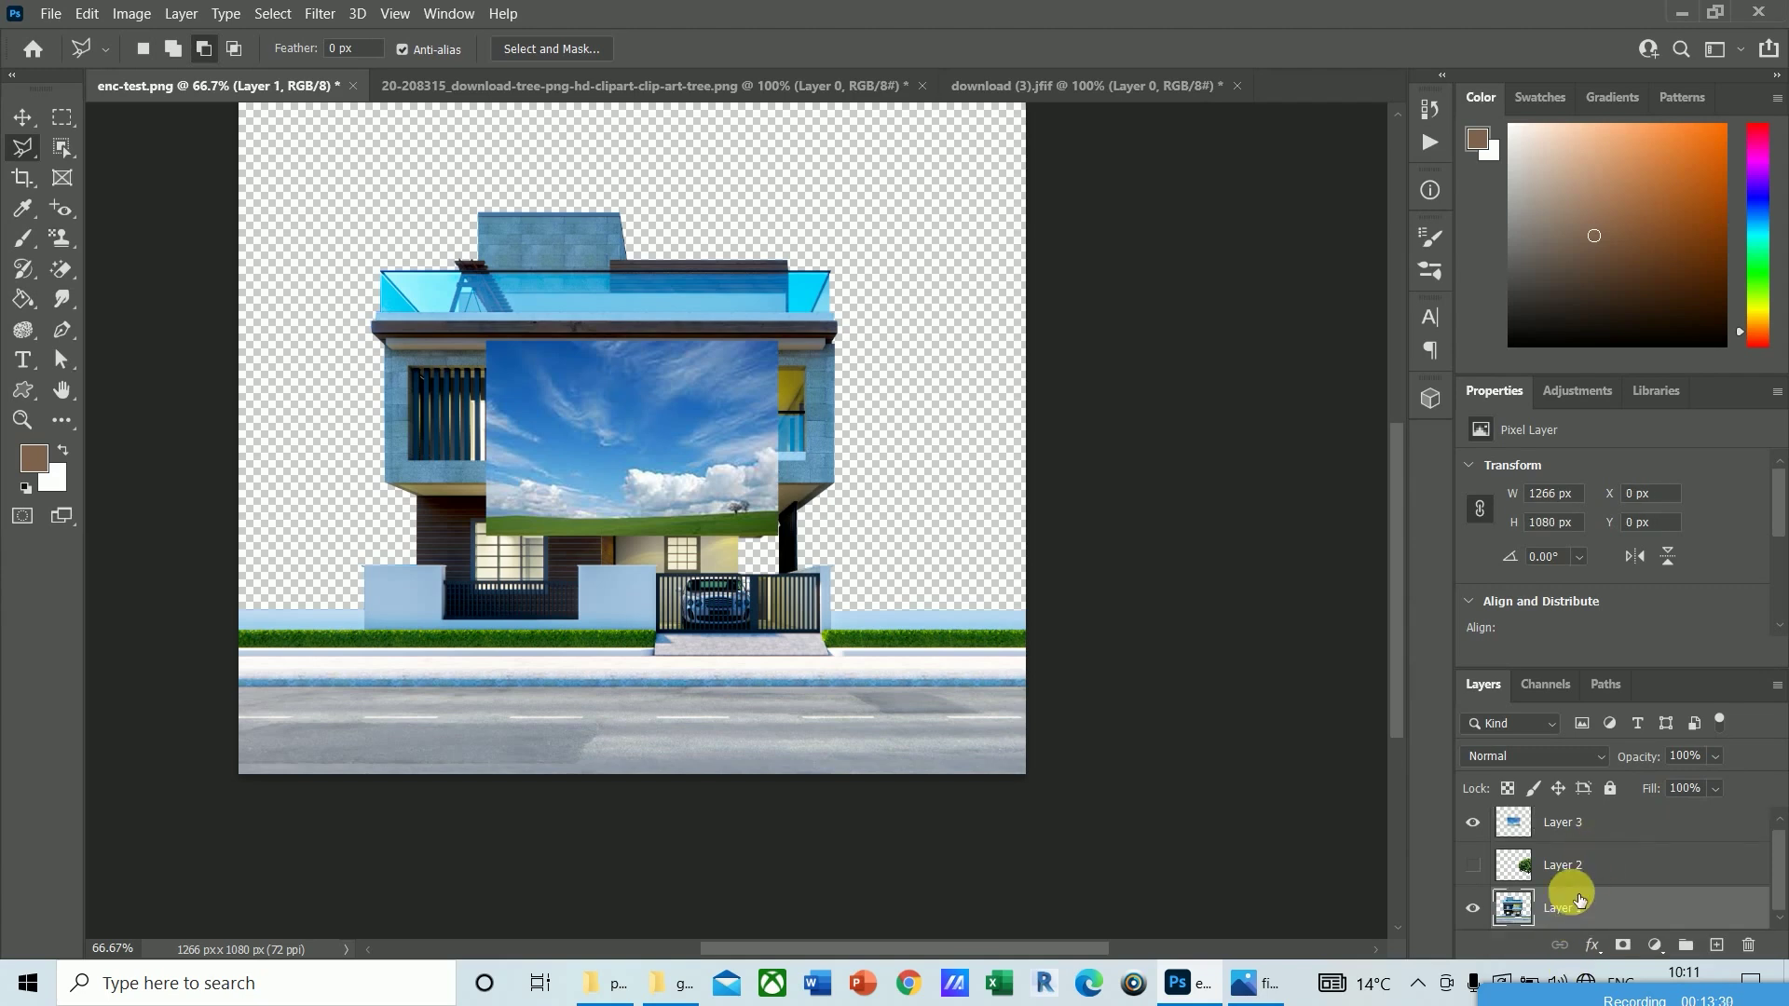
drag(1566, 907, 1565, 824)
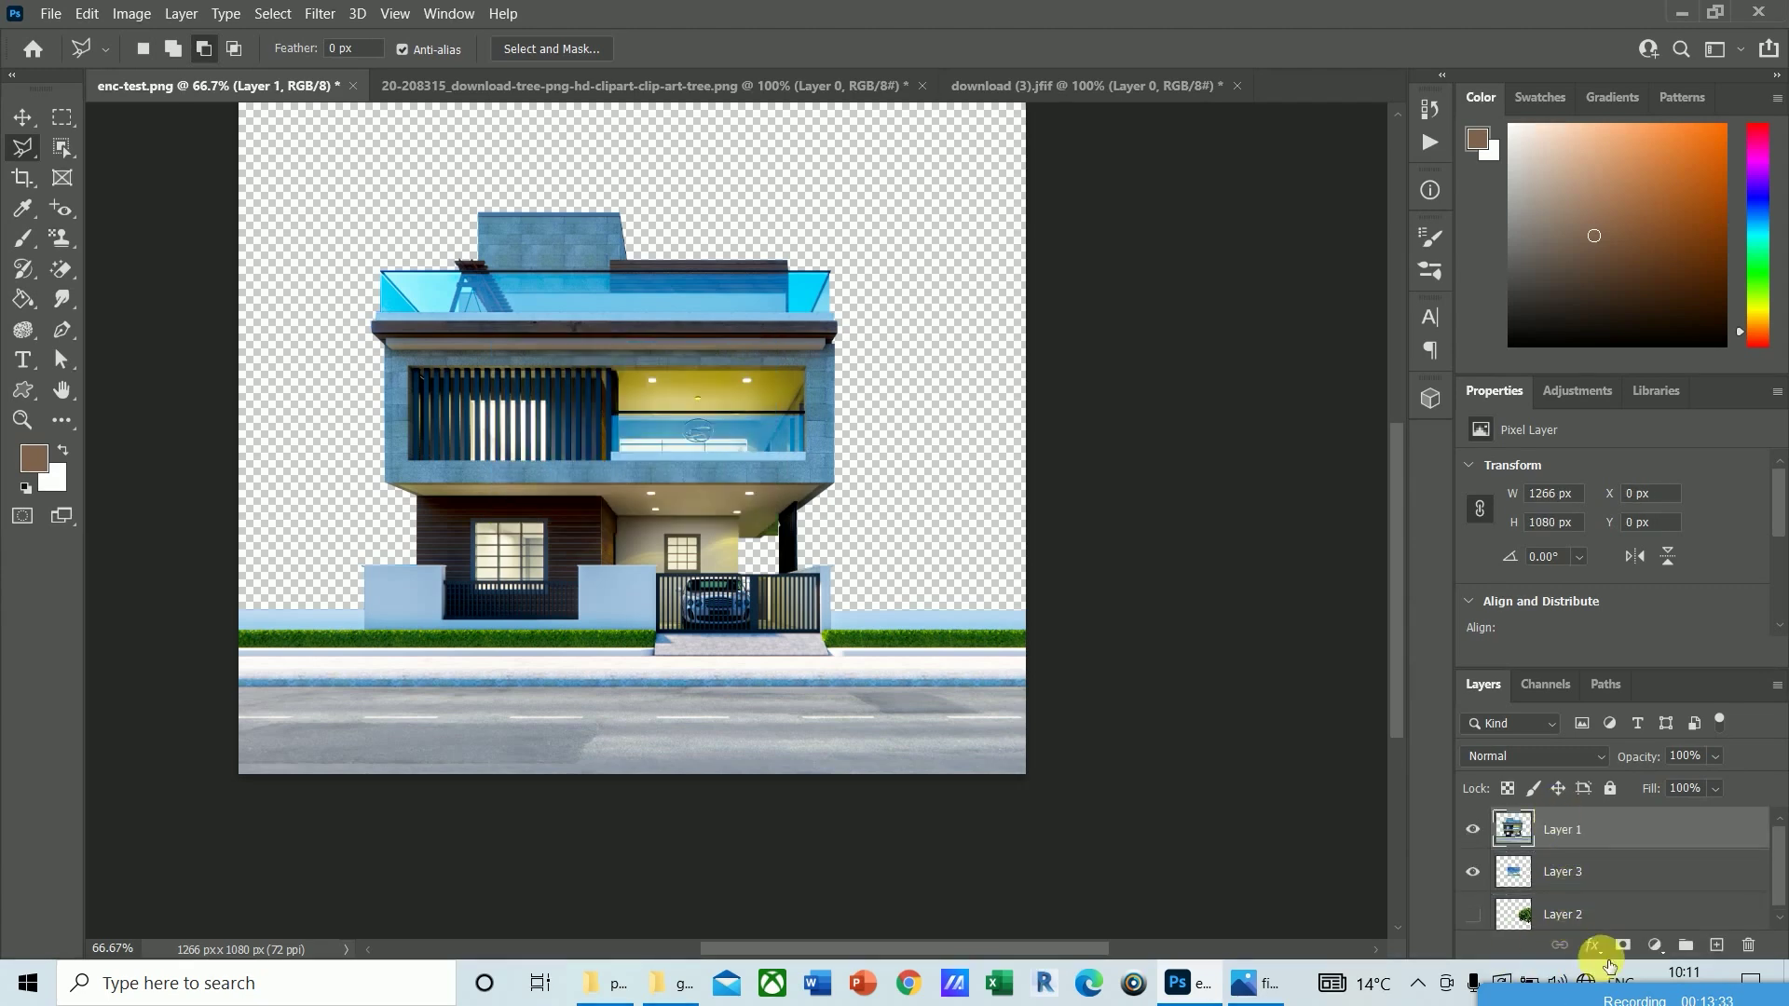
Step: Place the tree layer, Layer 2, between the house and the sky layers and make it visible
click(1575, 923)
drag(1573, 922, 1562, 866)
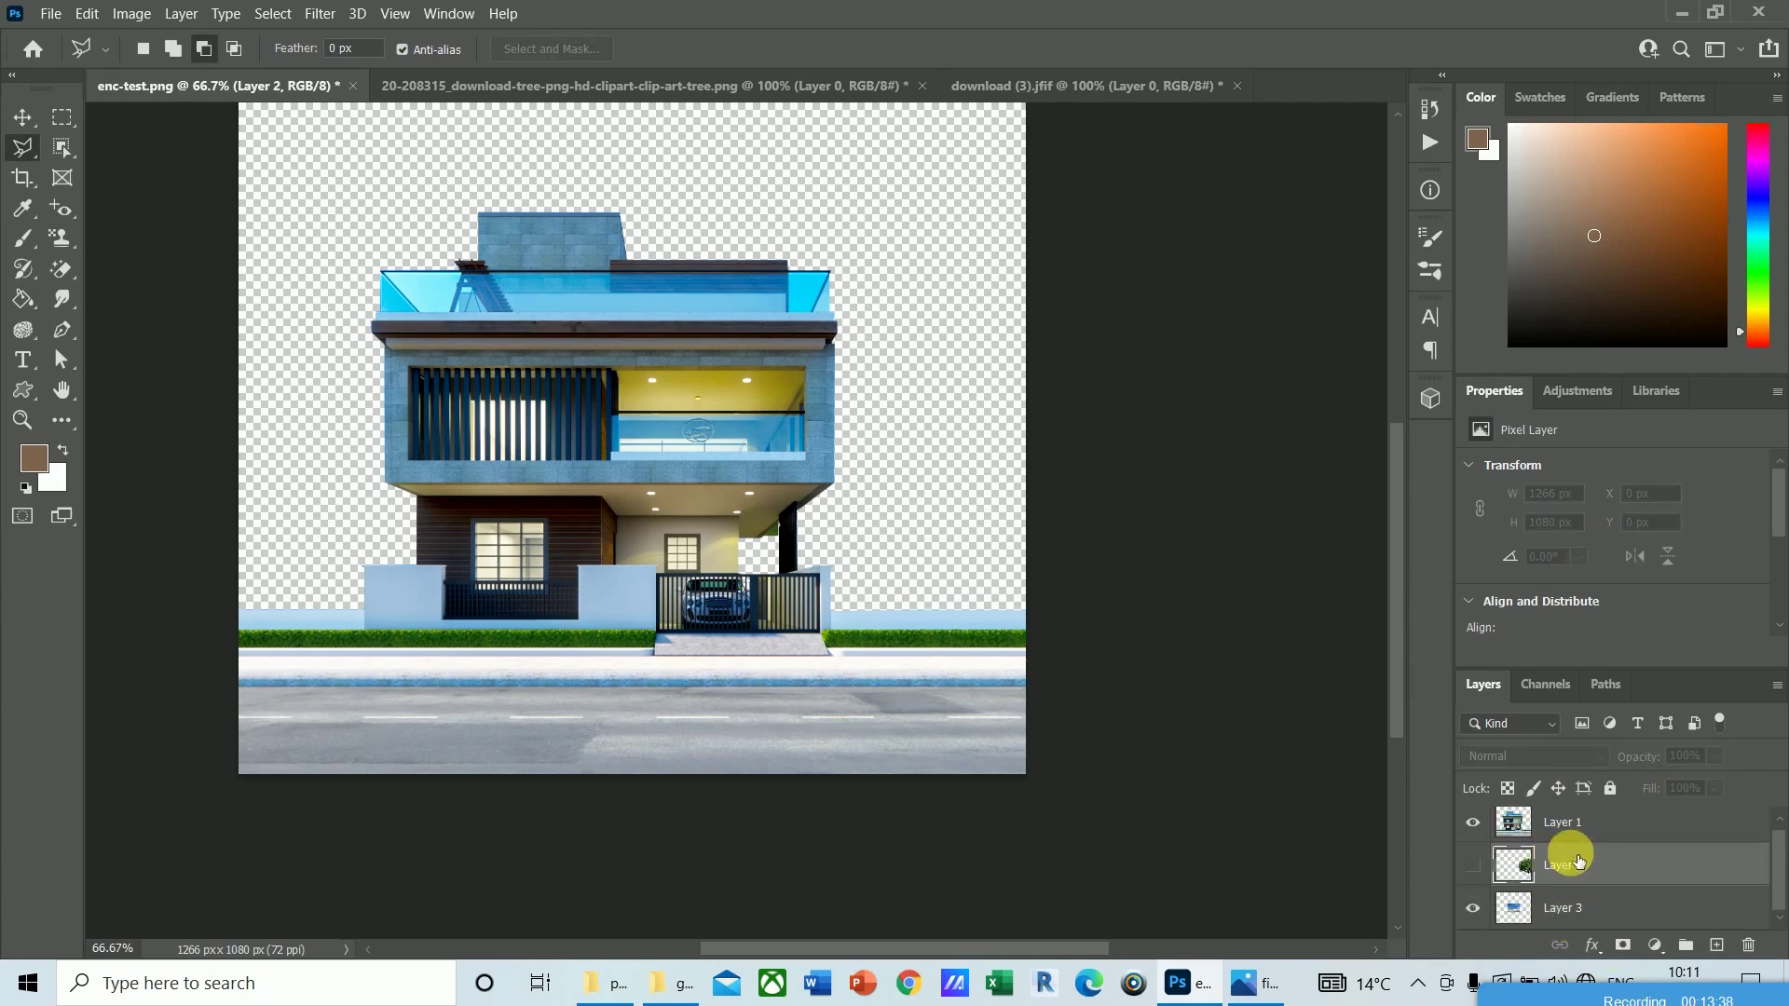
click(1476, 872)
click(1481, 865)
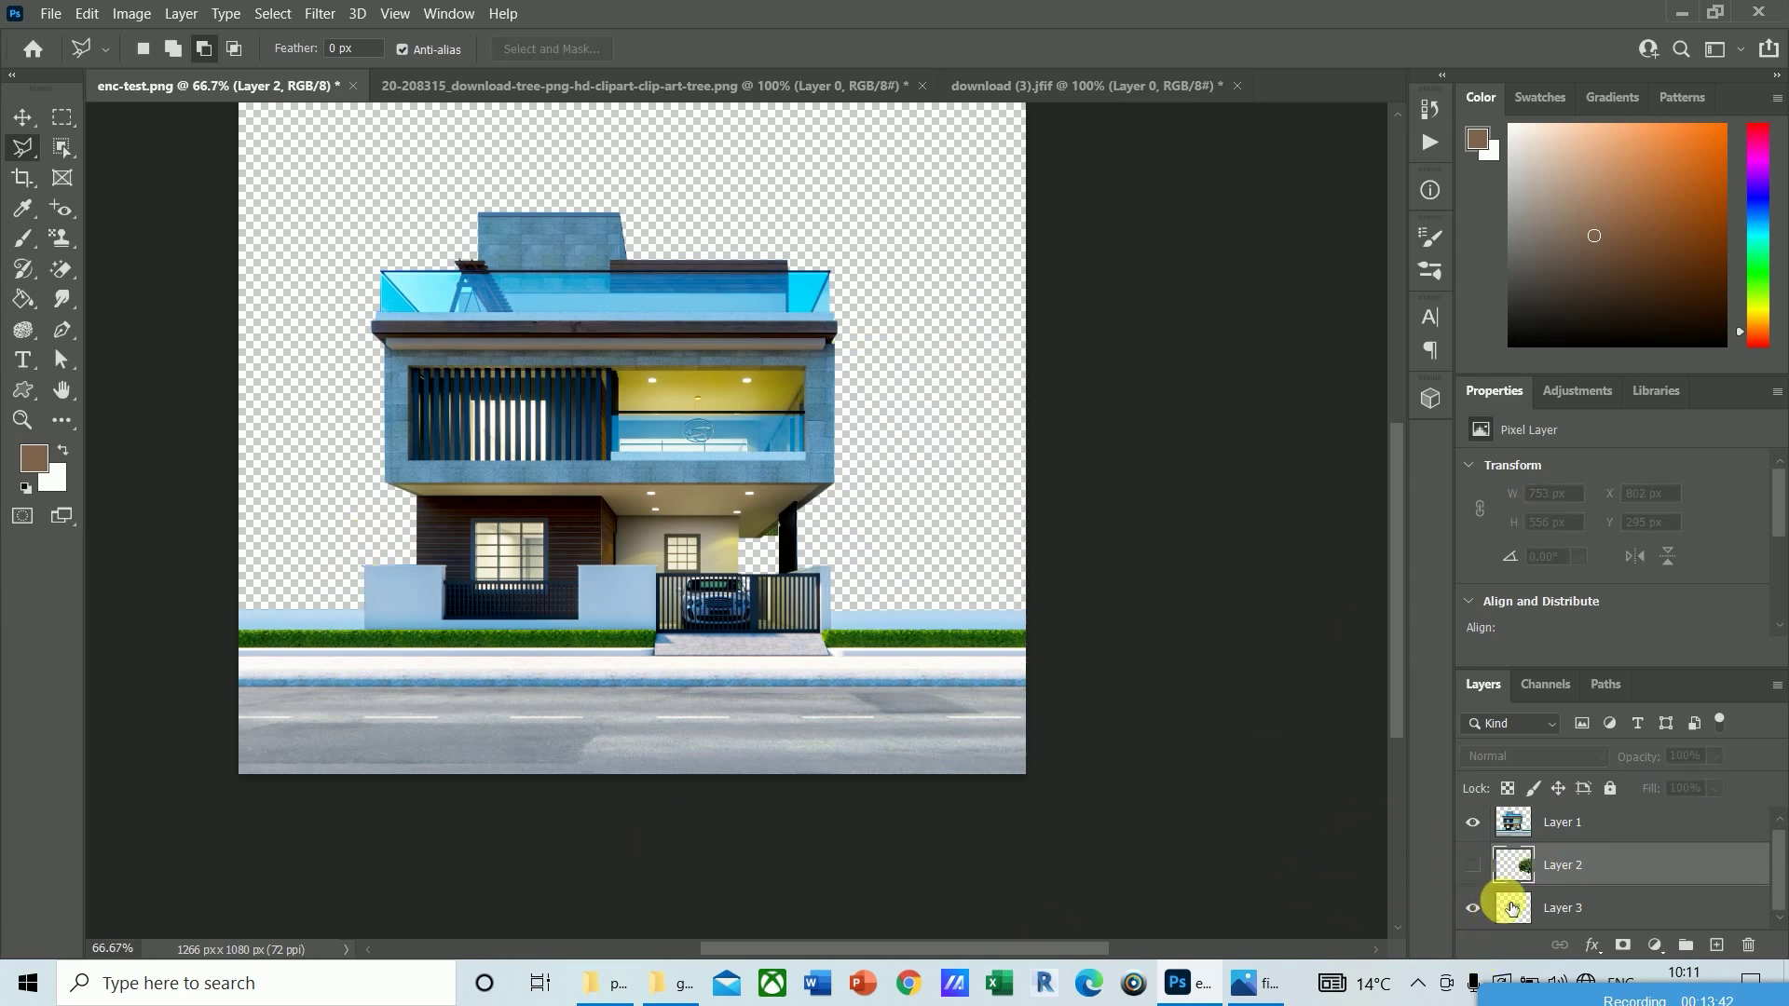
click(1475, 865)
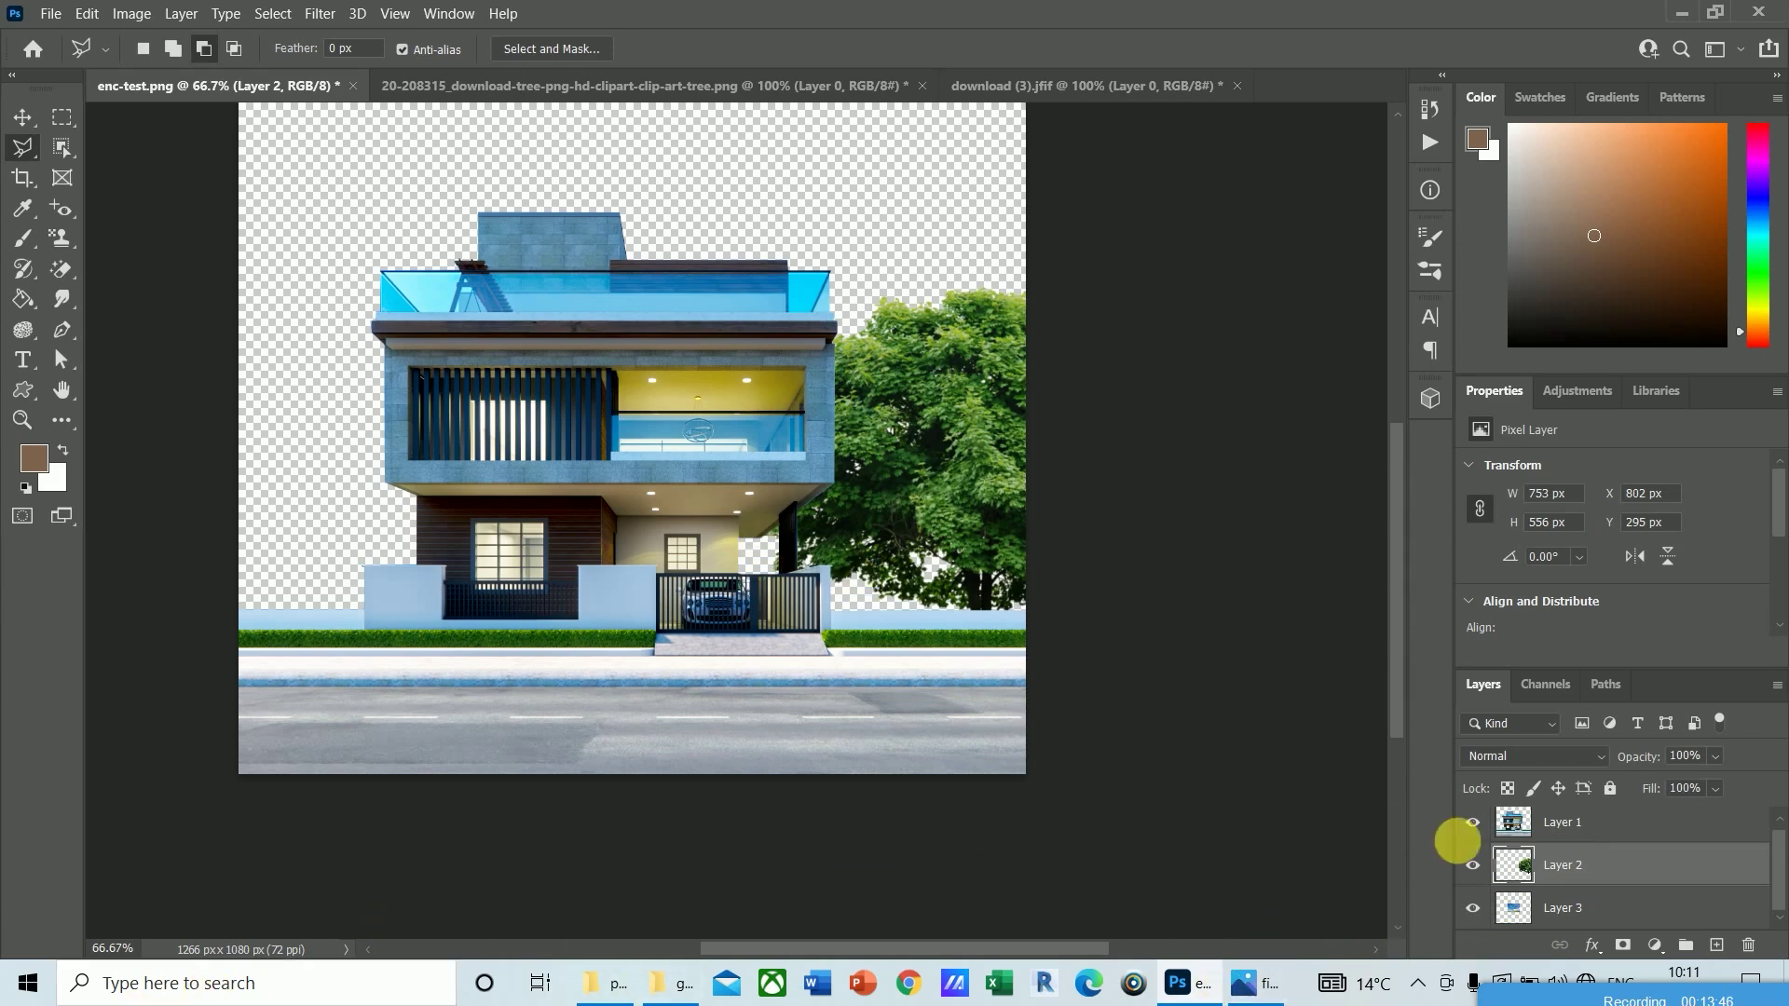
Step: Scale the sky on Layer 3 proportionally about its centre with Free Transform to about 1582 x 1056 px
click(1566, 909)
mouse_move(689, 994)
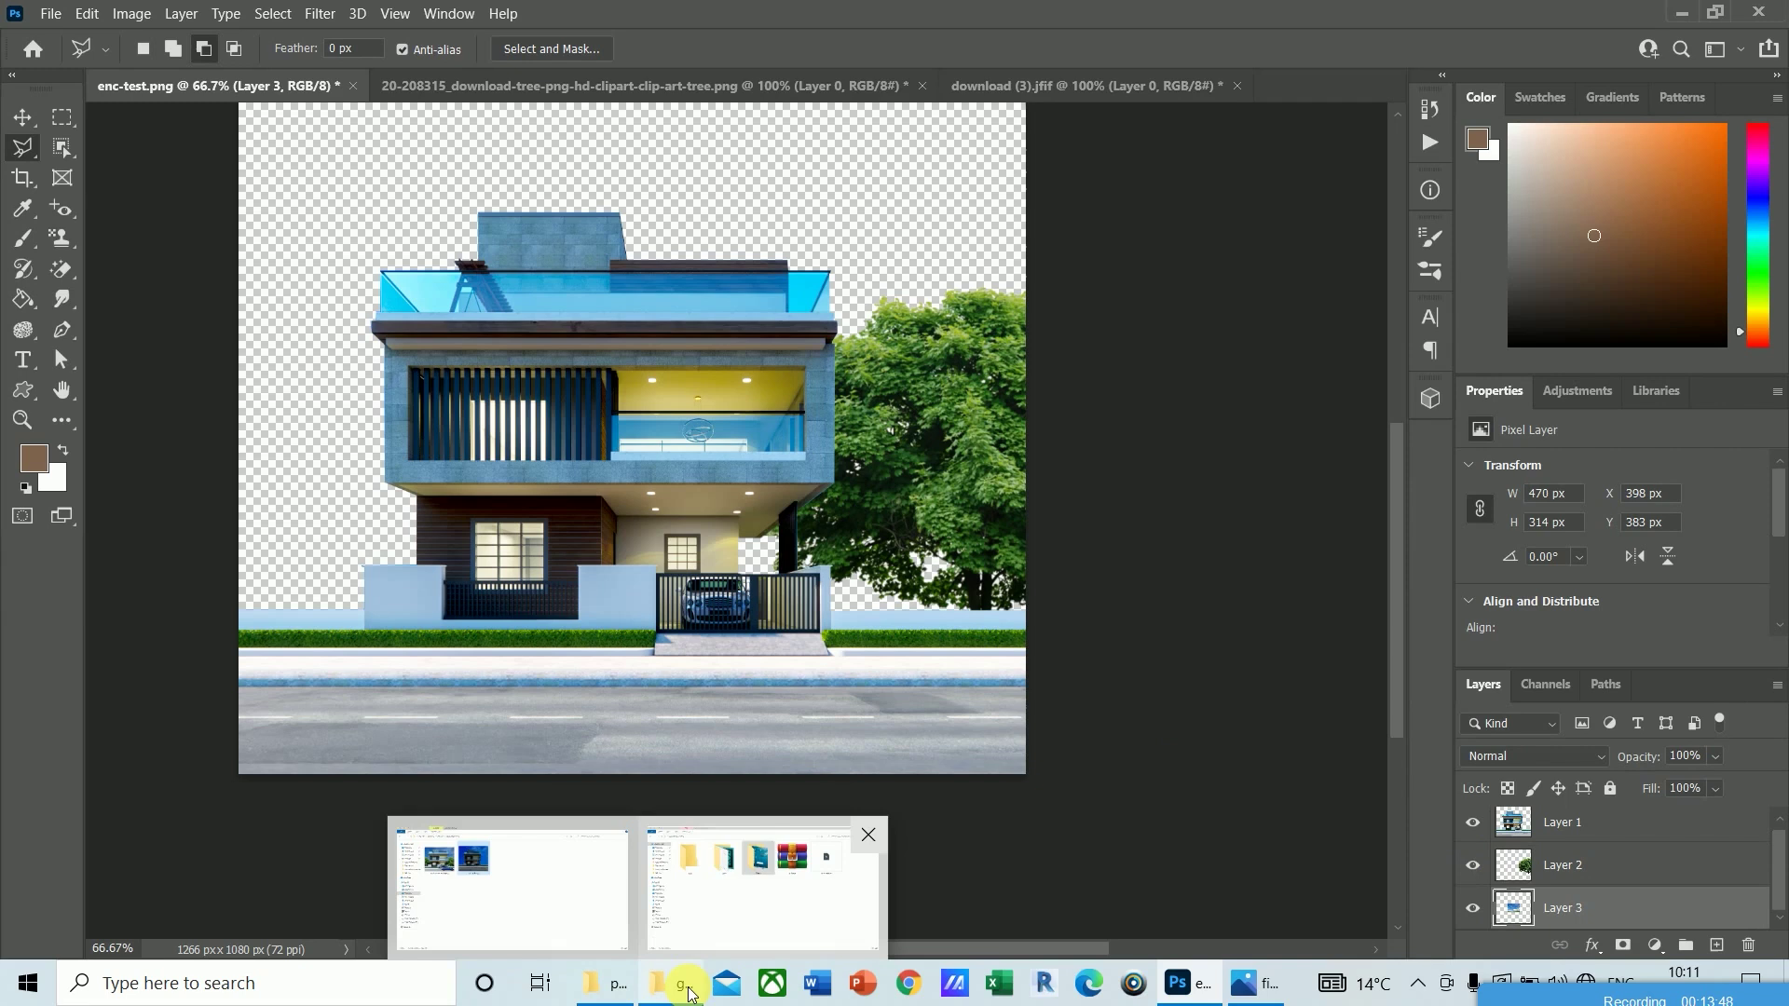
key(ctrl+t)
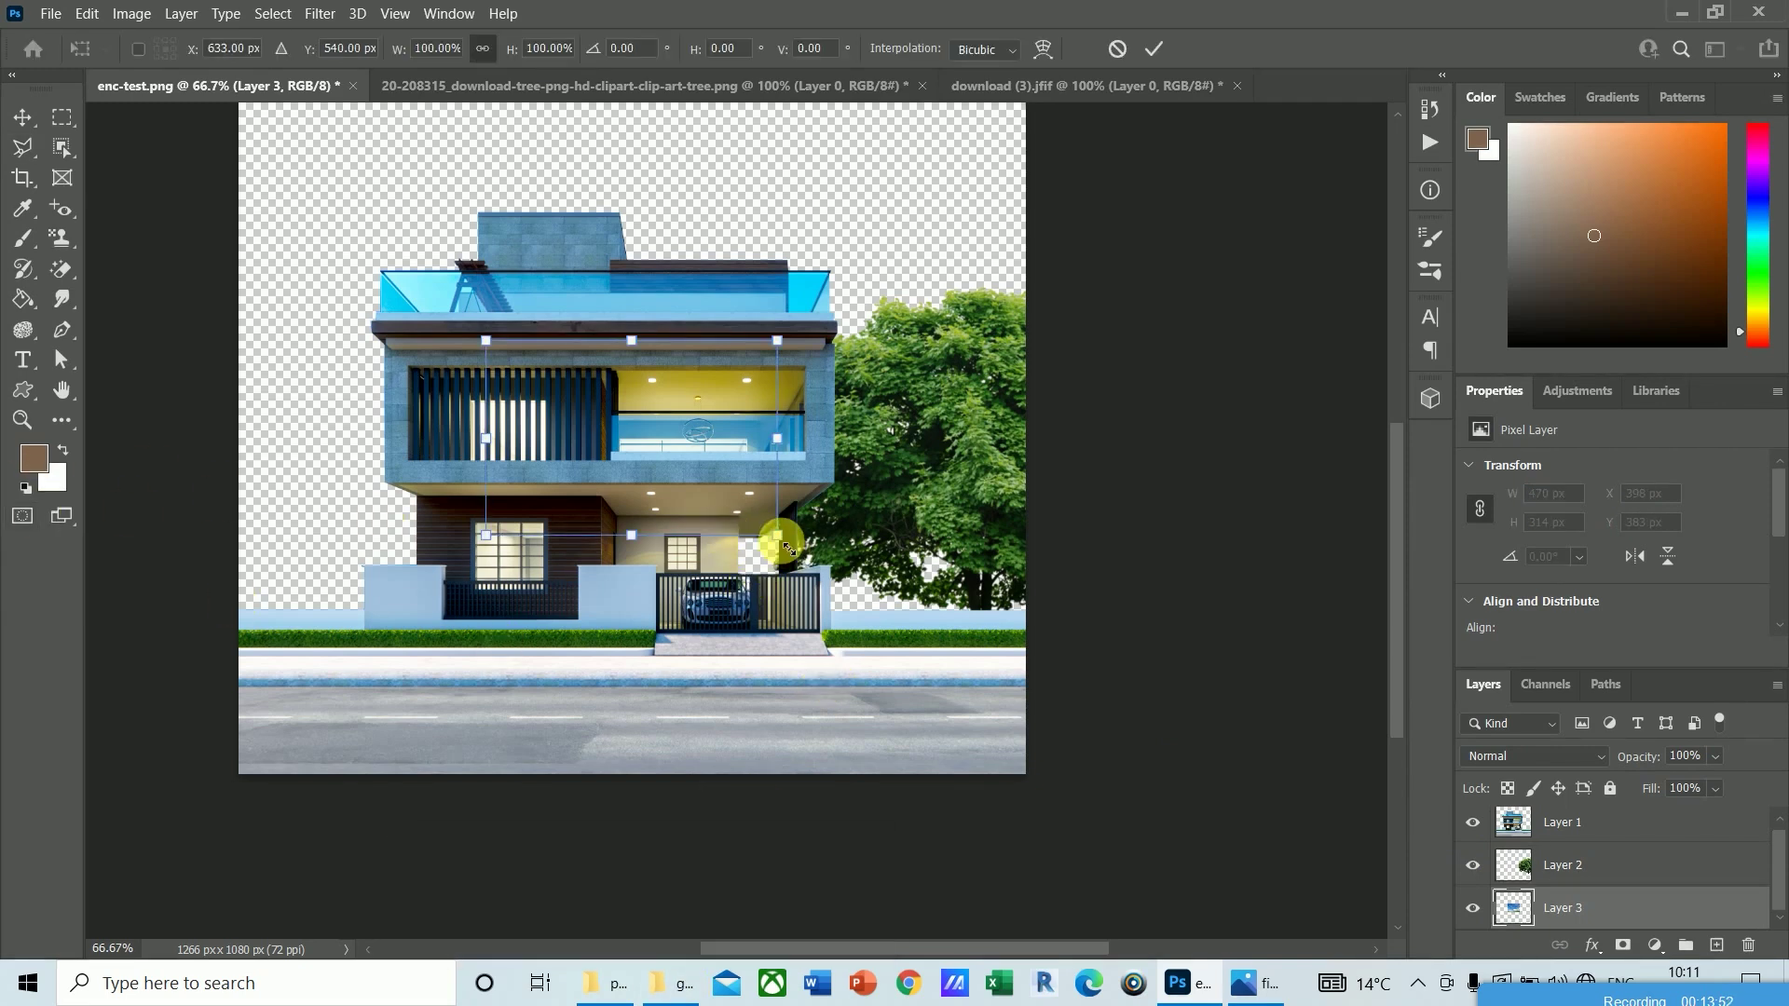
drag(783, 539, 1148, 730)
key(Return)
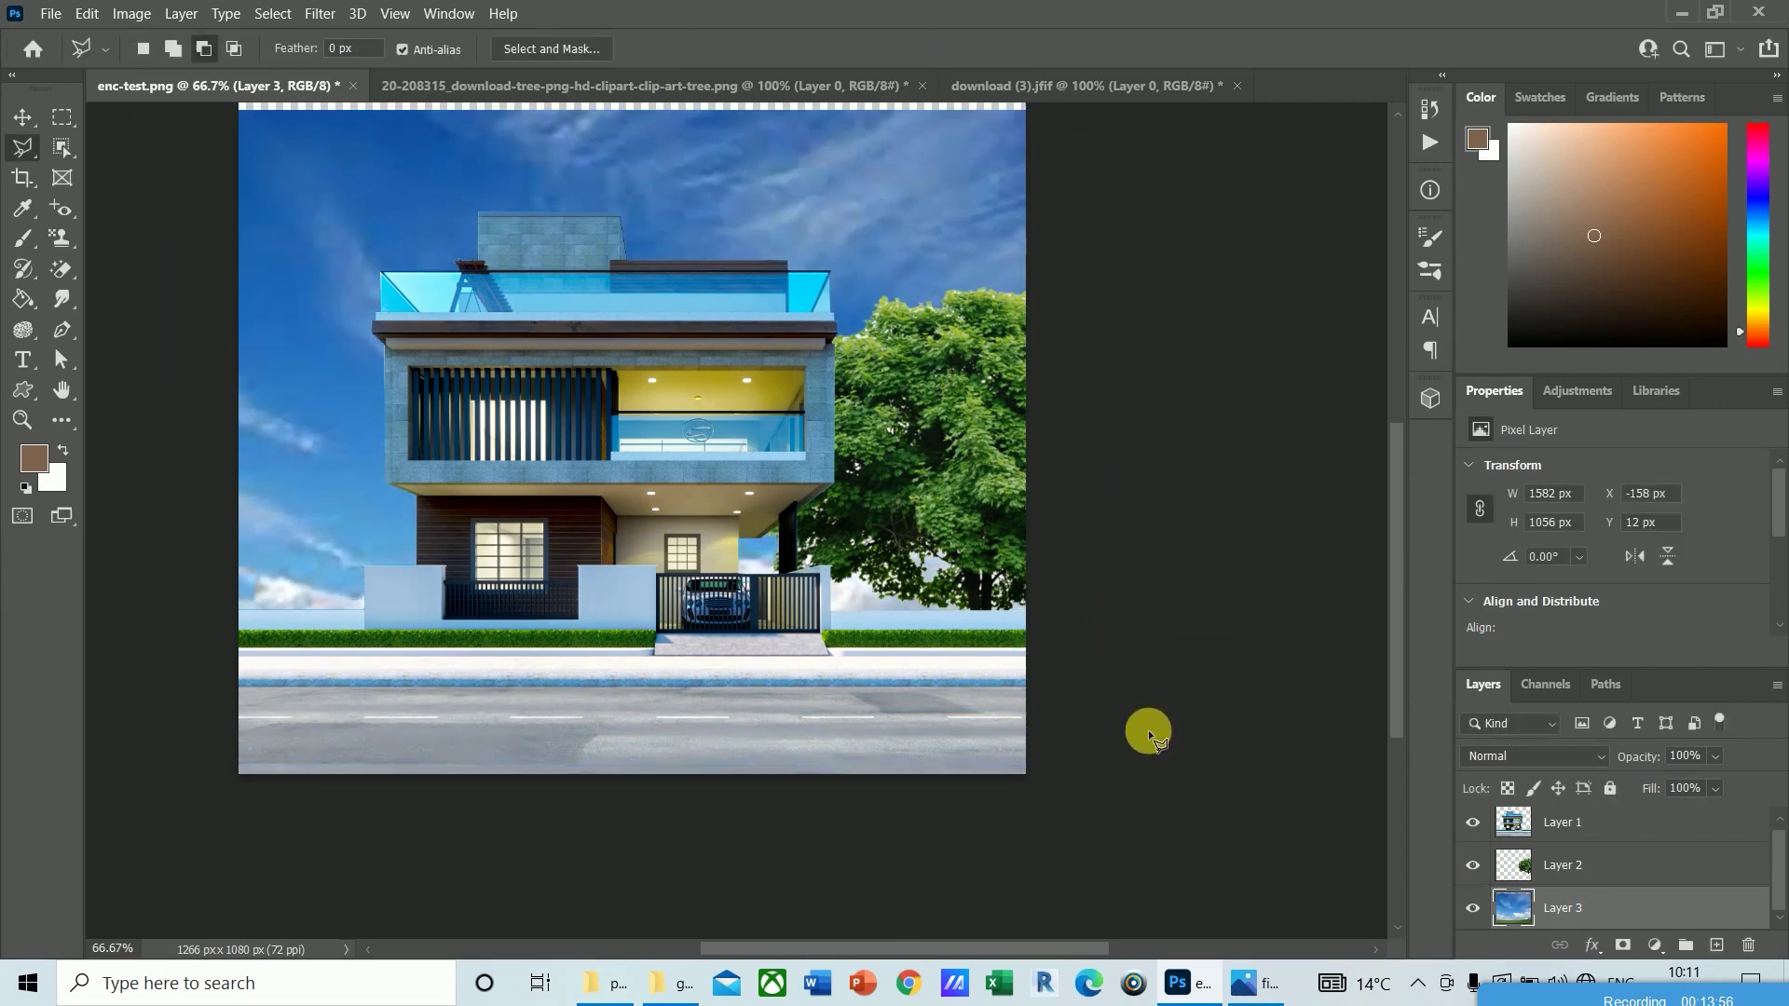
Step: Move the sky layer upward to cover the transparent strip along the canvas's upper edge
drag(1399, 667, 1395, 597)
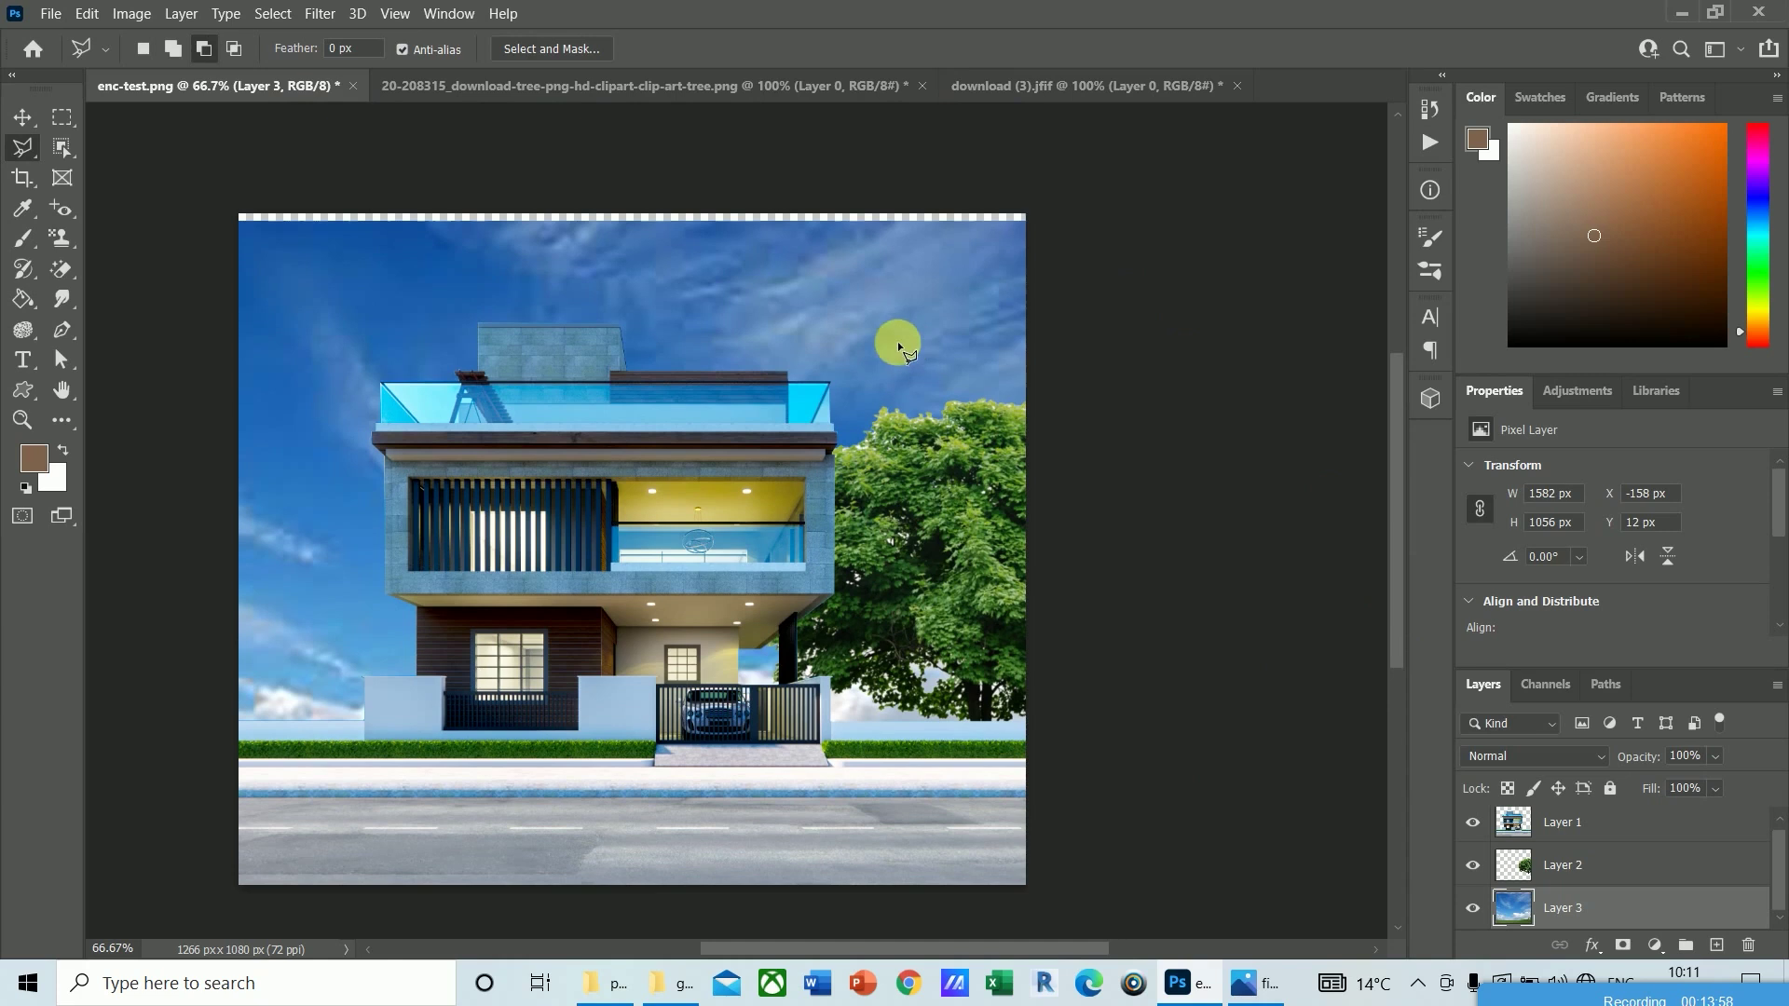
key(v)
drag(860, 327, 855, 281)
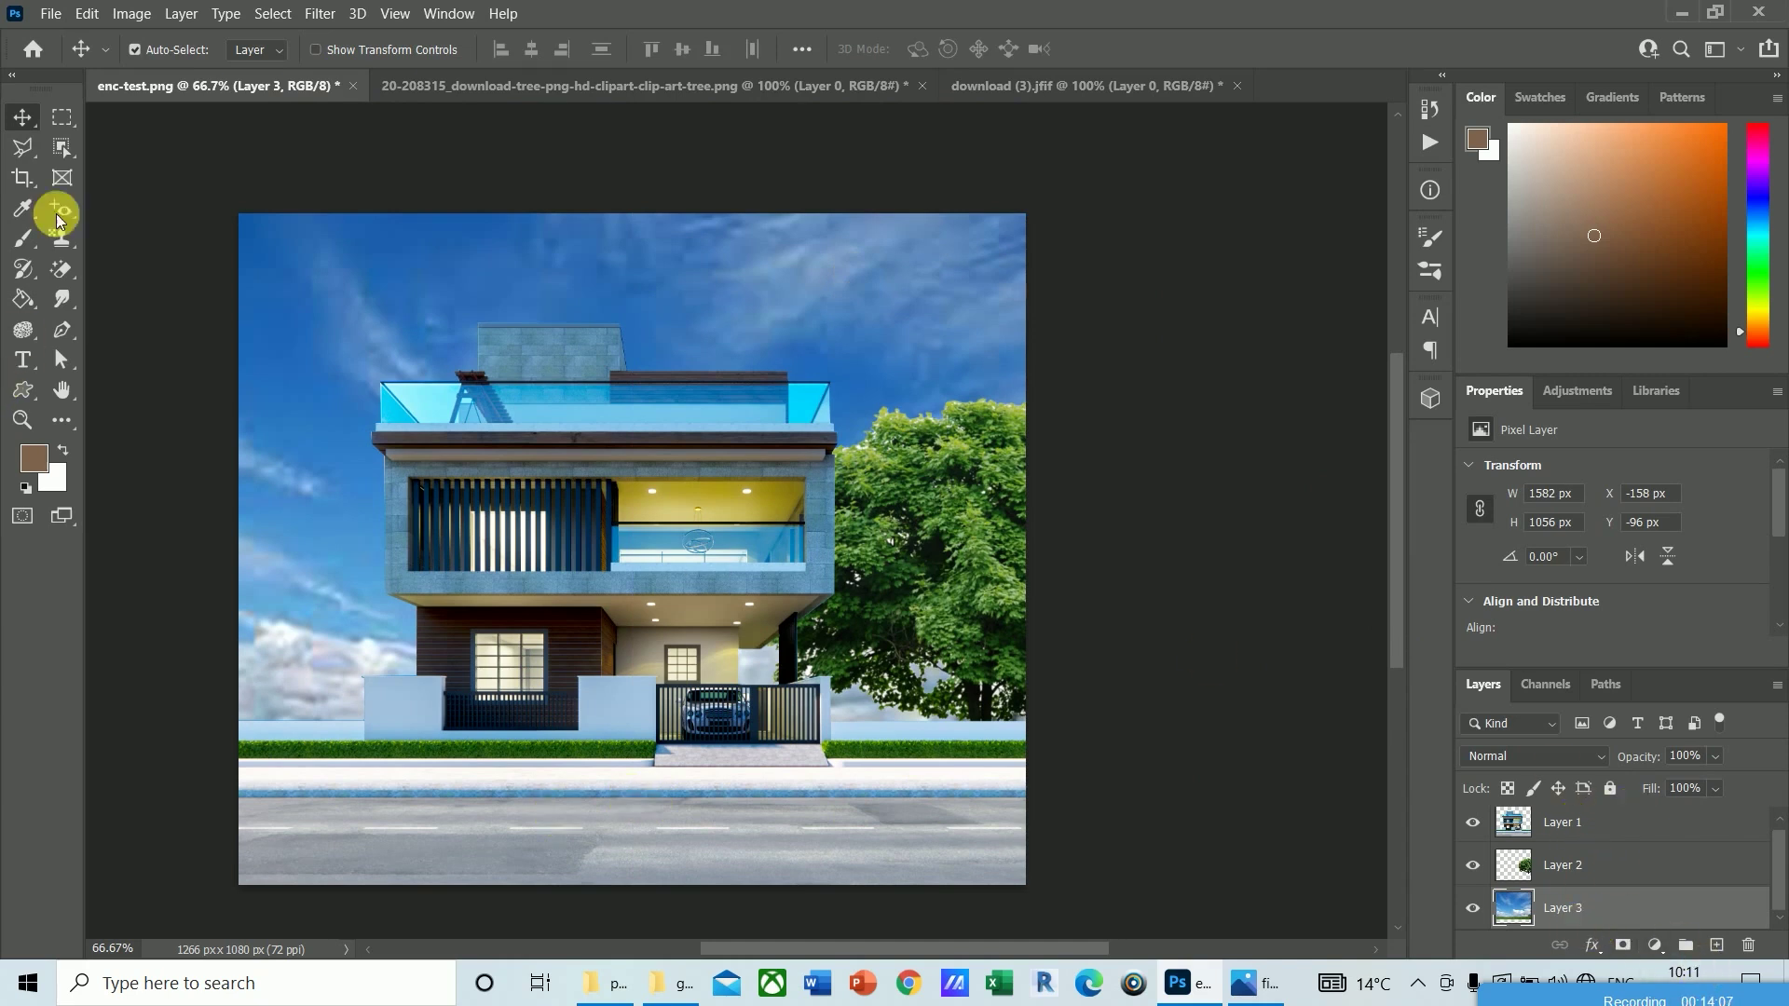
Step: Start Sky Replacement on the sky layer and try two cloudy presets from the Blue Skies group
click(86, 17)
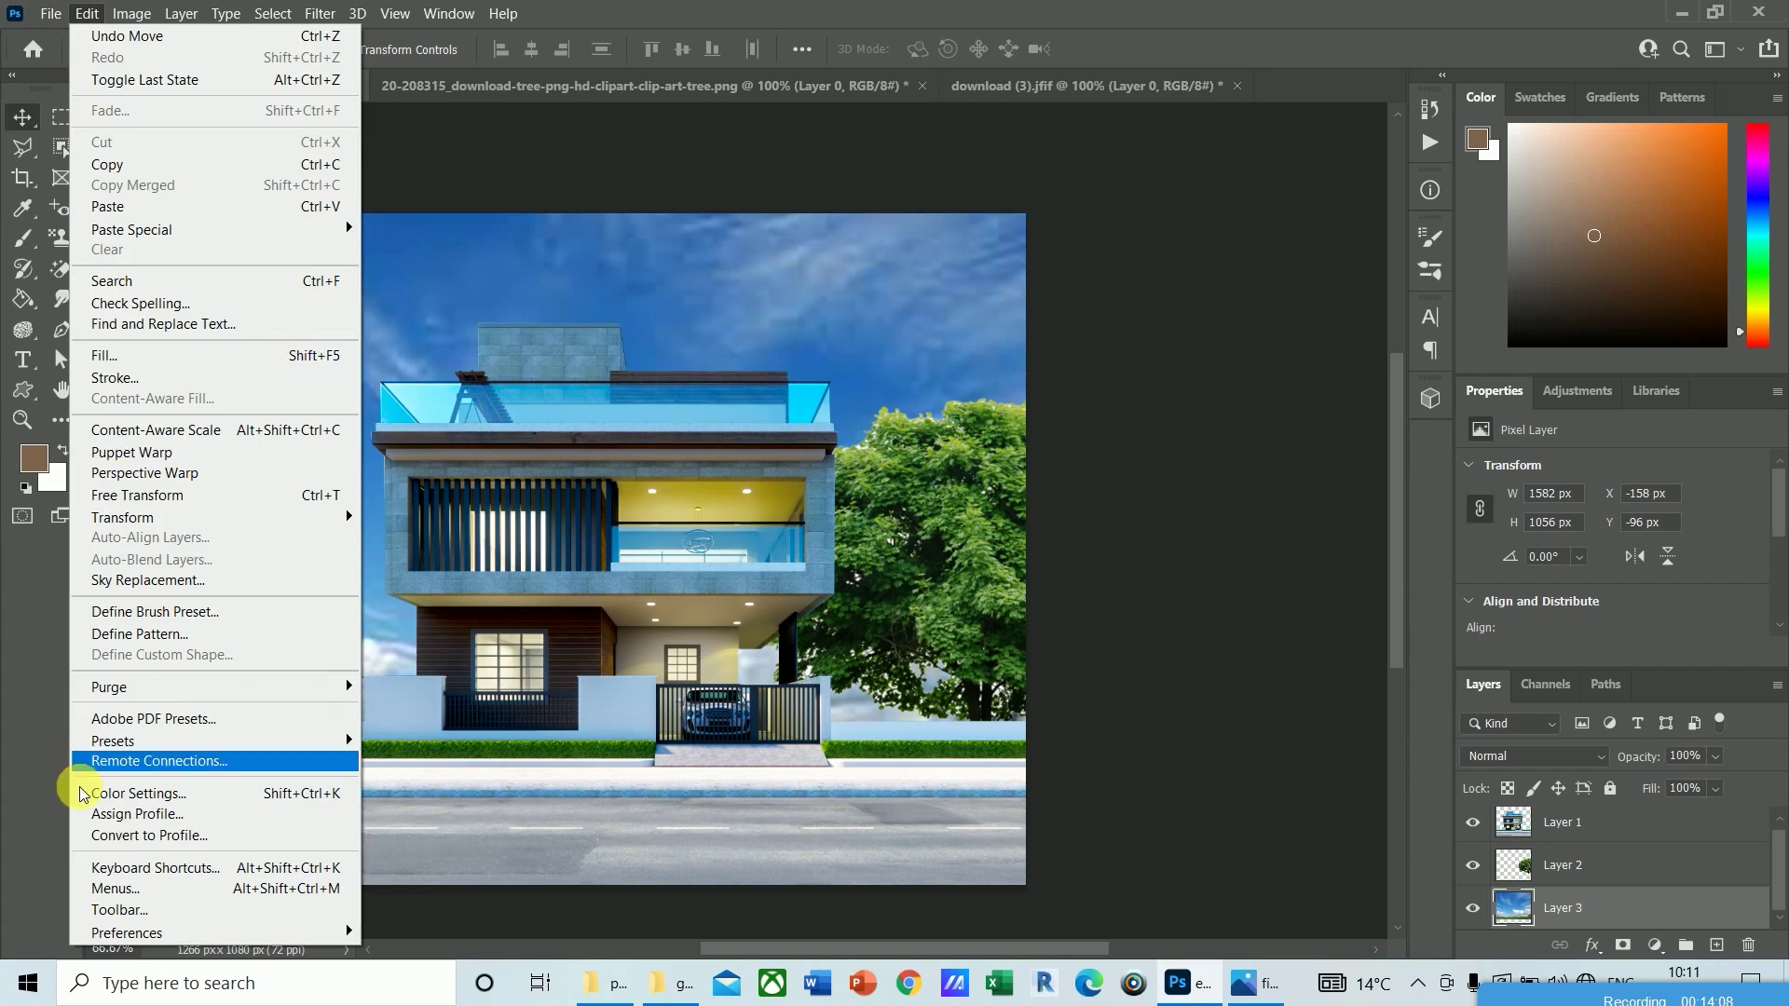
click(149, 581)
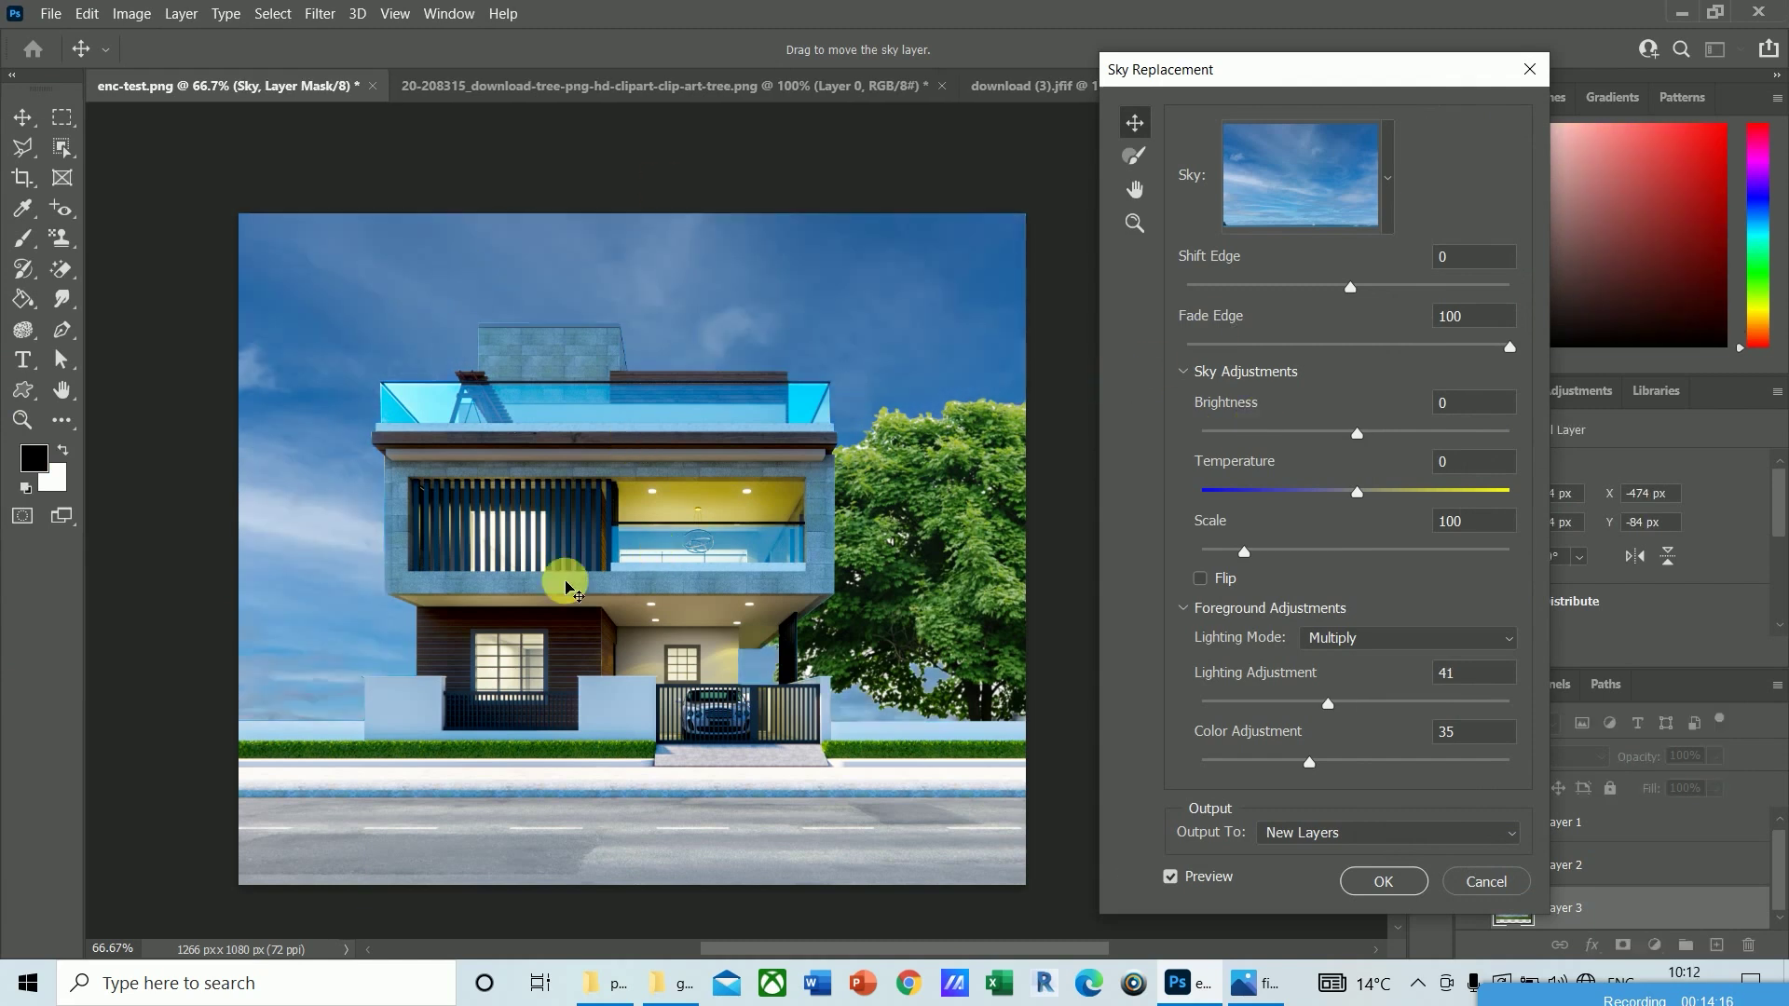
click(1385, 193)
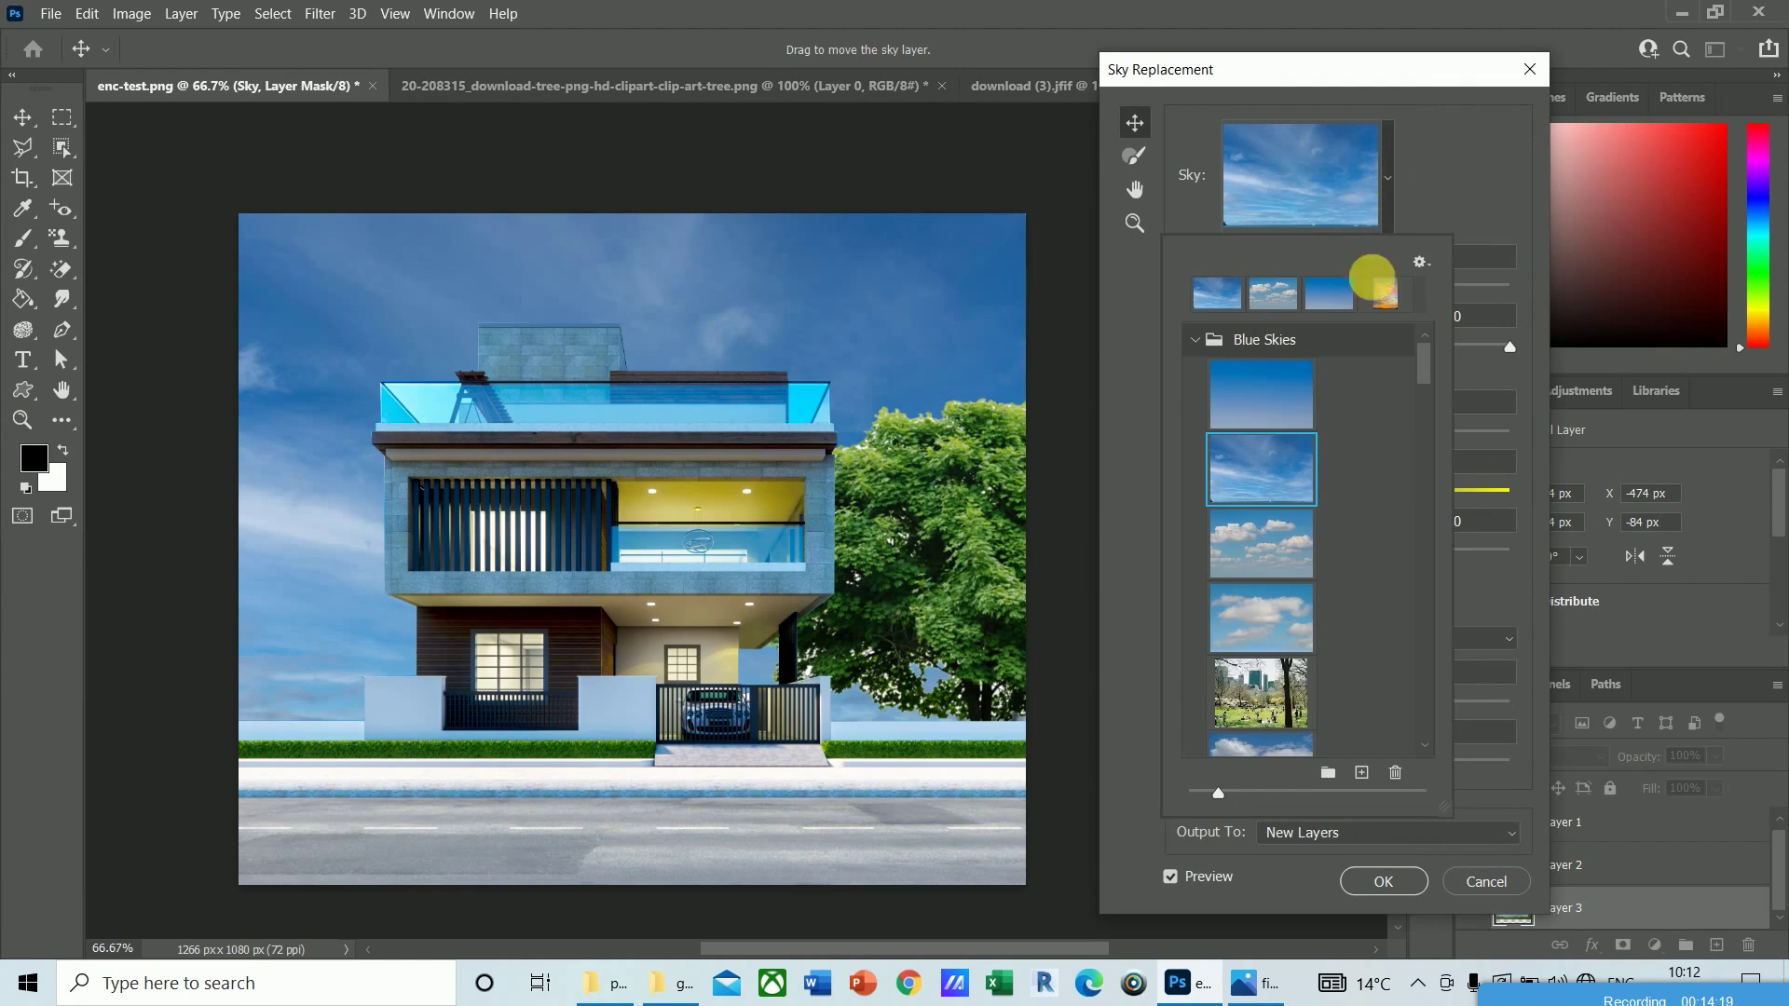
click(1286, 558)
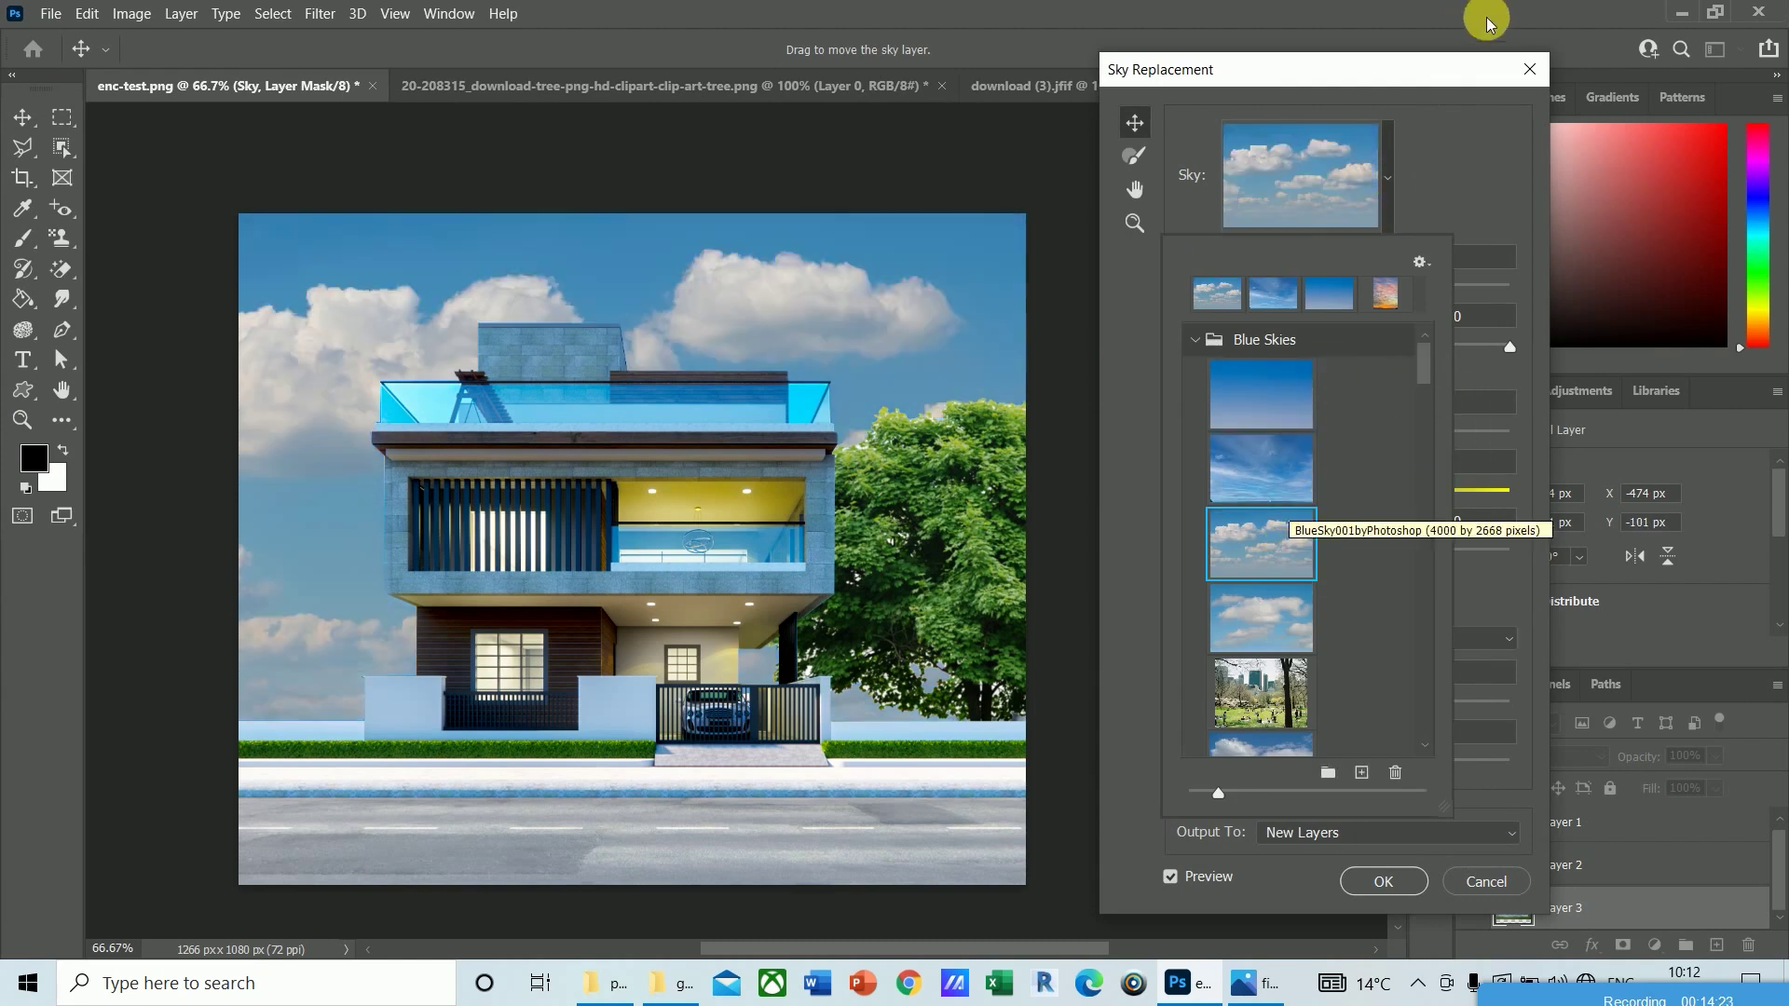
mouse_move(1426, 368)
mouse_down()
mouse_move(1431, 427)
mouse_move(1436, 400)
mouse_up()
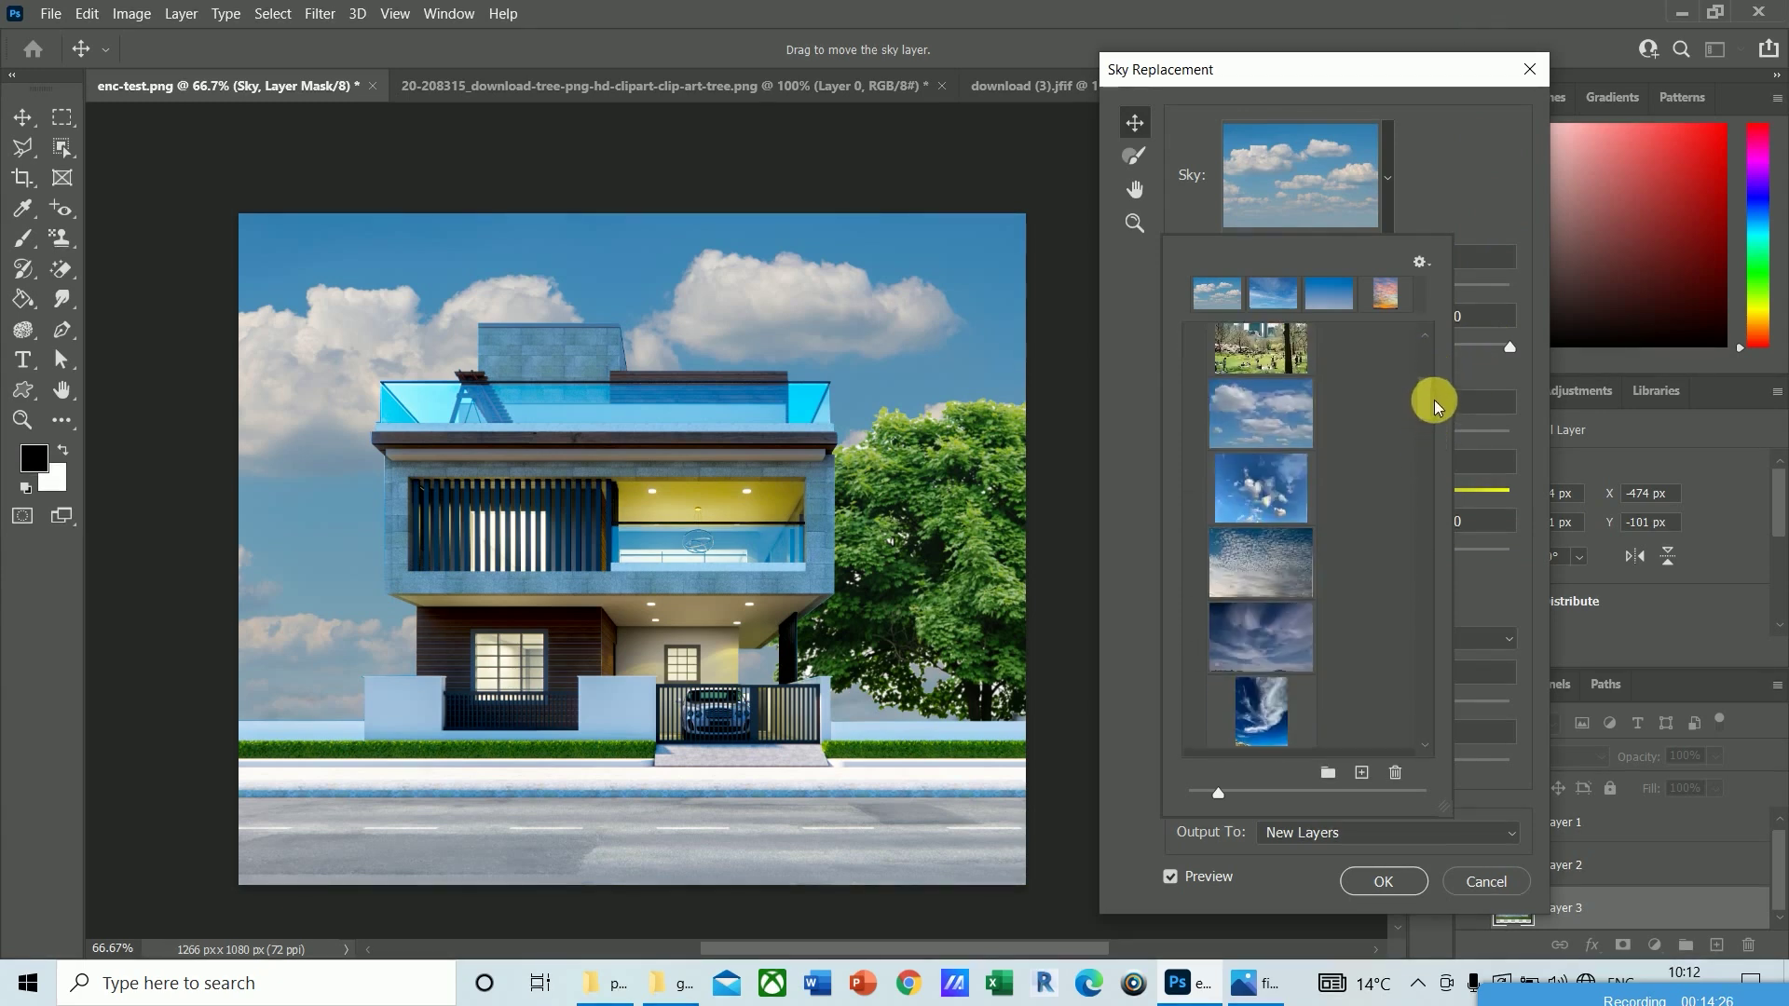
click(1286, 424)
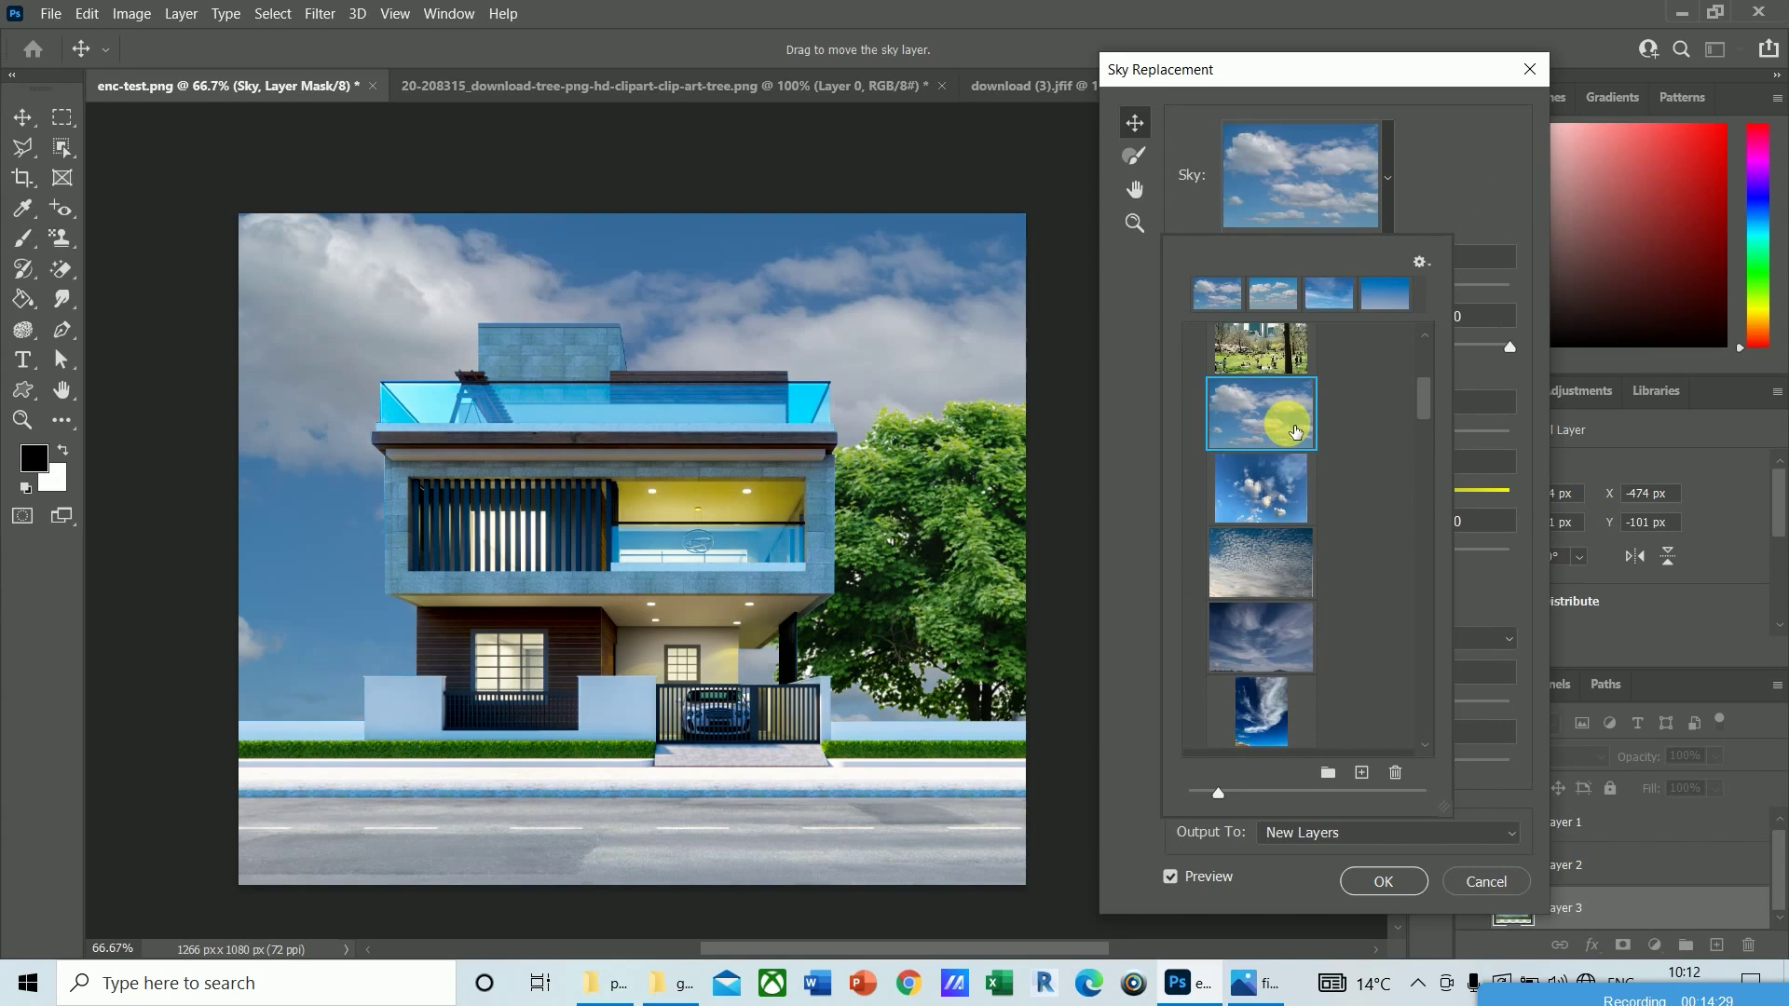
Step: Choose the deep blue sky preset with thin, wispy clouds and apply the sky replacement to new layers
drag(1431, 412, 1445, 563)
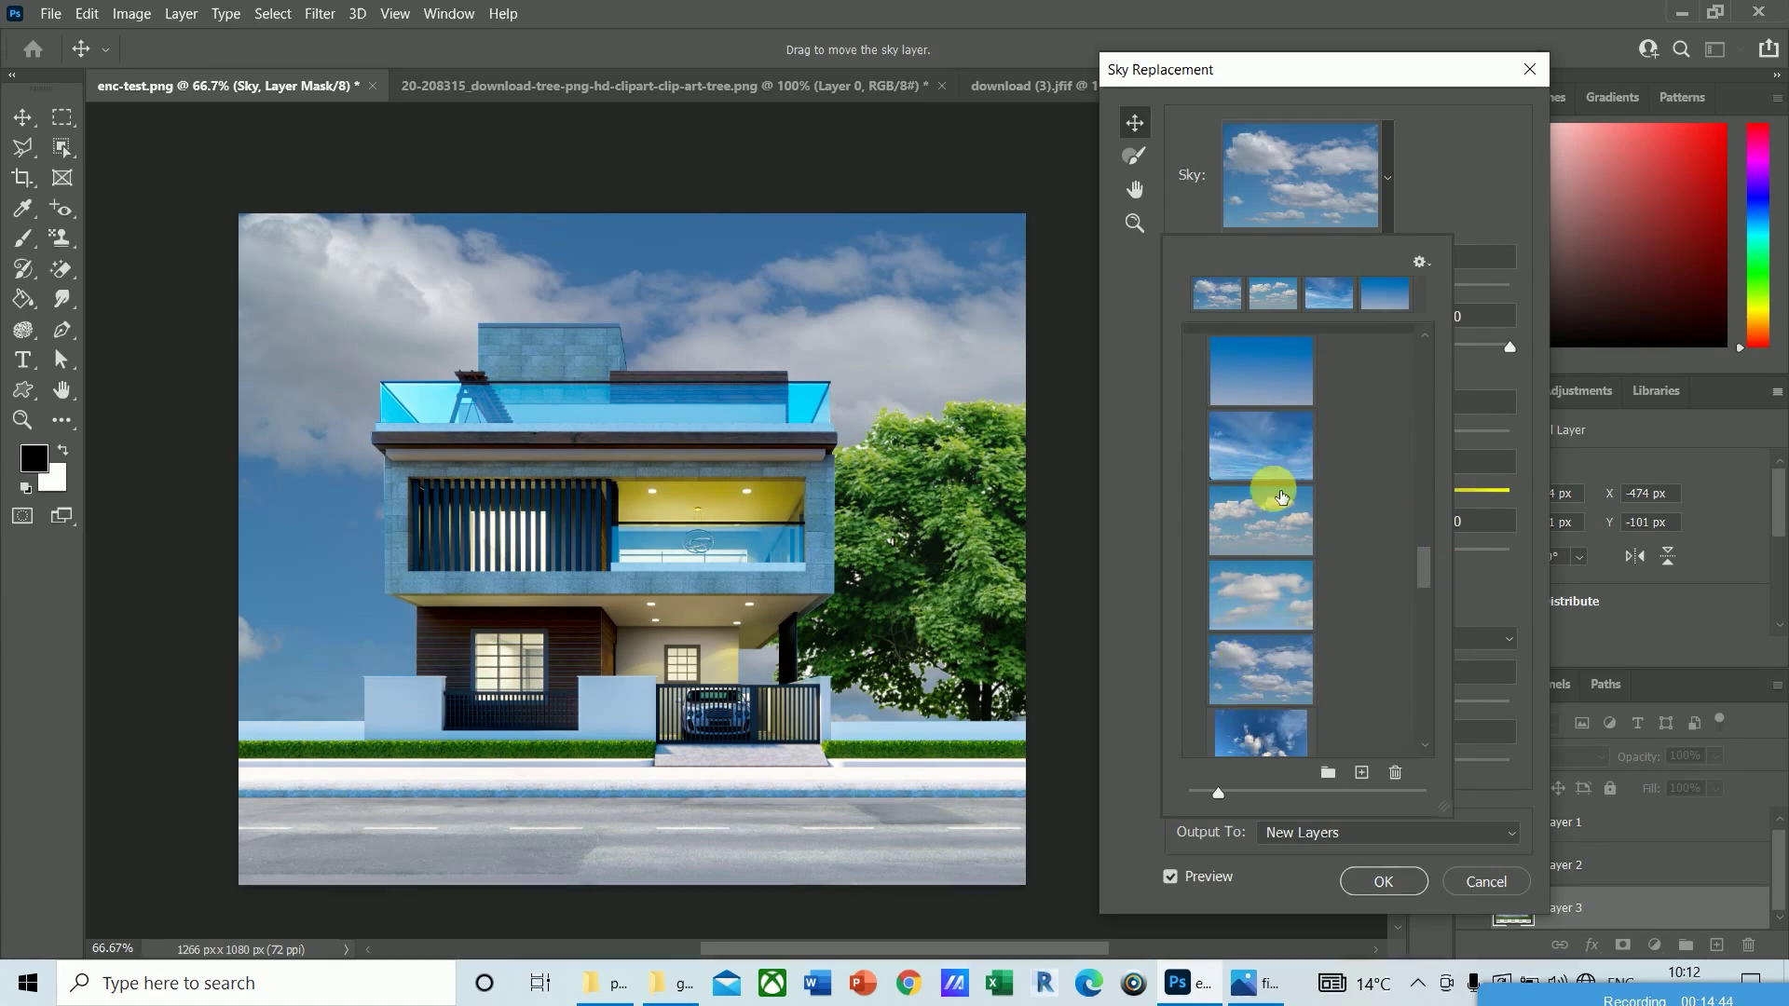
click(1215, 474)
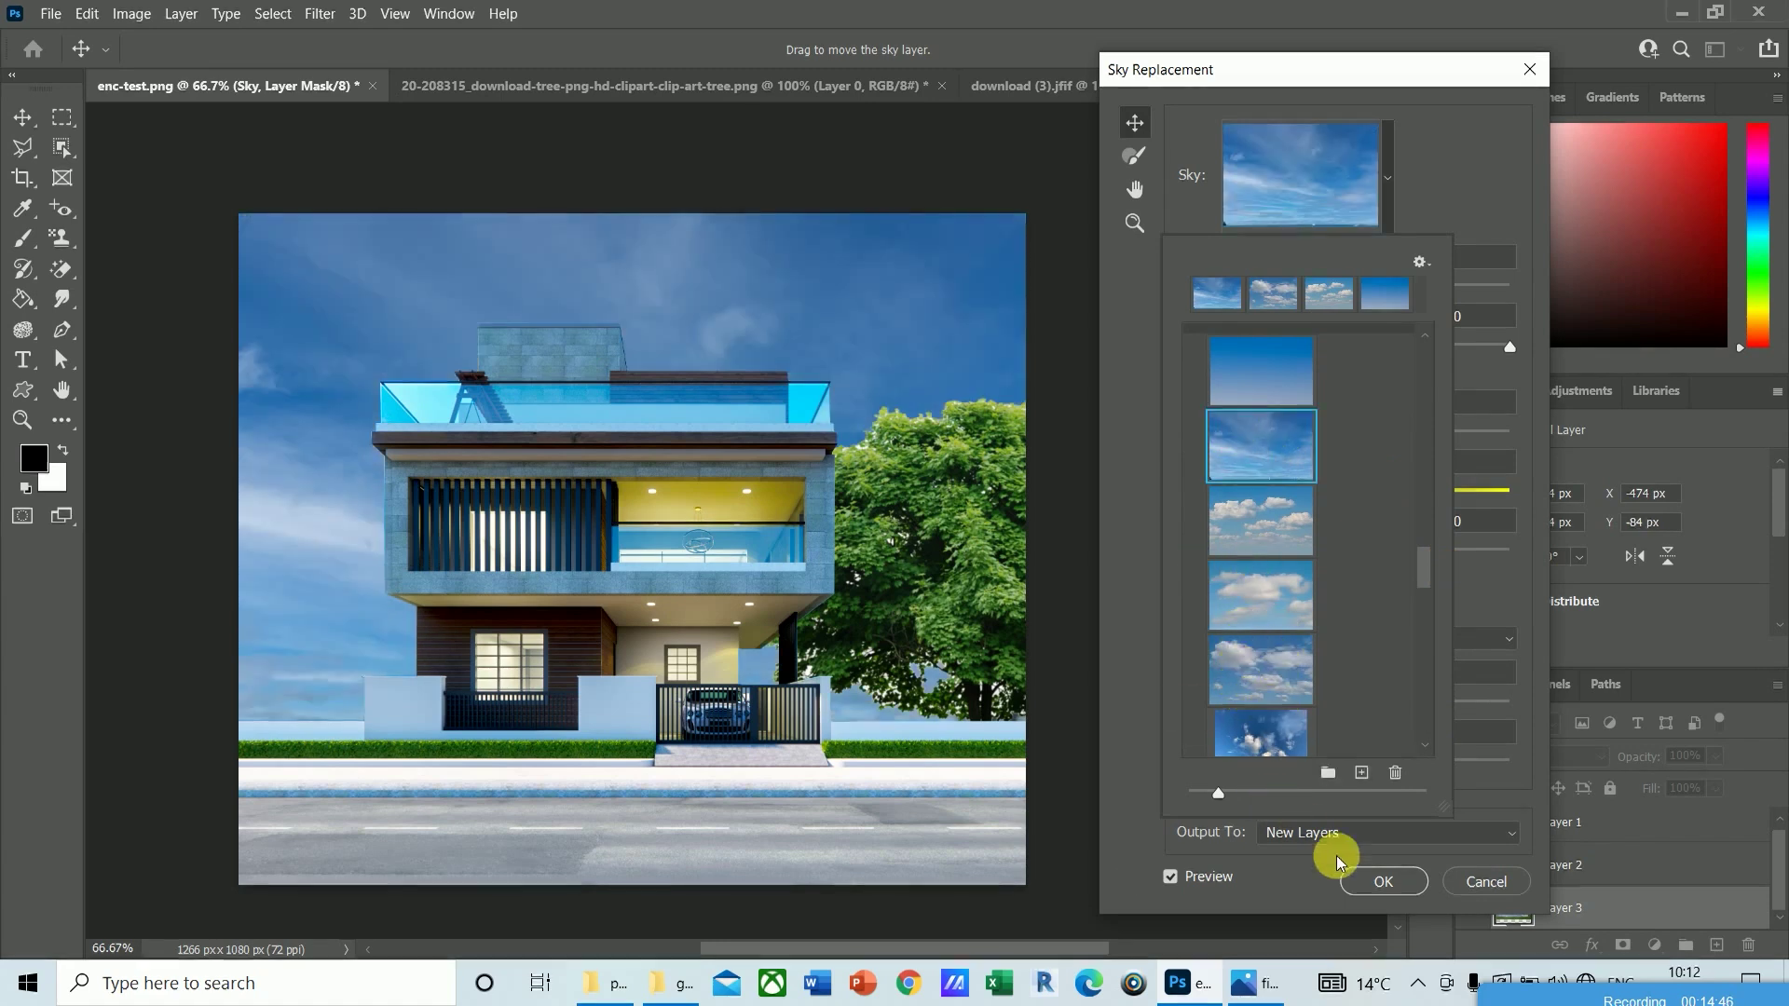
click(1383, 882)
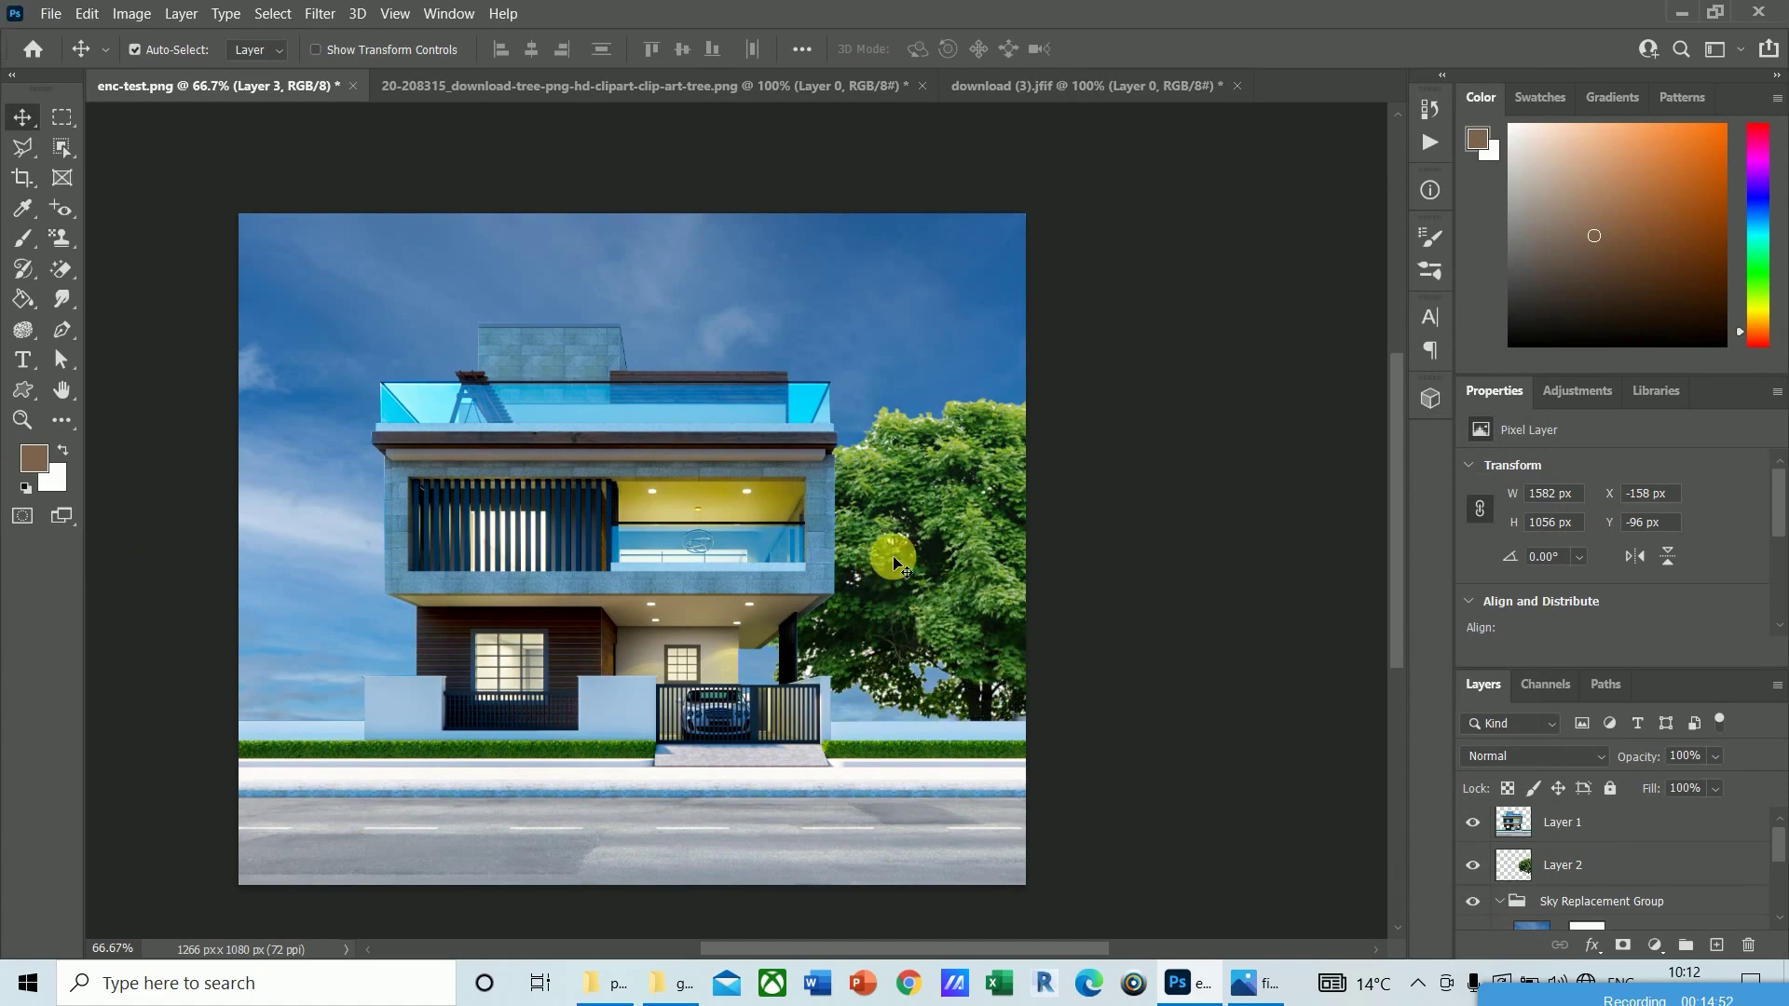
Step: Hide Layer 1, the Sky Replacement Group and Layer 3 to isolate the tree on a transparent background
key(ctrl+plus)
key(ctrl+plus)
key(ctrl+plus)
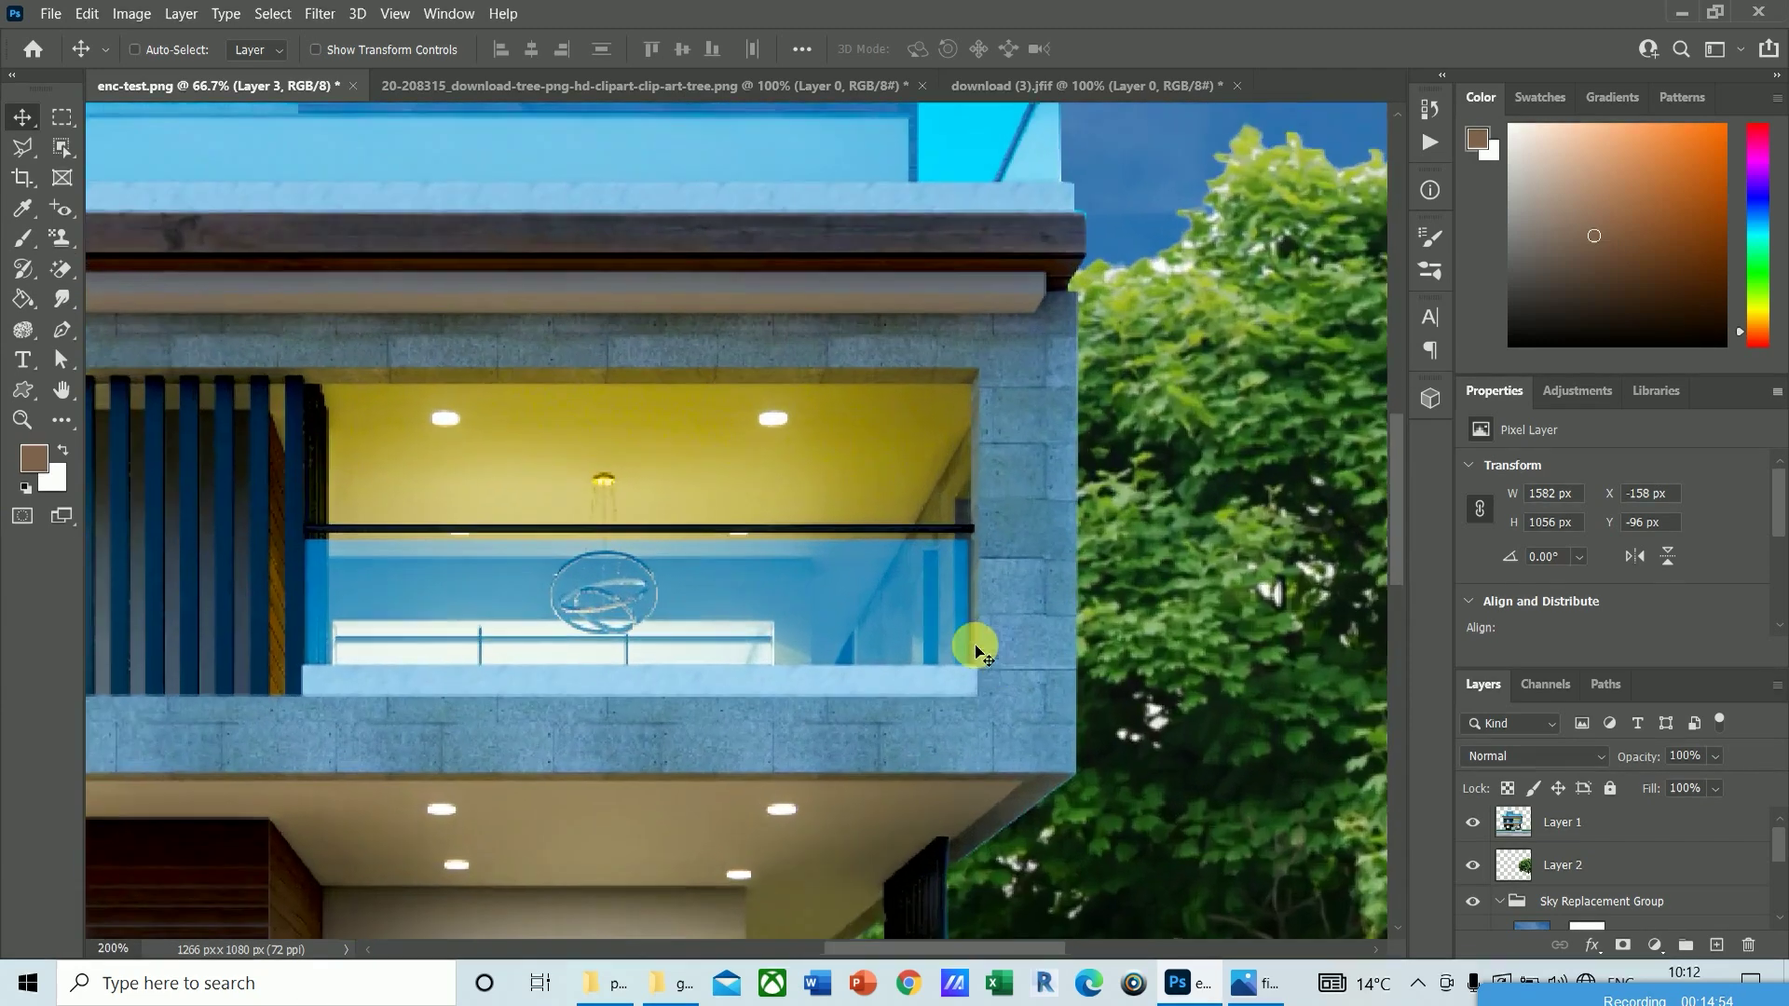
drag(899, 946, 972, 947)
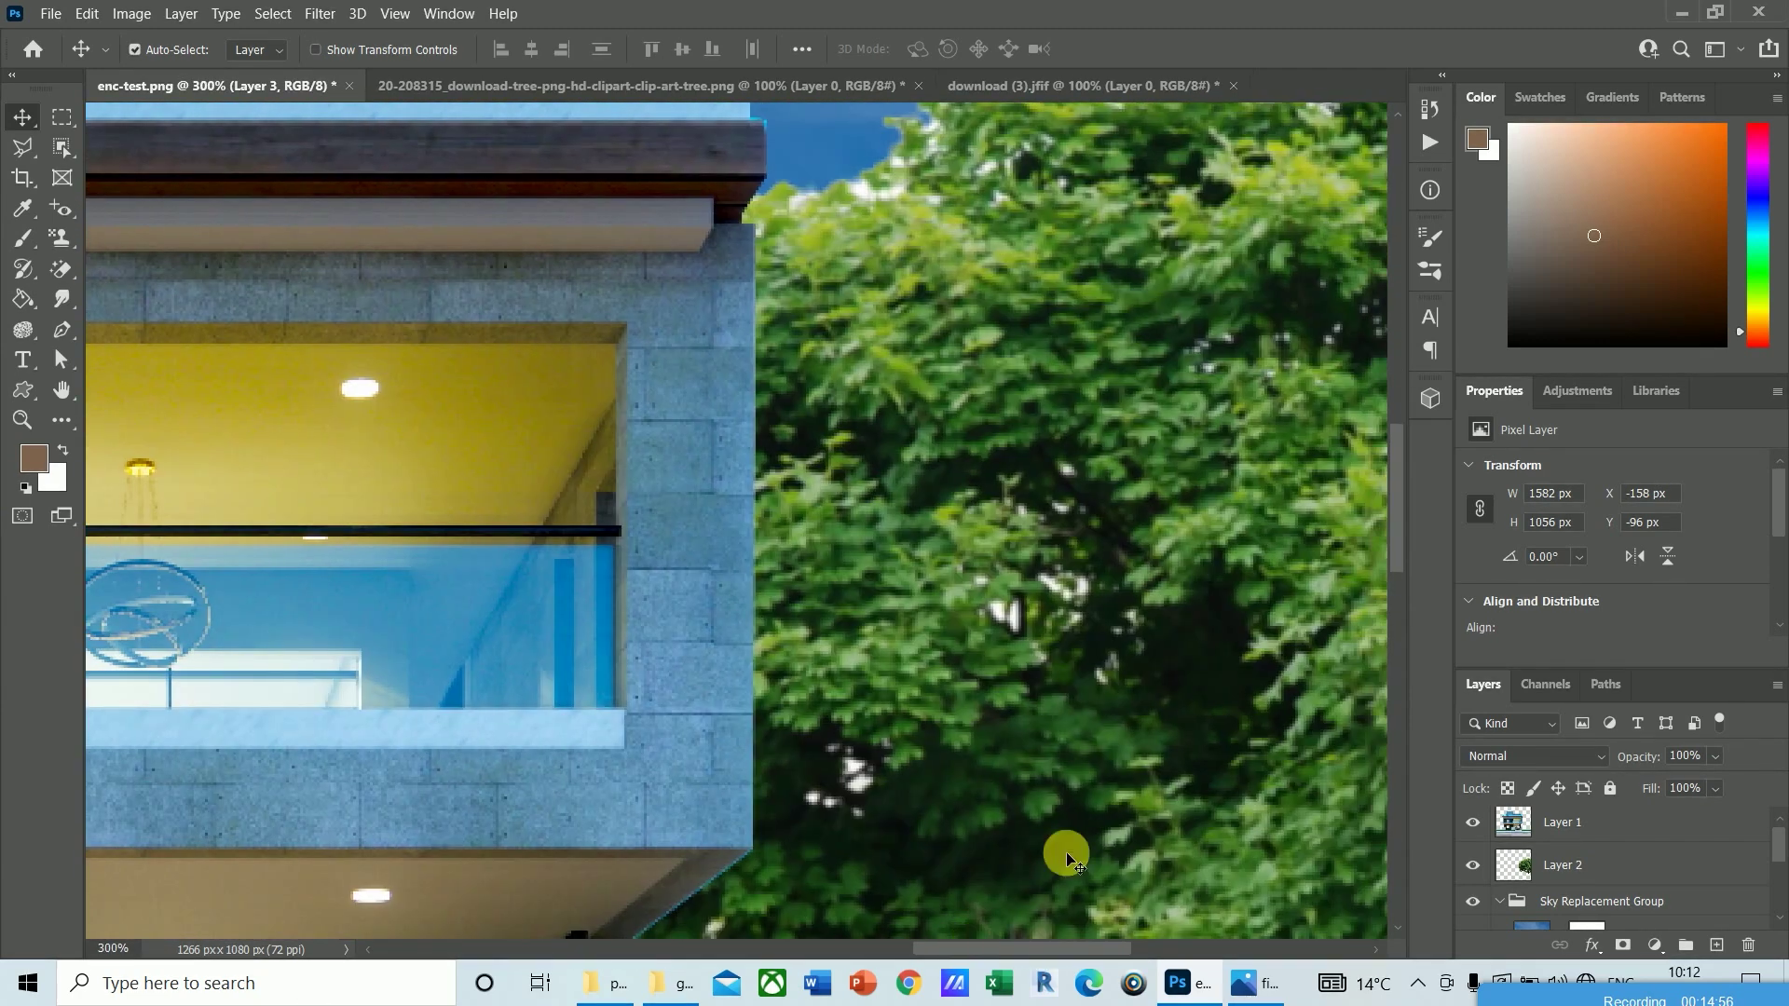
drag(1396, 518, 1394, 598)
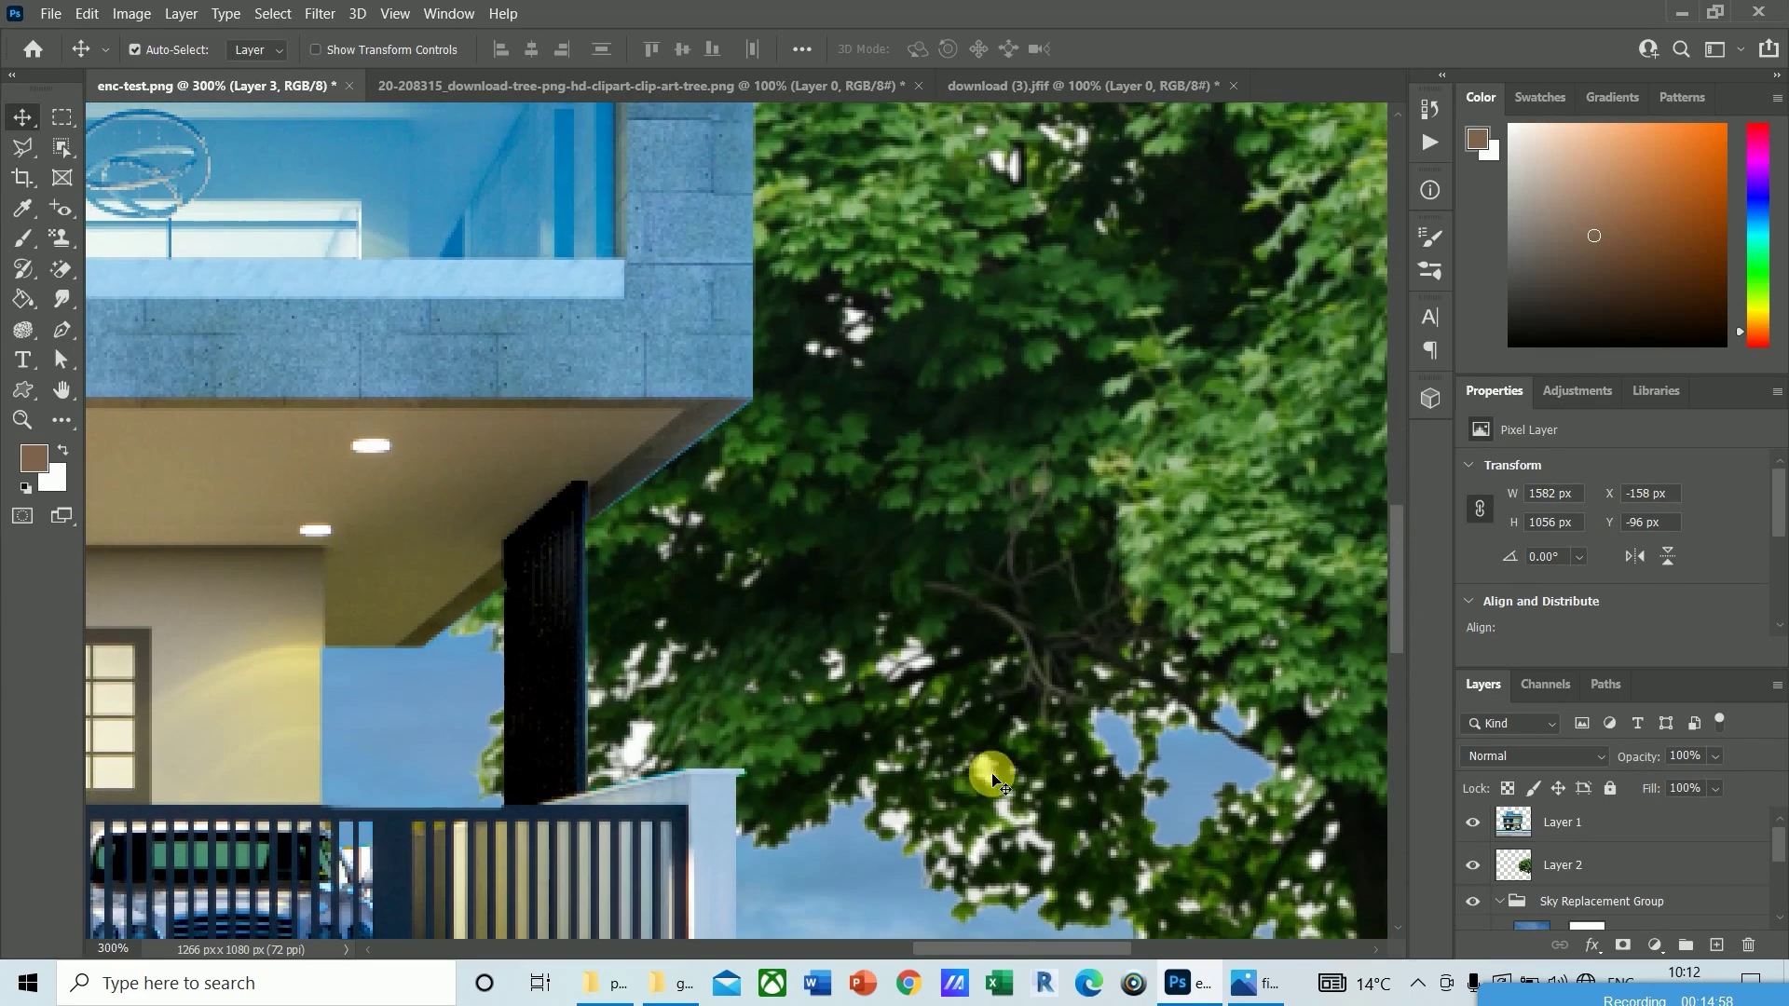
click(1473, 824)
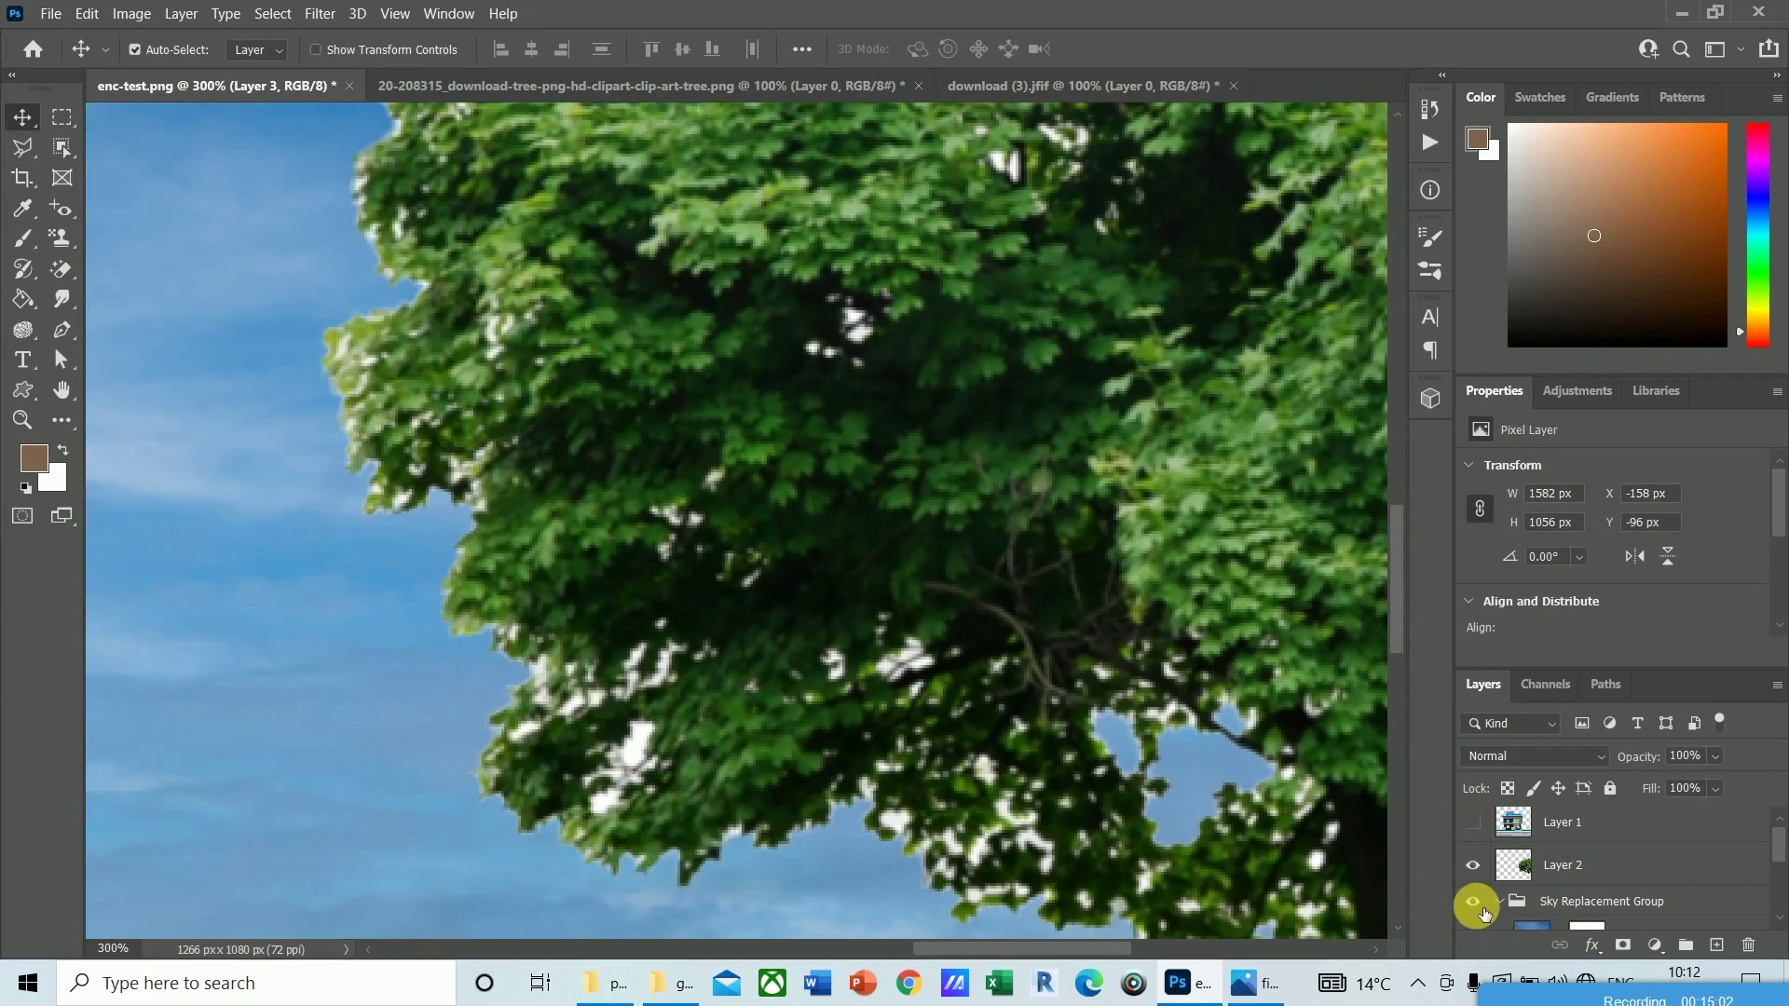
click(1480, 906)
drag(1778, 854, 1769, 910)
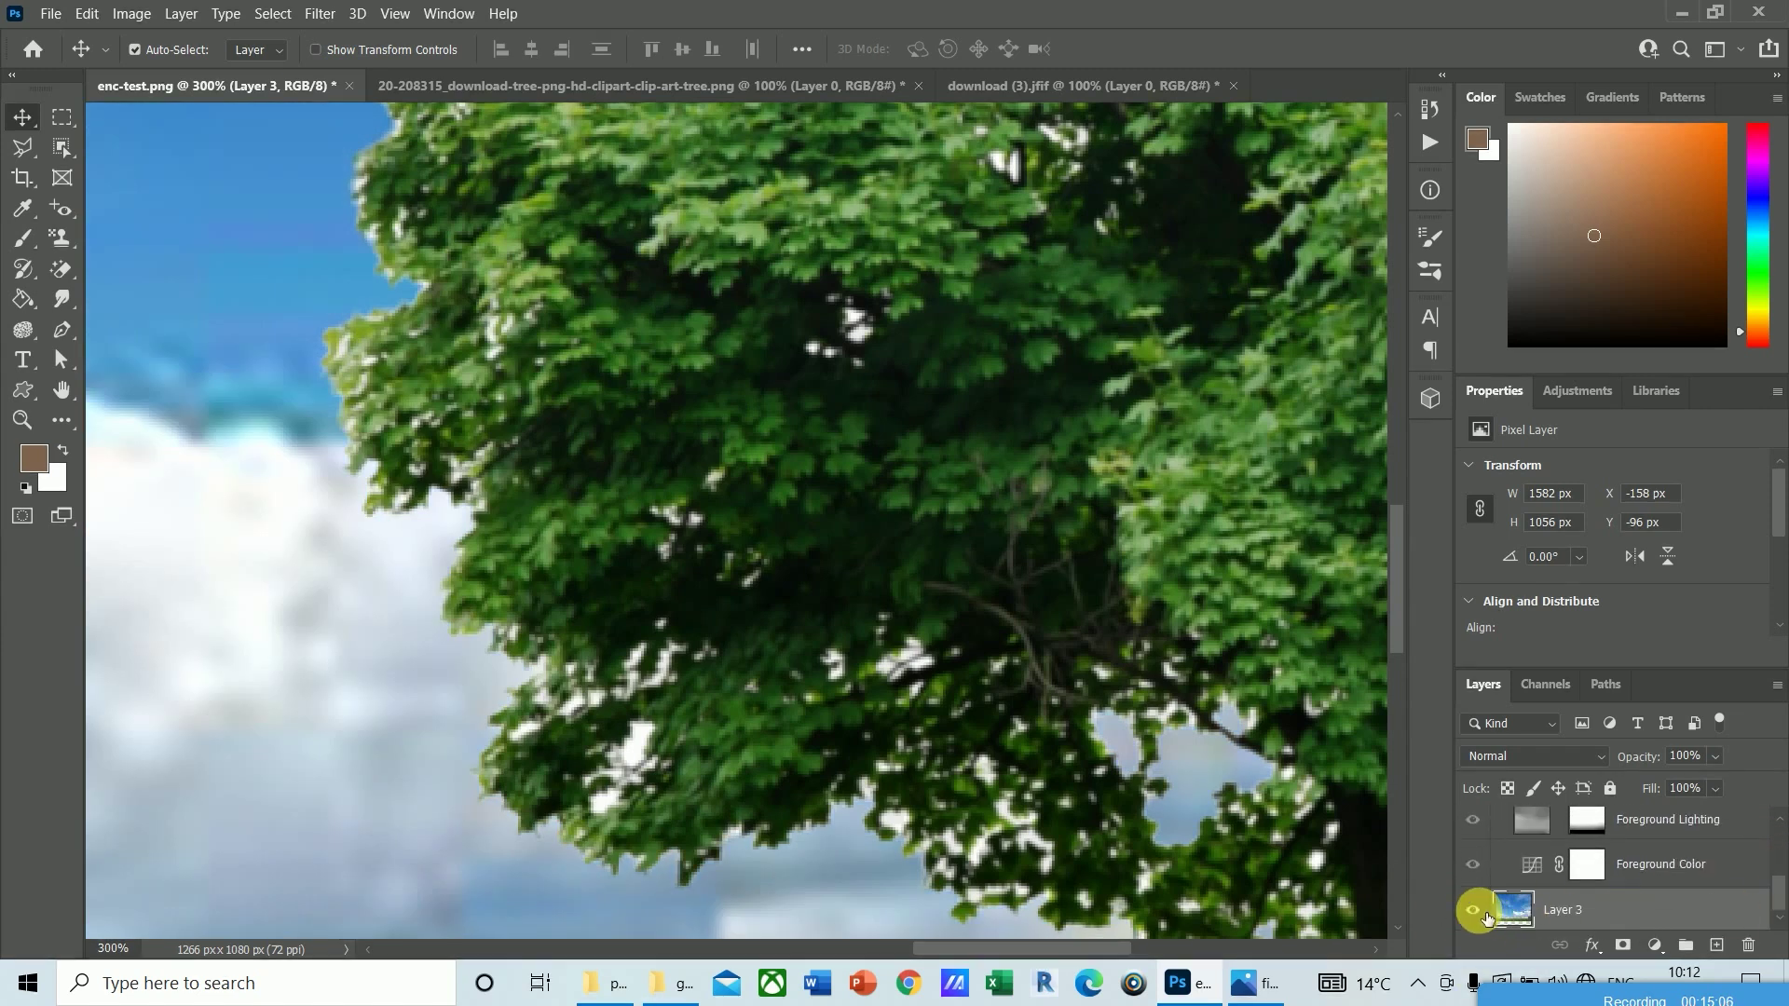
click(1474, 910)
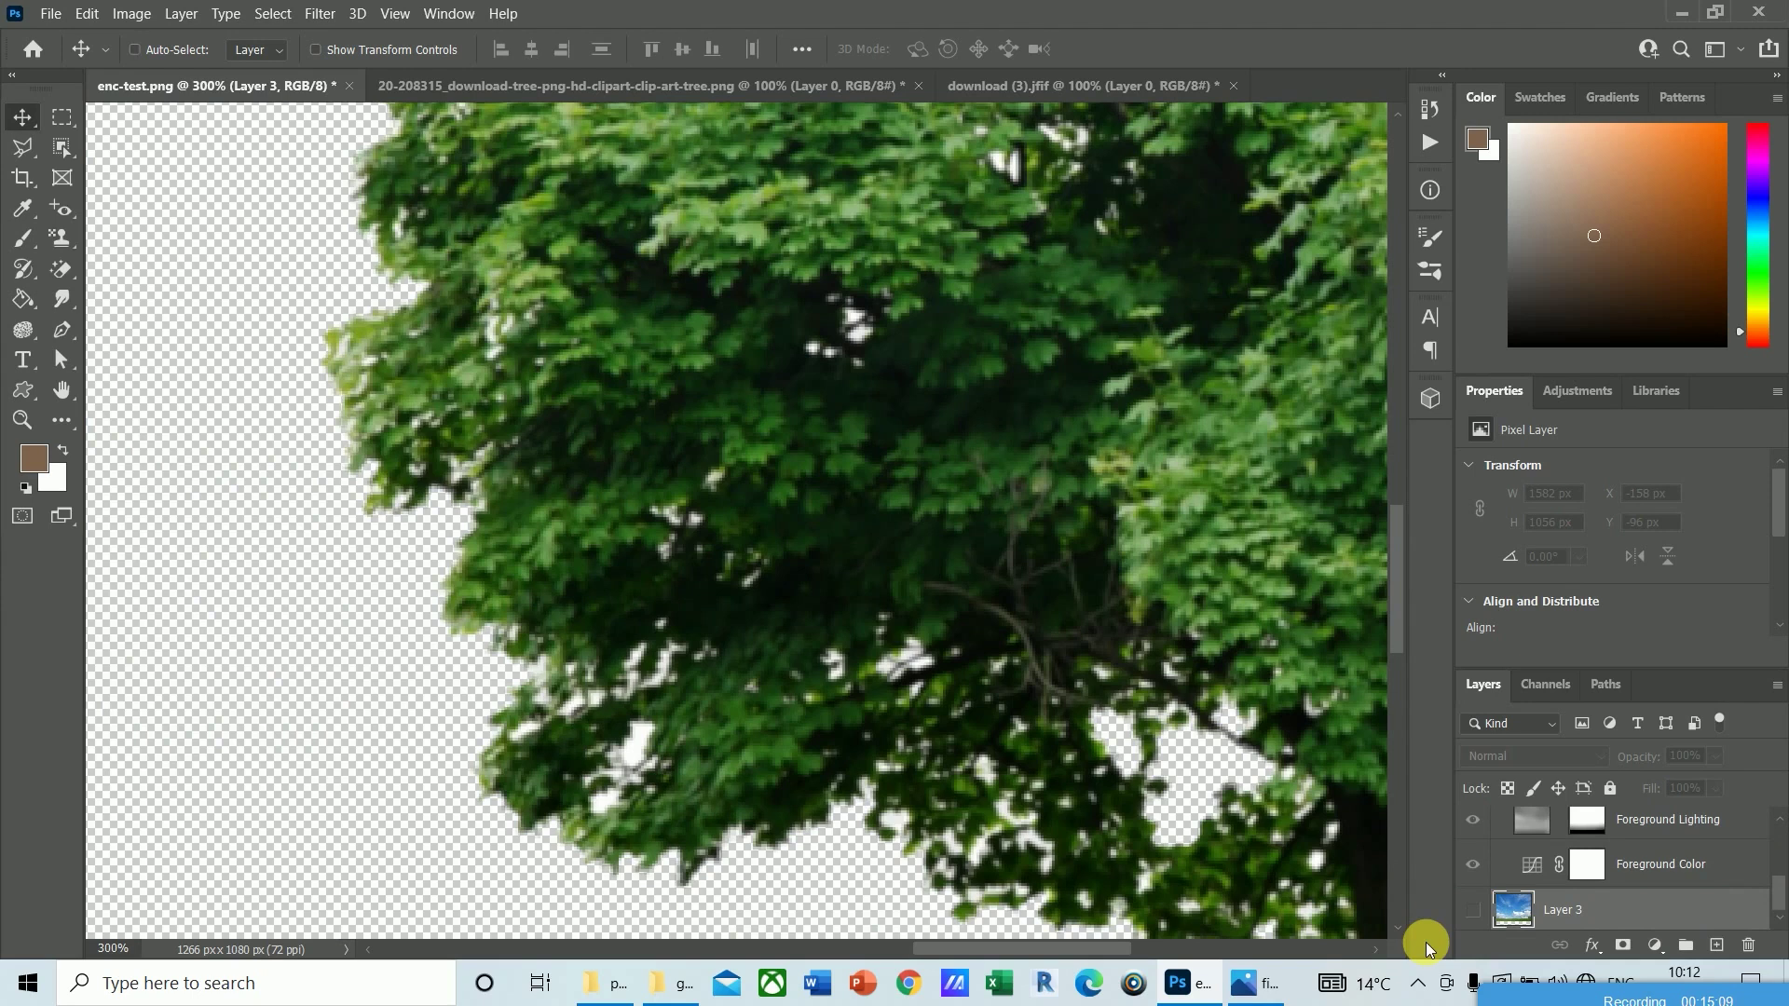
Step: Select the white gaps and fringes in the tree's foliage using Color Range with Fuzziness 72, and delete them from Layer 2
key(ctrl+minus)
key(ctrl+minus)
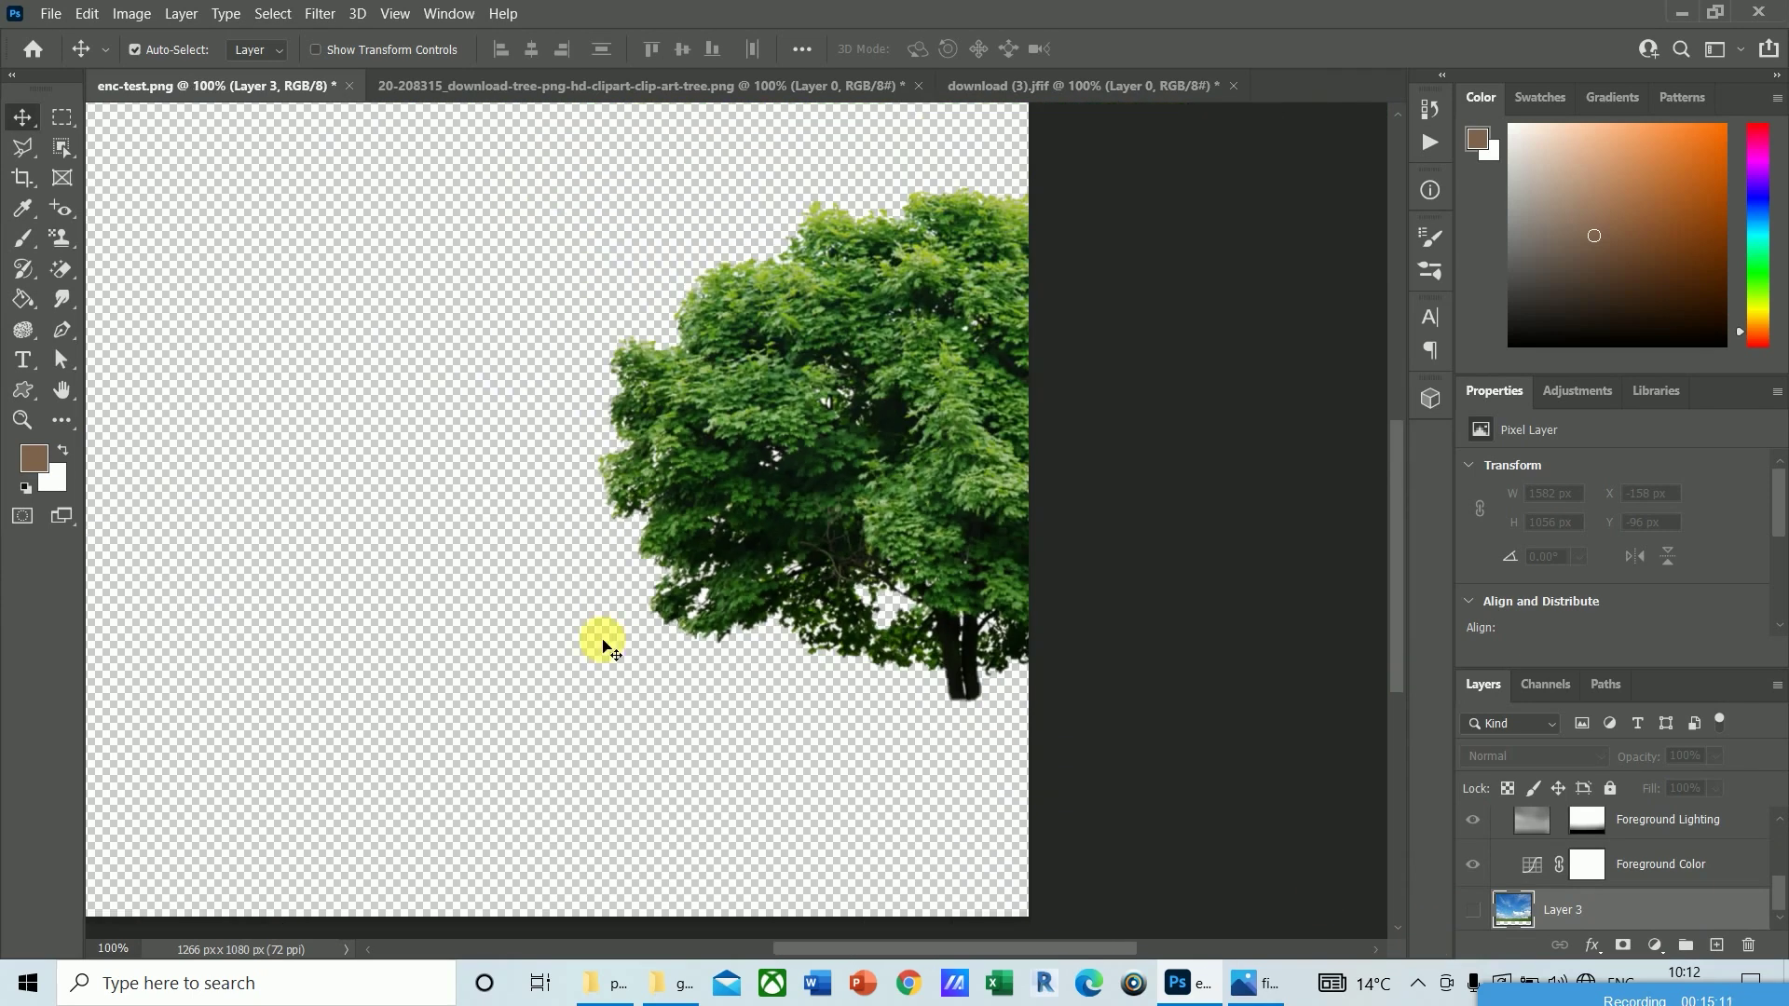
key(ctrl+plus)
key(ctrl+plus)
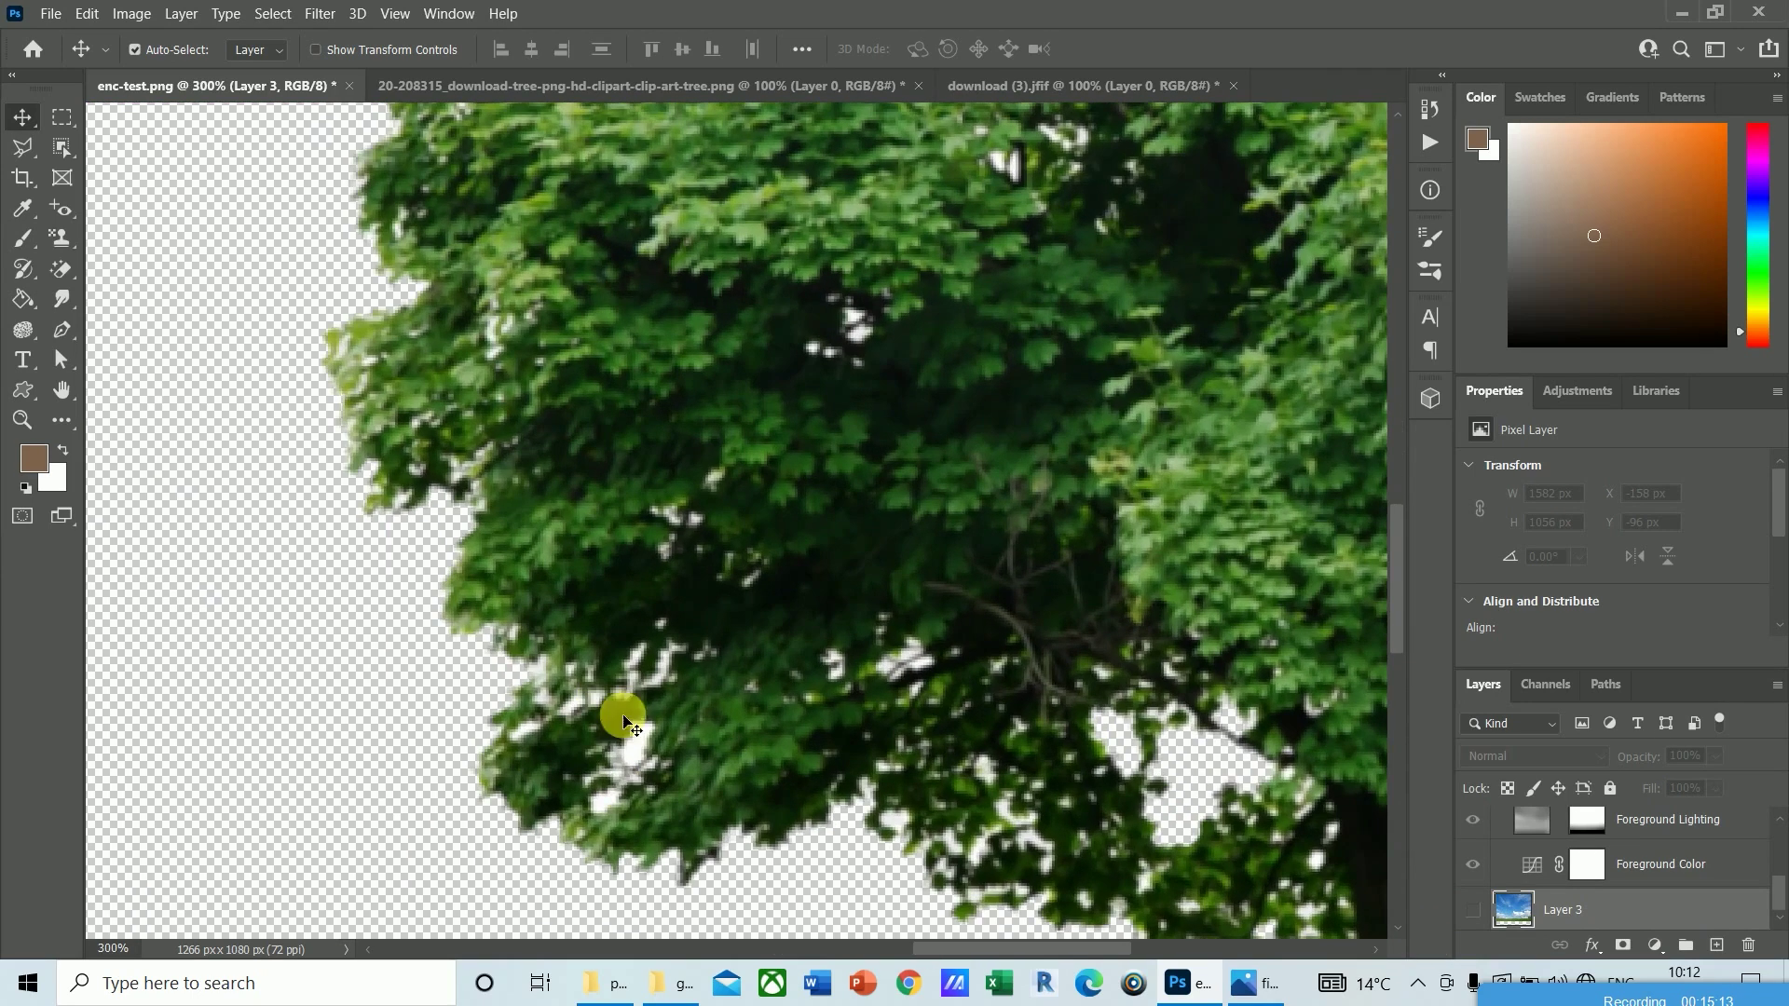
click(273, 13)
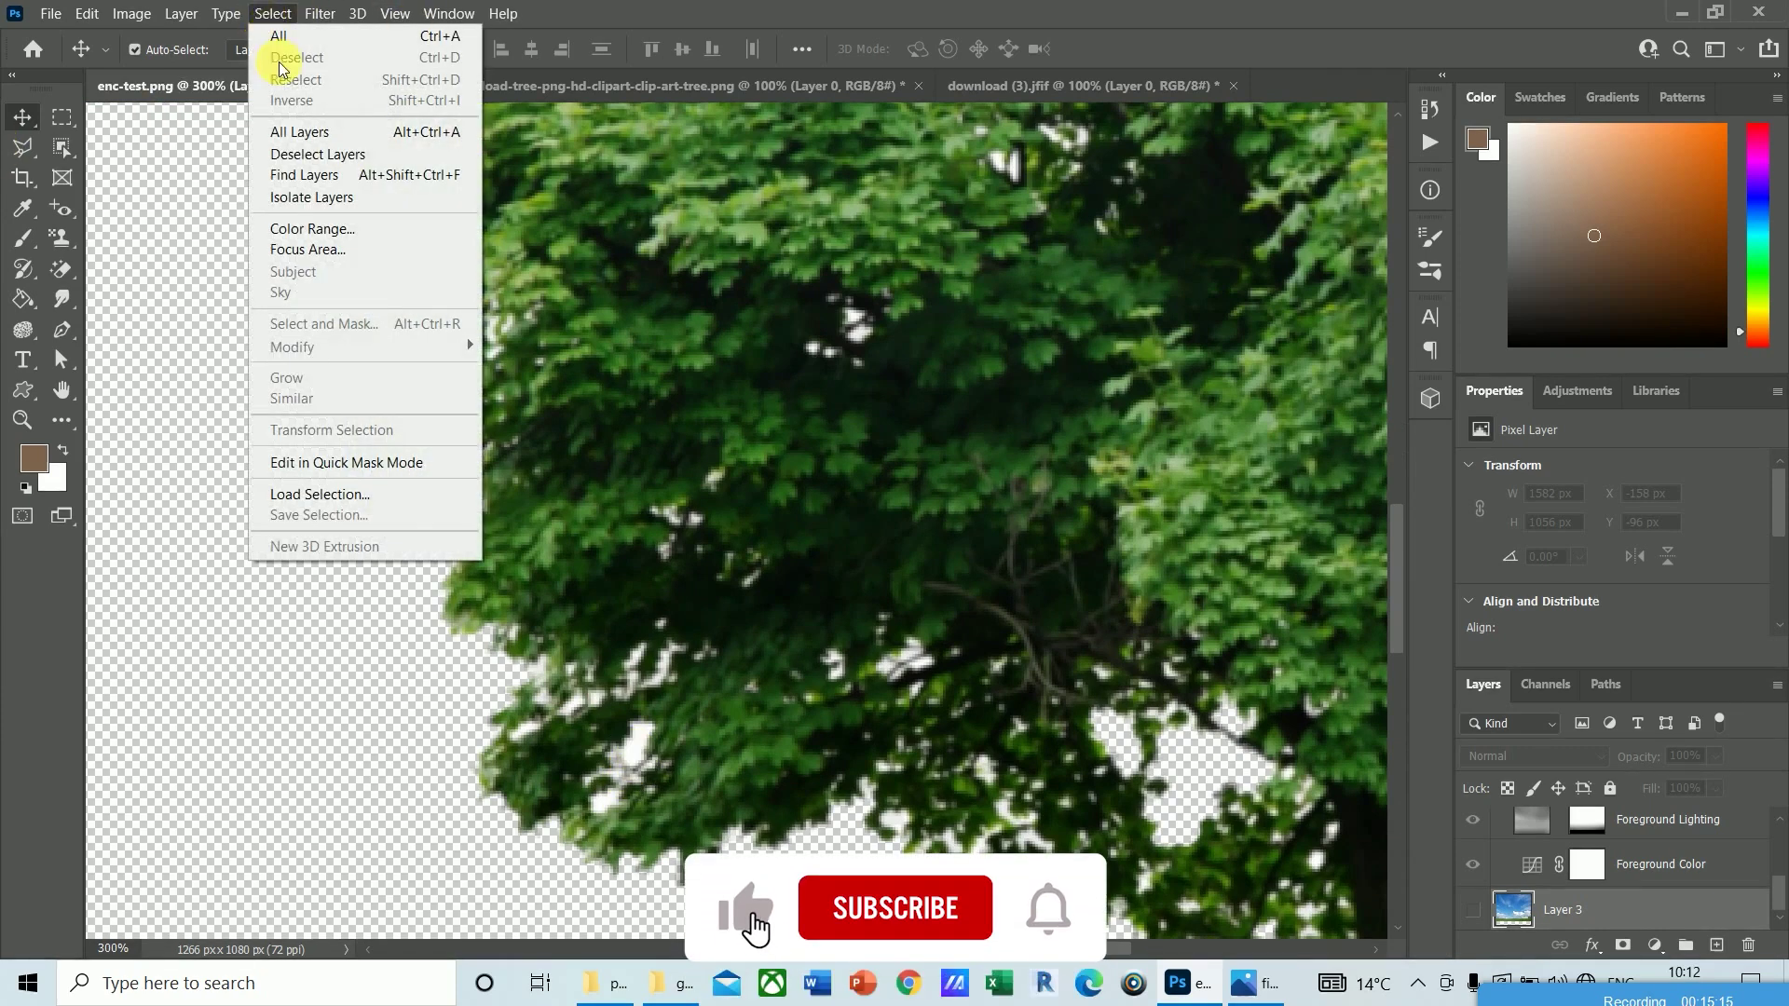
click(284, 231)
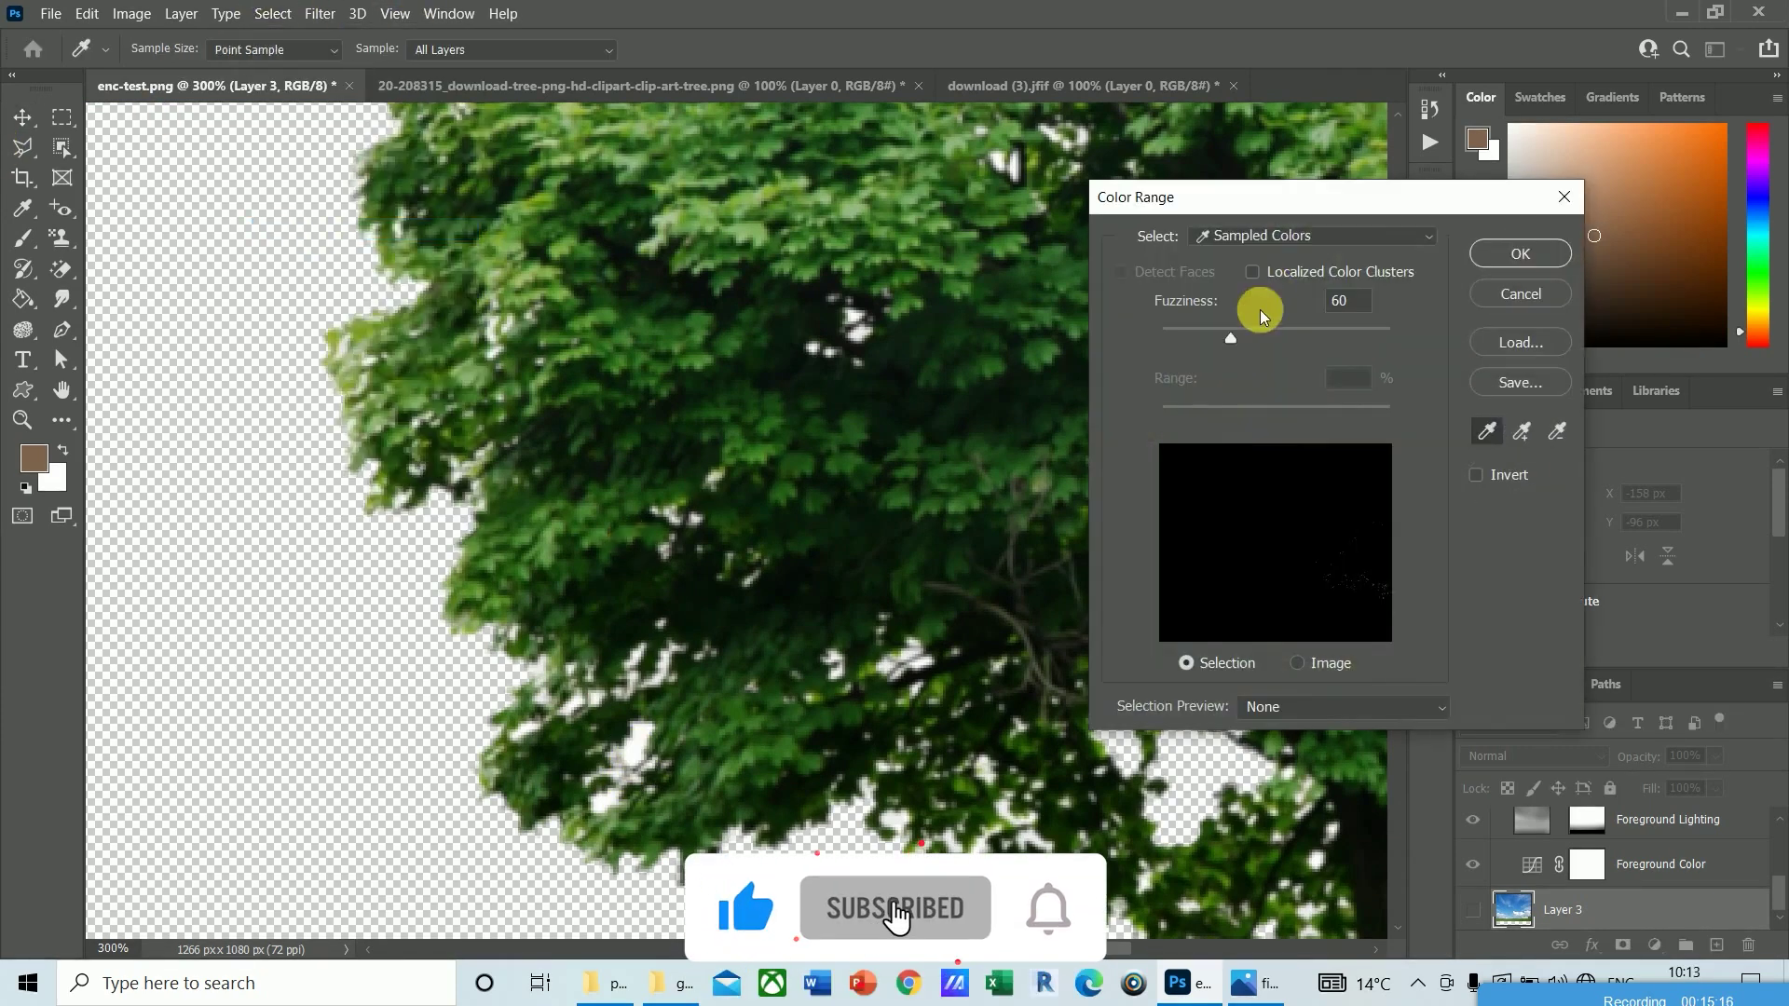
drag(1230, 343, 1244, 342)
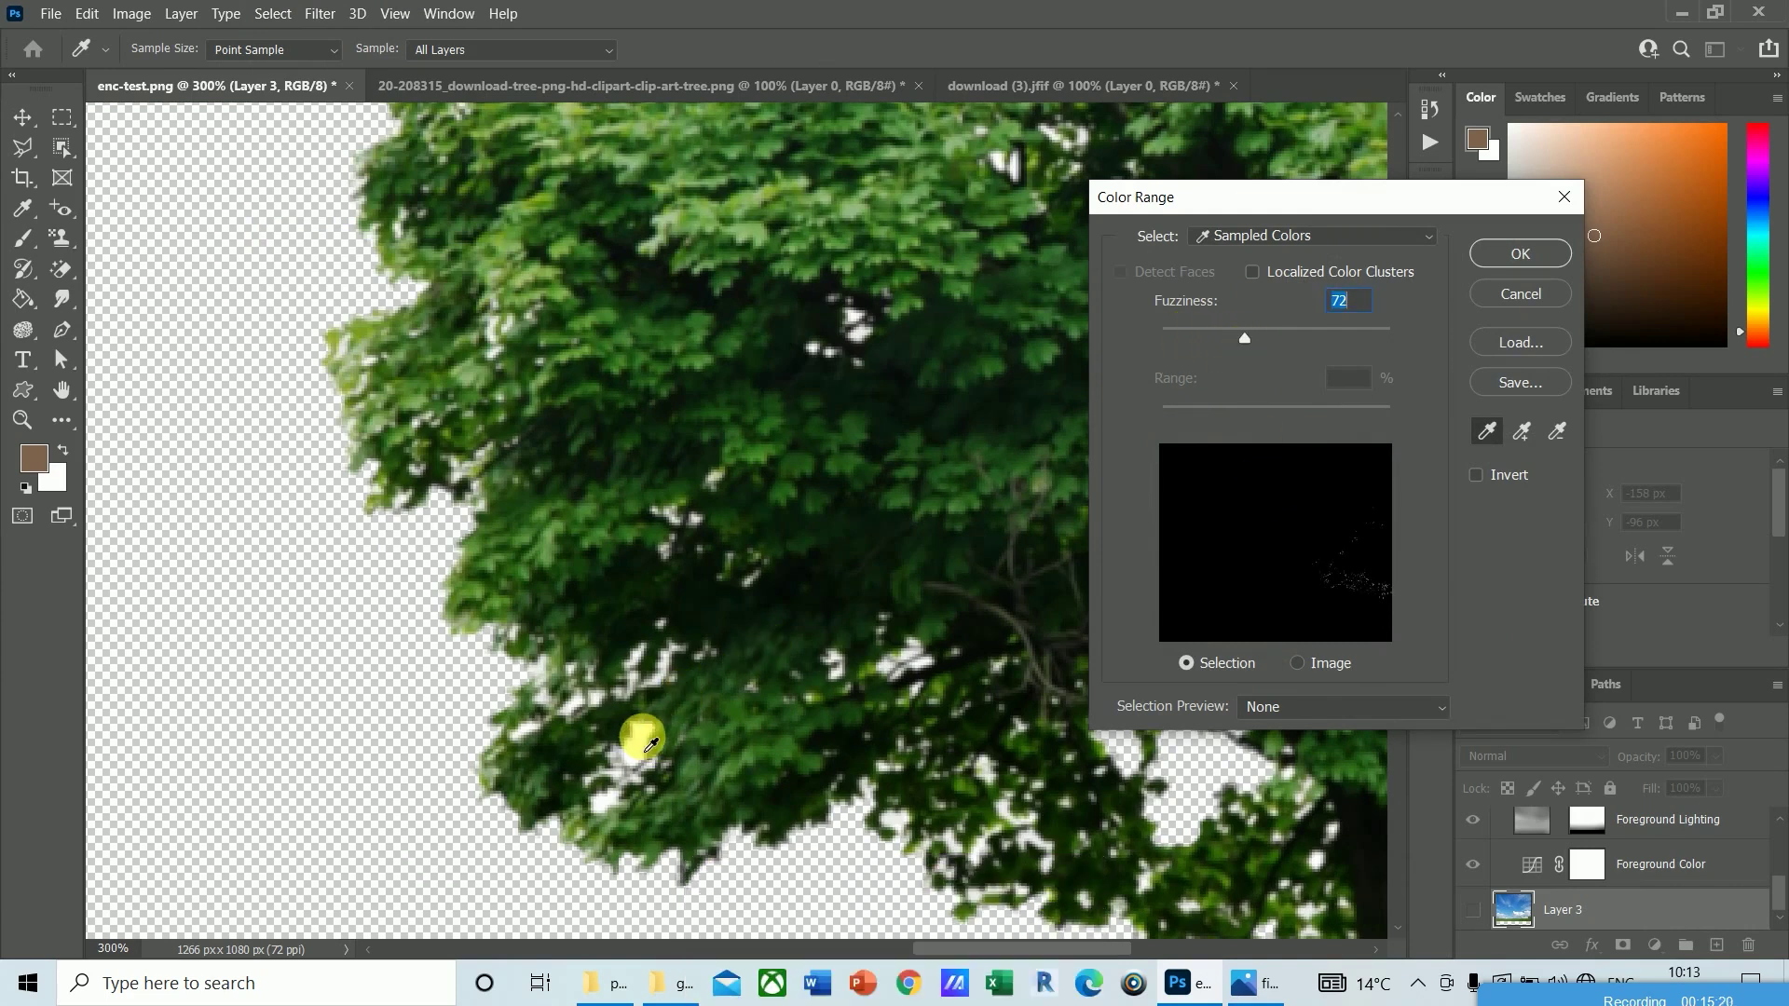
click(645, 747)
click(1500, 253)
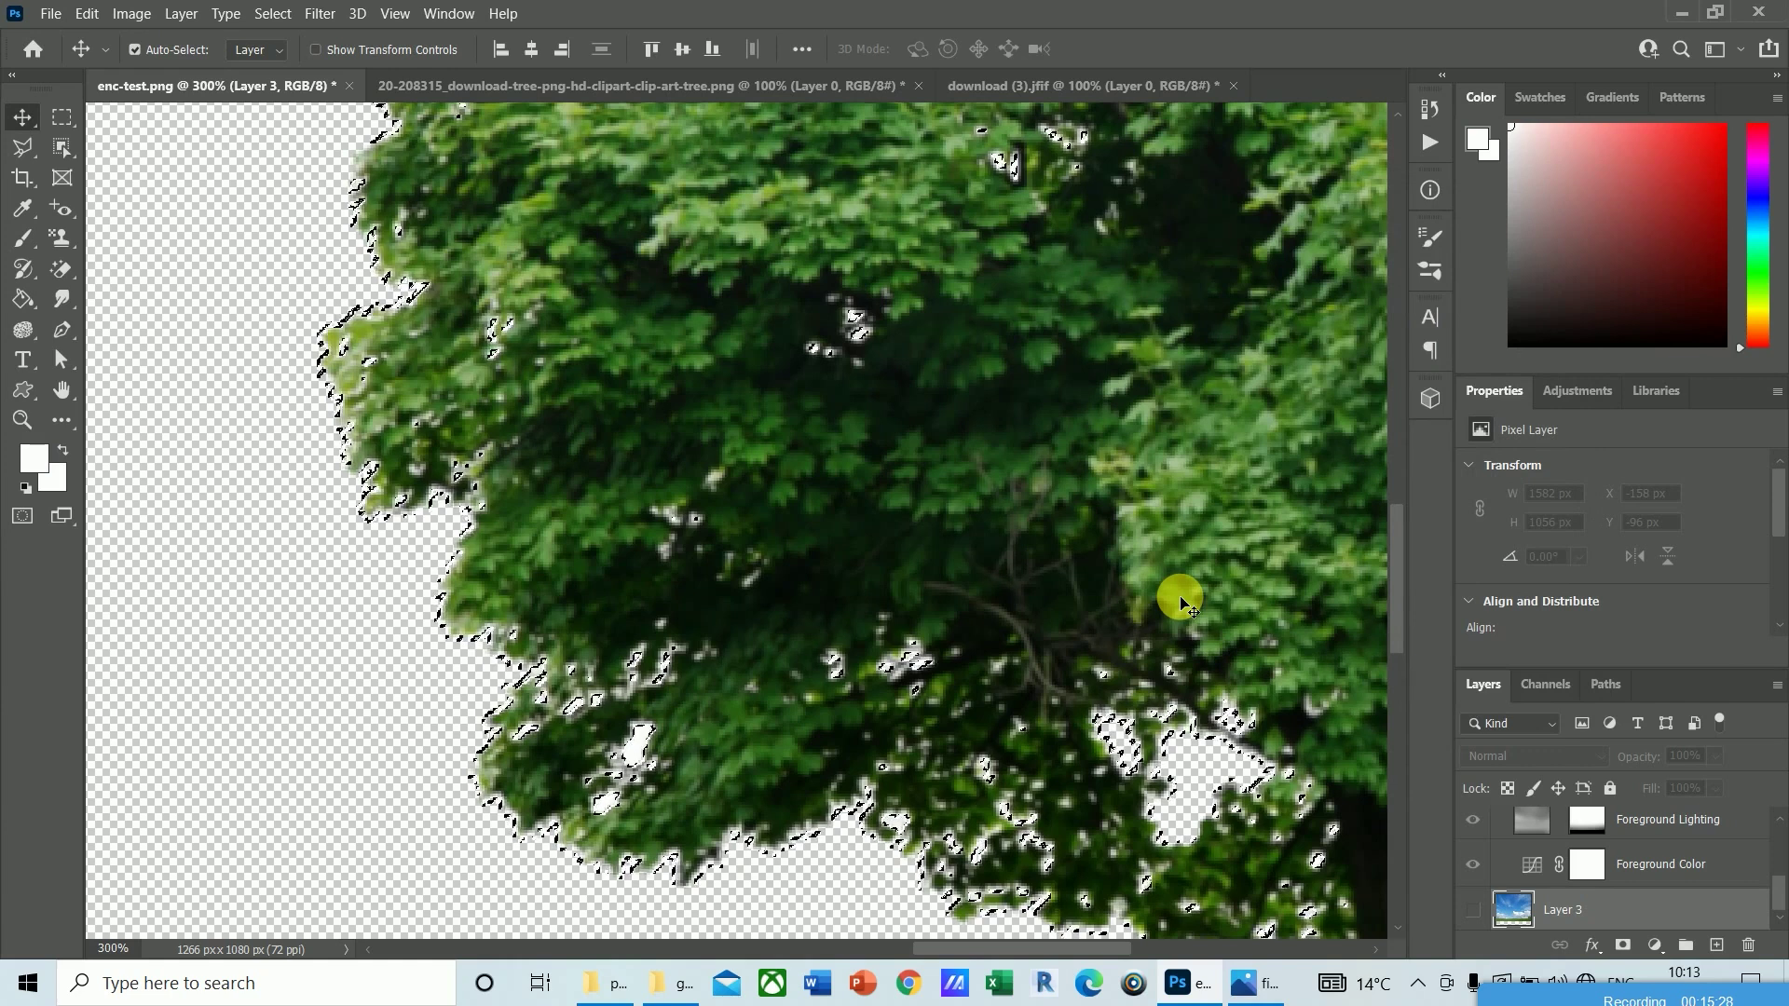
drag(1780, 899, 1770, 826)
click(1613, 871)
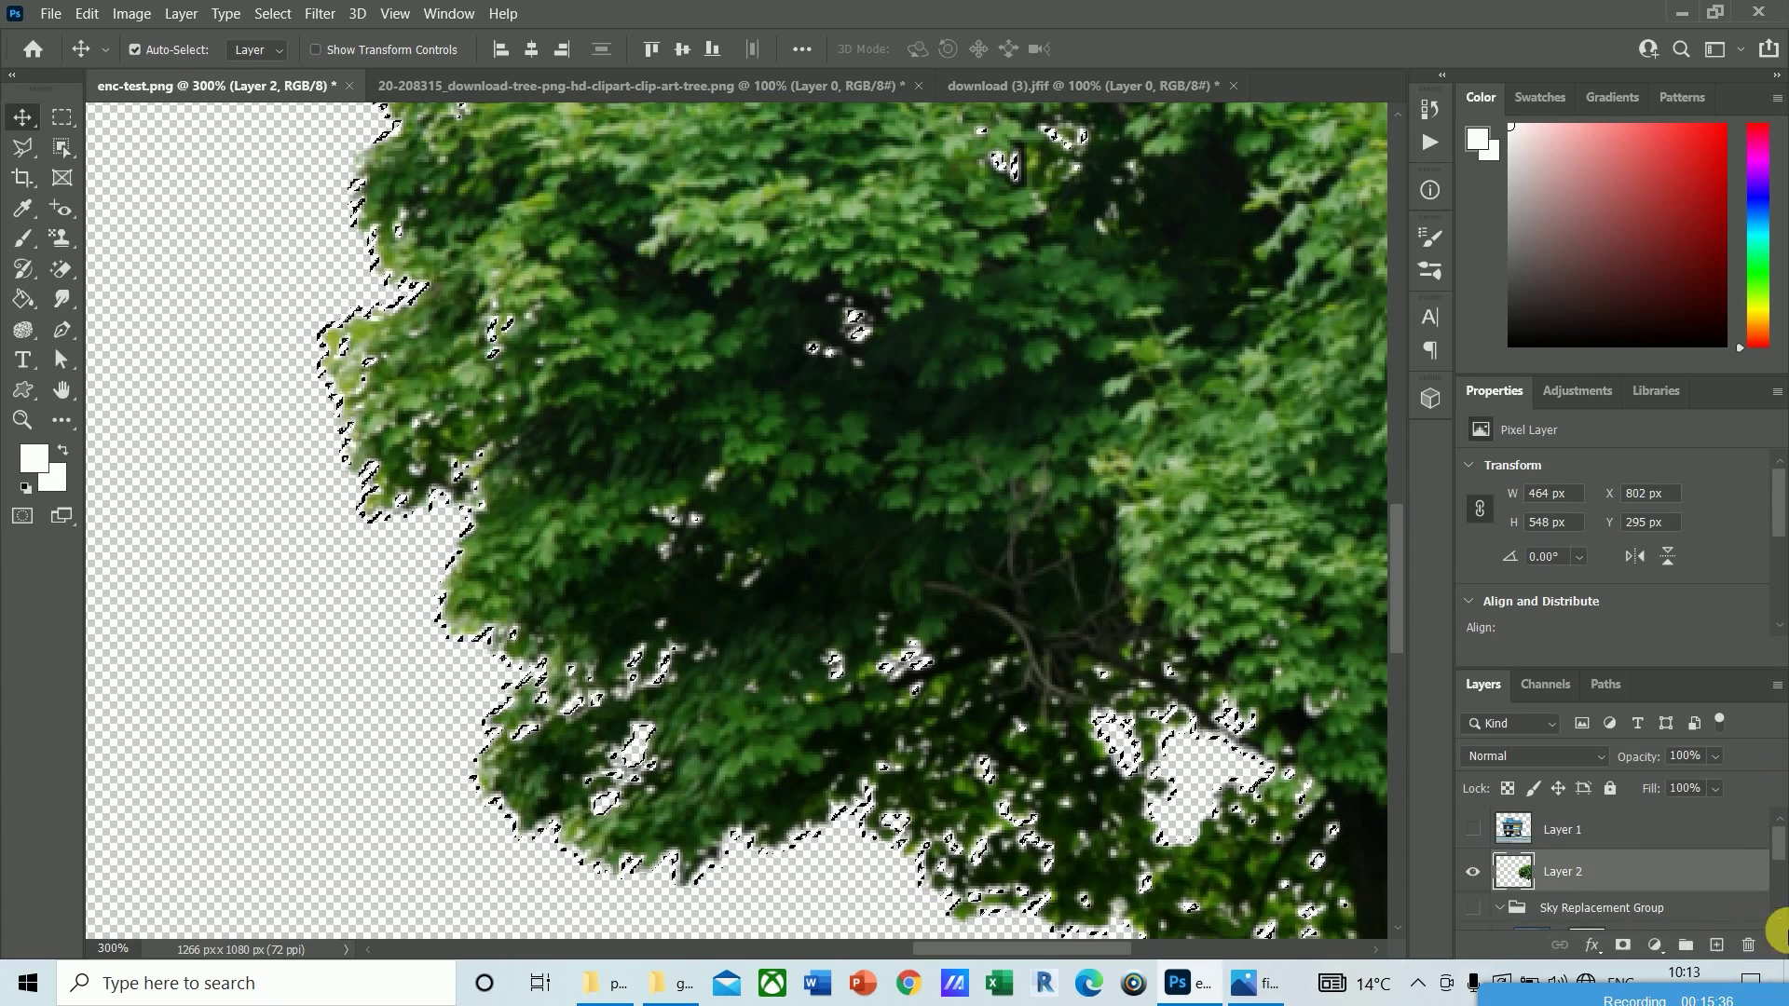
Step: Show Layer 1 and the Layer 3 sky again, leaving the Sky Replacement Group hidden, and clear the selection
click(1473, 830)
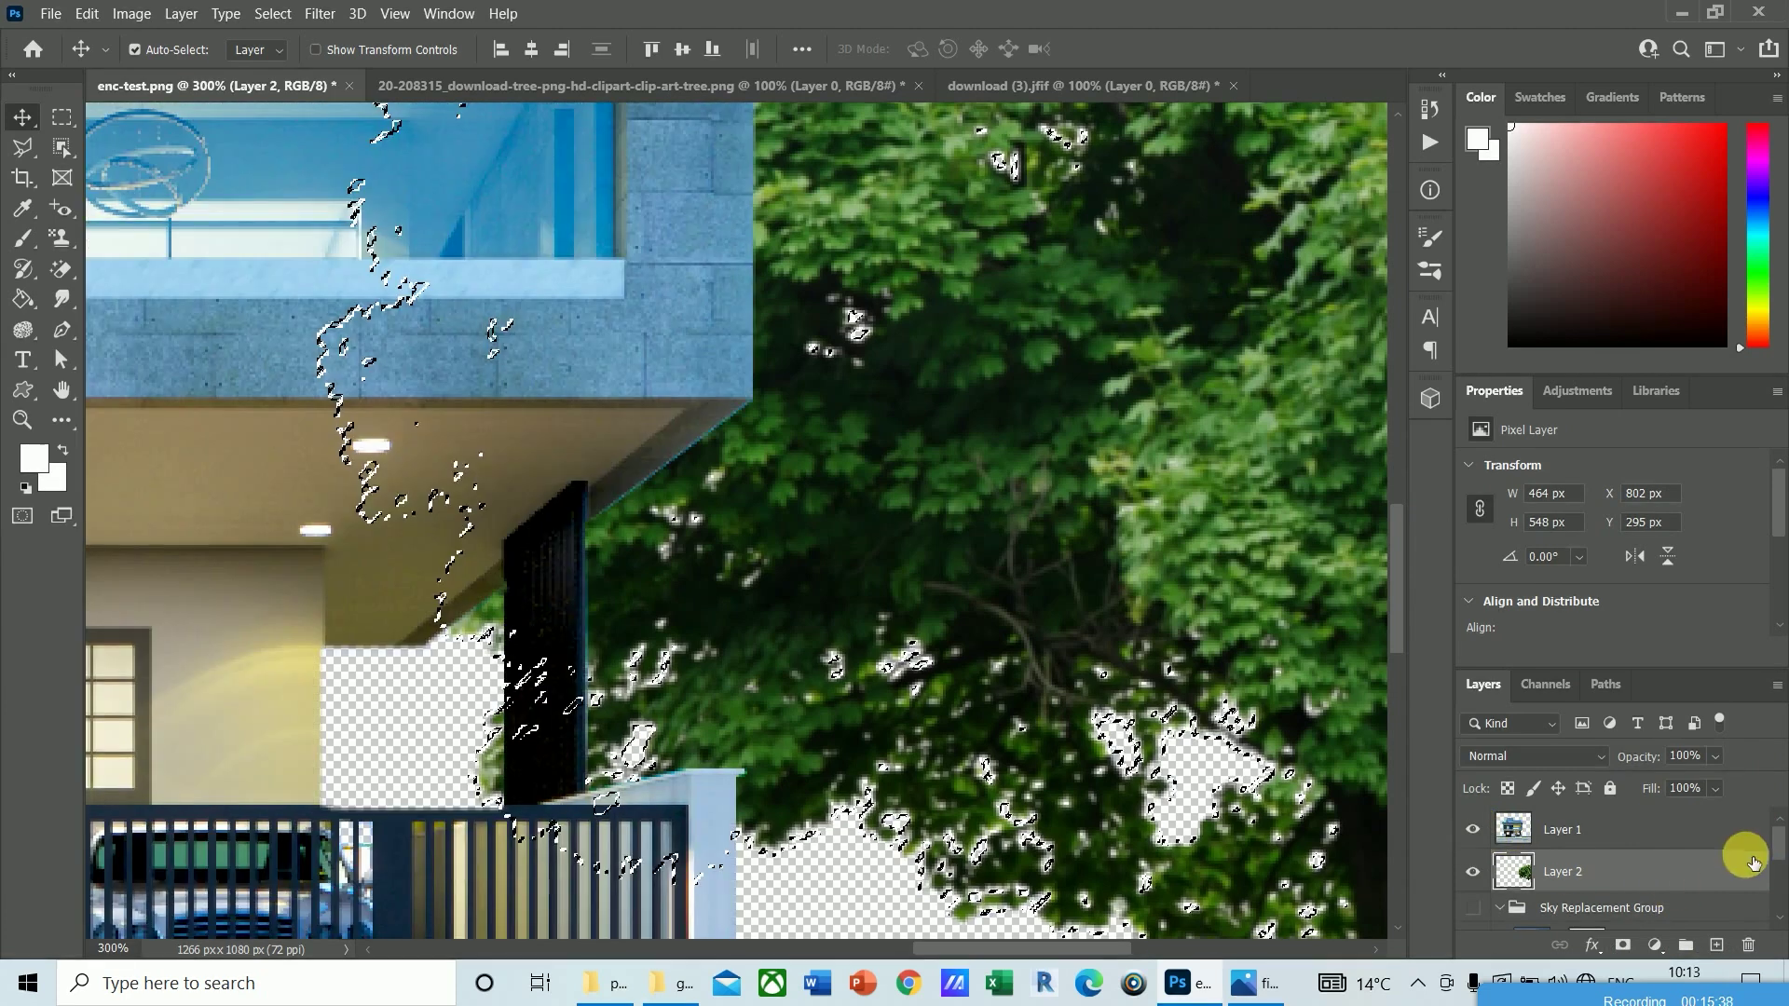
drag(1778, 843, 1777, 874)
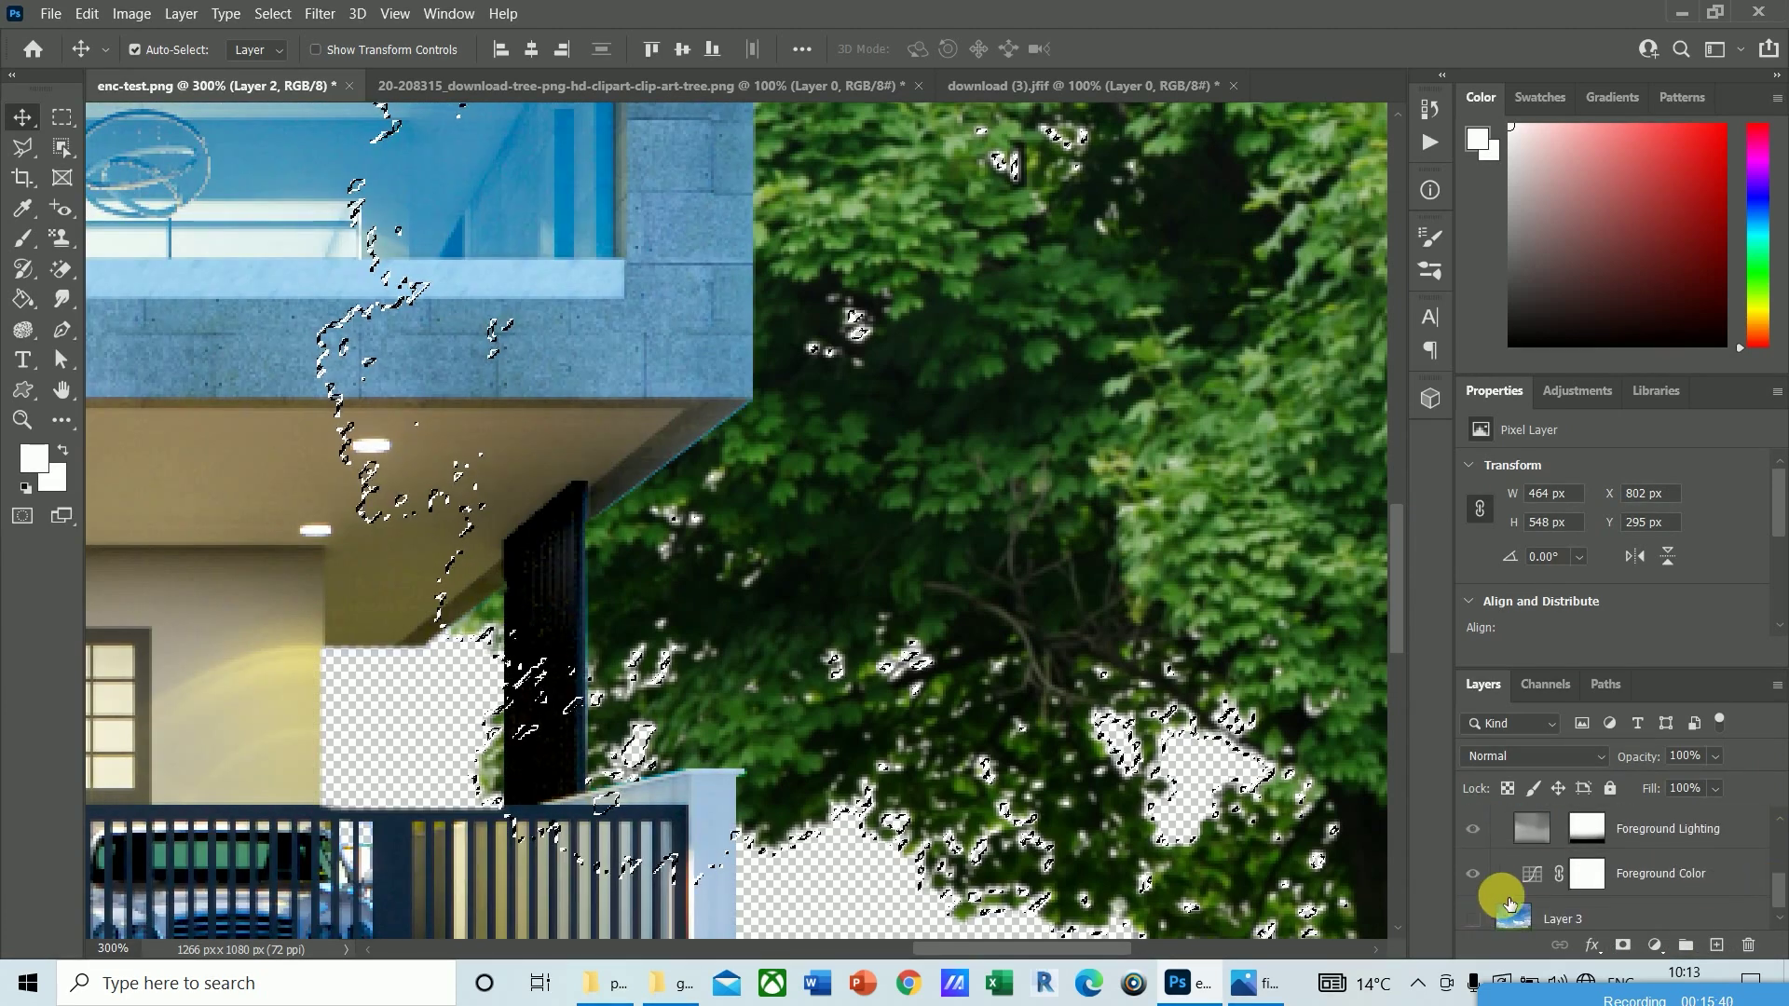
click(1474, 920)
mouse_move(1778, 890)
mouse_down()
mouse_move(1778, 915)
mouse_move(1777, 862)
mouse_up()
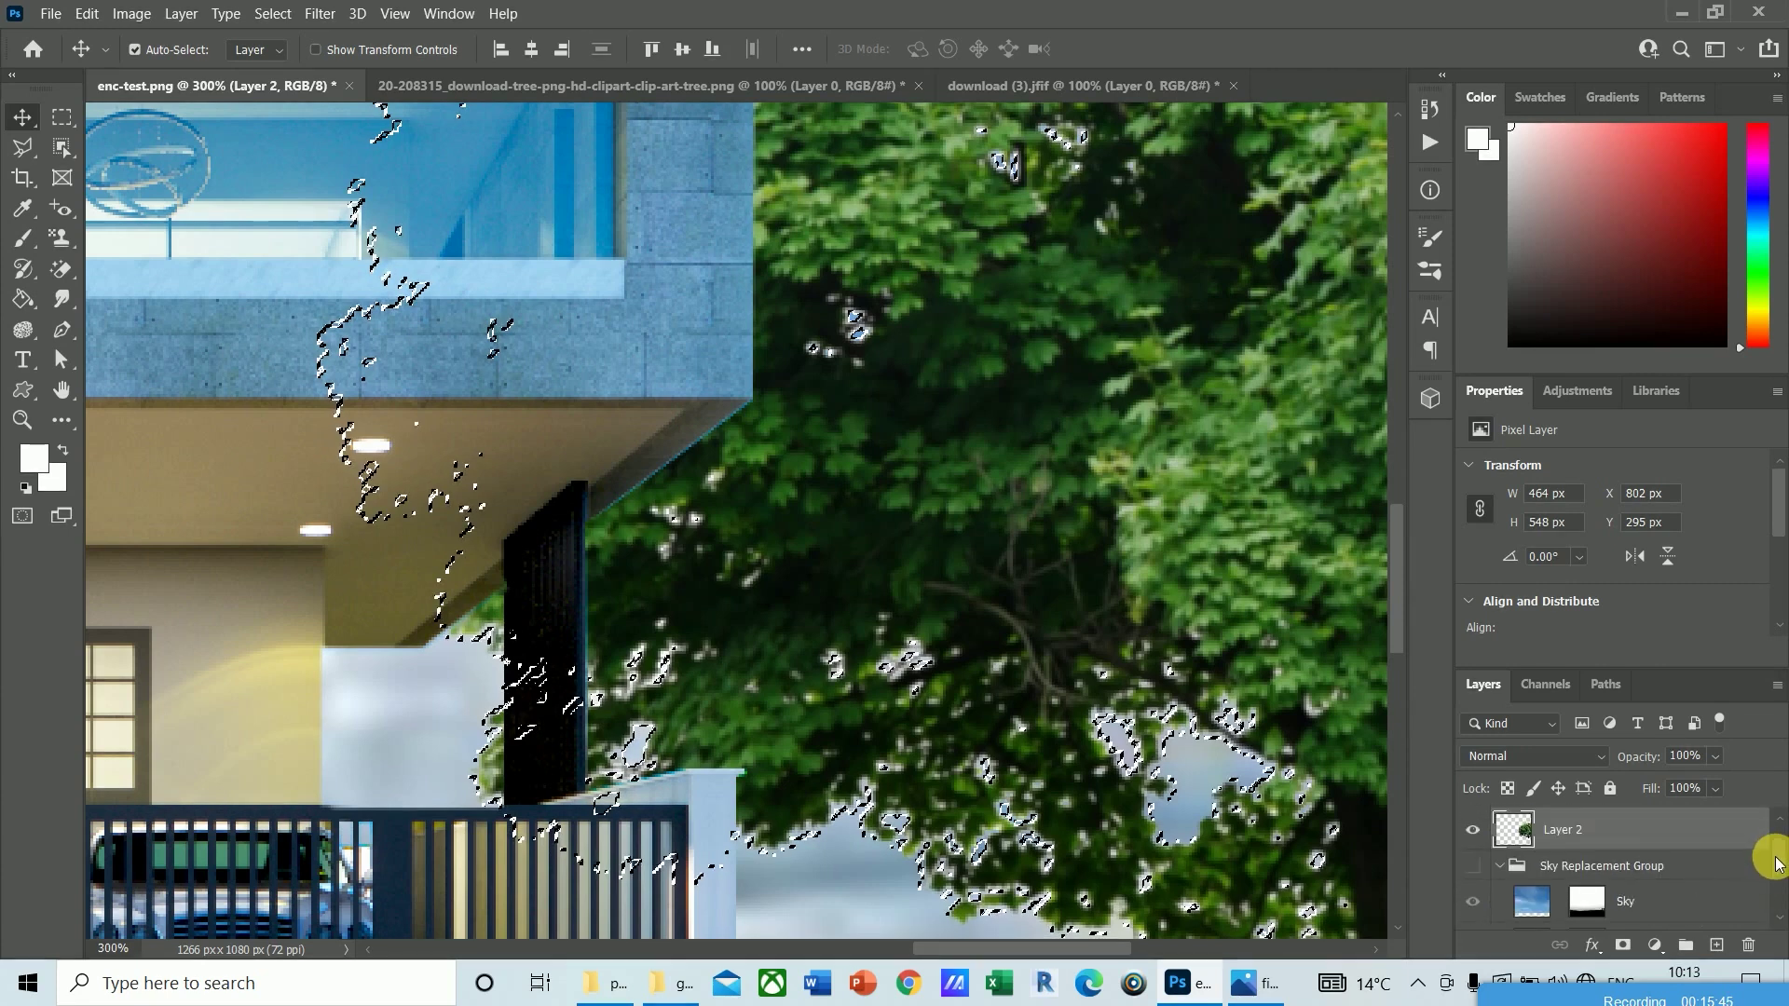
scroll(1778, 862, down, 1)
key(ctrl+minus)
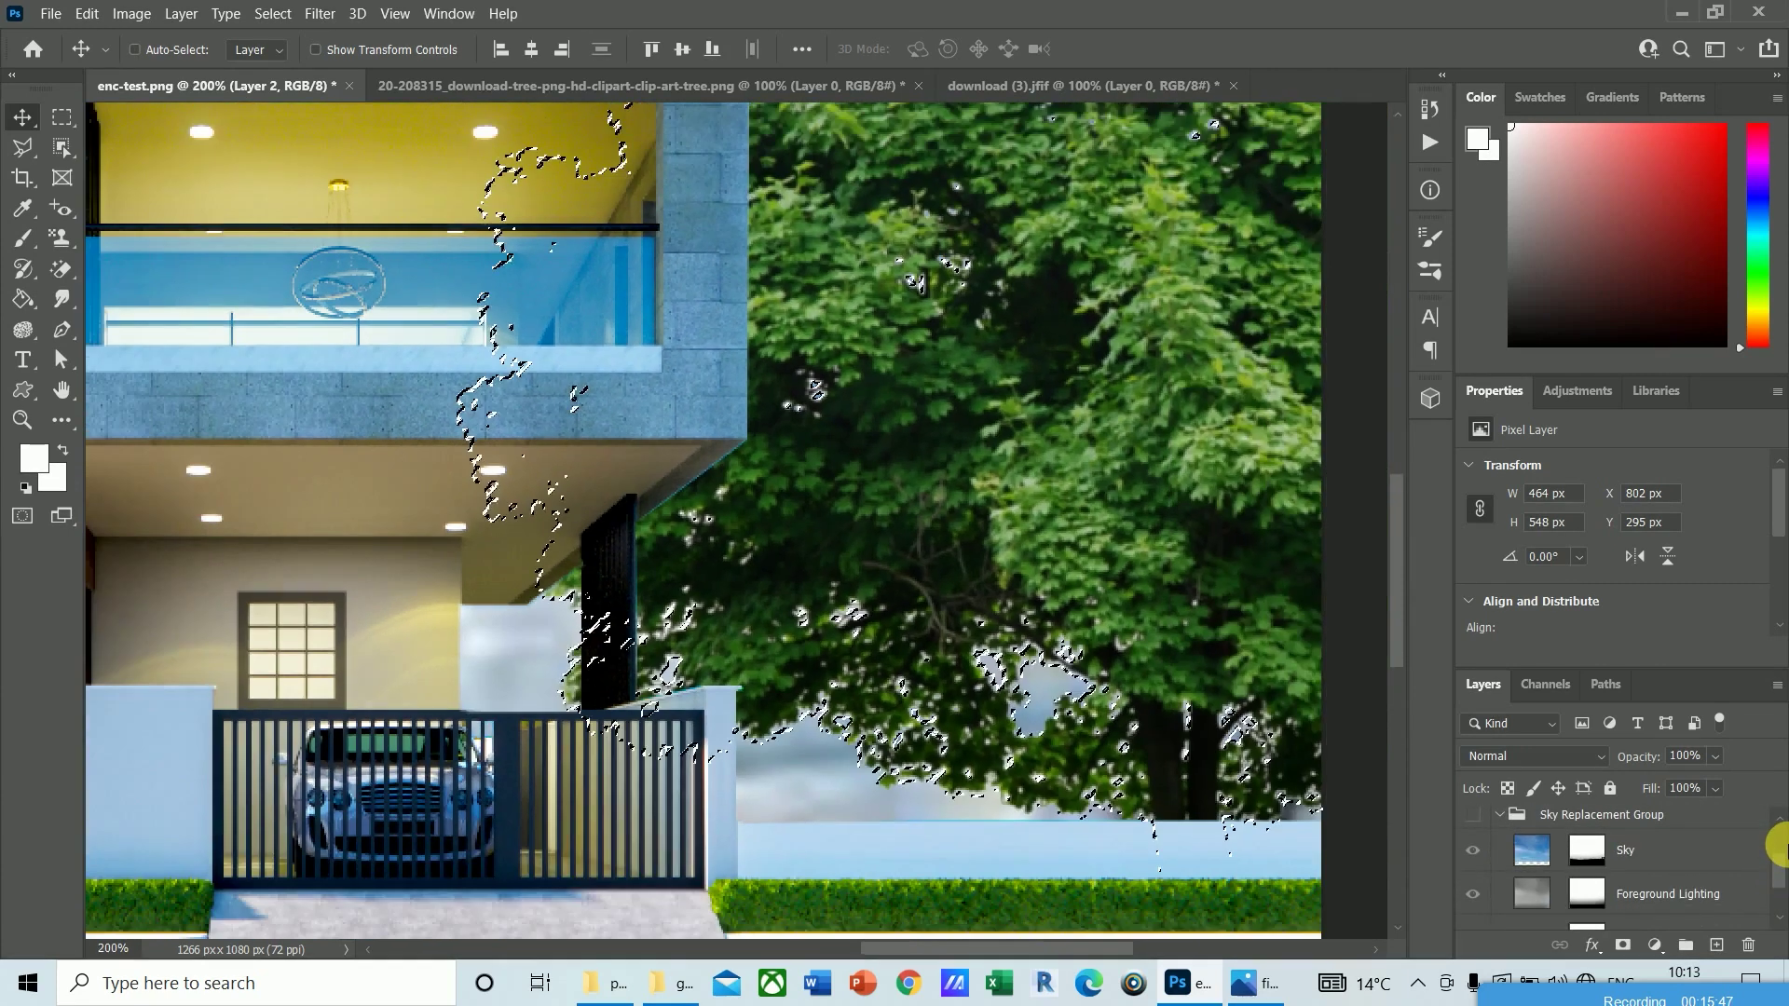
key(ctrl+minus)
key(ctrl+minus)
key(ctrl+d)
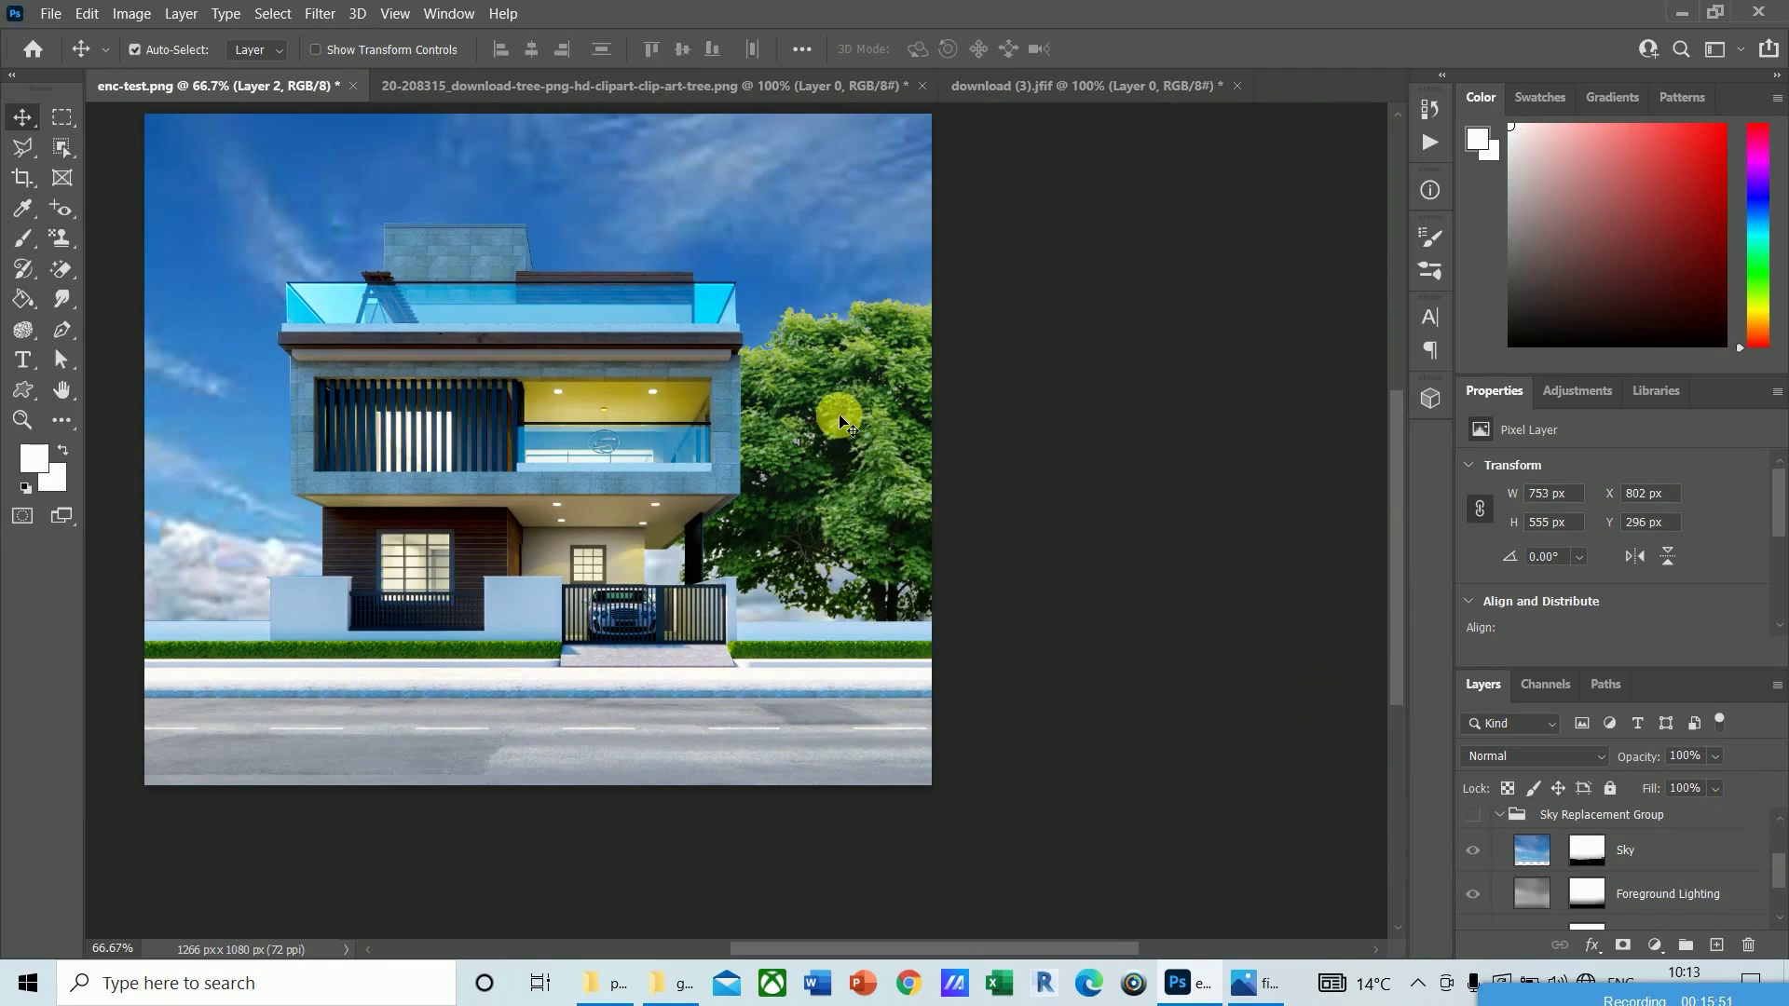
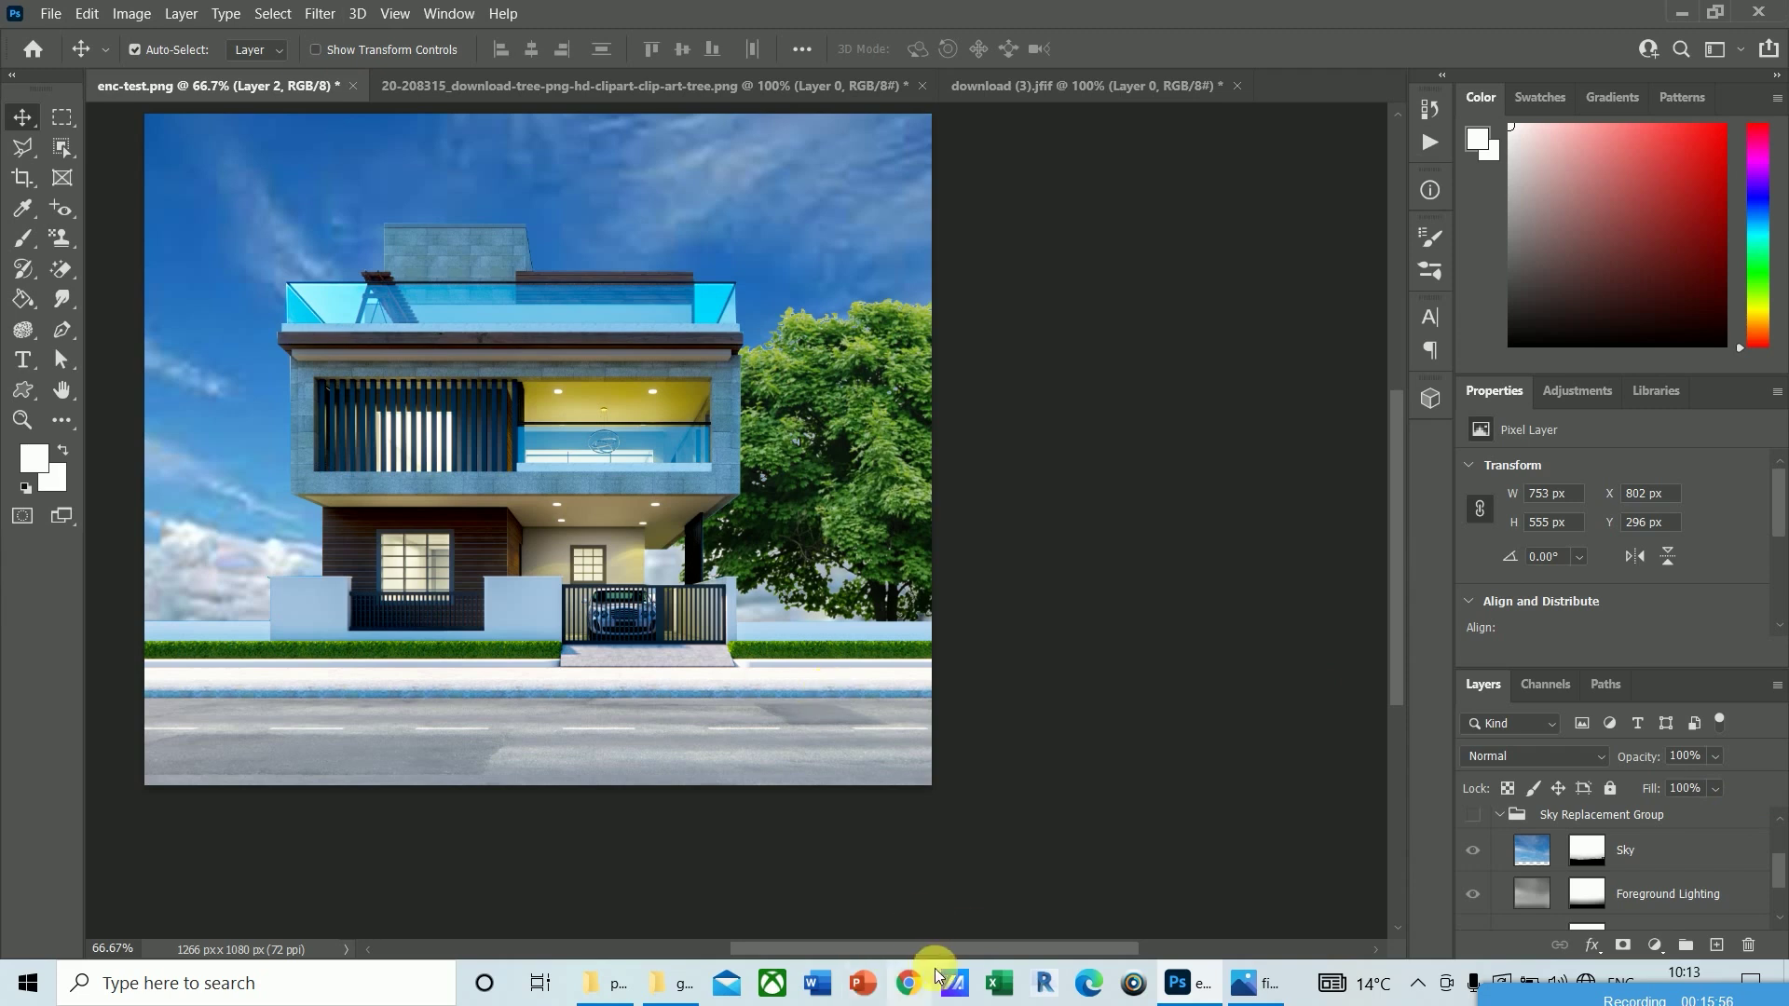
Step: Try to replace the sky from the Sky layer with the plain blue gradient preset in Blue Skies, output to new layers
drag(951, 952, 876, 950)
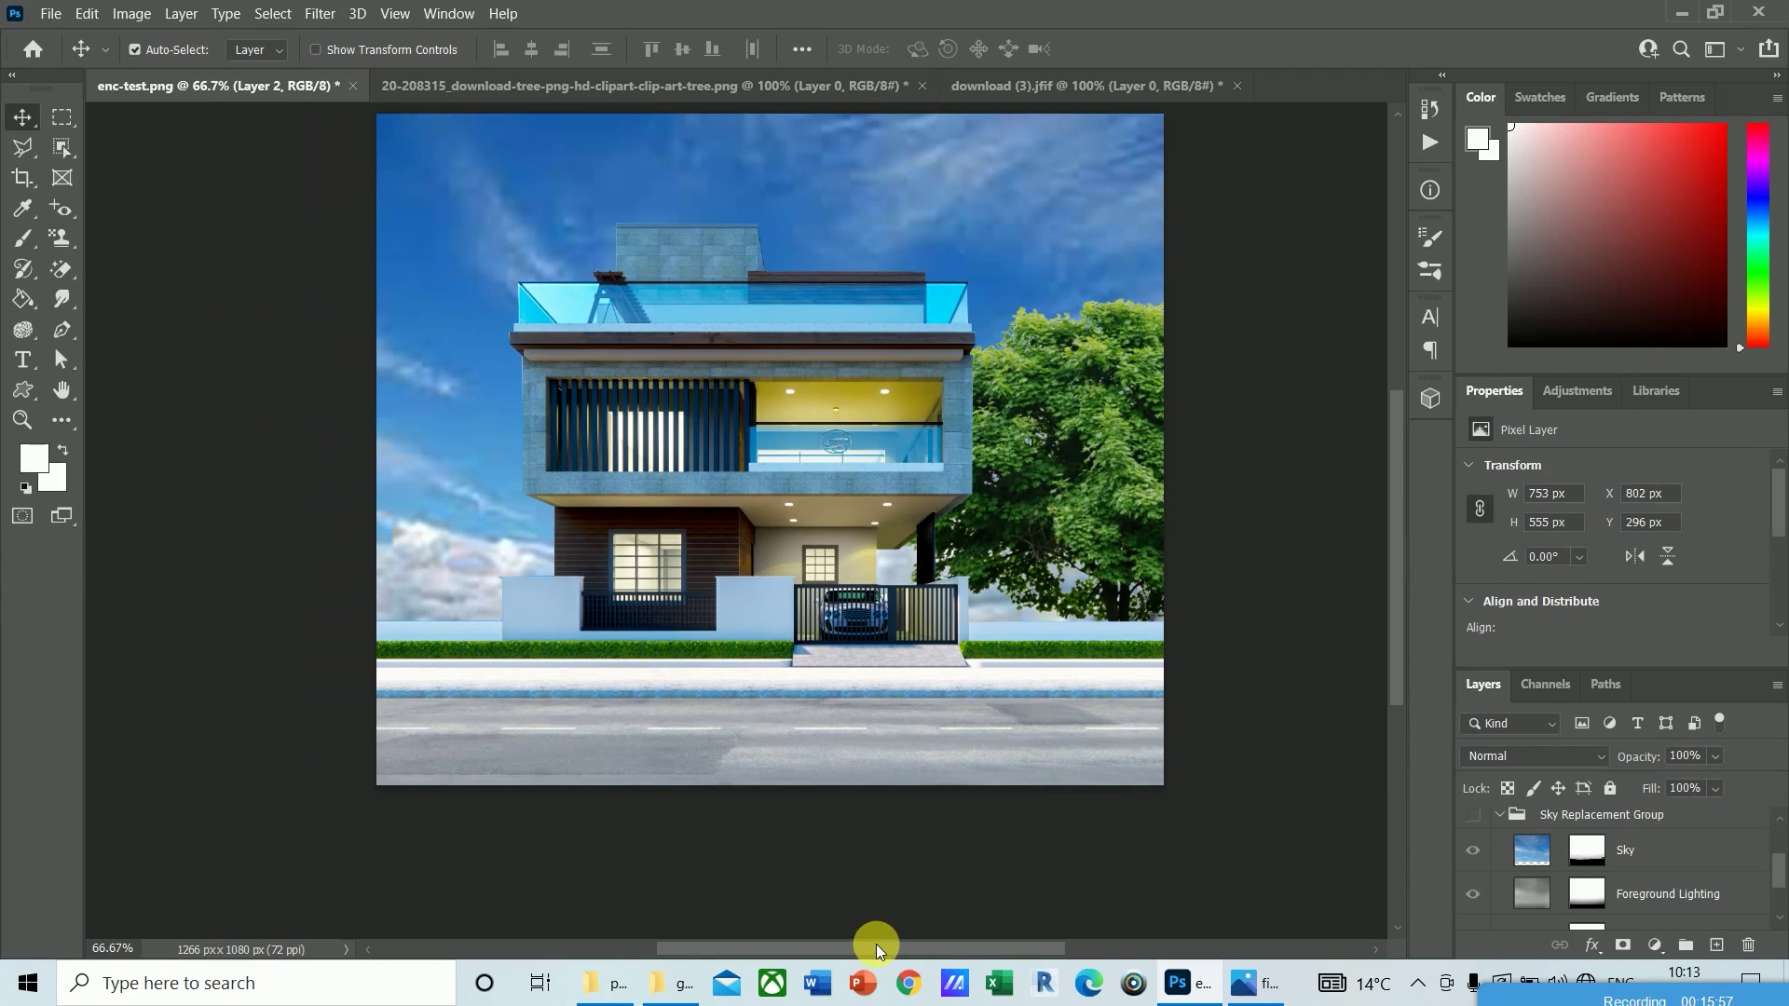
click(1640, 853)
scroll(1603, 885, up, 2)
click(86, 14)
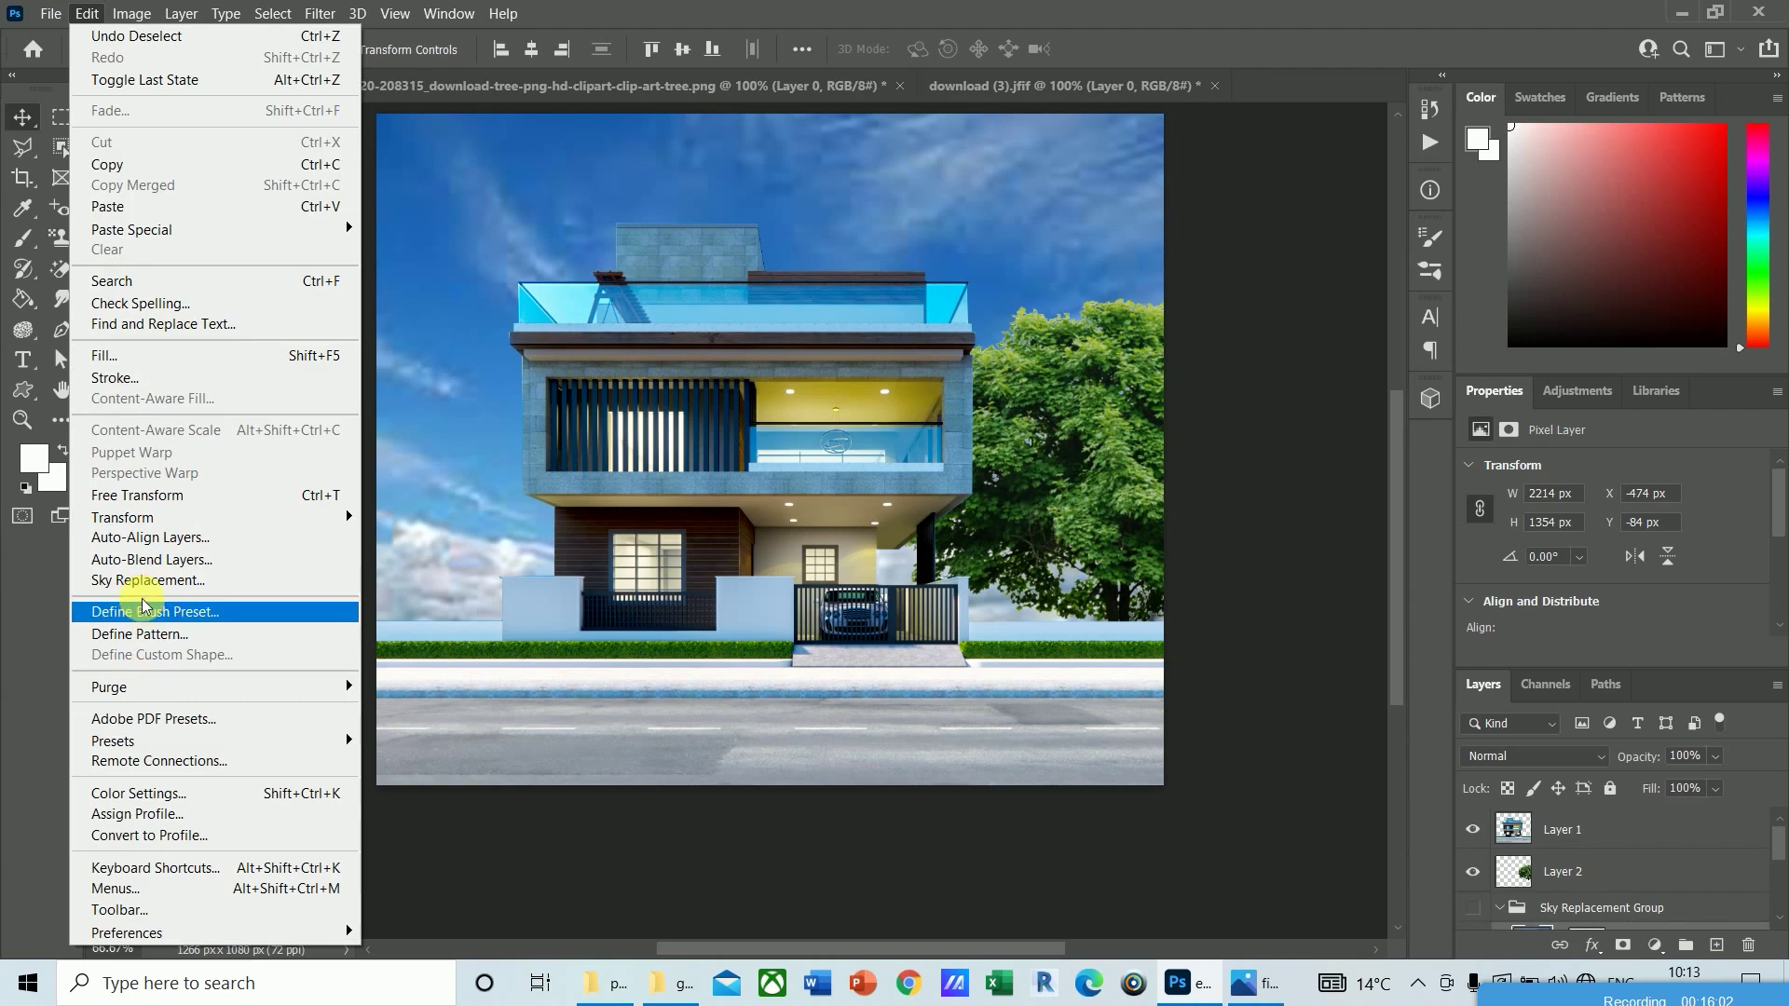
click(144, 580)
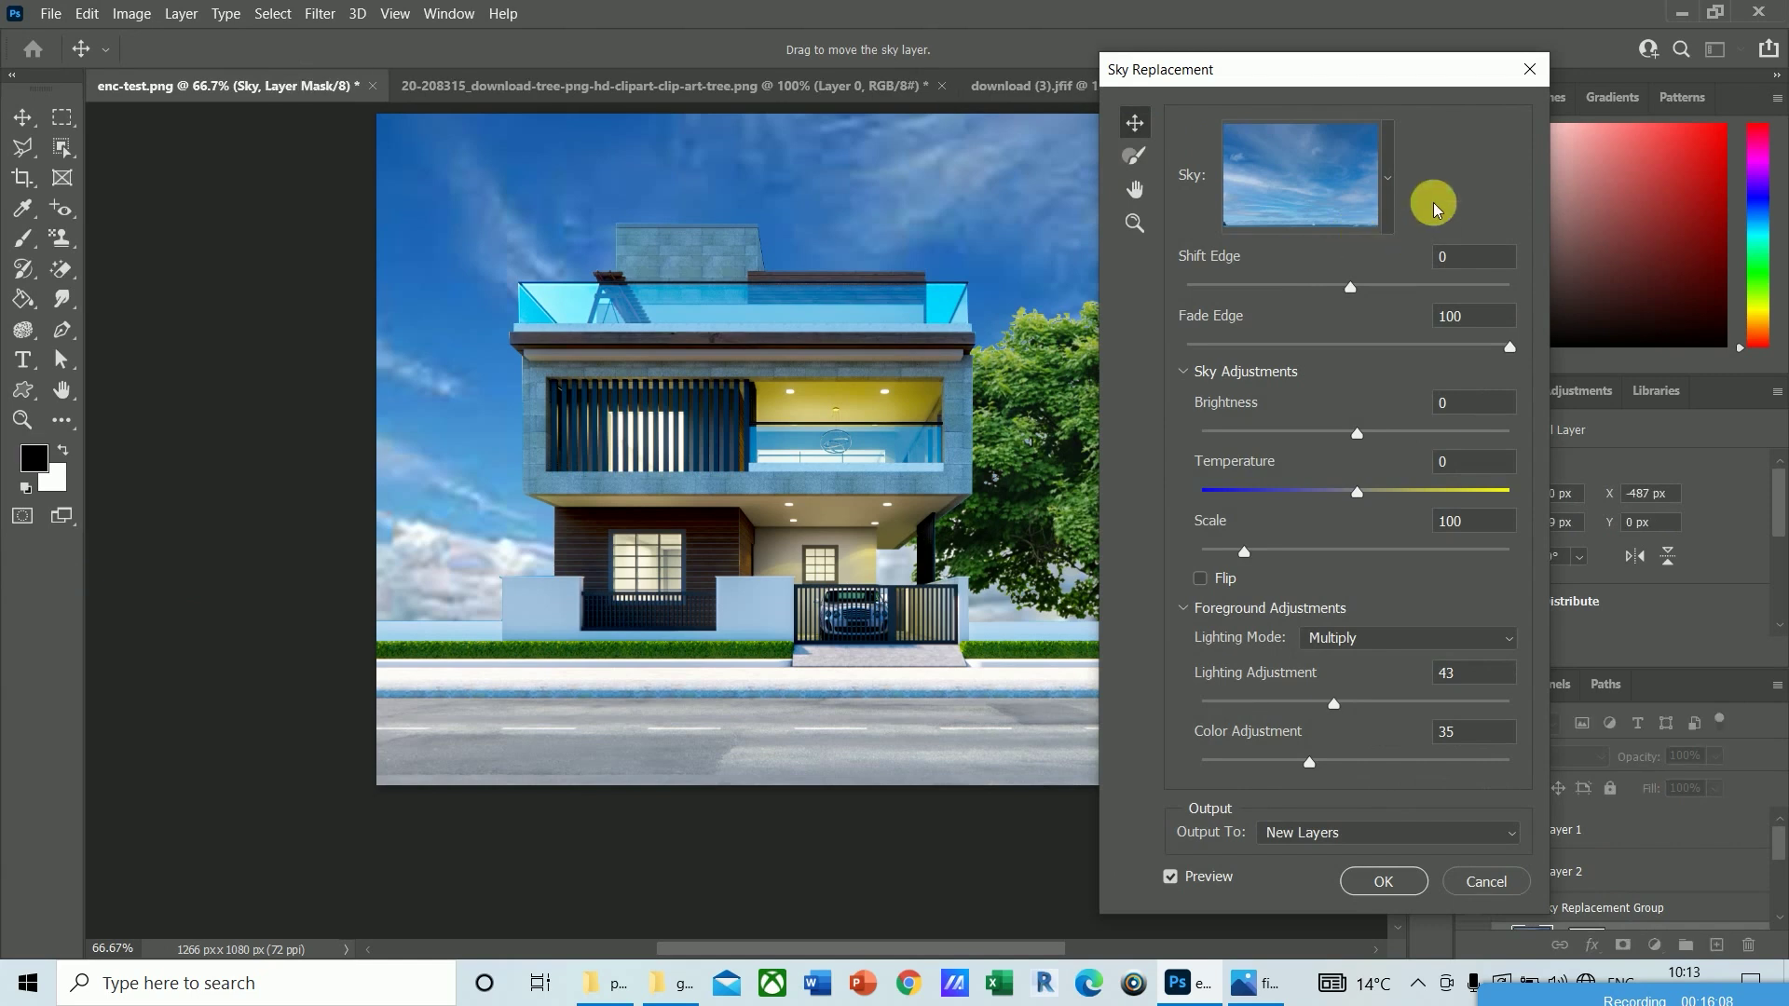
click(1389, 186)
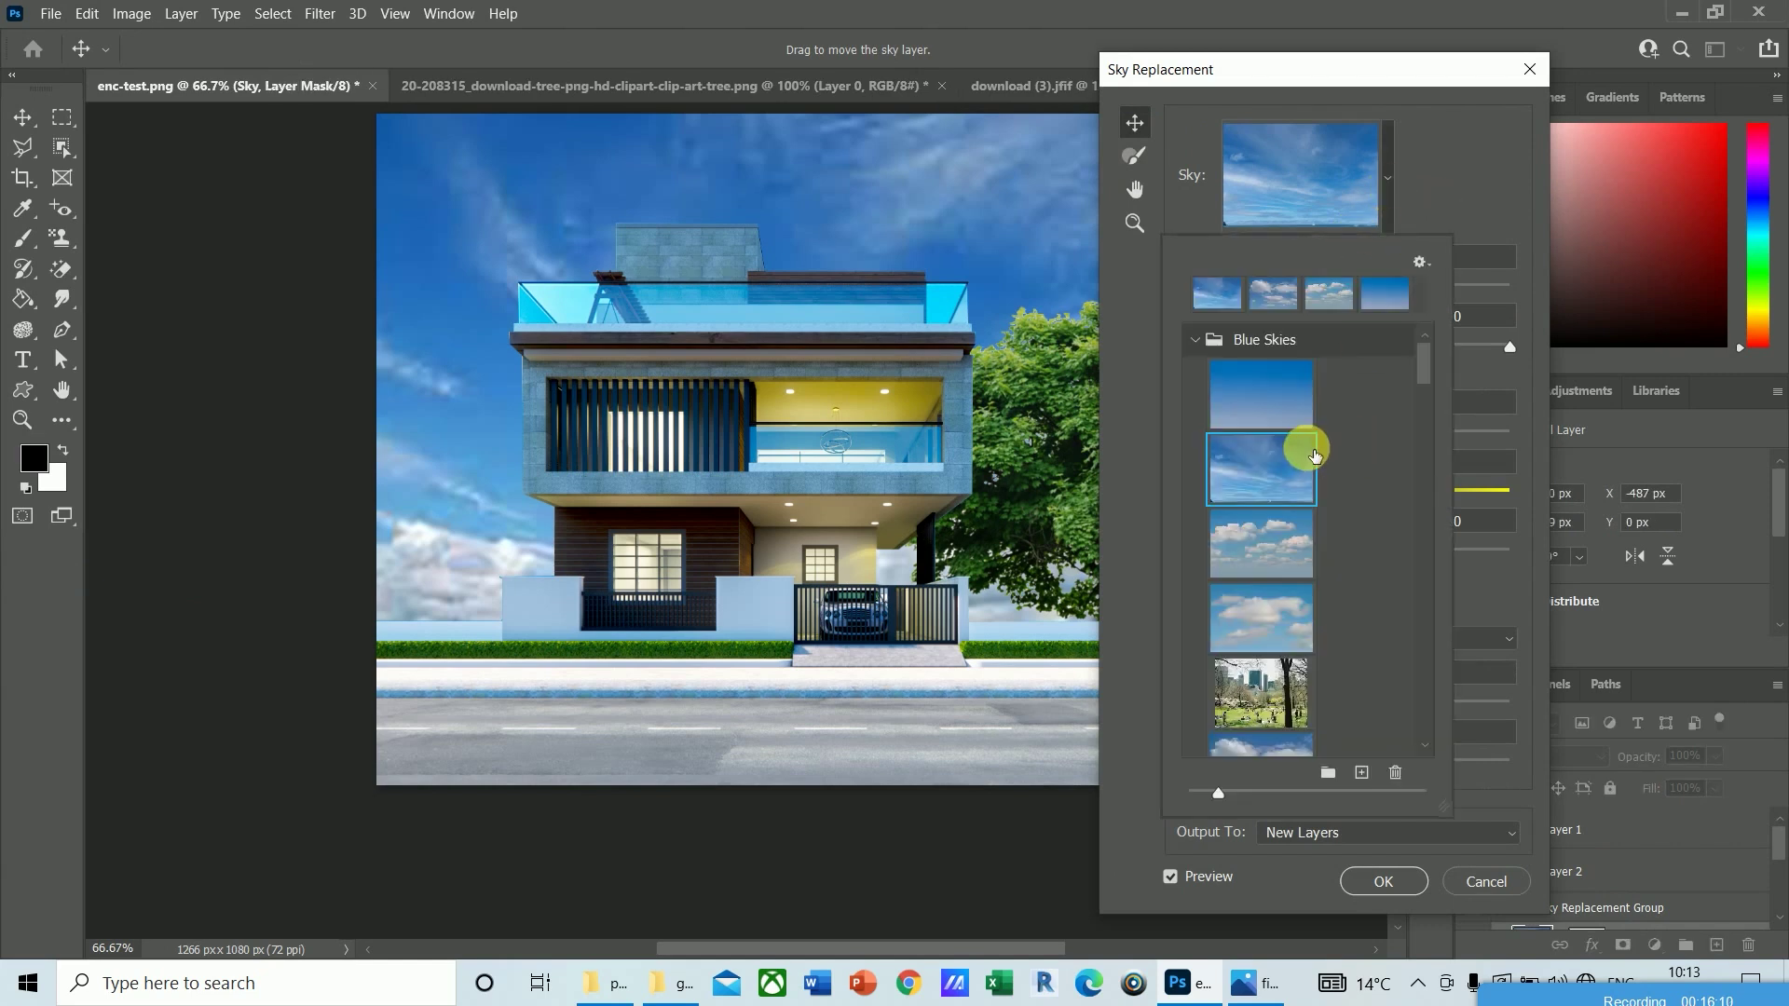
click(1267, 410)
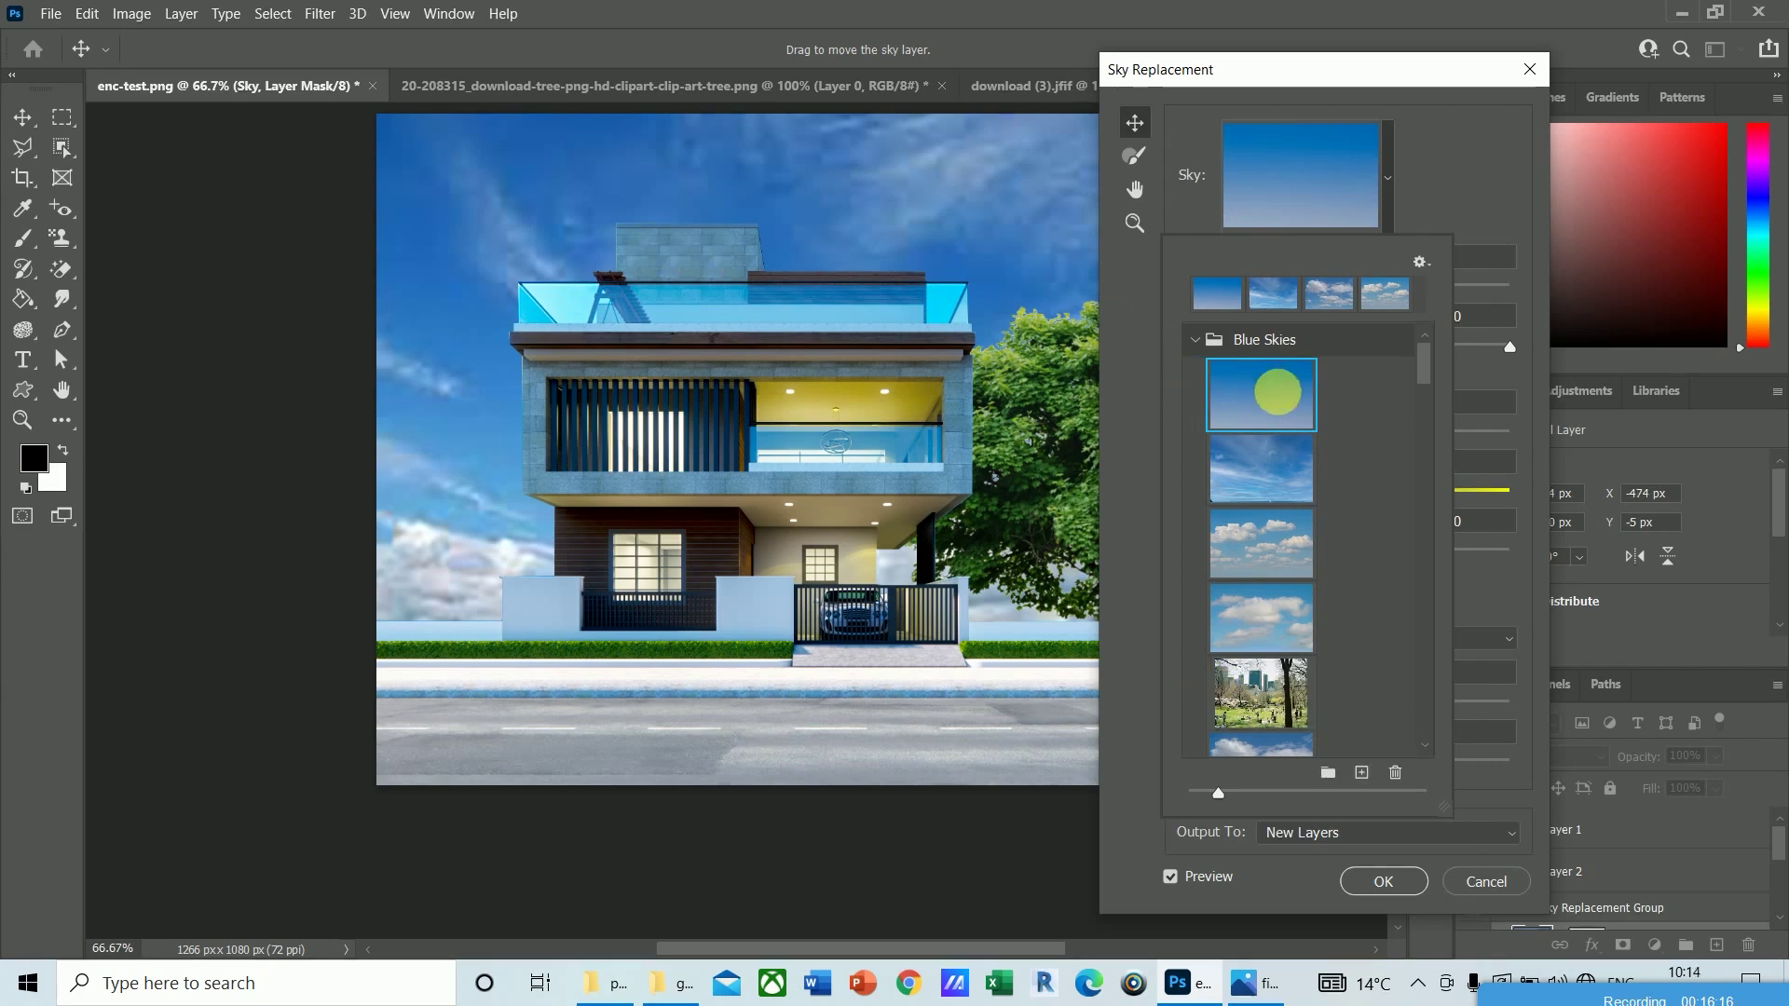
click(1381, 880)
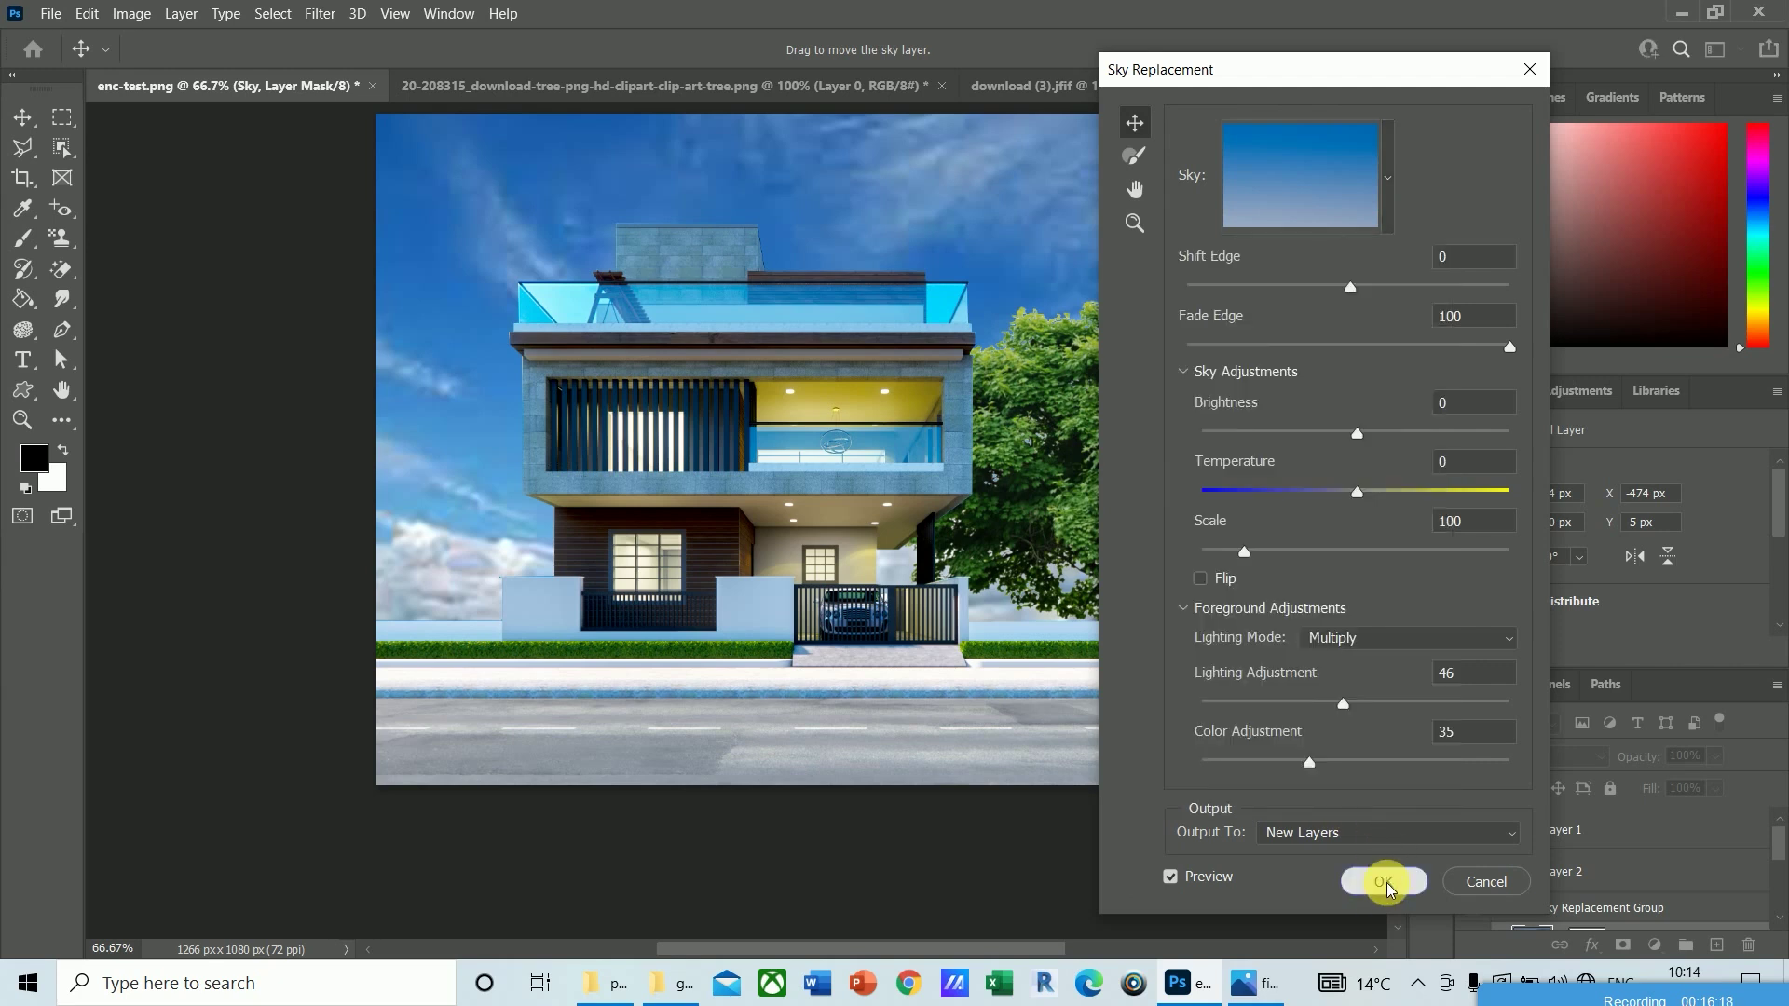
click(1381, 881)
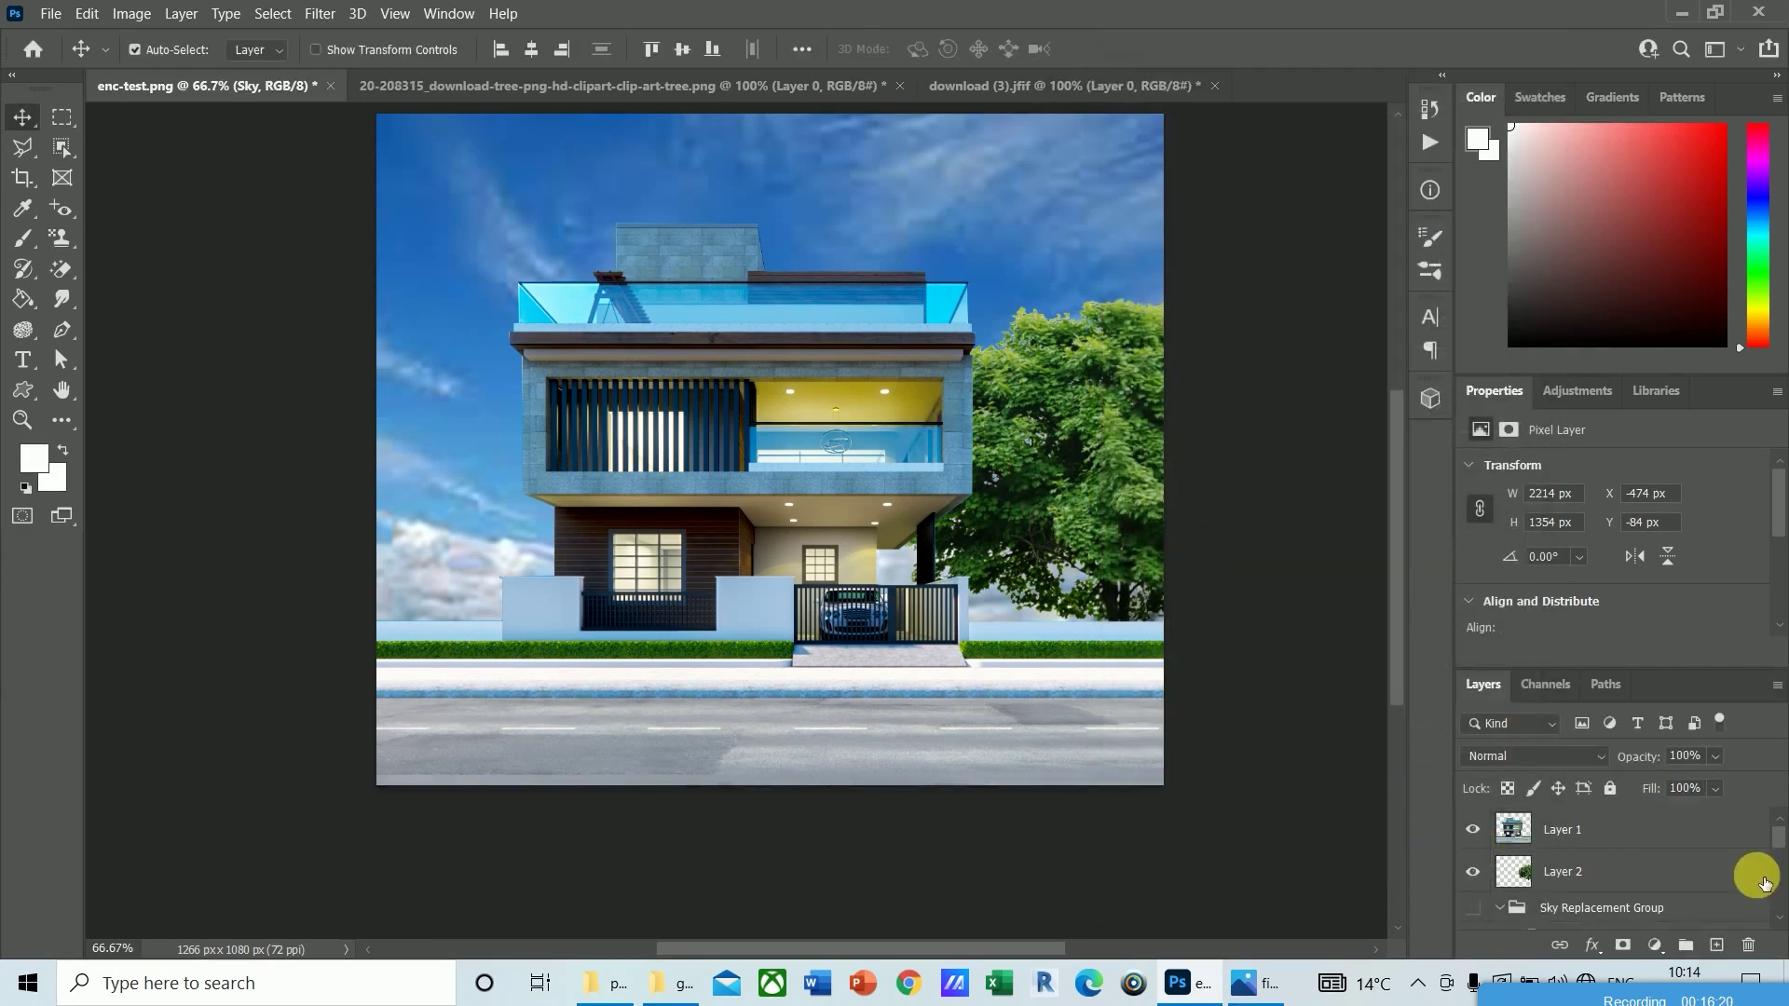
Step: Delete the Sky and Foreground Lighting layers from the outer Sky Replacement Group, just above Layer 3
drag(1780, 843, 1782, 923)
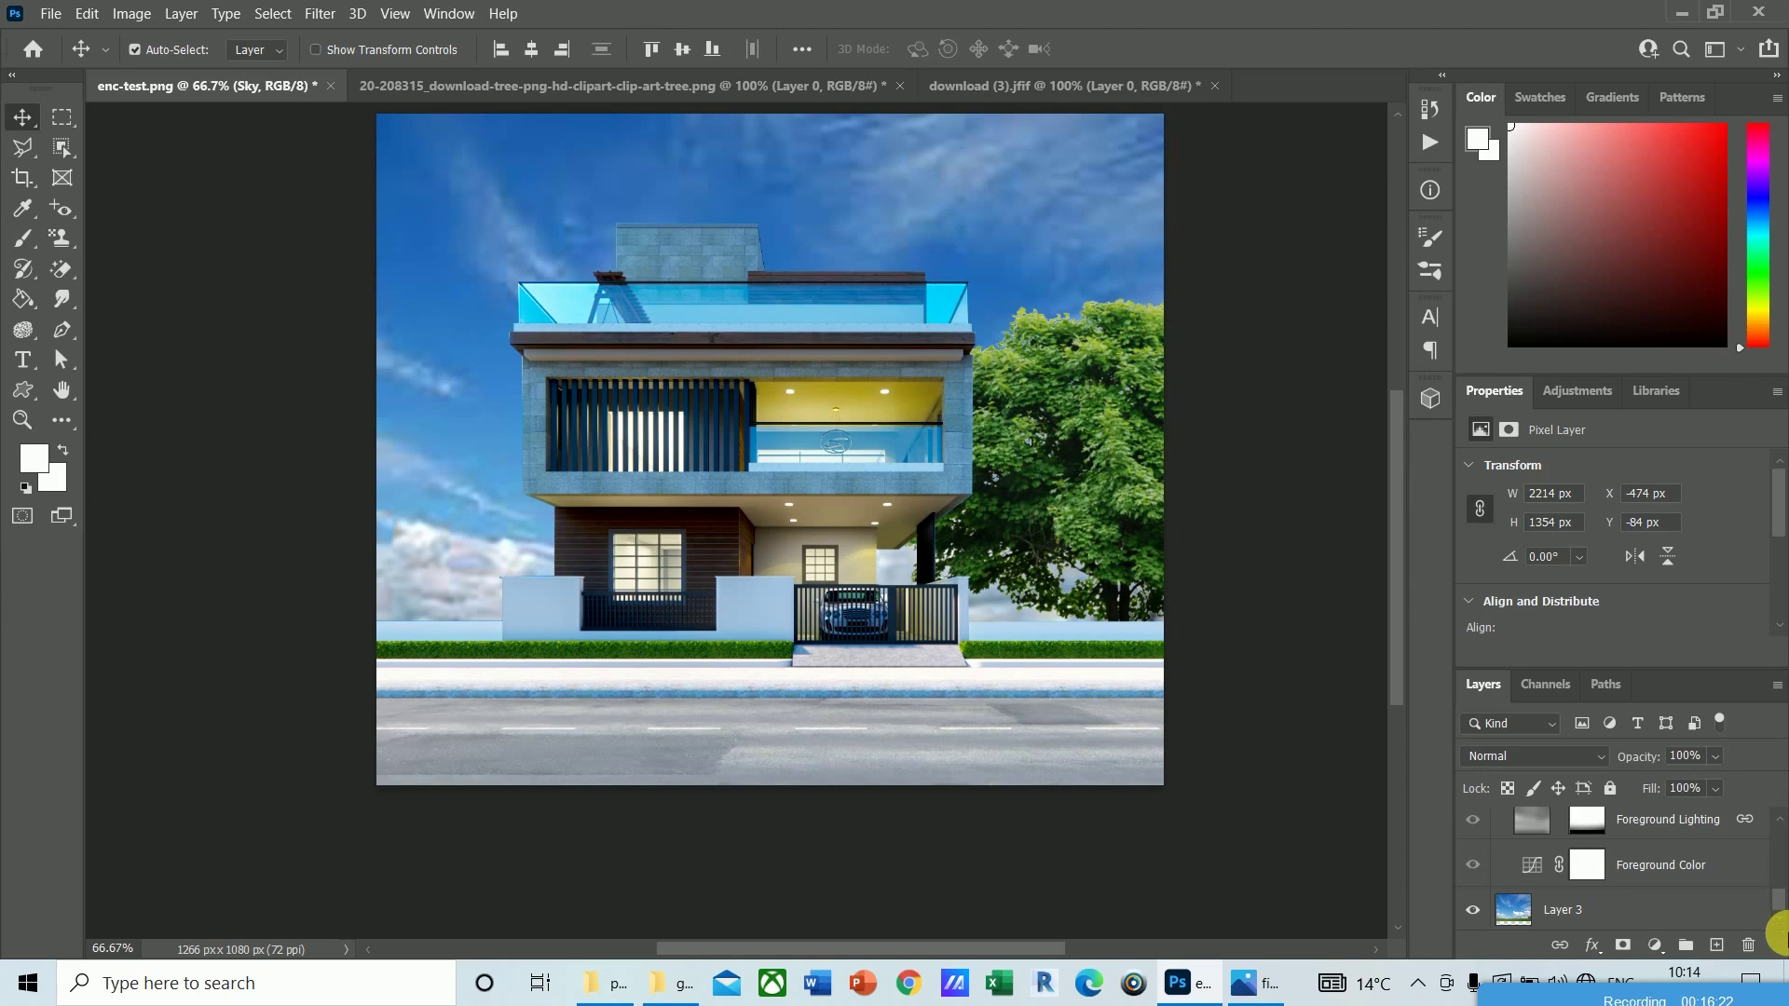
click(1577, 912)
scroll(1724, 893, up, 1)
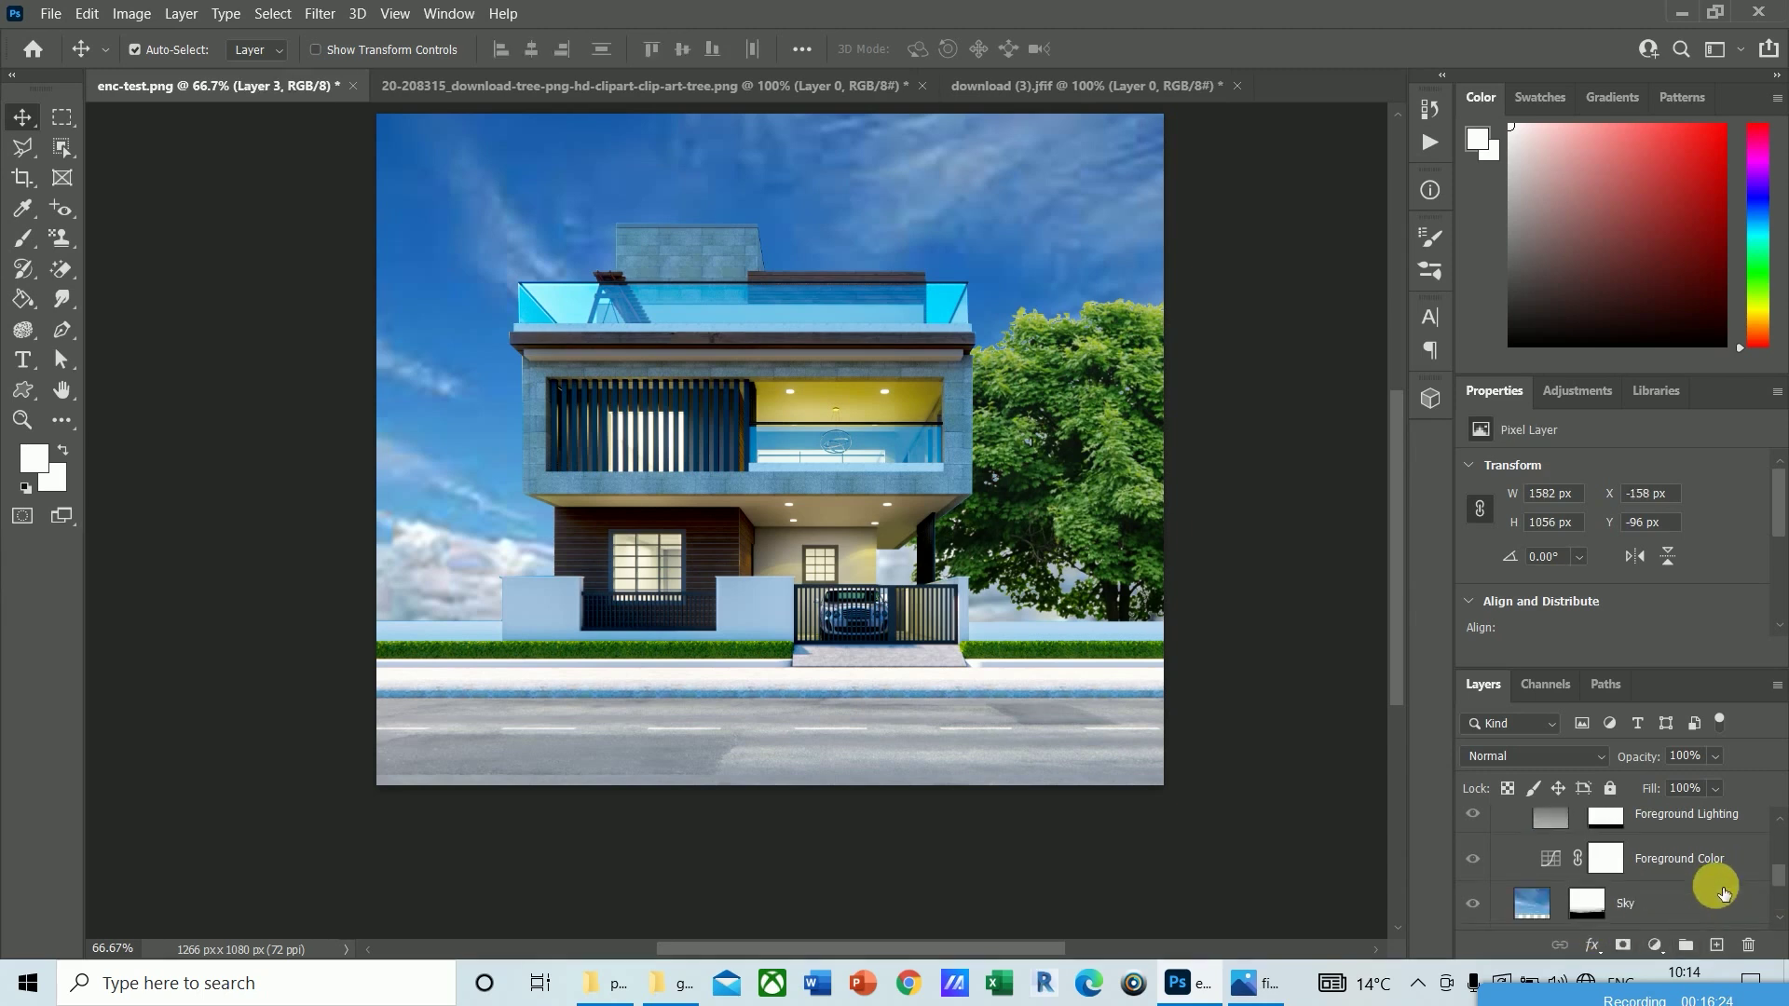
click(1570, 916)
click(1748, 945)
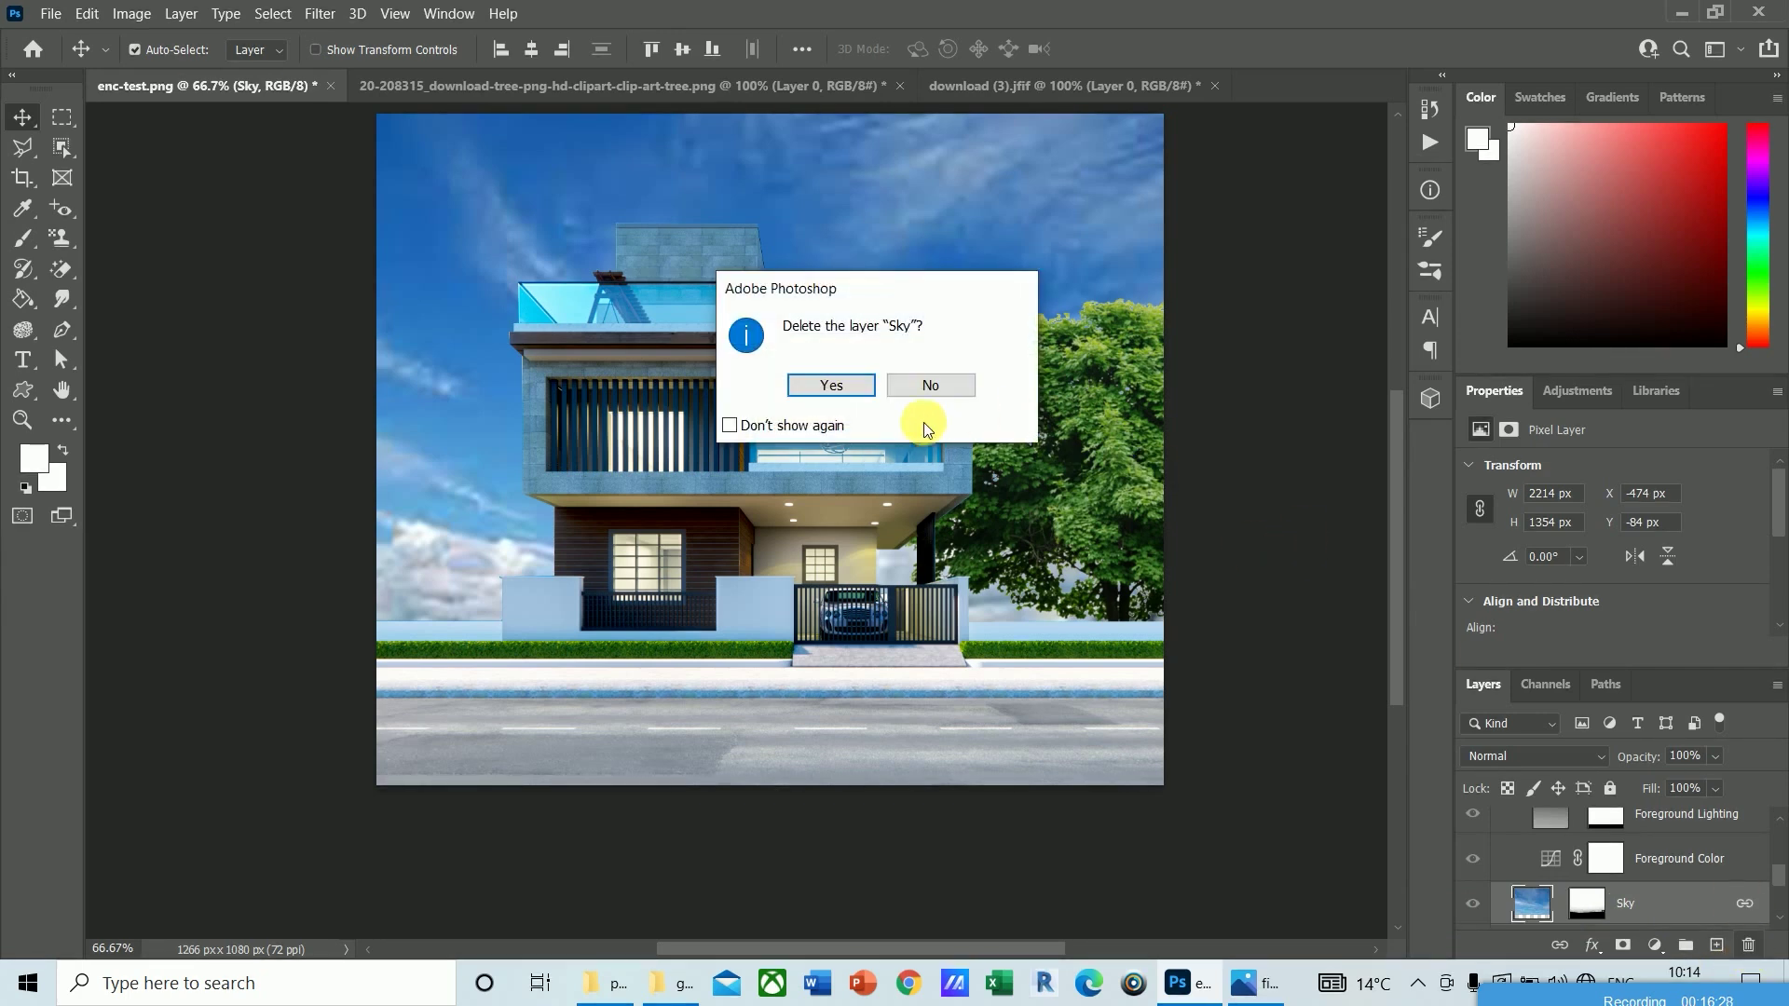
click(867, 390)
click(1748, 945)
click(822, 384)
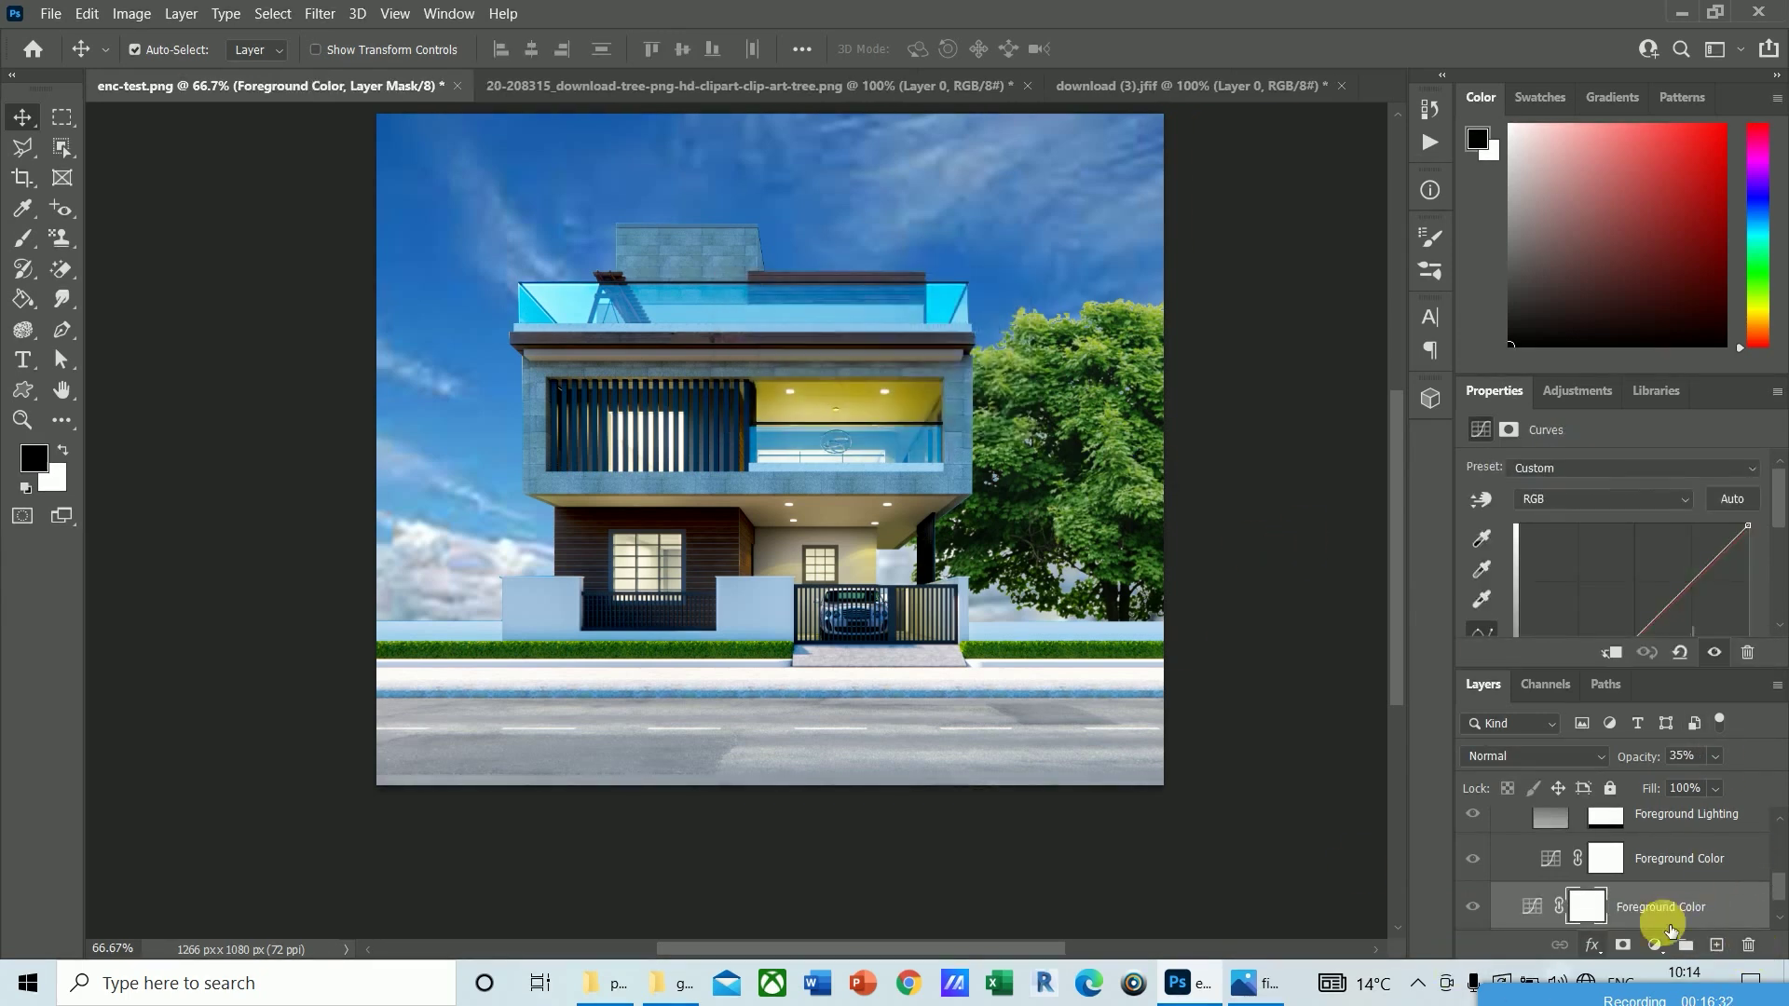
Step: Remove the outer group's Foreground Color layer together with its layer mask
click(1748, 945)
click(839, 383)
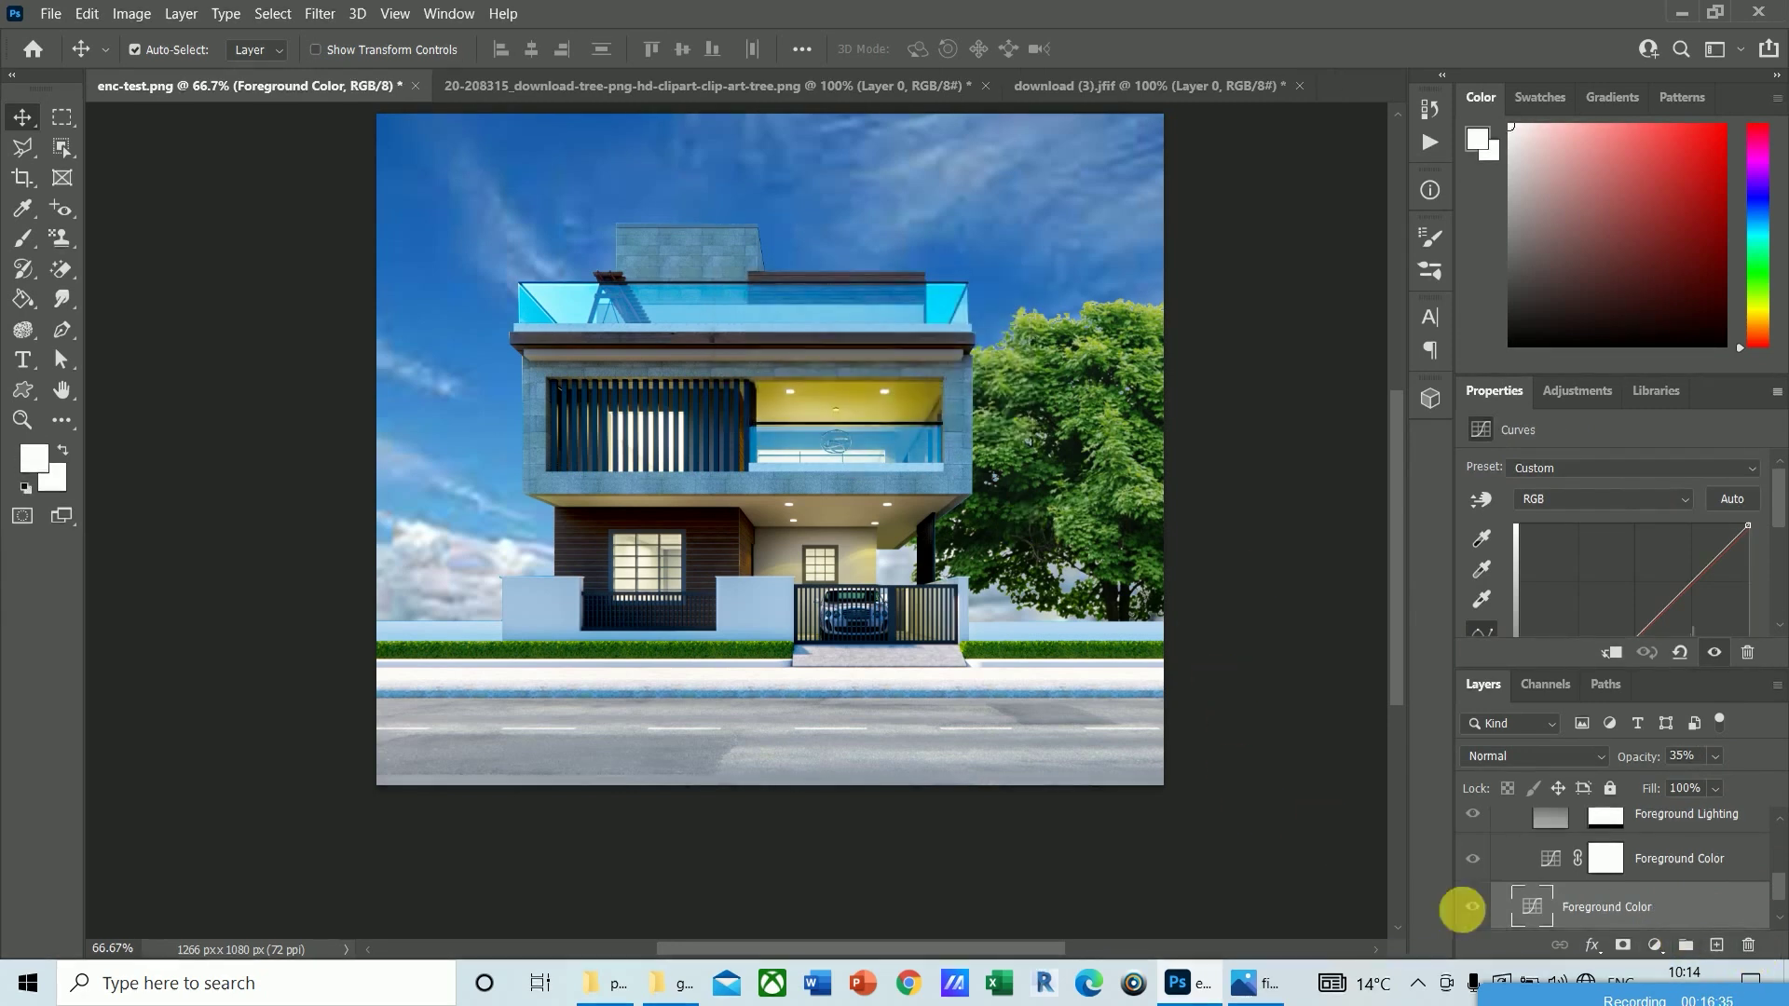
click(1739, 950)
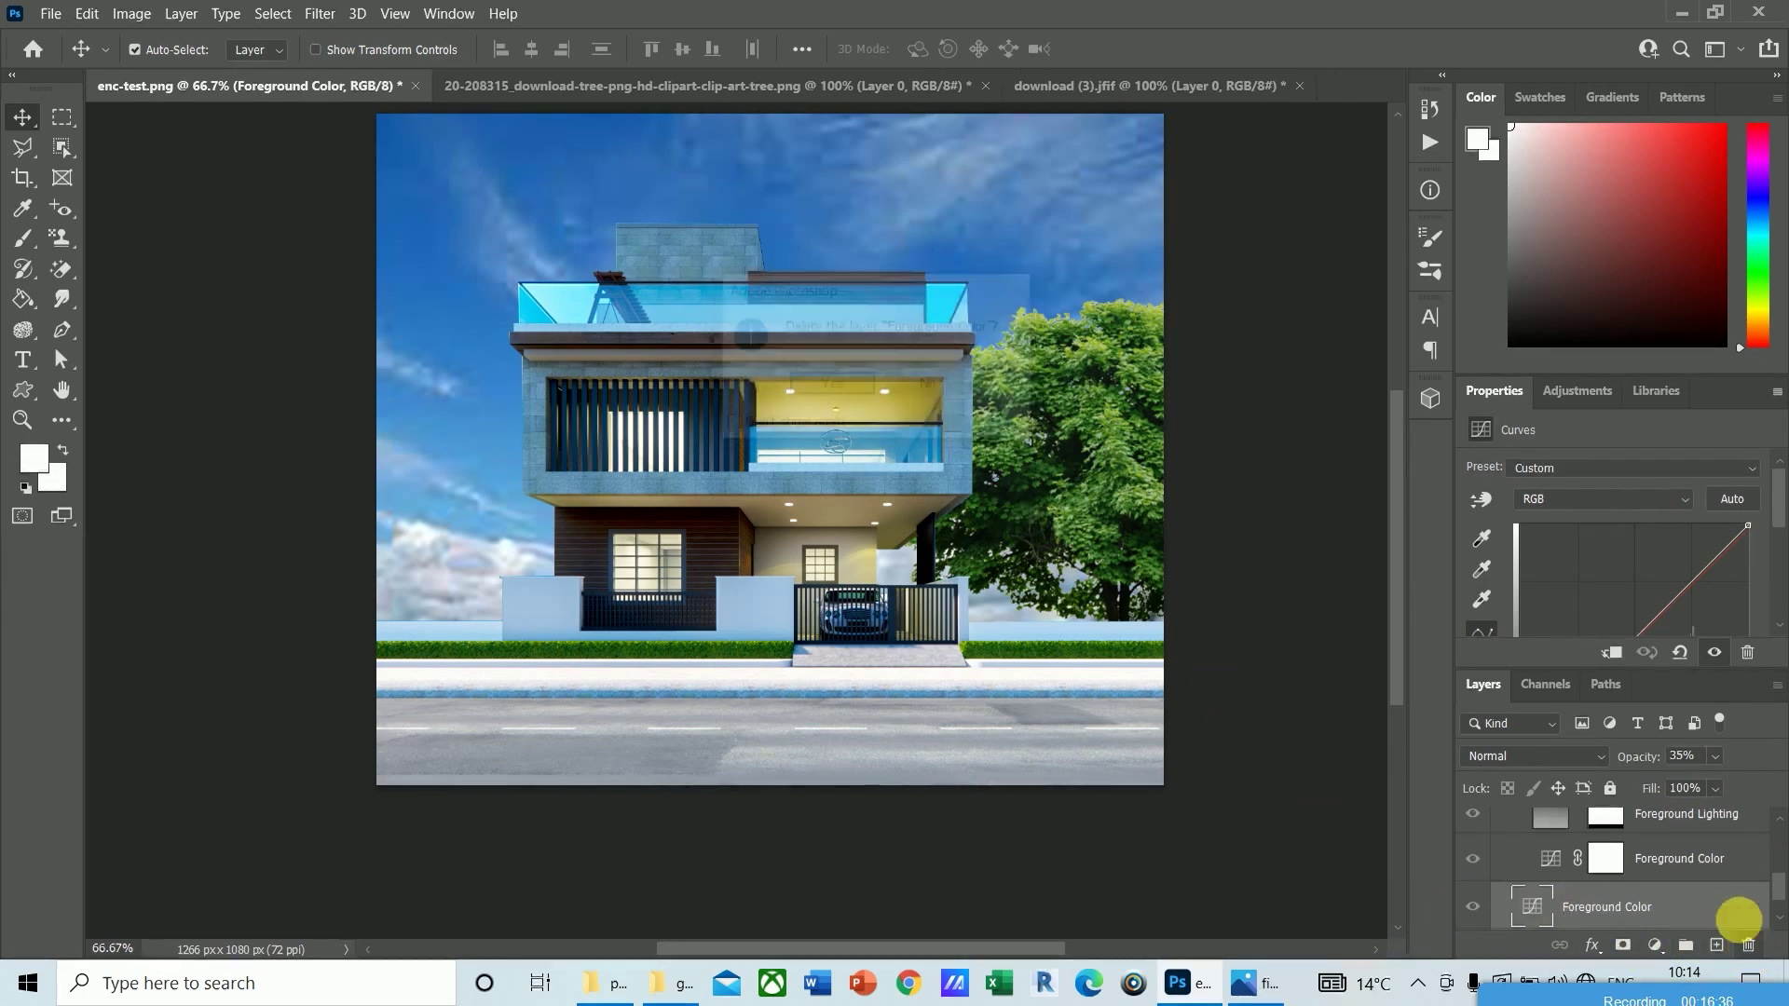
click(825, 385)
Step: Delete the Foreground Color layer and its layer mask from the nested Sky Replacement Group
click(1554, 909)
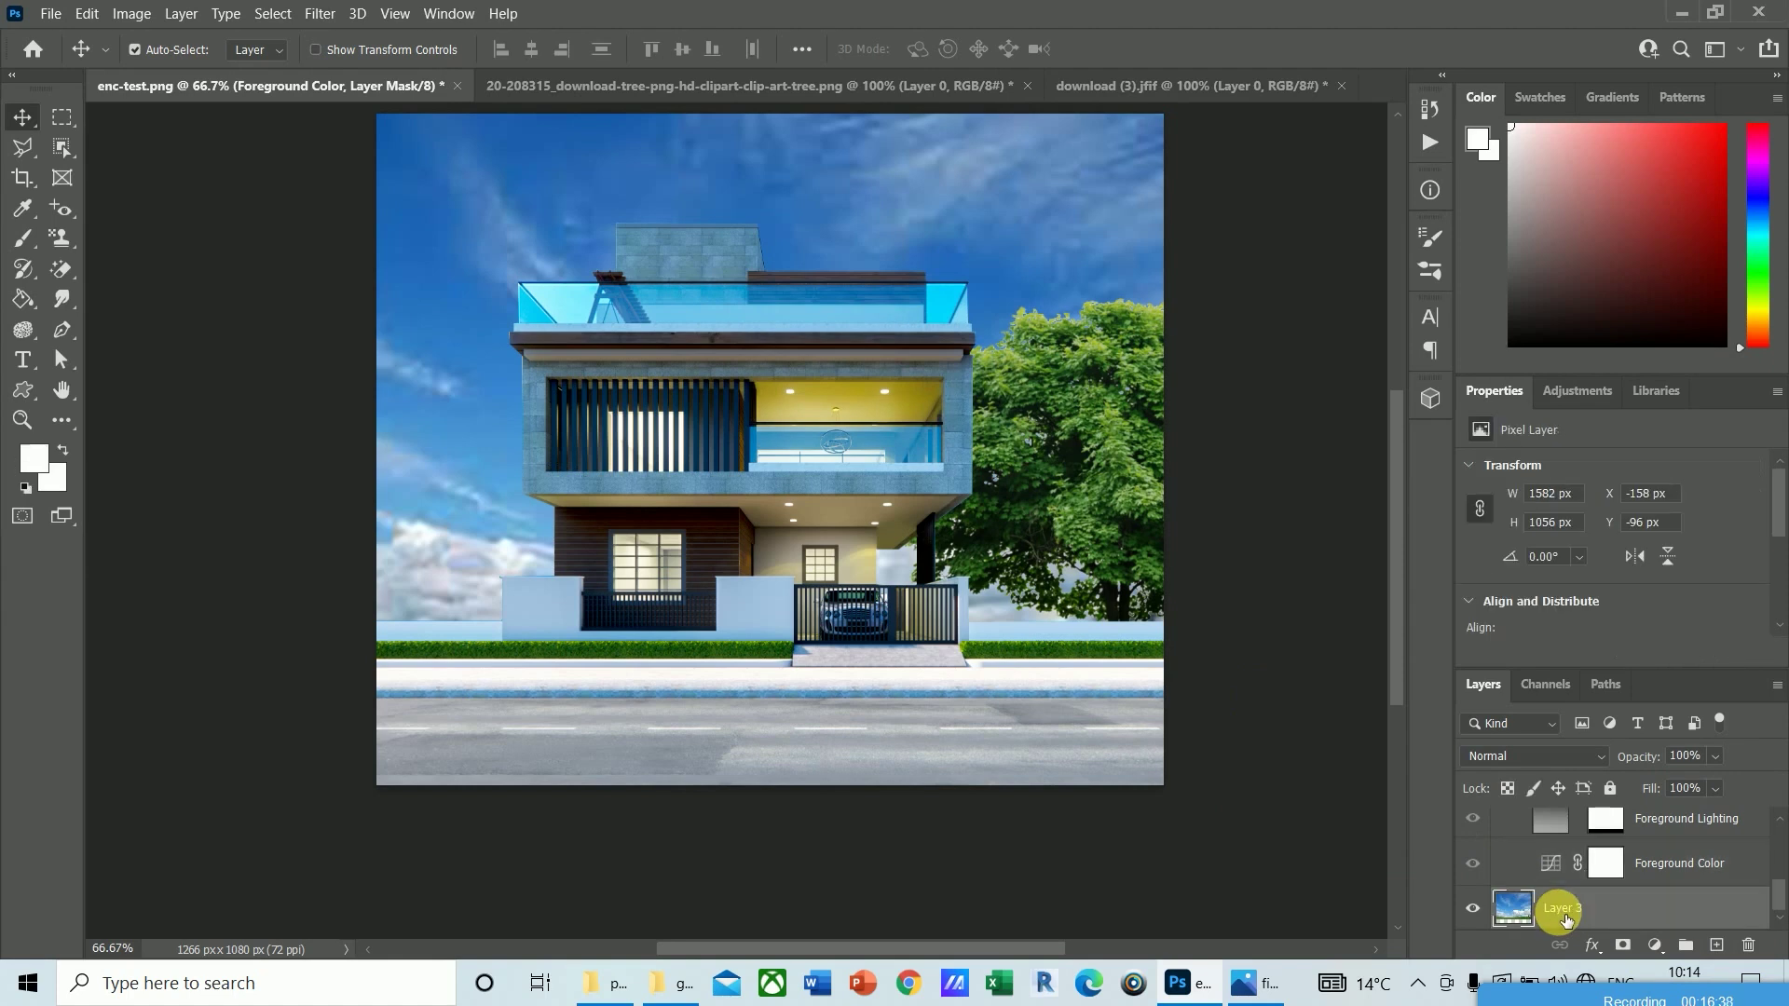
click(1692, 865)
click(1749, 946)
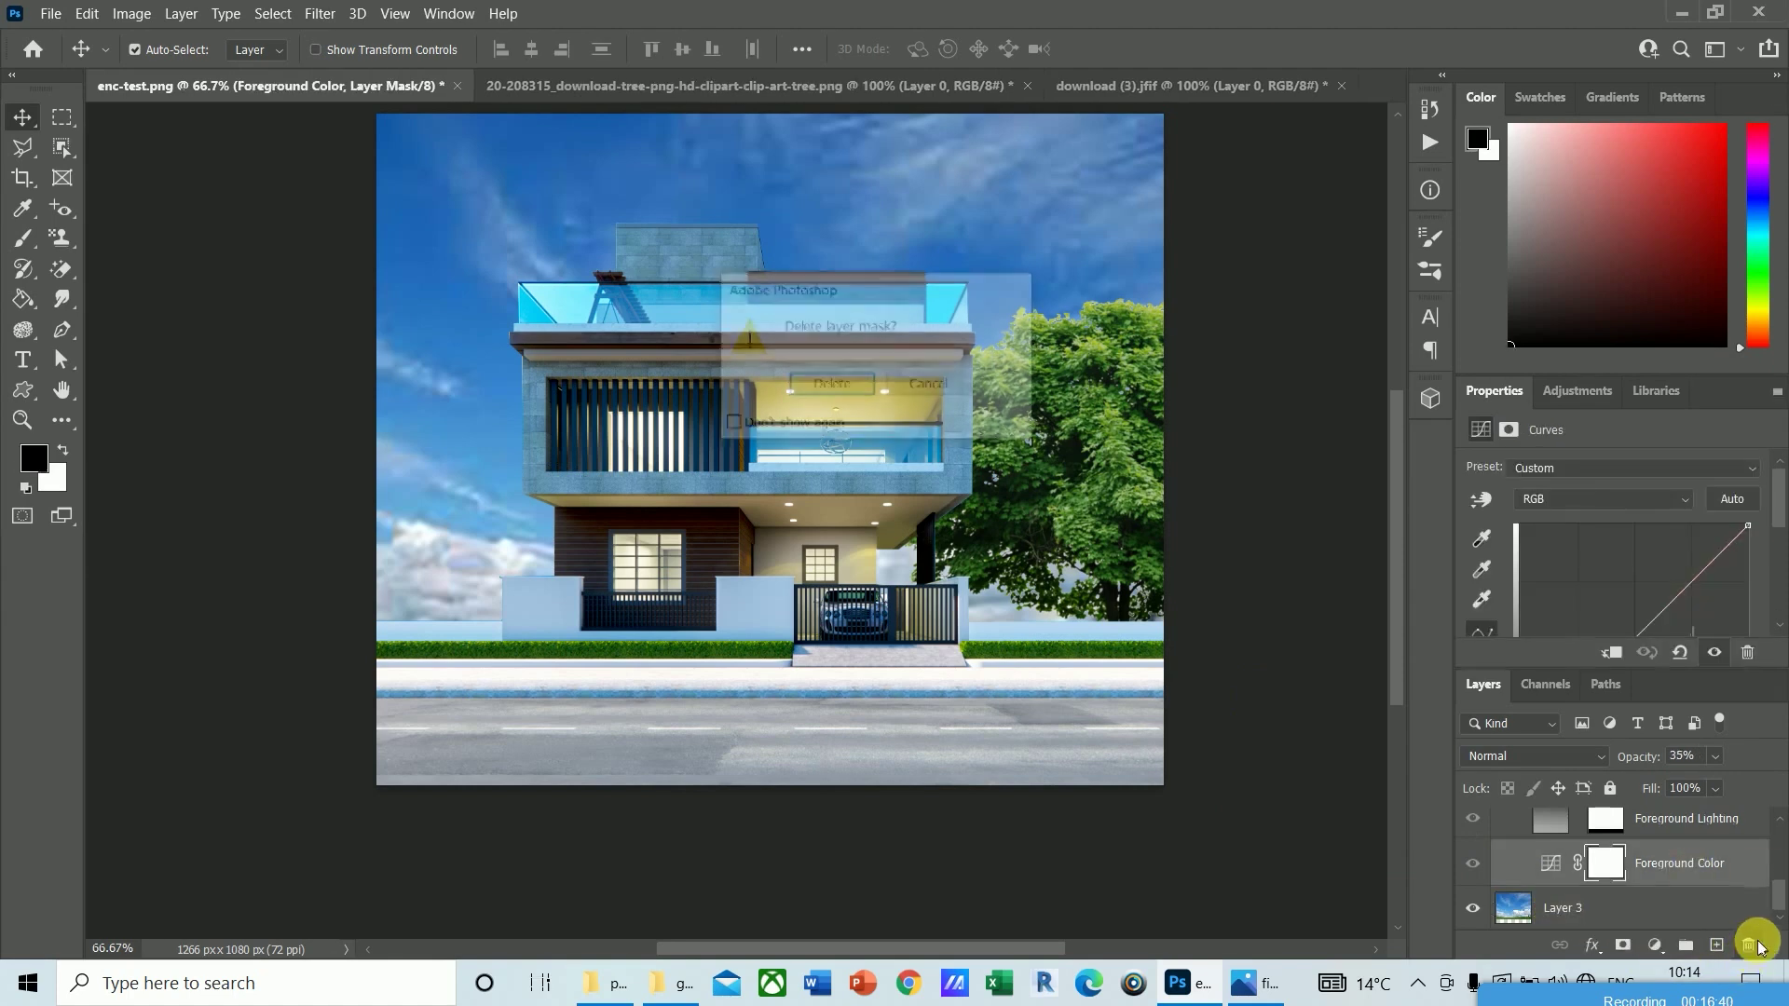
click(811, 386)
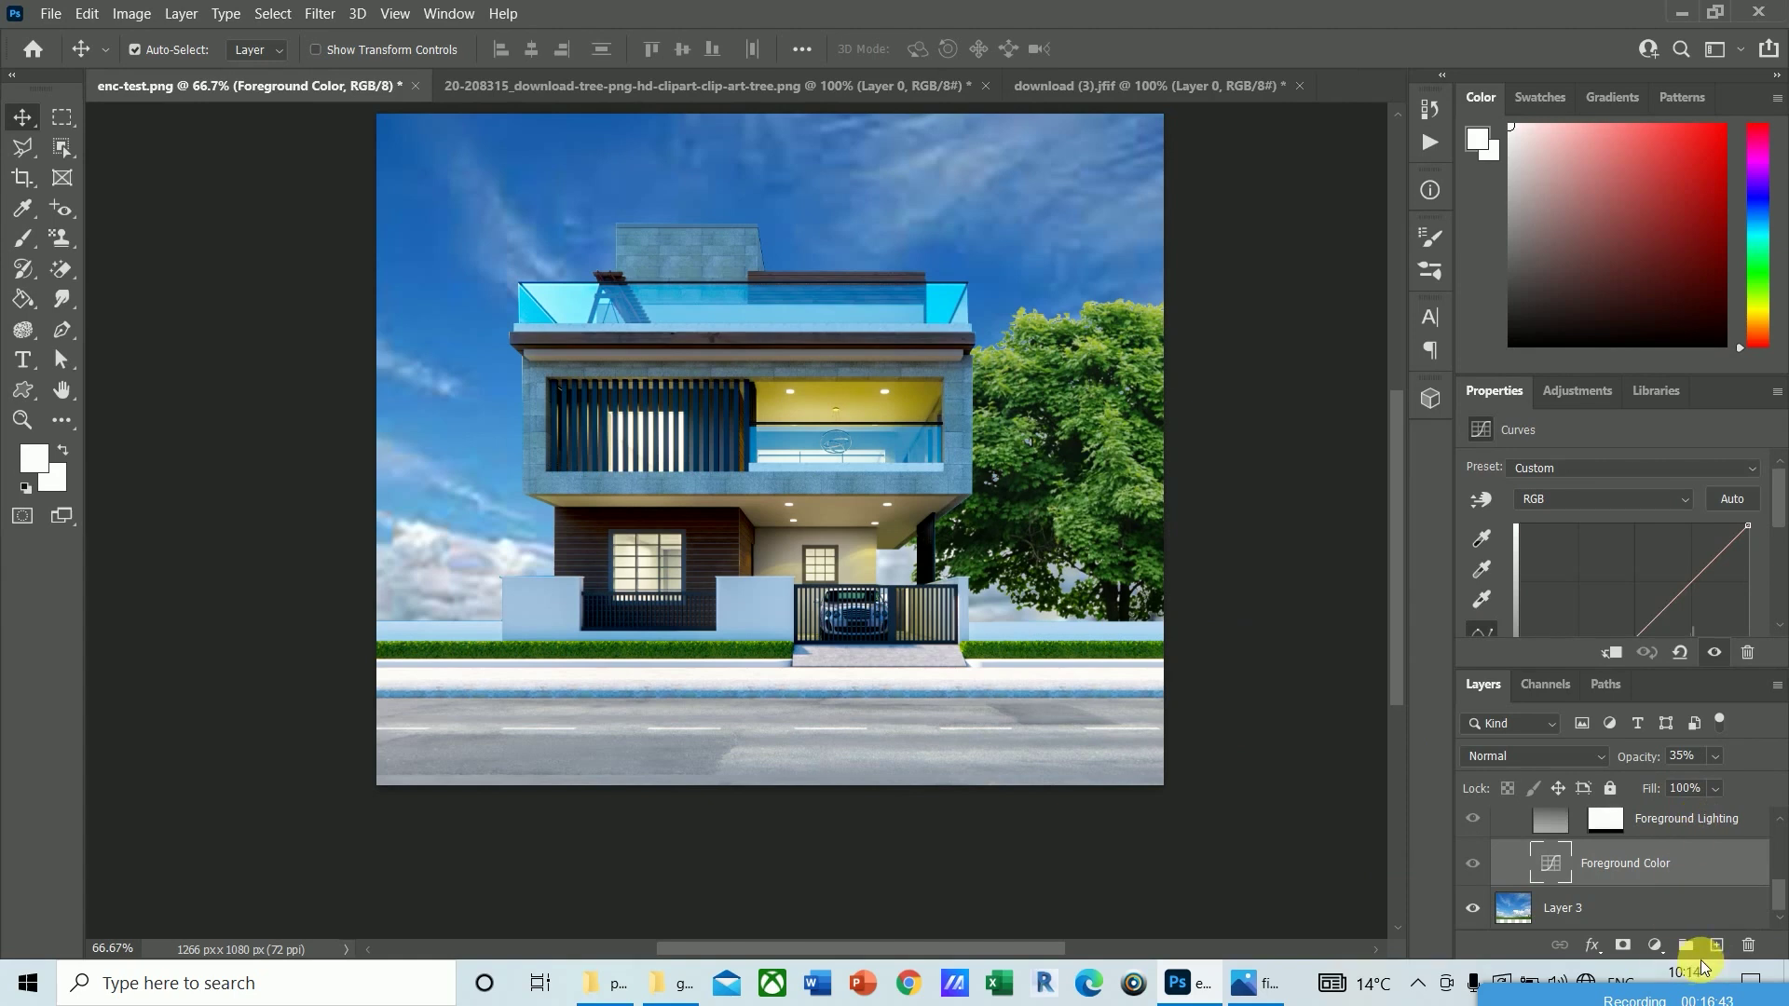
click(1750, 946)
click(834, 384)
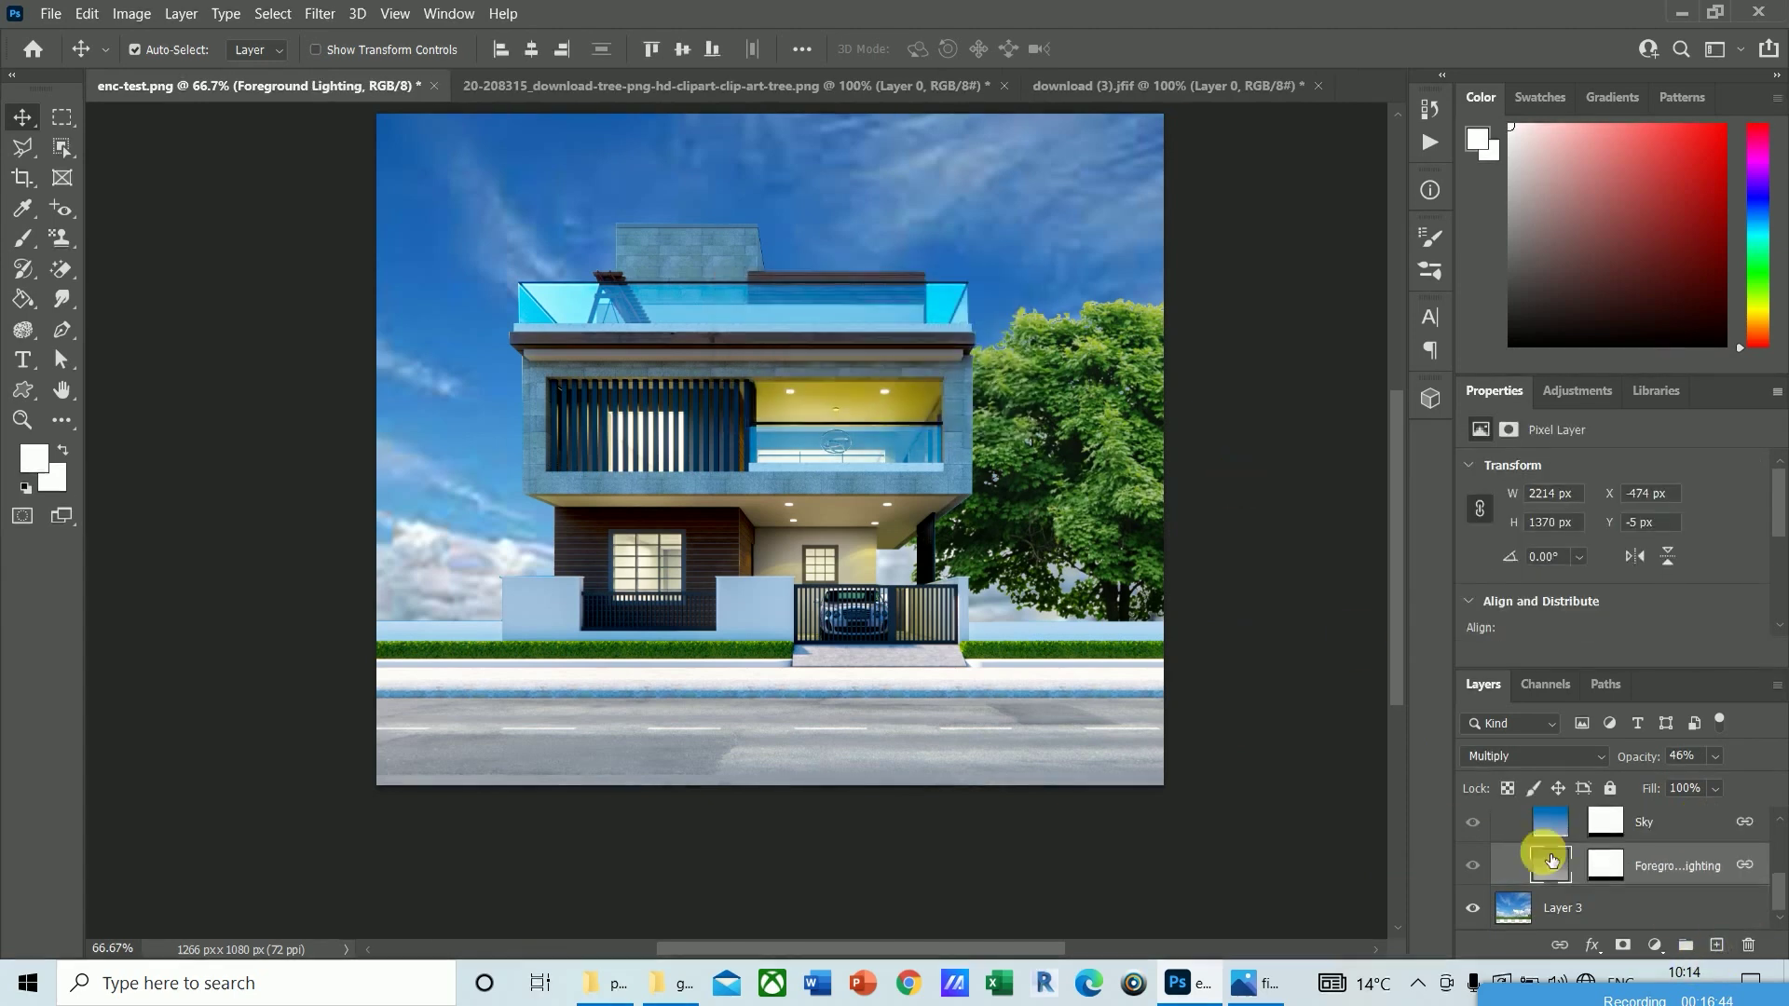
Step: Delete the Foreground Lighting and Sky layers that remain in the nested Sky Replacement Group
click(1748, 946)
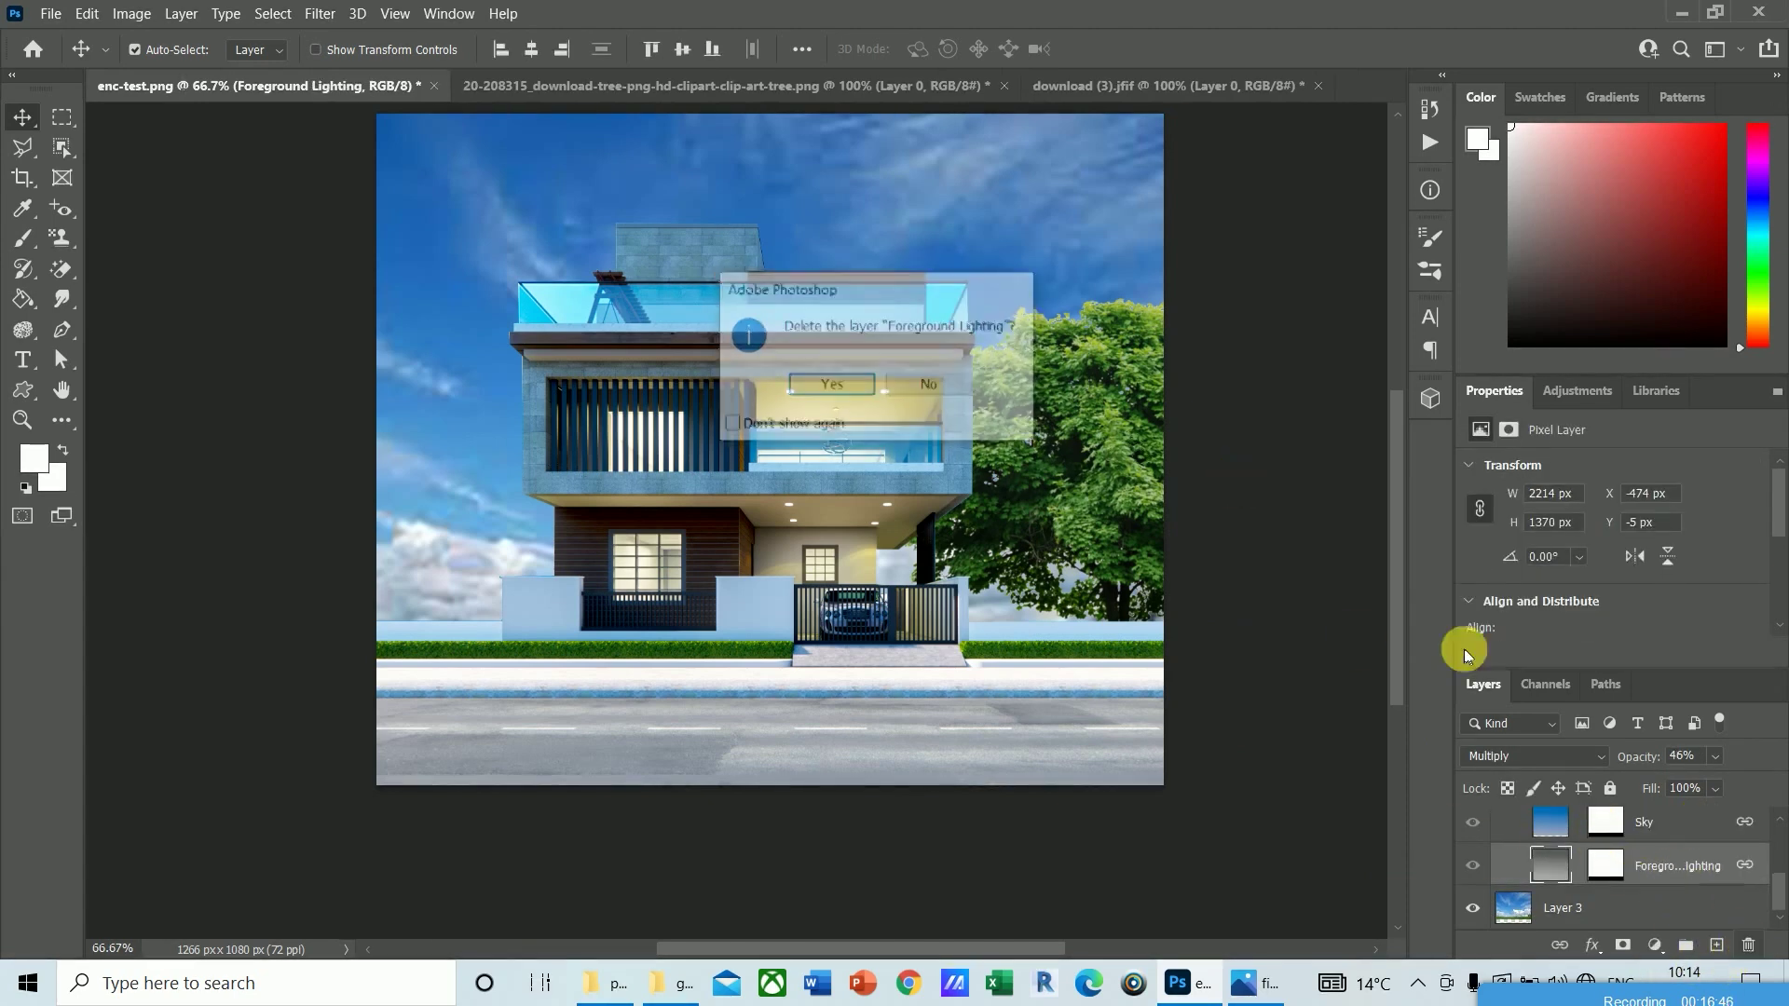
click(832, 384)
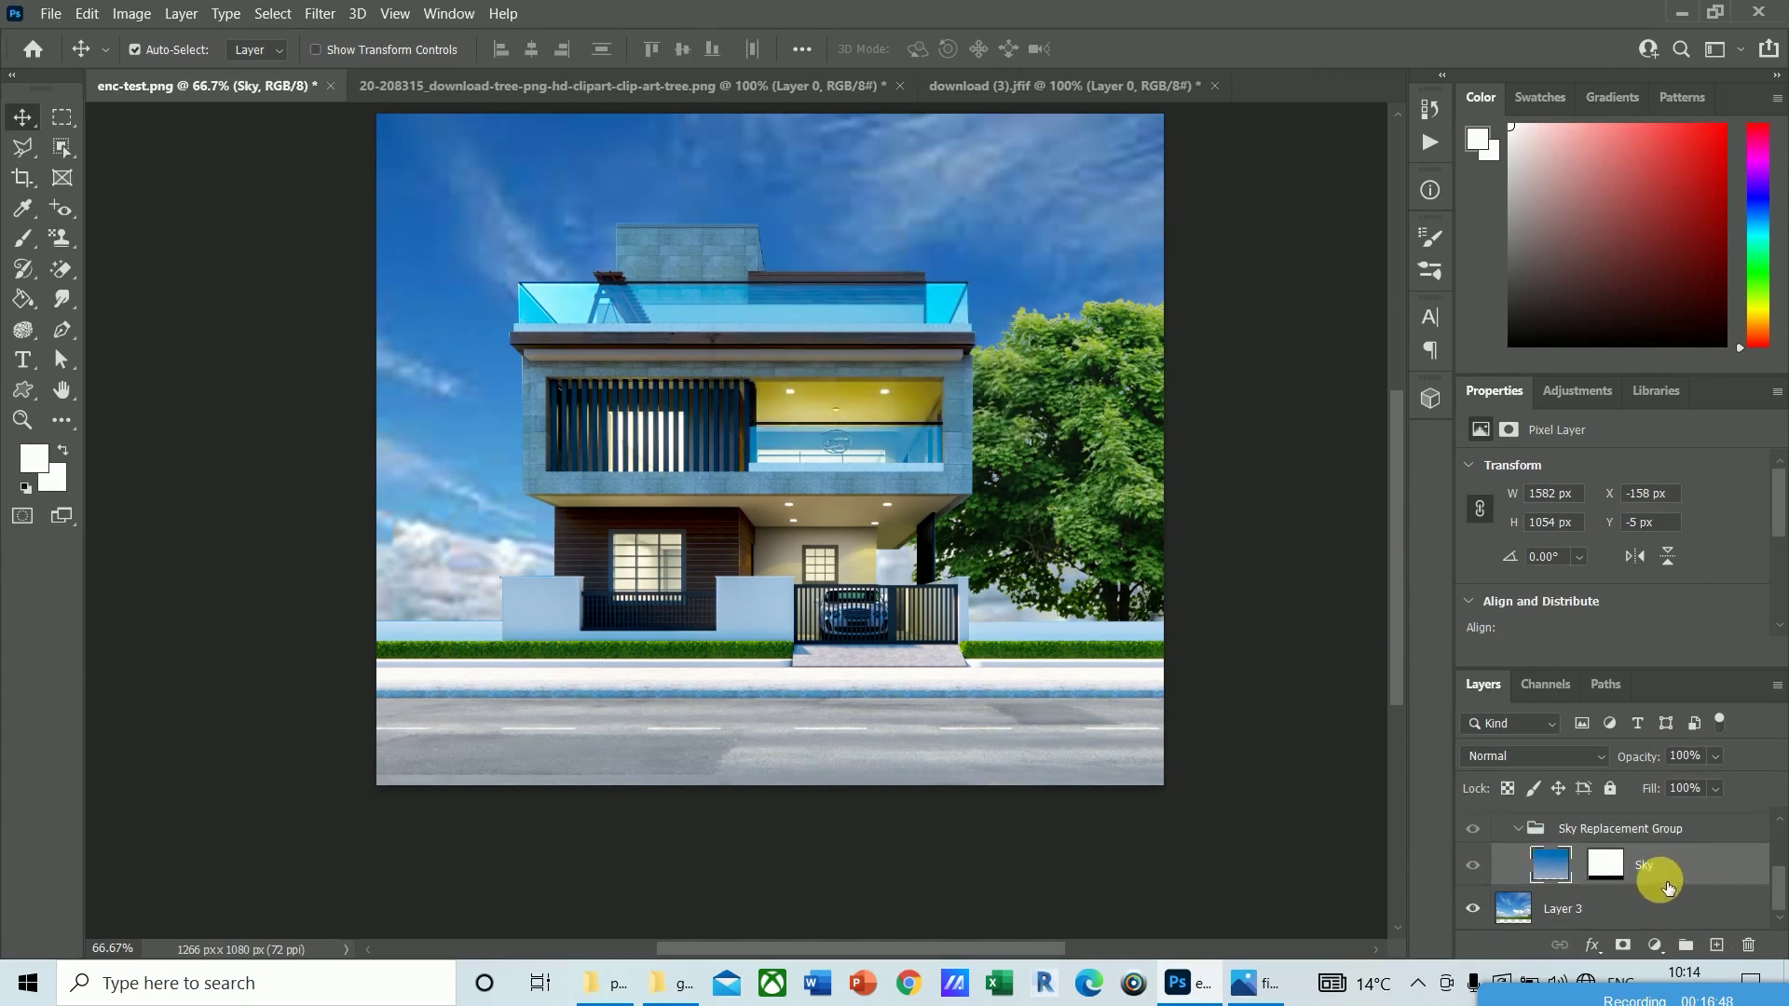
click(1749, 946)
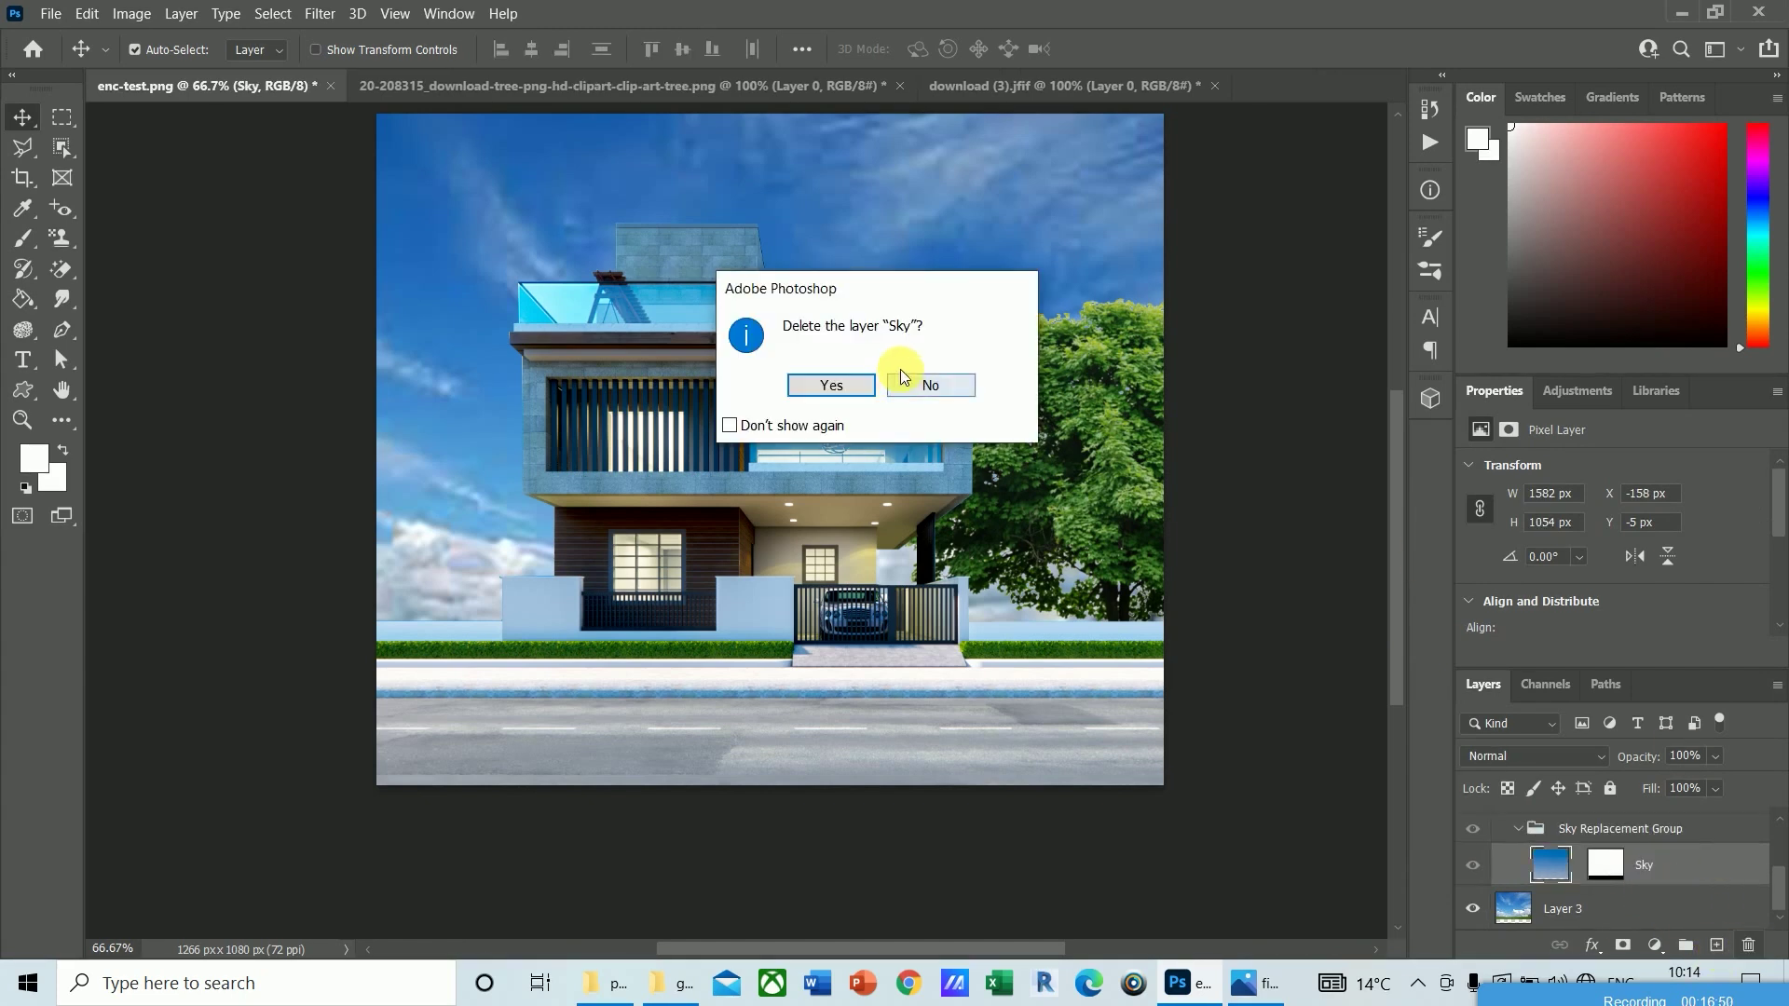
click(831, 385)
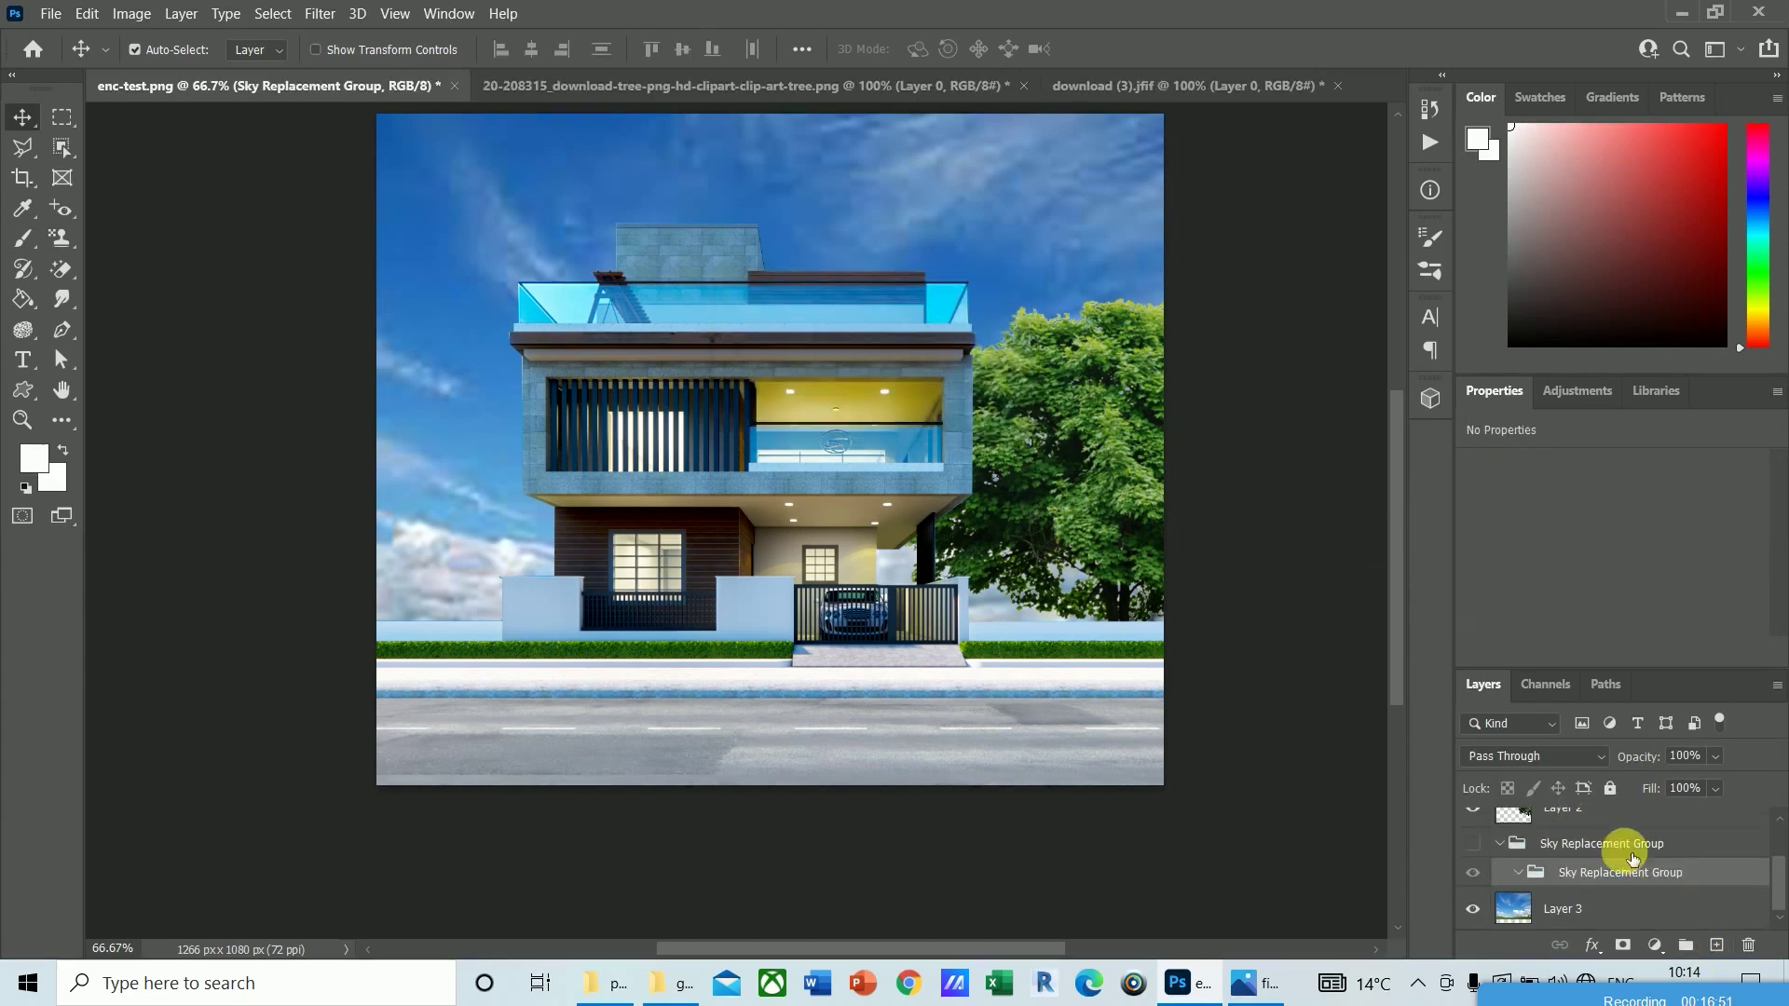
Step: Delete the emptied nested and outer Sky Replacement Group folders
click(1752, 949)
click(1620, 874)
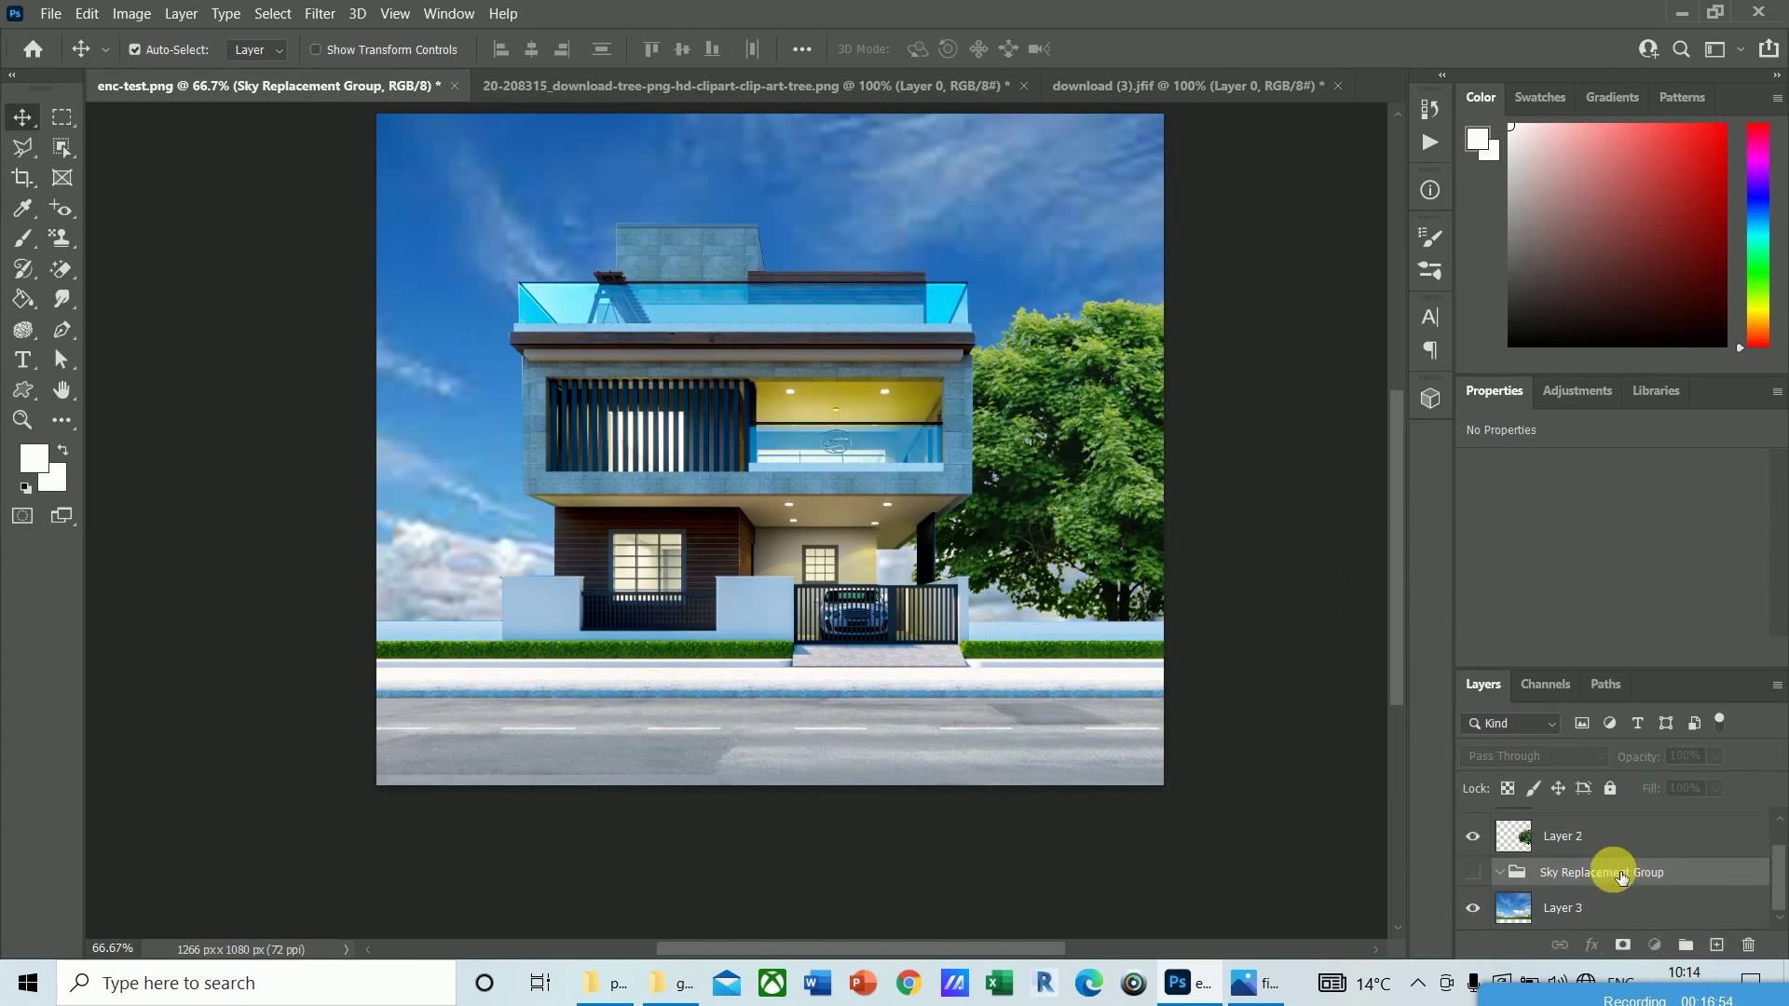
click(1750, 946)
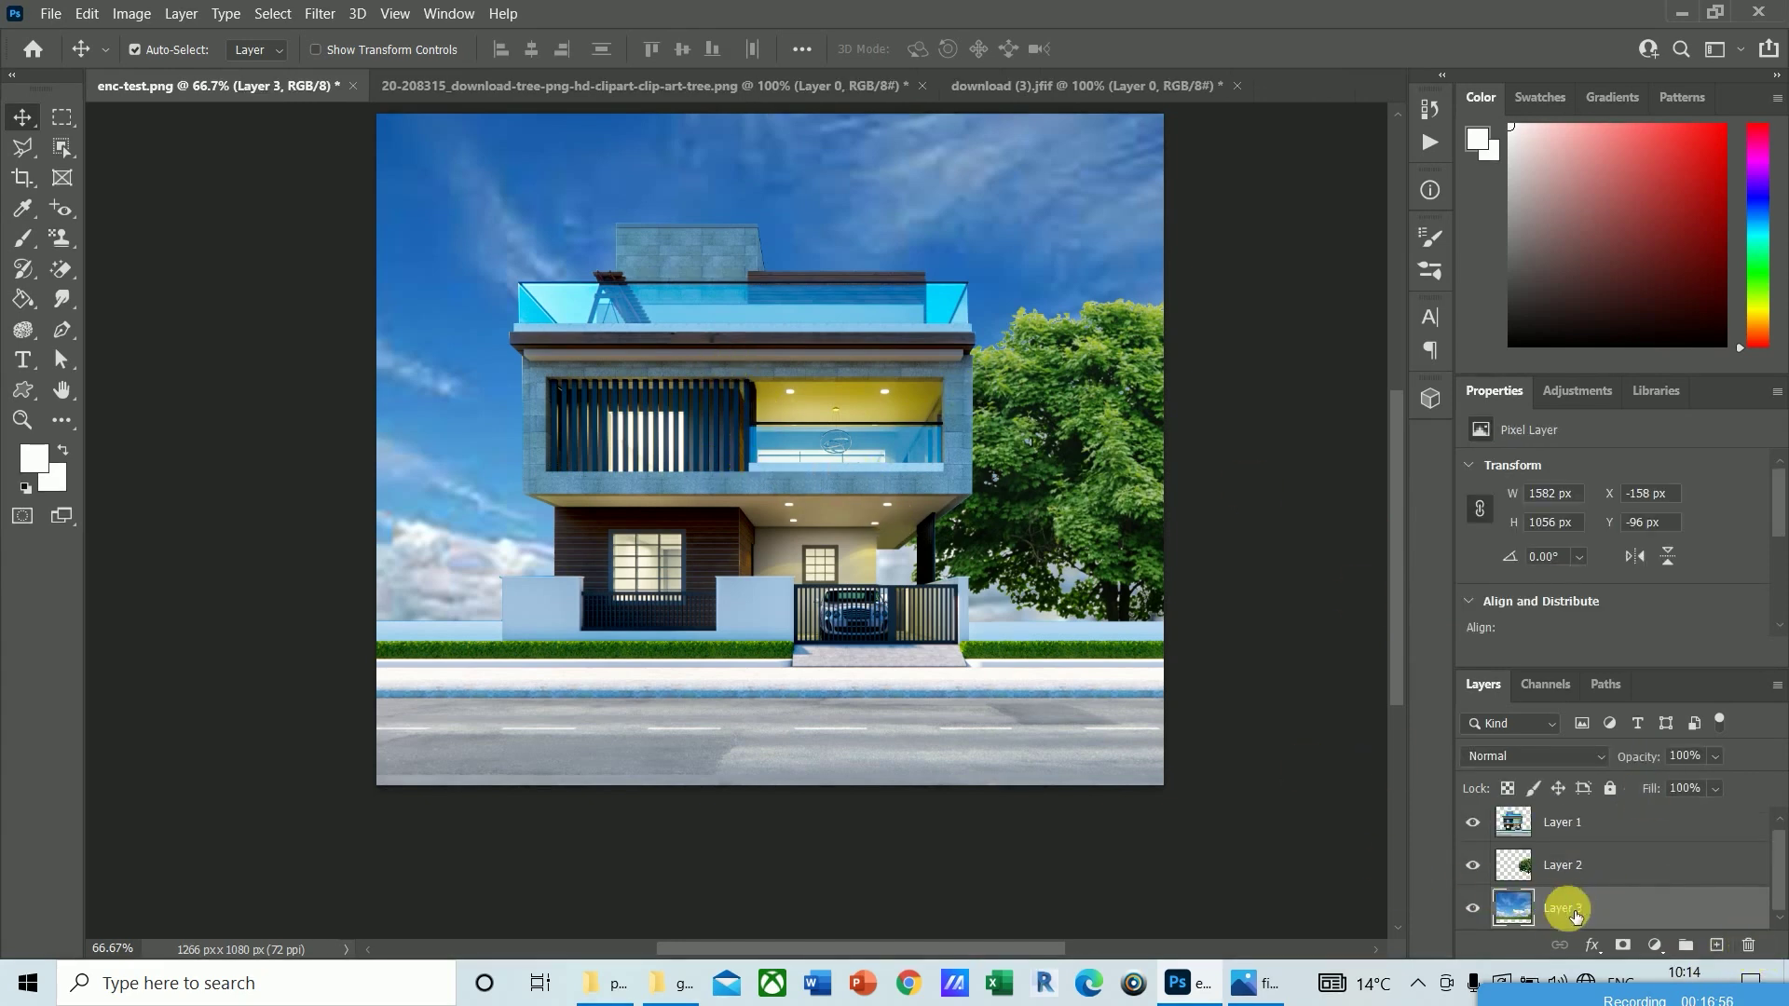
Step: Apply Sky Replacement to Layer 3 with the plain blue gradient sky, output to new layers
click(87, 13)
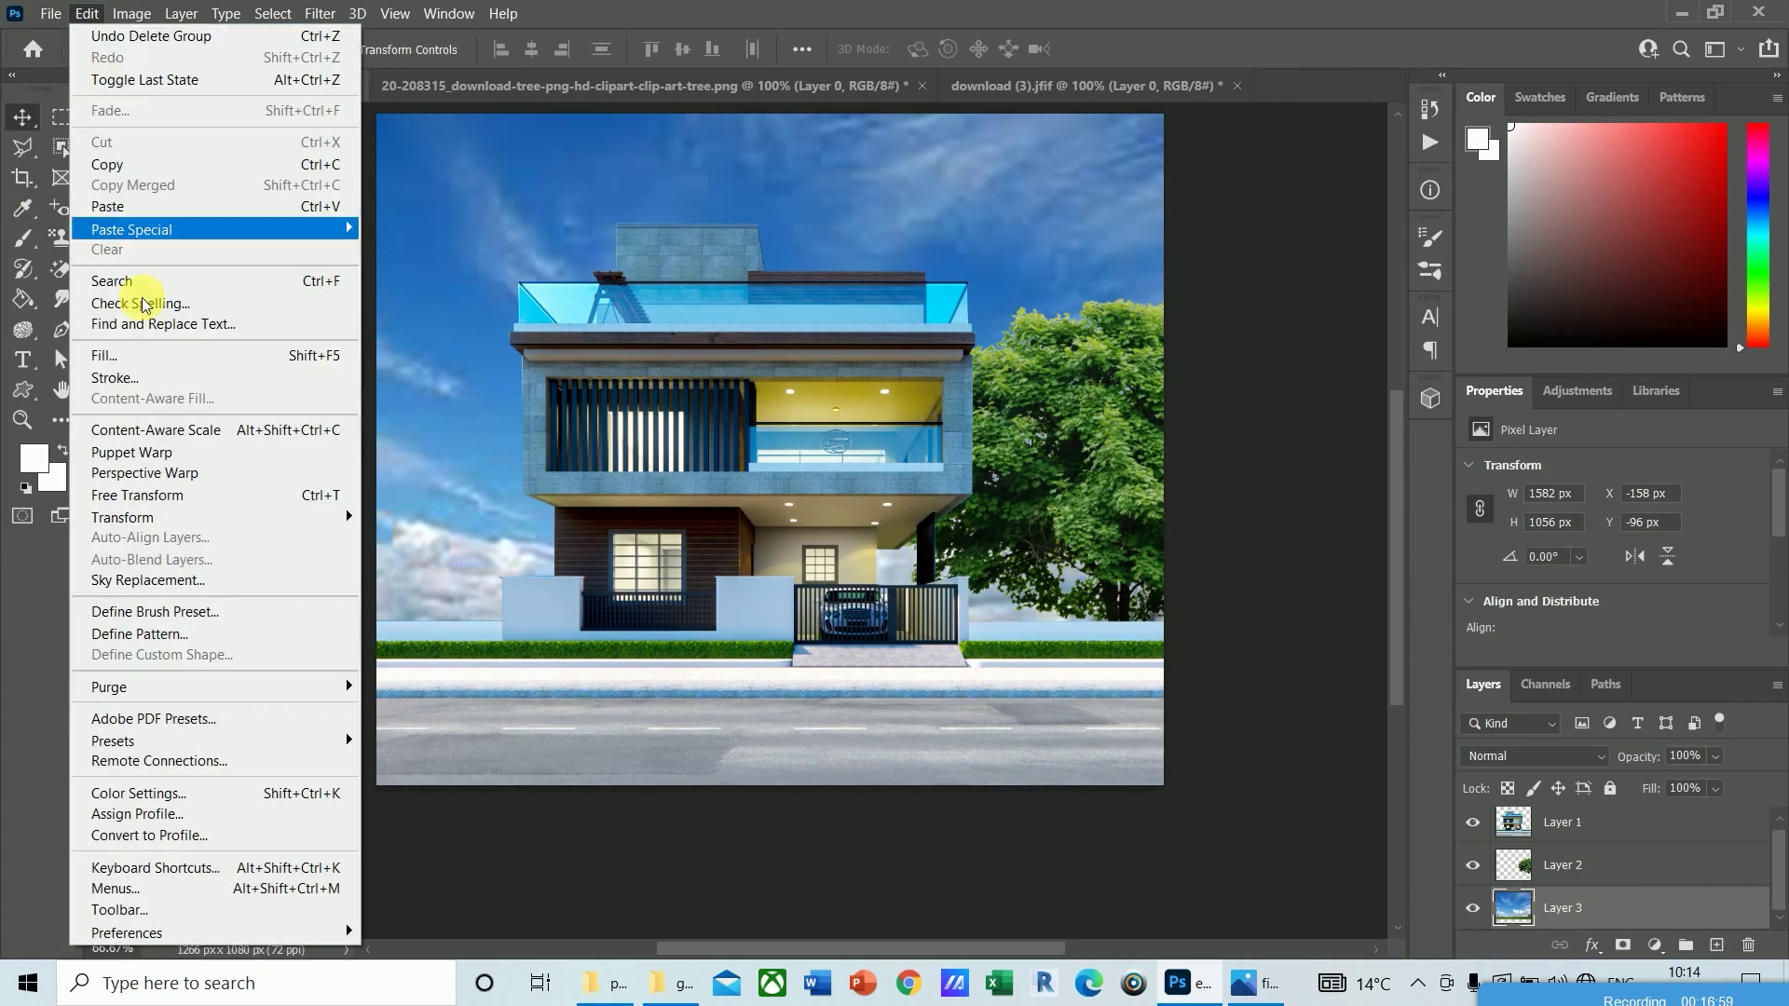
click(145, 579)
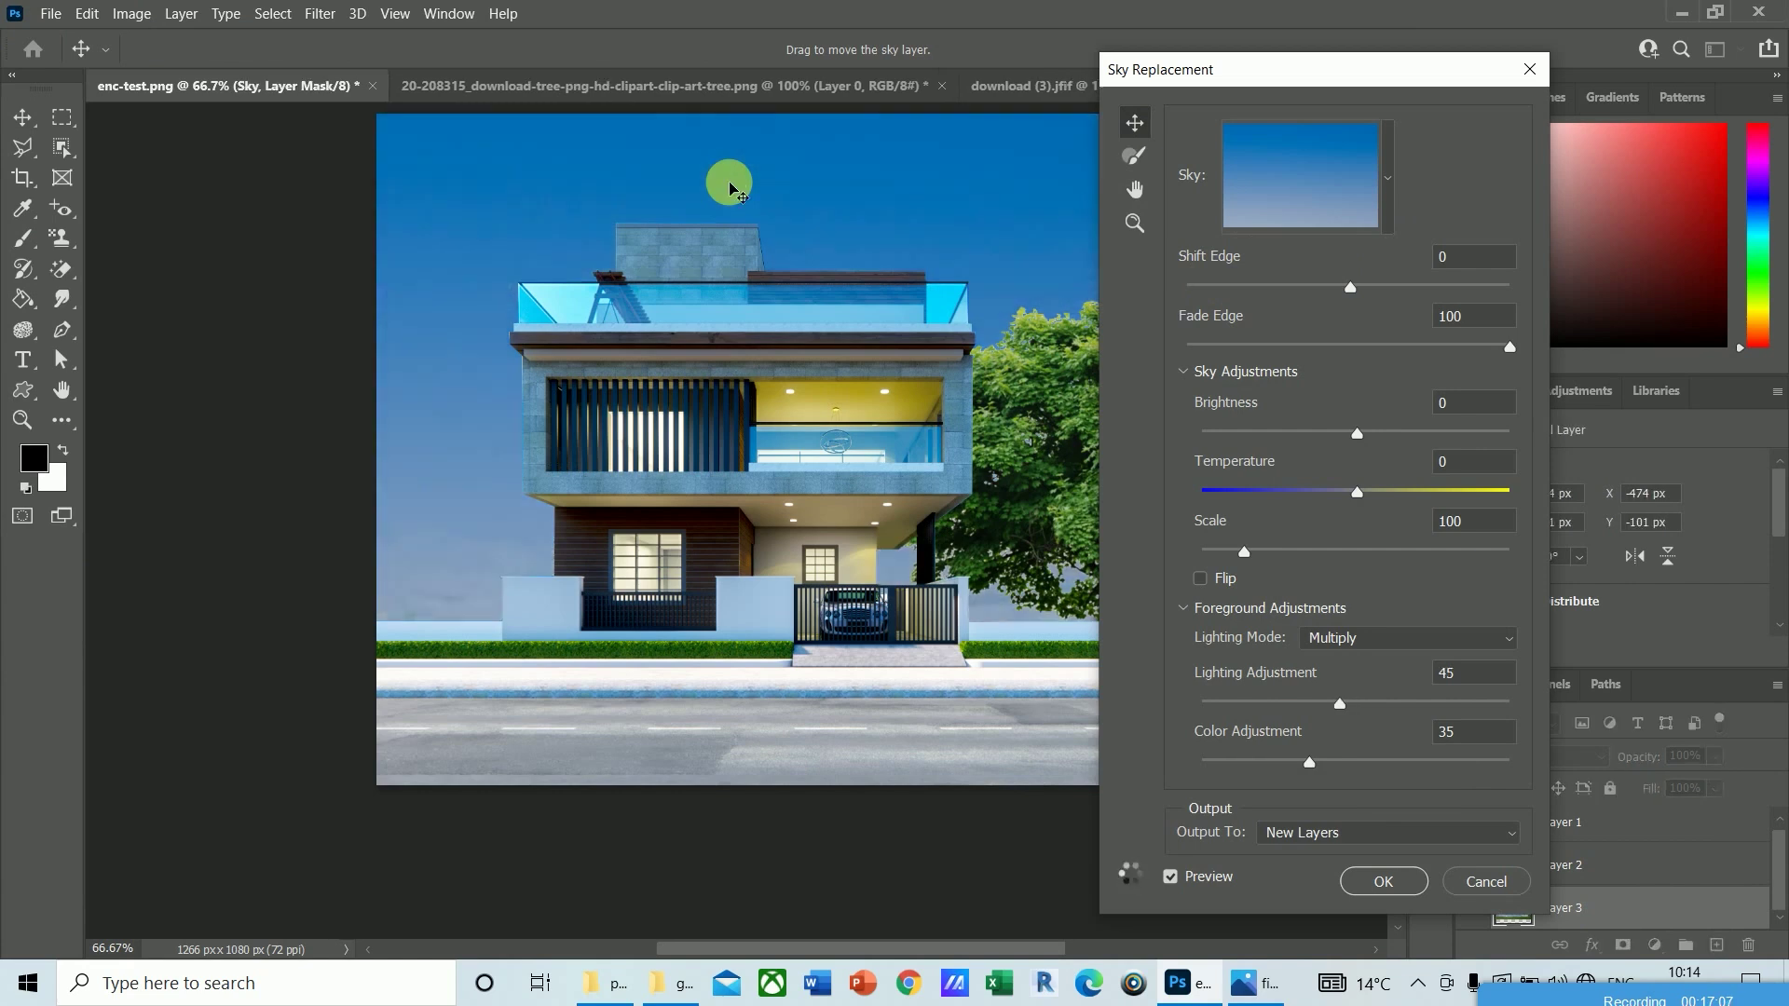
click(1377, 881)
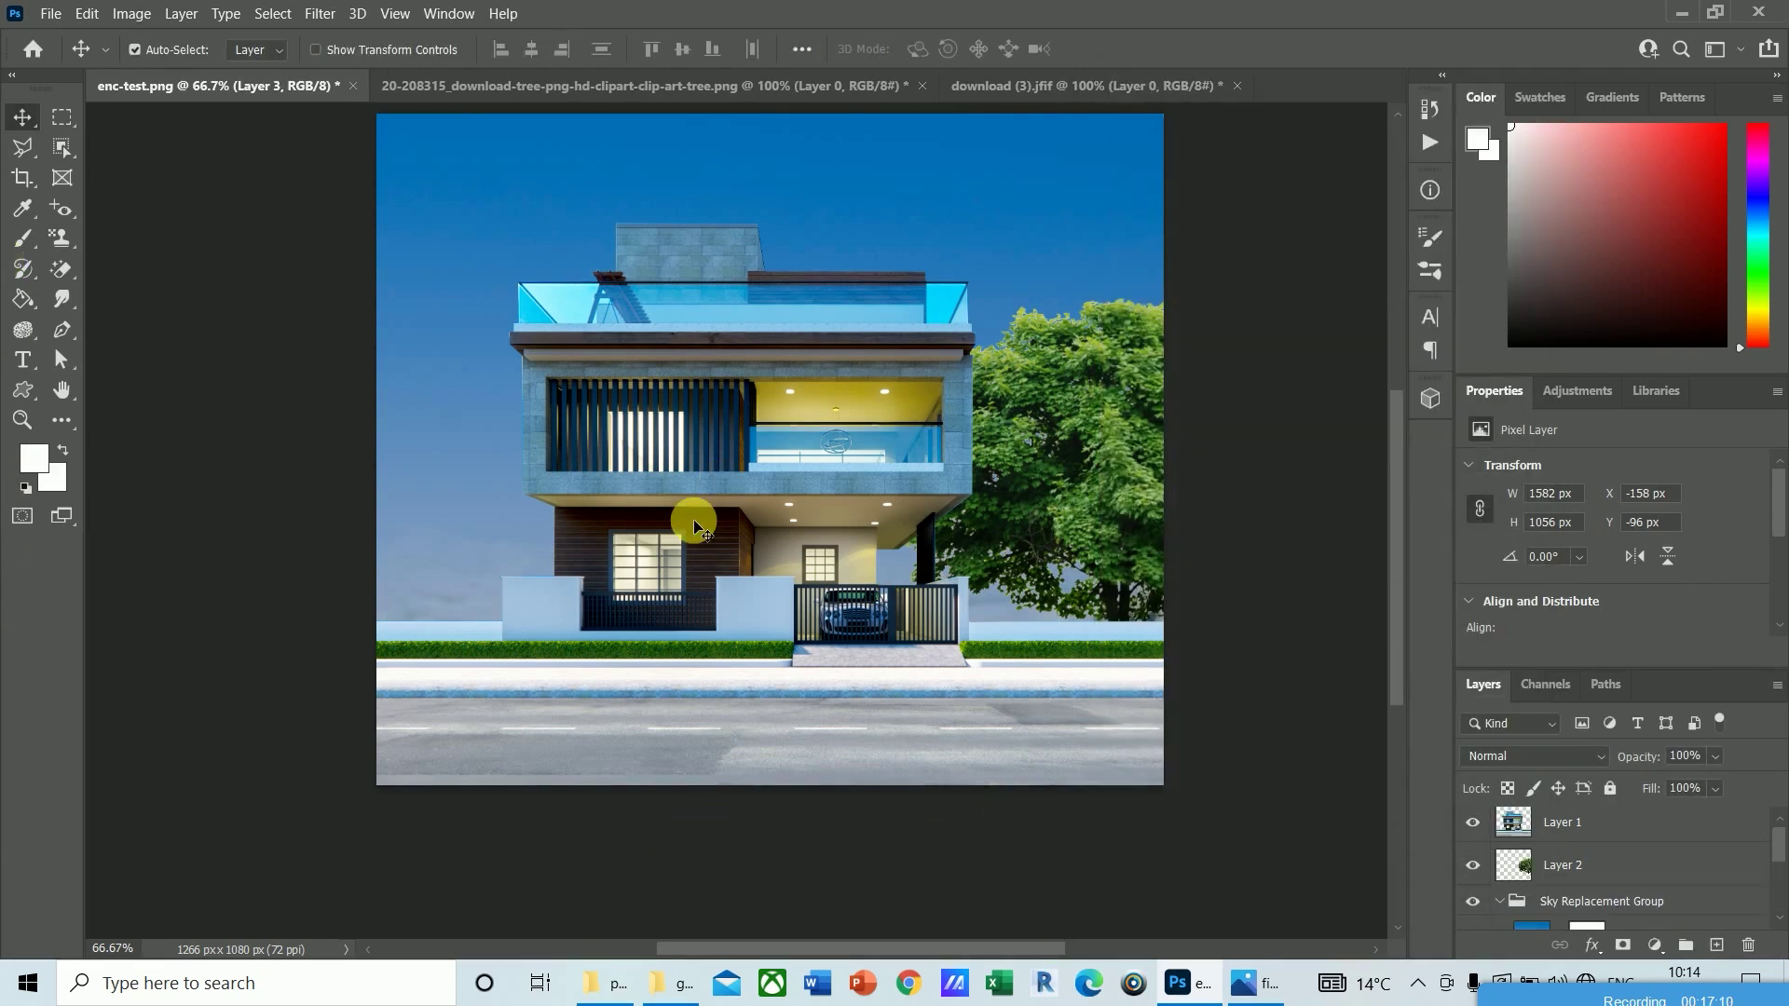
Step: Duplicate the tree on Layer 2 and place the copy on the other side of the house, at about X -247 px, Y 263 px
key(ctrl+1)
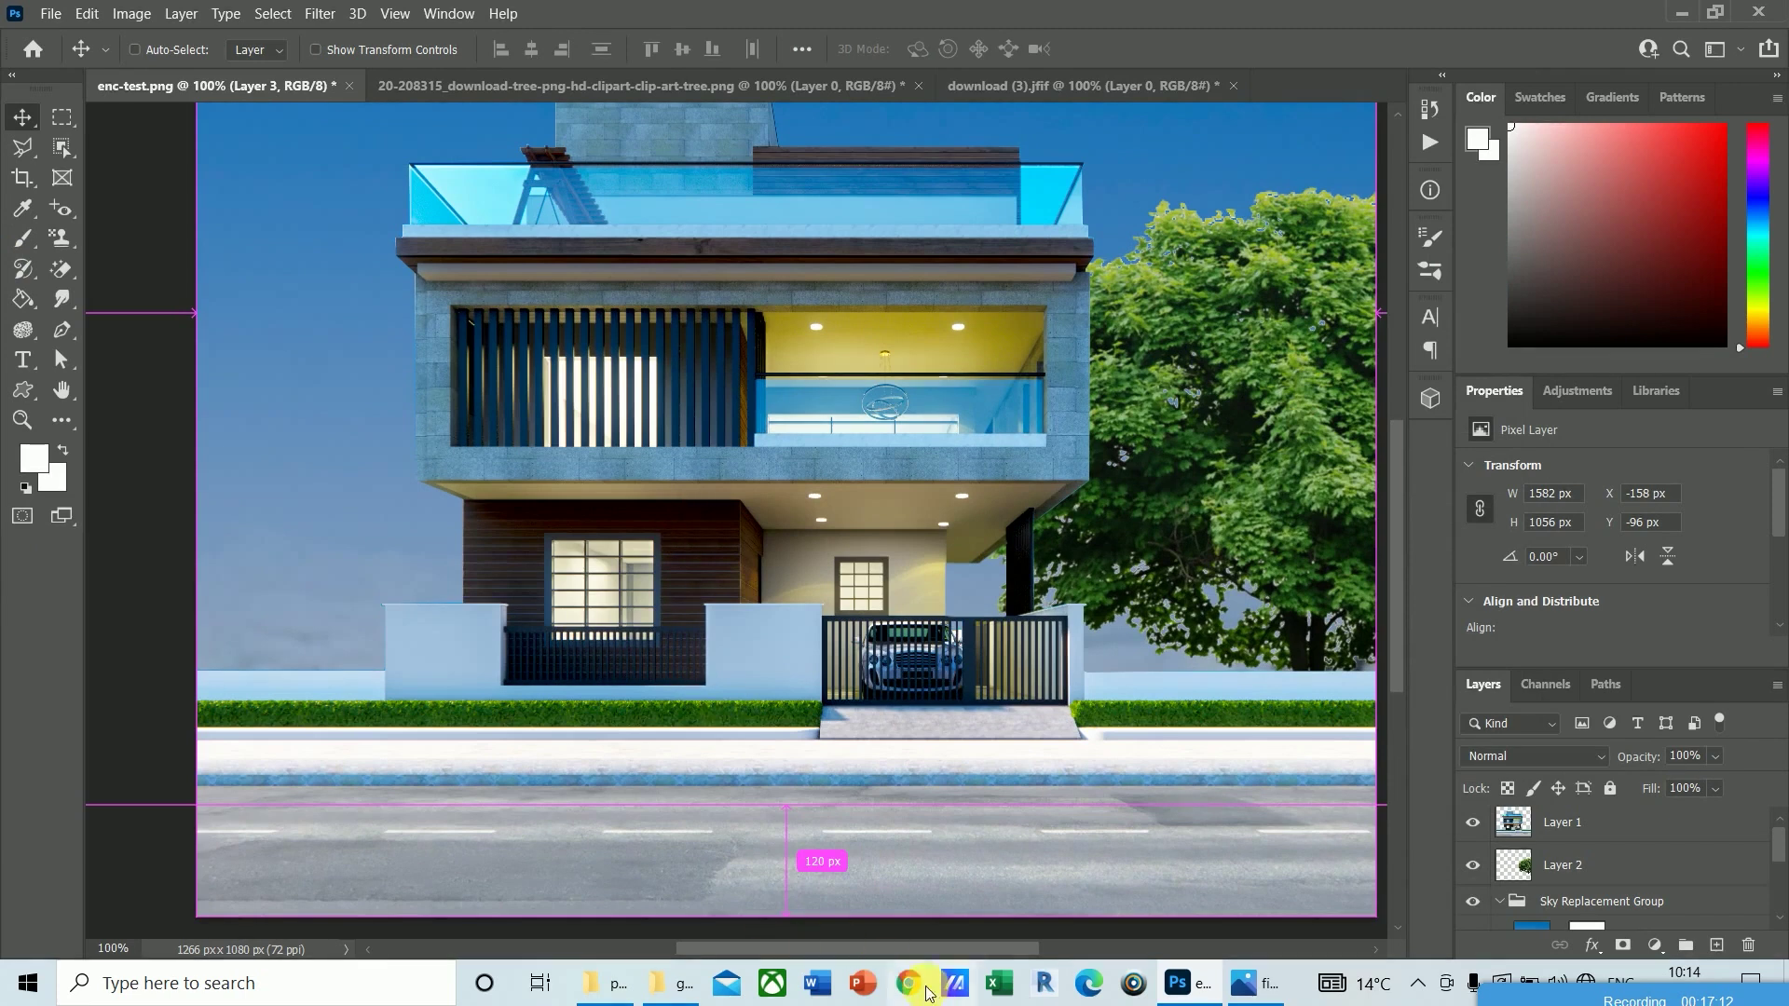
drag(892, 950, 939, 950)
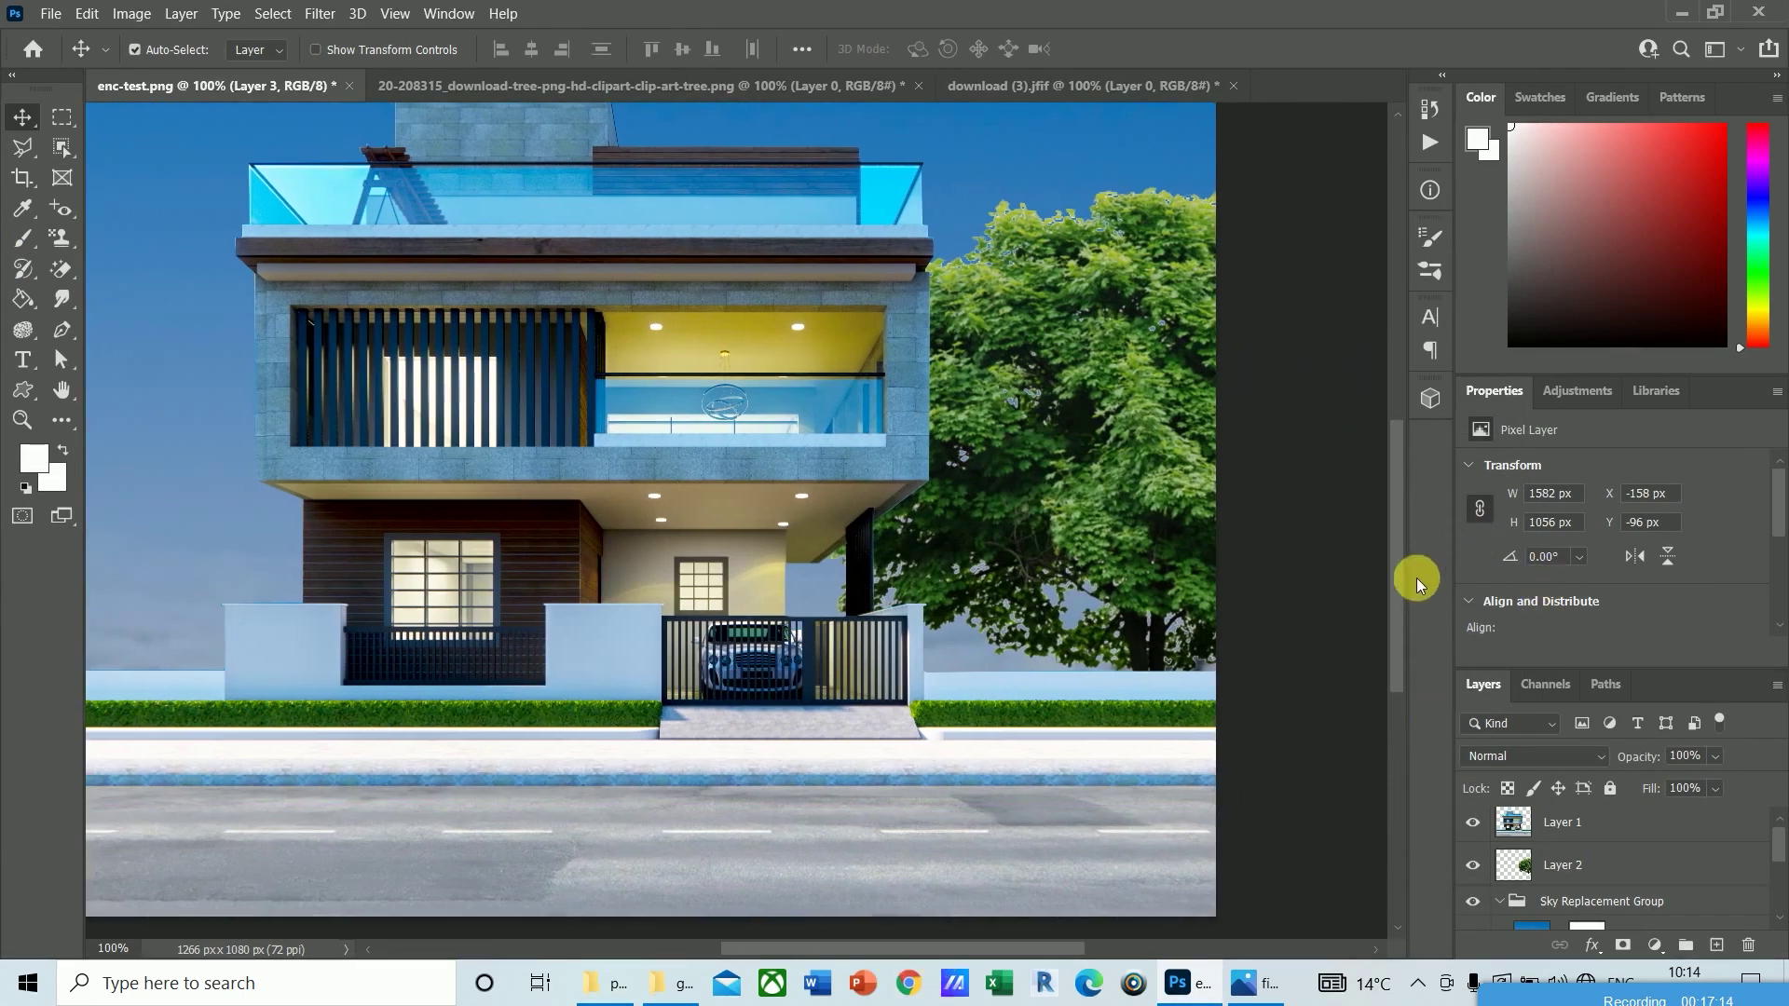
mouse_move(1400, 584)
mouse_down()
mouse_move(1396, 540)
mouse_move(1383, 605)
mouse_move(1373, 589)
mouse_up()
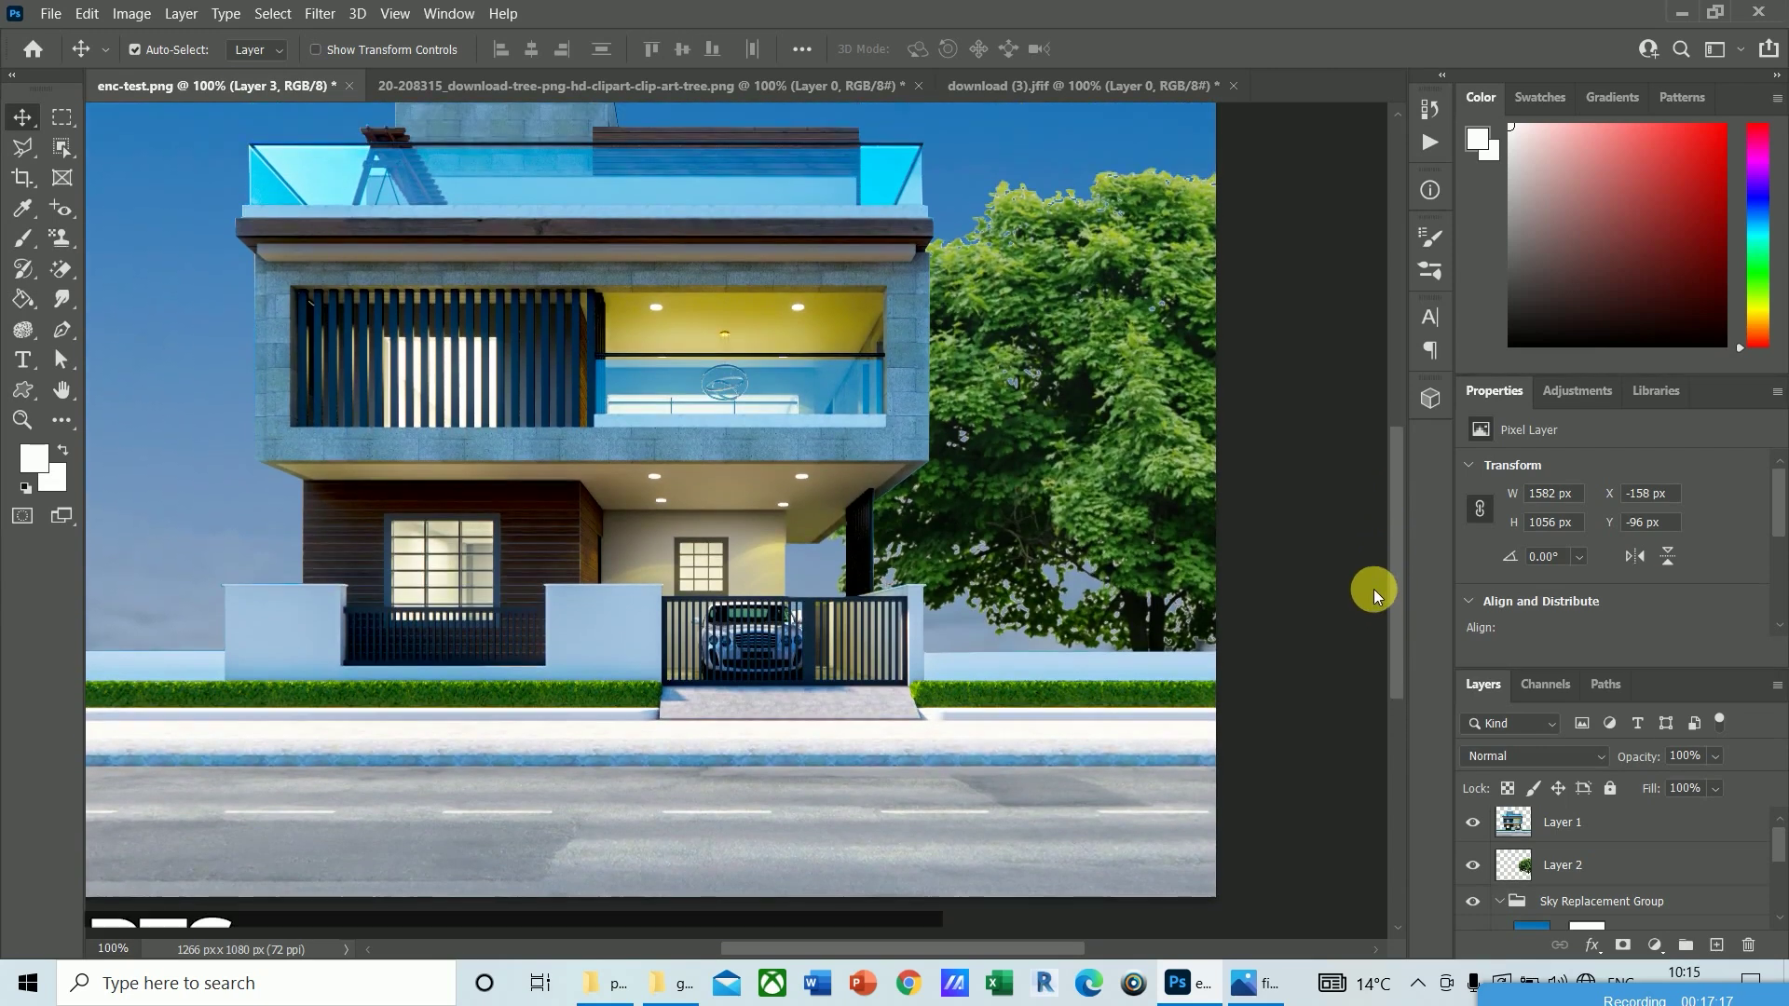
click(1118, 340)
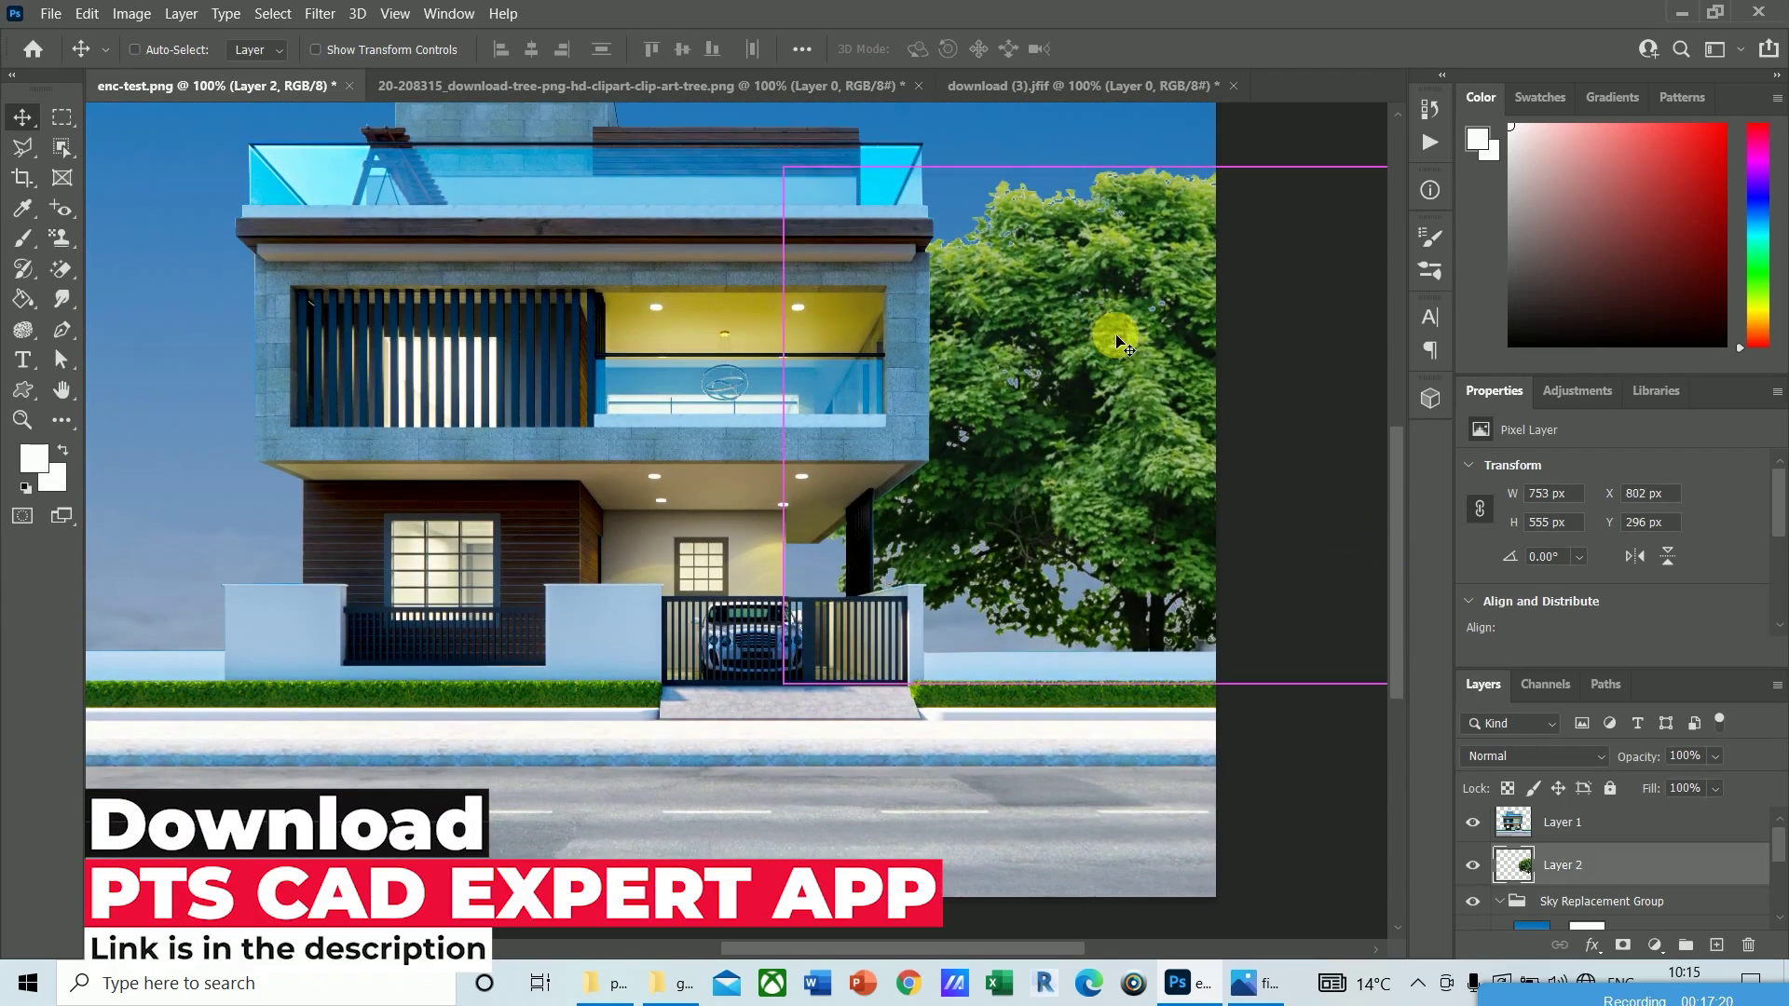
key(ctrl+j)
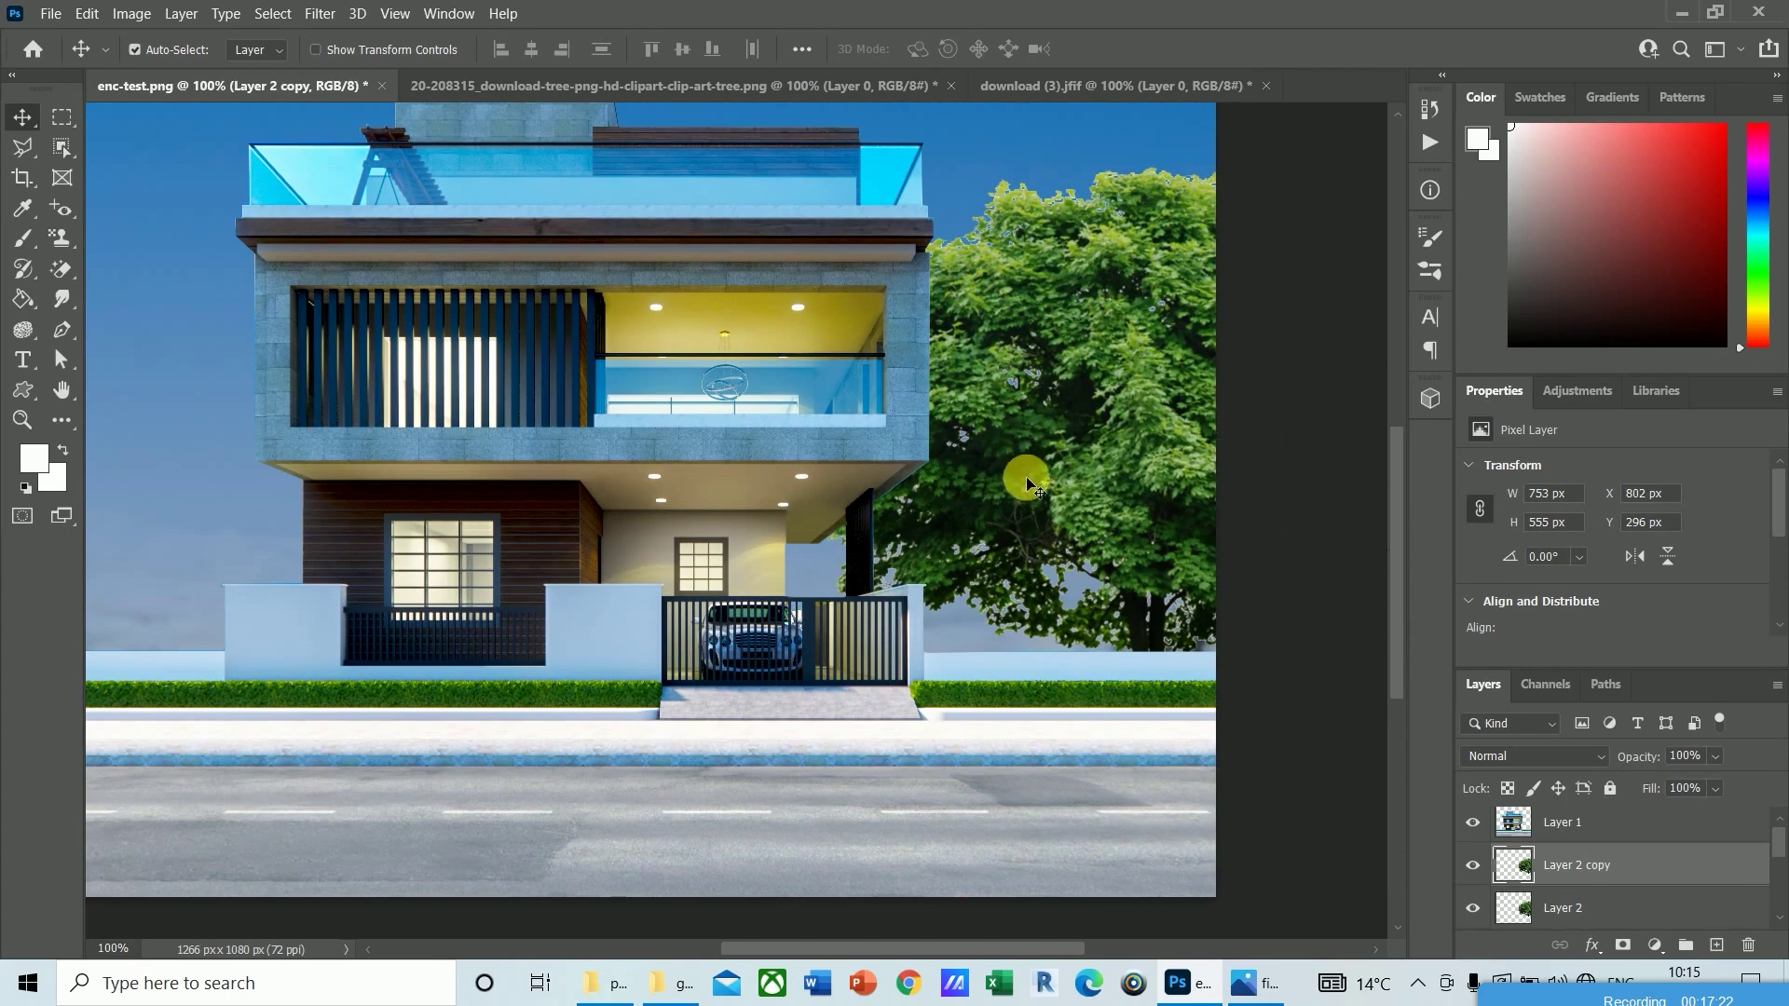
drag(1130, 385, 153, 354)
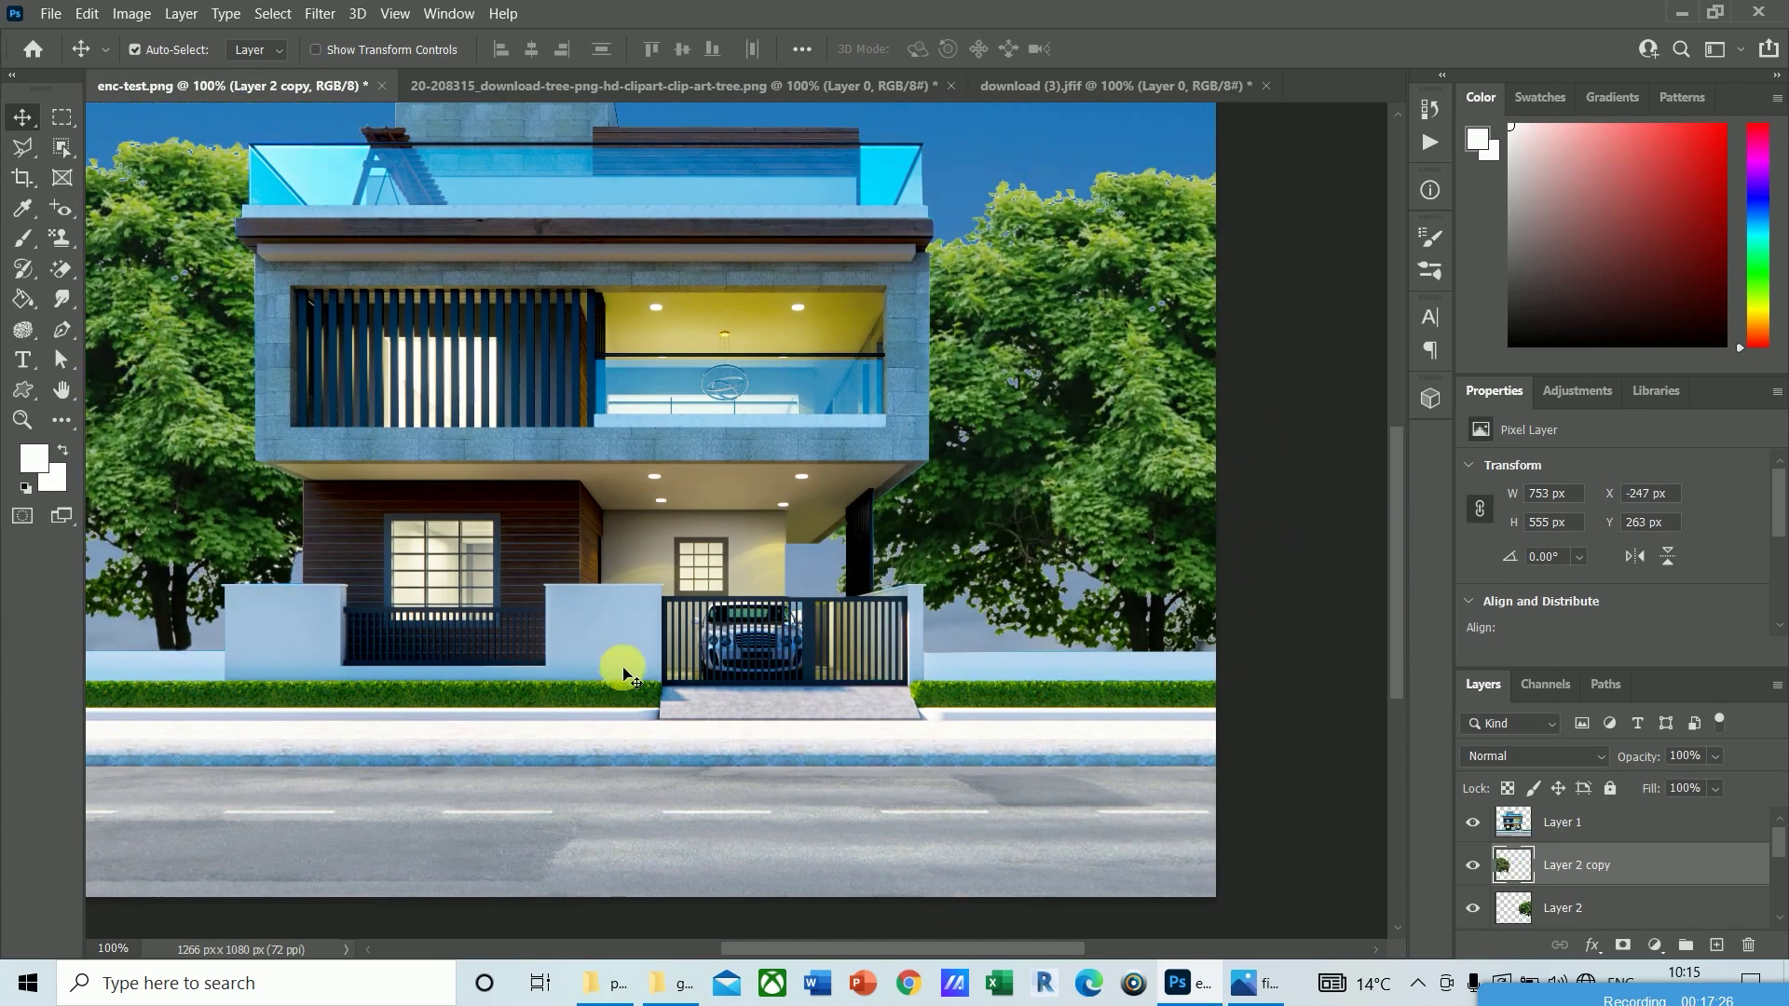
Step: Nudge the tree copy outward from the house to X -269 px
key(ctrl+minus)
key(ctrl+minus)
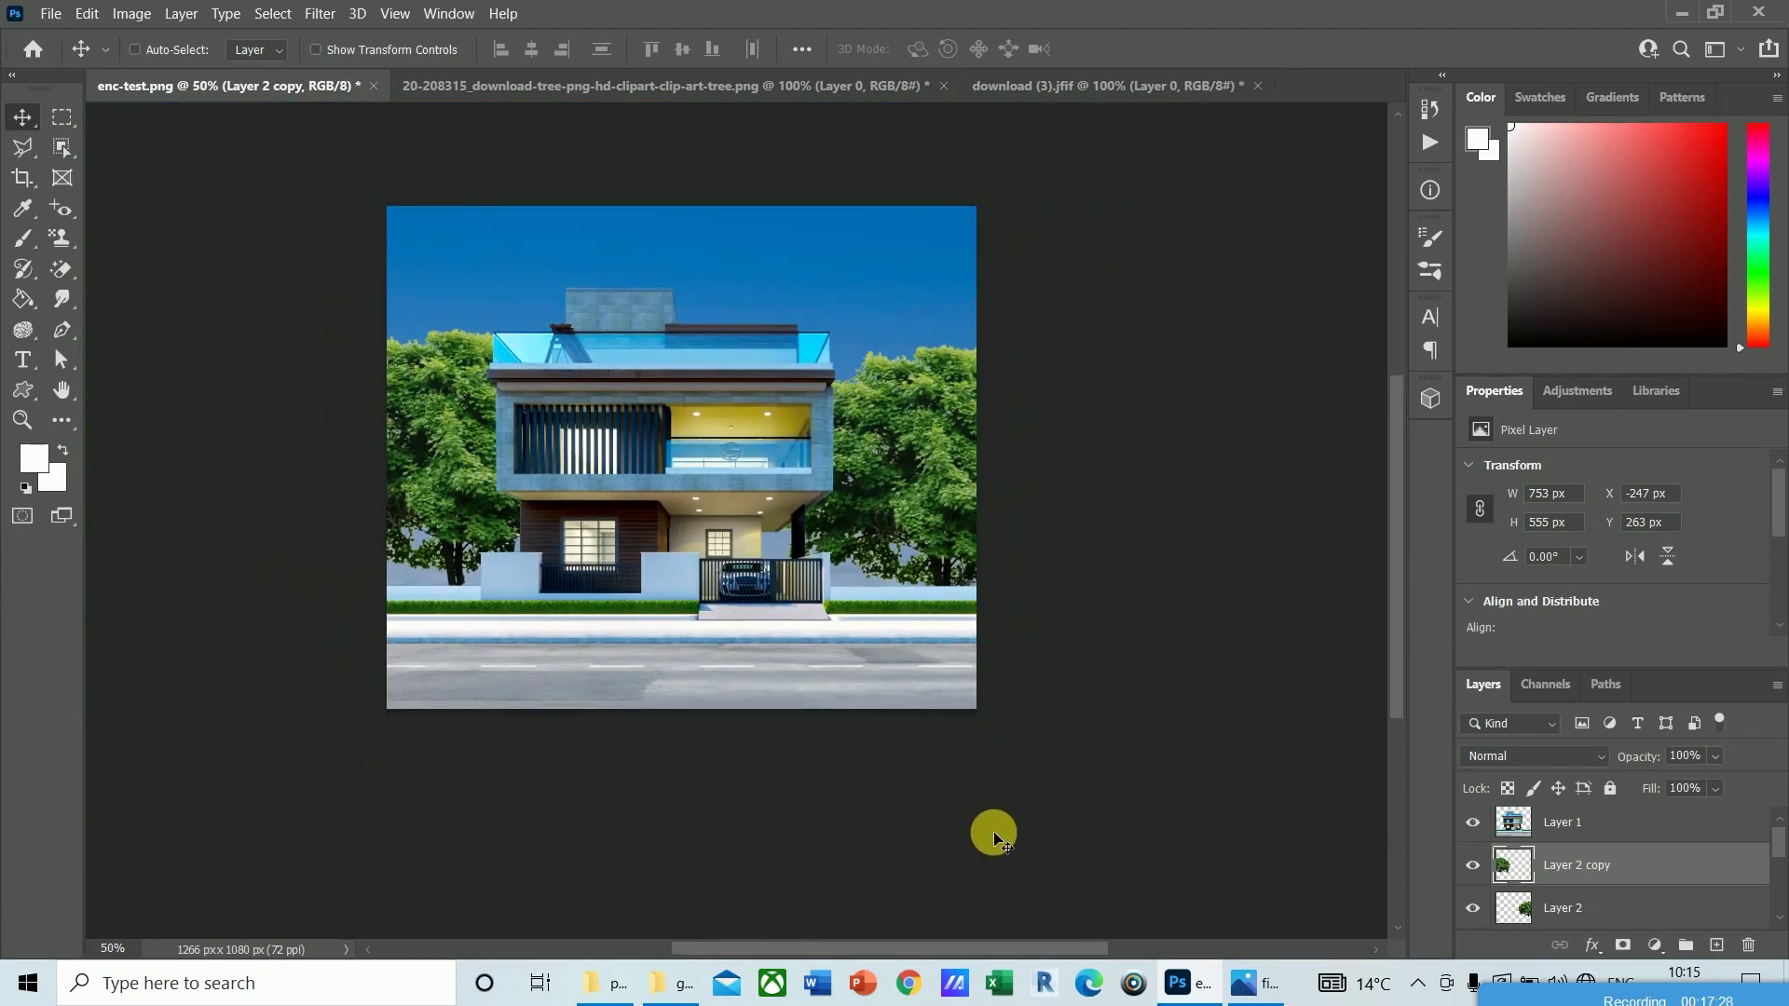
key(Left)
key(Left)
key(Left)
key(Left)
key(Left)
key(Left)
key(Left)
key(Left)
key(Left)
key(Left)
key(Left)
key(Left)
key(Left)
key(Left)
key(Left)
key(Left)
key(Left)
key(Left)
key(Left)
key(Left)
key(Left)
key(Left)
key(Left)
key(Left)
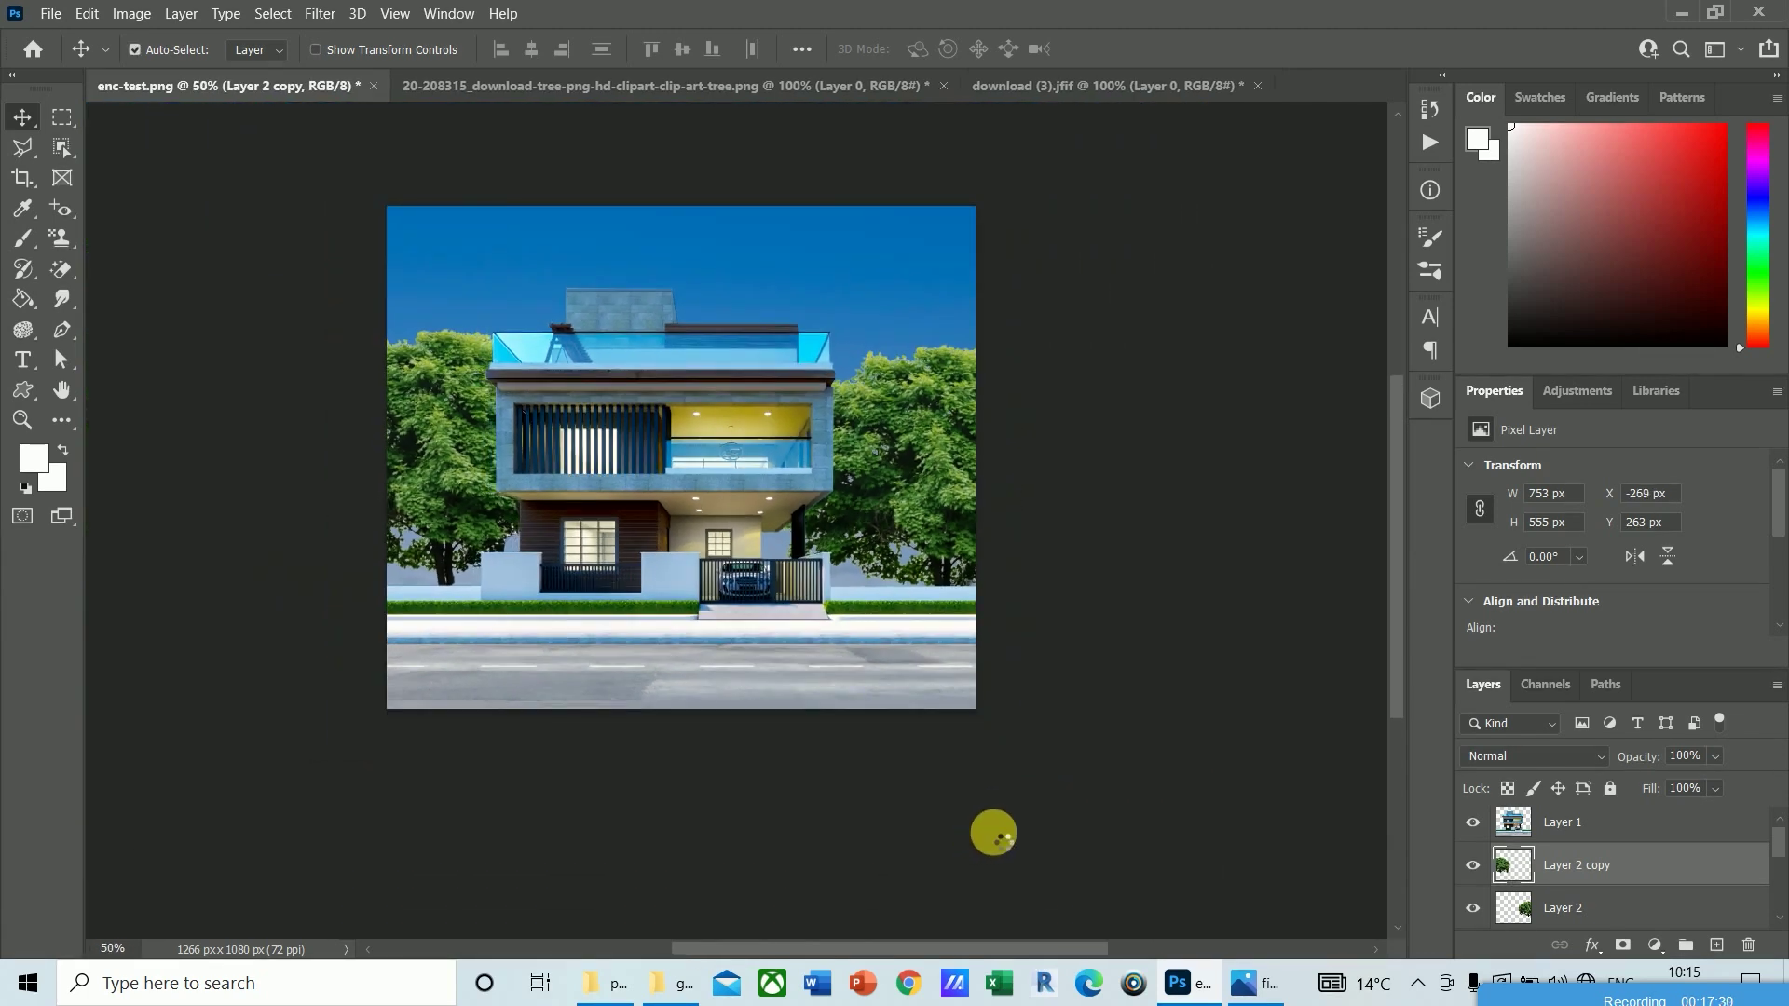
Step: Nudge the tree copy beside the house to X -285 px, Y 259 px
key(Down)
key(Down)
key(Down)
key(Down)
key(Down)
key(Down)
key(Down)
key(Down)
key(Down)
key(Down)
key(Down)
key(Down)
key(Down)
key(Down)
key(Down)
key(Down)
key(Down)
key(Down)
key(Down)
key(Down)
key(Down)
key(Down)
key(Down)
key(Down)
key(Down)
key(Down)
key(Down)
key(Down)
key(Down)
key(Down)
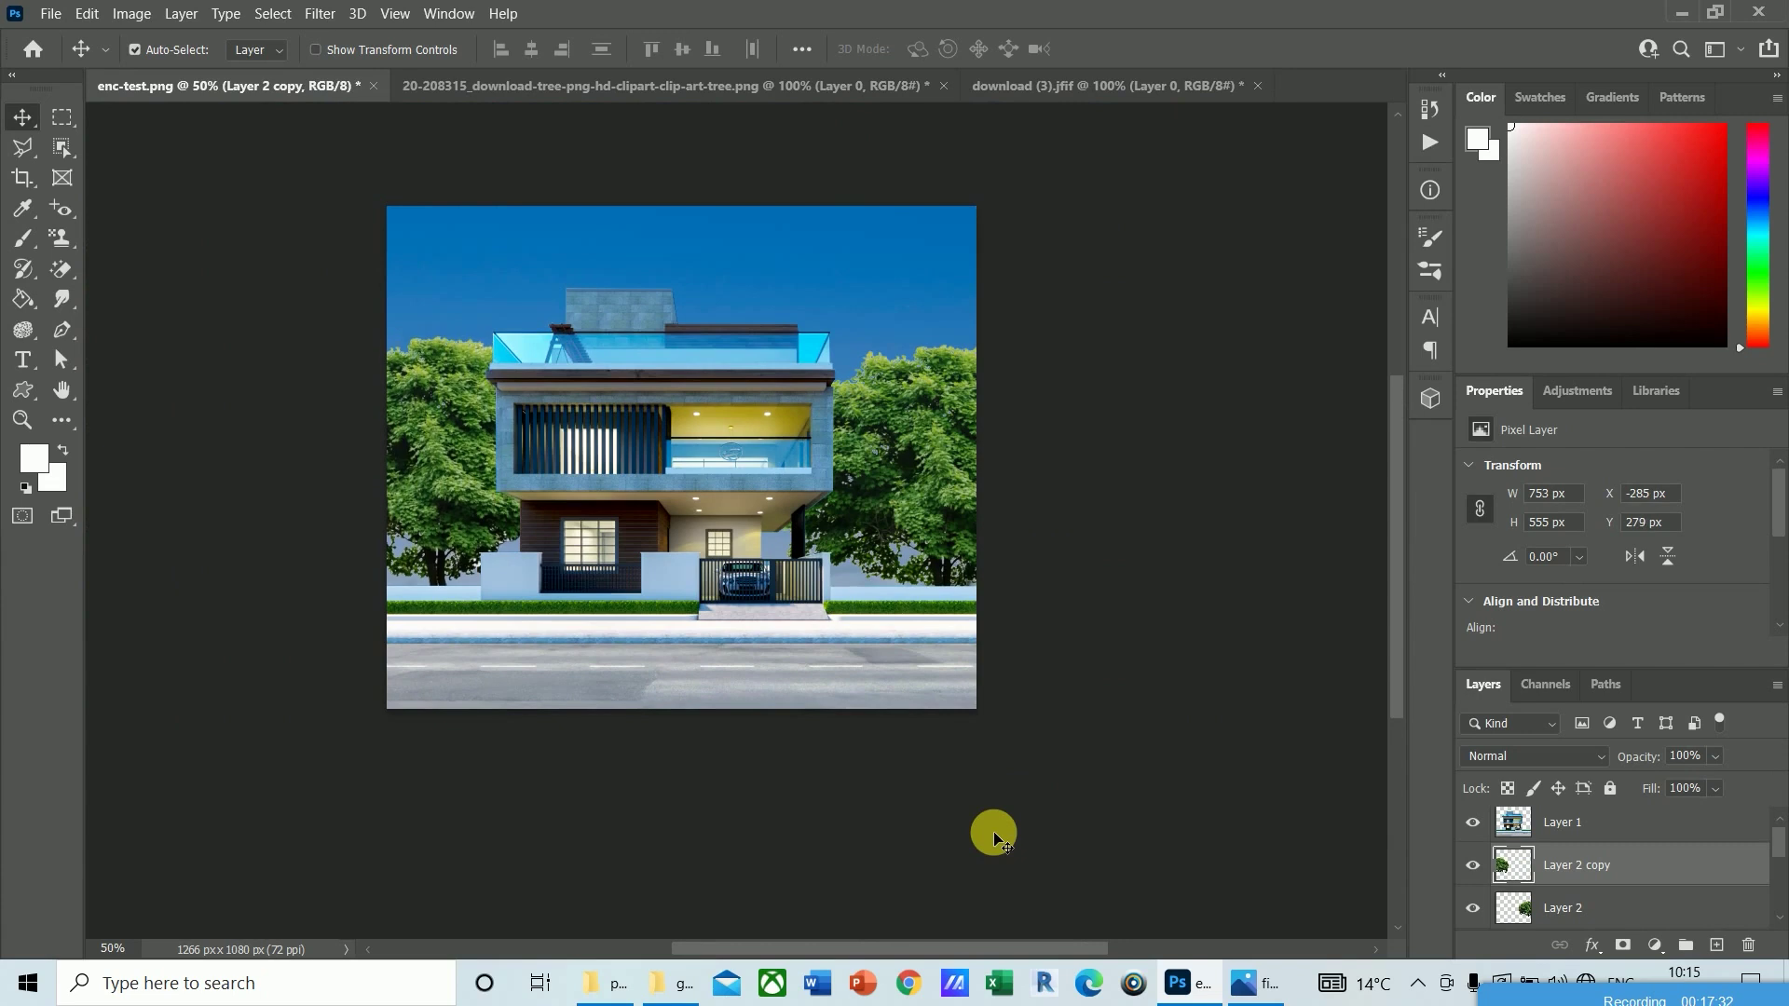
key(Down)
key(Down)
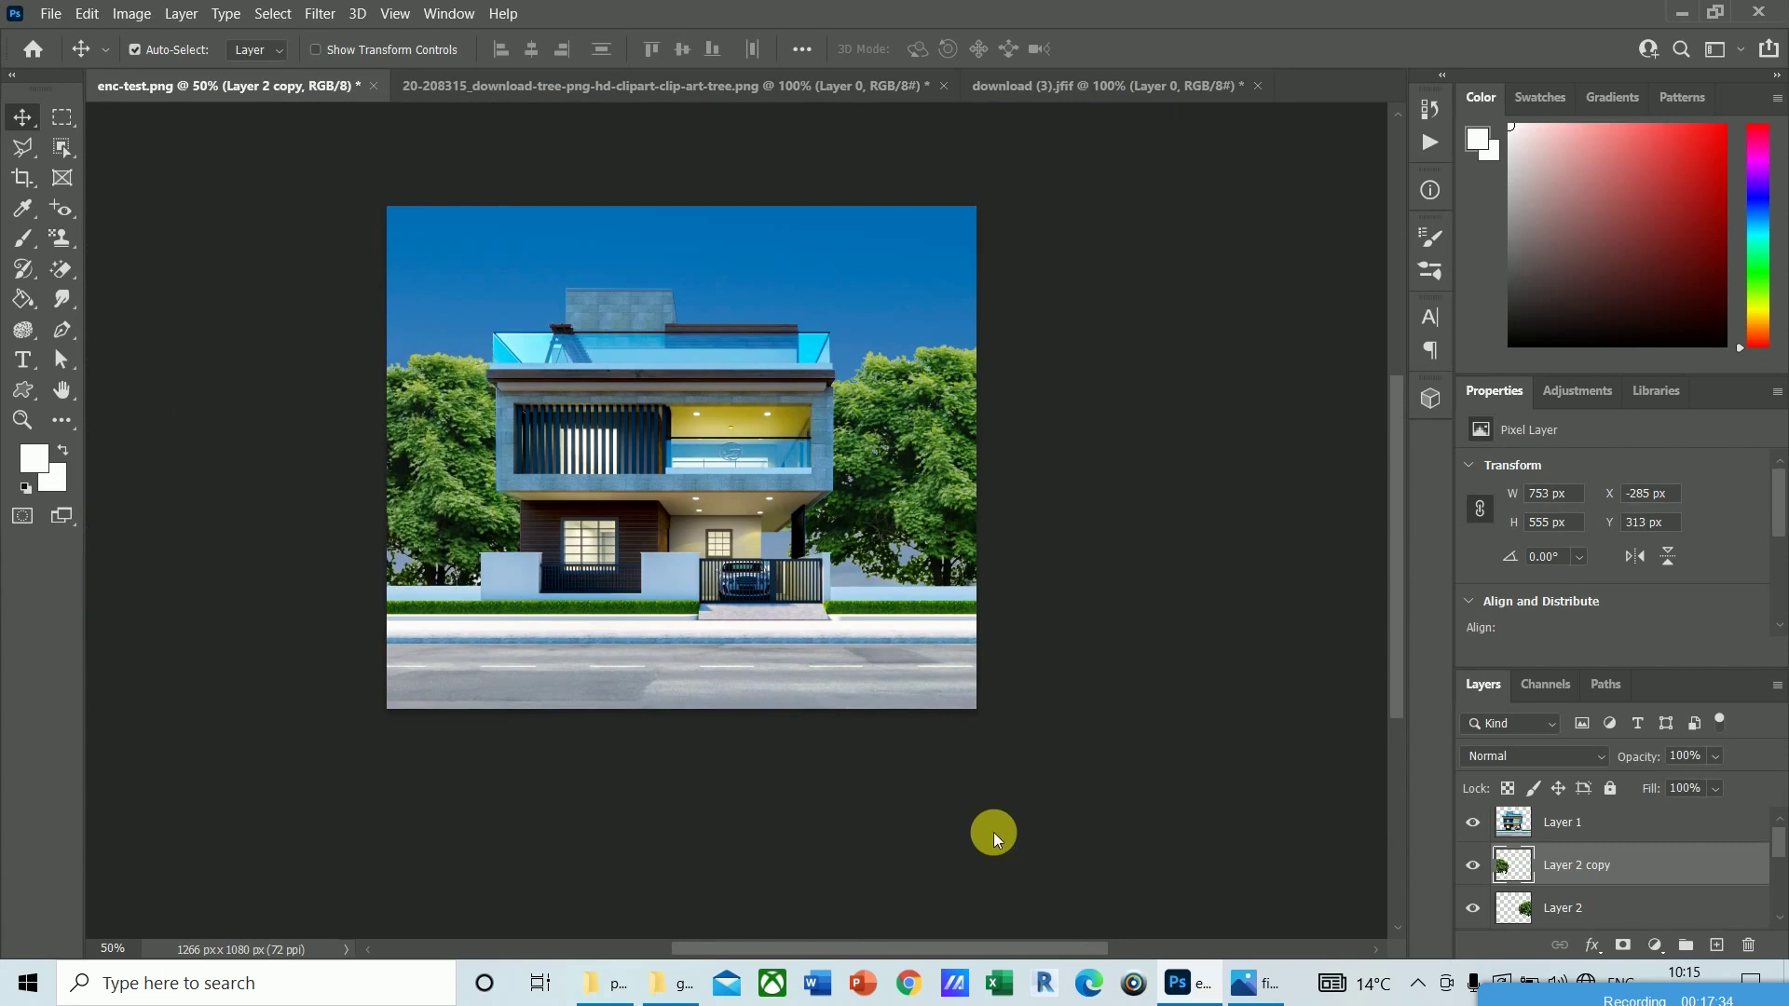
key(Up)
key(Up)
key(Up)
key(Up)
key(Up)
key(Up)
key(Up)
key(Up)
key(Up)
key(Up)
key(Up)
key(Up)
key(Up)
key(Up)
key(Up)
key(Up)
key(Up)
key(Up)
key(Up)
key(Up)
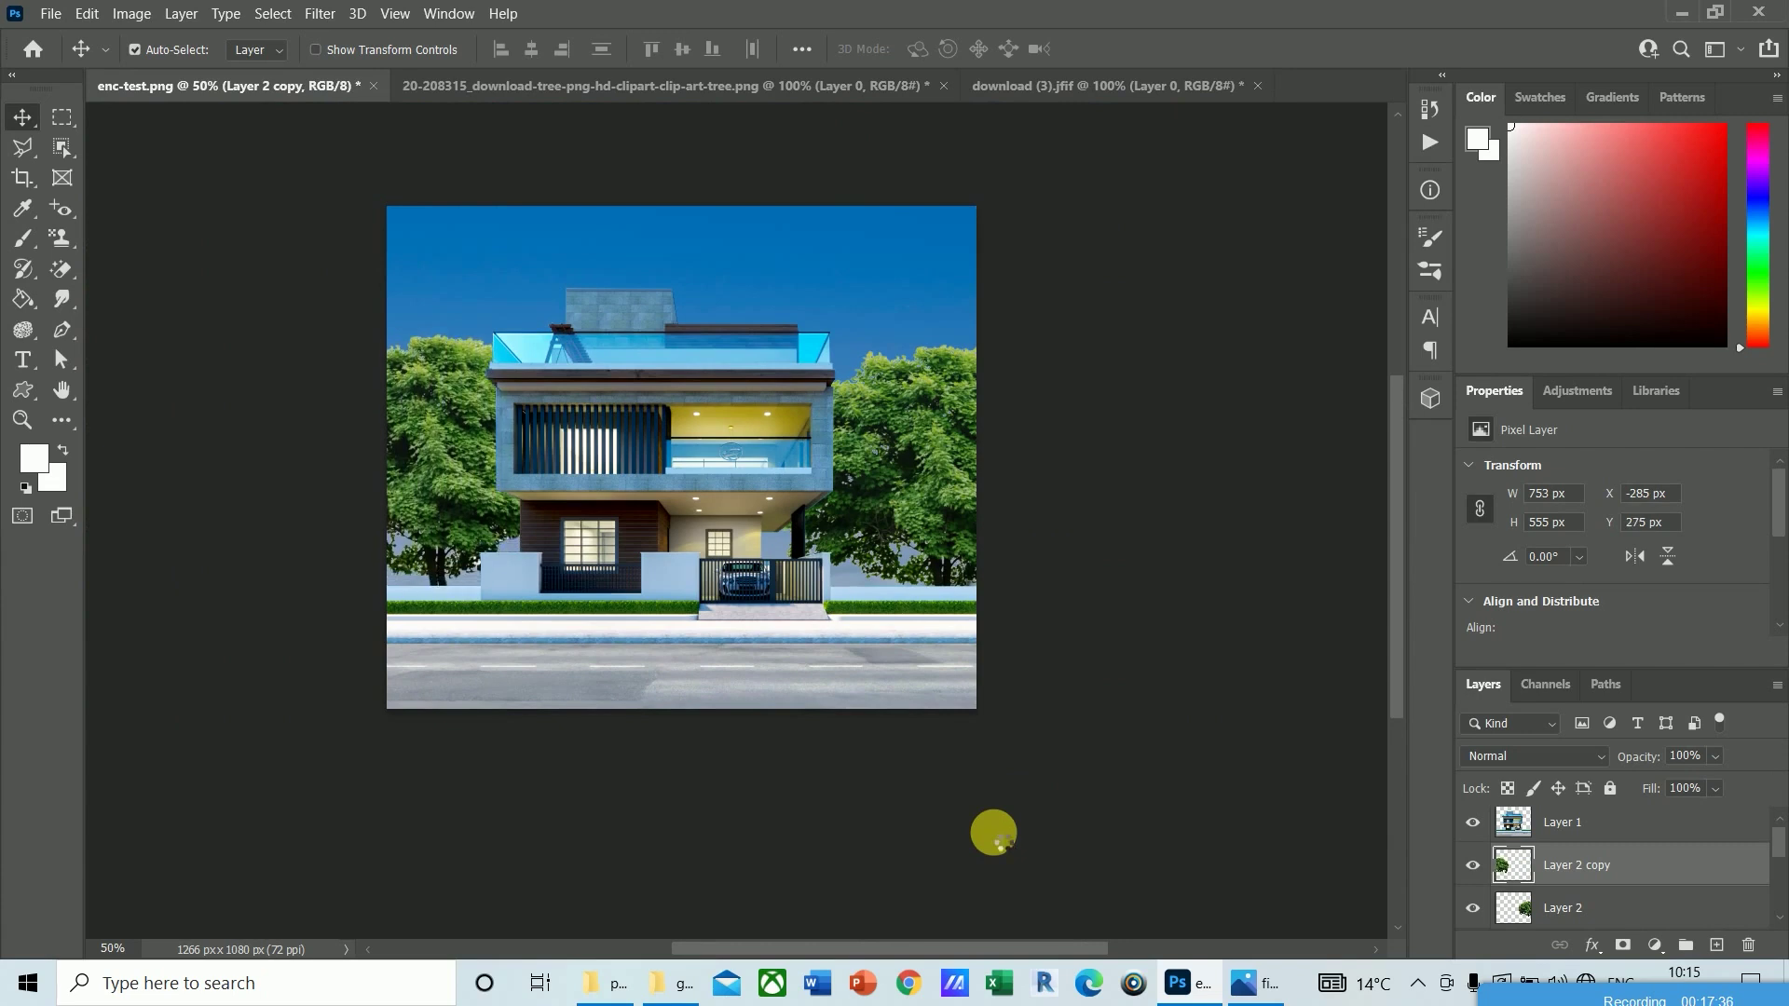
Step: Scale the tree copy down proportionally about its centre to about 529 × 389 px
key(ctrl+t)
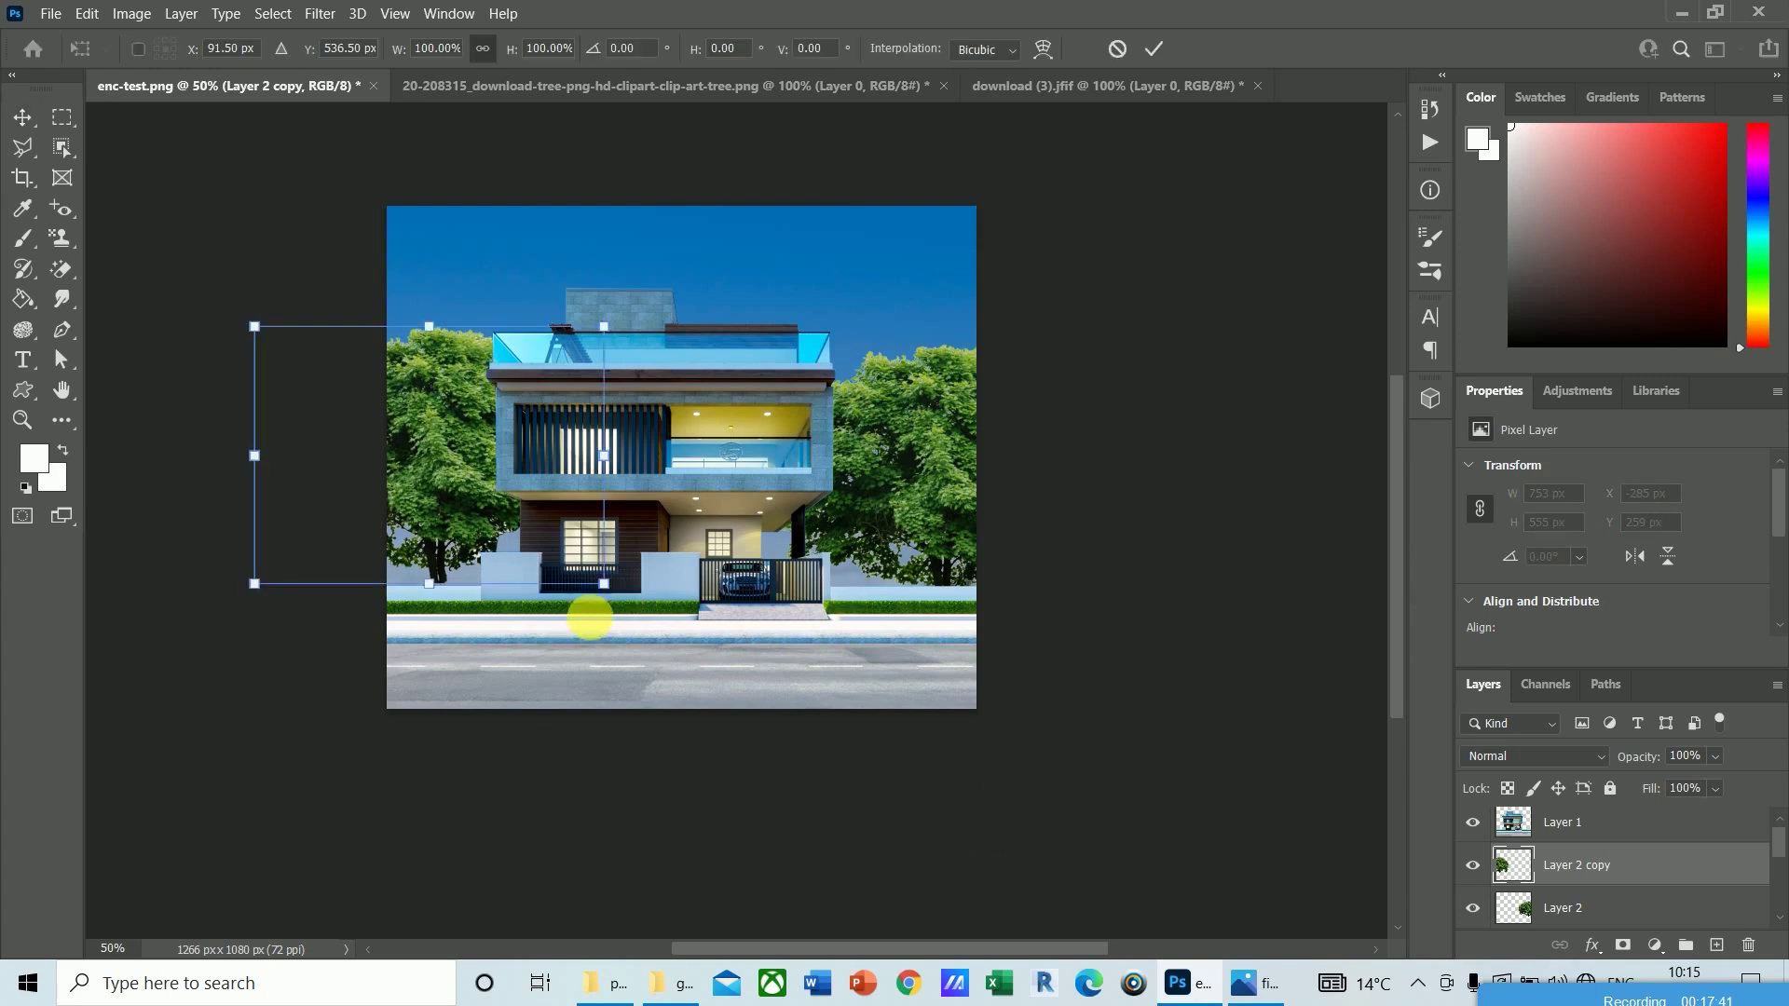
drag(604, 584, 552, 545)
key(Return)
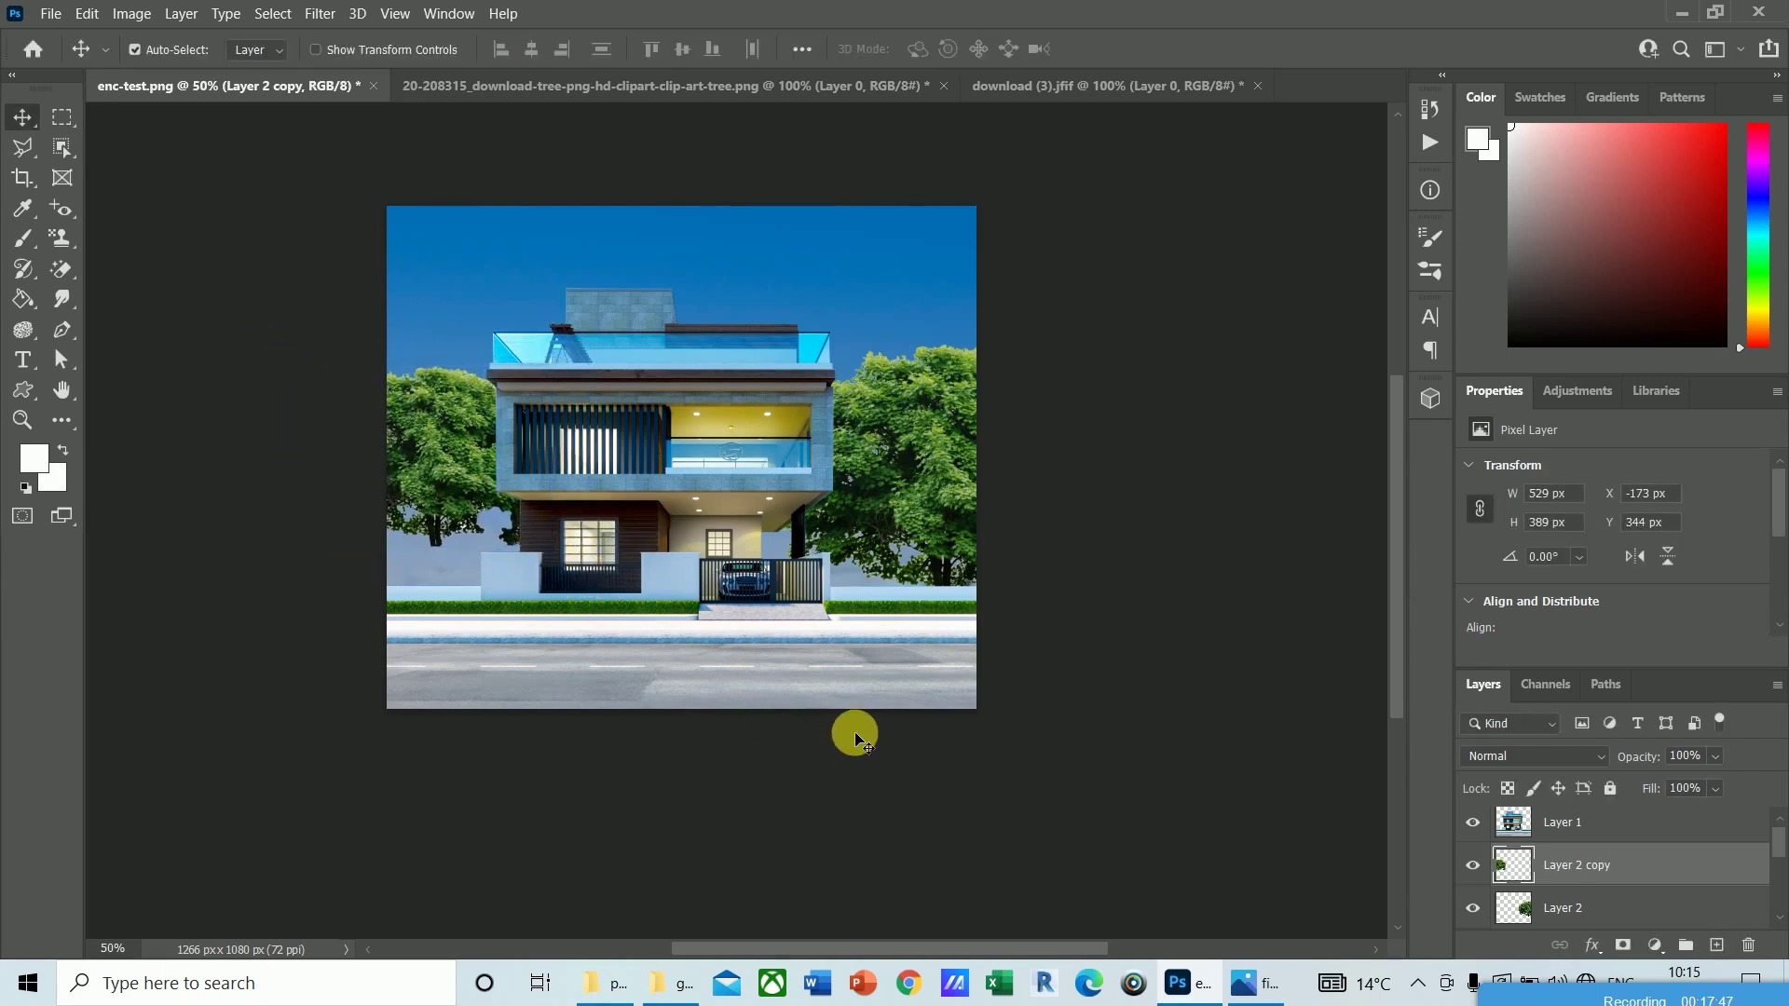
Step: Lower the scaled-down tree copy behind the boundary wall to Y 472 px
click(863, 728)
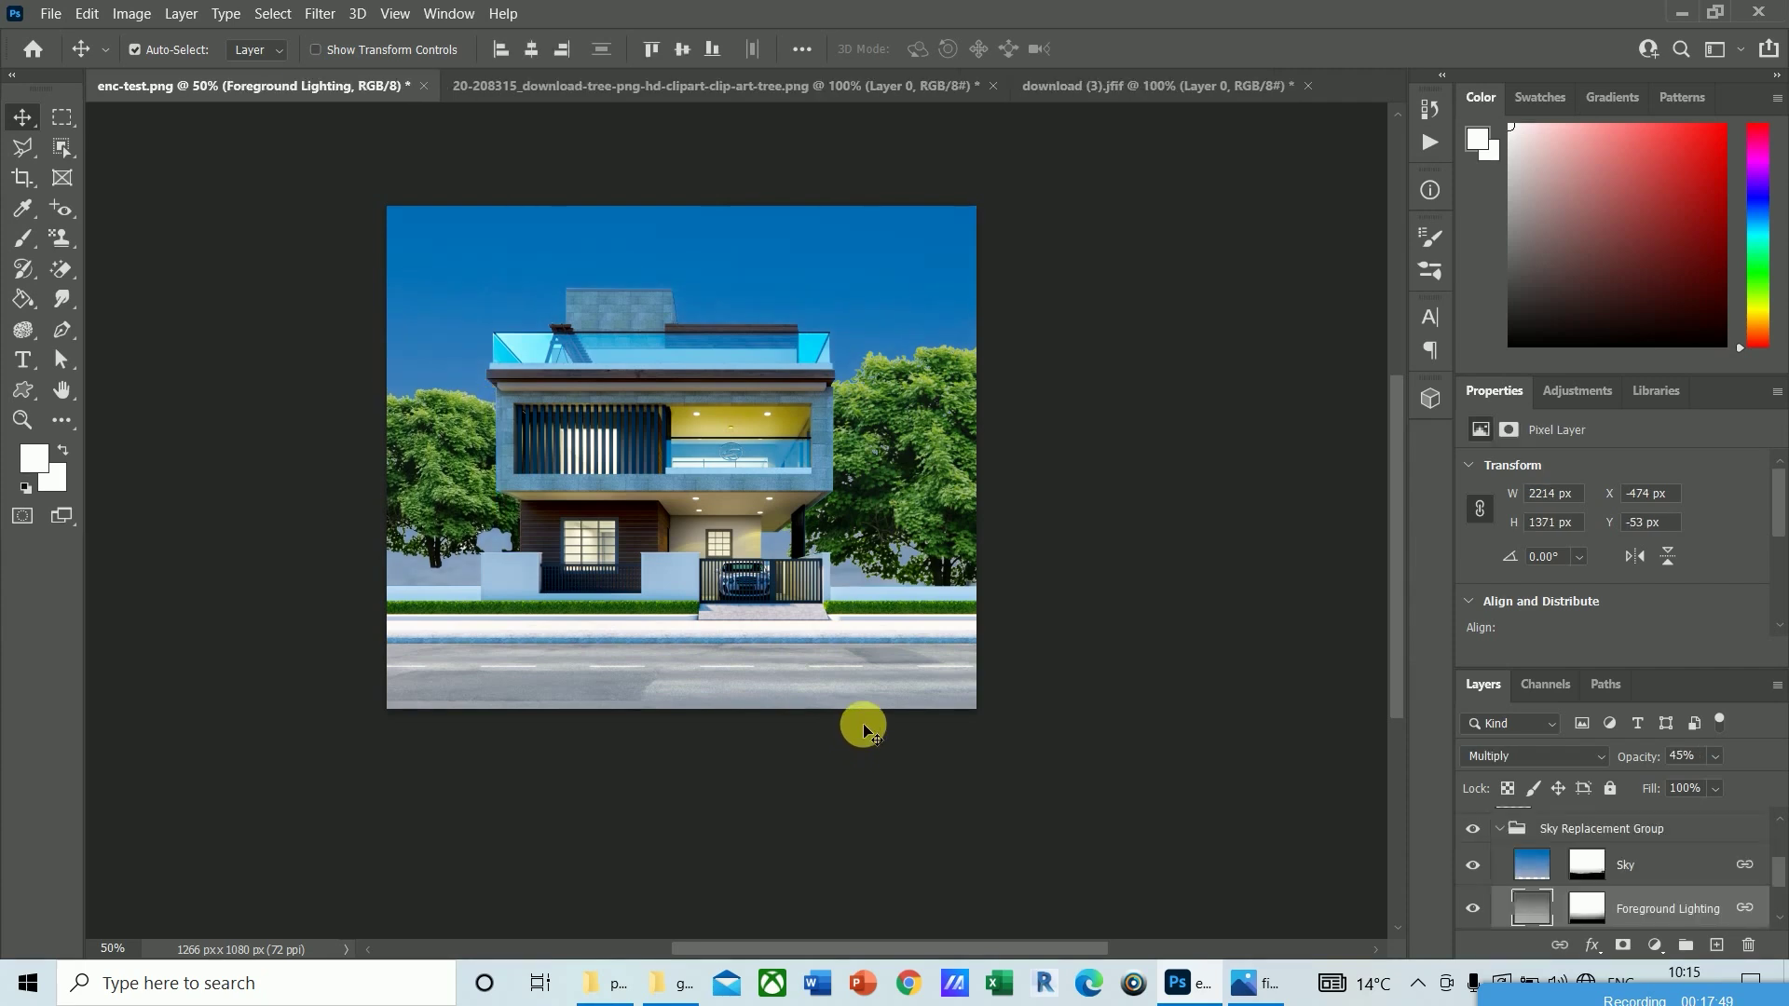
key(ctrl+z)
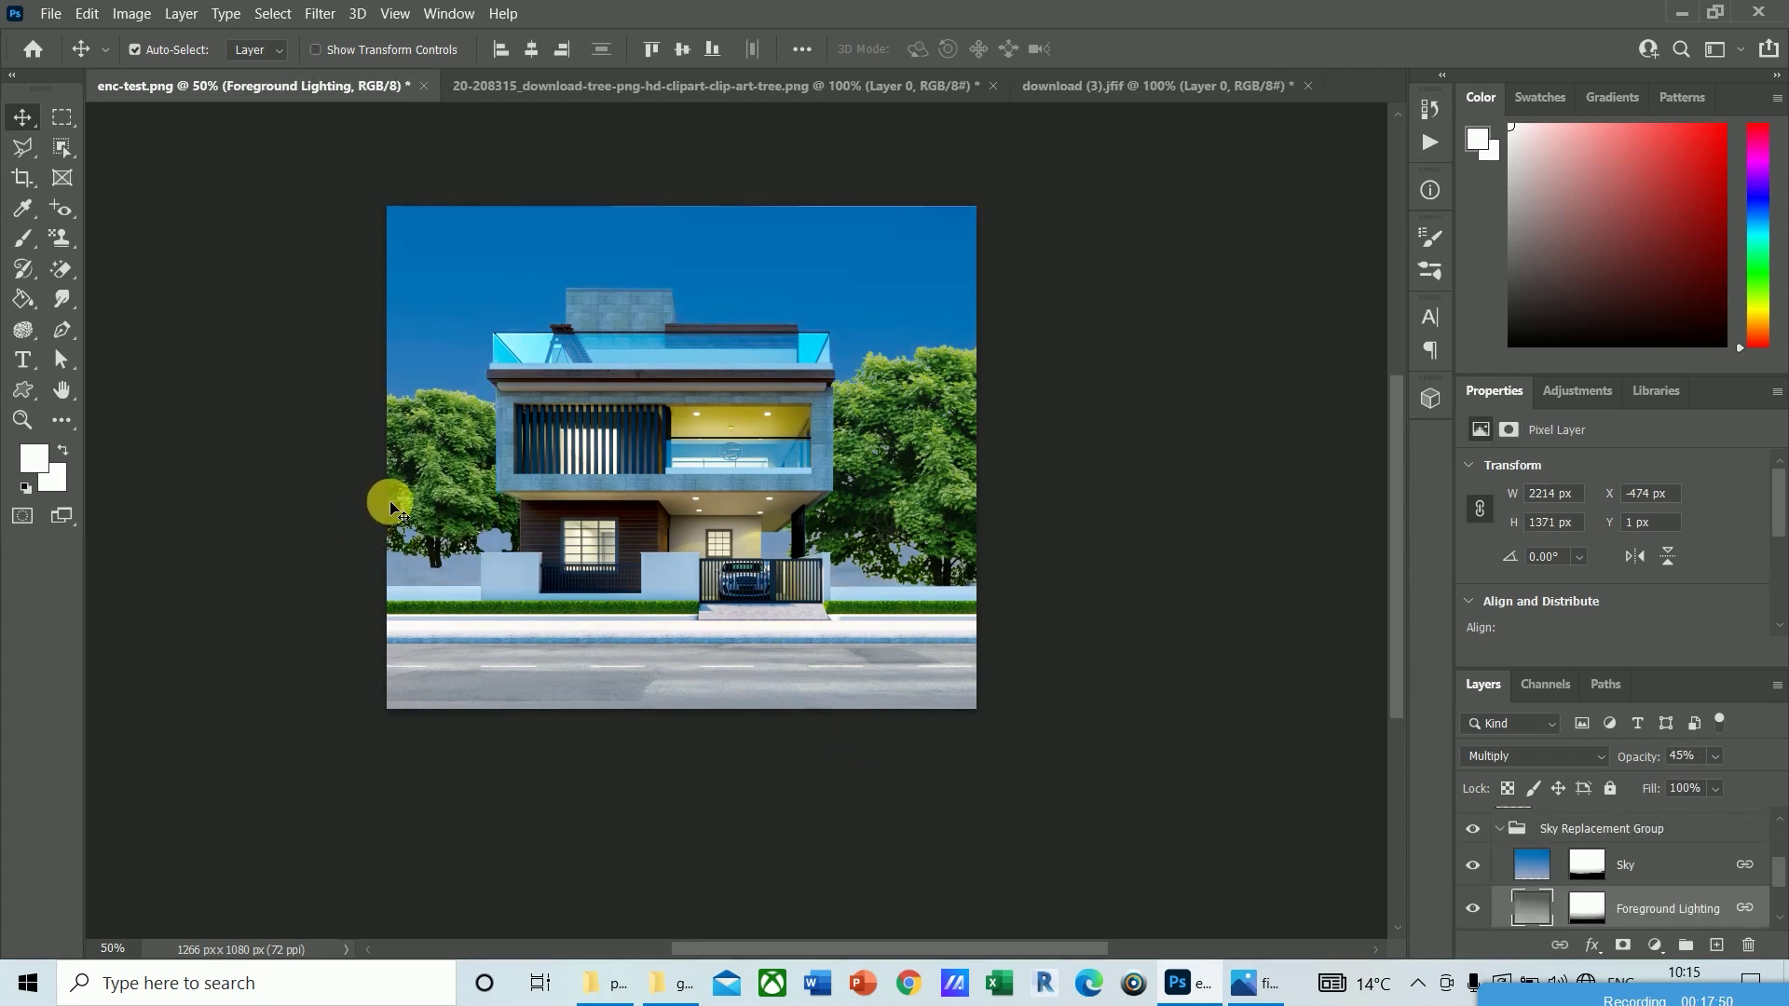
click(423, 480)
key(Down)
key(Down)
key(Down)
key(Down)
key(Down)
key(Down)
key(Down)
key(Down)
key(Down)
key(Down)
key(Down)
key(Down)
key(Down)
key(Down)
key(Down)
key(Down)
key(Down)
key(Down)
key(Down)
key(Down)
key(Down)
key(Down)
key(Down)
key(Down)
key(Down)
key(Down)
key(Down)
key(Down)
key(Down)
key(Down)
key(Down)
key(Down)
key(Down)
key(Down)
key(Down)
key(Down)
key(Down)
key(Down)
key(Down)
key(Down)
key(Down)
key(Down)
key(Down)
key(Down)
key(Down)
key(Down)
key(Down)
key(Down)
key(Down)
key(Down)
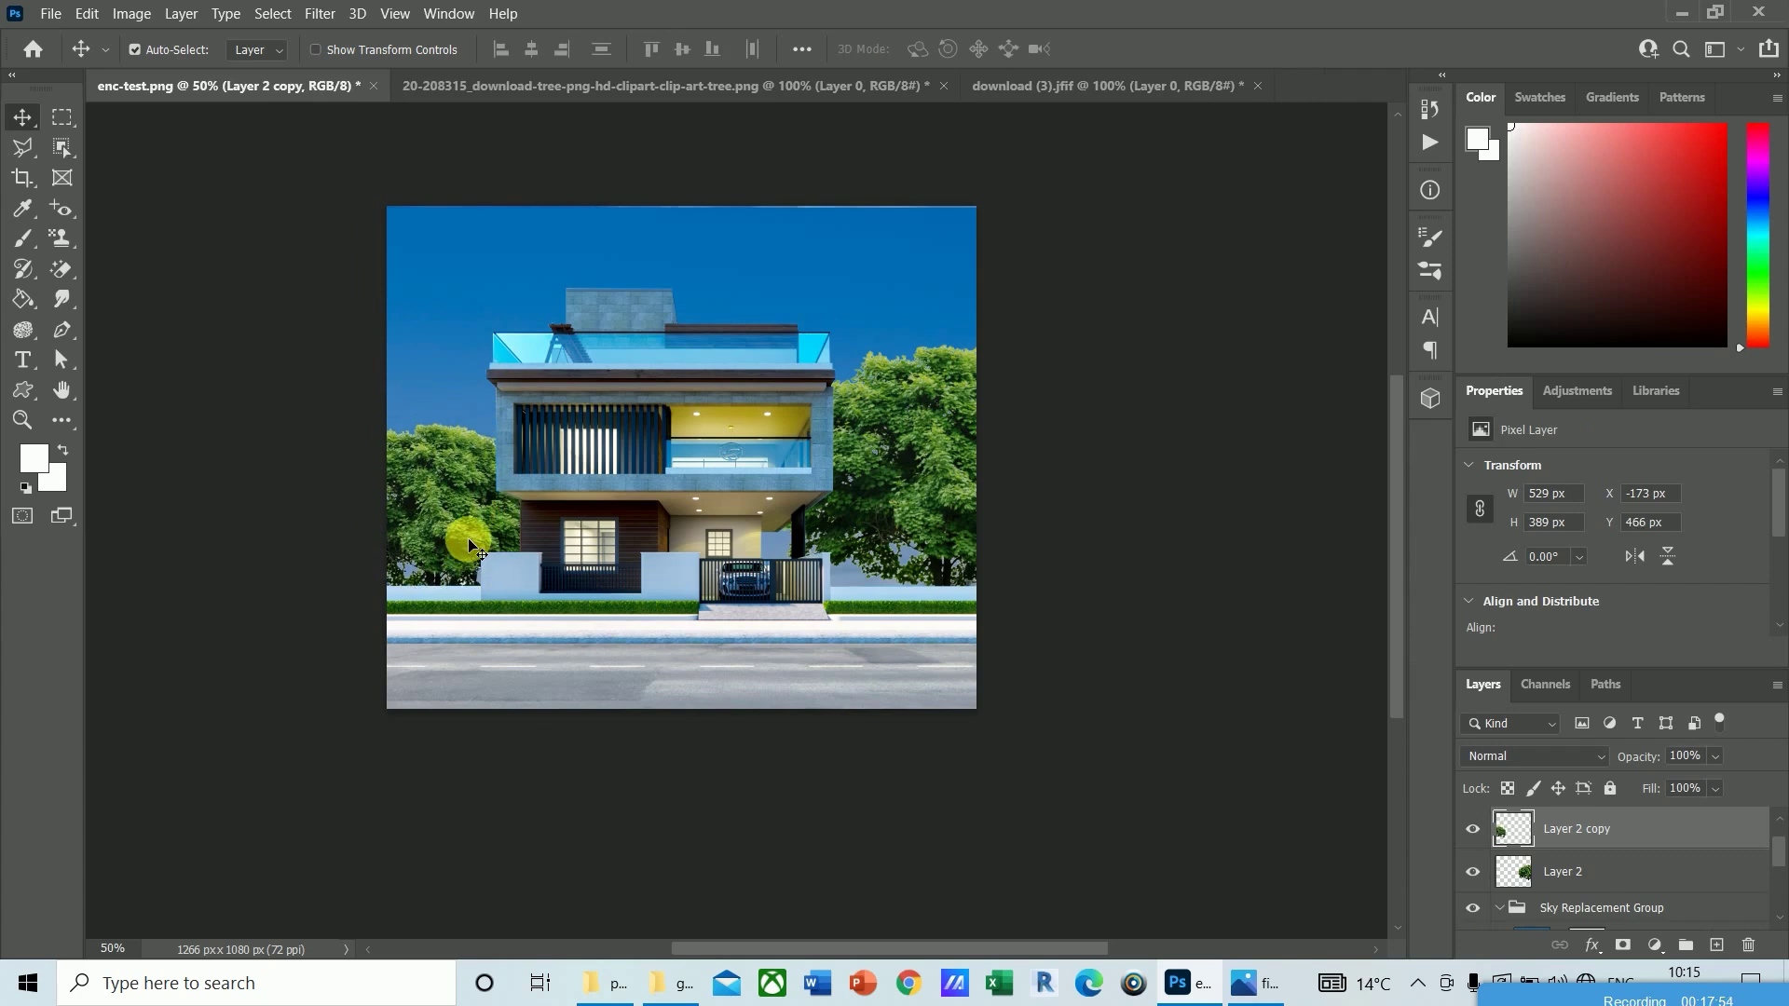
Step: Delete the larger original tree on Layer 2 and duplicate the Sky Replacement Group
click(918, 425)
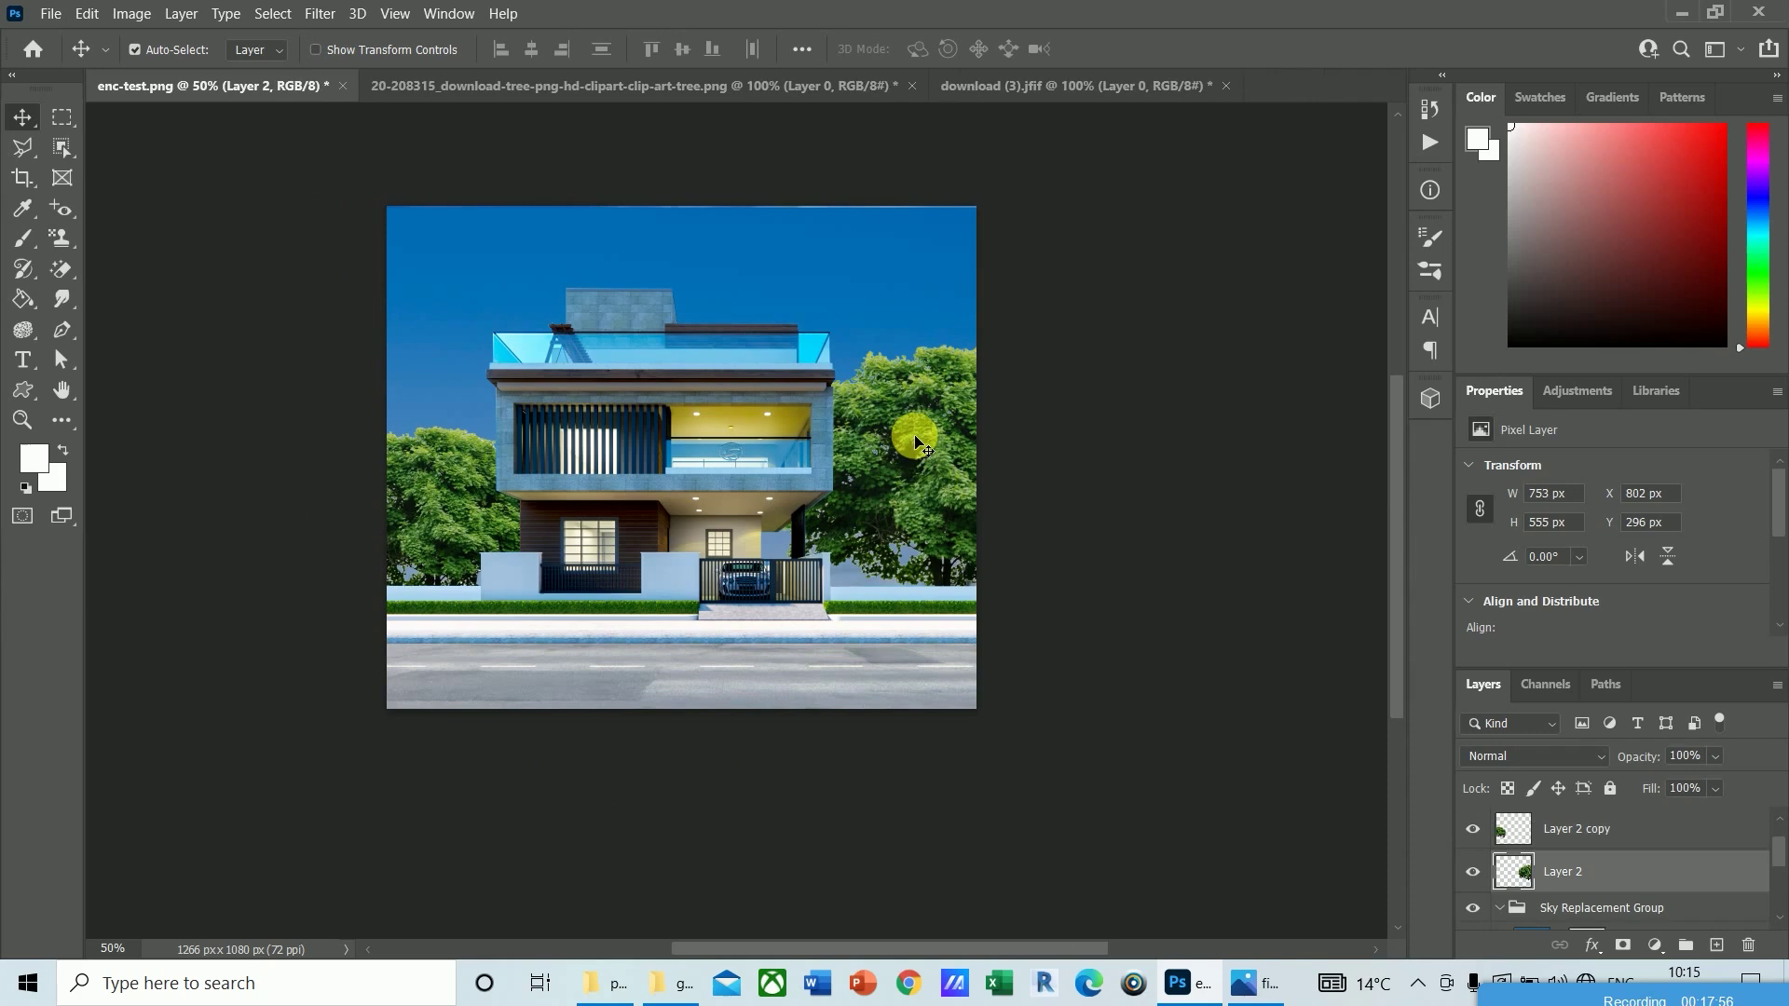
click(1759, 948)
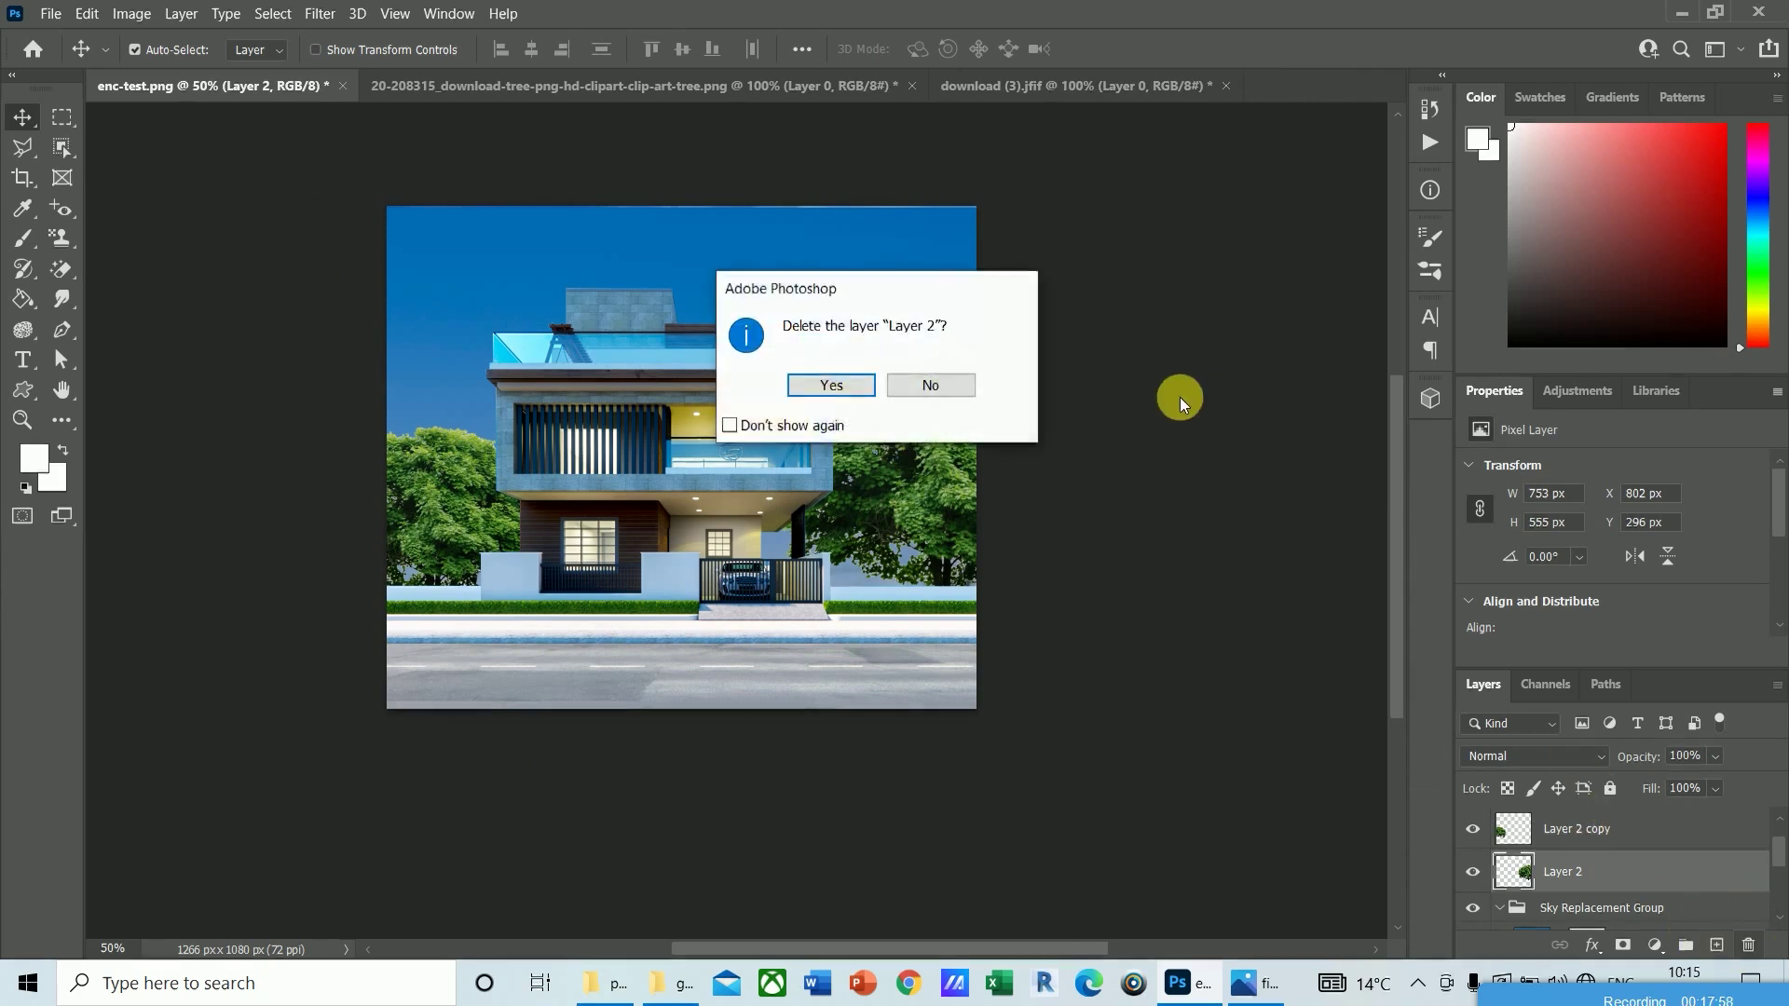
click(860, 382)
key(ctrl+j)
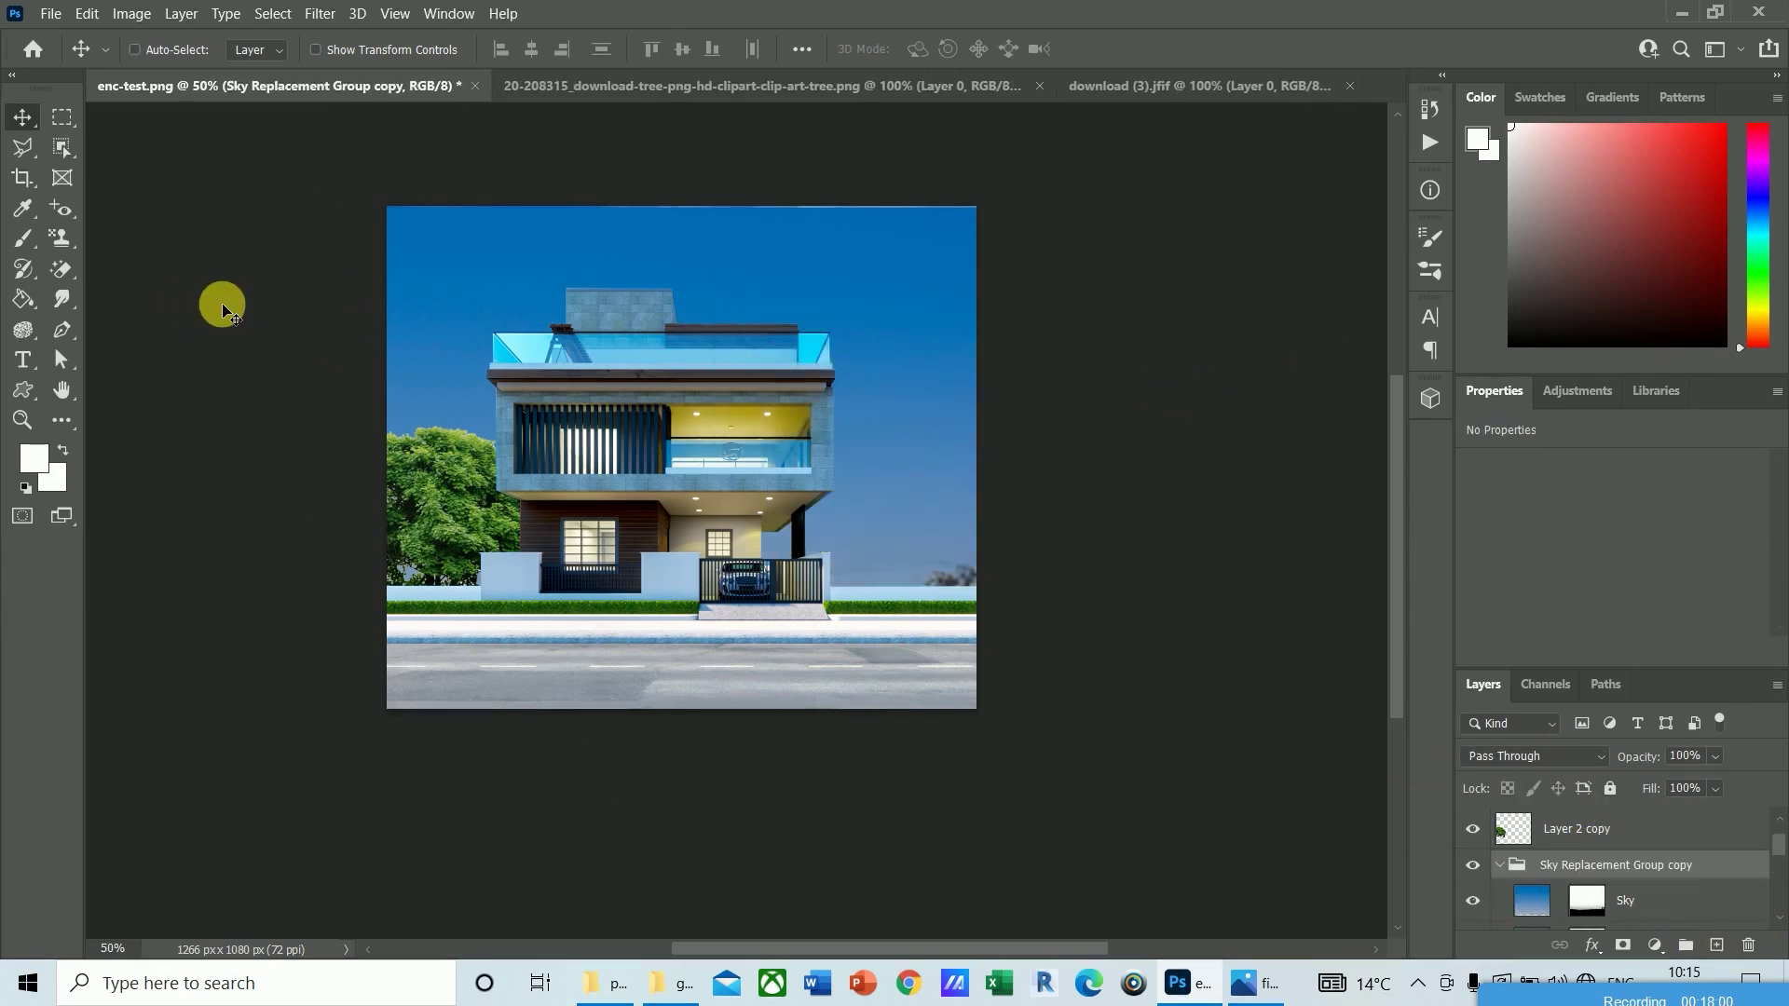
Step: Duplicate the smaller tree and place the new copy on the opposite side of the house, at about X 737 px, Y 432 px
drag(444, 507, 550, 427)
key(ctrl+z)
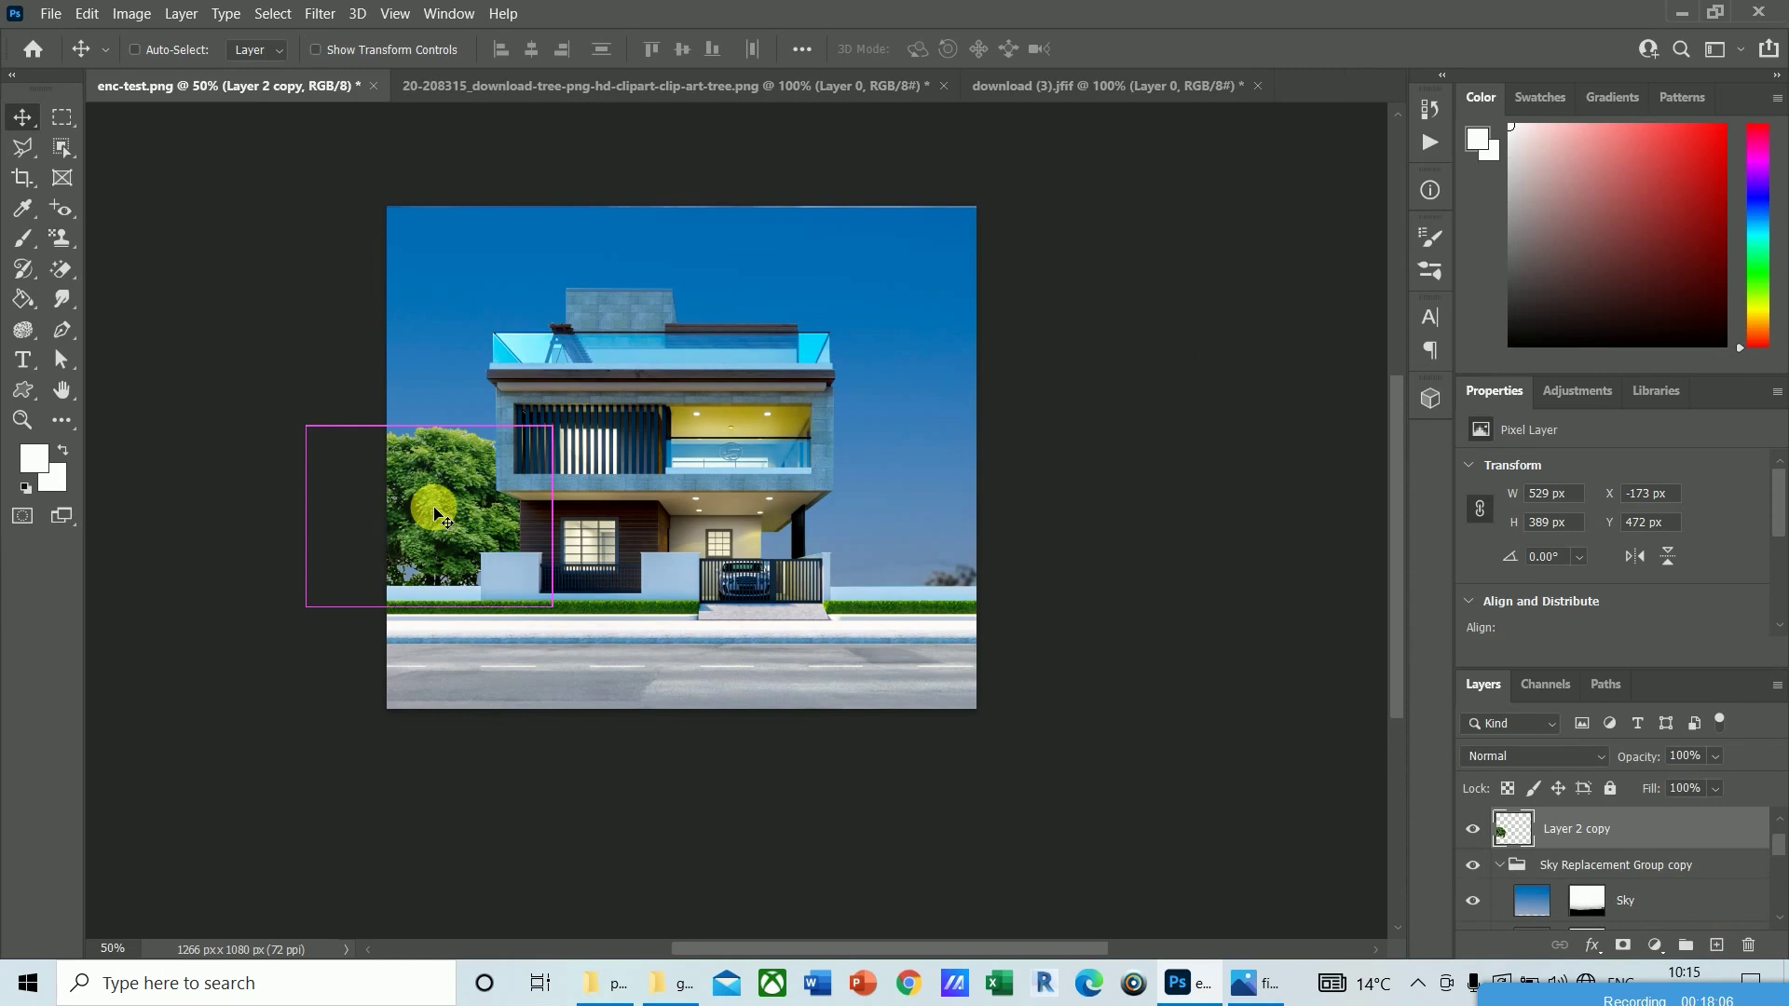
key(ctrl+j)
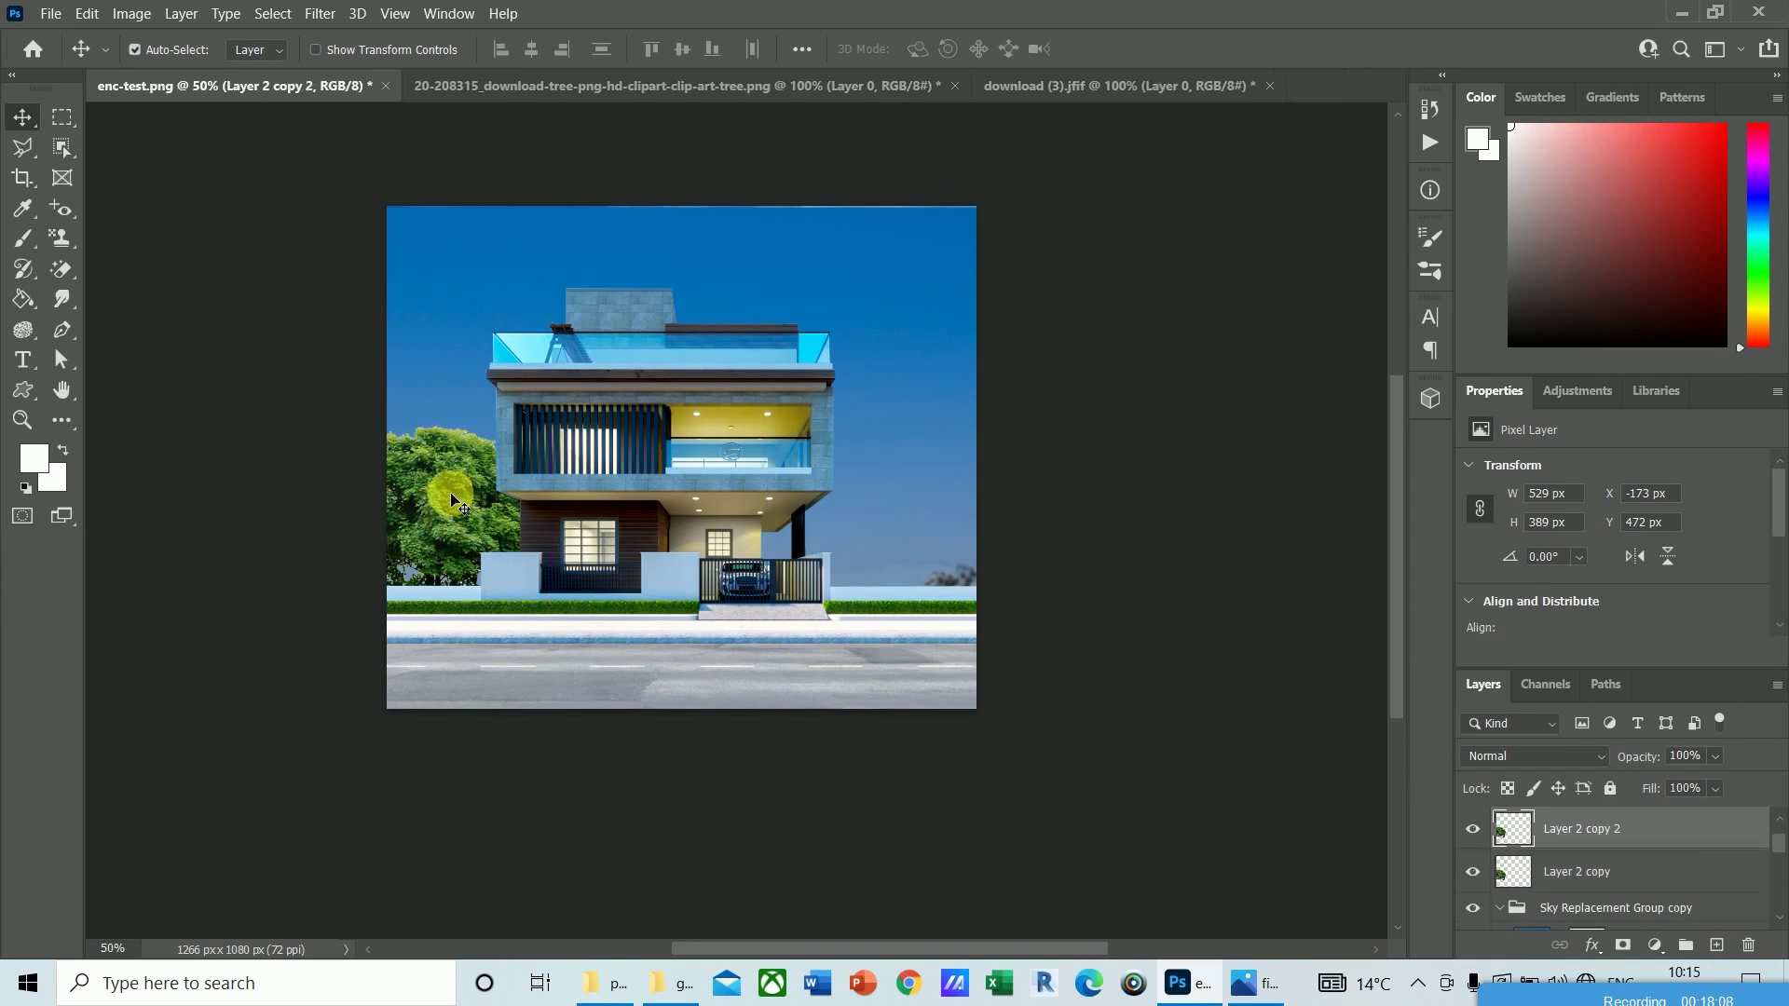
drag(456, 503, 880, 471)
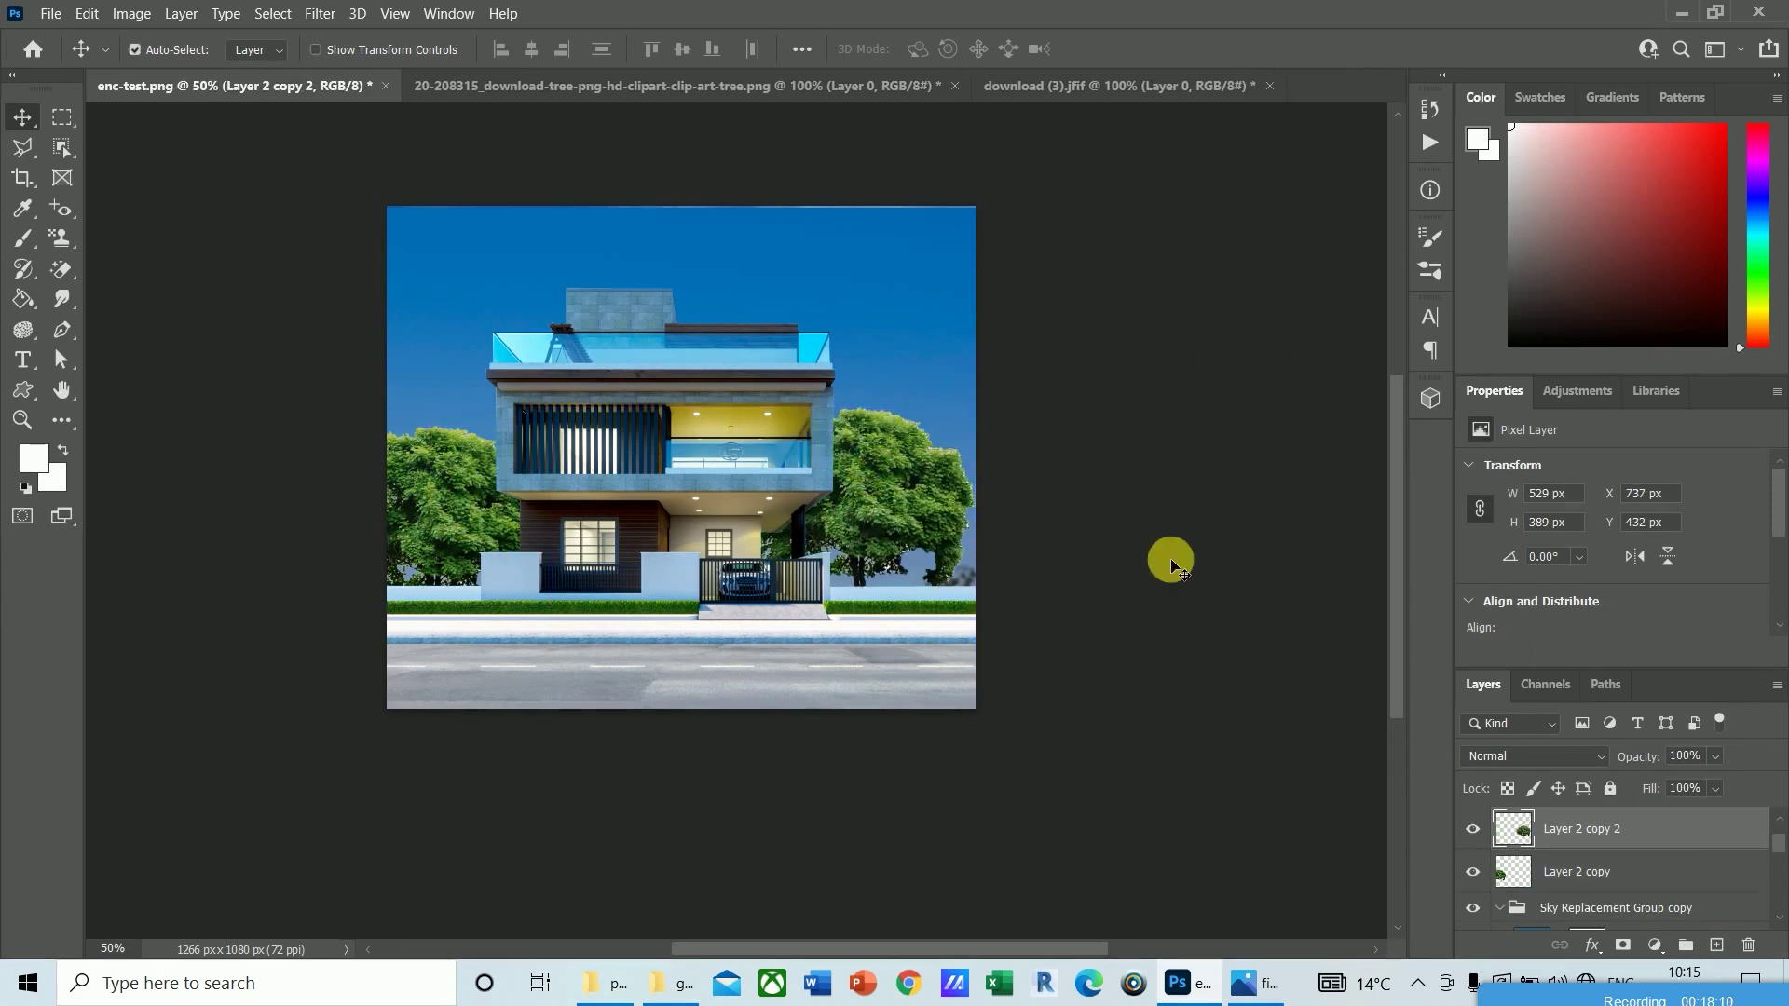
Step: Nudge the new tree copy outward from the house to X 765 px
key(Right)
key(Right)
key(Right)
key(Right)
key(Right)
key(Right)
key(Right)
key(Right)
key(Right)
key(Right)
key(Right)
key(Right)
key(Right)
key(Right)
key(Right)
key(Right)
key(Right)
key(Right)
key(Right)
key(Right)
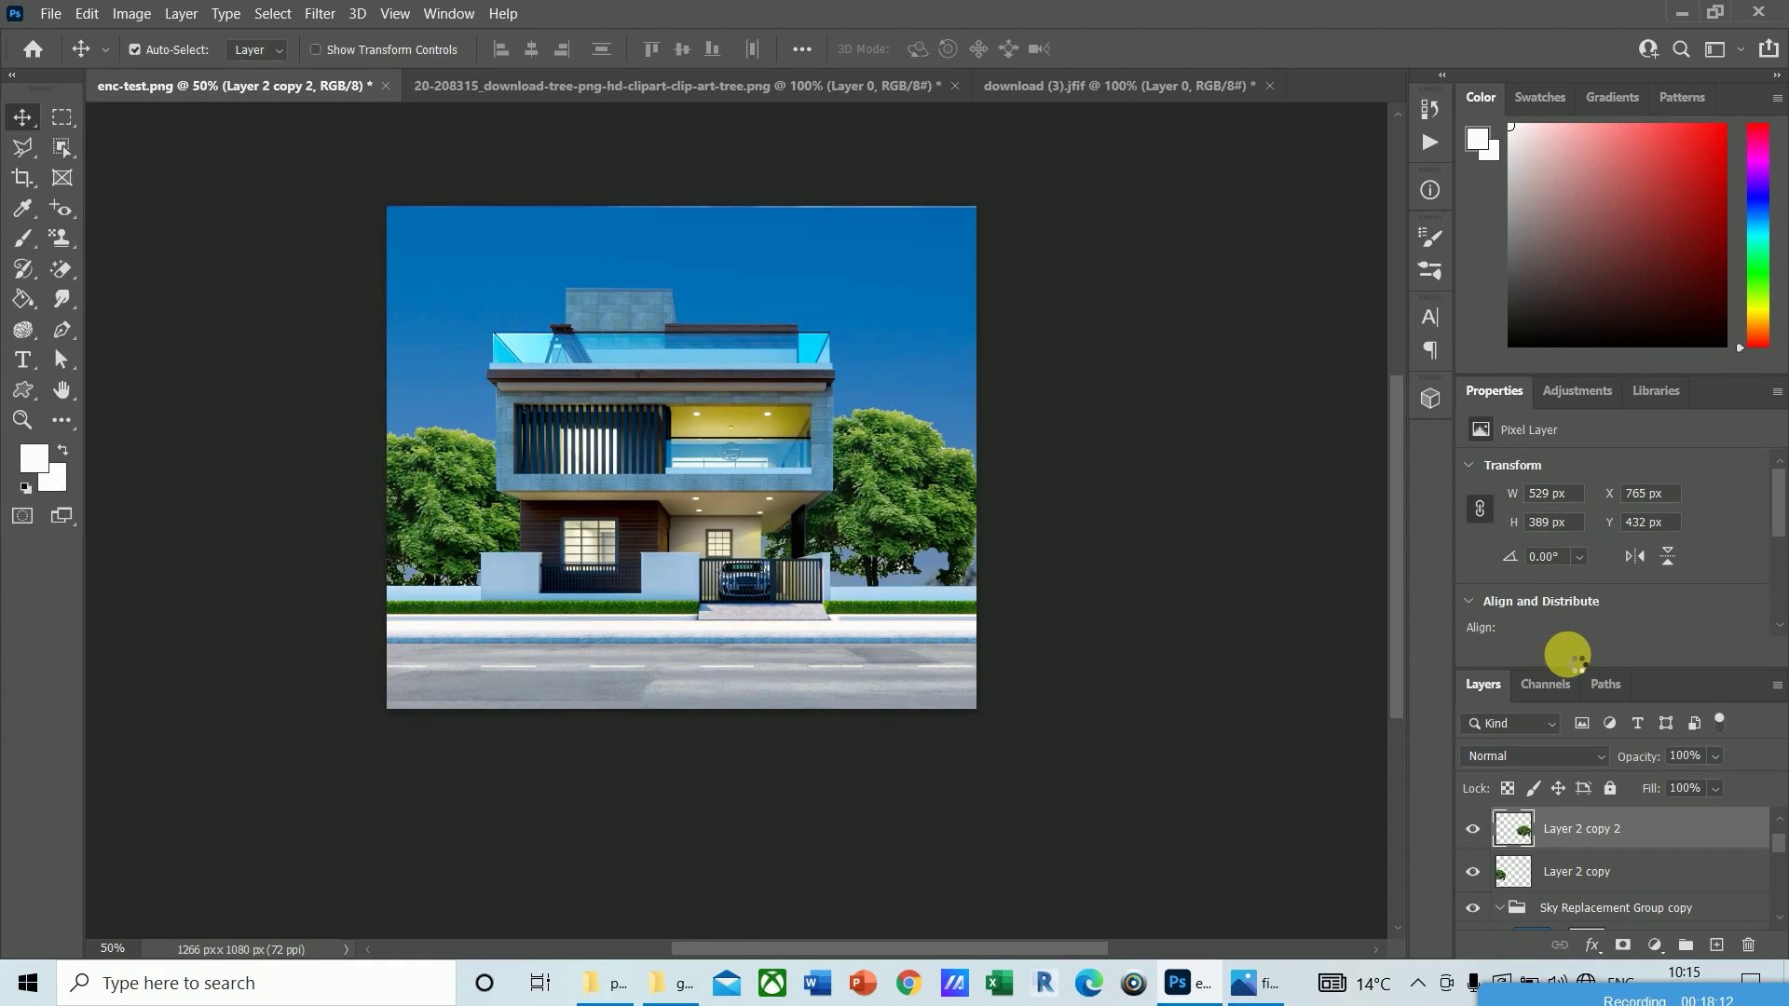
Step: Nudge the tree copy further outward from the house to X 843 px
key(Right)
key(Right)
key(Right)
key(Right)
key(Right)
key(Right)
key(Right)
key(Right)
key(Right)
key(Right)
key(Right)
key(Right)
key(Right)
key(Right)
key(Right)
key(Right)
key(Right)
key(Right)
key(Right)
key(Right)
Step: Lower the tree copy behind the boundary wall to Y 492 px
key(Down)
key(Down)
key(Down)
key(Down)
key(Down)
key(Down)
key(Down)
key(Down)
key(Down)
key(Down)
key(Down)
key(Down)
key(Down)
key(Down)
key(Down)
key(Down)
key(Down)
key(Down)
key(Down)
key(Down)
key(Down)
key(Down)
key(Down)
key(Down)
key(Down)
key(Down)
key(Down)
key(Down)
key(Down)
key(Down)
key(Down)
key(Down)
key(Down)
key(Down)
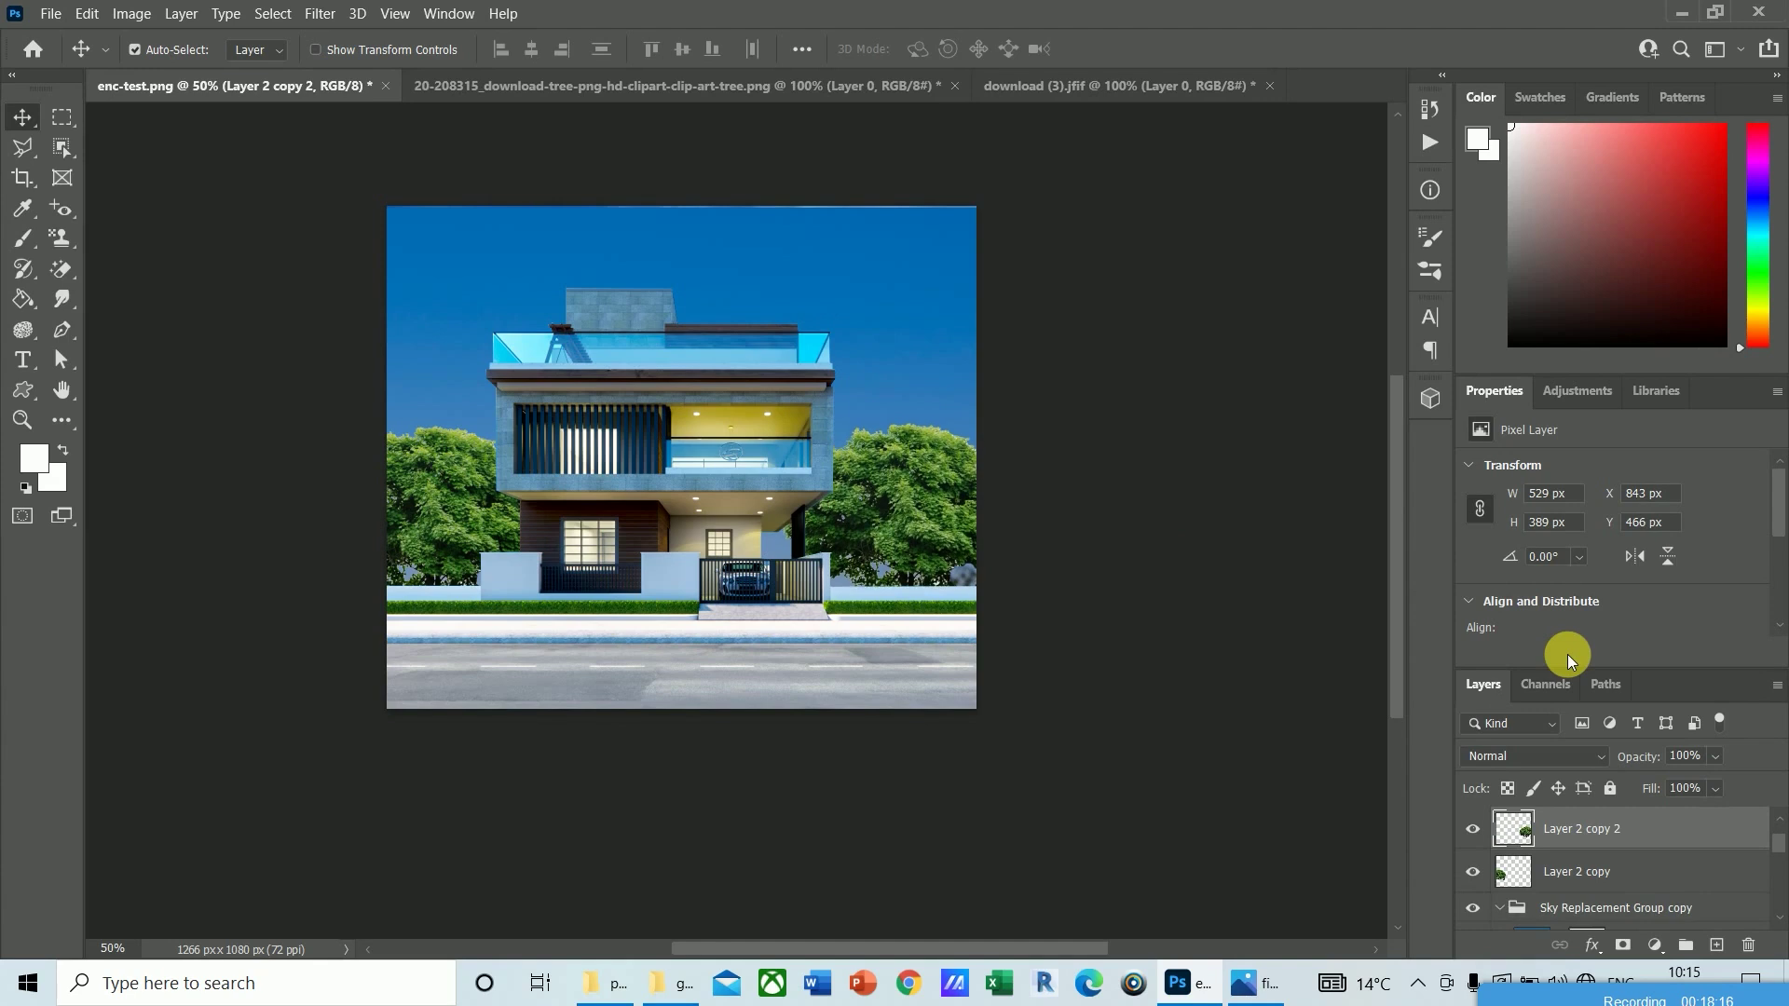
key(Down)
key(Down)
key(Down)
key(Down)
key(Down)
key(Down)
key(Down)
key(Down)
key(Down)
key(Down)
key(Down)
key(Down)
key(Down)
key(Down)
key(Down)
key(Down)
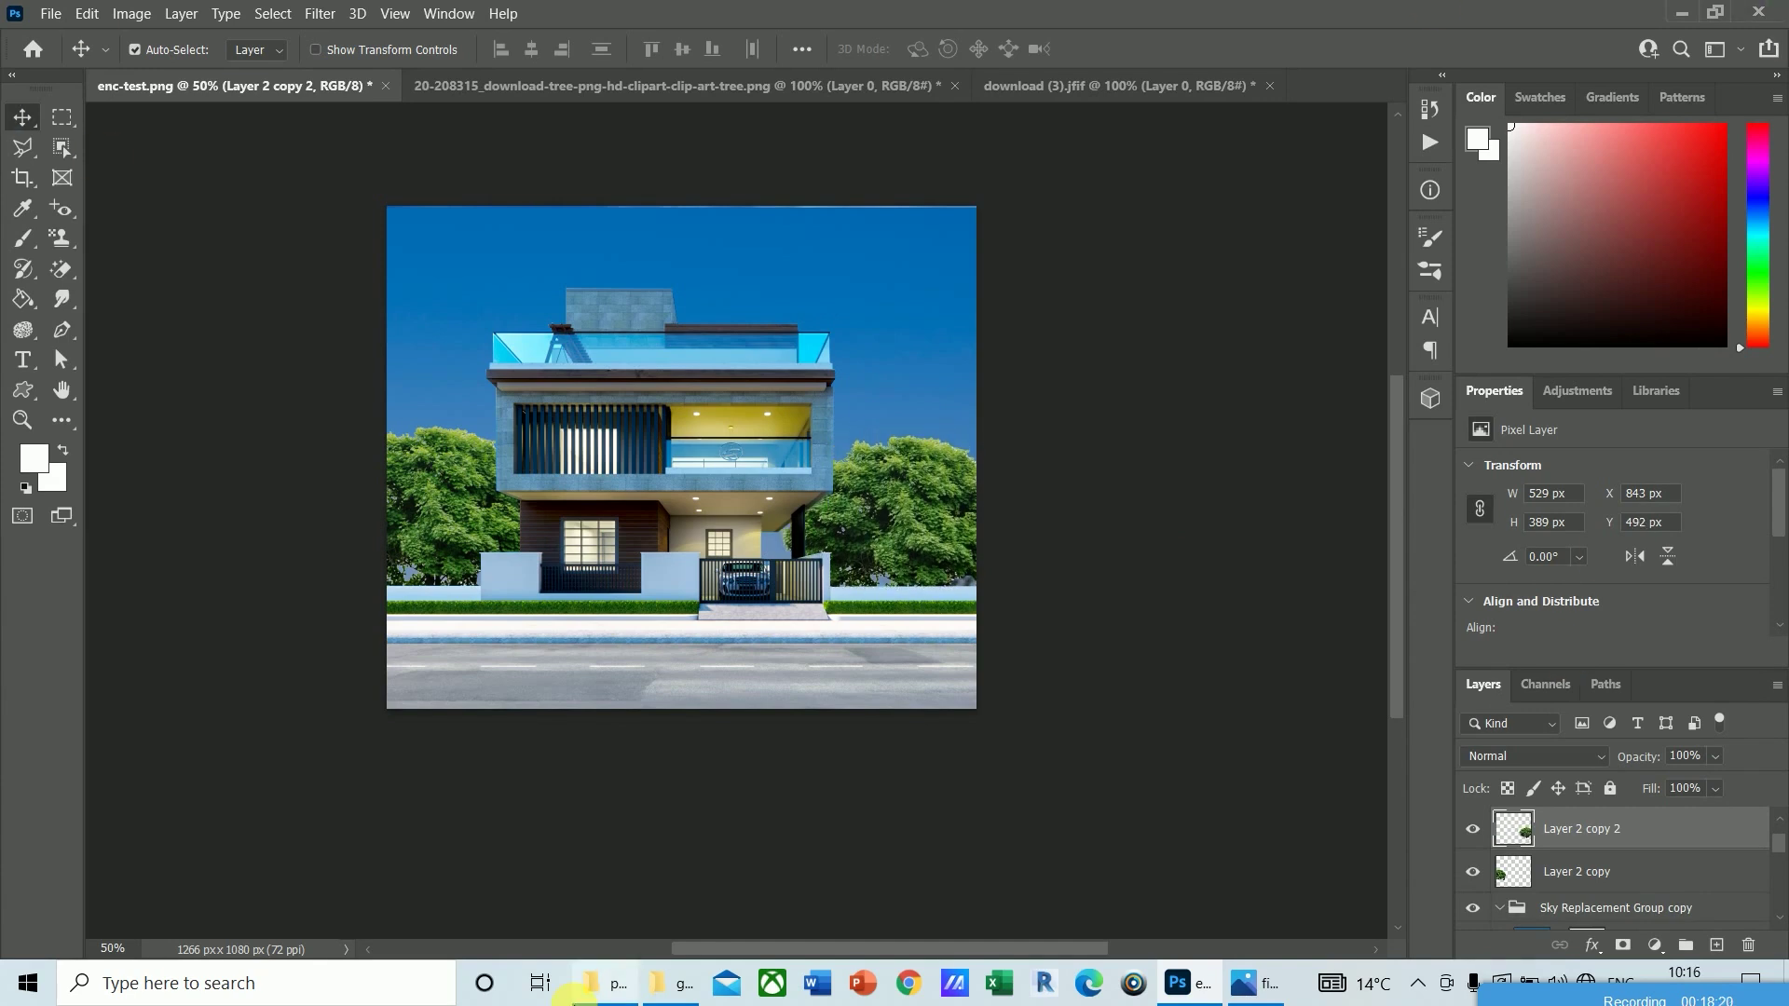
key(ctrl+1)
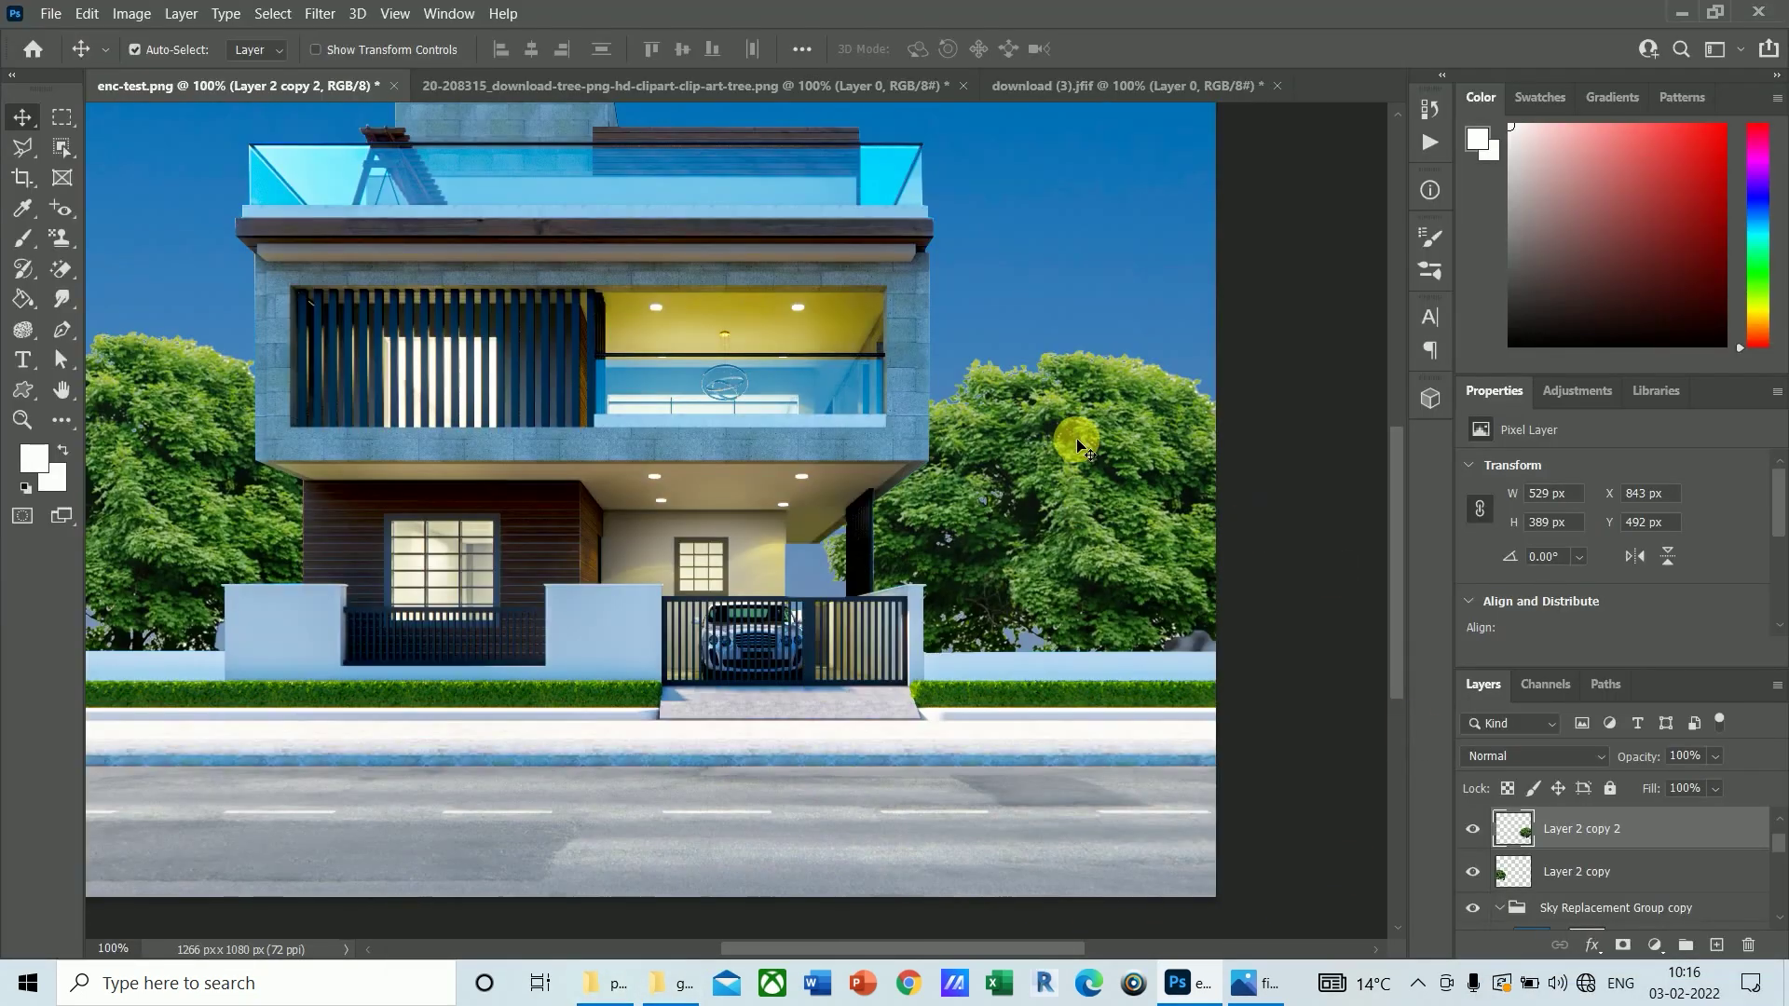
key(ctrl+minus)
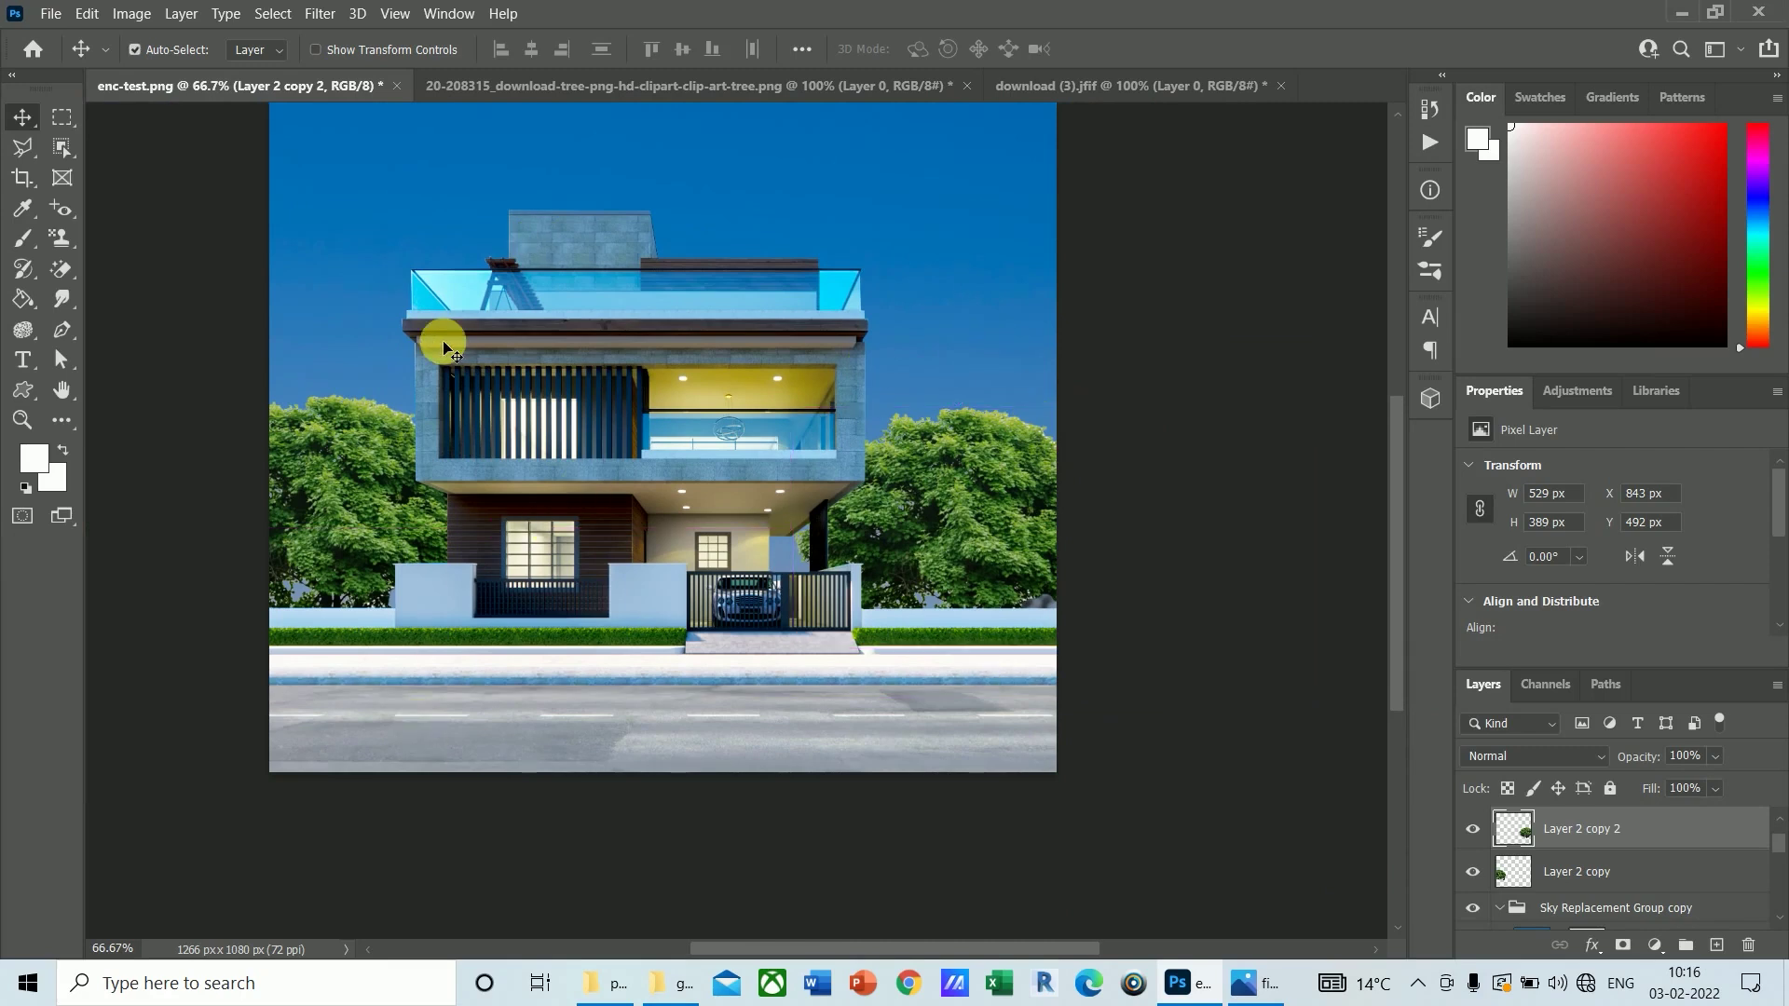
Step: Open the walking couple image images (4).jfif from the texture folder and check the finished reference render final-2-post-render.jpg
click(51, 13)
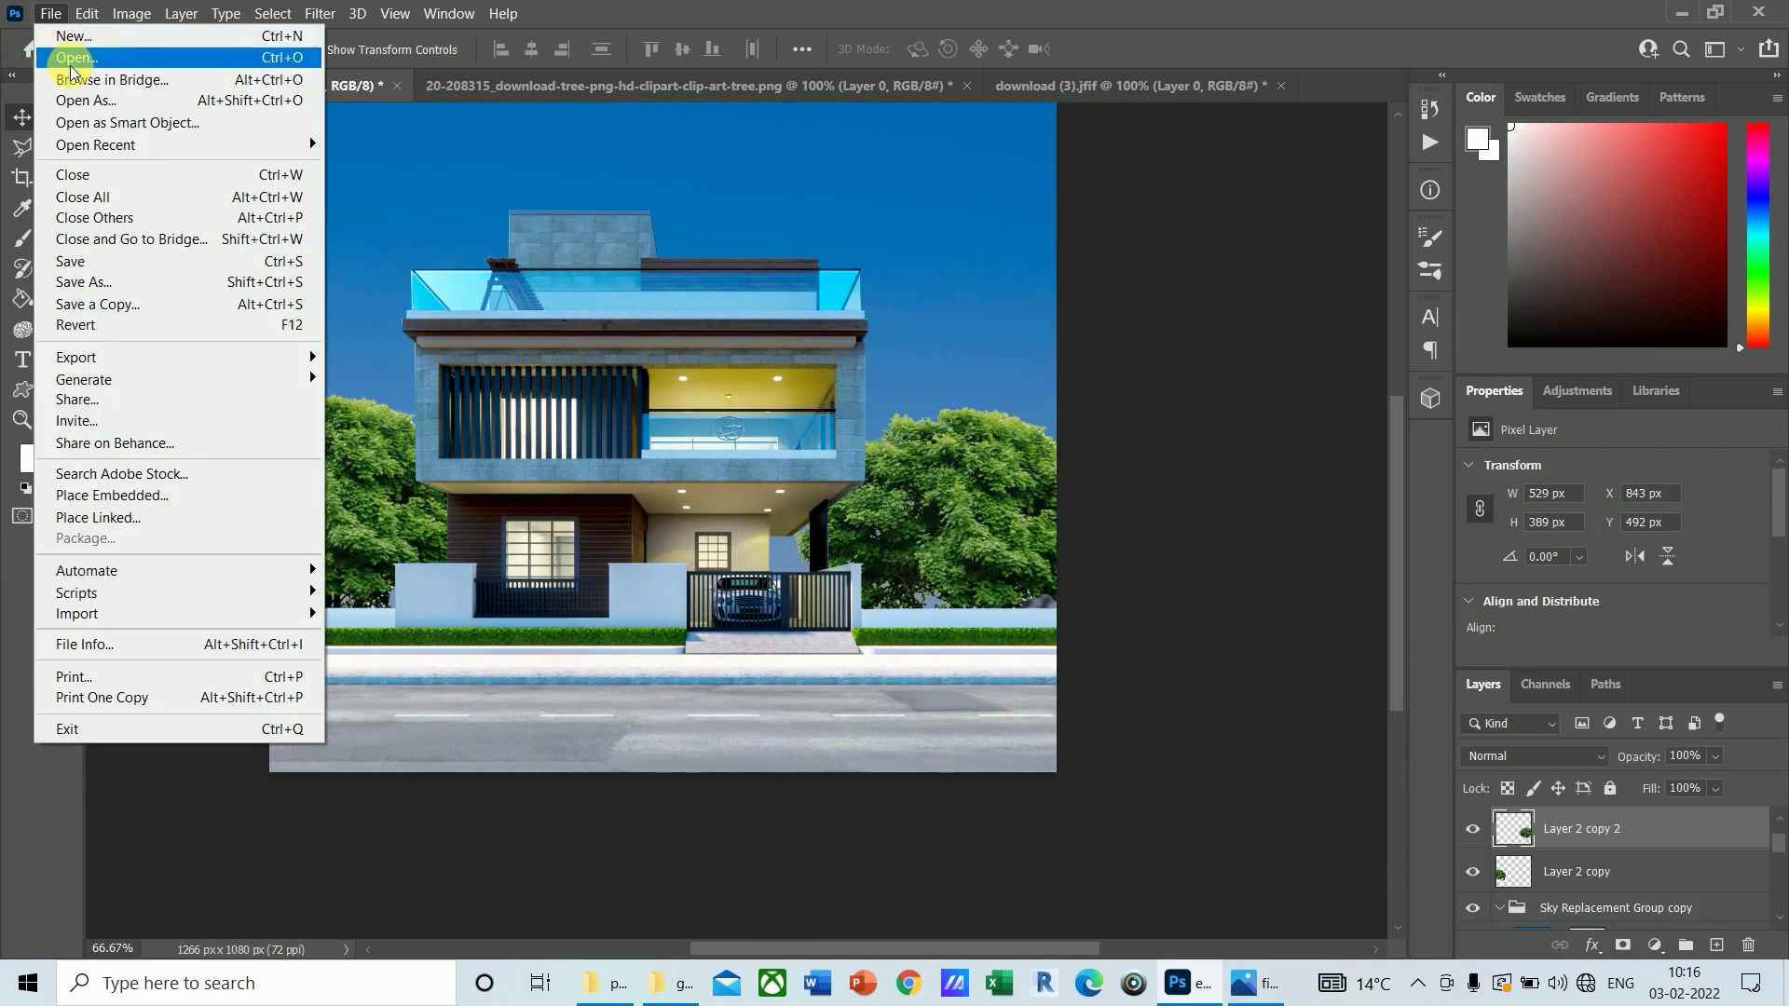
click(77, 56)
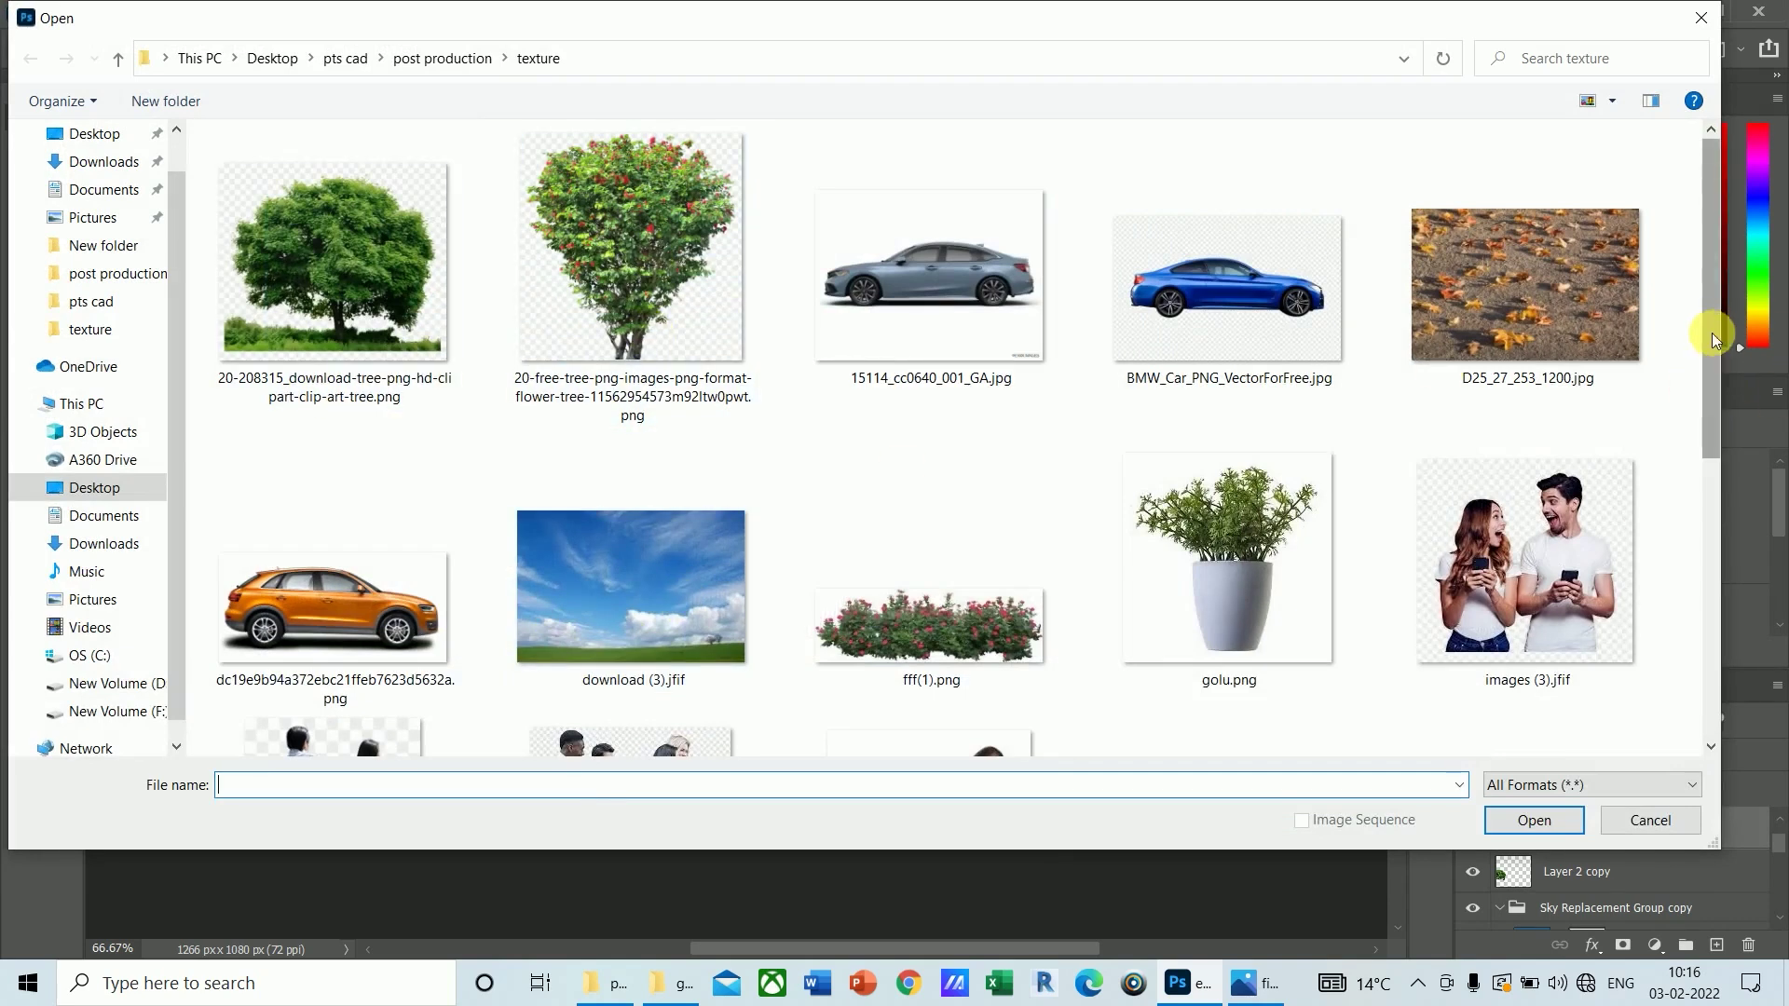
scroll(1705, 401, down, 4)
mouse_move(1695, 526)
mouse_down()
mouse_move(1691, 640)
mouse_move(1702, 540)
mouse_up()
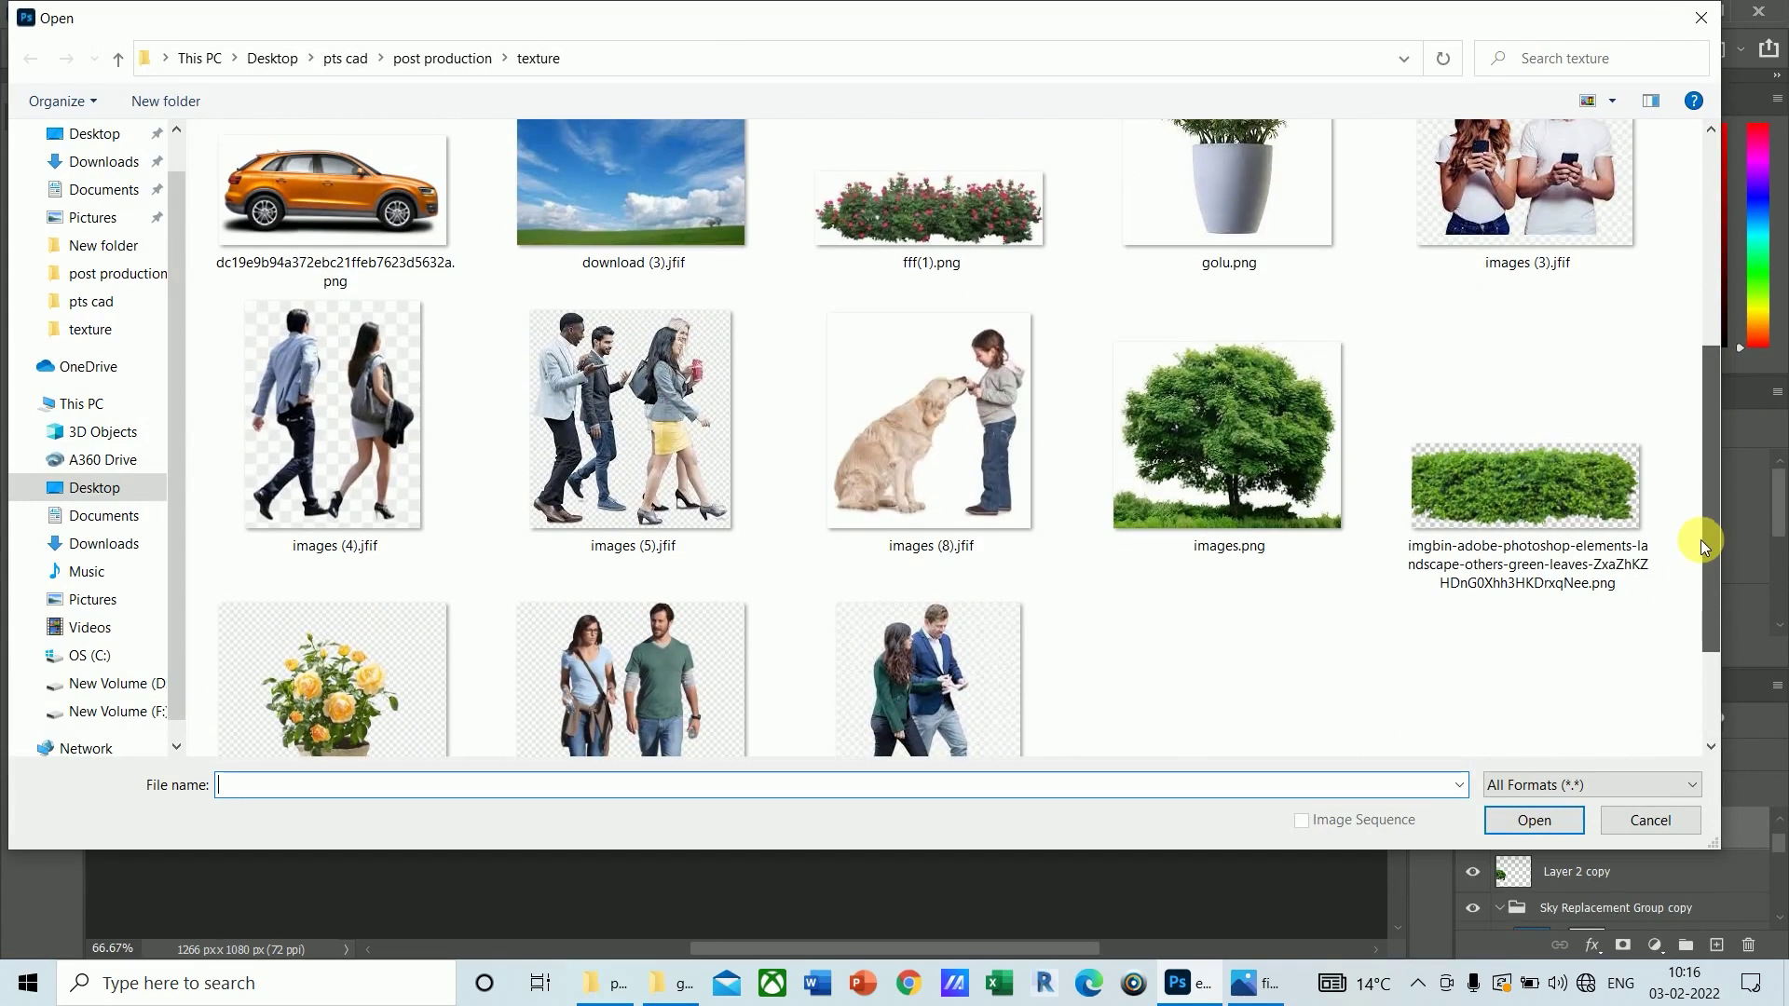
click(317, 410)
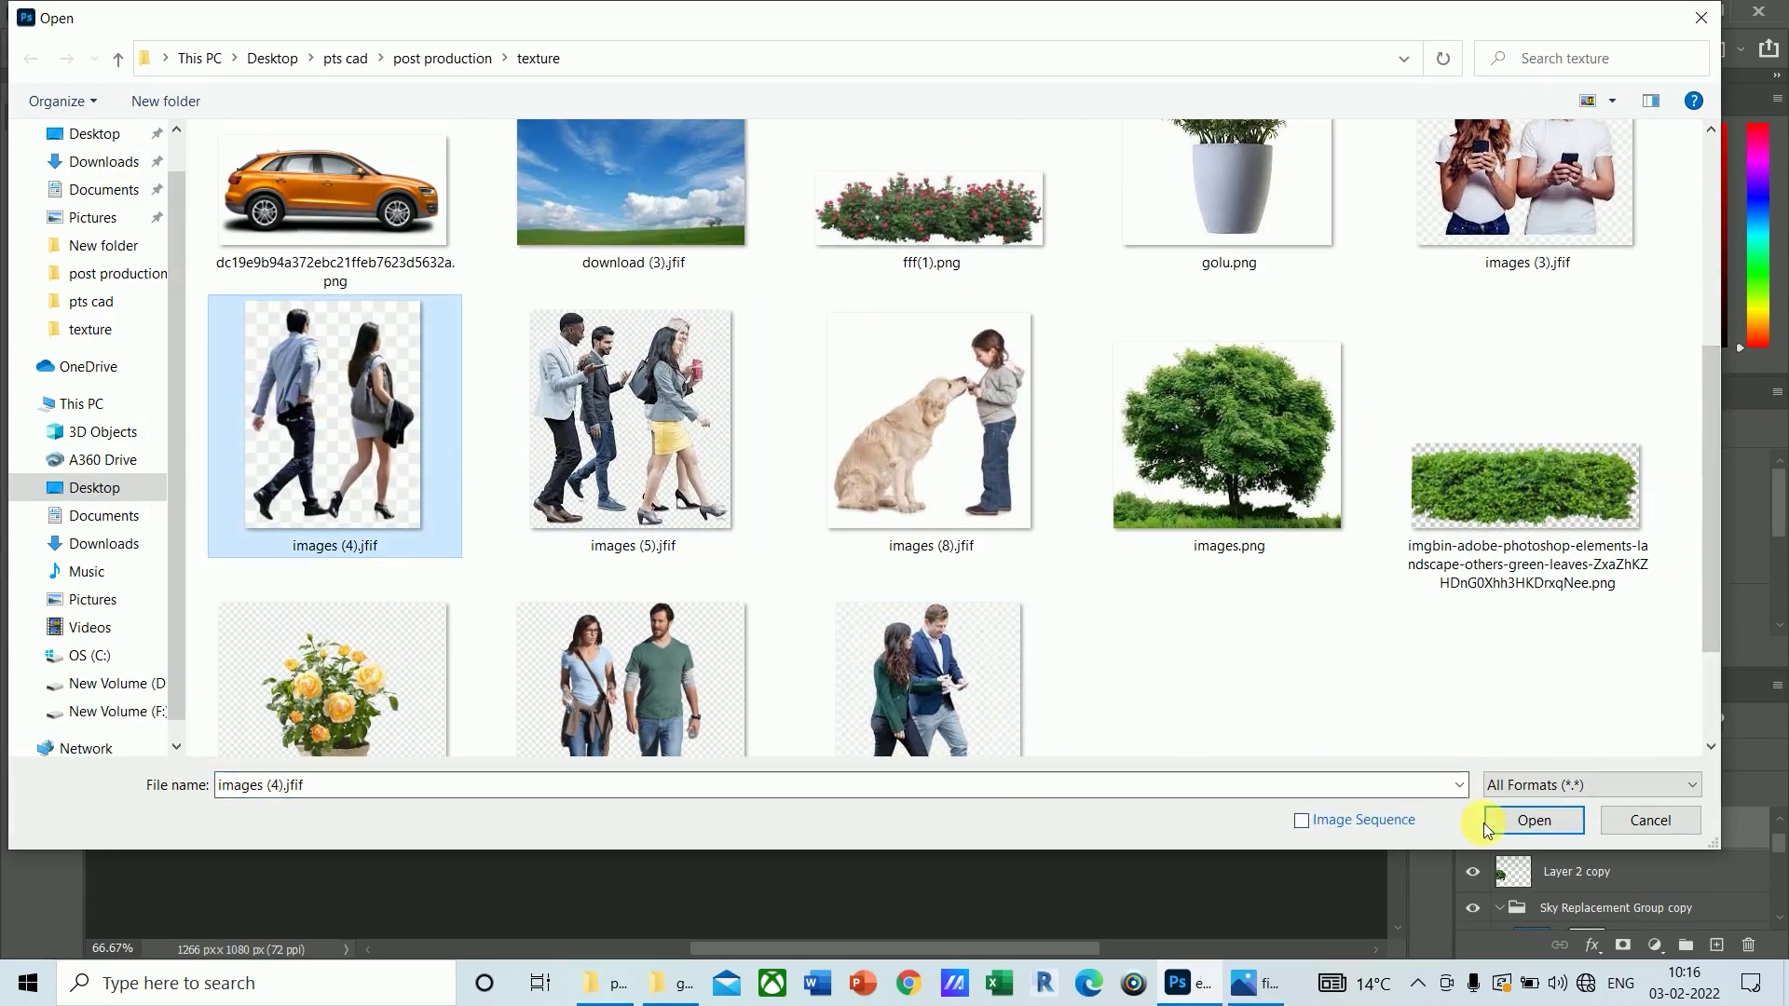
click(1536, 821)
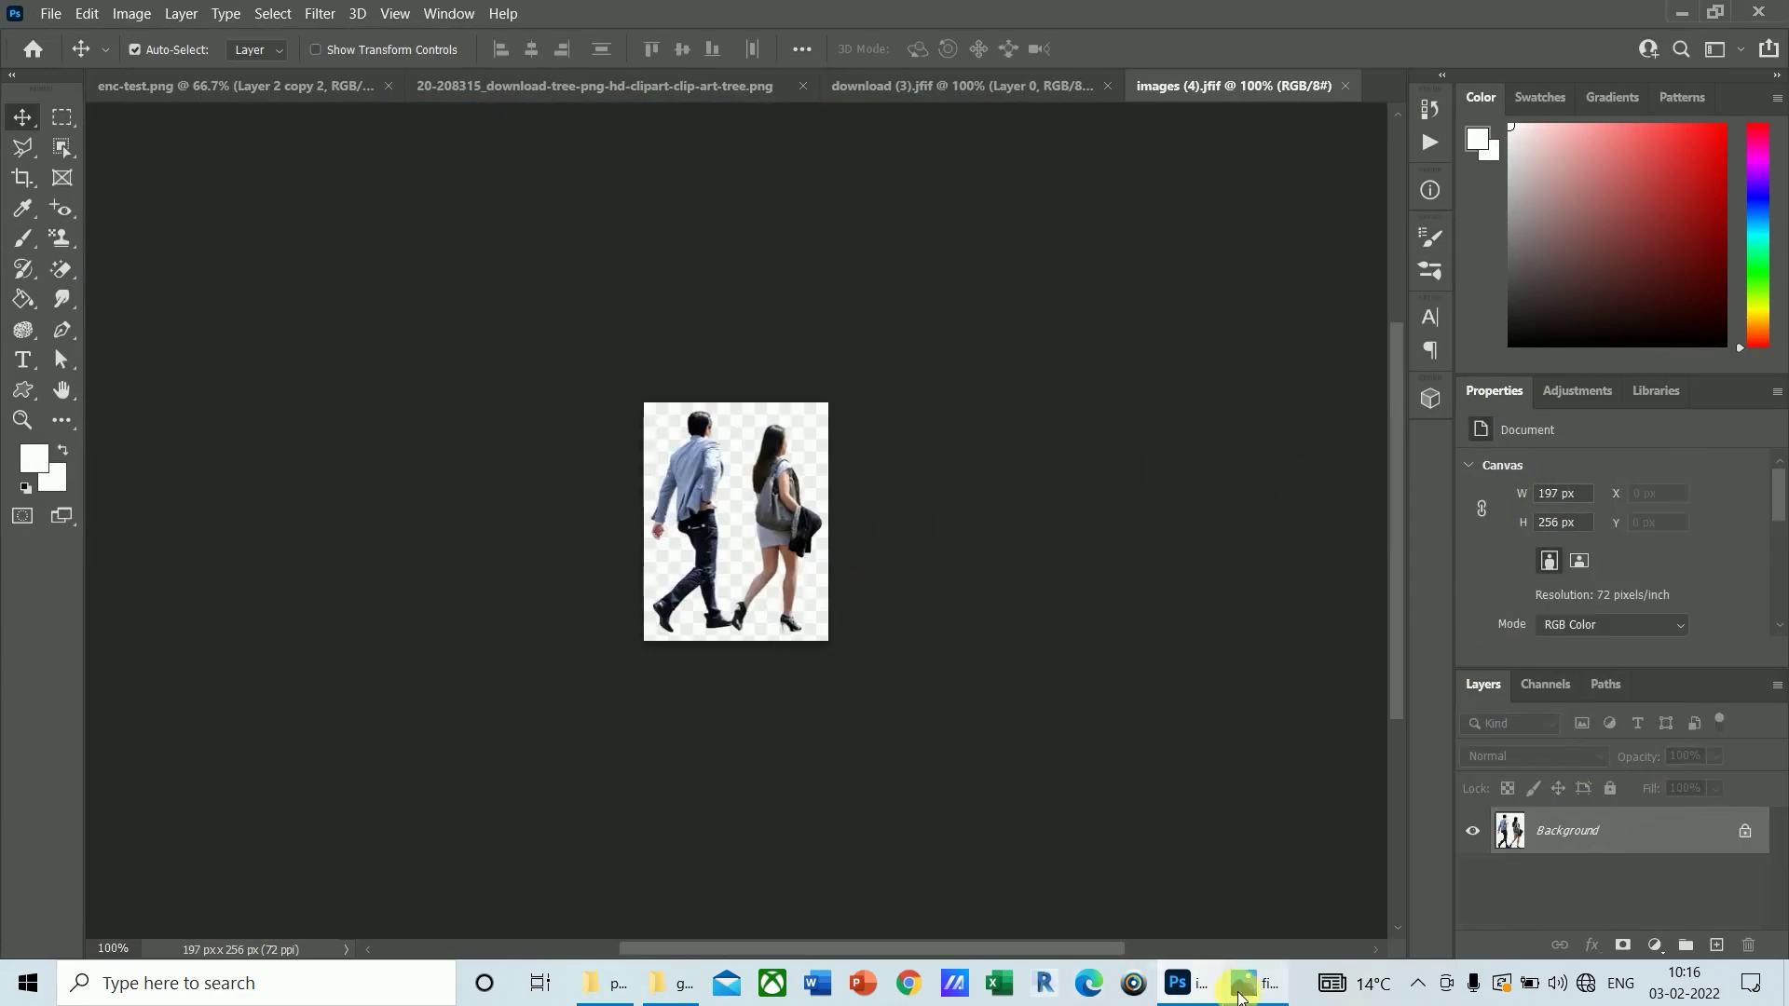
click(1244, 986)
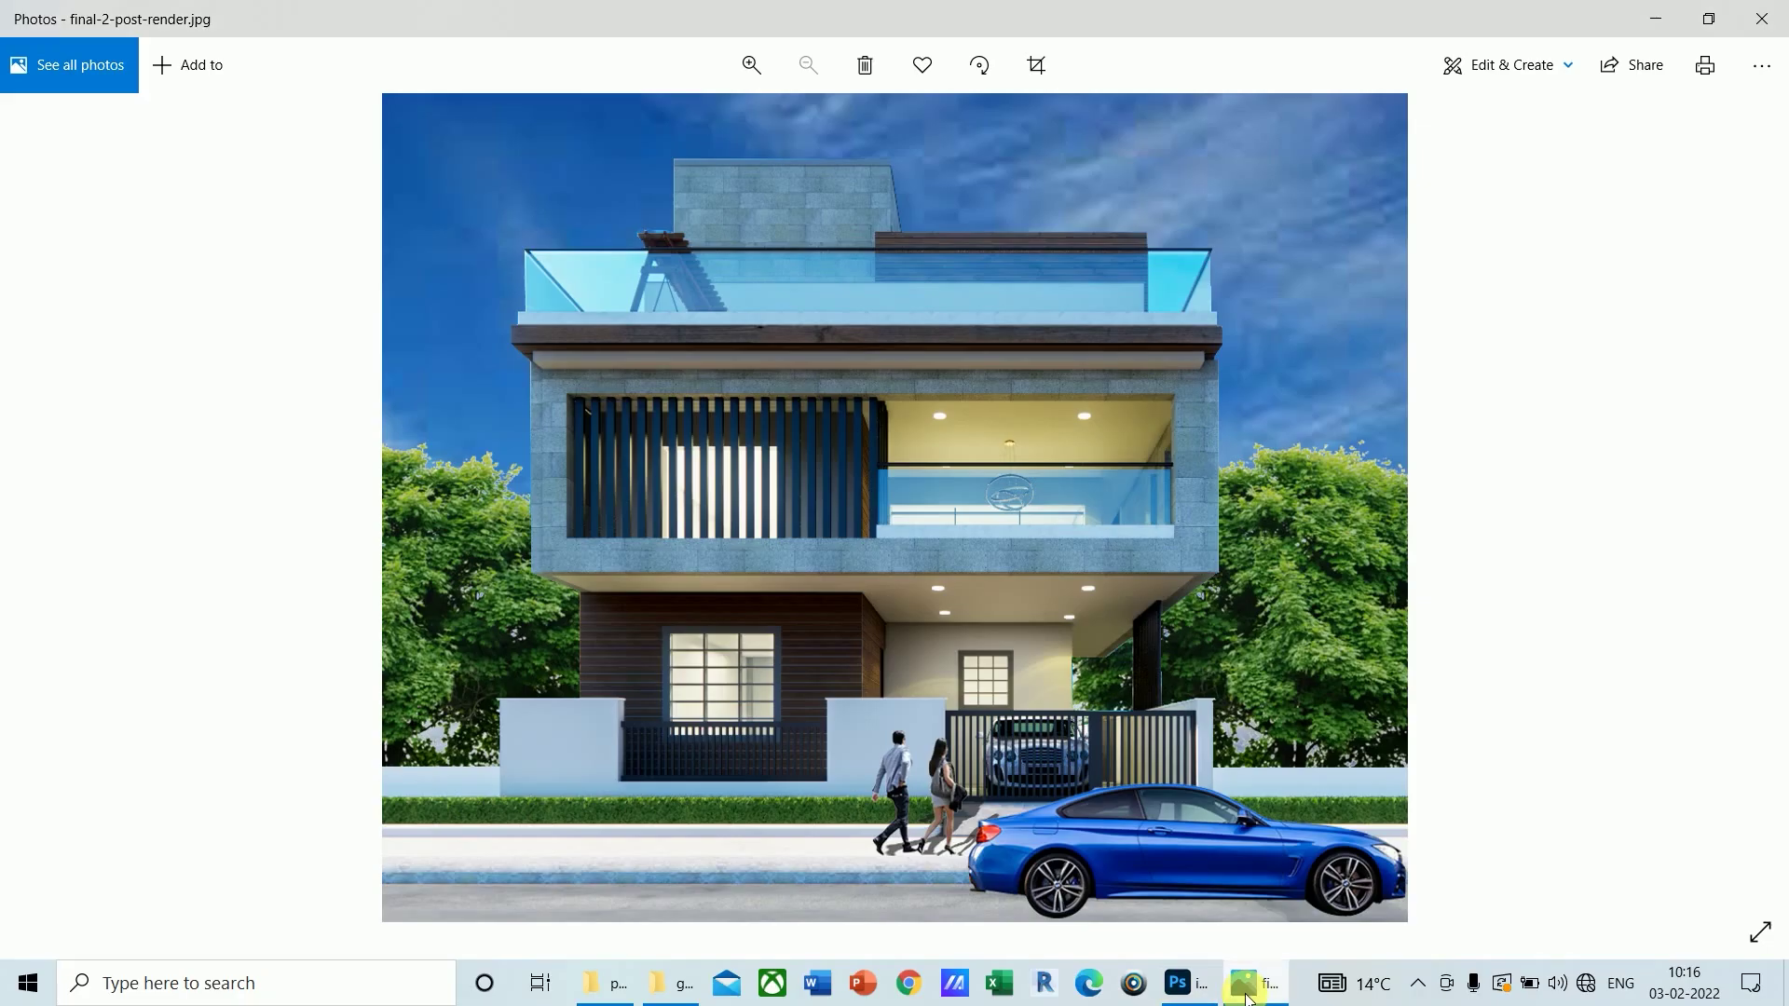
click(1198, 993)
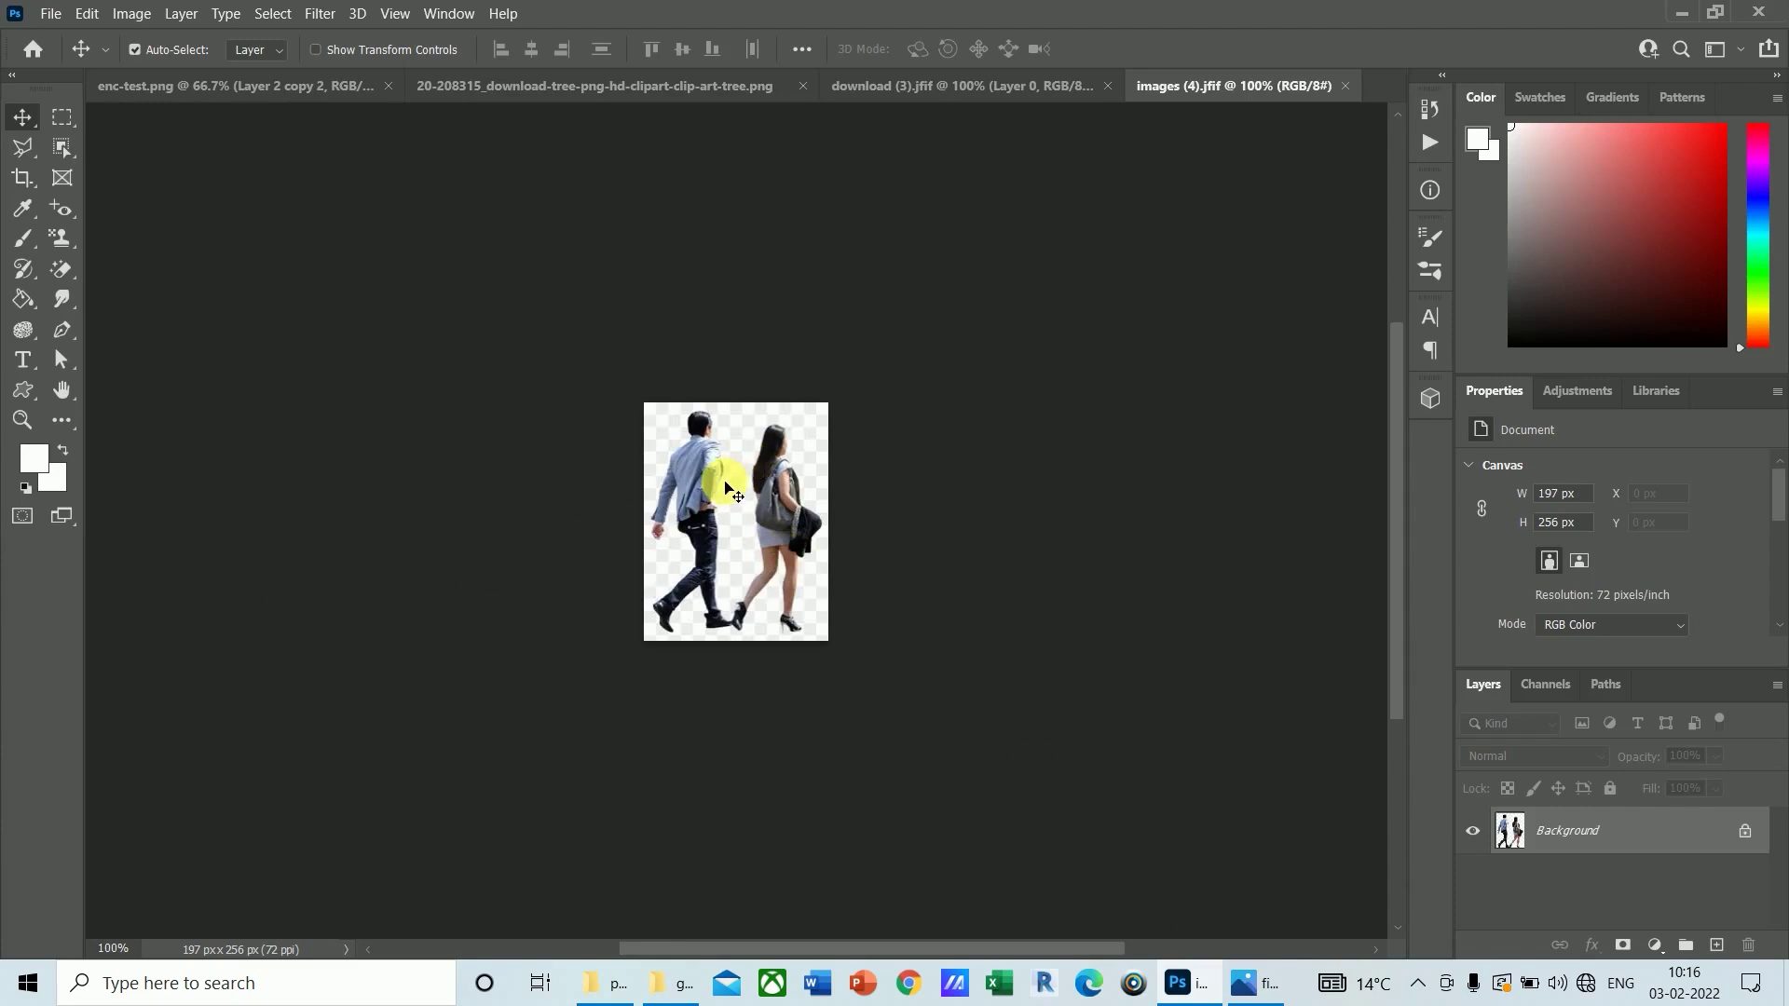
Step: Activate the Object Selection tool and convert the couple image's locked Background into an editable layer named Layer 0
click(57, 149)
click(149, 145)
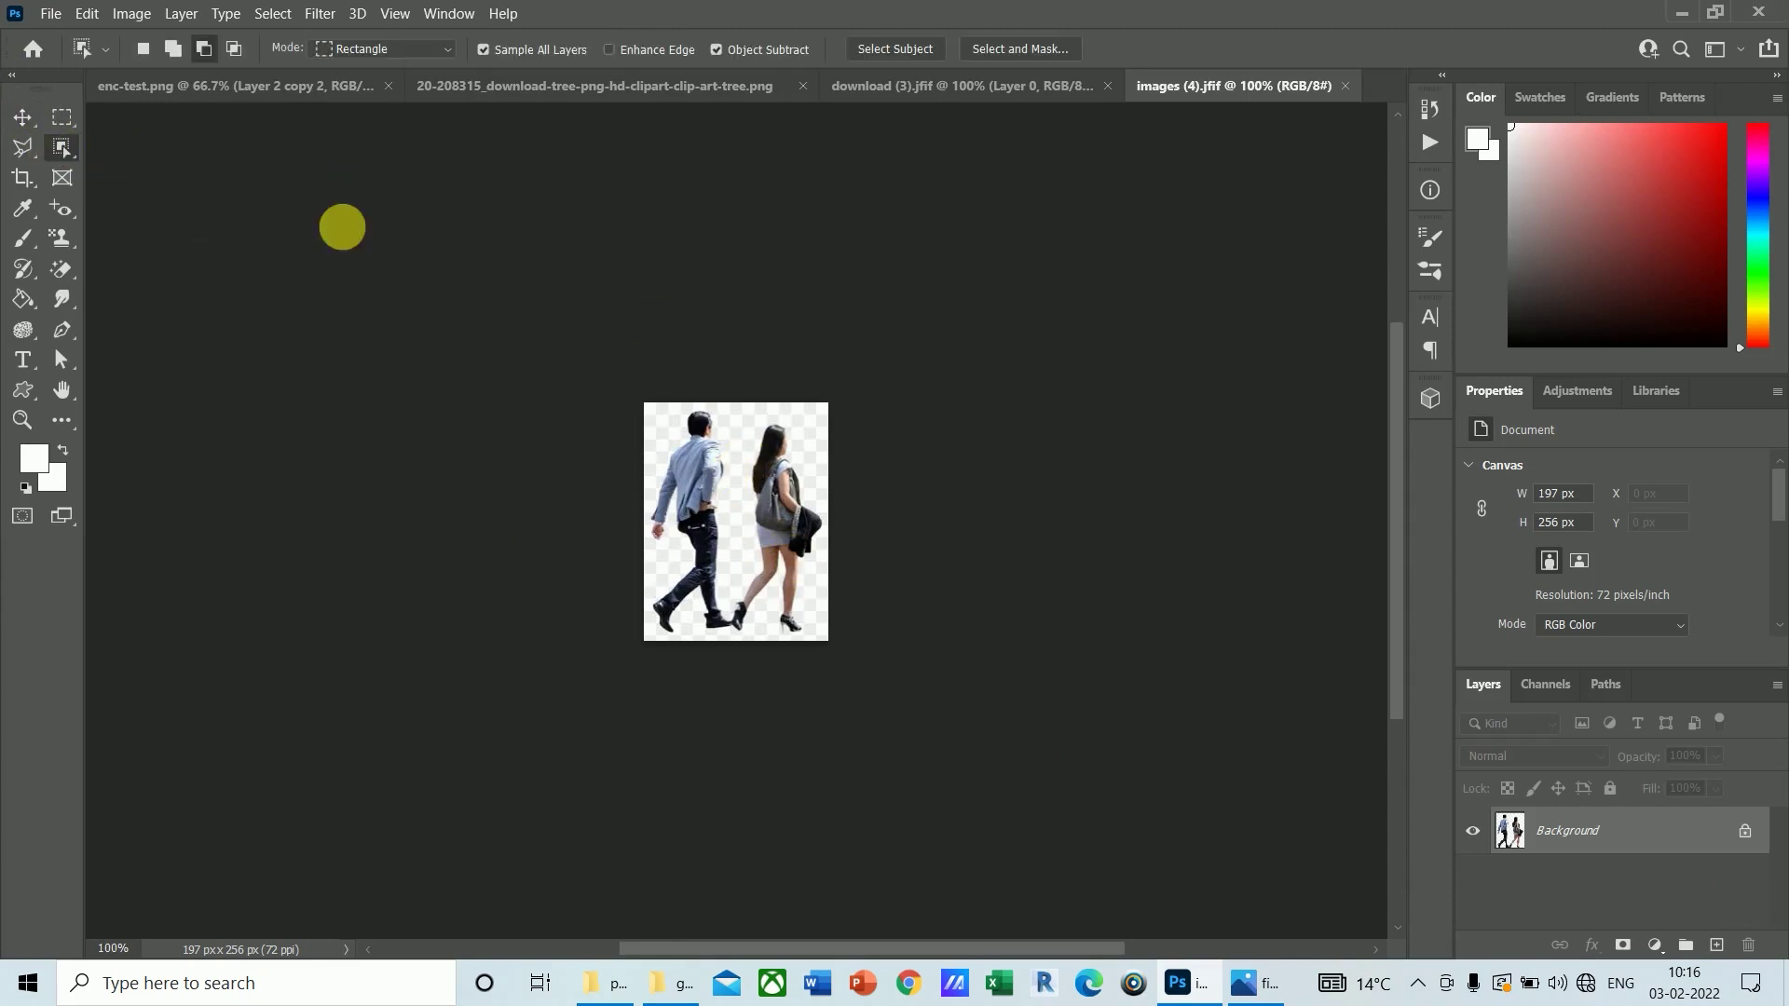
double_click(1583, 840)
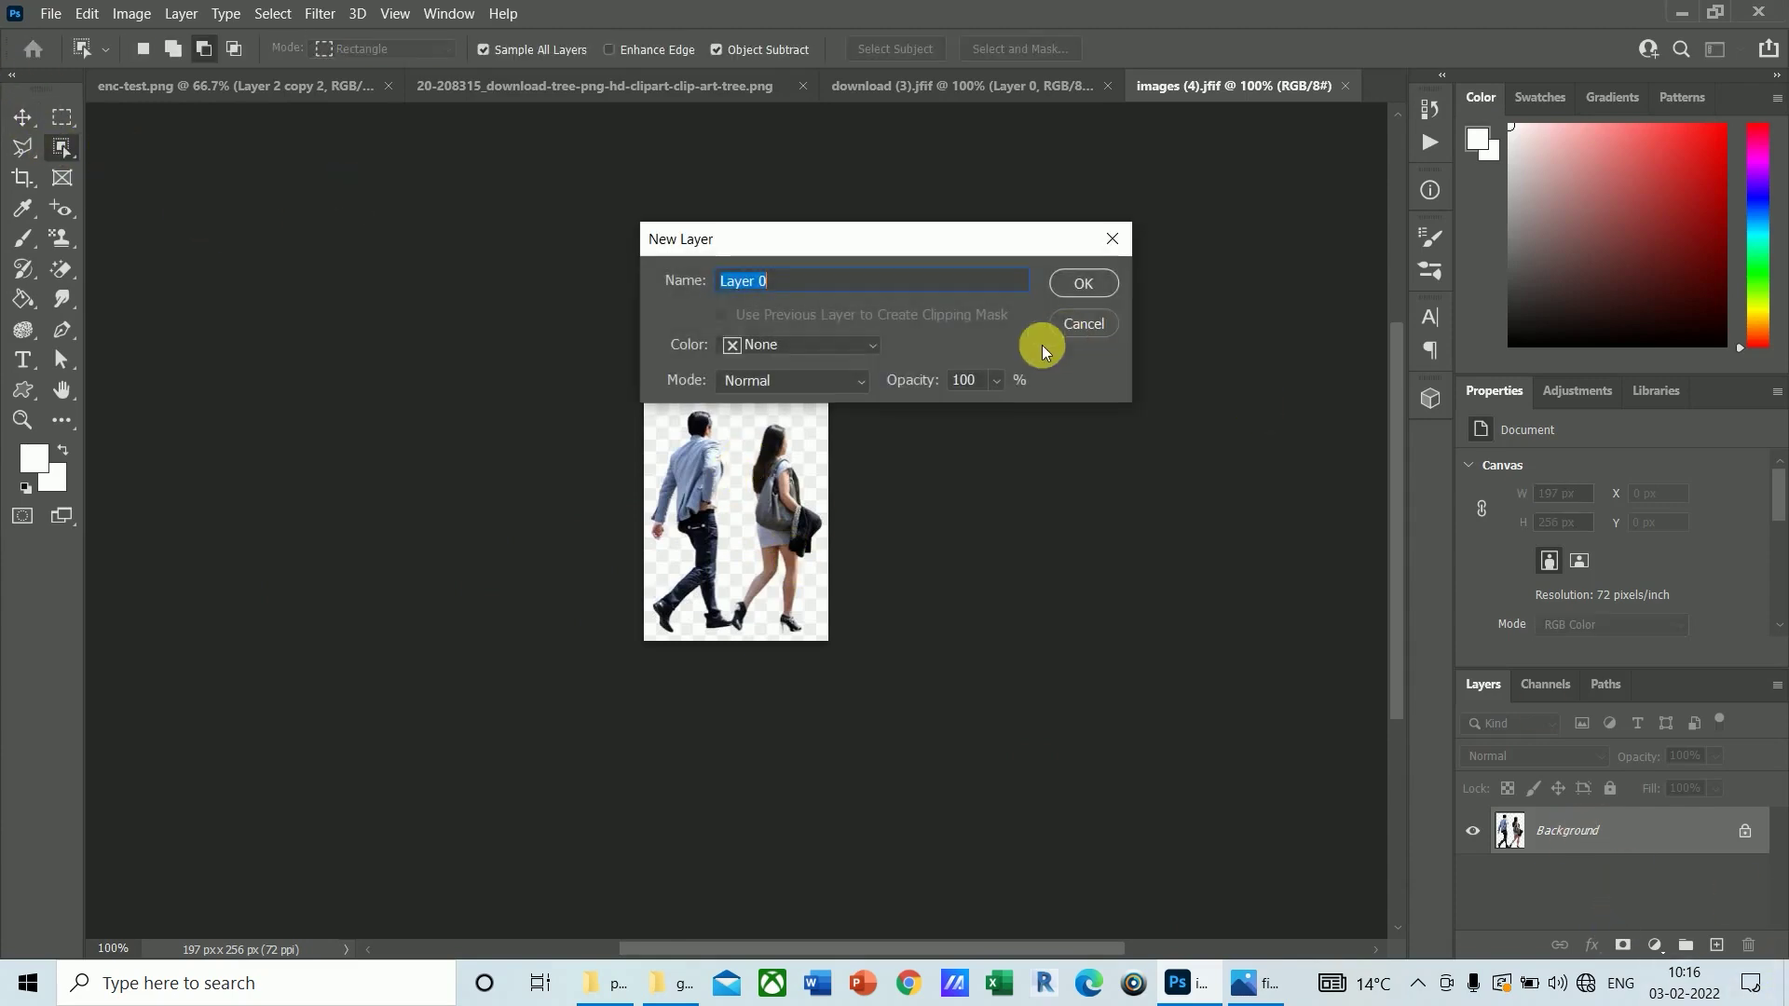
click(1078, 285)
Step: Try to select the walking couple with Object Selection, inspect the selection edges around the legs and shoes, and deselect
drag(548, 352, 934, 734)
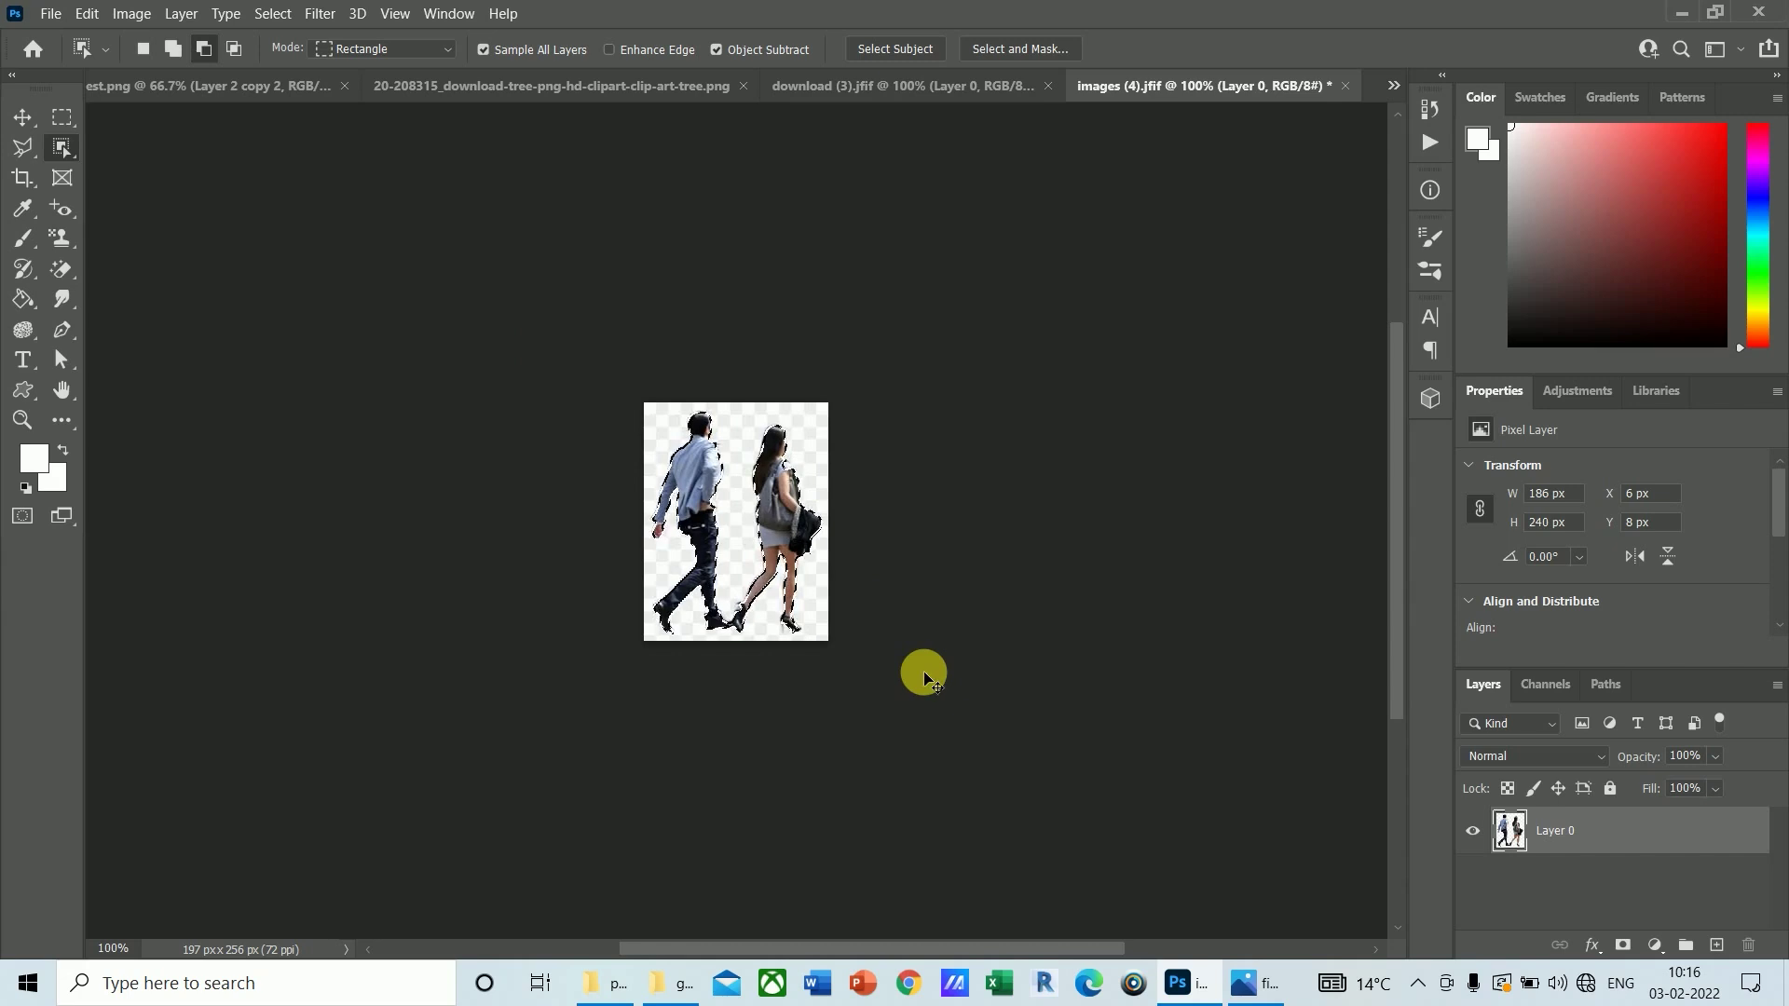
key(ctrl+plus)
key(ctrl+plus)
key(ctrl+plus)
key(ctrl+plus)
key(ctrl+plus)
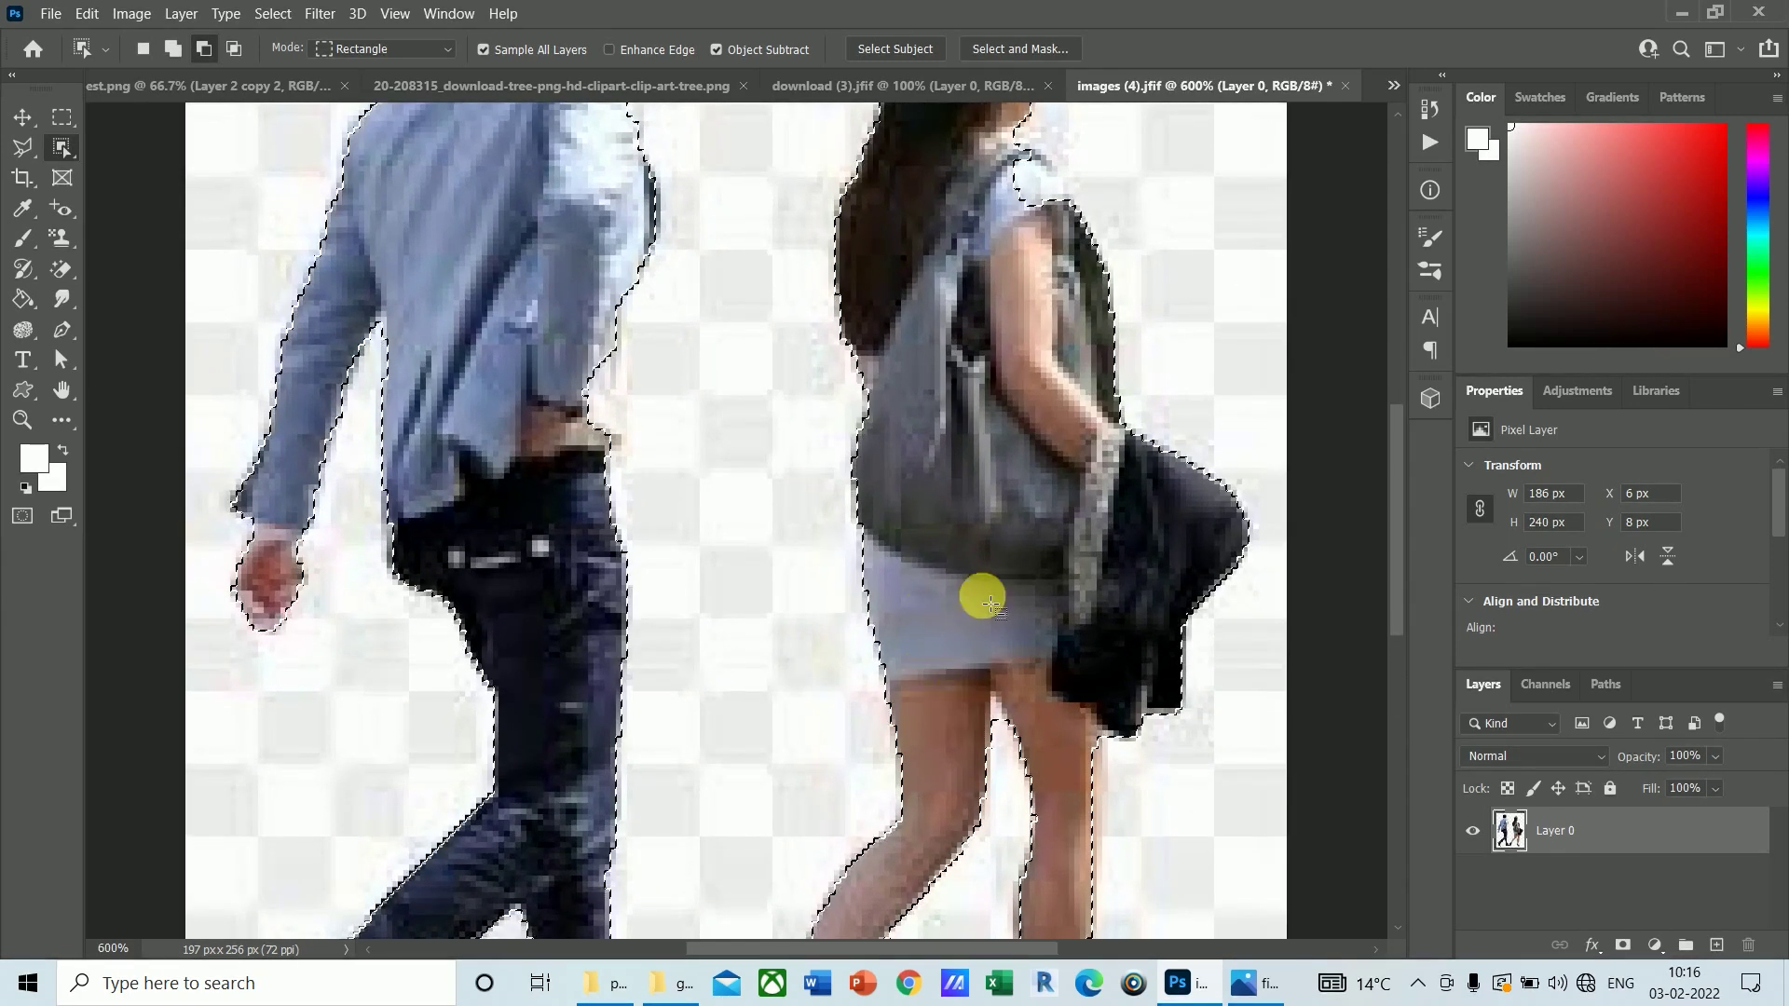
drag(1398, 507, 1405, 612)
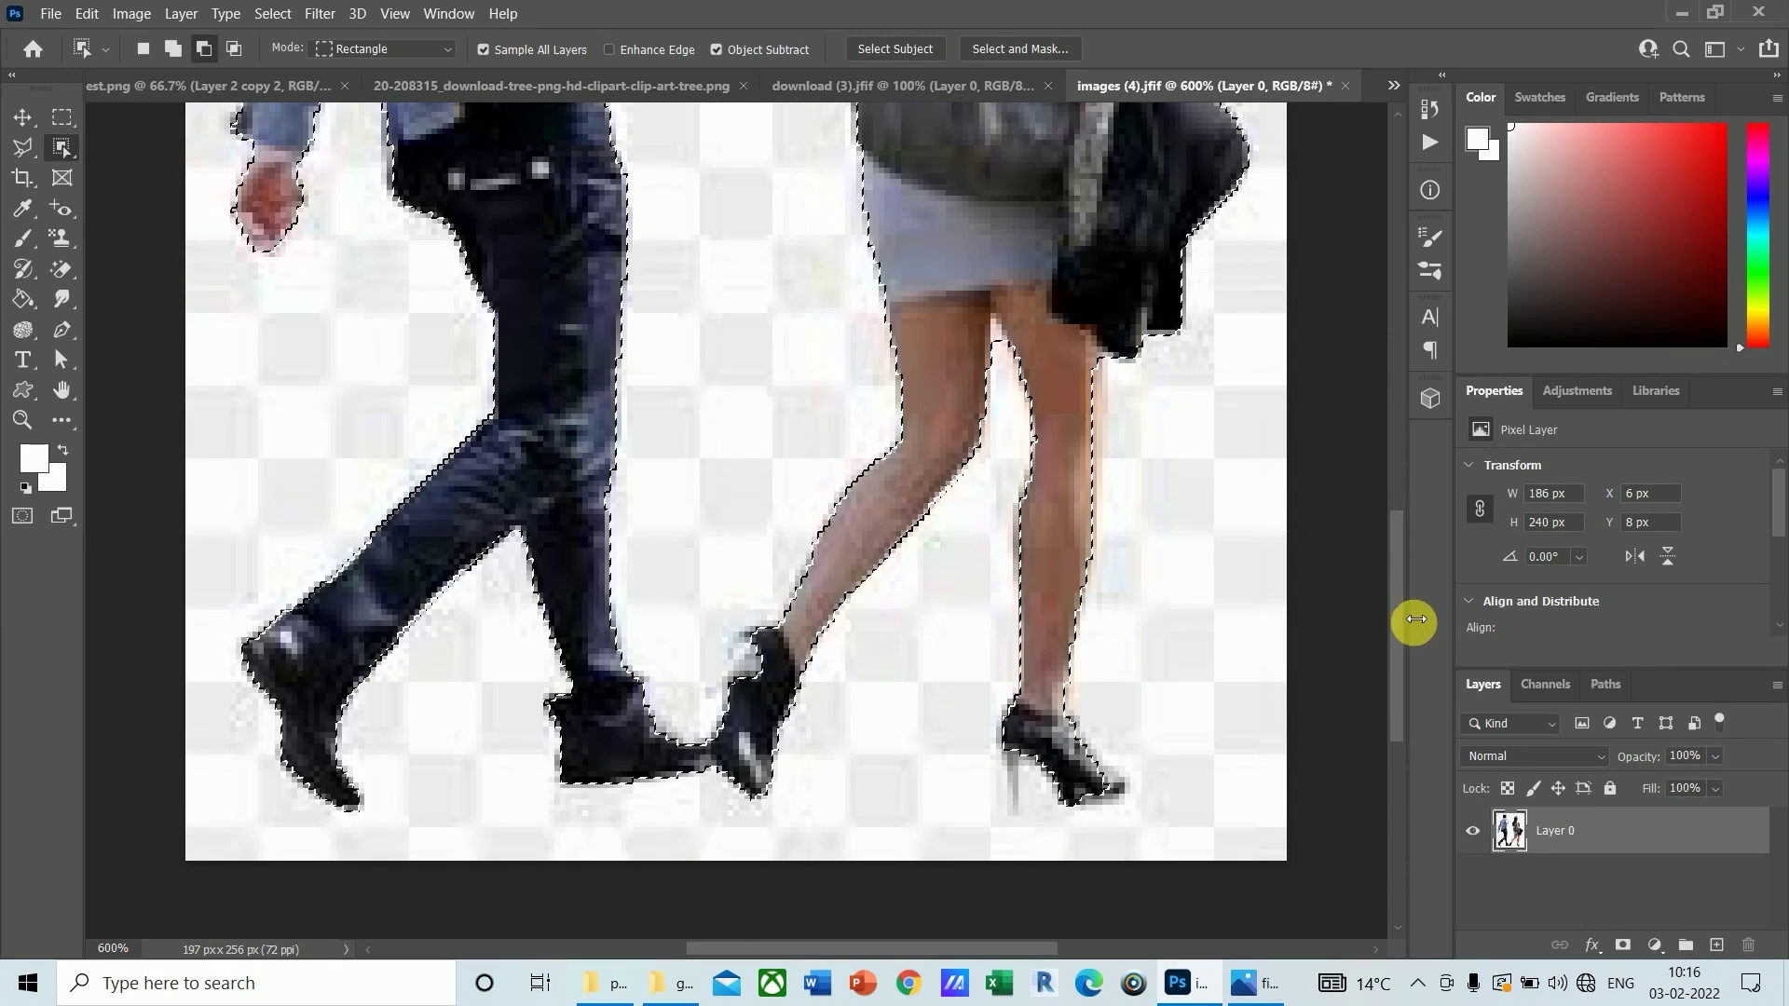
key(ctrl+d)
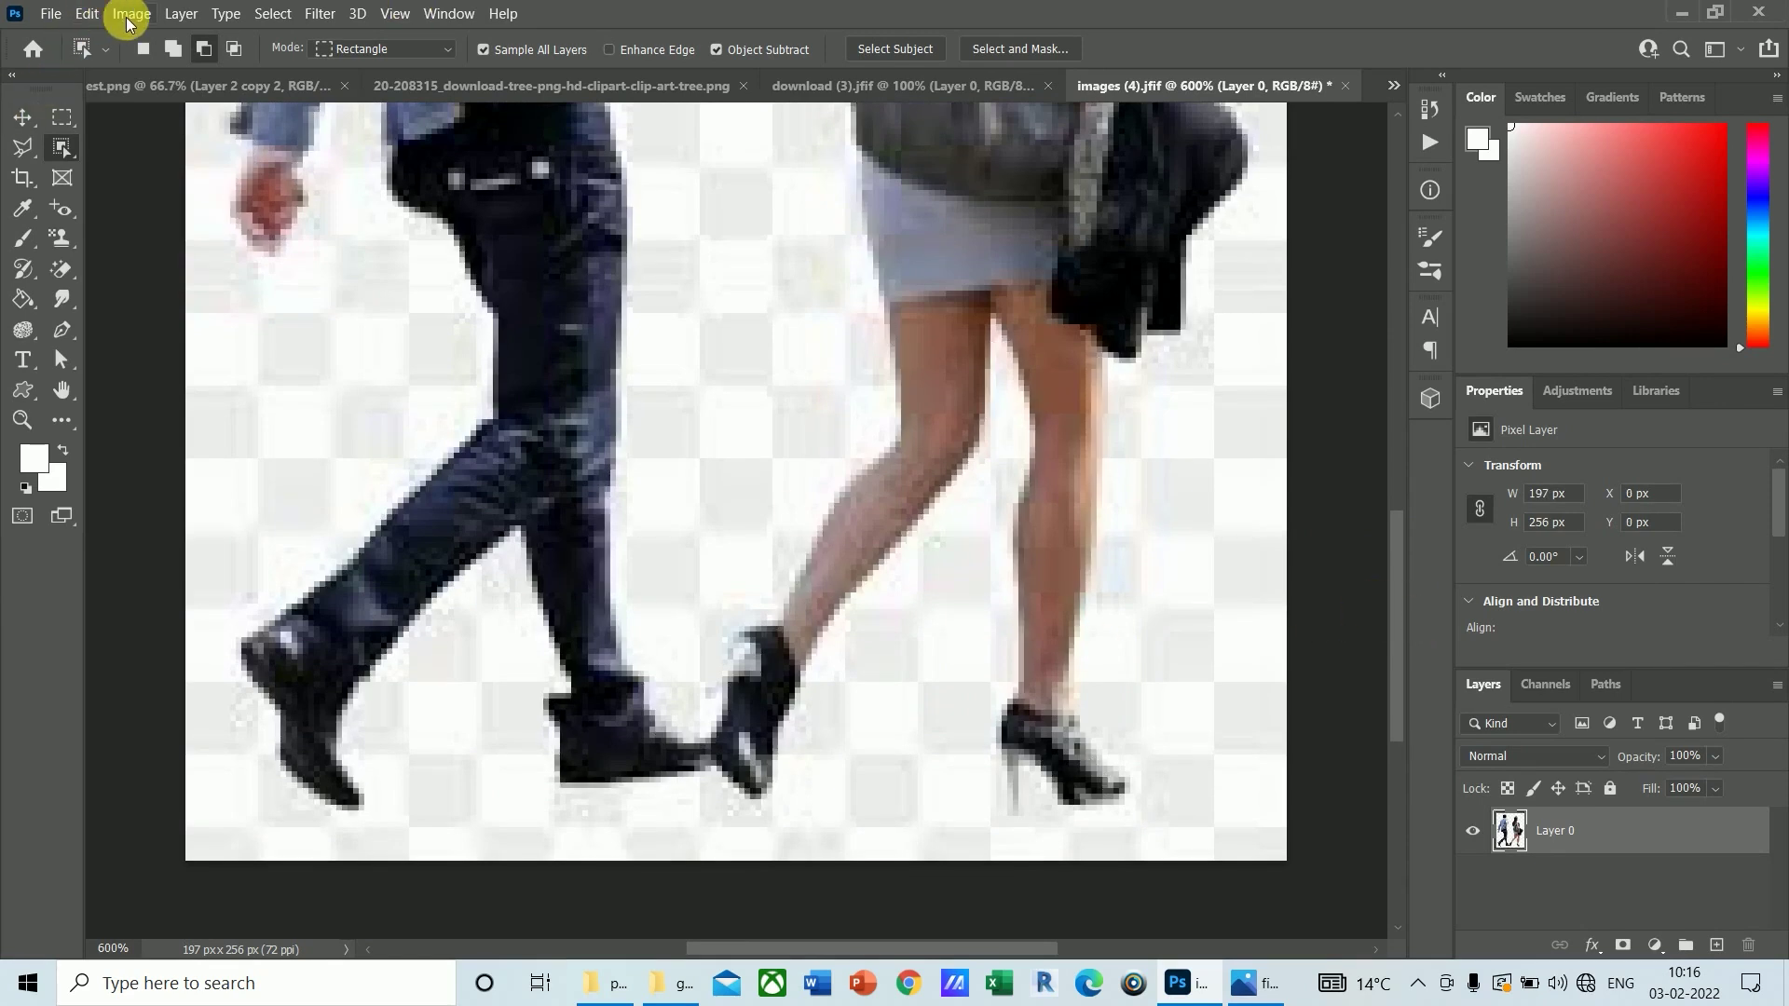
Step: Resample the couple image to a resolution of 100 pixels/inch
click(128, 19)
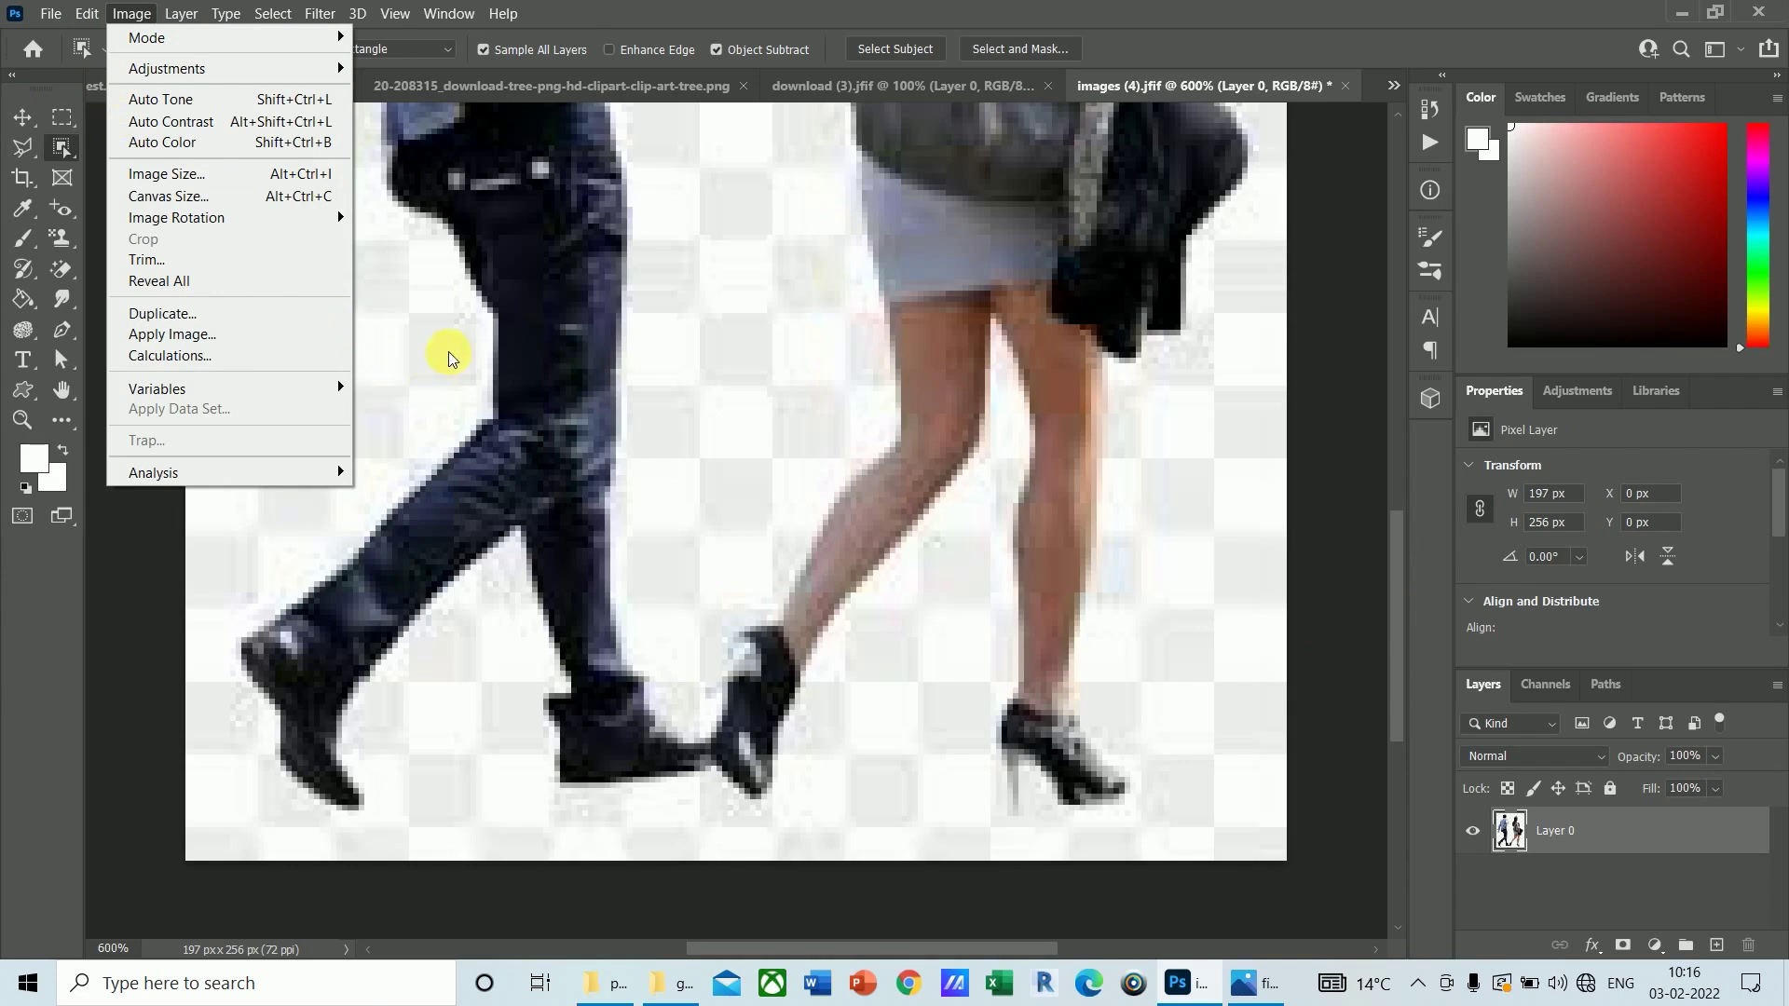
click(137, 175)
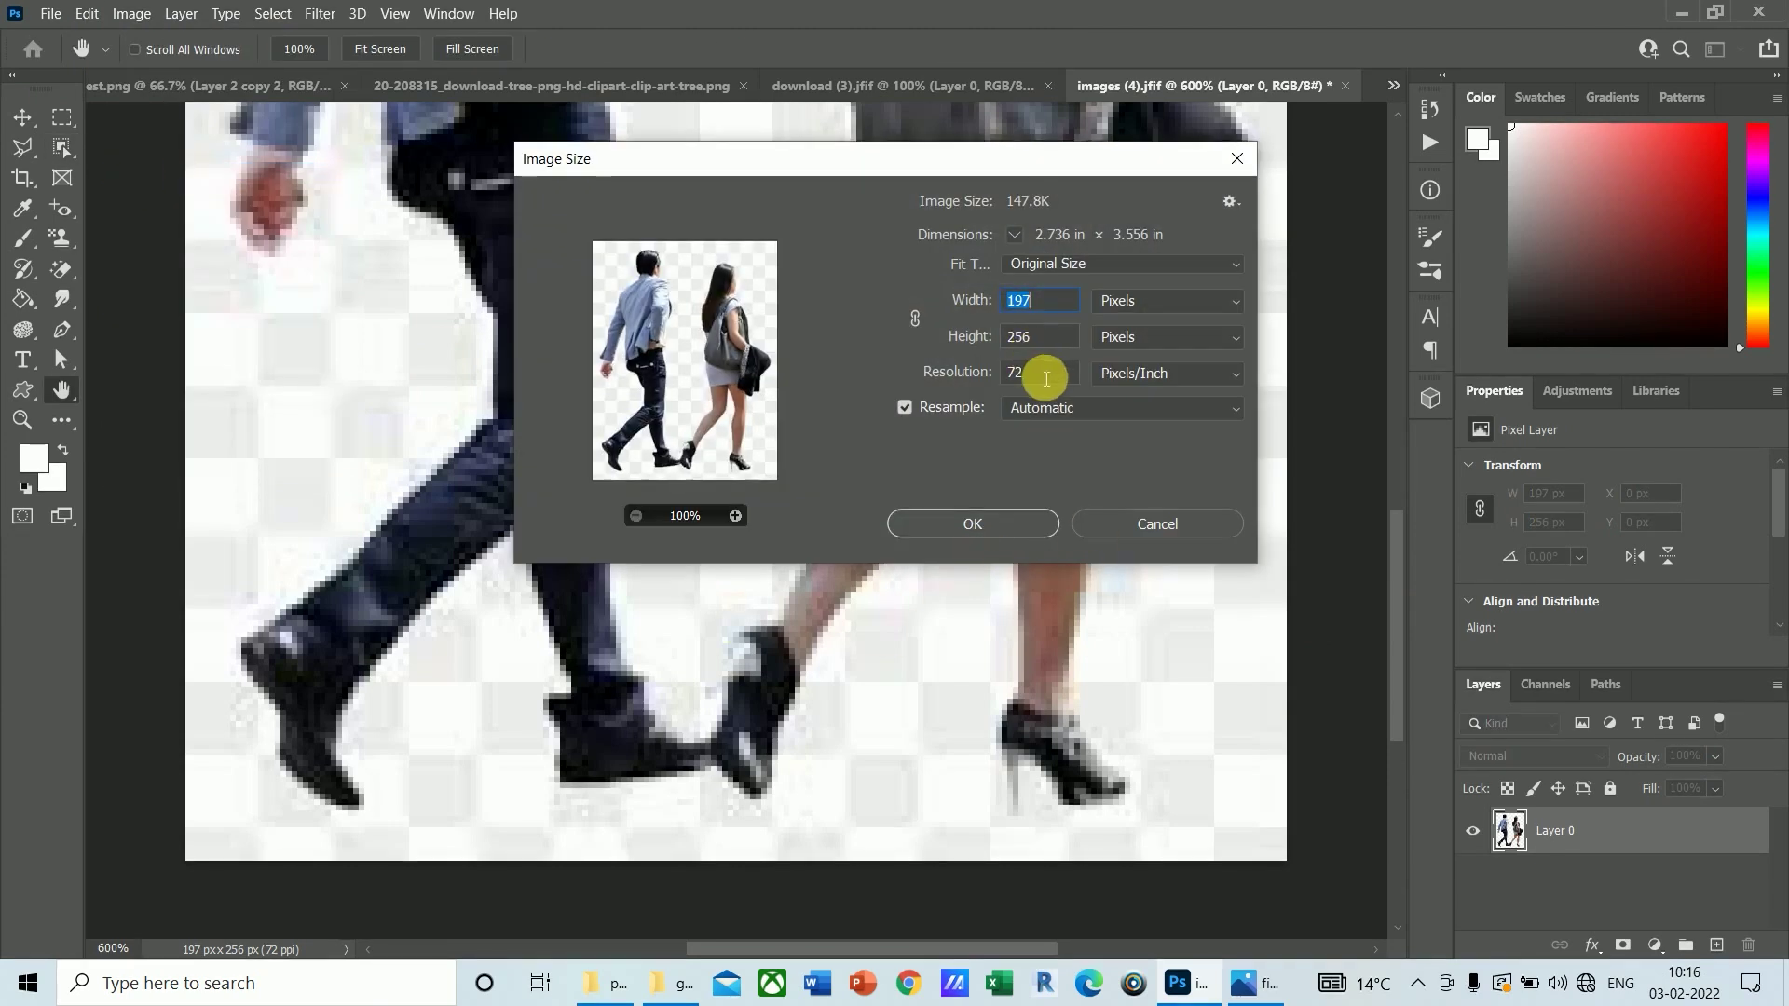
double_click(1041, 375)
text(100)
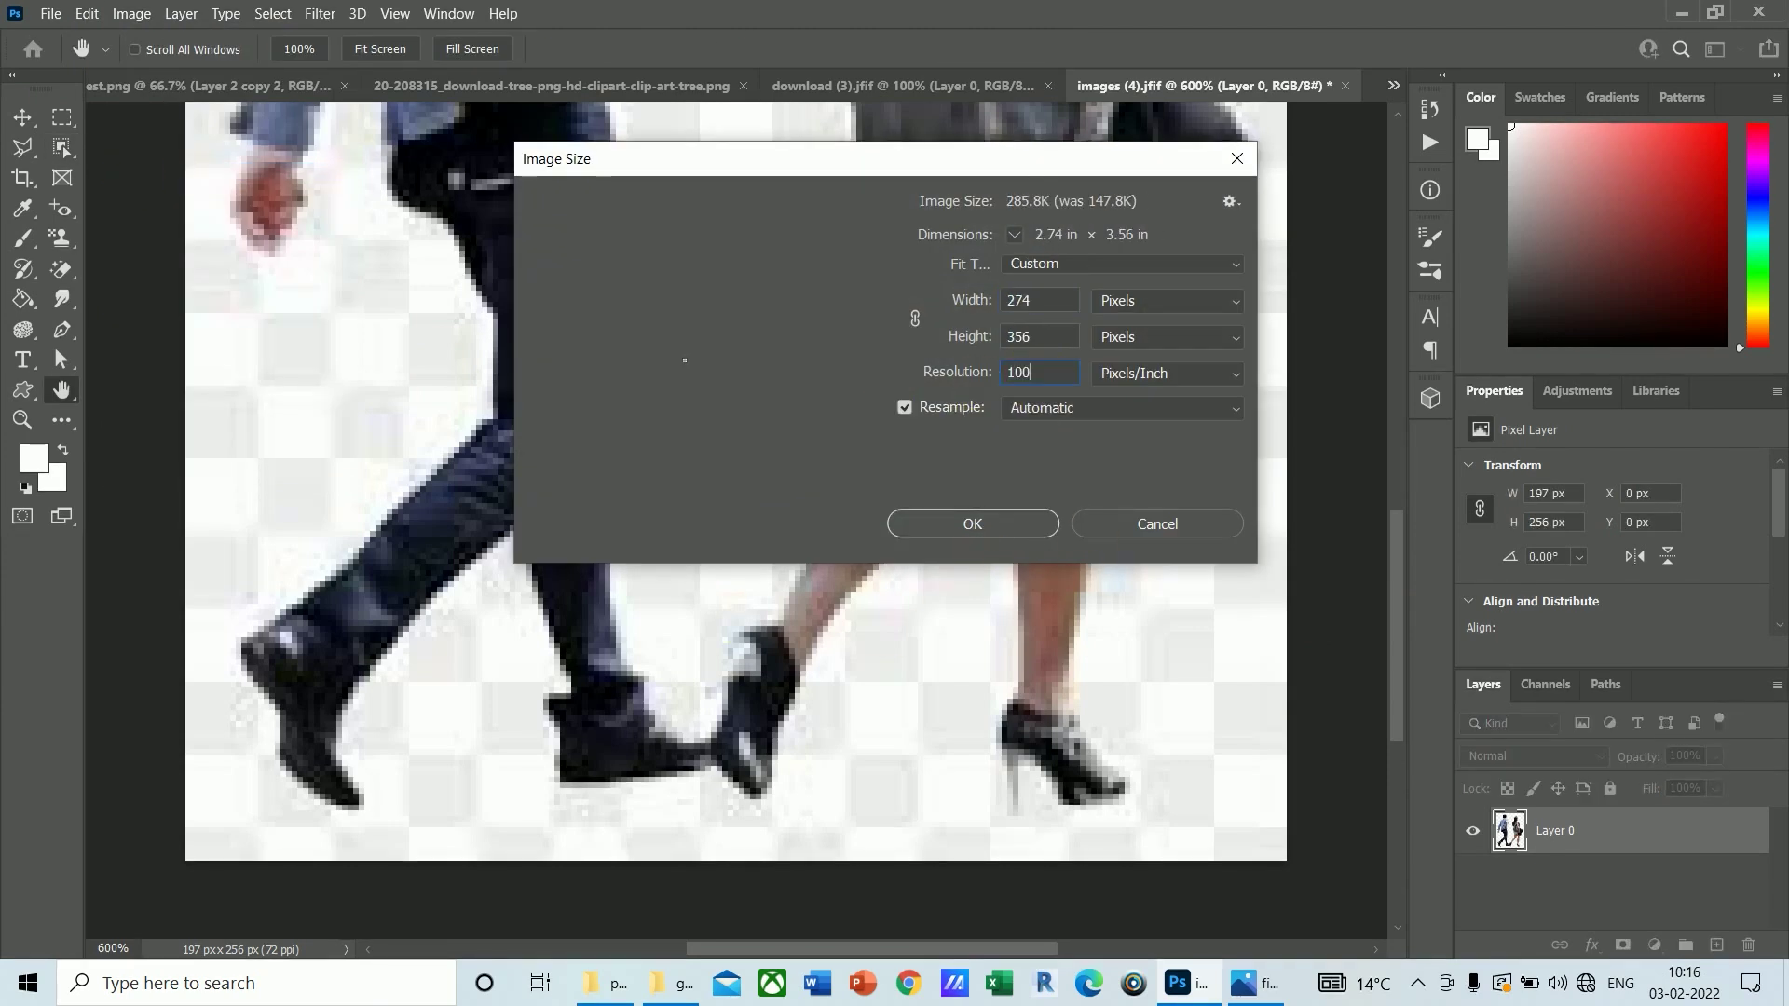
click(975, 525)
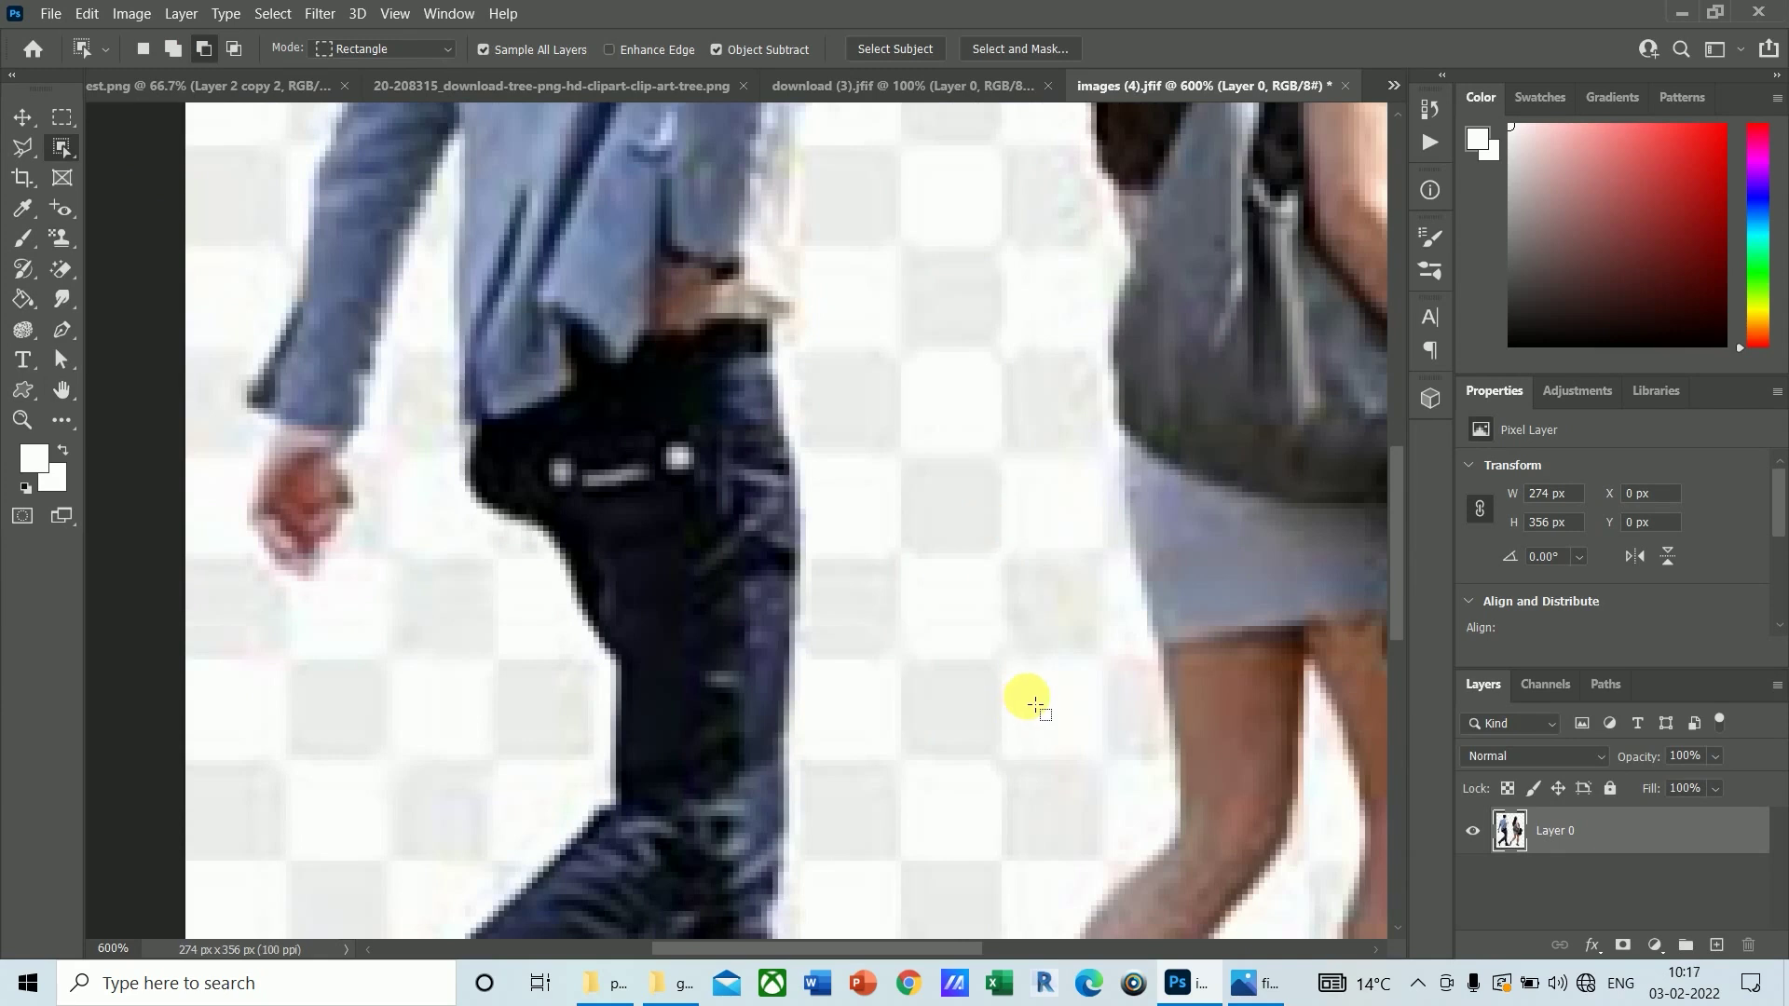
Step: Select both walking figures with the Object Selection tool, extending the selection in Add to Selection mode
key(ctrl+1)
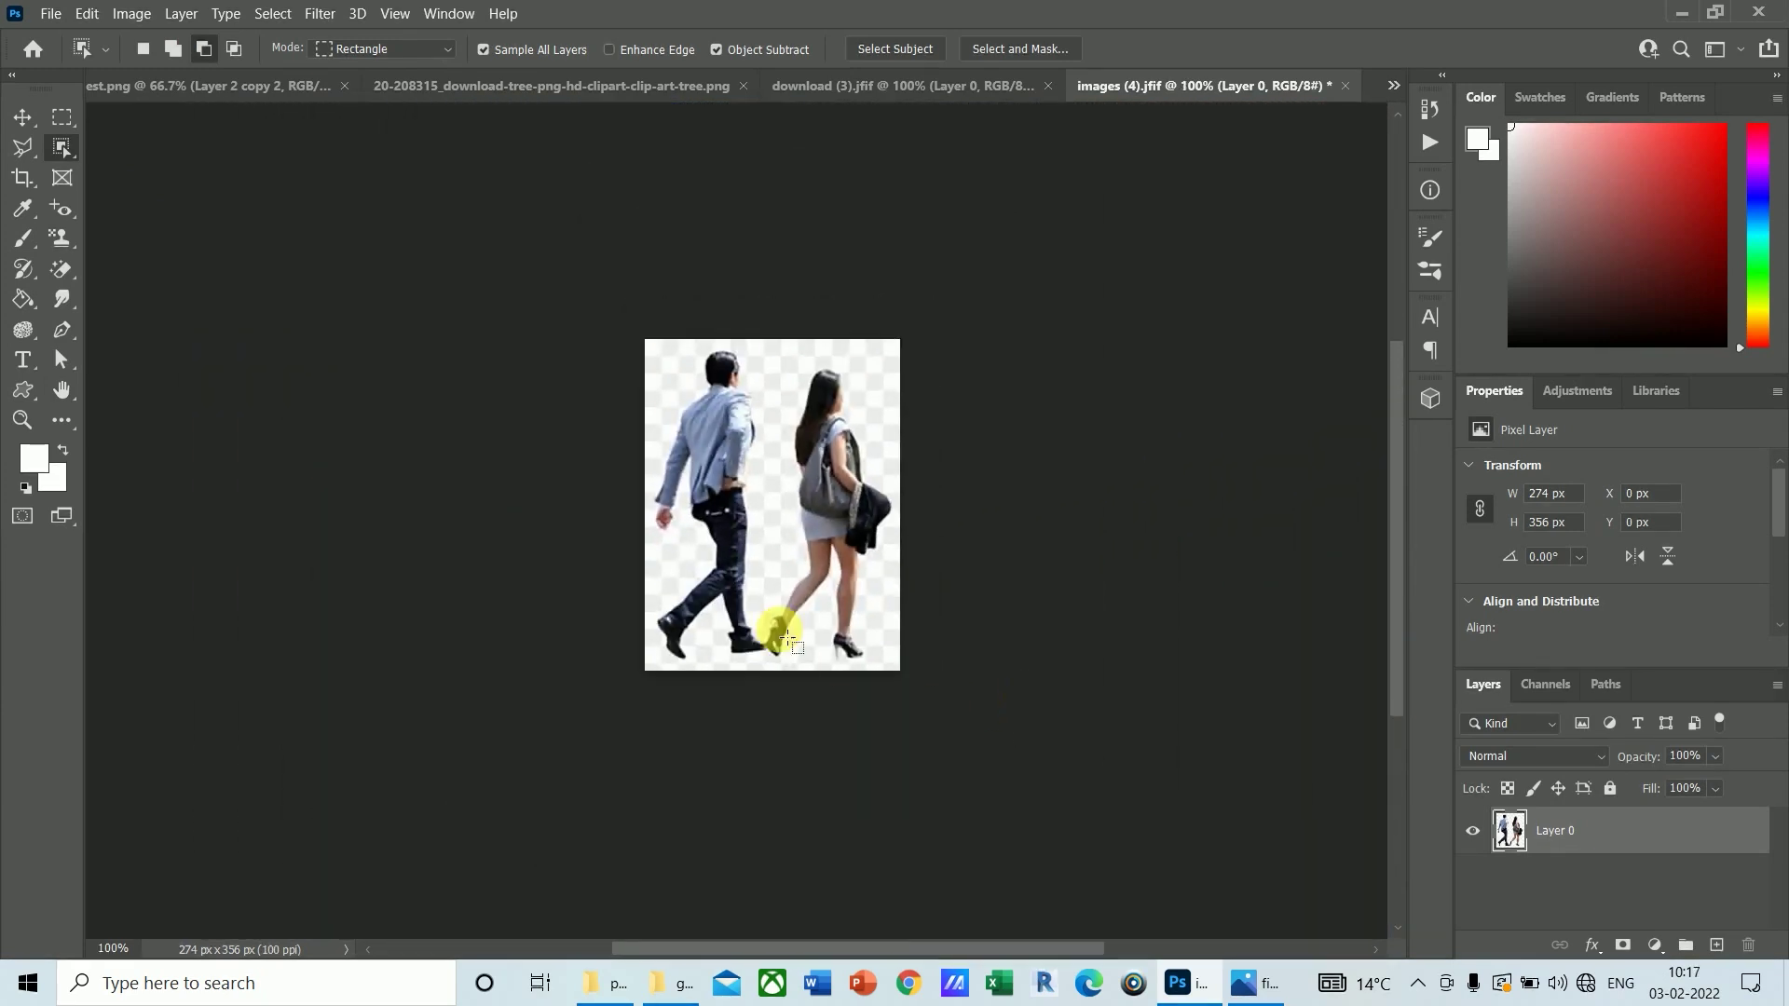
drag(643, 351, 895, 660)
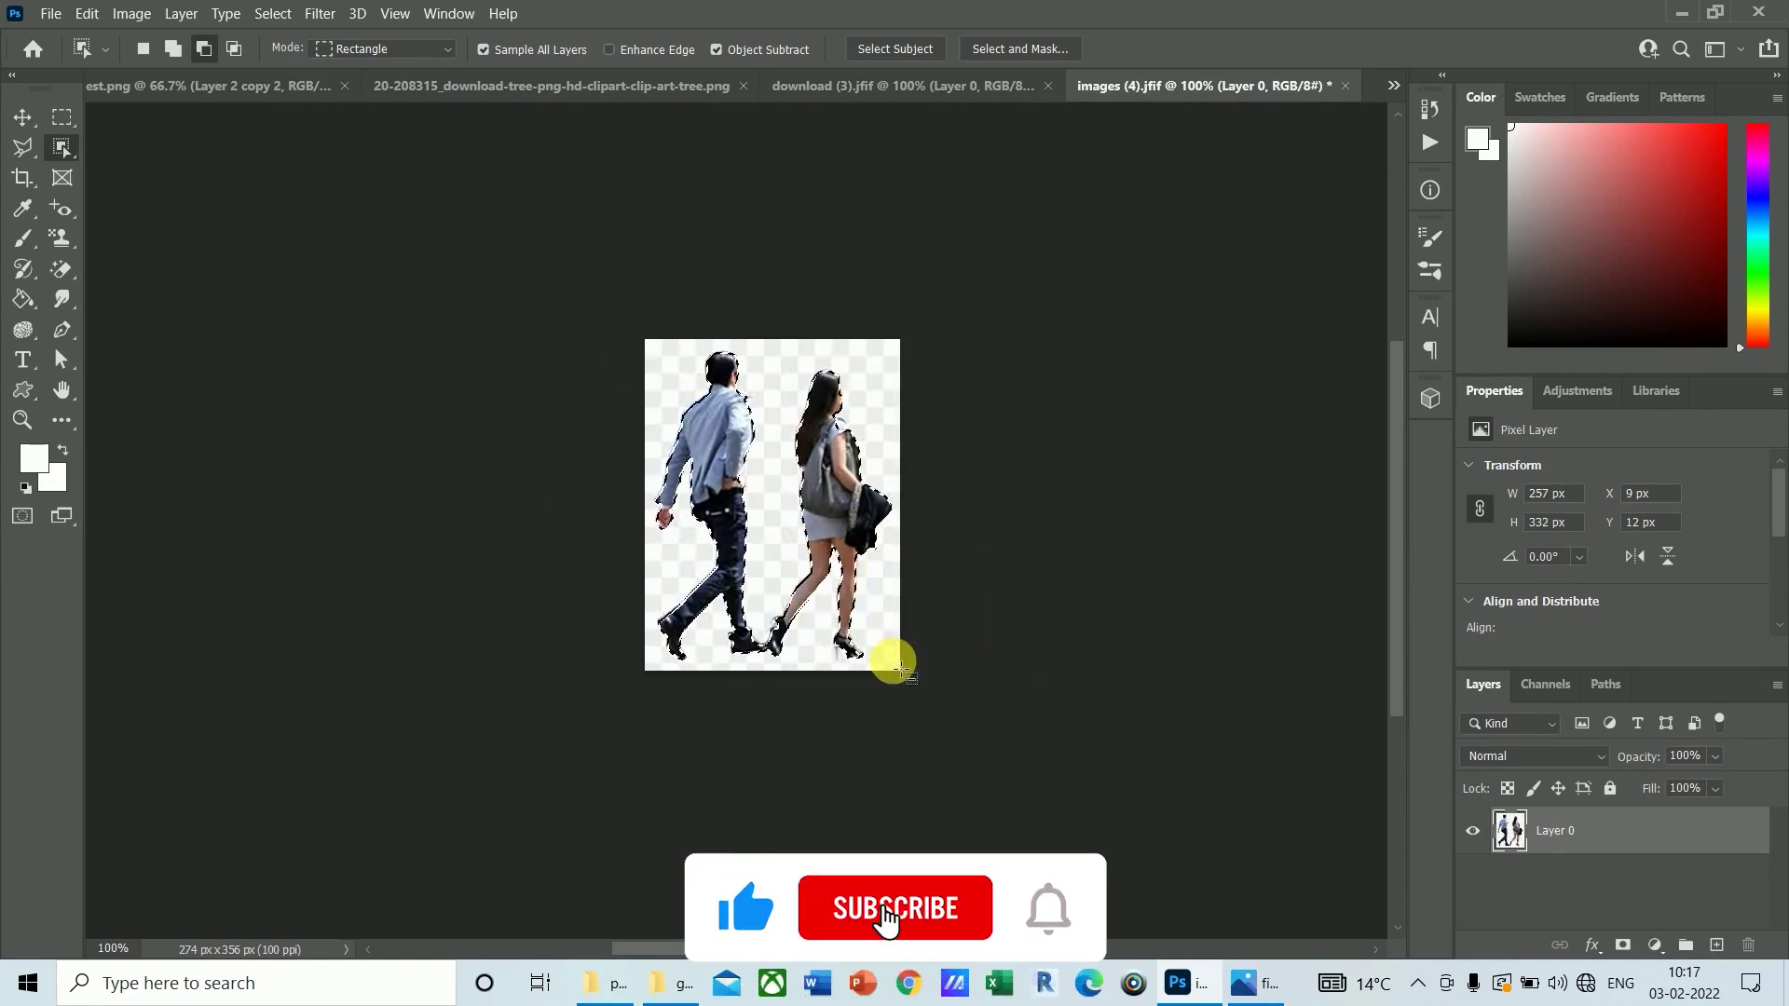
click(172, 49)
drag(932, 350, 625, 673)
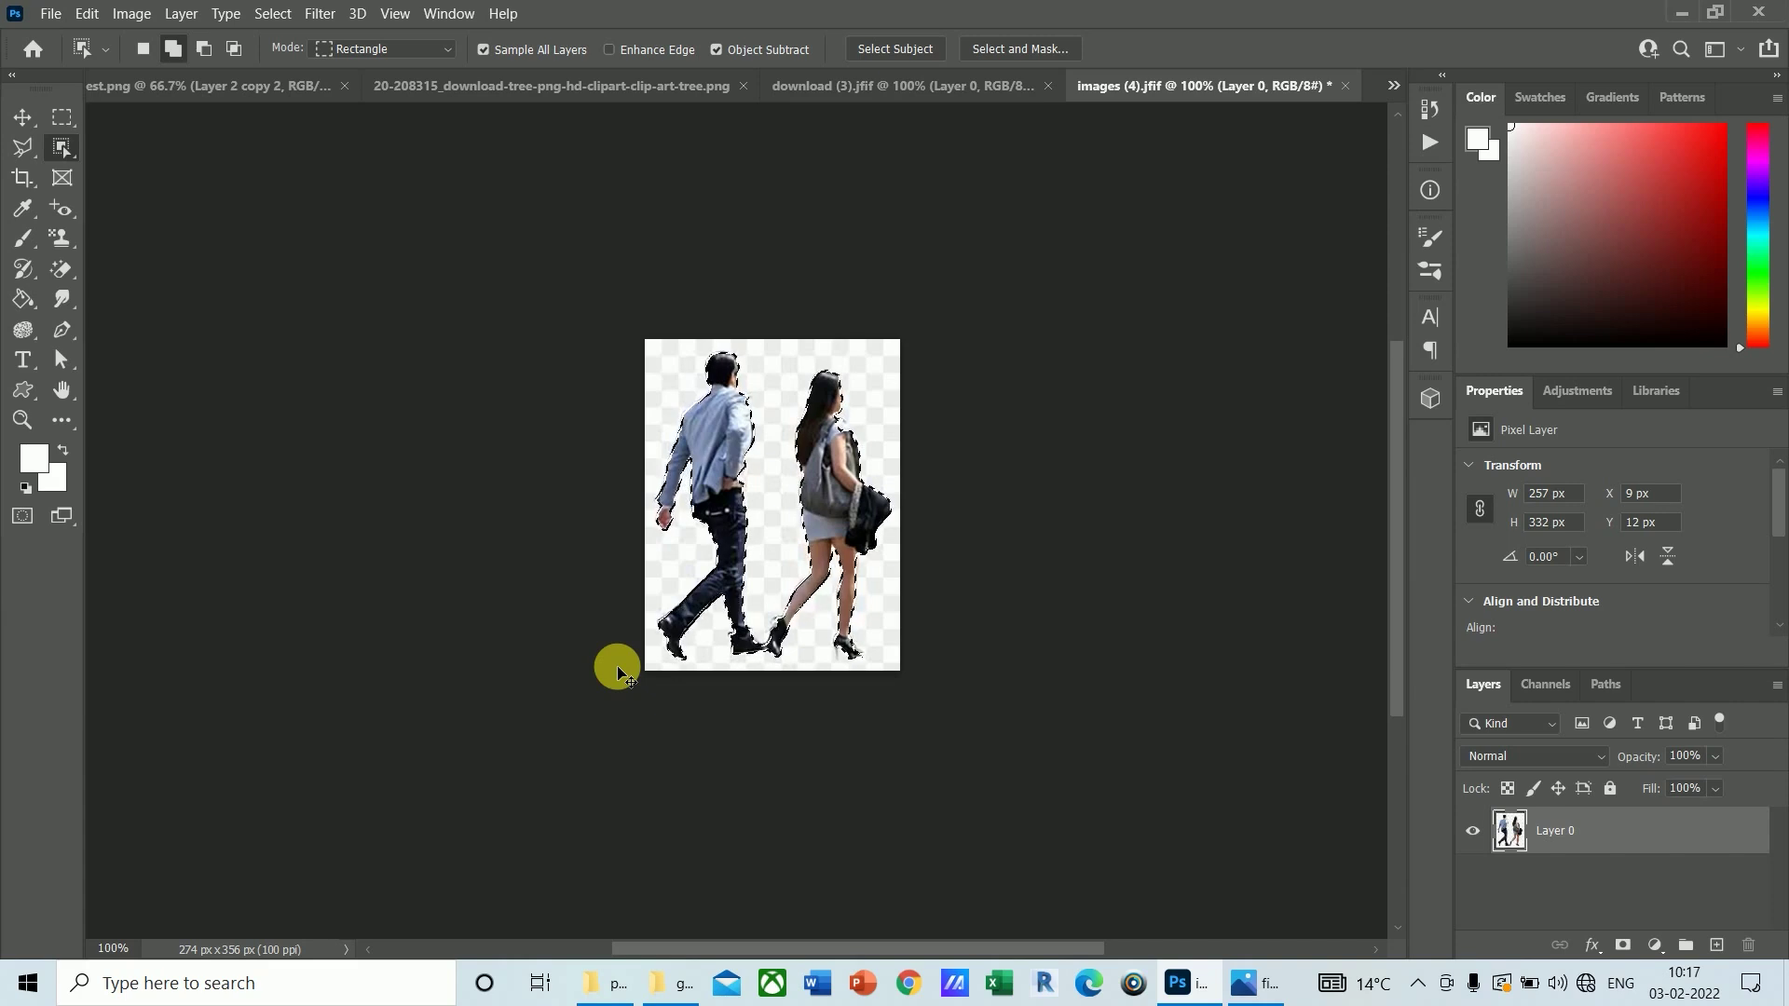
Step: Paste the selected couple into enc-test.png and place their layer above Layer 1 in the stacking order
key(ctrl+Tab)
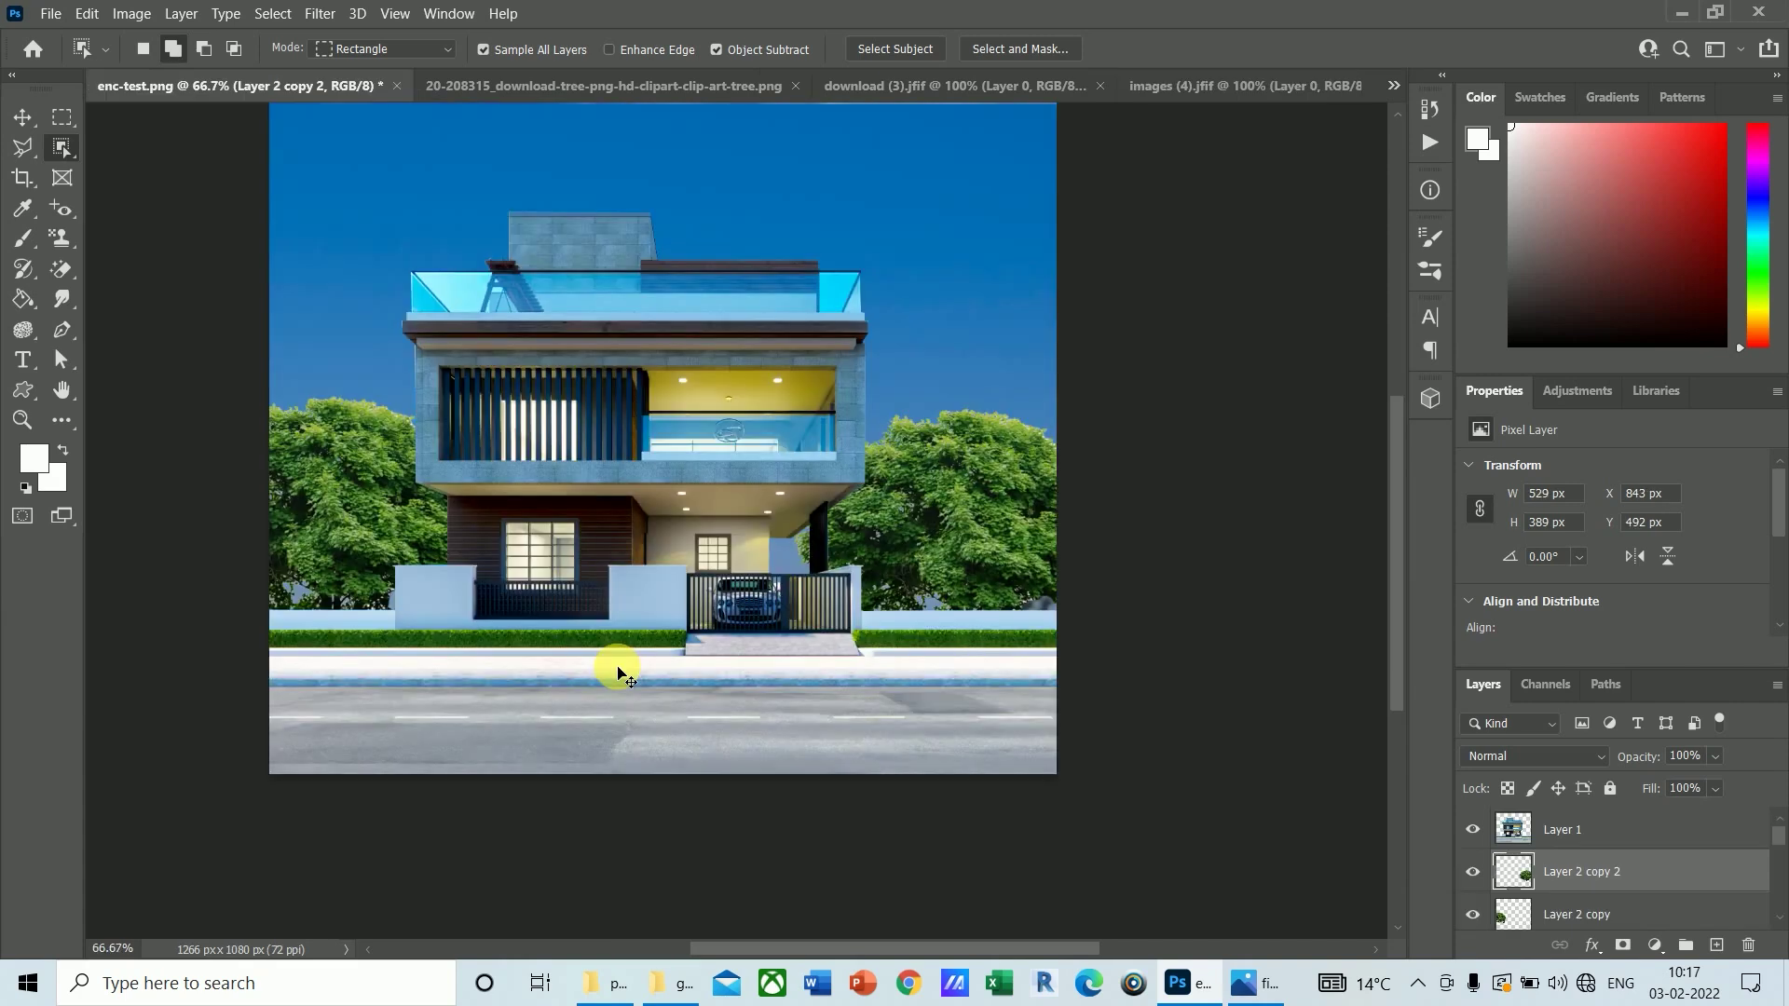
key(ctrl+v)
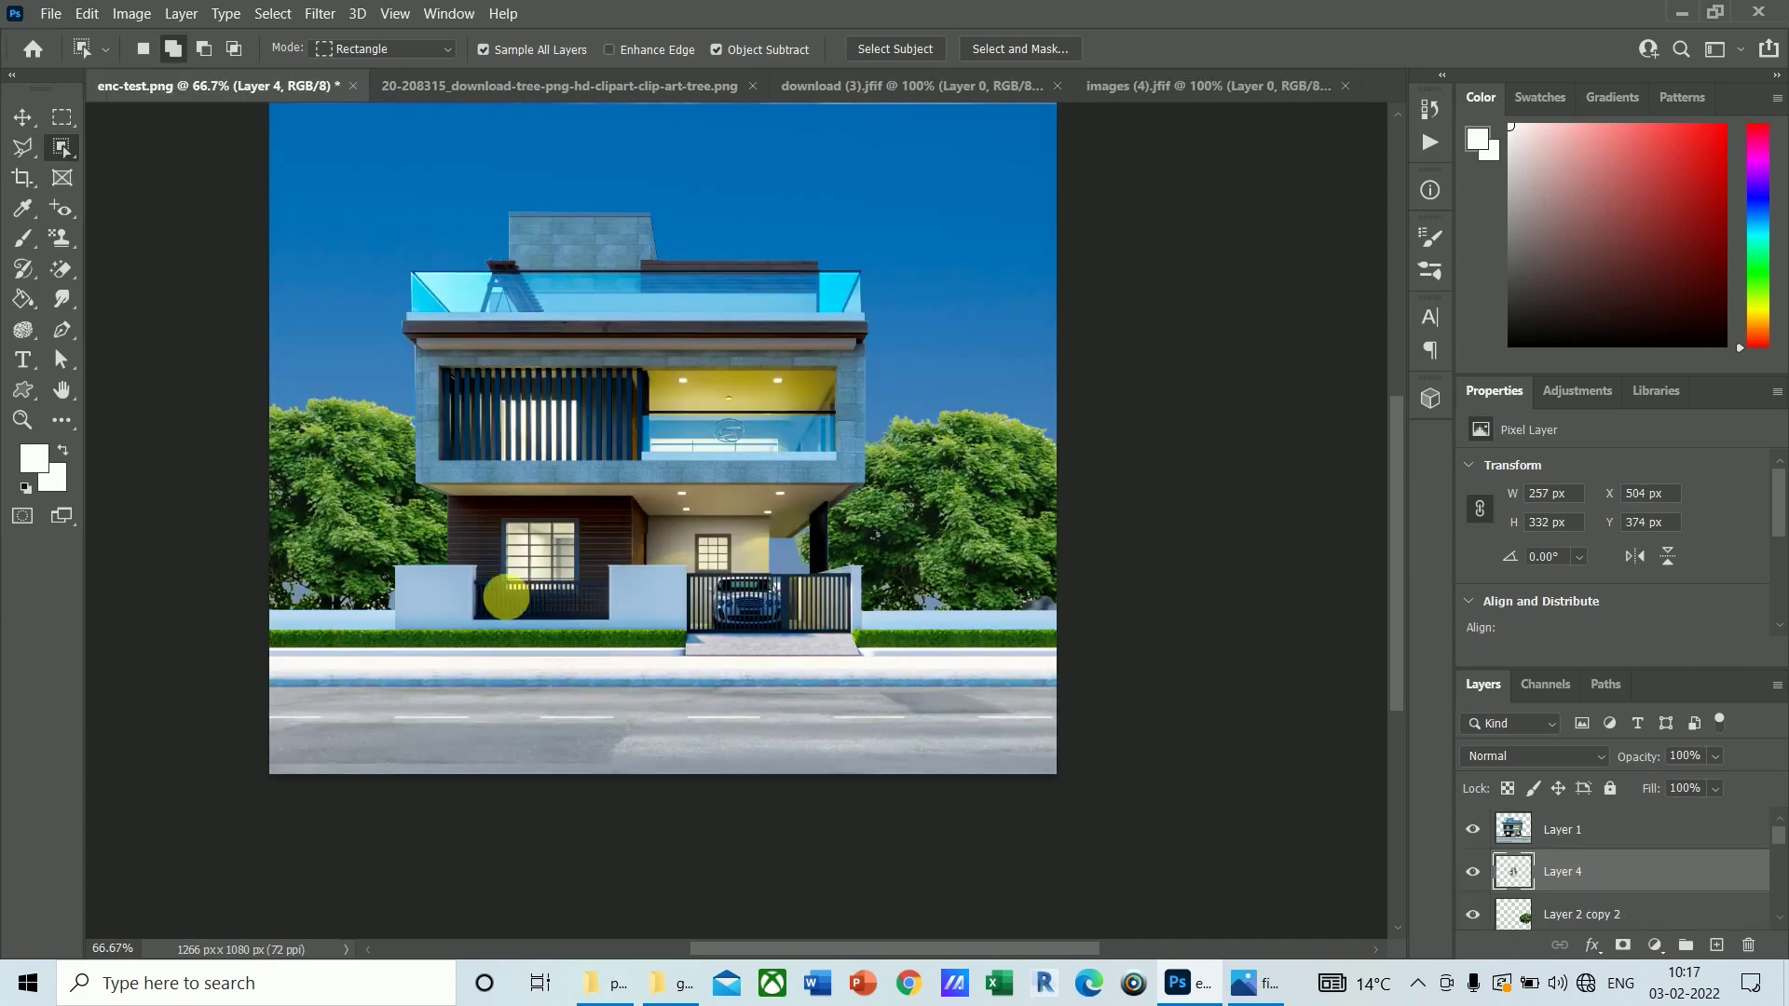
key(v)
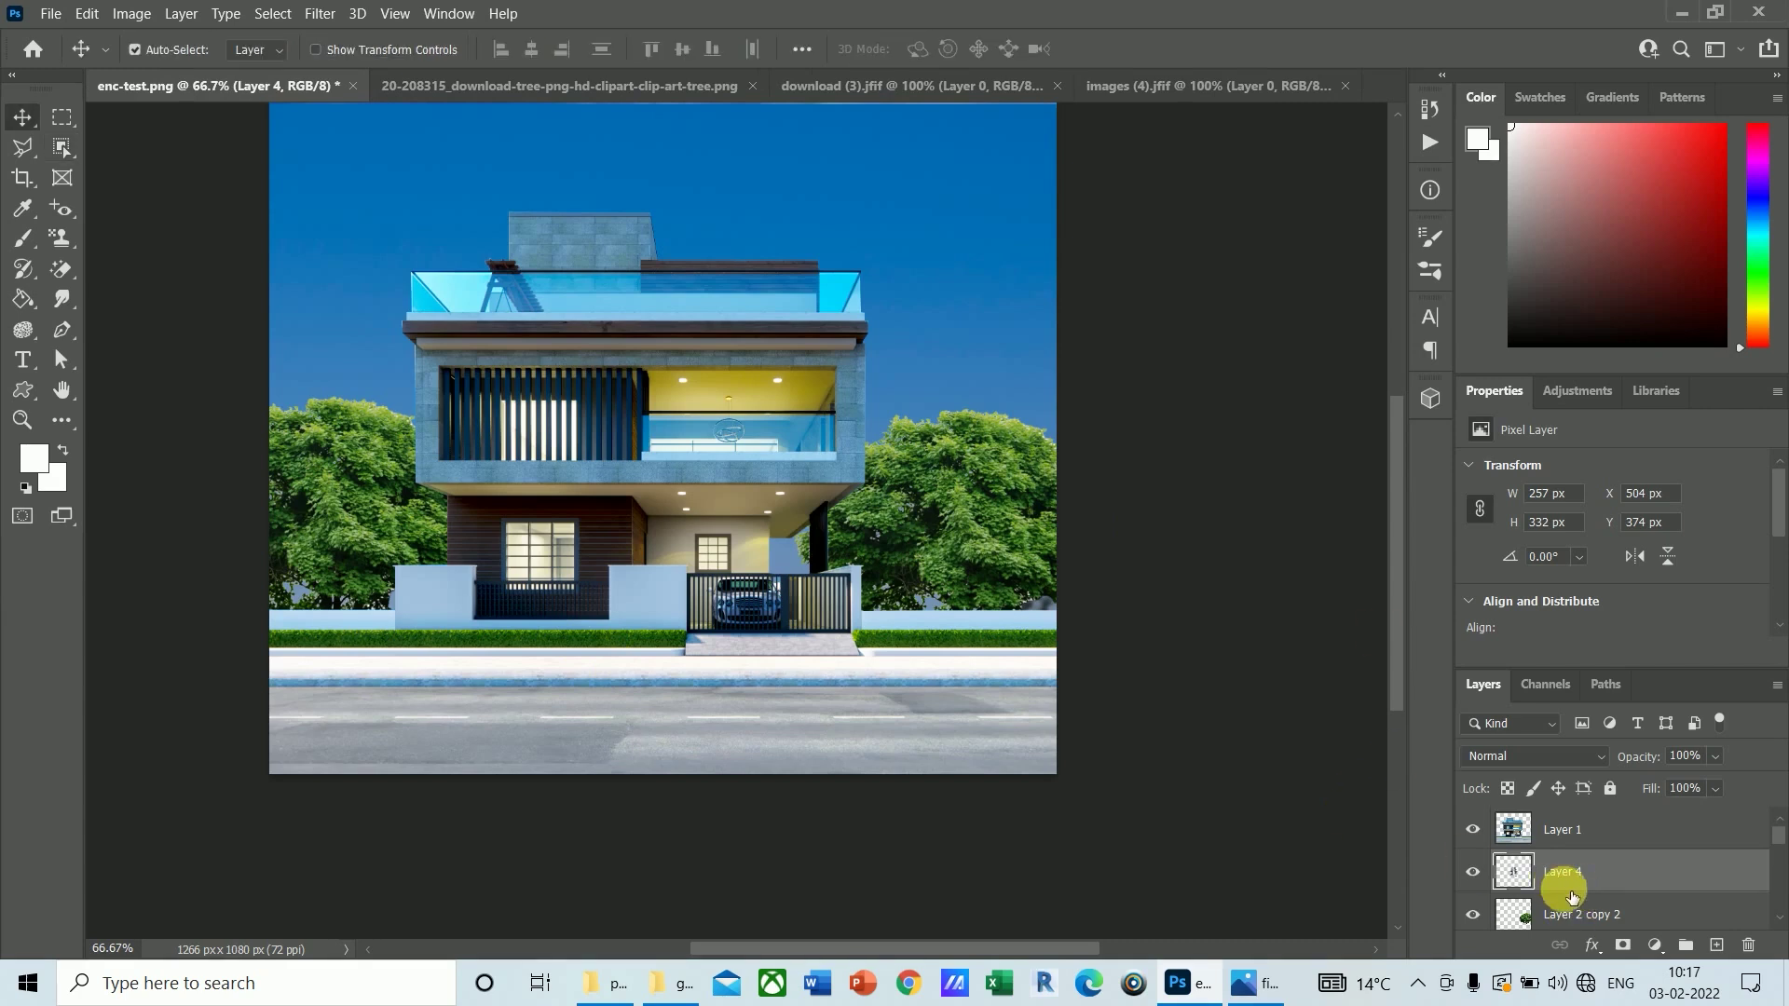
drag(1574, 885, 1571, 822)
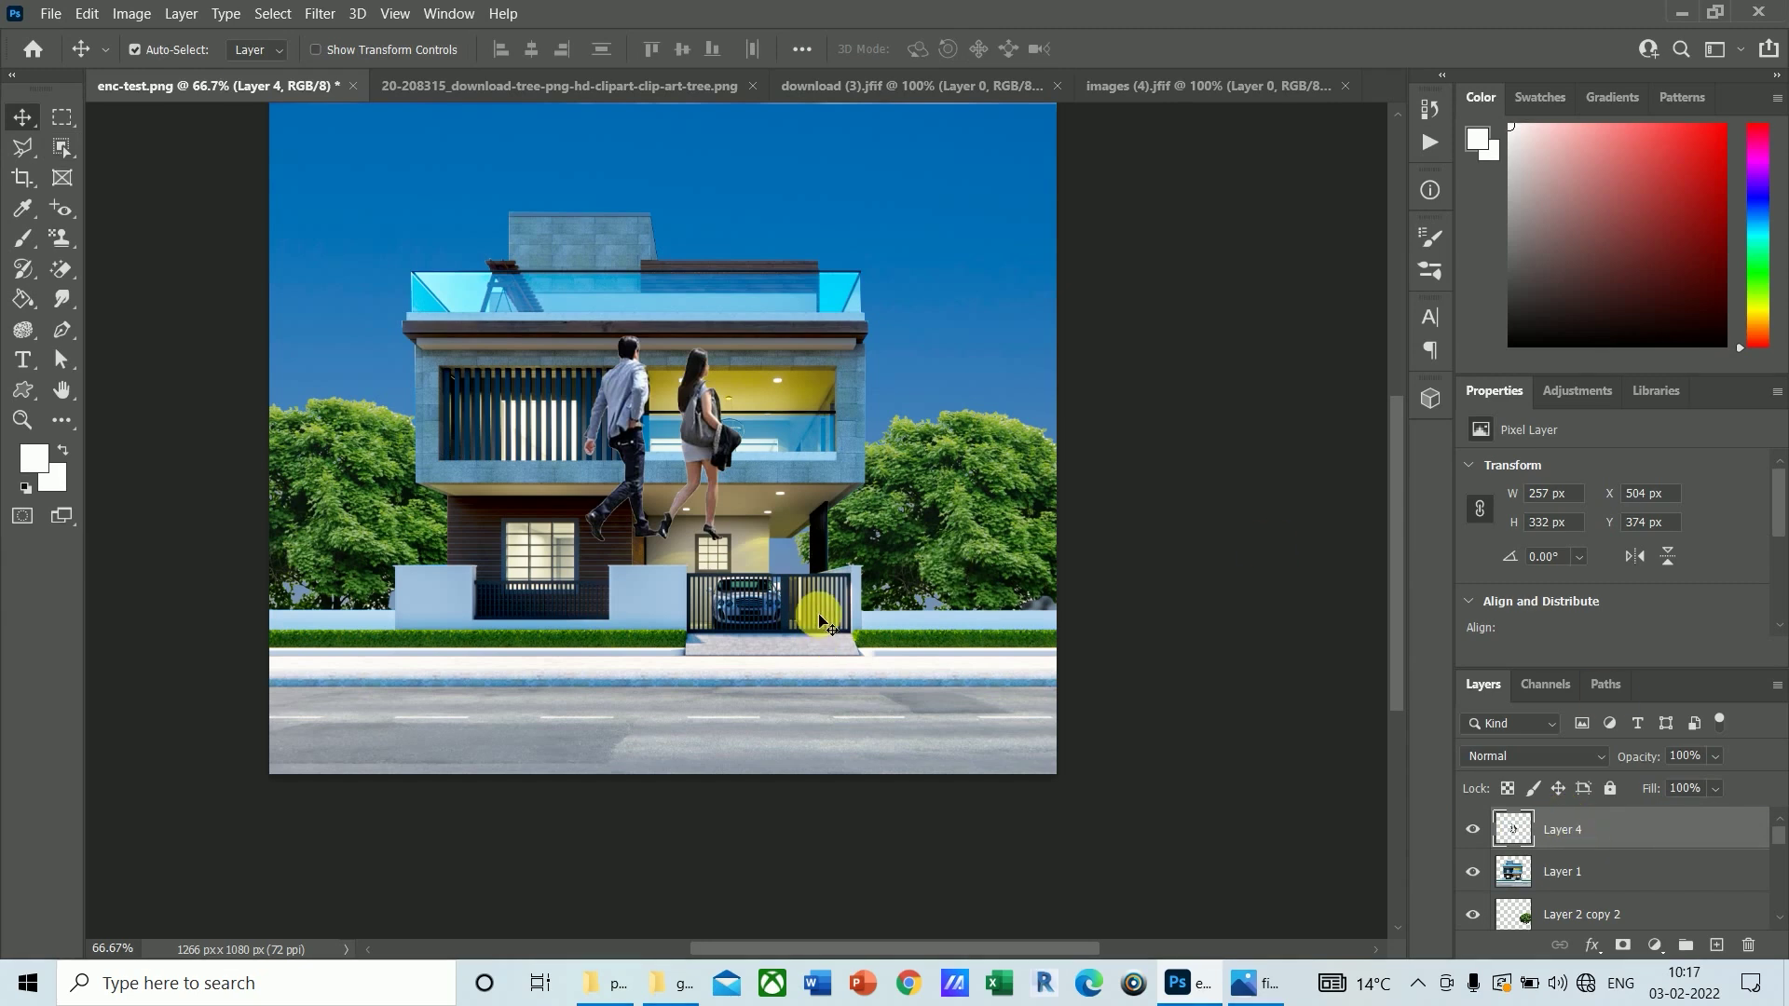
Step: Bring the couple down in front of the gate and scale them proportionally to about 47%, roughly 119 × 154 px
drag(633, 403, 672, 561)
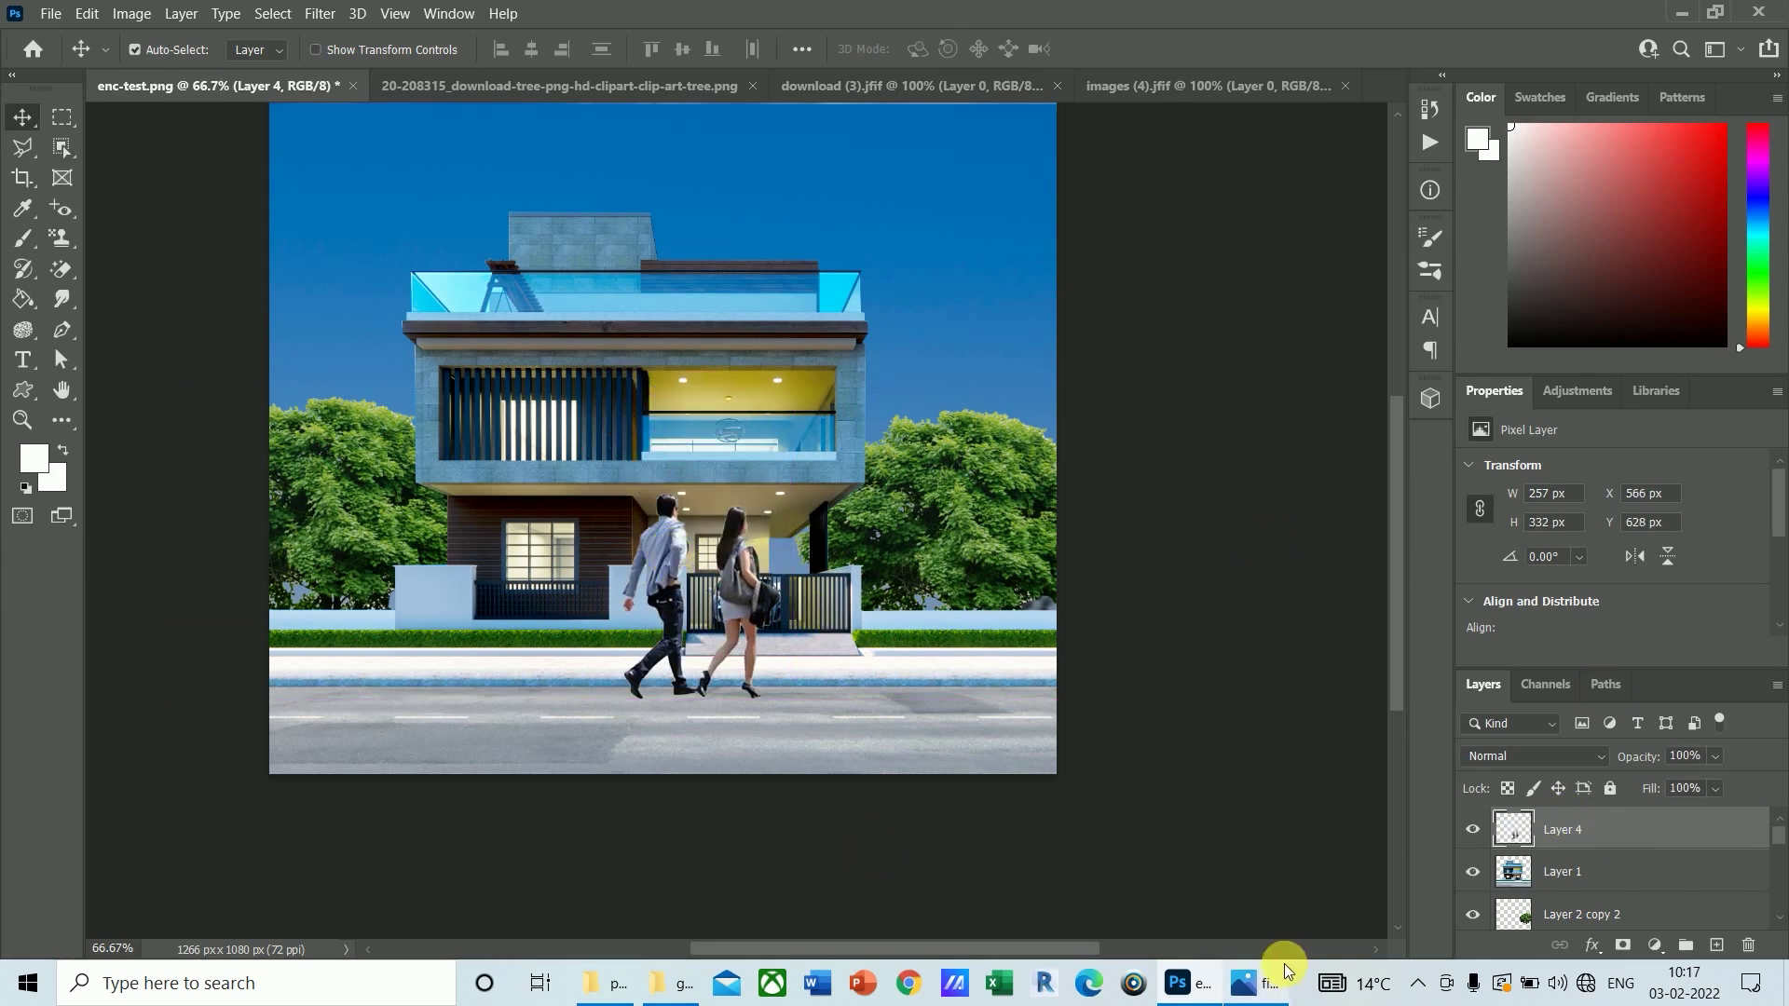
mouse_move(1285, 965)
key(ctrl+t)
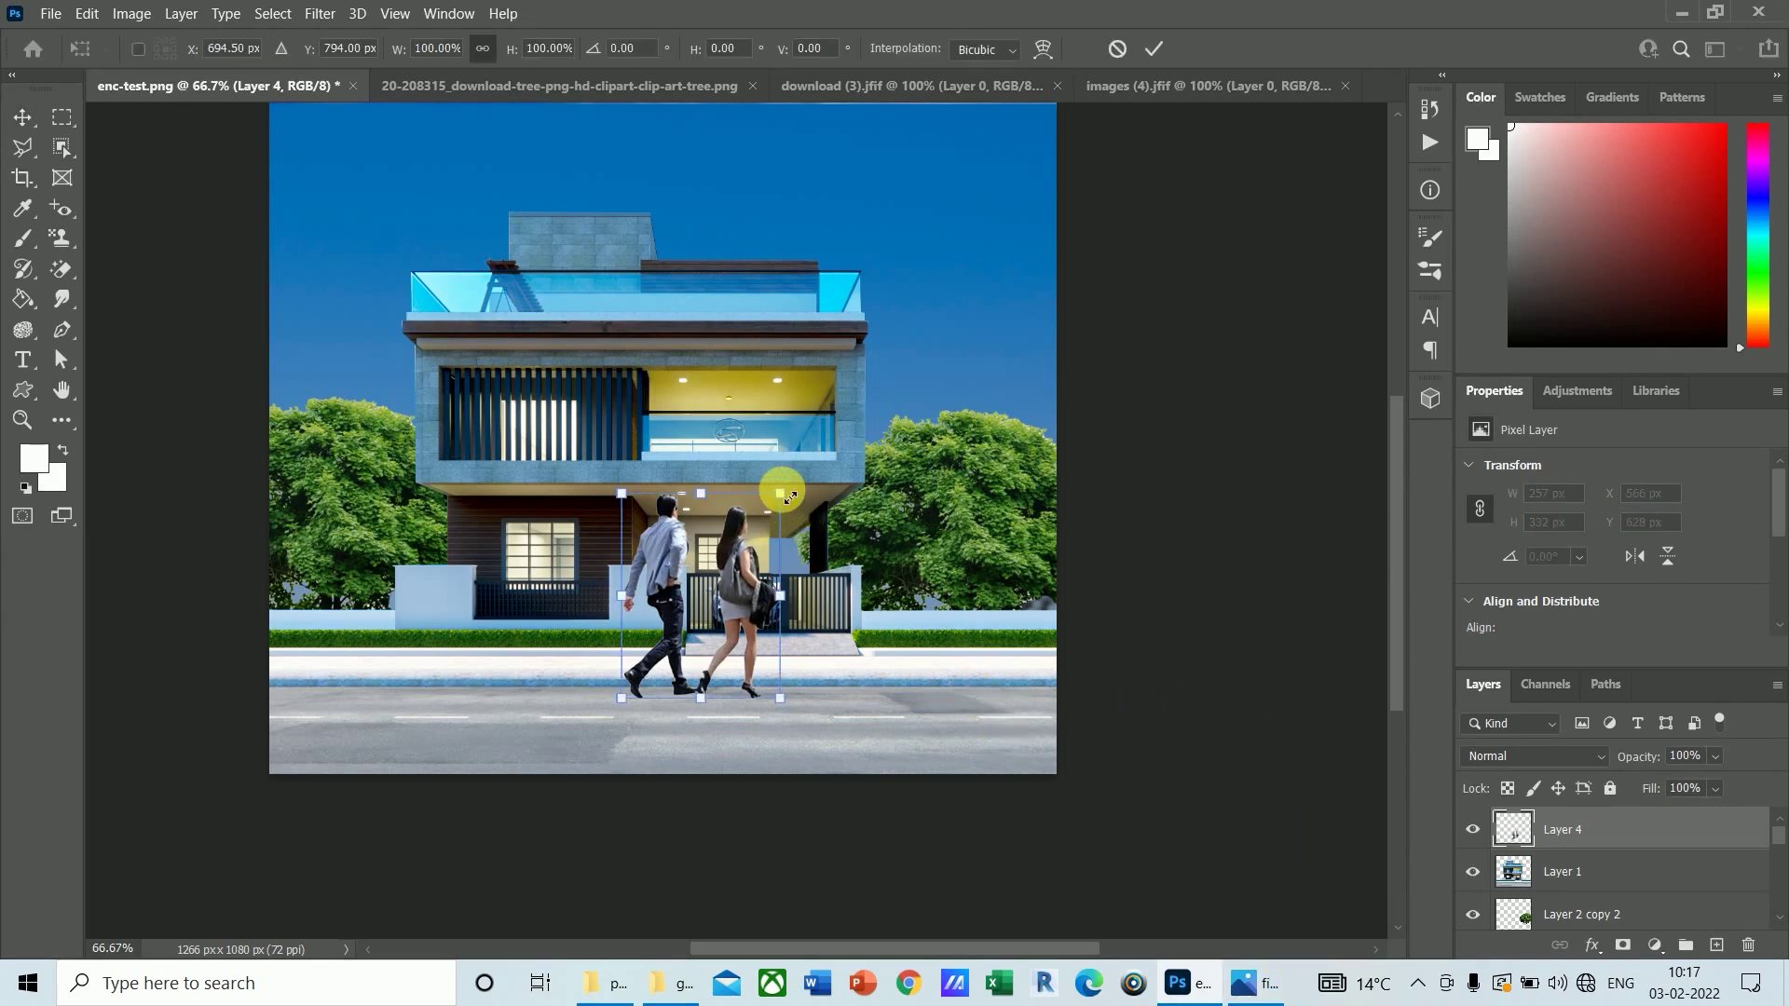
drag(783, 501, 738, 549)
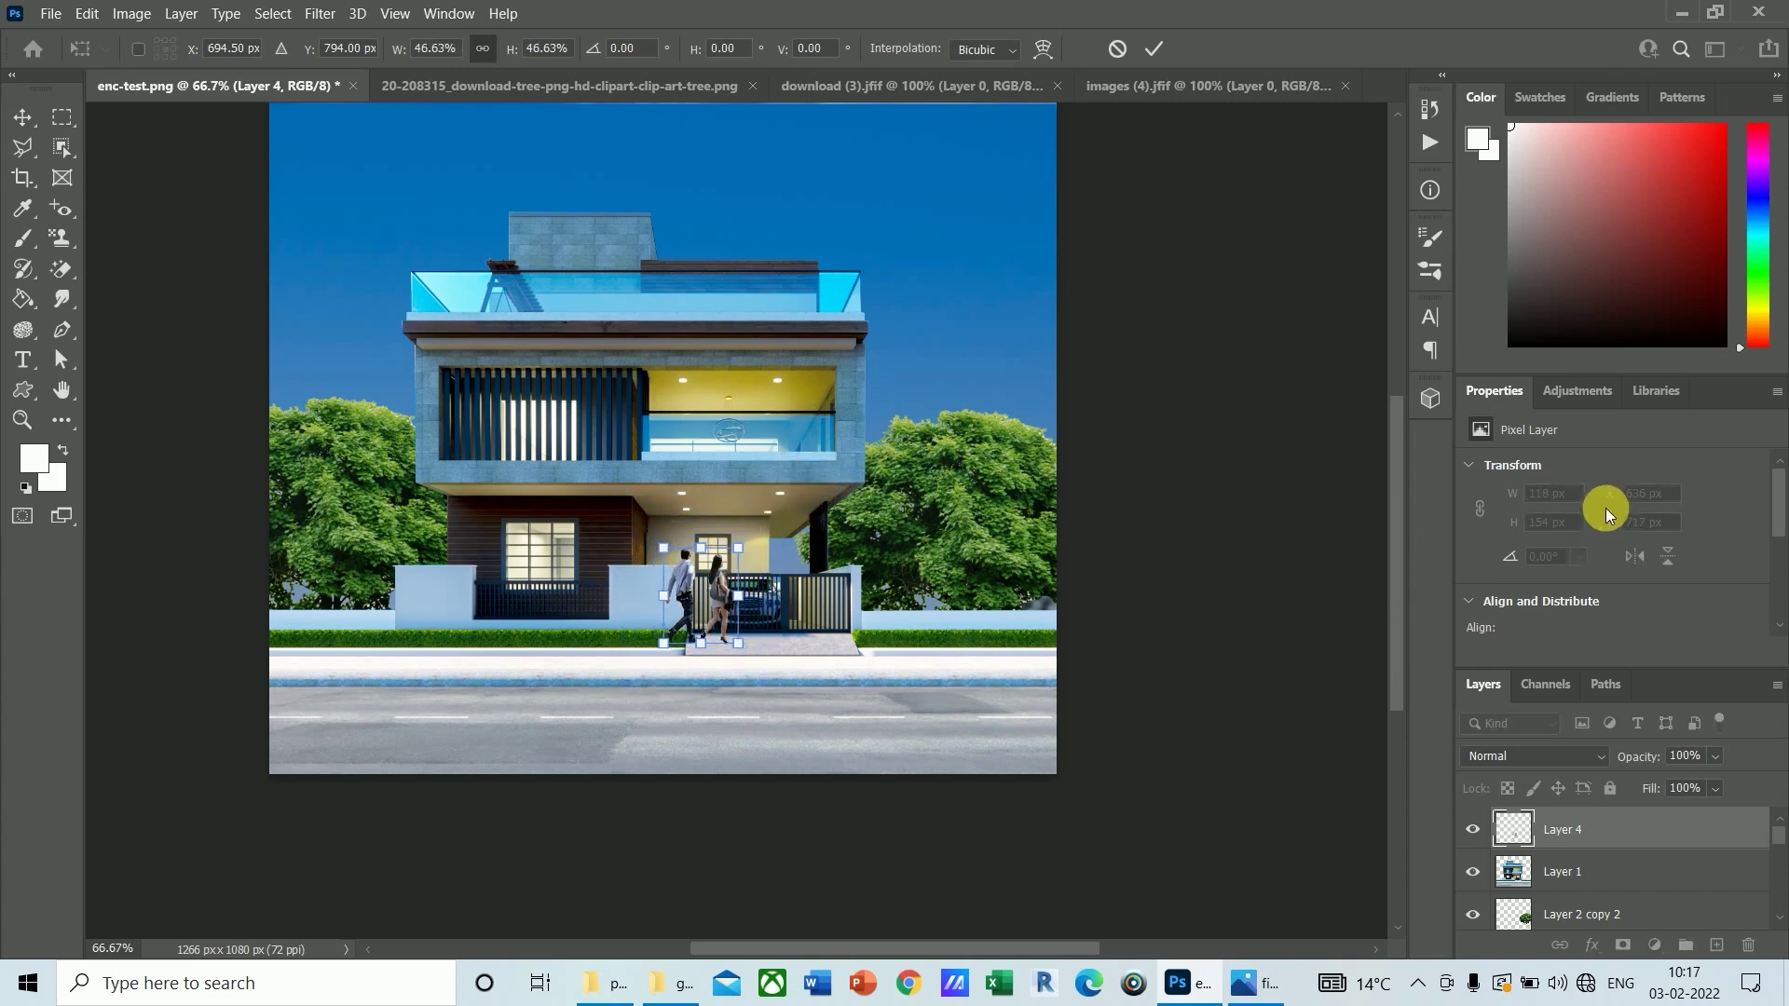
key(Return)
Step: Move the walking couple down onto the sidewalk and scale them proportionally to about 111 × 142 px
key(ctrl+plus)
key(ctrl+plus)
key(ctrl+plus)
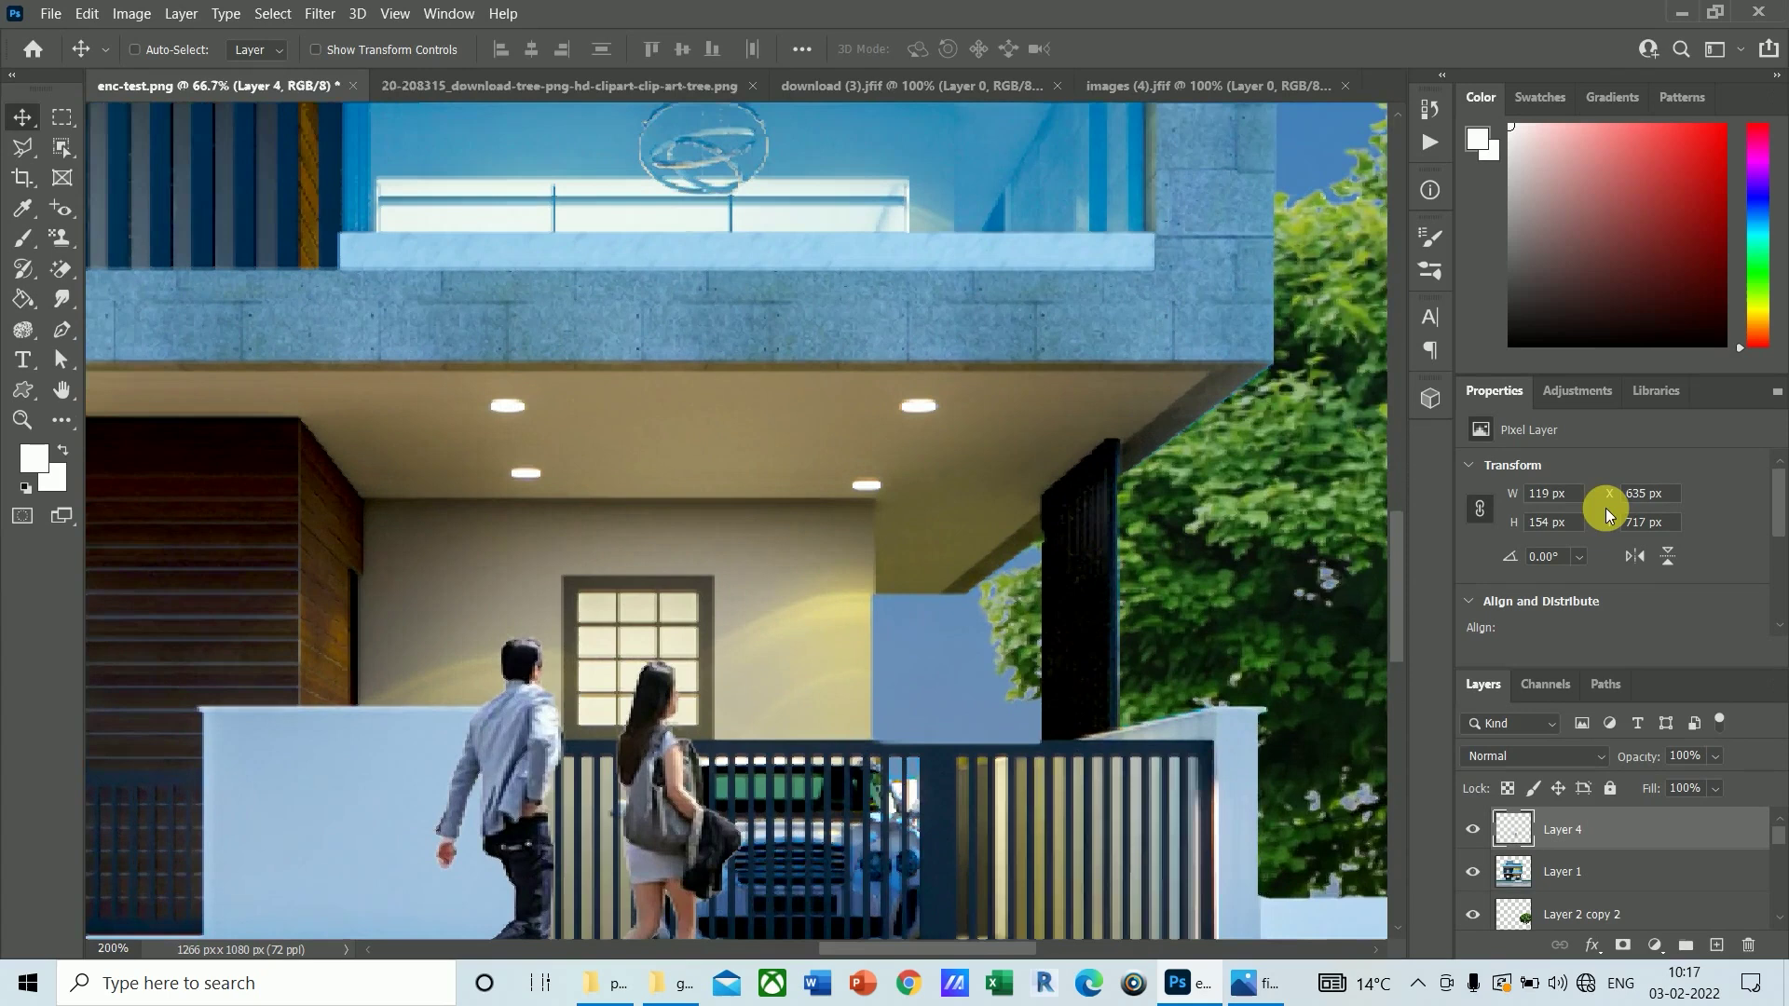
scroll(1396, 569, down, 4)
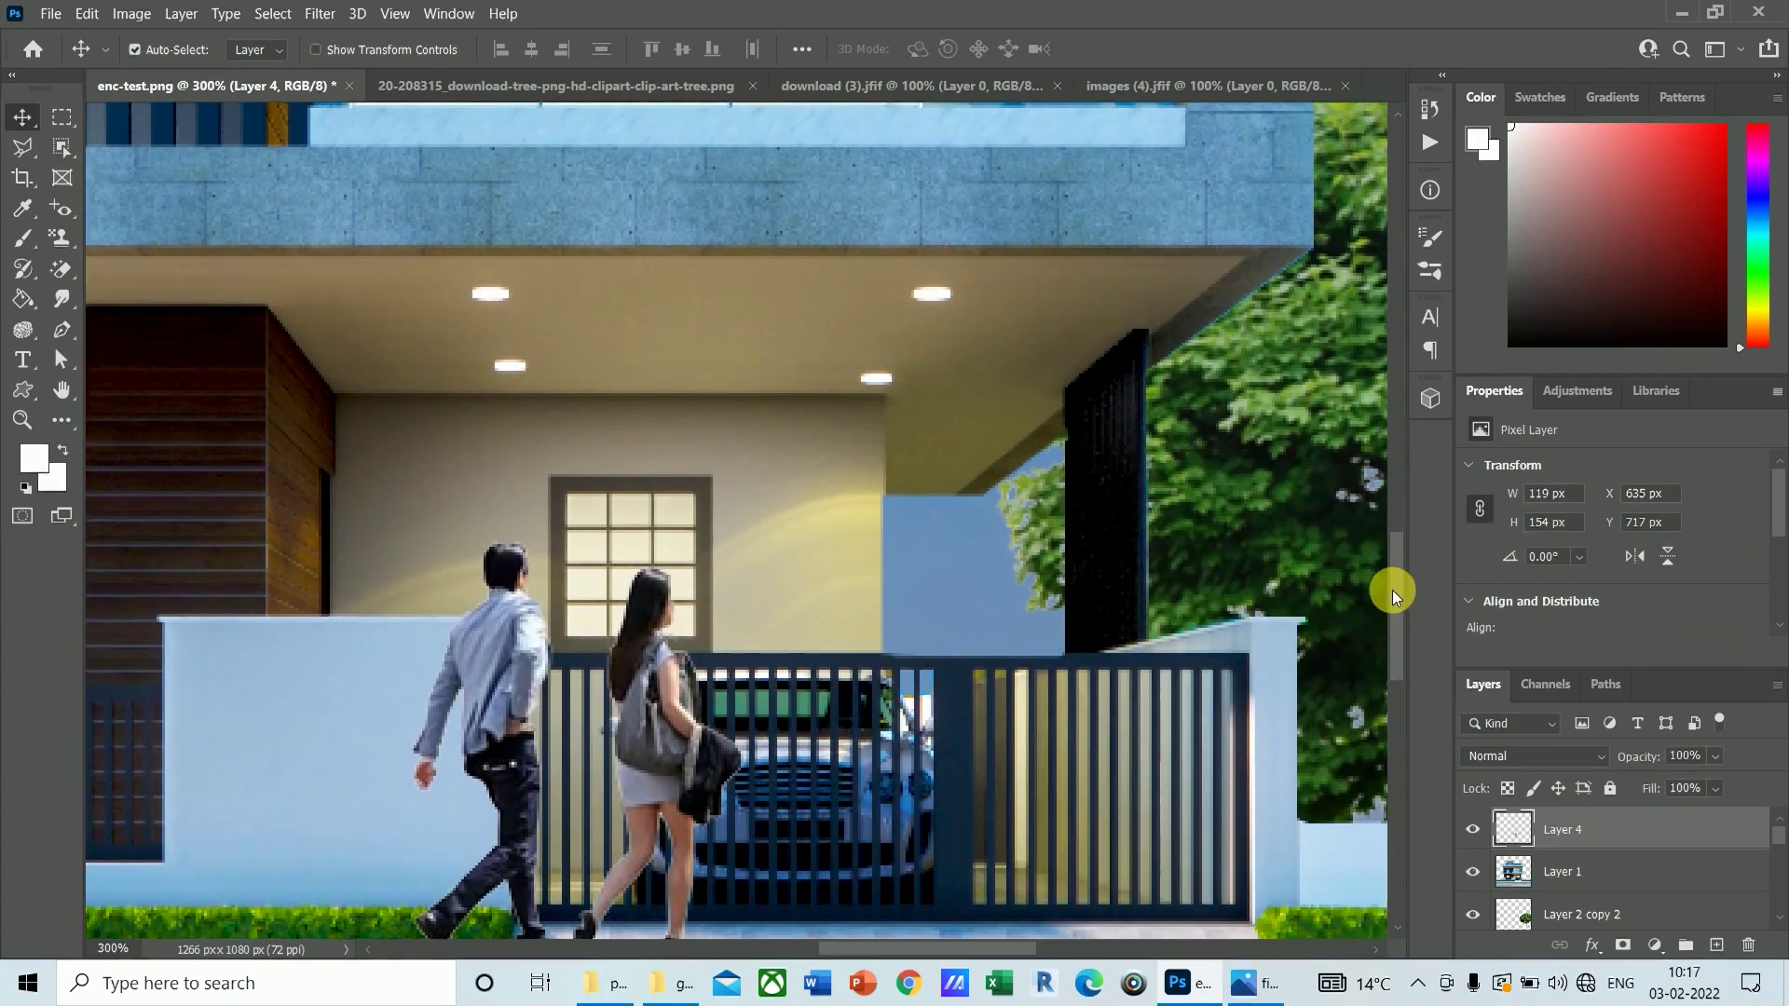
drag(657, 436, 545, 536)
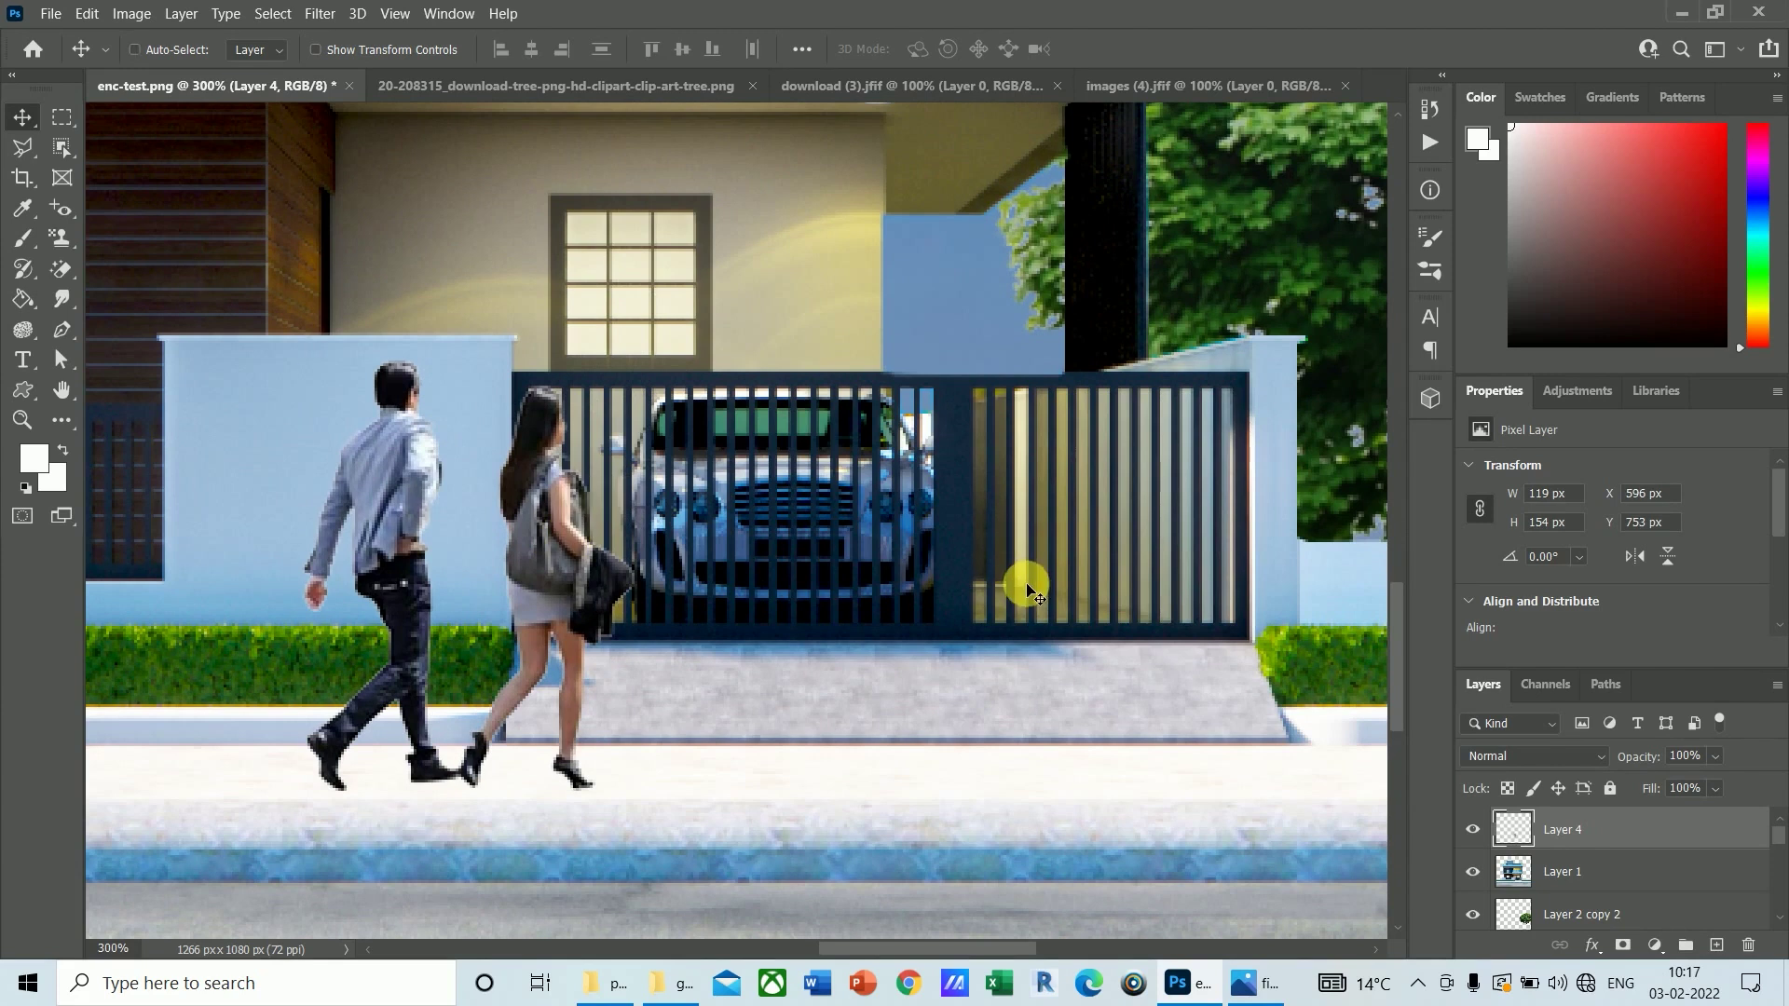
key(ctrl+t)
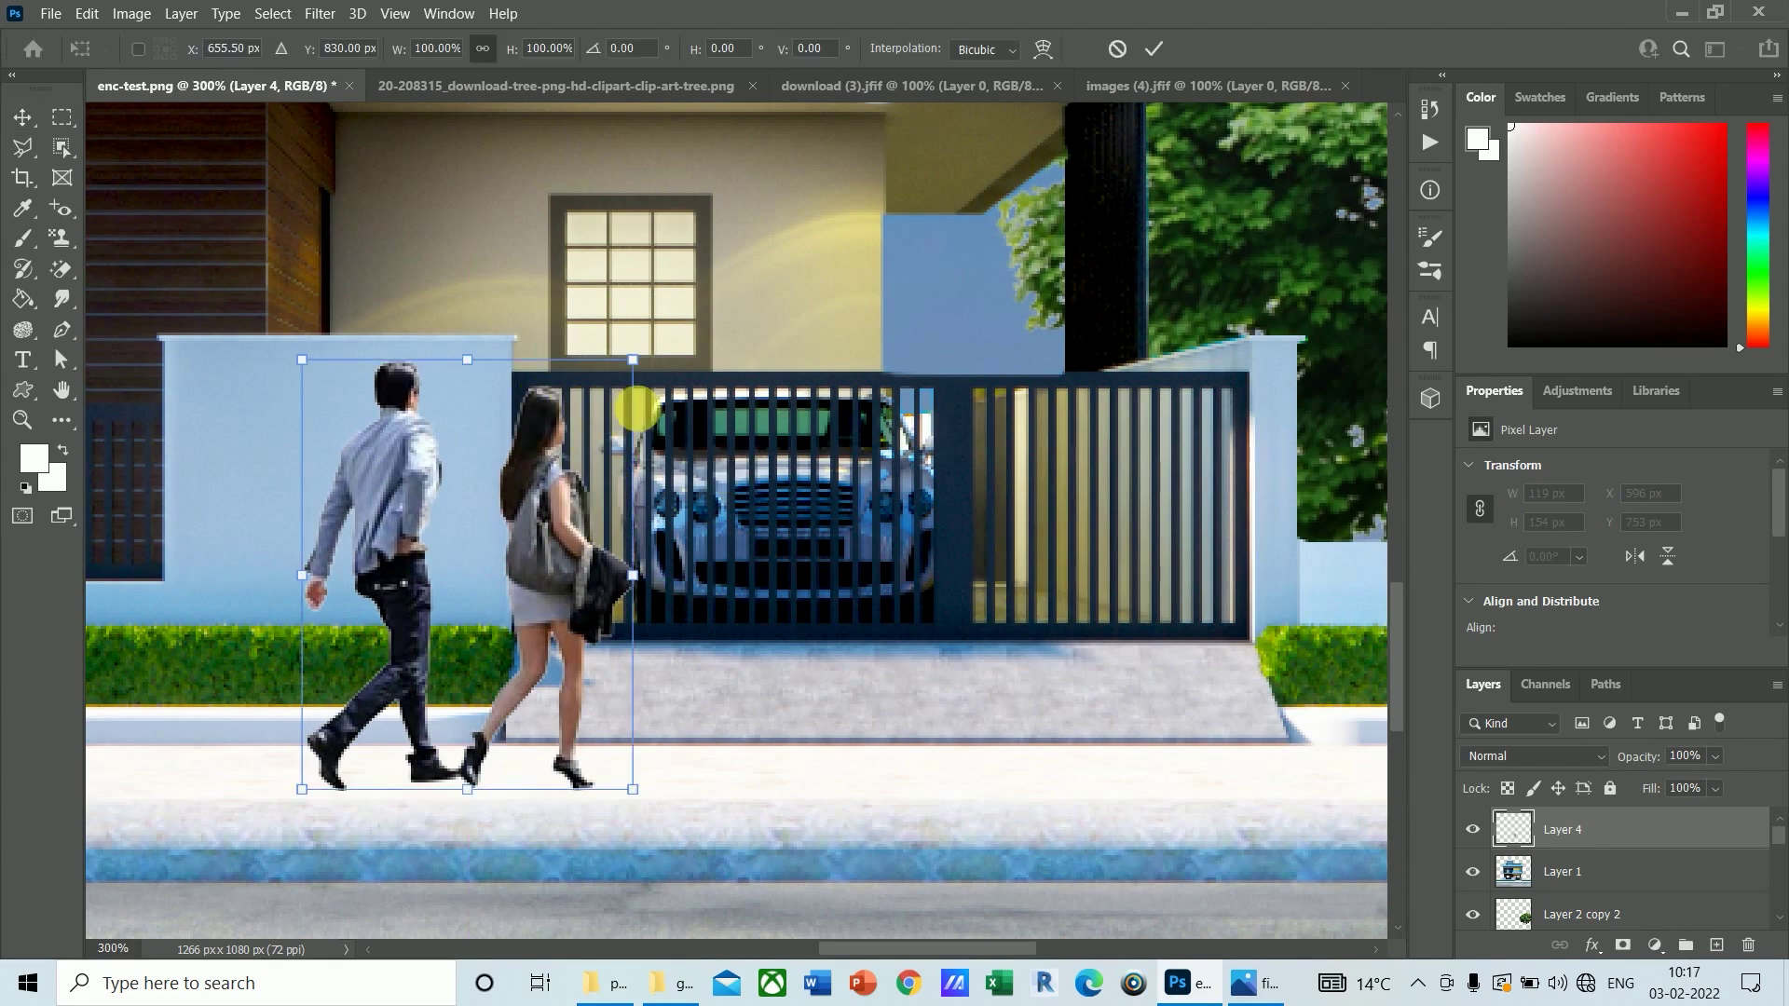
drag(634, 361, 621, 377)
key(Return)
Step: Nudge the couple down and left along the sidewalk to about X 577 px, Y 767 px
key(Down)
key(Down)
key(Down)
key(Down)
key(Down)
key(Down)
key(Down)
key(Down)
key(Left)
key(Left)
key(Left)
key(Left)
key(Left)
key(Left)
key(Left)
key(Left)
key(Left)
key(Left)
key(Left)
key(Left)
key(Left)
key(Left)
key(Left)
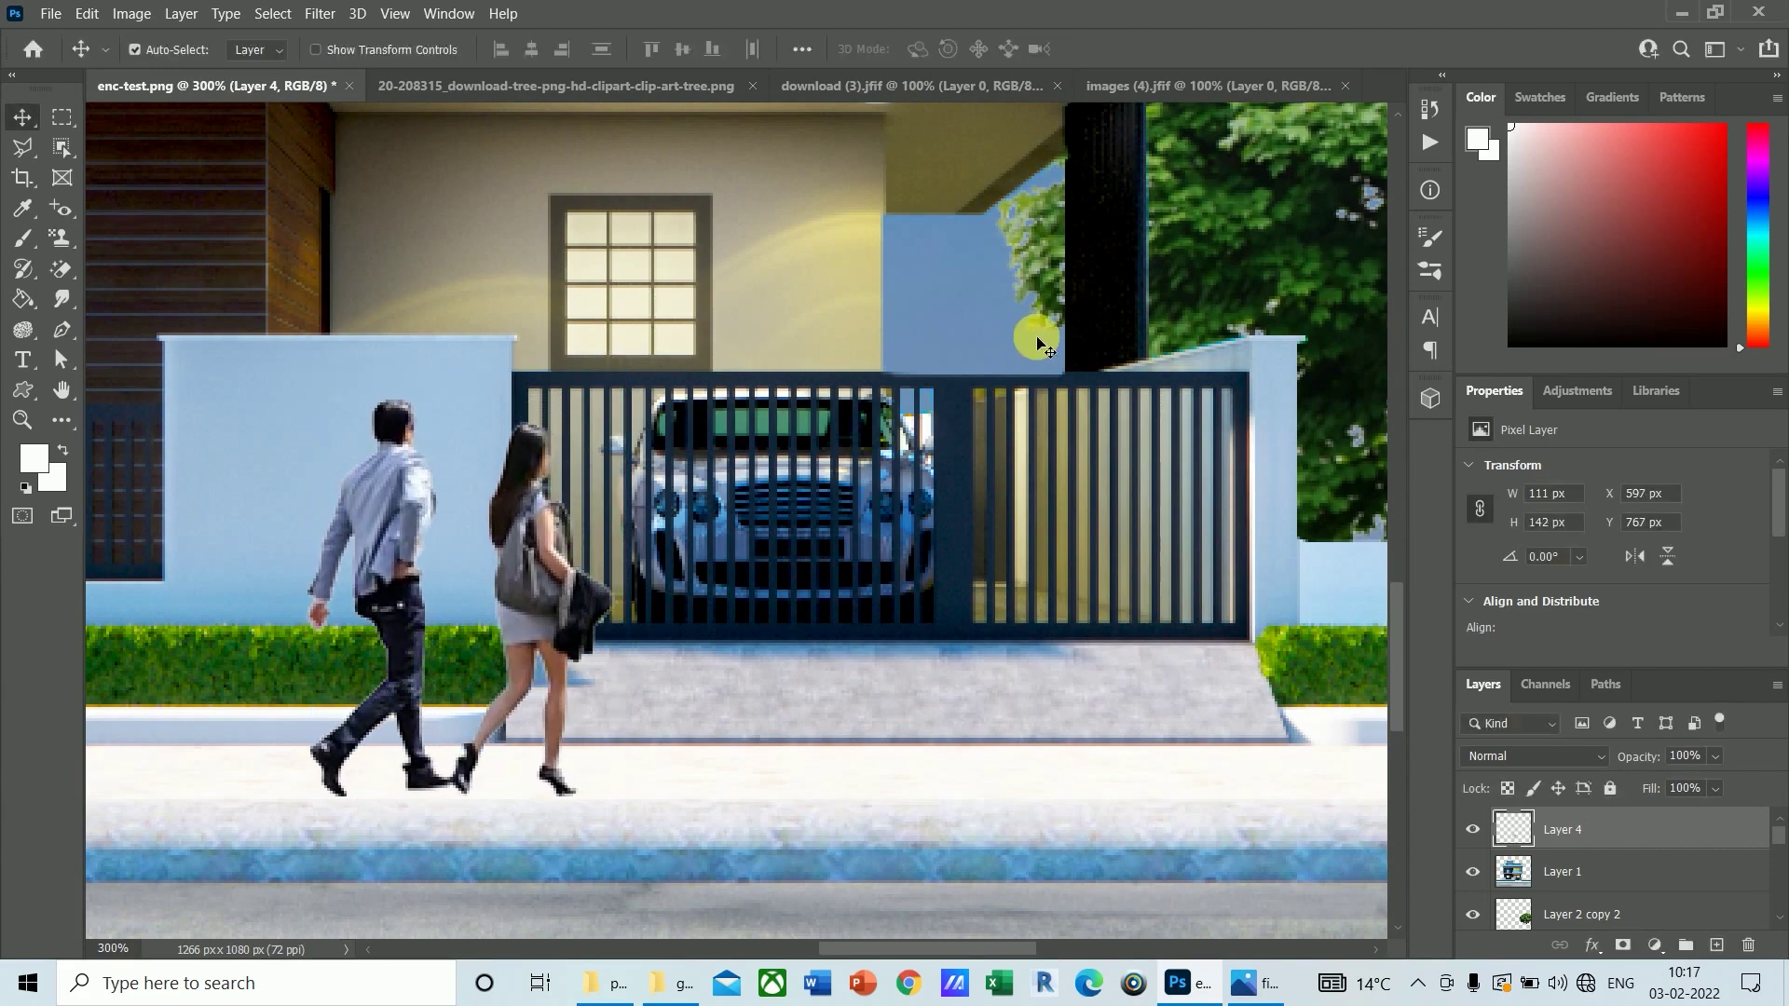
key(Left)
key(Left)
key(Left)
key(Left)
key(Left)
key(Left)
key(Left)
key(Left)
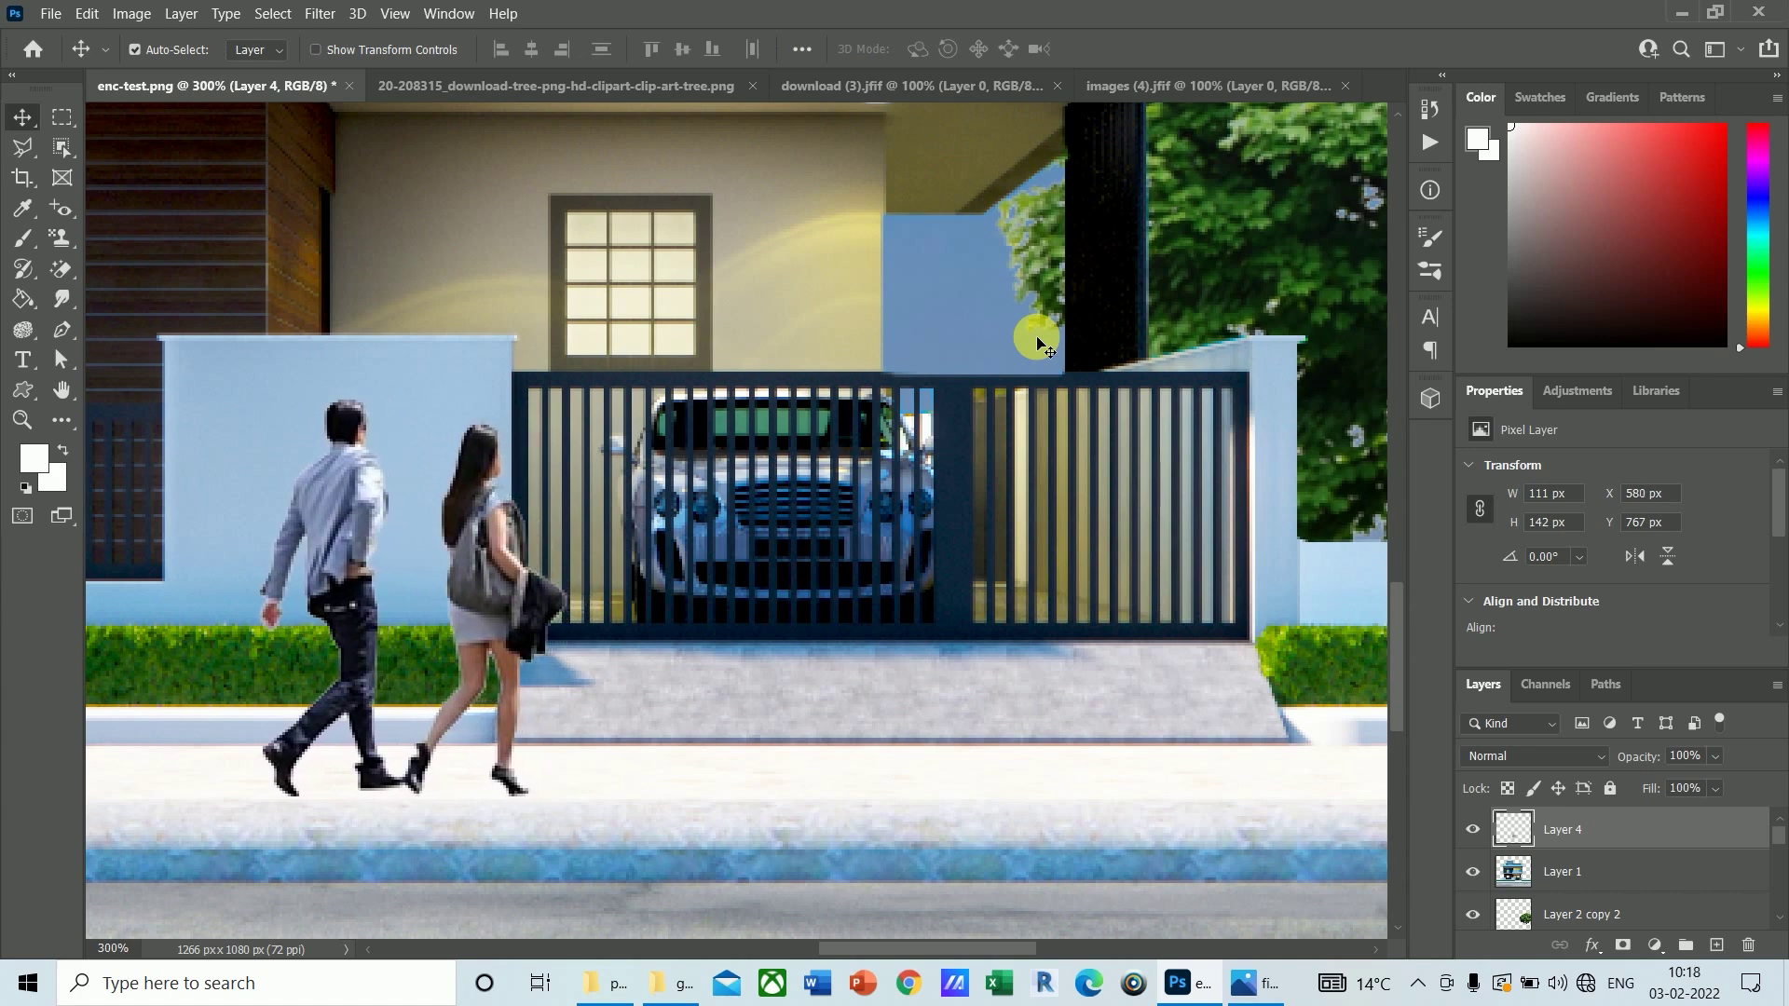
Step: Duplicate the couple's layer and fill the copied figures with near-black 0b0b0b to make a silhouette
key(ctrl)
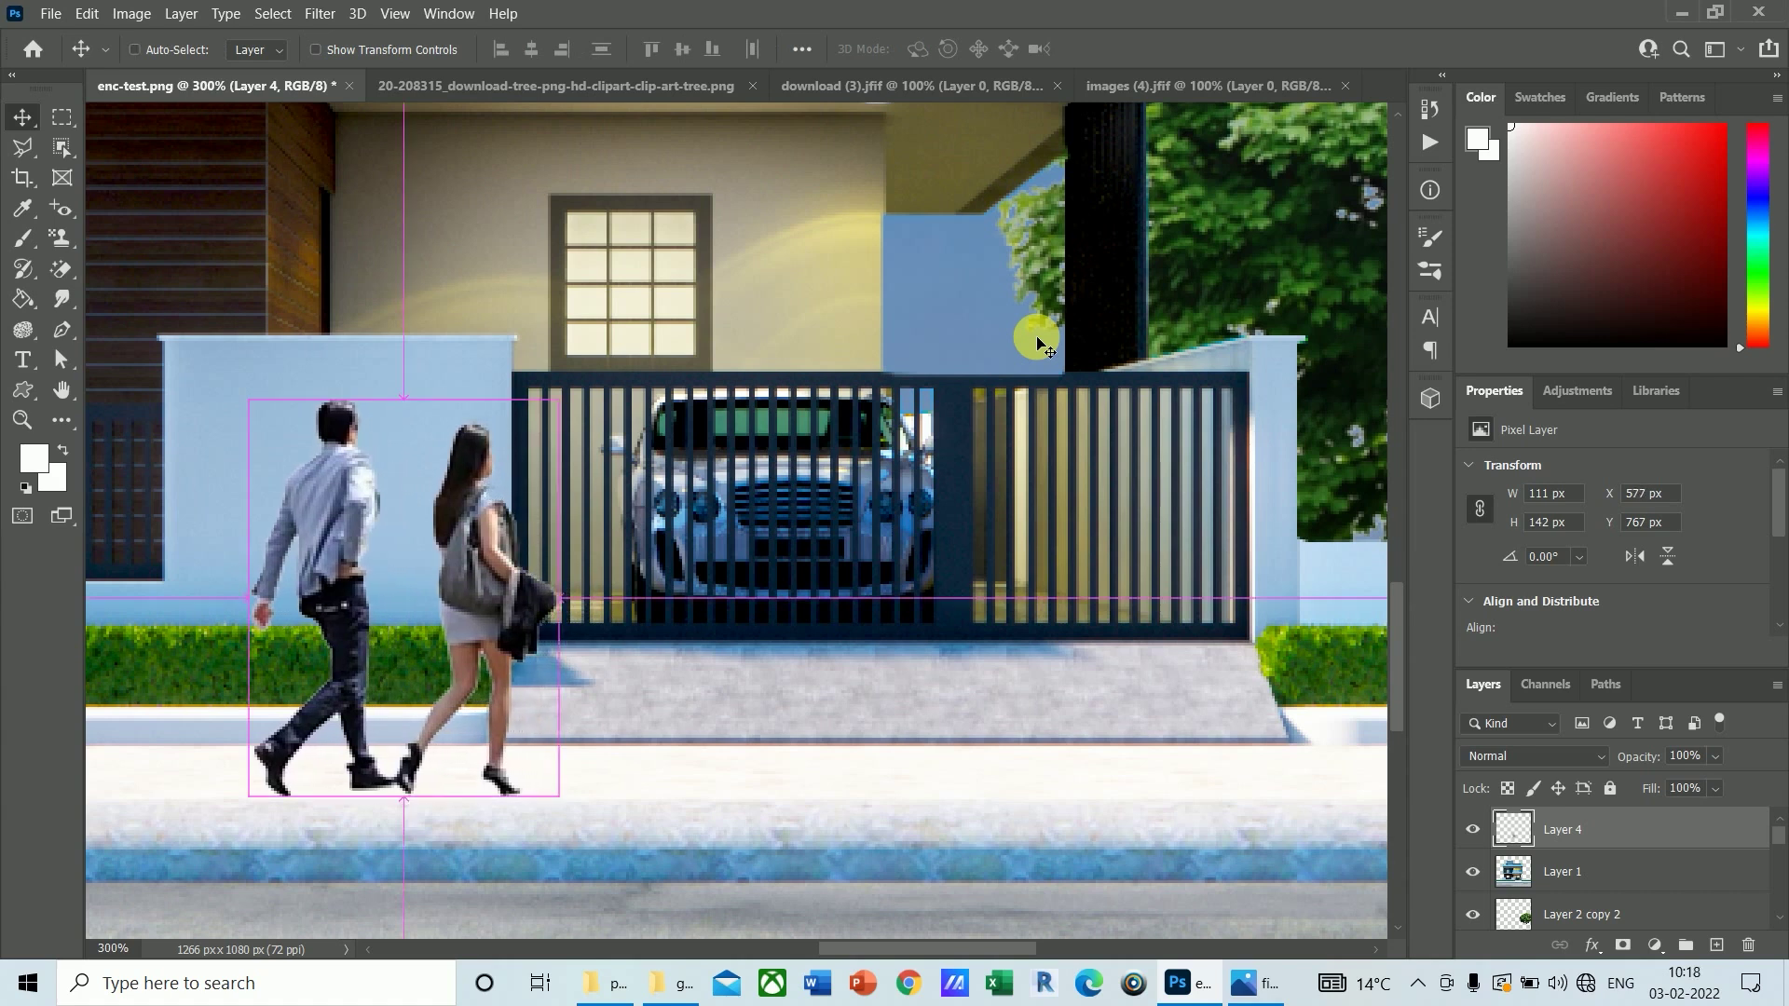
key(ctrl+j)
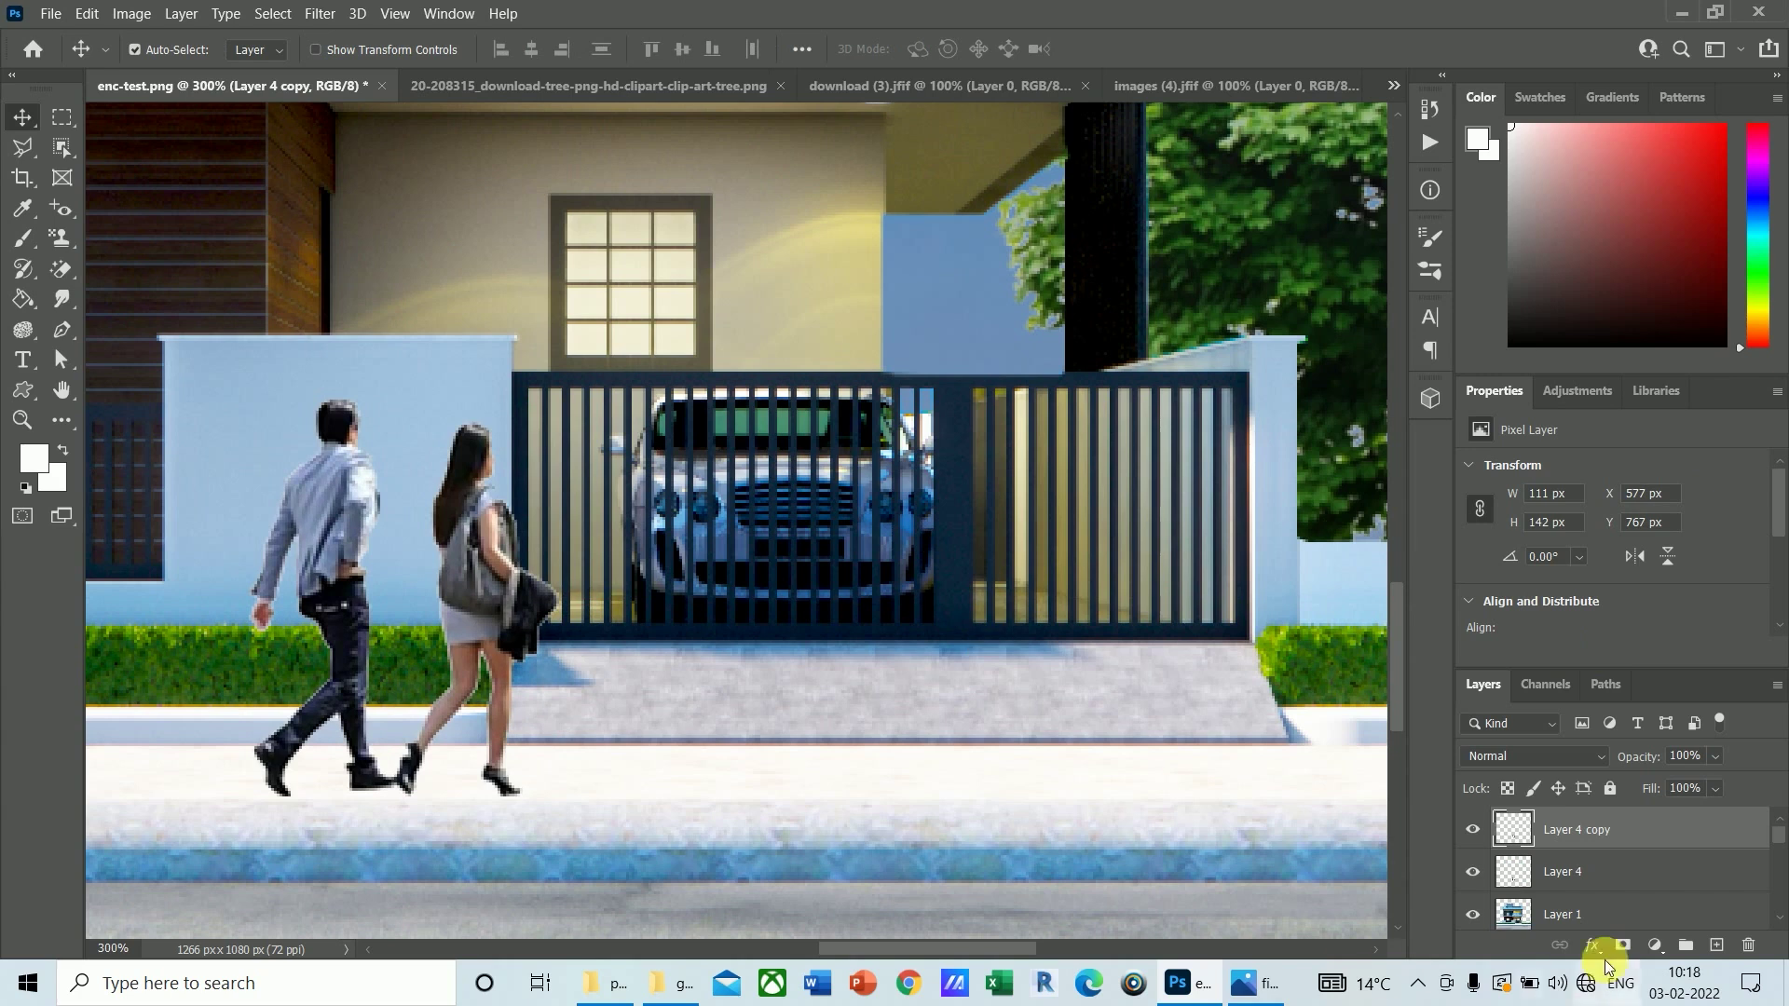
ctrl+click(1512, 832)
click(37, 457)
click(897, 352)
click(725, 466)
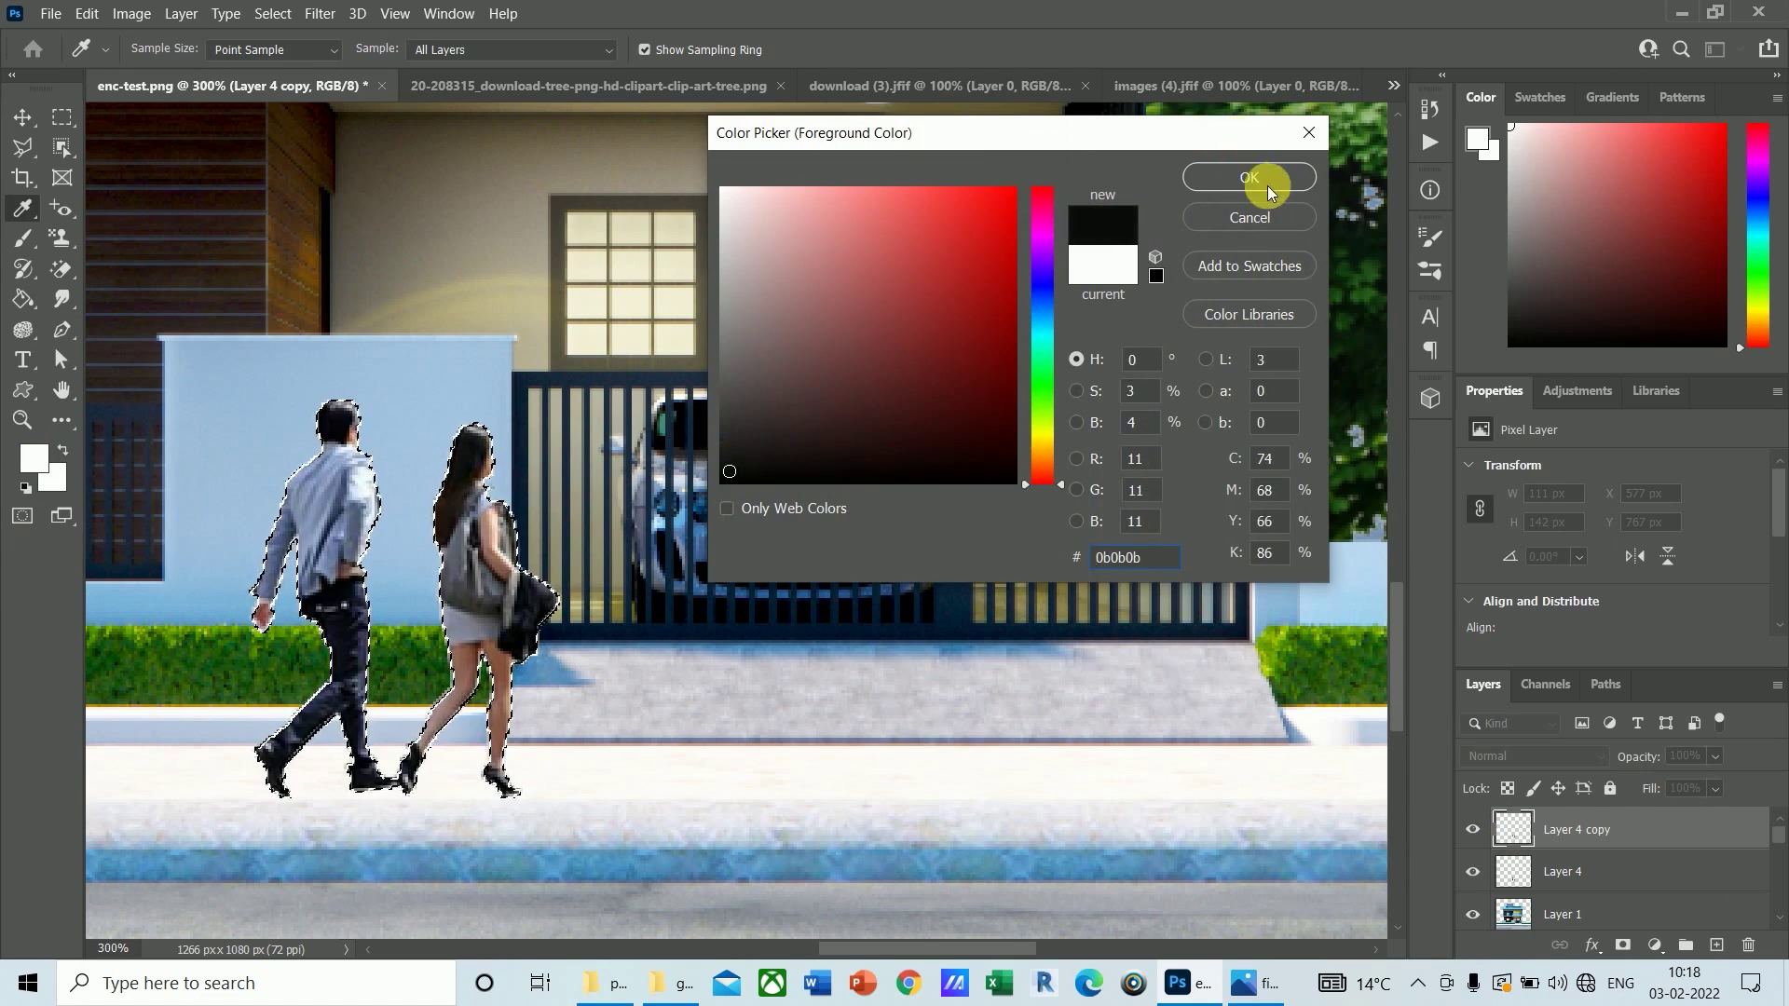
click(1260, 179)
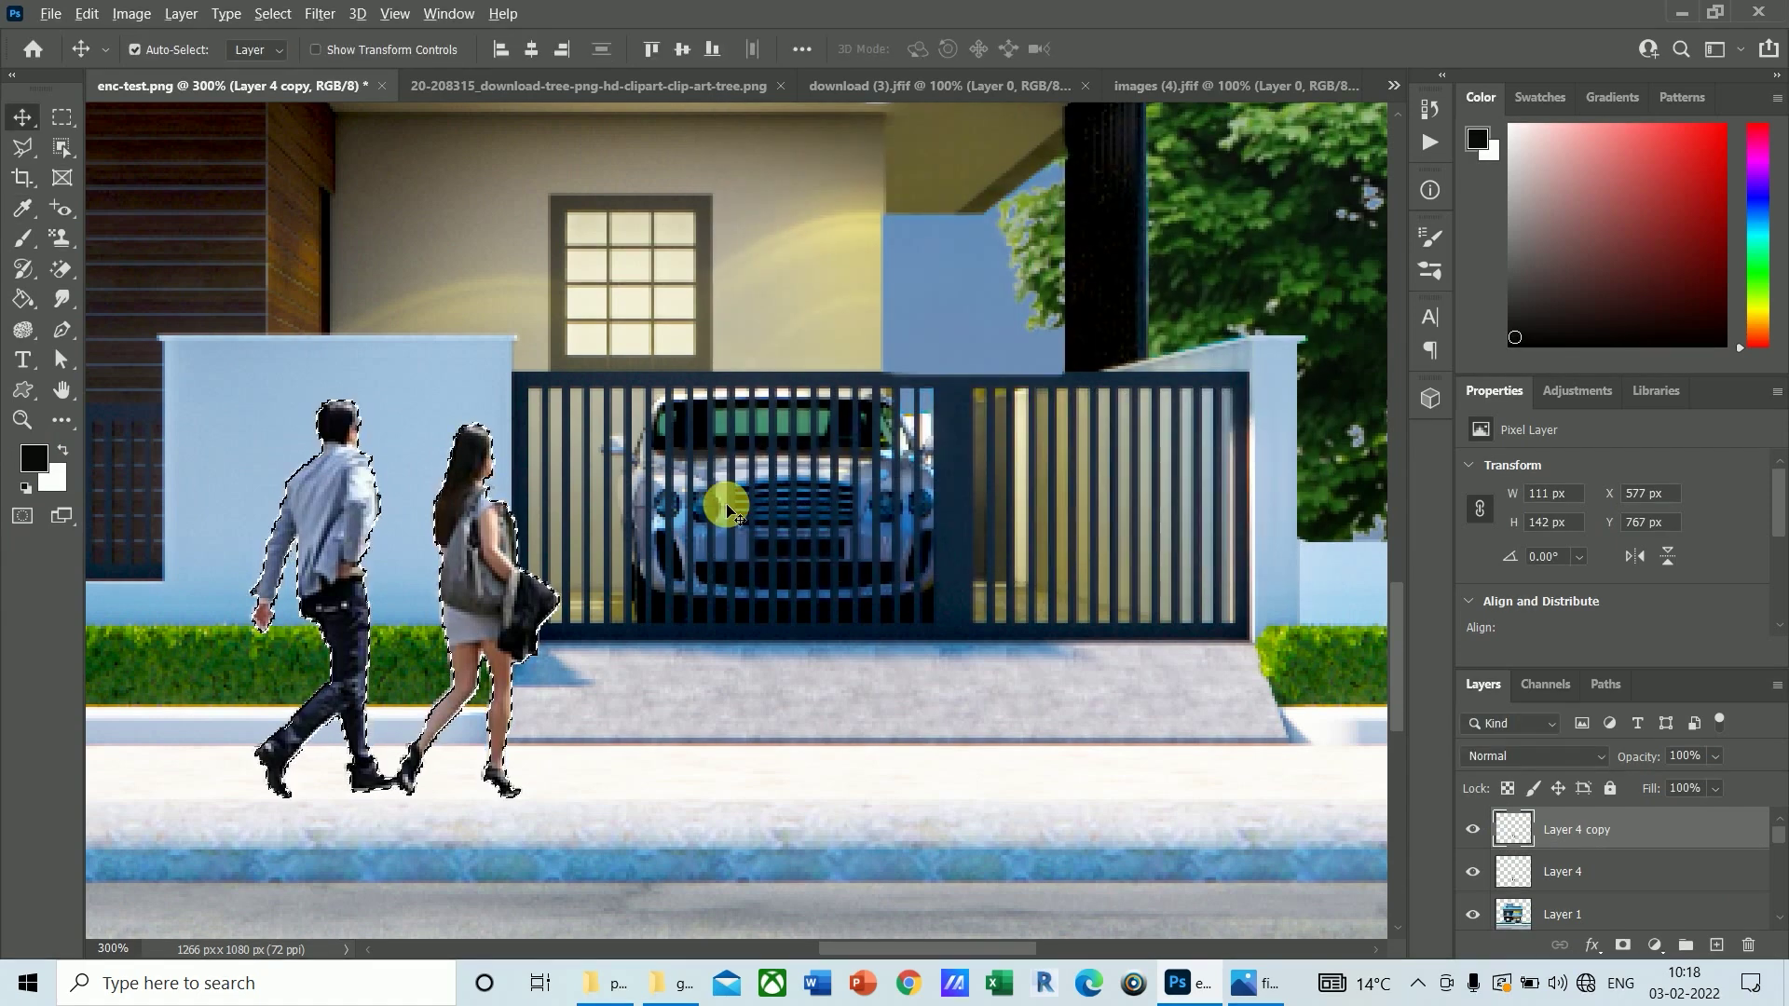
key(alt+BackSpace)
key(ctrl+d)
Step: Distort the black silhouette into a slanted shadow falling right from the couple's feet, about 158 × 68 px
key(ctrl+t)
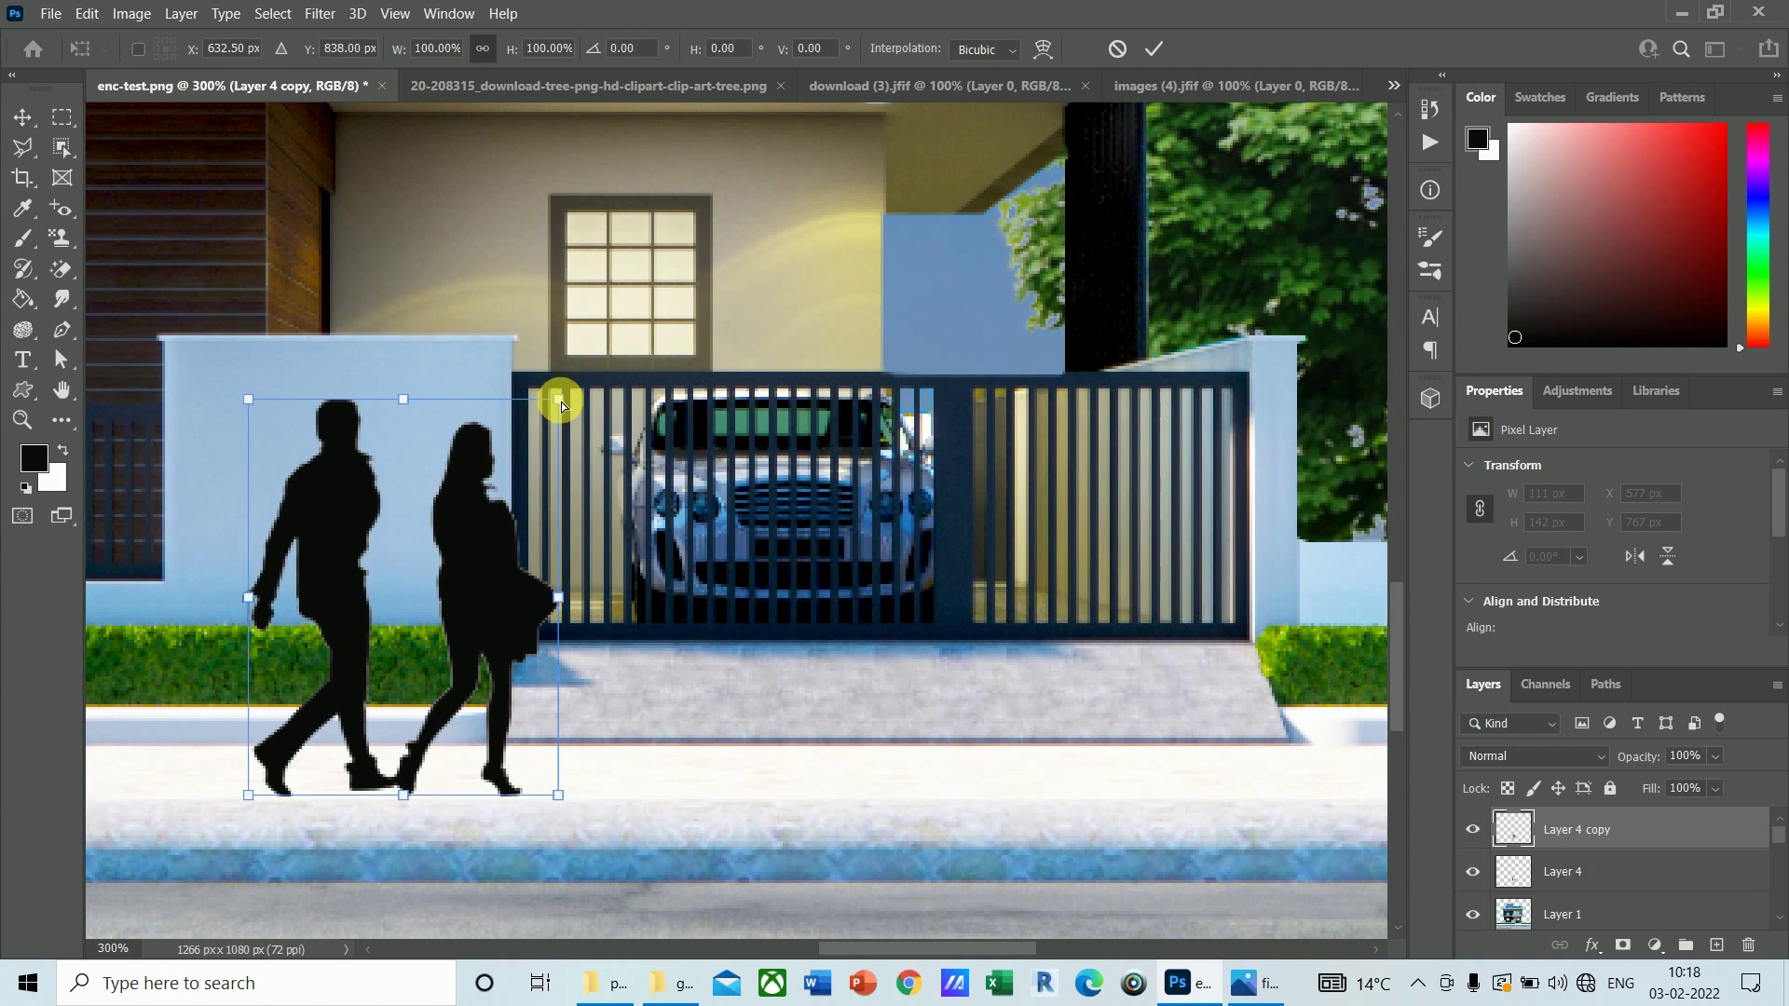
drag(561, 401, 776, 532)
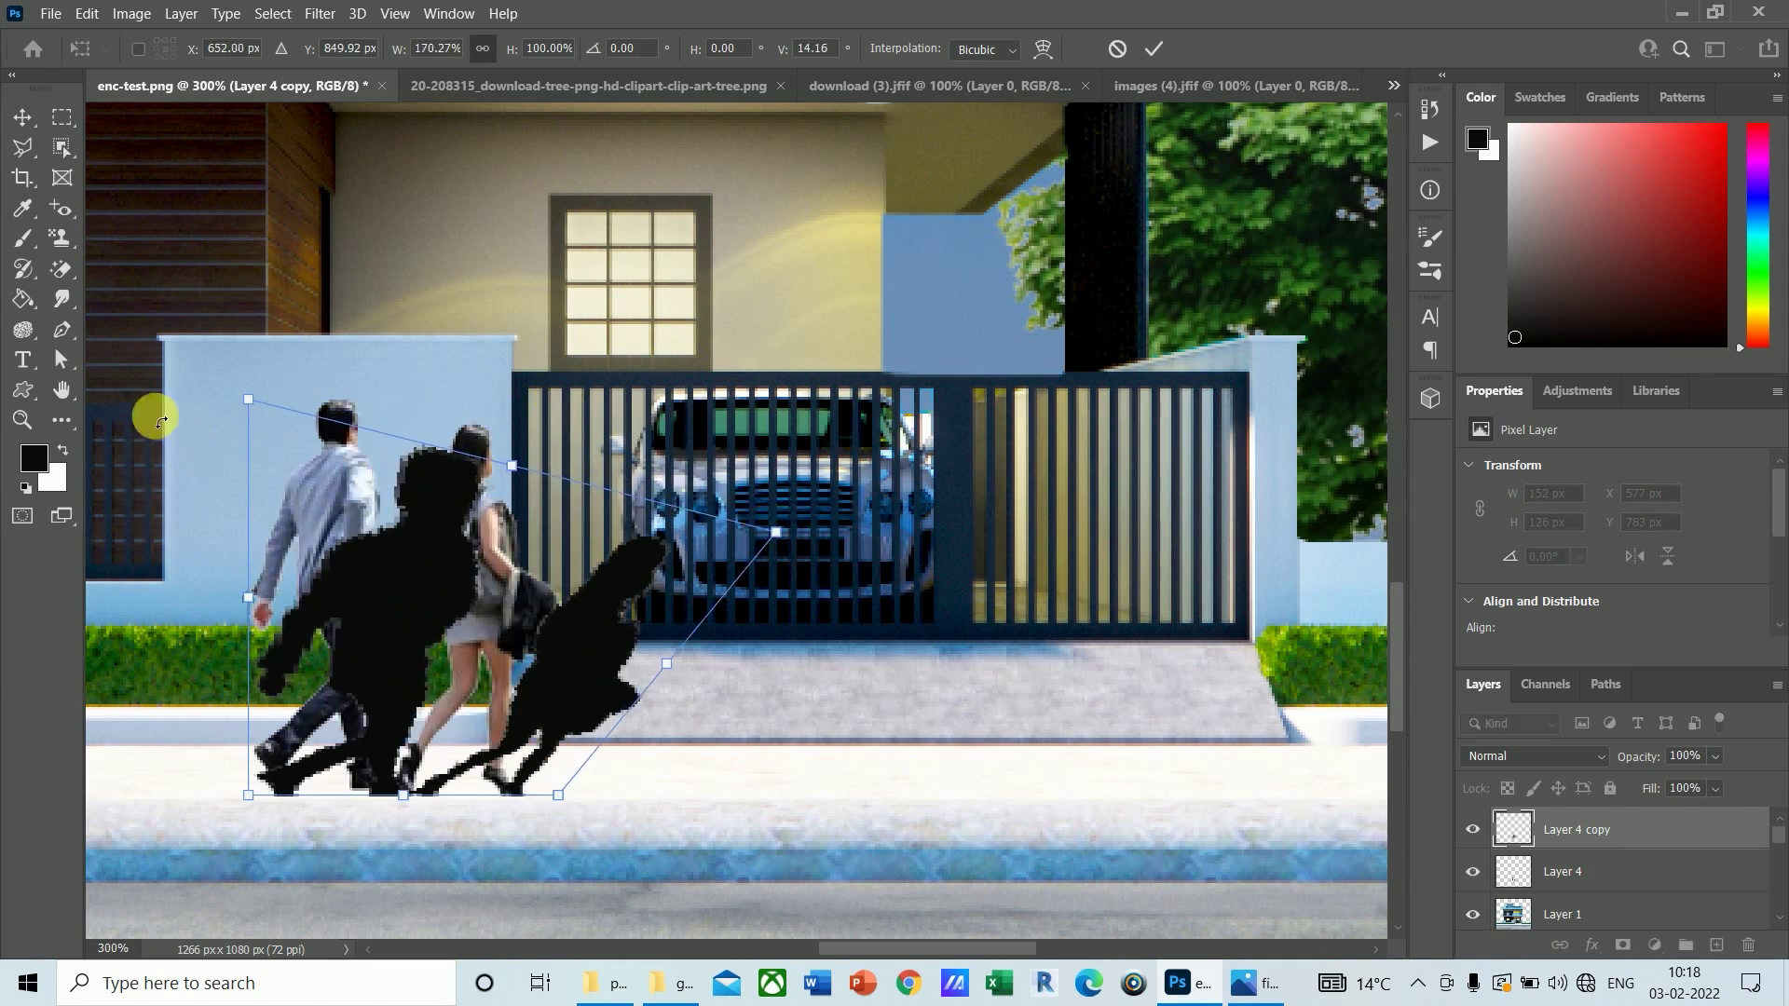
drag(250, 400, 495, 545)
drag(781, 539, 769, 615)
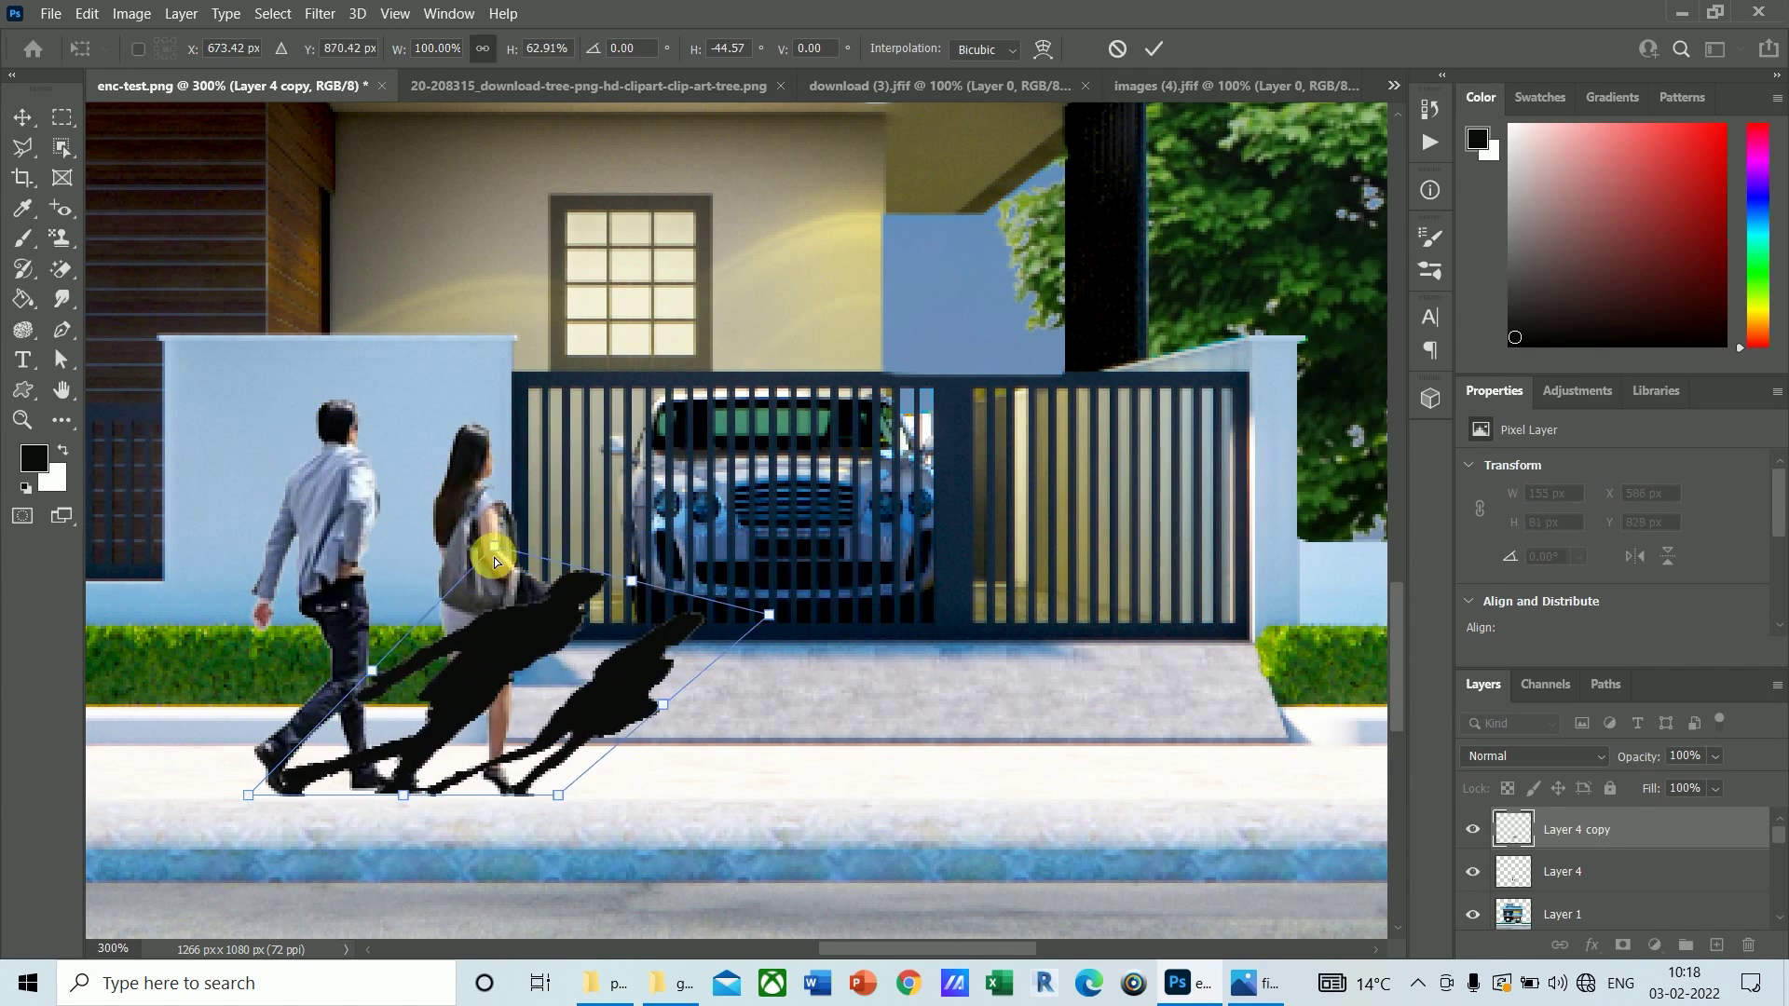
drag(491, 549, 553, 607)
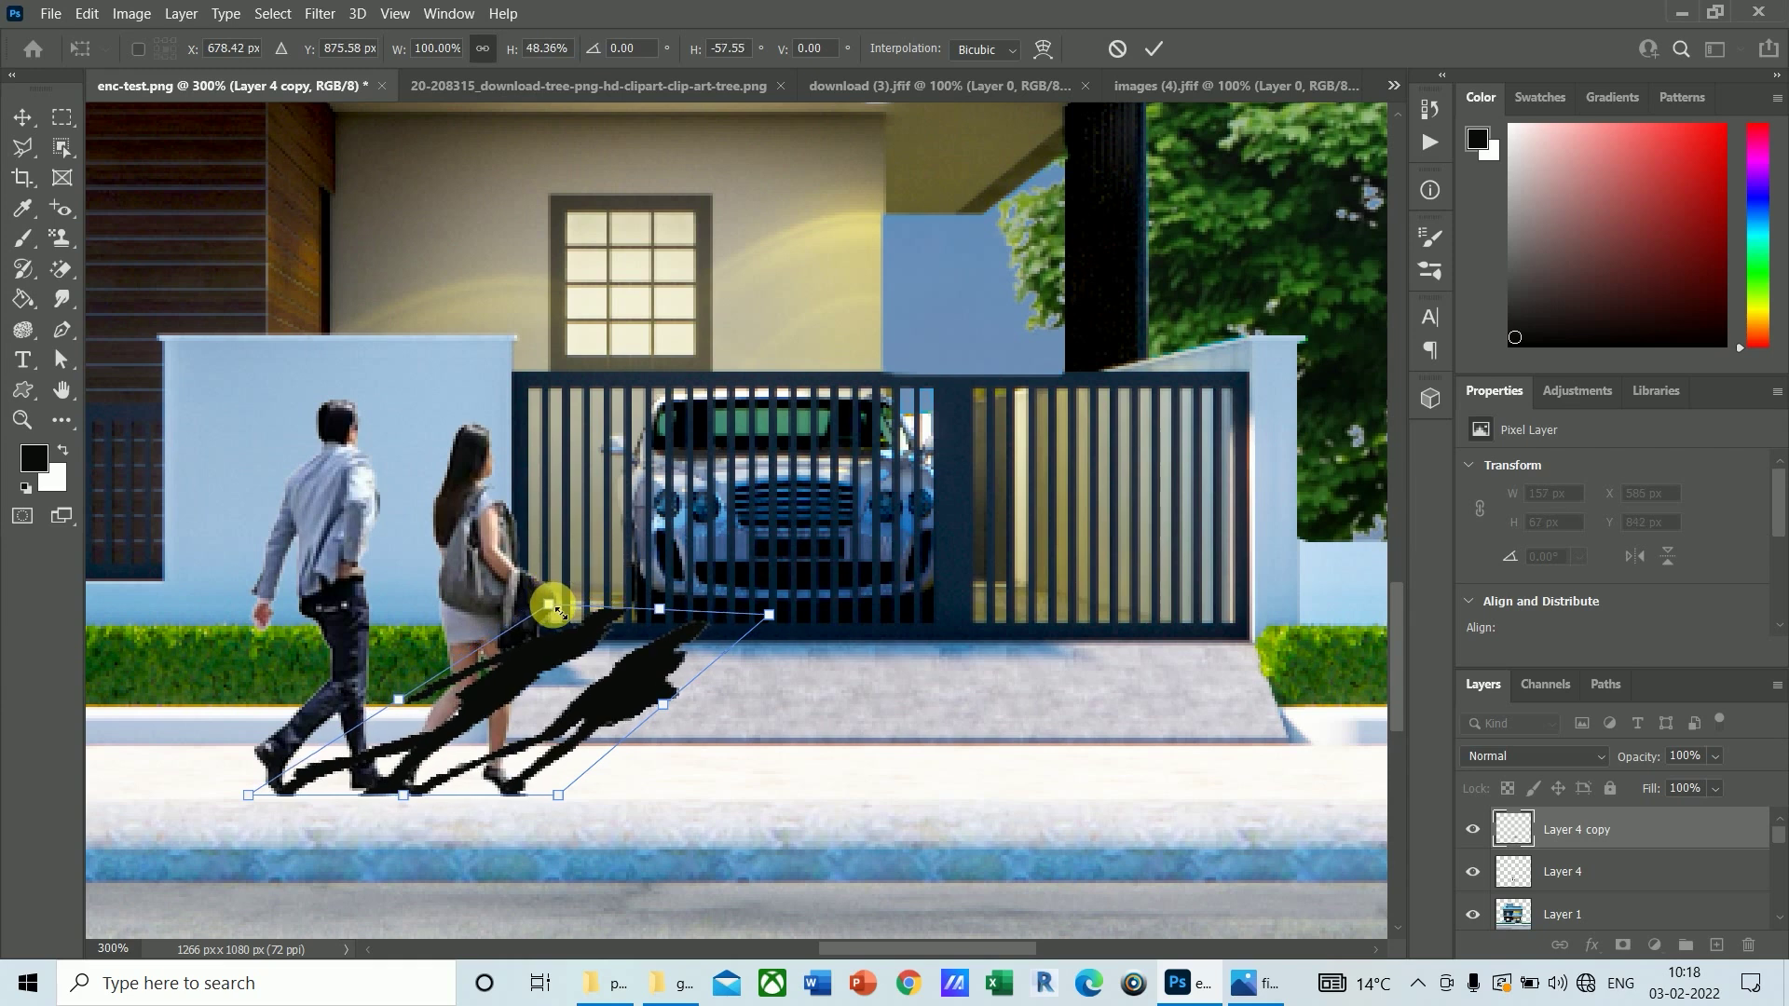
key(Return)
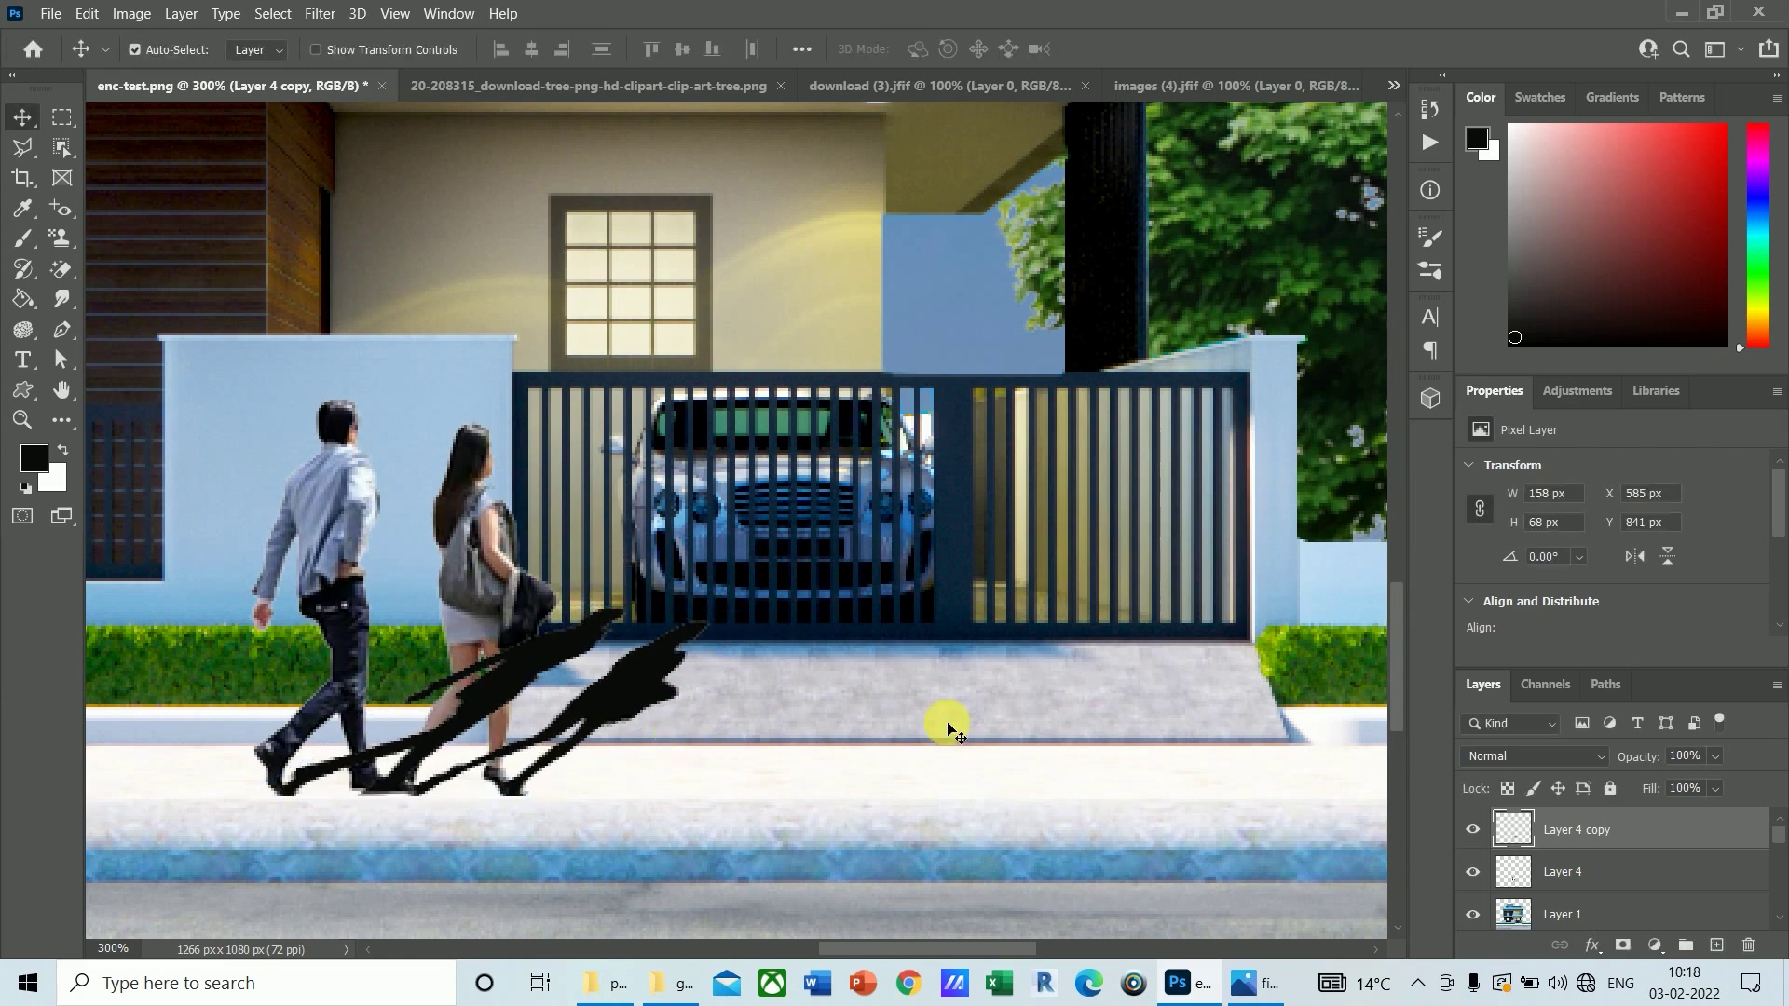
Step: Place the couple's Layer 4 above the shadow layer in the stacking order
click(1577, 872)
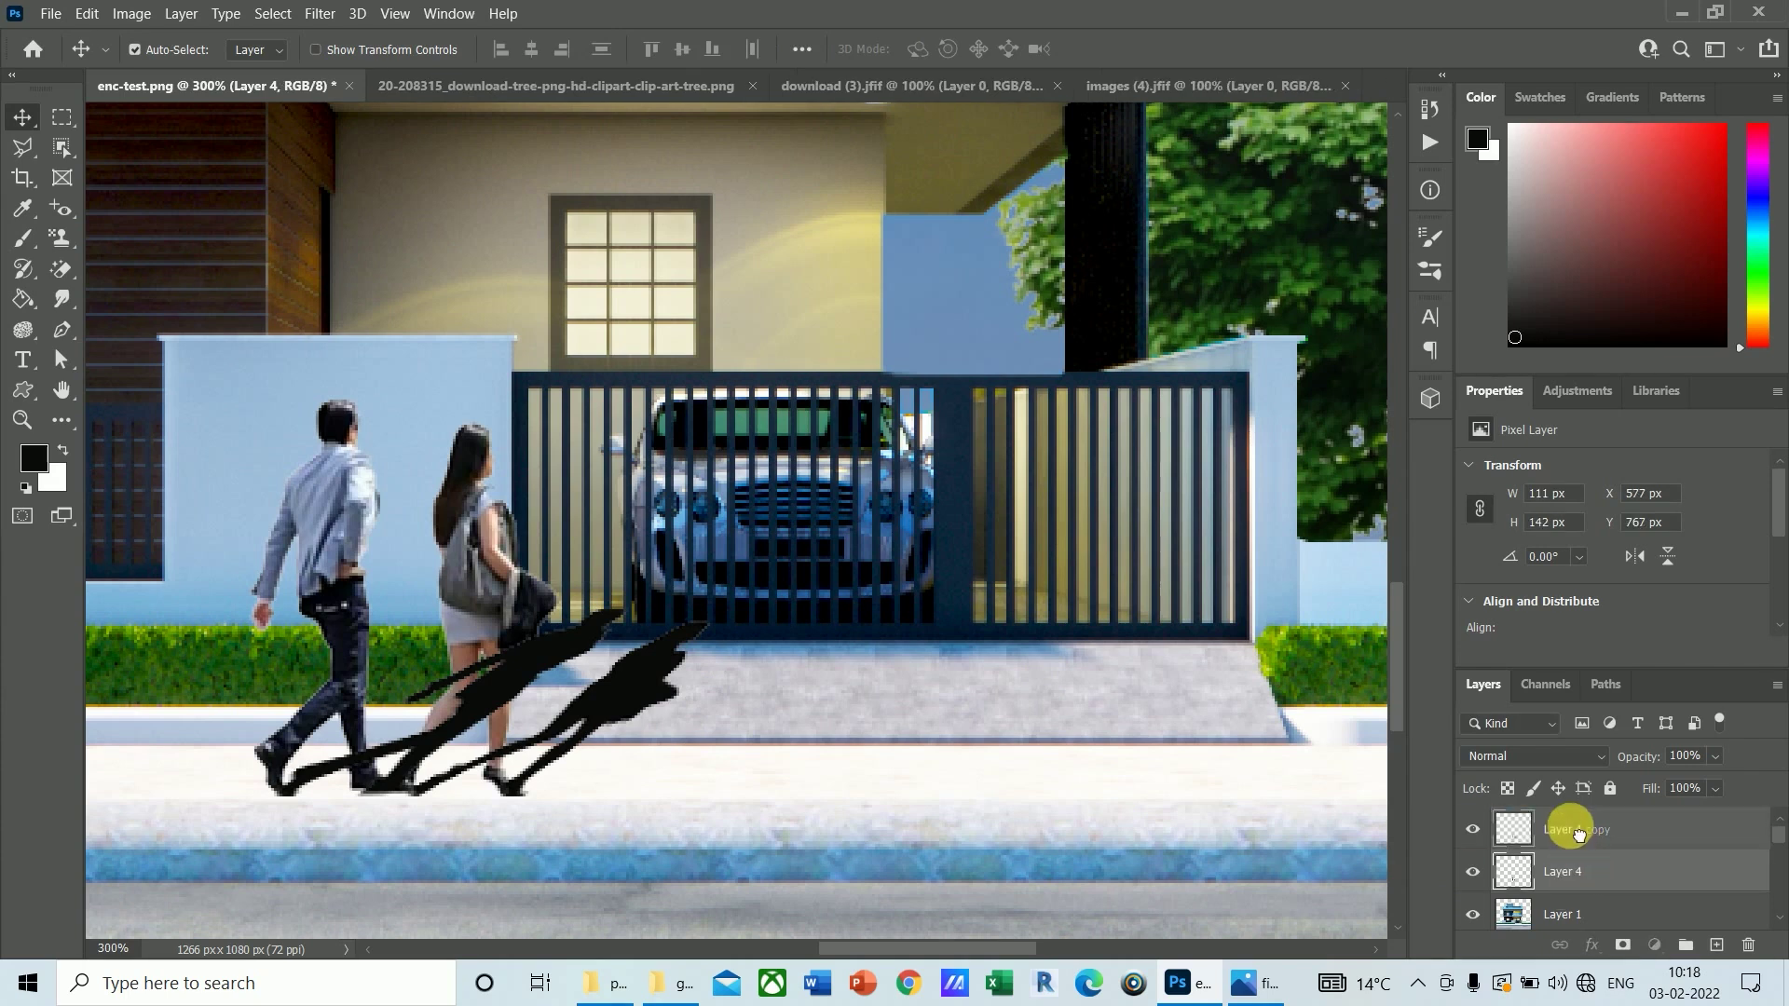
drag(1577, 833, 1571, 822)
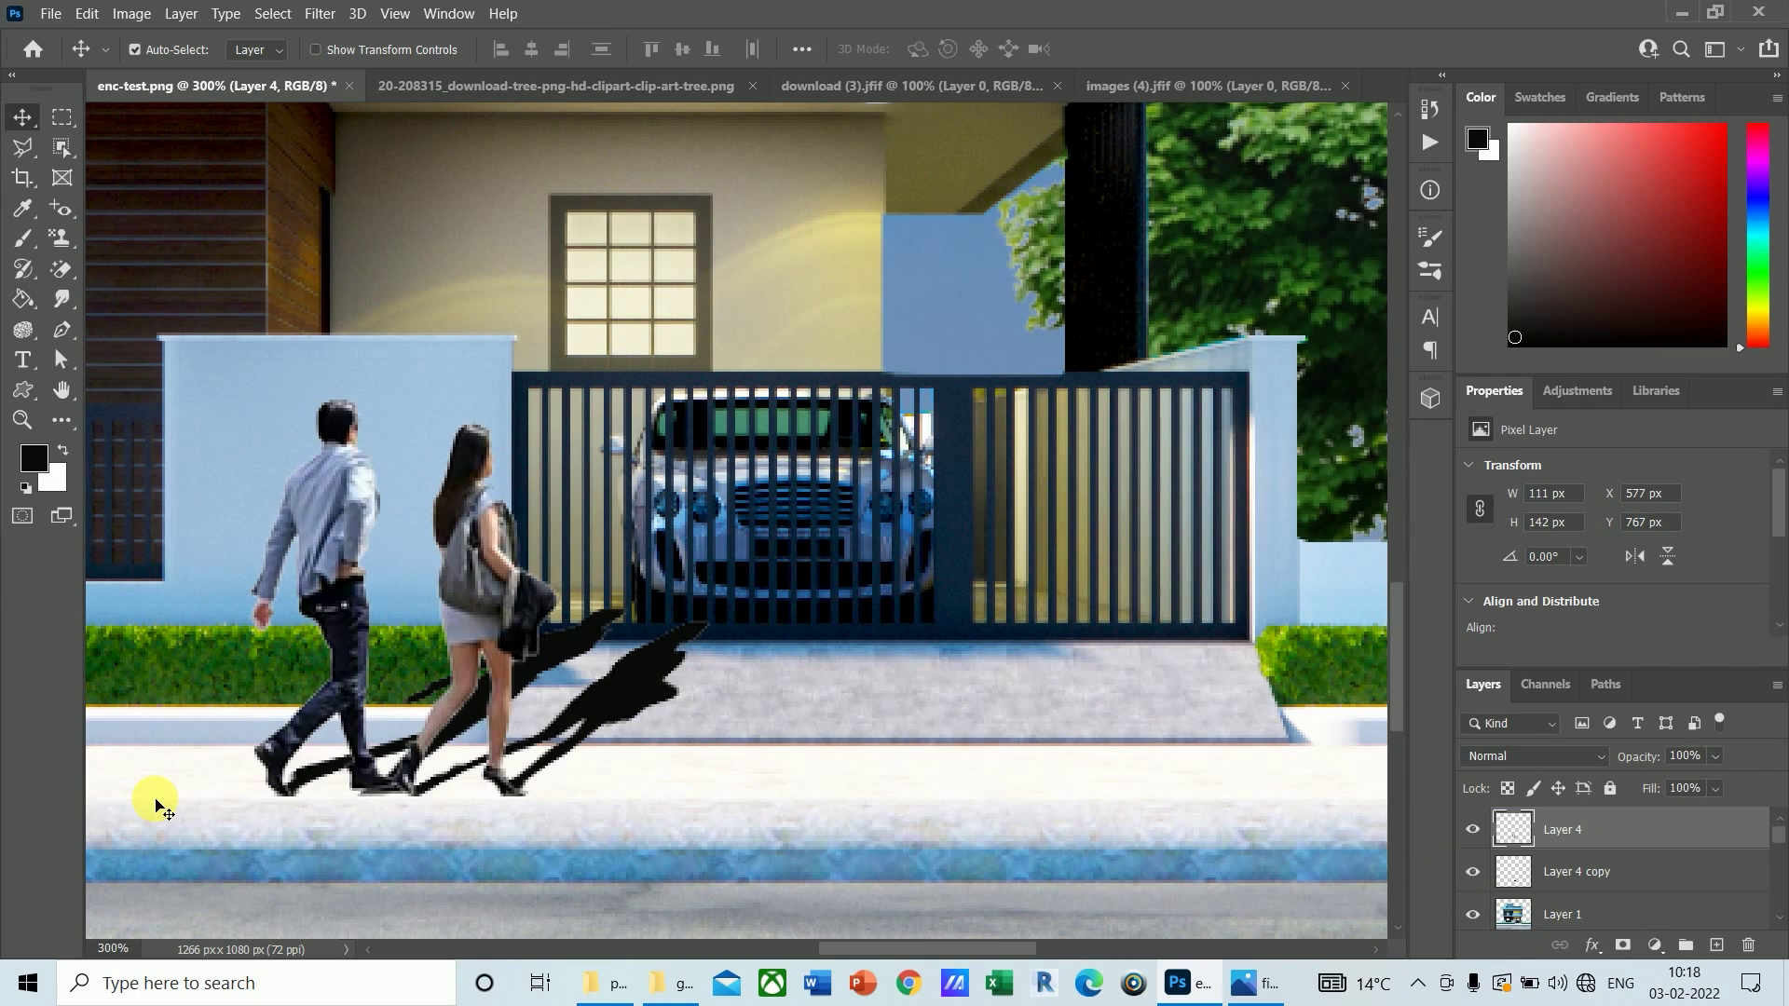
key(ctrl)
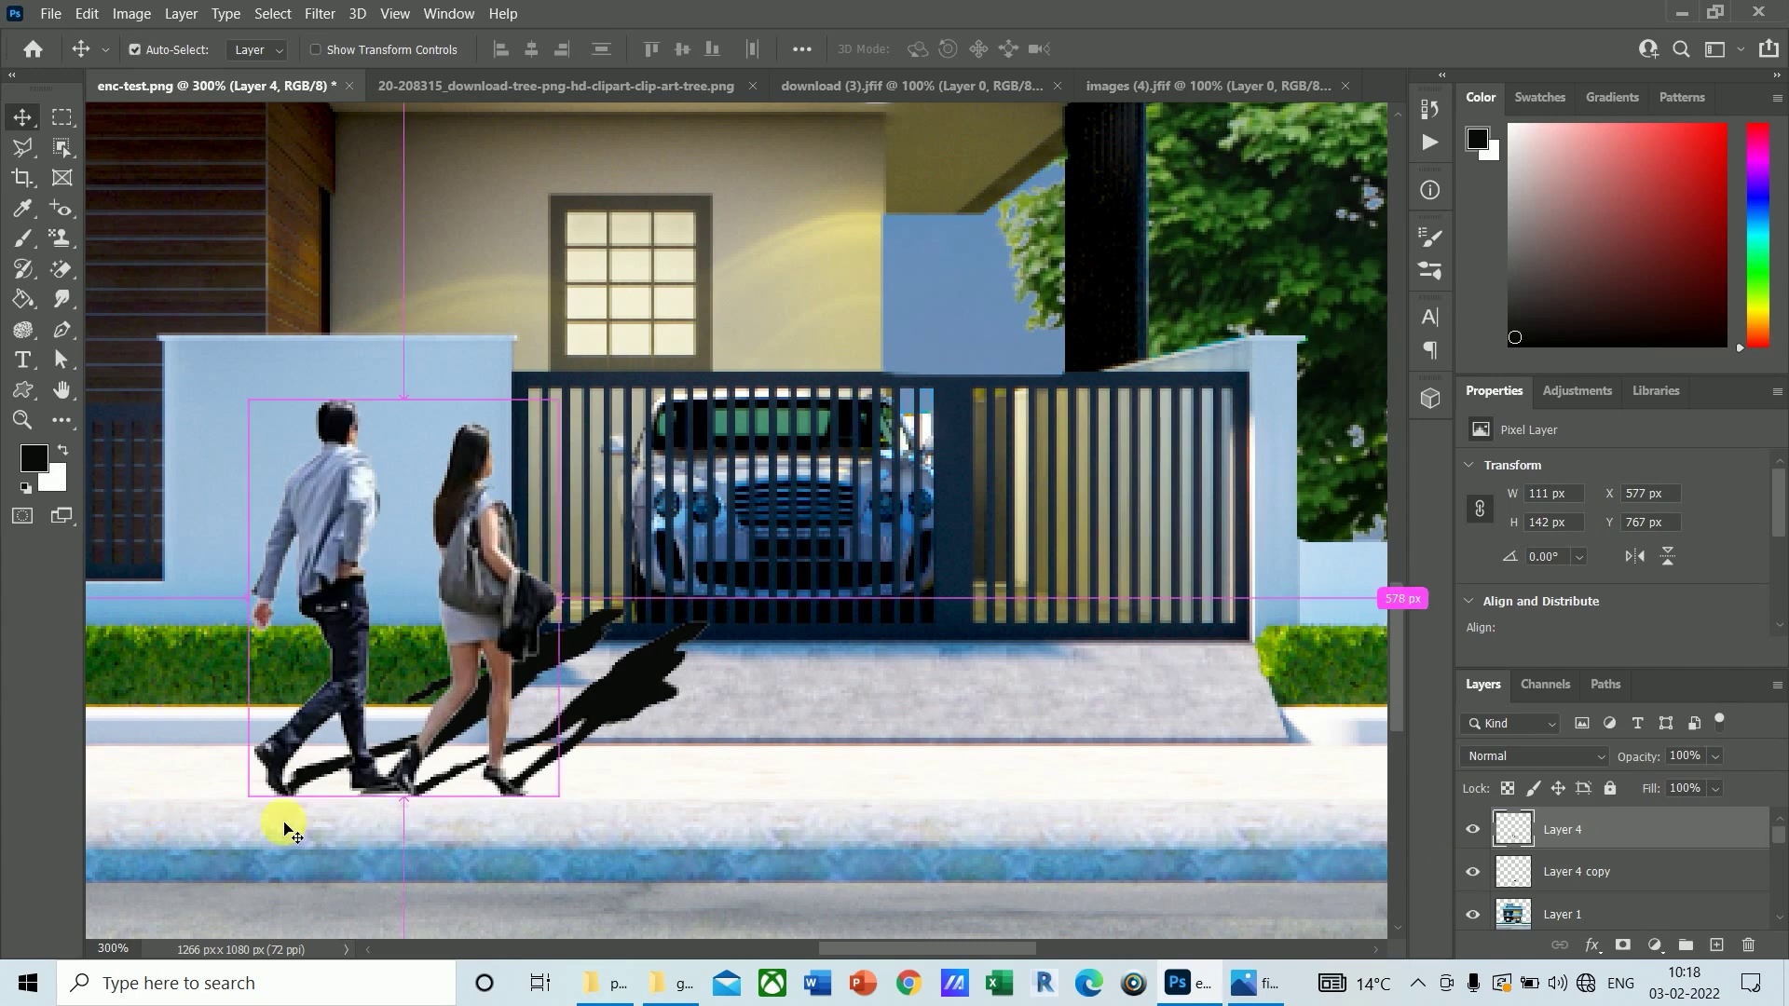
Step: Distort the couple's shadow flatter so it lies along the pavement, about 151 × 42 px
click(1598, 882)
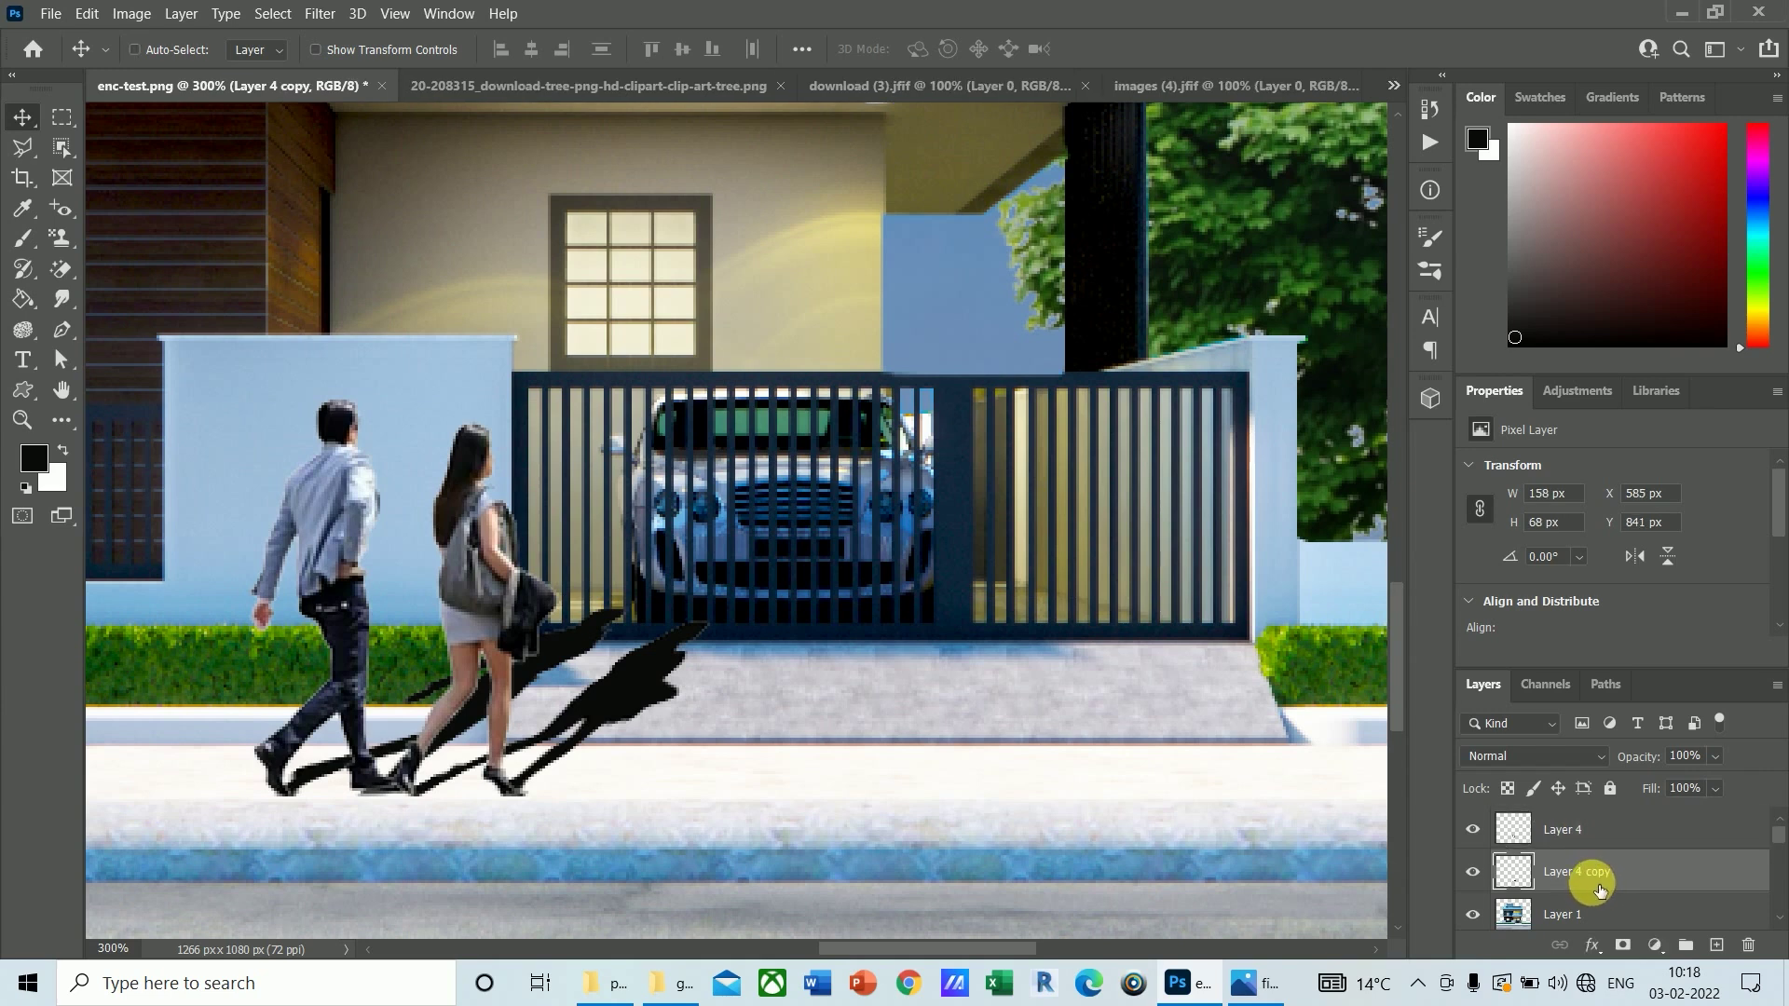
key(ctrl+t)
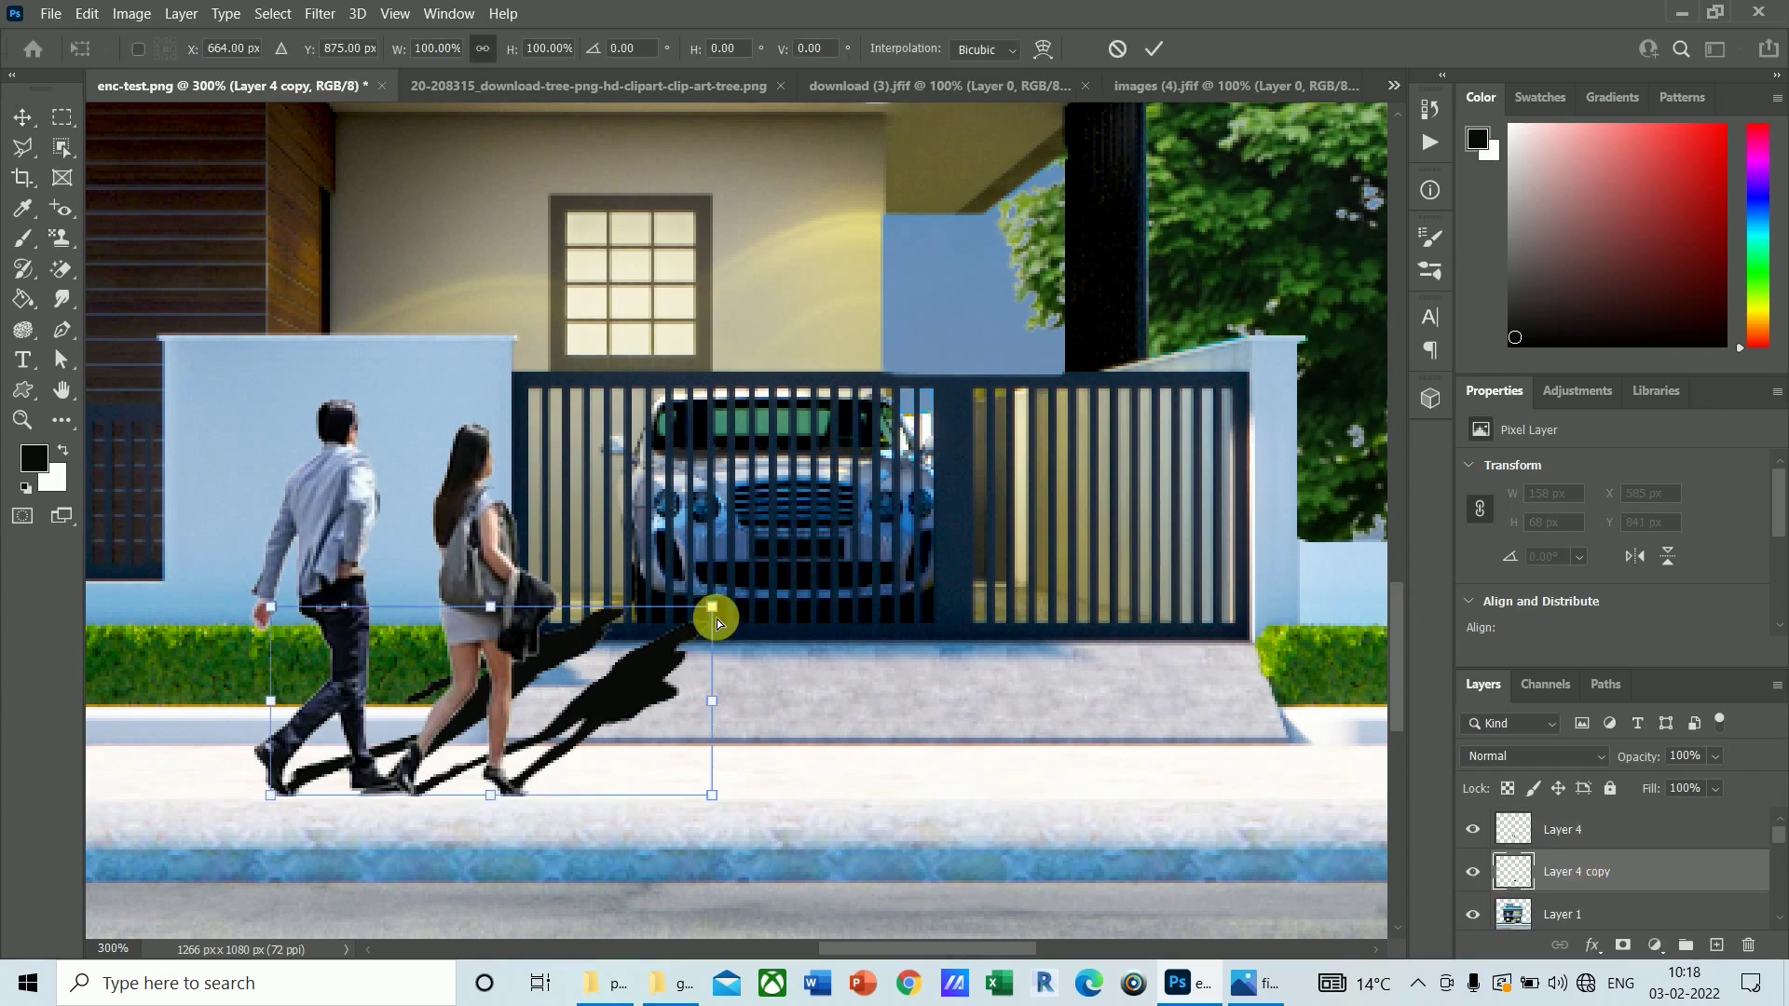
drag(717, 607, 662, 657)
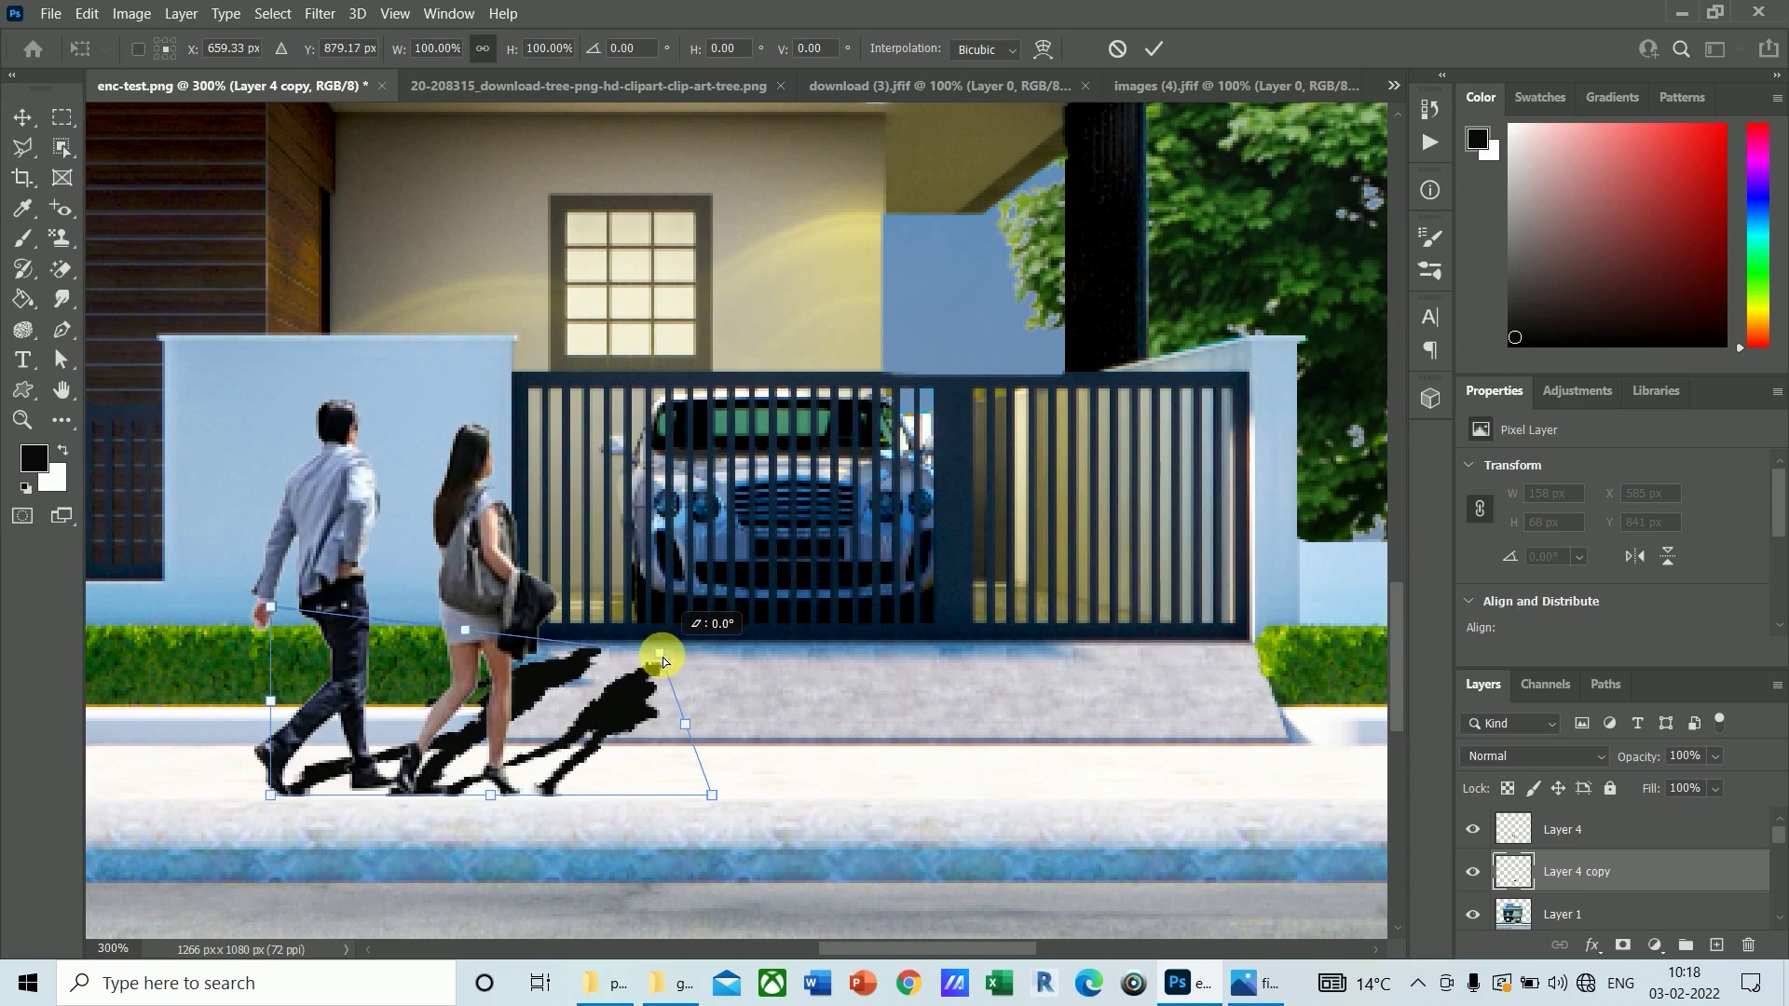
drag(271, 608, 357, 656)
drag(721, 802, 676, 796)
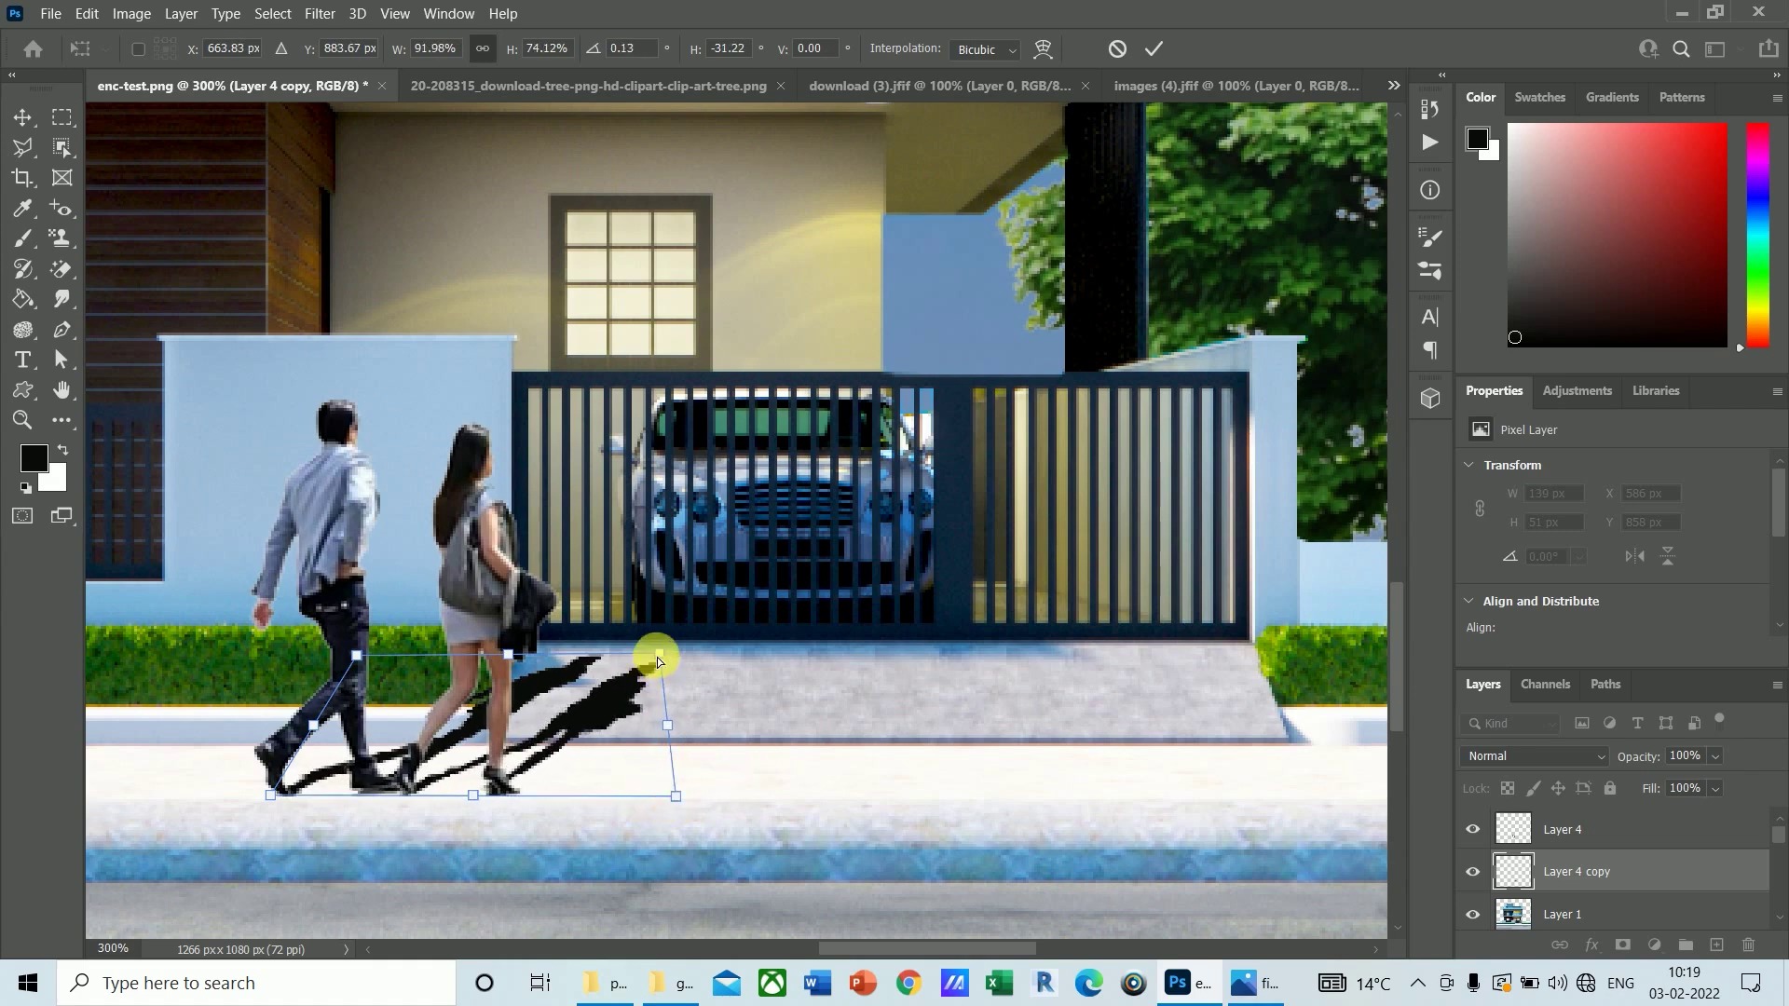
key(ctrl+z)
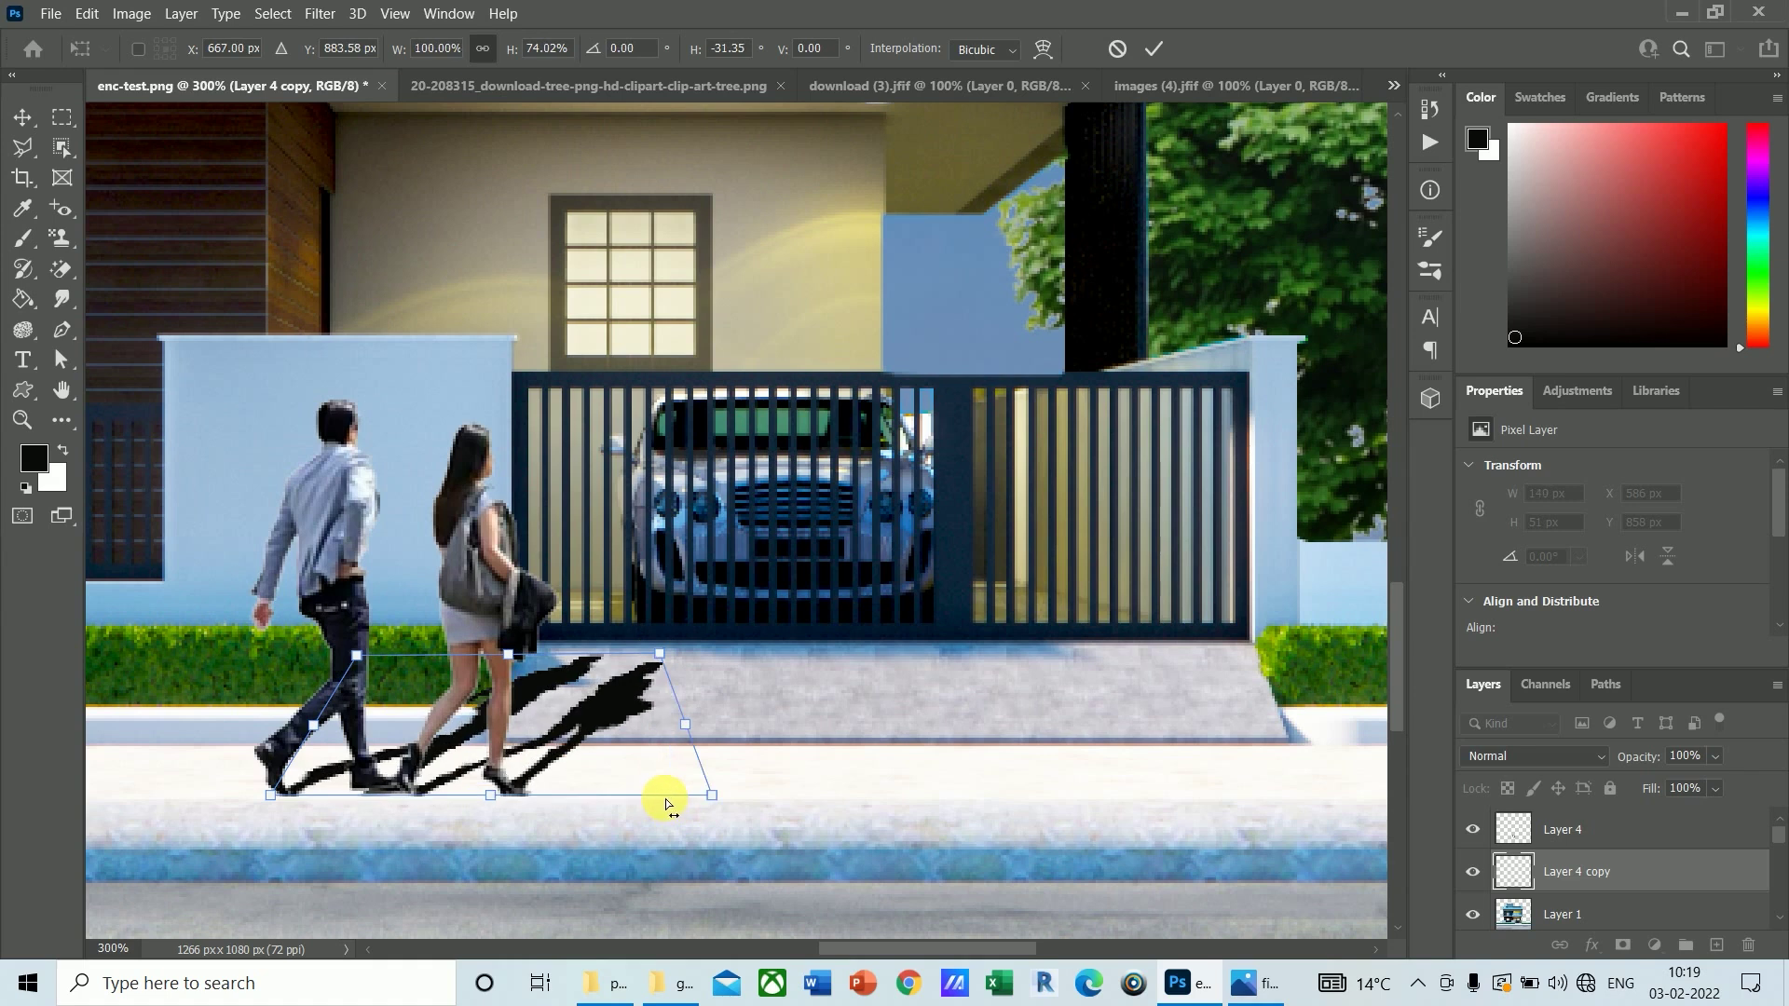
mouse_move(660, 657)
mouse_down()
mouse_move(677, 655)
mouse_move(641, 685)
mouse_move(665, 688)
mouse_up()
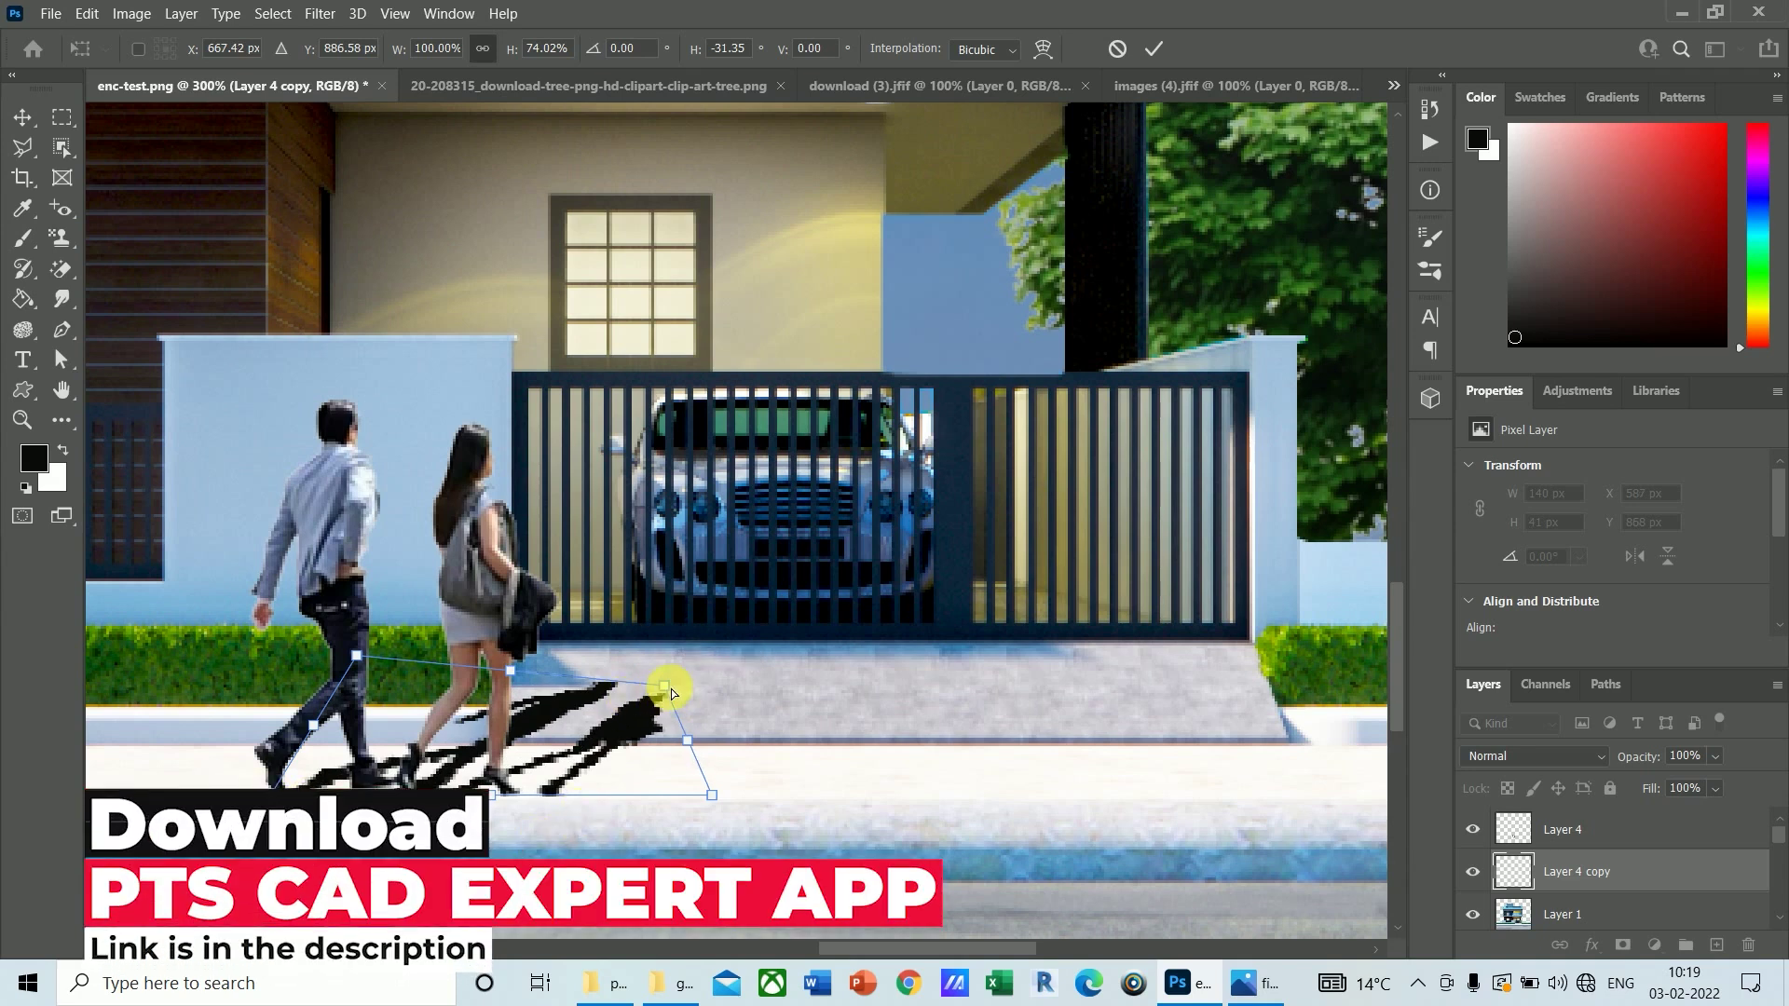
drag(680, 688, 709, 685)
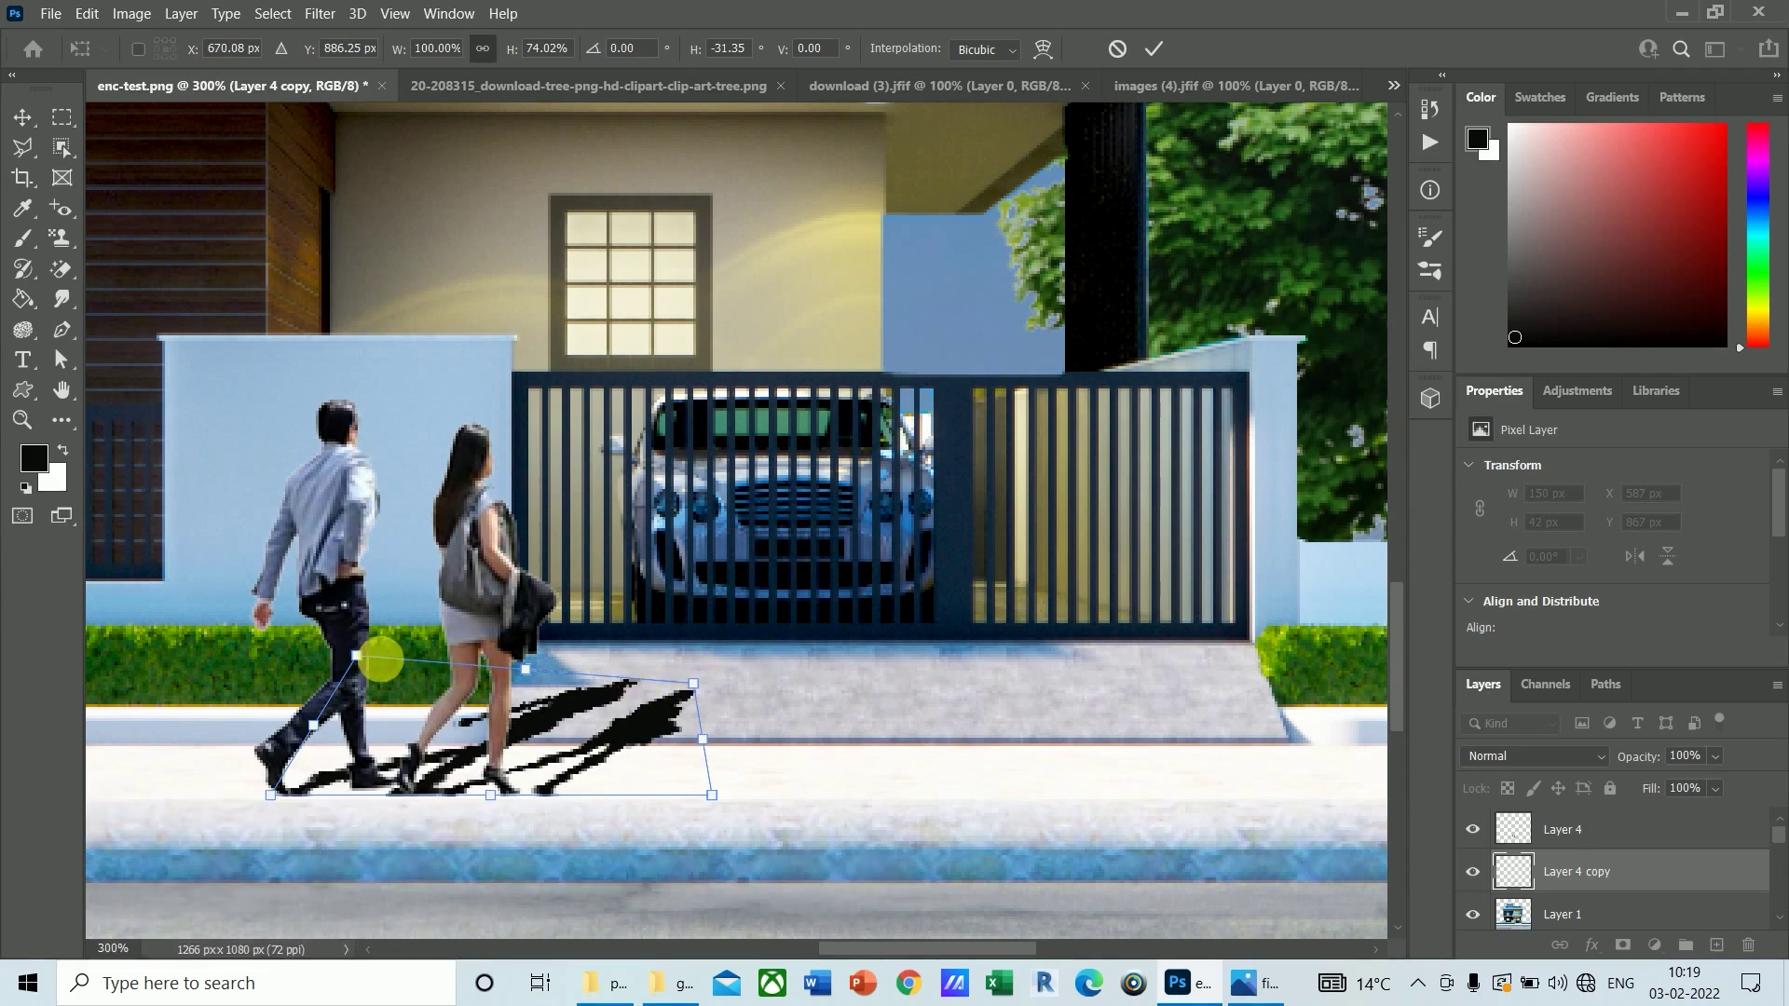
drag(356, 662, 387, 659)
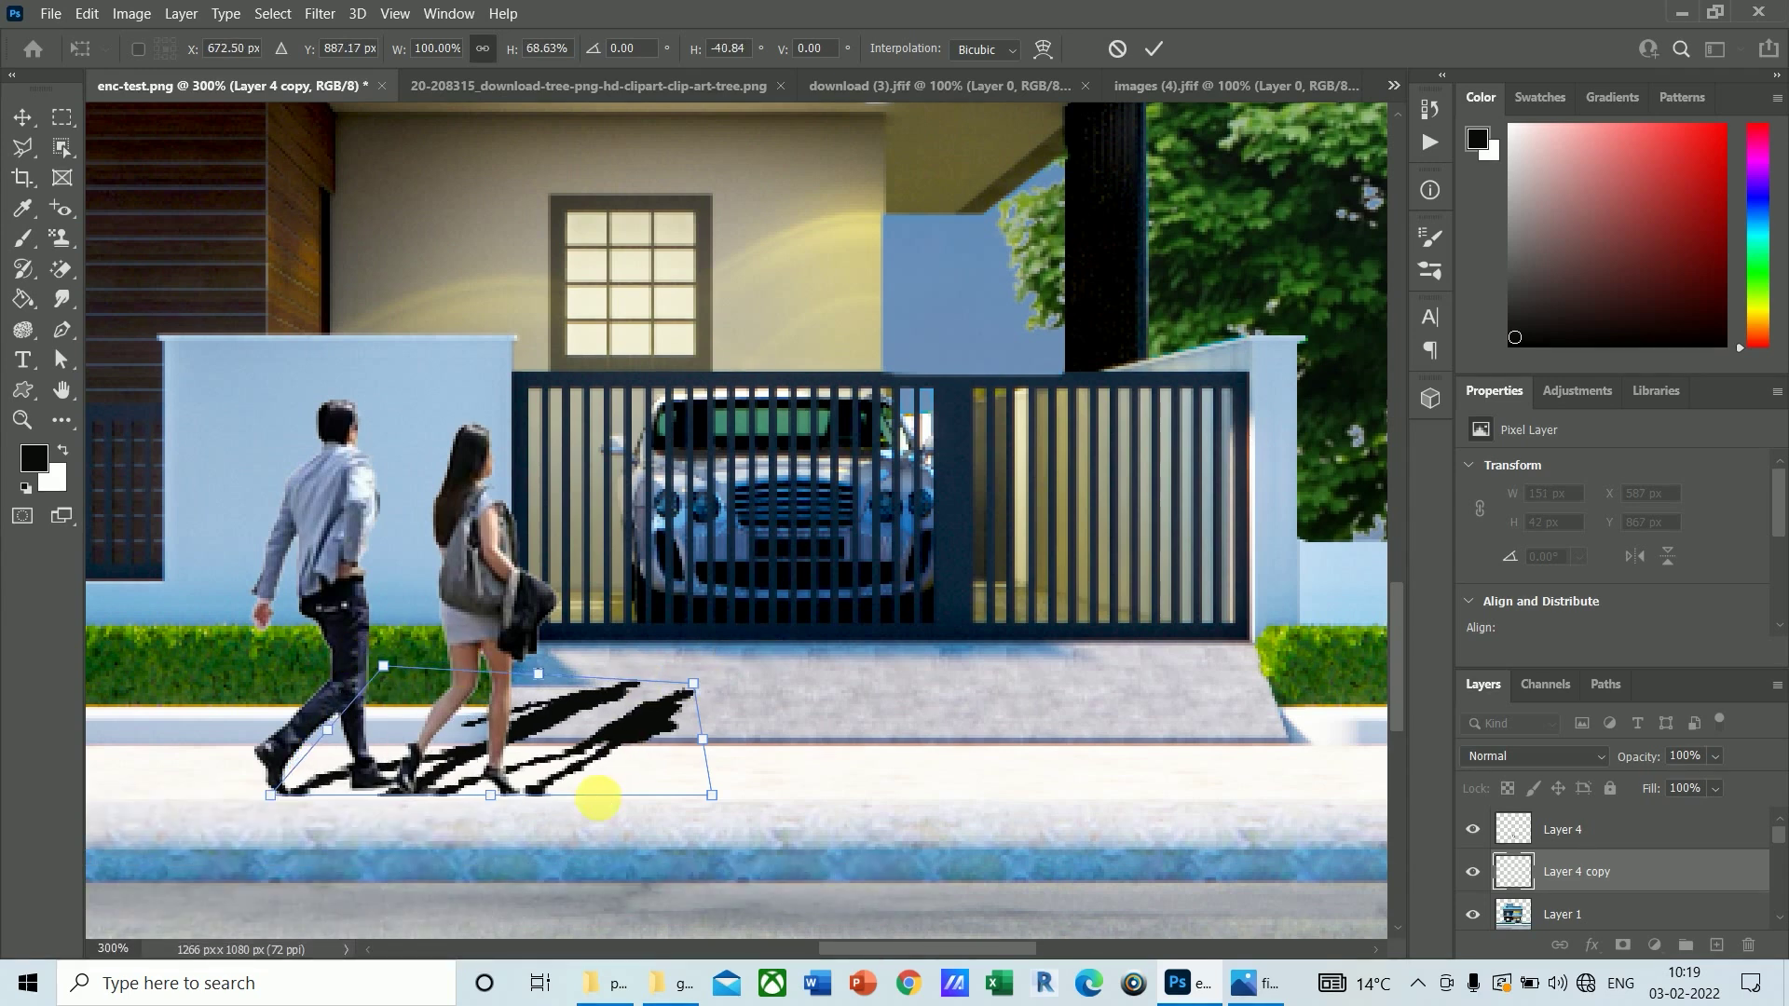
key(Return)
Step: Lower the shadow layer's opacity to 59%
key(ctrl+minus)
key(ctrl+minus)
key(ctrl+minus)
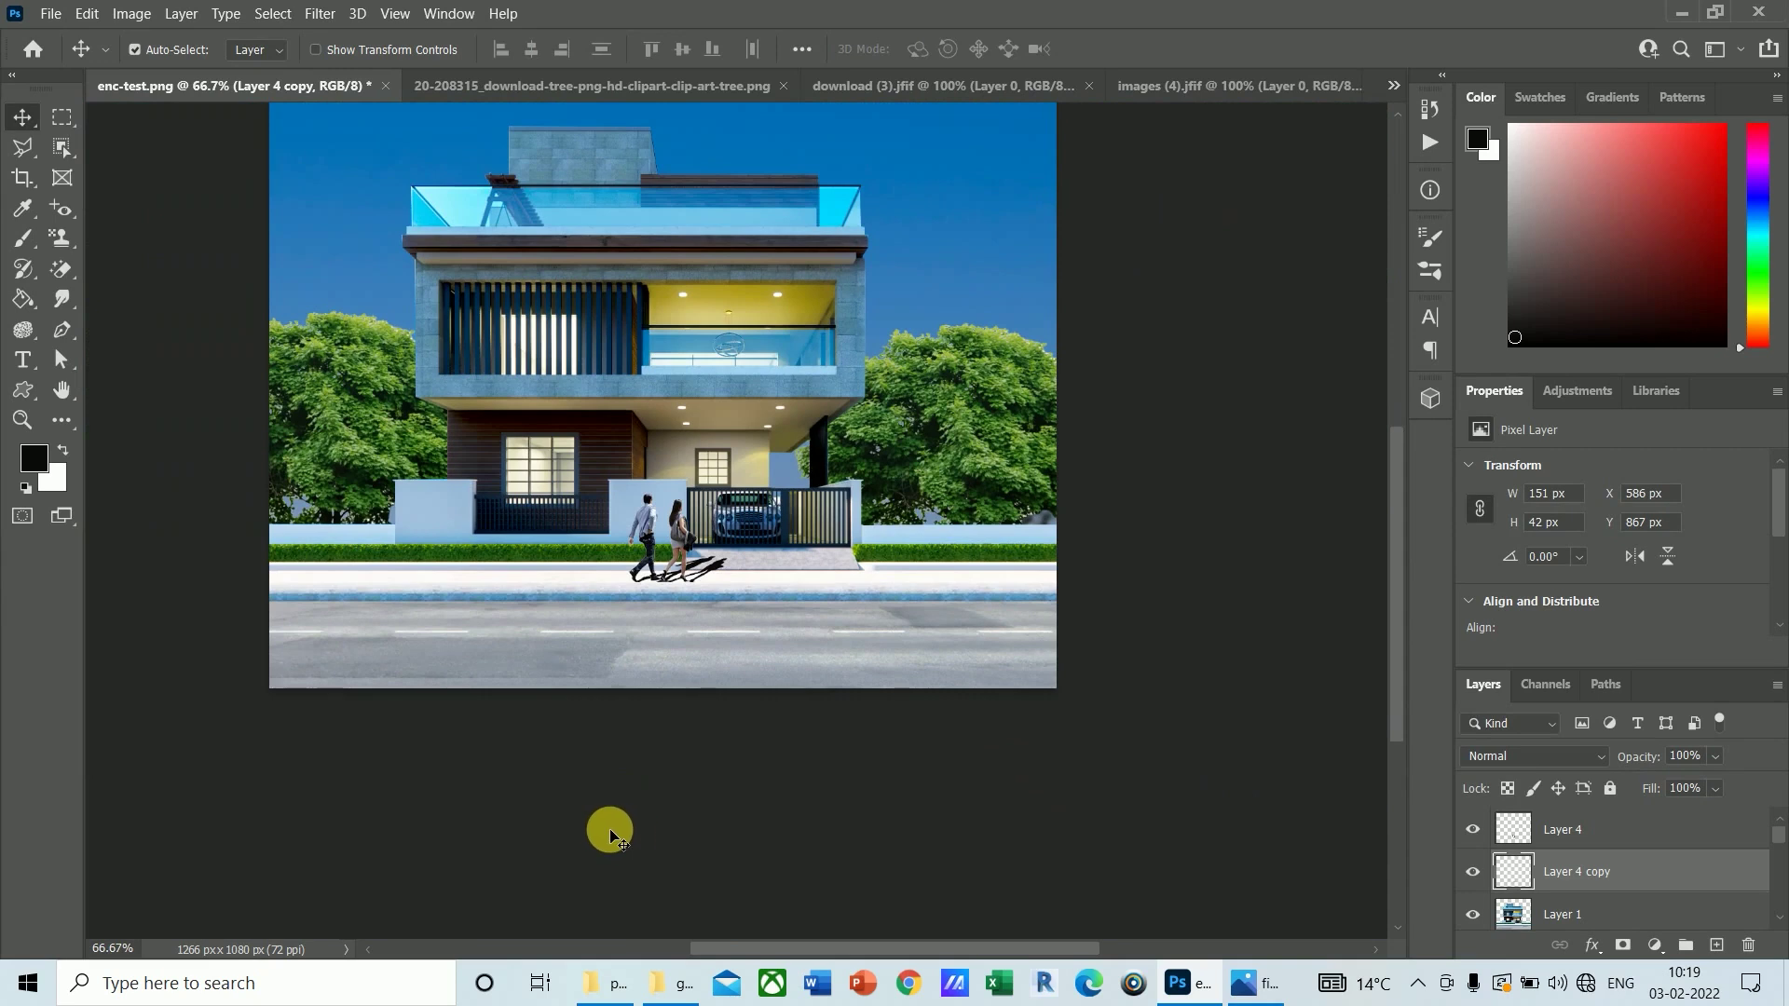
click(1715, 757)
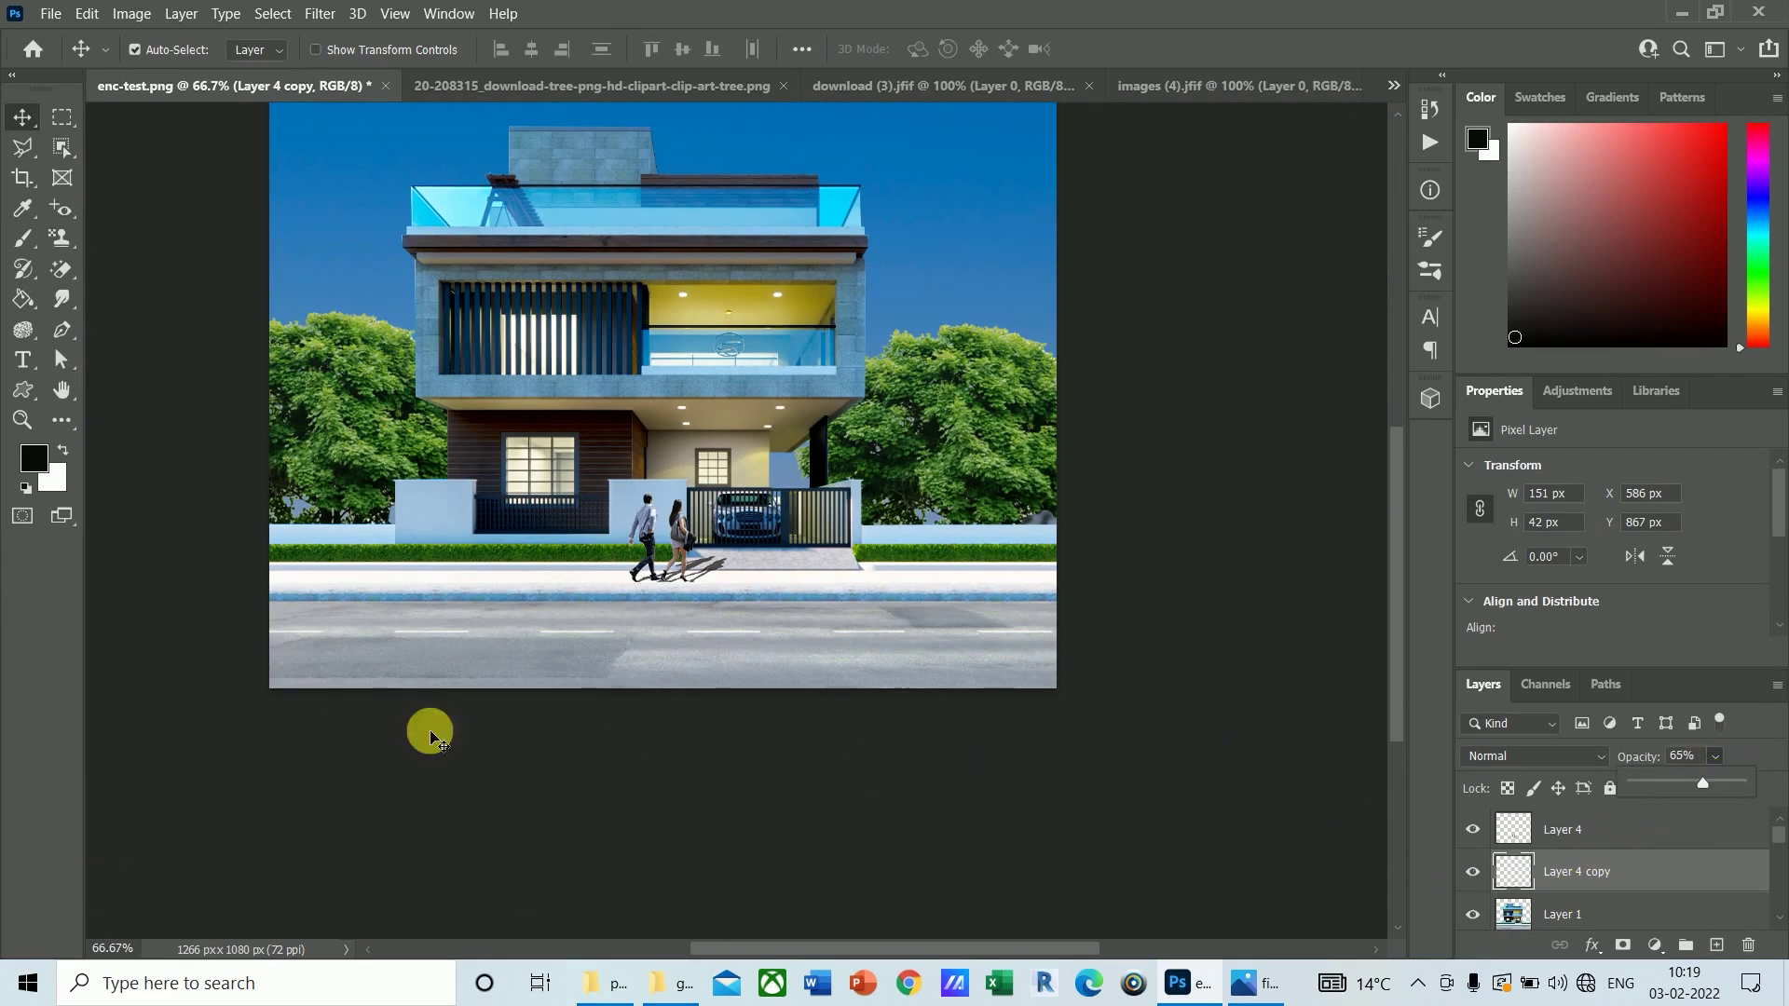
key(ctrl+plus)
key(ctrl+plus)
key(ctrl+plus)
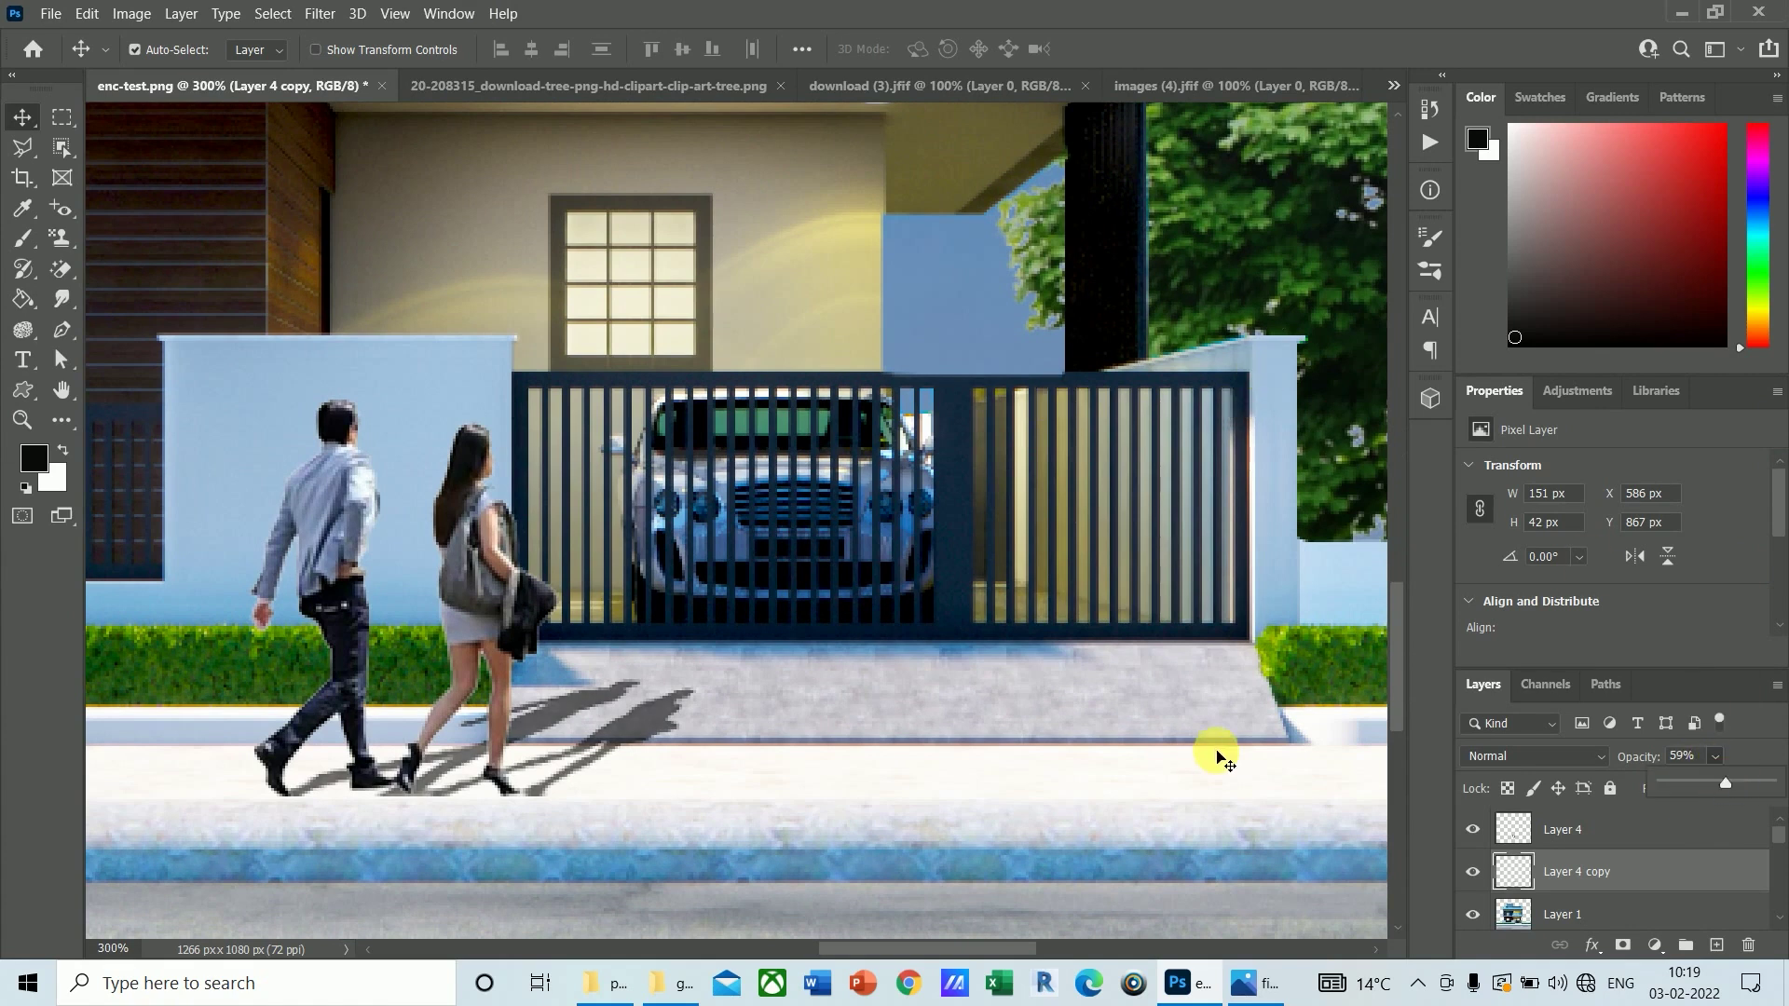
click(1259, 744)
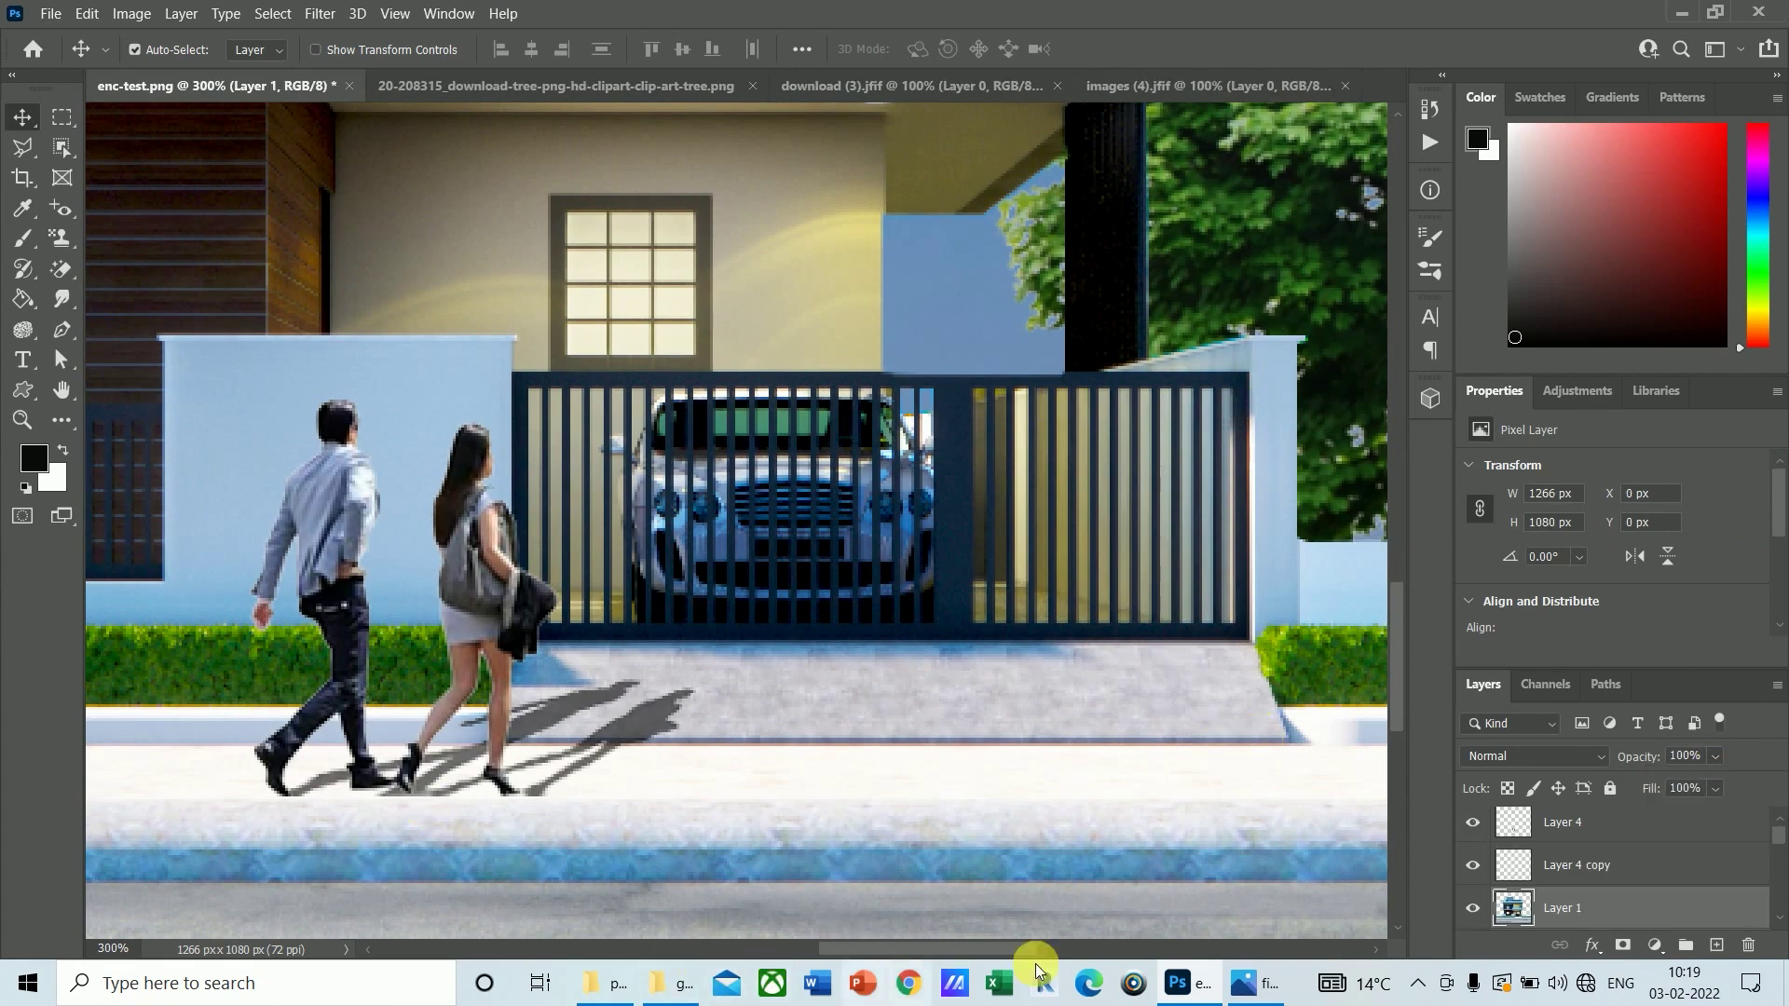
Step: Open the grey-blue car image 15114_cc0640_001_GA.jpg from the texture folder
drag(926, 948, 993, 969)
click(50, 13)
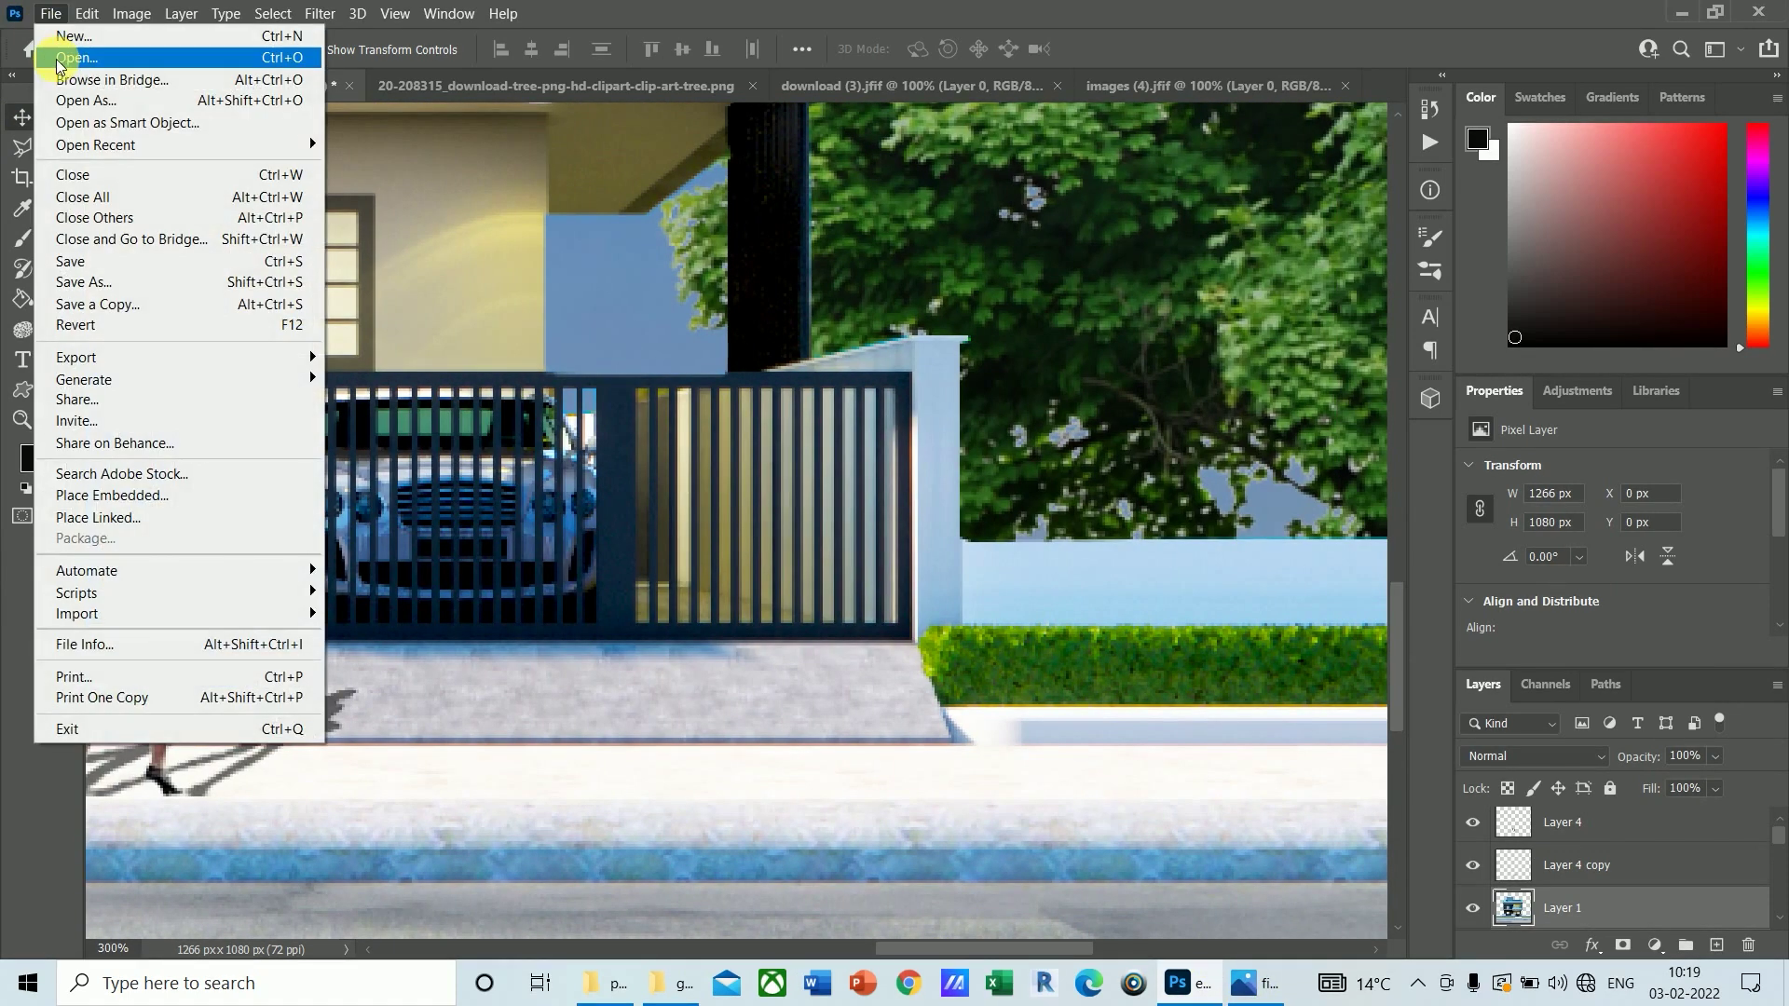
click(56, 60)
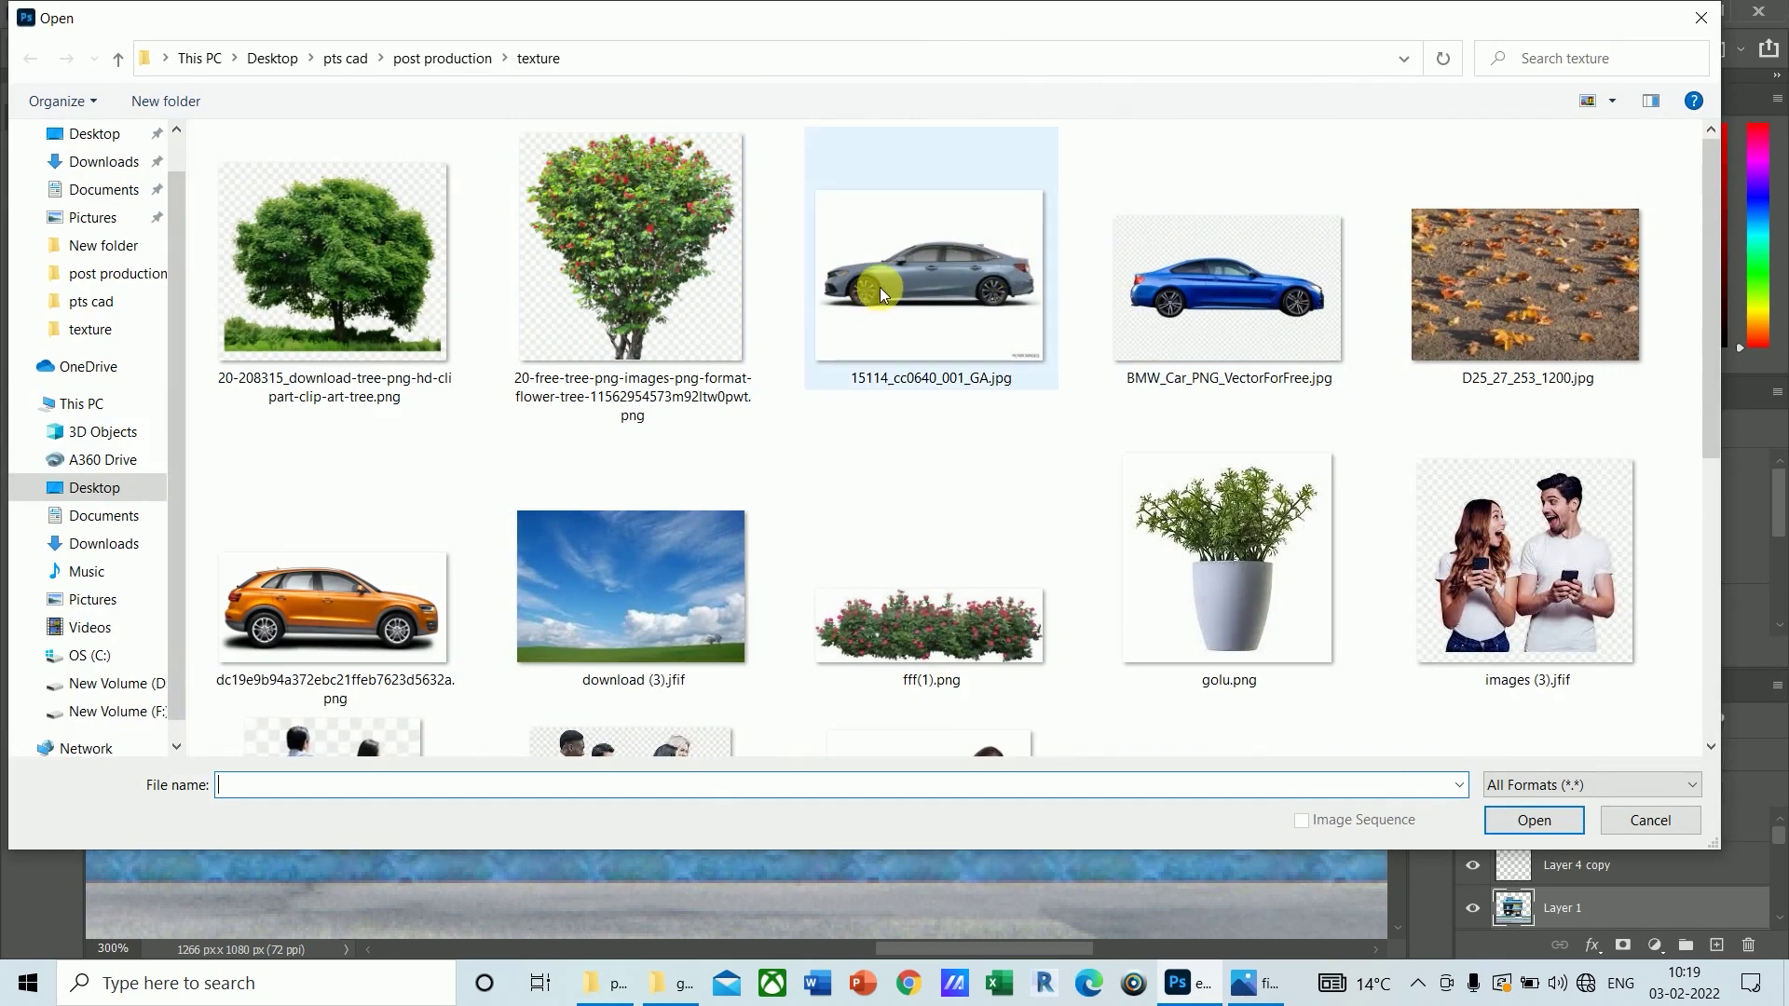
click(880, 287)
click(1533, 820)
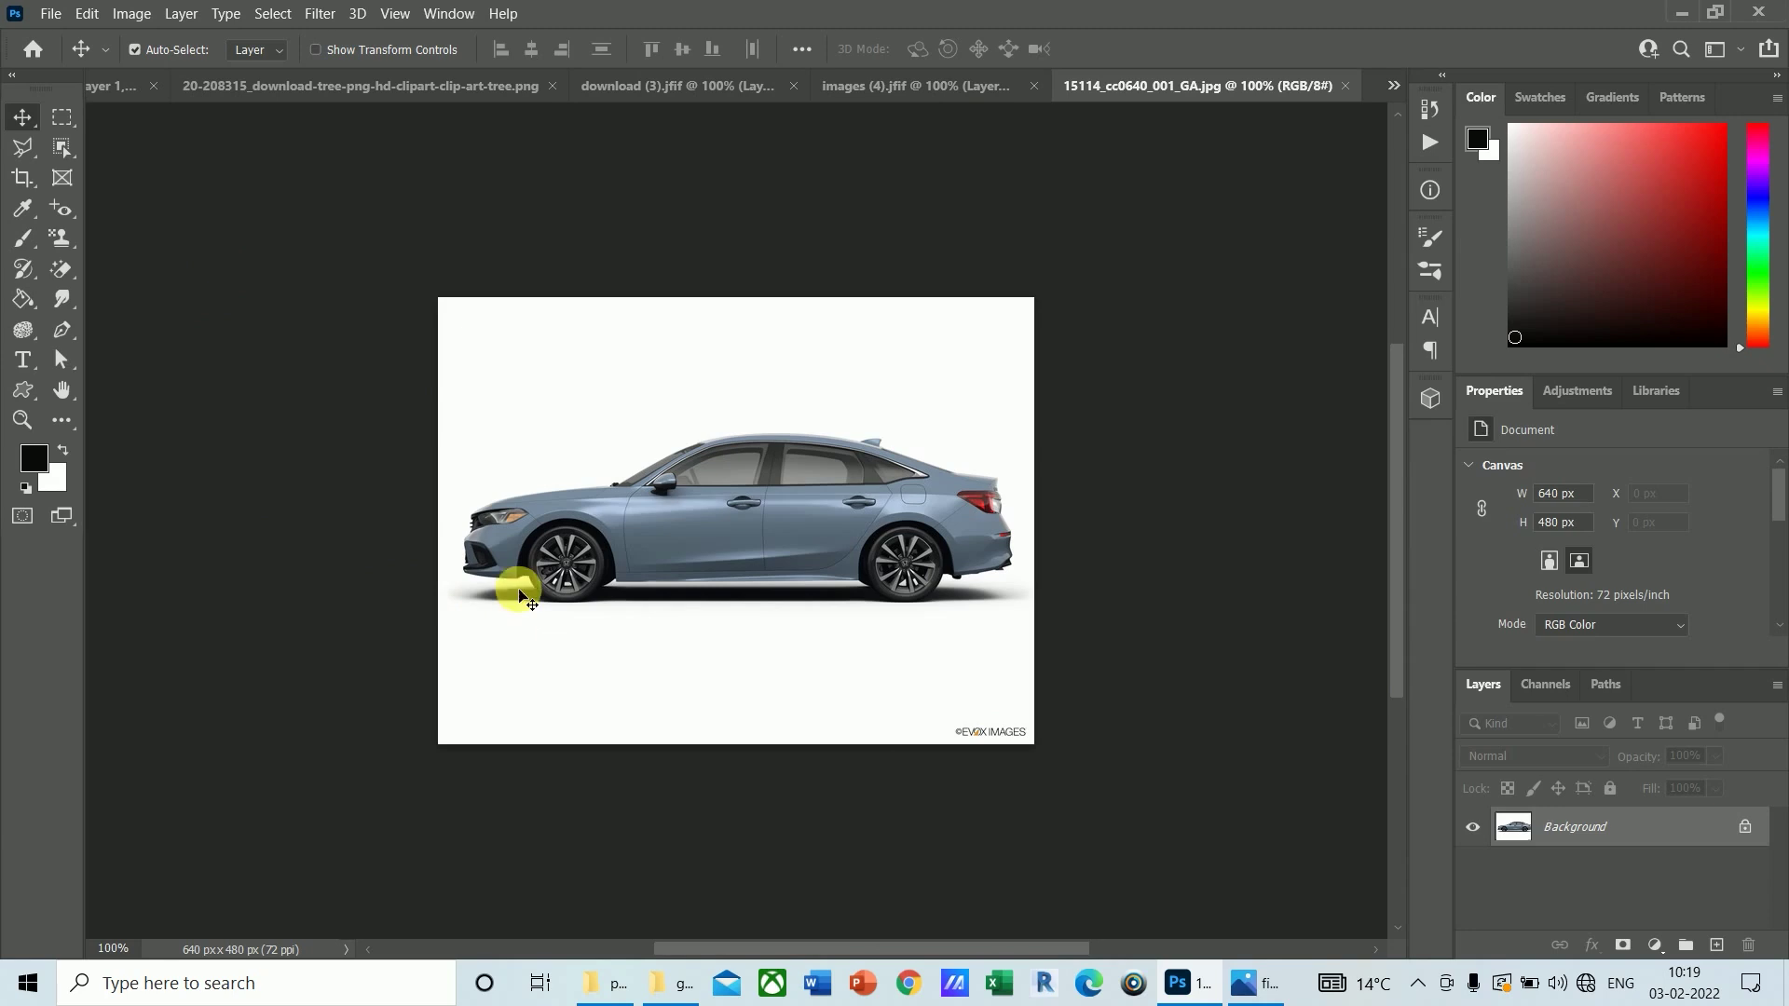
Step: Select the grey-blue car from its white background with the Object Selection tool
click(58, 149)
click(121, 149)
drag(297, 359, 1118, 652)
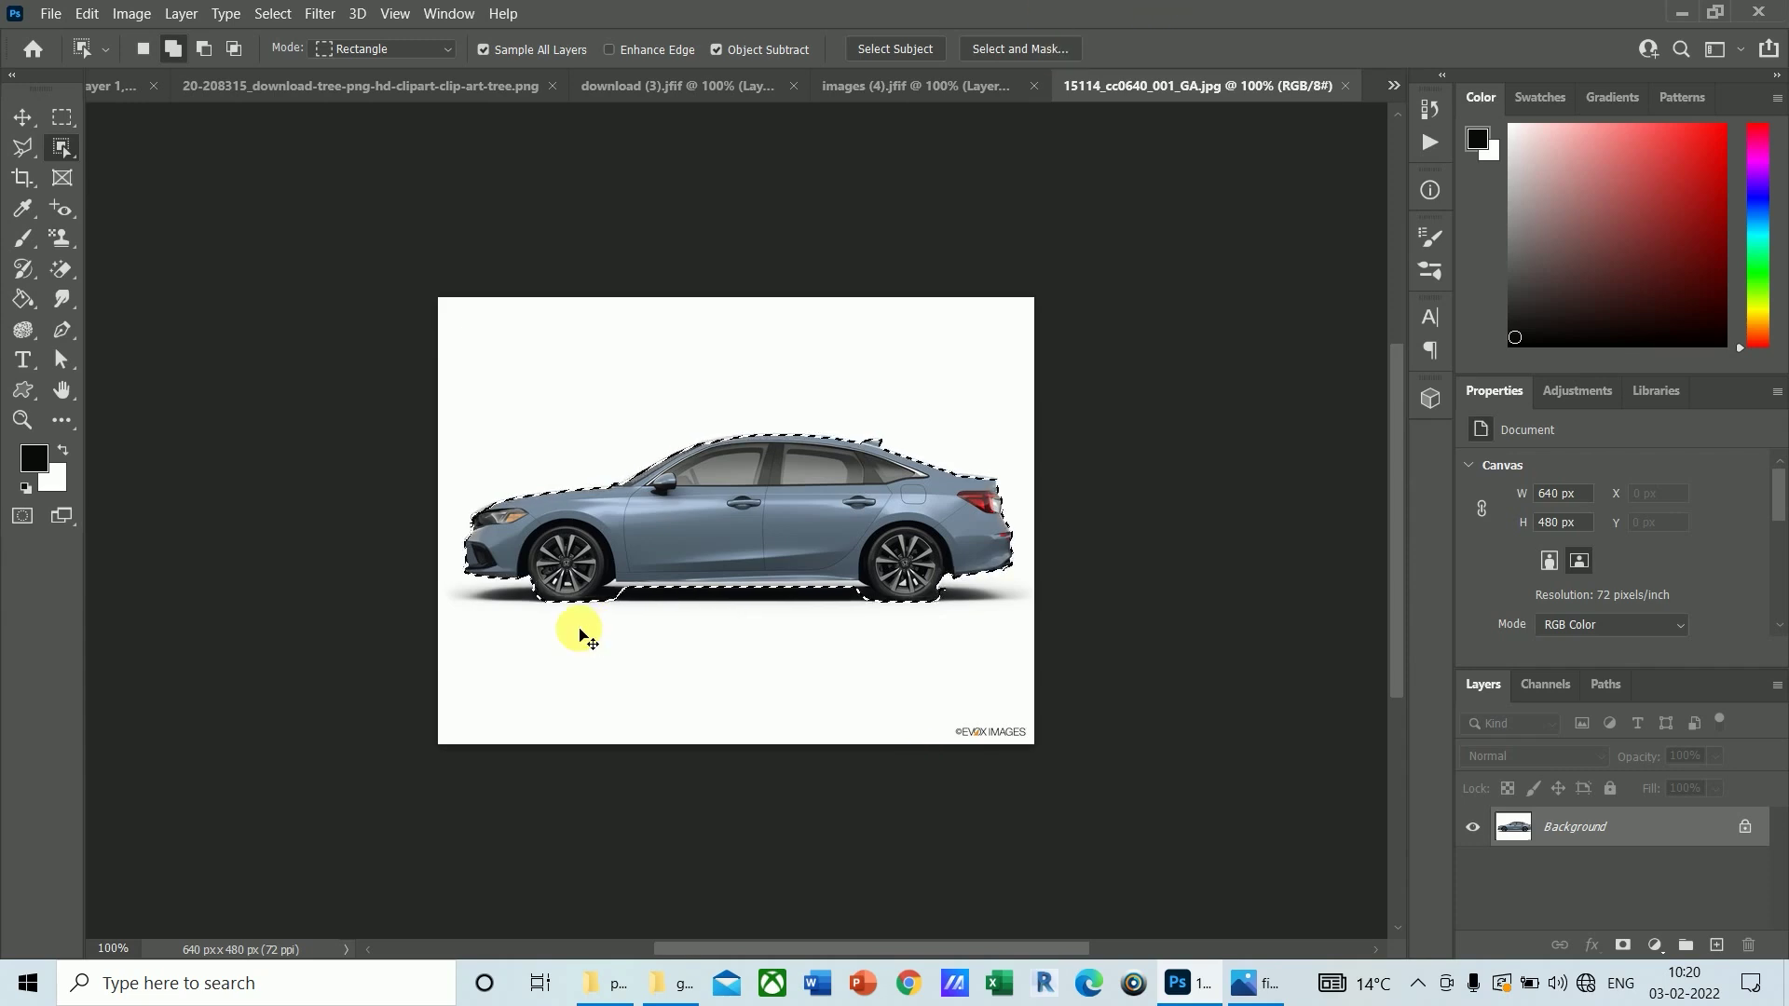
key(ctrl+plus)
key(ctrl+plus)
key(ctrl+plus)
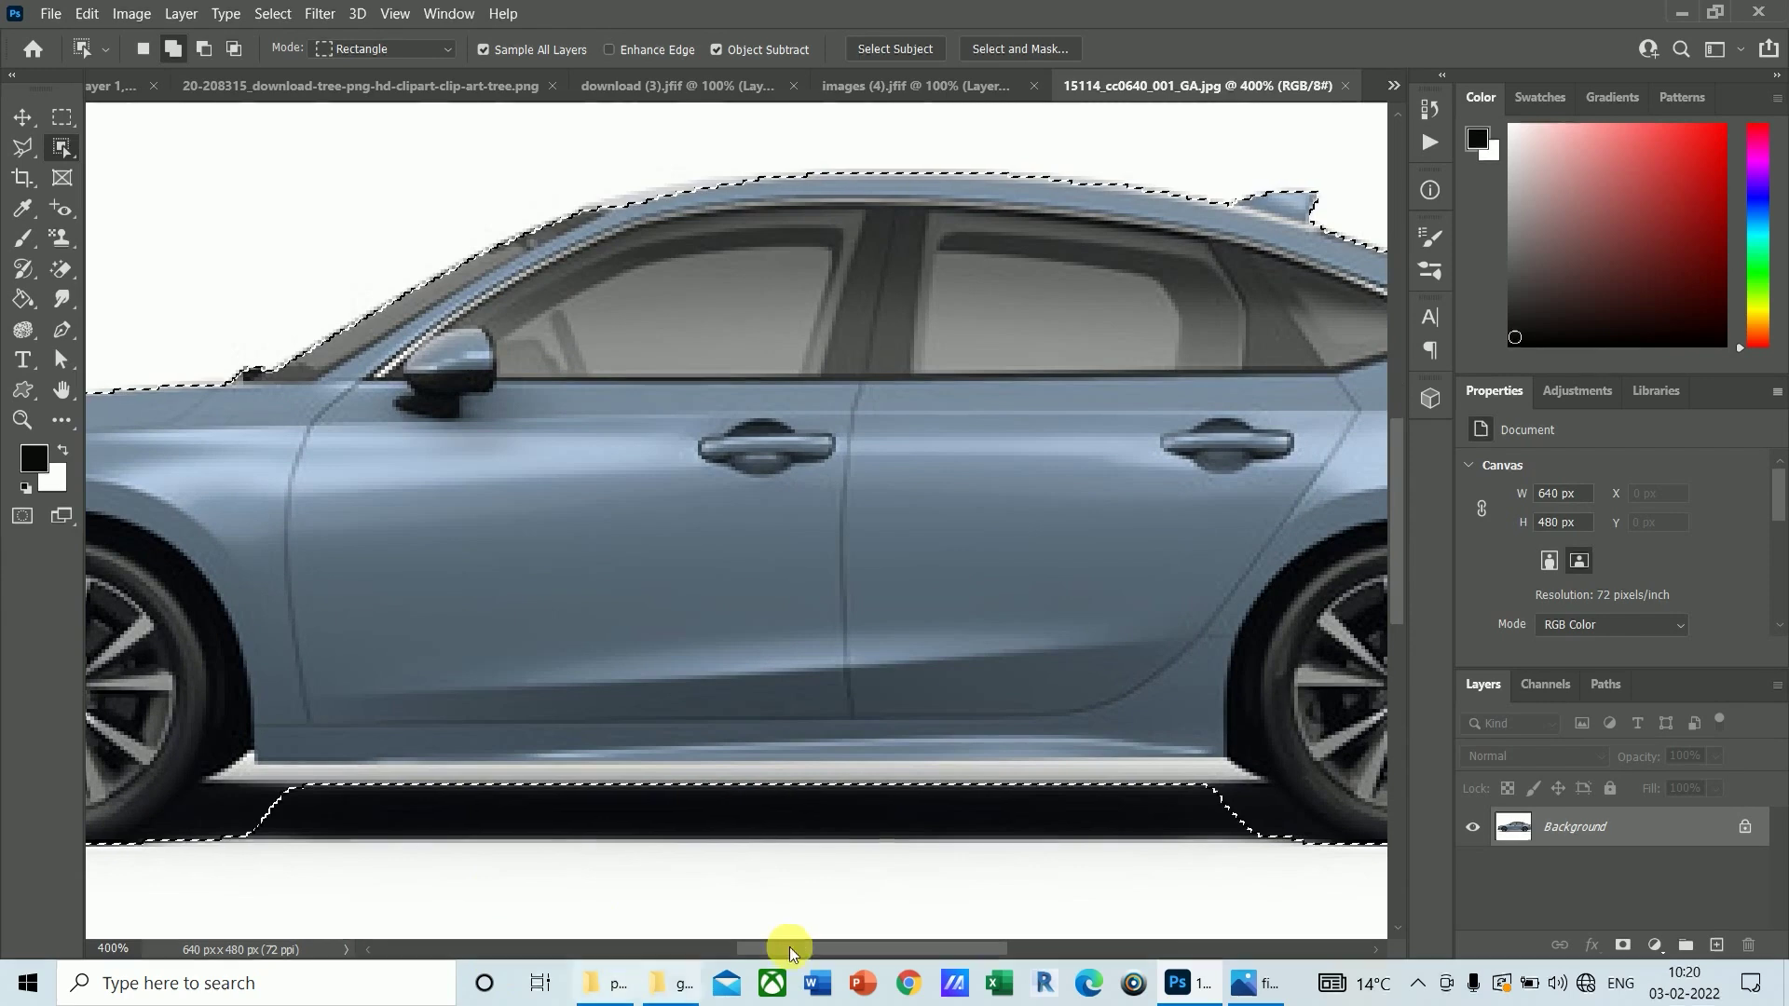
drag(807, 950, 710, 948)
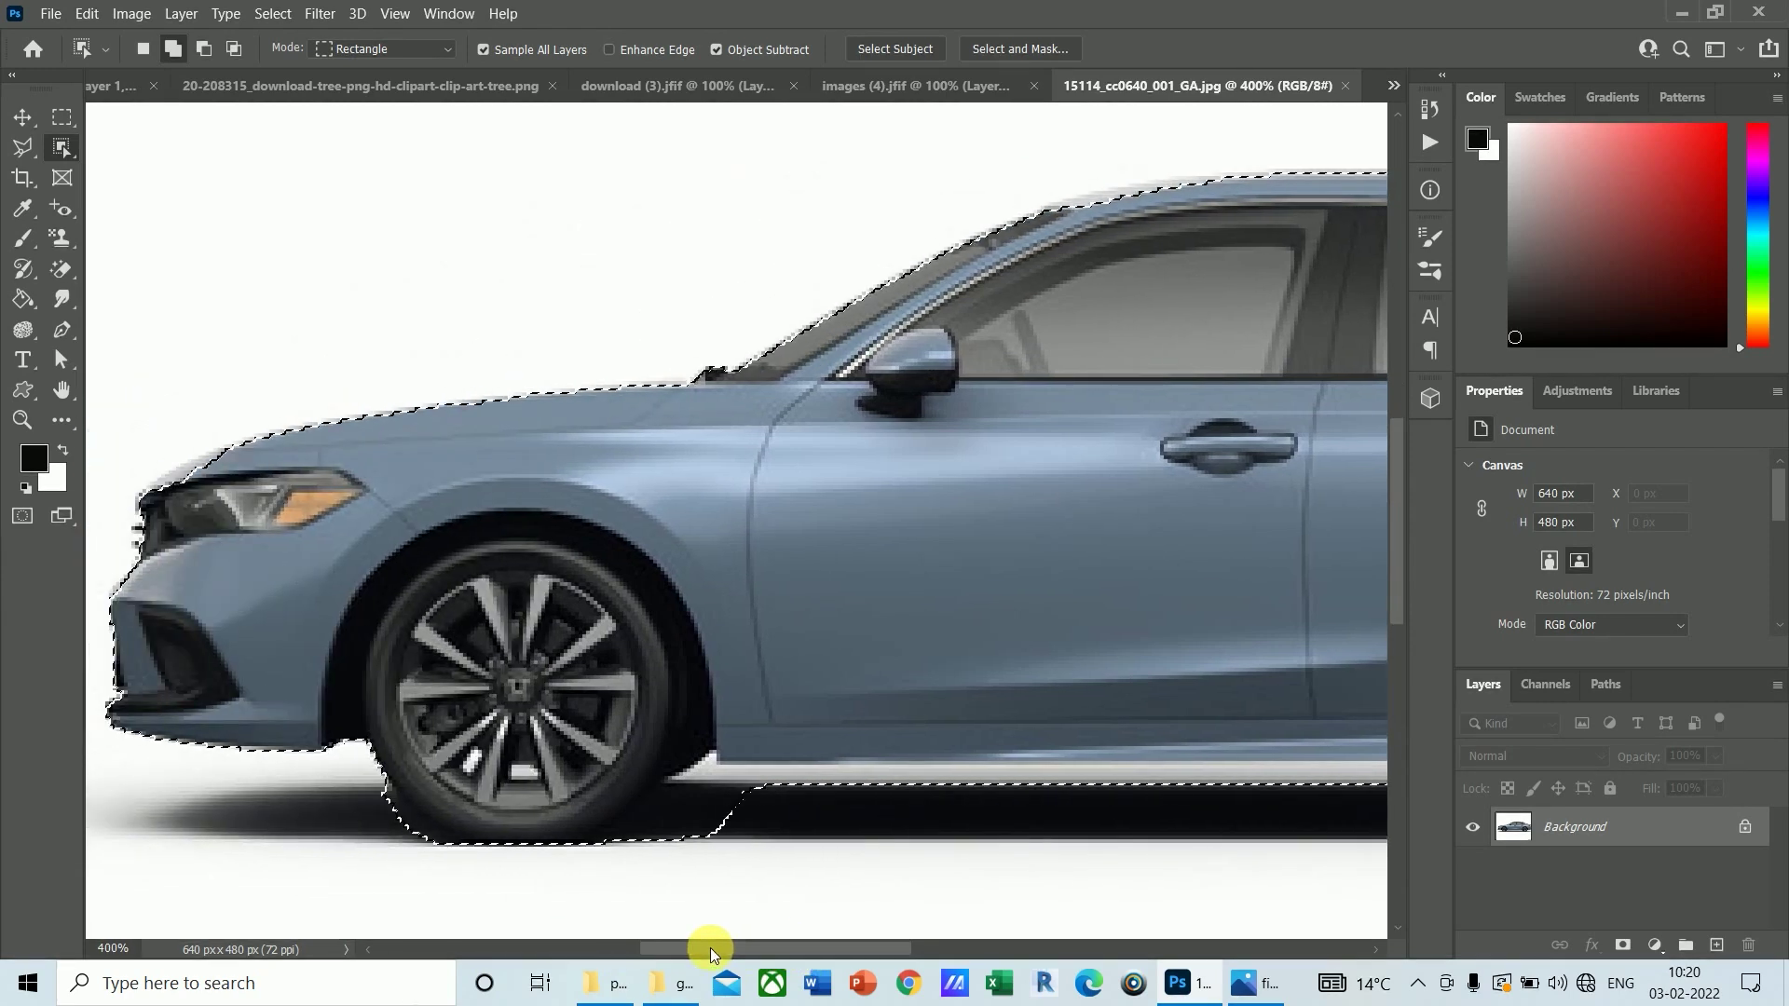
Step: Open the blue car image BMW_Car_PNG_VectorForFree.jpg from the texture folder
click(22, 117)
click(49, 14)
click(67, 60)
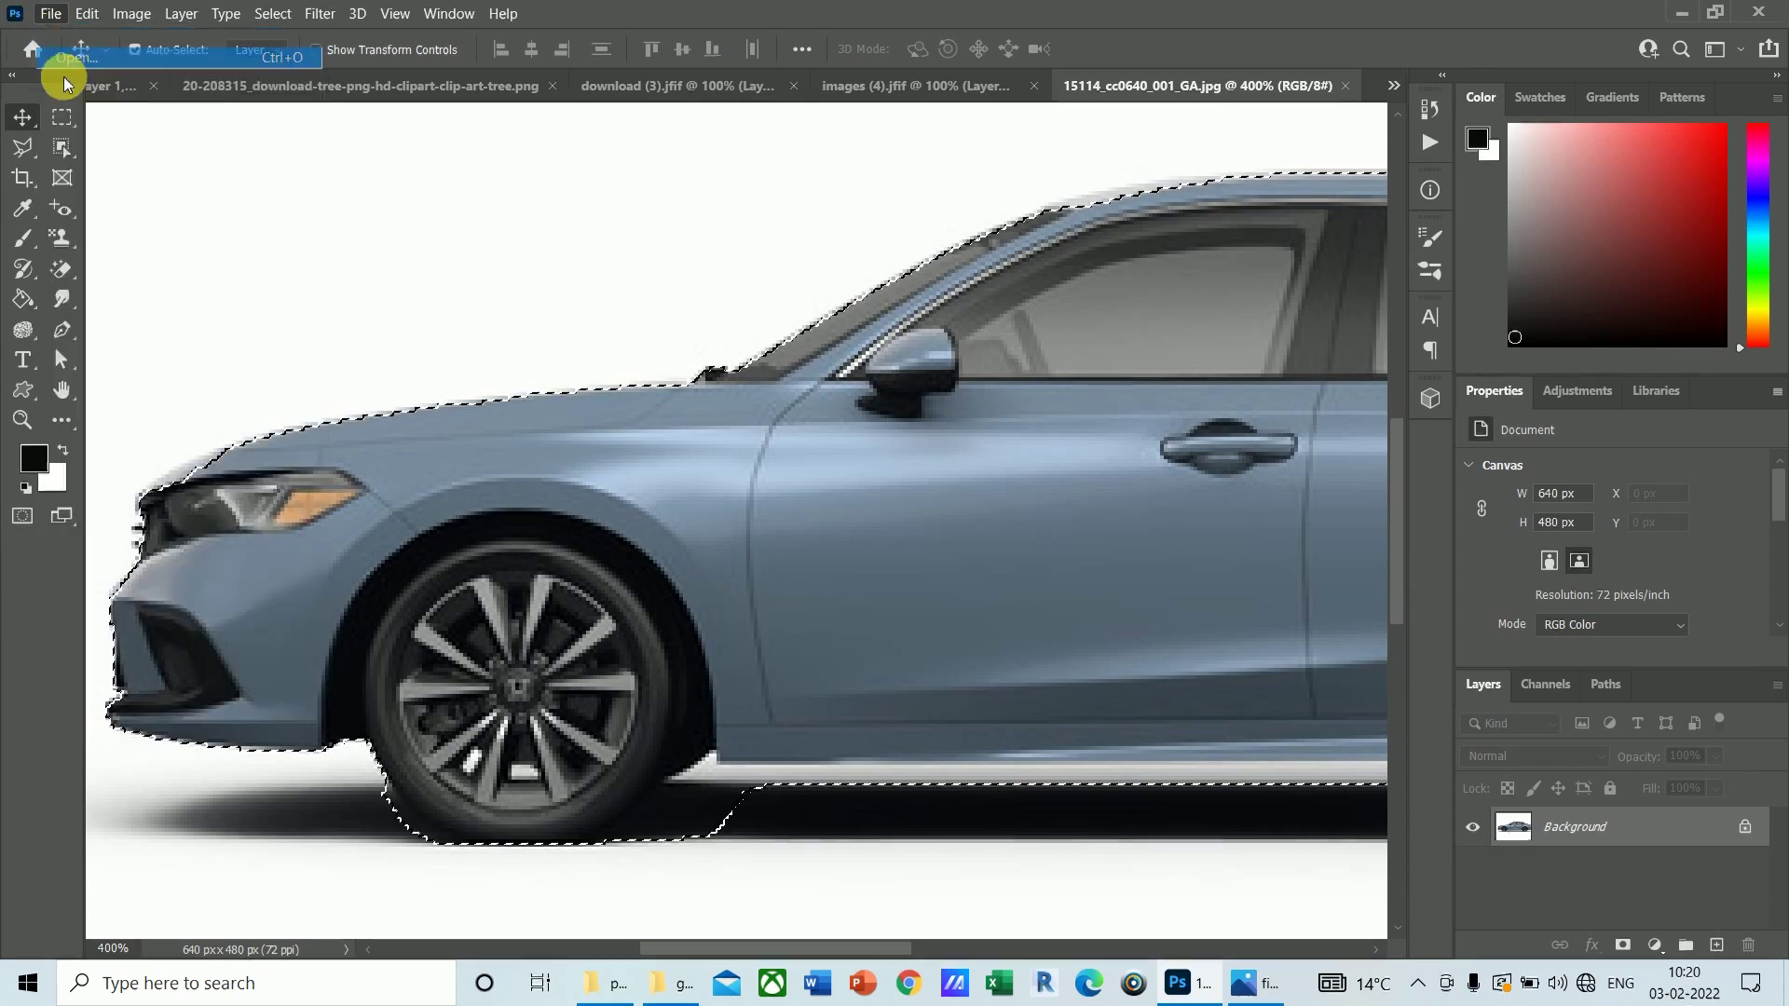
click(1198, 303)
click(1535, 821)
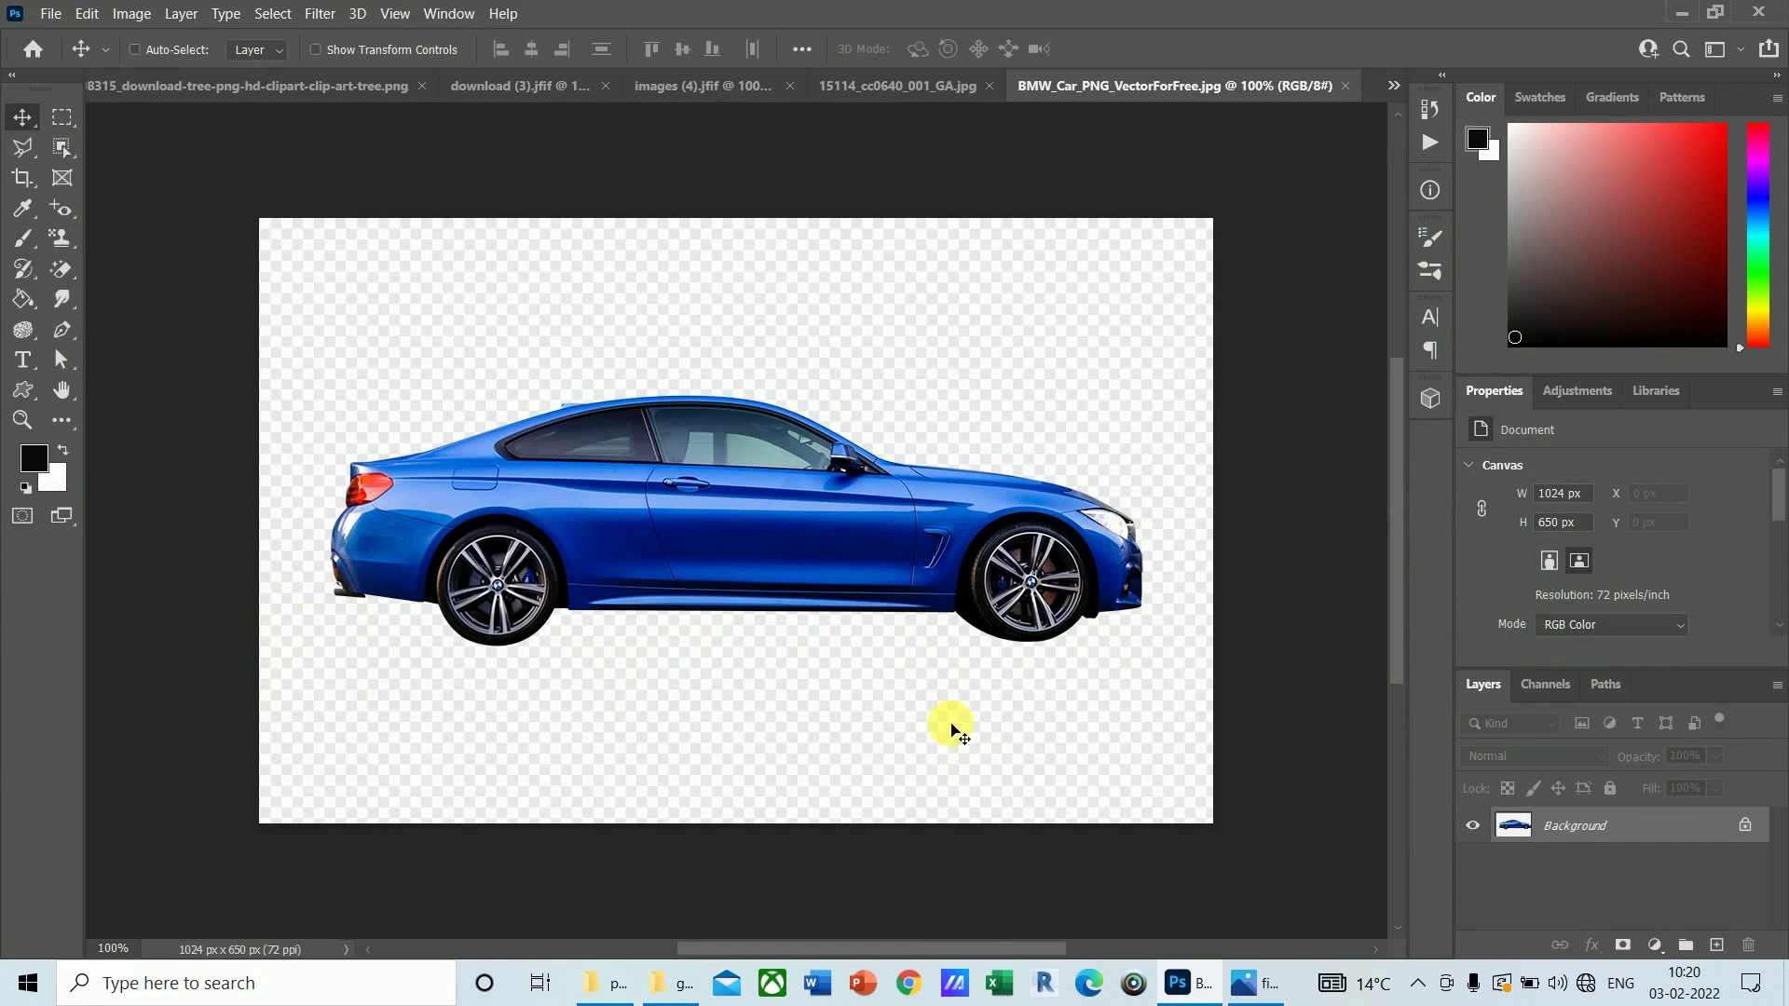
key(ctrl+Tab)
key(ctrl+Tab)
key(ctrl+Tab)
key(ctrl+Tab)
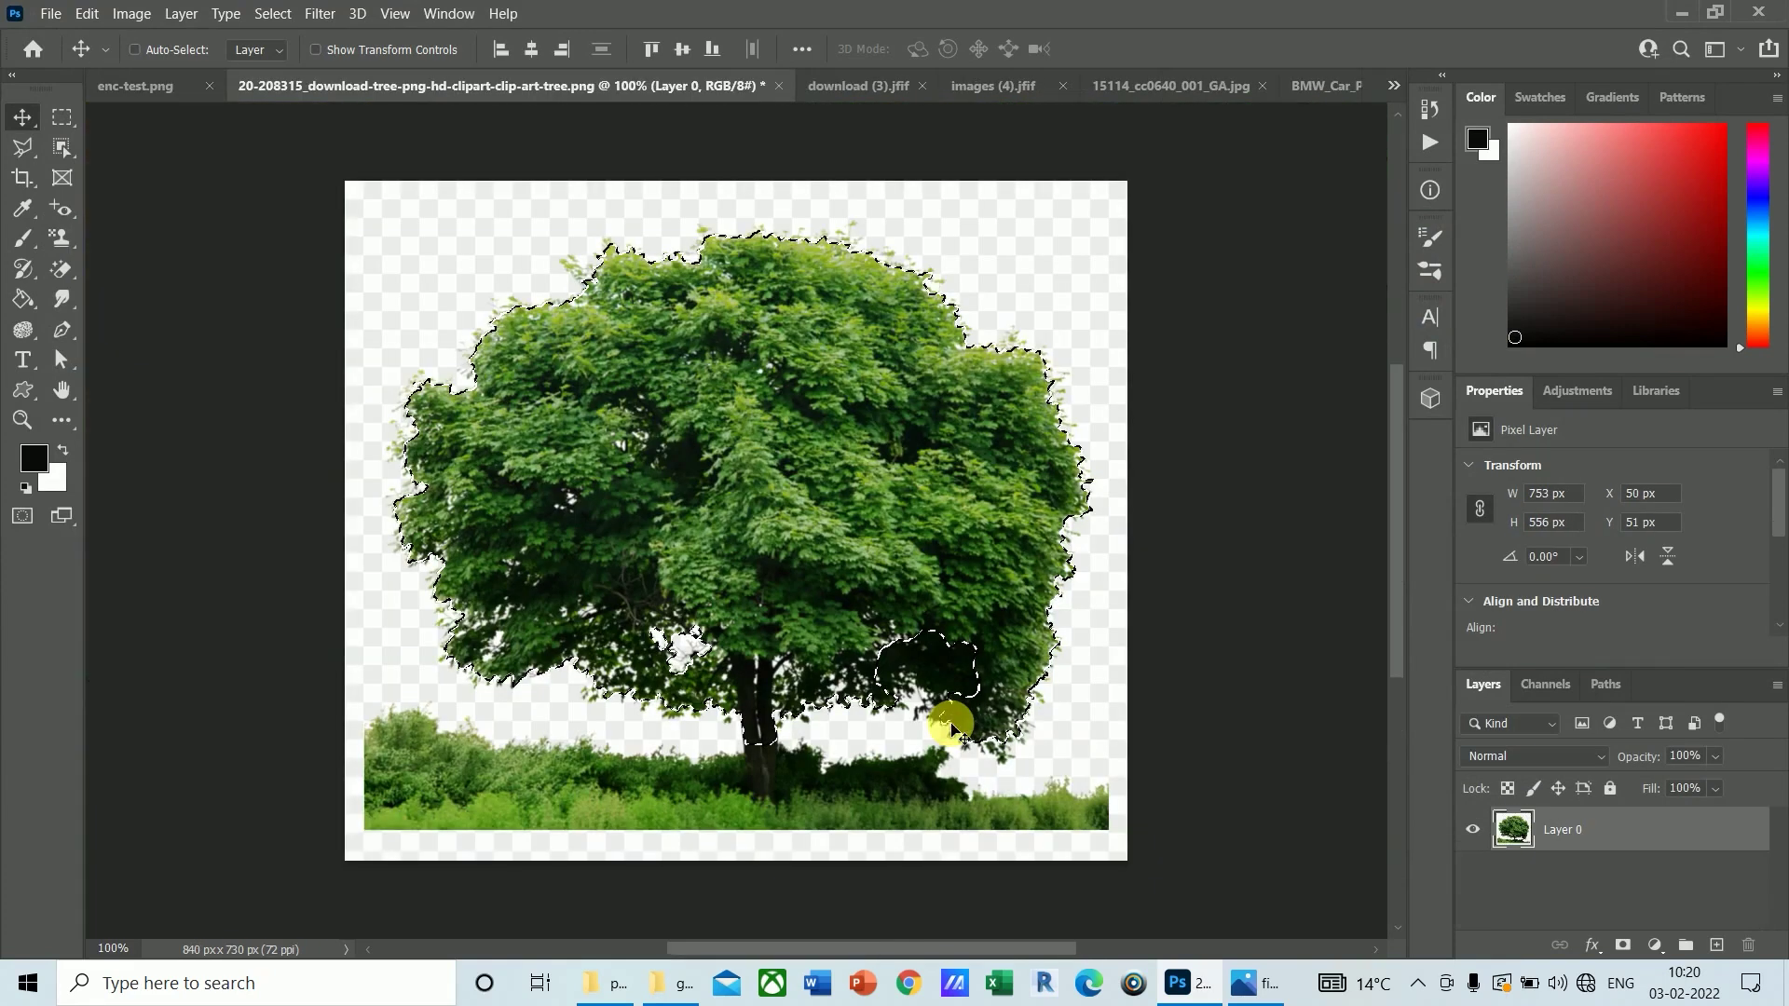
key(ctrl+Tab)
key(ctrl+Tab)
key(ctrl+Tab)
key(ctrl+Tab)
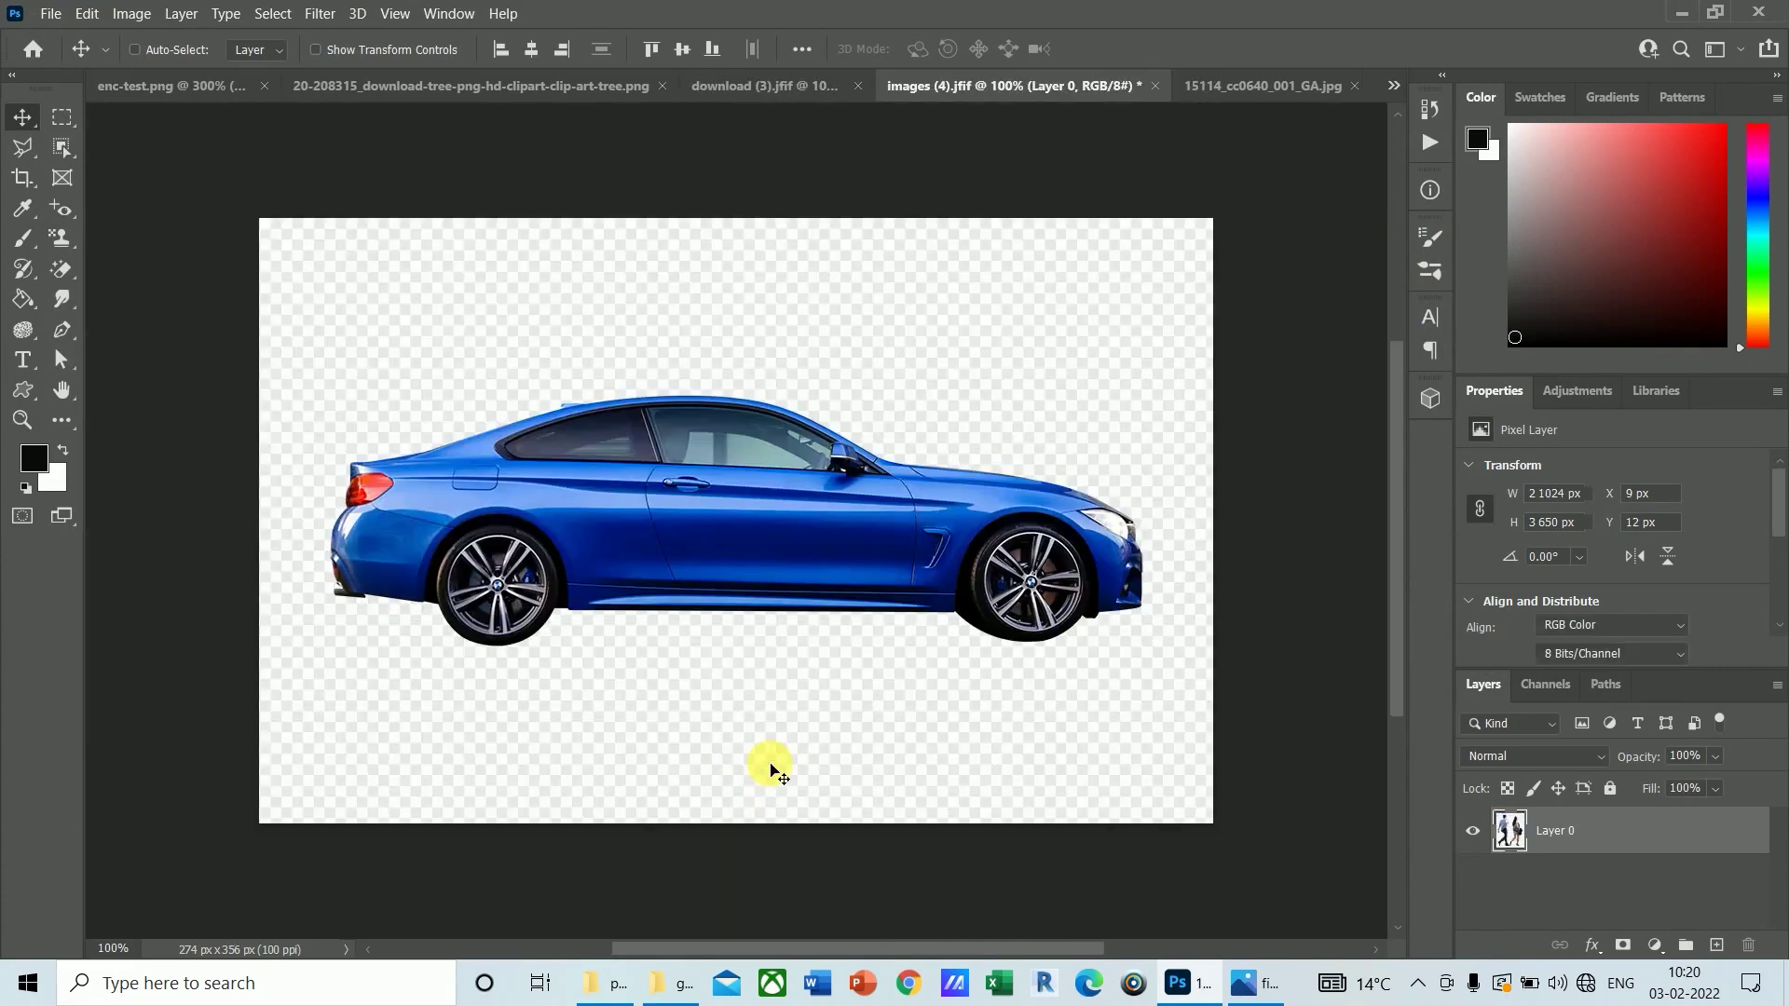
key(ctrl+Tab)
key(ctrl+Tab)
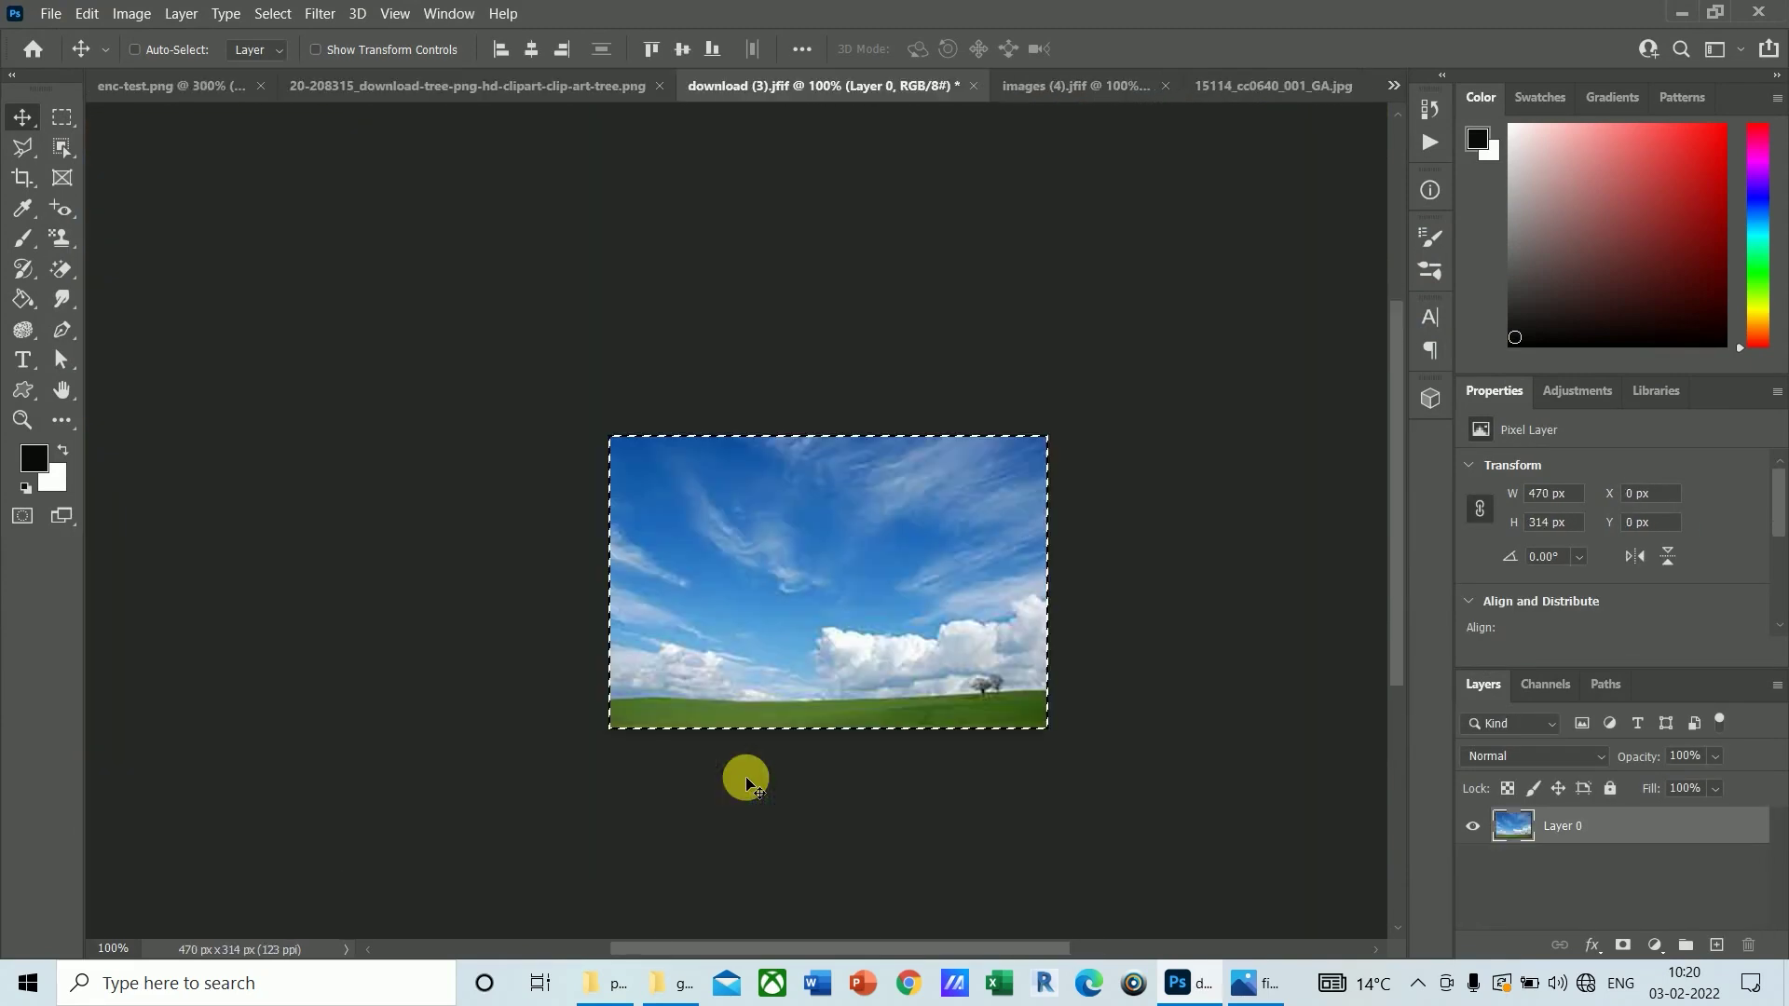
key(ctrl+Tab)
key(ctrl+Tab)
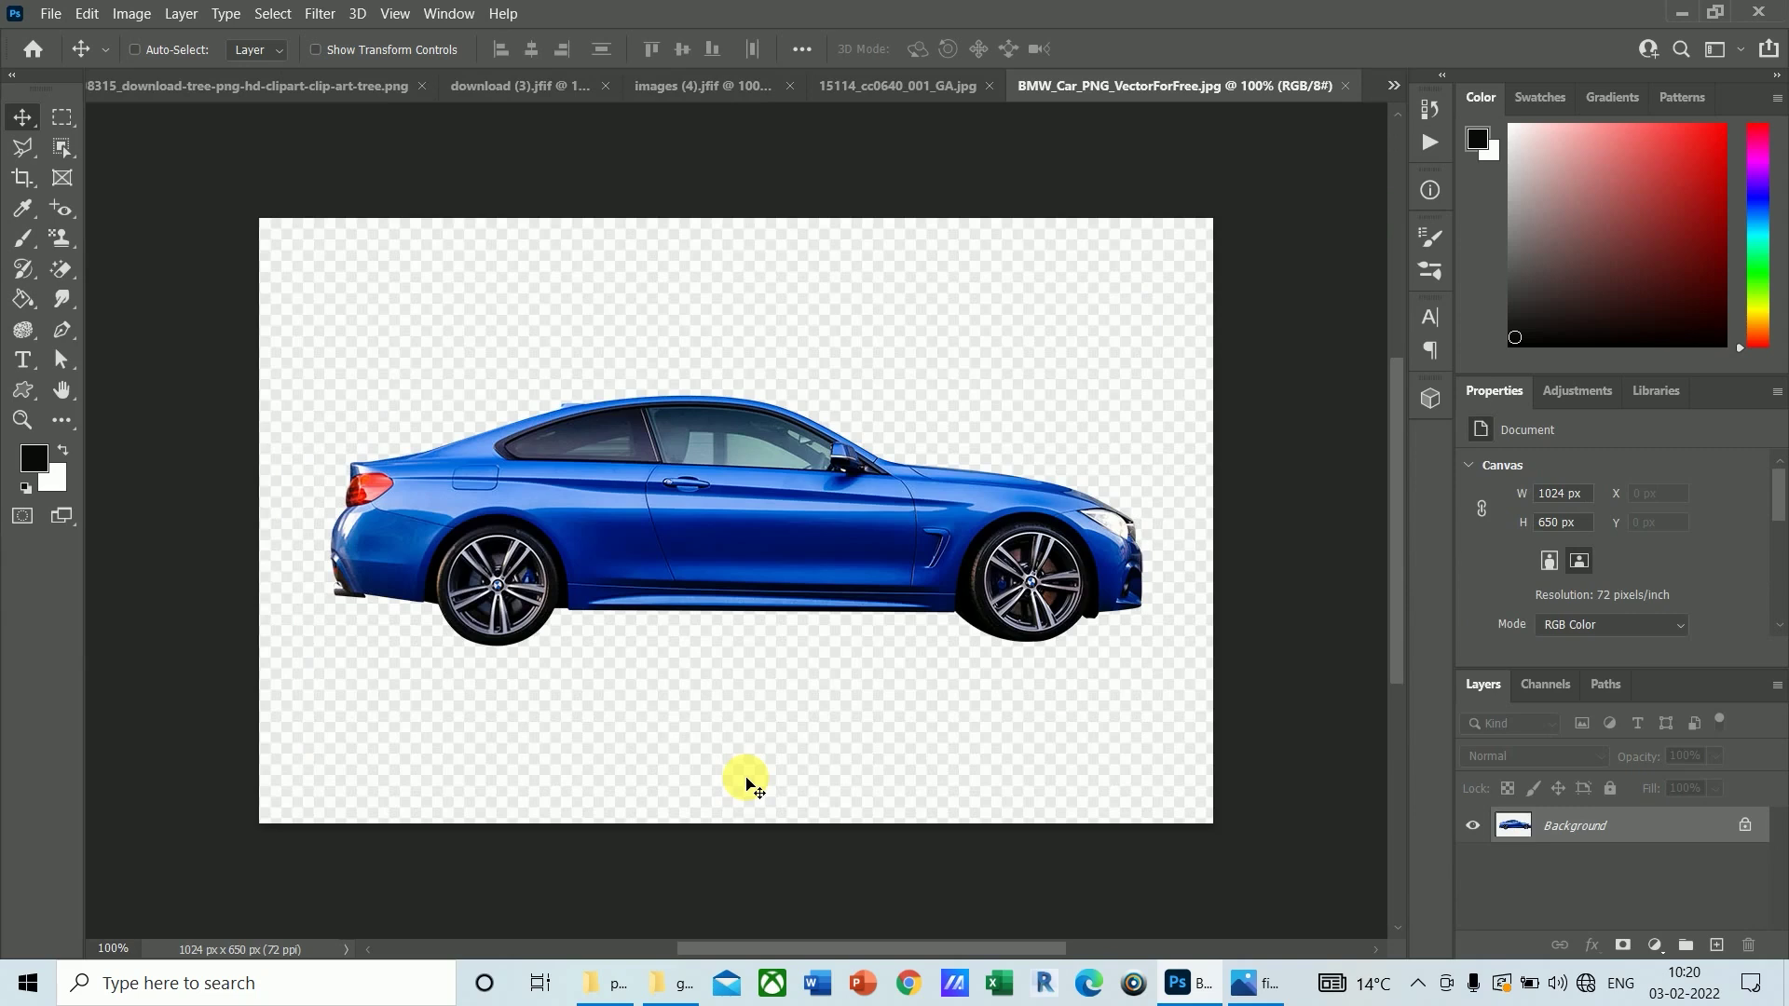
key(ctrl+Tab)
key(ctrl+Tab)
key(ctrl+Tab)
key(ctrl+Tab)
key(ctrl+Tab)
key(ctrl+Tab)
Step: Switch back to the grey-blue car document 15114_cc0640_001_GA.jpg
click(1394, 86)
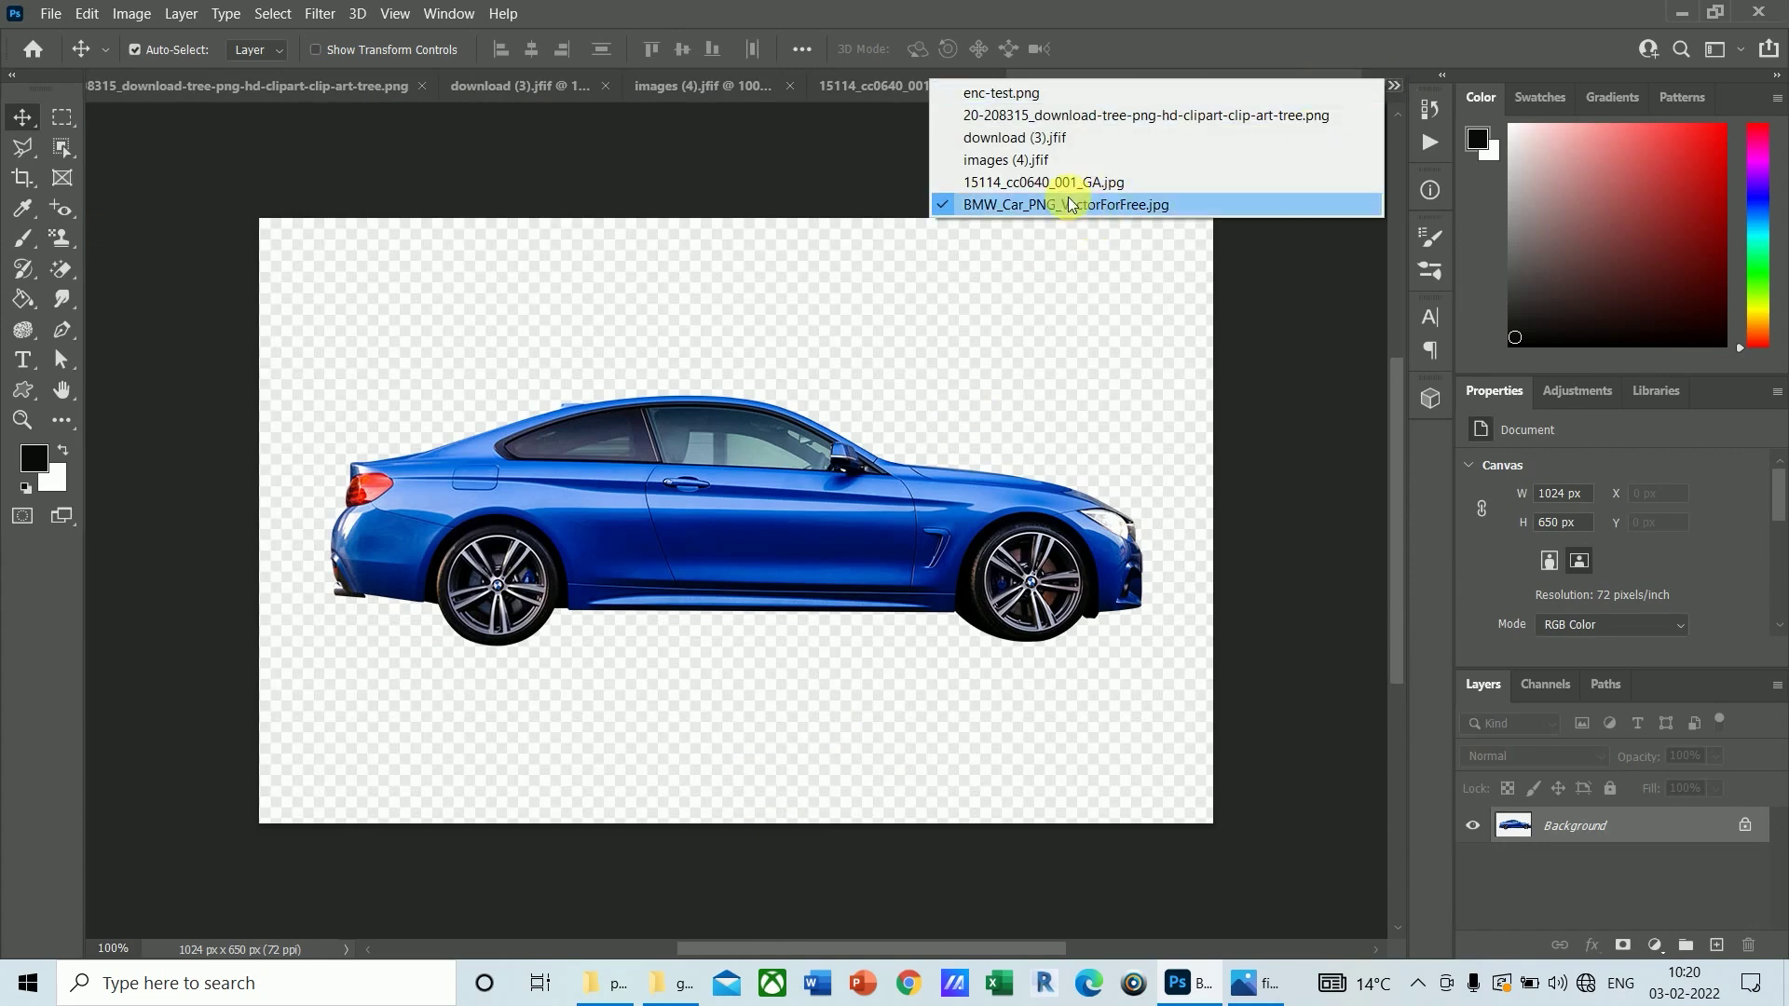
click(1040, 183)
key(ctrl+minus)
key(ctrl+minus)
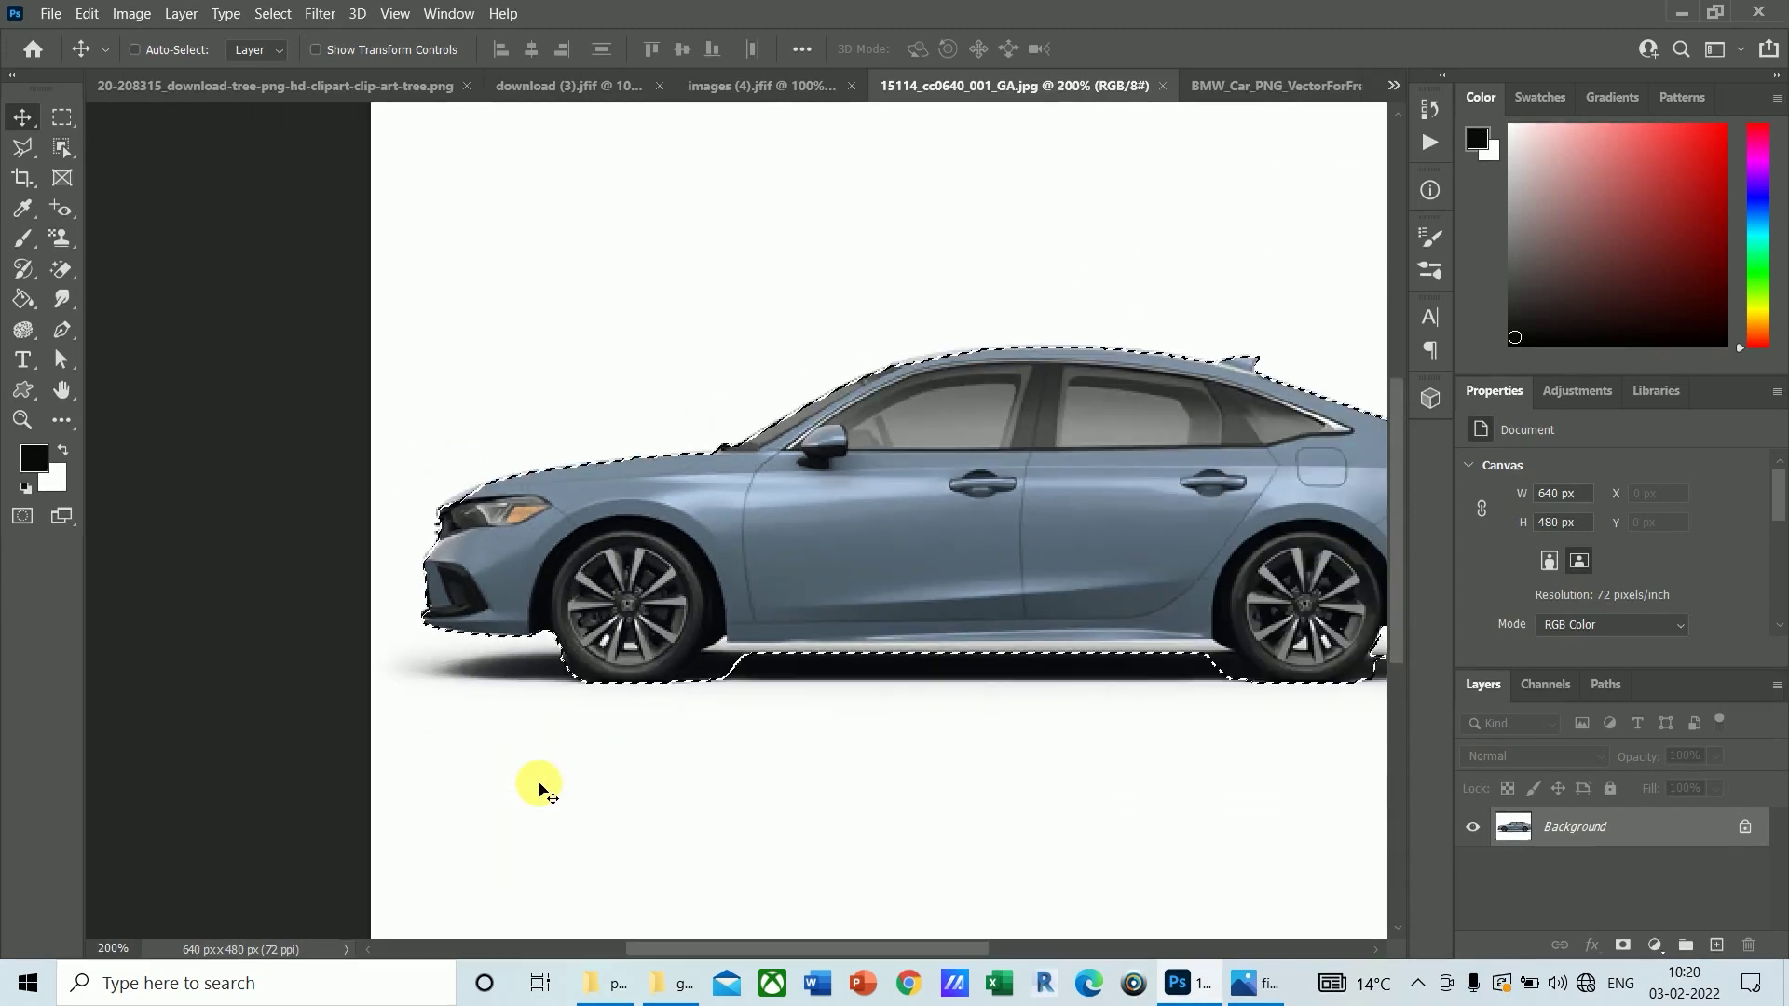
key(ctrl+minus)
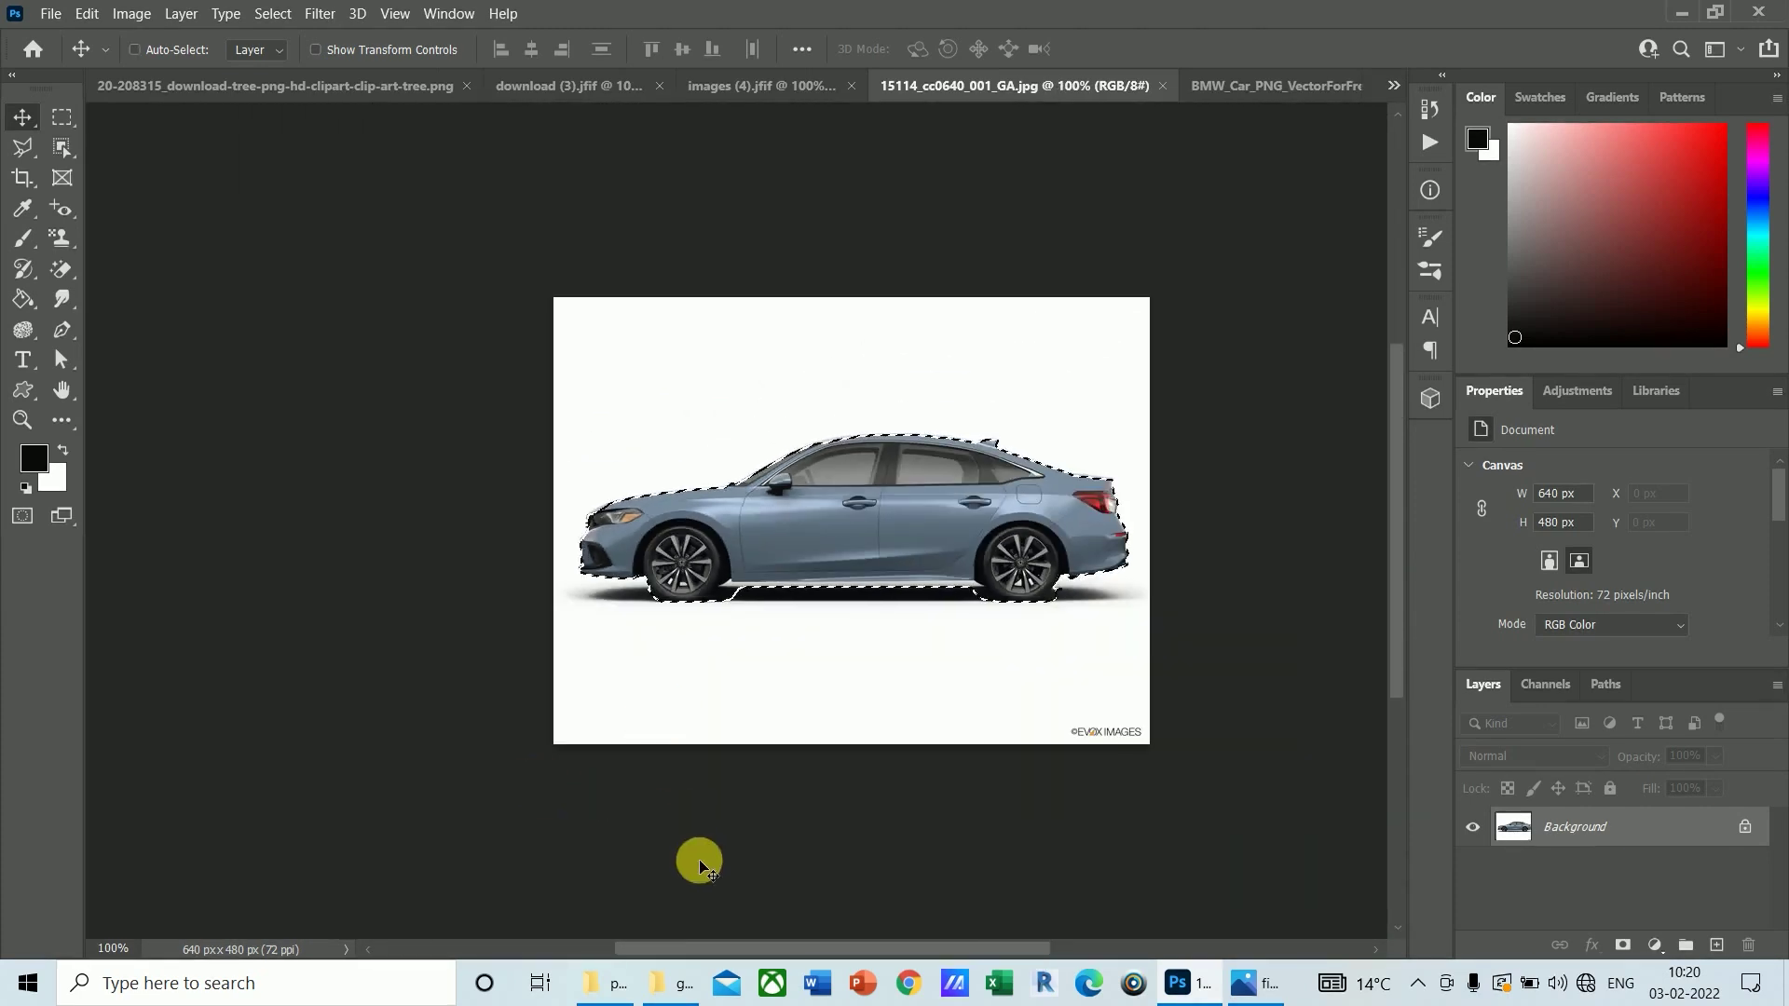
scroll(699, 859, up, 2)
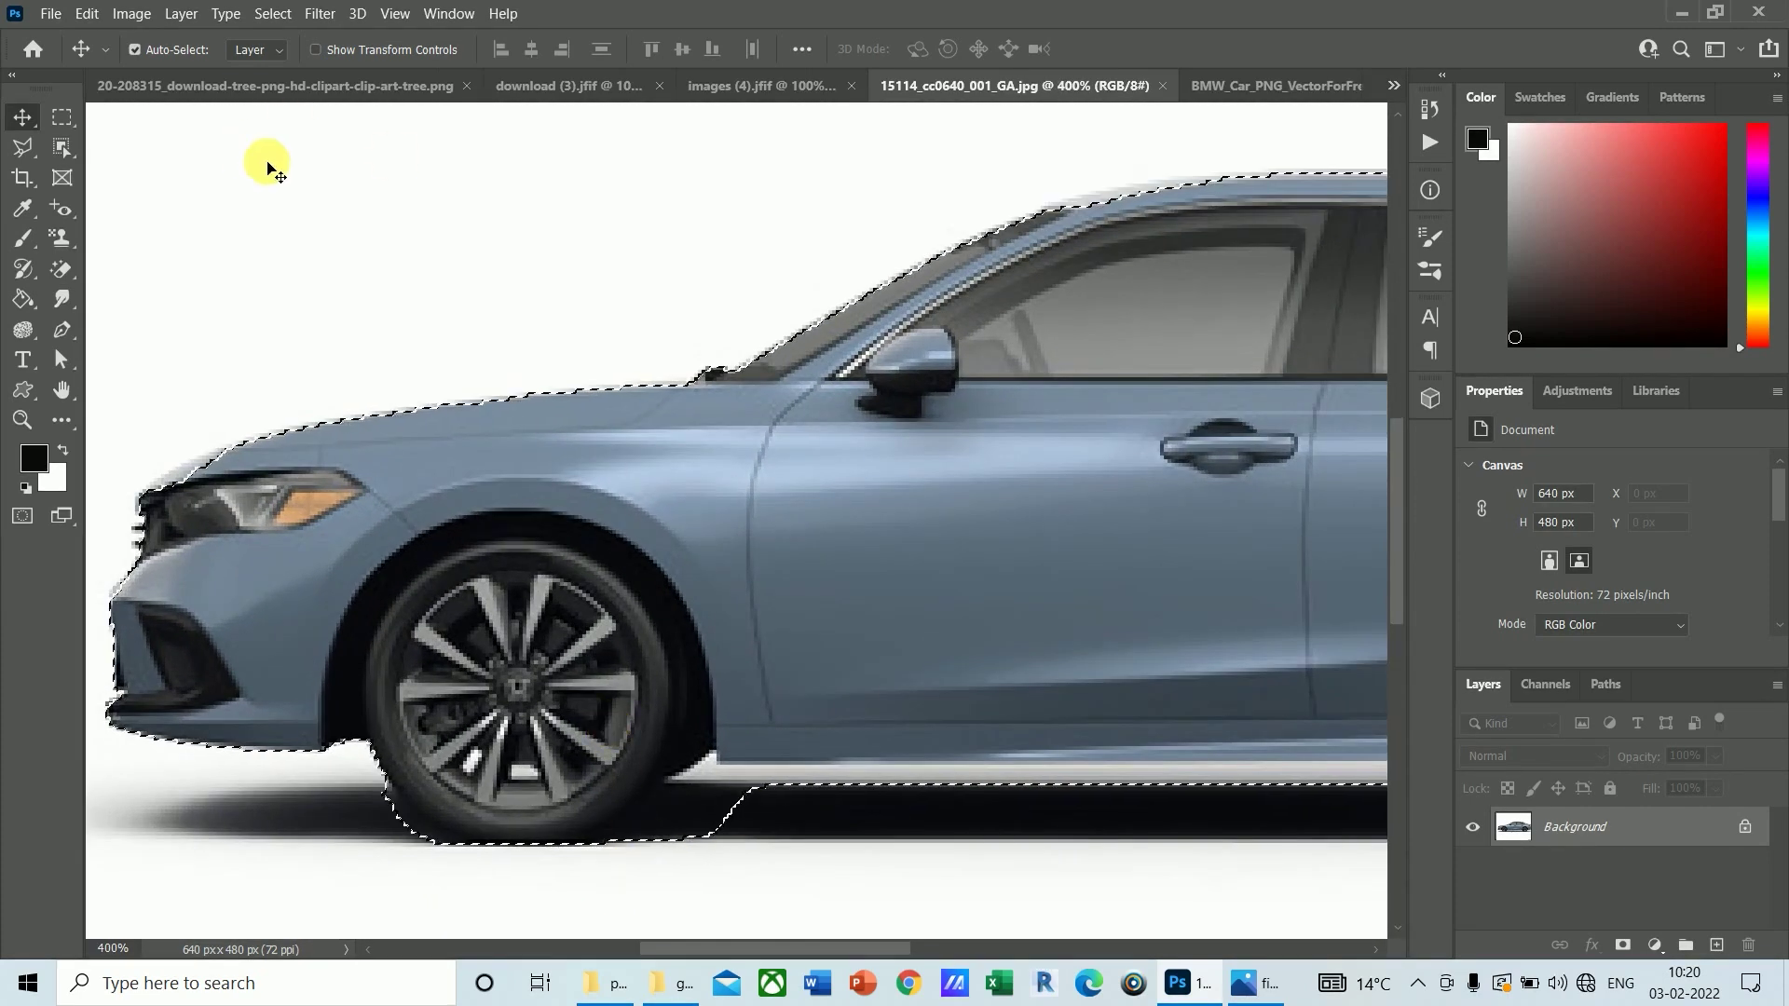
Step: Subtract the ground shadow area behind the front wheel from the car selection with the Polygonal Lasso tool
click(25, 148)
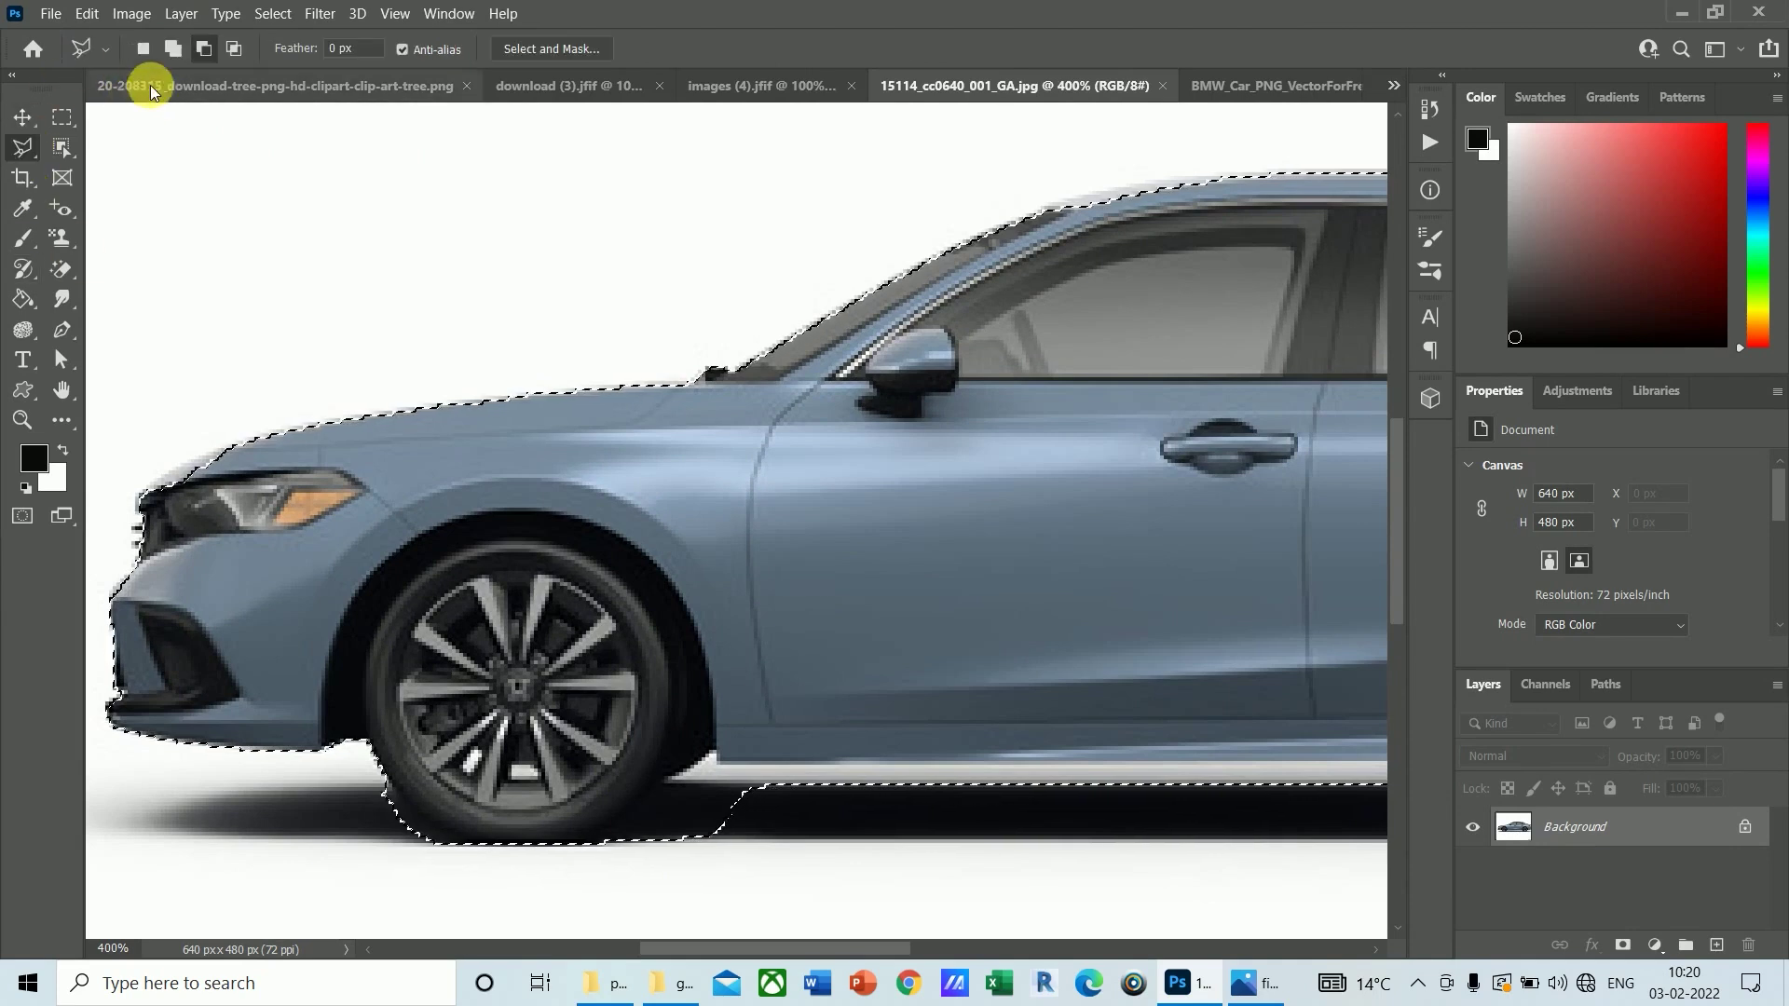
click(170, 49)
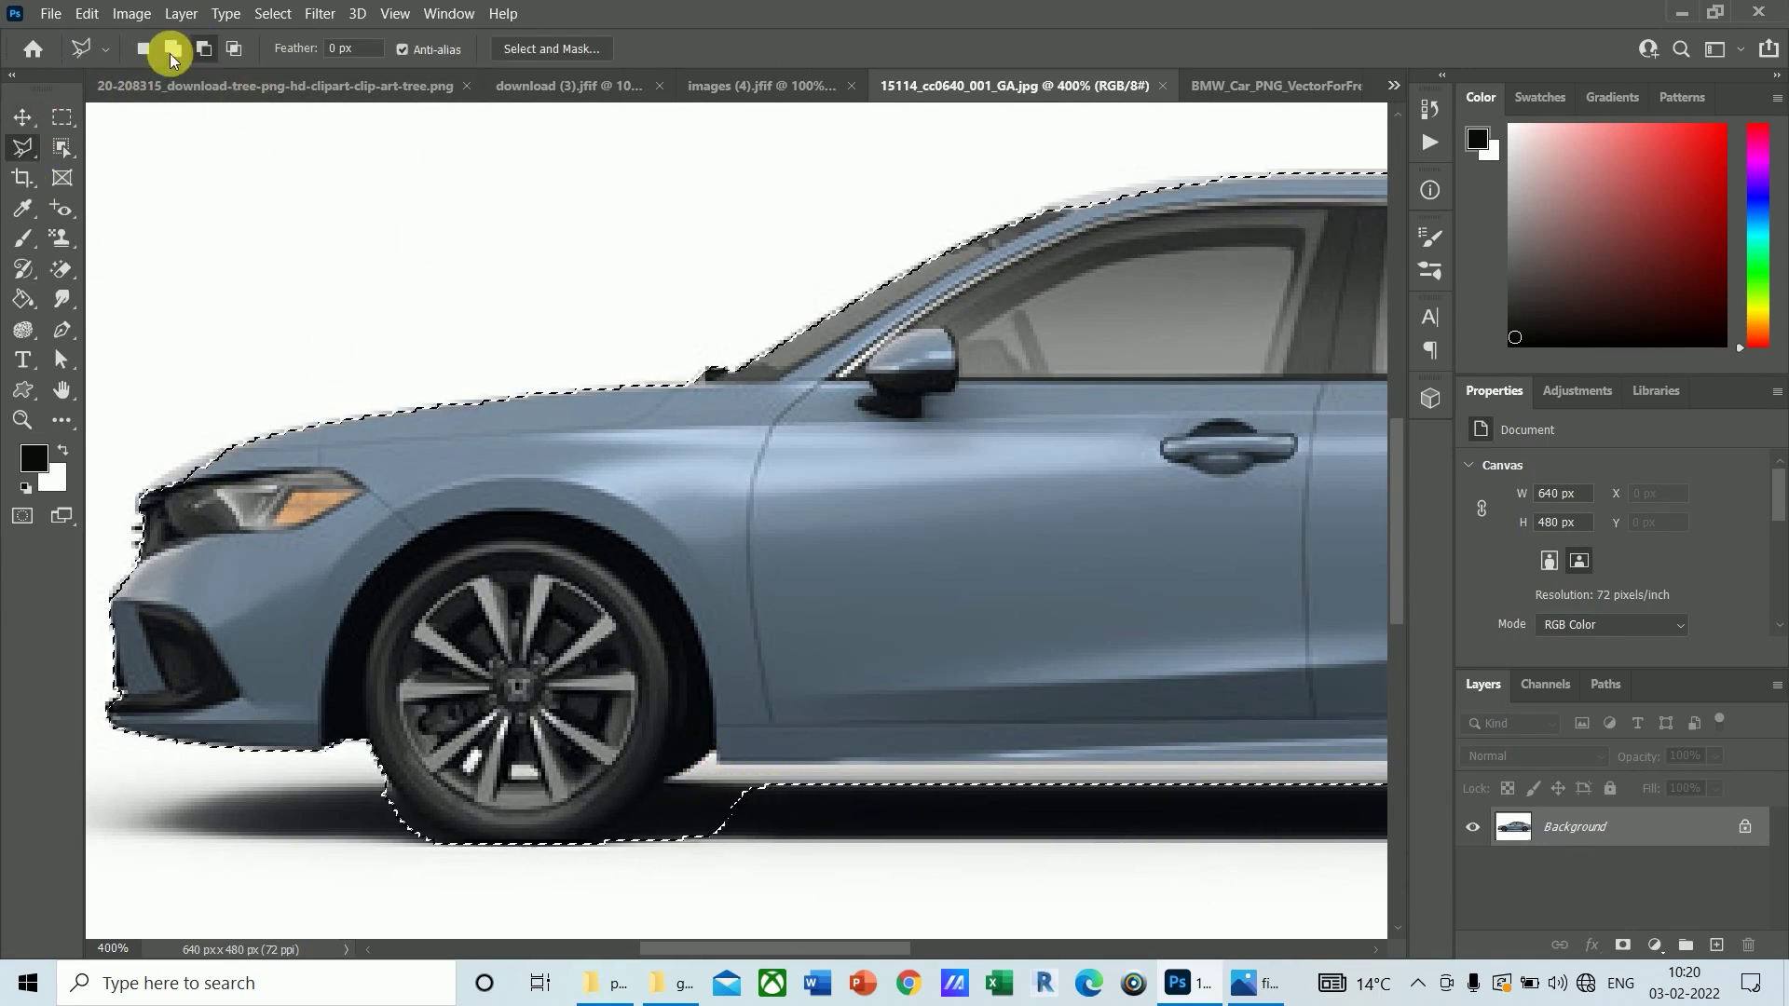
click(716, 753)
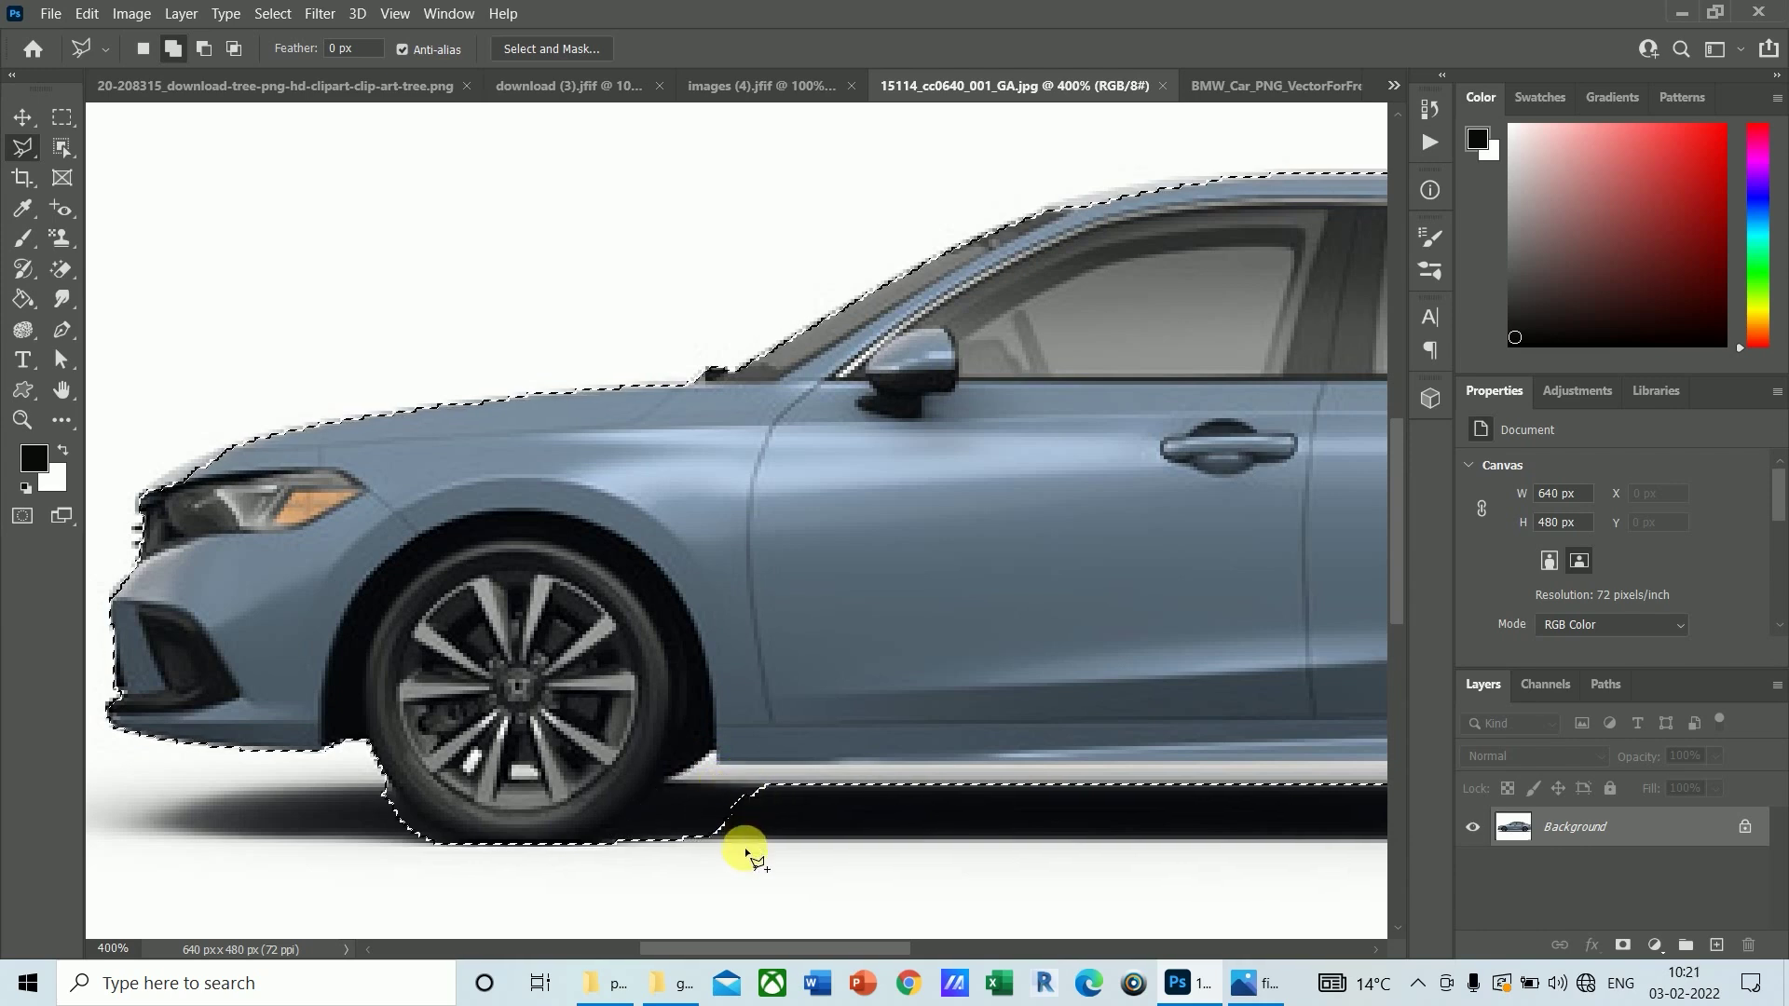
click(204, 48)
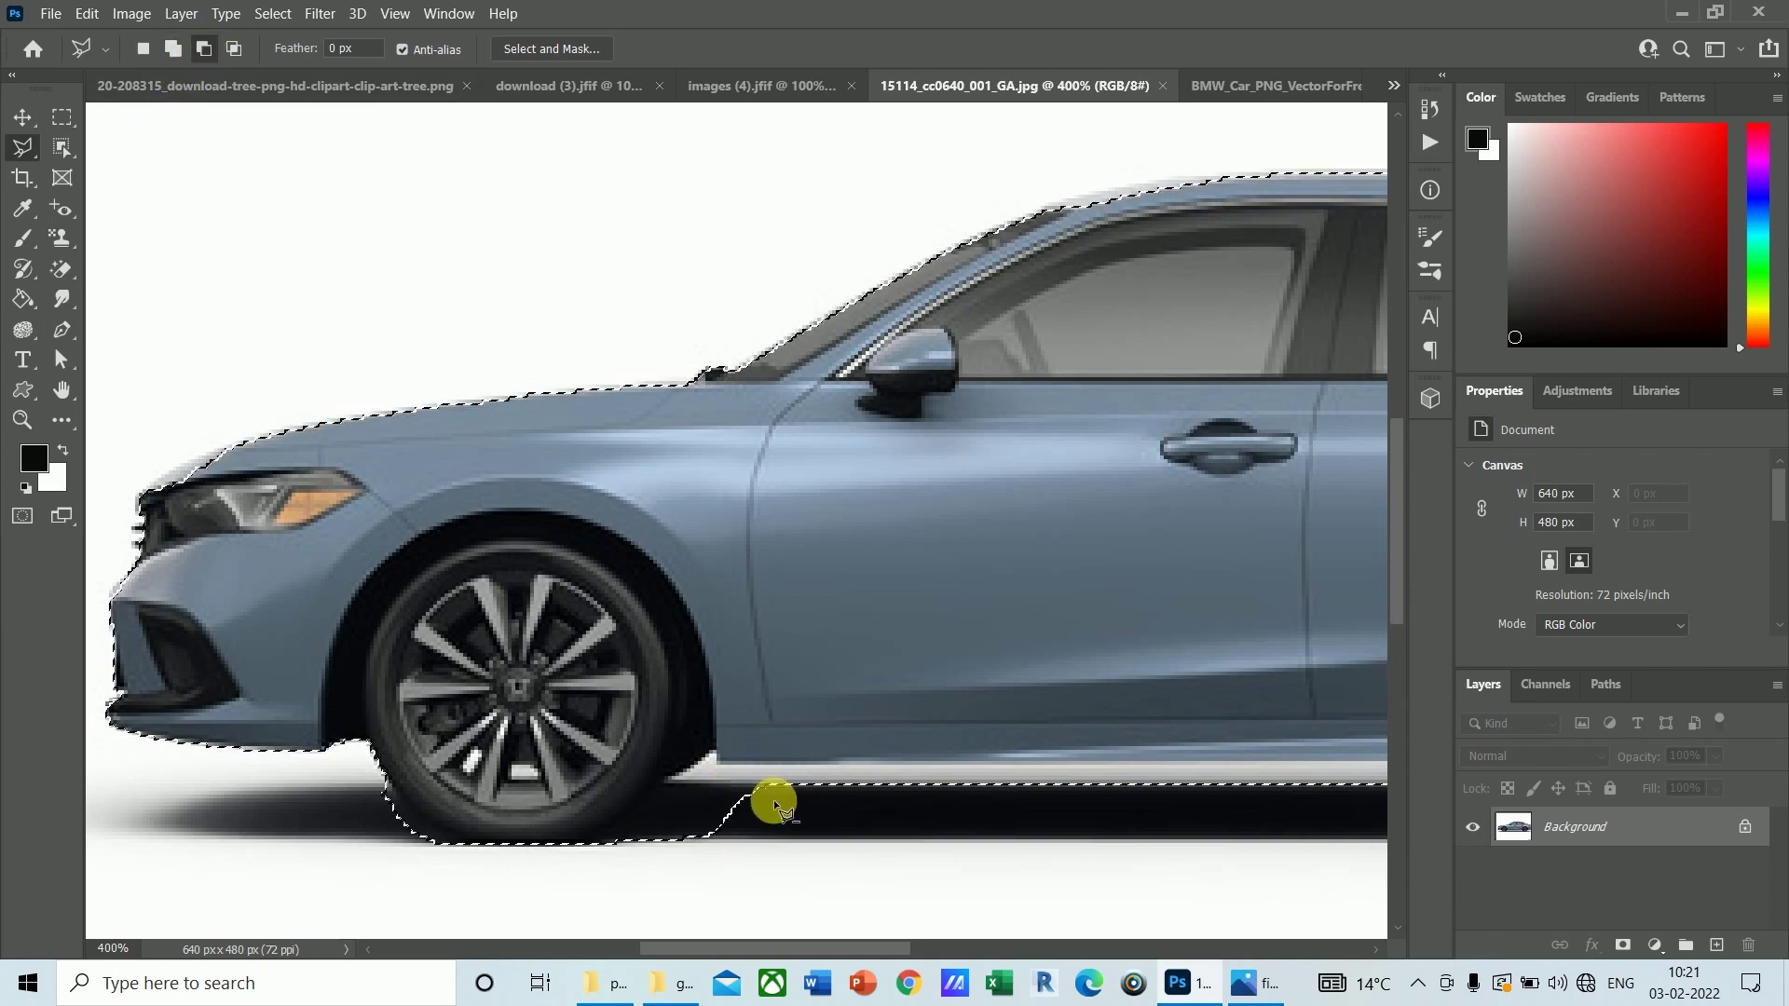
click(753, 785)
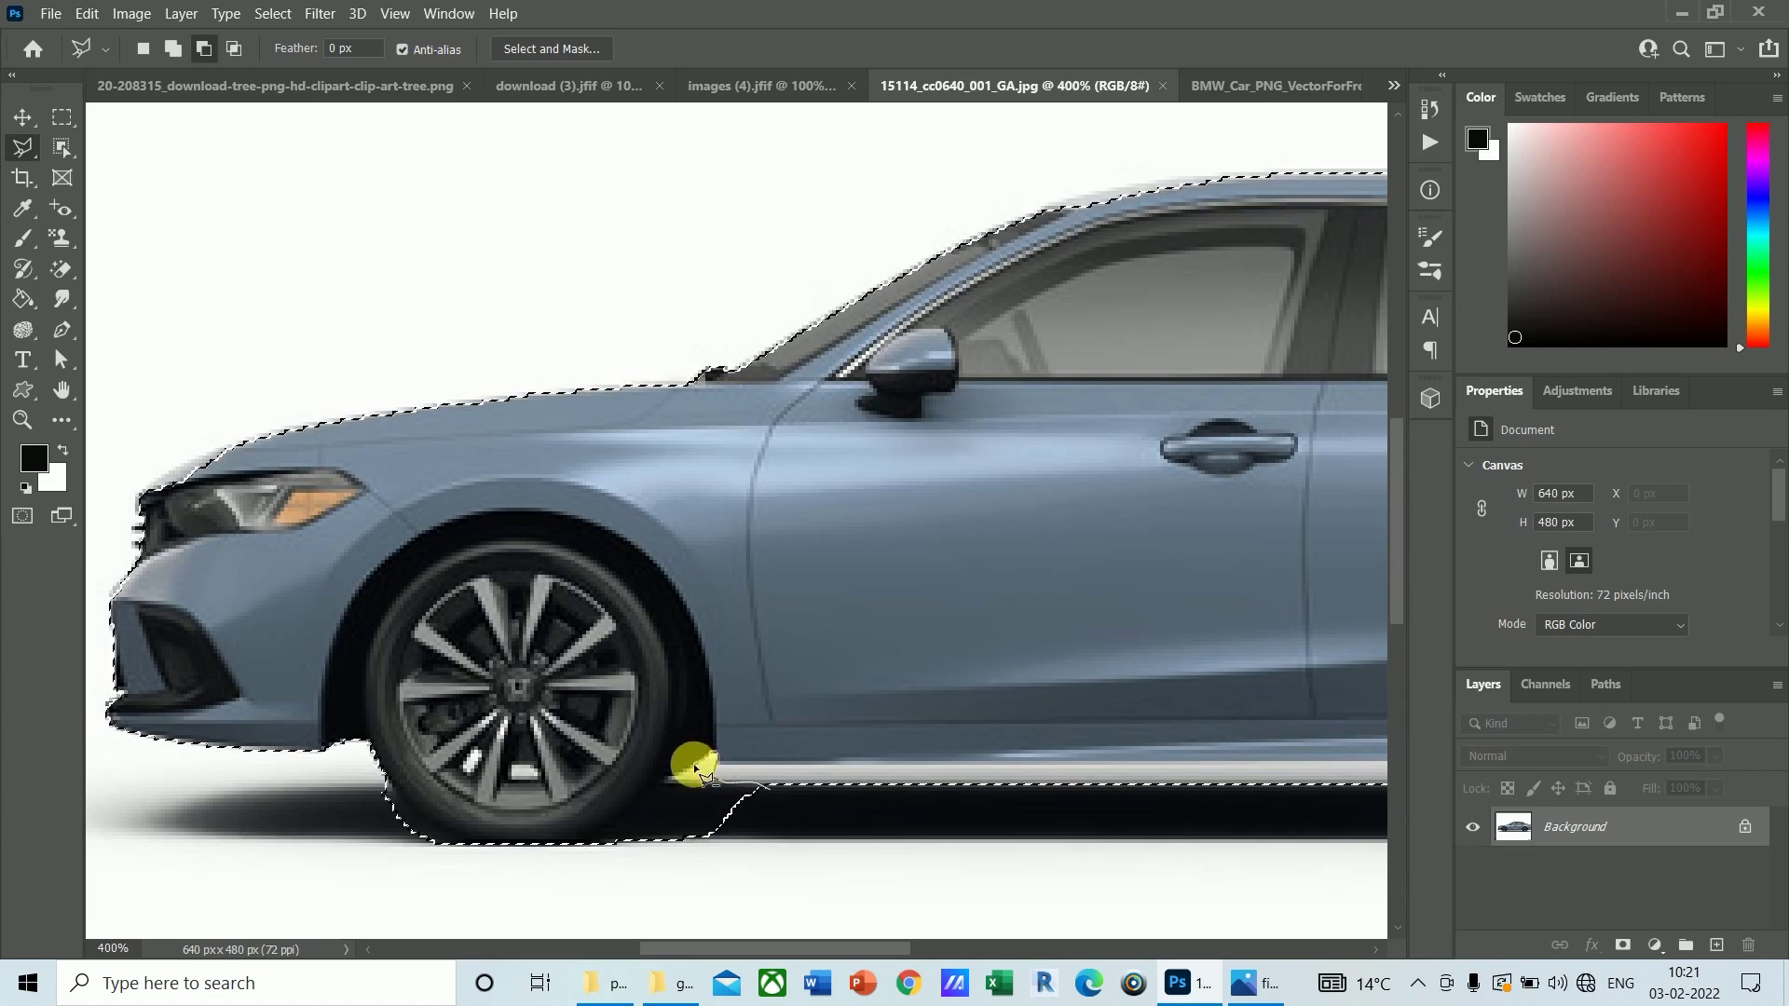
click(673, 776)
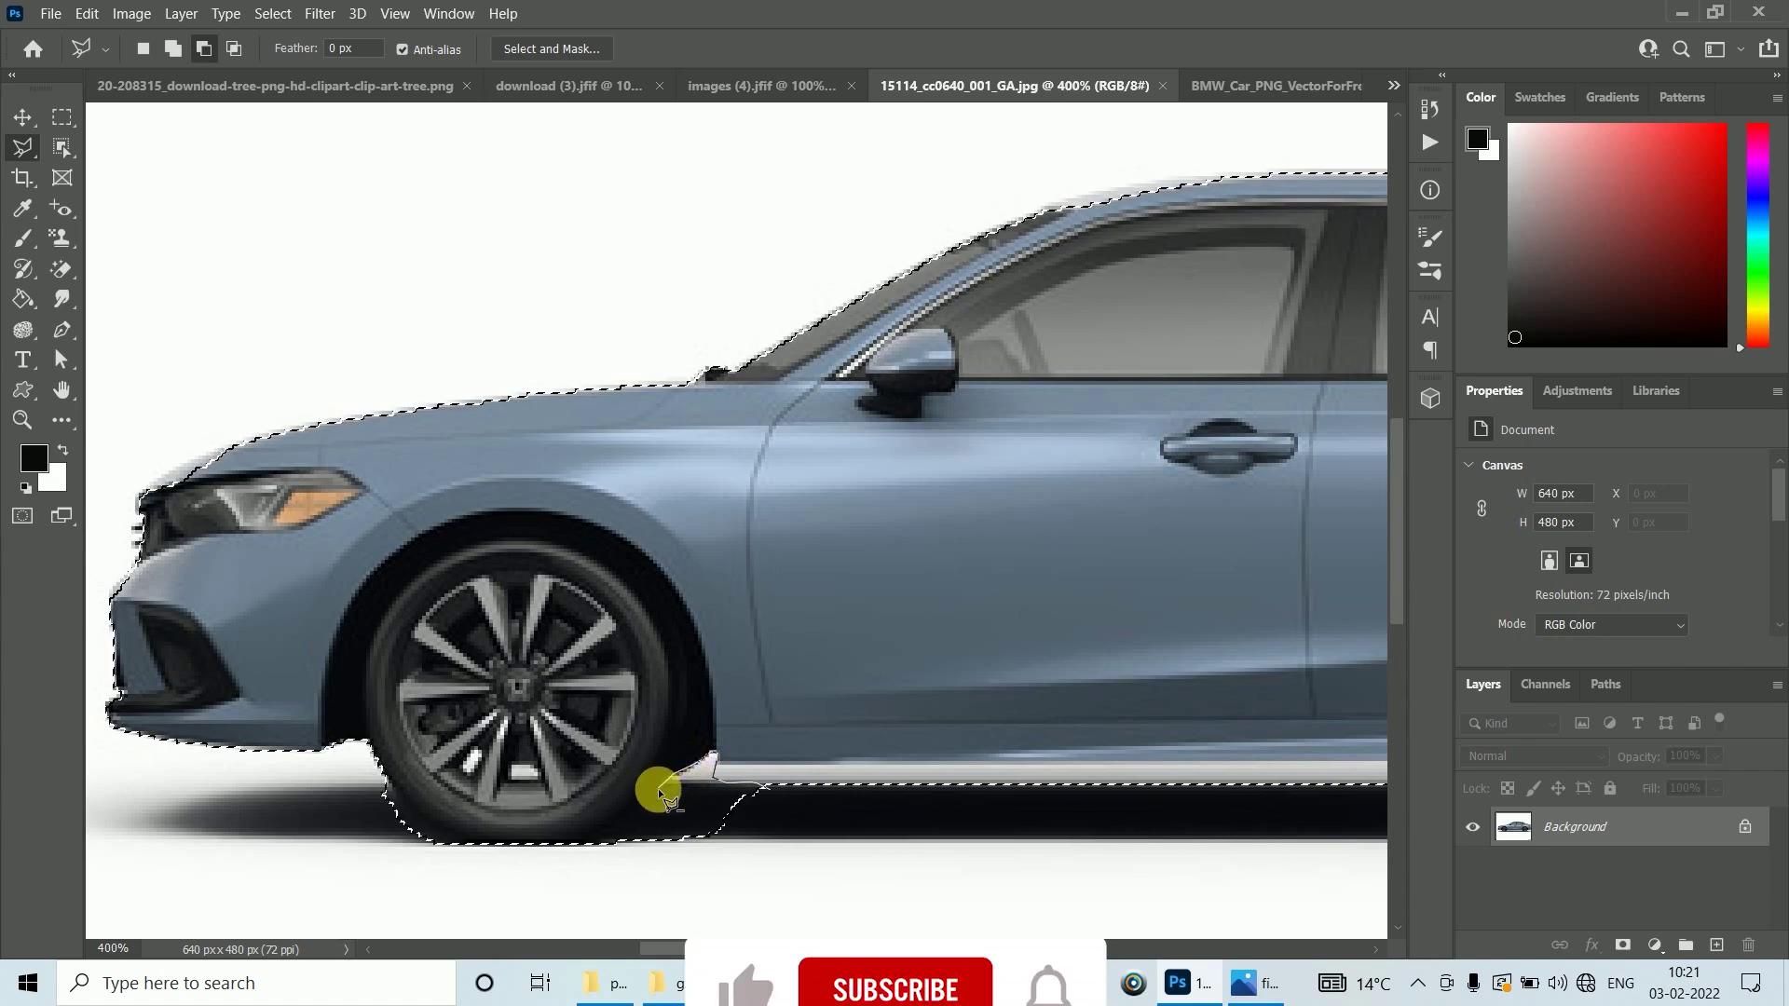
click(658, 790)
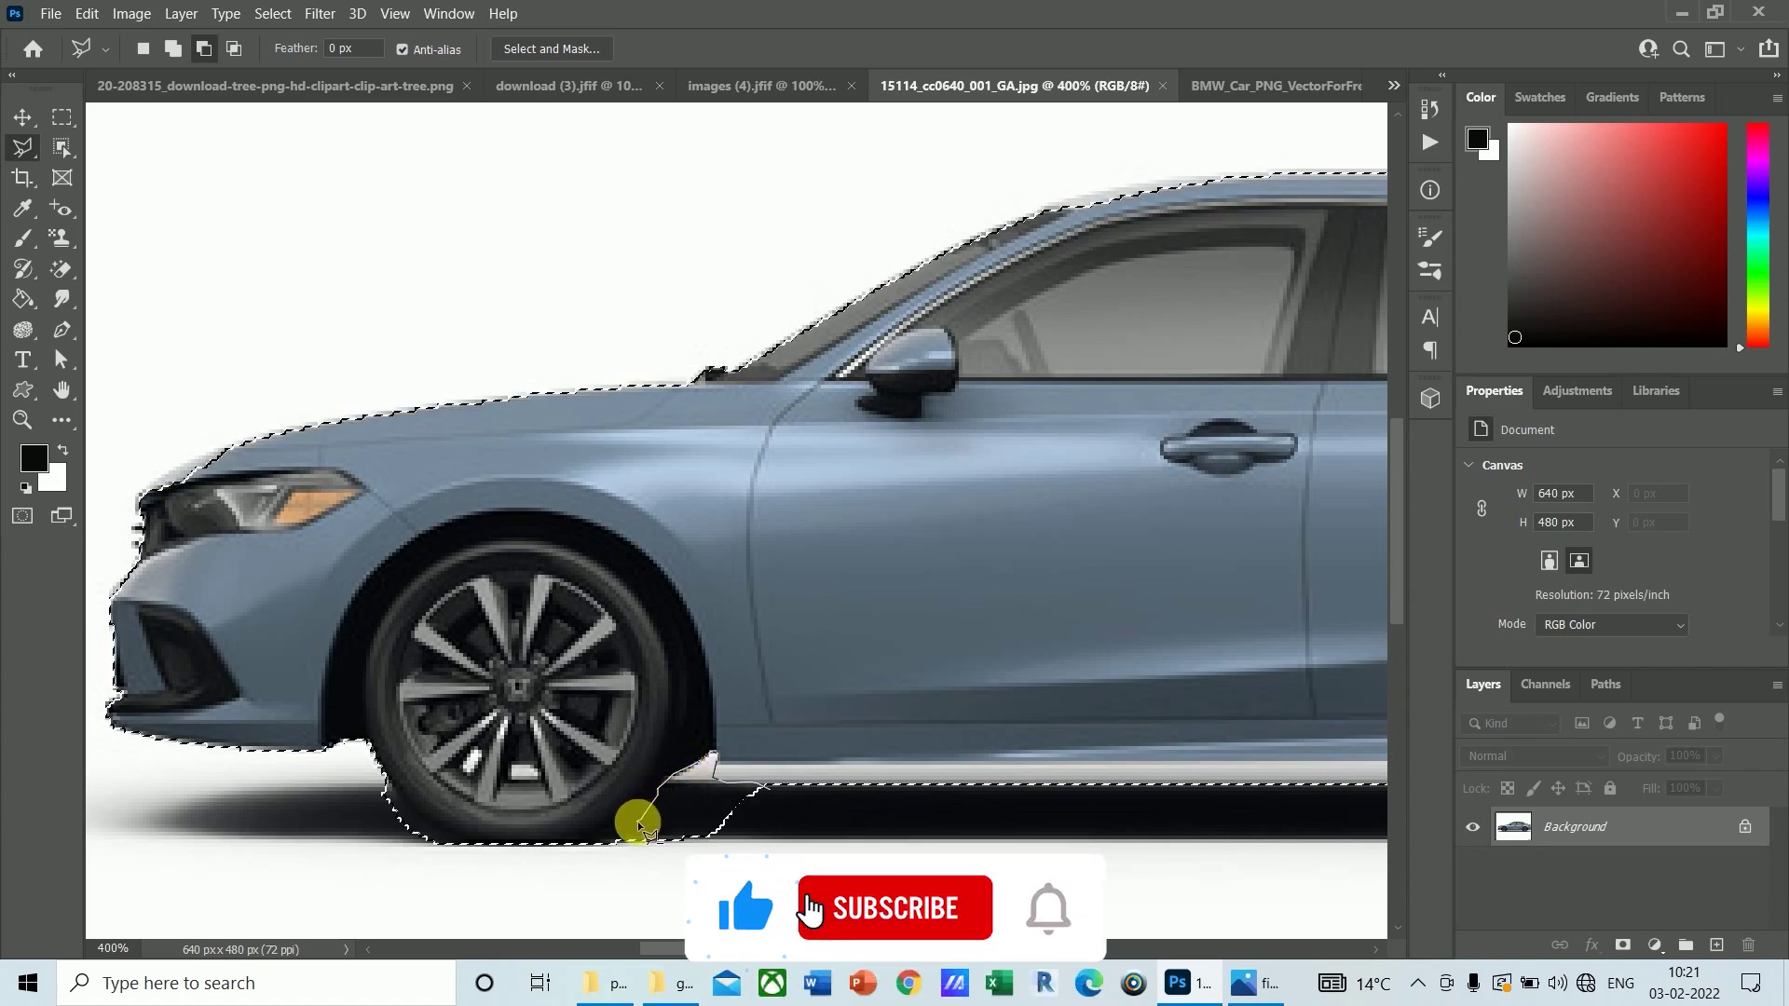
click(600, 846)
click(598, 858)
double_click(774, 848)
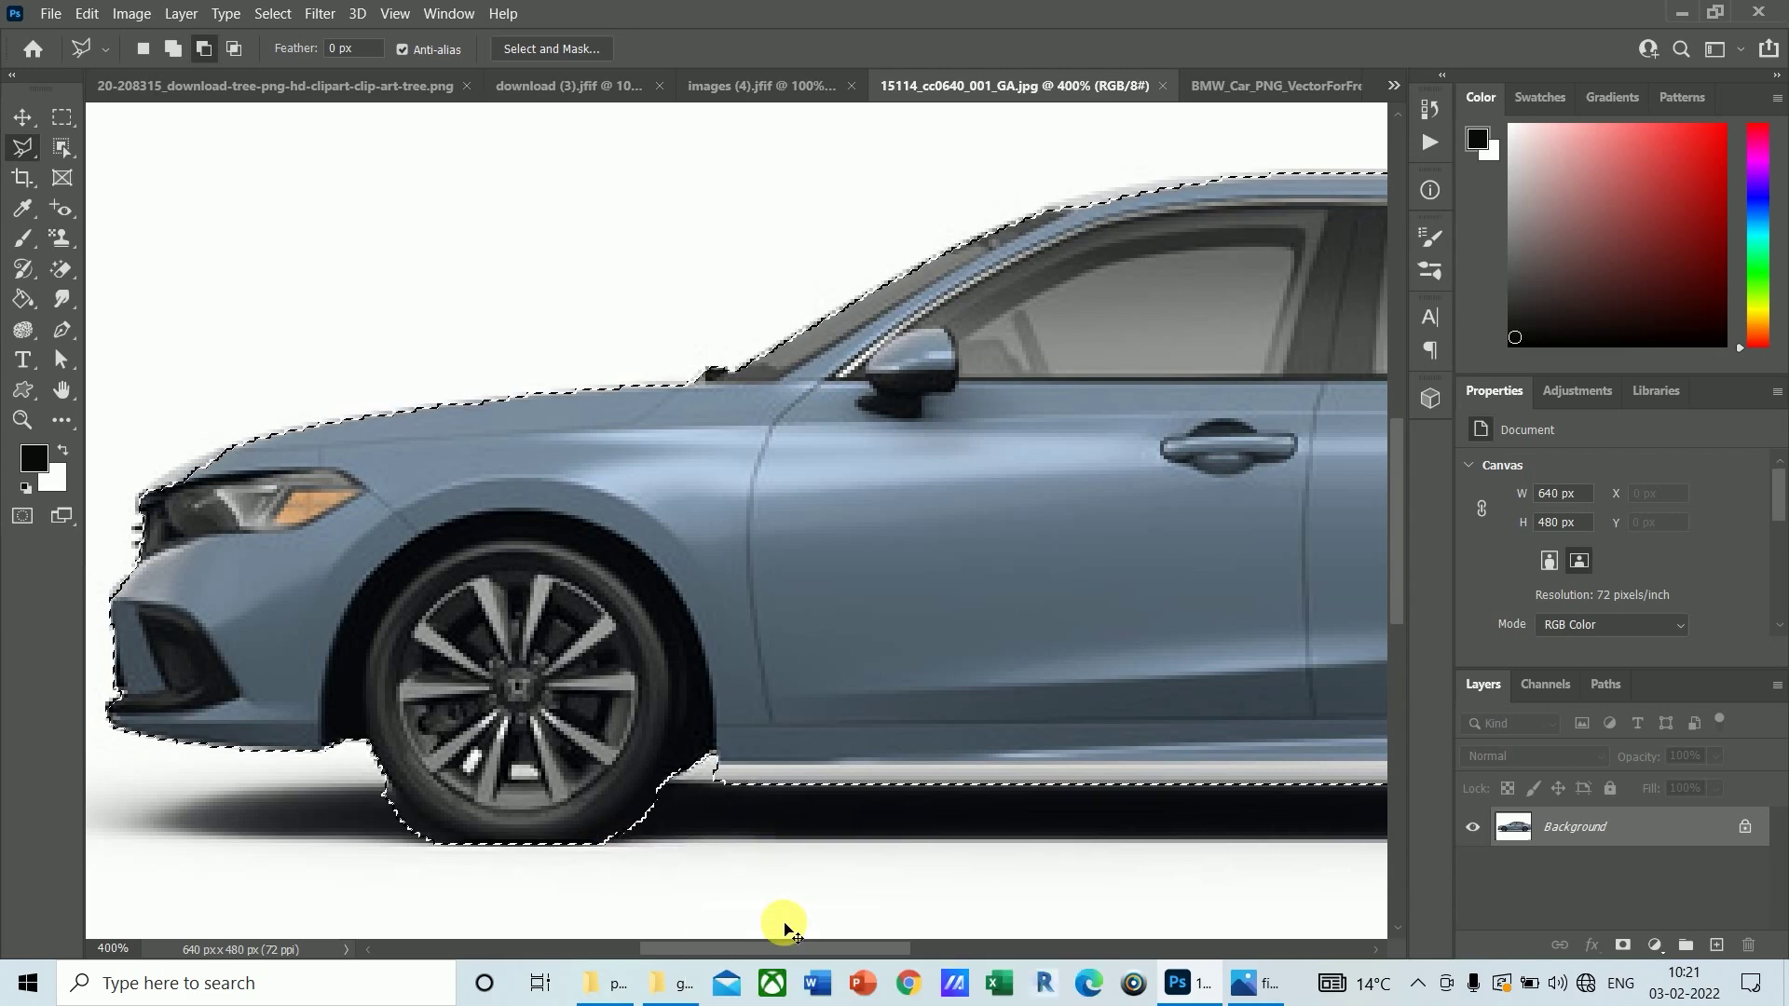
Step: Convert the car photo's locked Background into an editable layer named Layer 0
key(ctrl+minus)
key(ctrl+minus)
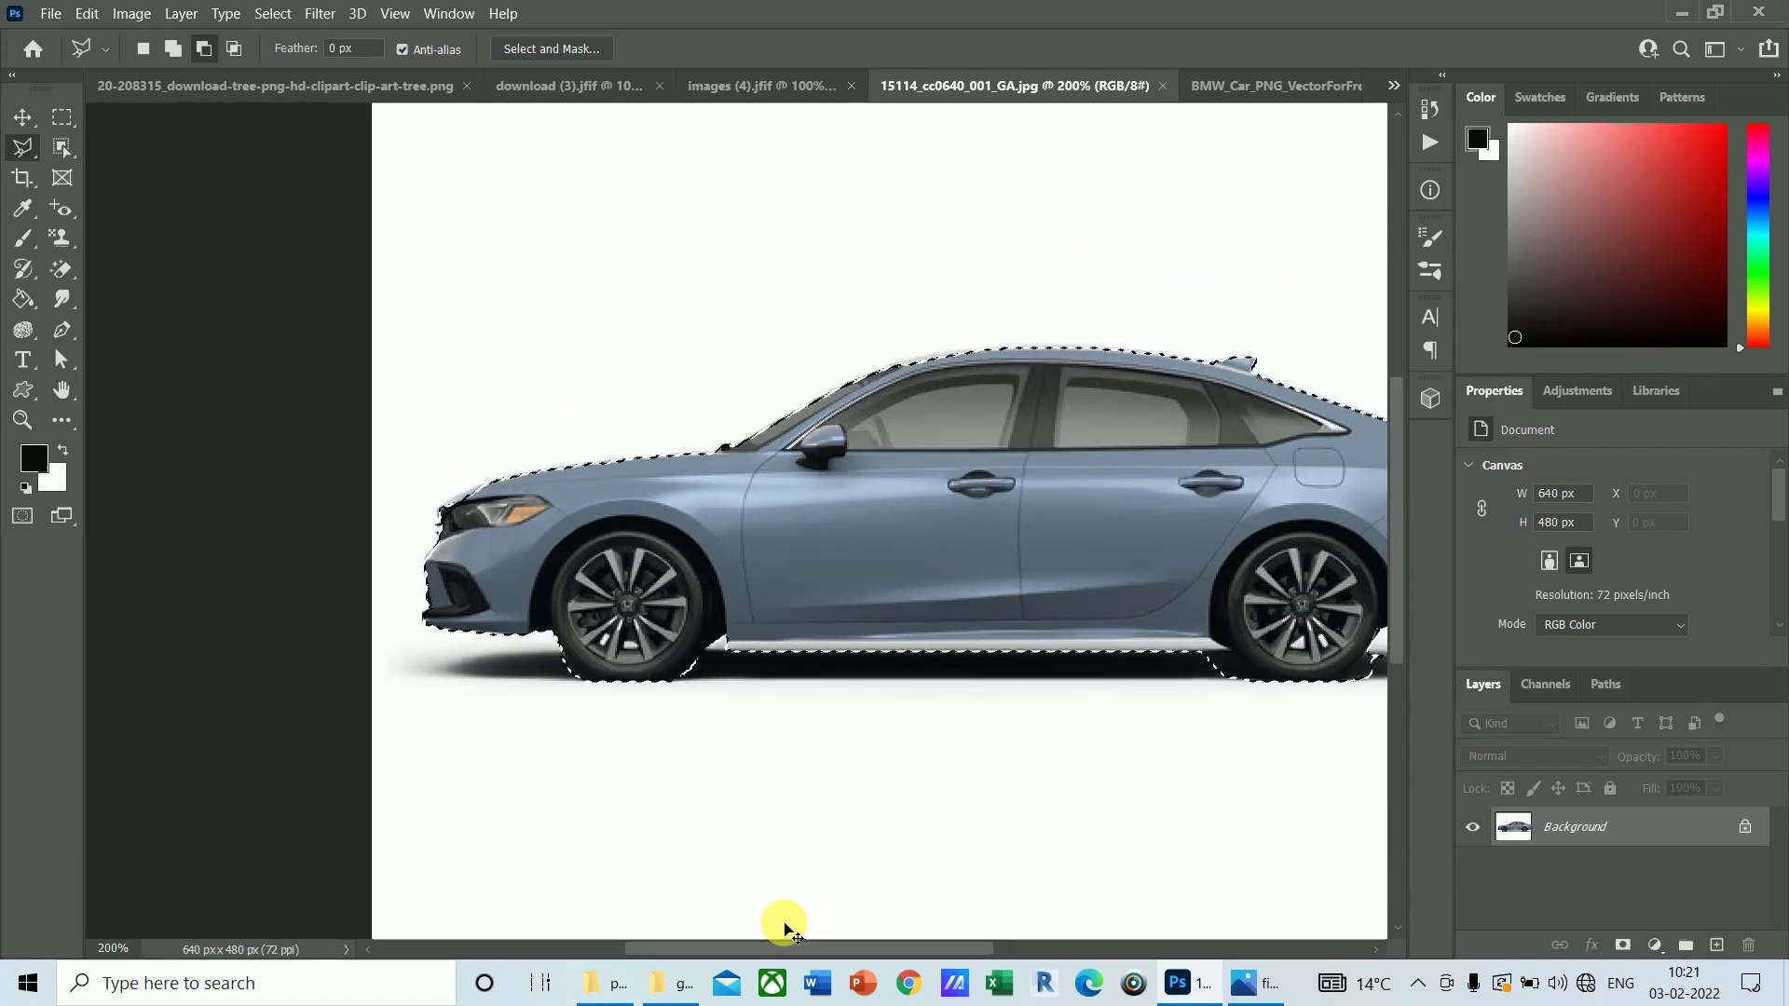
key(ctrl+minus)
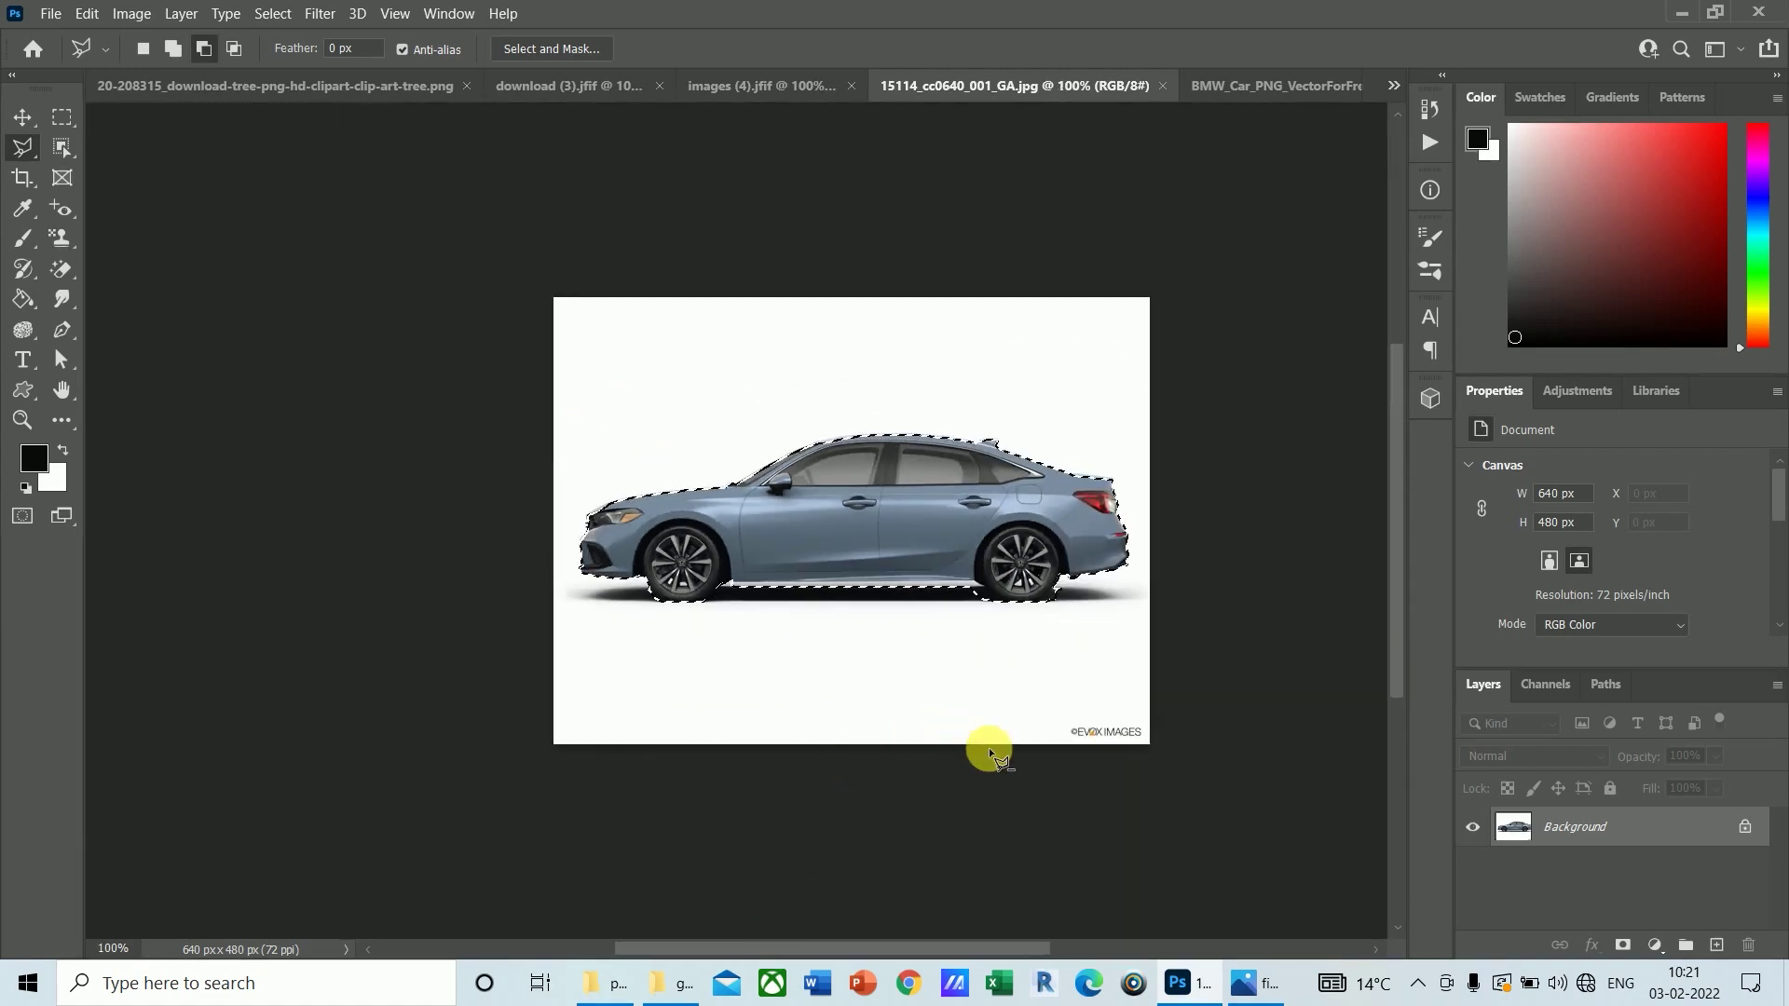
double_click(1557, 827)
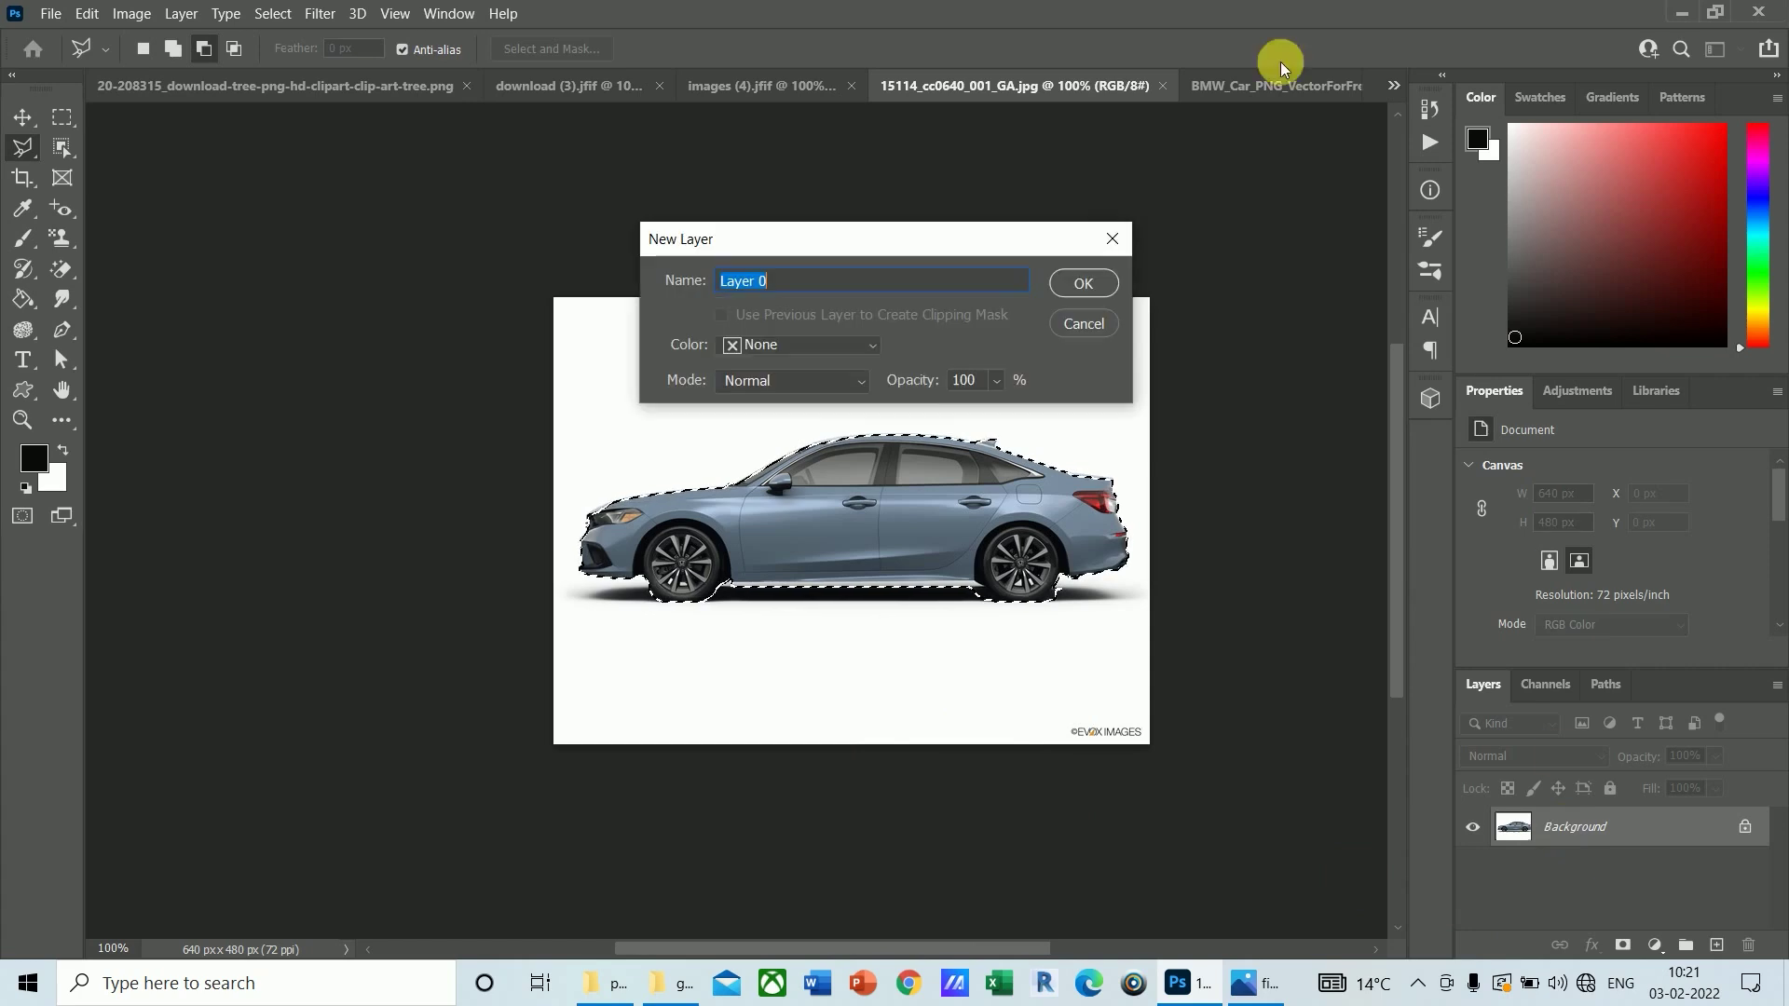
click(1083, 282)
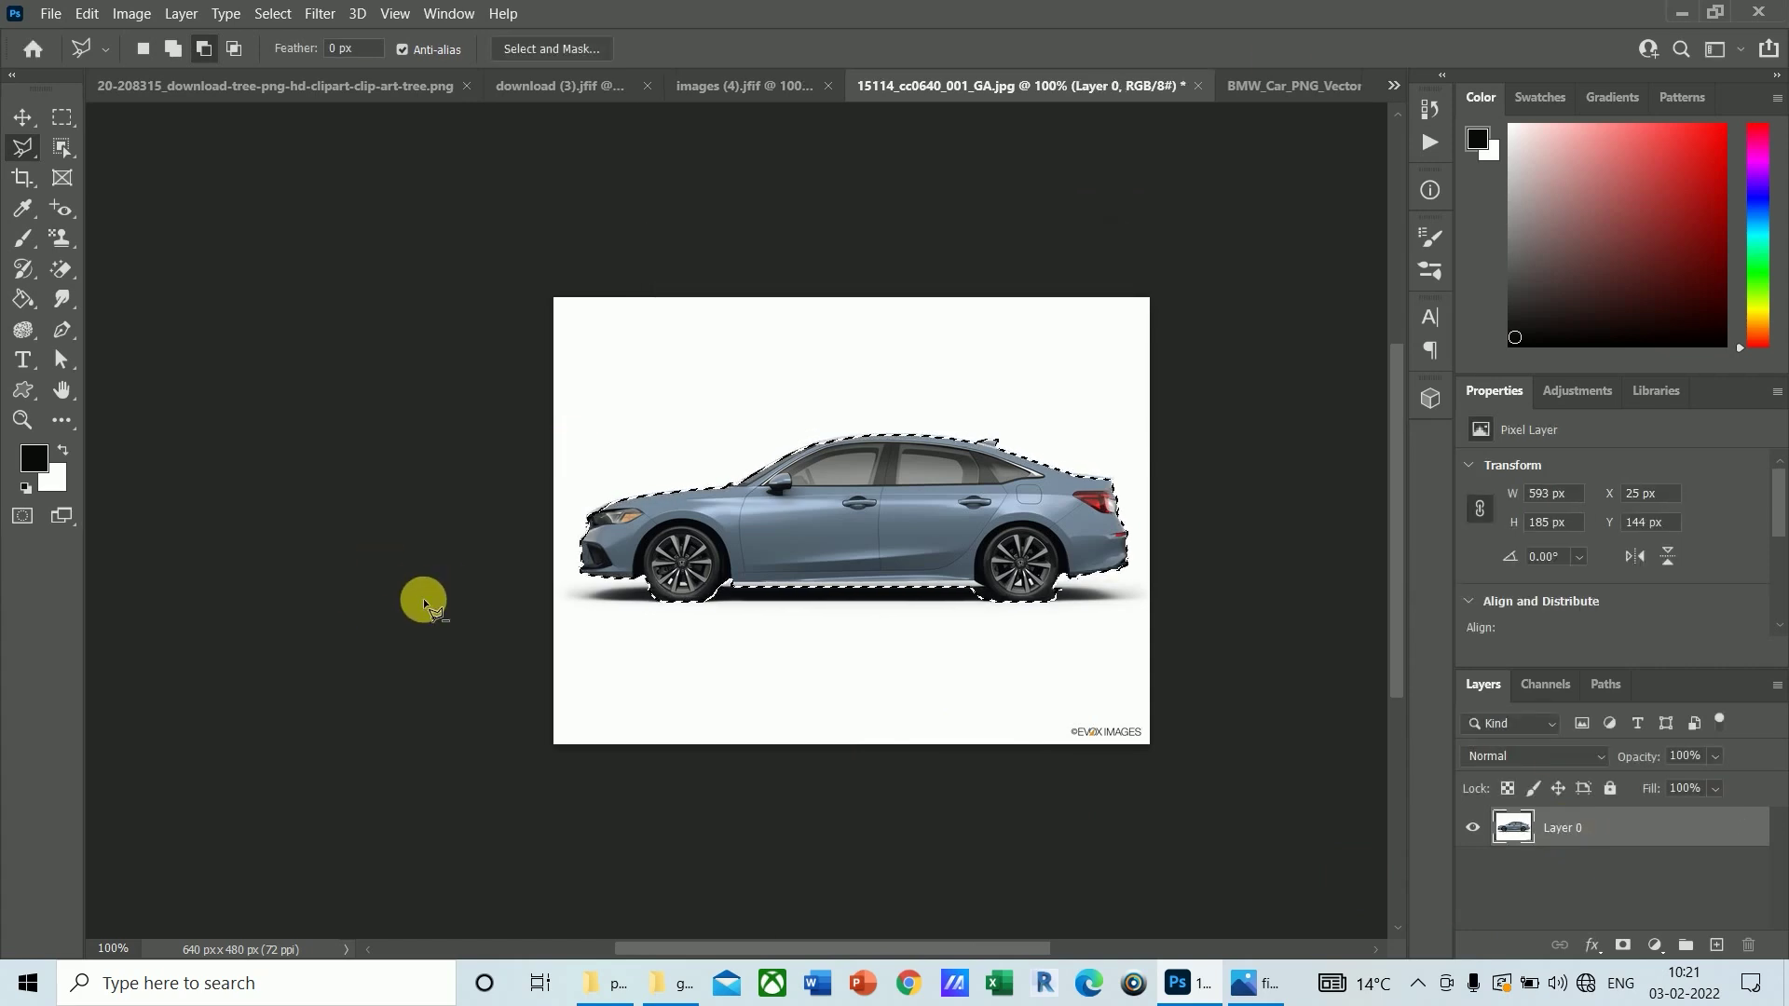
Step: Add the missed bonnet edge above the headlight to the car selection with the Polygonal Lasso tool
key(ctrl+plus)
key(ctrl+plus)
key(ctrl+plus)
key(ctrl+plus)
drag(686, 947, 550, 949)
click(174, 48)
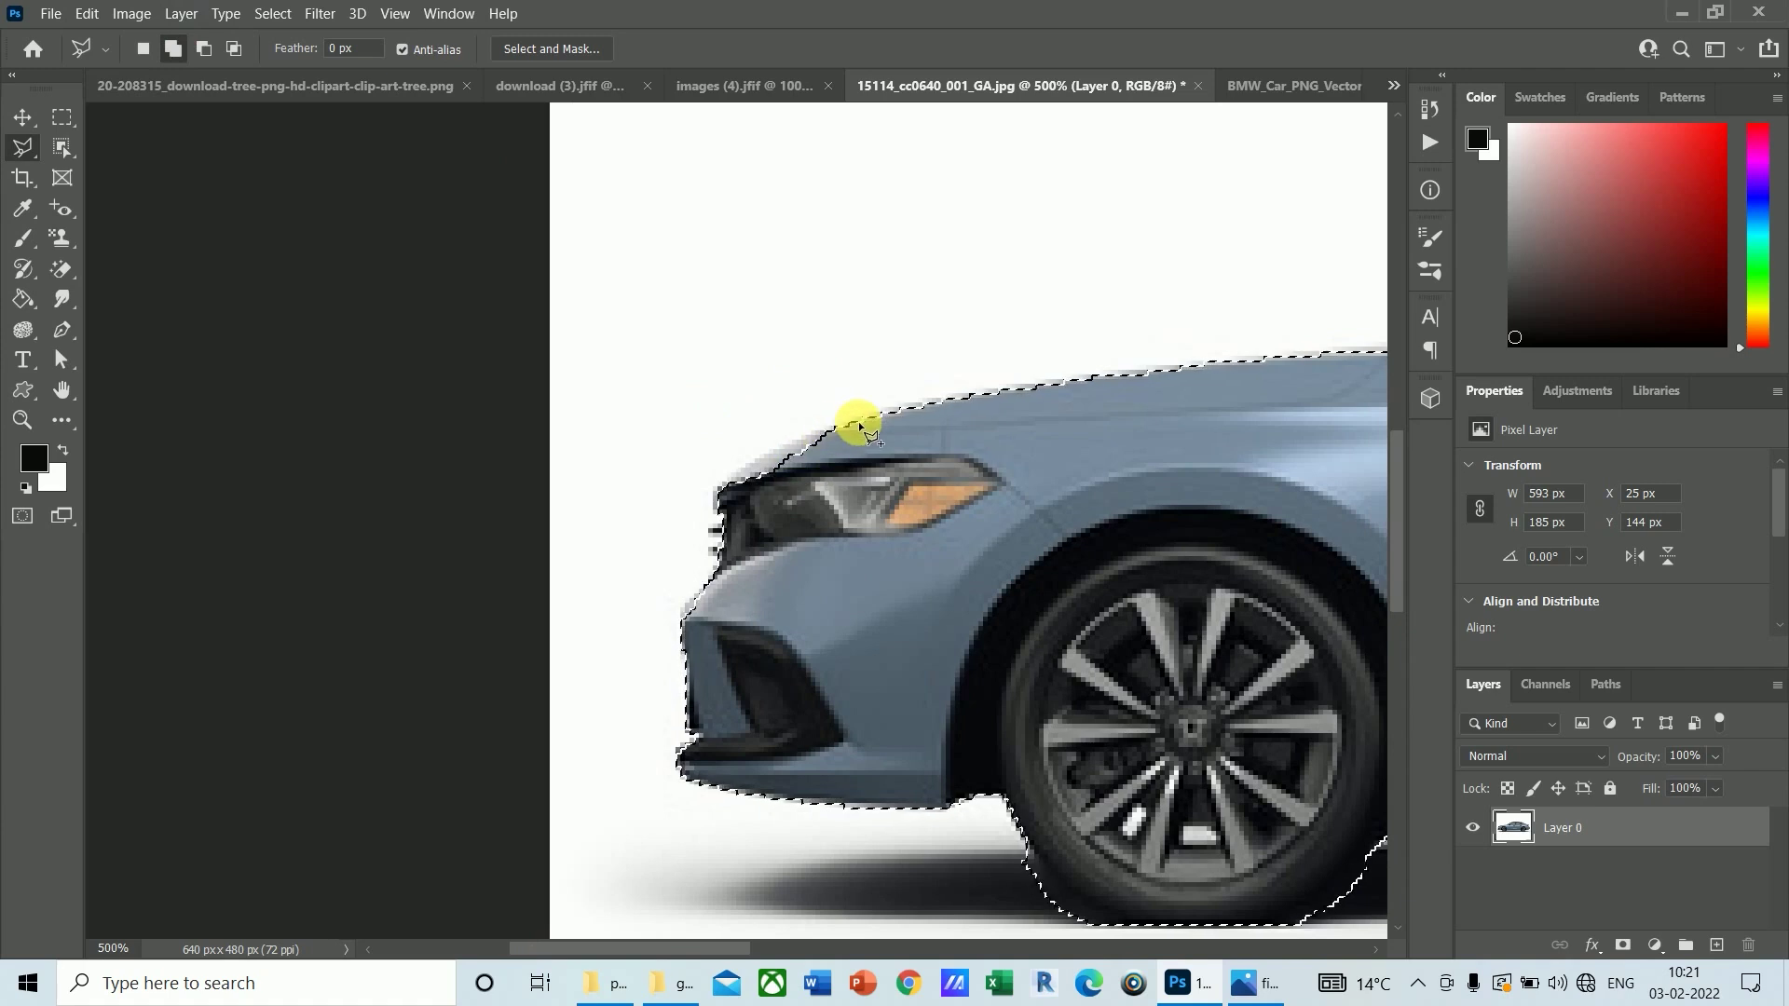
click(832, 435)
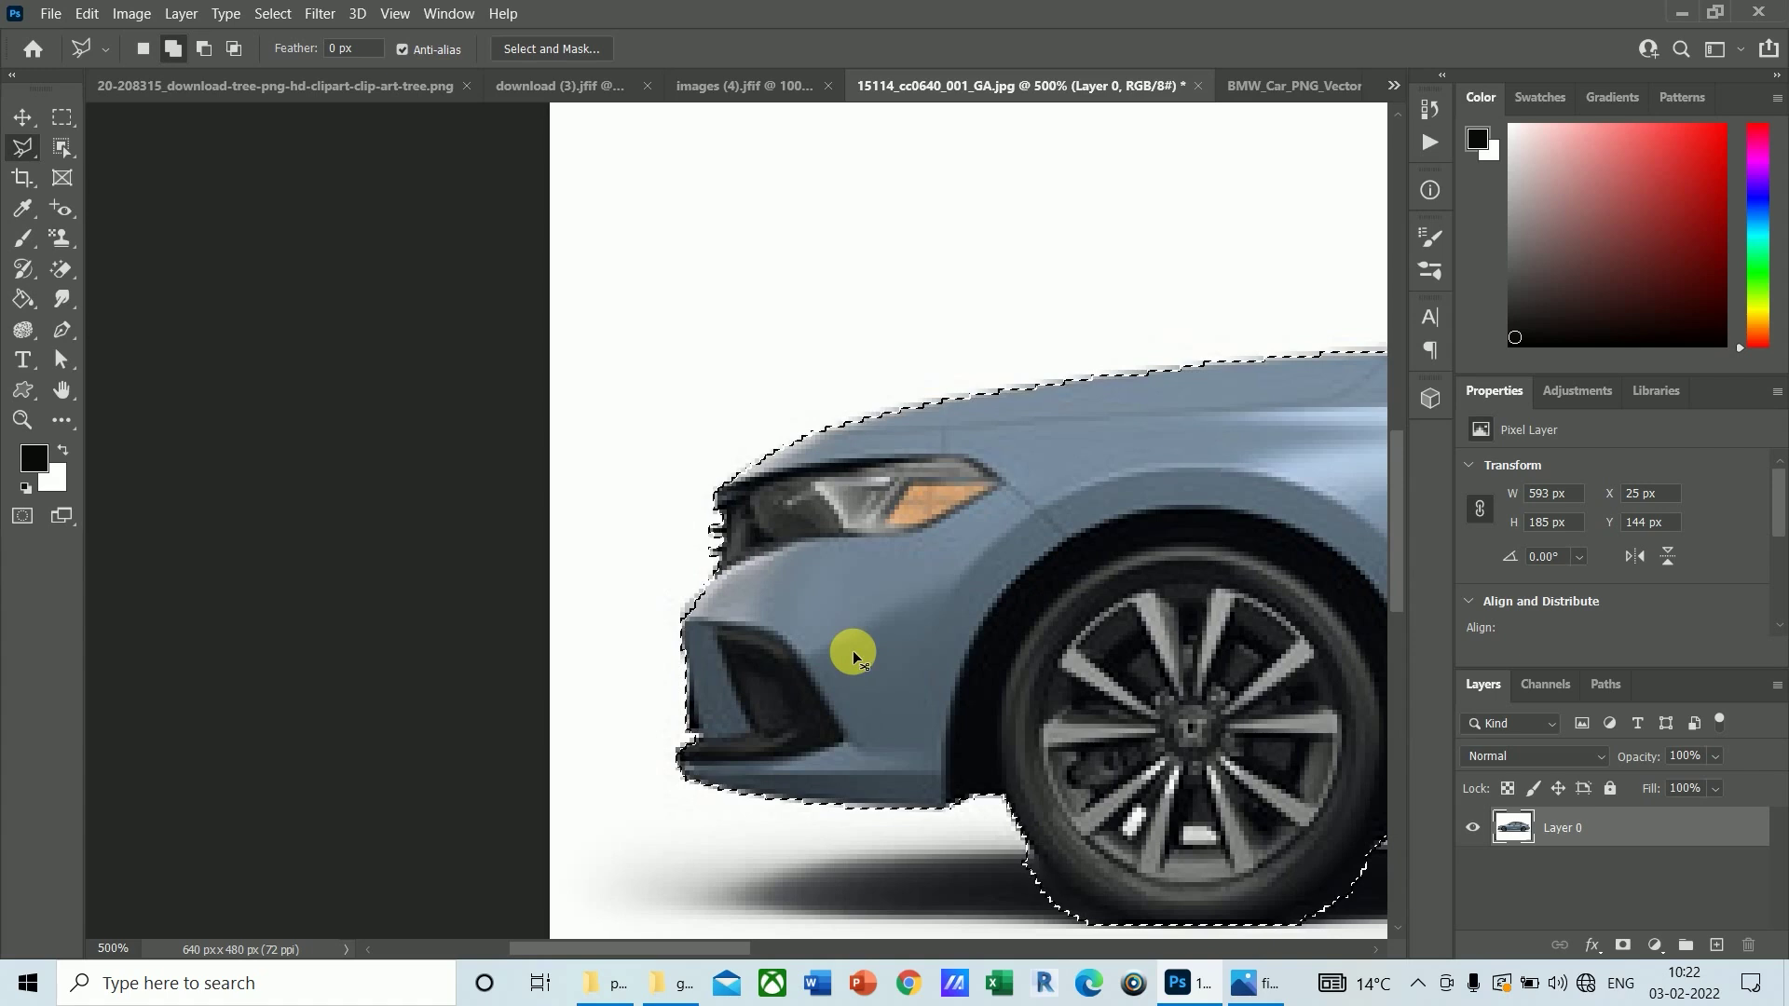
Step: Paste the copied car cutout into the house render document enc-test.png
key(ctrl+Tab)
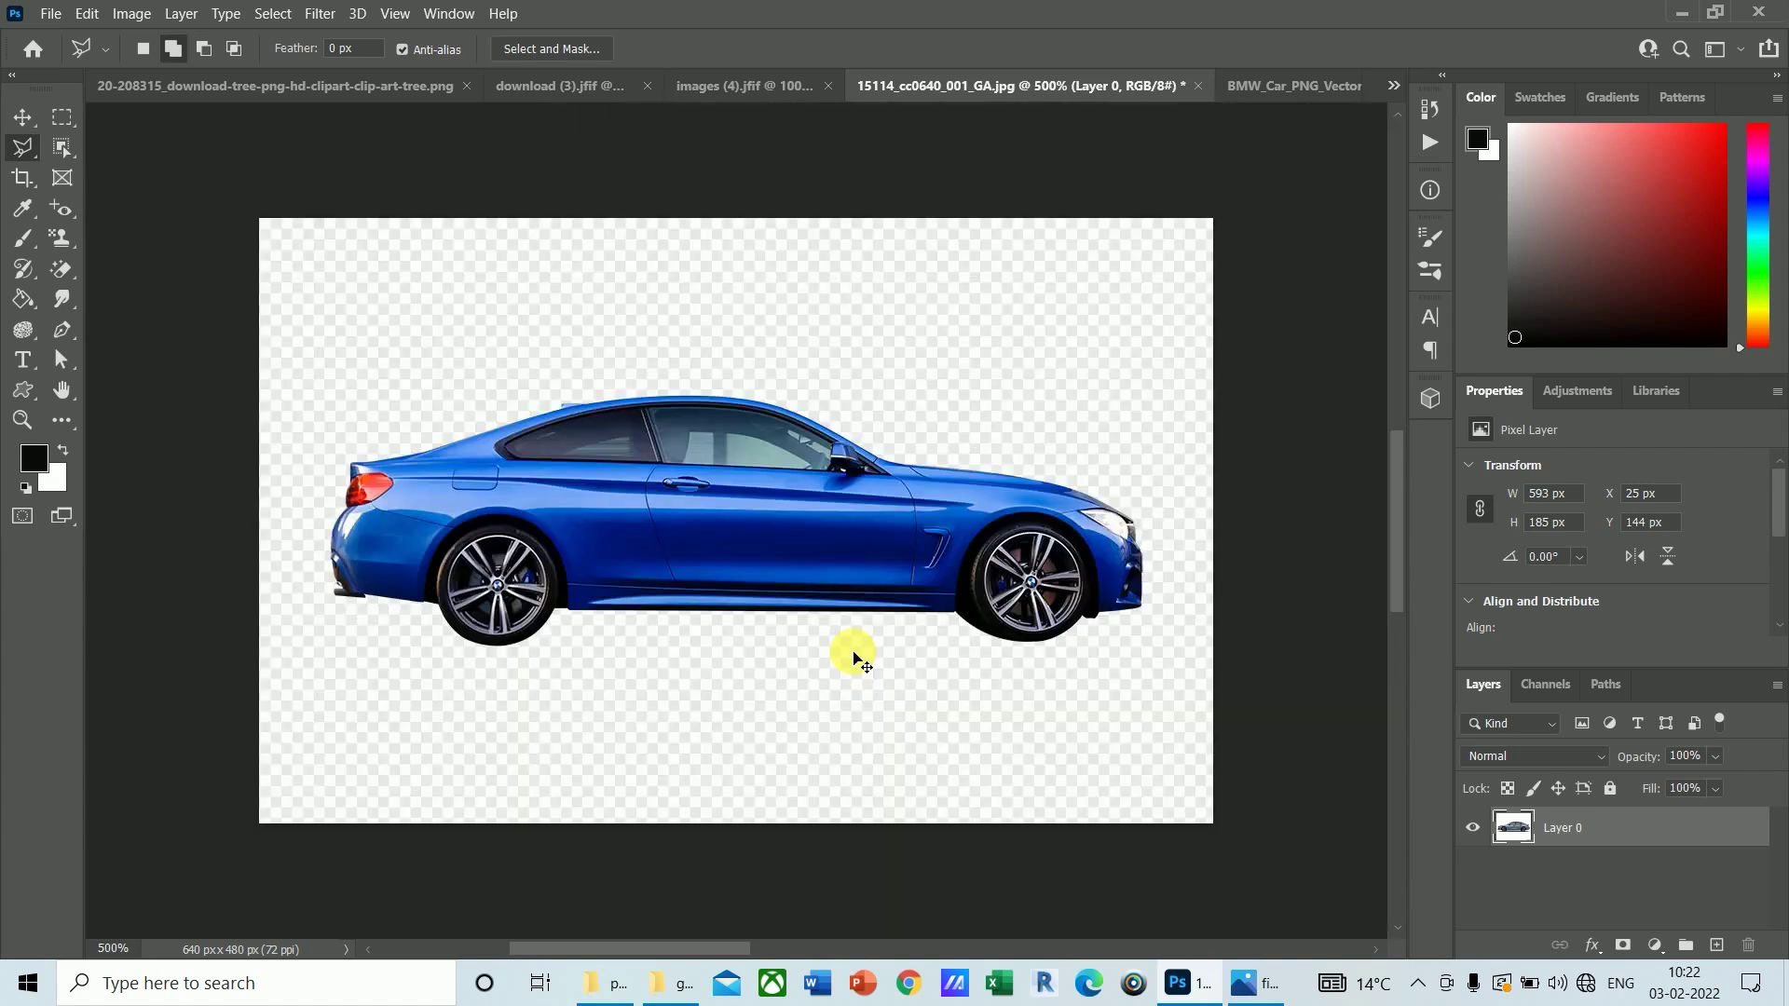
key(ctrl+Tab)
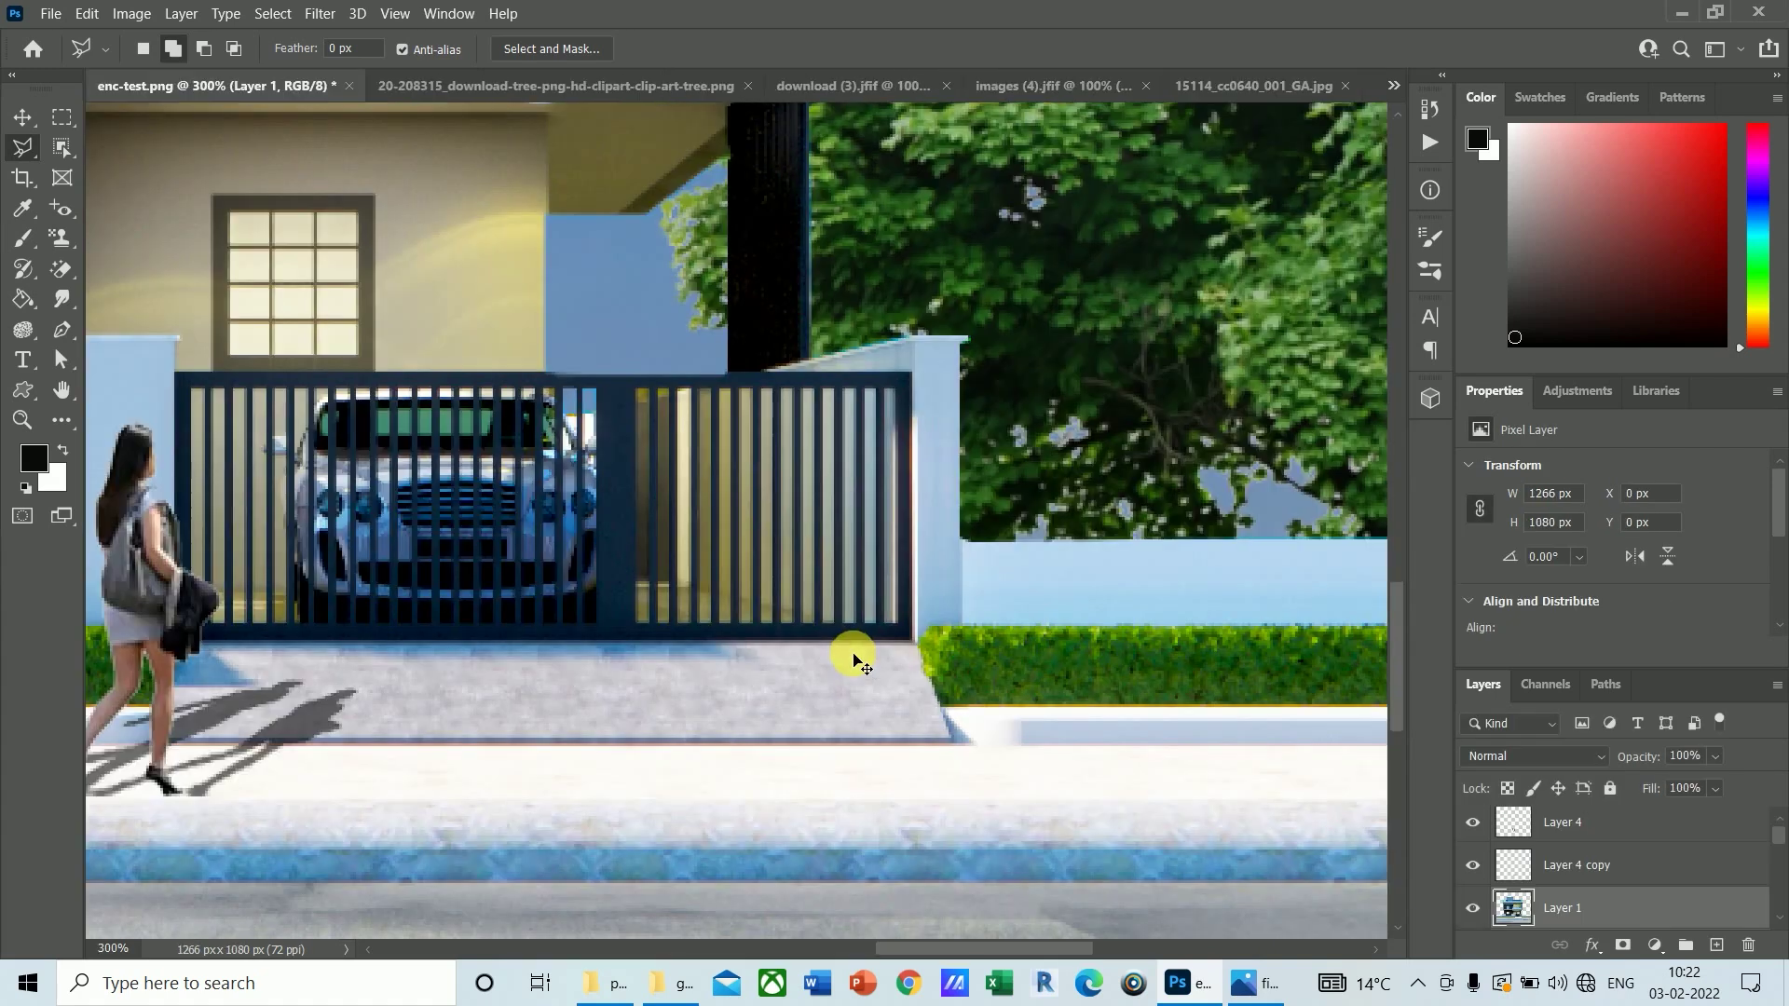
key(ctrl+v)
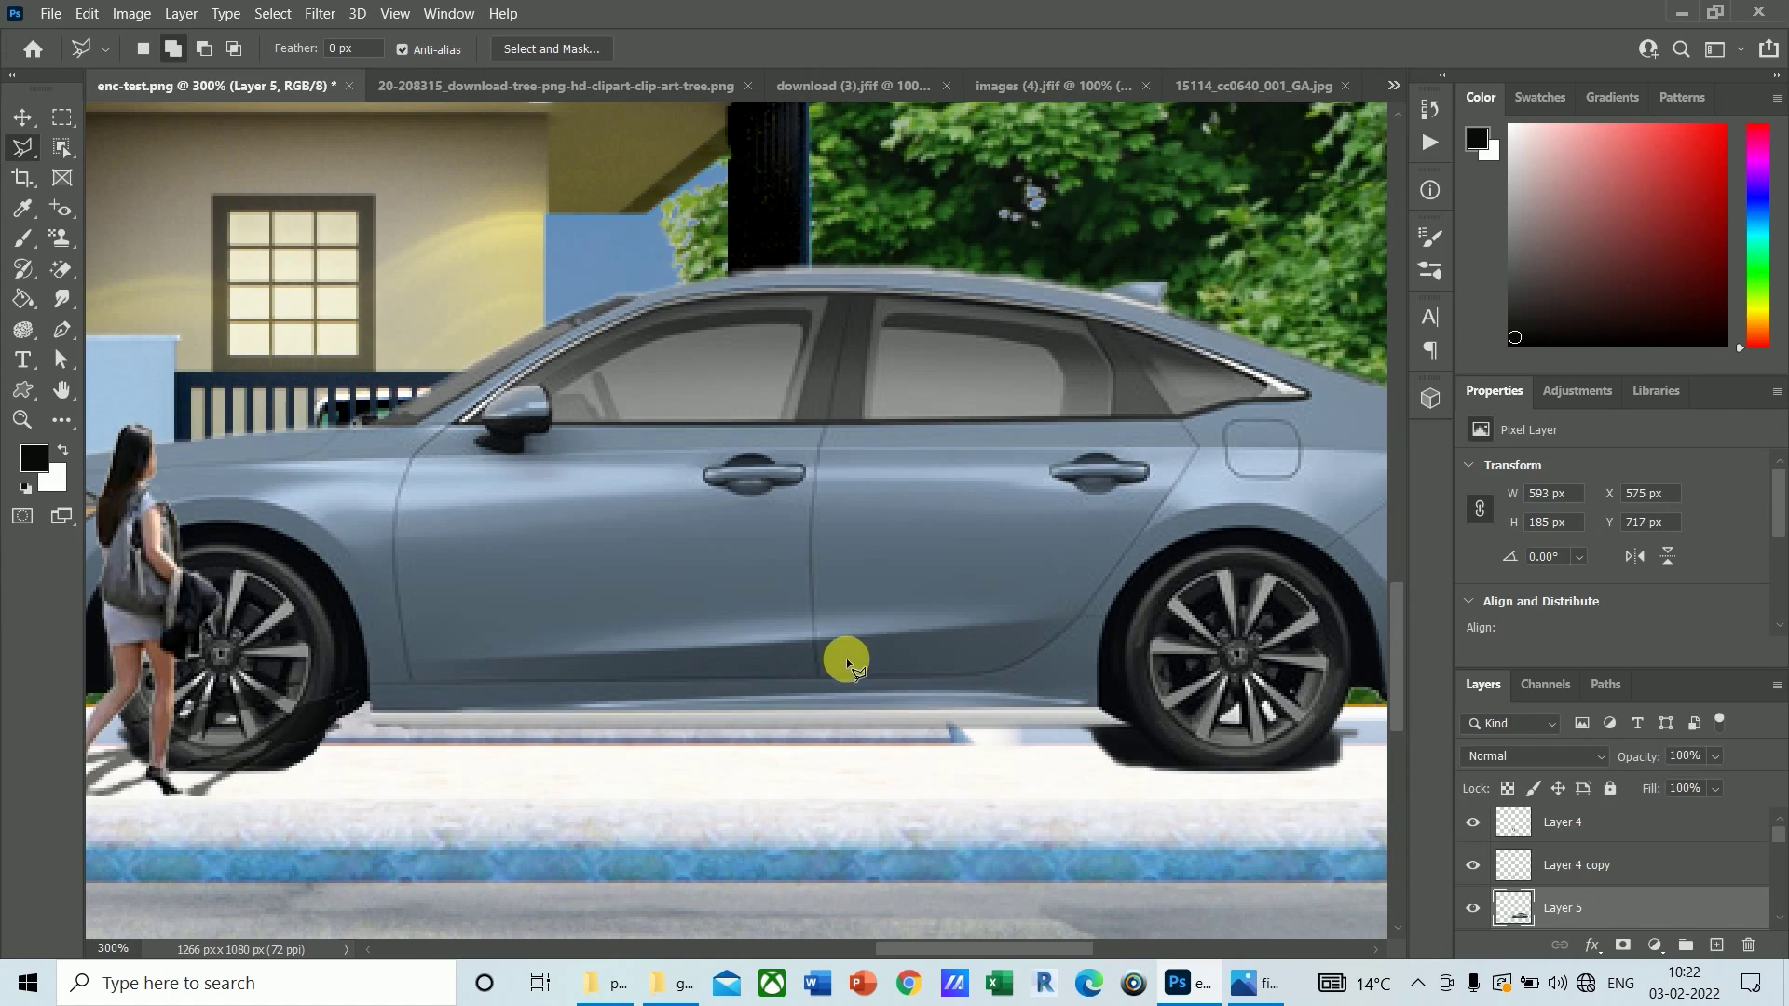
Step: Bring the car's layer above Layer 4 and move the car down onto the road, at about X 688 px, Y 850 px
key(v)
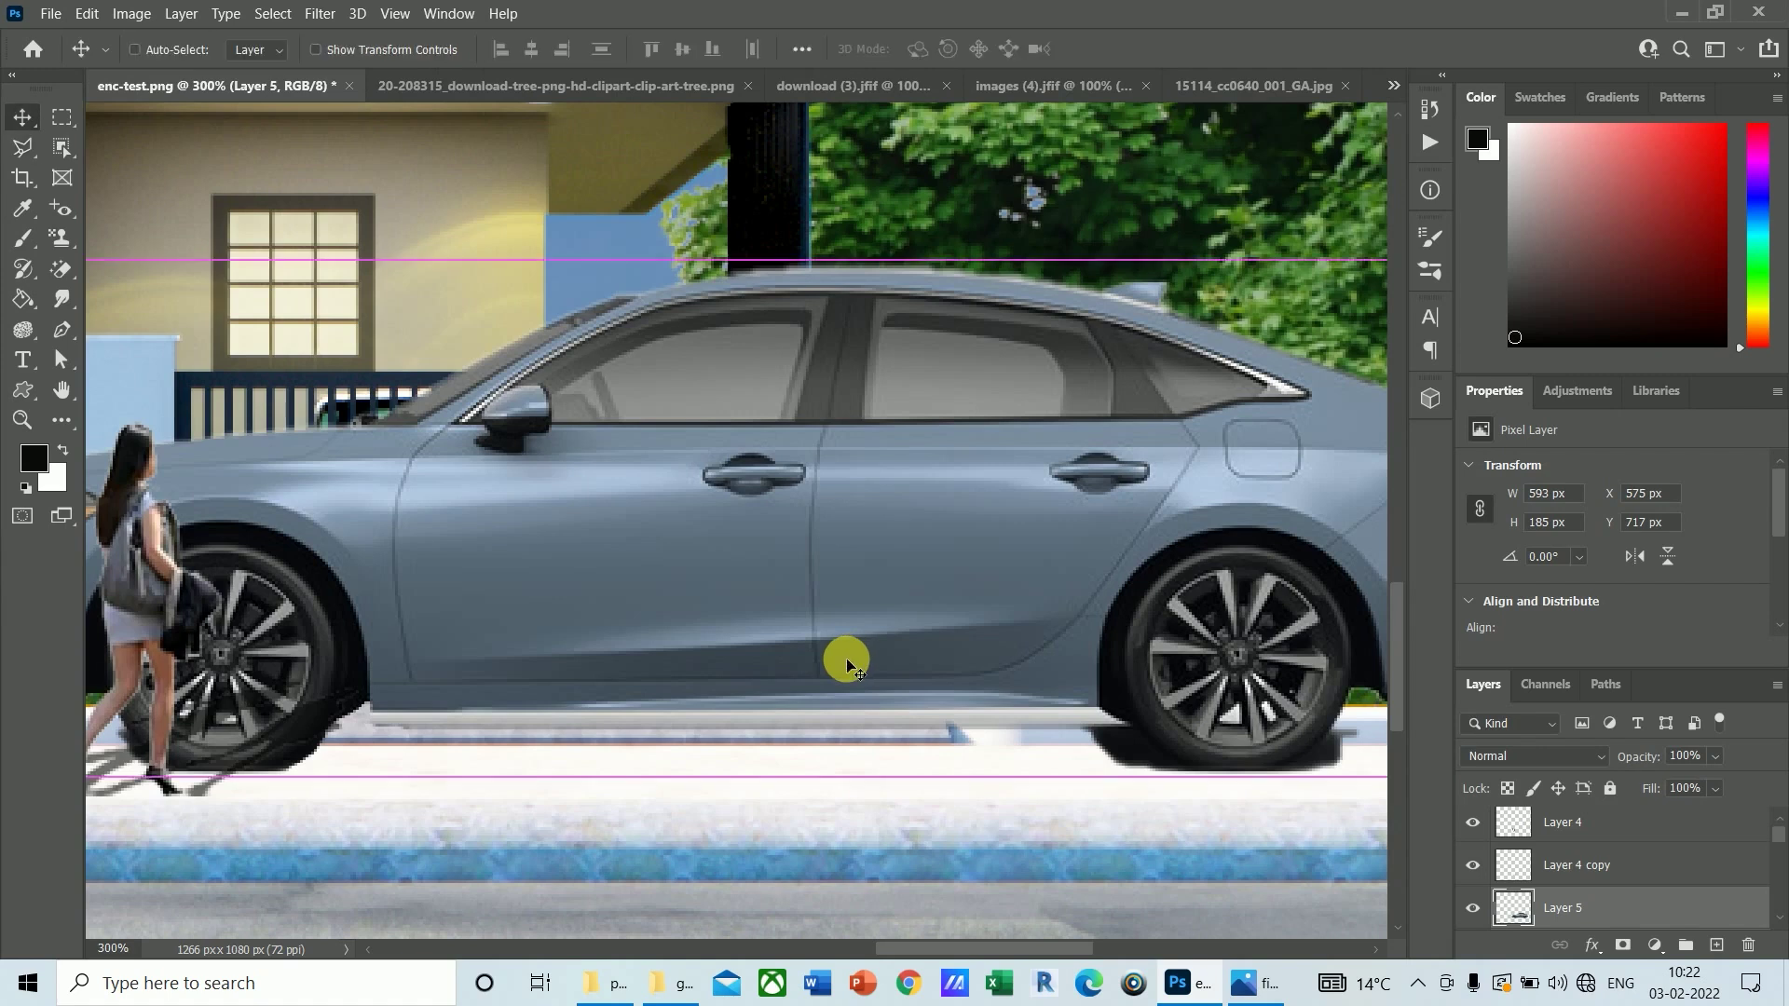
key(ctrl+1)
drag(1587, 918, 1588, 818)
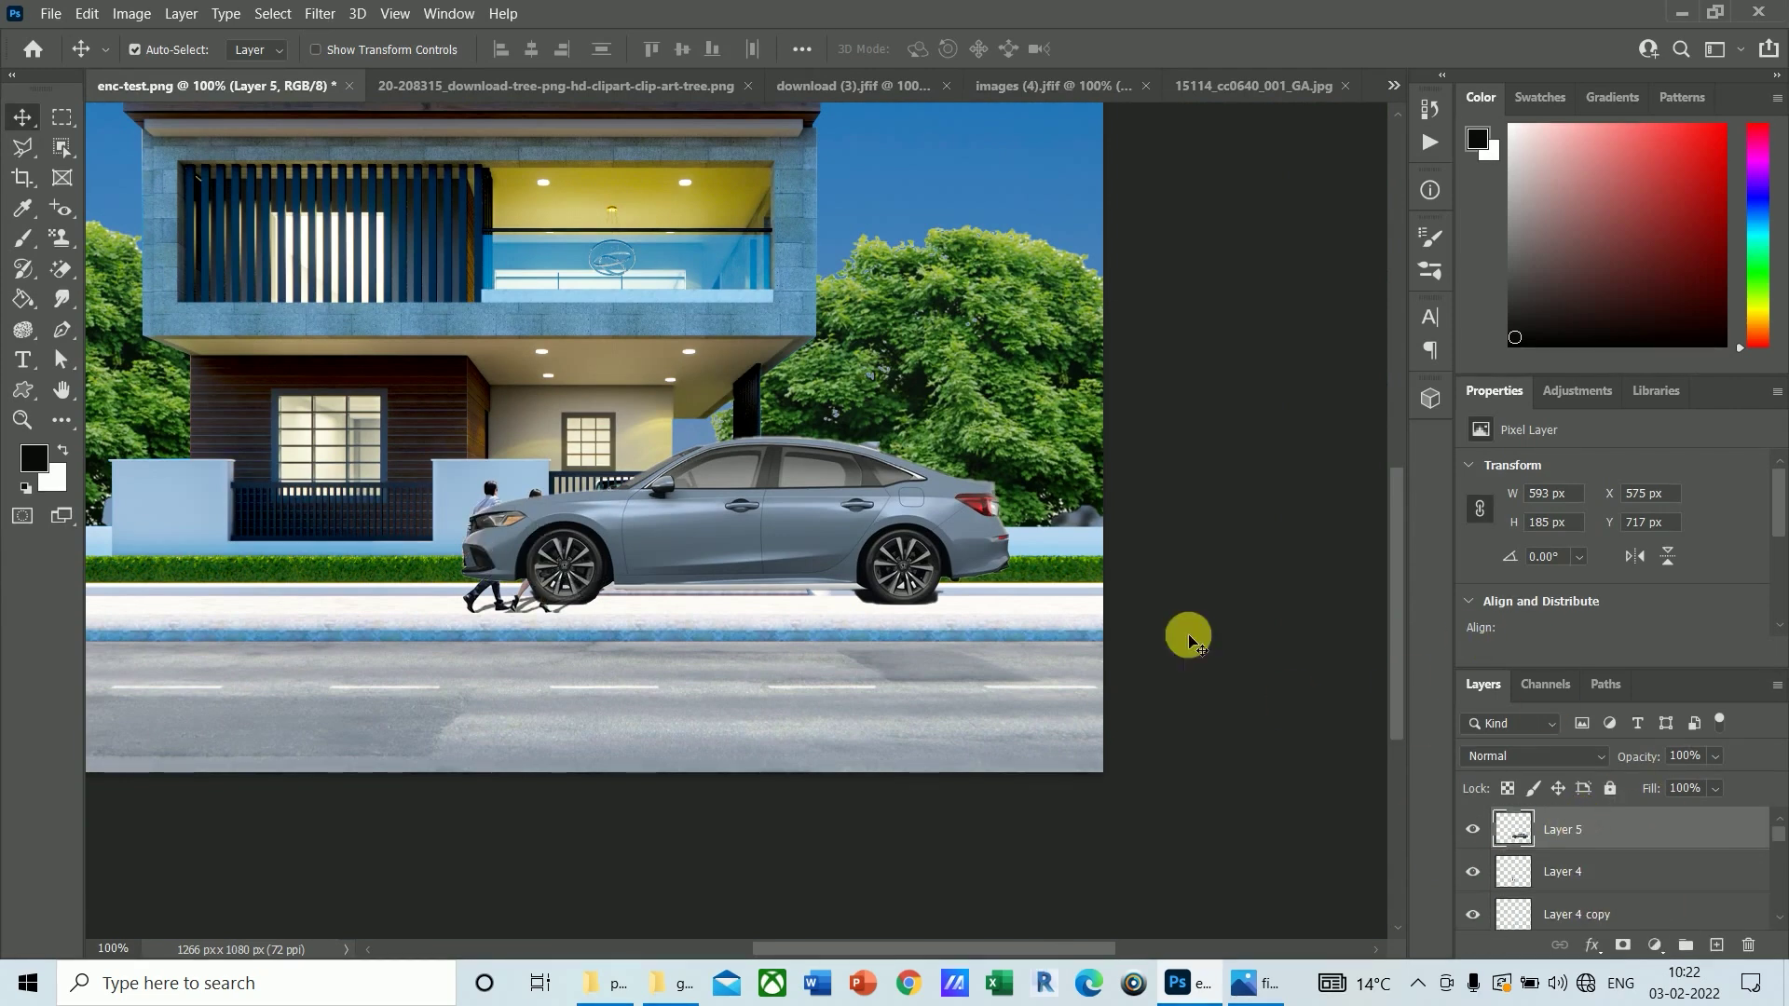
drag(750, 525, 855, 650)
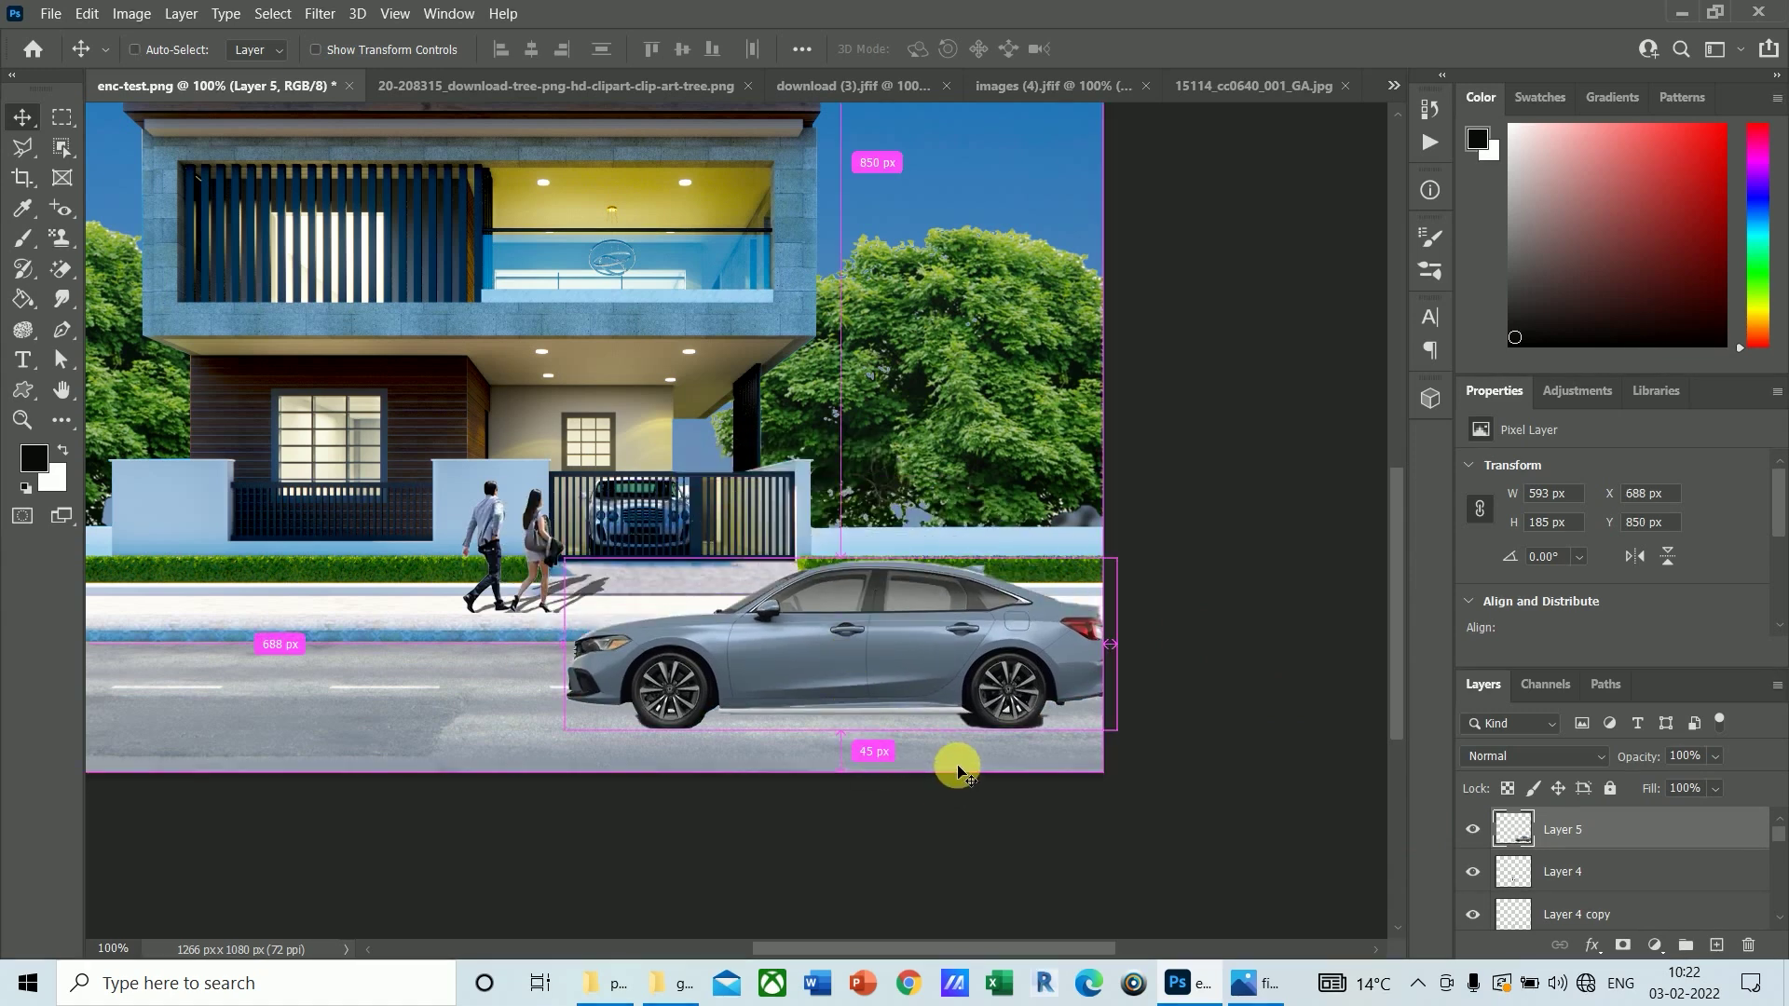
Step: Scale the car down to about 520 × 163 px and reposition it on the road at about X 703 px, Y 838 px
key(ctrl+t)
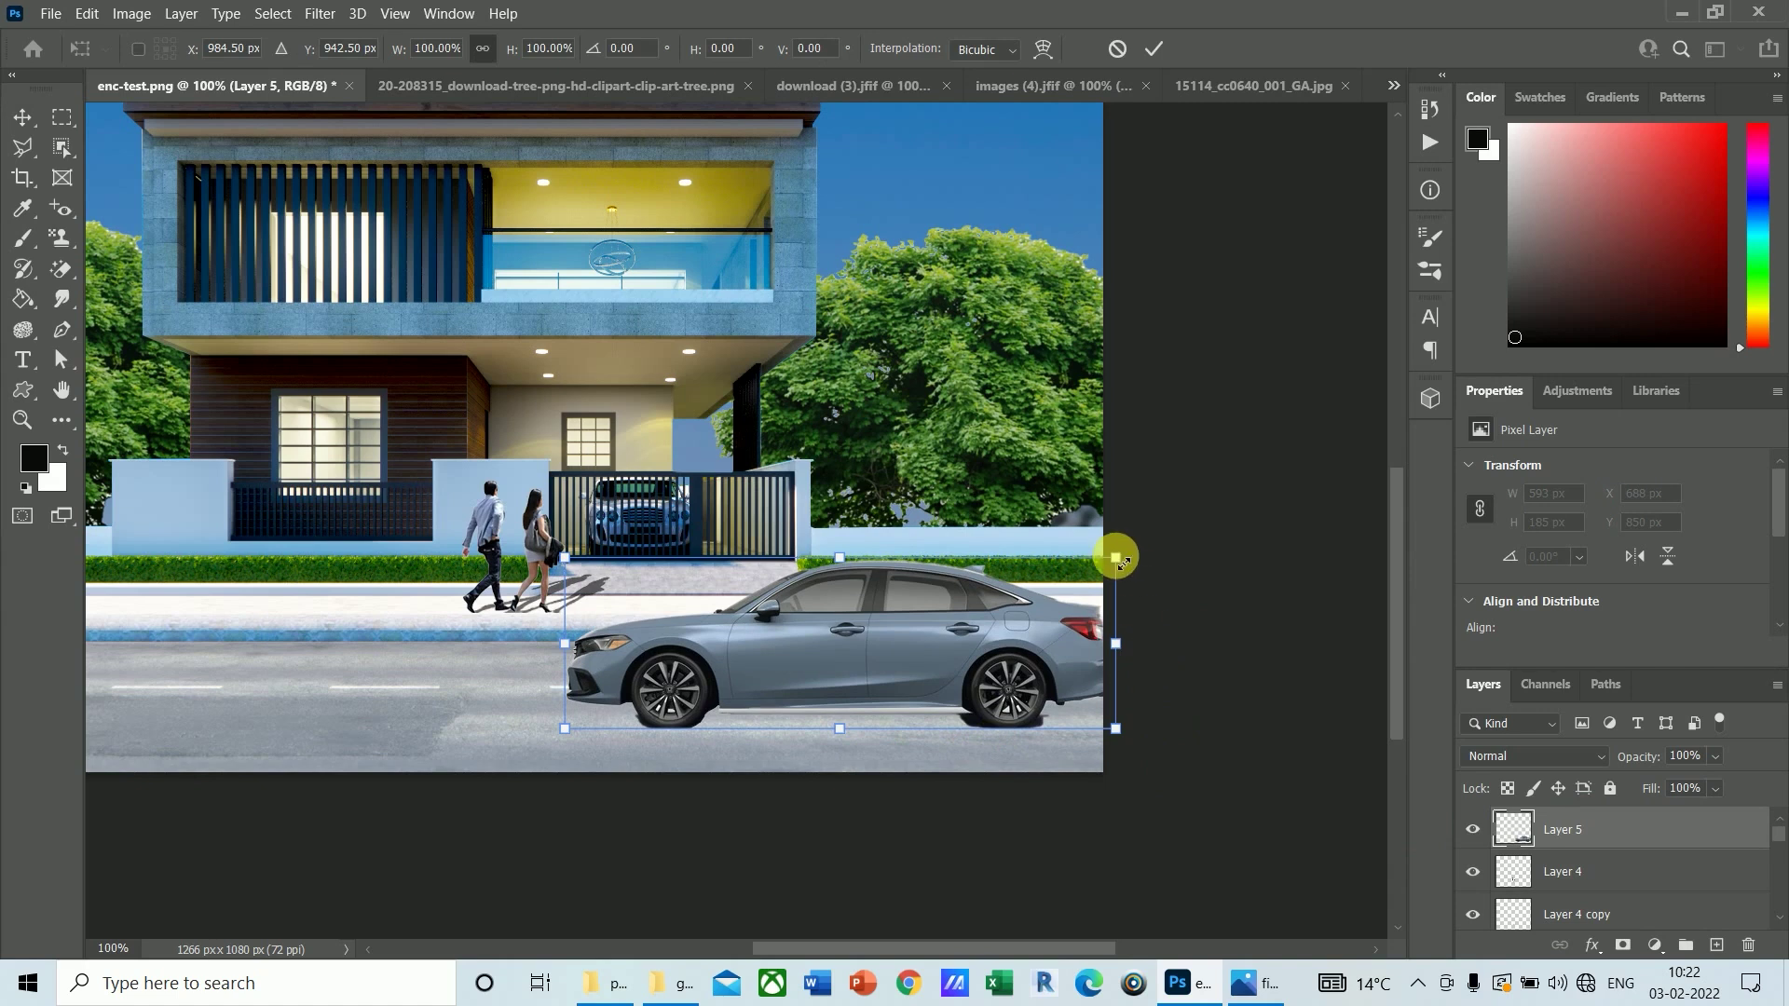
drag(1117, 560, 1082, 569)
key(Return)
drag(839, 648, 820, 643)
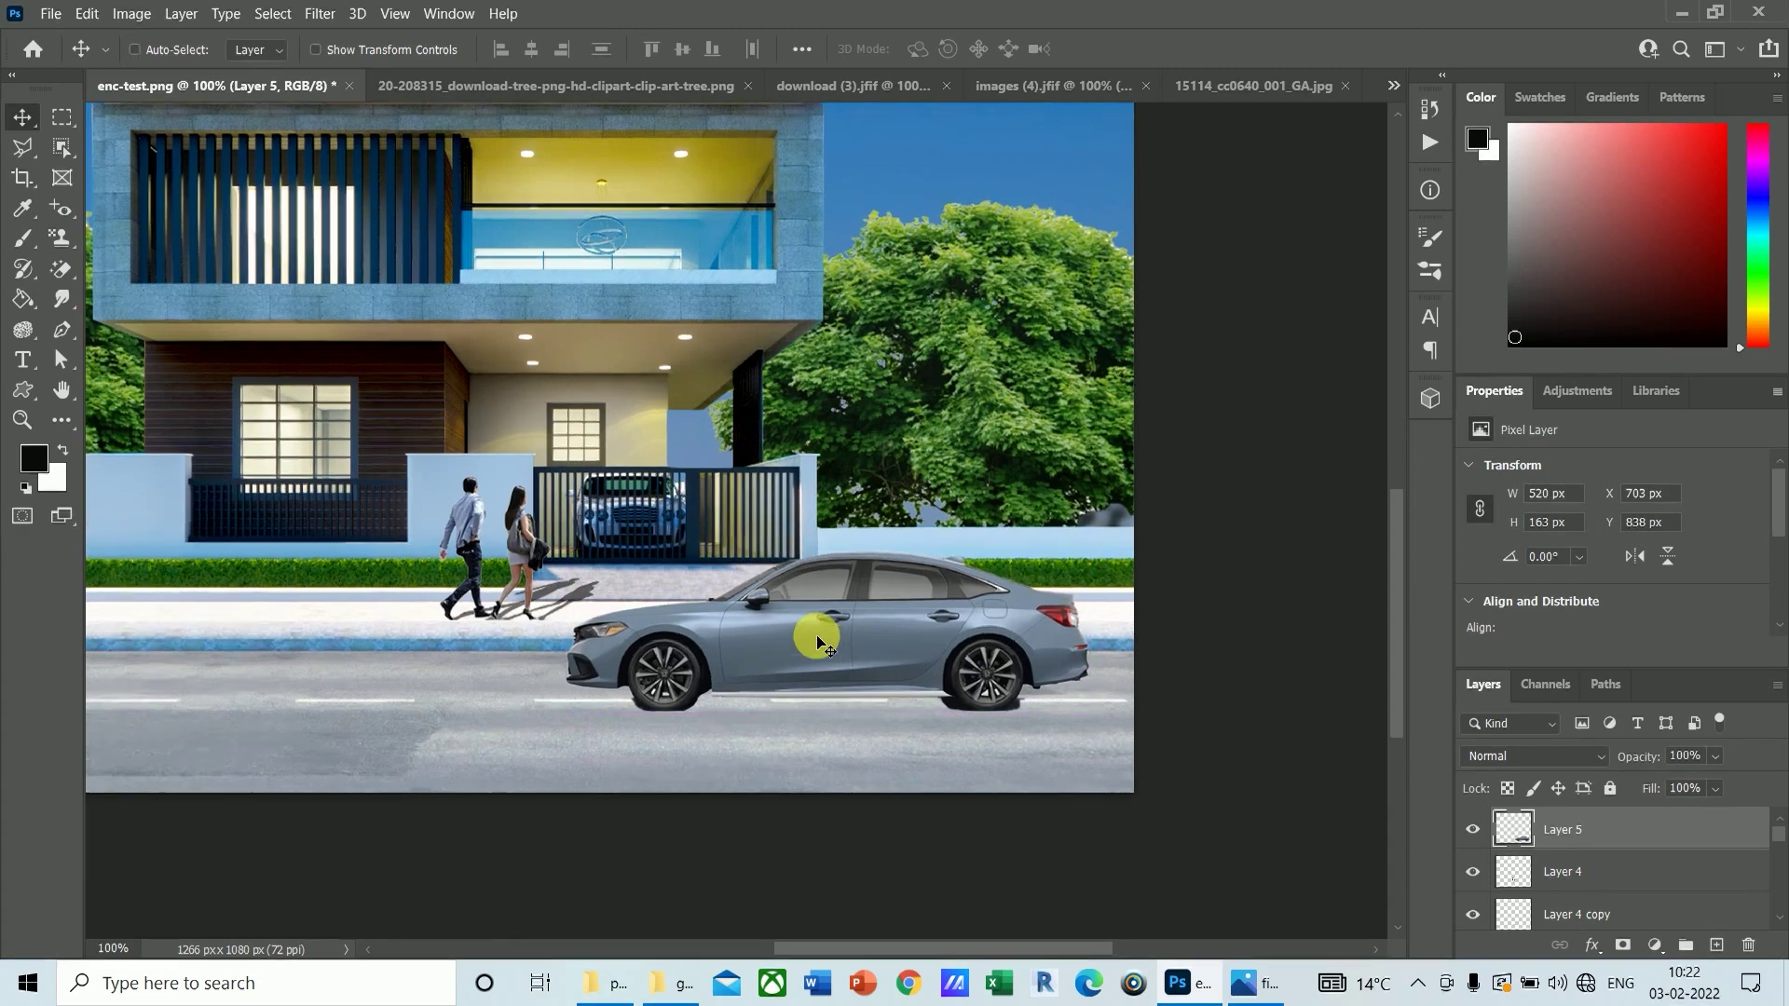
Step: Move the grey car down the road to about X 726 px, Y 867 px
key(ctrl+plus)
key(ctrl+plus)
drag(956, 955, 986, 958)
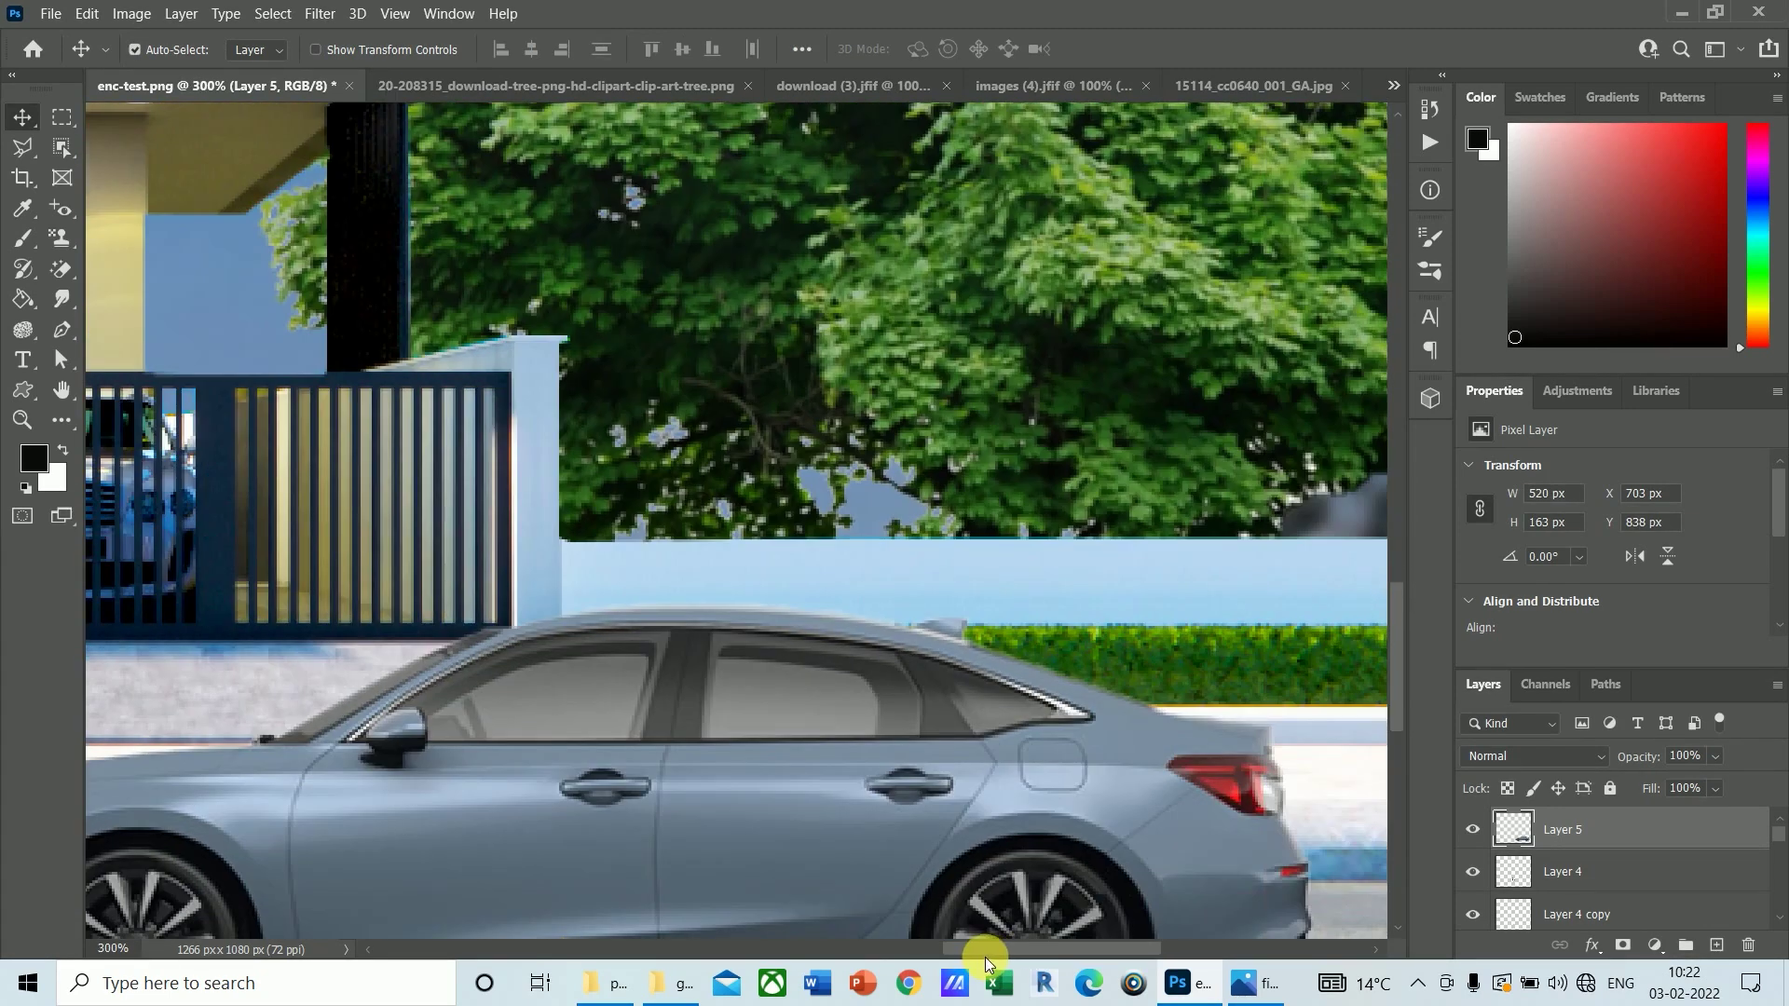
drag(1395, 643, 1416, 725)
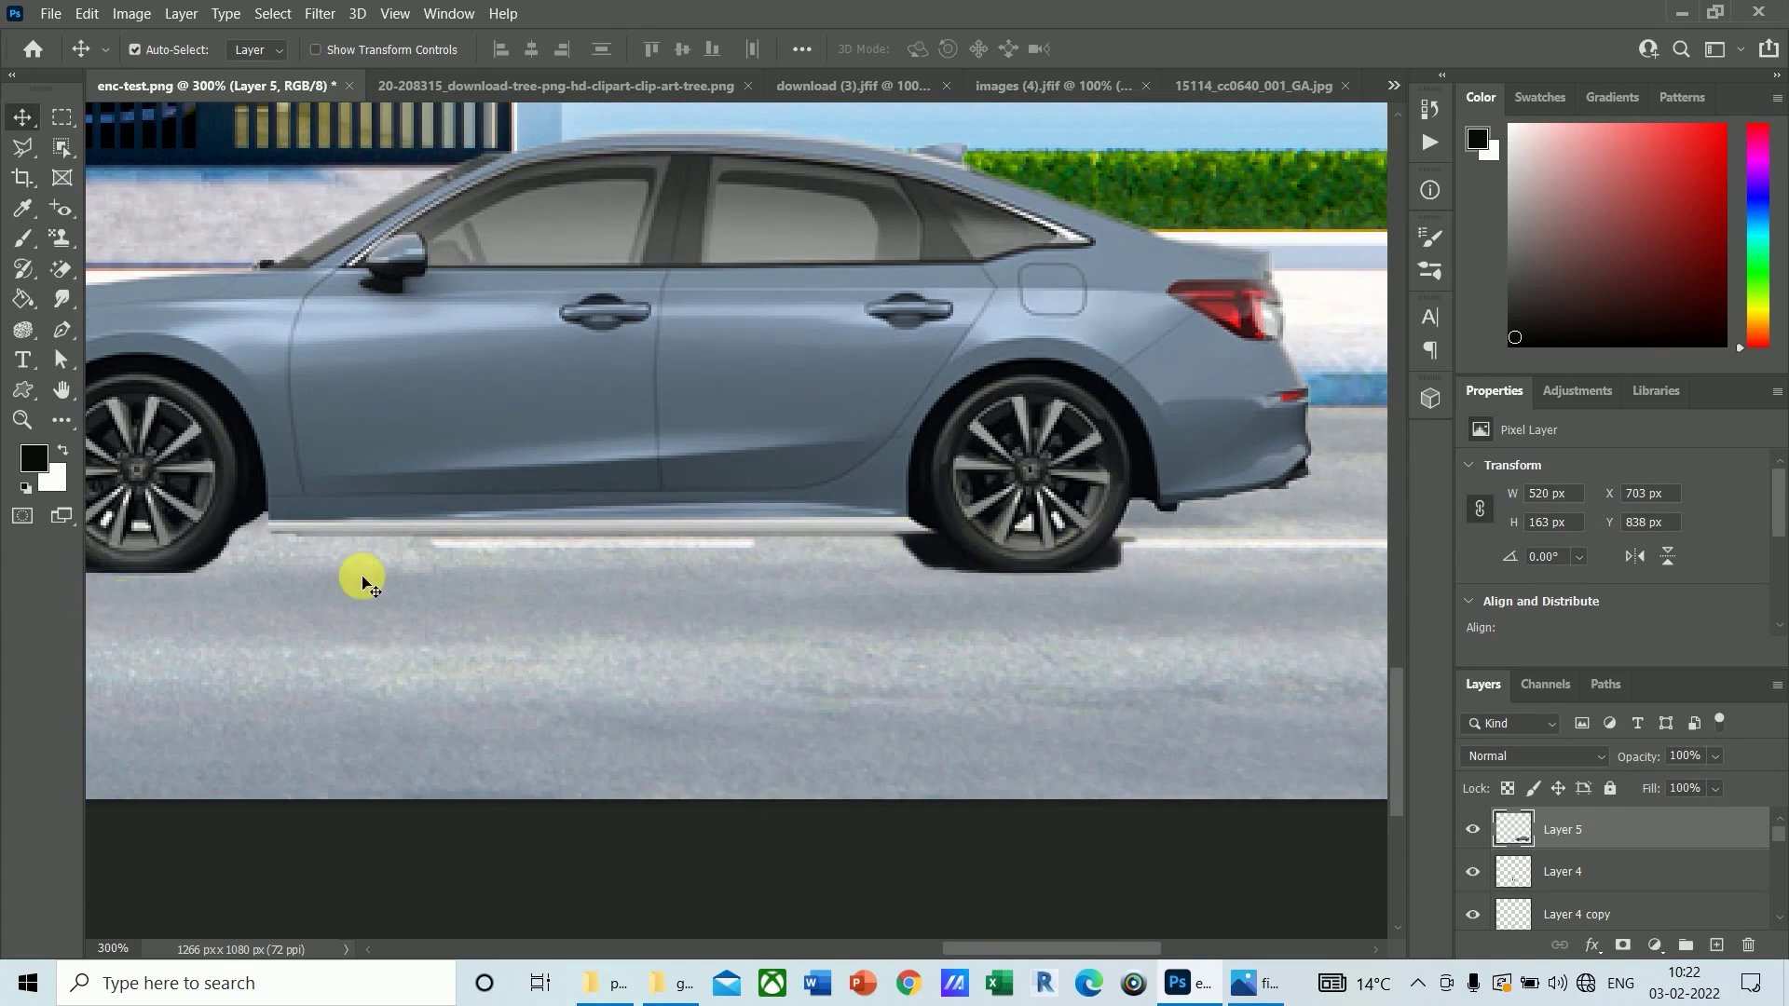
drag(751, 404, 816, 485)
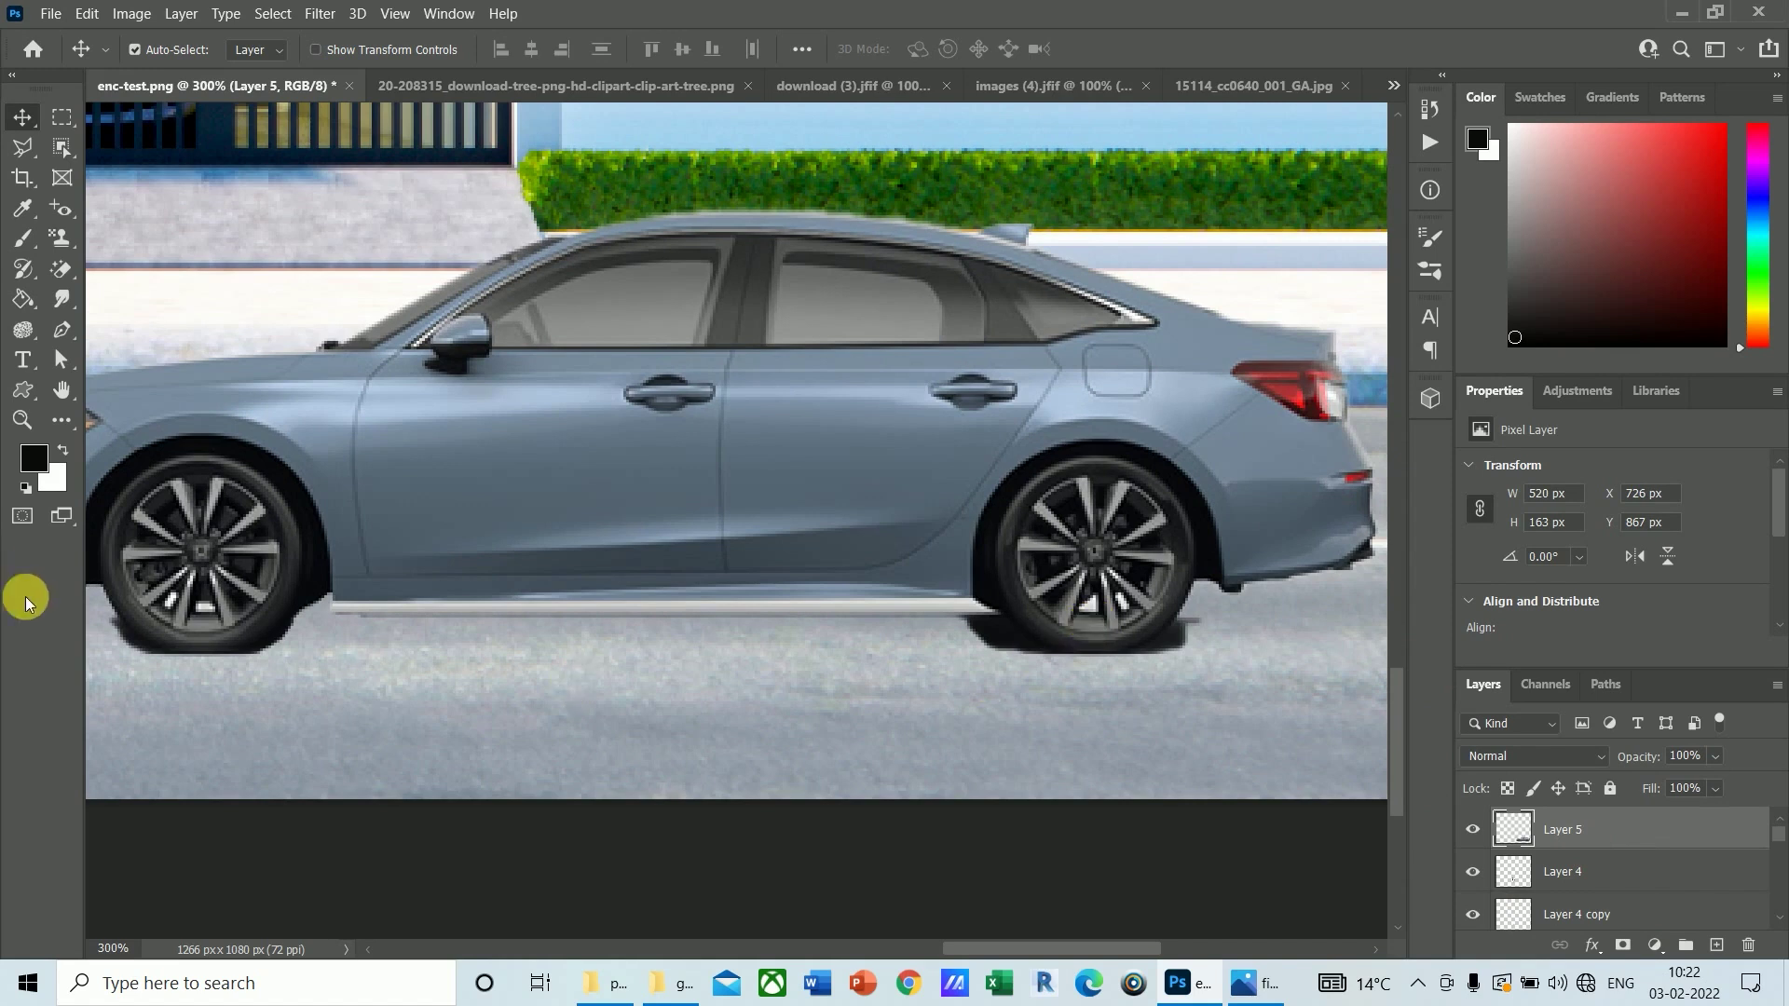
Step: Delete the grey car's layer and switch to the BMW_Car_PNG_VectorForFree.jpg document
click(1749, 945)
click(843, 384)
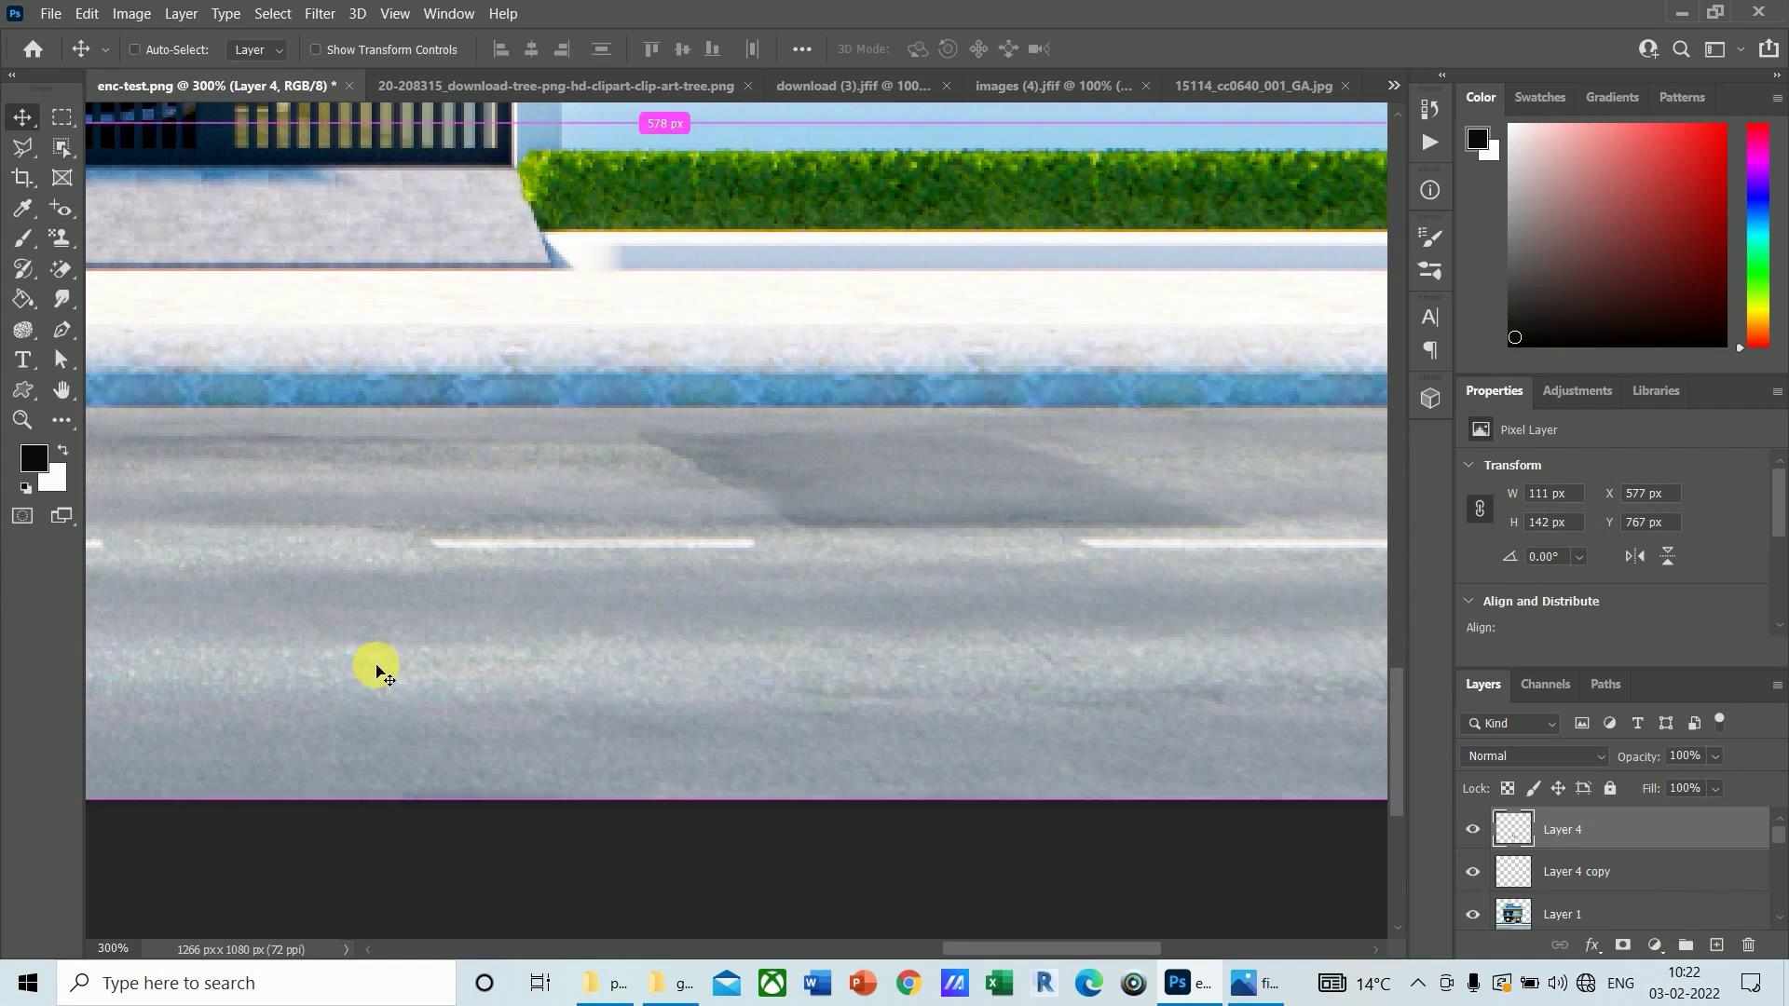
key(ctrl+Tab)
key(ctrl+Tab)
key(ctrl+Tab)
key(ctrl+Tab)
key(ctrl+Tab)
key(ctrl+Tab)
key(ctrl+Tab)
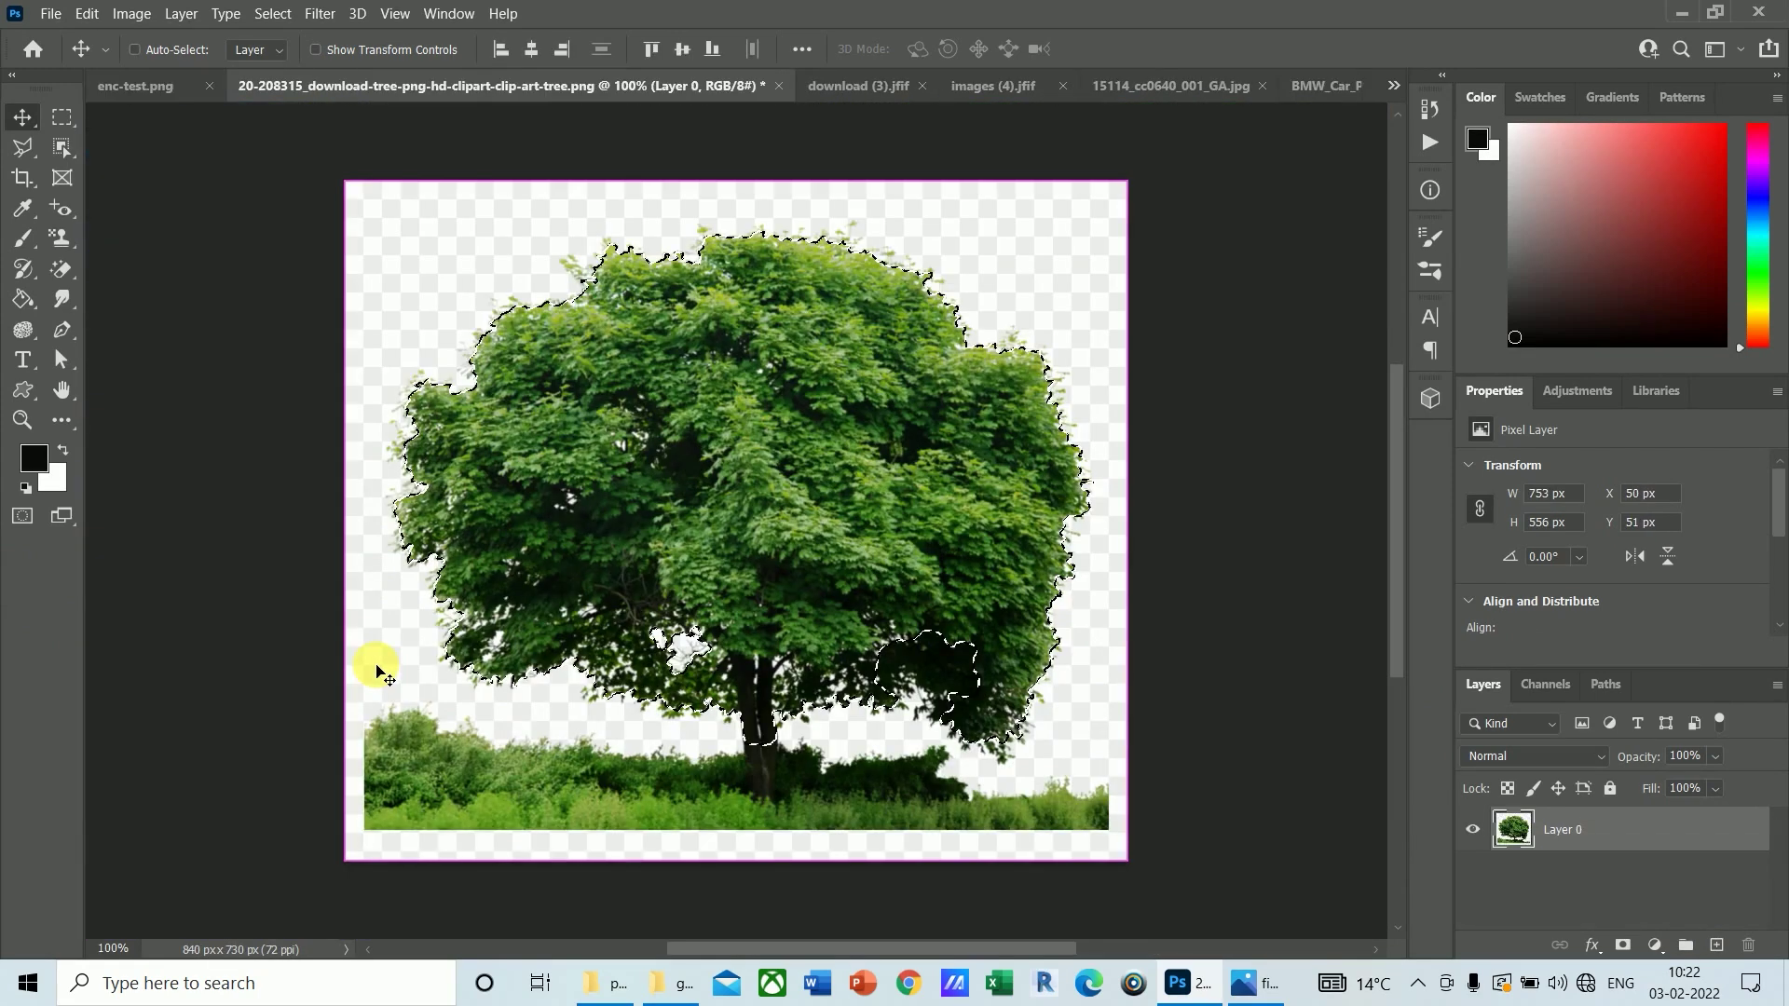
click(1331, 87)
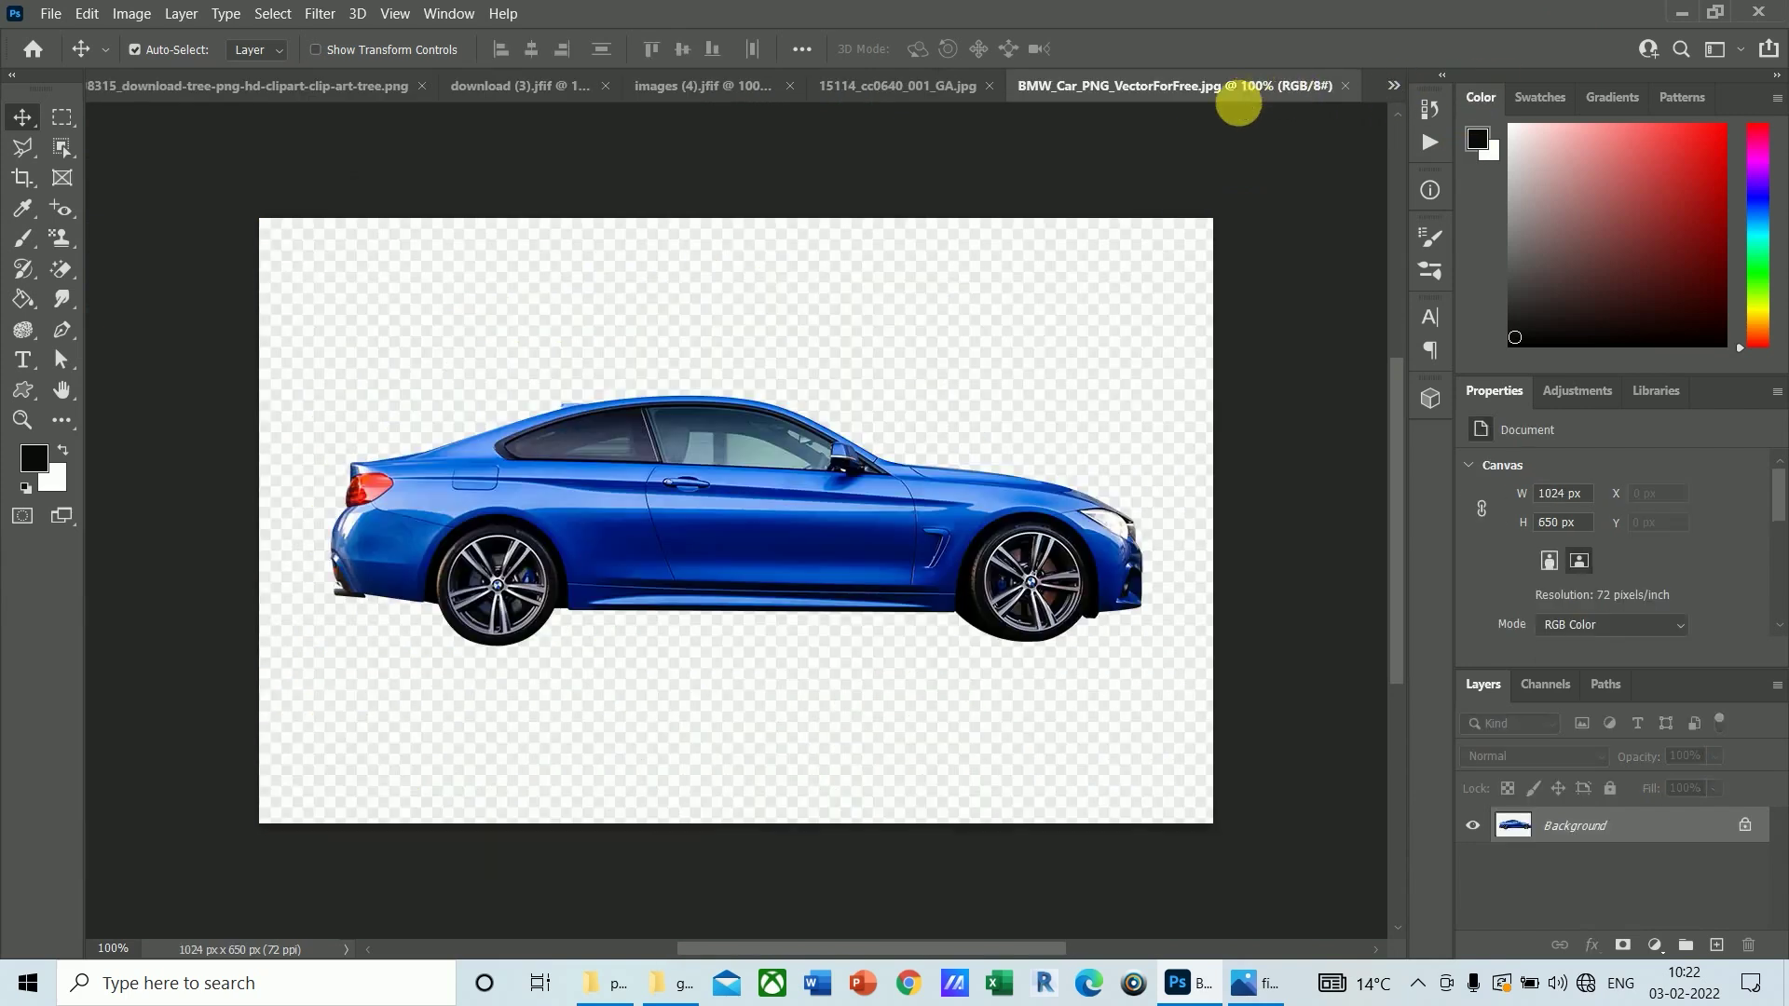
Step: Select the whole blue car with the Object Selection tool, using the Rectangle mode, and copy it
click(62, 149)
click(96, 151)
drag(221, 318, 1314, 683)
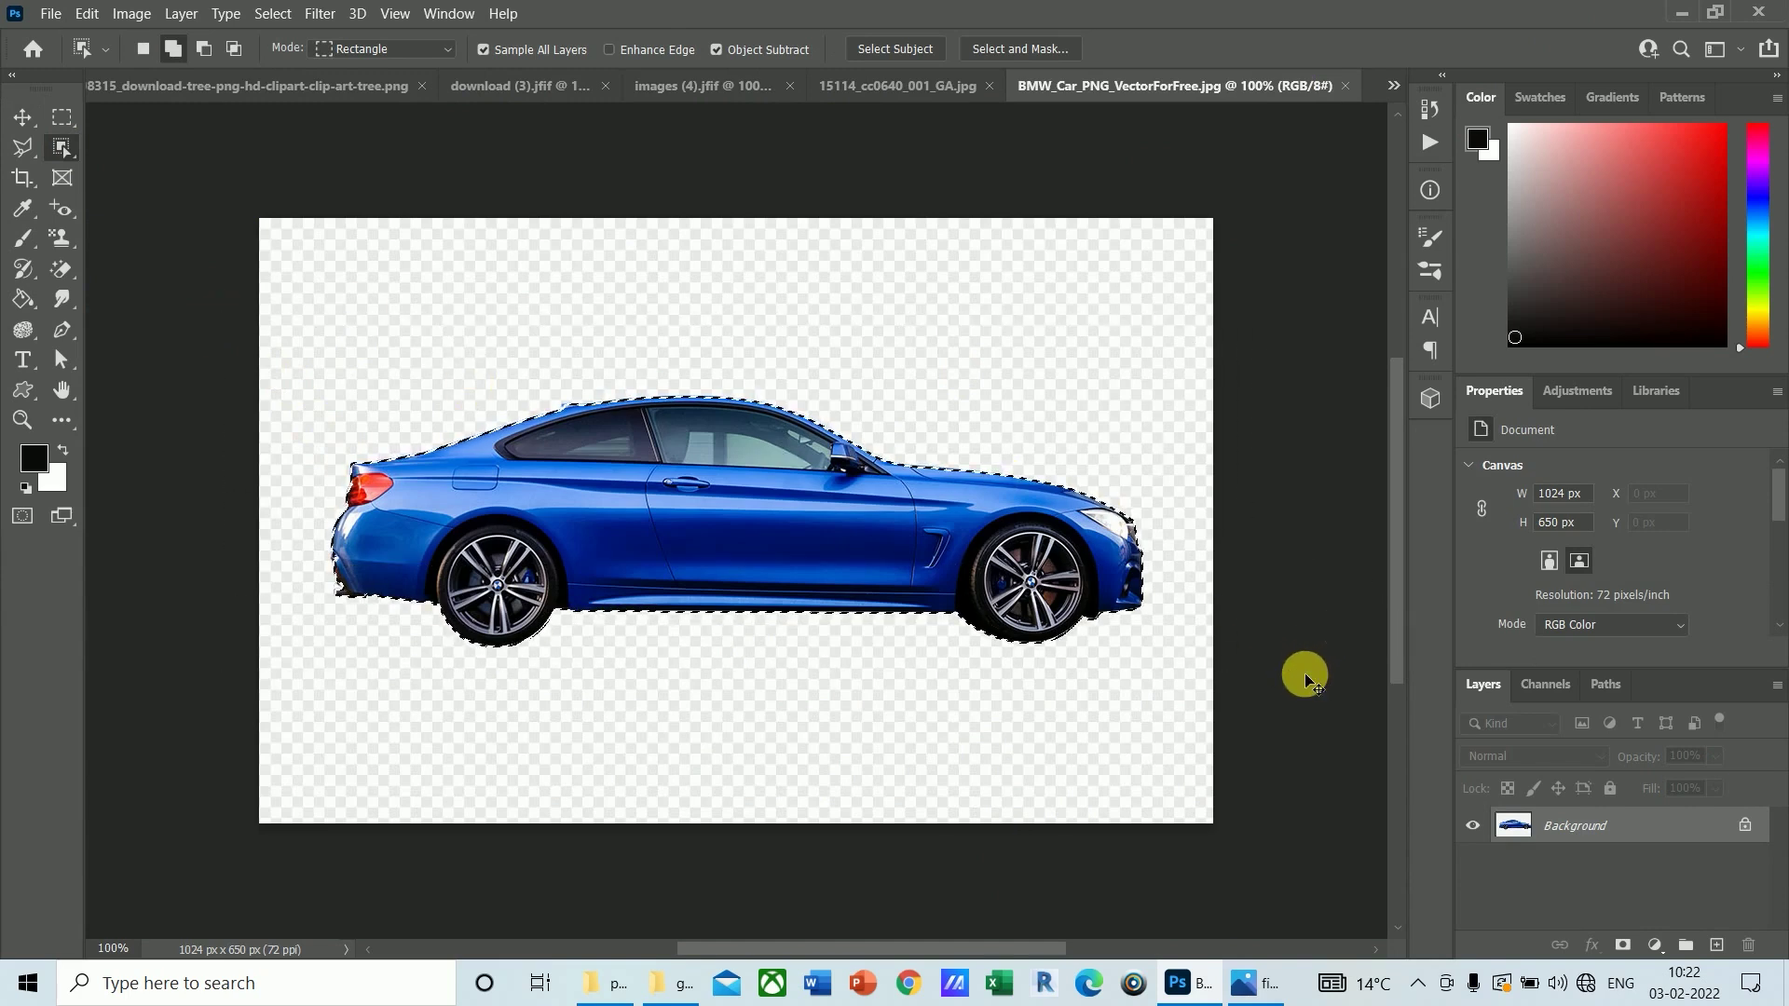
Step: Paste the copied blue car into enc-test.png as a new layer above Layer 4
key(ctrl+Tab)
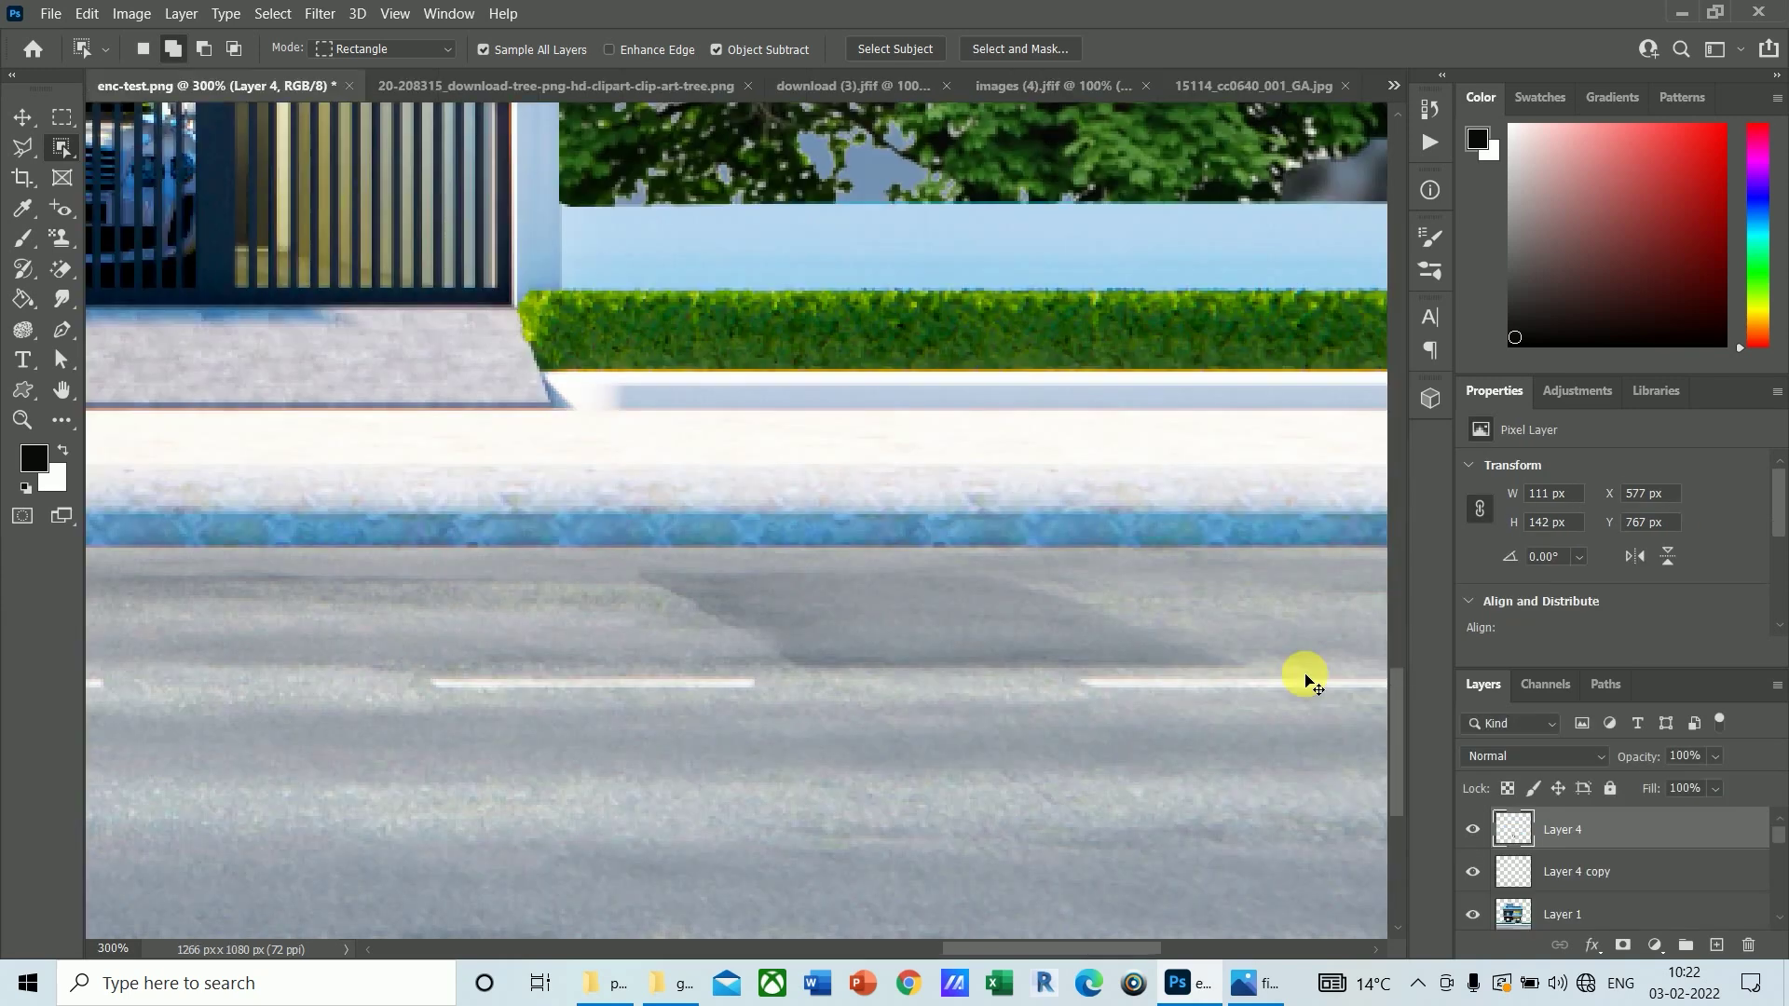
key(ctrl+v)
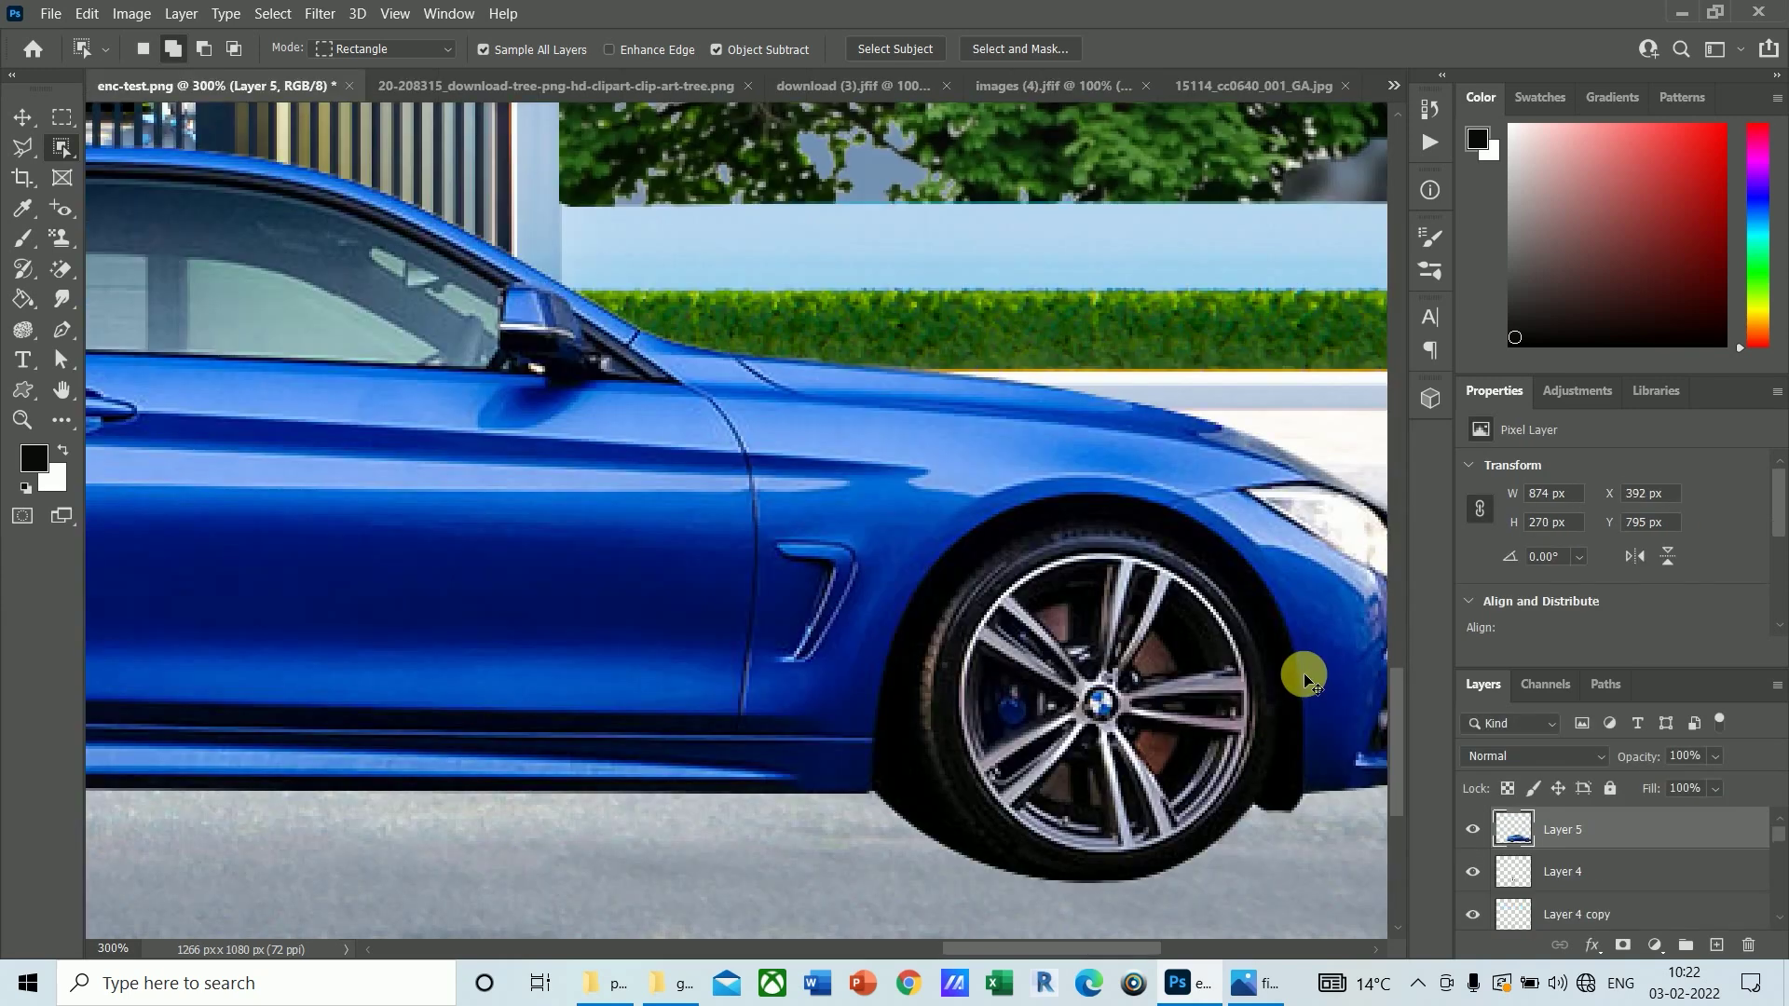
key(v)
key(ctrl+minus)
key(ctrl+minus)
key(ctrl+minus)
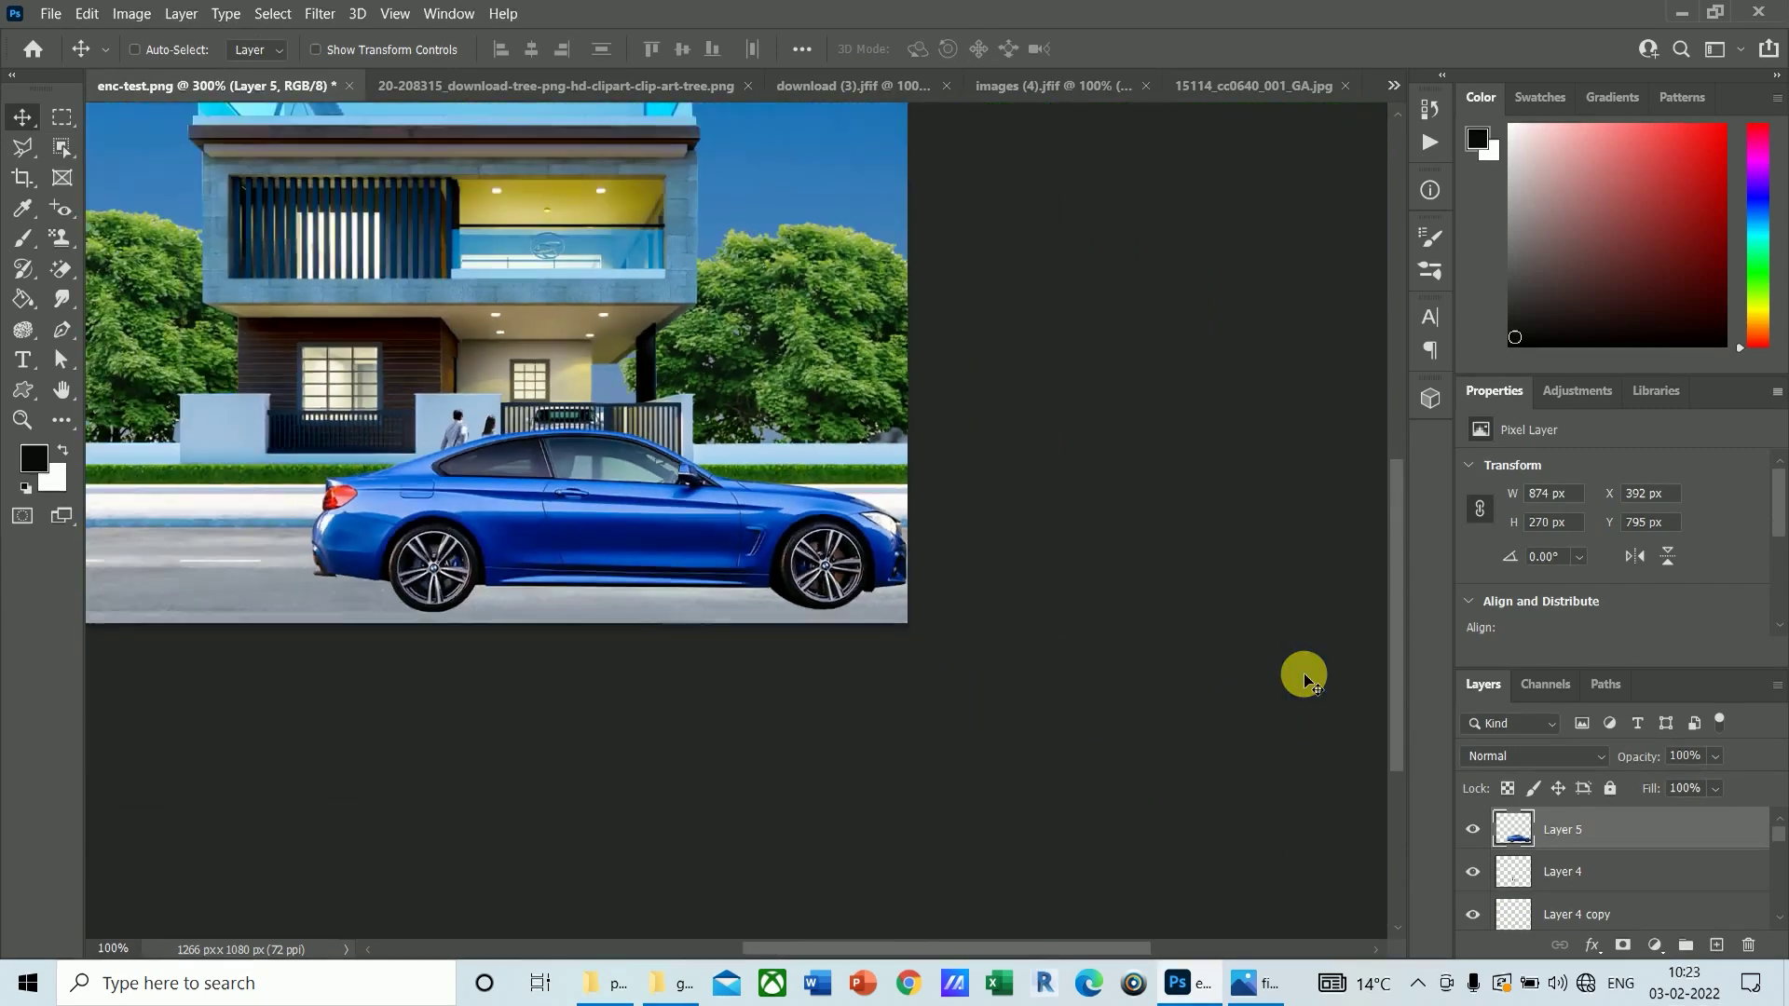
key(ctrl)
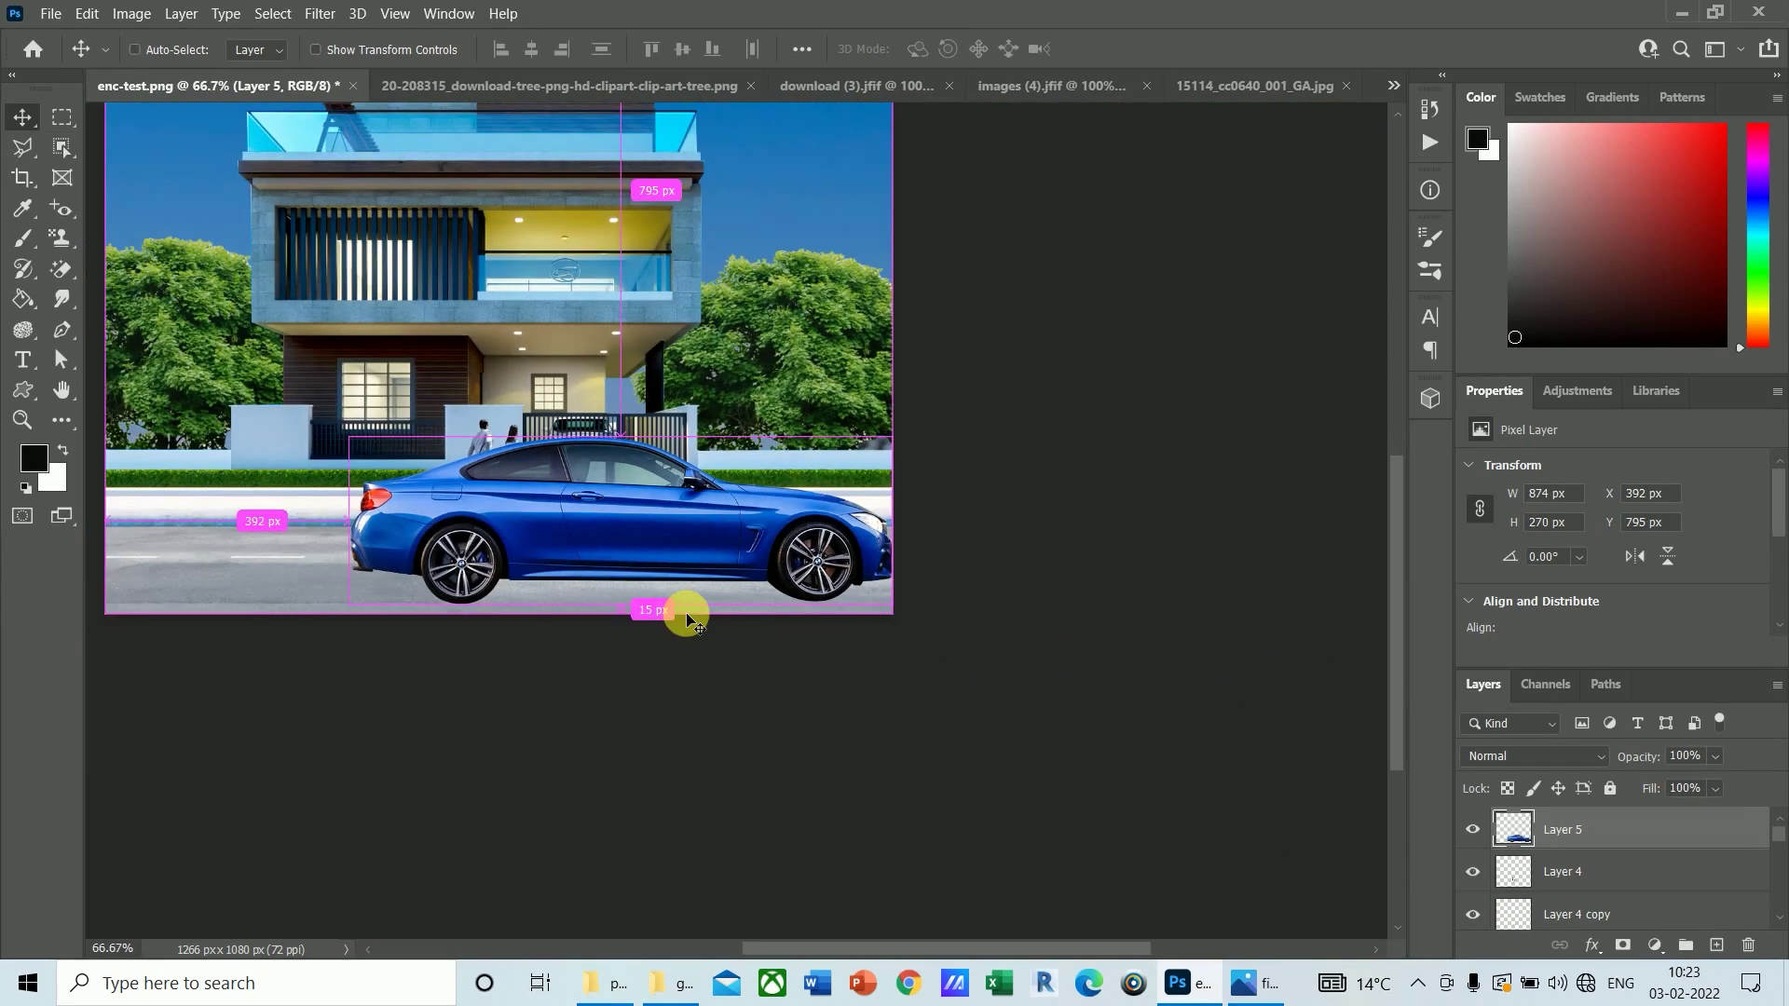
Step: Check the blue car's placement in the reference image final-2-post-render.jpg and flip the pasted car horizontally
key(ctrl+t)
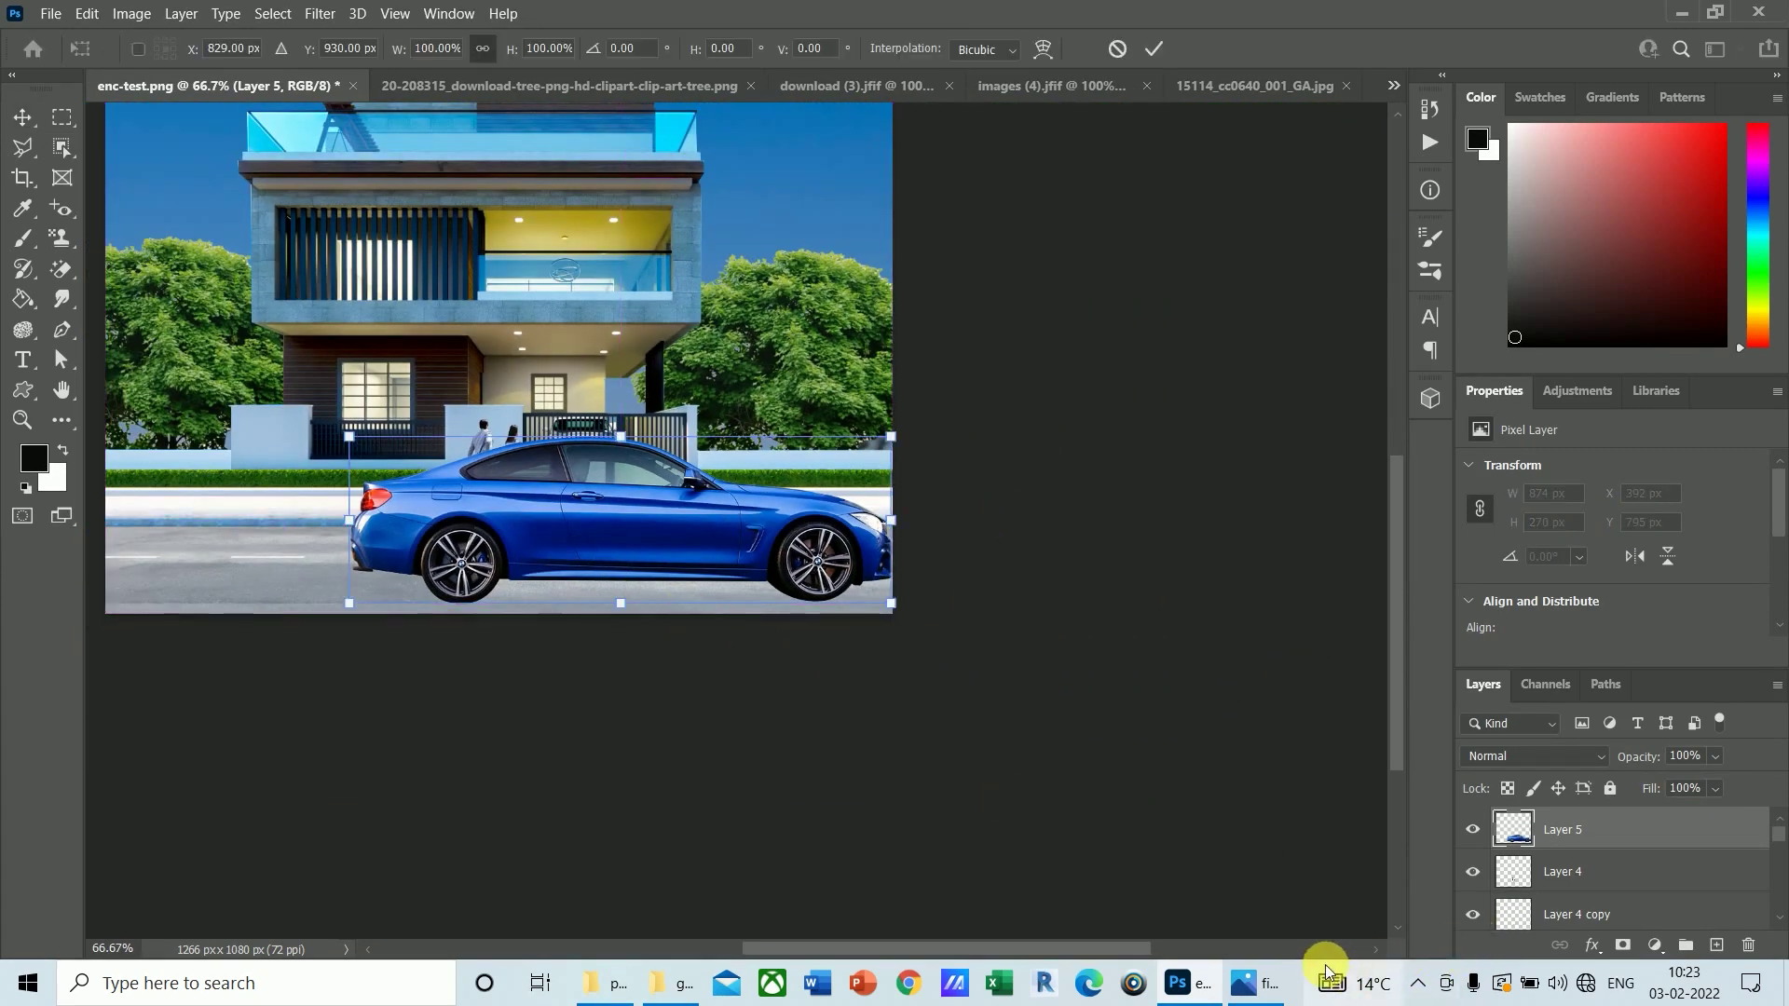
click(1250, 983)
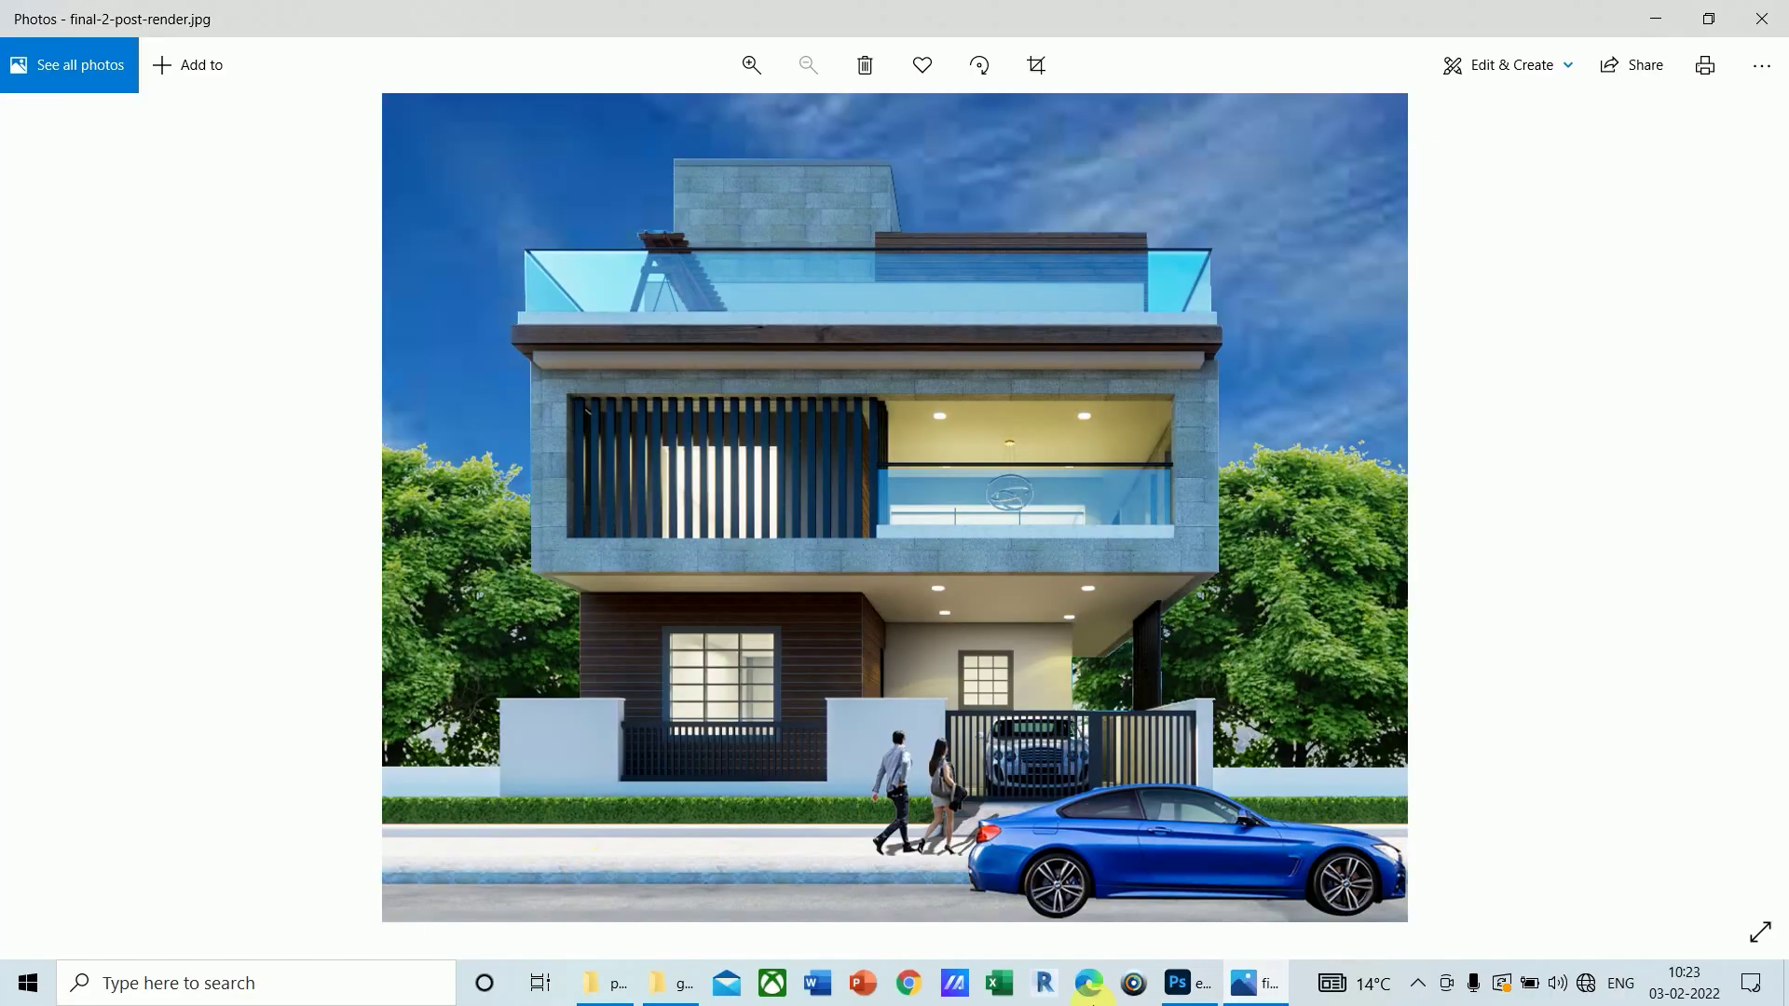
click(1178, 983)
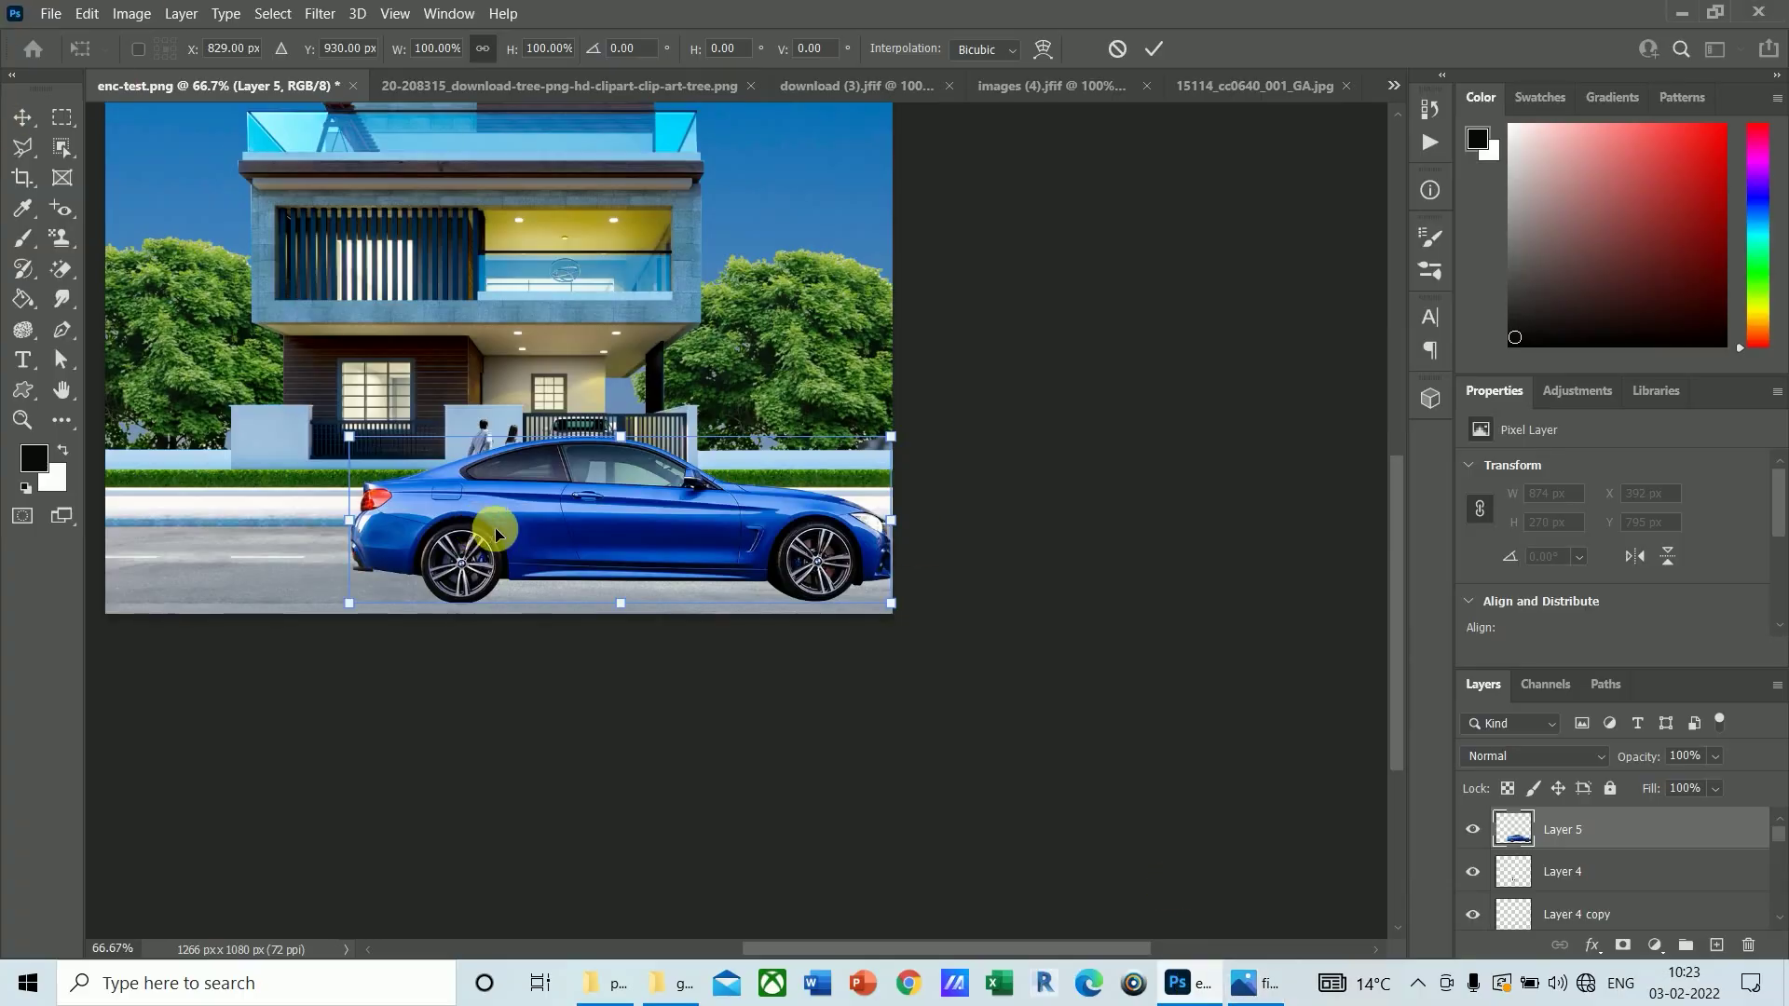
right_click(658, 528)
click(717, 487)
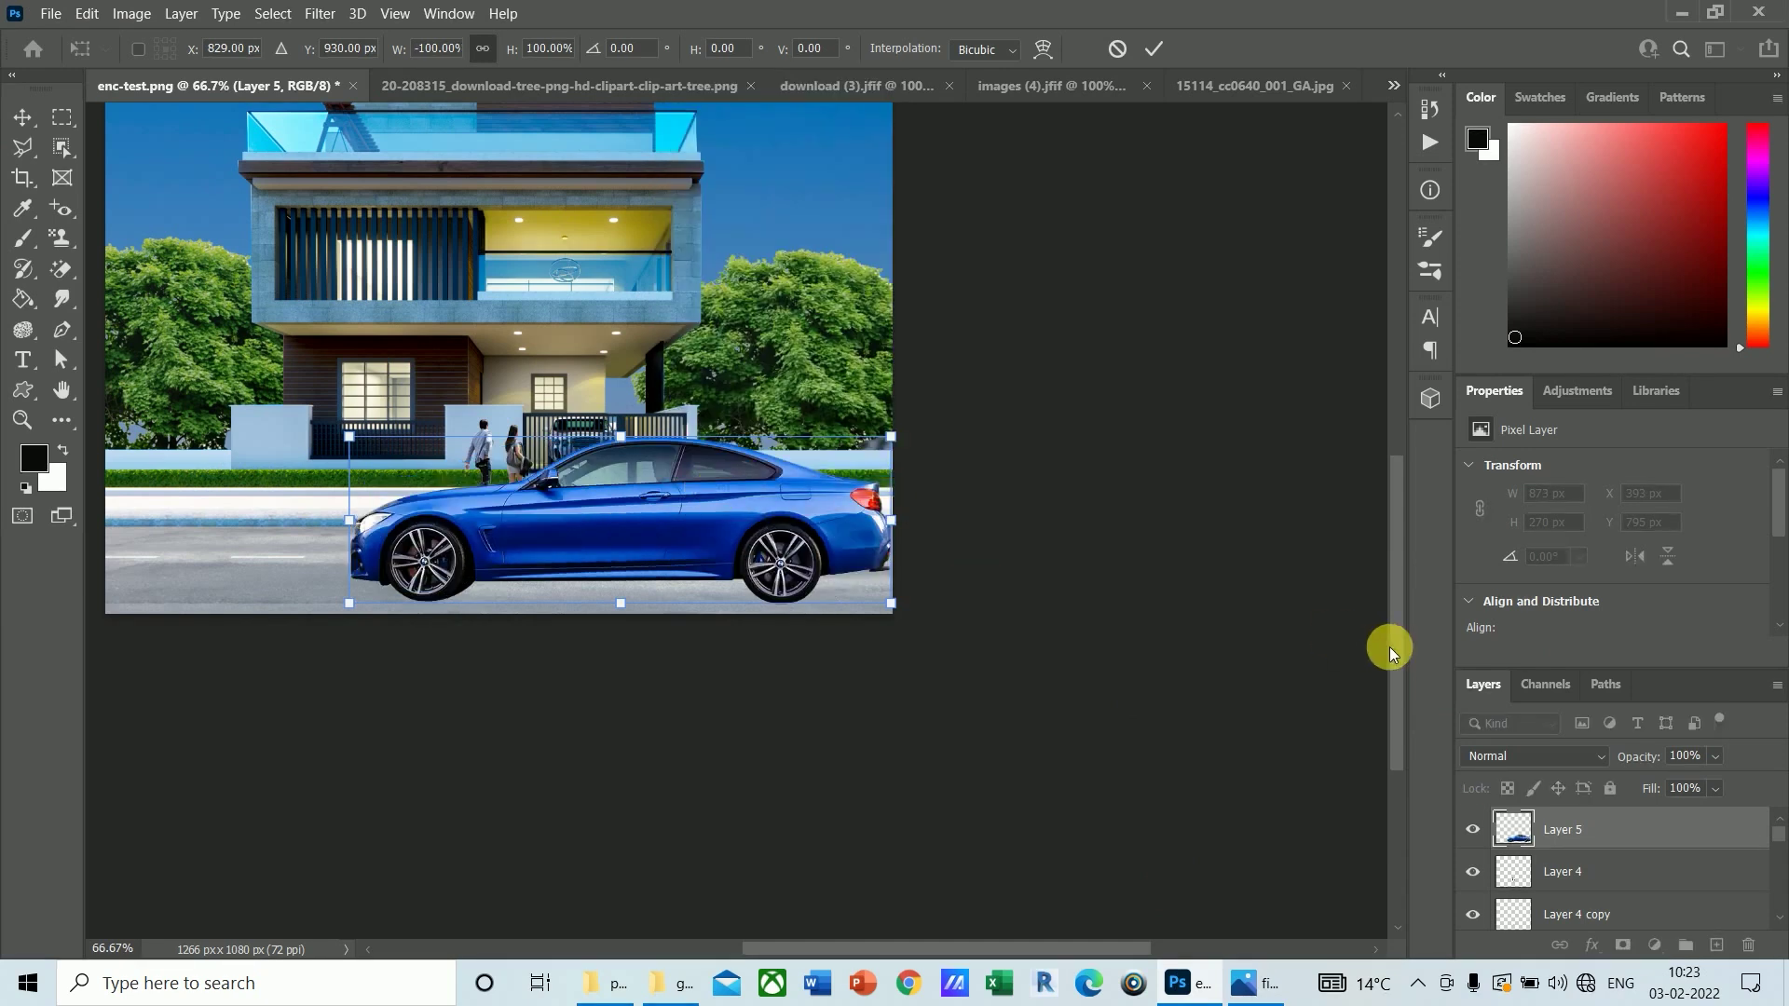
key(Return)
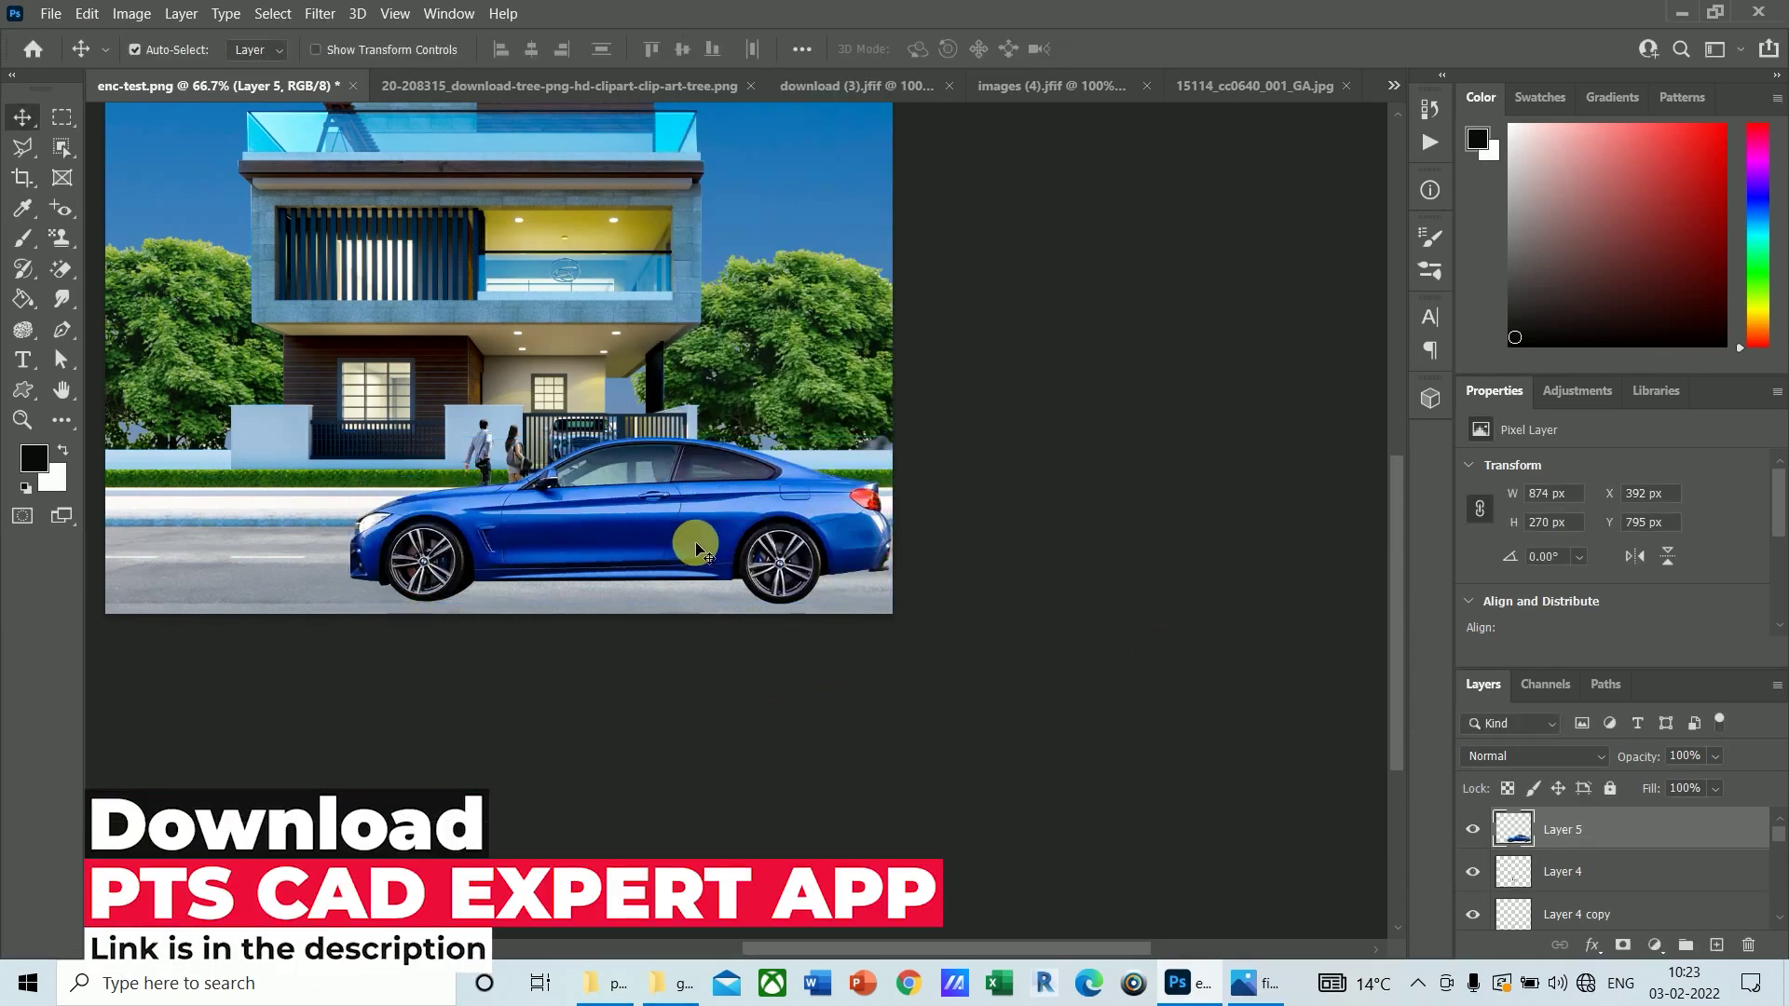
Step: Nudge the blue car sideways along the road to X 6 px, near the image's left edge
key(Left)
key(Left)
key(Left)
key(Left)
key(Left)
key(Left)
key(Left)
key(Left)
key(Left)
key(Left)
key(Left)
key(Left)
key(Left)
key(Left)
key(Left)
key(Left)
key(Left)
key(Left)
key(Left)
key(Left)
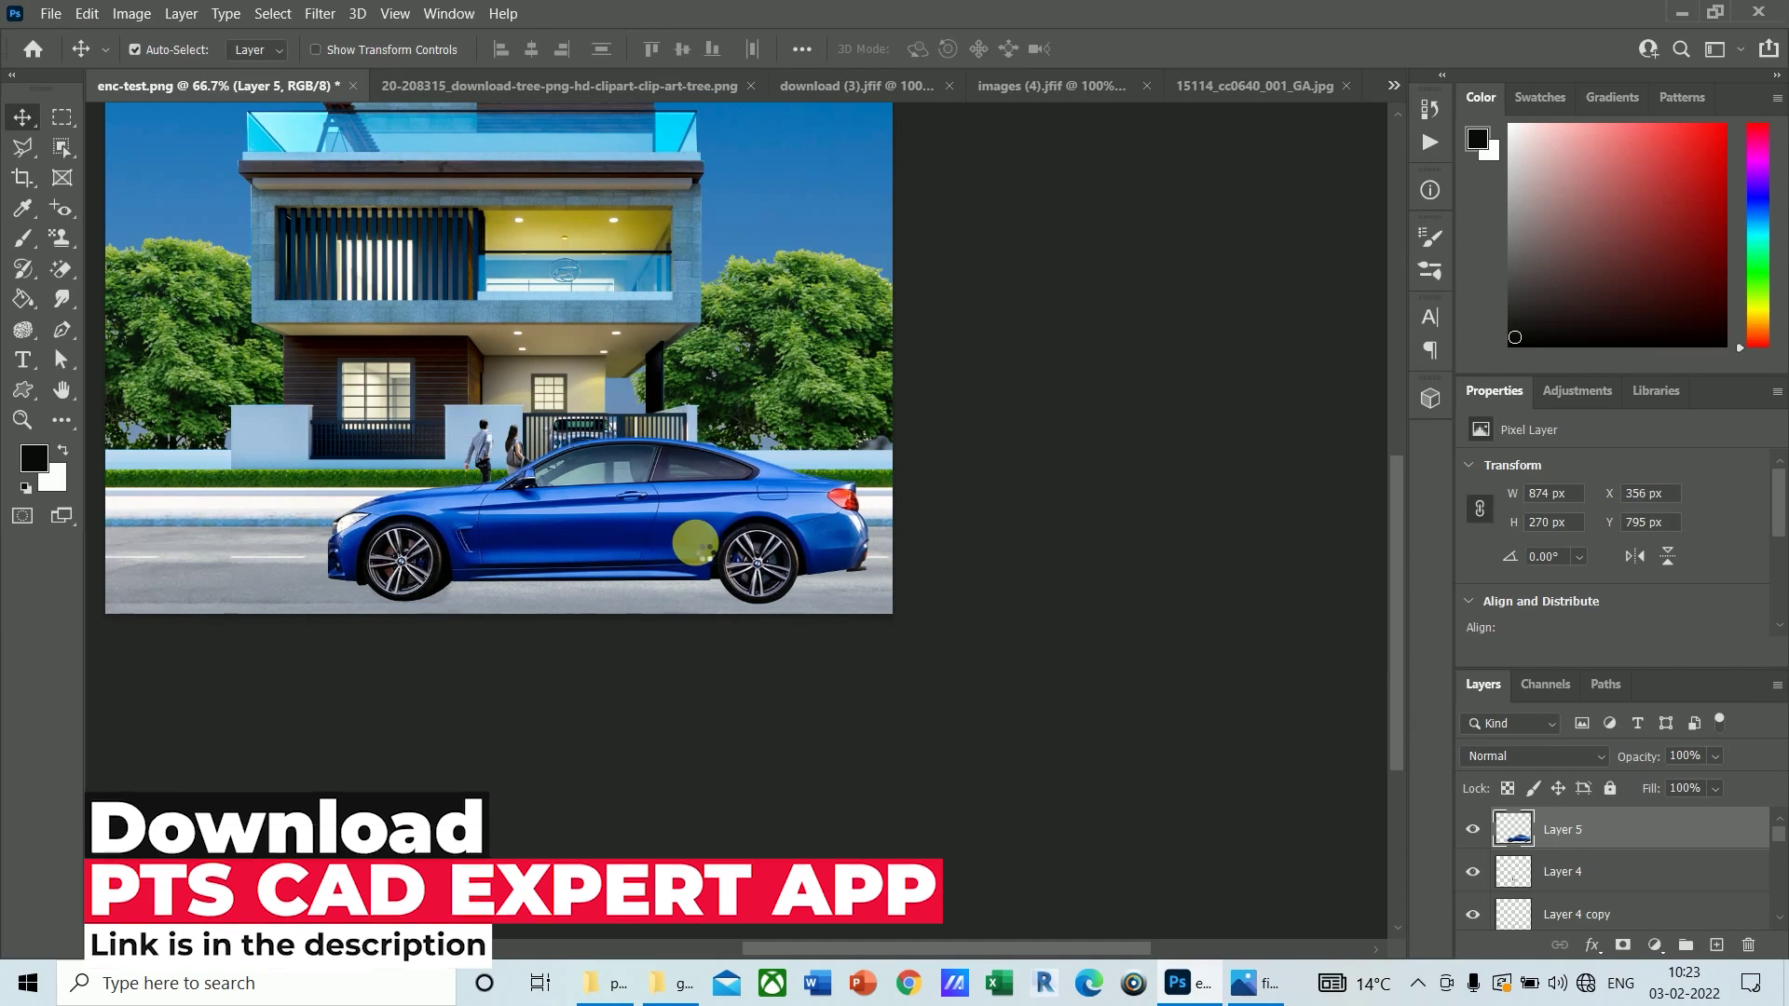
key(Left)
key(Left)
key(Left)
key(Left)
key(Left)
key(Left)
key(Left)
key(Left)
key(Left)
key(Left)
key(Left)
key(Left)
key(Left)
key(Left)
key(Left)
key(Left)
key(Left)
key(Left)
key(Left)
key(Left)
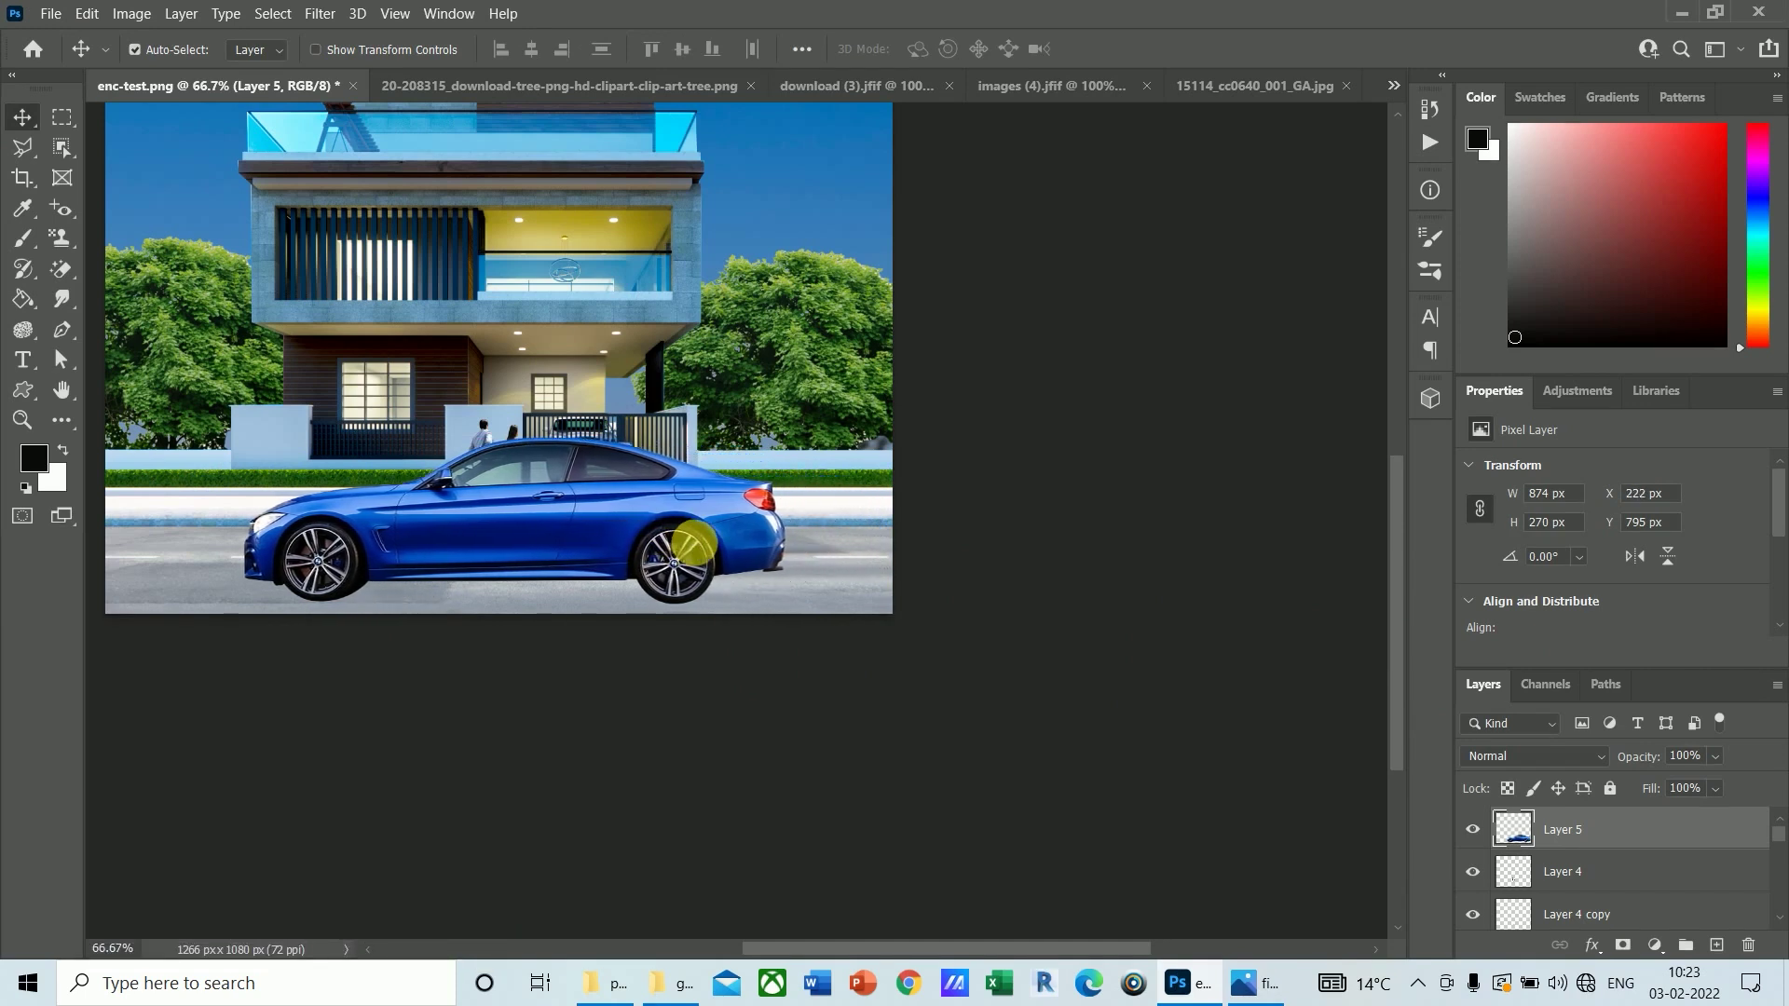
key(Left)
key(Left)
key(Left)
key(Left)
key(Left)
key(Left)
key(Left)
key(Left)
key(Left)
key(Left)
key(Left)
key(Left)
key(Left)
key(Left)
key(Left)
key(Left)
key(Left)
key(Left)
key(Left)
key(Left)
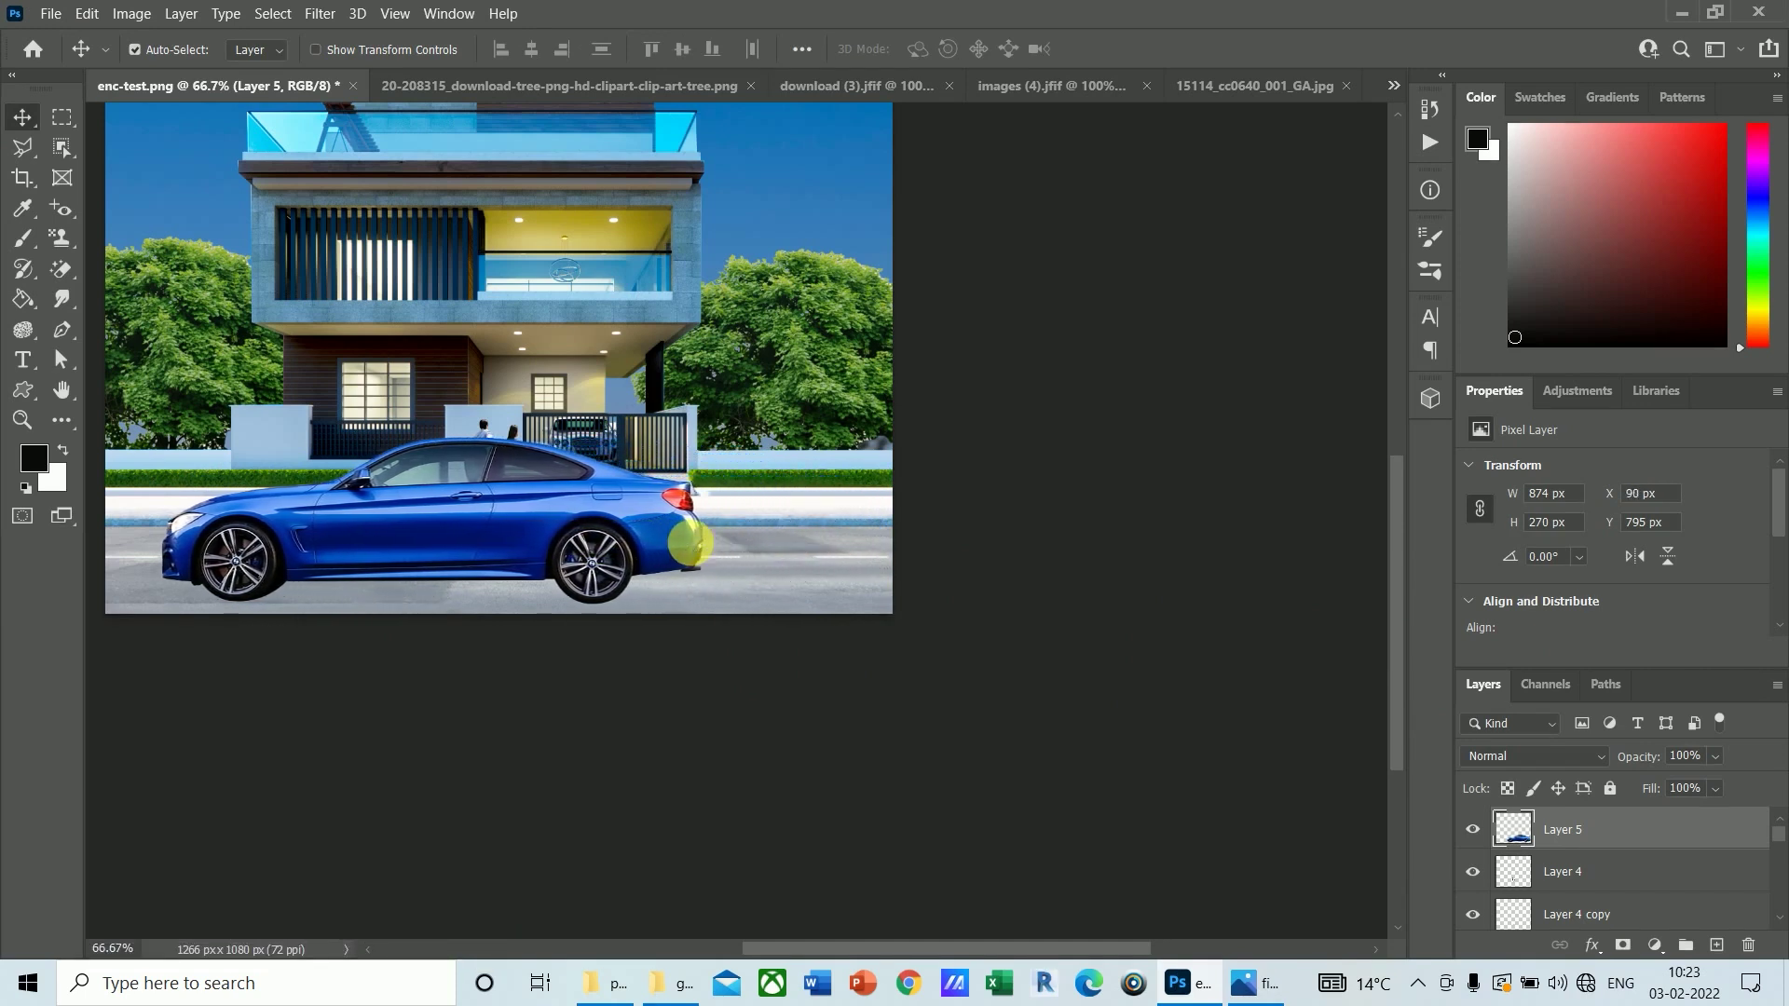
key(Left)
key(Left)
key(Left)
key(Left)
key(Left)
key(Left)
key(Left)
key(Left)
key(Left)
key(Left)
key(Left)
key(Left)
key(Left)
key(Left)
key(Left)
key(Left)
key(Left)
key(Left)
key(Left)
key(Left)
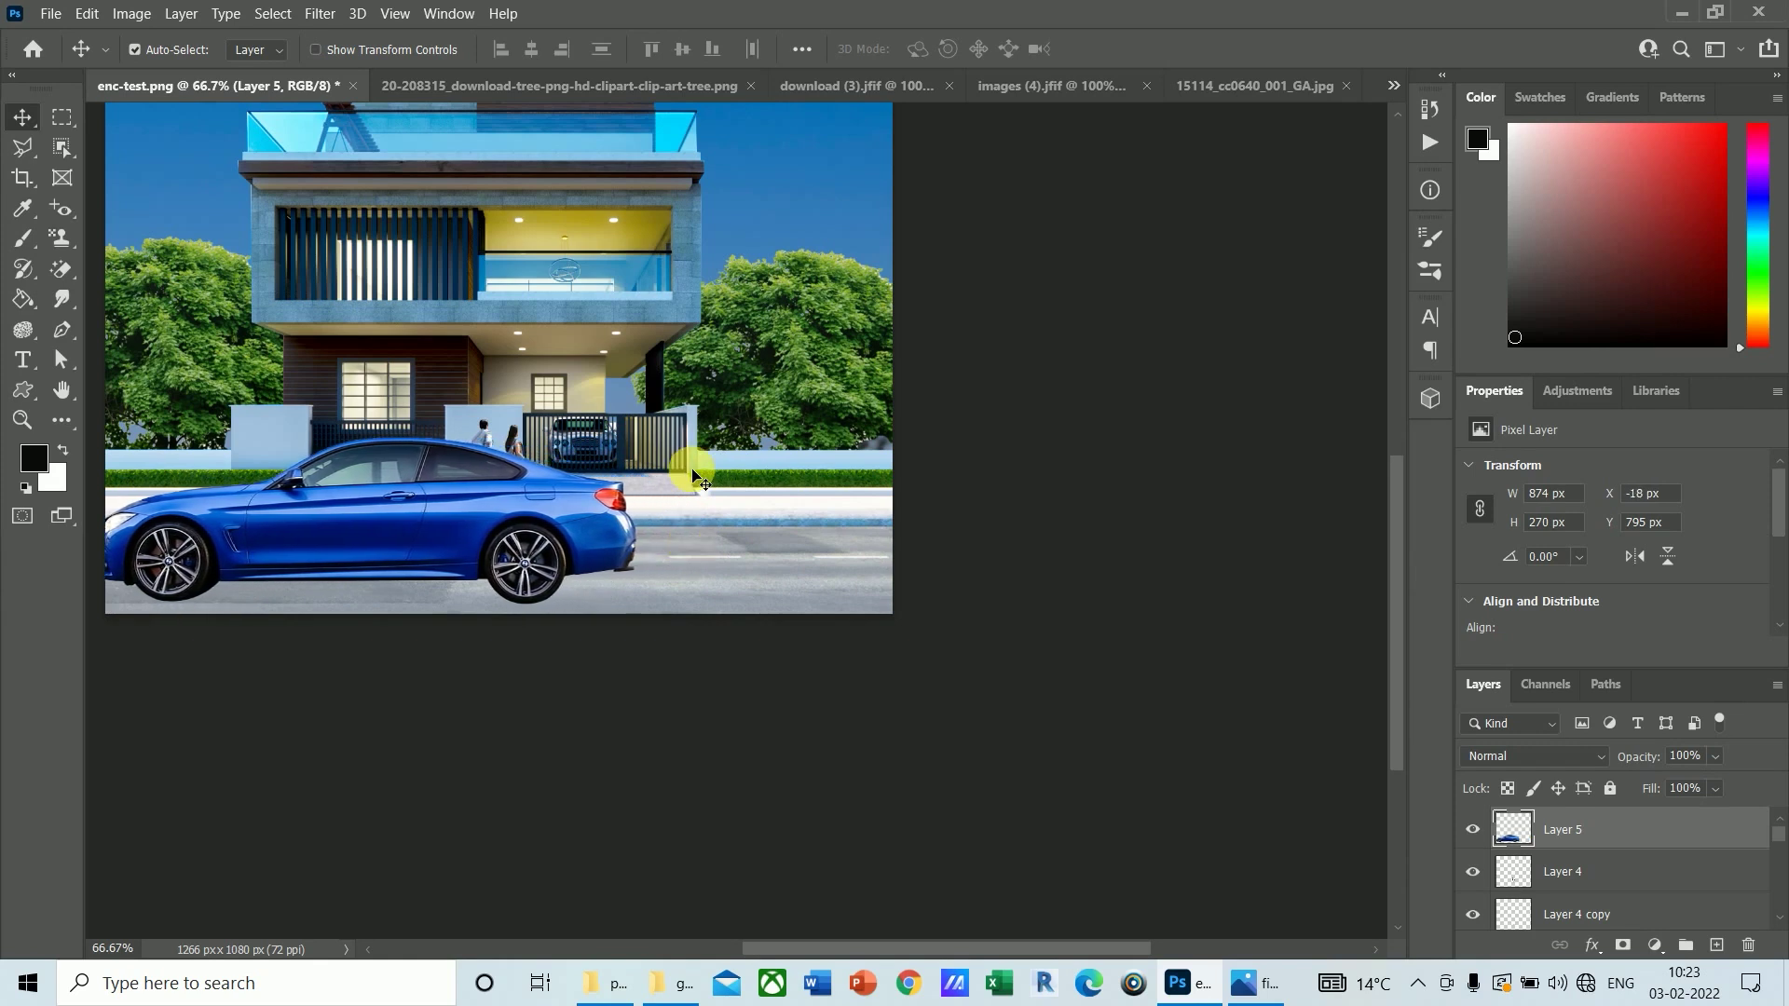
key(Right)
key(Right)
key(Right)
key(Right)
key(Right)
key(Right)
key(Right)
key(Right)
key(Right)
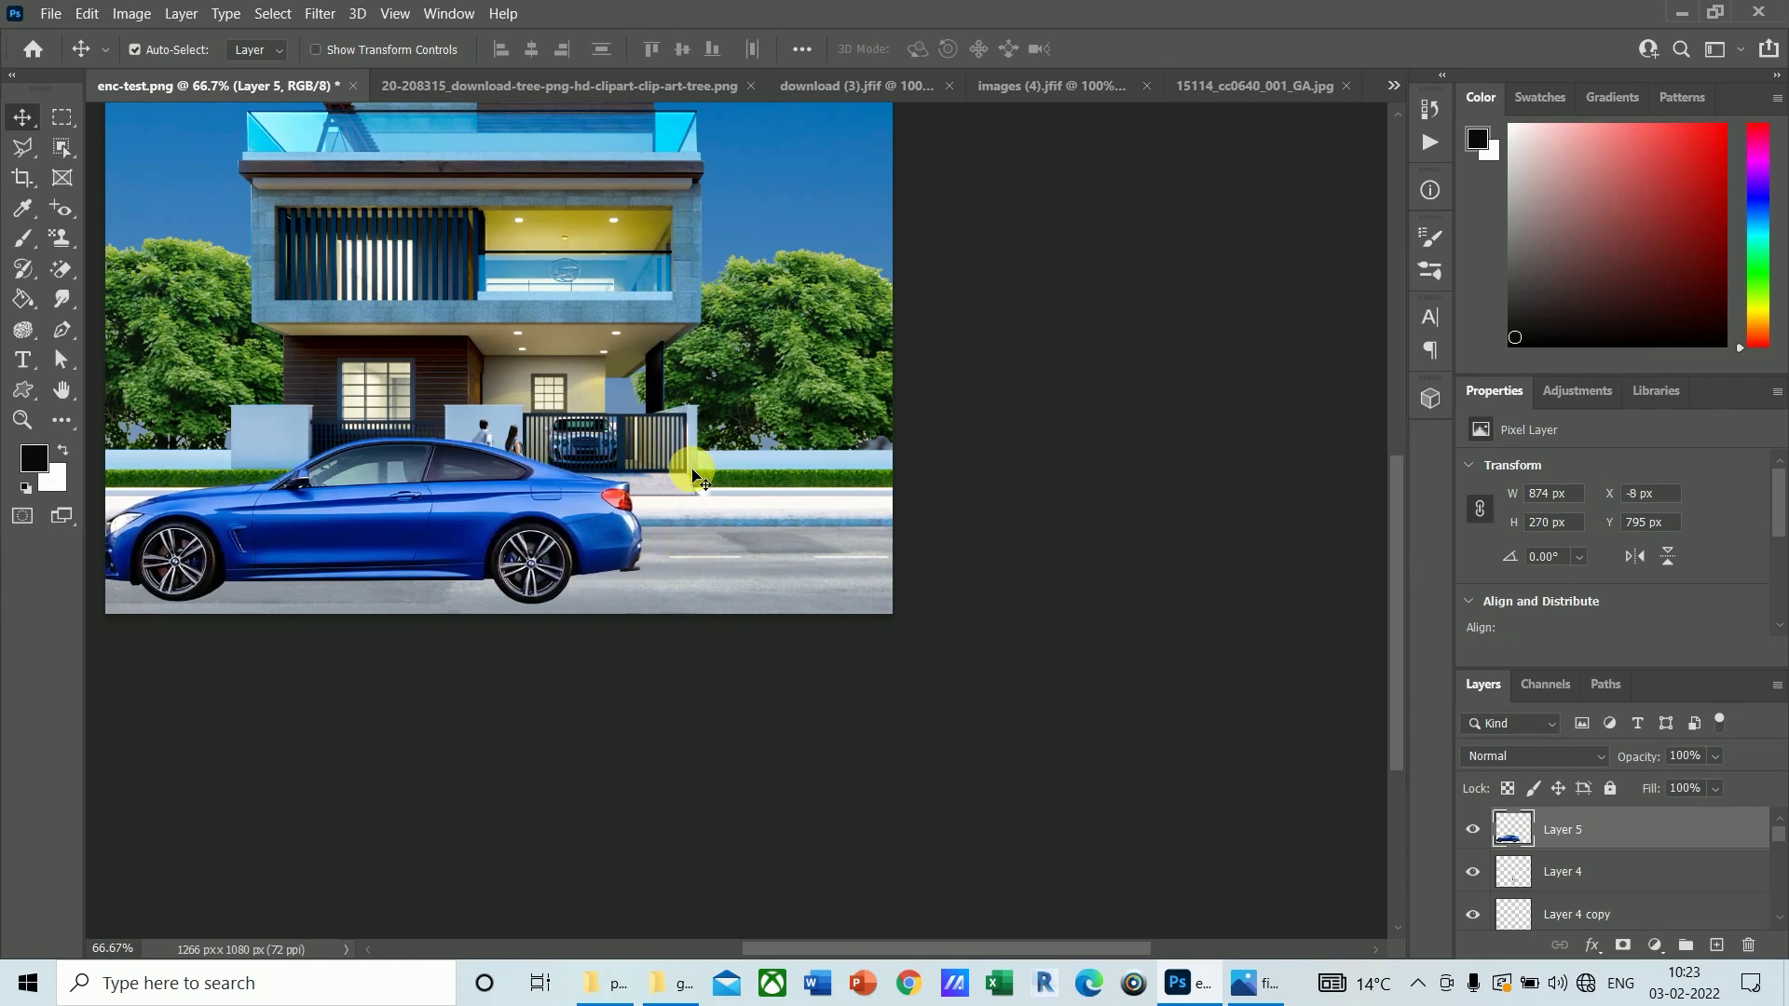
key(Right)
key(Right)
key(Right)
key(Right)
key(Right)
key(Right)
key(Right)
key(Right)
key(Right)
key(Right)
key(Right)
key(Right)
key(Right)
key(Right)
key(Right)
key(Right)
key(Right)
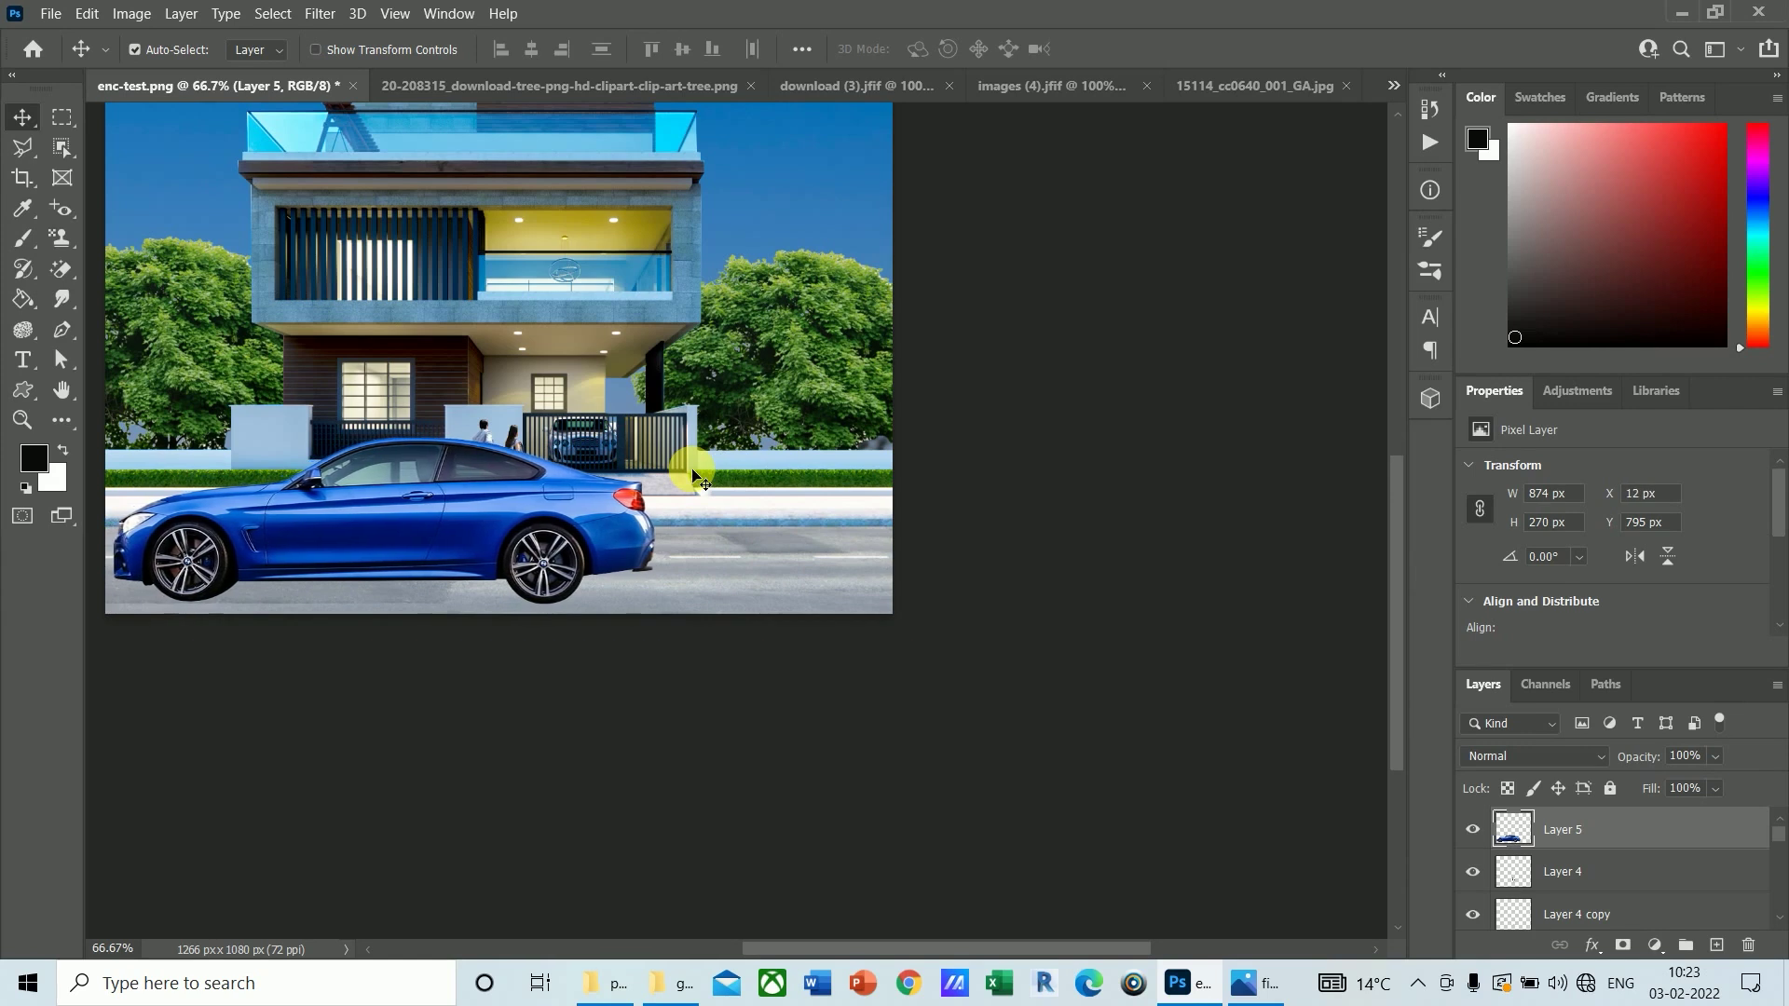
key(Left)
key(Left)
key(Left)
key(Left)
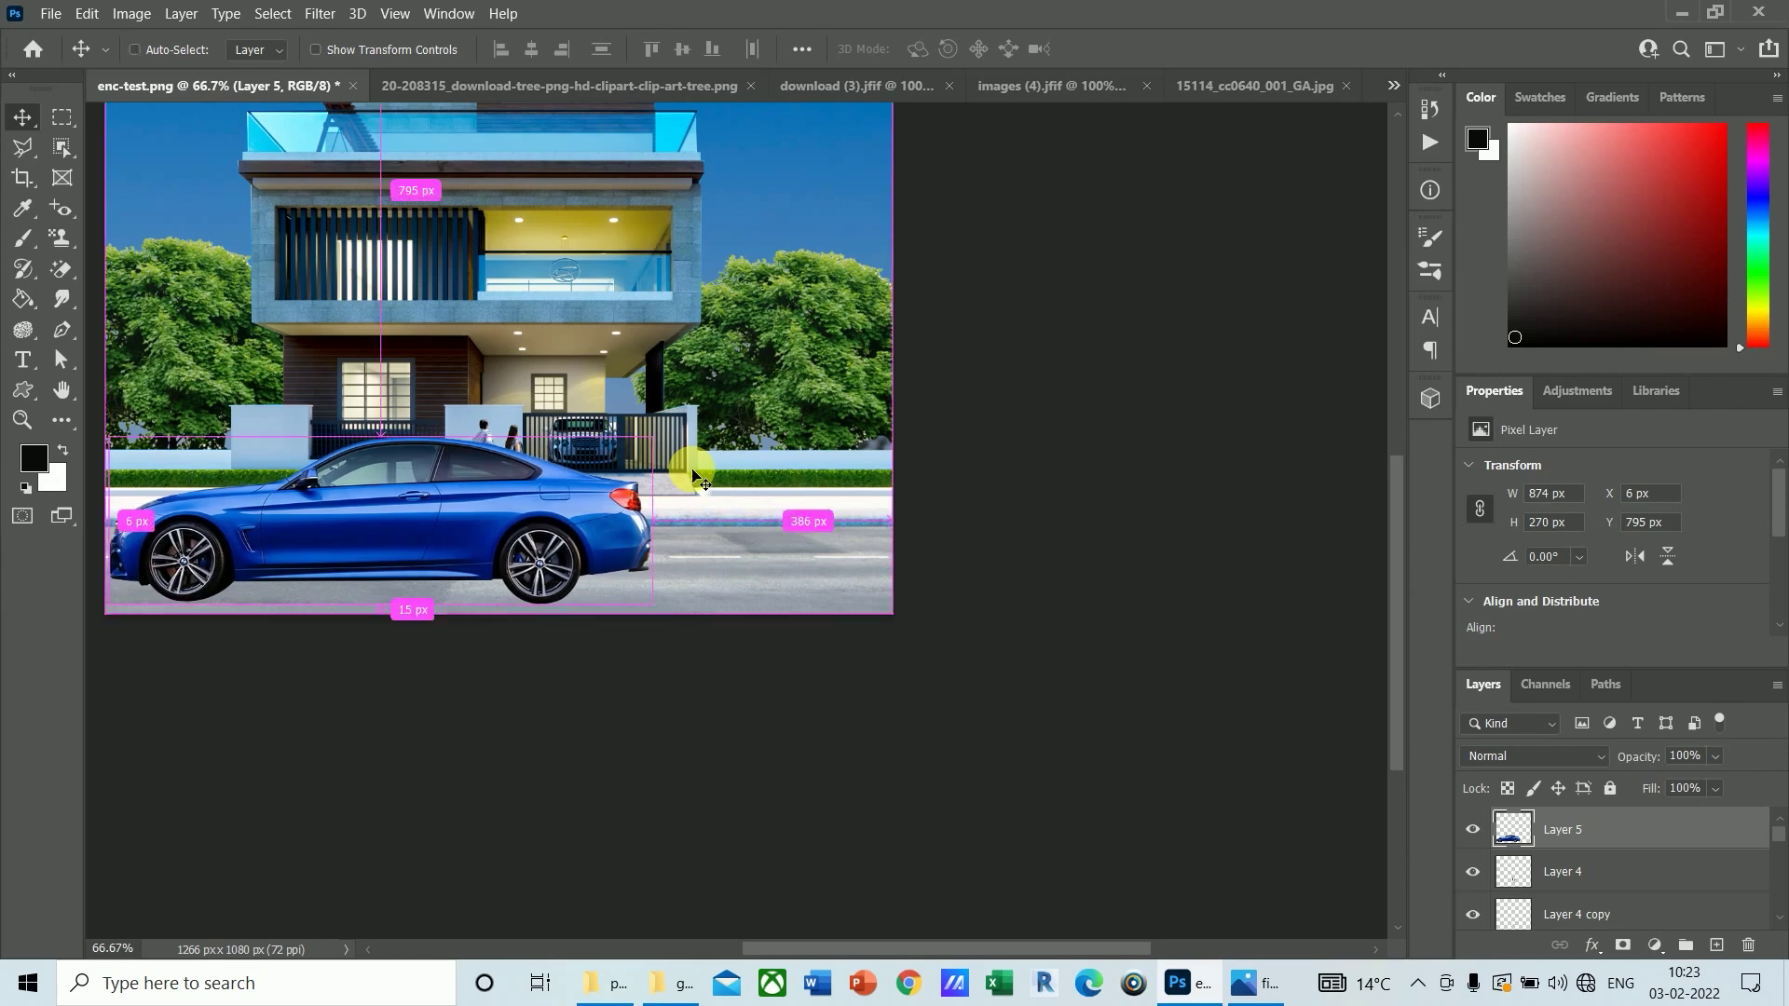
key(ctrl+y)
Step: Scale the blue car on Layer 5 down to about 75% with Free Transform
key(ctrl+t)
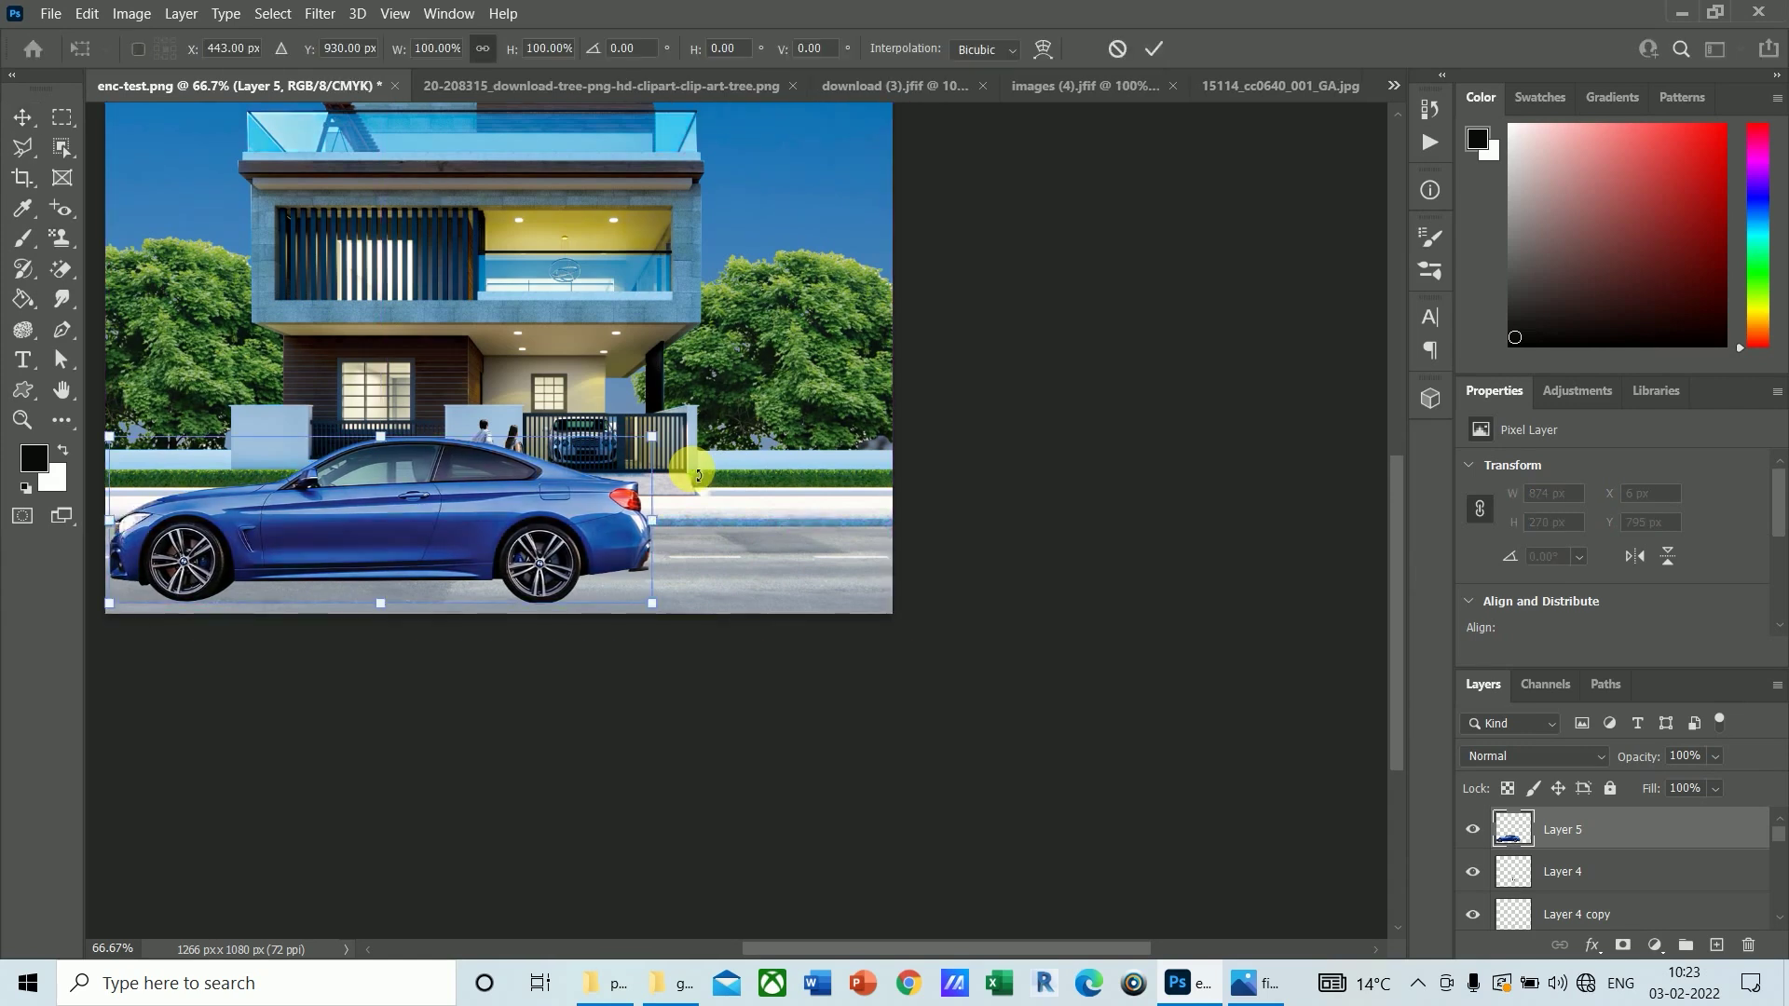
key(ctrl+minus)
drag(896, 942, 735, 936)
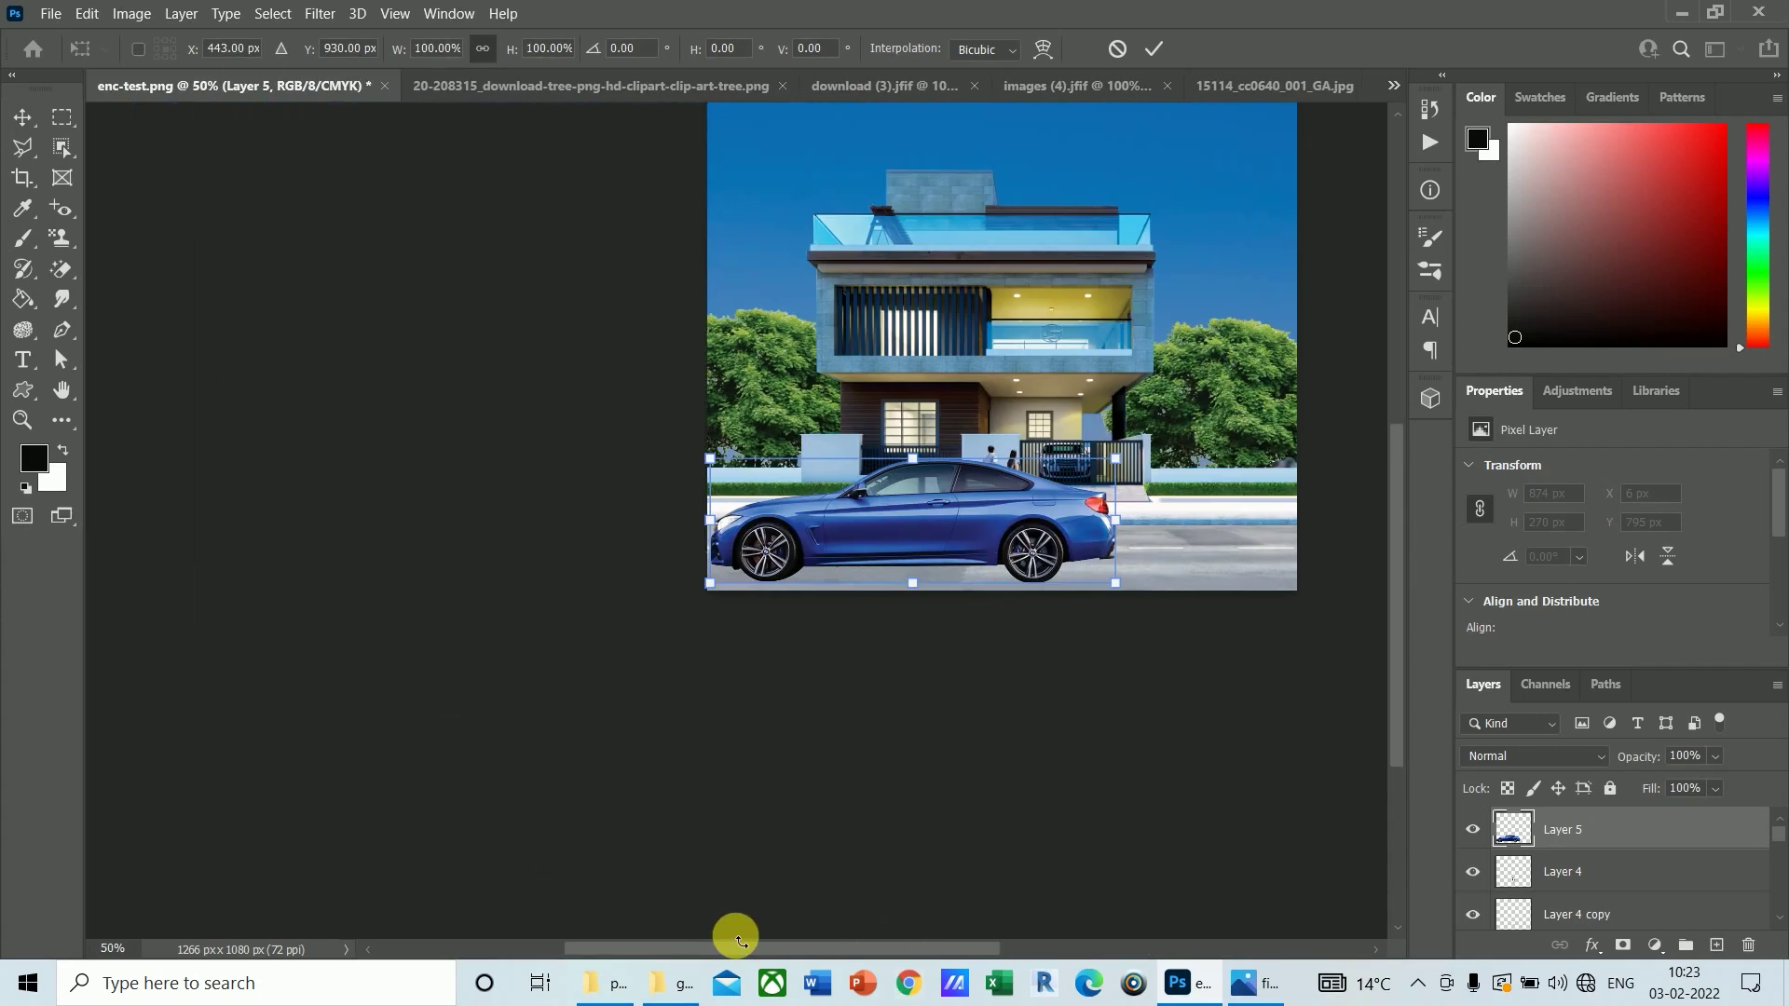
key(ctrl+plus)
key(ctrl+plus)
key(ctrl+plus)
drag(640, 954, 892, 977)
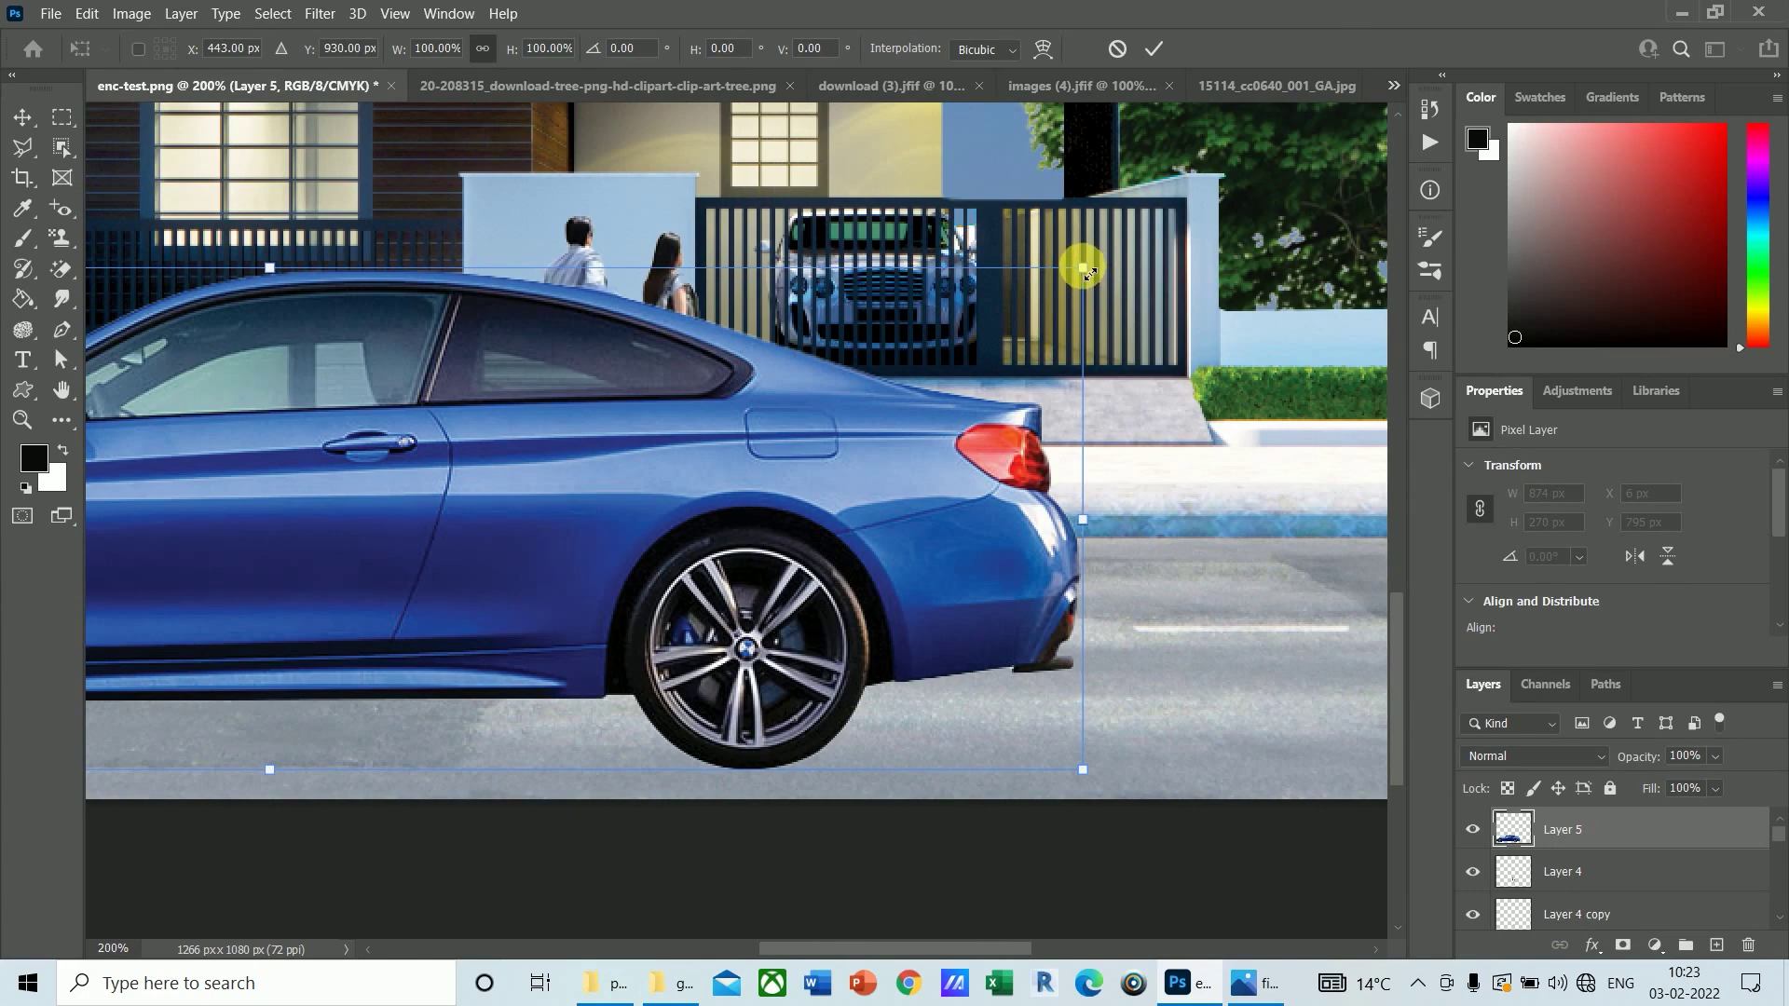
drag(1086, 271, 895, 379)
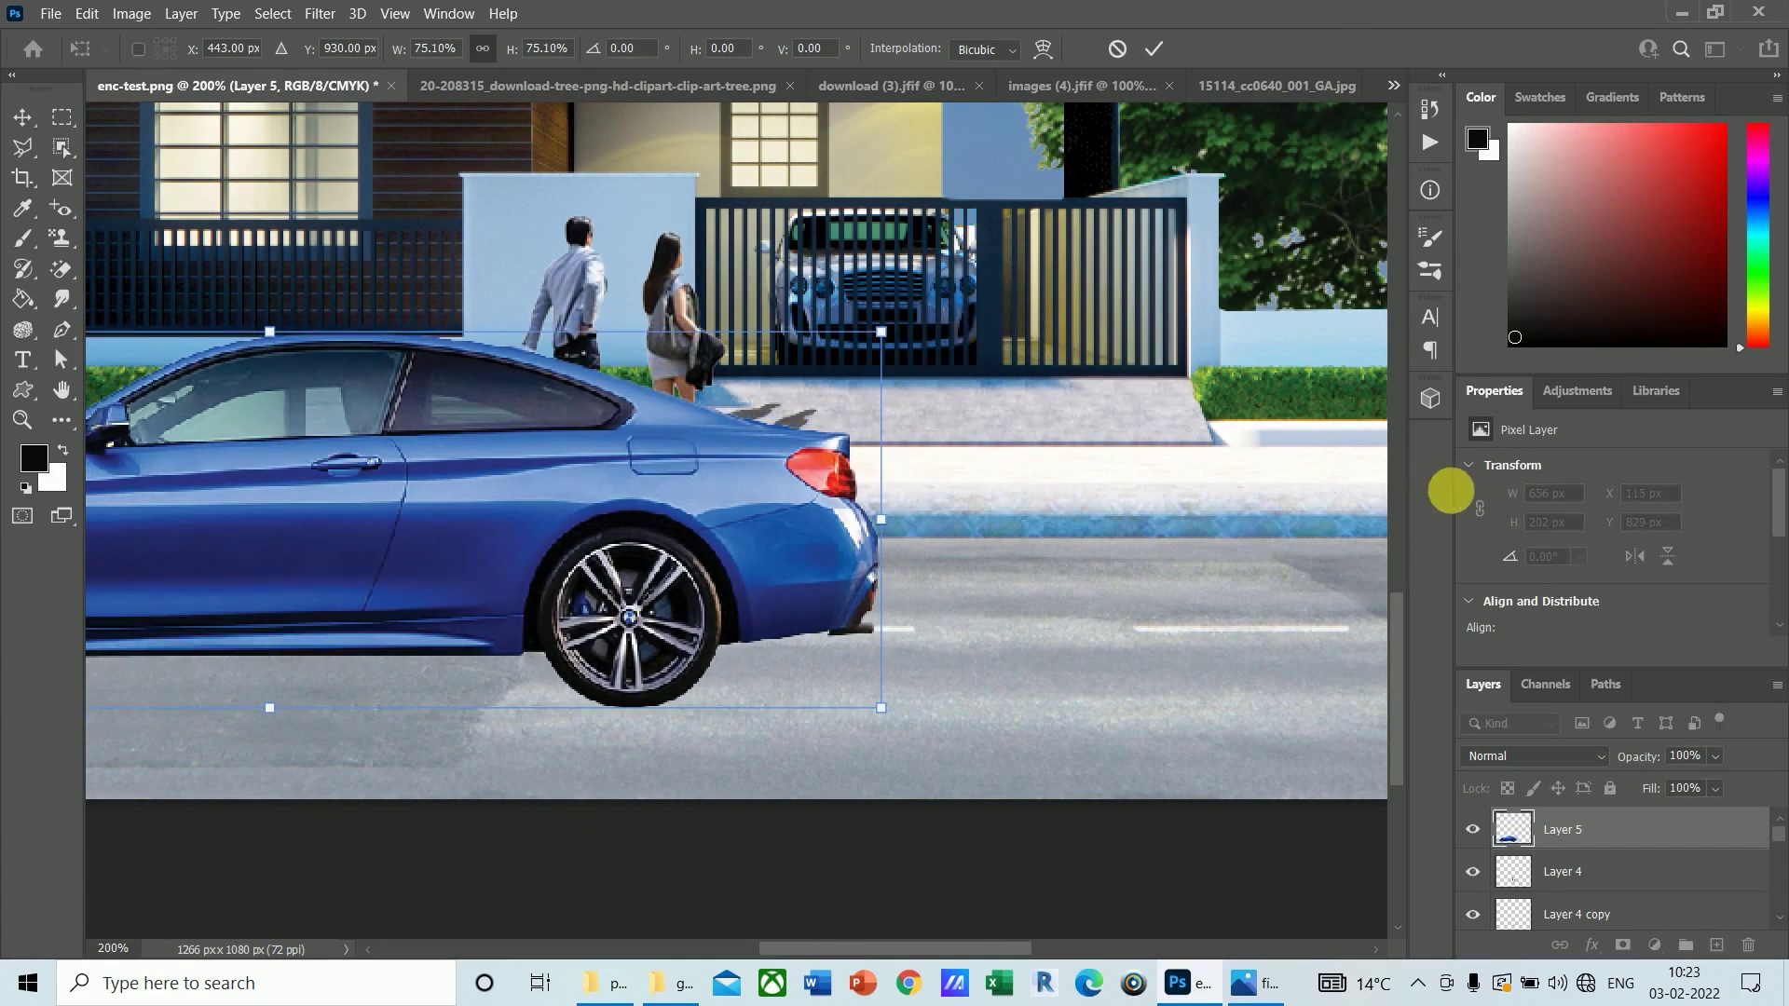
key(Return)
Step: Nudge the blue car down onto the road to Y 877 px and slightly sideways to X 111 px
key(Down)
key(Down)
key(Down)
key(Down)
key(Down)
key(Down)
key(Down)
key(Down)
key(Down)
key(Down)
key(Down)
key(Down)
key(Down)
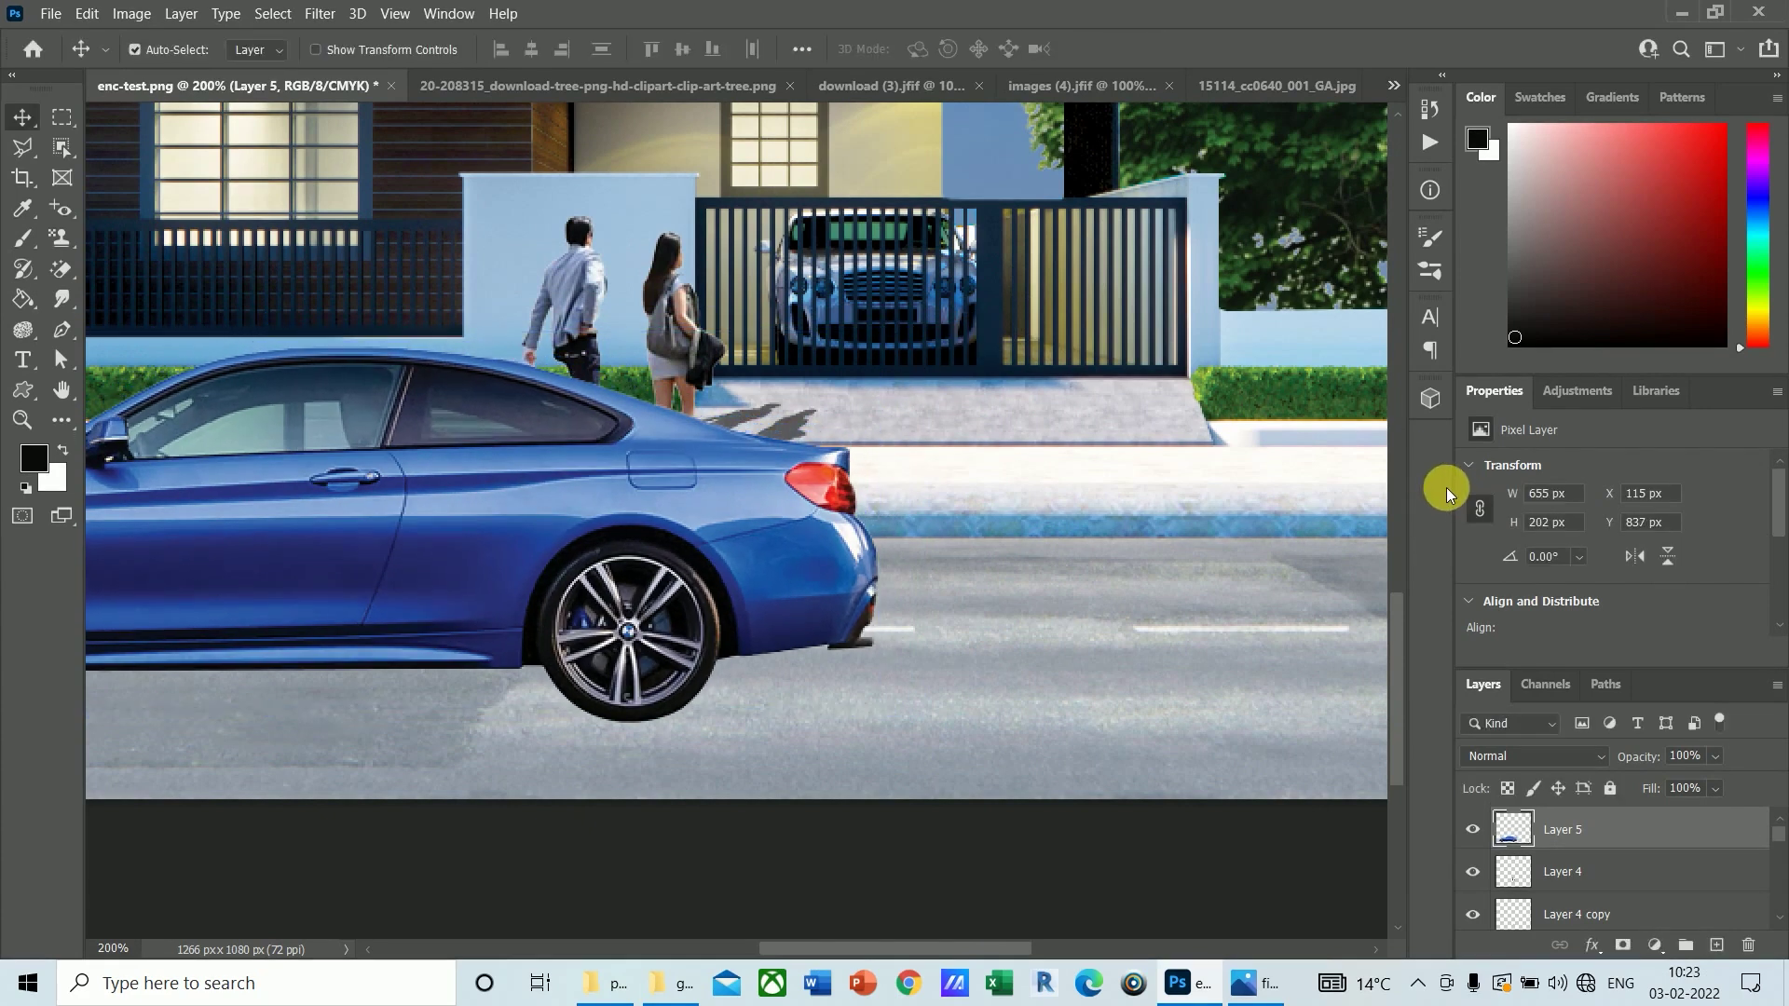
key(Down)
key(Down)
key(Down)
key(Down)
key(Down)
key(Down)
key(Down)
key(Down)
key(Down)
key(Down)
key(Down)
key(Down)
key(Down)
key(Down)
key(Down)
key(Down)
key(Down)
key(Down)
key(Down)
key(Down)
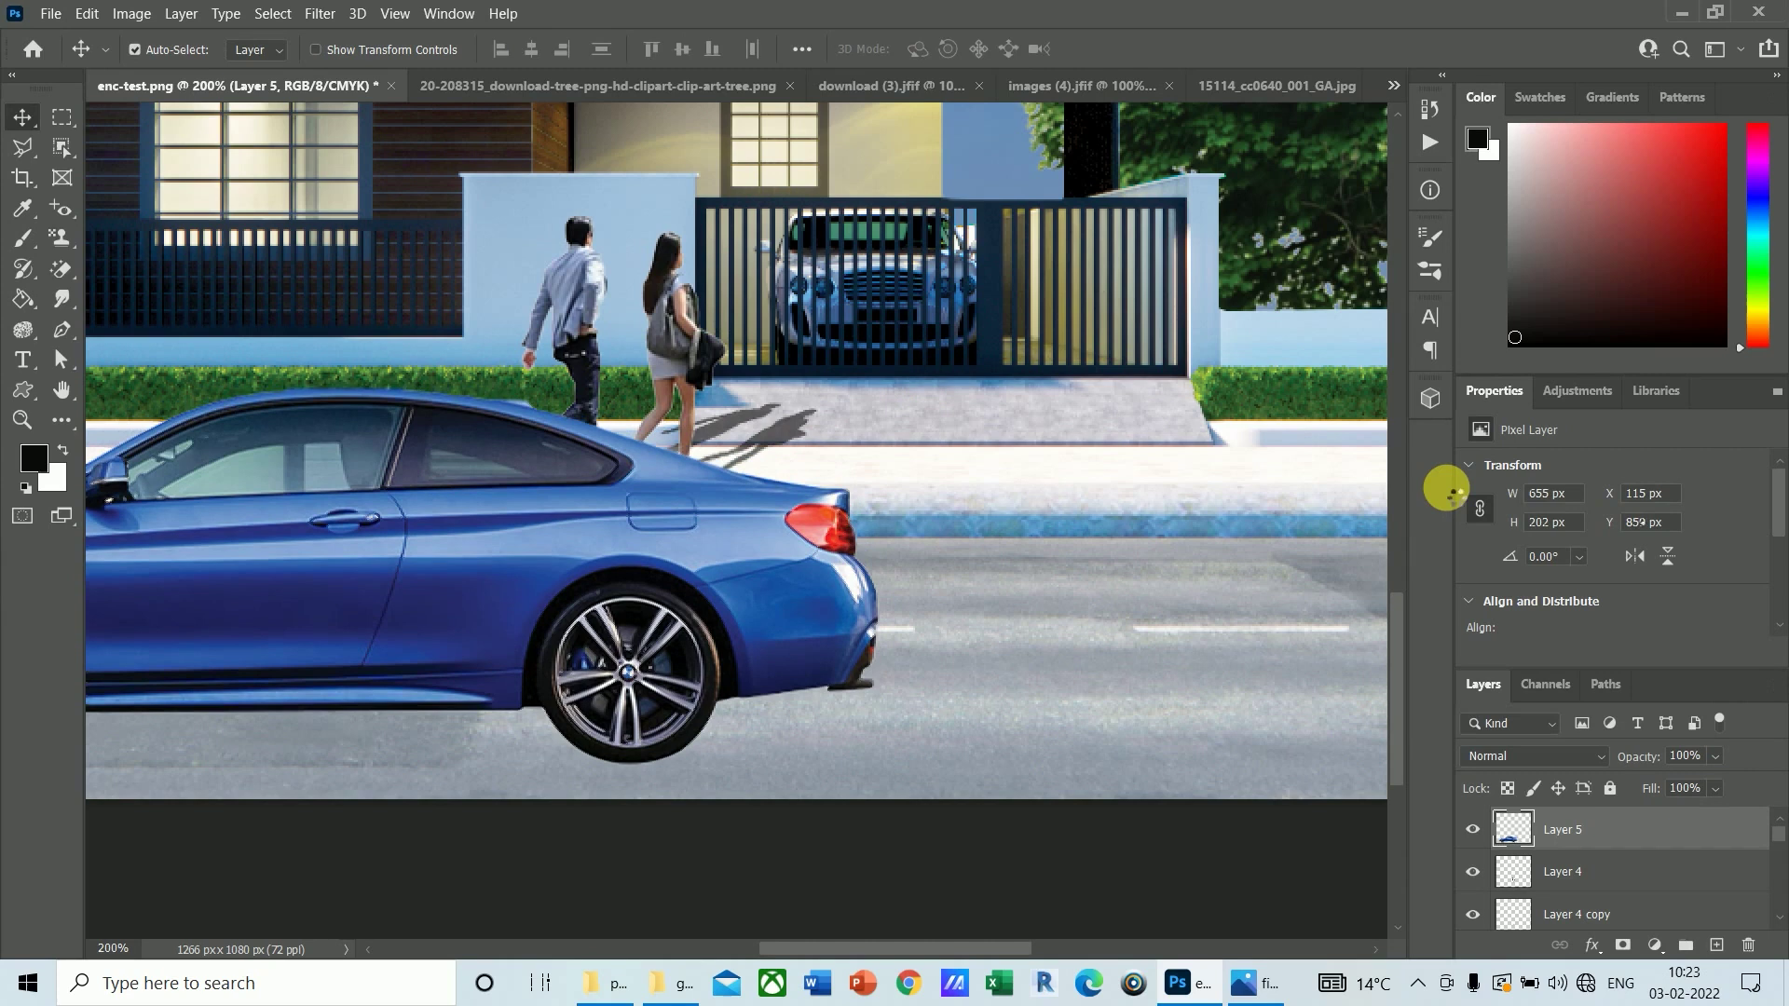
key(Down)
key(Down)
key(Down)
key(Down)
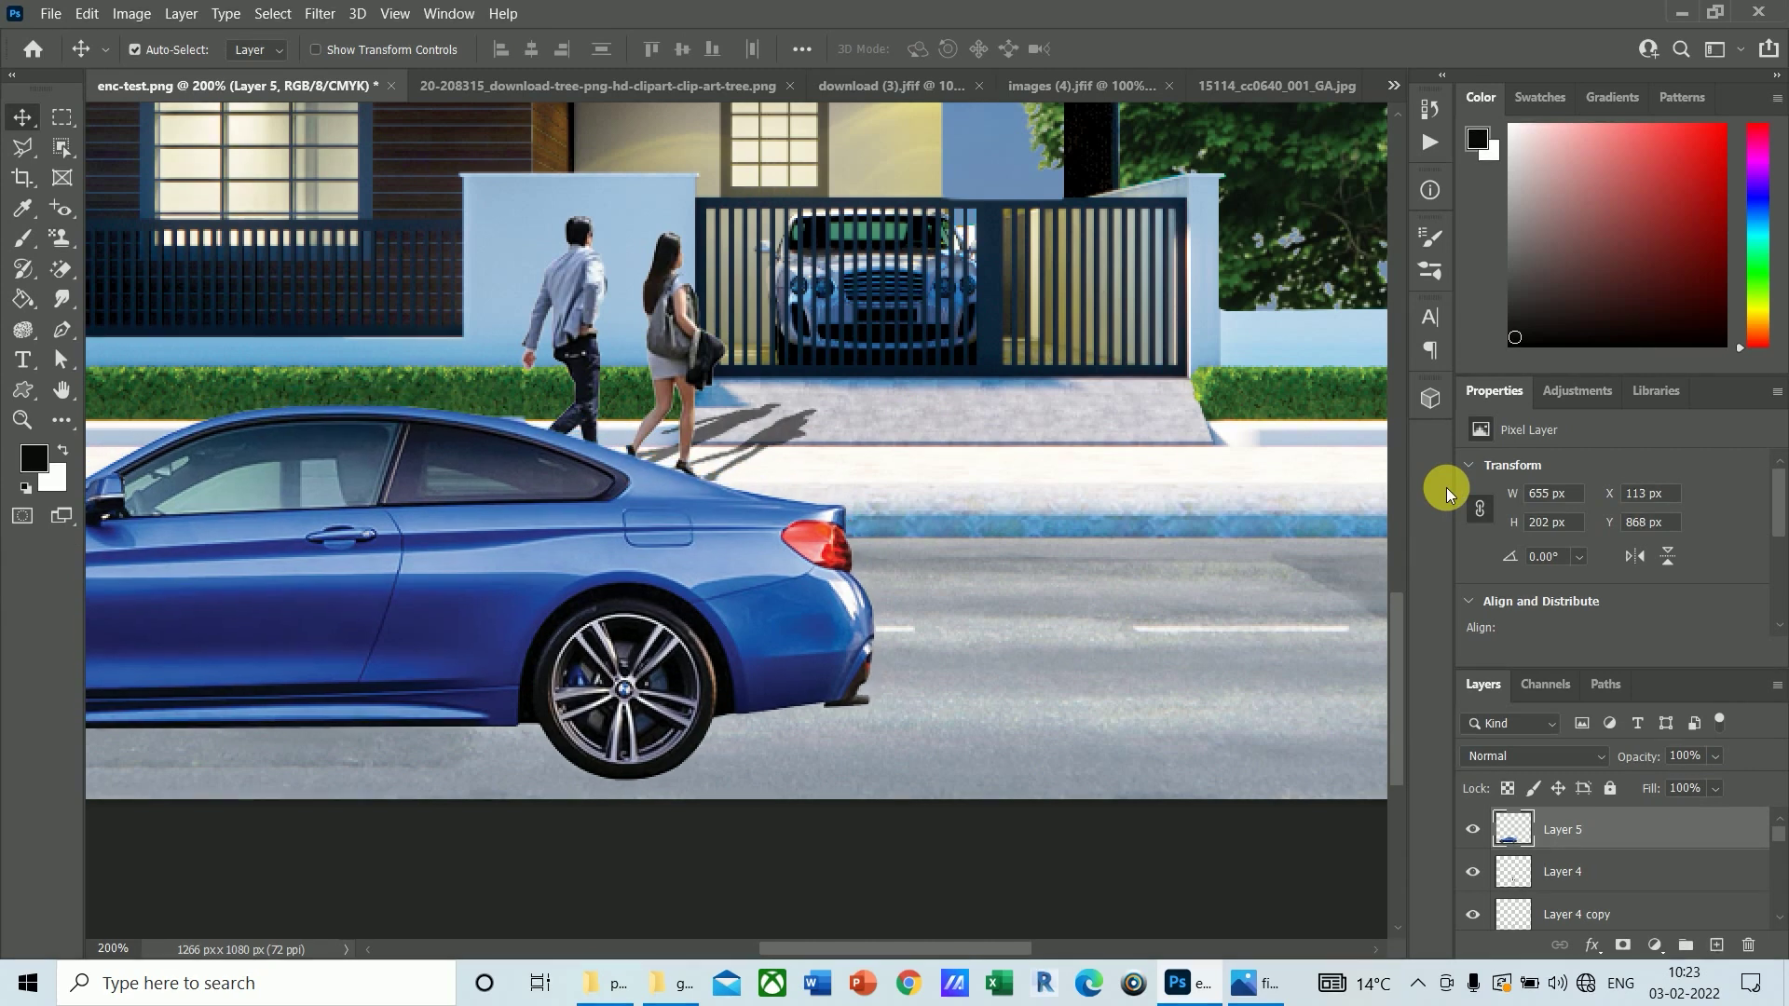
key(Down)
key(Down)
key(Down)
key(Down)
key(Down)
key(Left)
key(Left)
key(Left)
key(Down)
key(Down)
key(Down)
key(Down)
key(Left)
Step: Nudge the blue car sideways along the road to X -3 px, against the image's left edge
key(ctrl+minus)
key(ctrl+minus)
key(ctrl+minus)
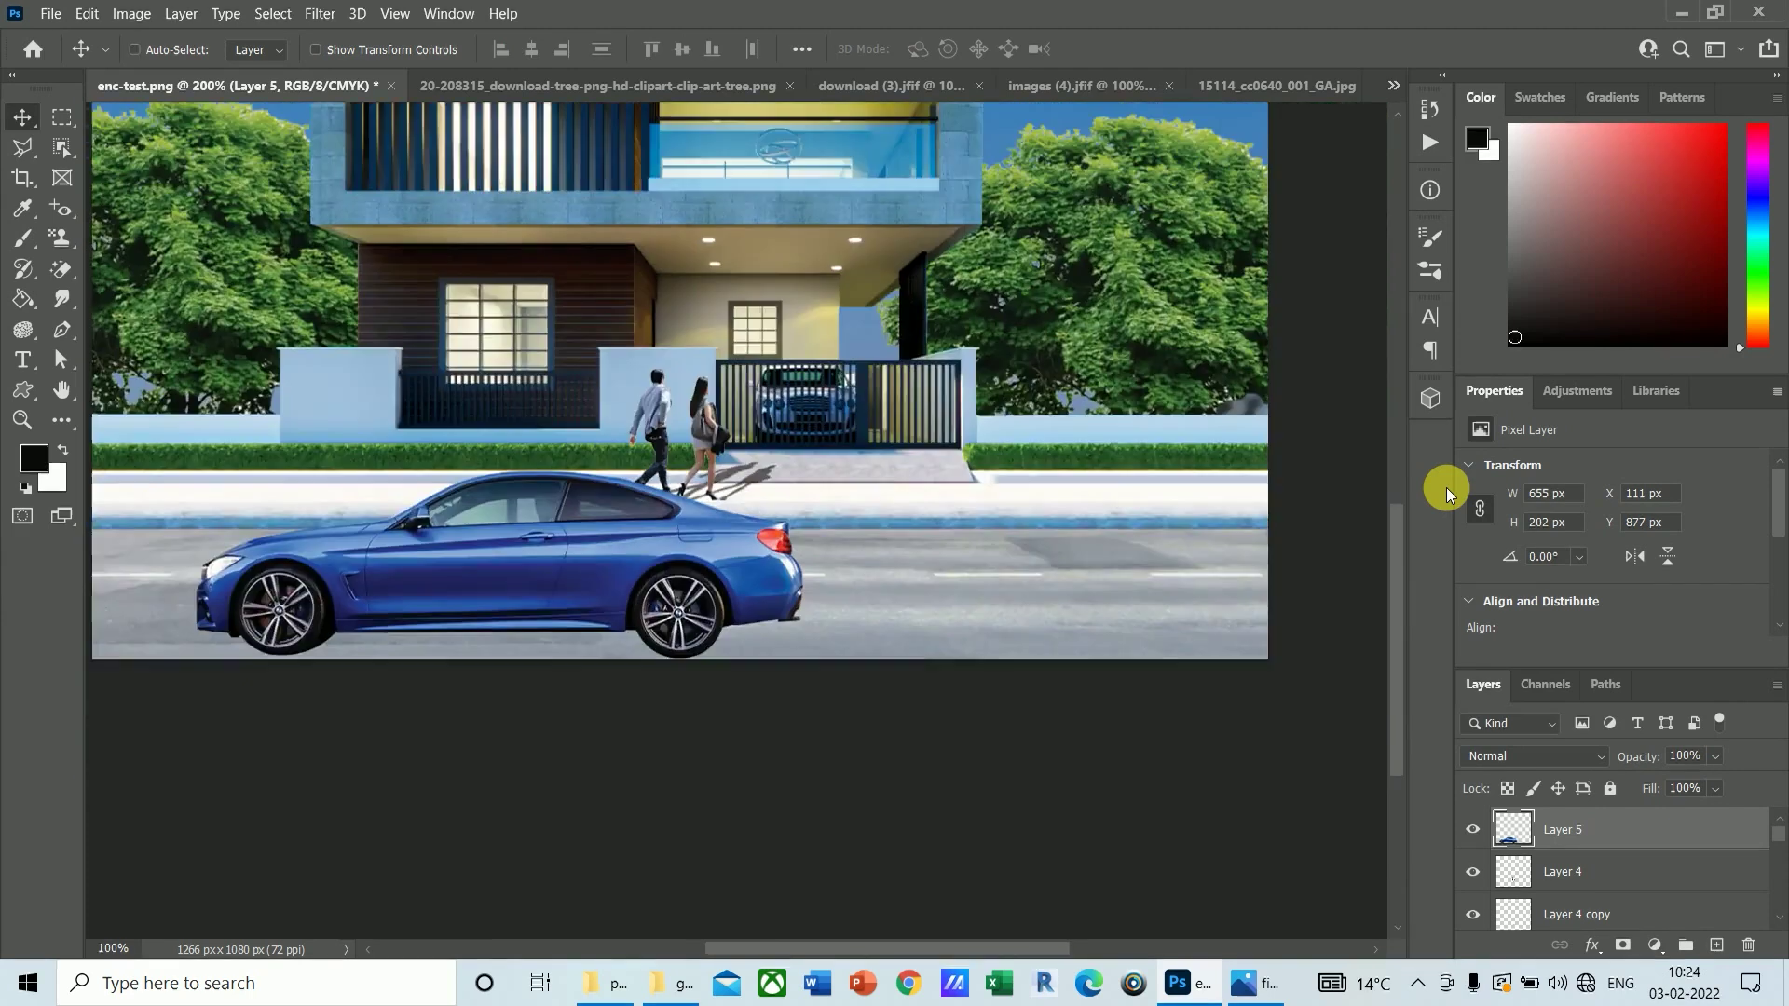
key(Left)
key(Left)
key(Left)
key(Left)
key(Left)
key(Left)
key(Left)
key(Left)
key(Left)
key(Left)
key(Left)
key(Left)
key(Left)
key(Left)
key(Left)
key(Left)
key(Left)
key(Left)
key(Left)
key(Left)
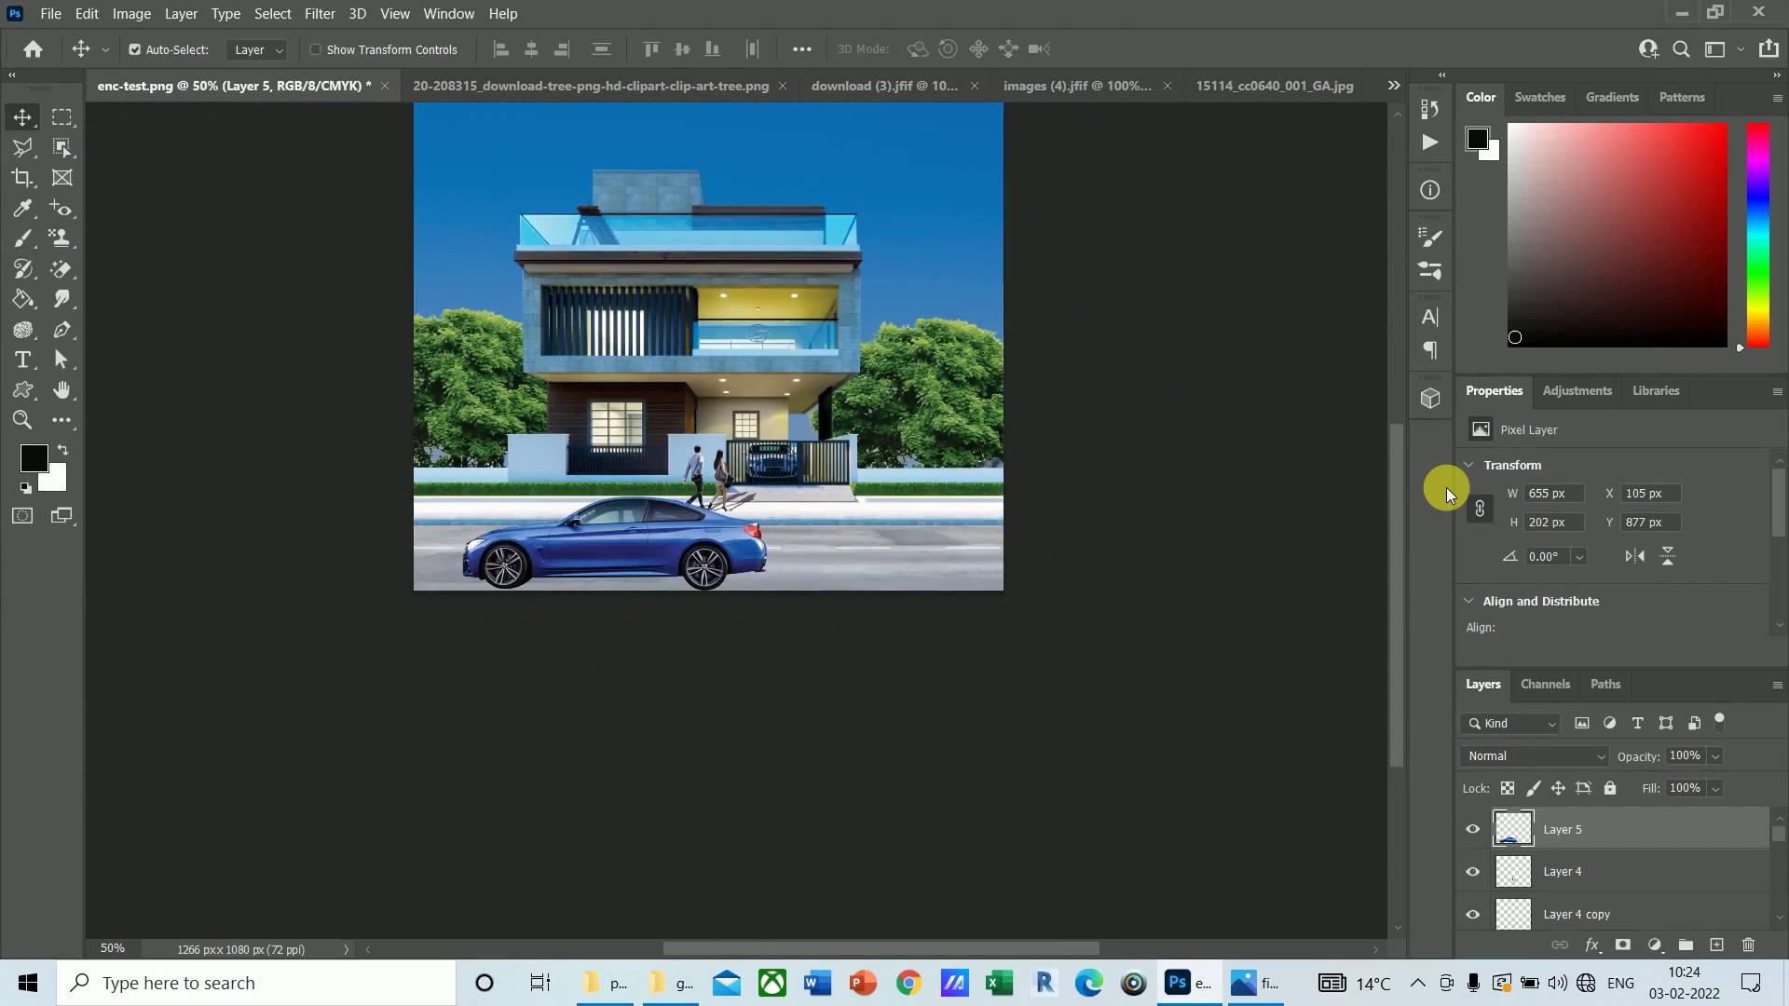
key(Left)
key(Left)
key(Left)
key(Left)
key(Left)
key(Left)
key(Left)
key(Left)
key(Left)
key(Left)
key(Left)
key(Left)
key(Left)
key(Left)
key(Left)
key(Left)
key(Left)
key(Left)
key(Left)
key(Left)
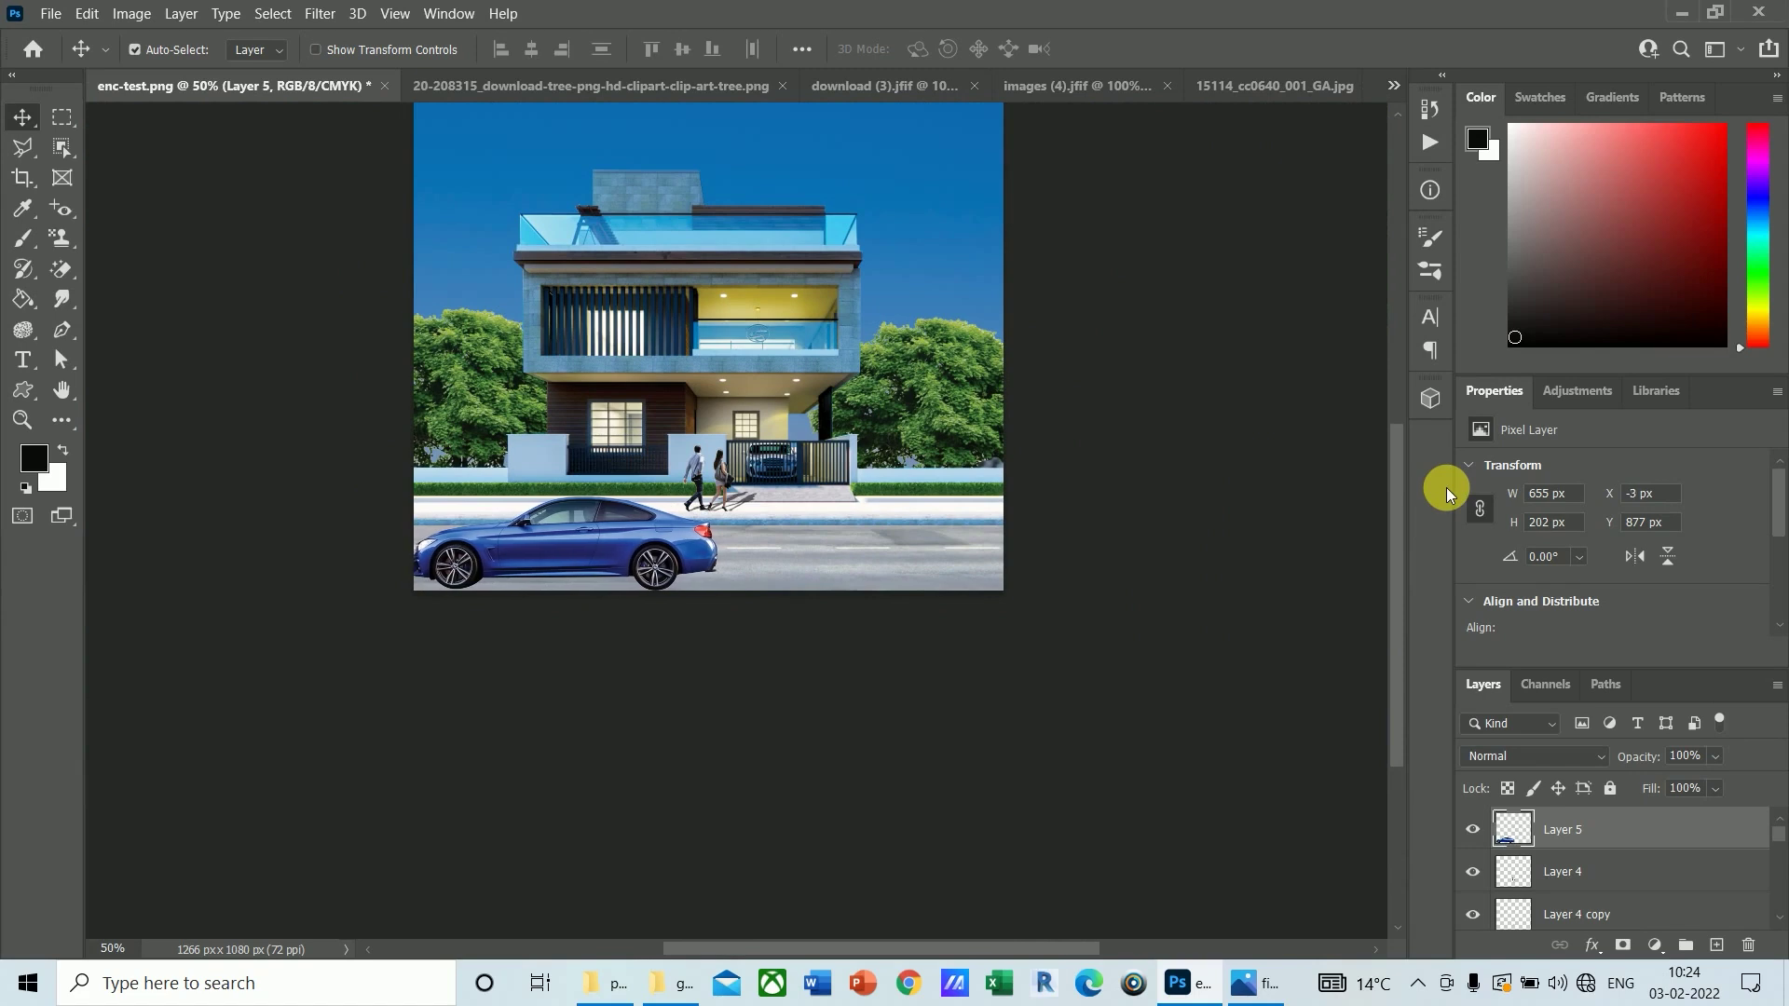
key(Left)
key(Left)
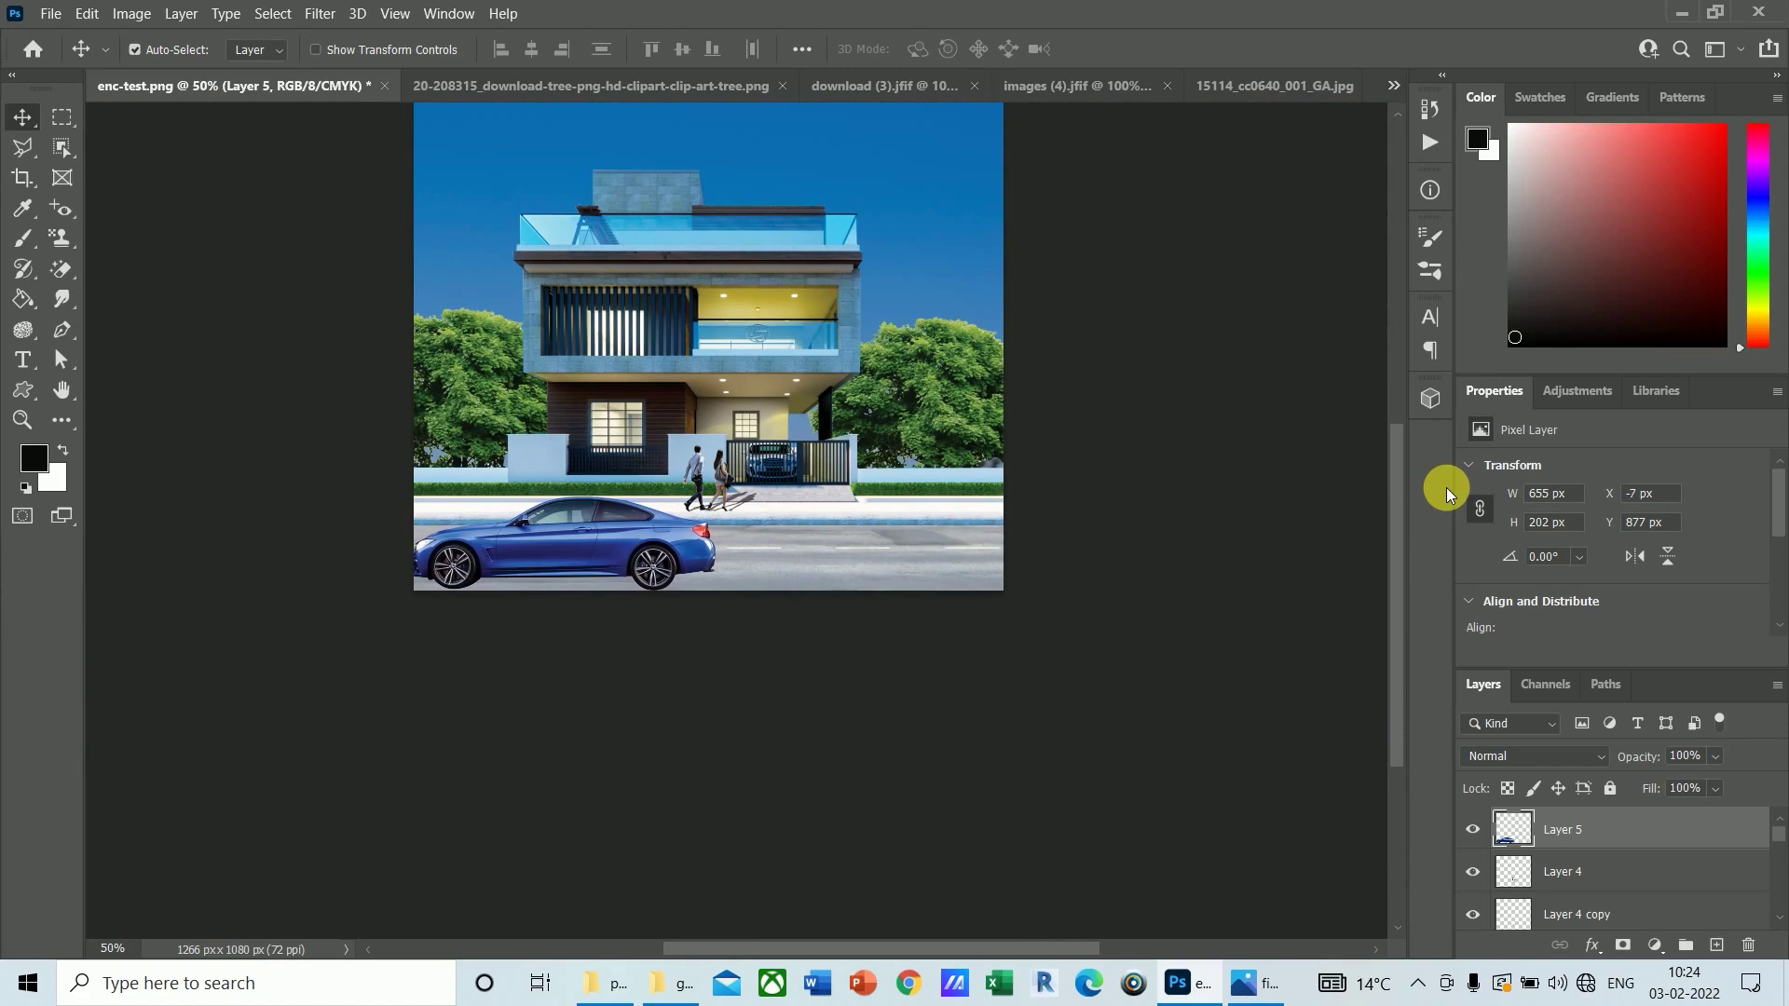
key(Right)
key(Right)
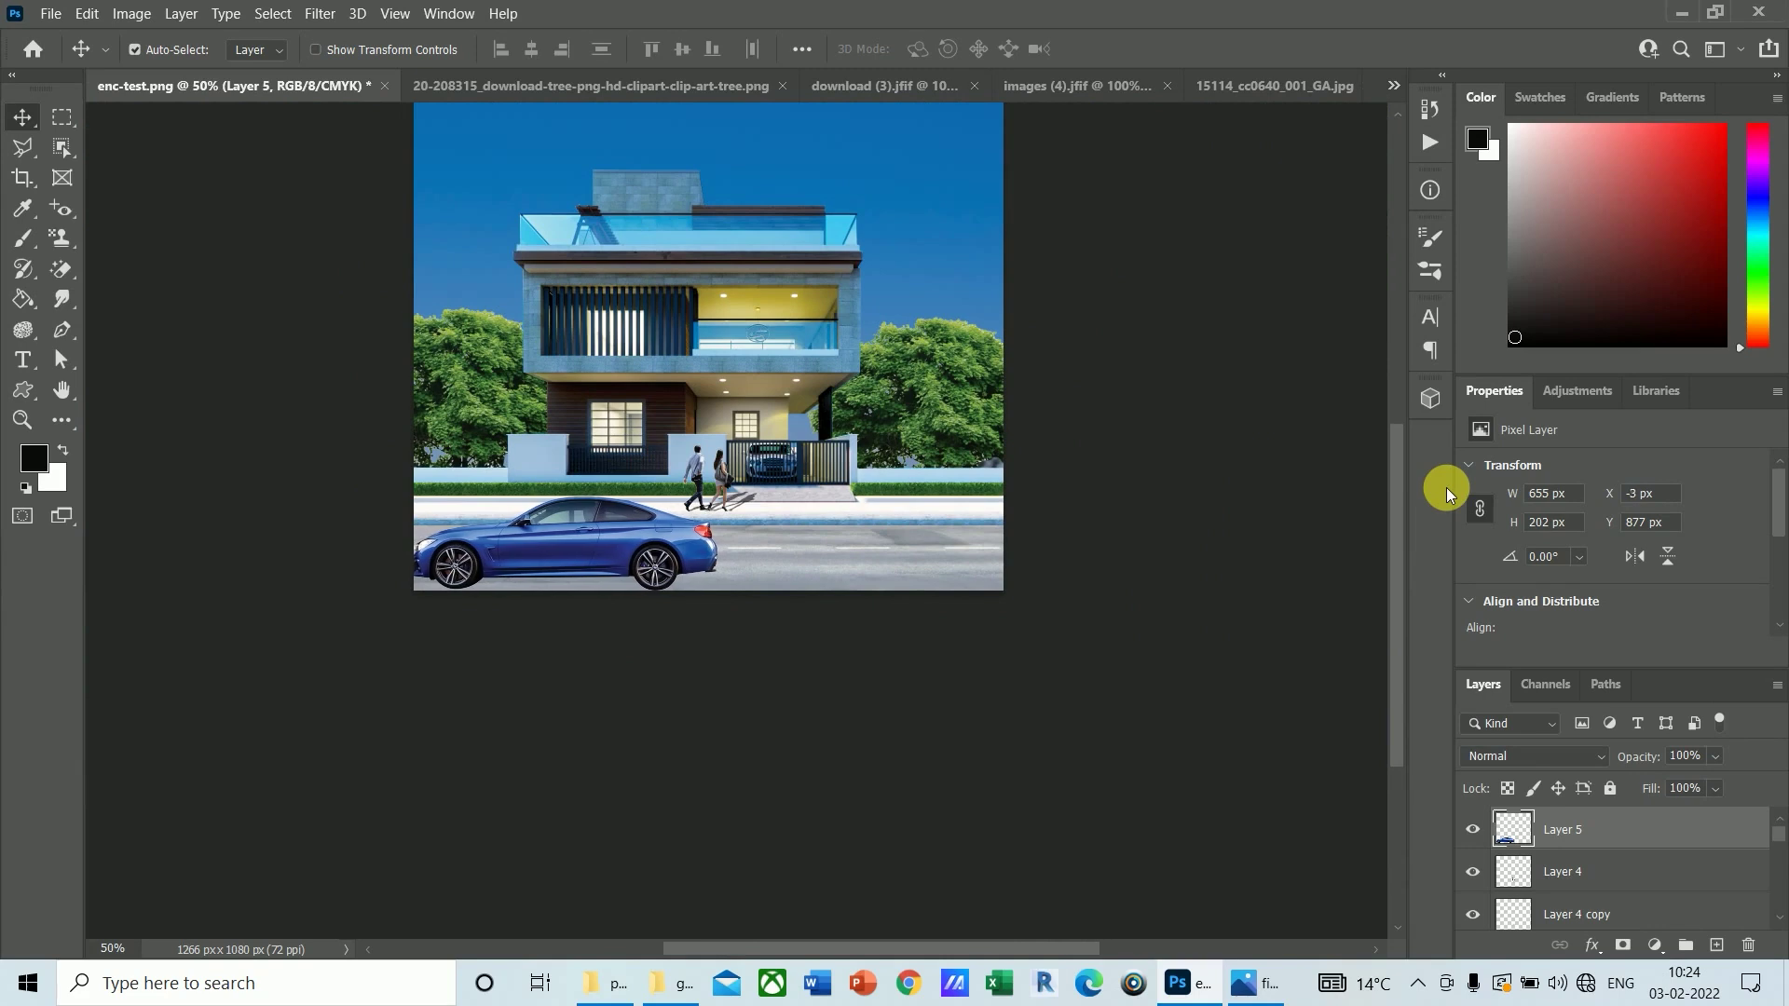
Step: Scale the blue car down further to about 93% so it measures 611 by 188 px
key(ctrl+t)
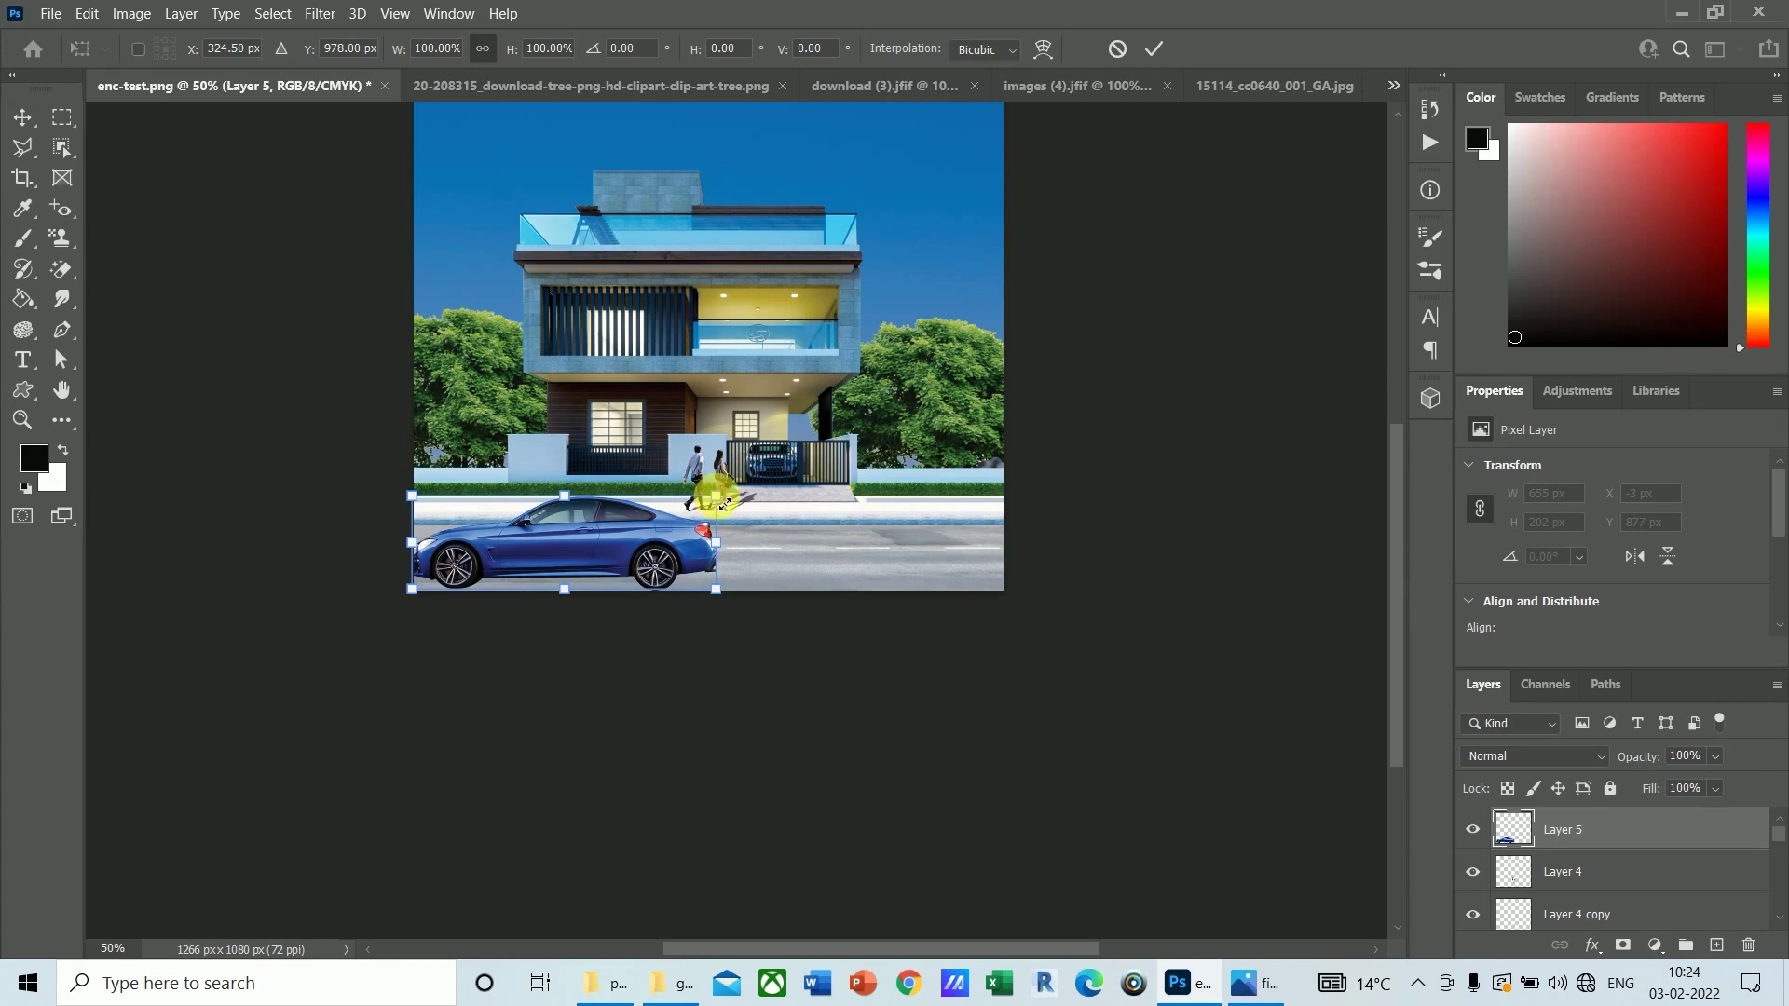
drag(723, 504, 703, 522)
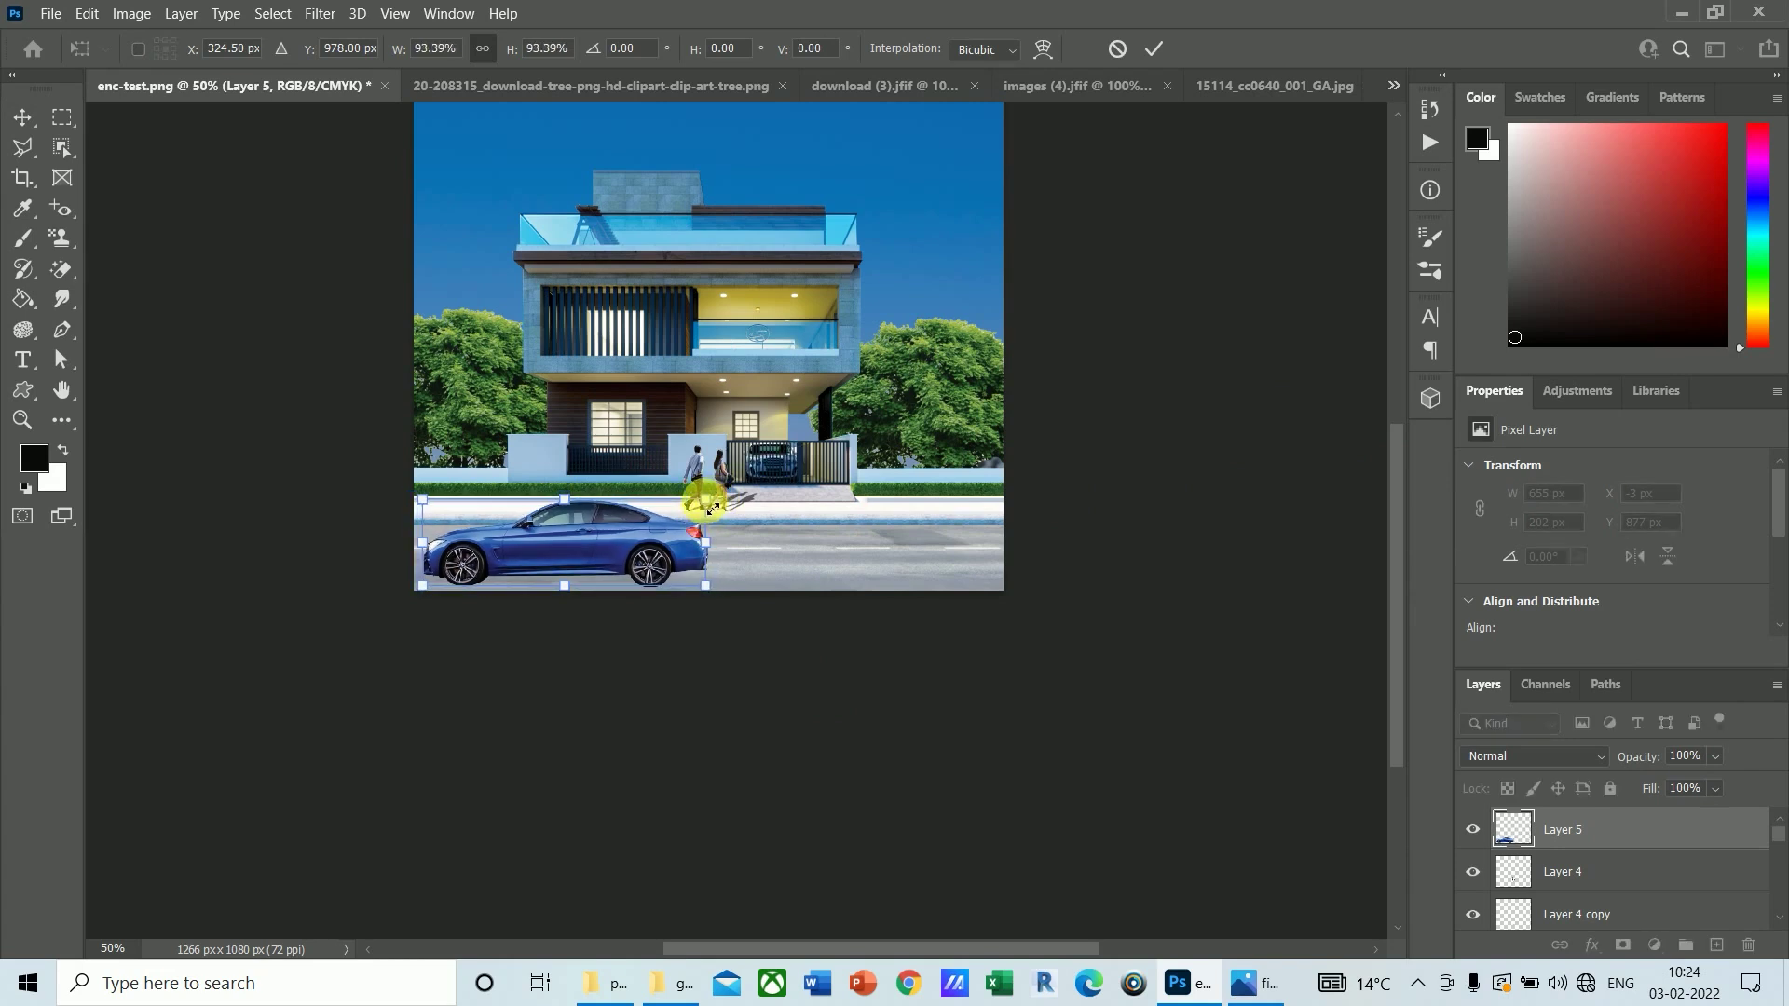
key(Return)
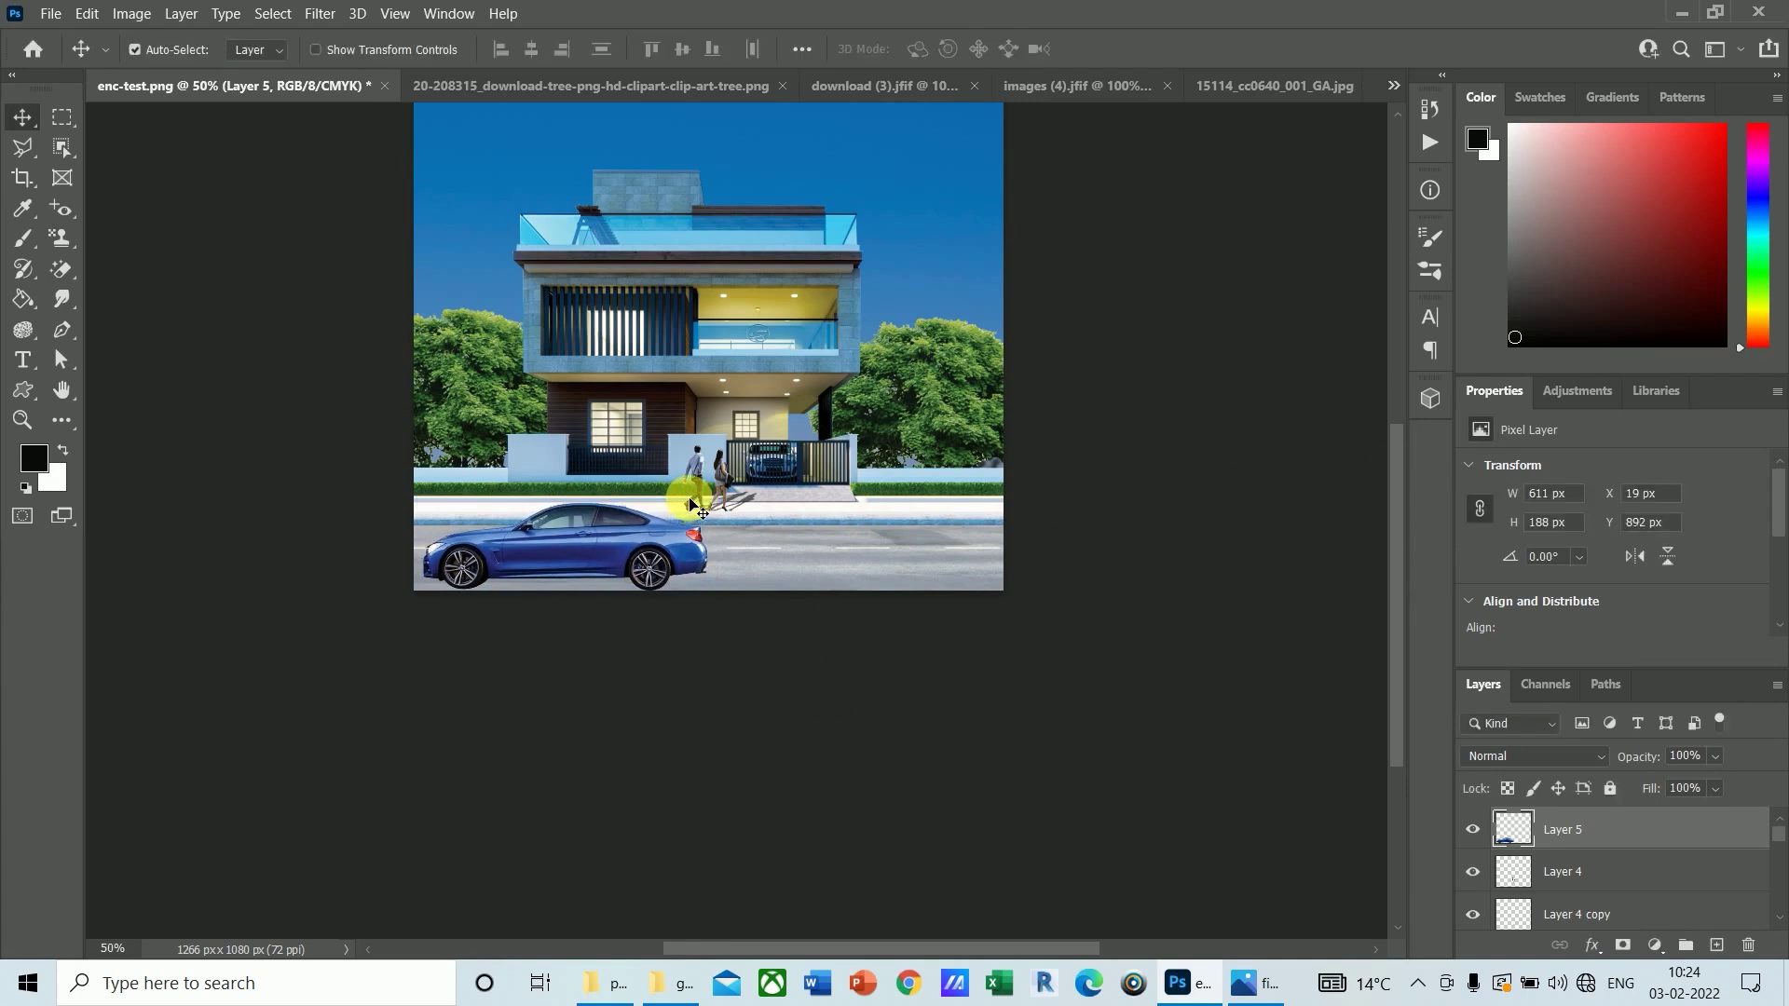
Step: Select Layer 5 with the blue car and duplicate it as the base for a shadow
click(687, 500)
key(ctrl)
key(ctrl+j)
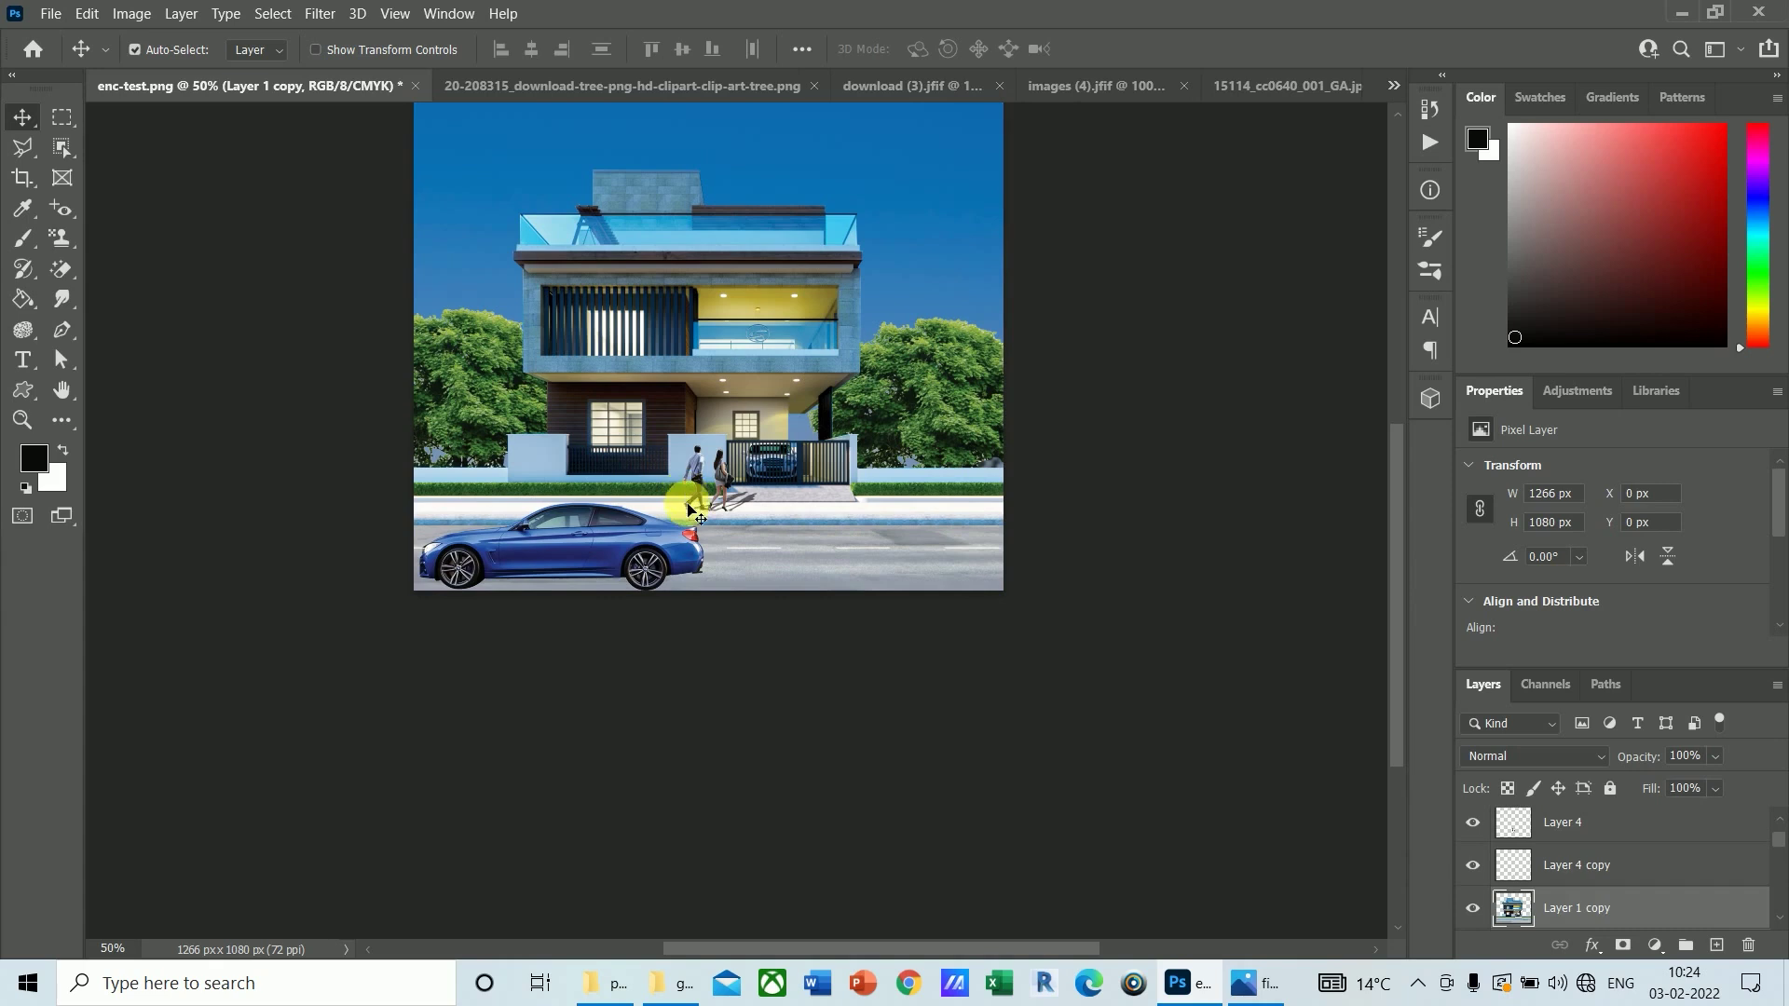
key(ctrl+shift+alt+n)
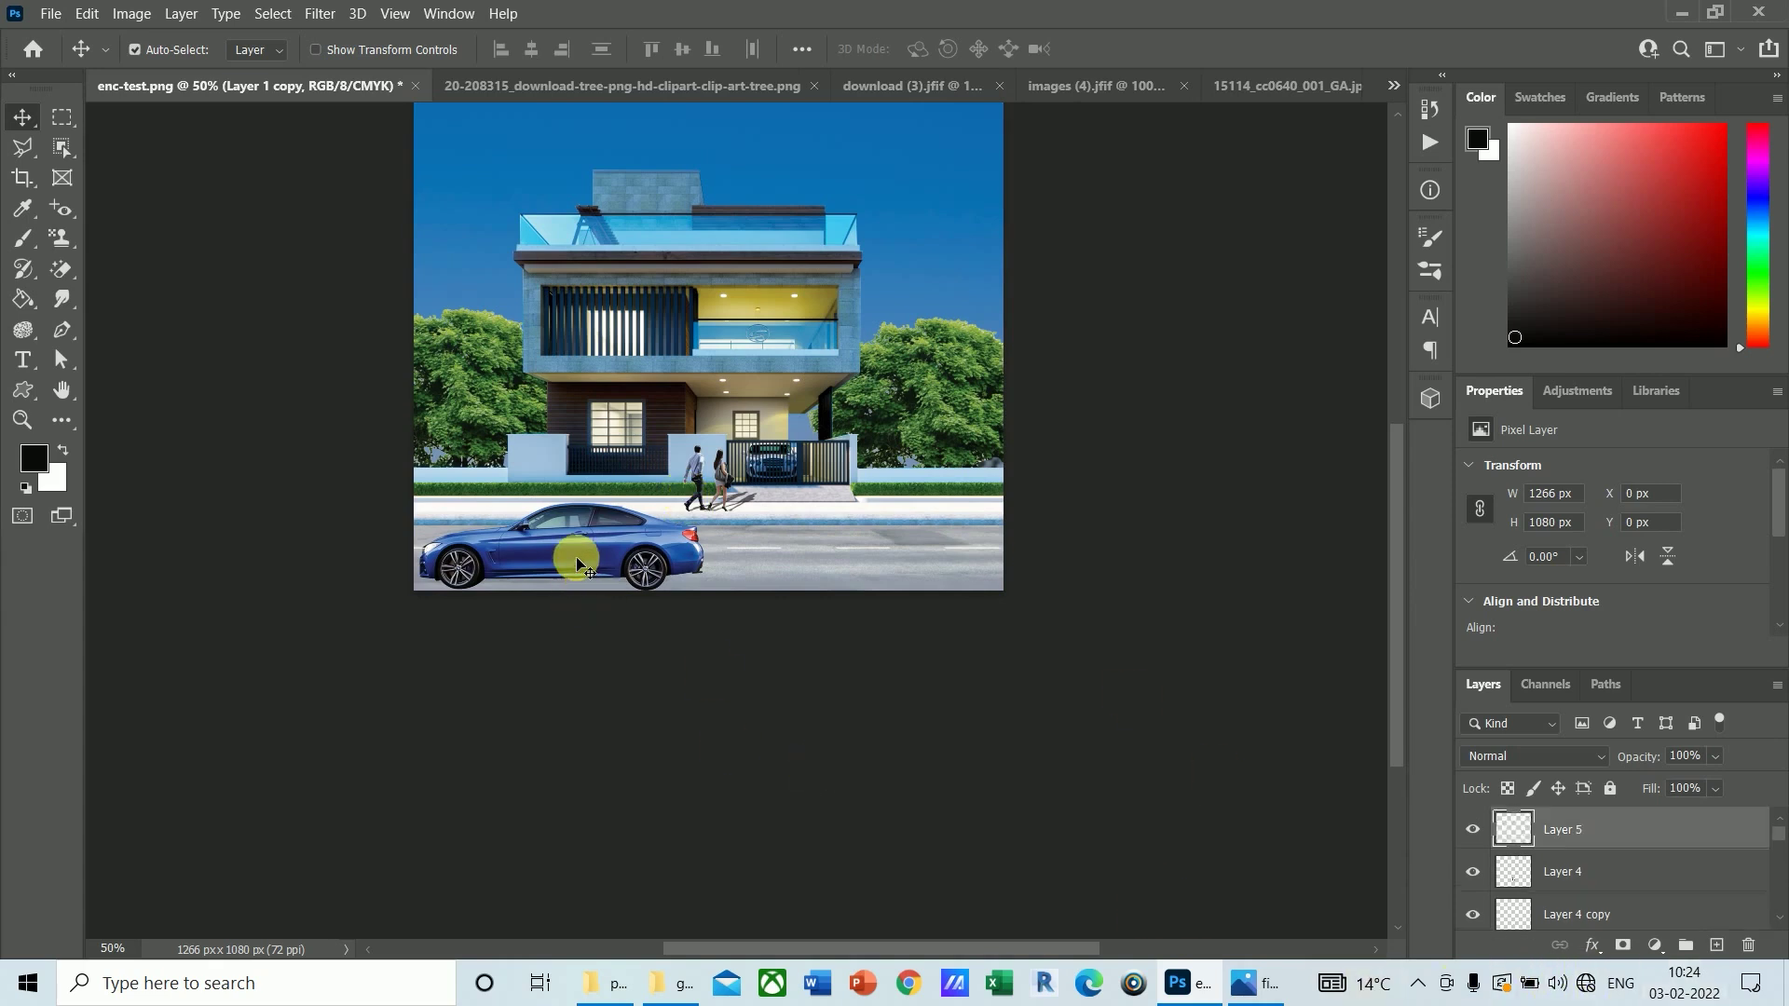
key(ctrl)
key(ctrl+j)
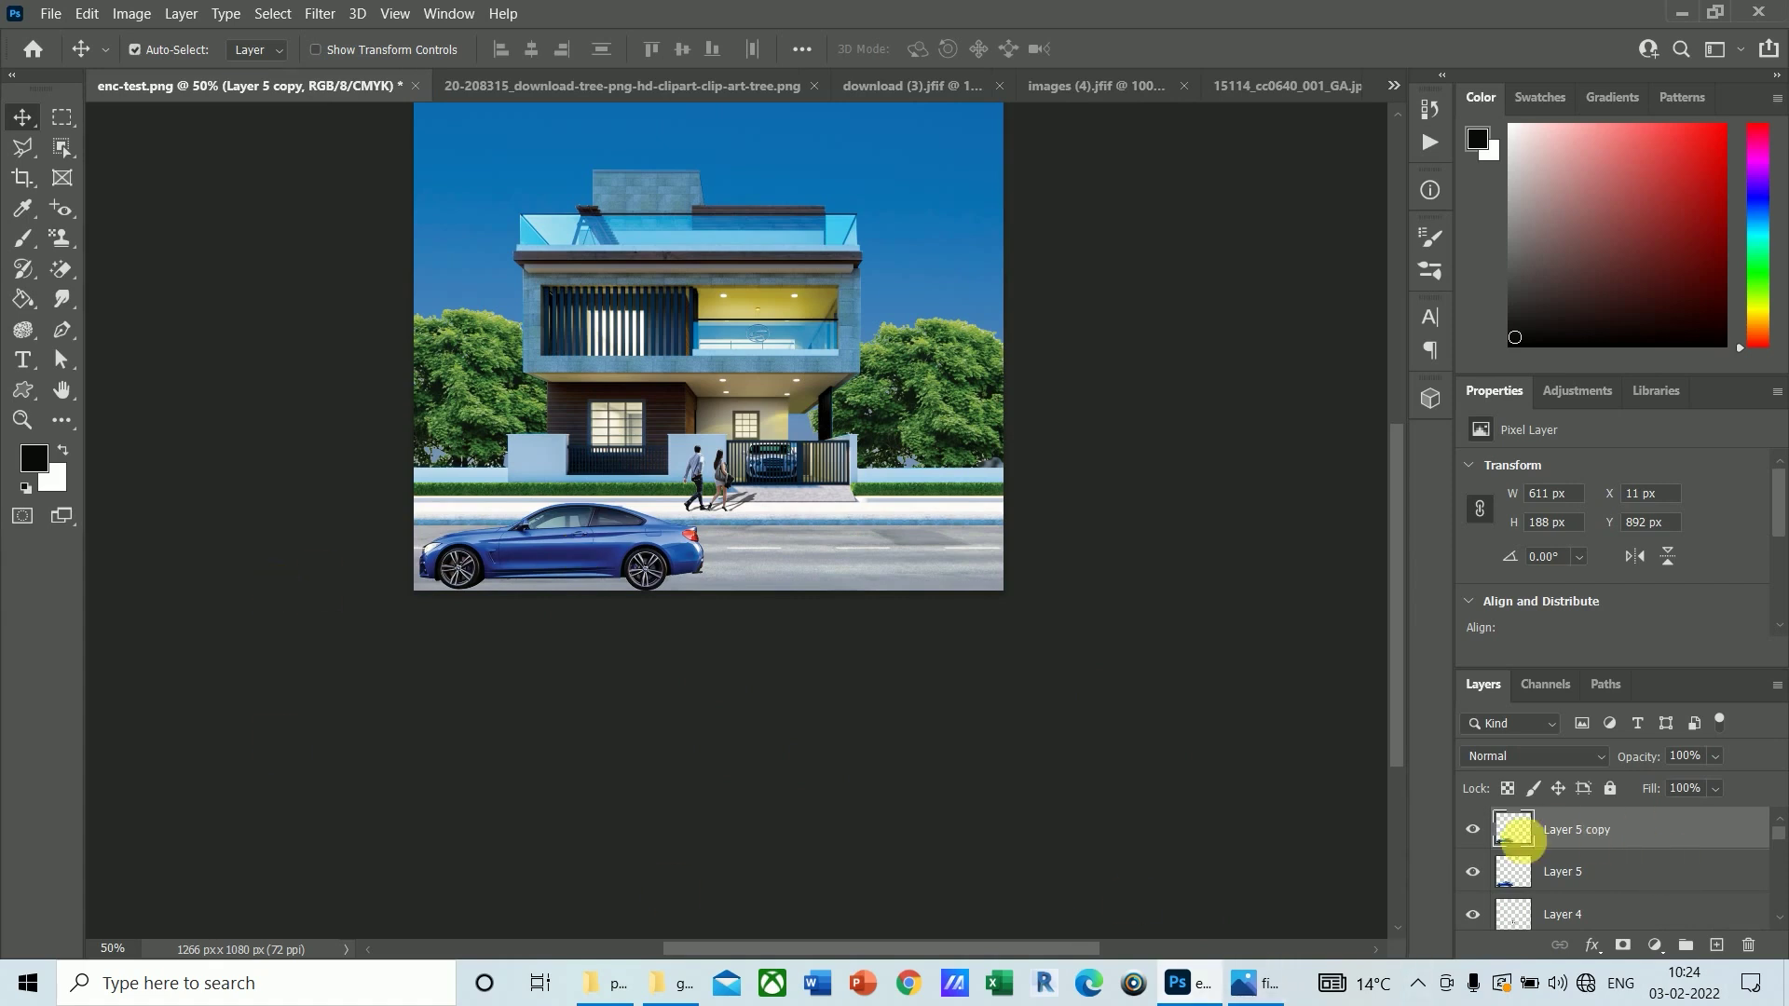
Step: Load the car outline of the Layer 5 copy as a selection, fill it with black and deselect
key(ctrl)
ctrl+click(1514, 839)
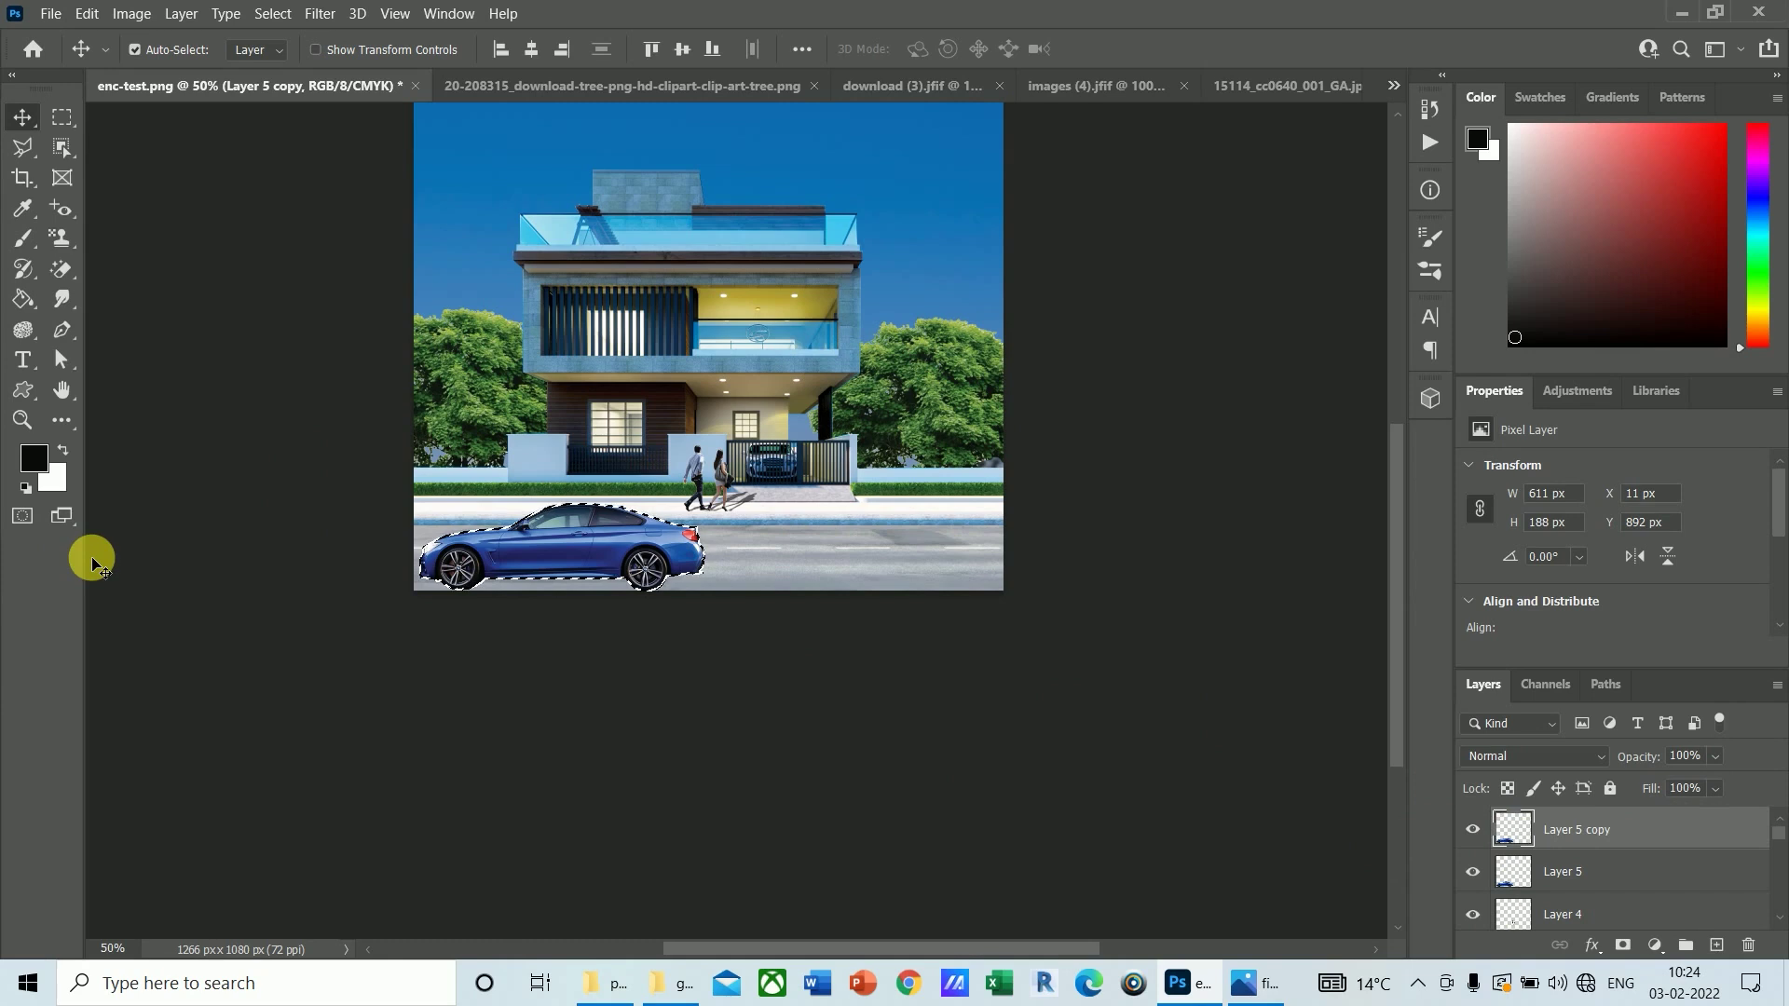
key(alt+BackSpace)
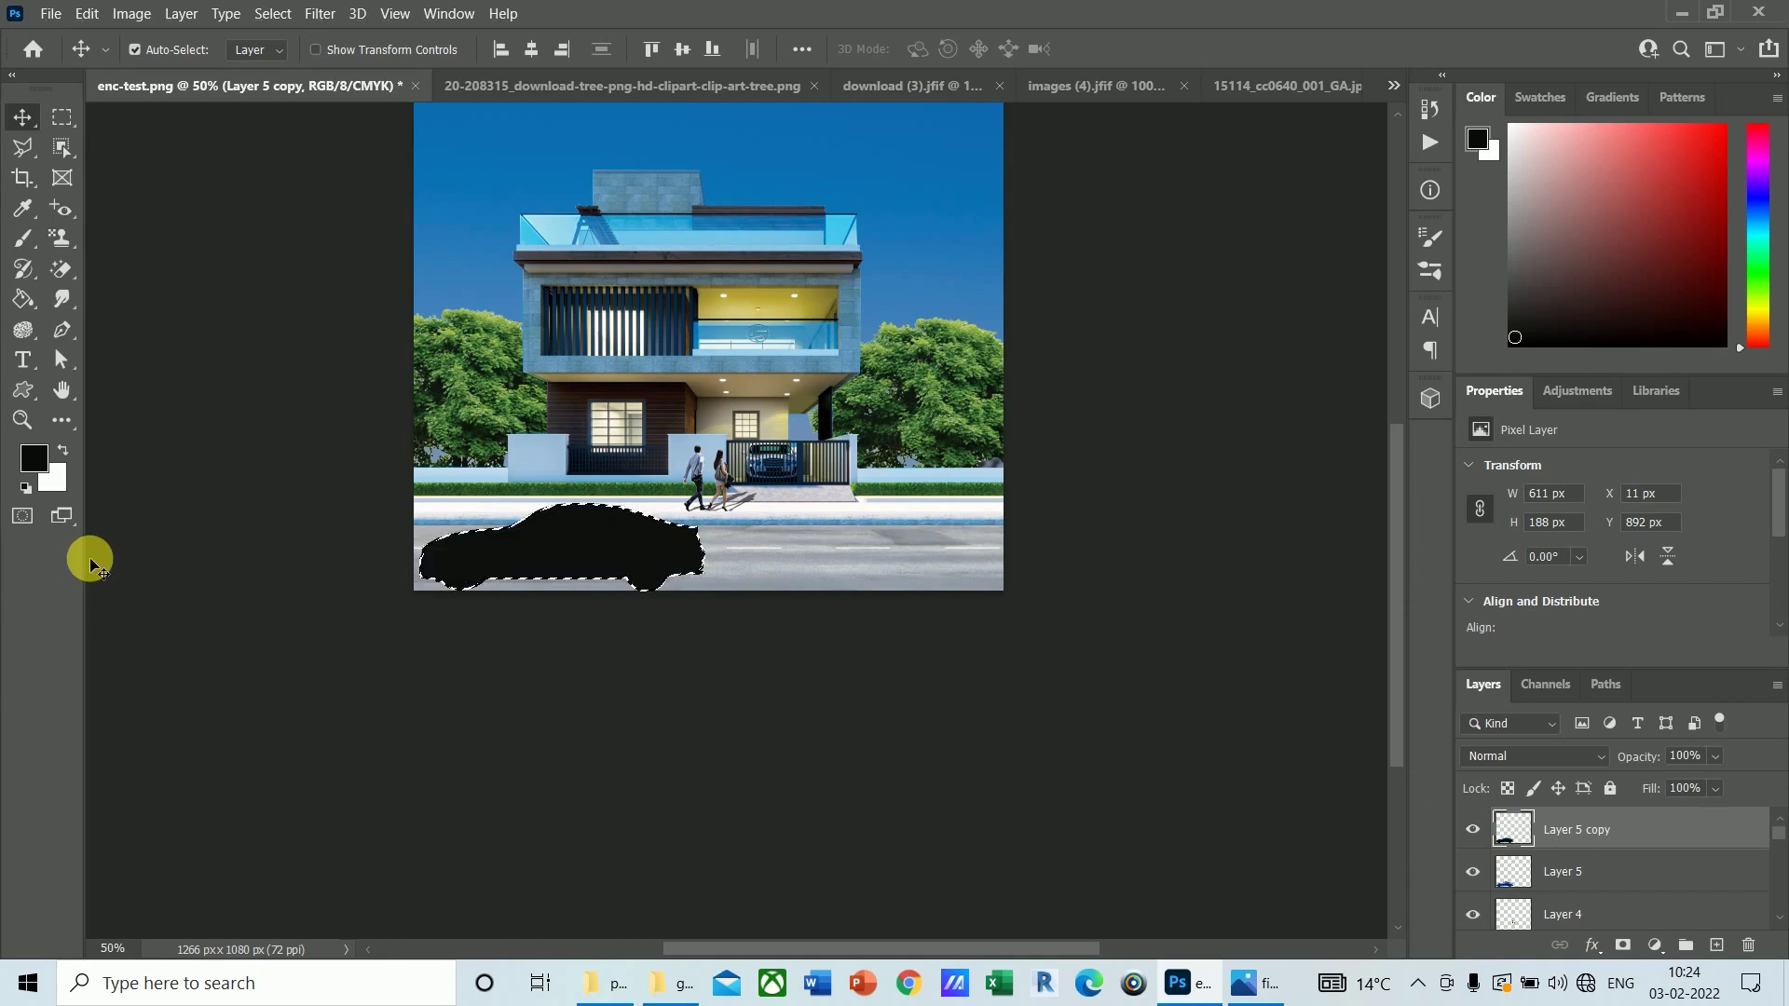
key(ctrl+d)
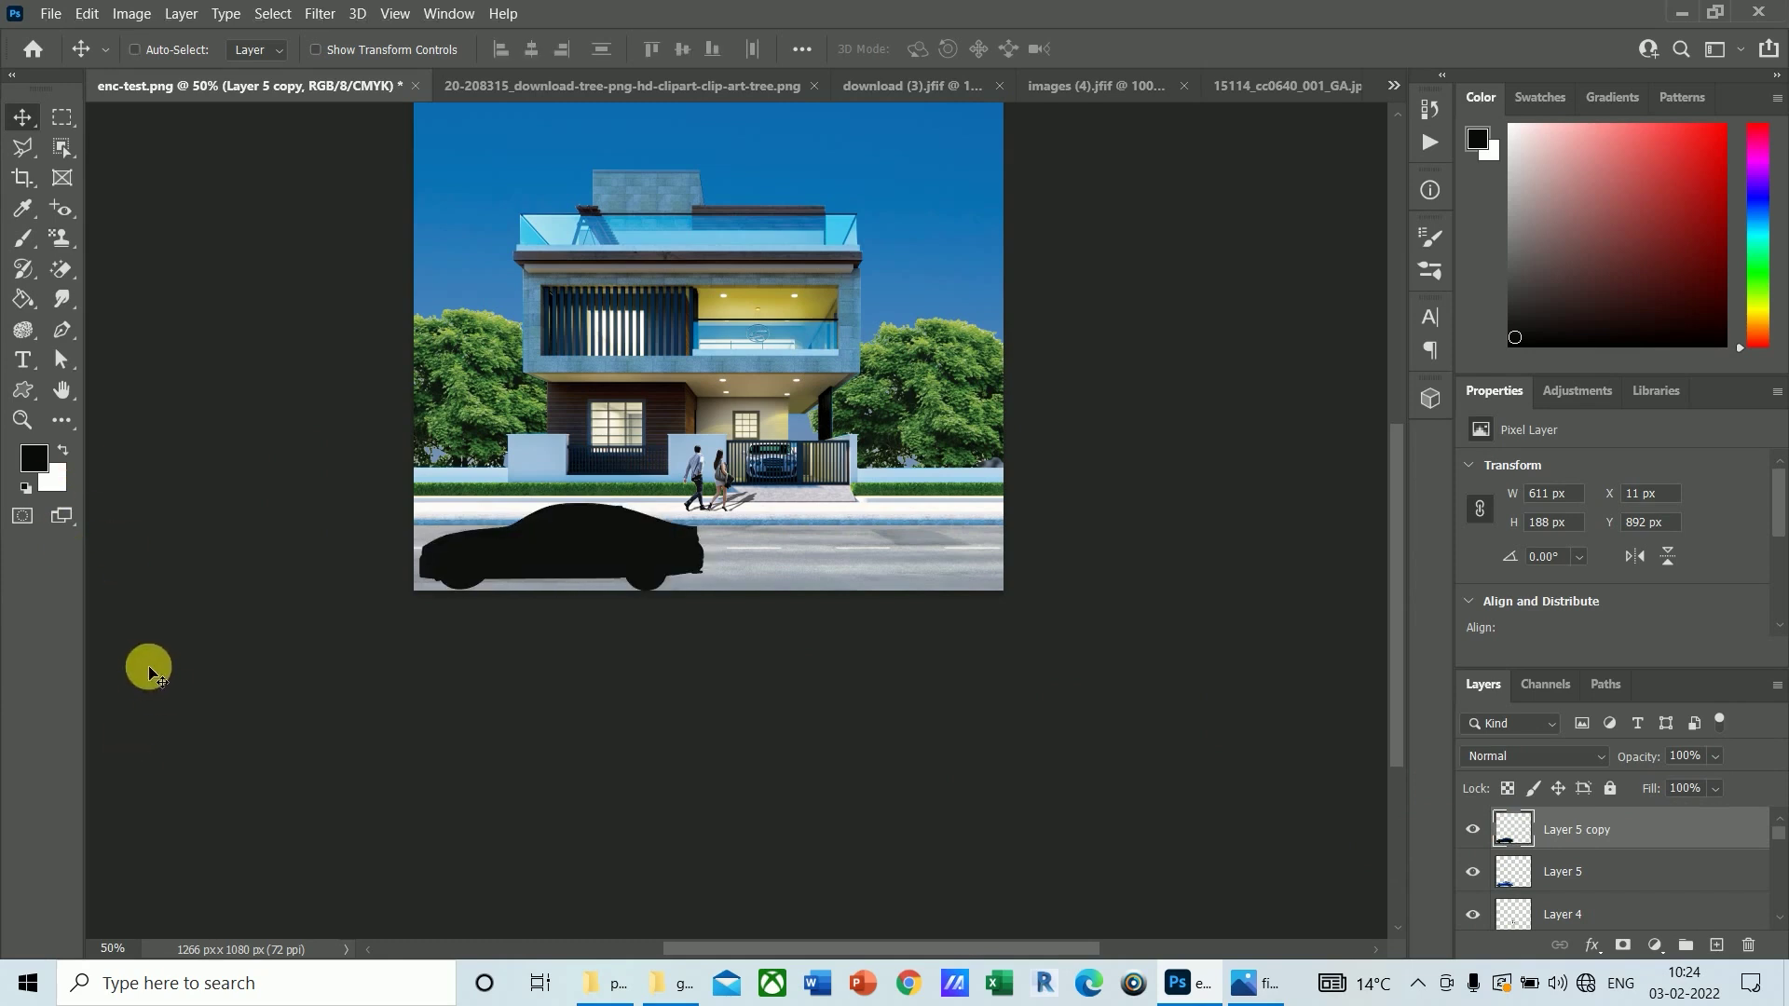
Step: Distort the upper corners of the black car silhouette to form a low, slanted shadow about 646 by 162 px
key(ctrl+t)
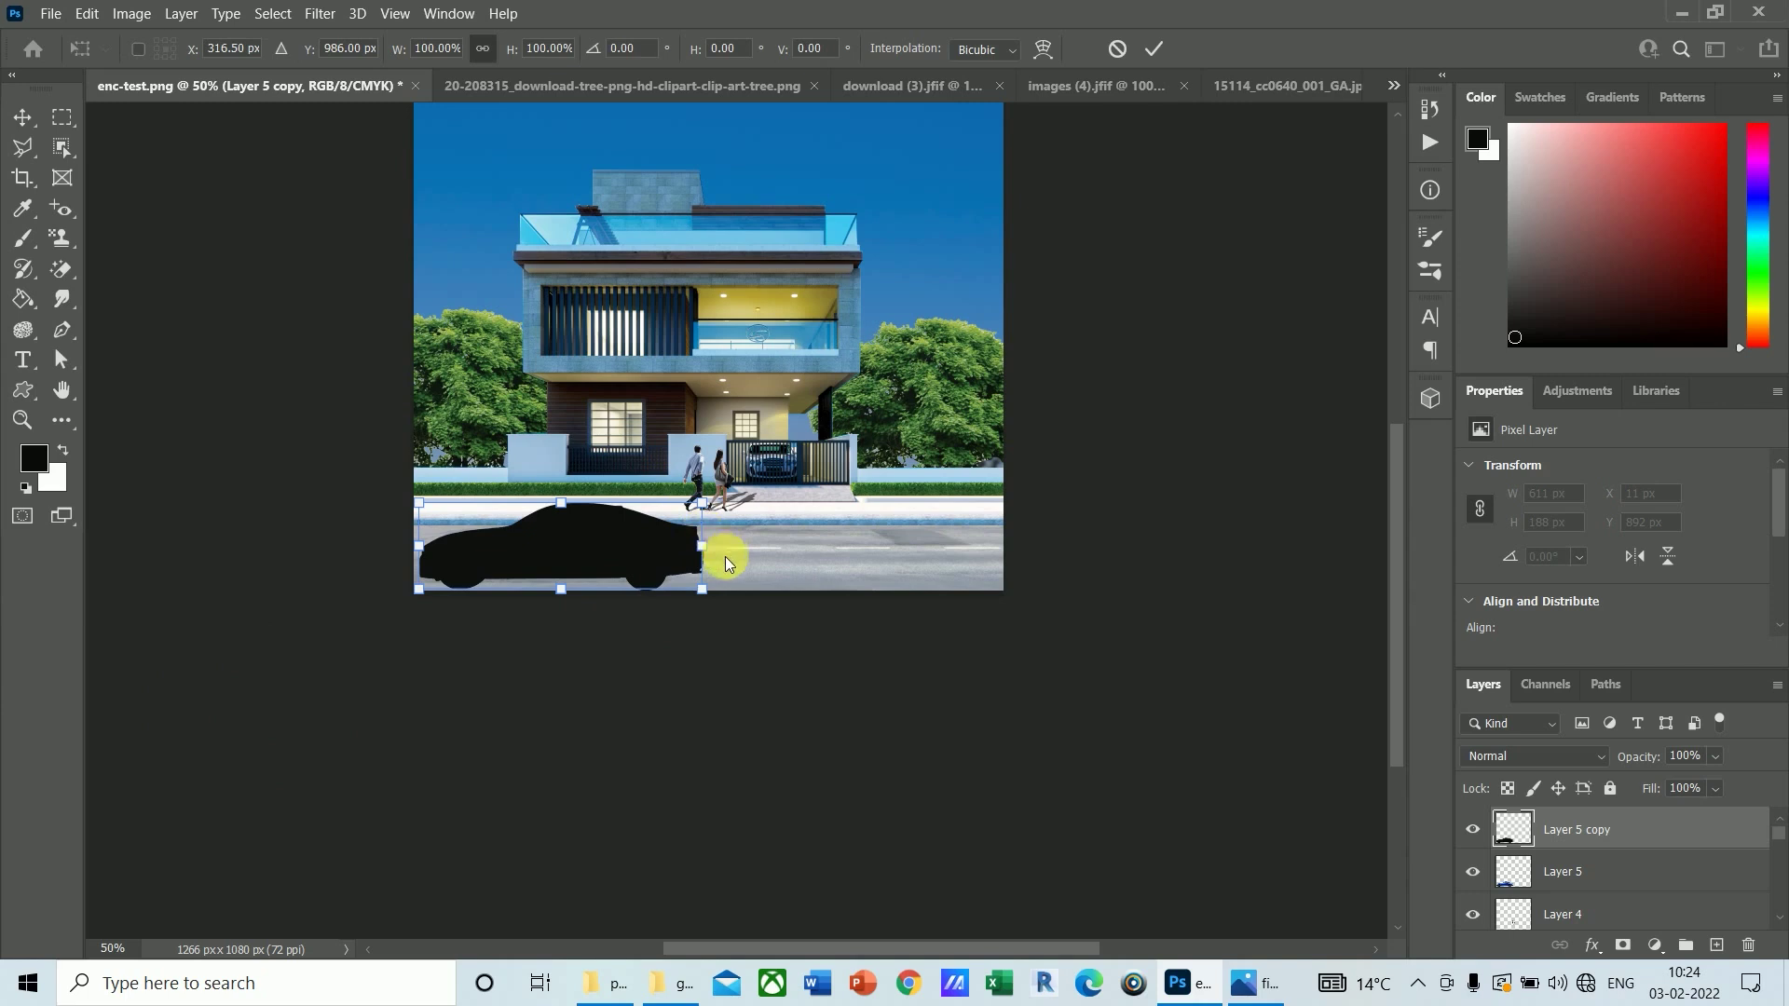
drag(702, 506, 747, 517)
mouse_move(419, 509)
mouse_down()
mouse_move(424, 483)
mouse_move(447, 503)
mouse_up()
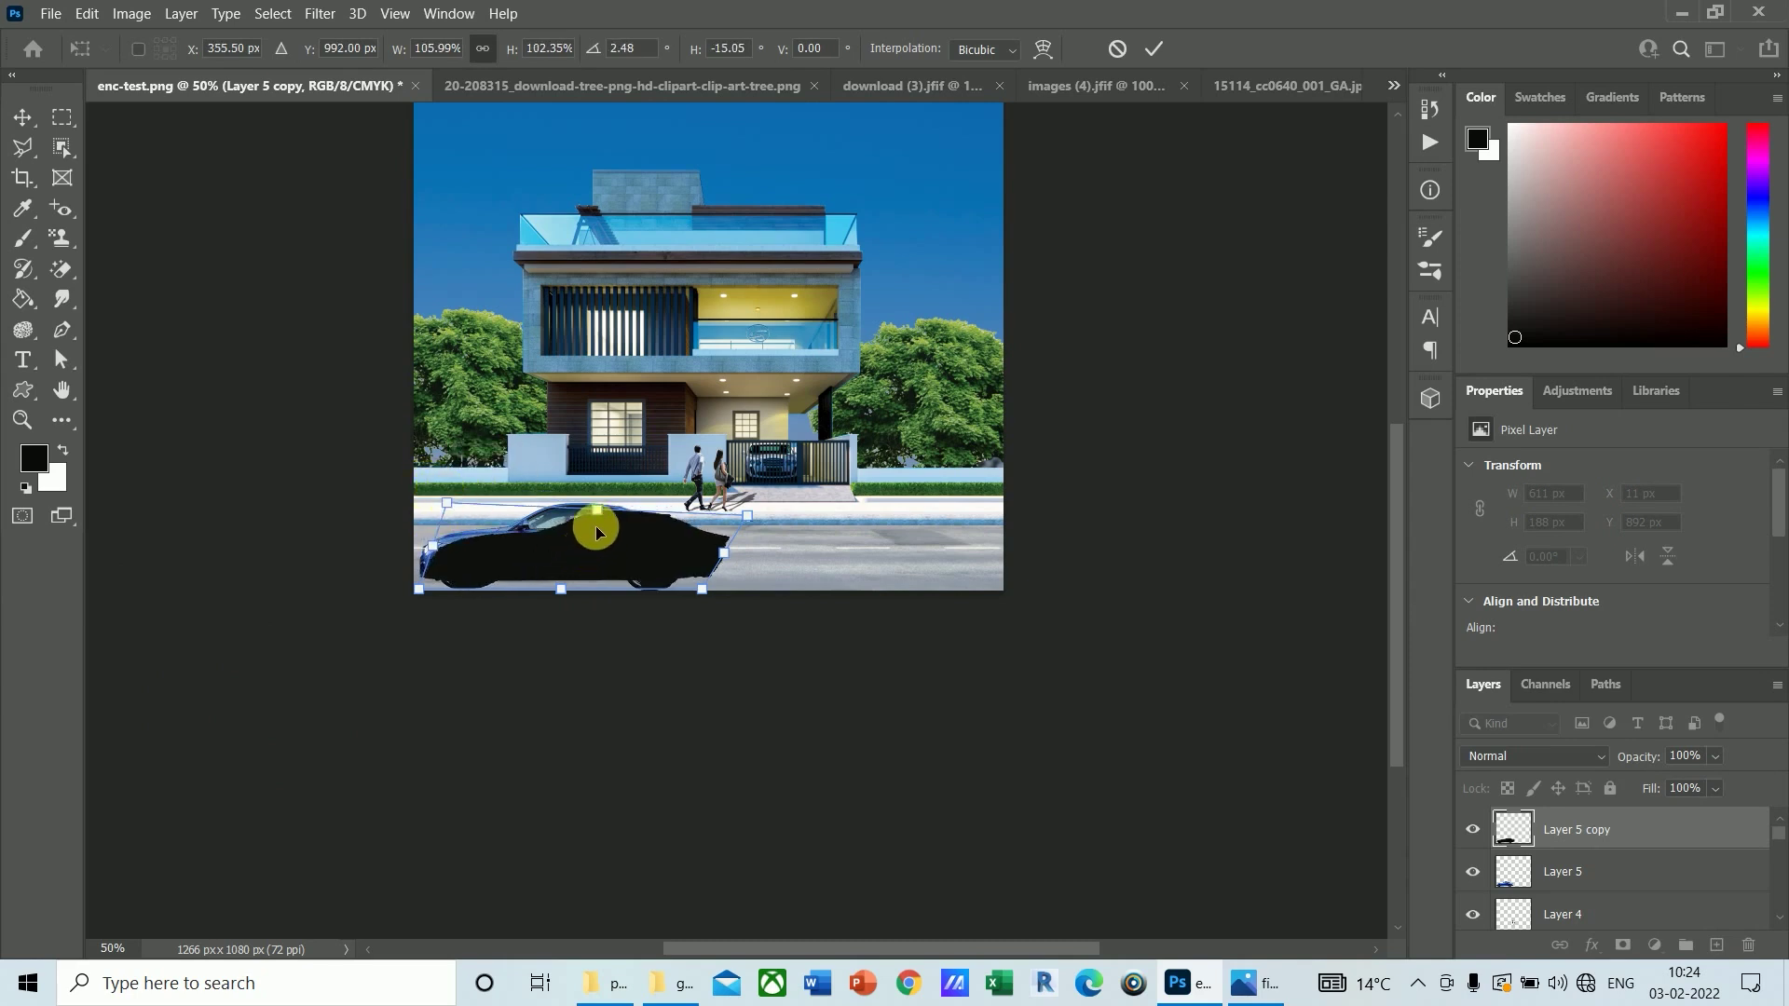
drag(748, 519, 738, 525)
key(Return)
Step: Place the car shadow layer below Layer 5 and reduce its opacity to 58%
drag(1537, 831, 1581, 893)
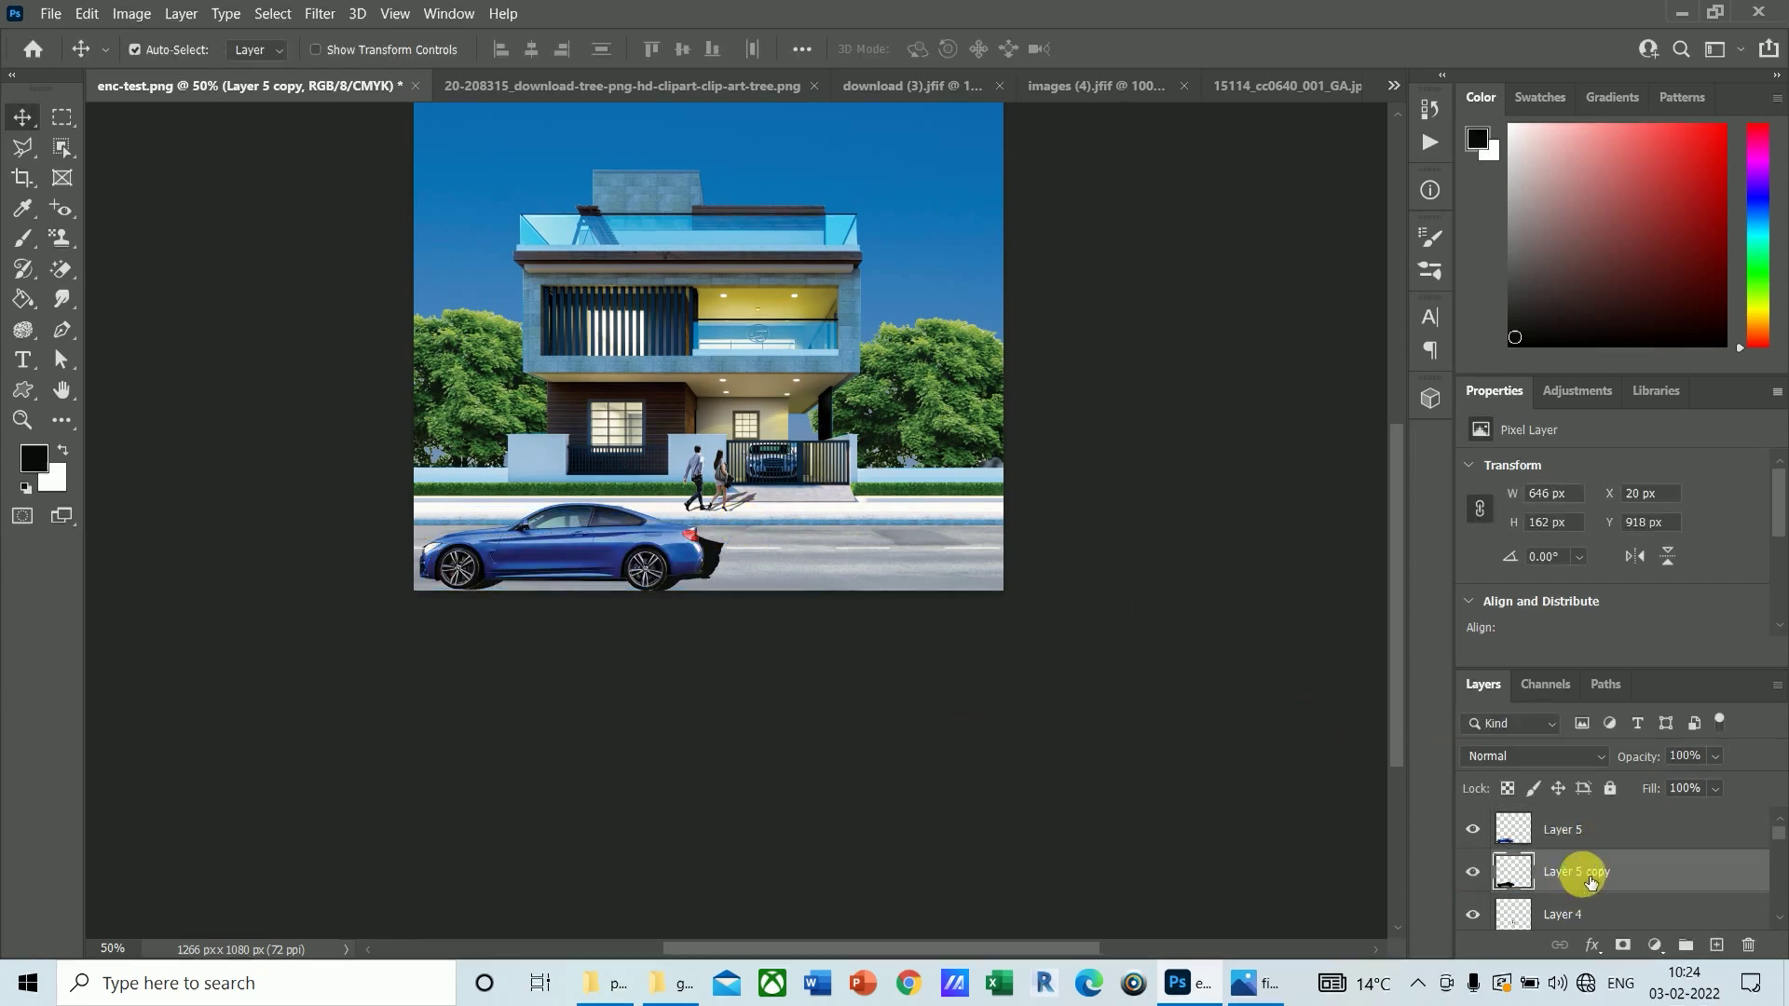
click(1717, 755)
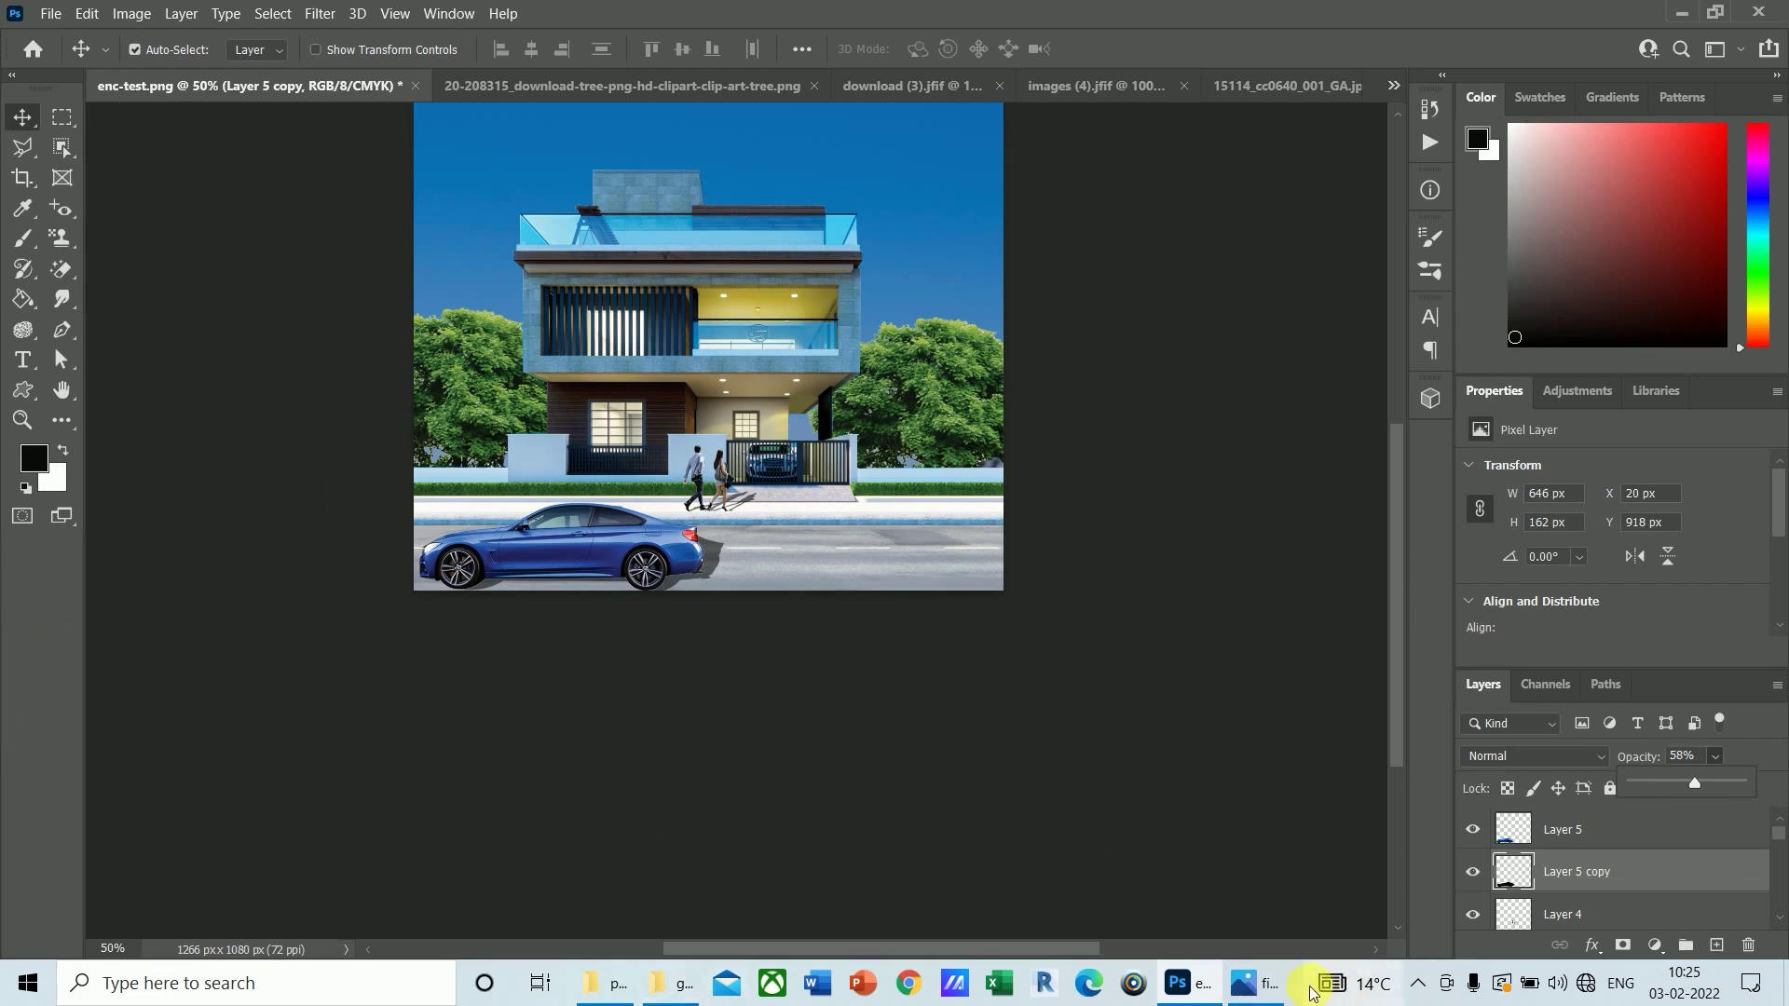
Step: Check the car's placement in final-2-post-render.jpg and move the blue car to the road's right end, at X 722 px, Y 892 px
click(1255, 988)
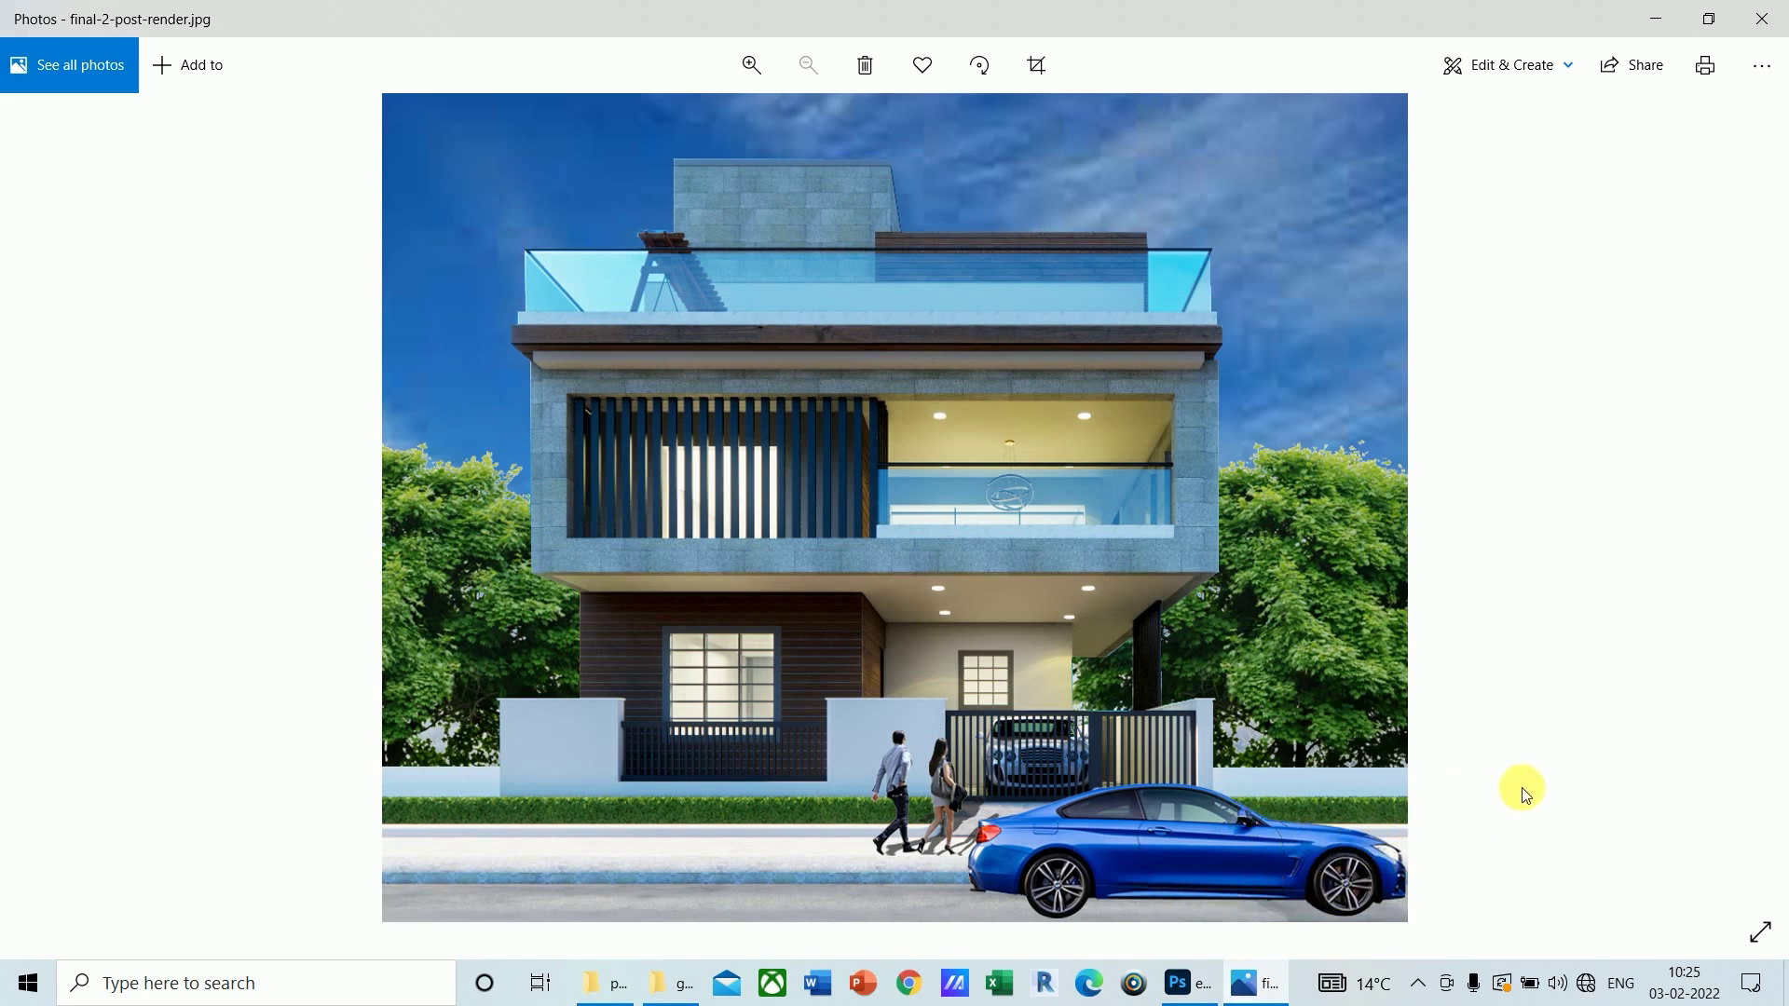
click(1180, 984)
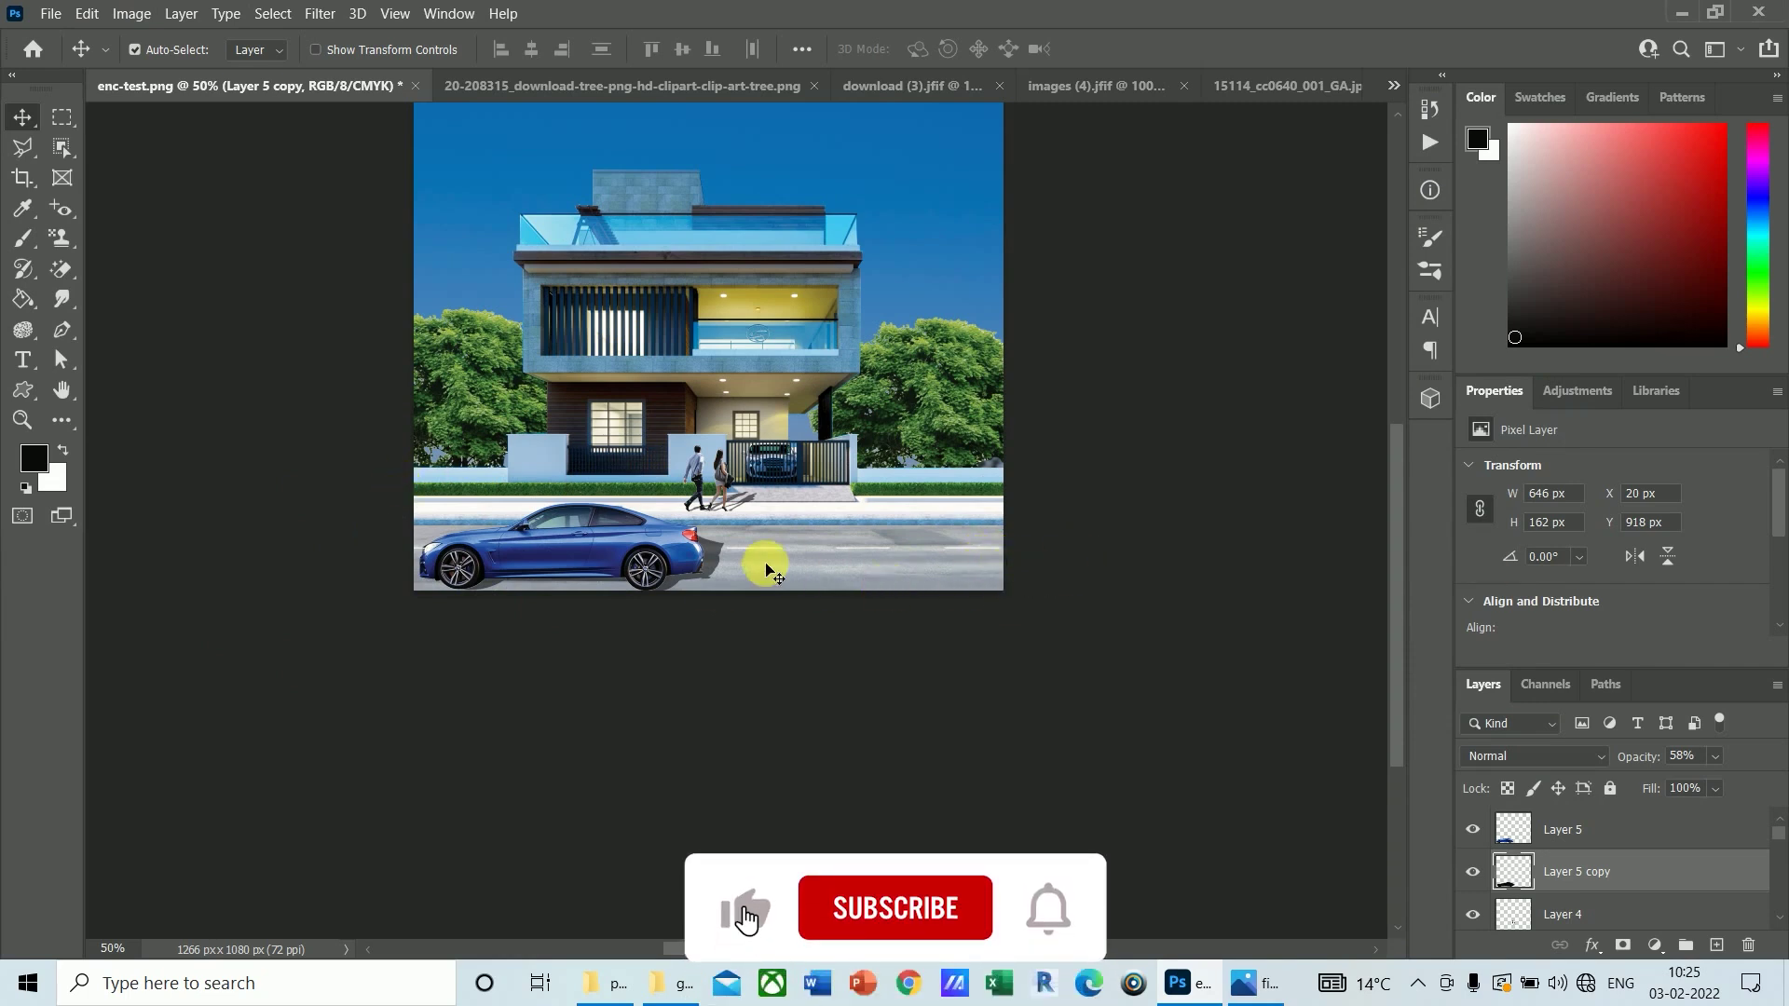
click(576, 549)
drag(577, 550, 887, 543)
key(Right)
key(Right)
key(Right)
key(Right)
key(Right)
key(Right)
key(Right)
key(Right)
key(Right)
key(Right)
key(Right)
key(Right)
key(Right)
key(Right)
key(Right)
key(Right)
key(Right)
key(Right)
key(Right)
key(Right)
key(Down)
key(Down)
key(Down)
key(Down)
key(Right)
key(Right)
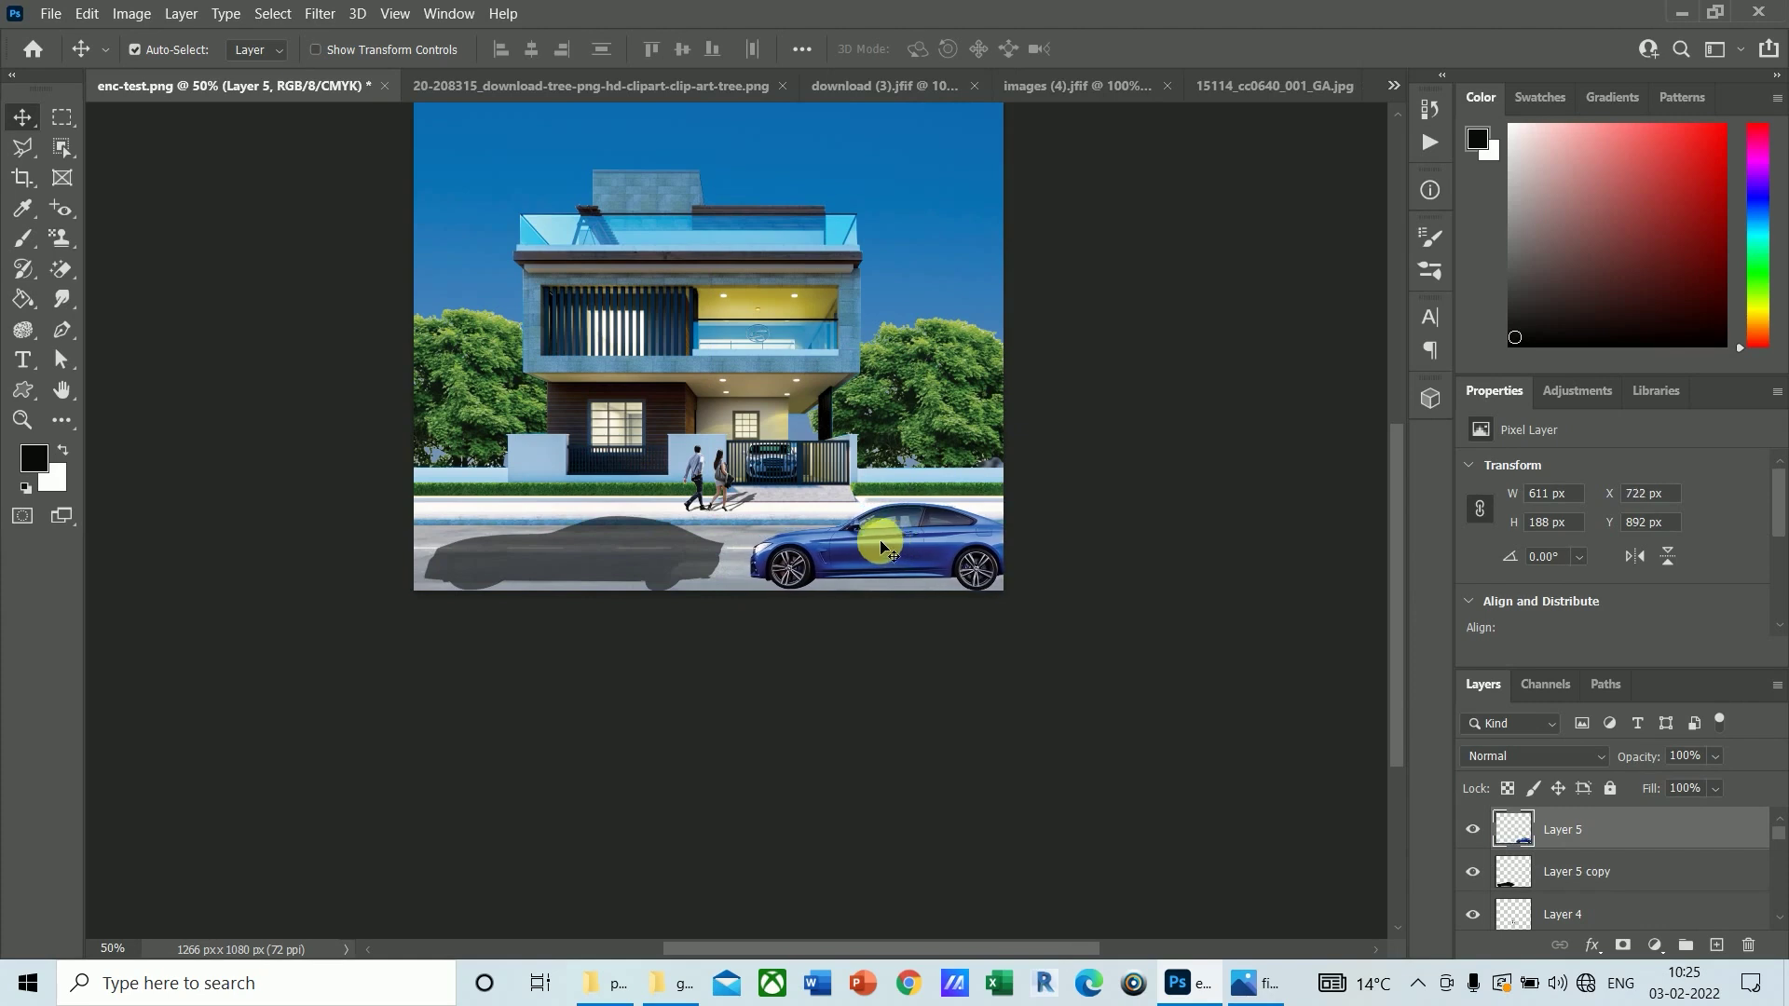
Step: Delete the leftover car shadow layer, Layer 5 copy
click(590, 555)
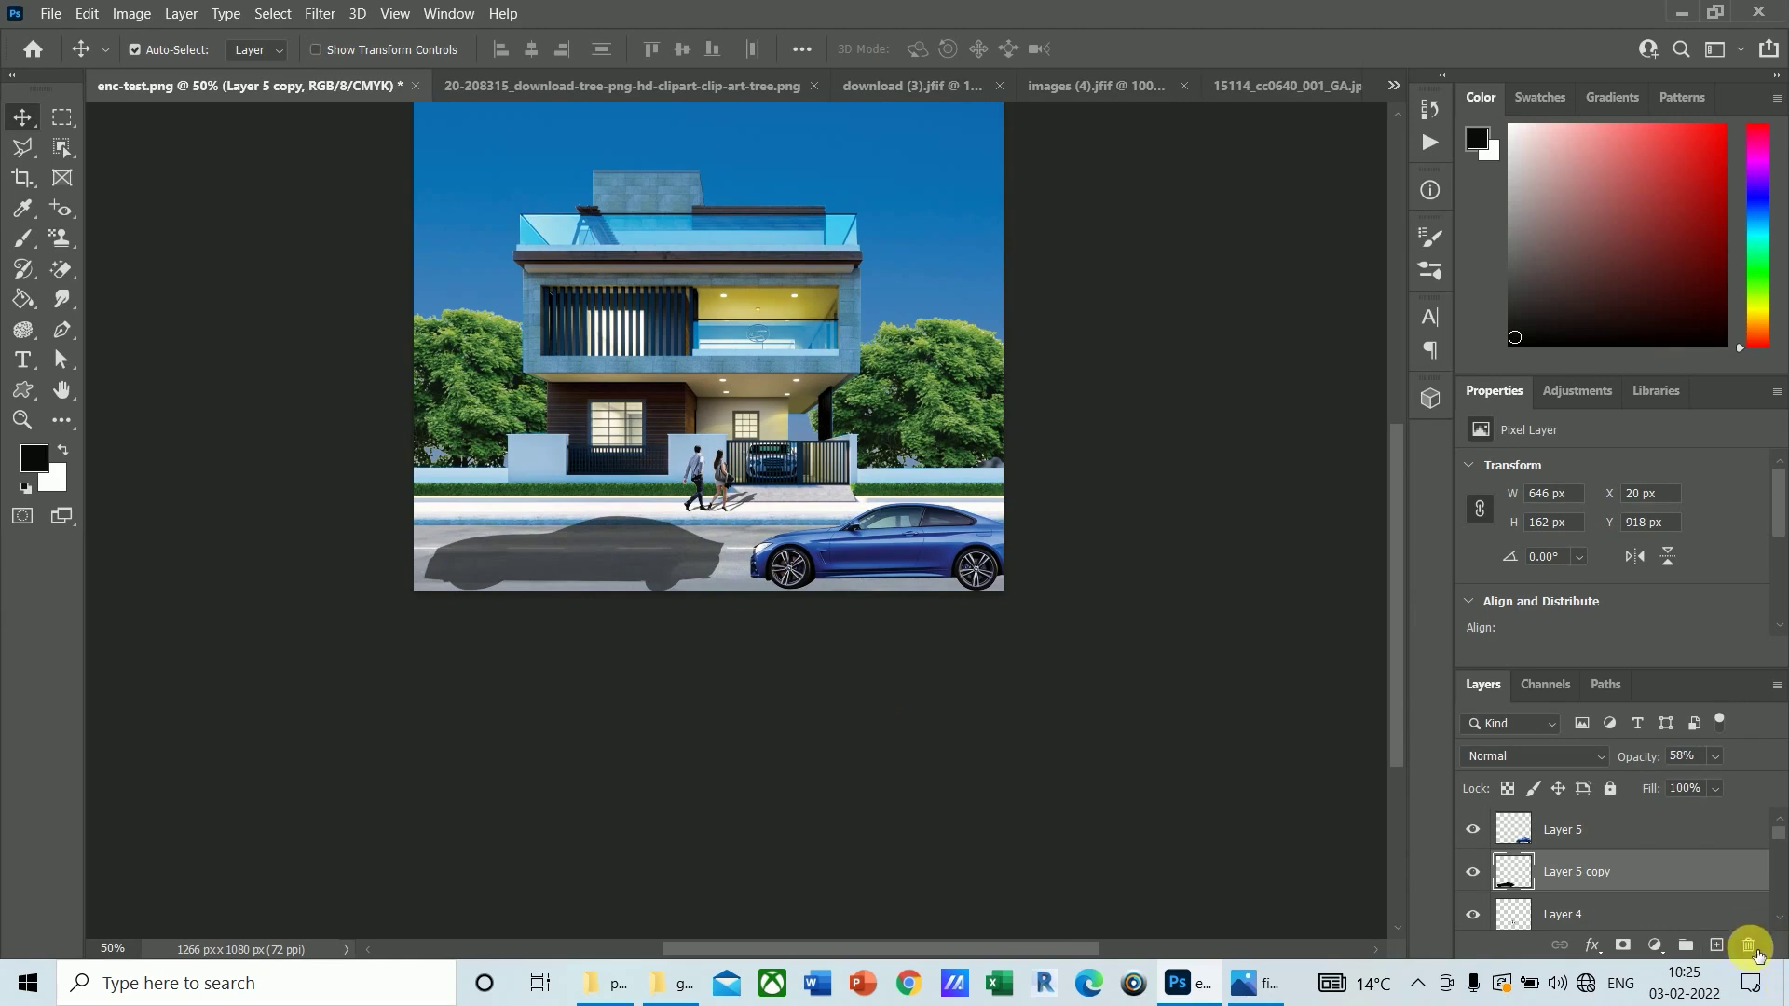
click(1748, 945)
click(830, 385)
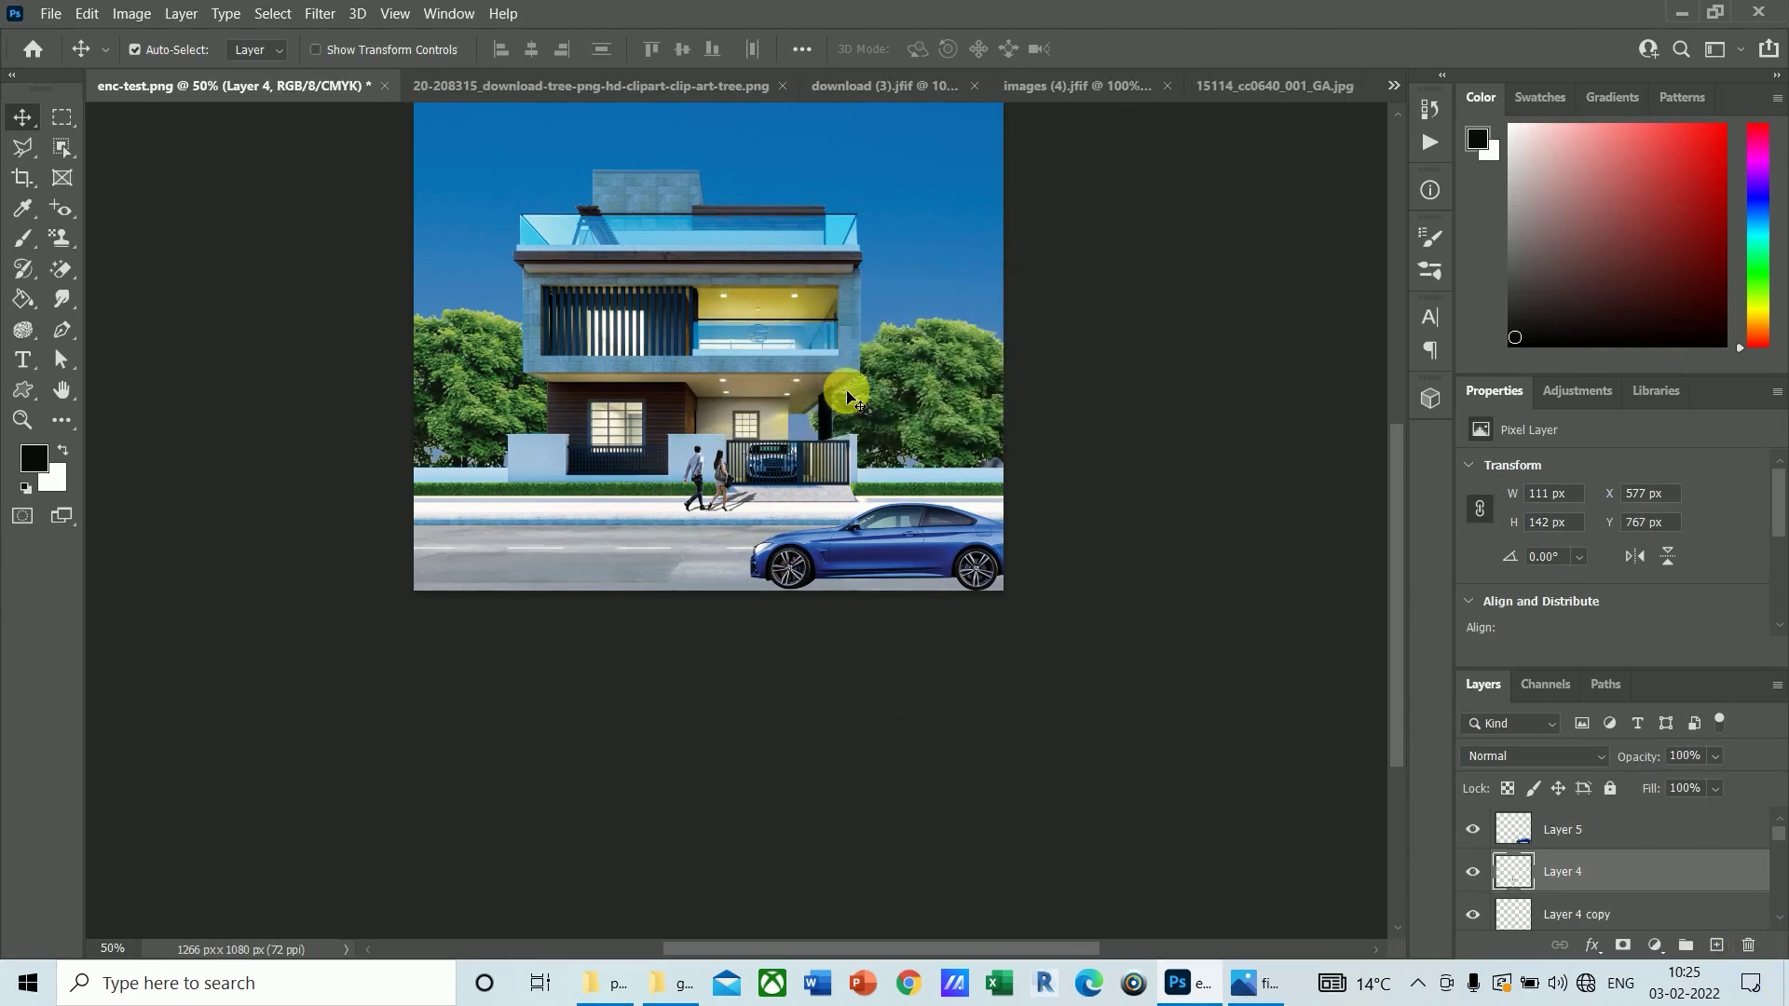
Step: Try moving the walking couple on Layer 4 to X 531 px, Y 759 px, away from the gate
key(Left)
key(Left)
key(Left)
key(Left)
key(Left)
key(Left)
key(Left)
key(Left)
key(Left)
key(Left)
key(Left)
key(Left)
key(Left)
key(Left)
key(Left)
key(Left)
key(Left)
key(Left)
key(Left)
key(Left)
key(Left)
key(Left)
key(Left)
key(Left)
key(Left)
key(Left)
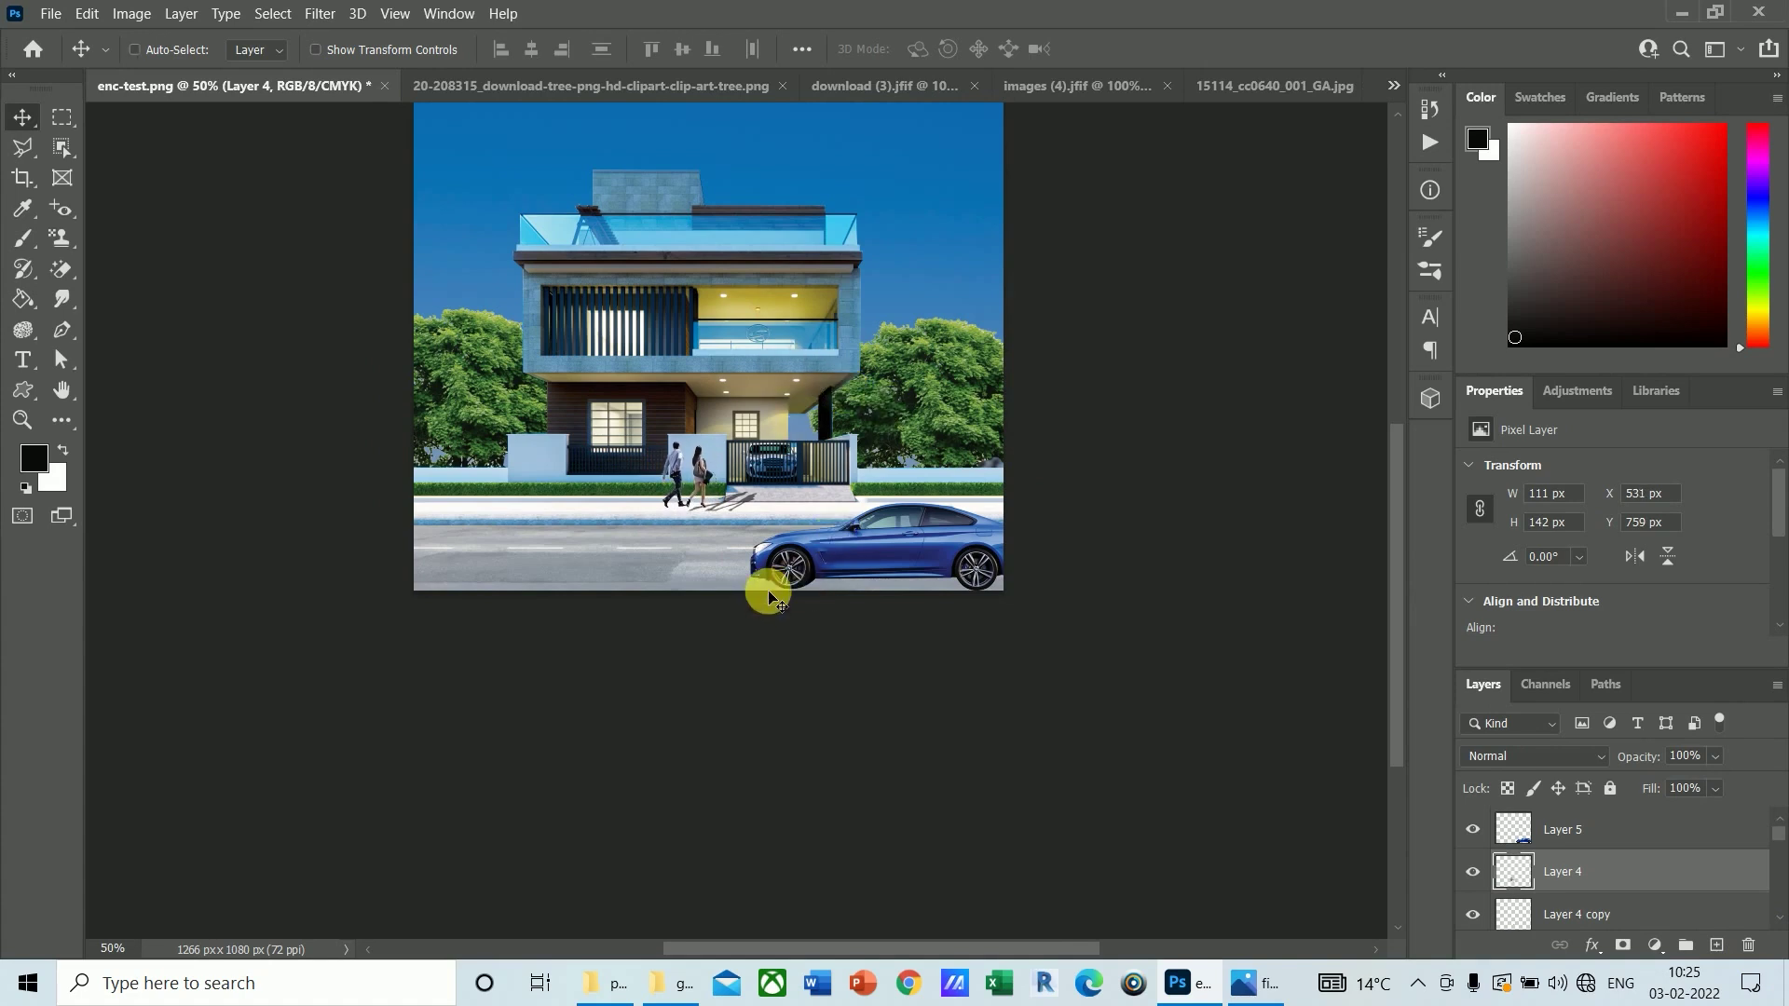
Step: Undo the walking couple's move and the deletion of the car shadow layer
key(ctrl+z)
key(ctrl+z)
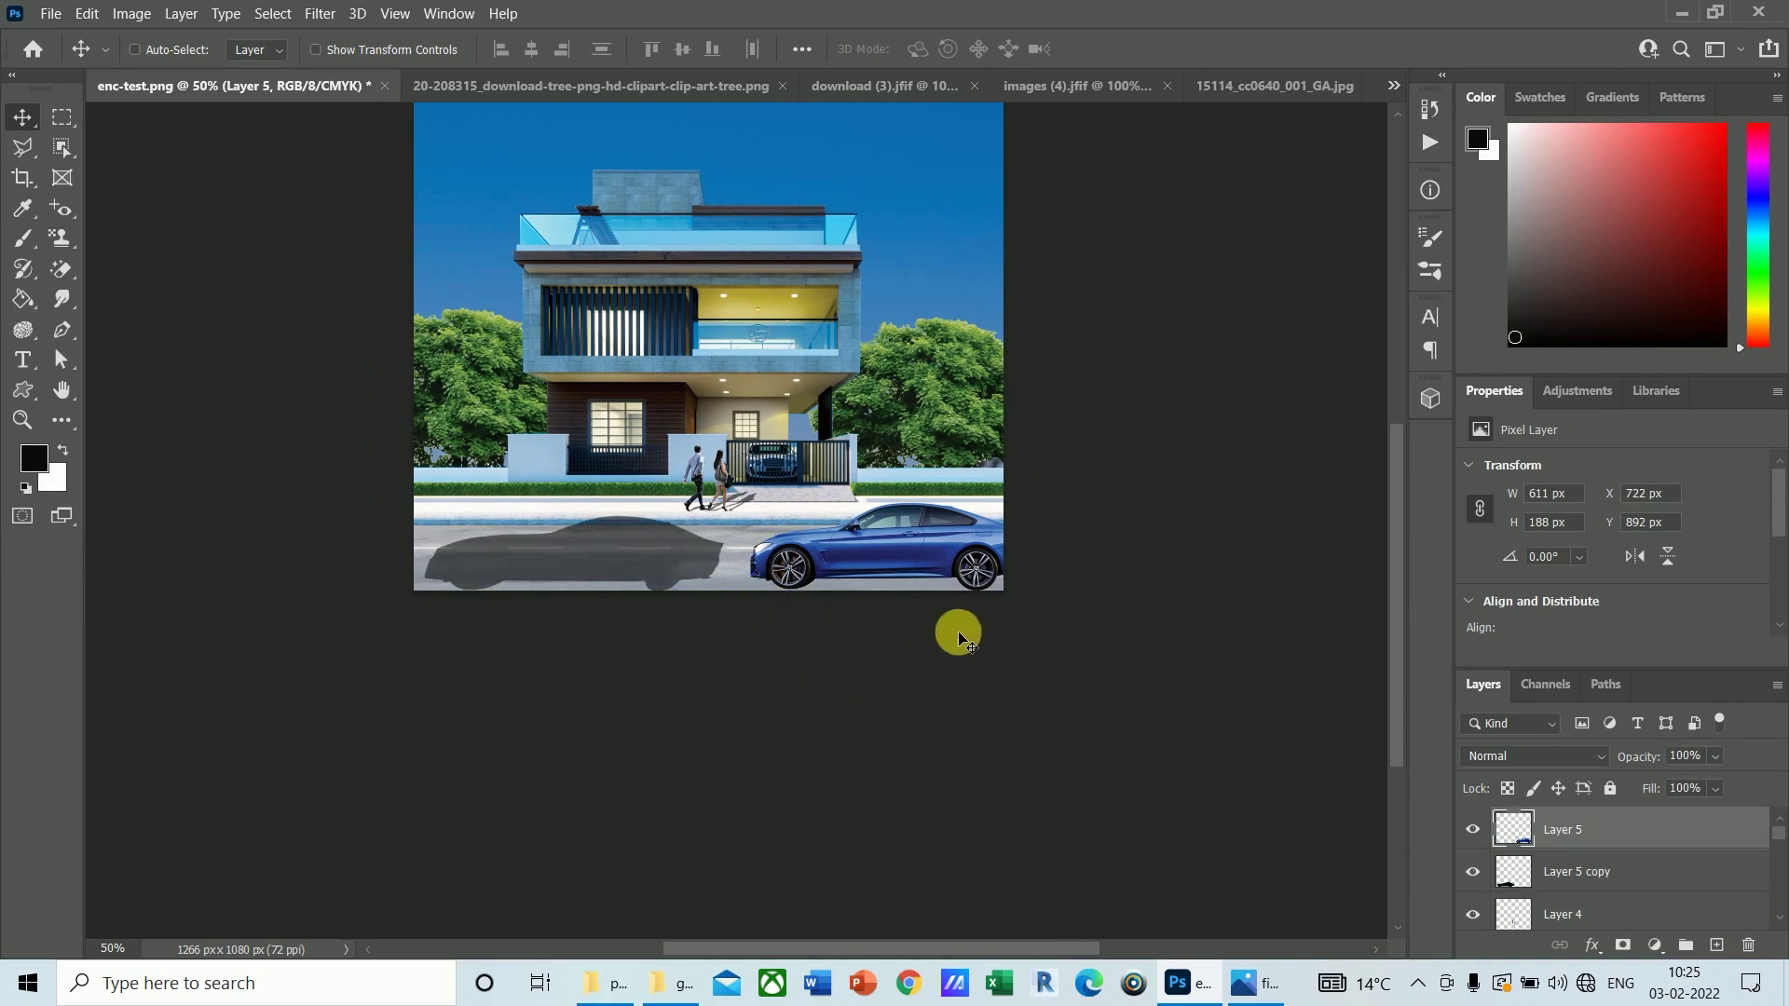
key(ctrl+z)
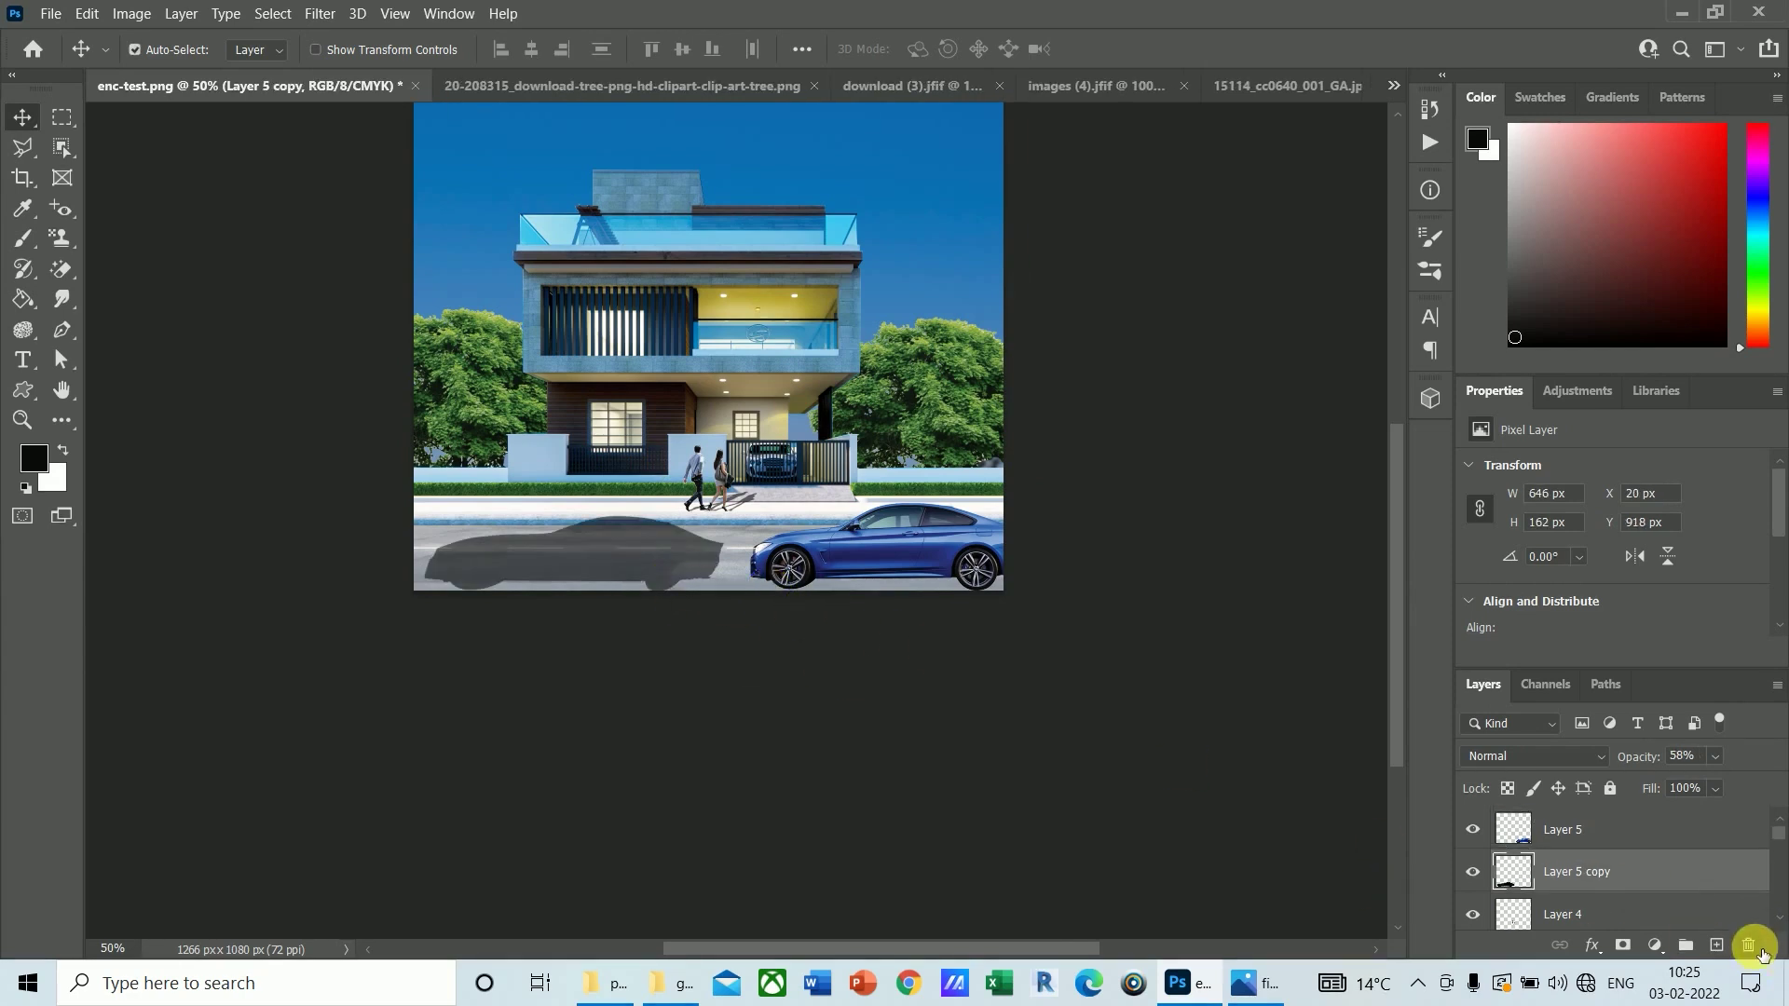
Step: Delete the restored car shadow layer, Layer 5 copy
click(1748, 945)
click(825, 388)
Step: Nudge the blue car on Layer 5 to X 702 px, Y 886 px on the road
click(1577, 828)
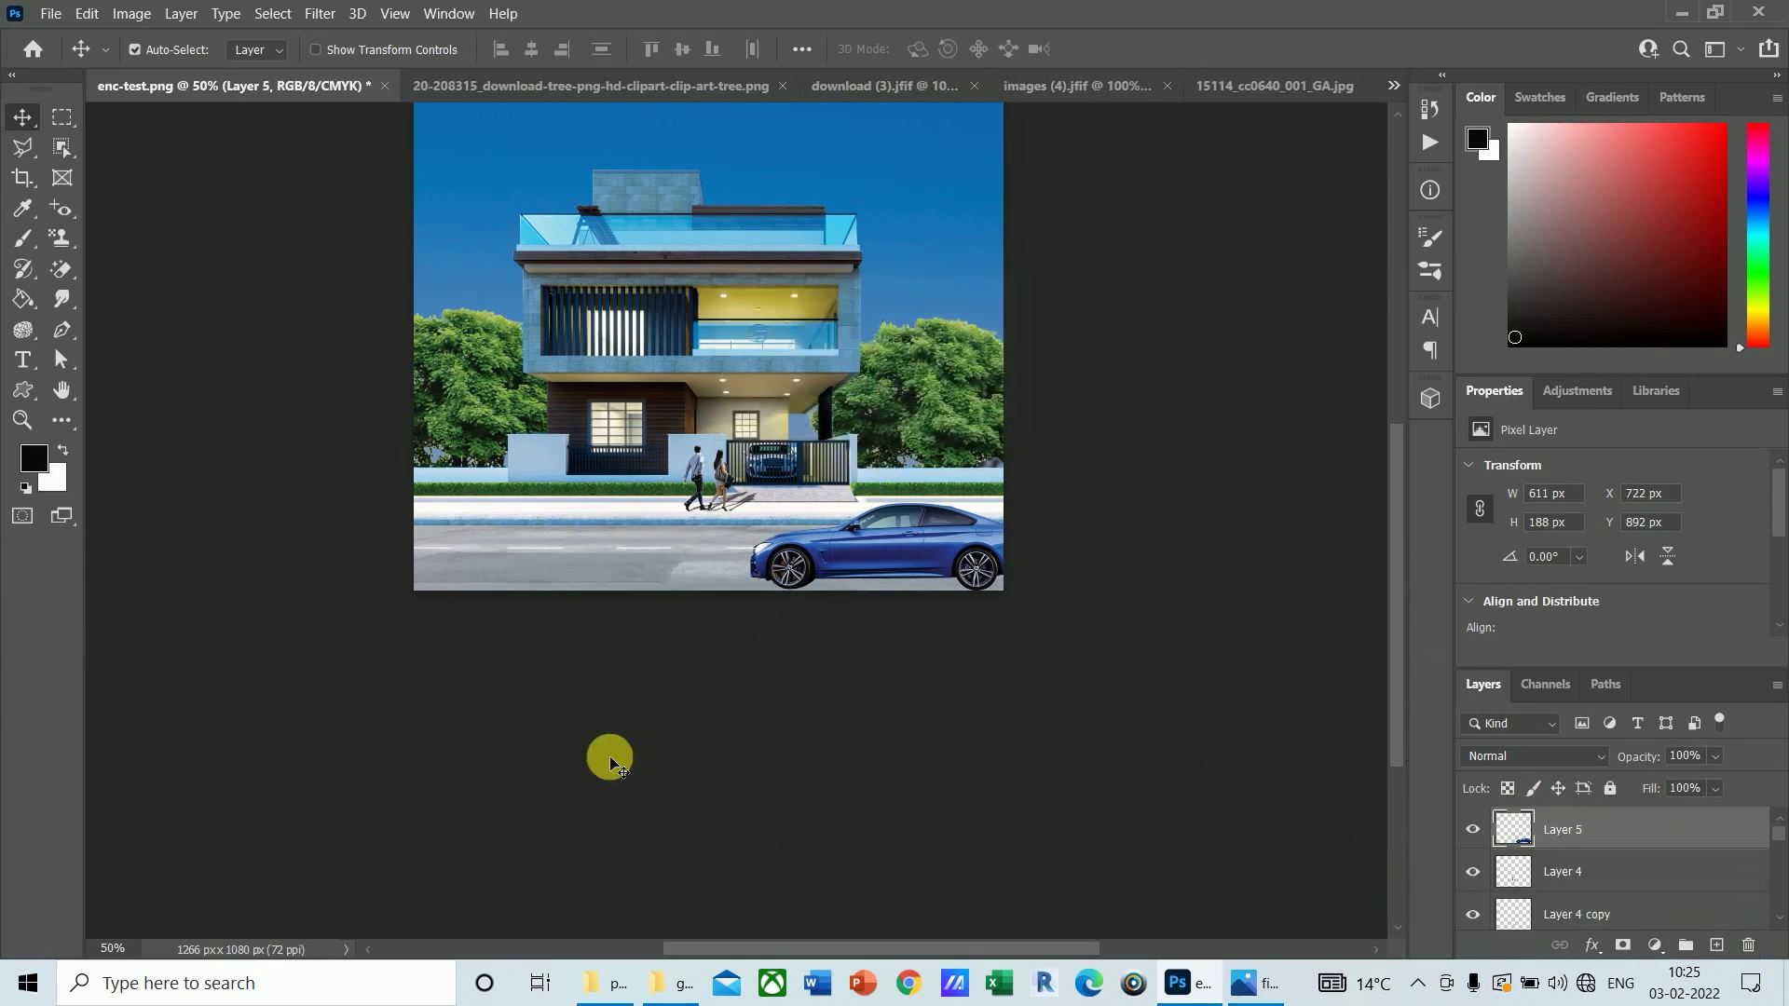
key(shift+Left)
key(Left)
key(Left)
key(Left)
key(Left)
key(Left)
key(Left)
key(Left)
key(Left)
key(Left)
key(Left)
key(Left)
key(Left)
key(Left)
key(Left)
key(Up)
key(Up)
key(Up)
key(Up)
key(Up)
key(Up)
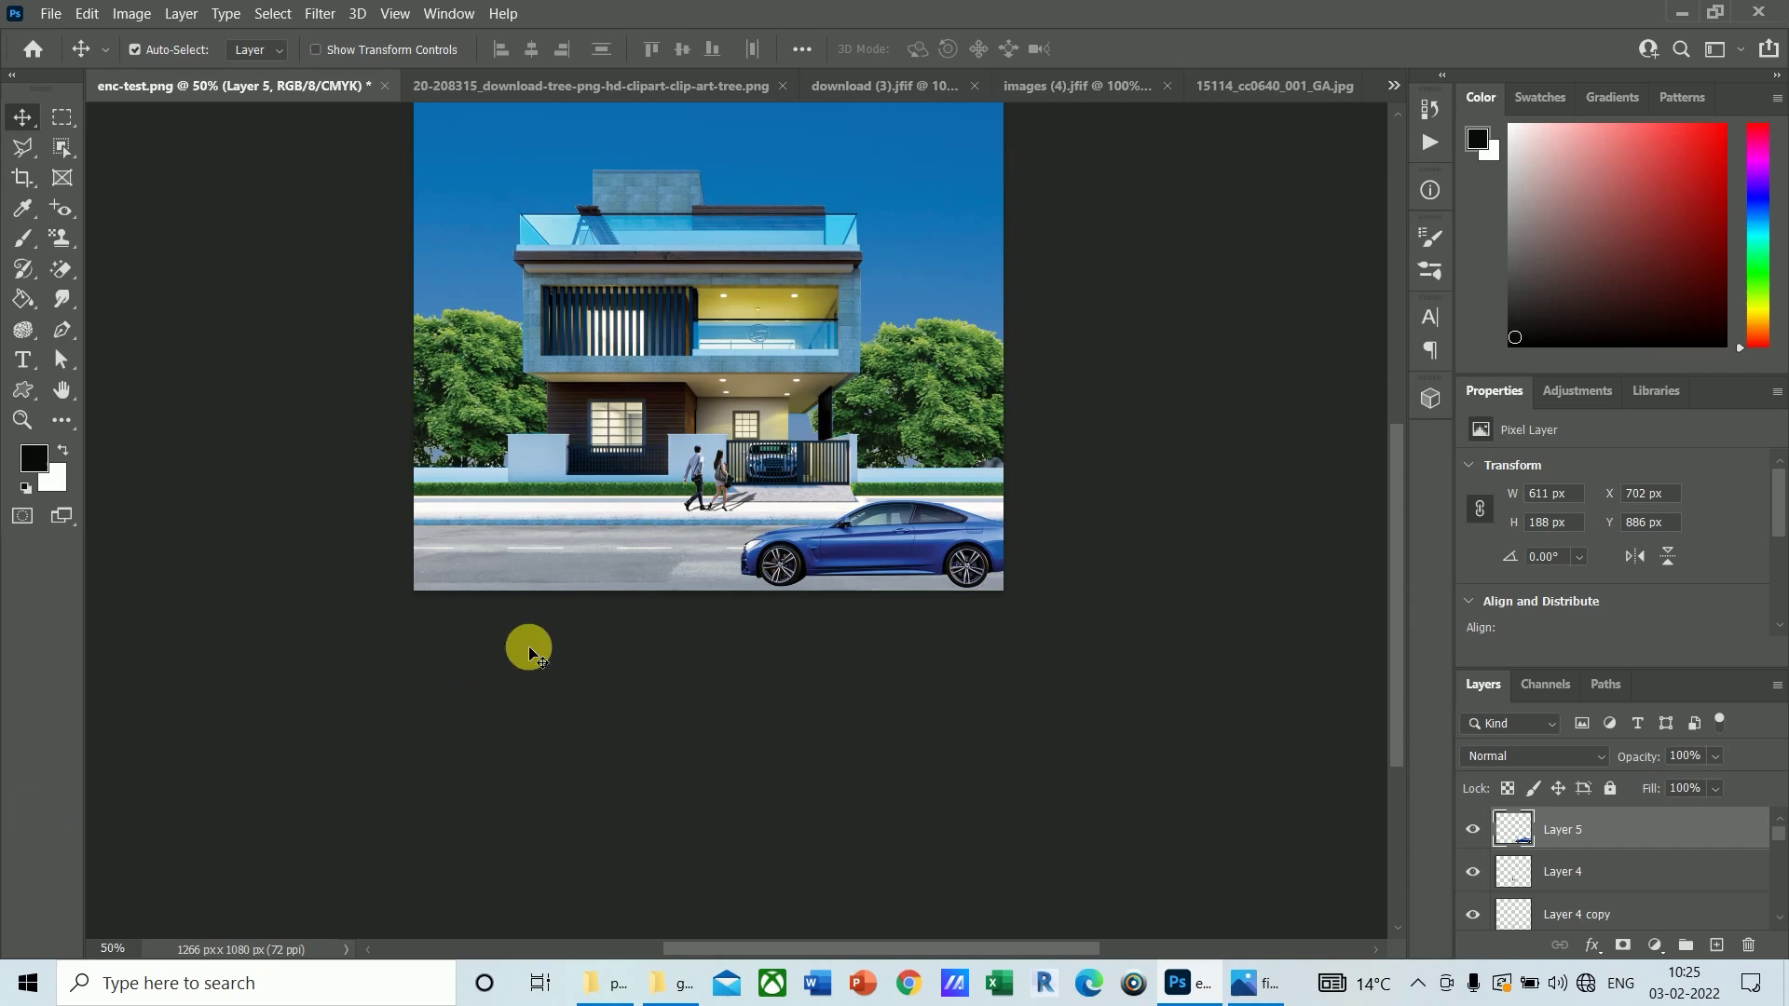
Step: Check the car's placement in final-2-post-render.jpg and move the blue car up to Y 836 px, closer to the pavement
click(1260, 992)
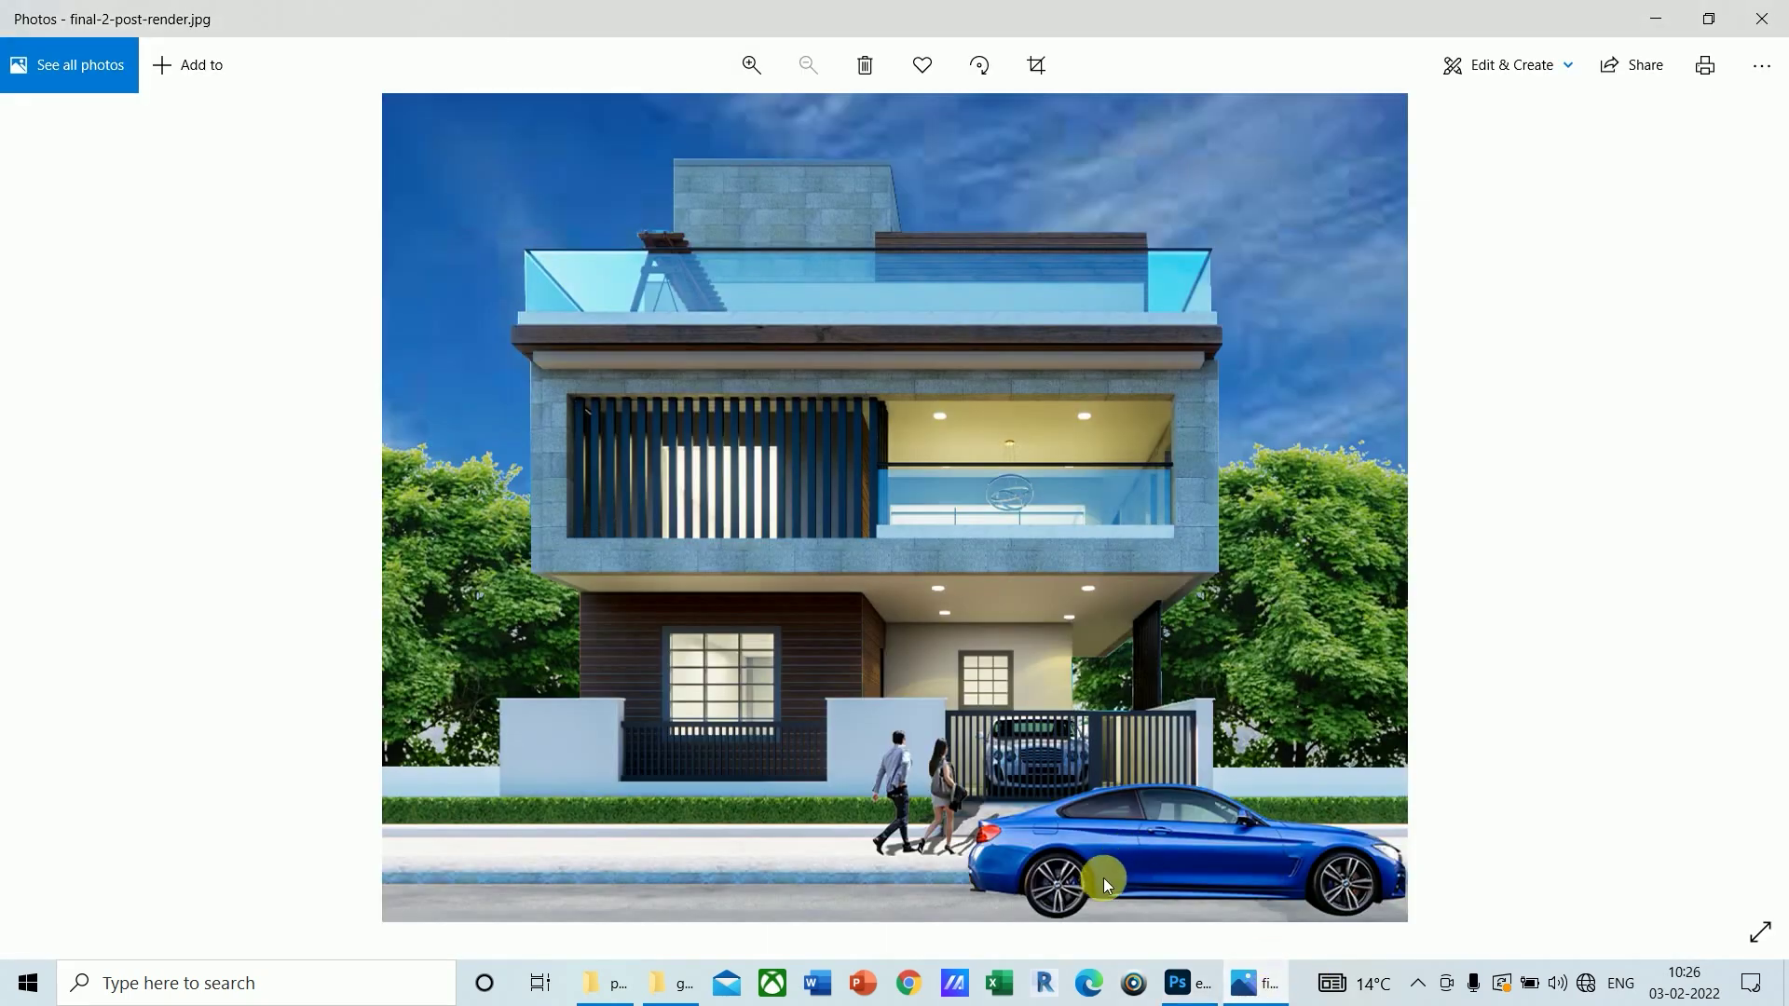
key(alt+Tab)
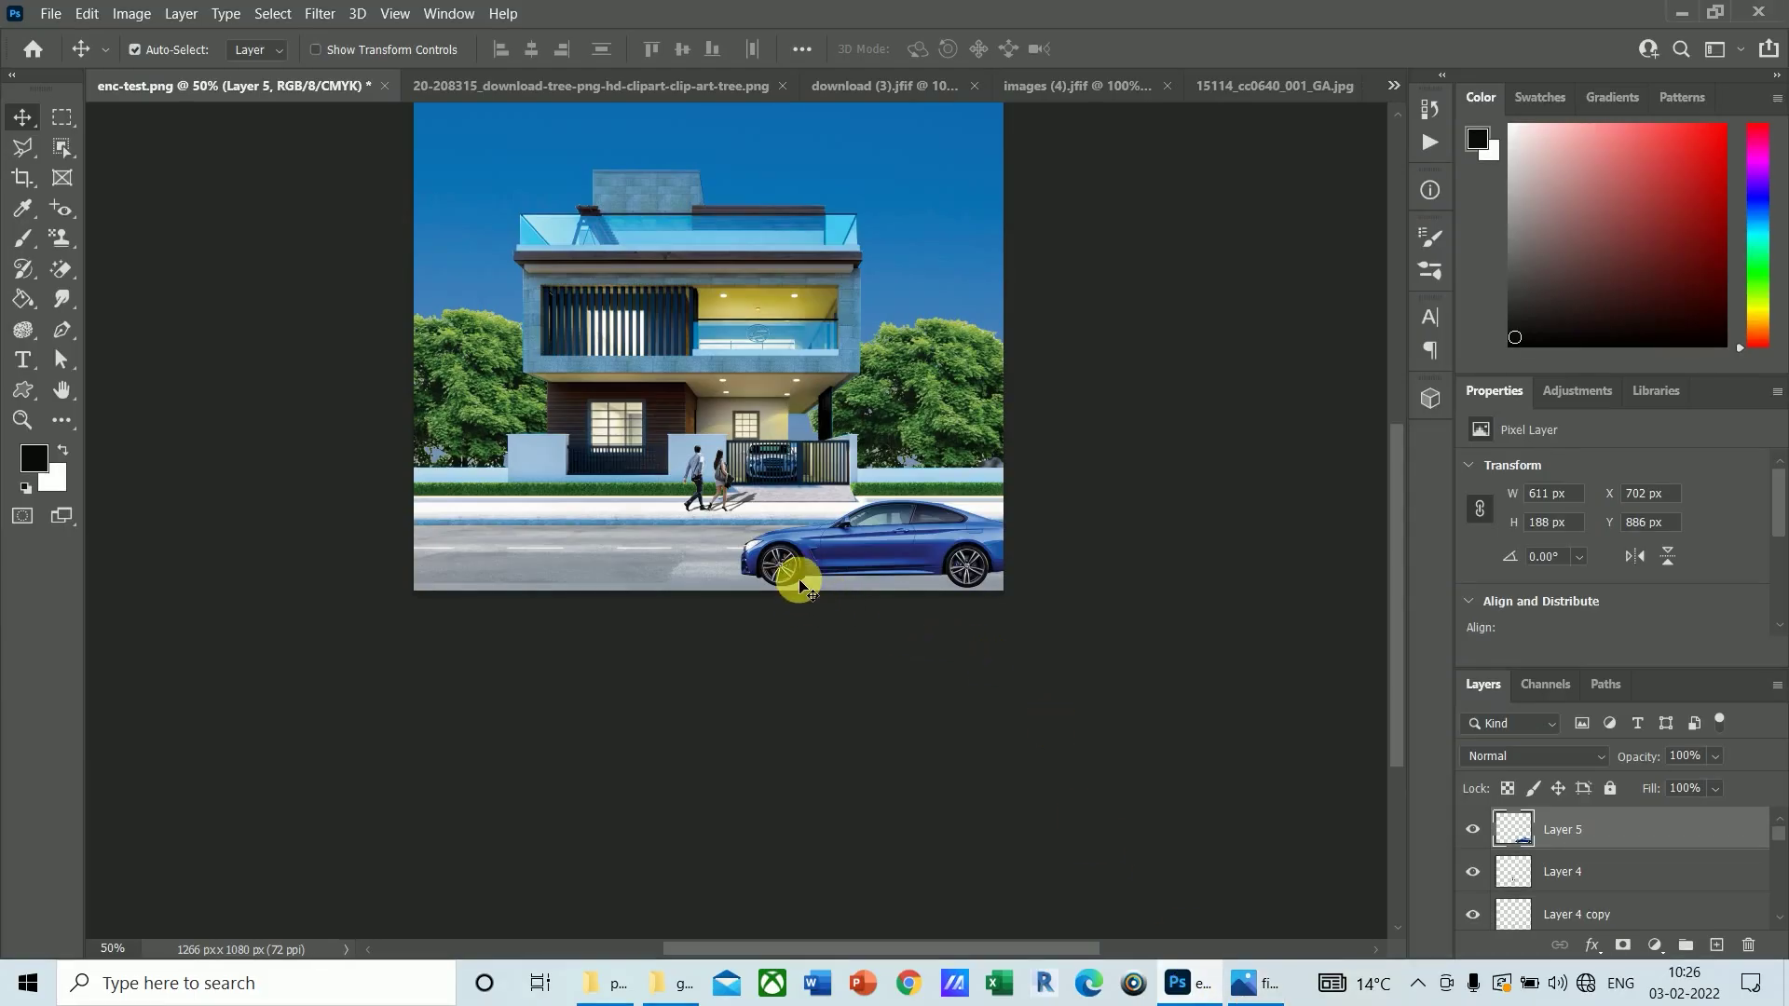
key(Up)
key(Up)
key(Up)
key(Up)
key(Up)
key(Up)
key(Up)
key(Up)
key(Up)
key(Up)
key(Up)
key(Up)
key(Up)
key(Up)
key(Up)
key(Up)
key(Up)
key(Up)
key(Up)
key(Up)
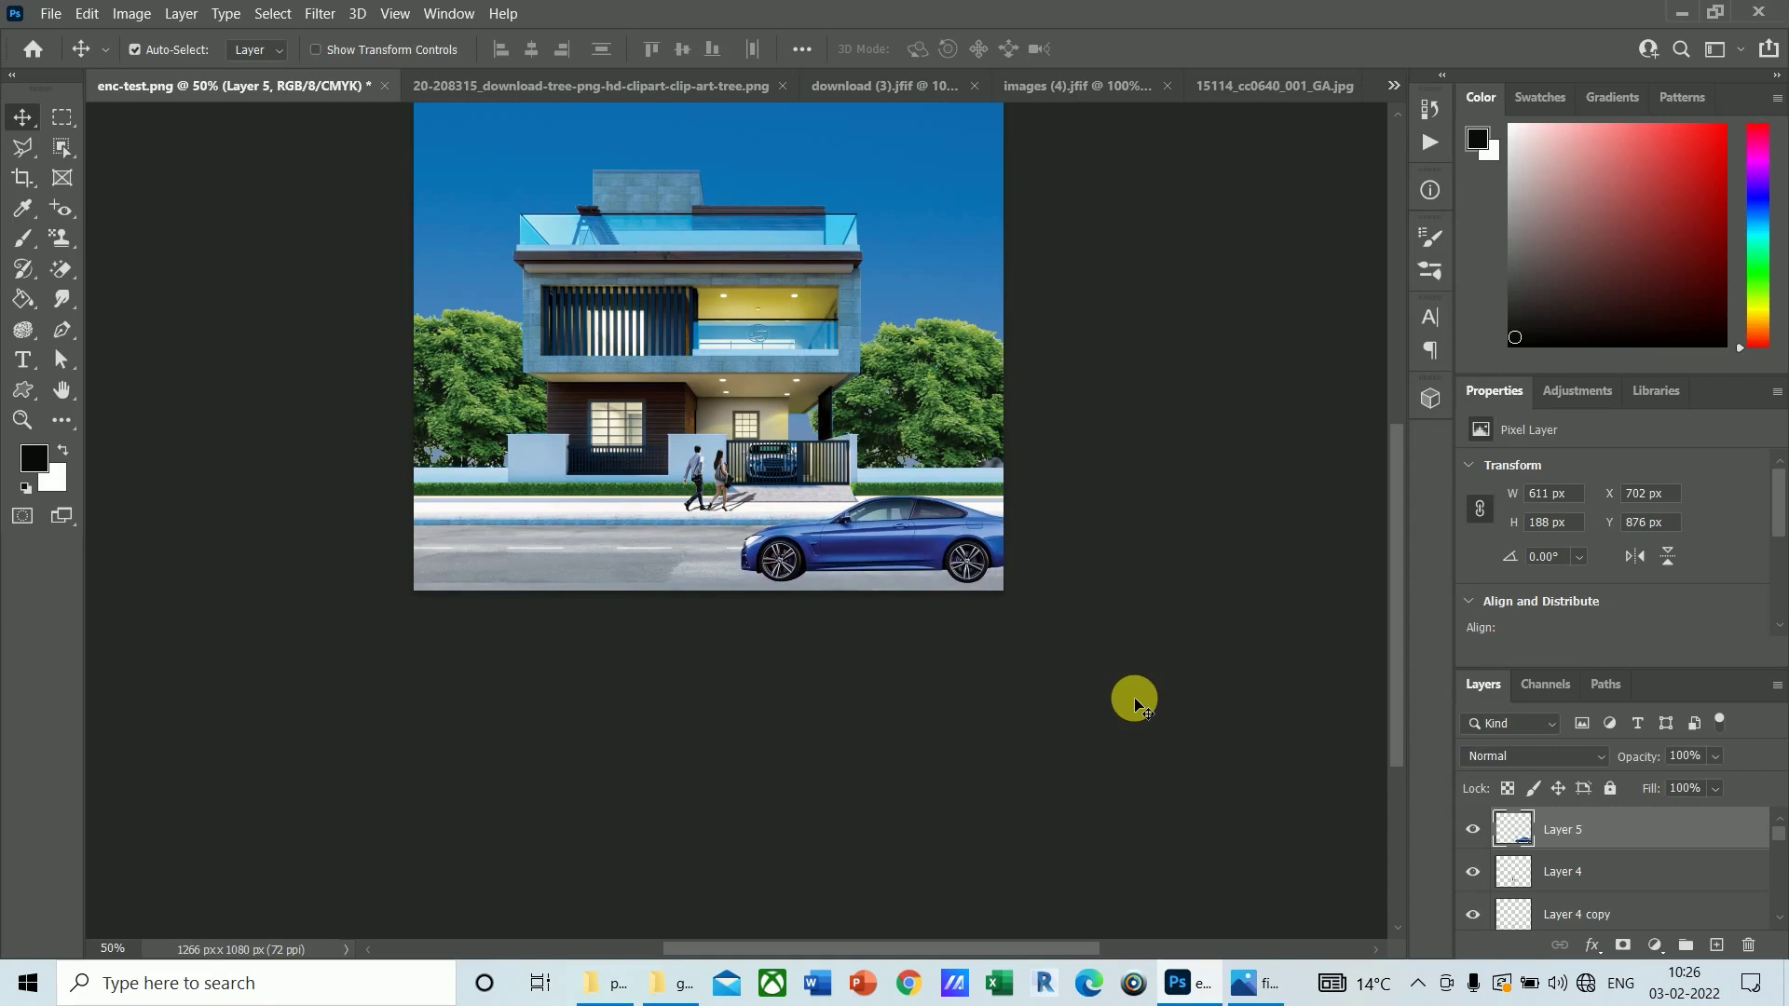
key(Up)
key(Up)
key(Up)
key(Up)
key(Up)
key(Up)
key(Up)
key(Up)
key(Up)
key(Up)
key(Up)
key(Up)
key(Up)
key(Up)
key(Up)
key(Up)
key(Up)
key(Up)
key(Up)
key(Up)
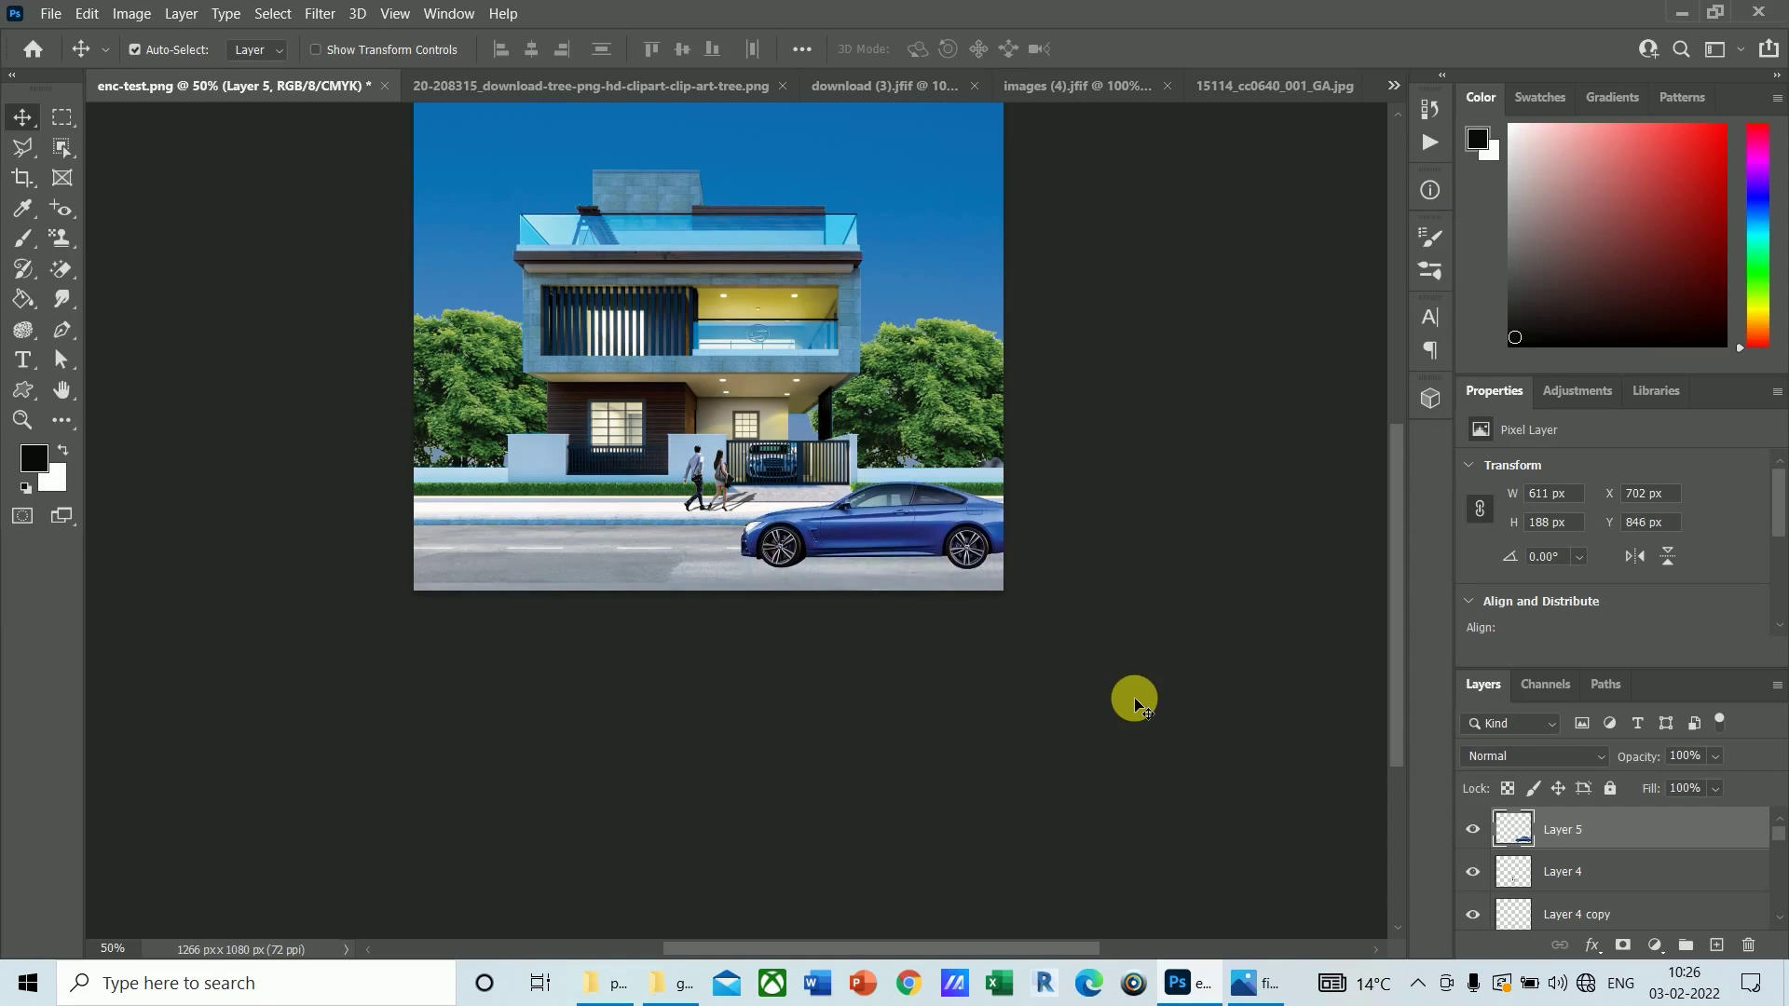
key(Up)
key(Up)
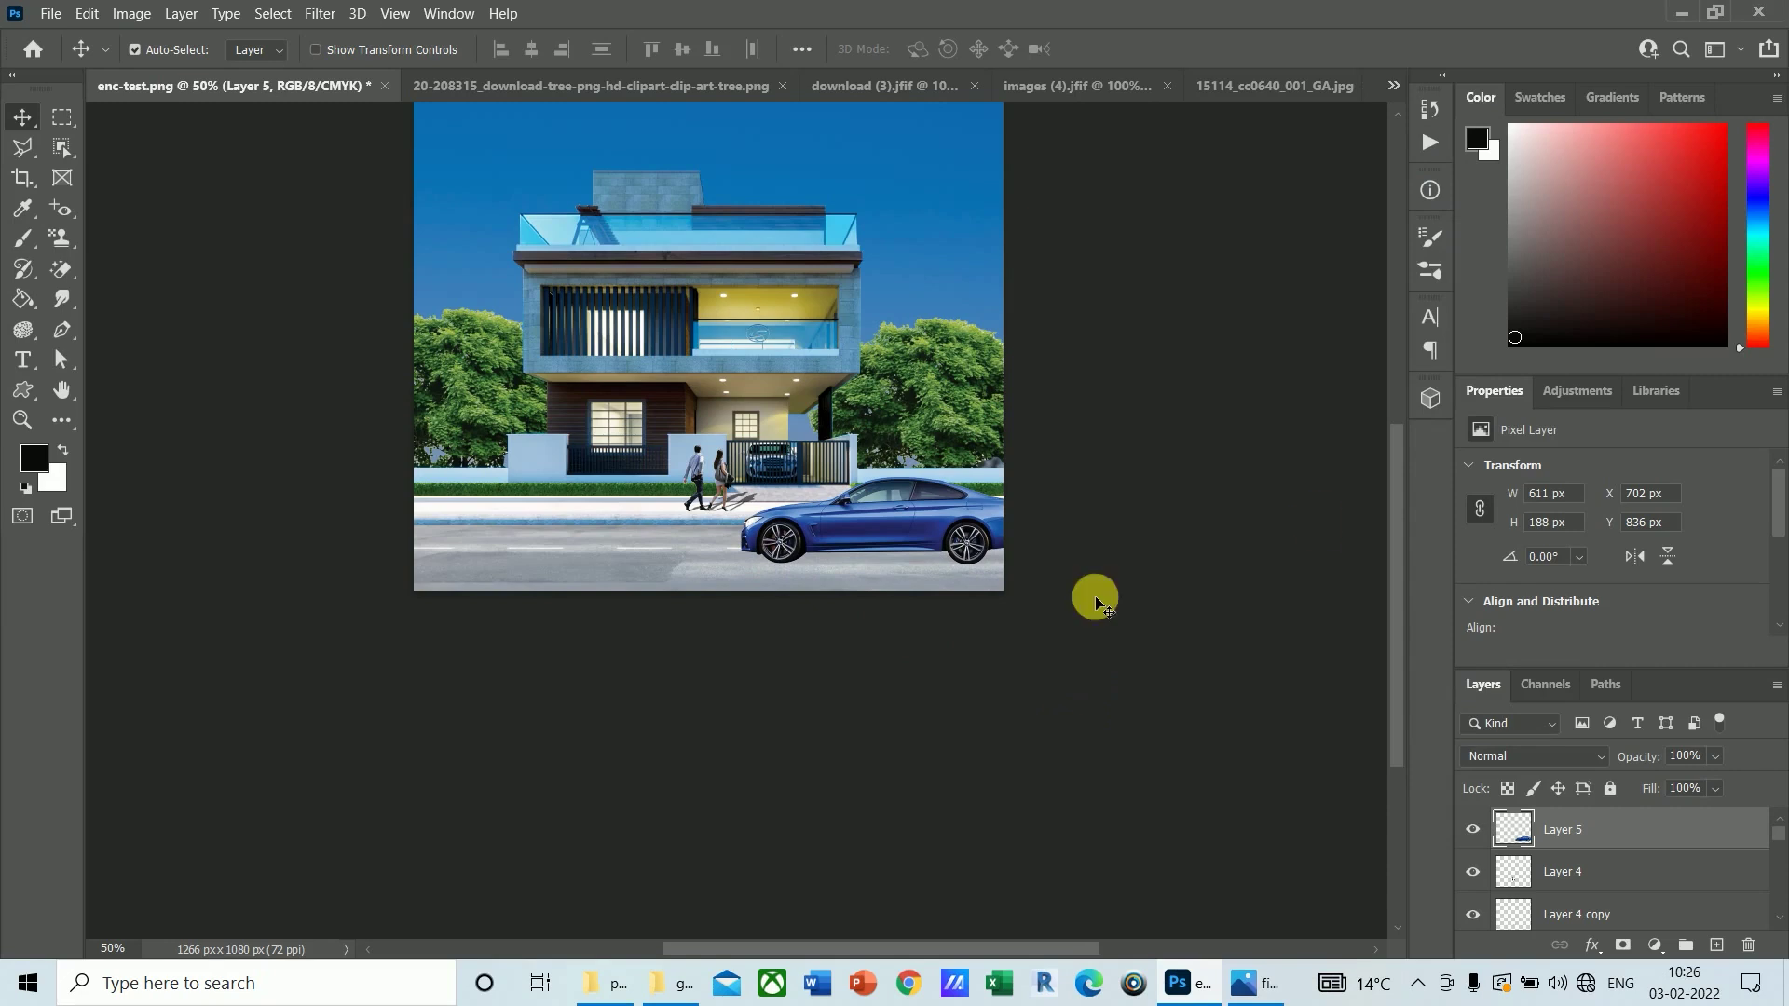
Step: Delete the duplicate house layer, Layer 1 copy
scroll(1778, 843, down, 8)
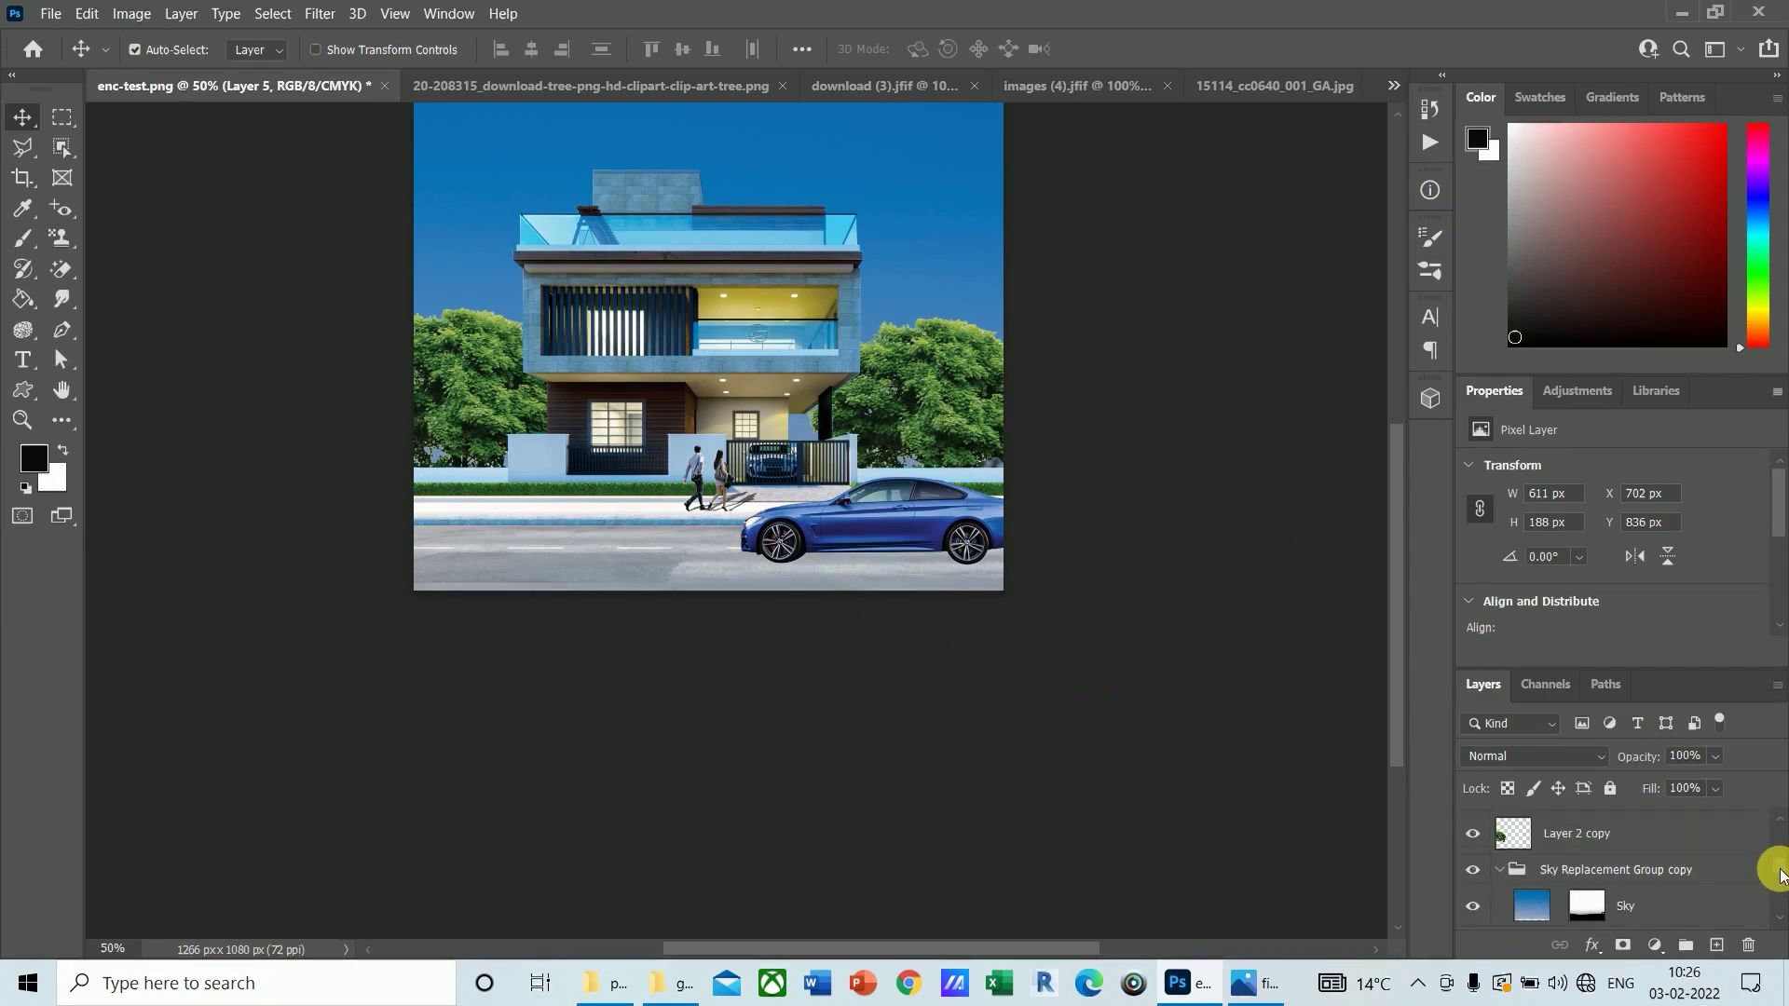
click(485, 284)
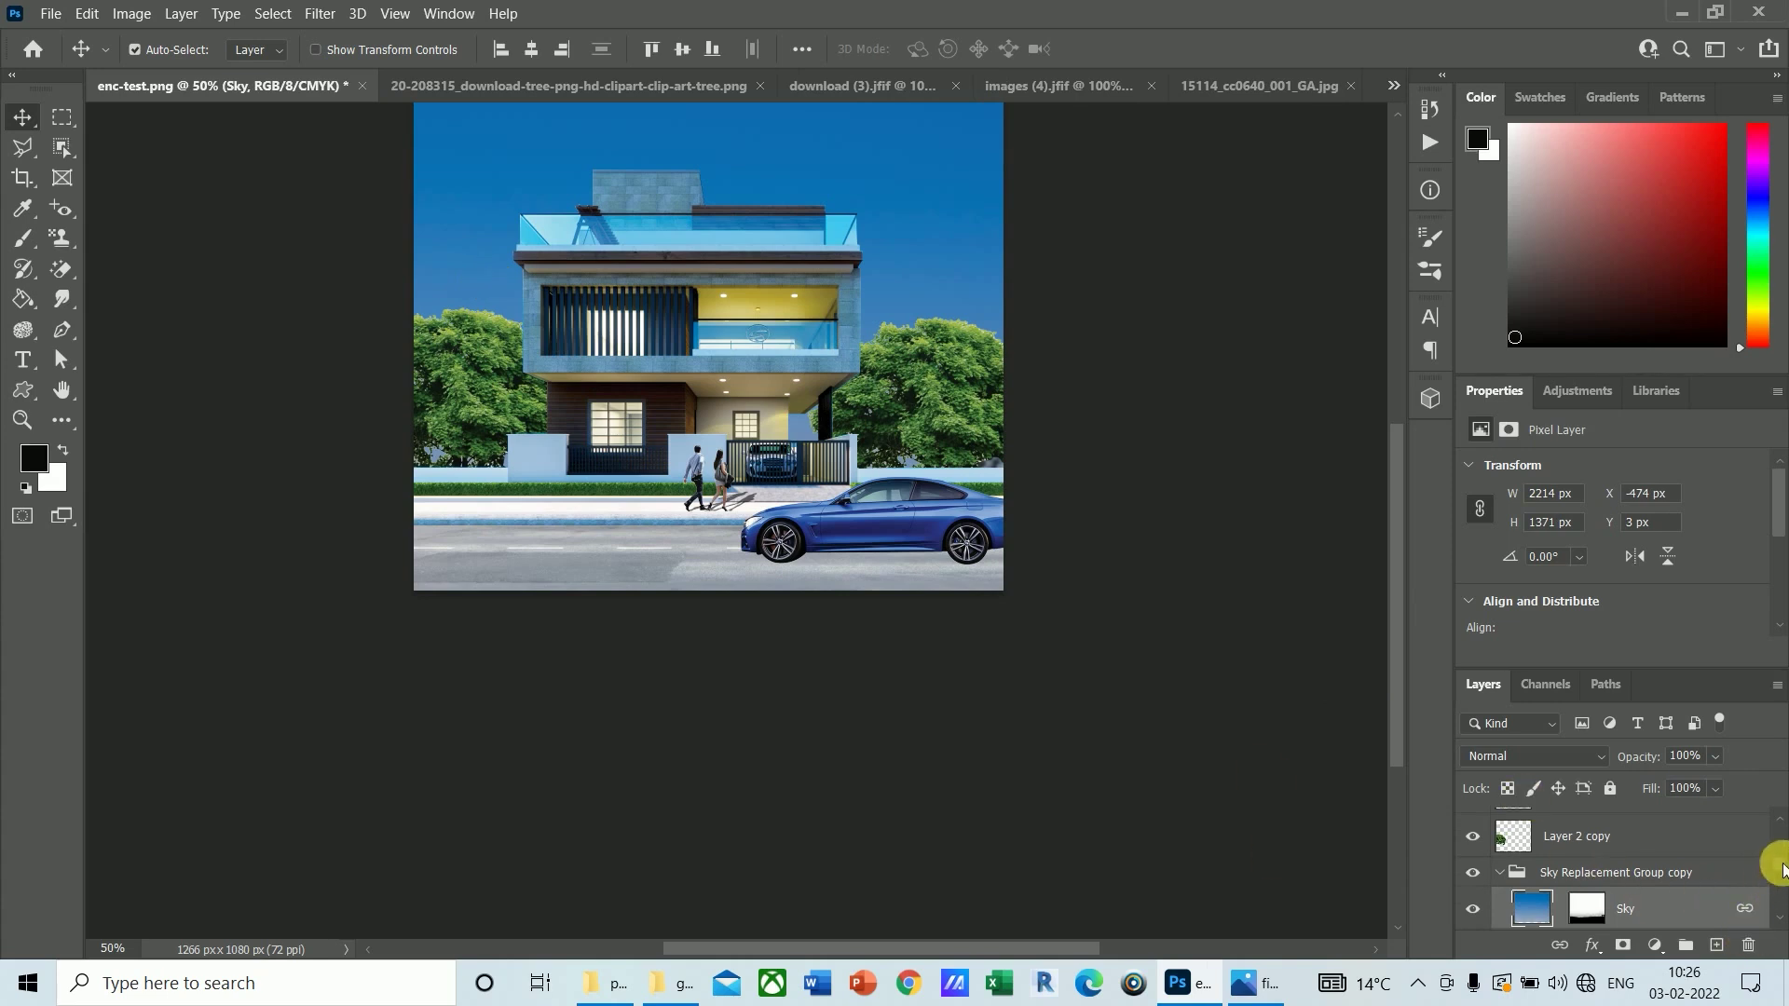
click(659, 390)
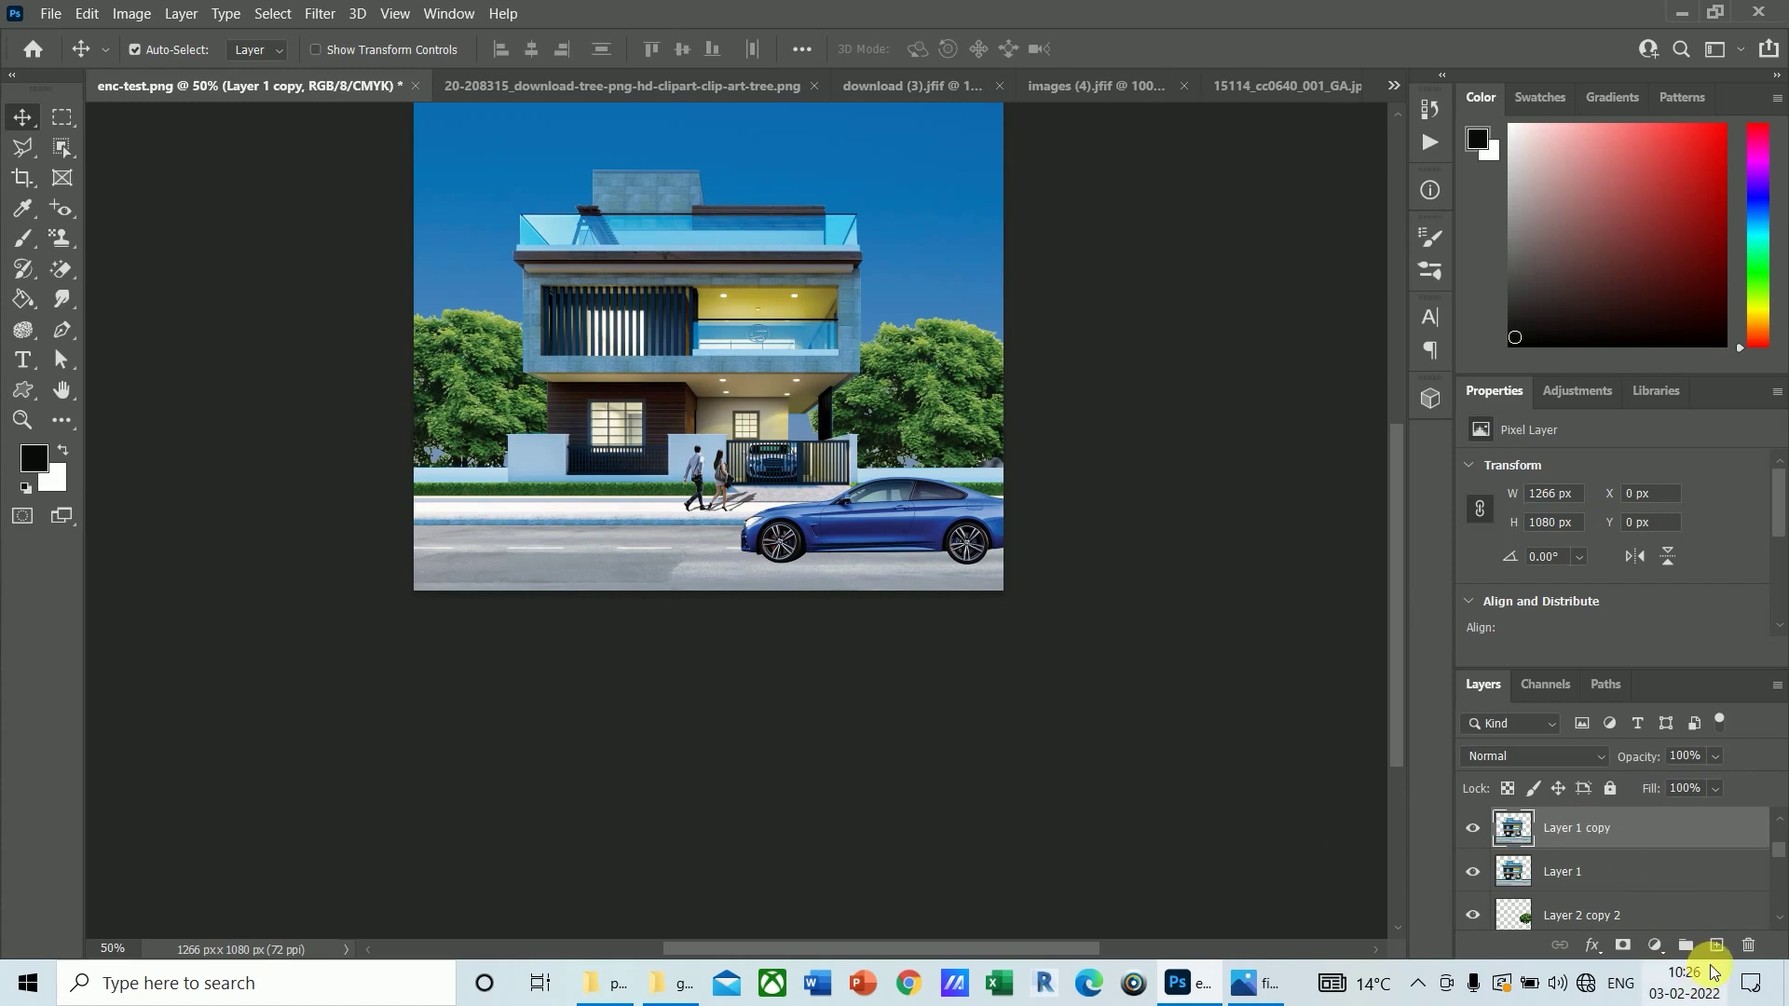
click(1750, 951)
click(821, 391)
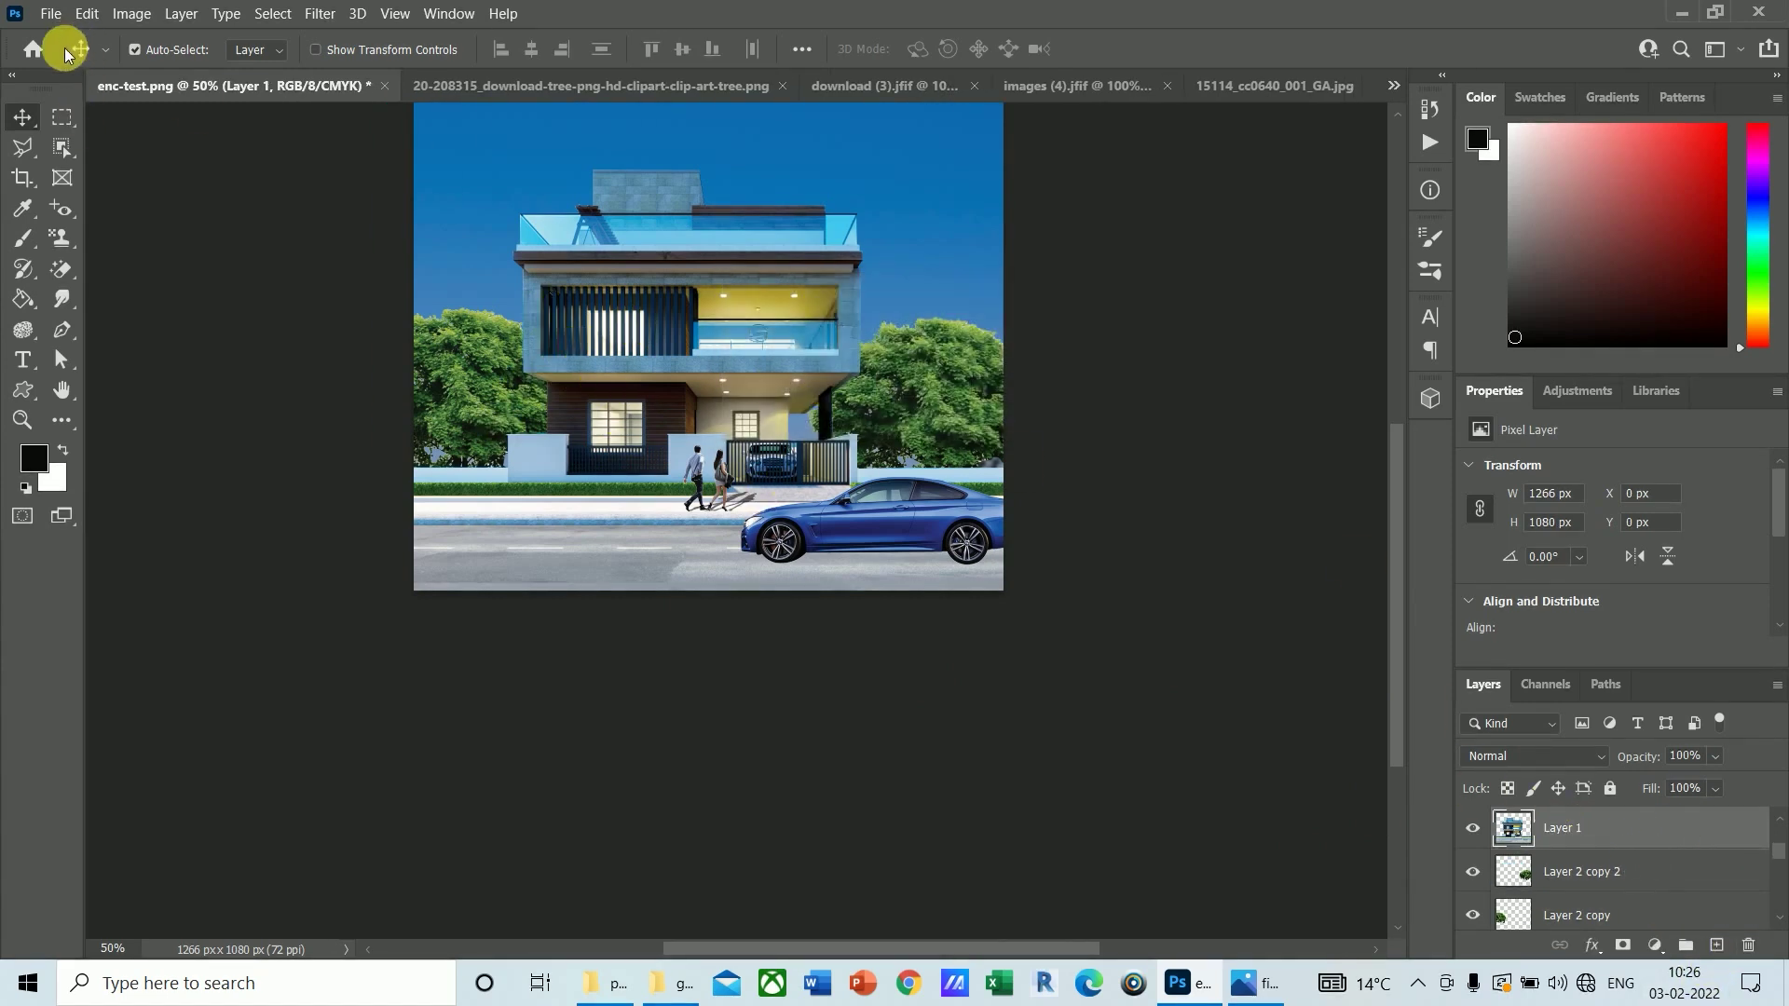
Step: Crop the road strip along the image's lower edge to make the canvas 1266 by 1058 px
click(22, 177)
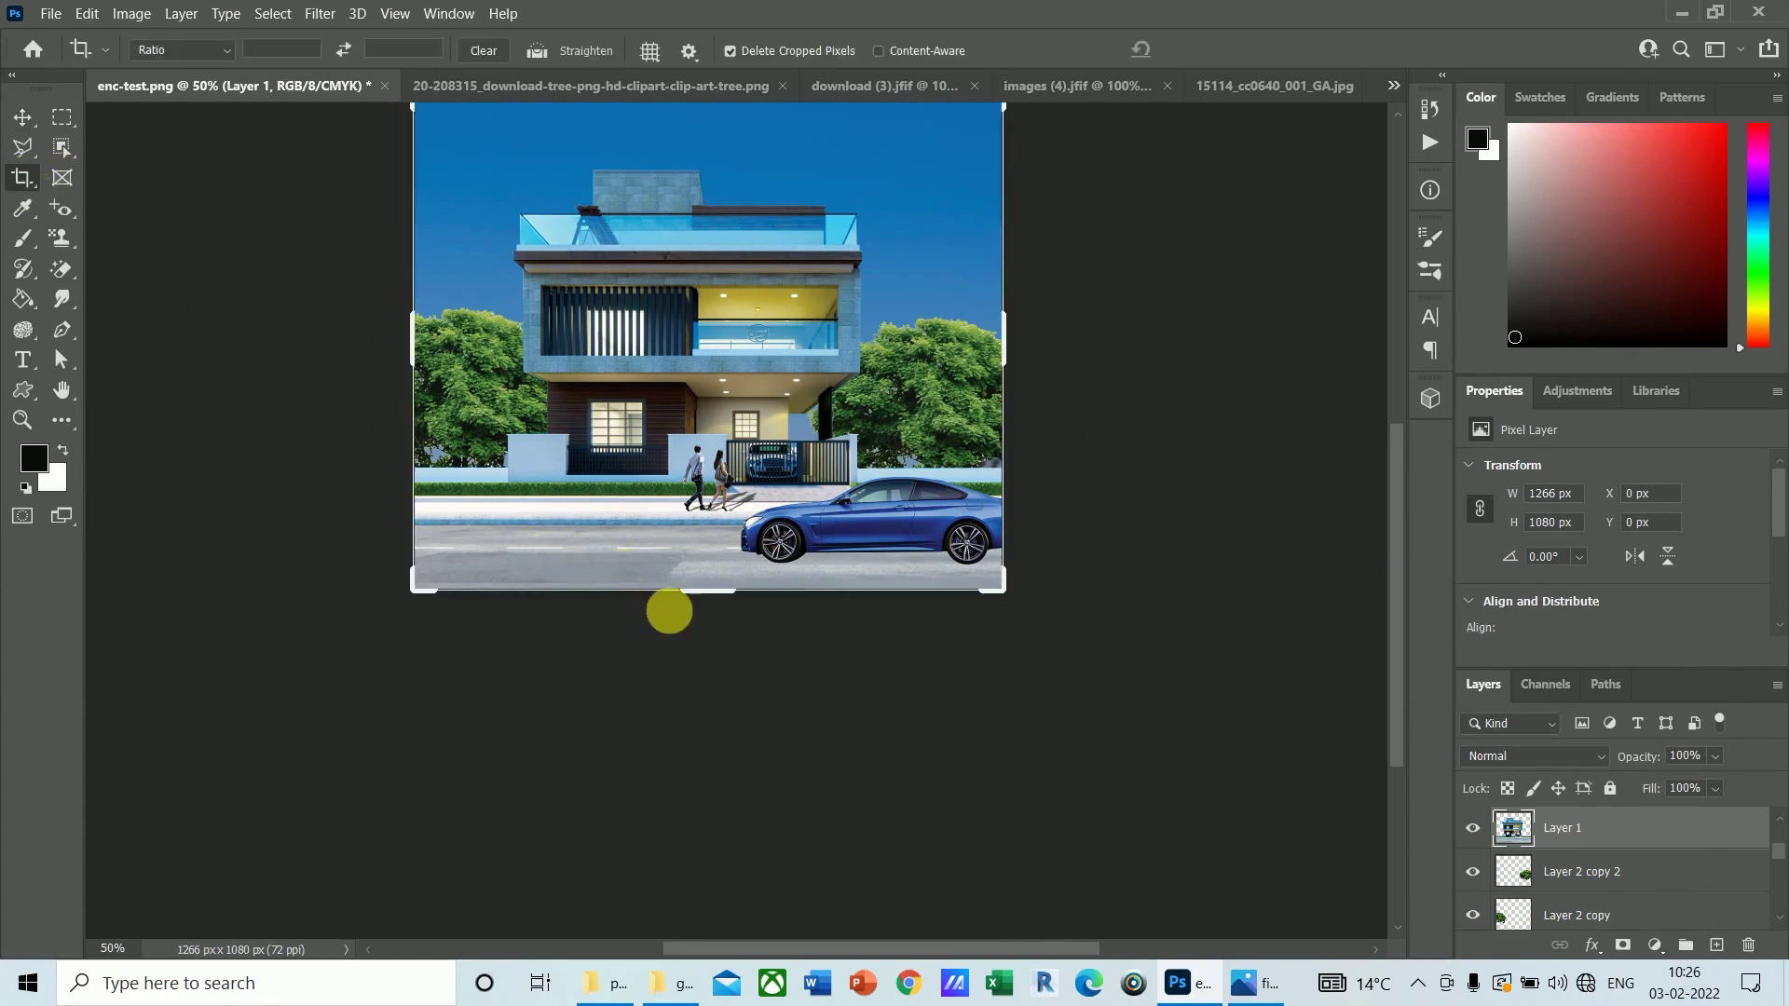
click(708, 604)
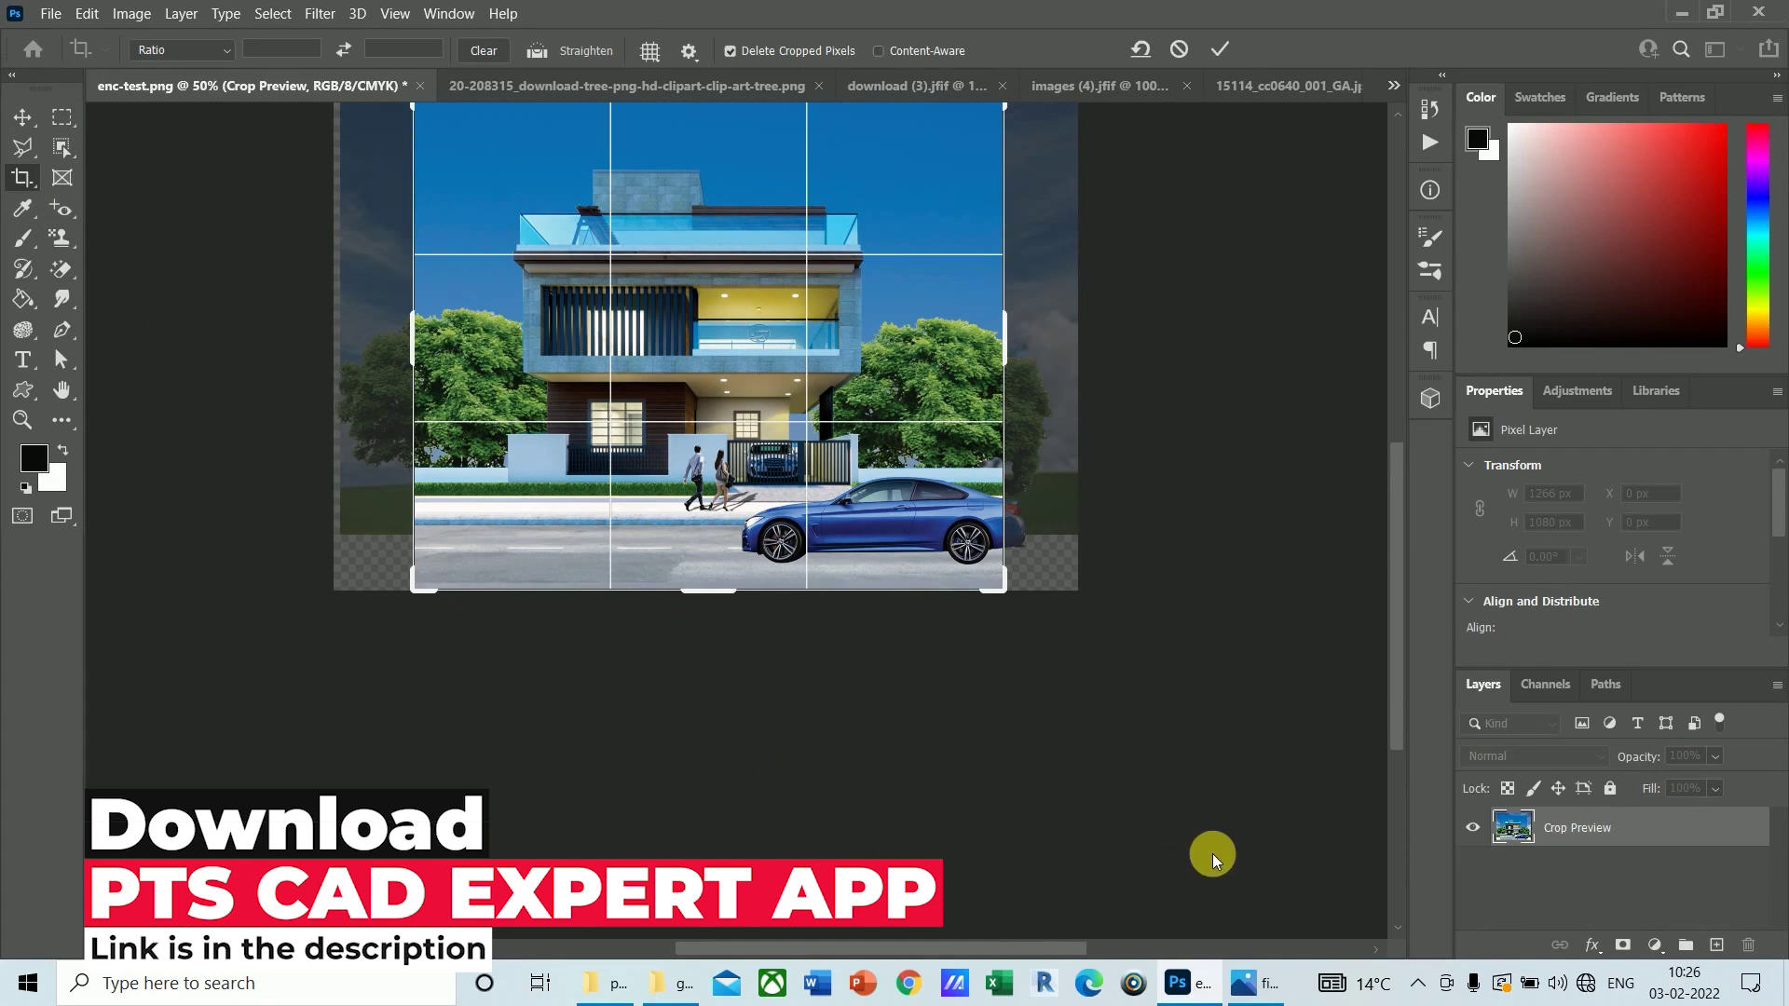
key(Return)
click(21, 177)
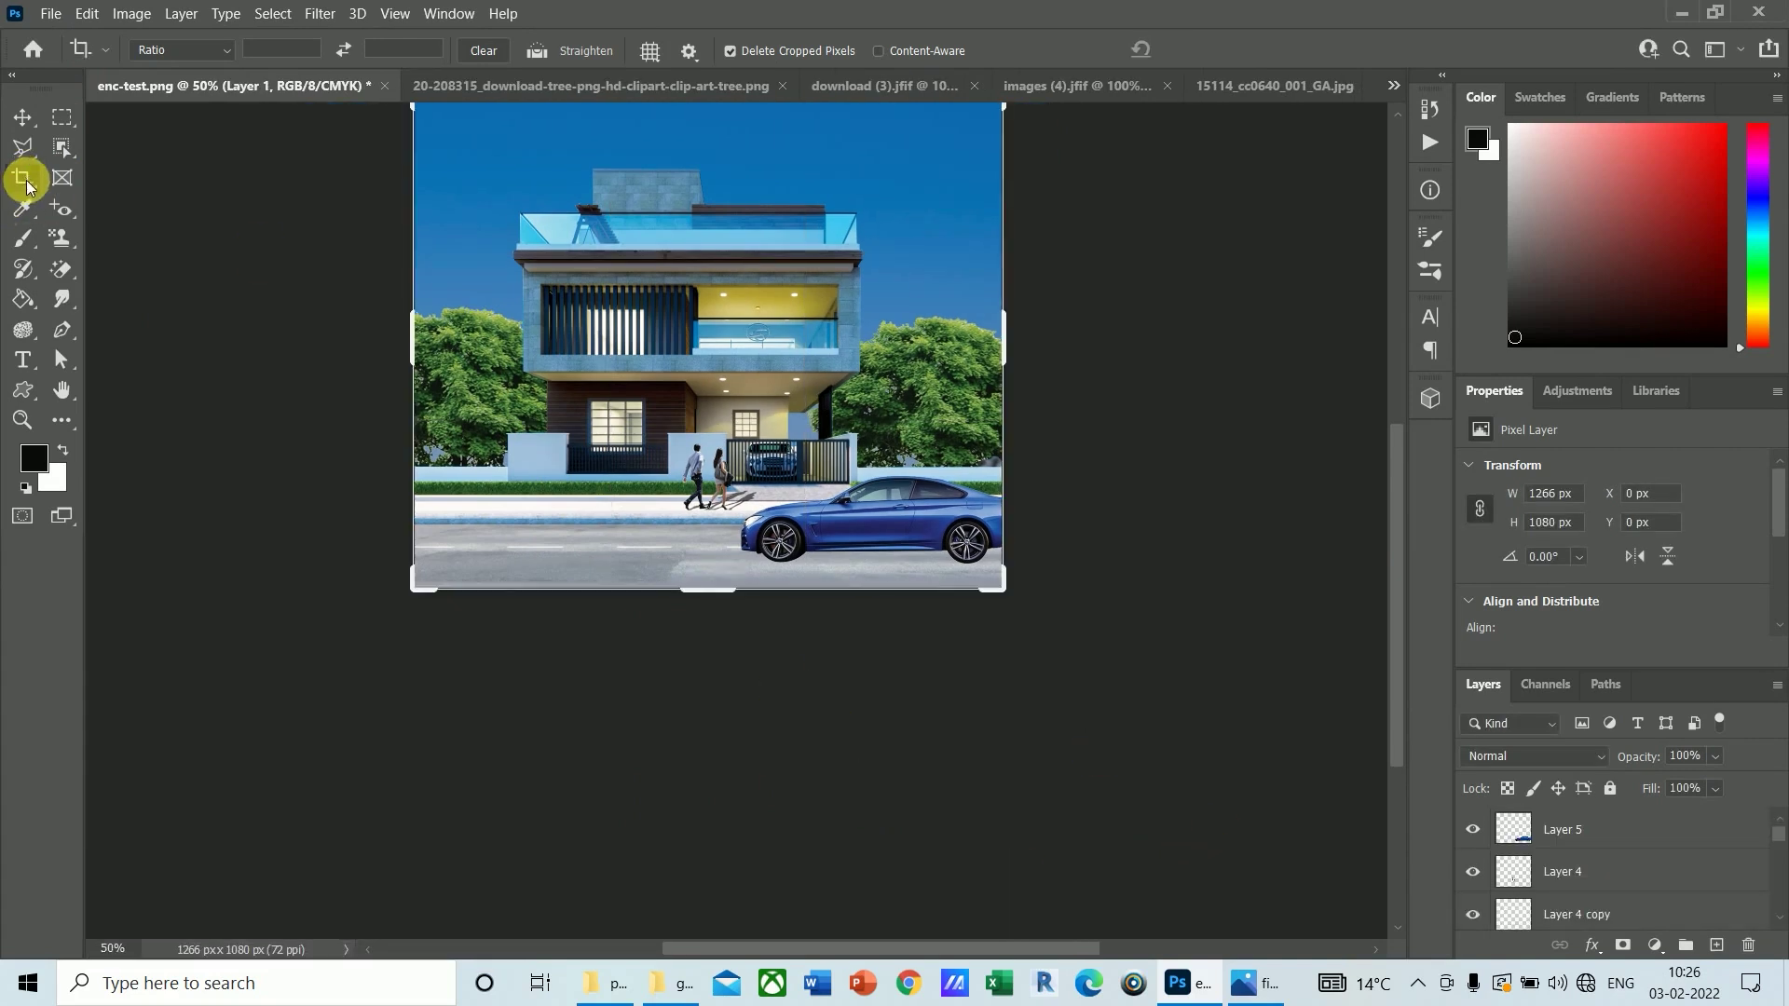
drag(713, 599, 699, 585)
key(Return)
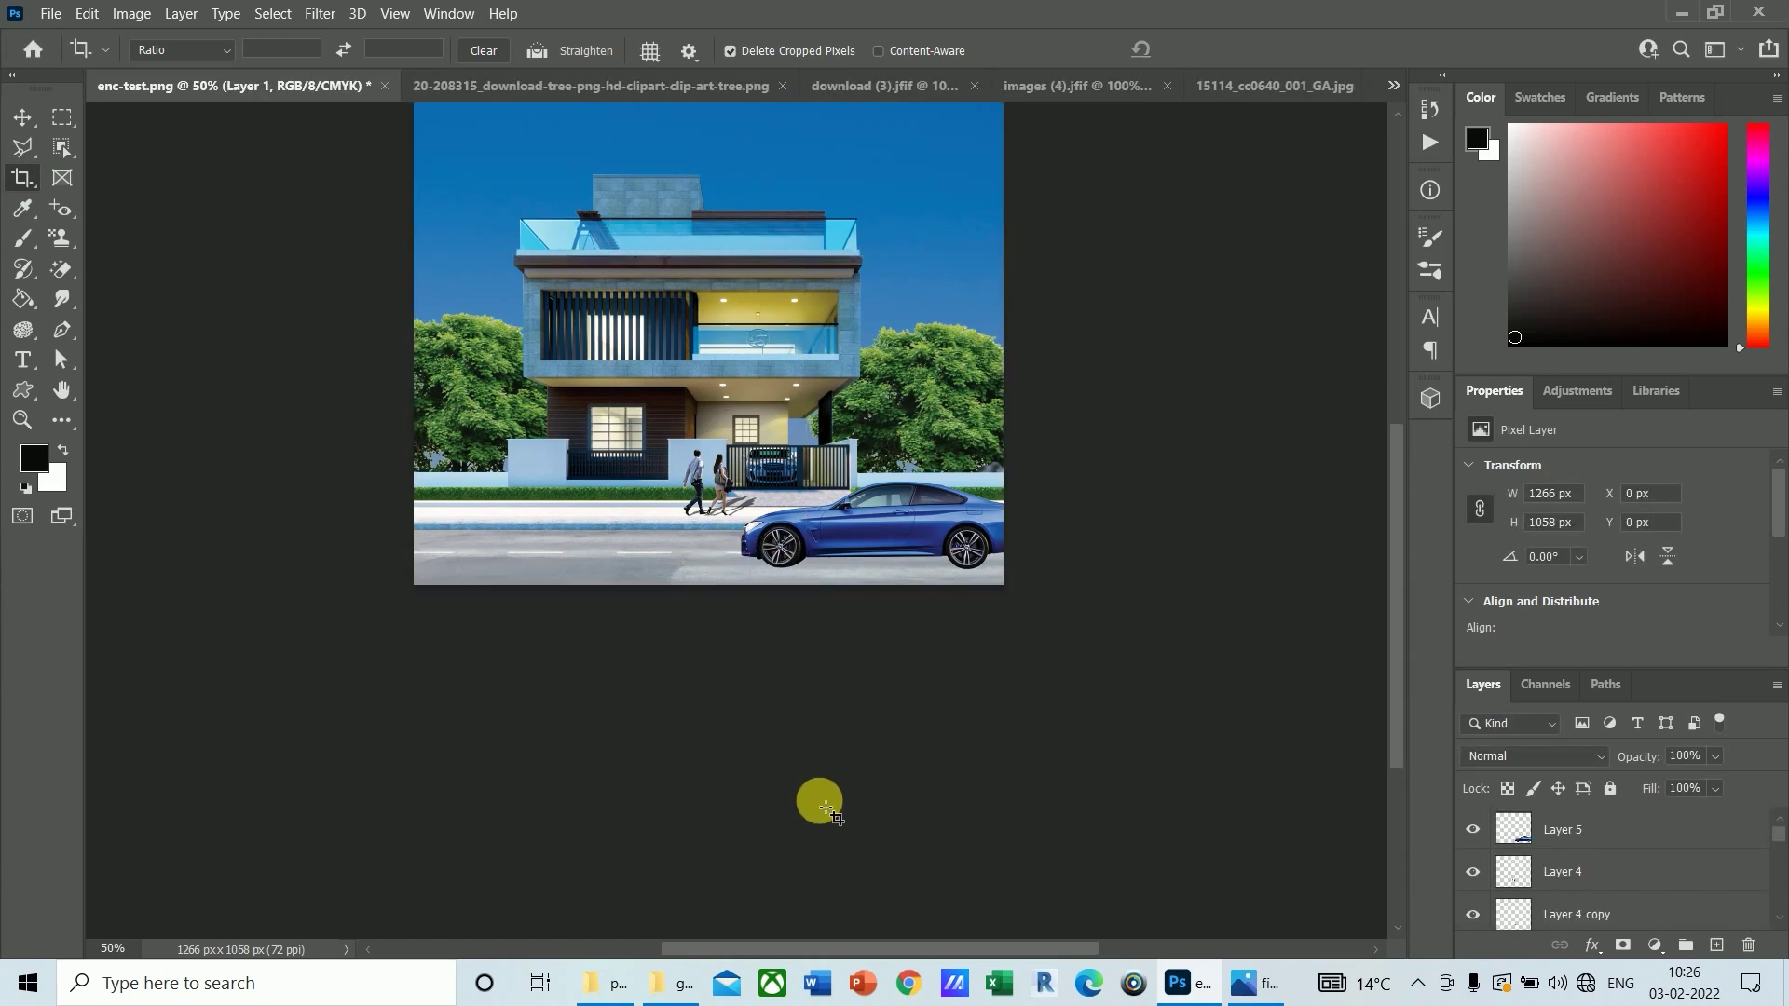
Step: Crop the lower edge closer to the car's wheels to make the canvas 1266 by 1024 px
scroll(824, 807, up, 3)
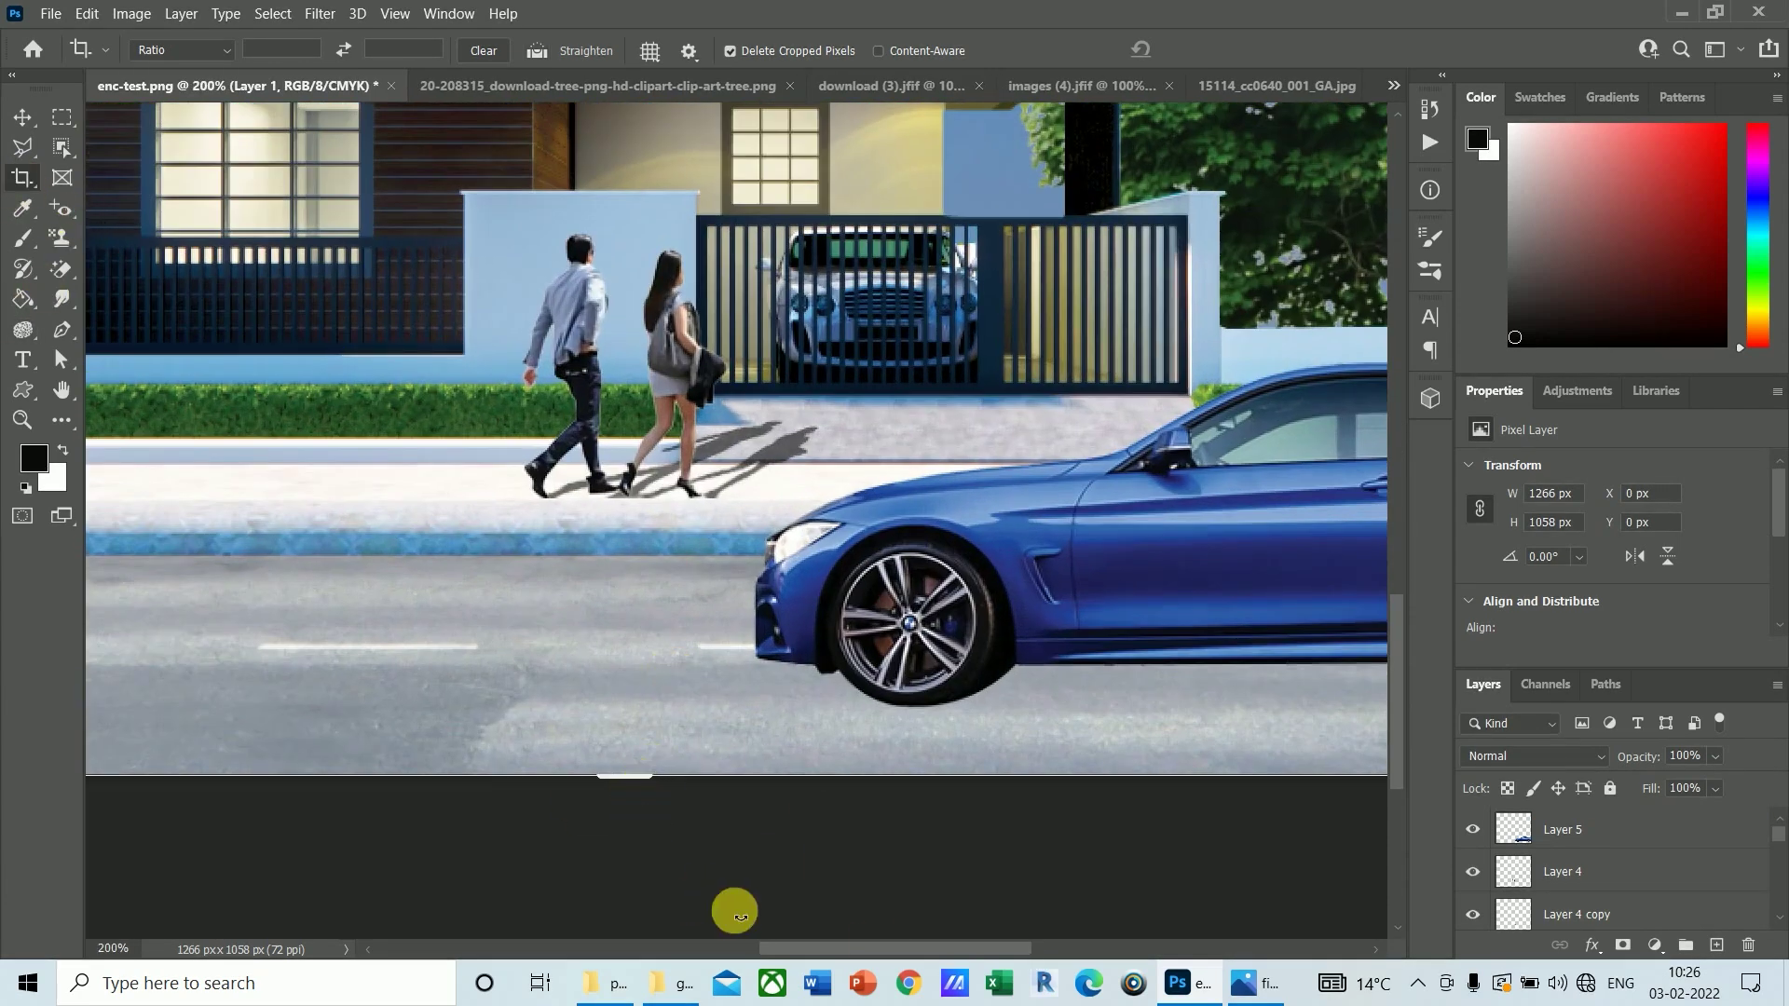
drag(866, 950, 920, 948)
drag(368, 783, 364, 762)
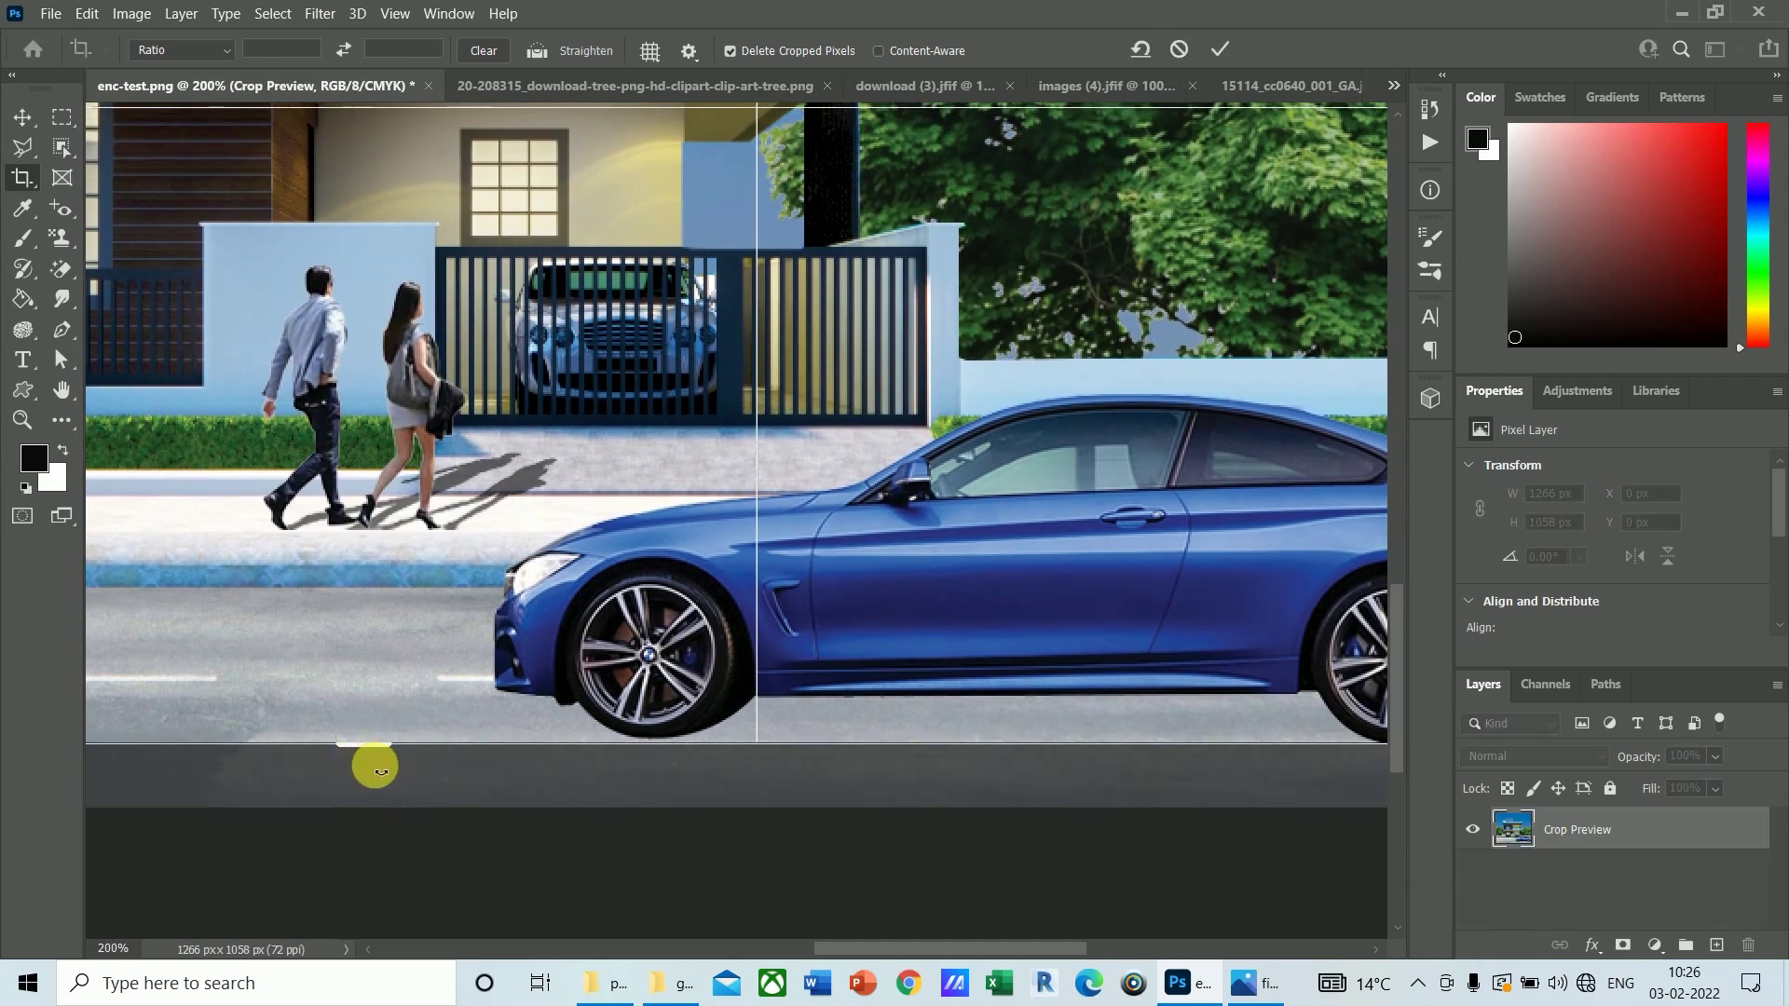
key(Return)
Step: View the whole cropped house render and minimize the window to return to the desktop
key(ctrl+minus)
key(ctrl+minus)
key(ctrl+minus)
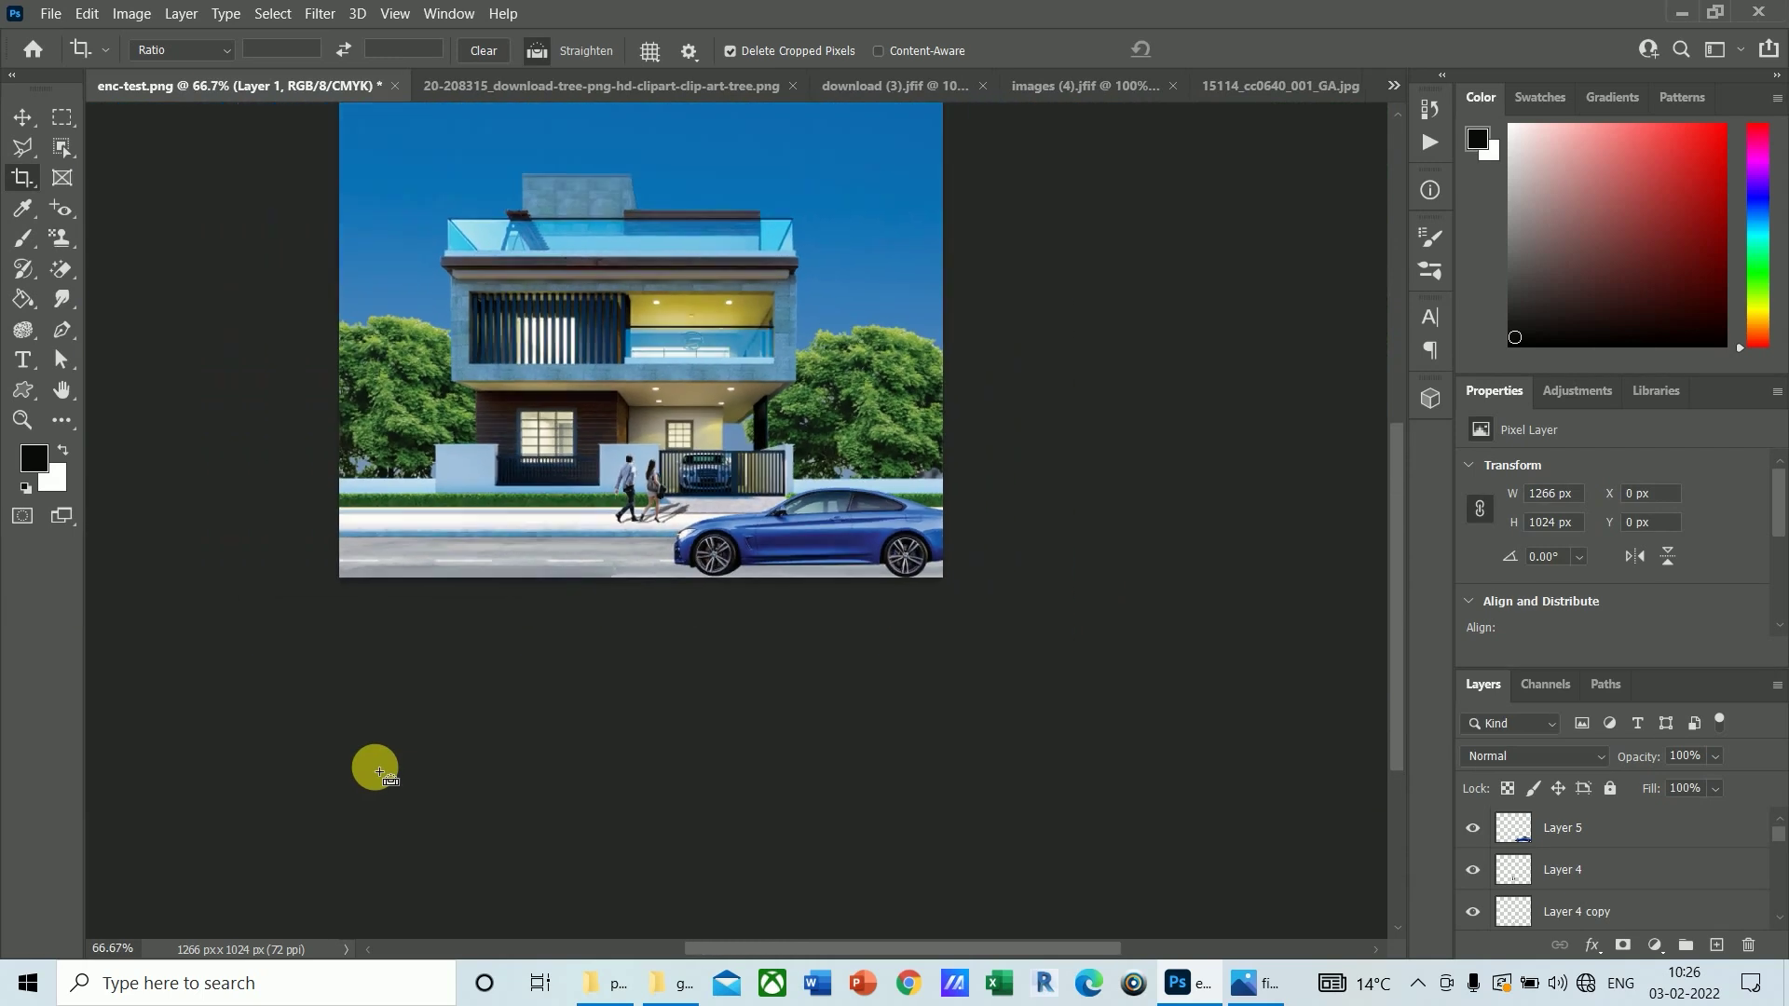
drag(1394, 667, 1400, 623)
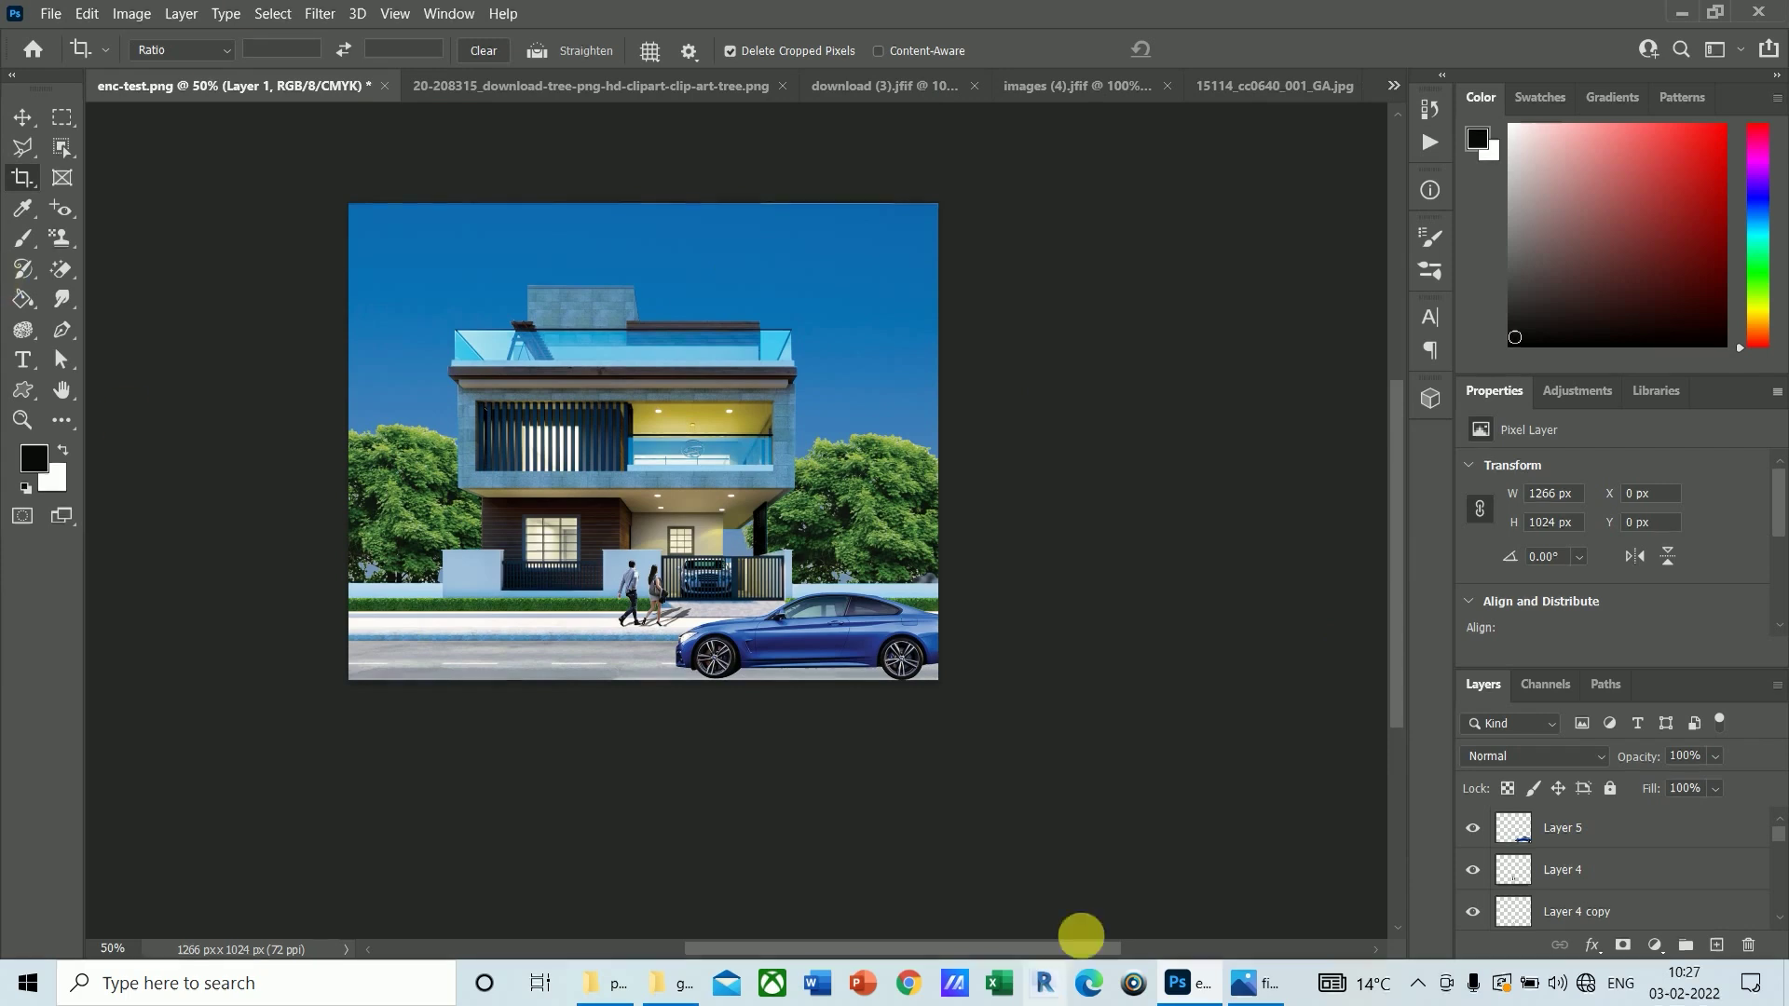
click(1683, 14)
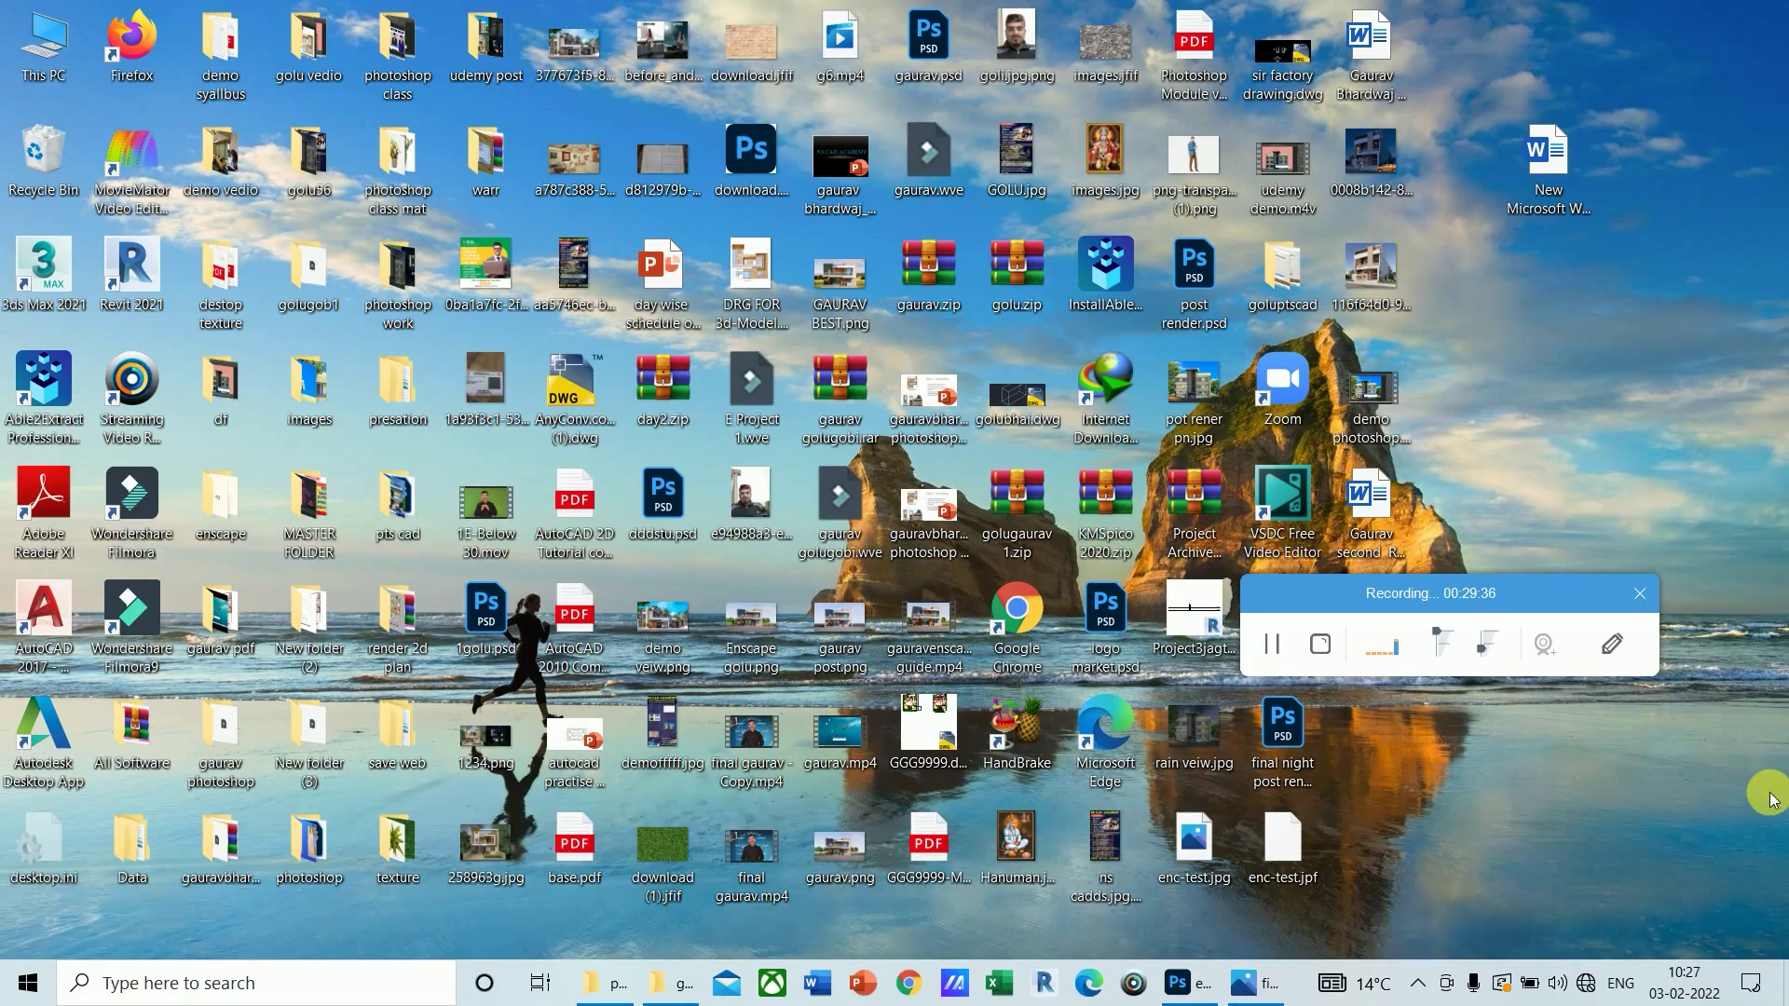